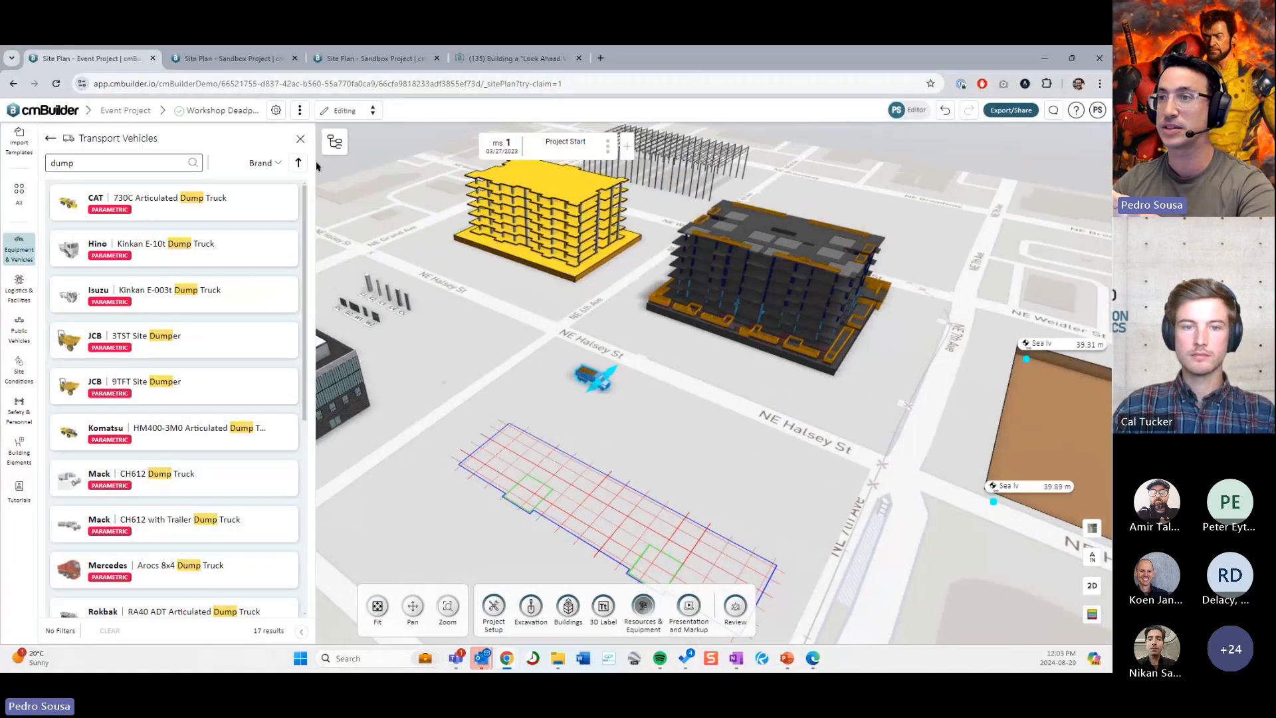
Step: Close the transport vehicle library and clear all sea level elevation measurements from the site plan
left_click(300, 138)
right_click_drag(454, 284, 484, 296)
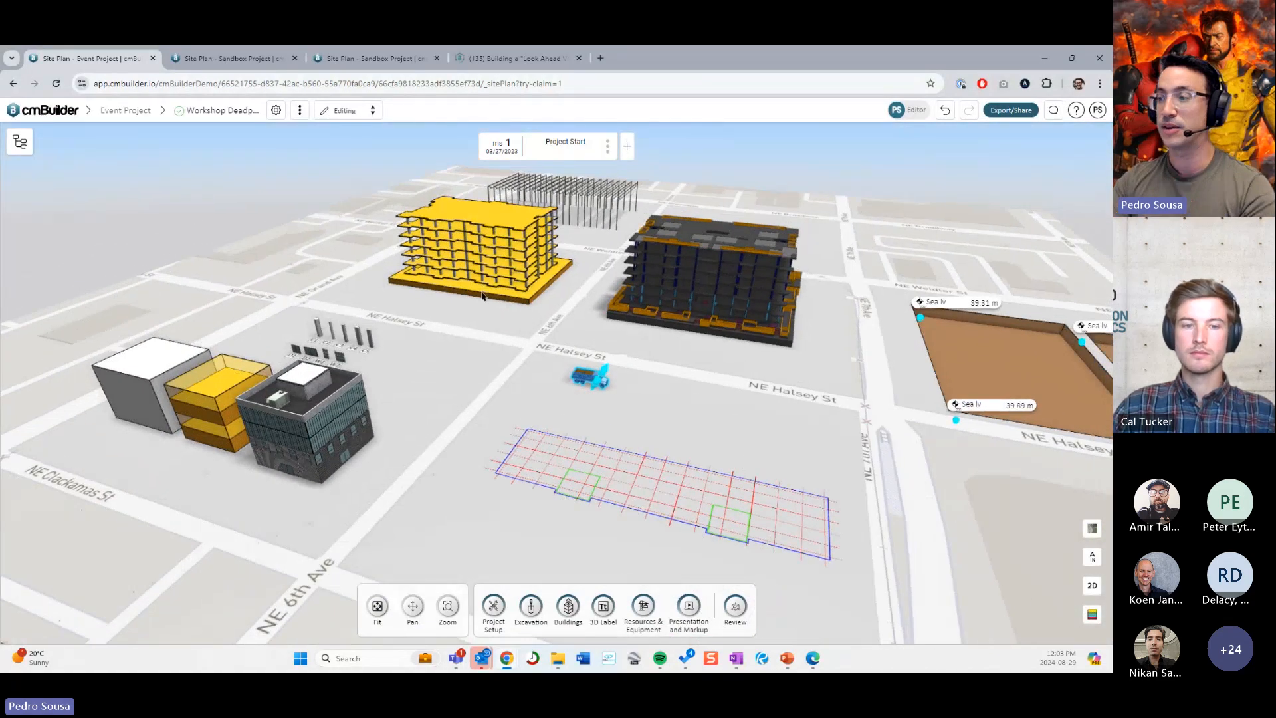
left_click(753, 615)
left_click(707, 606)
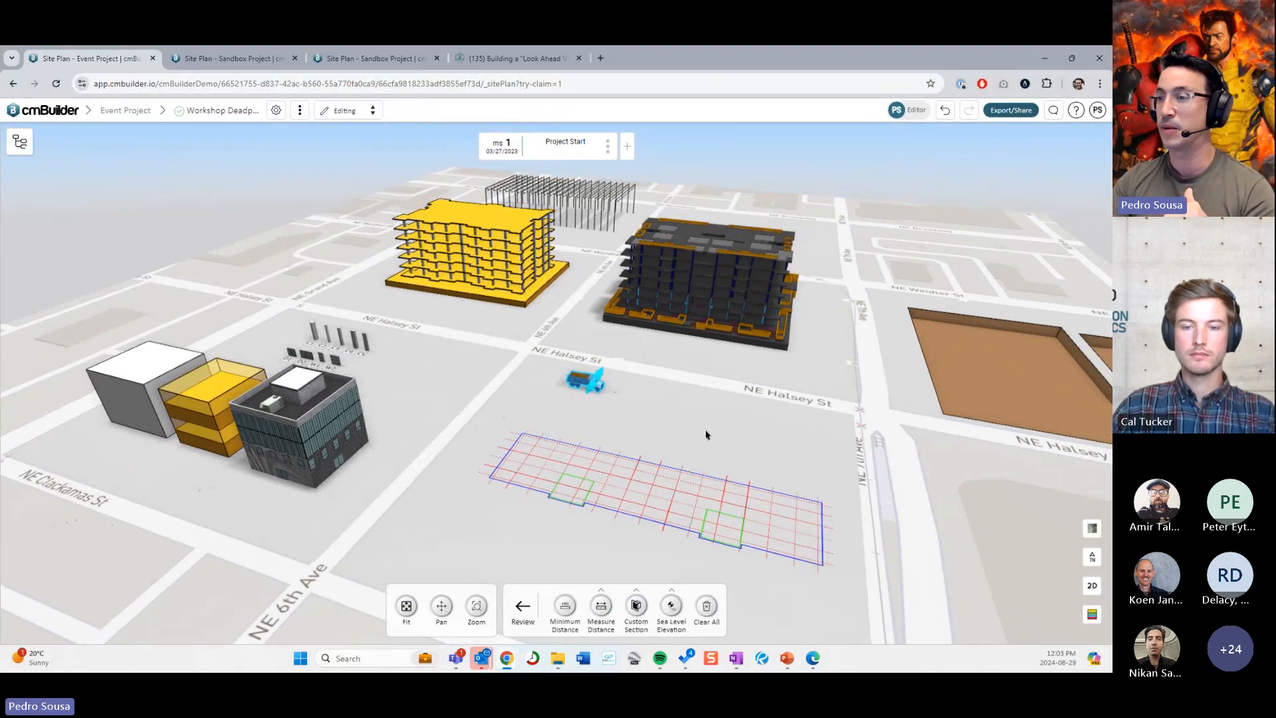
Step: Examine the white, yellow and dark buildings beside NE Clackamas St from several angles and distances
scroll(505, 419, "down", 4)
scroll(506, 419, "up", 5)
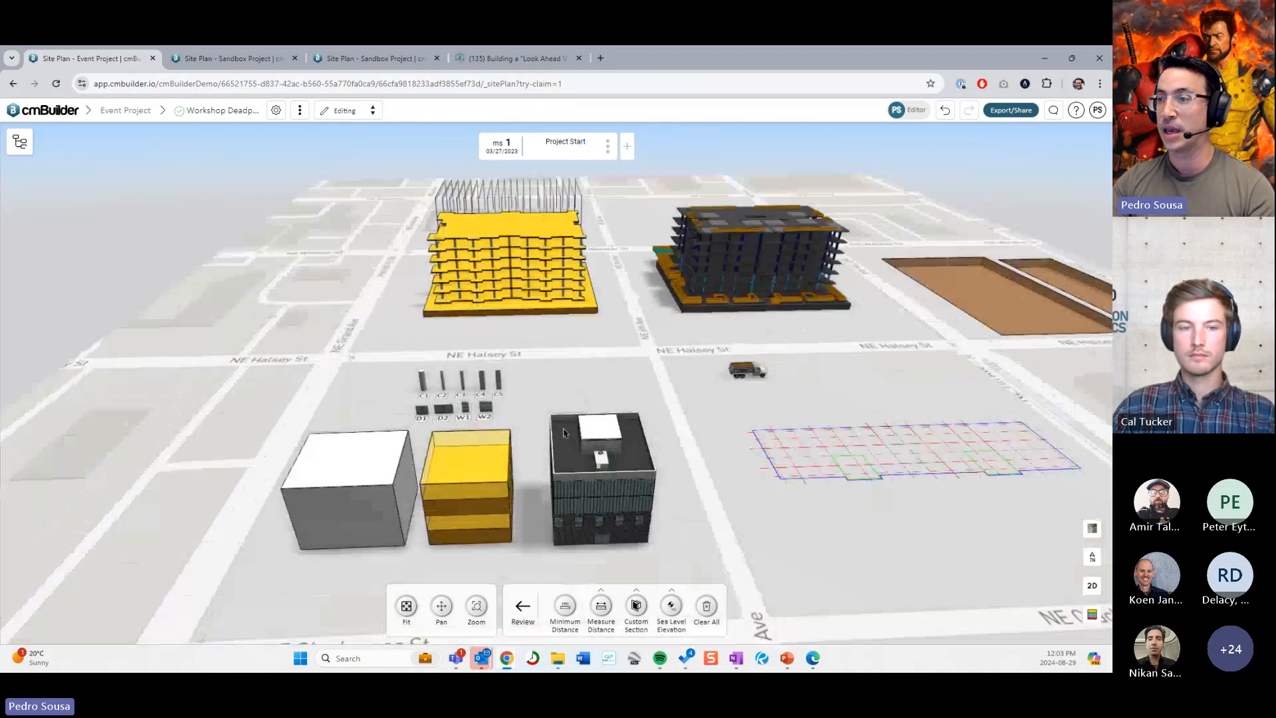
scroll(561, 410, "down", 2)
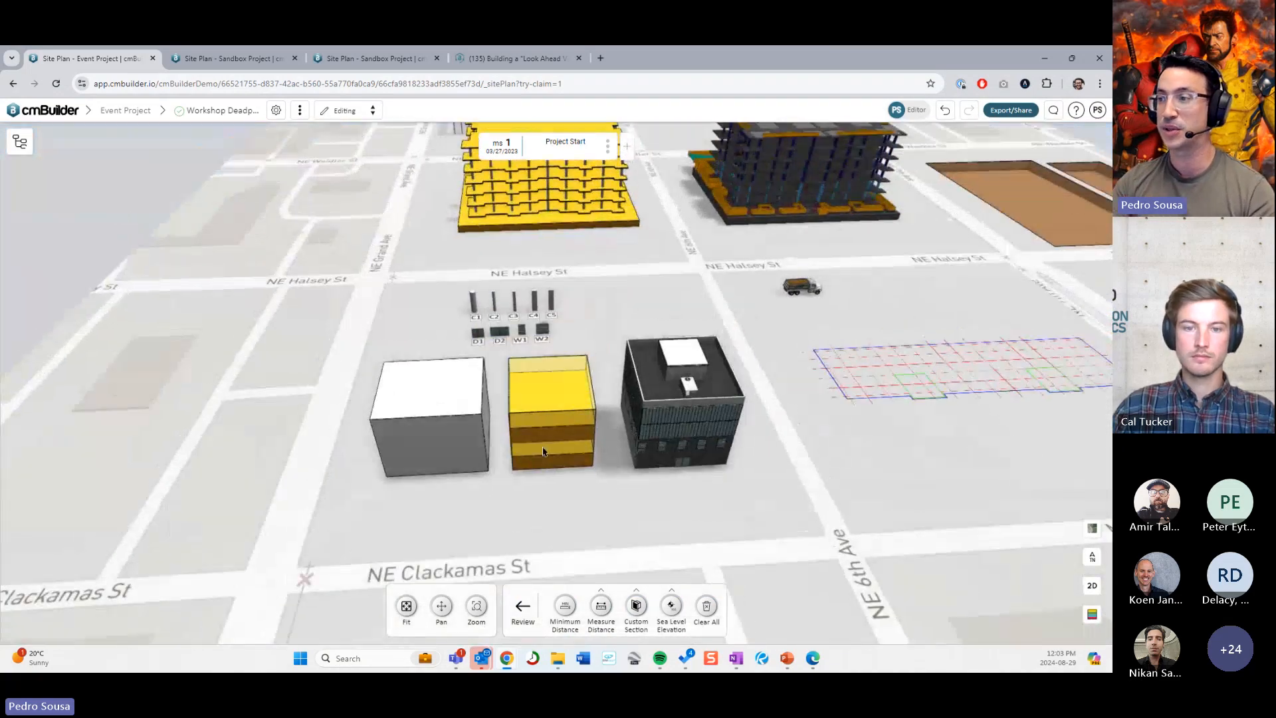
scroll(561, 458, "up", 3)
scroll(561, 459, "down", 3)
scroll(557, 431, "up", 1)
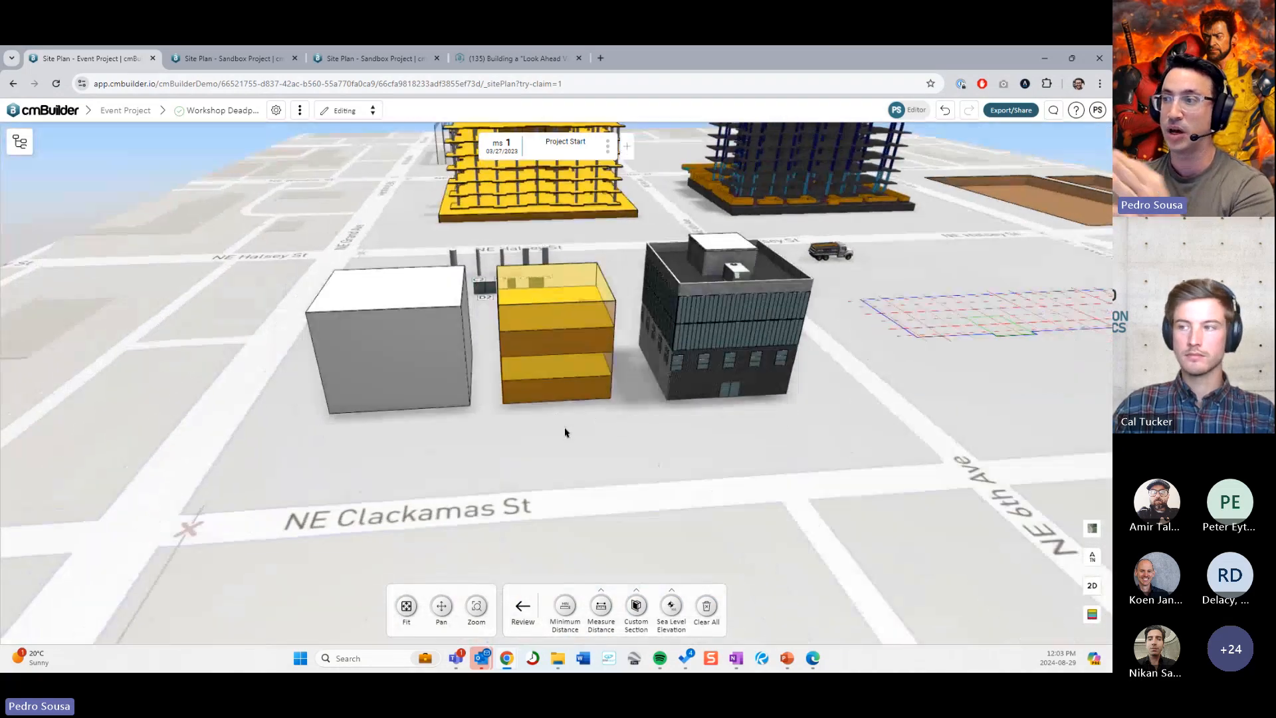
scroll(616, 436, "up", 2)
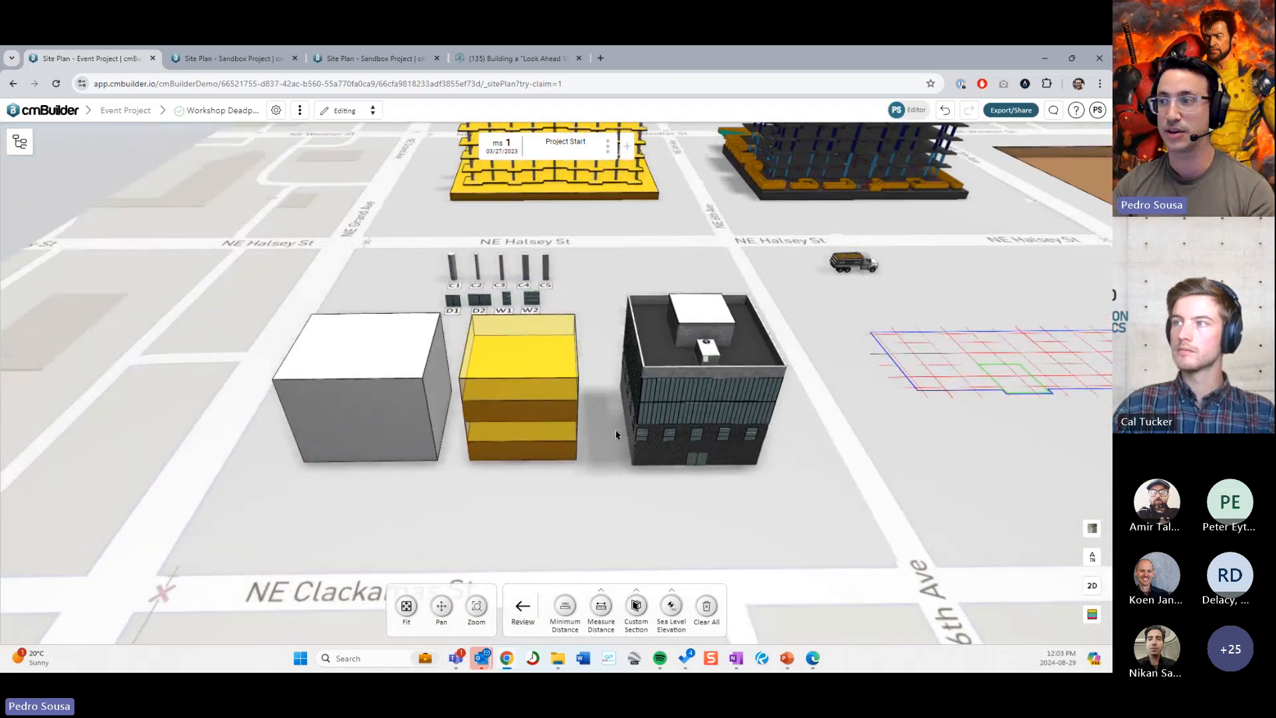
left_click_drag(730, 437, 707, 433)
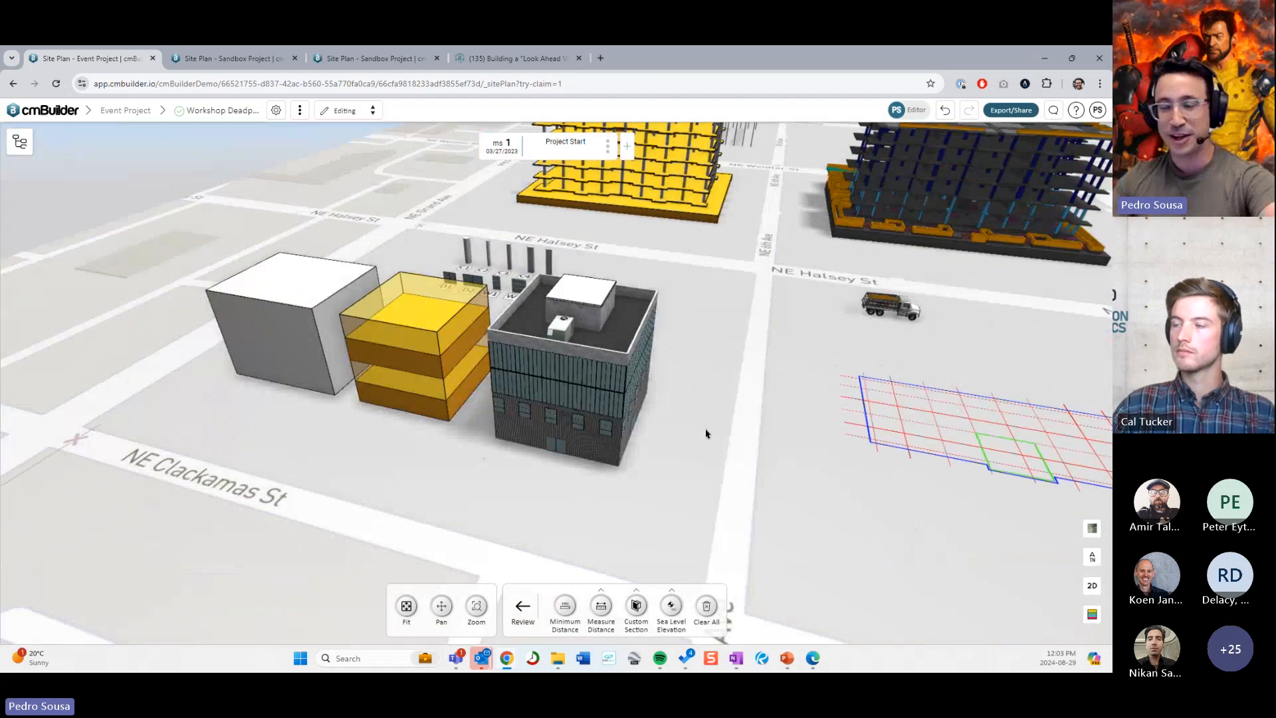
scroll(618, 390, "up", 2)
scroll(540, 381, "down", 3)
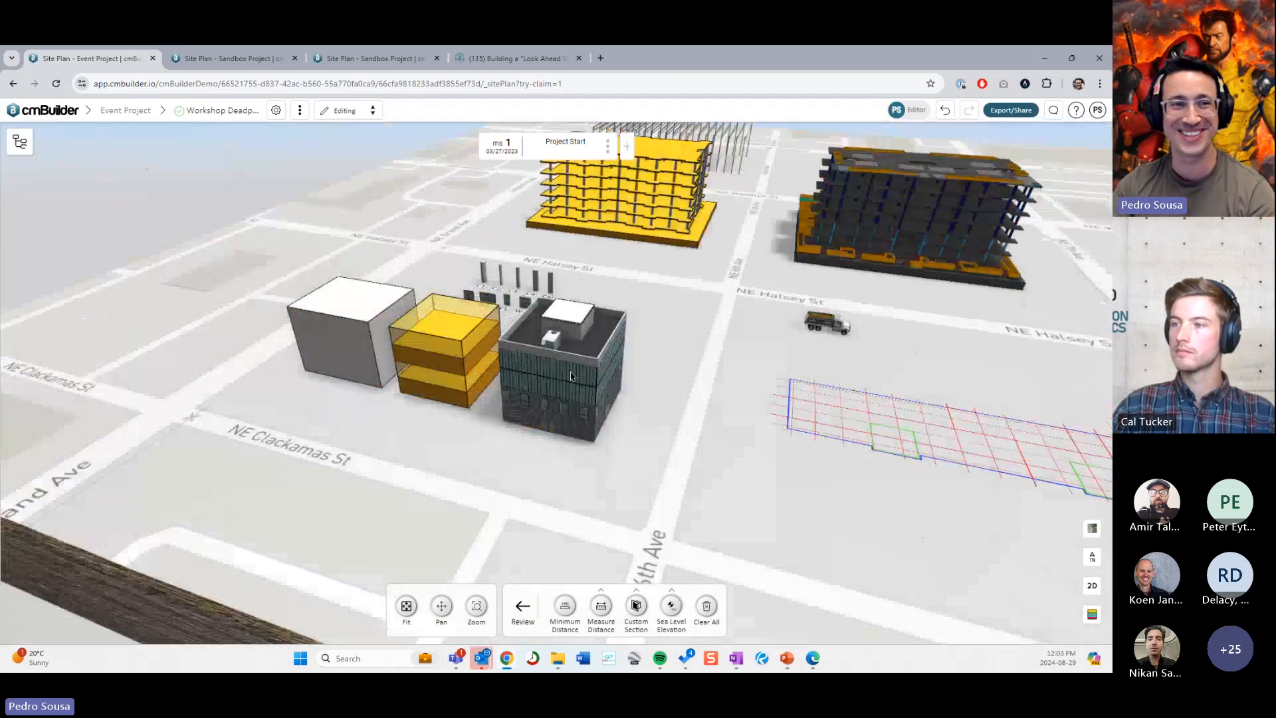
scroll(572, 356, "up", 2)
scroll(571, 355, "down", 2)
left_click_drag(573, 364, 652, 387)
scroll(612, 381, "up", 2)
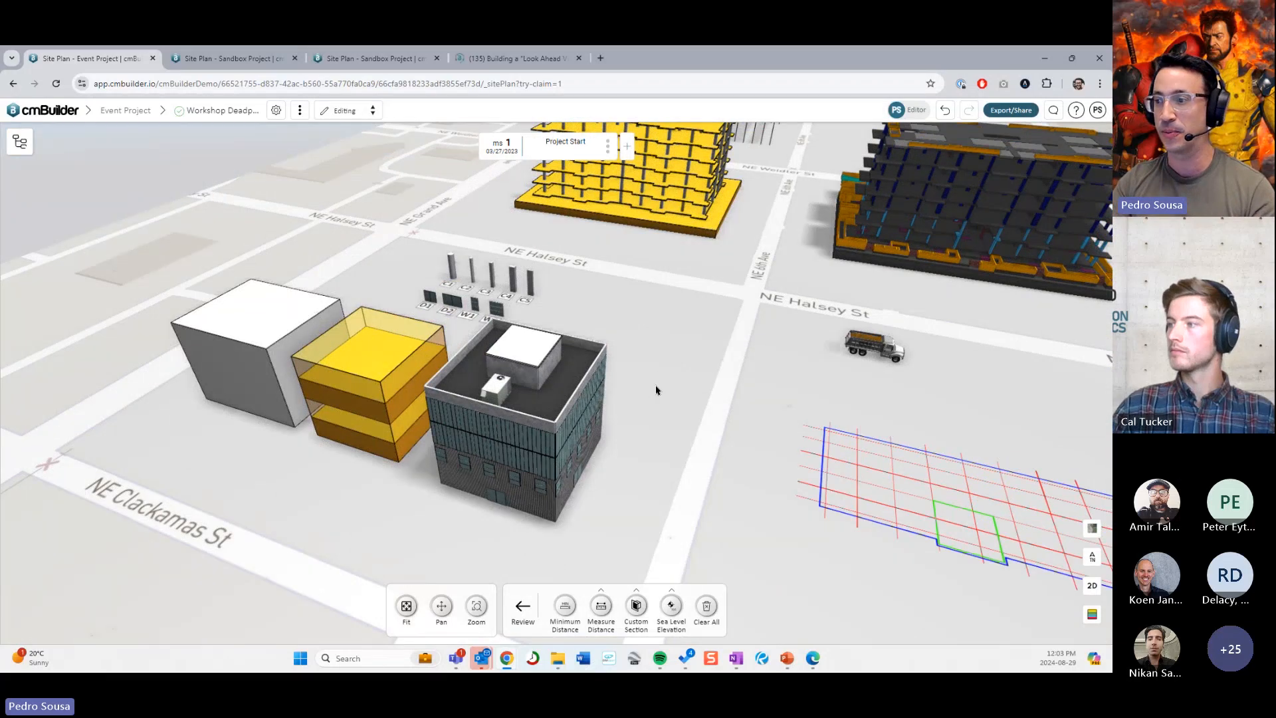
scroll(656, 390, "down", 3)
Step: Show the Tallwood Drawings Page 002 drawing as an overlay on the site plan
key("2")
left_click_drag(678, 390, 701, 397)
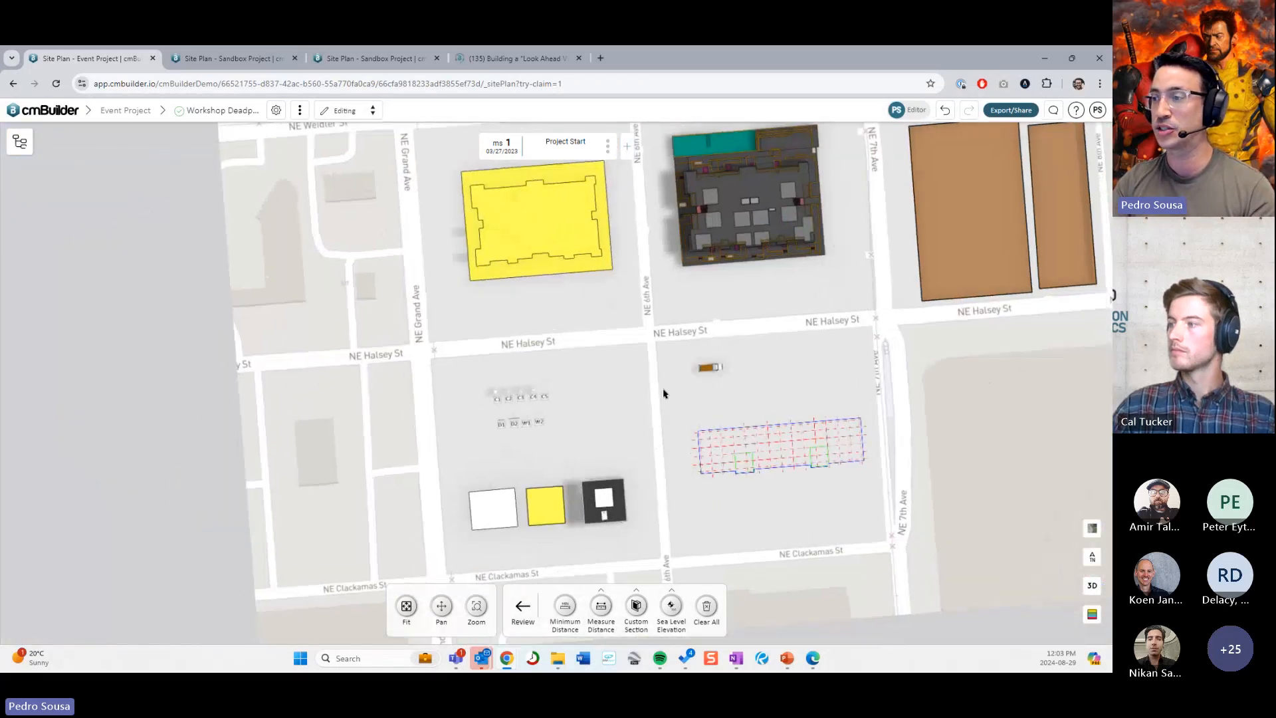
right_click_drag(663, 393, 494, 319)
right_click_drag(621, 398, 585, 395)
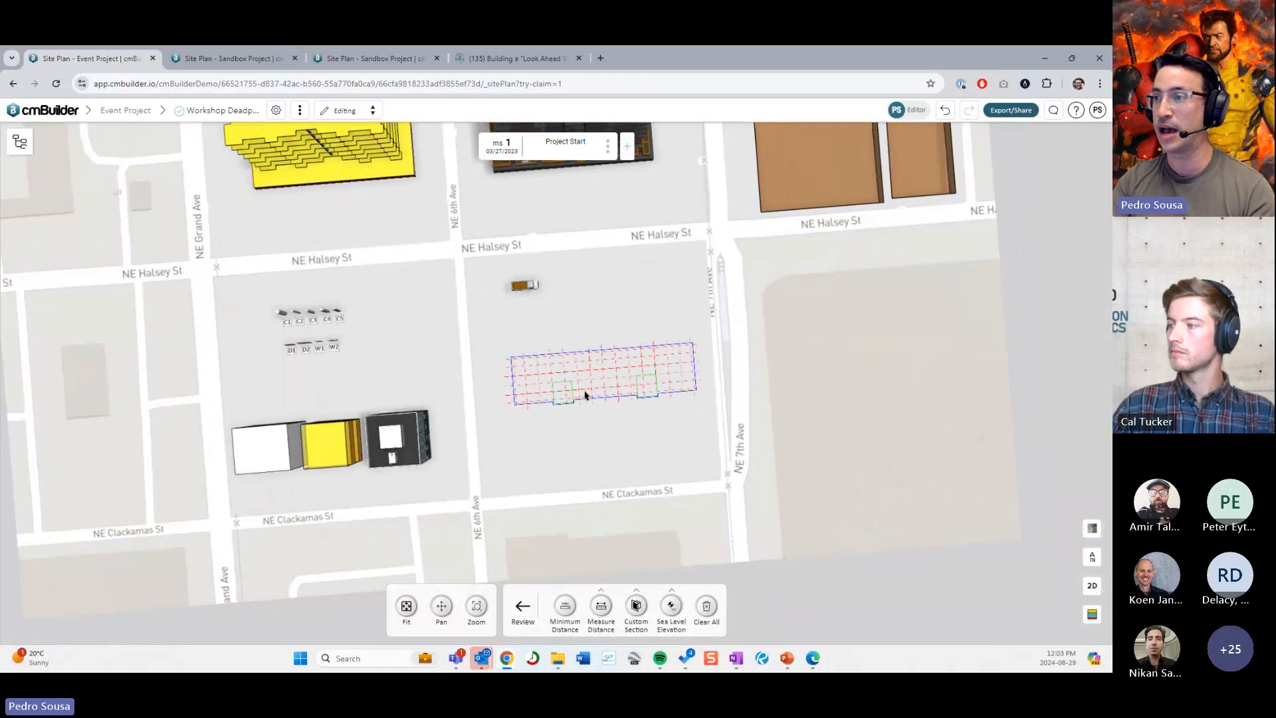
scroll(585, 394, "up", 3)
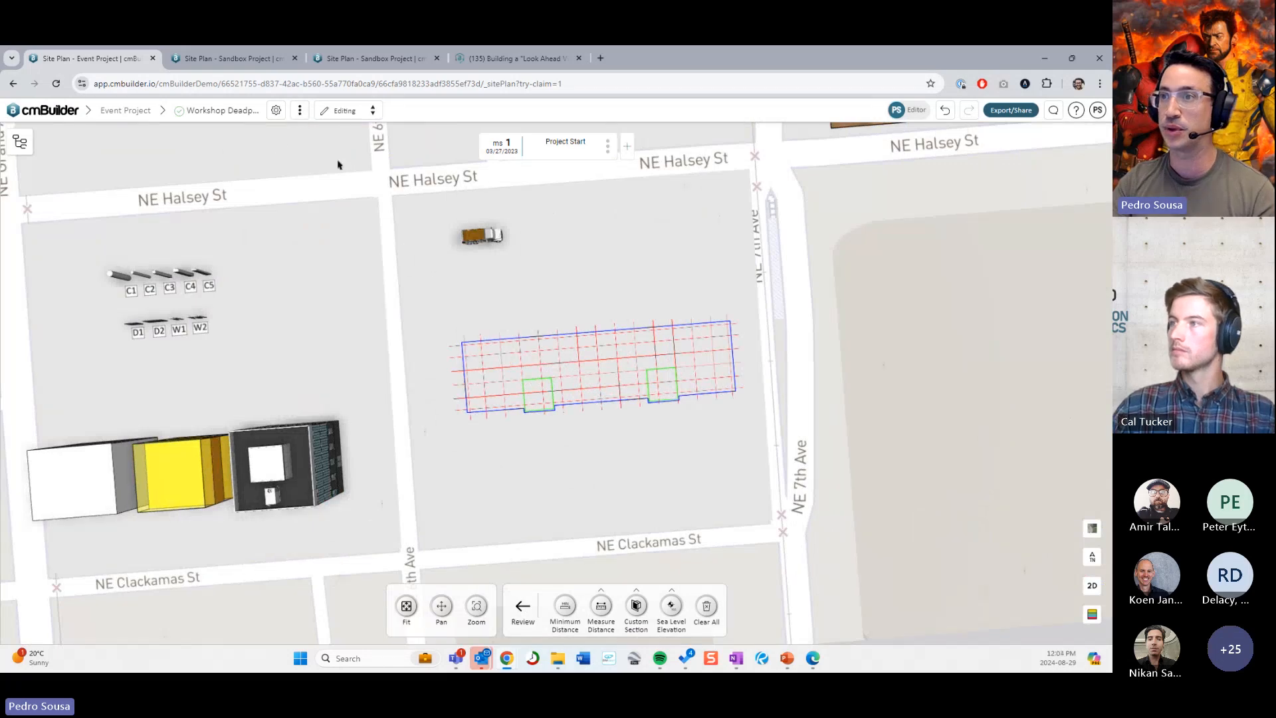
left_click(299, 111)
mouse_move(370, 170)
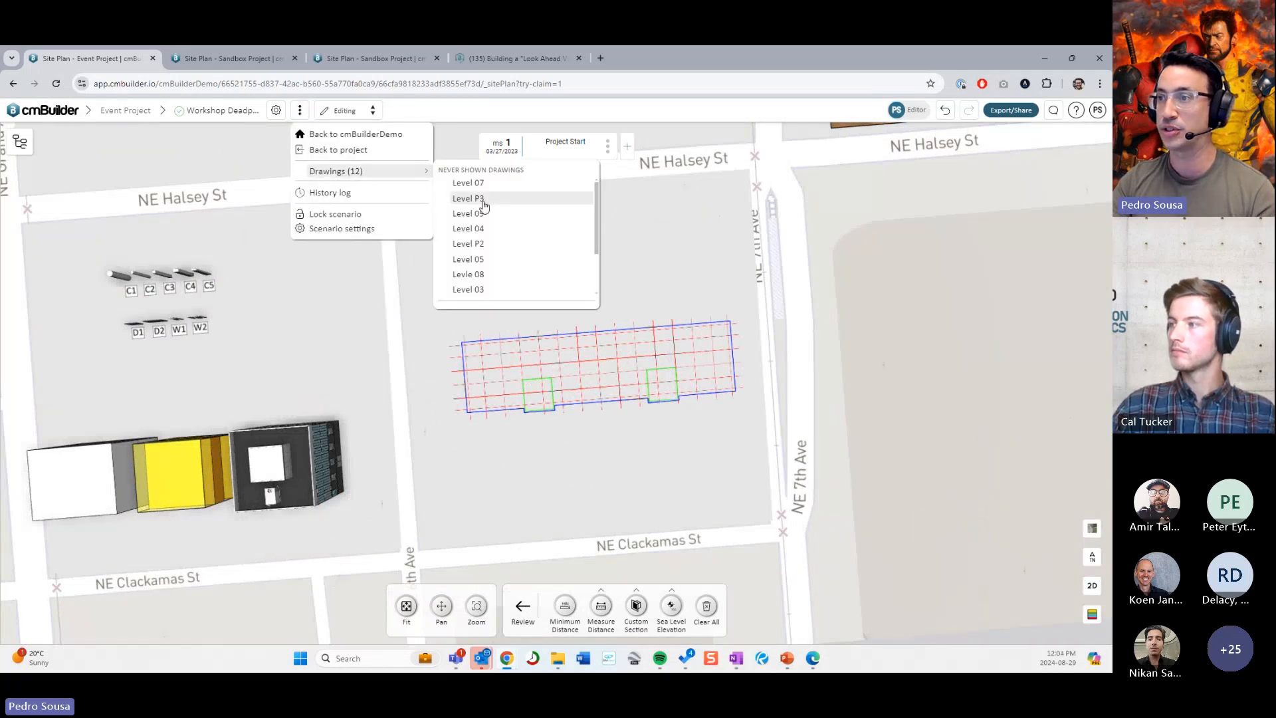
scroll(482, 202, "down", 3)
scroll(712, 370, "down", 5)
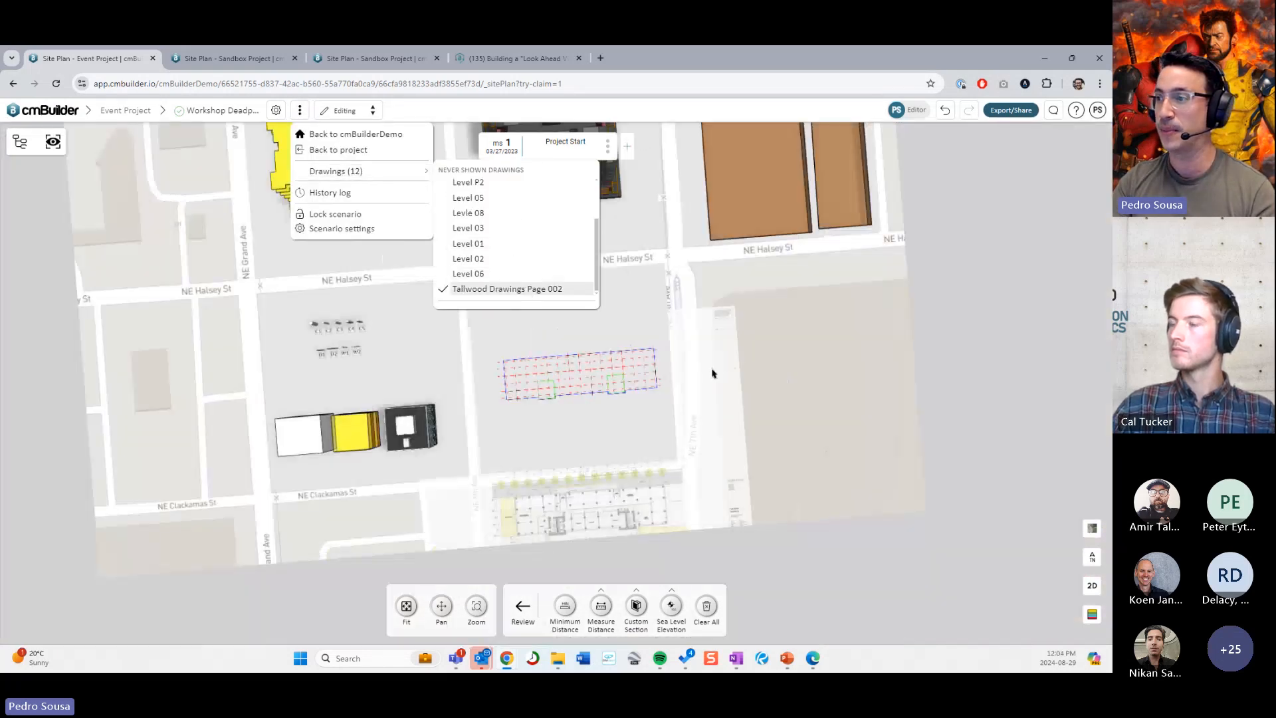
Step: Select the Tallwood Drawings Page 002 overlay and turn off its projection on the terrain
left_click(600, 392)
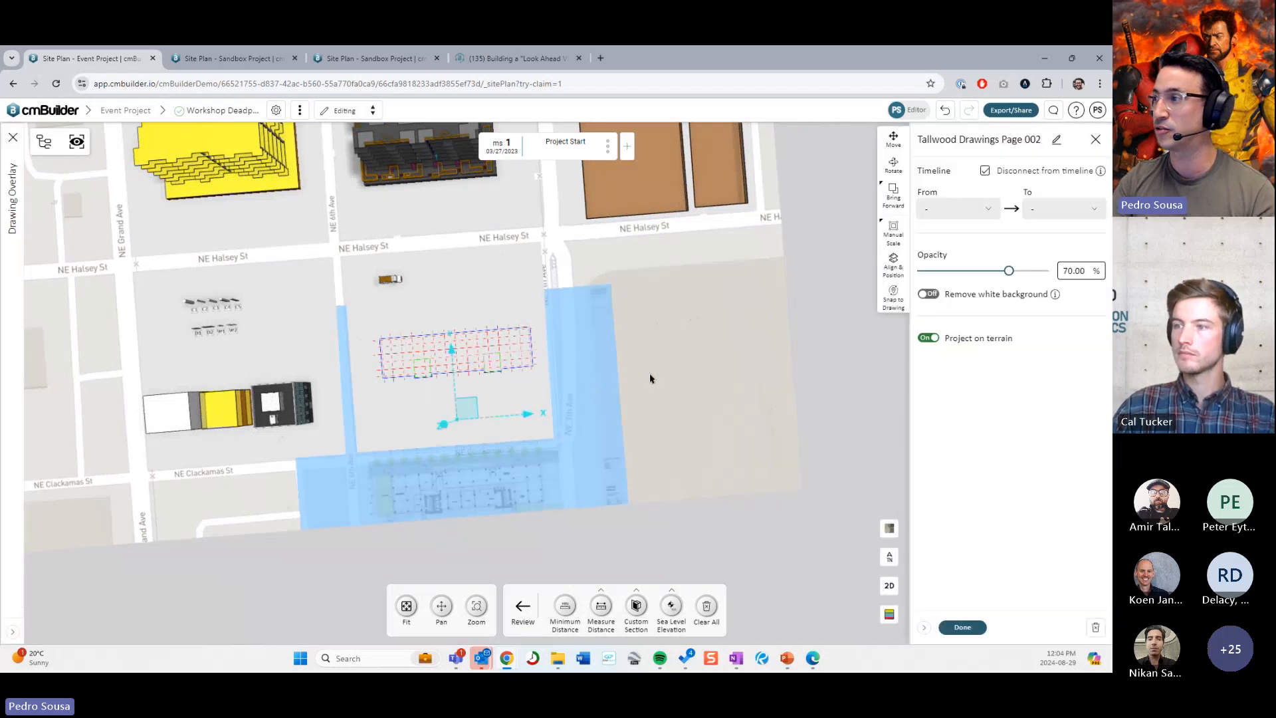
middle_click_drag(650, 378, 770, 353)
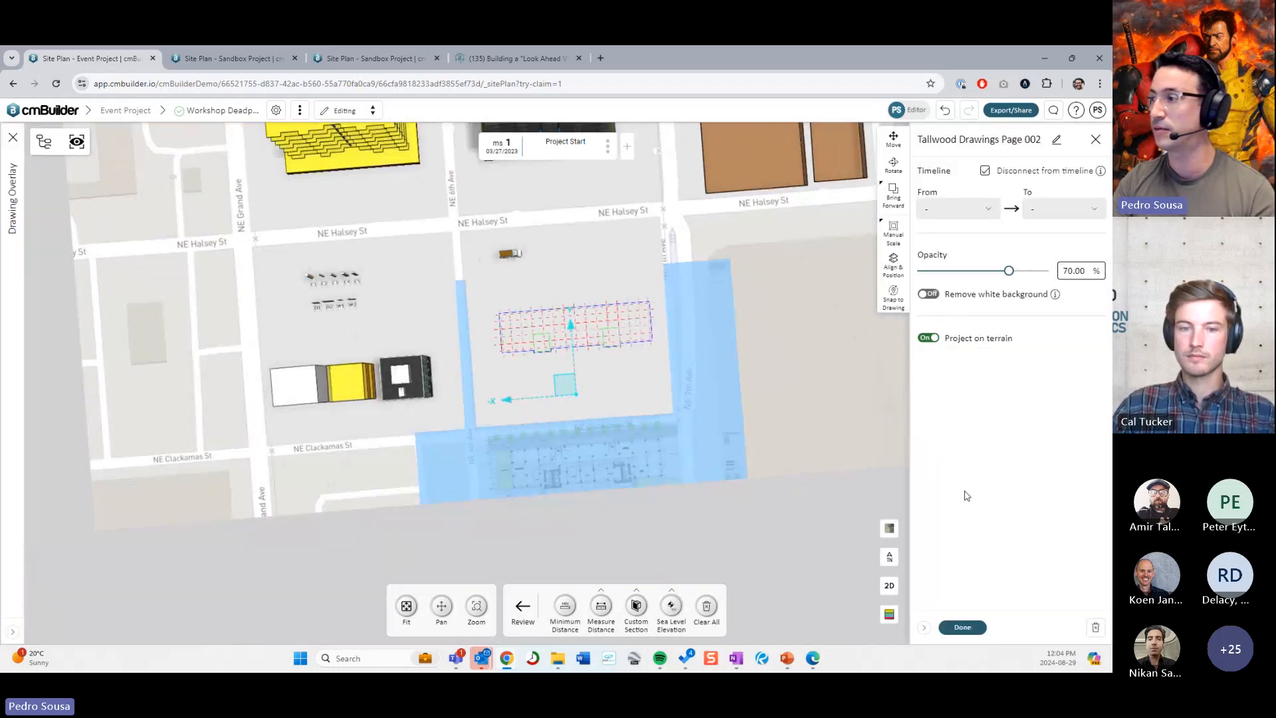
left_click(928, 338)
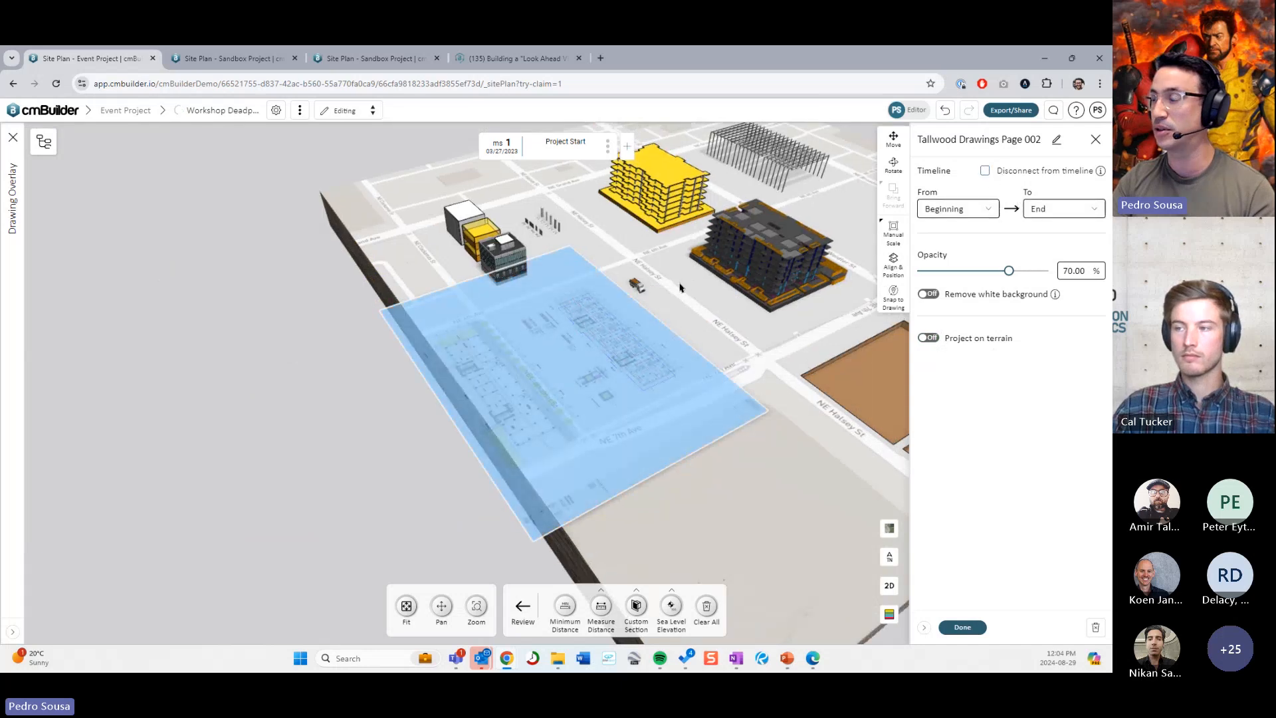
Step: Raise the Tallwood Drawings Page 002 overlay vertically by about 12.7 m and finish editing it
left_click(568, 359)
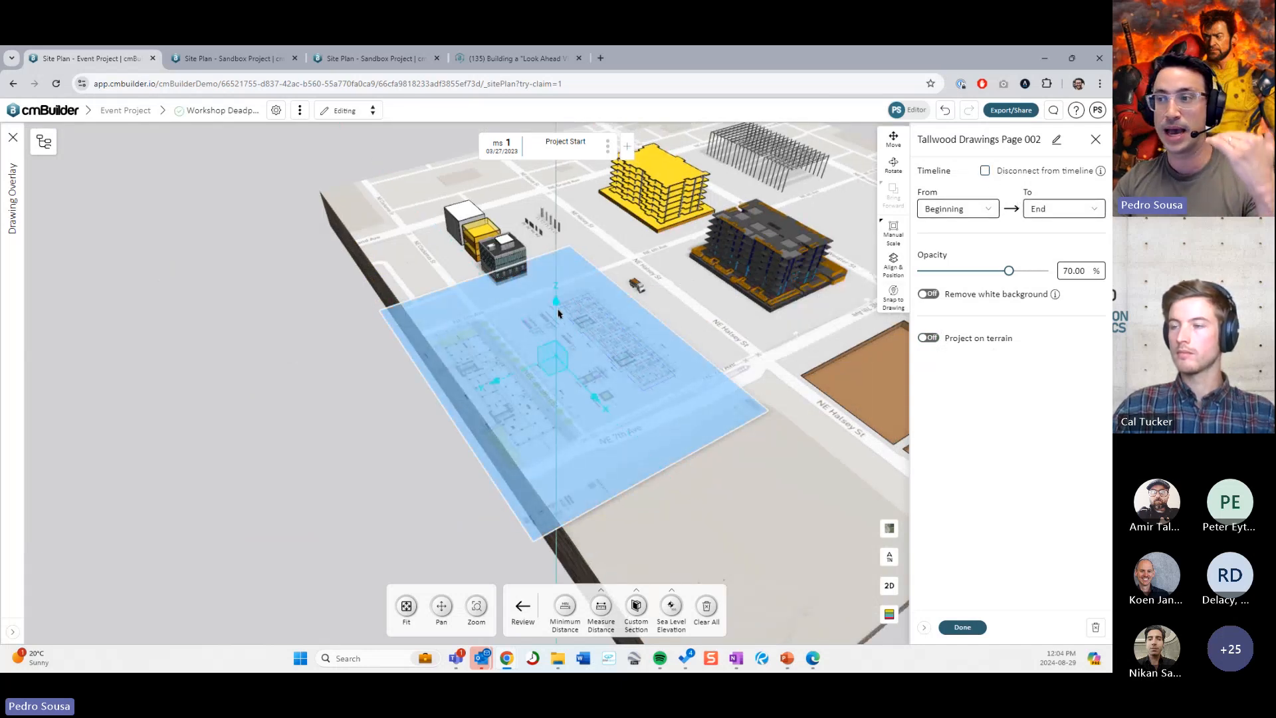
left_click_drag(557, 313, 558, 281)
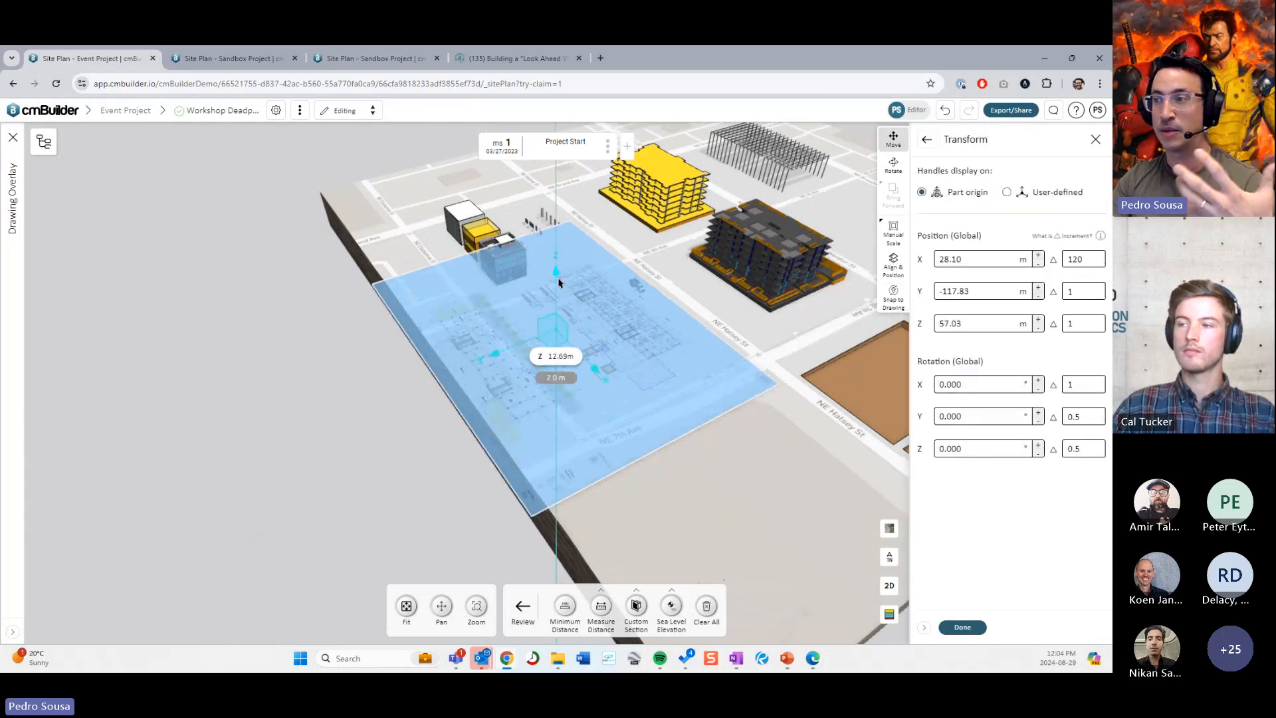
left_click(960, 628)
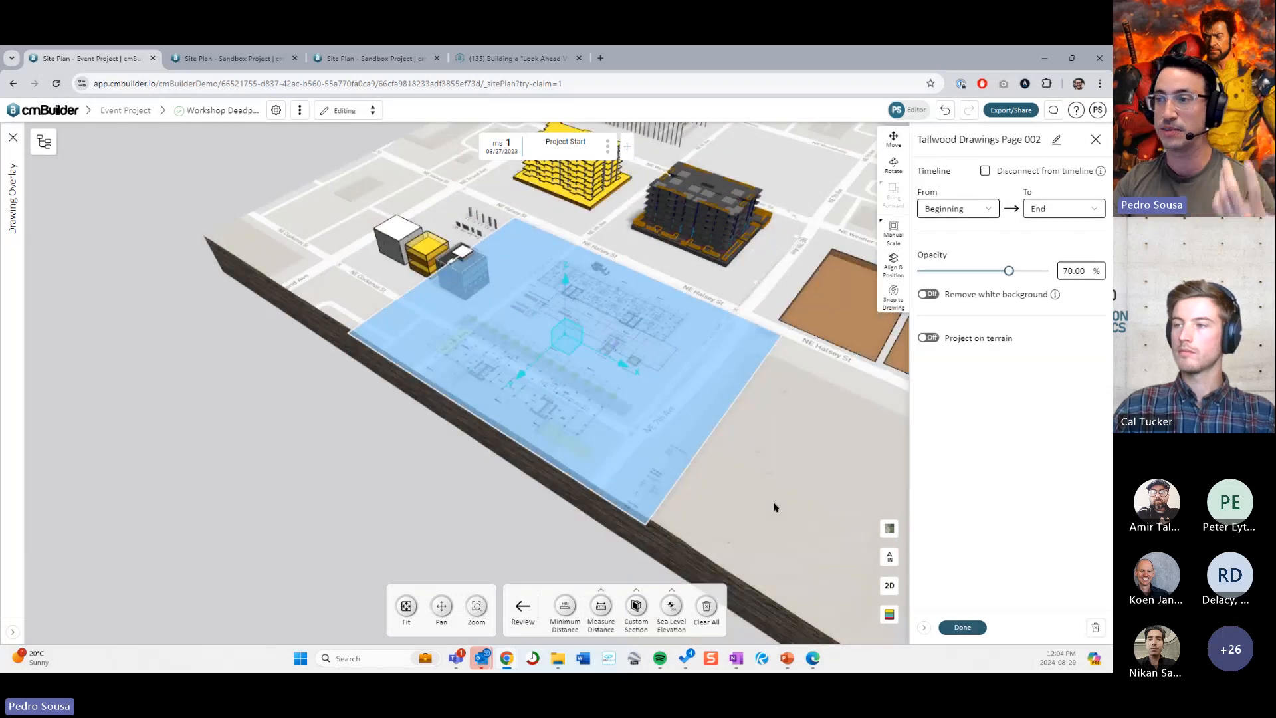
left_click(960, 628)
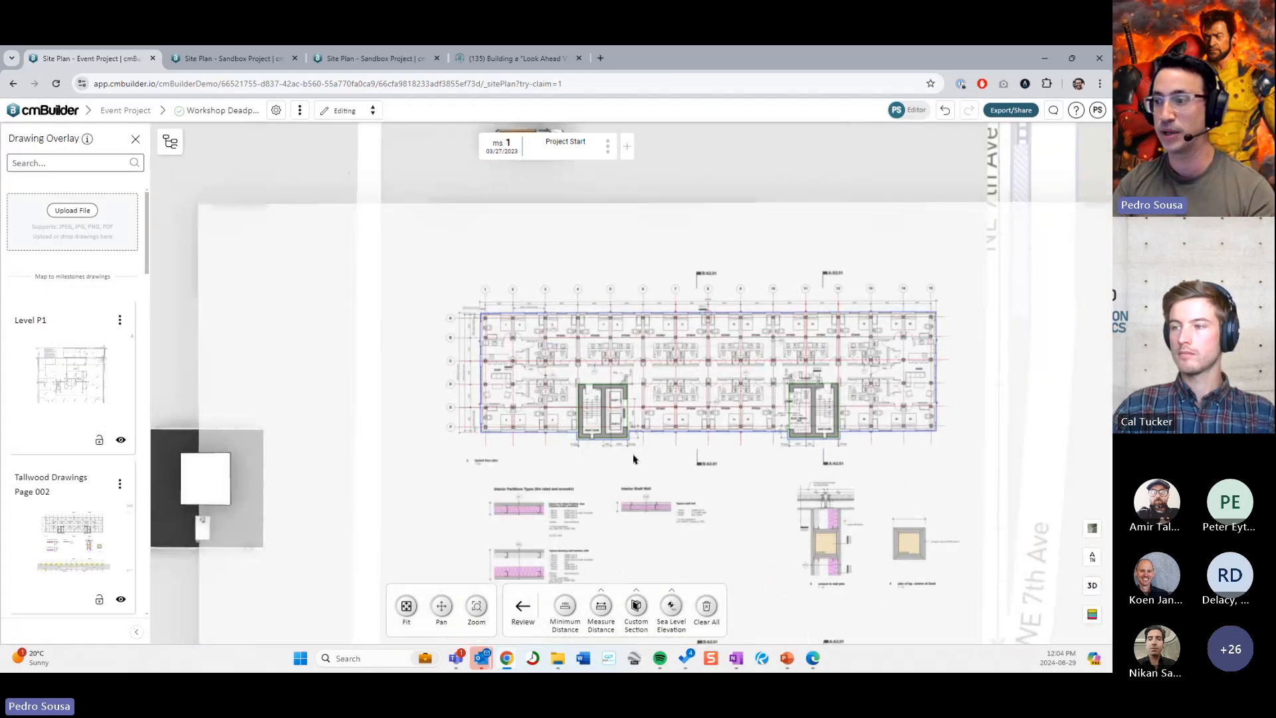
Step: Start a simple massing sketch on the Z plane and trace the floor plan's west edge and lower edge around the west core's base
left_click(522, 606)
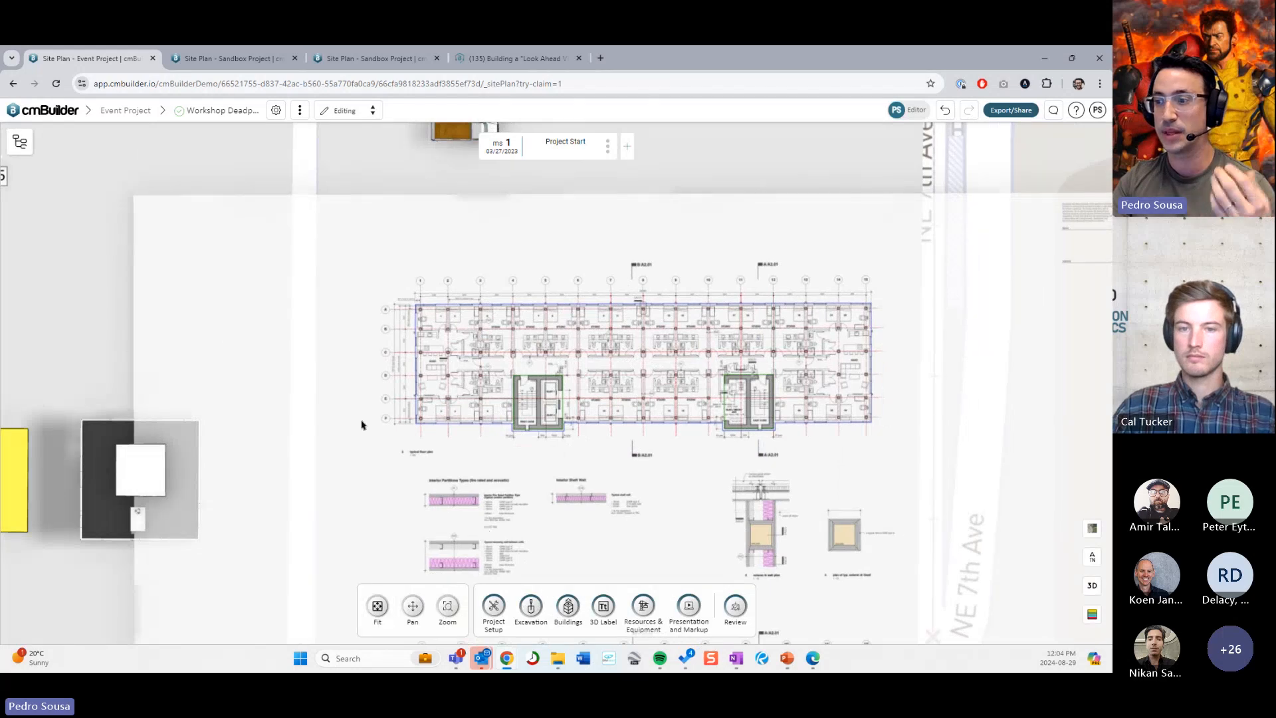
left_click(568, 605)
left_click(581, 605)
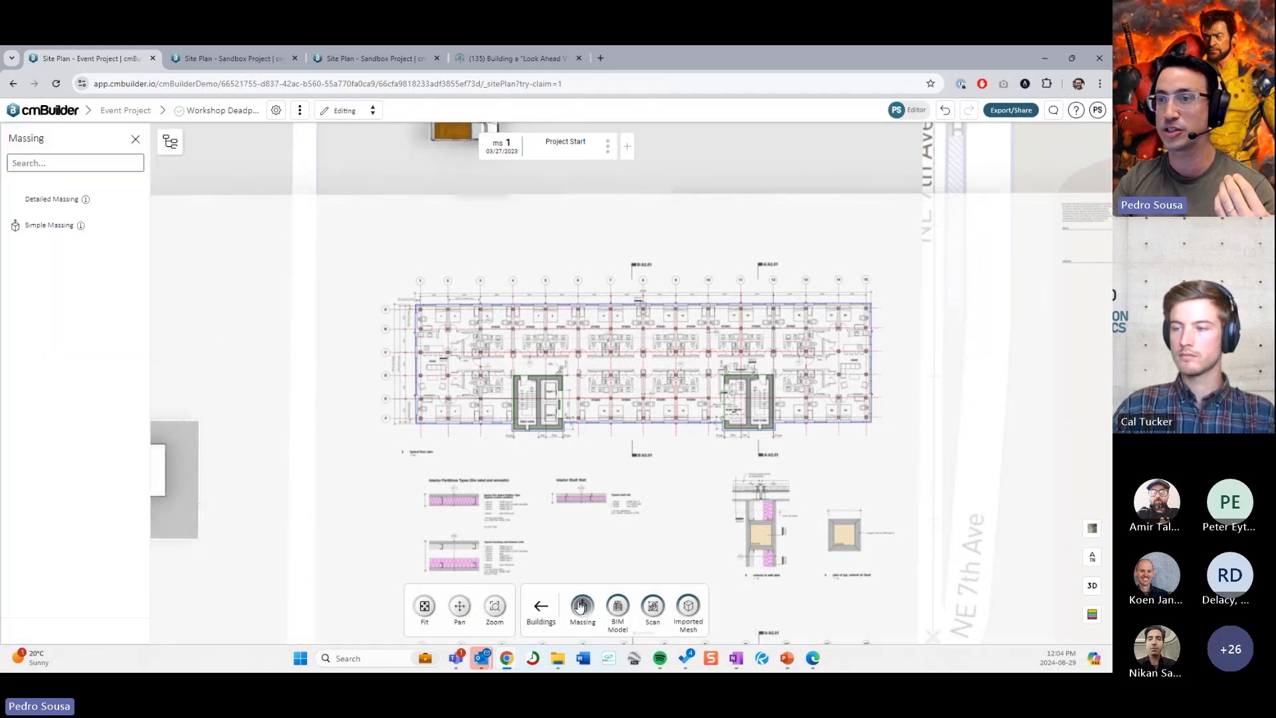
left_click(91, 227)
left_click(82, 269)
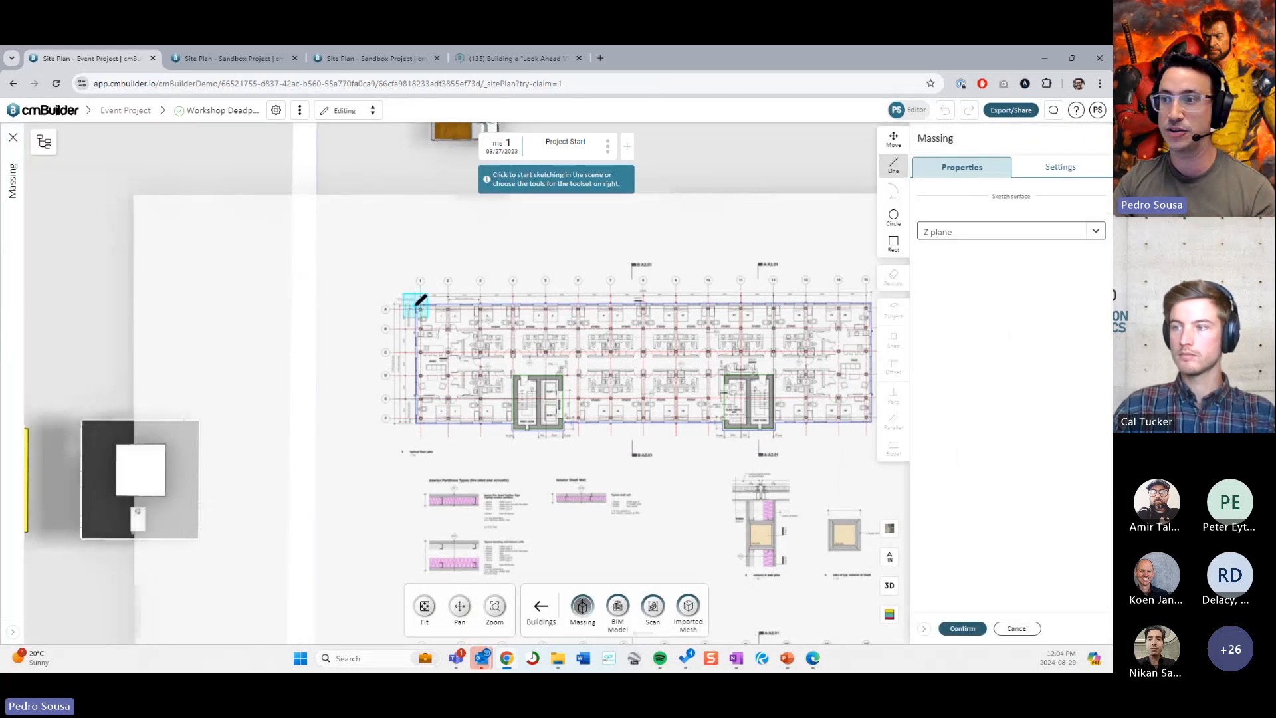
left_click(417, 305)
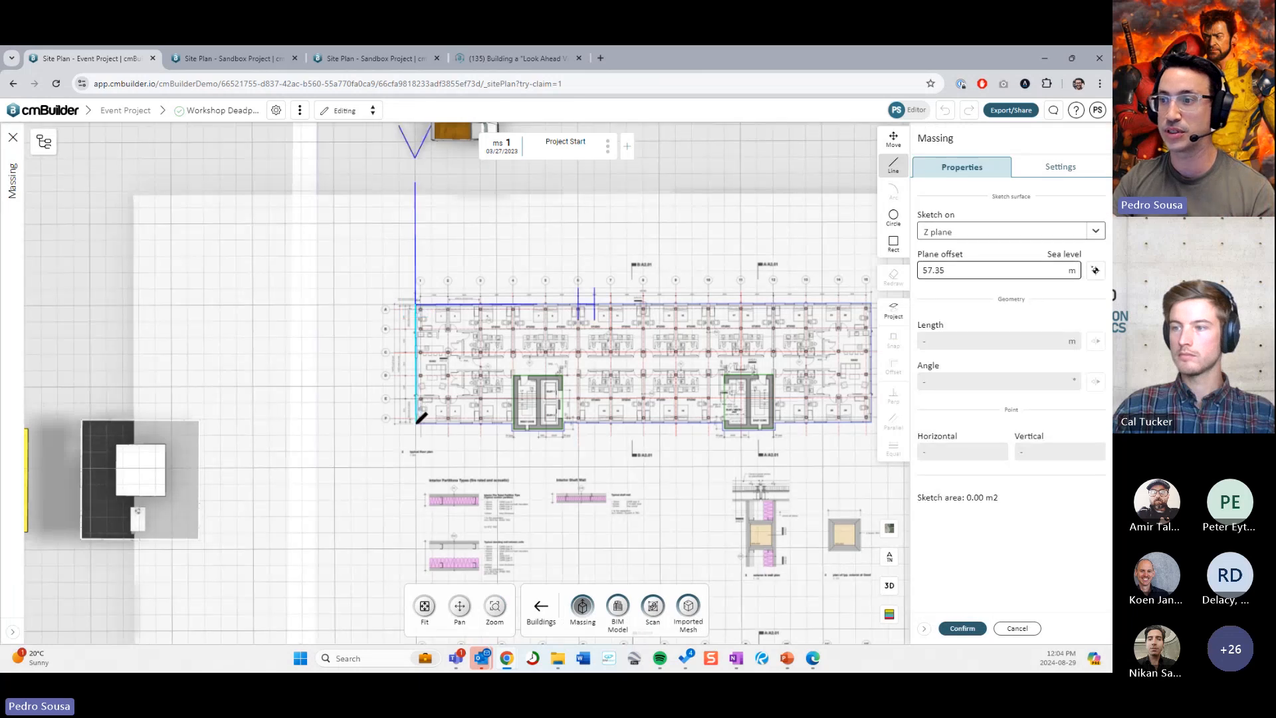
left_click(417, 423)
left_click(511, 424)
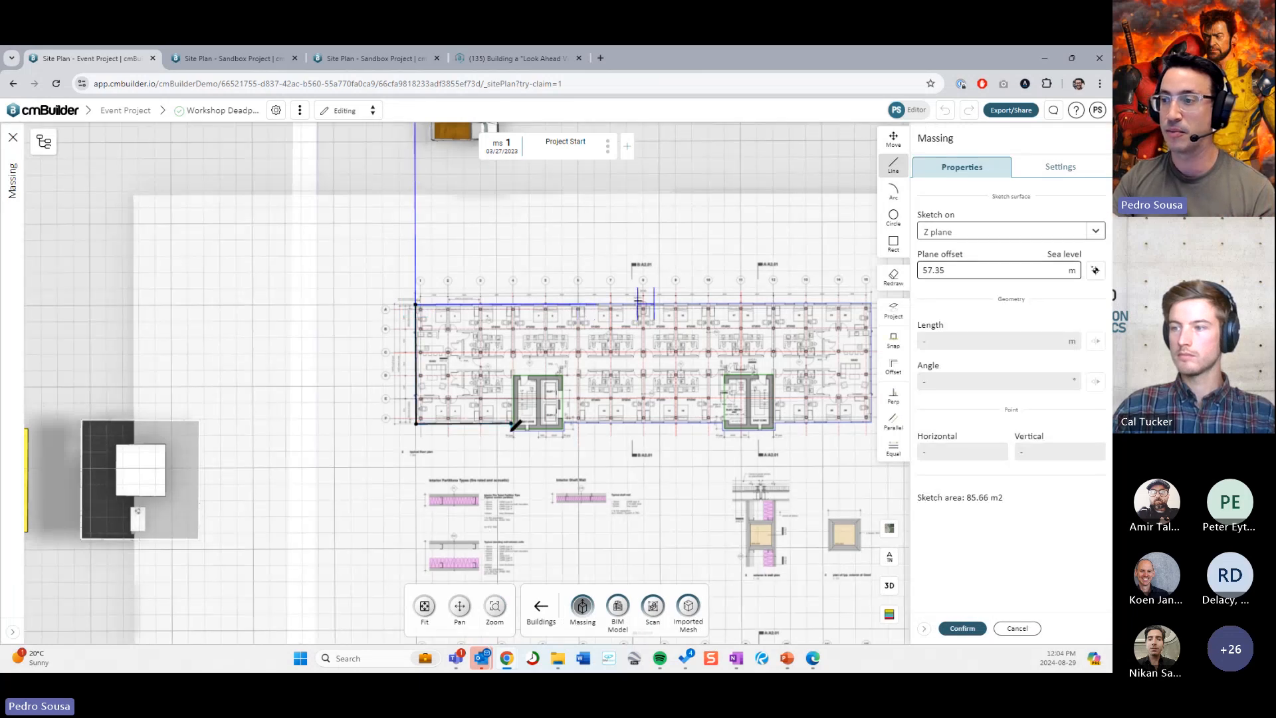
left_click(565, 434)
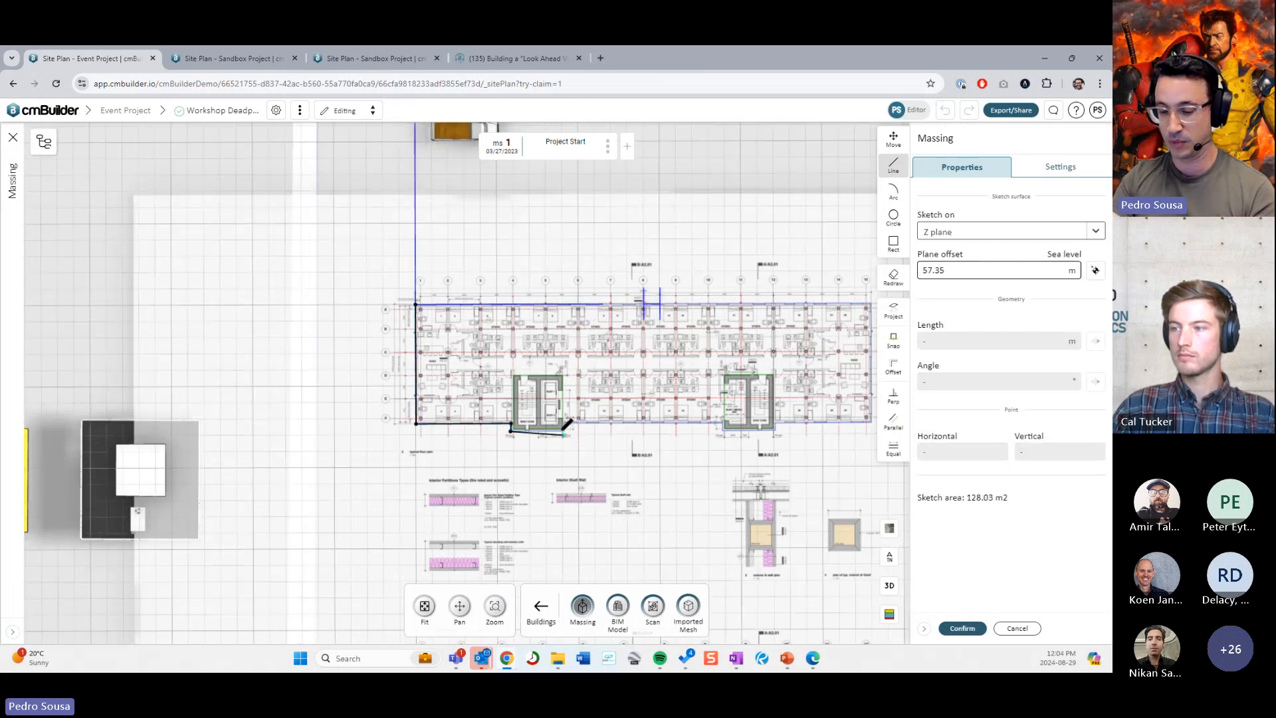
Step: Move the sketch's corner points at the west core's base onto the drawing's building outline
scroll(567, 428, "up", 5)
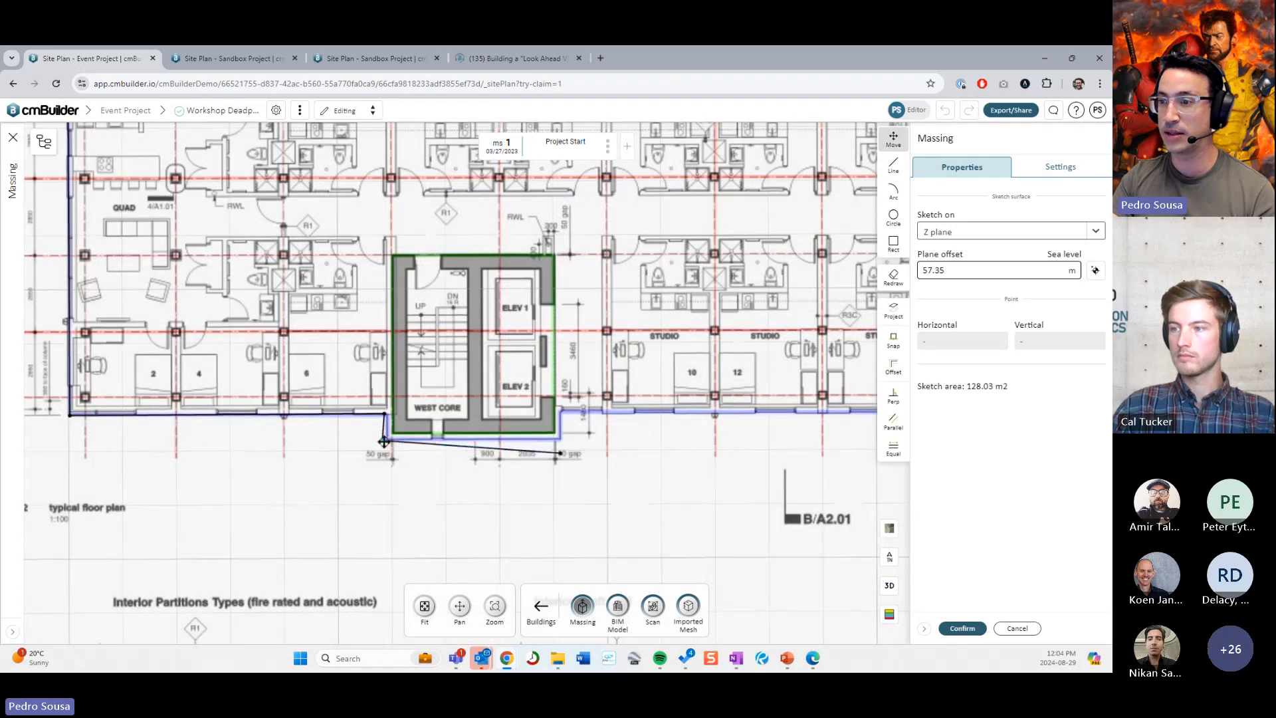
left_click(387, 440)
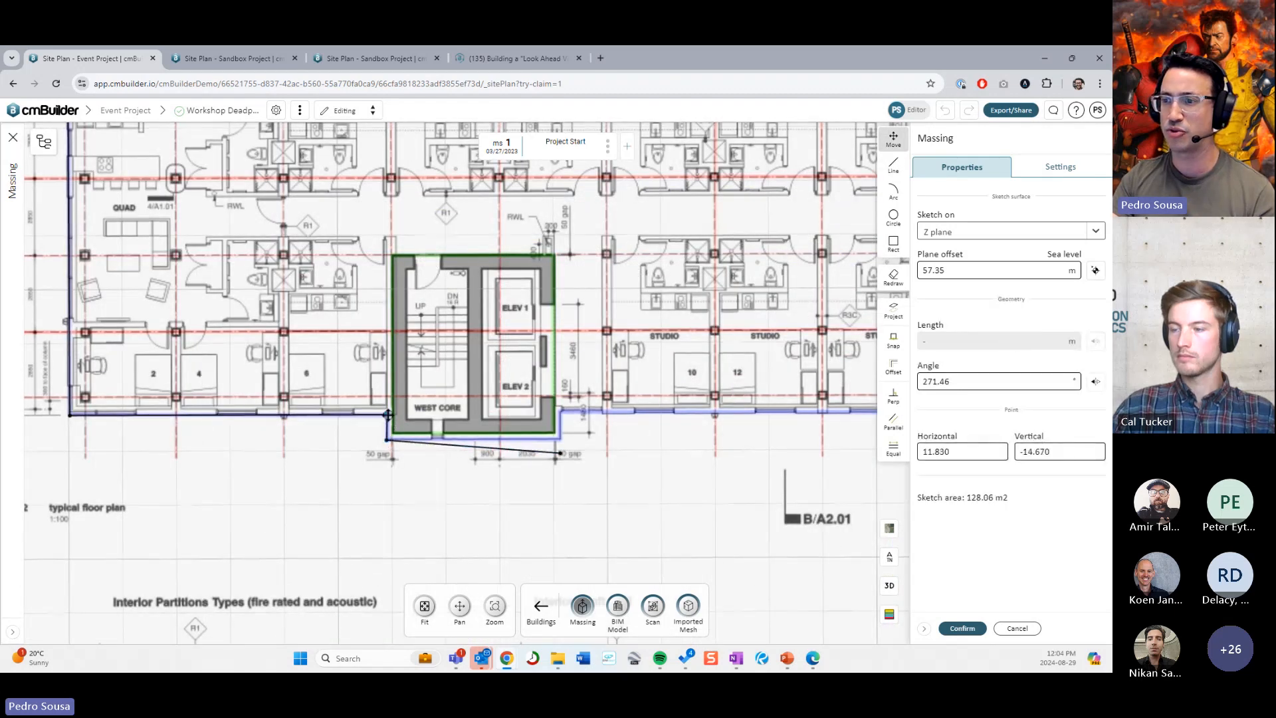
left_click_drag(388, 415, 386, 415)
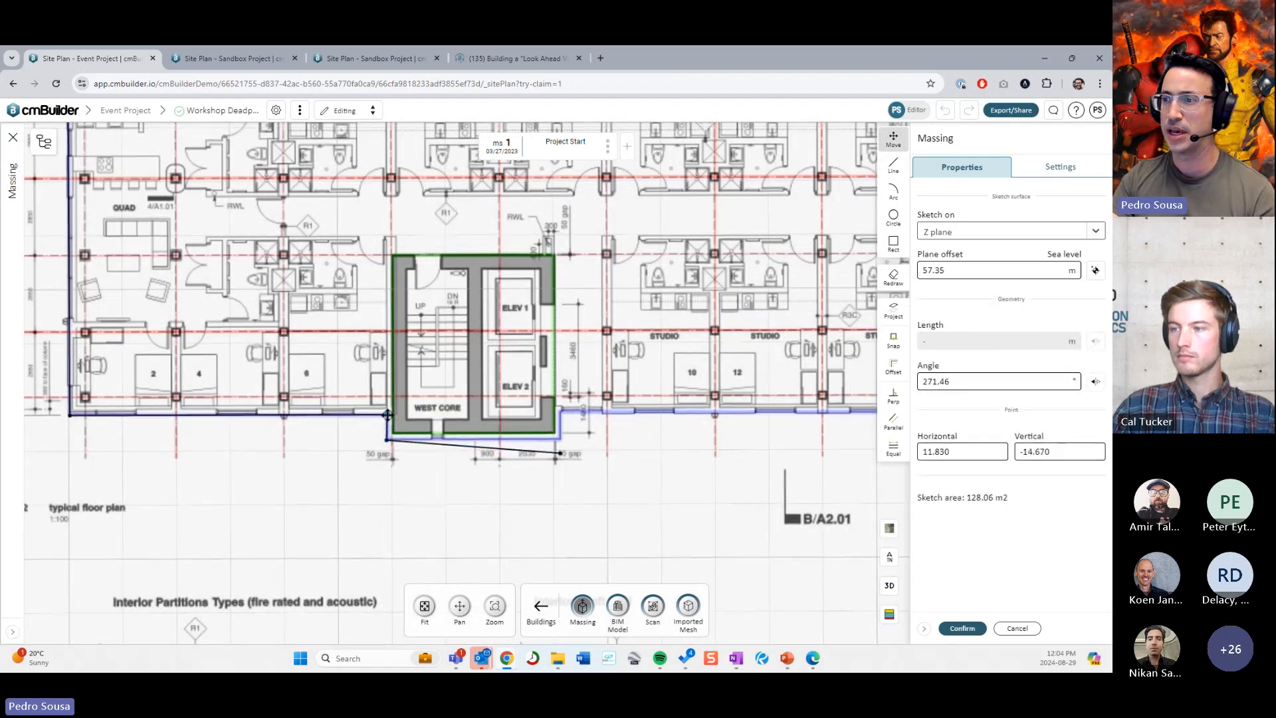
left_click(561, 440)
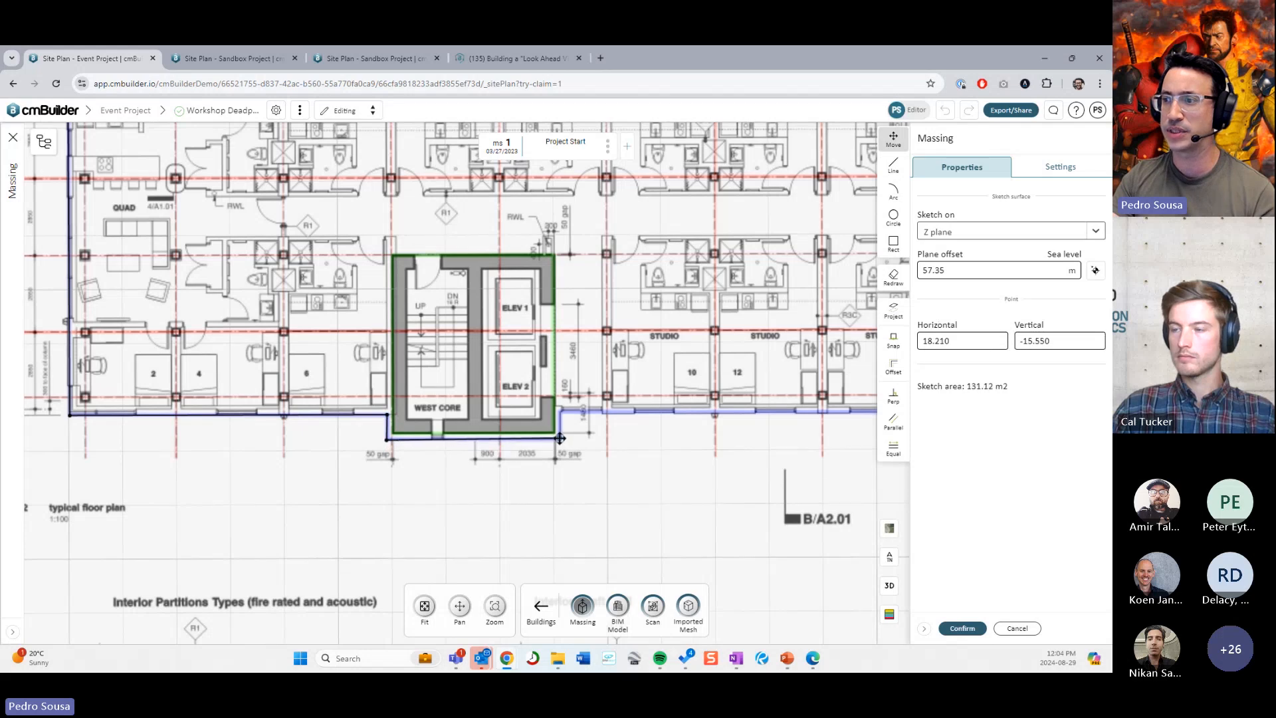
Step: Trace the remaining outline past the west core, around the east core's base and up the east edge, and confirm the massing sketch
key("l")
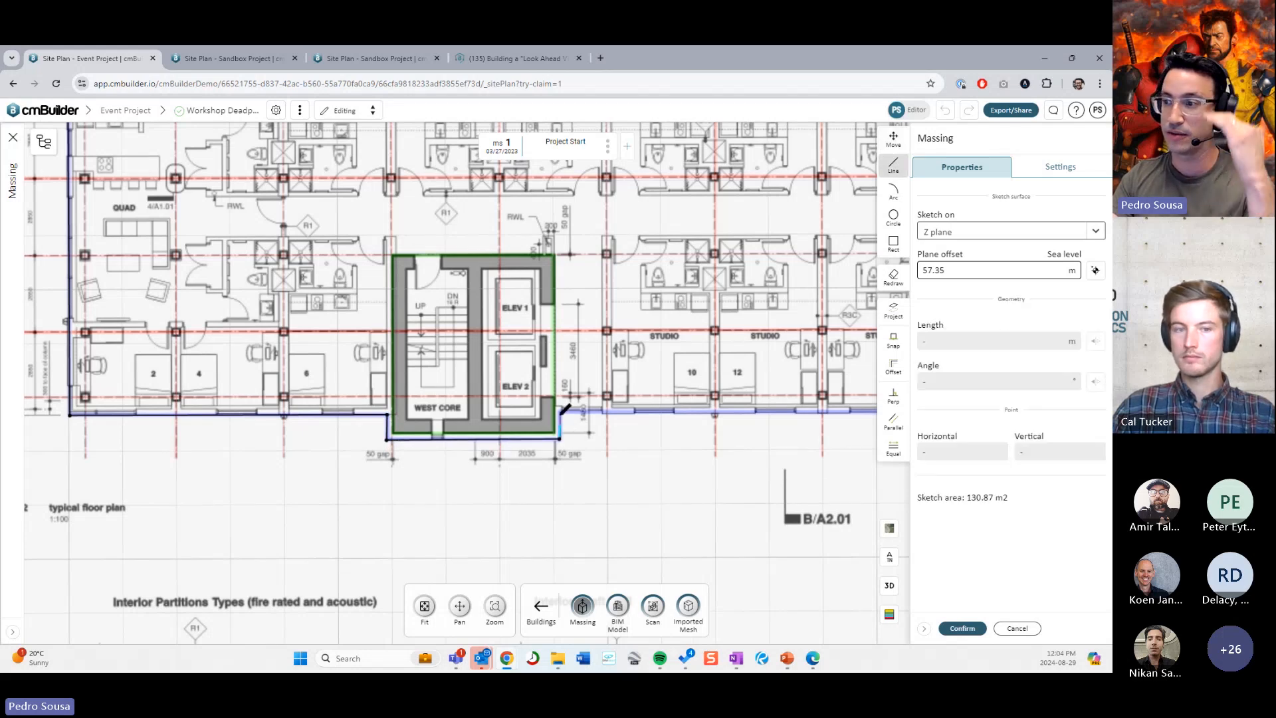
scroll(585, 409, "down", 3)
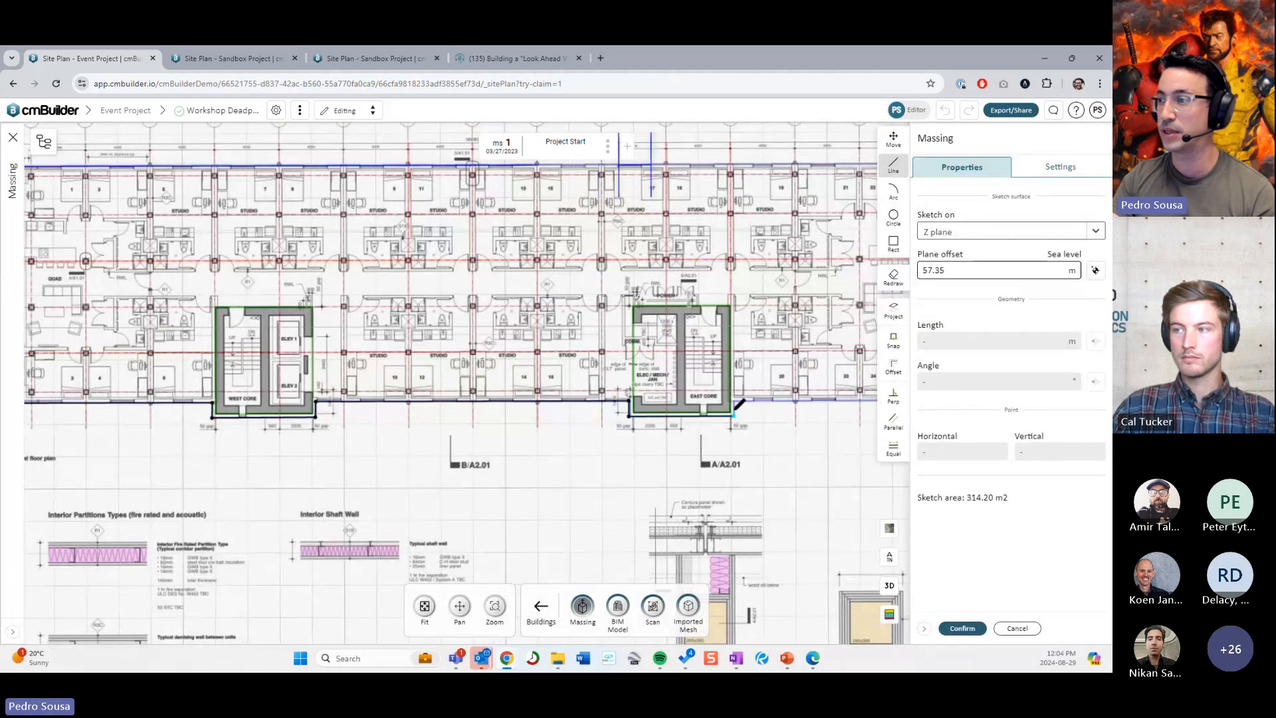
left_click(730, 411)
middle_click_drag(817, 271, 504, 304)
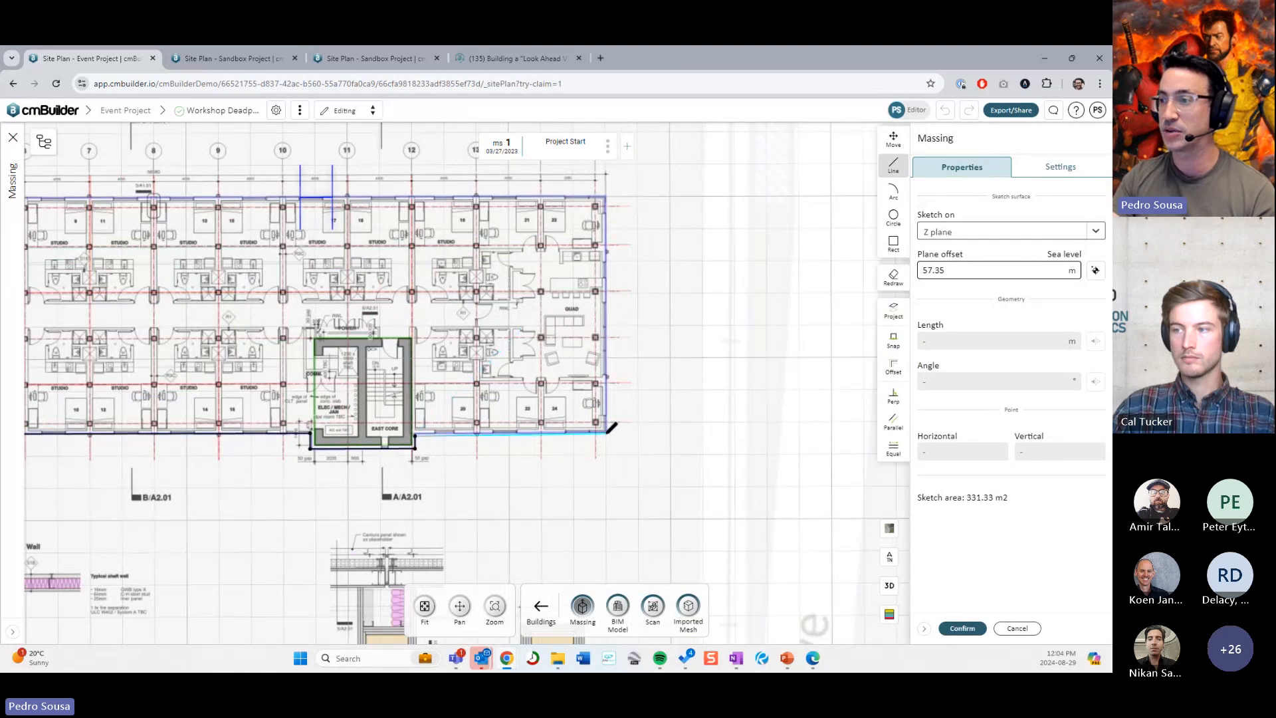
left_click(607, 432)
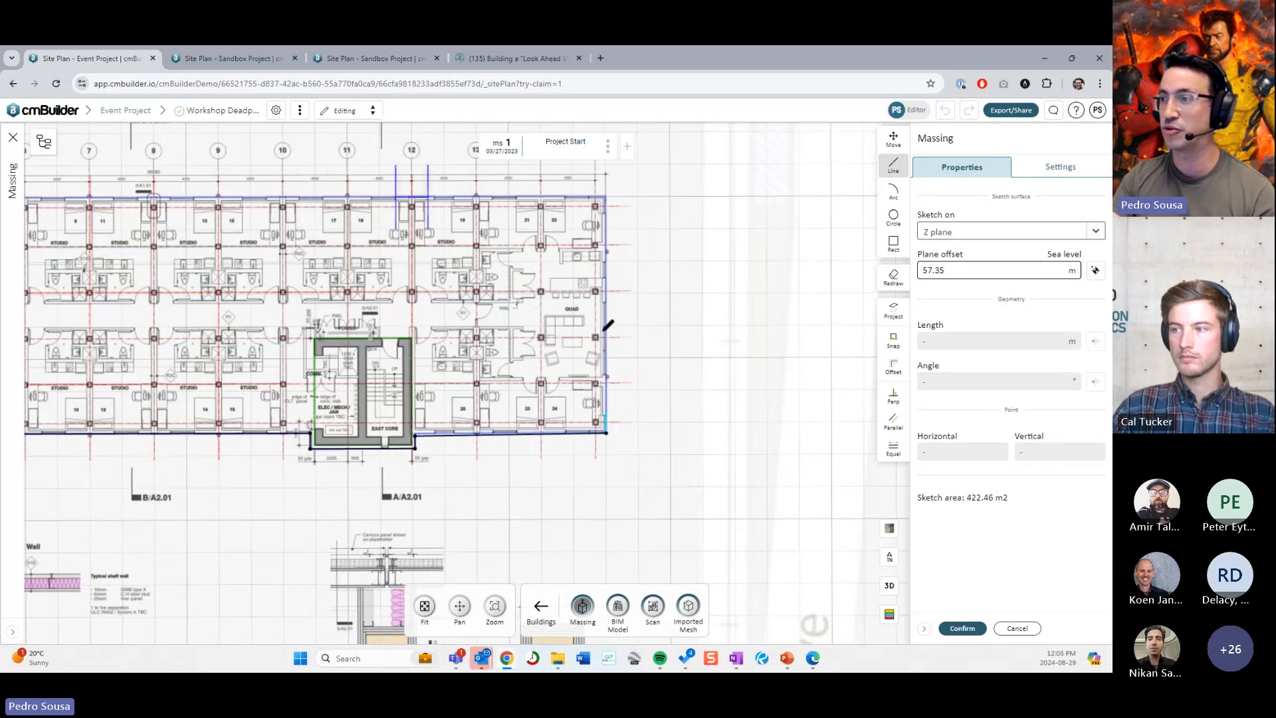
left_click(606, 196)
scroll(605, 197, "down", 3)
left_click(957, 626)
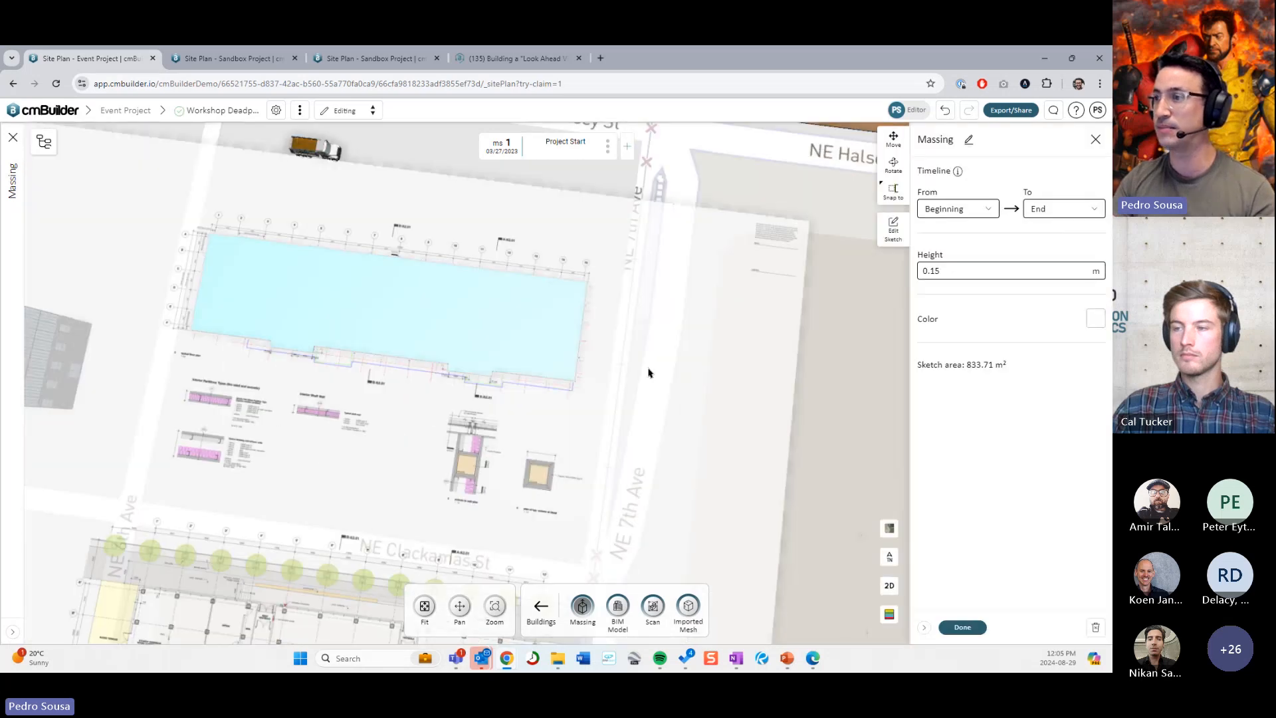
Step: Set the simple massing's height to 15 m, and reopen and confirm its sketch
left_click(958, 271)
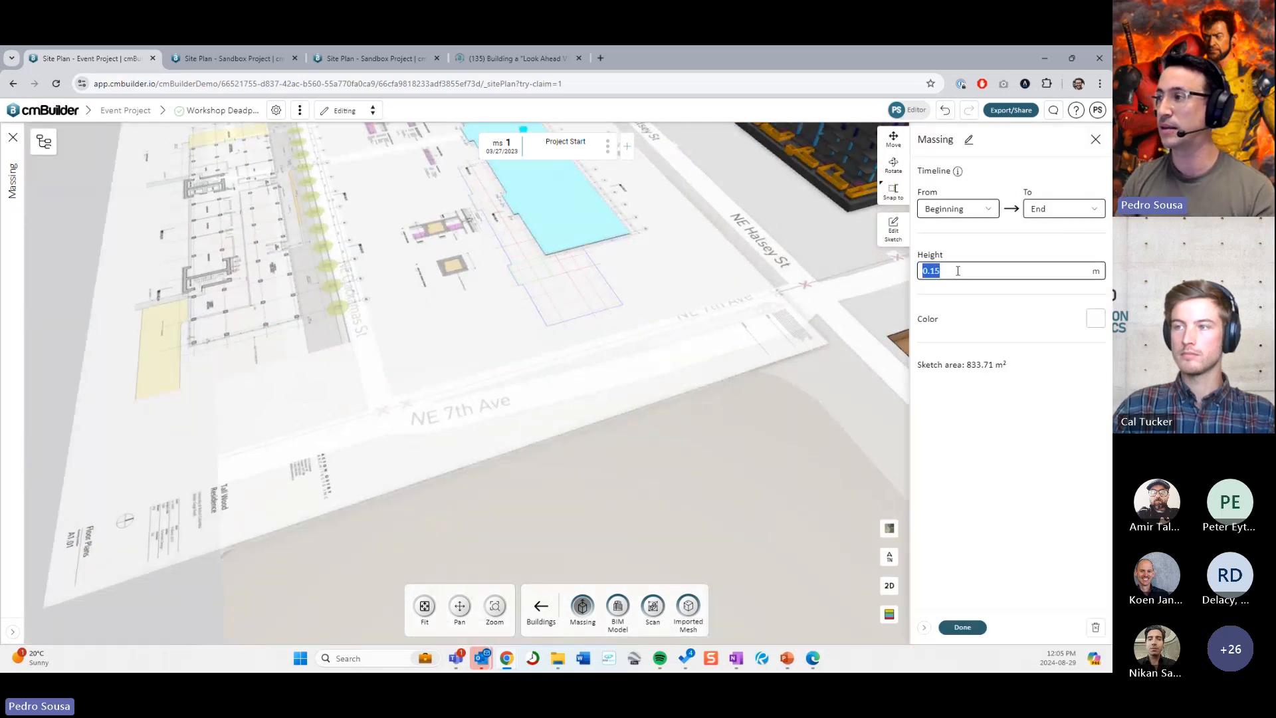
key("BackSpace")
type("15")
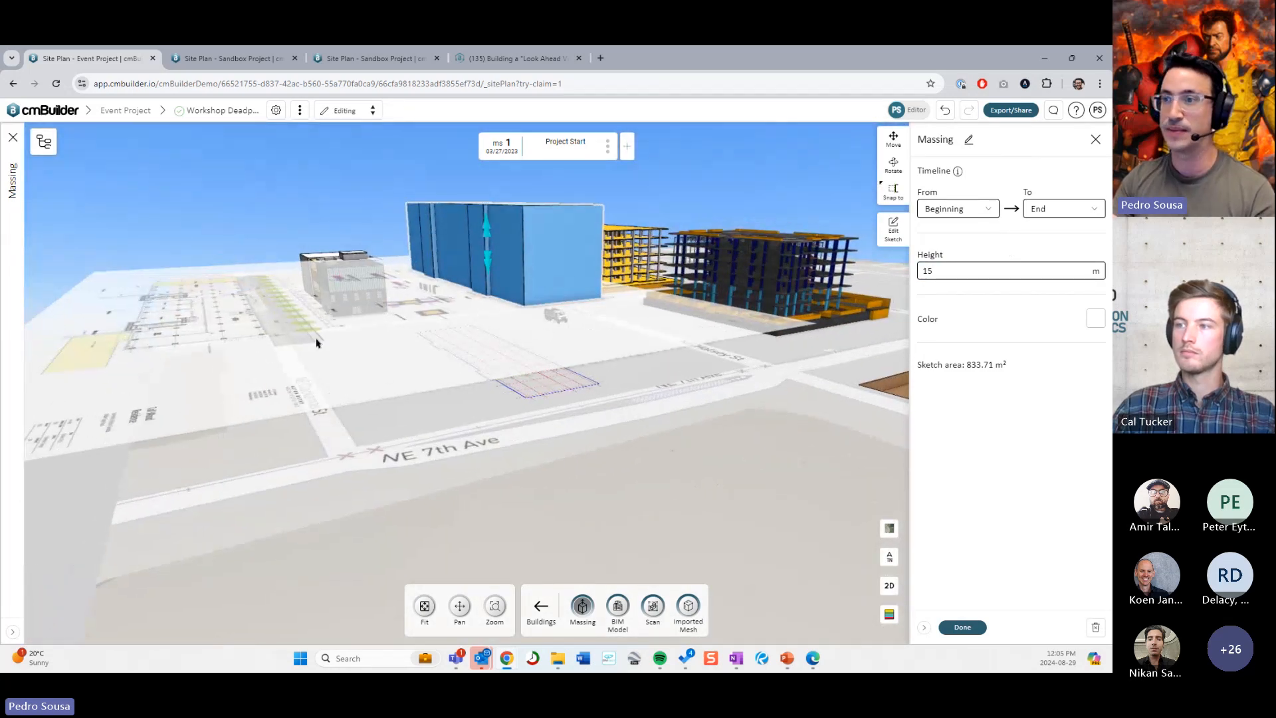
left_click(893, 229)
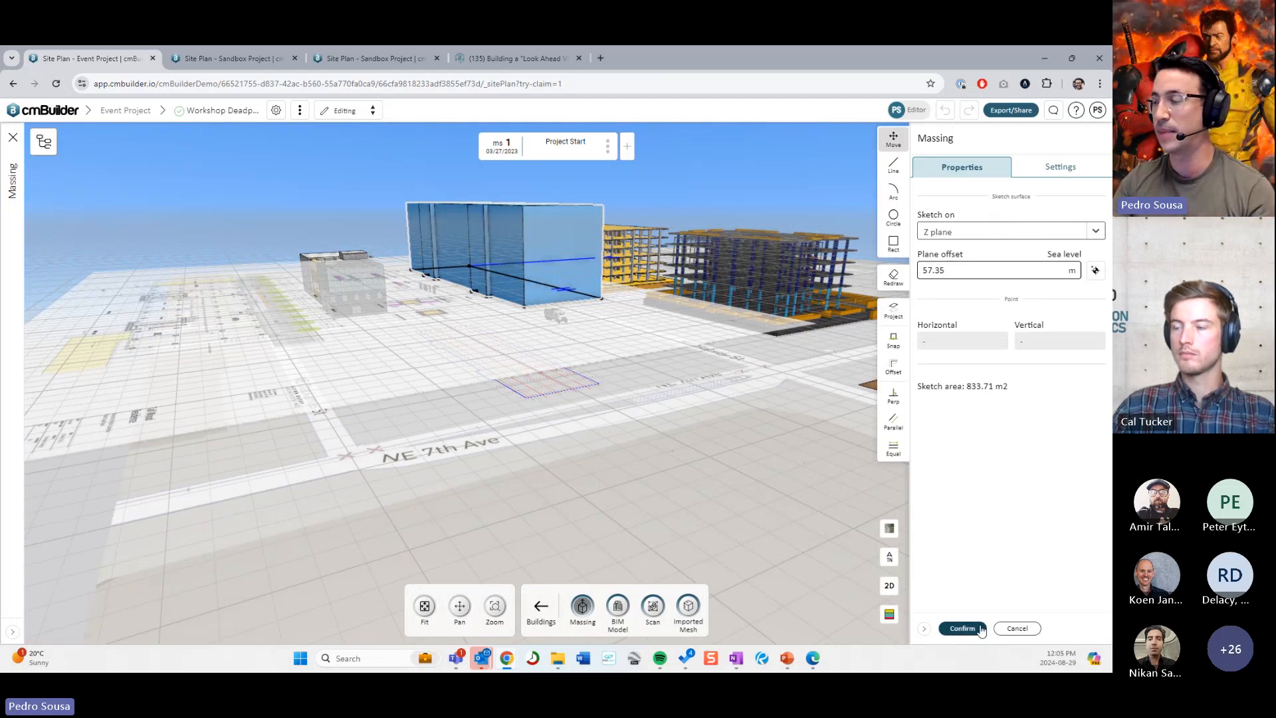
left_click(962, 628)
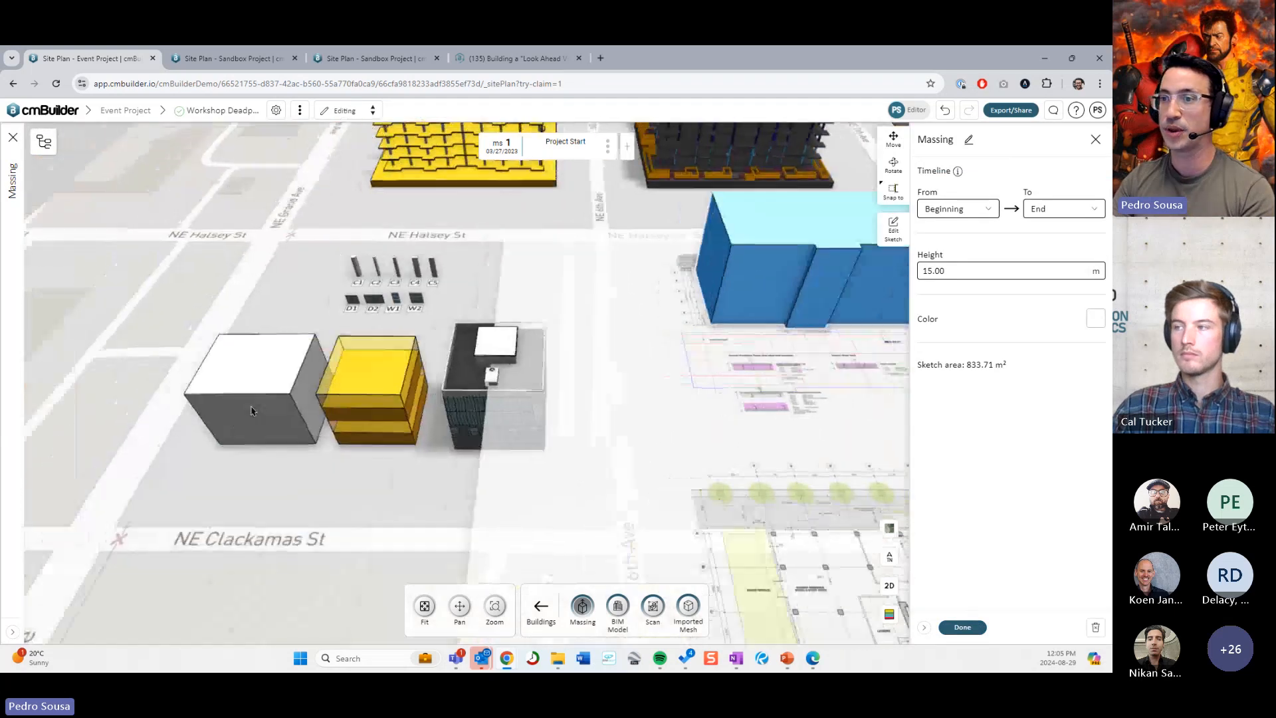
Step: Delete the simple massing traced over the floor plan
left_click_drag(556, 381, 468, 385)
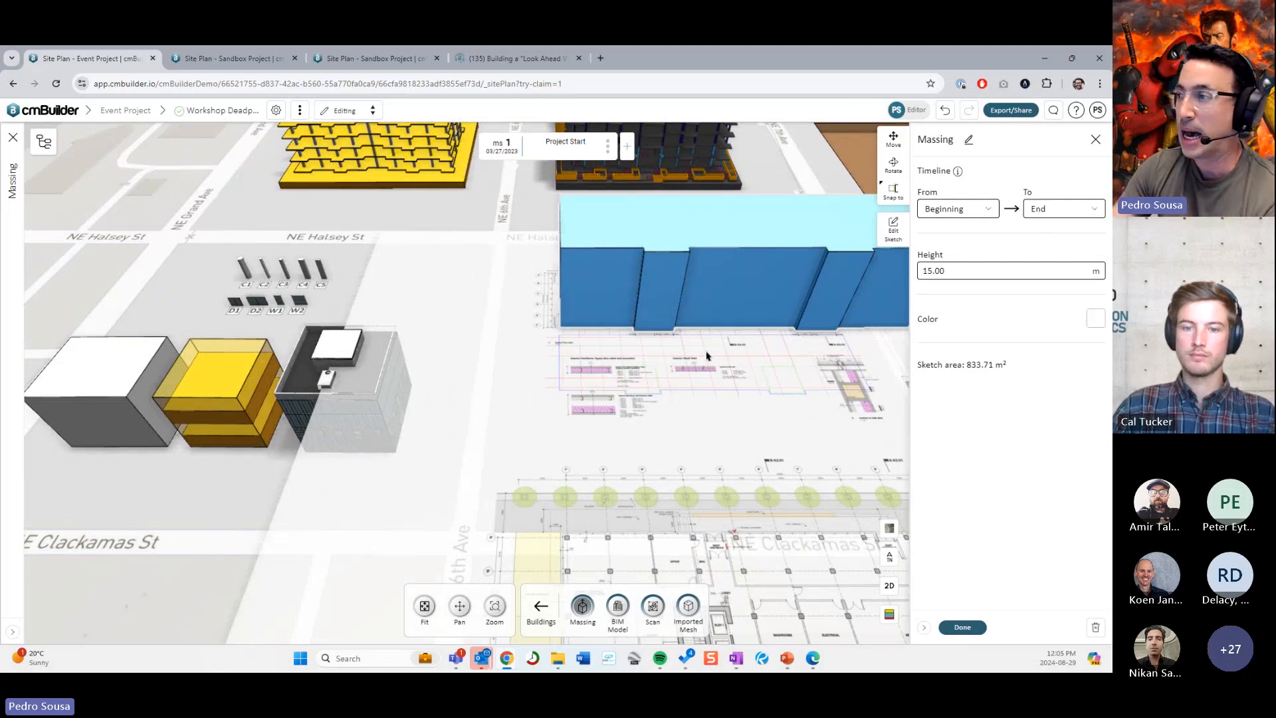
left_click_drag(712, 376, 496, 384)
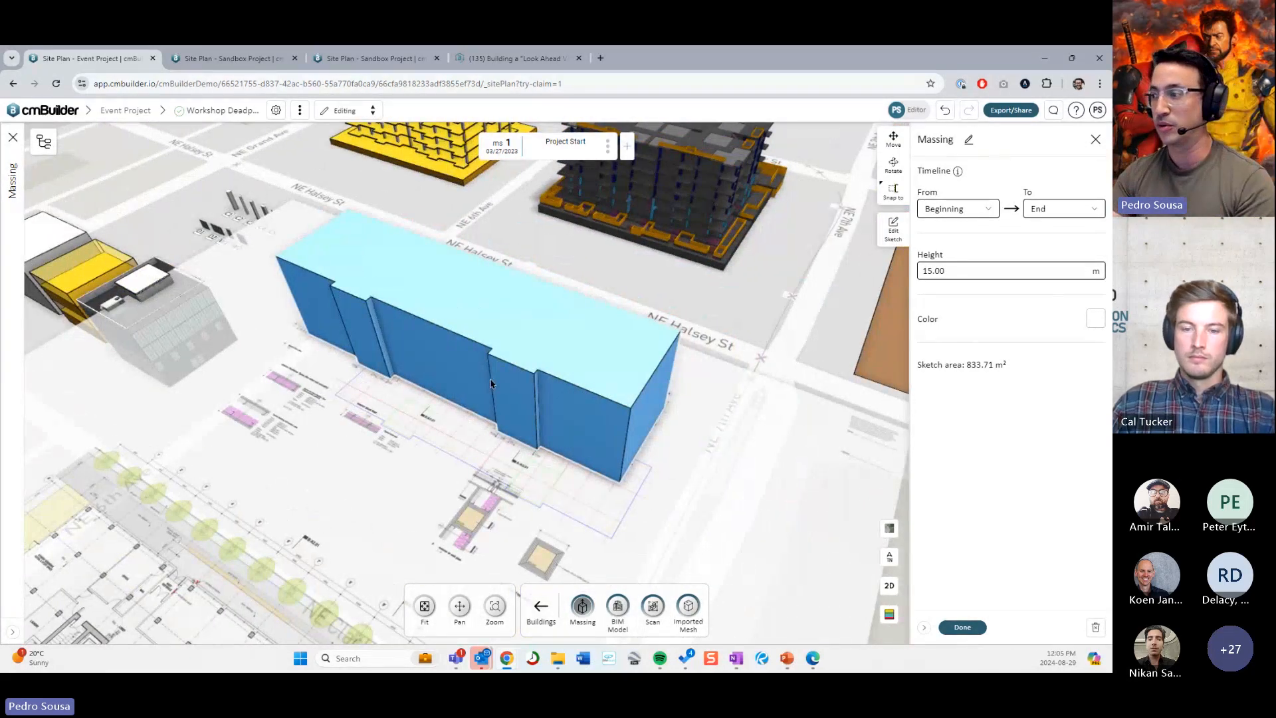
left_click(1095, 627)
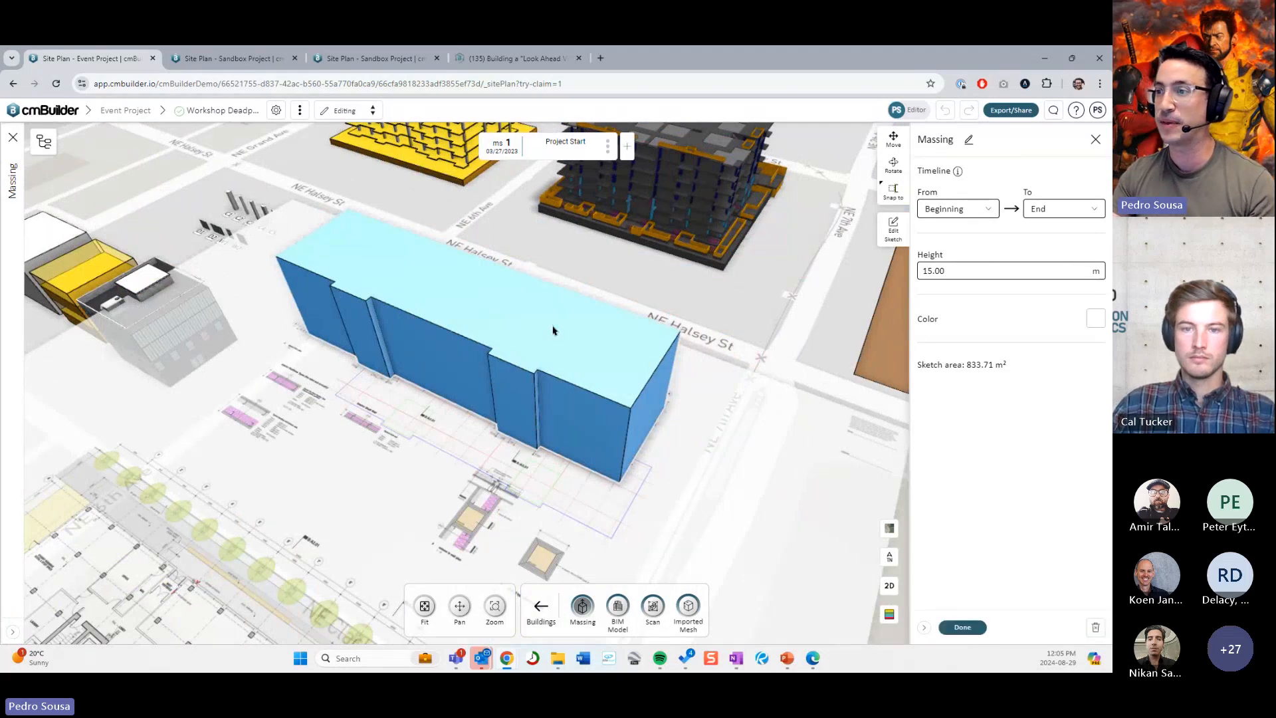
right_click_drag(532, 408, 658, 376)
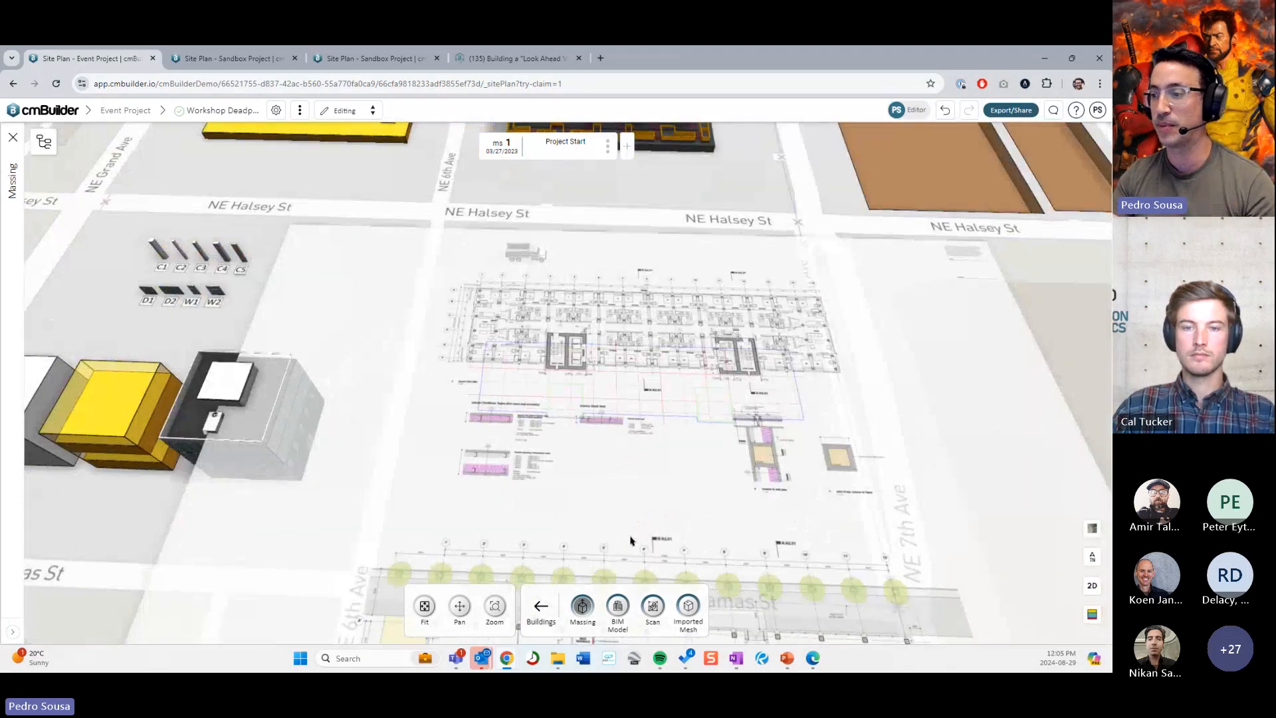
Step: Start a new detailed massing and trace the floor plan's west edge, about 14.6 m, and lower edge to the west core, about 11.8 m
left_click(581, 607)
left_click(583, 607)
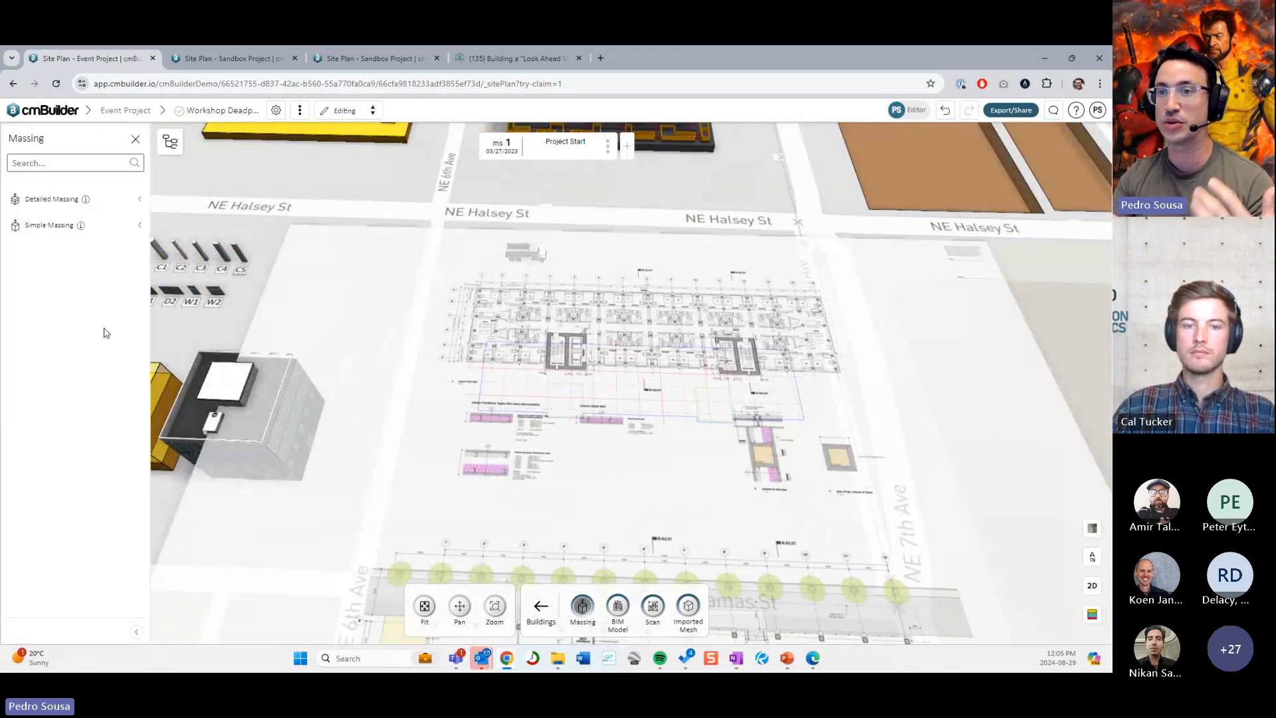
right_click_drag(342, 394, 447, 433)
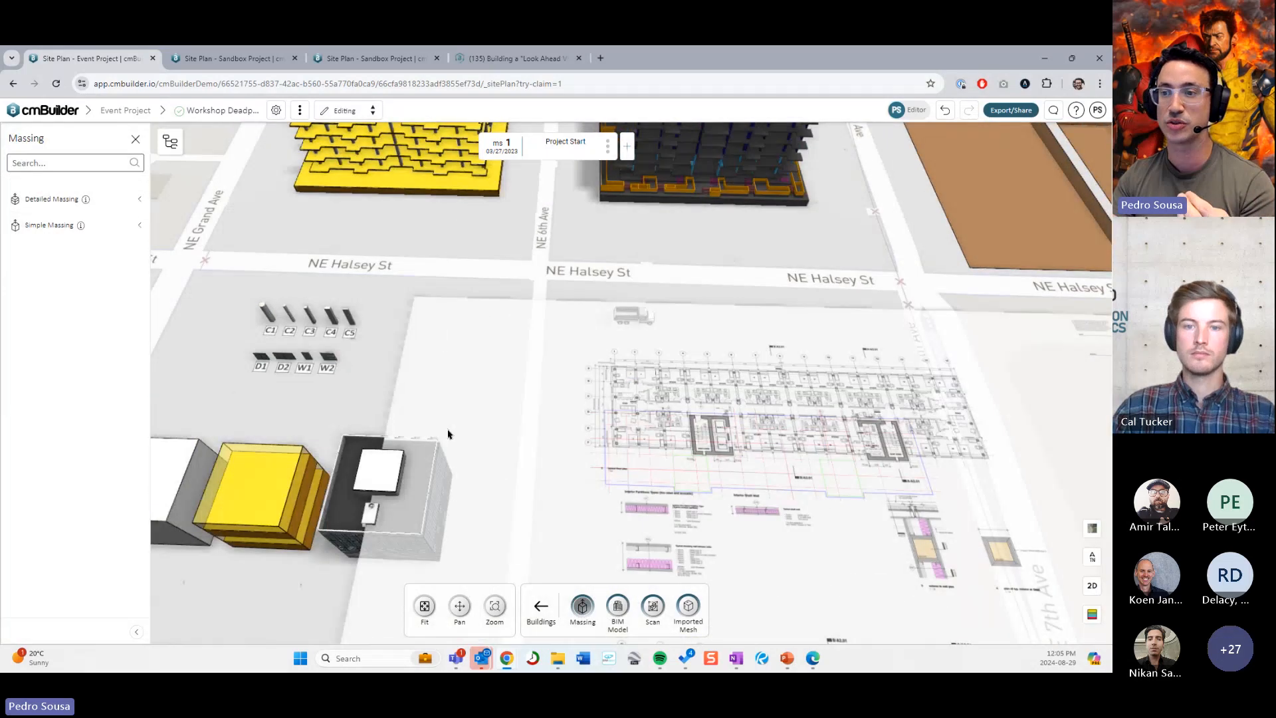
left_click_drag(447, 433, 442, 391)
scroll(359, 412, "up", 4)
scroll(417, 416, "down", 3)
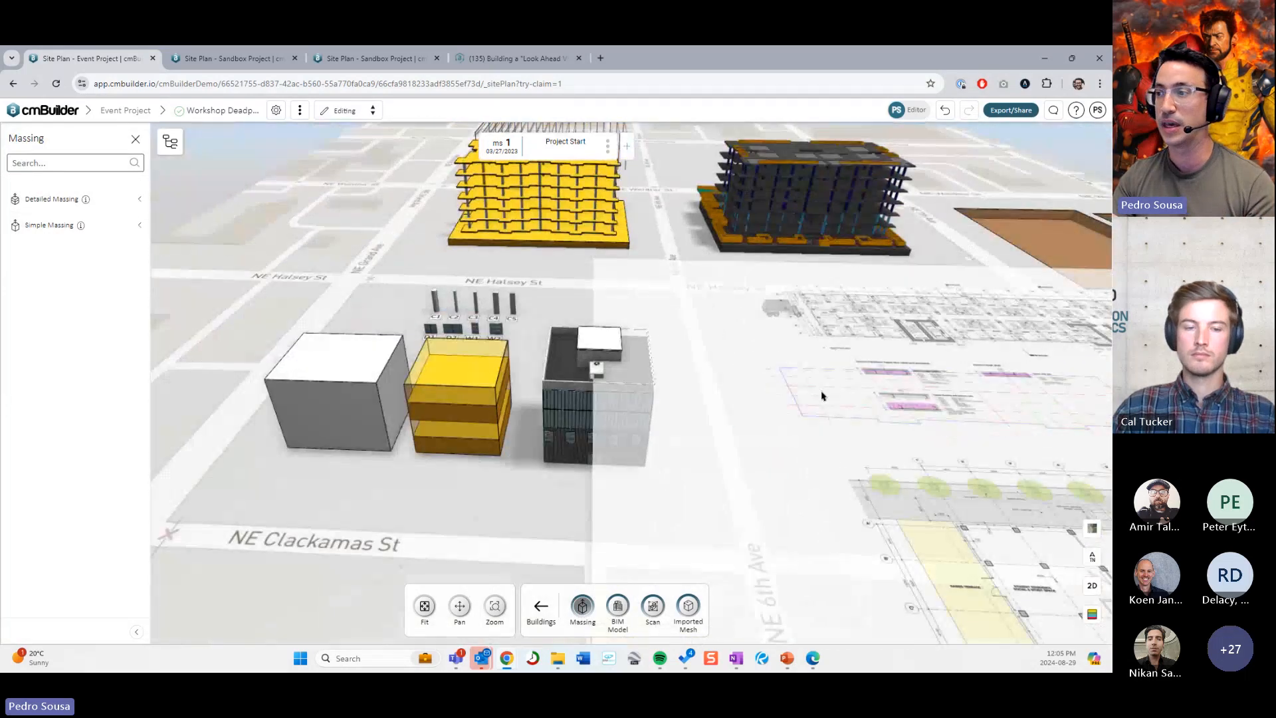
mouse_move(823, 397)
right_mouse_down()
mouse_move(638, 339)
mouse_move(681, 399)
right_mouse_up()
left_click_drag(718, 447, 534, 390)
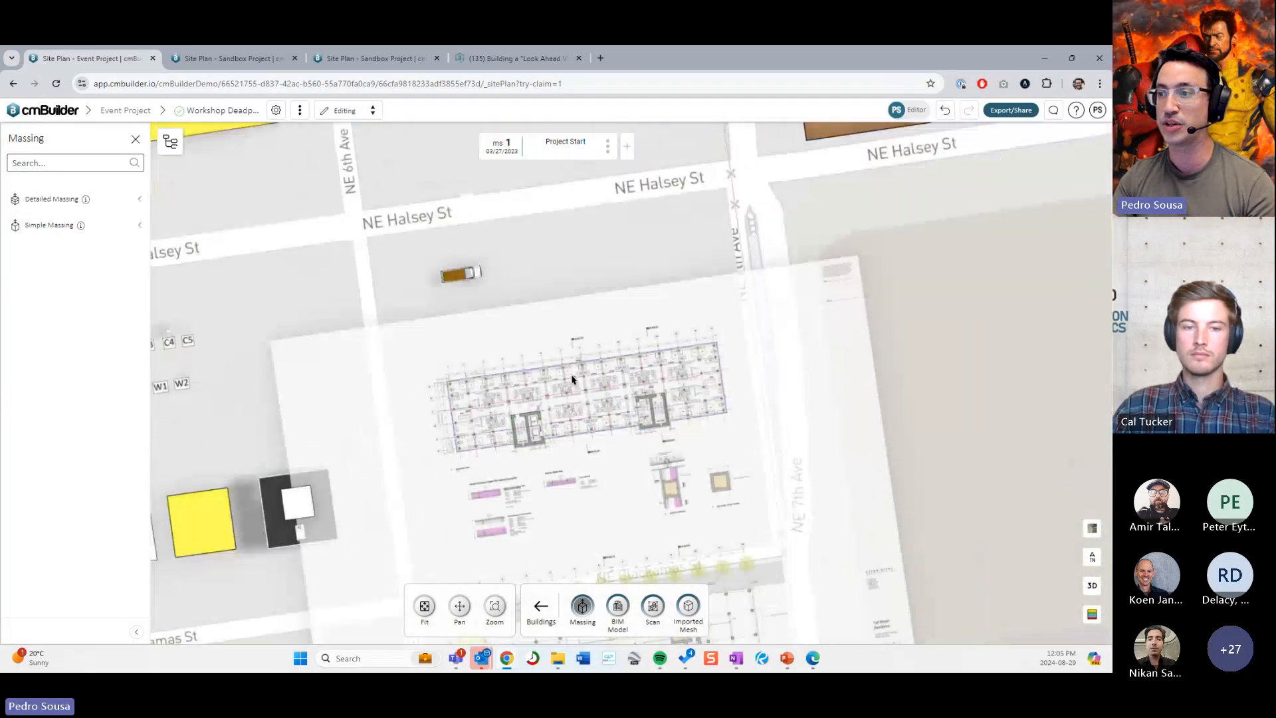
left_click(75, 199)
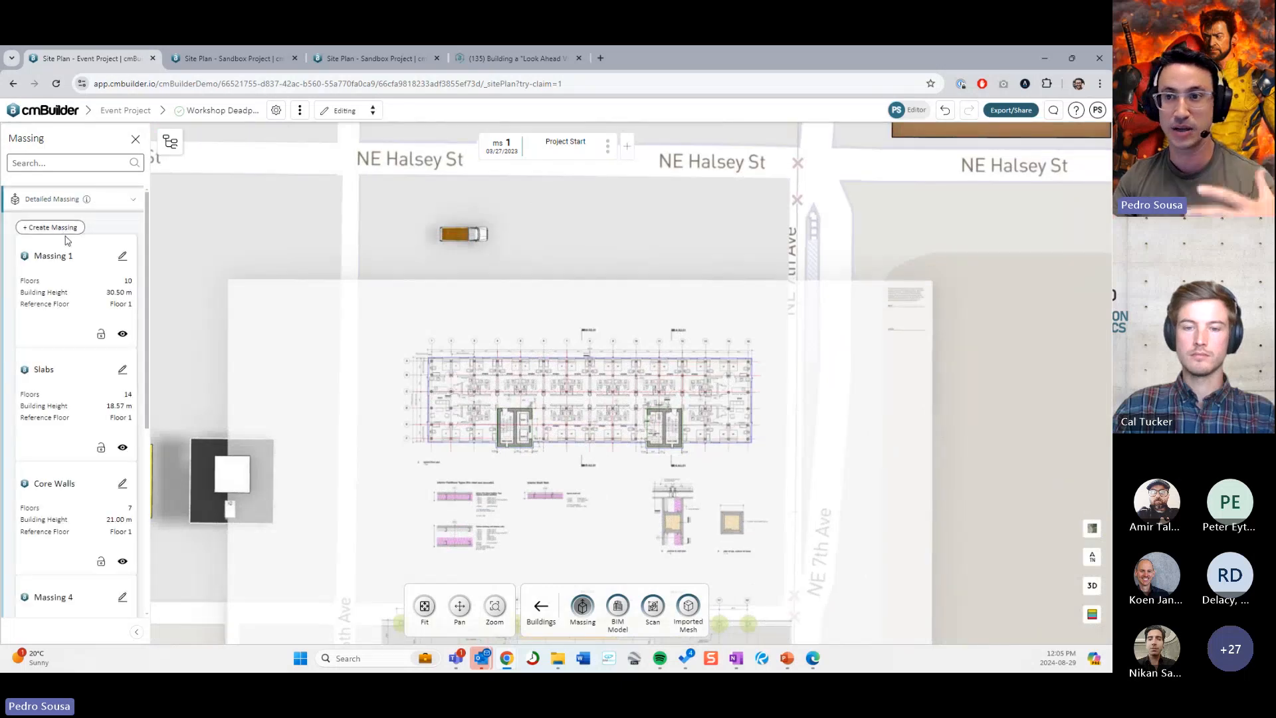
left_click(67, 227)
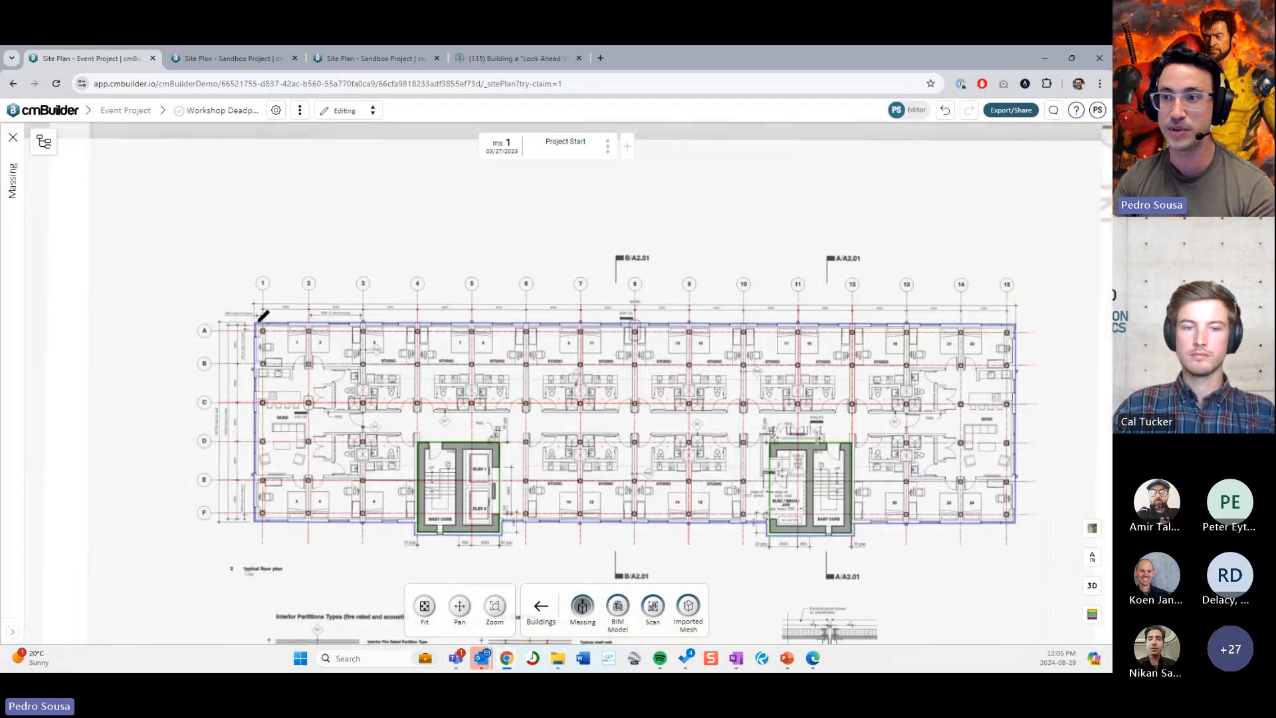
left_click(255, 321)
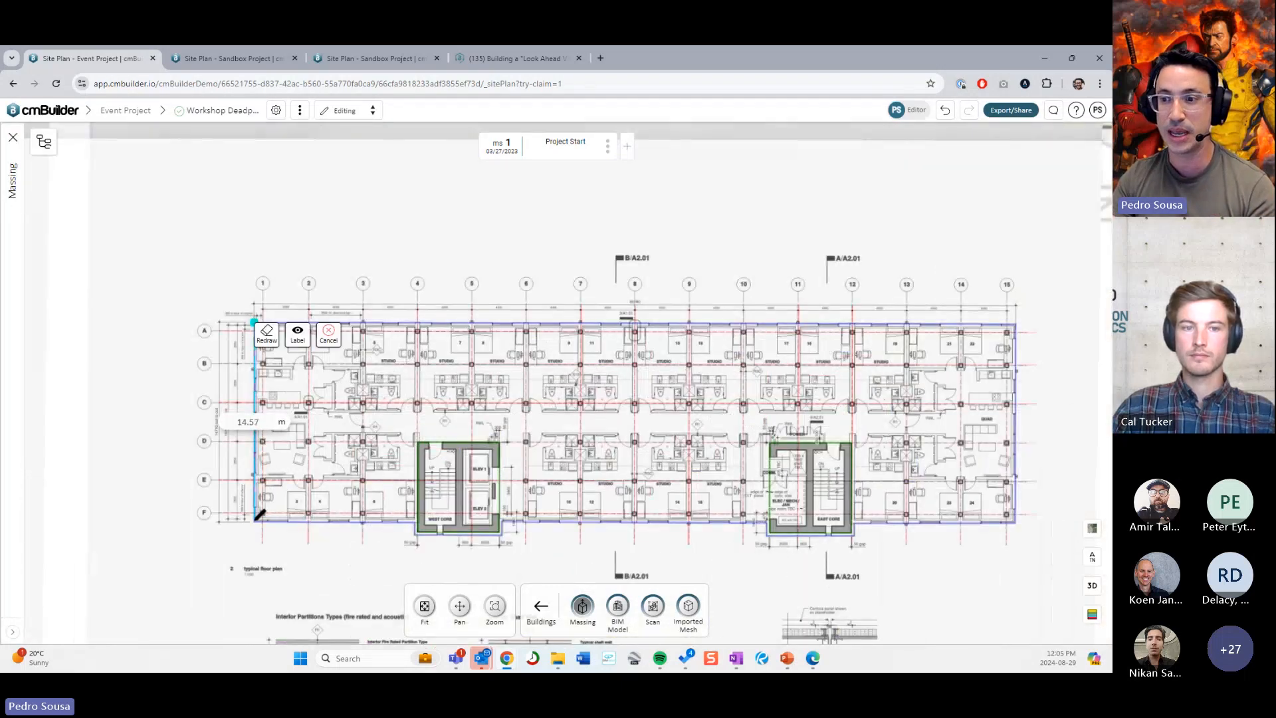
left_click(254, 520)
left_click(415, 522)
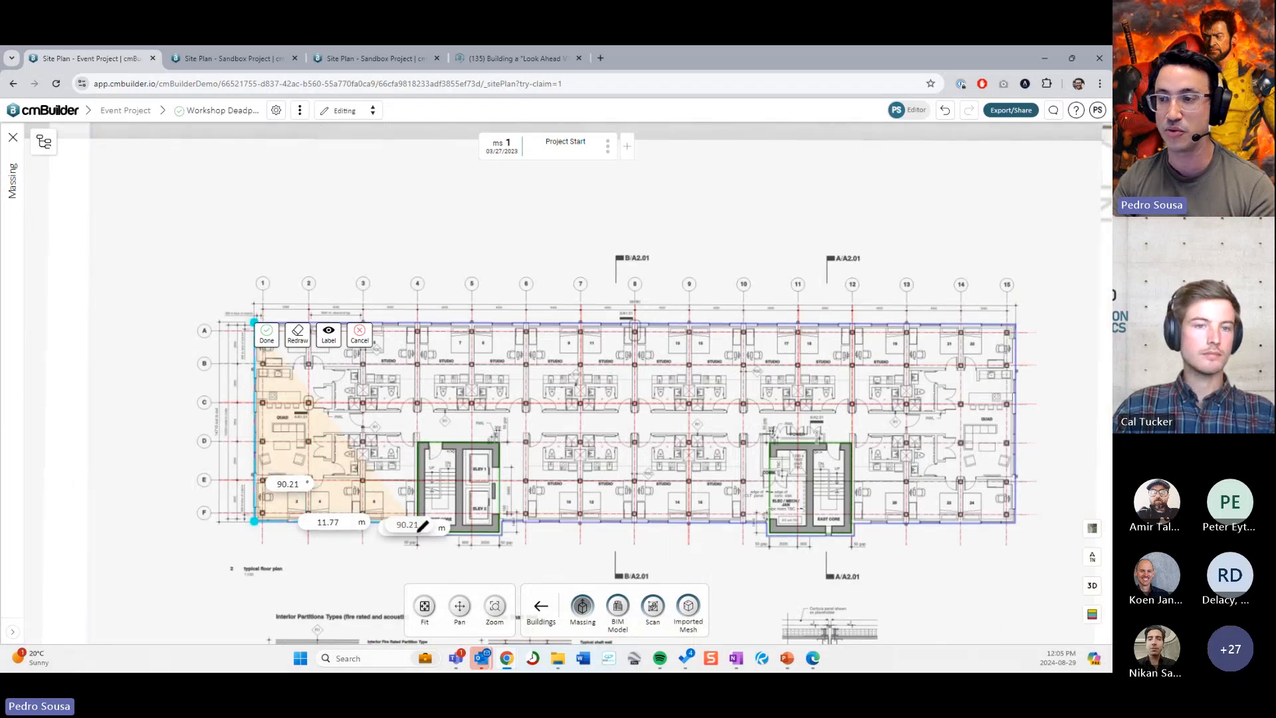
Step: Hide the sketch's dimension labels and trace the outline around the west core's base and along to the east core
left_click(329, 334)
scroll(402, 490, "up", 3)
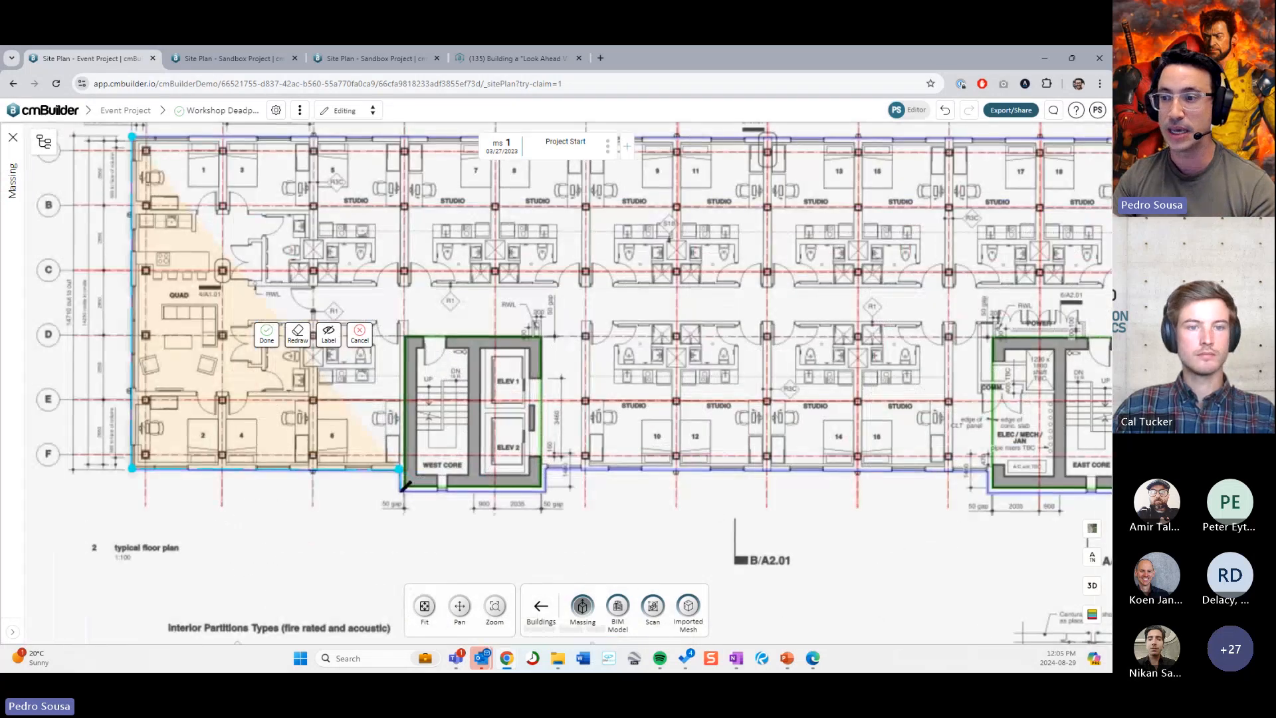
left_click(398, 492)
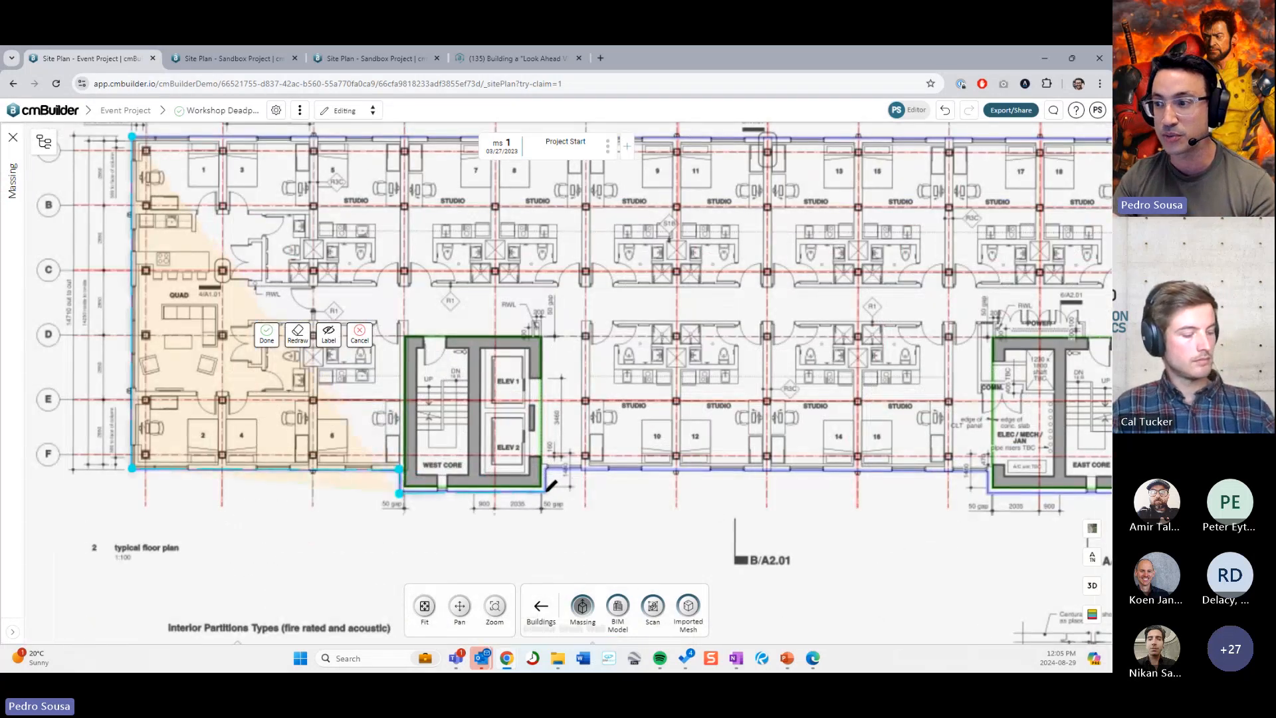
left_click(547, 492)
scroll(527, 436, "right", 5)
left_click(678, 457)
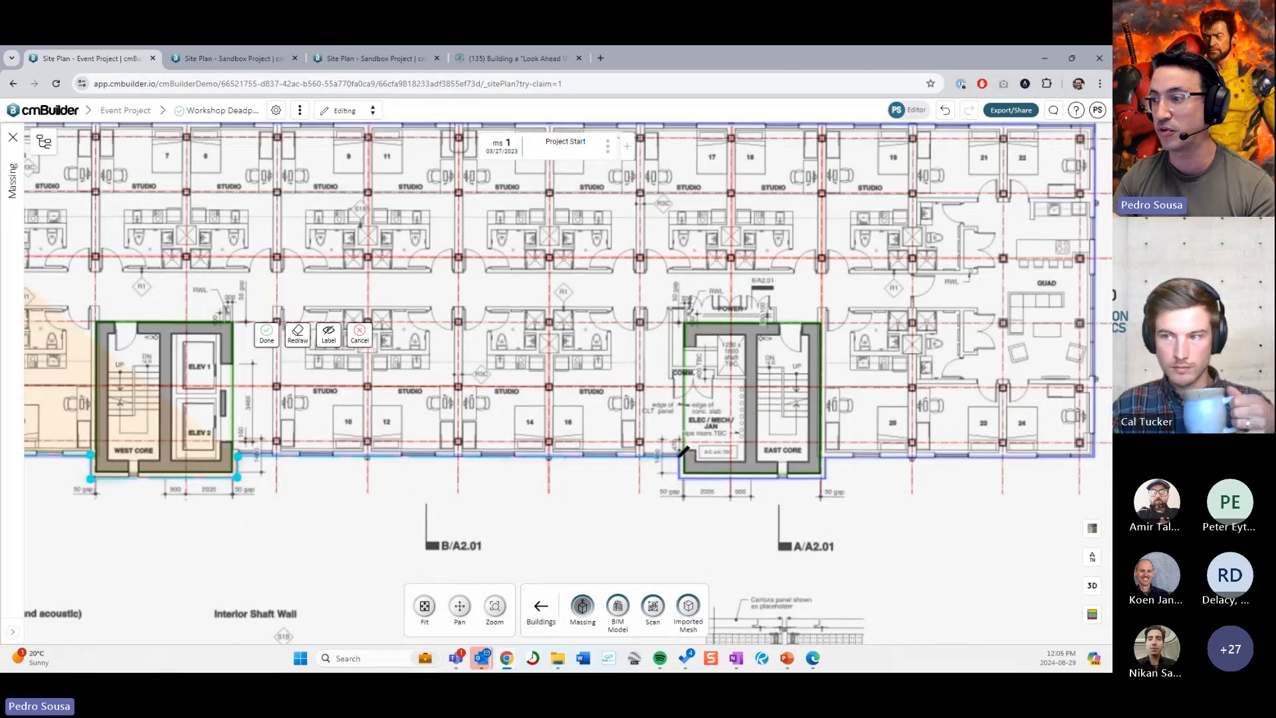
Step: Trace around the east core's base and up the floor plan's east edge, and finish the detailed massing's outline
left_click(678, 478)
left_click(826, 479)
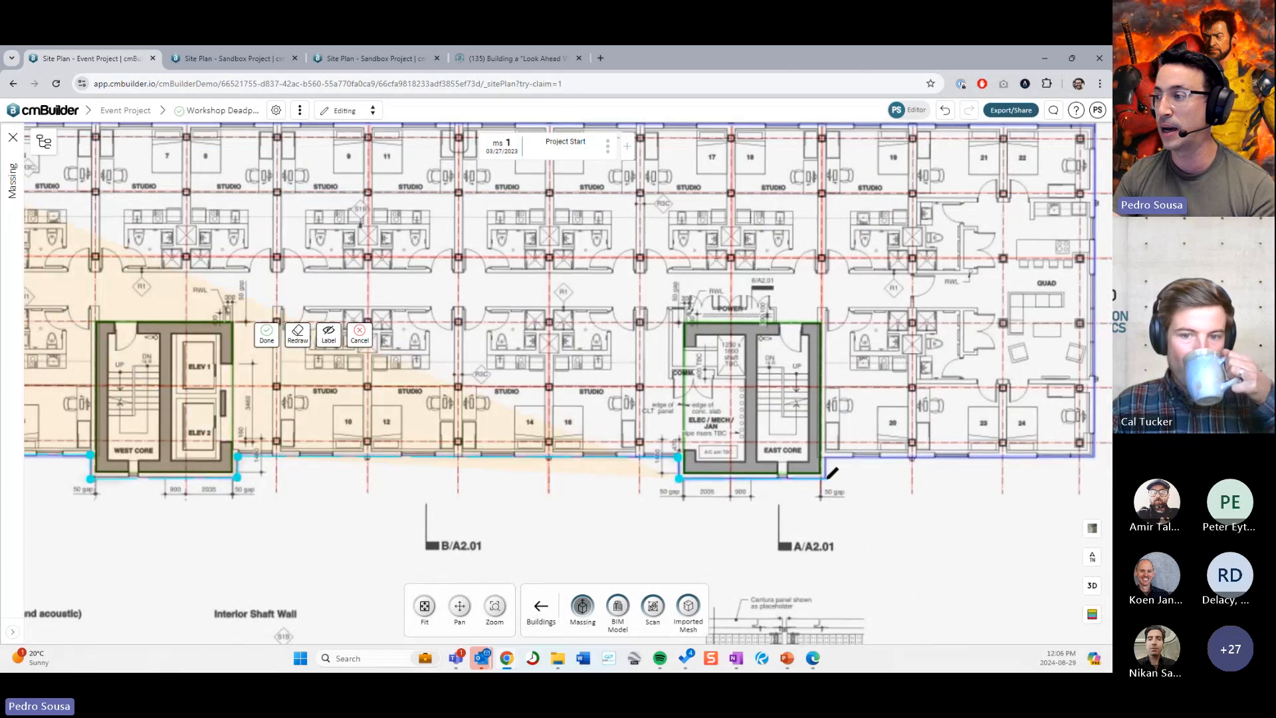
left_click(826, 458)
scroll(844, 458, "right", 4)
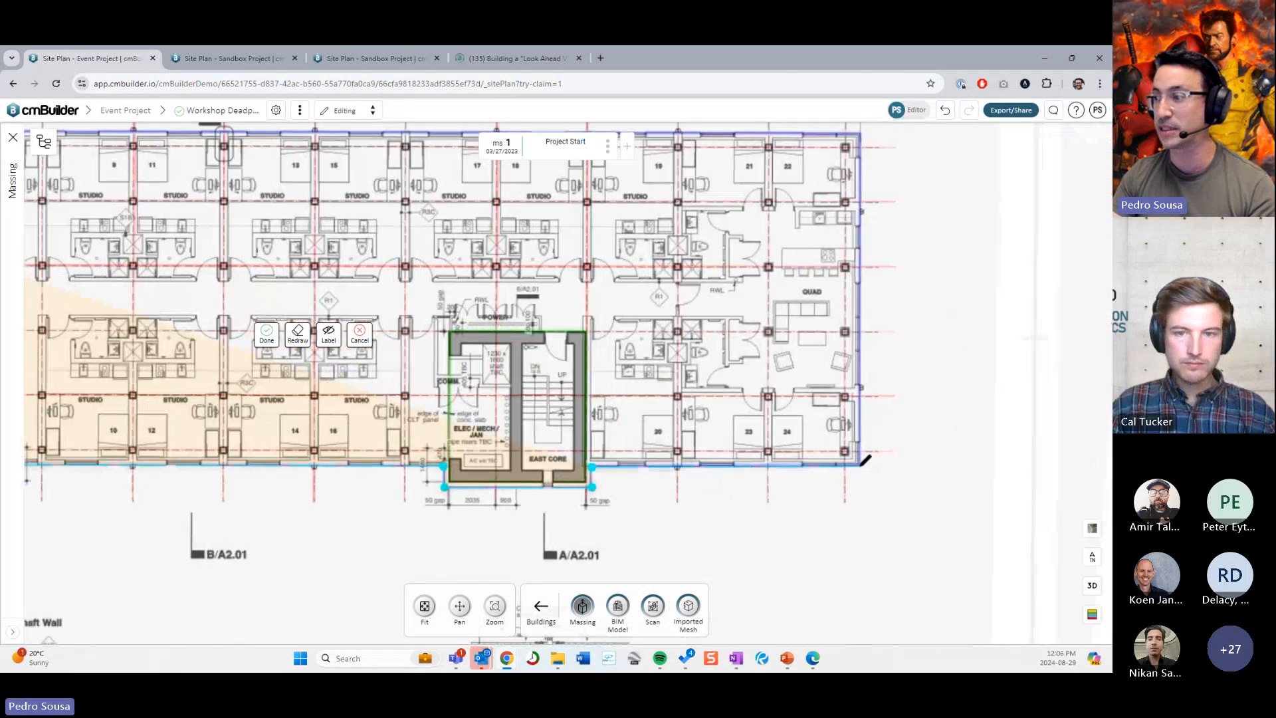
scroll(865, 459, "down", 3)
left_click(840, 310)
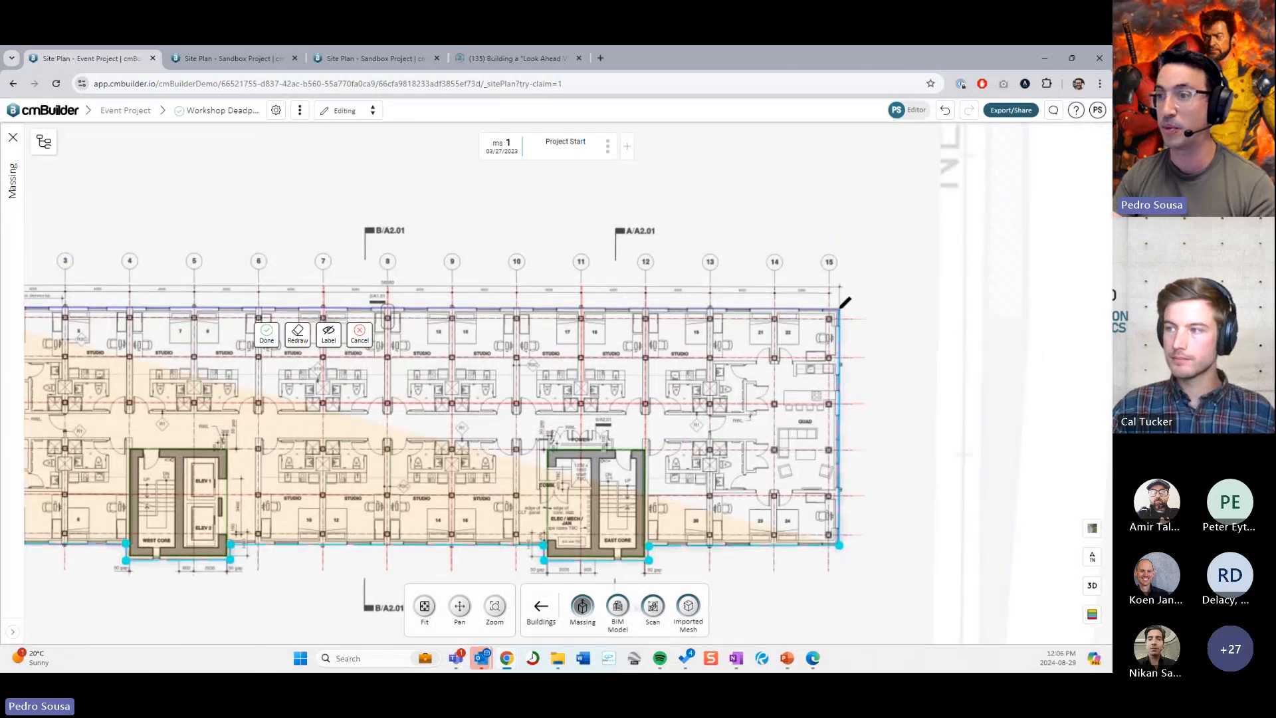
right_click_drag(492, 392, 705, 379)
left_click(266, 335)
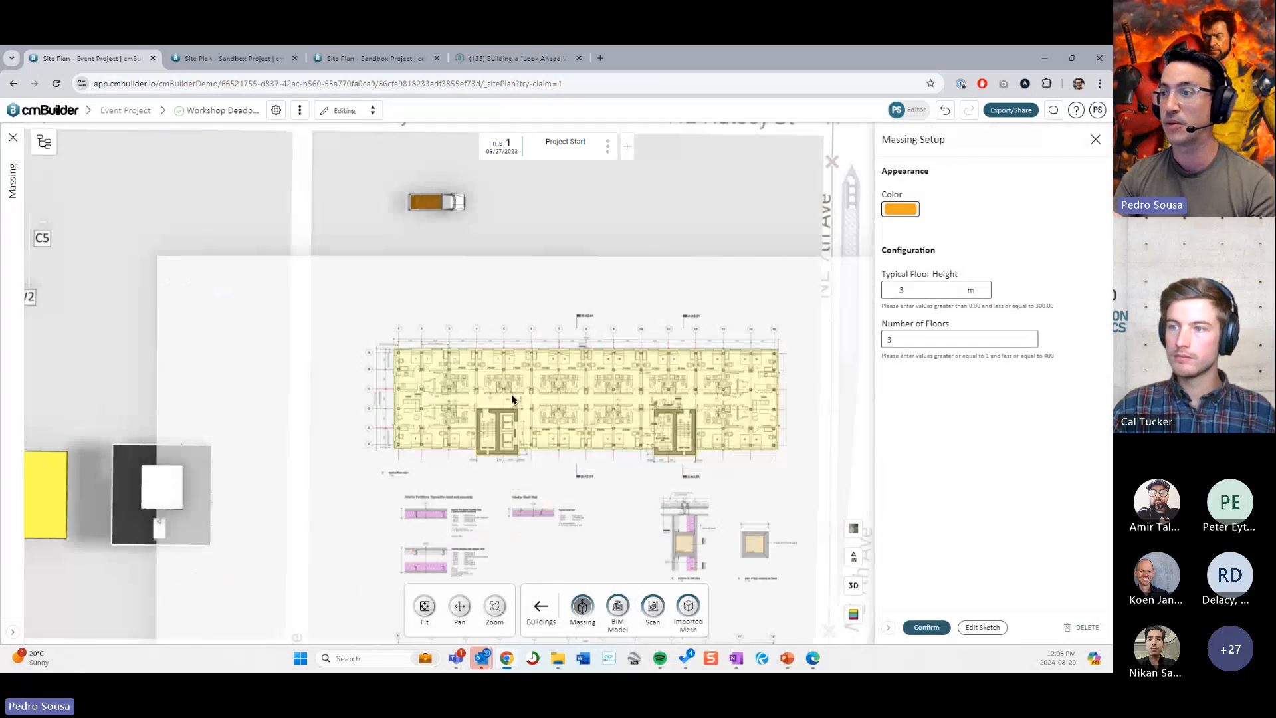
Step: Set the detailed massing's number of floors to 15 and confirm the massing setup
scroll(697, 486, "up", 3)
left_click_drag(696, 486, 550, 271)
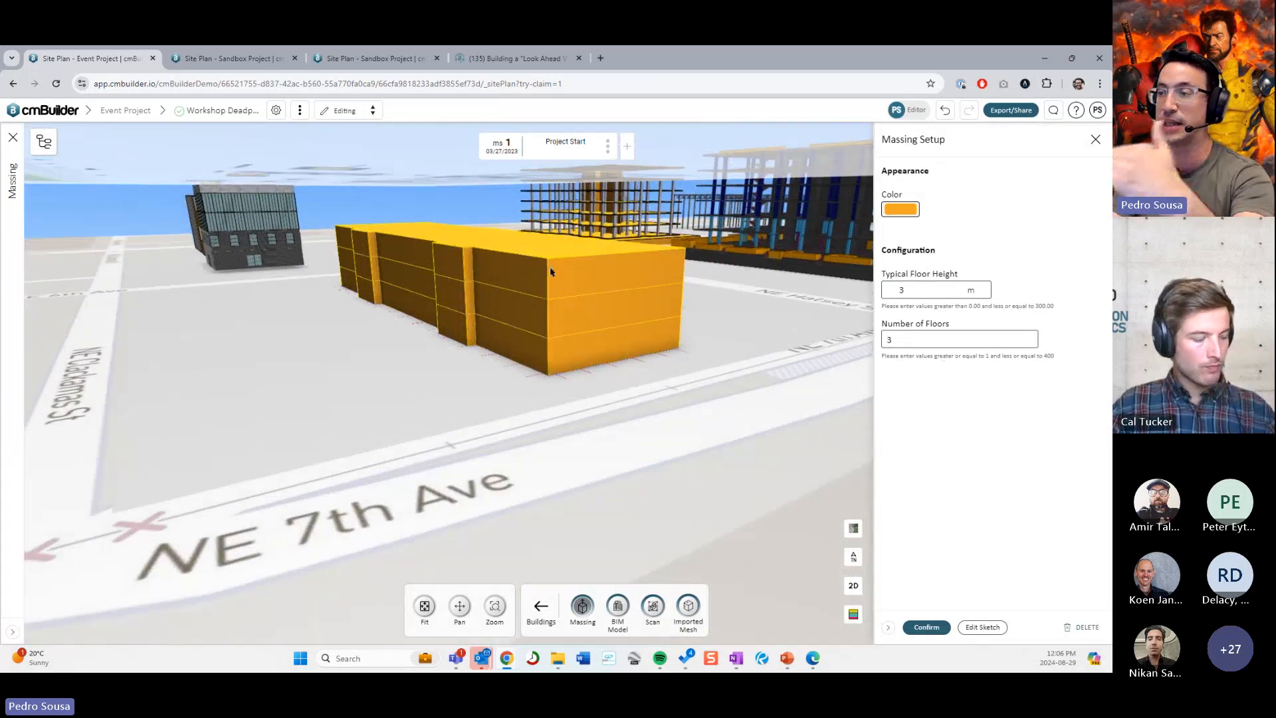
double_click(925, 337)
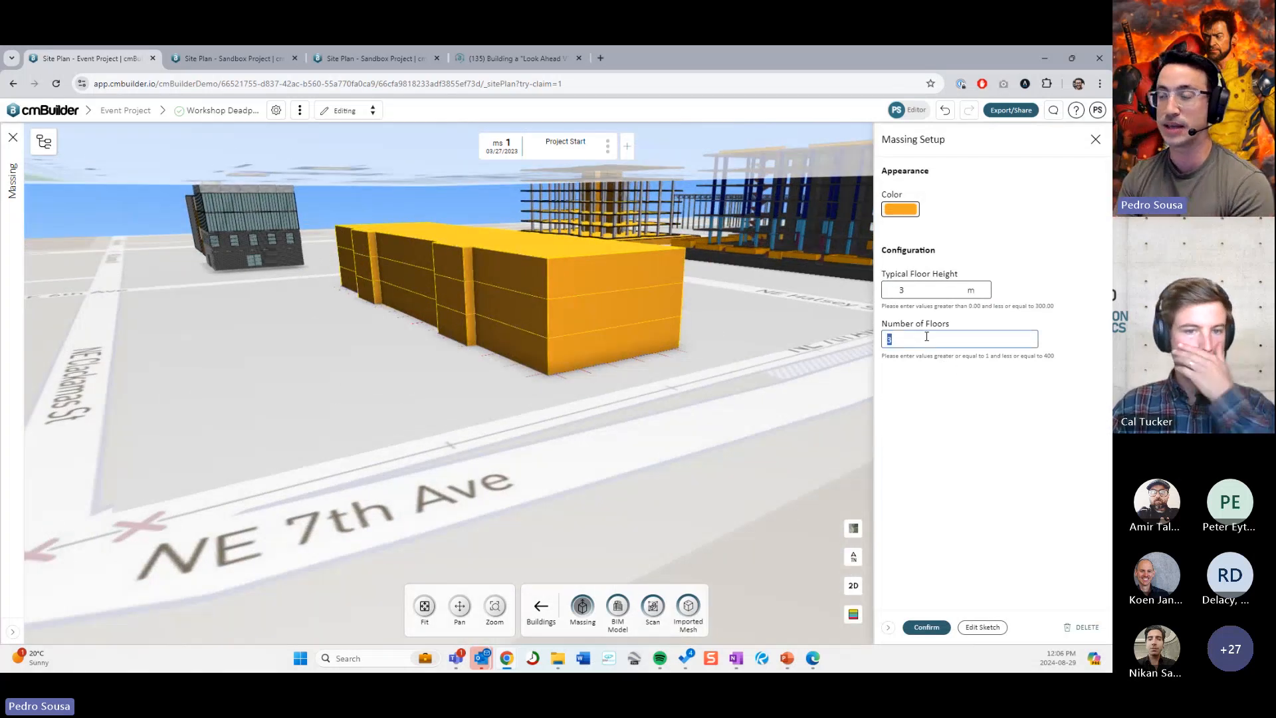
scroll(658, 404, "down", 4)
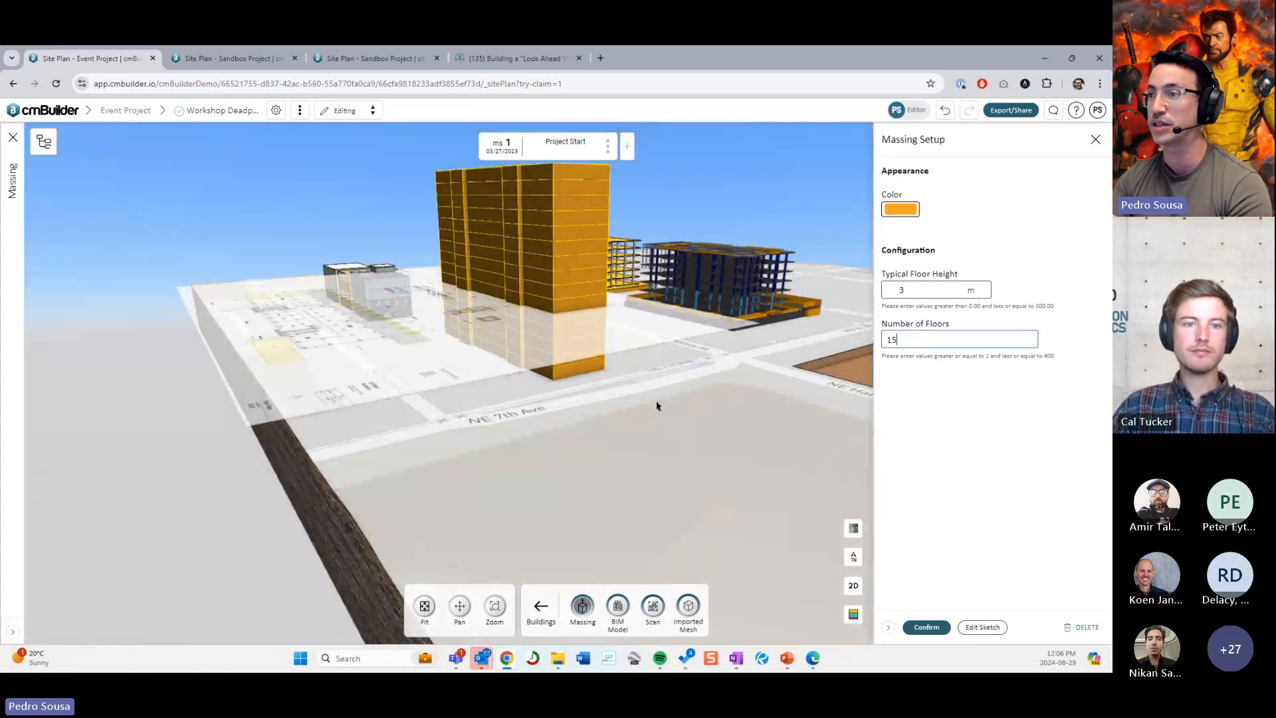
left_click_drag(658, 405, 575, 330)
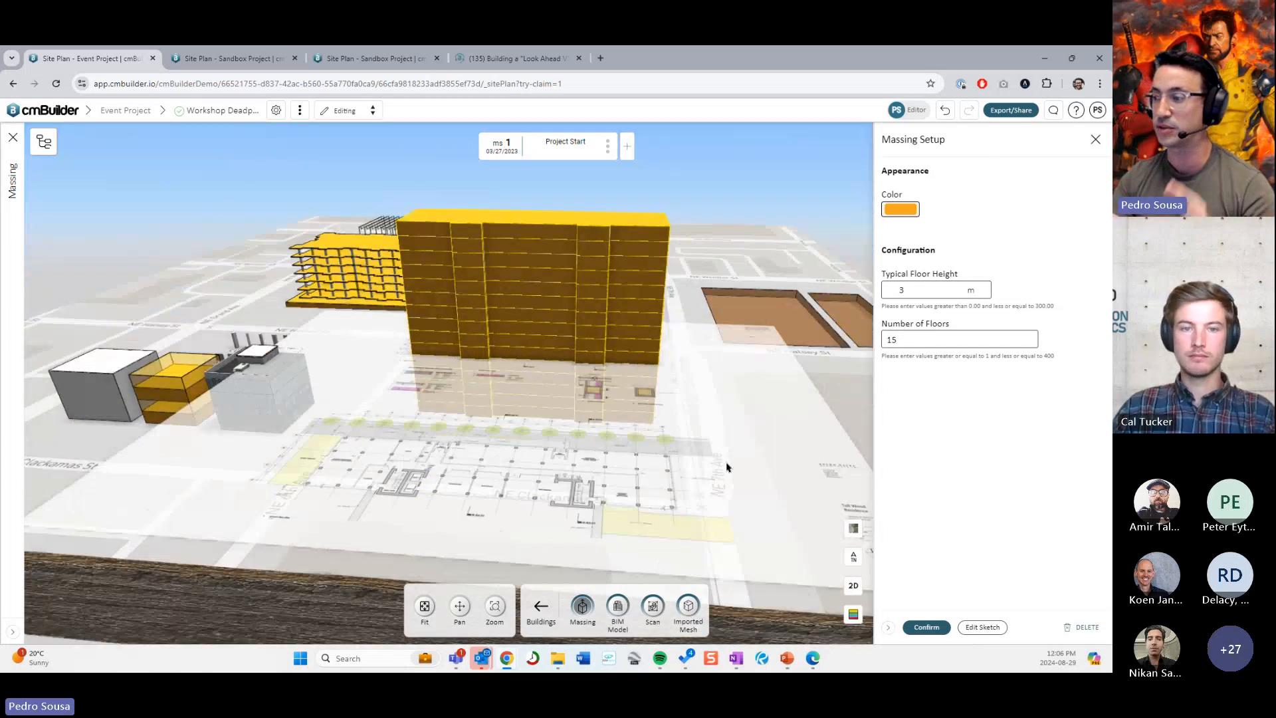
left_click(926, 627)
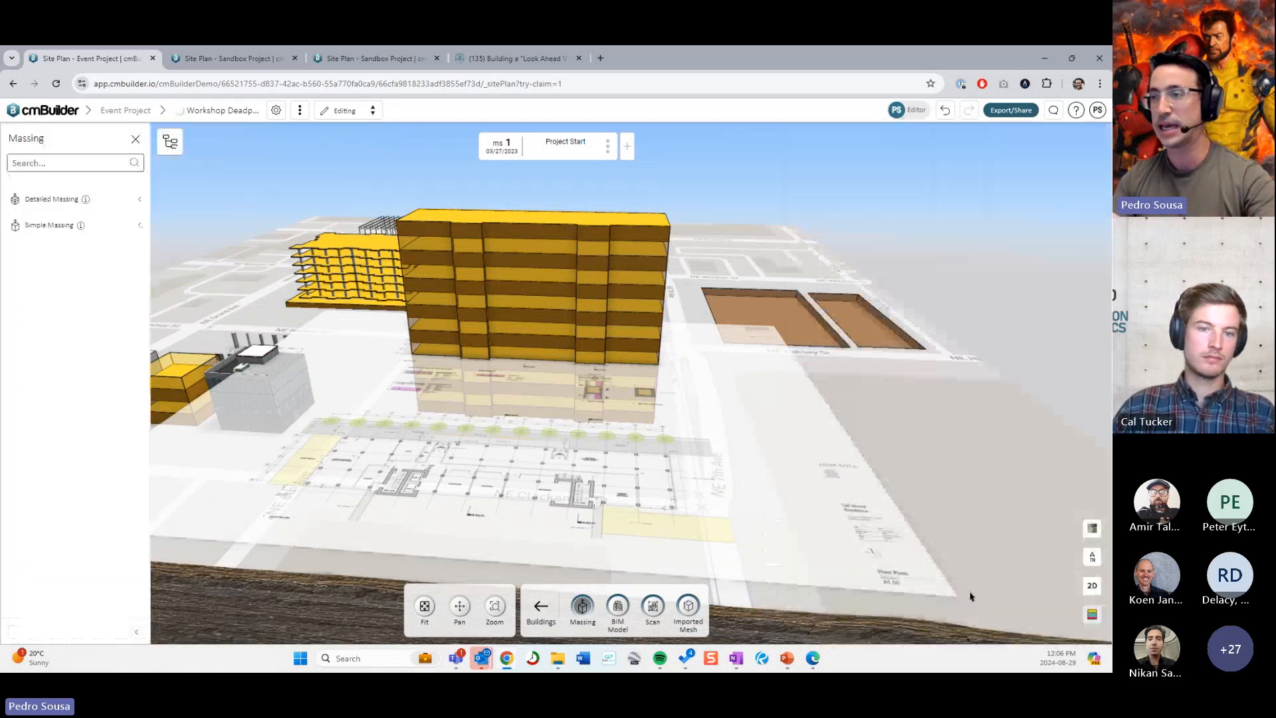
Step: Delete the 15-floor detailed massing from the site plan
left_click(1083, 627)
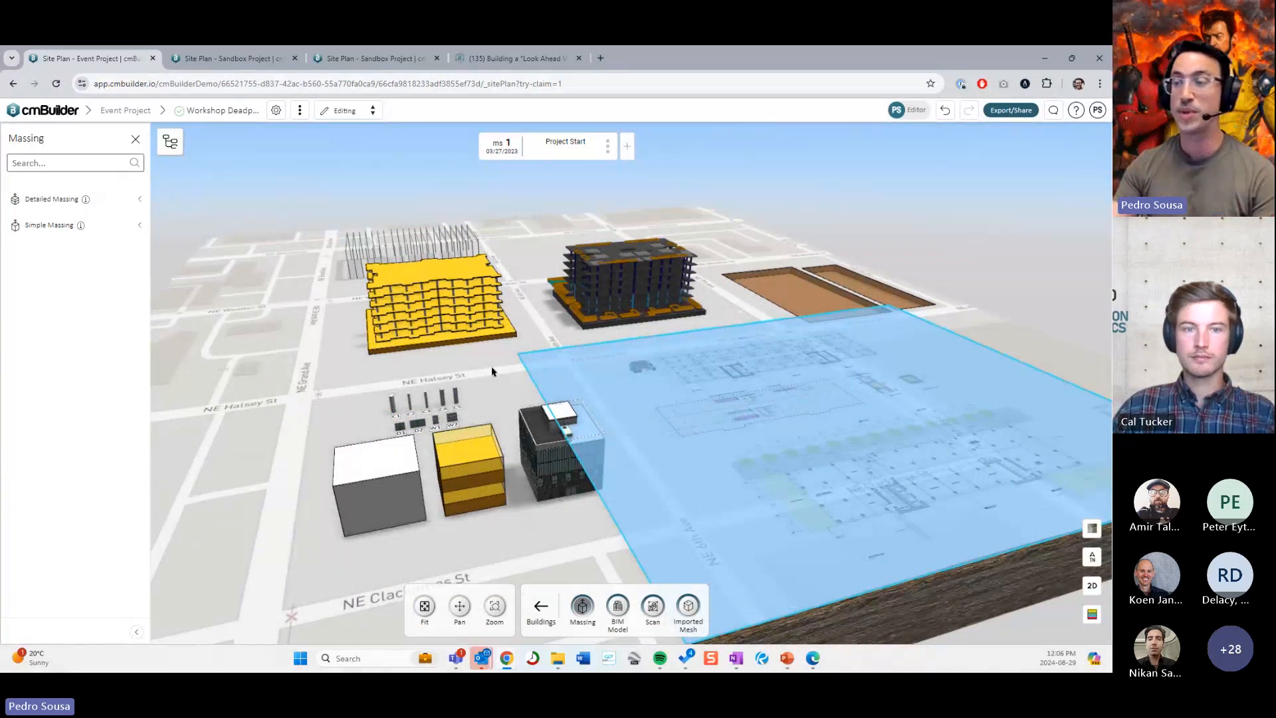
right_click_drag(478, 341, 478, 371)
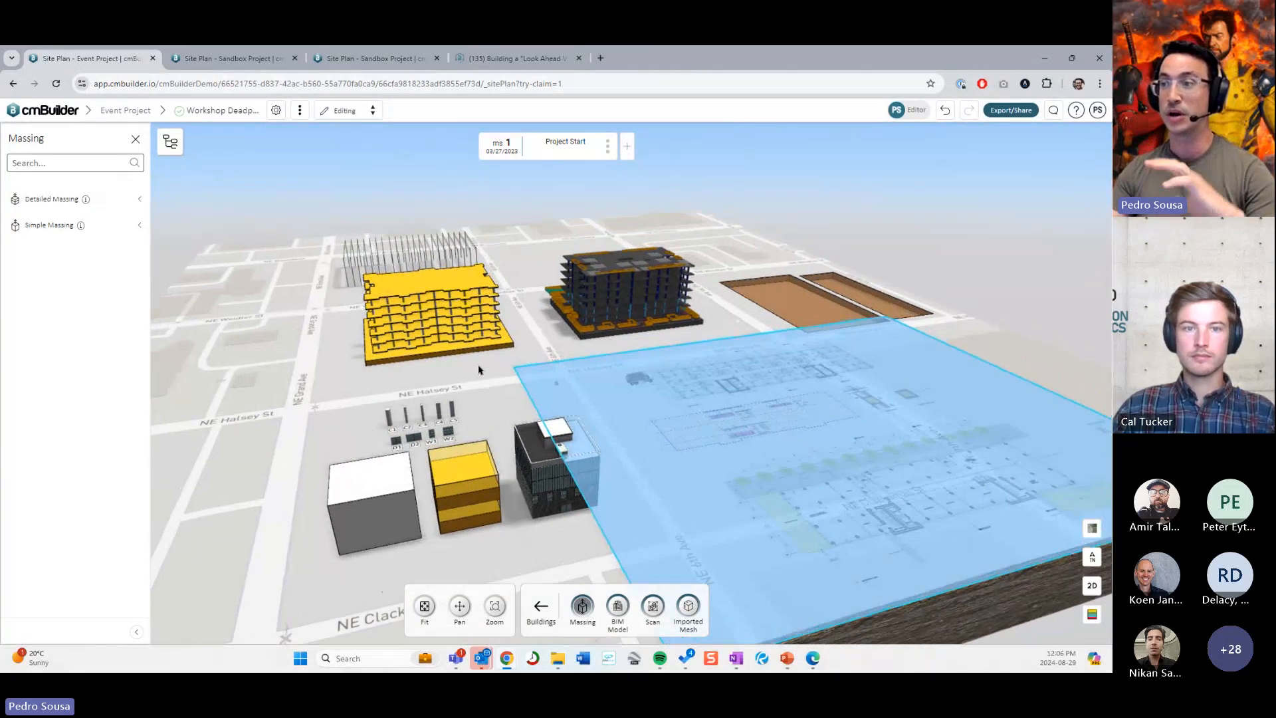
Step: Switch to the PowerPoint slide show and go through the "How to work without 3D models" slides
mouse_move(478, 370)
left_mouse_down()
mouse_move(474, 387)
mouse_move(482, 380)
left_mouse_up()
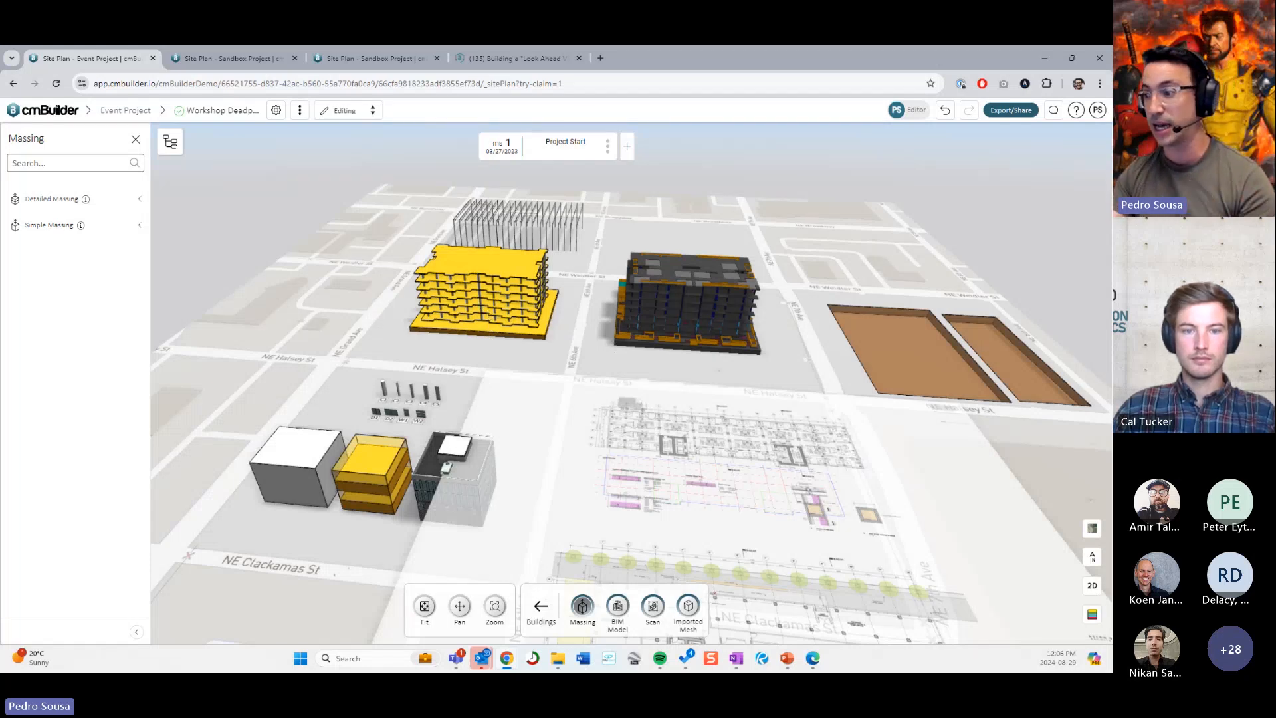
mouse_move(787, 658)
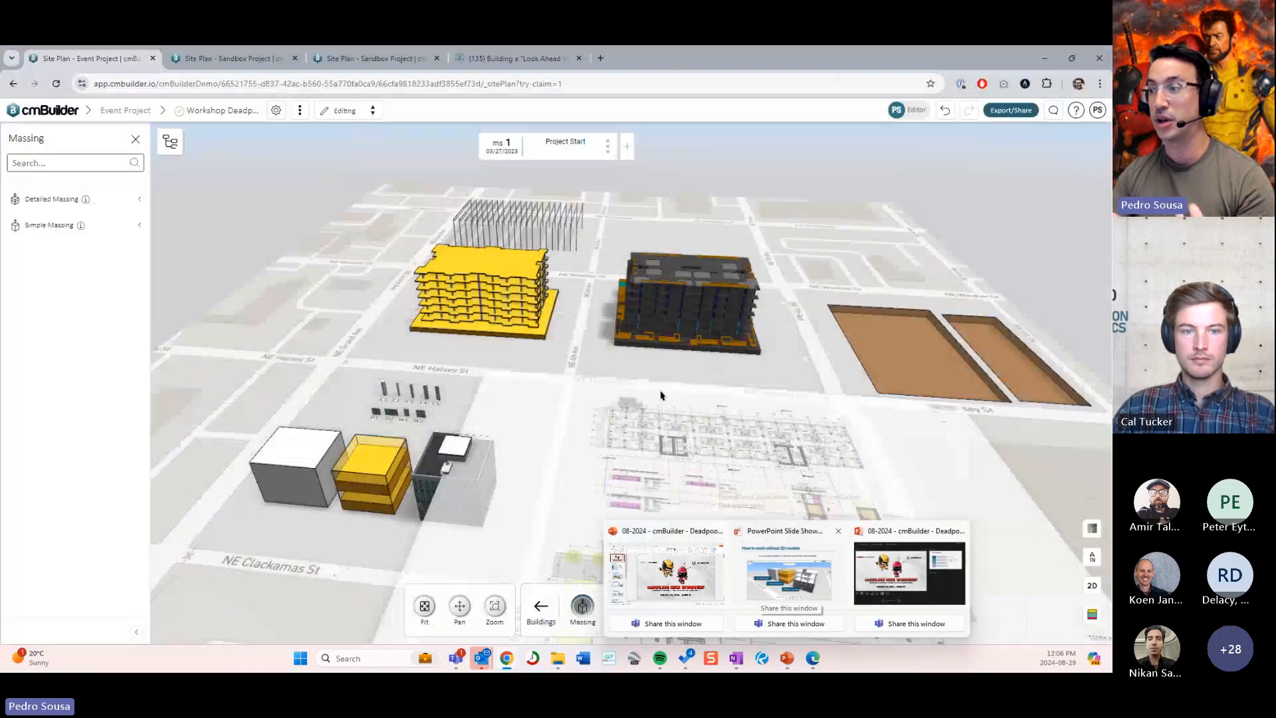
mouse_move(785, 665)
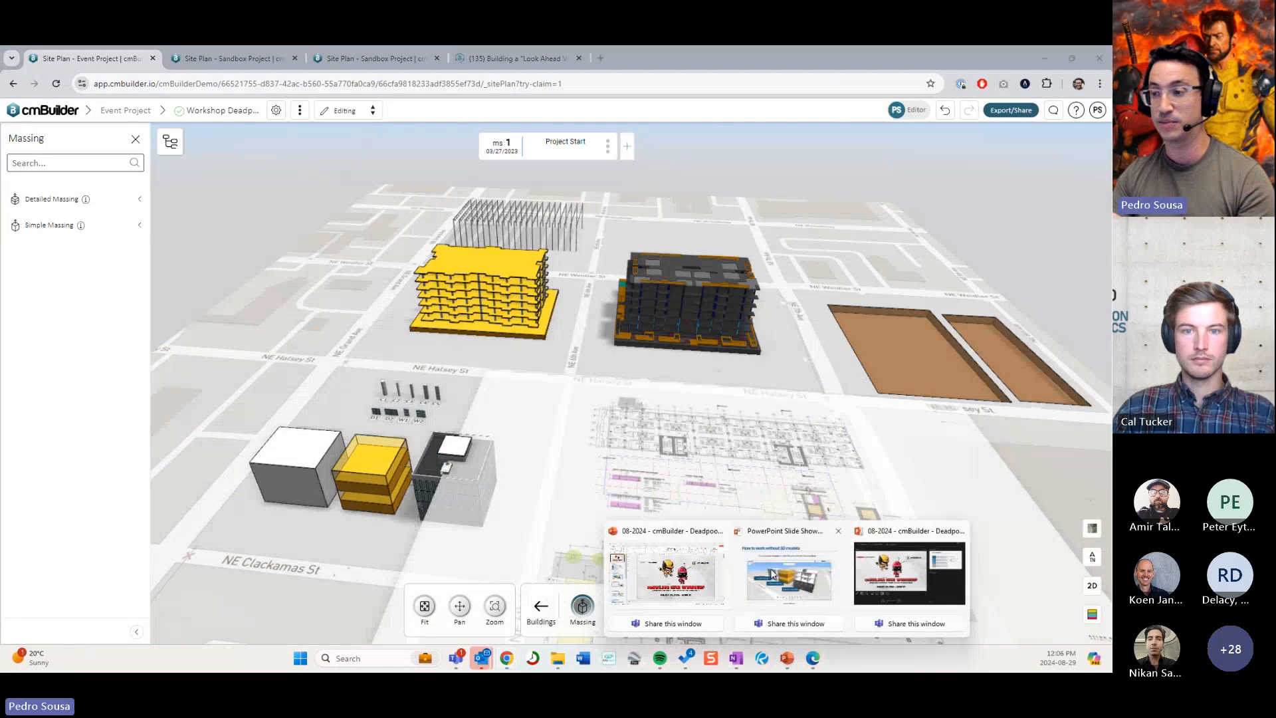
left_click(791, 578)
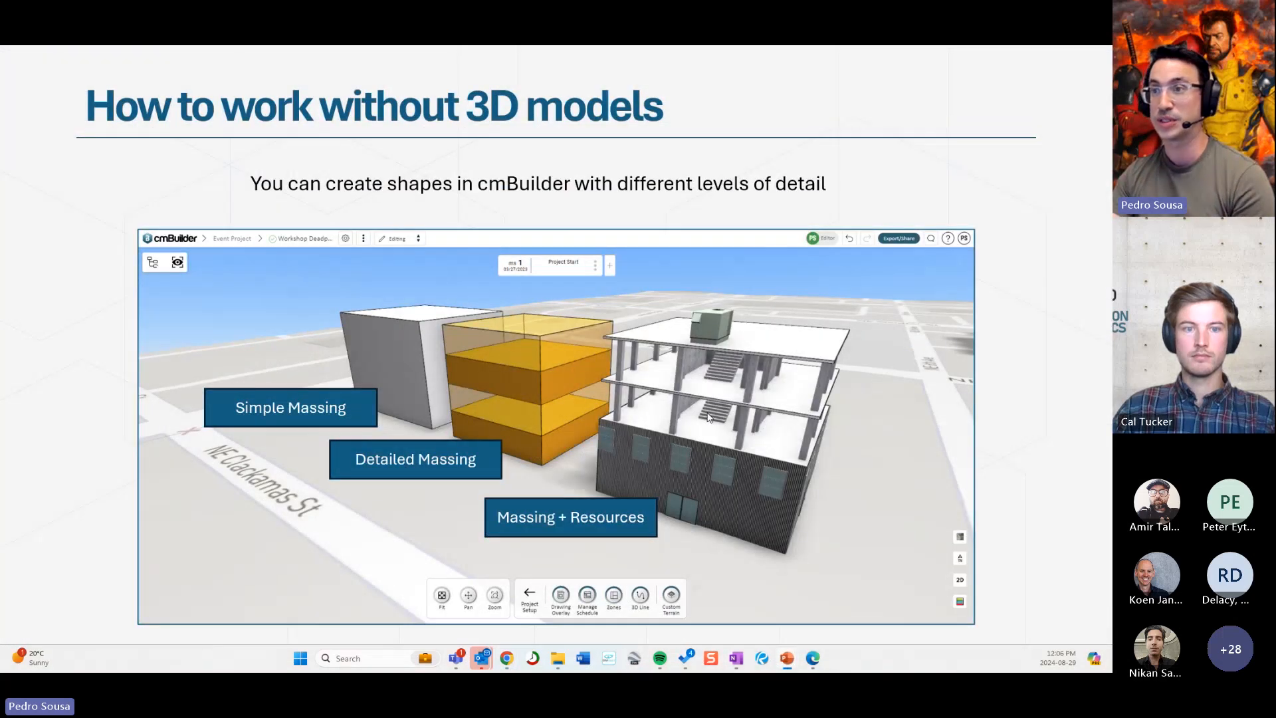
left_click(856, 413)
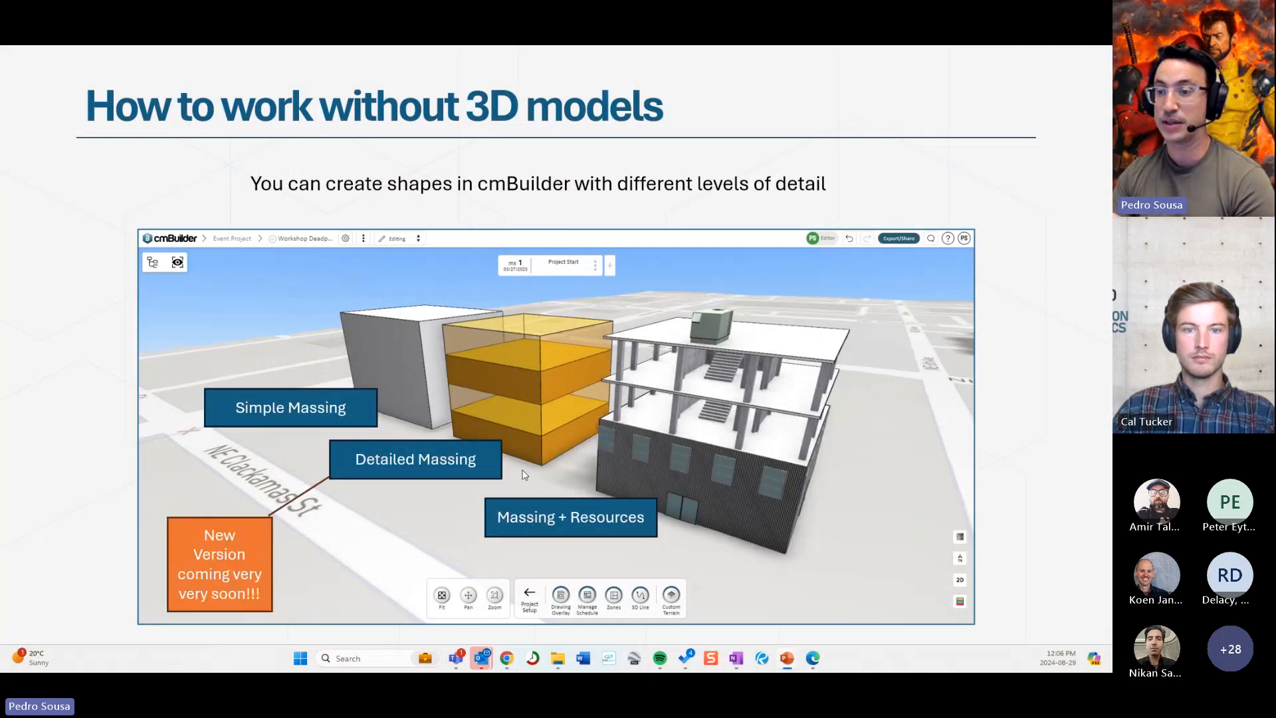
left_click(668, 392)
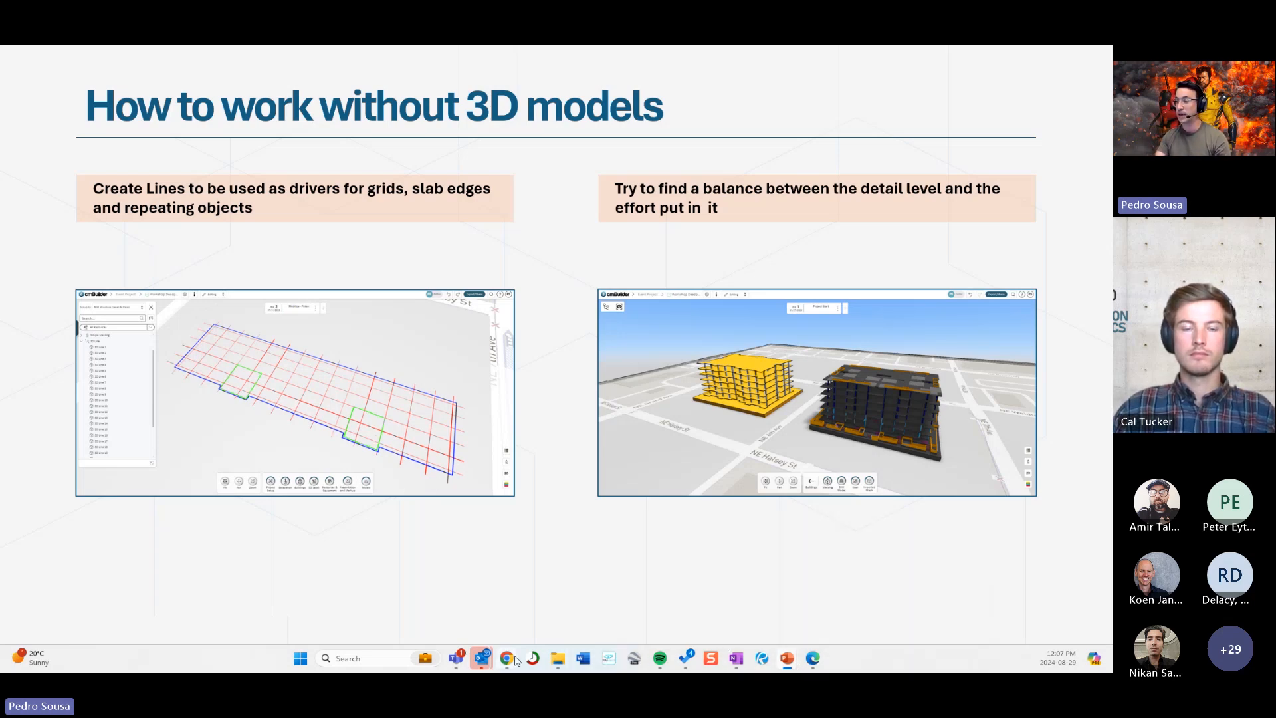
Step: Switch back to cmBuilder, show the site plan in 2D and project the Tallwood Drawings Page 002 overlay on the terrain
mouse_move(516, 660)
left_click(572, 576)
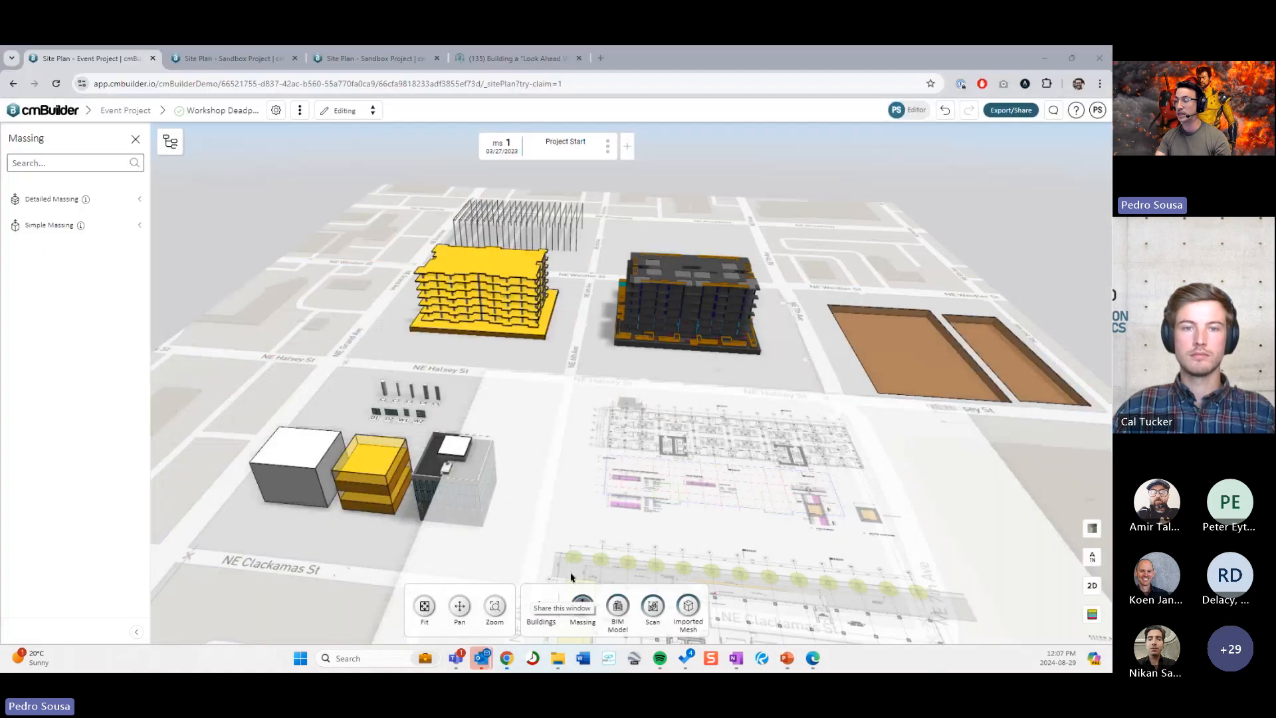
scroll(550, 399, "up", 3)
scroll(618, 459, "down", 2)
left_click_drag(619, 458, 559, 442)
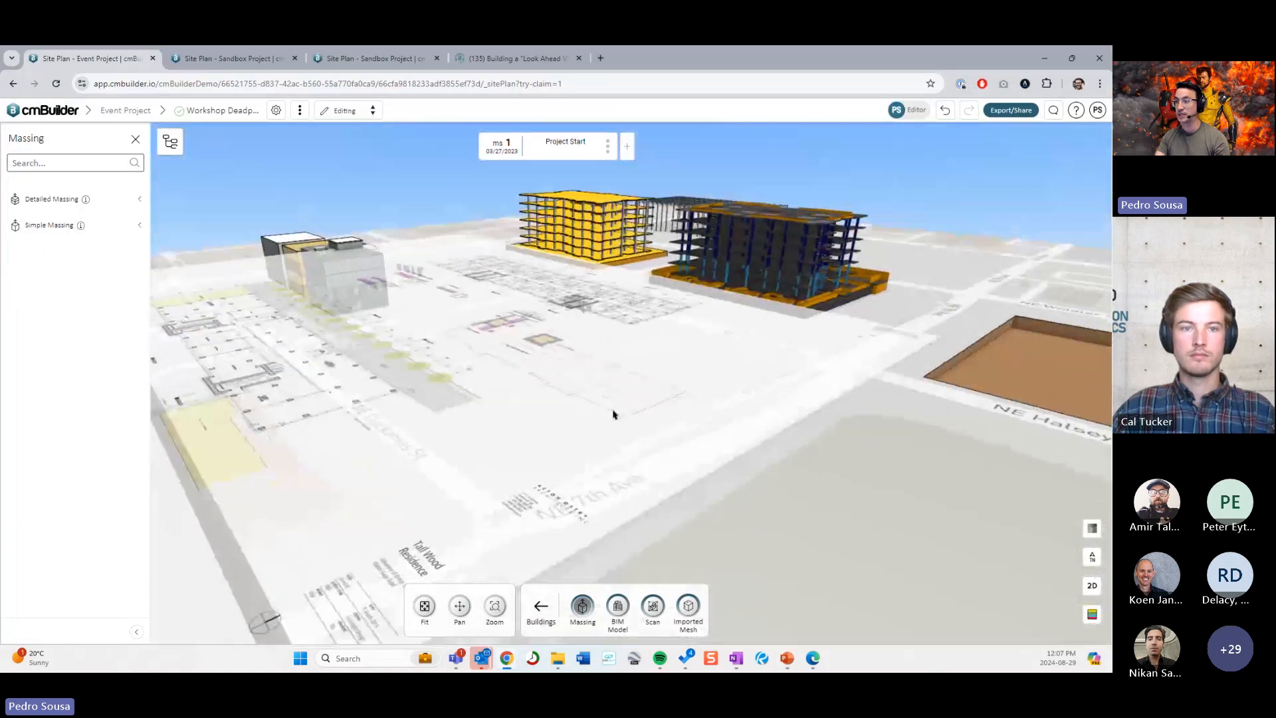
left_click_drag(664, 427, 687, 447)
key("2")
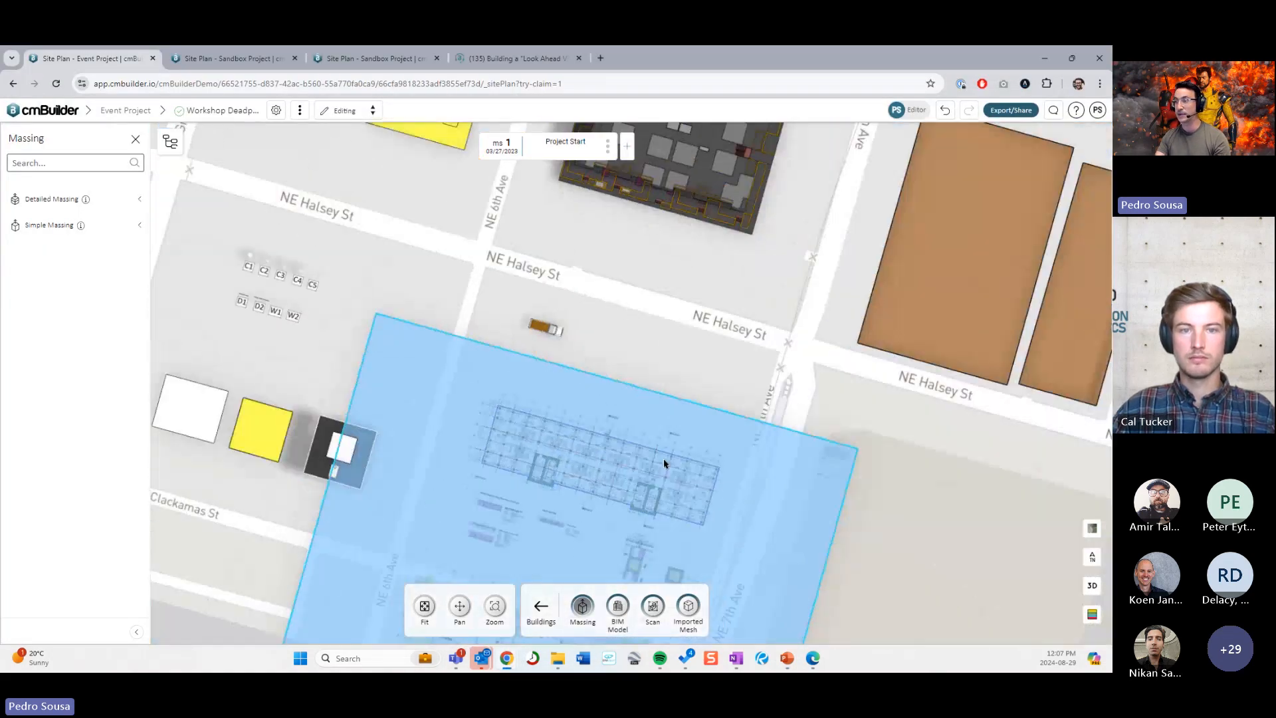
scroll(654, 456, "up", 3)
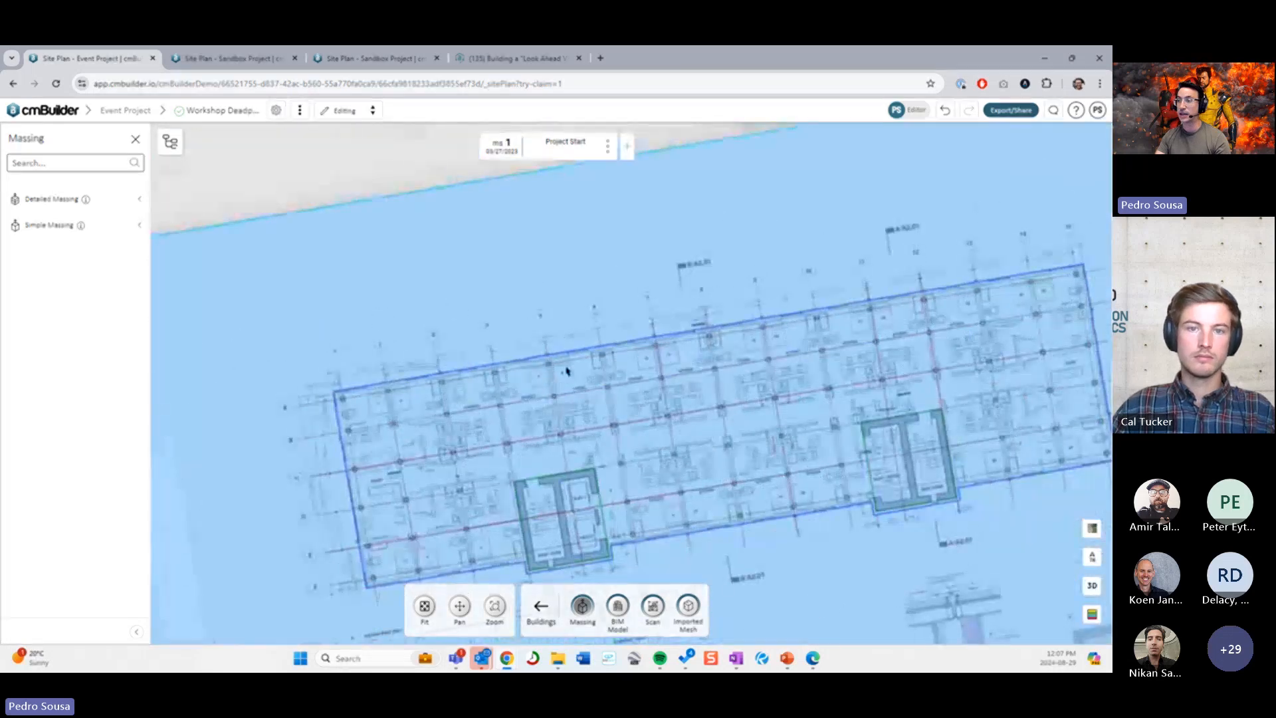
left_click(564, 336)
left_click(934, 339)
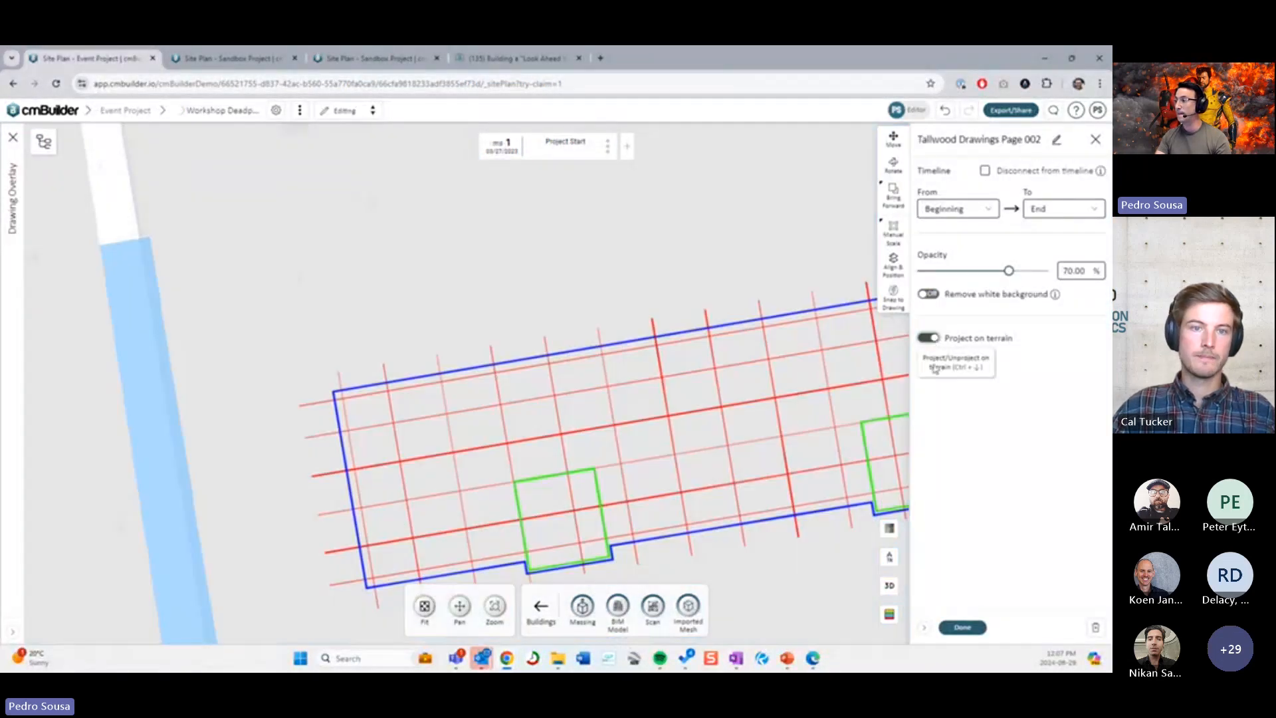
left_click(963, 627)
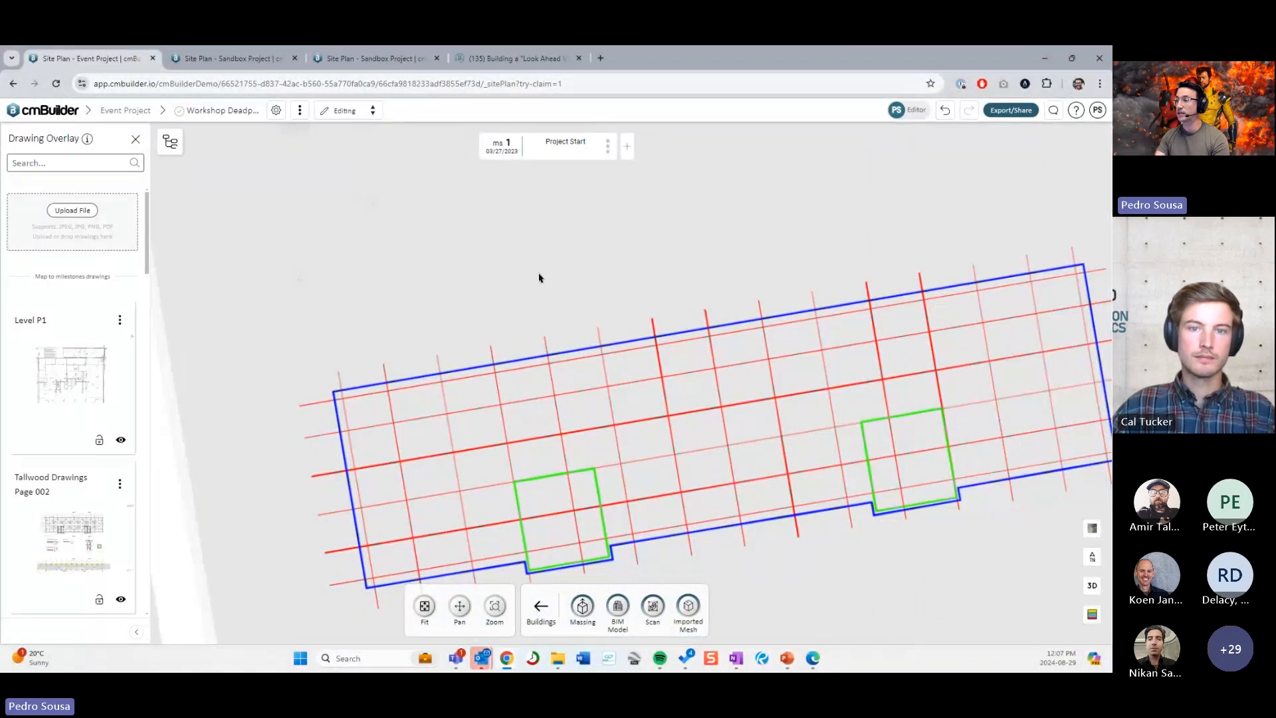
Step: Unlock the locked object covering the floor plan area and delete it from the site plan
double_click(540, 278)
right_click(549, 289)
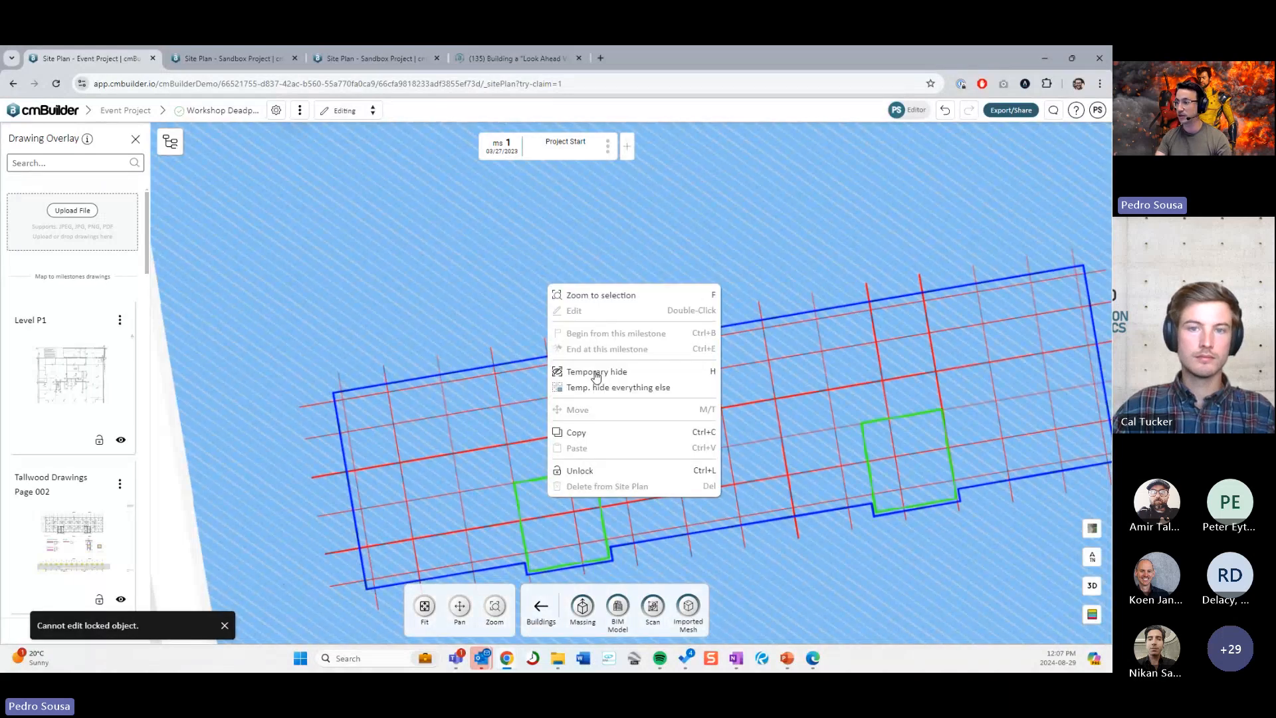
left_click(619, 473)
key("Delete")
key("Return")
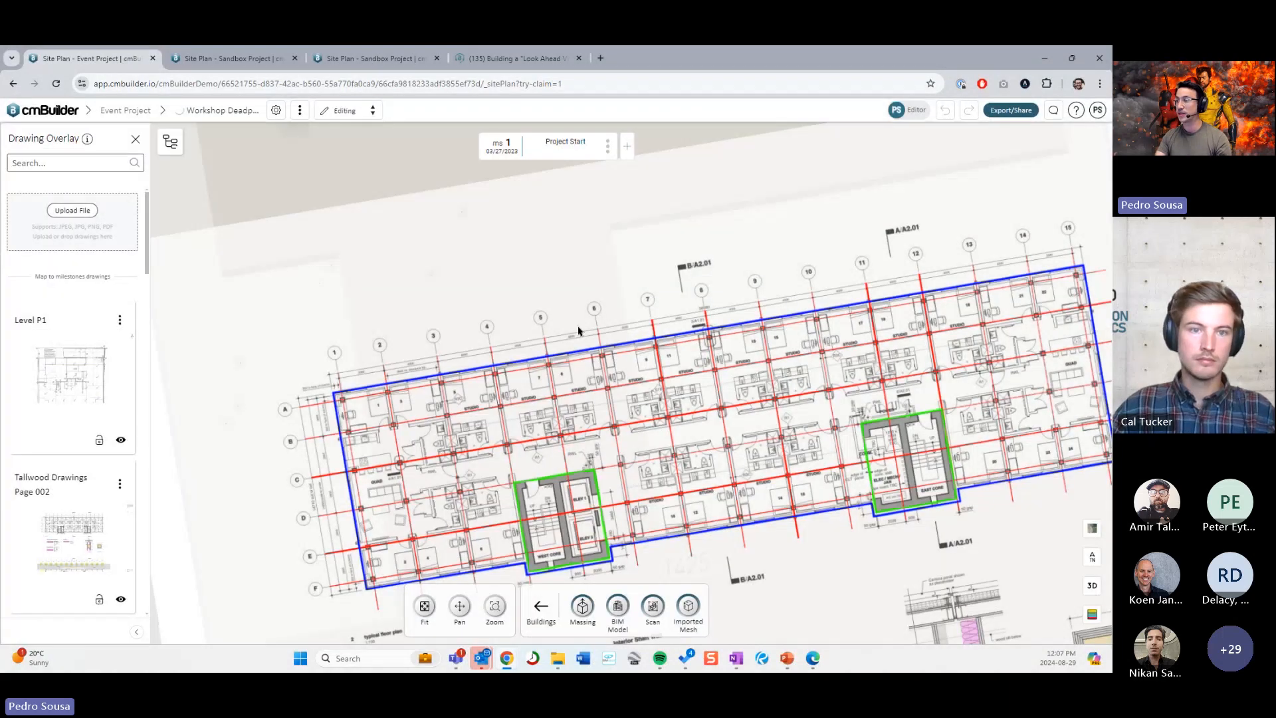
Step: Examine how the grid, slab edge and core lines follow the typical floor plan in the Tallwood drawing
scroll(619, 339, "down", 3)
scroll(638, 352, "up", 1)
scroll(558, 353, "up", 3)
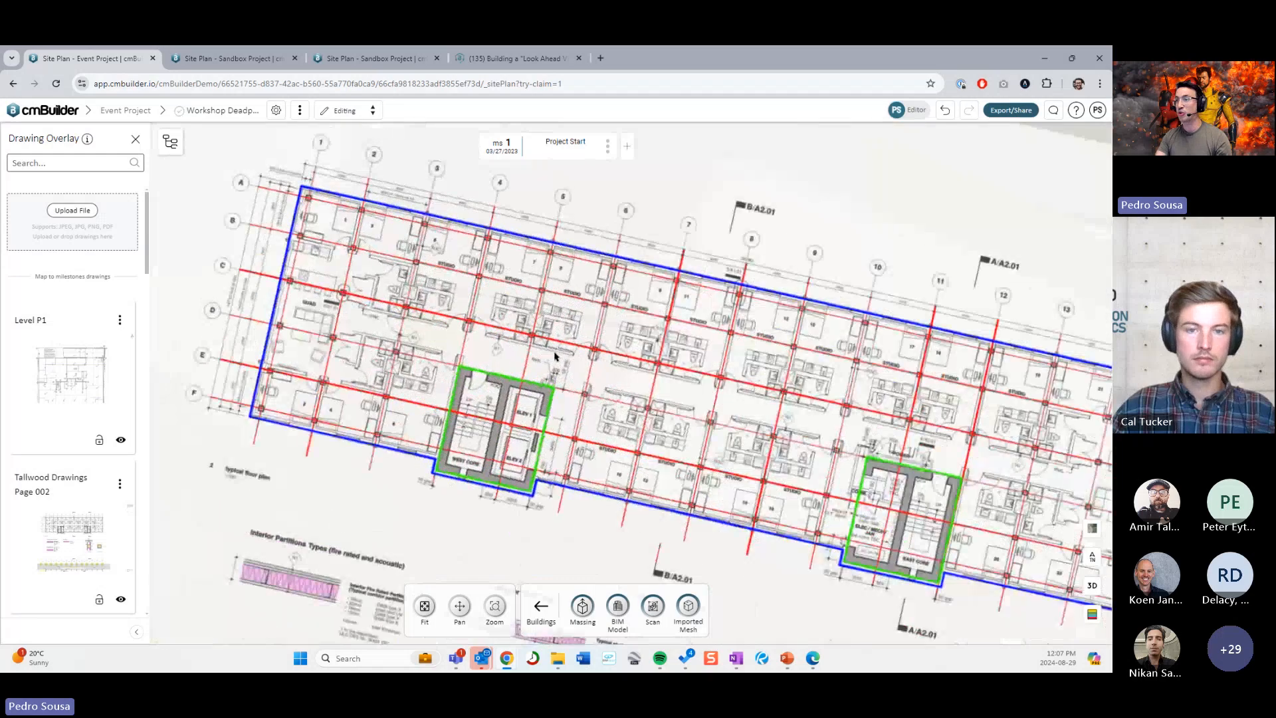
right_click_drag(555, 357, 307, 248)
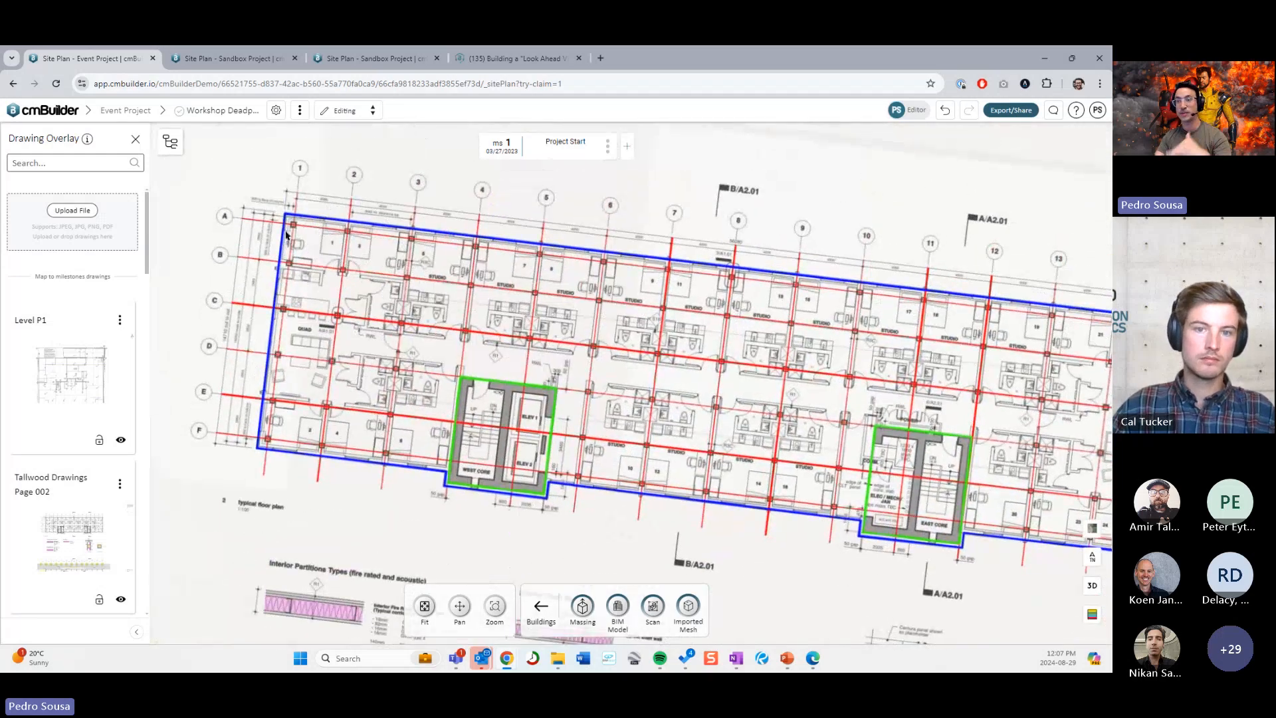
right_click_drag(292, 458, 333, 355)
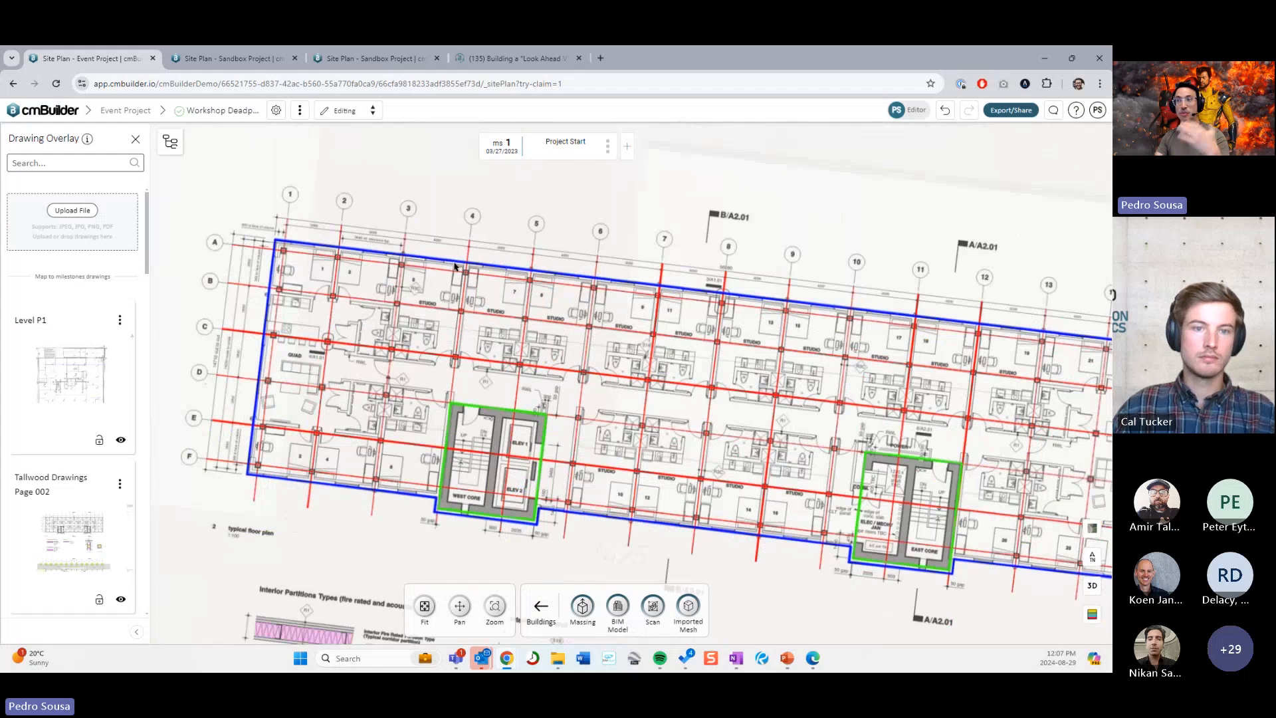
scroll(534, 319, "down", 3)
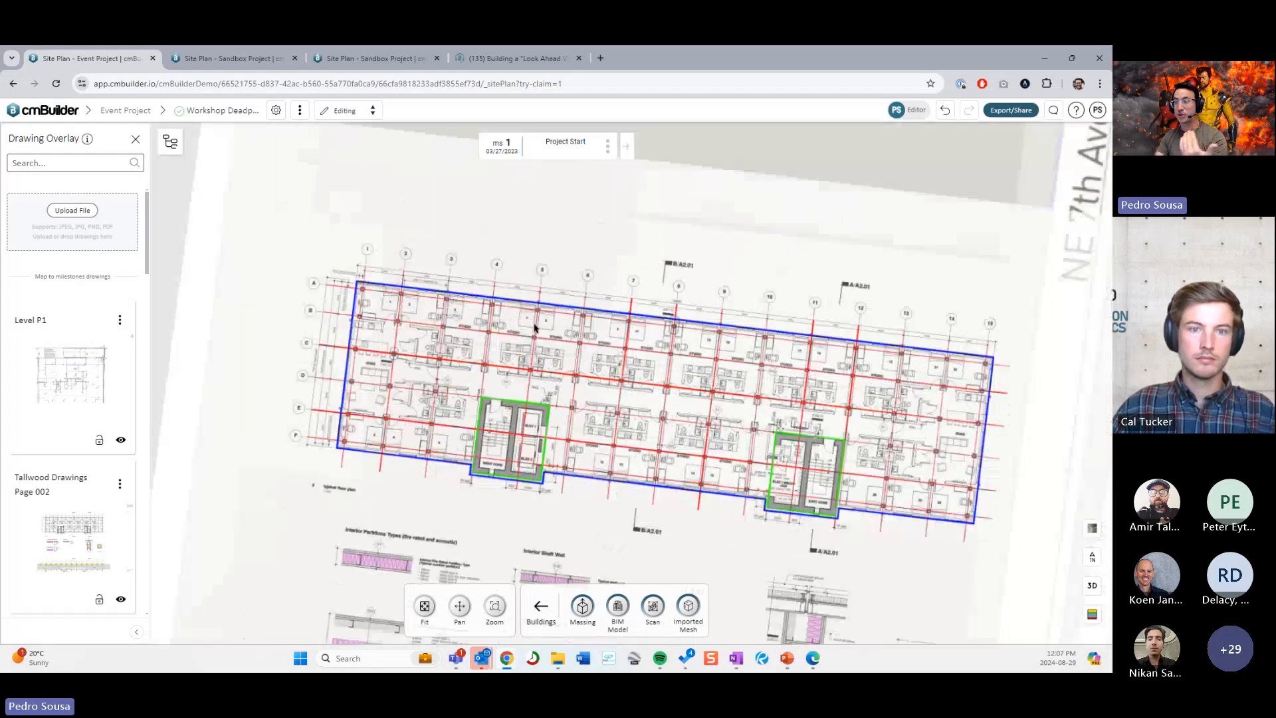
left_click_drag(535, 327, 453, 326)
right_click_drag(453, 327, 469, 336)
scroll(469, 336, "up", 2)
scroll(270, 326, "up", 3)
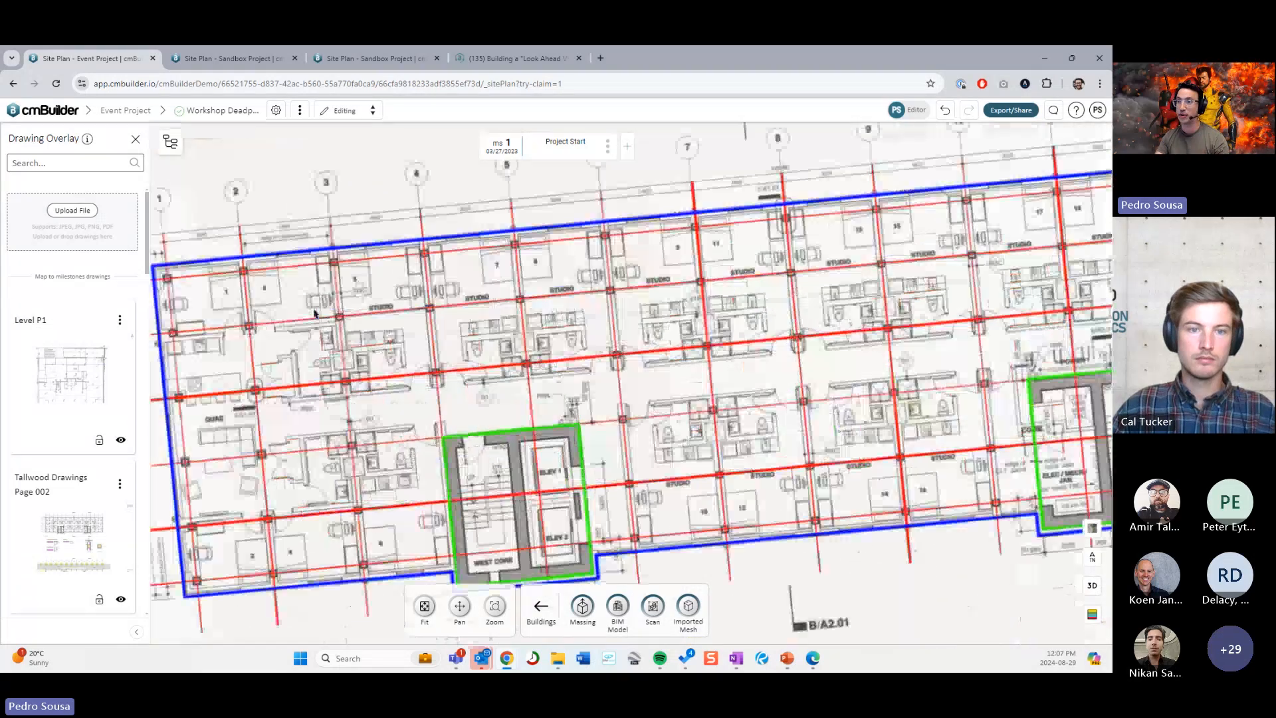
right_click_drag(268, 302, 423, 333)
scroll(424, 313, "down", 2)
scroll(441, 333, "up", 2)
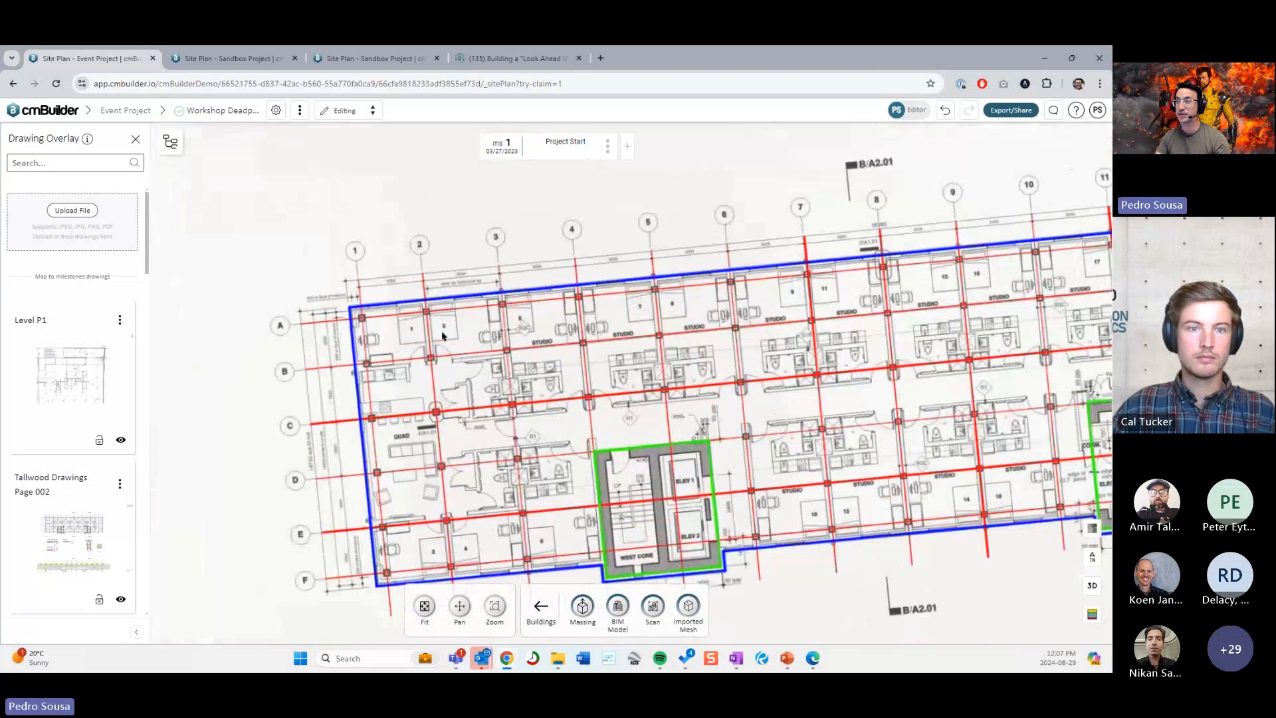
left_click_drag(441, 333, 436, 325)
scroll(439, 296, "up", 2)
scroll(443, 295, "down", 3)
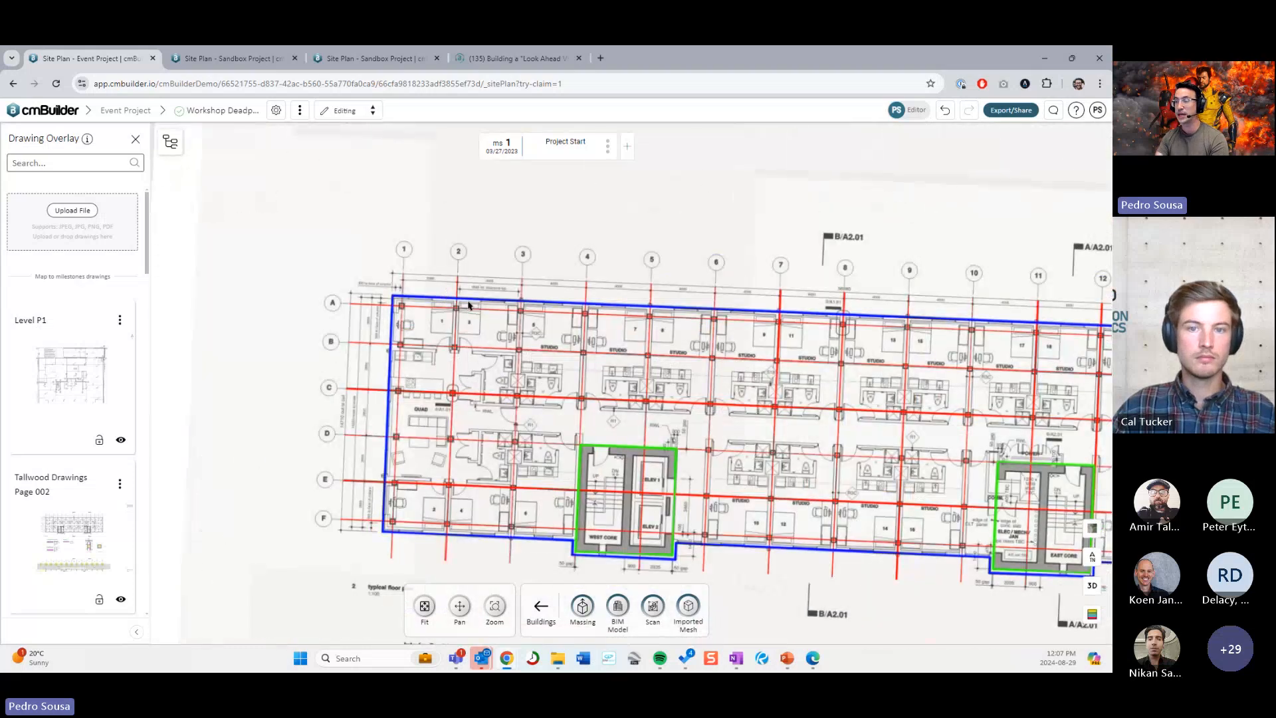
scroll(471, 307, "down", 2)
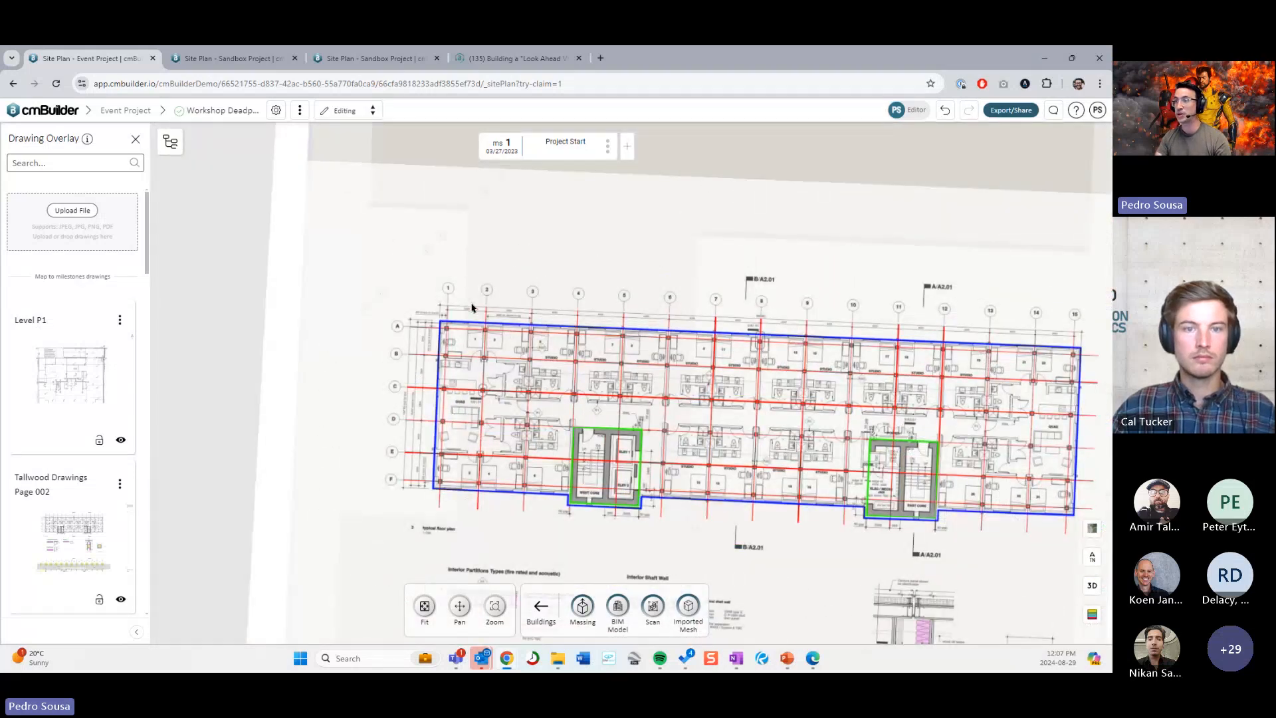
scroll(472, 307, "down", 2)
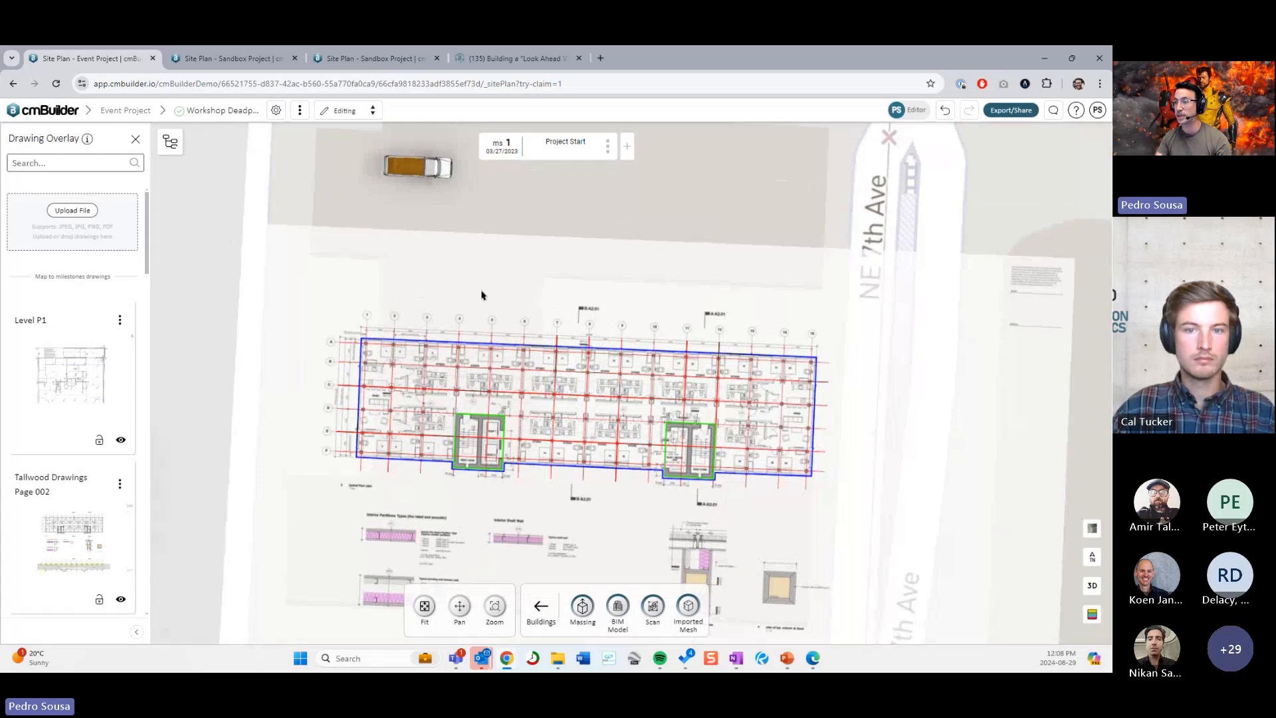
Step: Sketch a 3D line along gridline 1' of the drawing's ground floor plan and confirm it
scroll(481, 295, "down", 3)
scroll(538, 533, "up", 4)
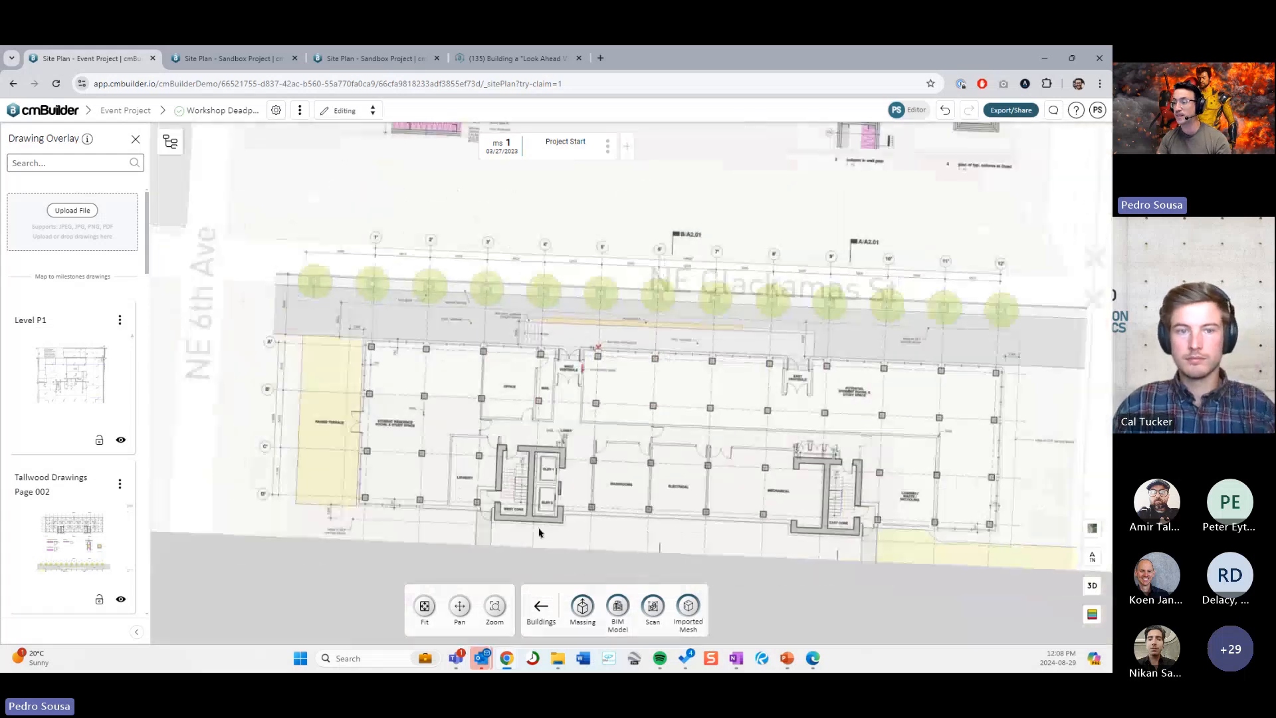
left_click(544, 605)
left_click(494, 606)
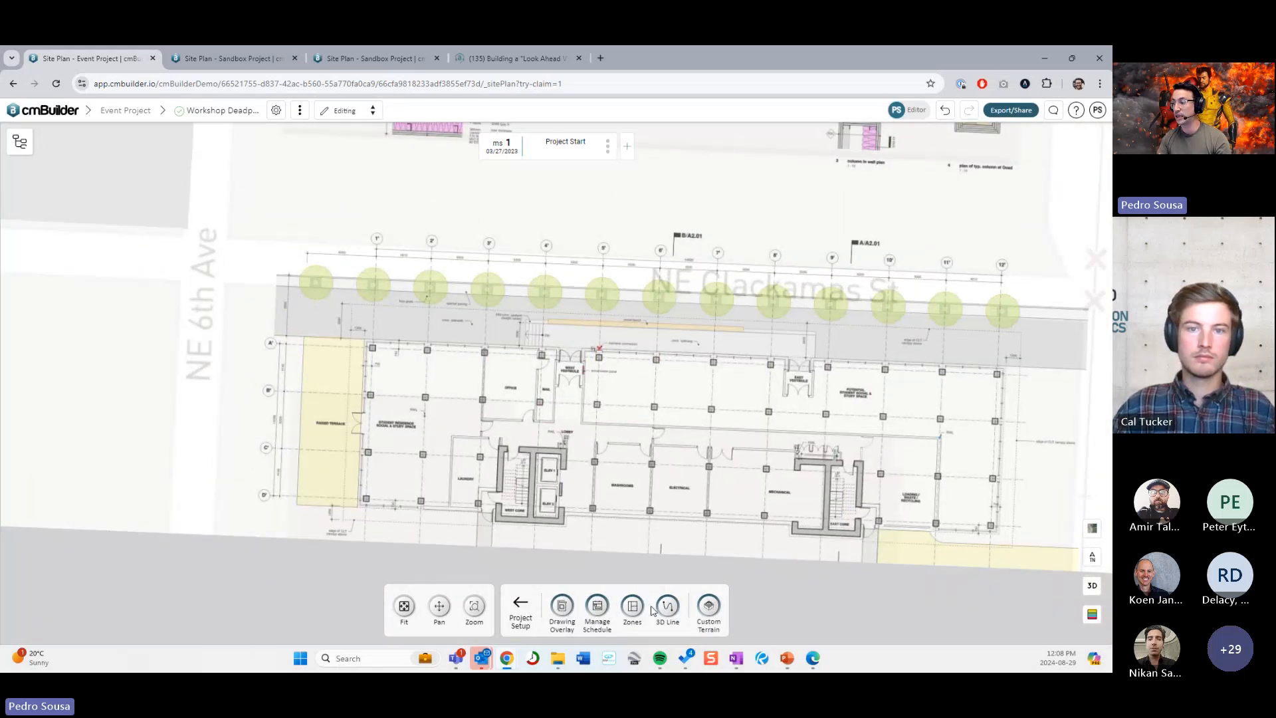
left_click(667, 605)
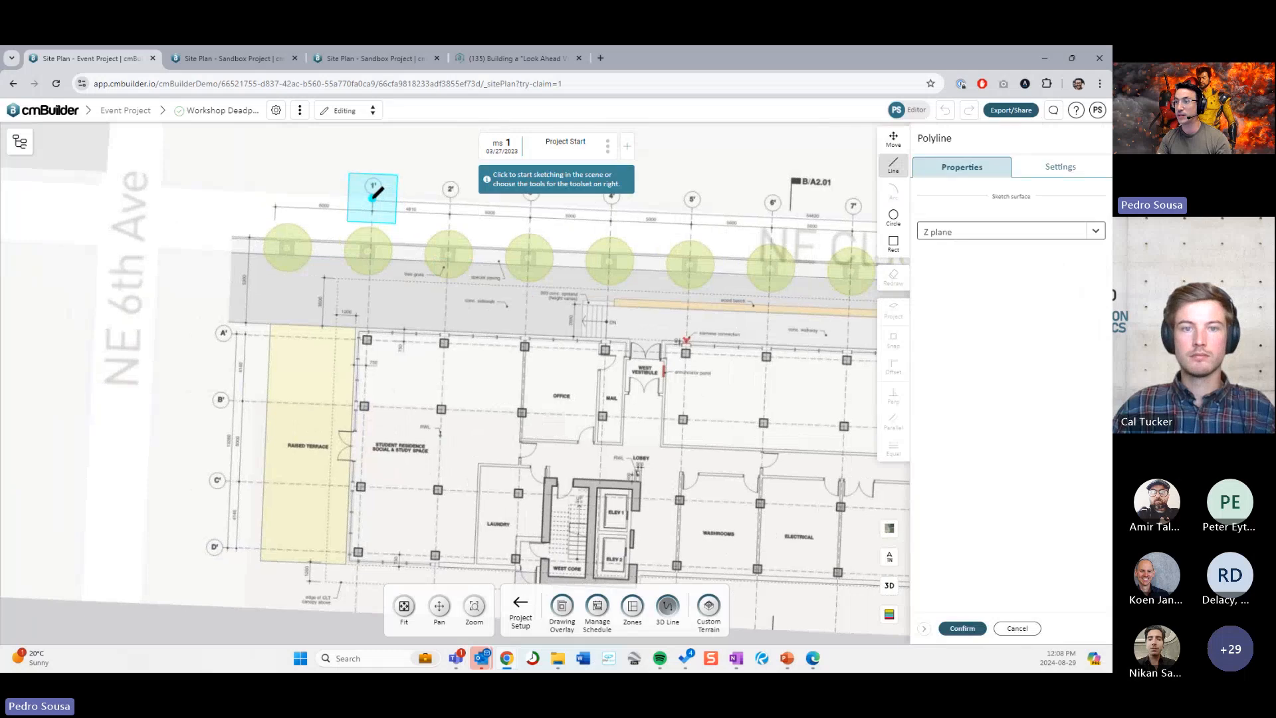
left_click(373, 199)
left_click(357, 594)
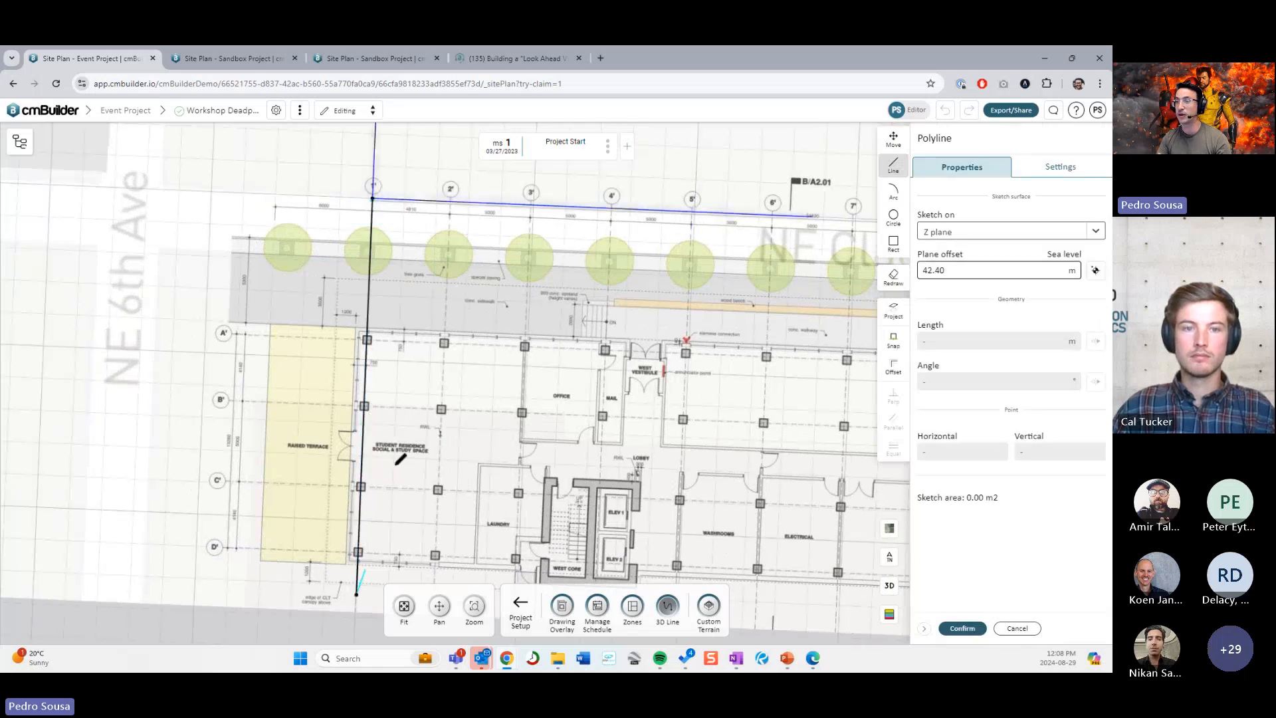
left_click(962, 628)
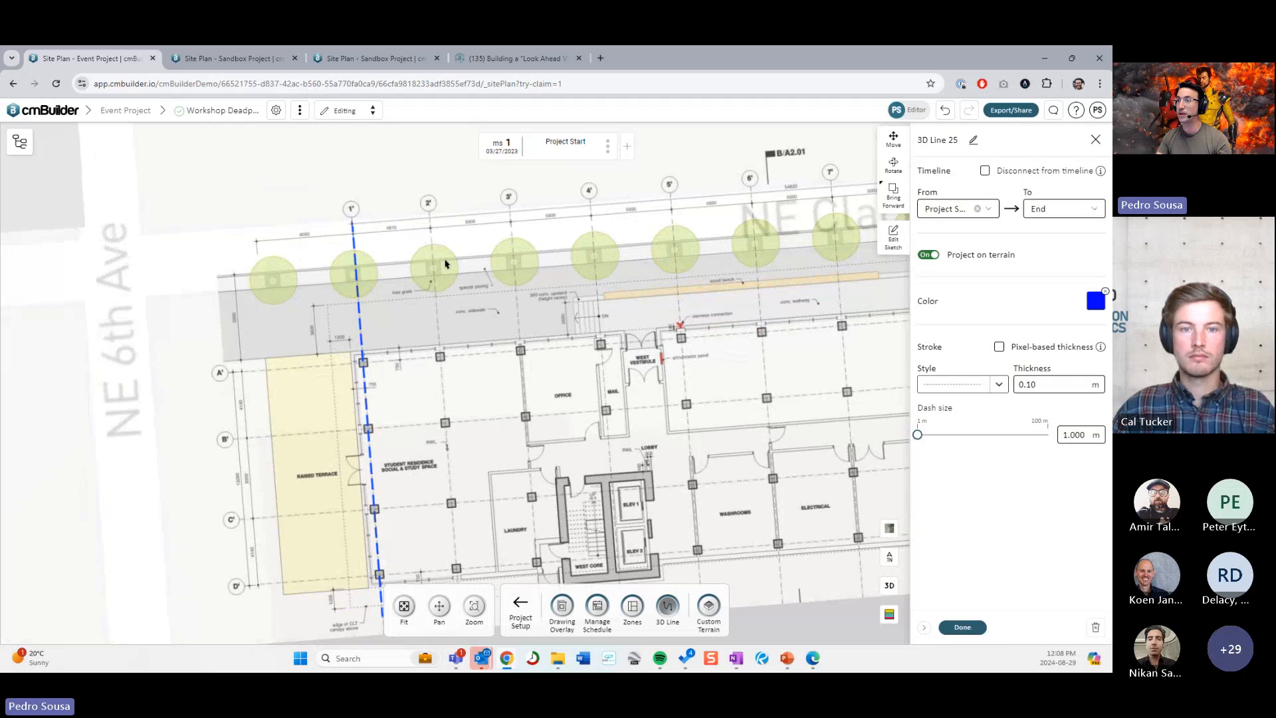
Step: Paste copies of the 3D line onto gridlines 2', 3' and 4' of the ground floor plan
key("ctrl+v")
key("ctrl+v")
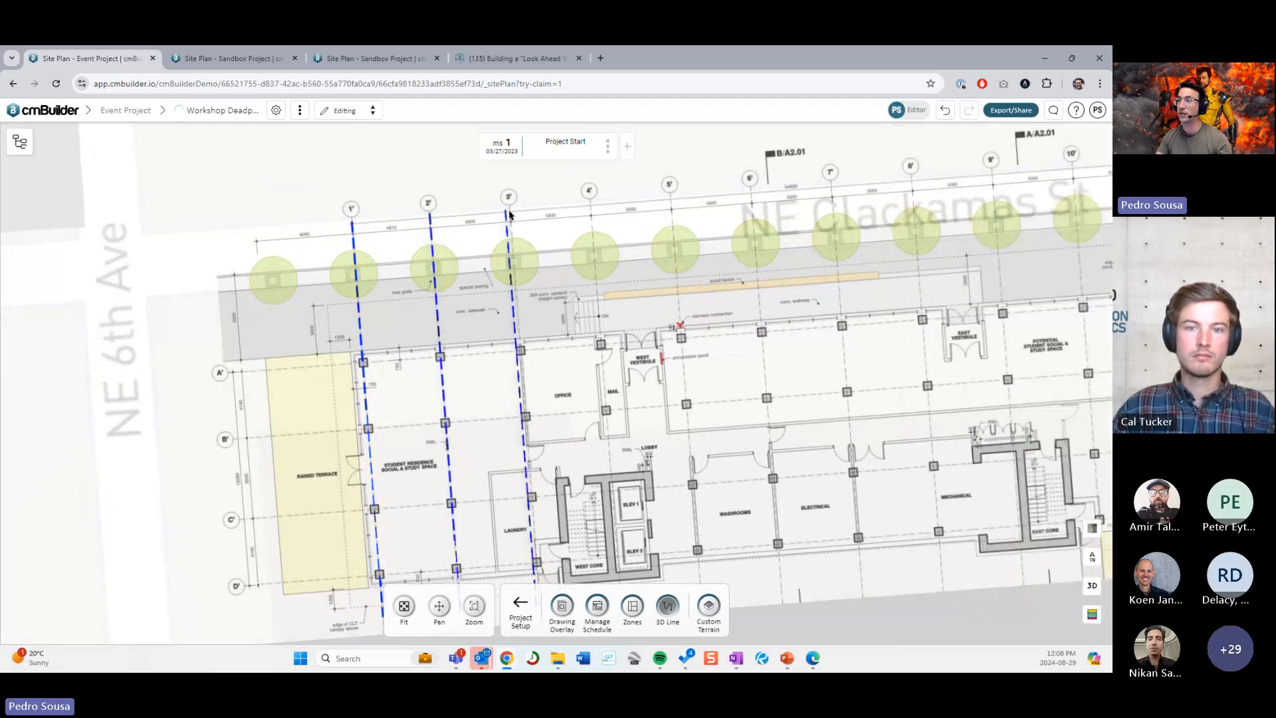
key("ctrl+v")
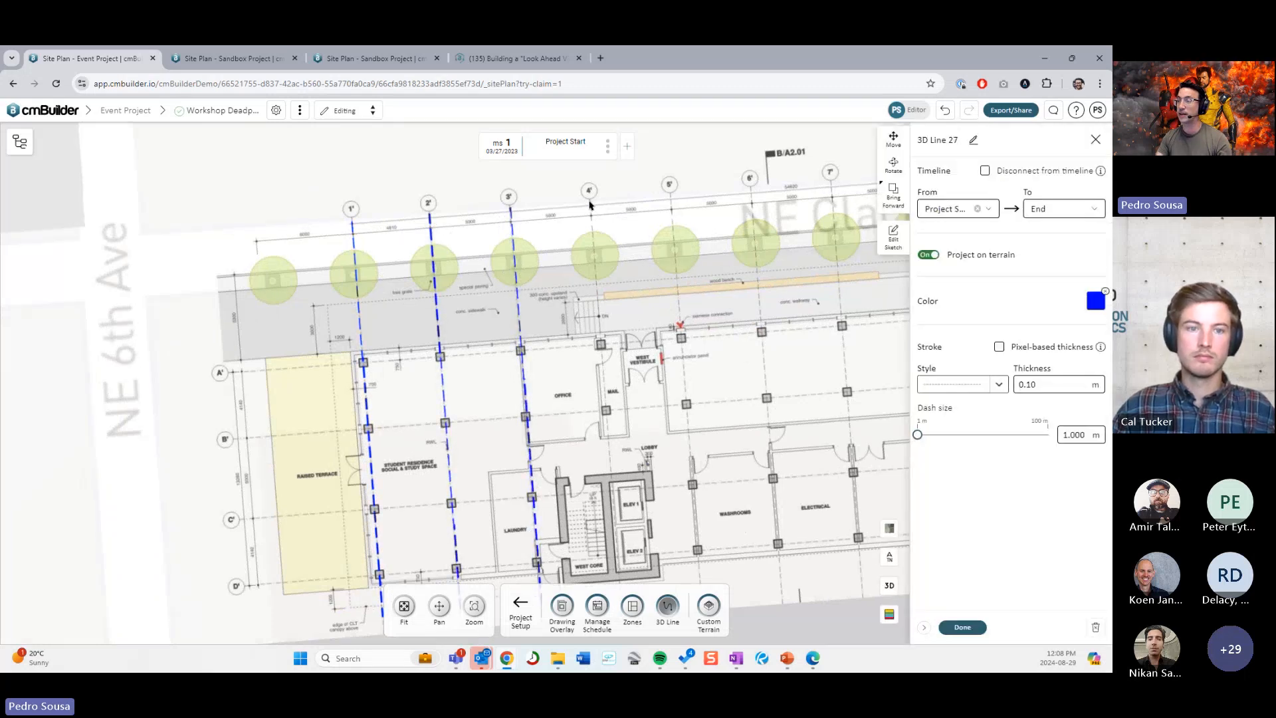
right_click_drag(644, 217, 586, 240)
key("ctrl+v")
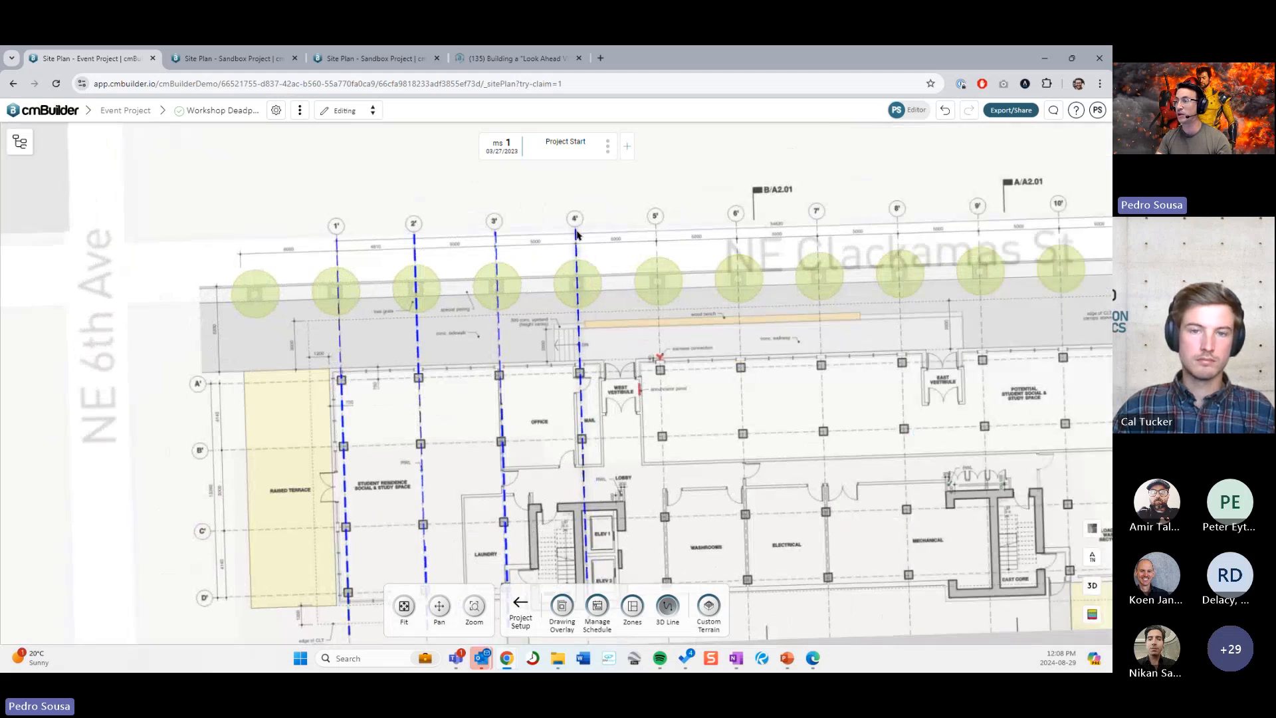
left_click(577, 231)
Step: Paste another copy of the 3D line with its start at grid bubble A'
scroll(375, 404, "up", 2)
right_click_drag(91, 398, 234, 361)
key("ctrl+v")
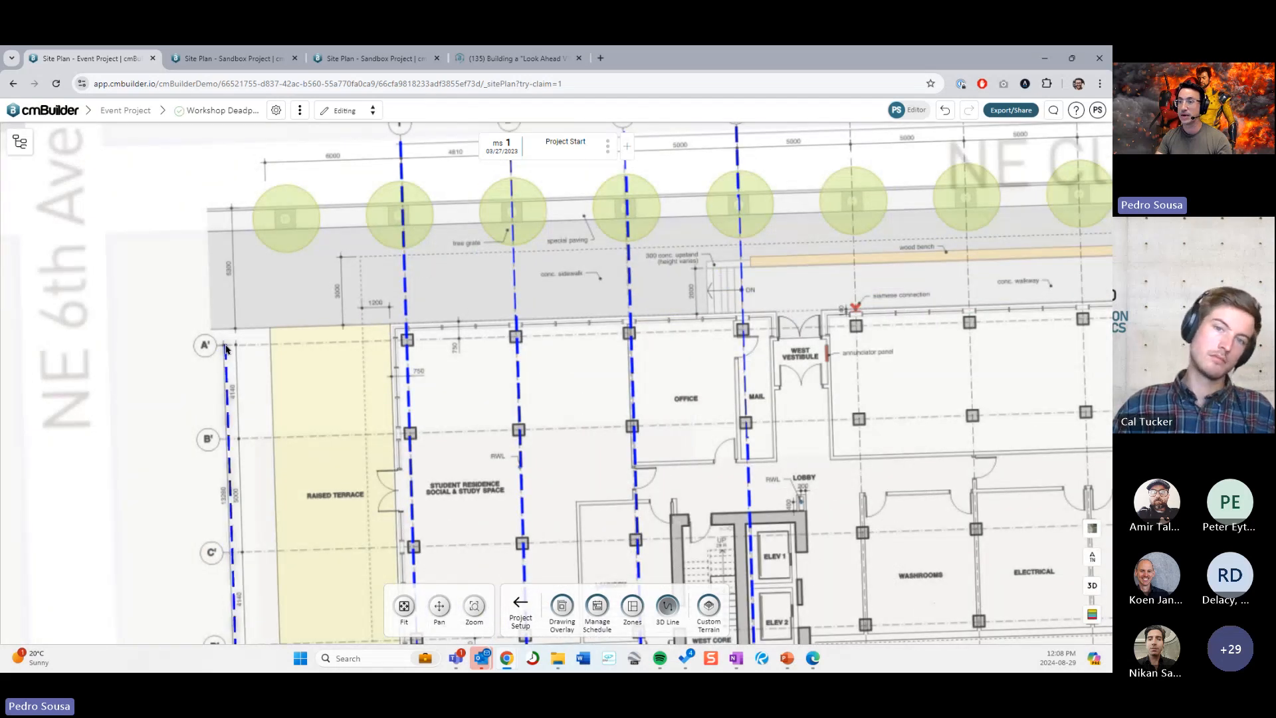
left_click(226, 349)
Step: Edit the copied 3D line's sketch so it runs about 65 m along gridline A' past gridline 12', and finish editing it
scroll(300, 353, "down", 5)
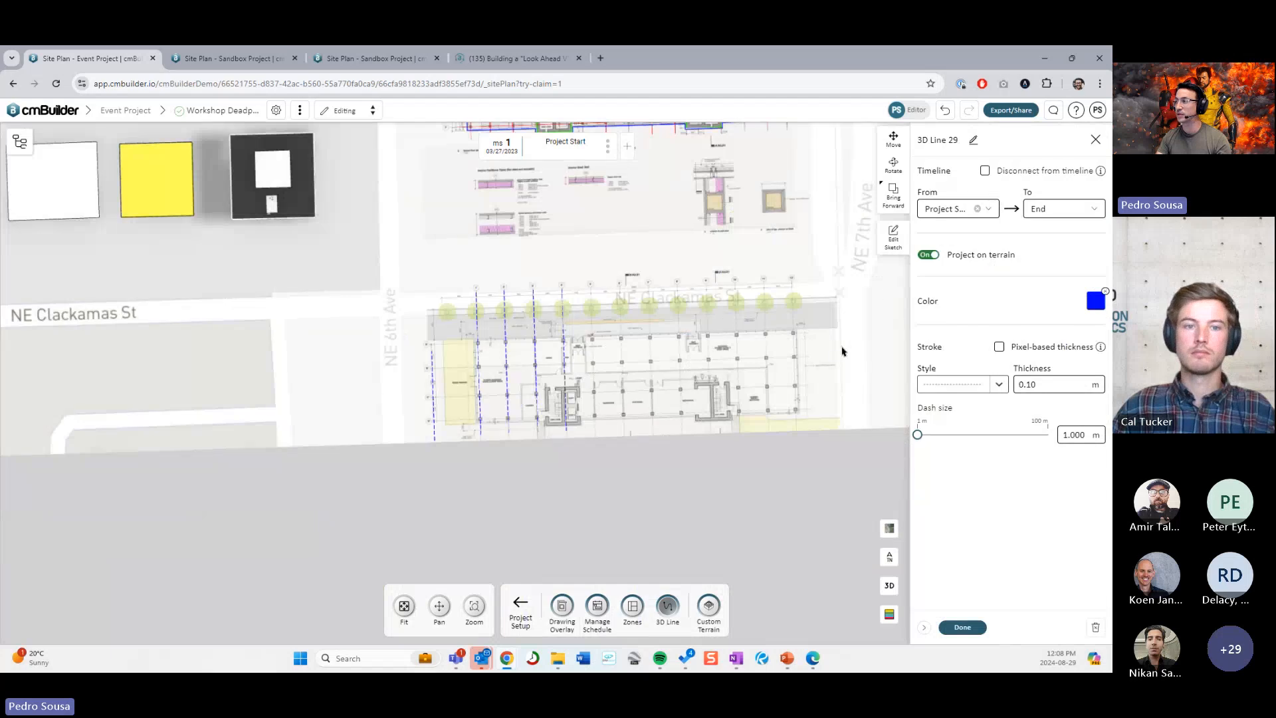
left_click(893, 238)
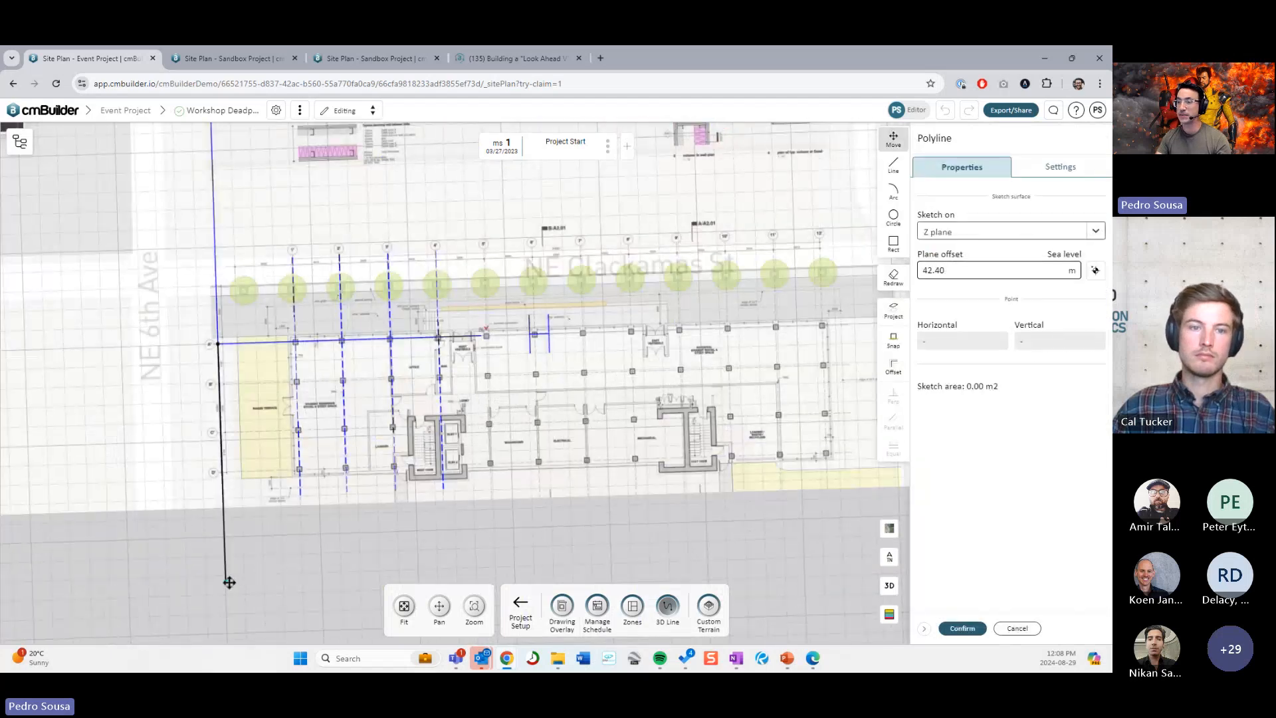
left_click_drag(229, 583, 846, 325)
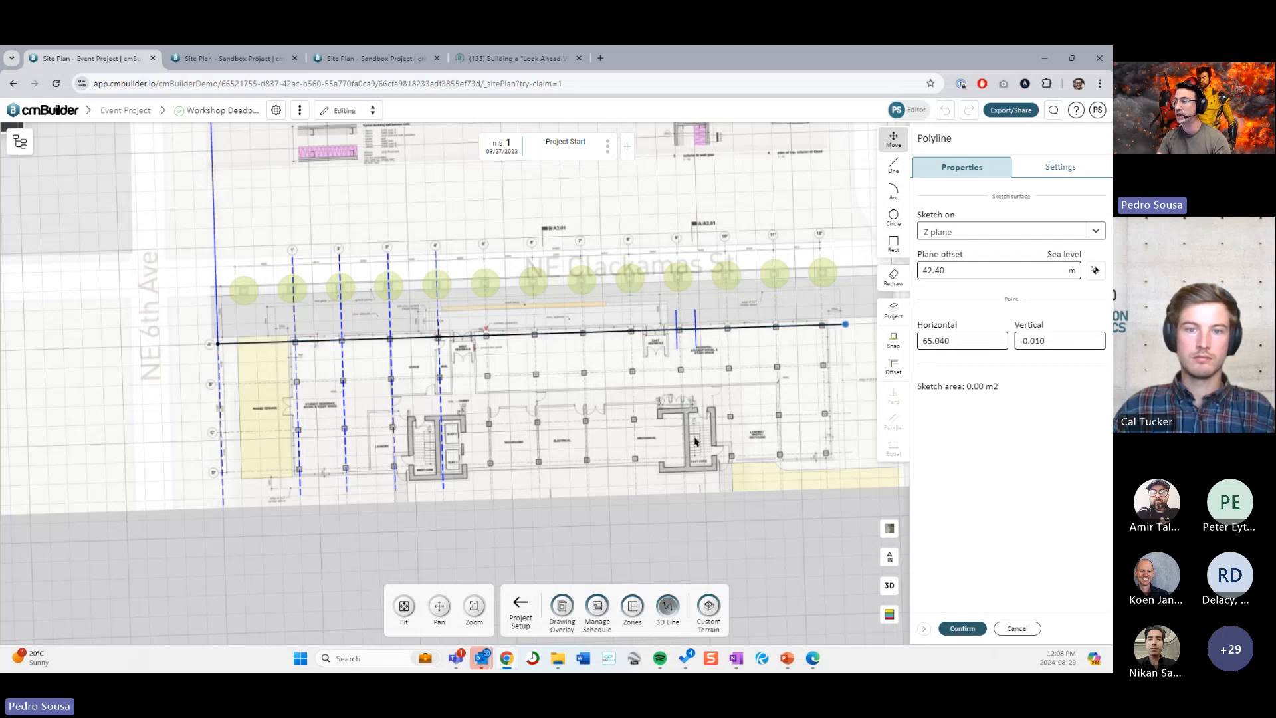
scroll(695, 443, "up", 2)
left_click(961, 628)
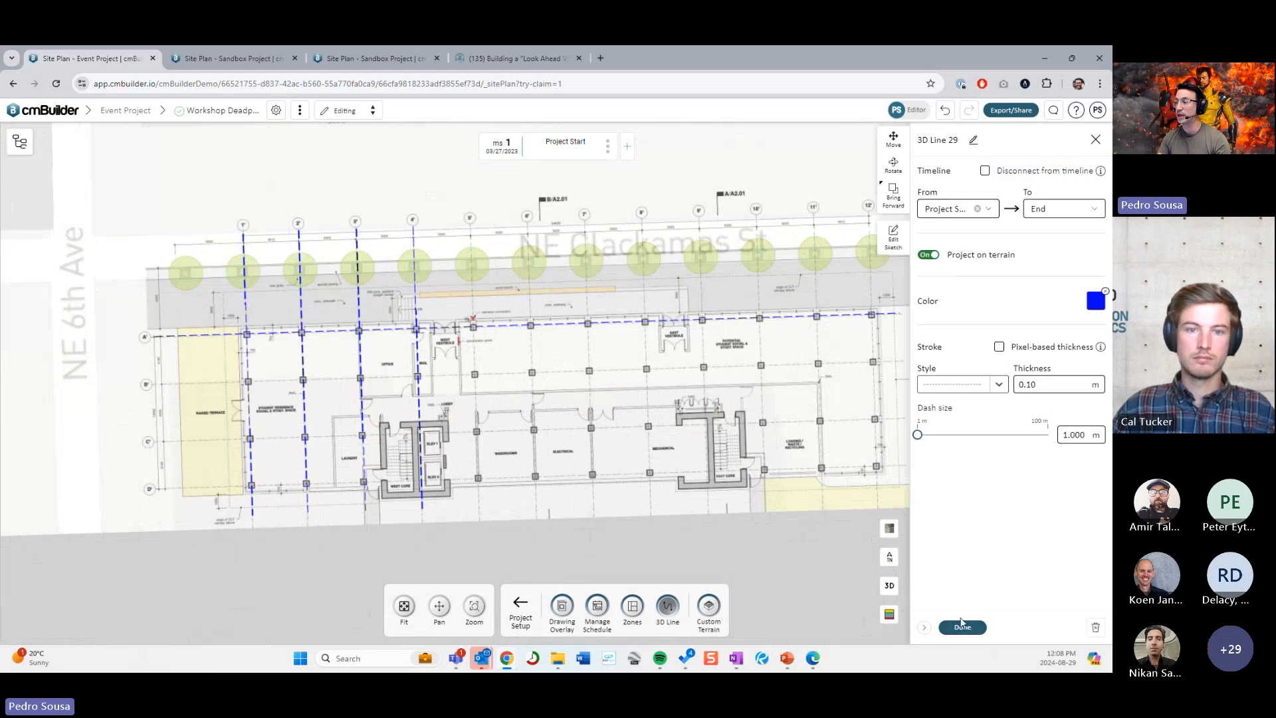
left_click(961, 626)
Step: Open the Structural Elements category of the Building Elements library under the site resources
left_click(524, 613)
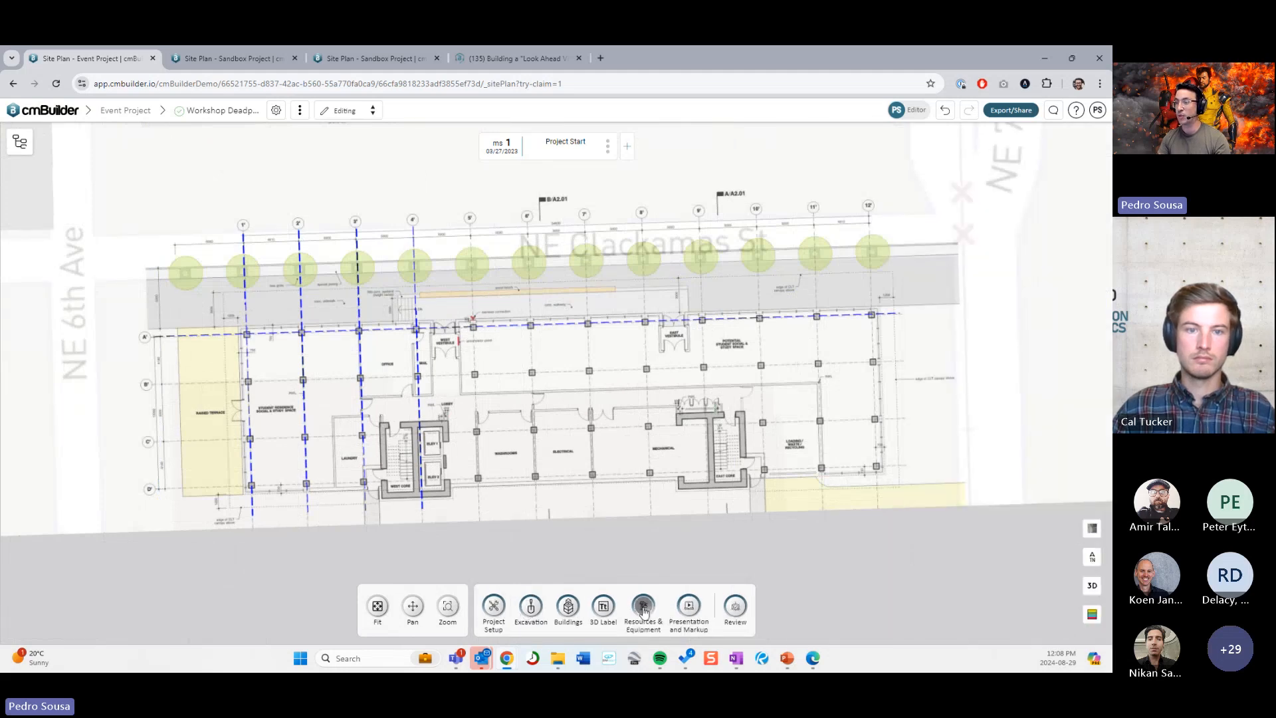
left_click(643, 606)
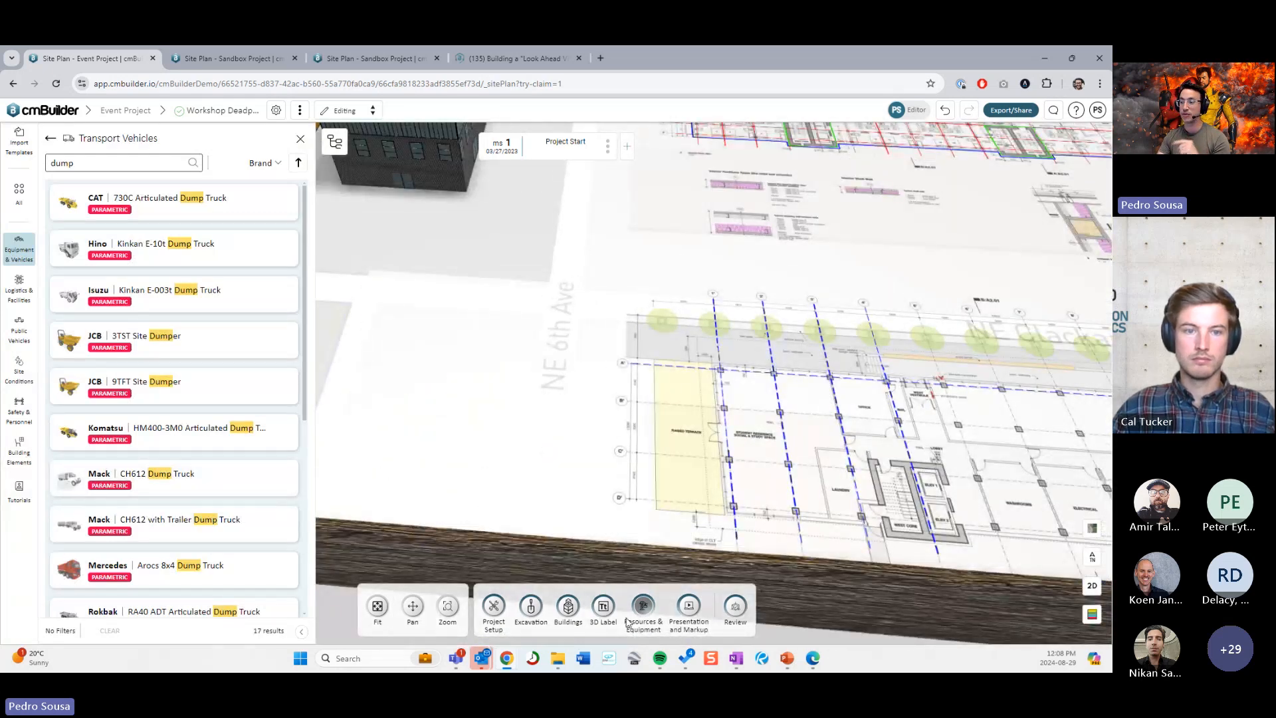
left_click(25, 457)
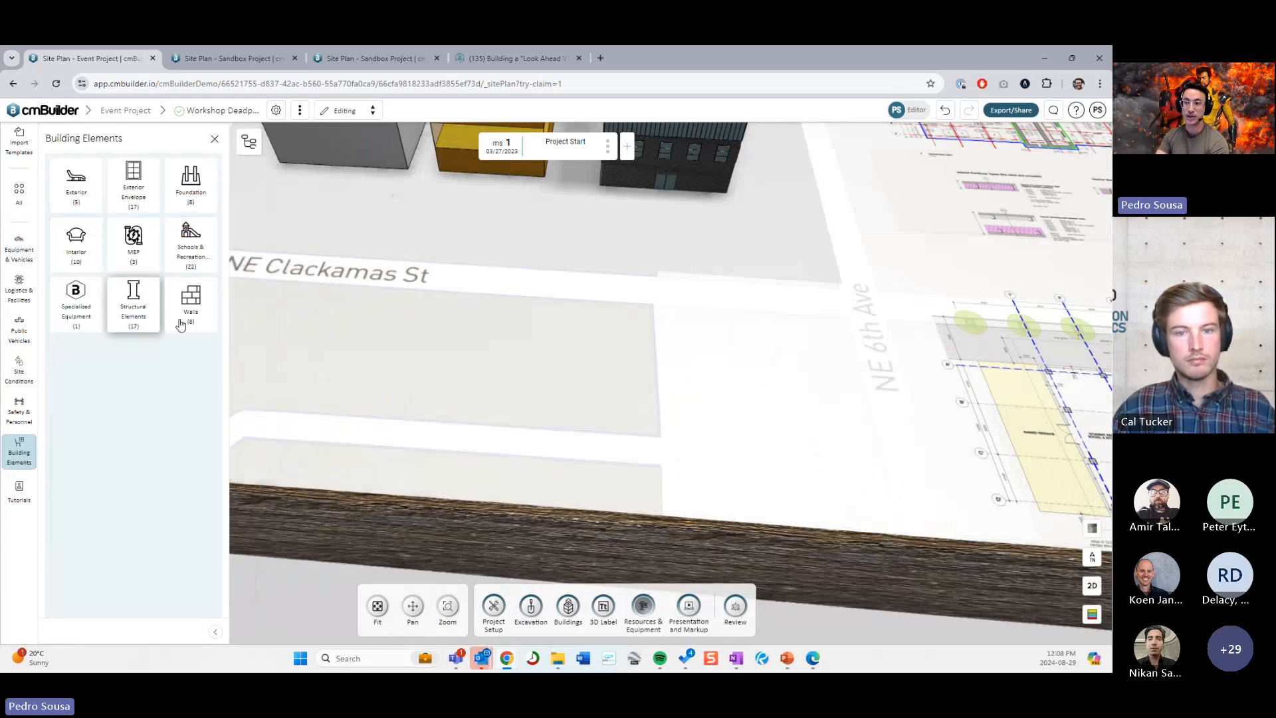
left_click(137, 302)
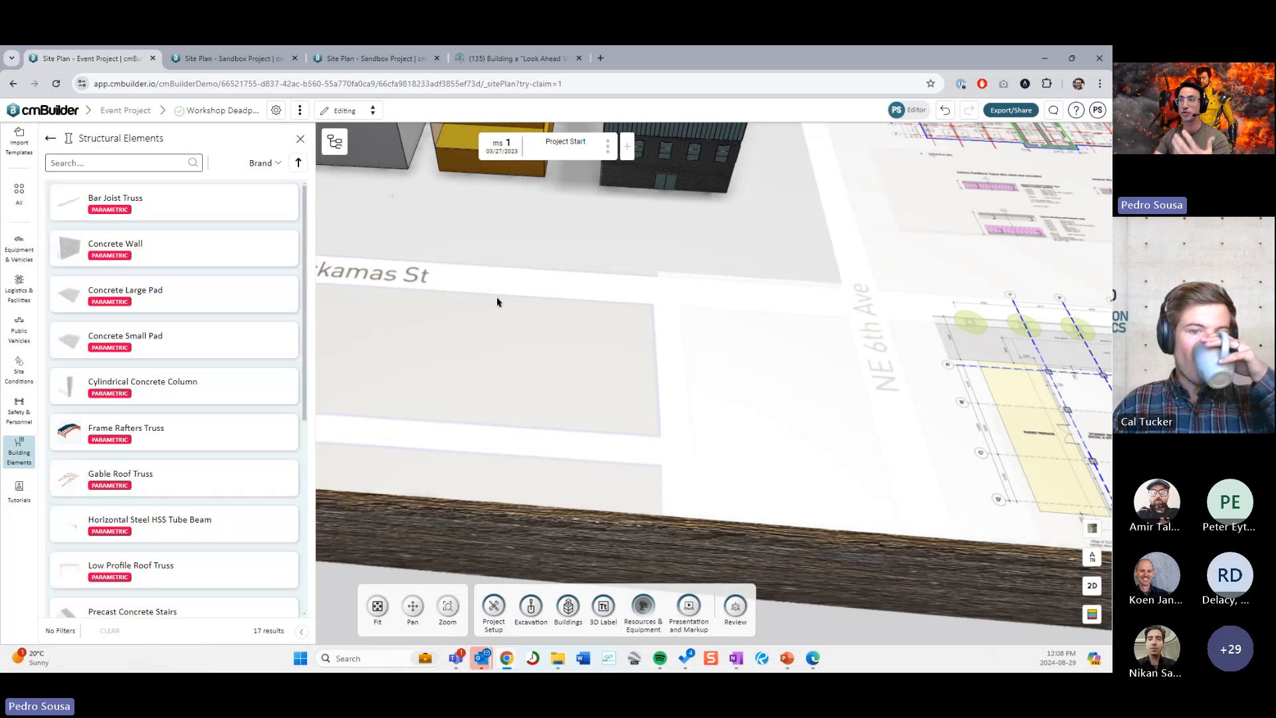
Step: Examine the dark sample building's facade and rooftop alongside the Exterior Envelope elements available in the library
left_click_drag(499, 299, 592, 364)
scroll(583, 364, "up", 4)
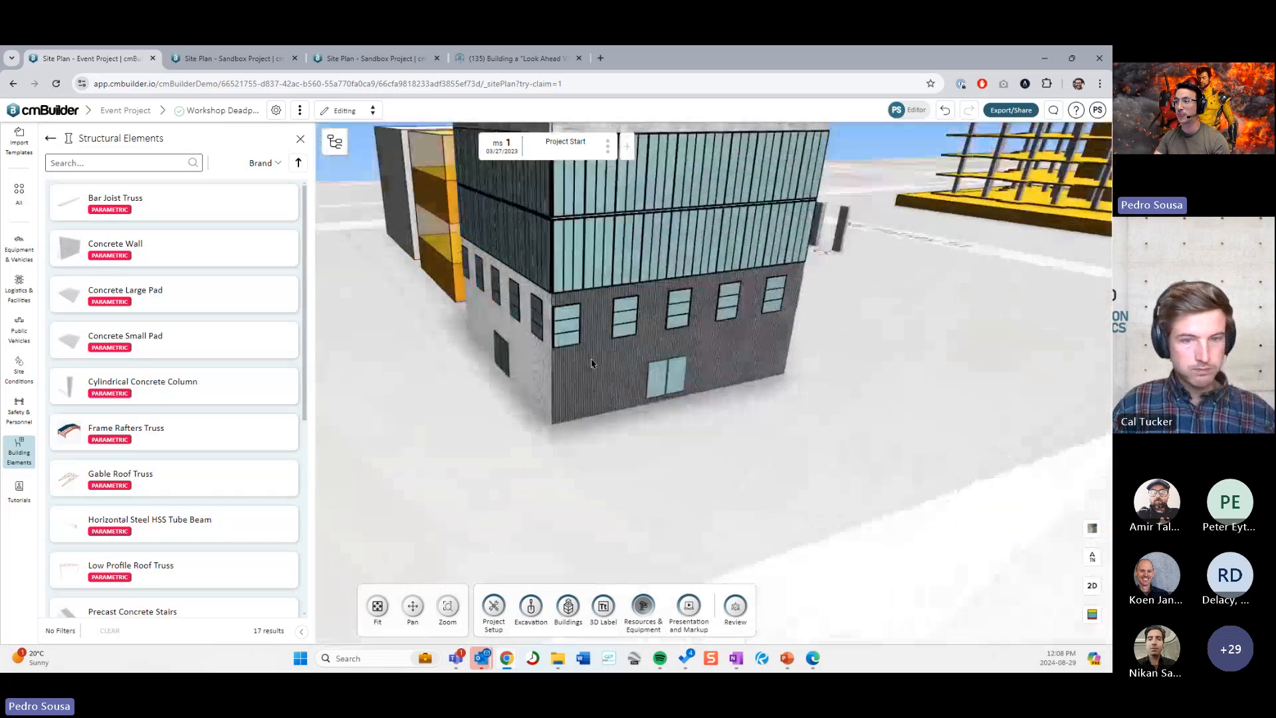
left_click(592, 364)
left_click(51, 138)
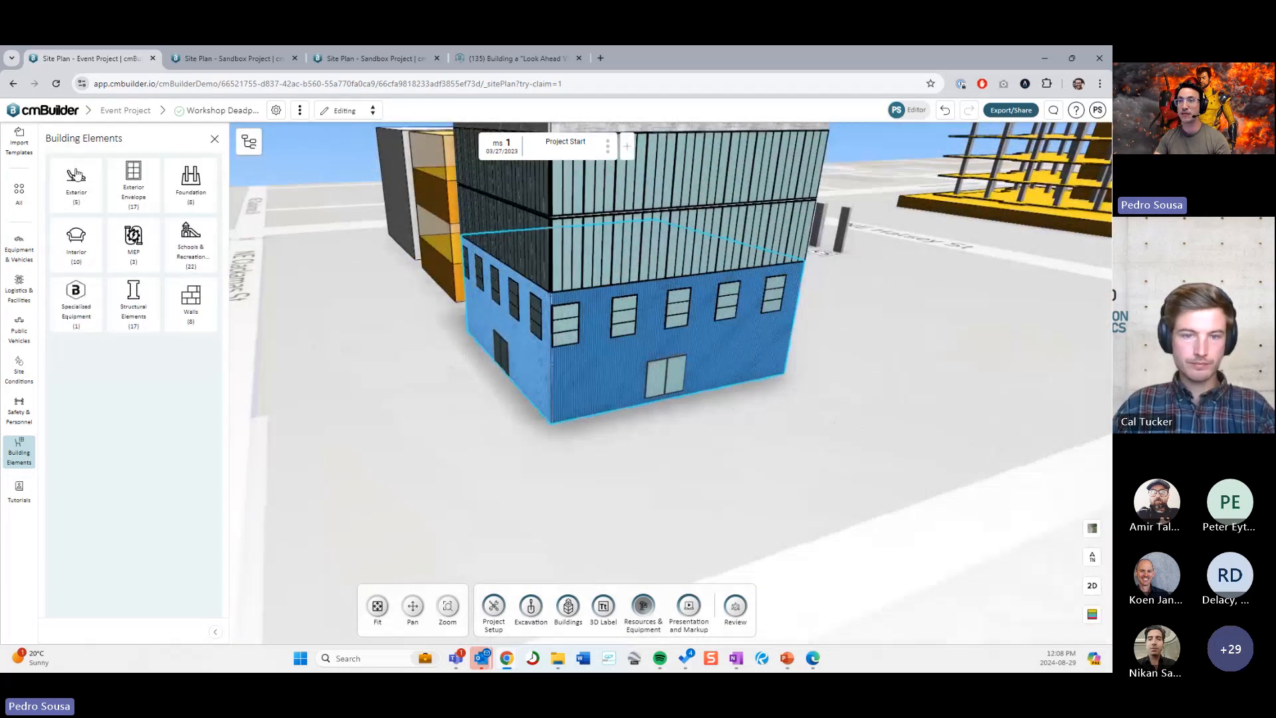
left_click(125, 192)
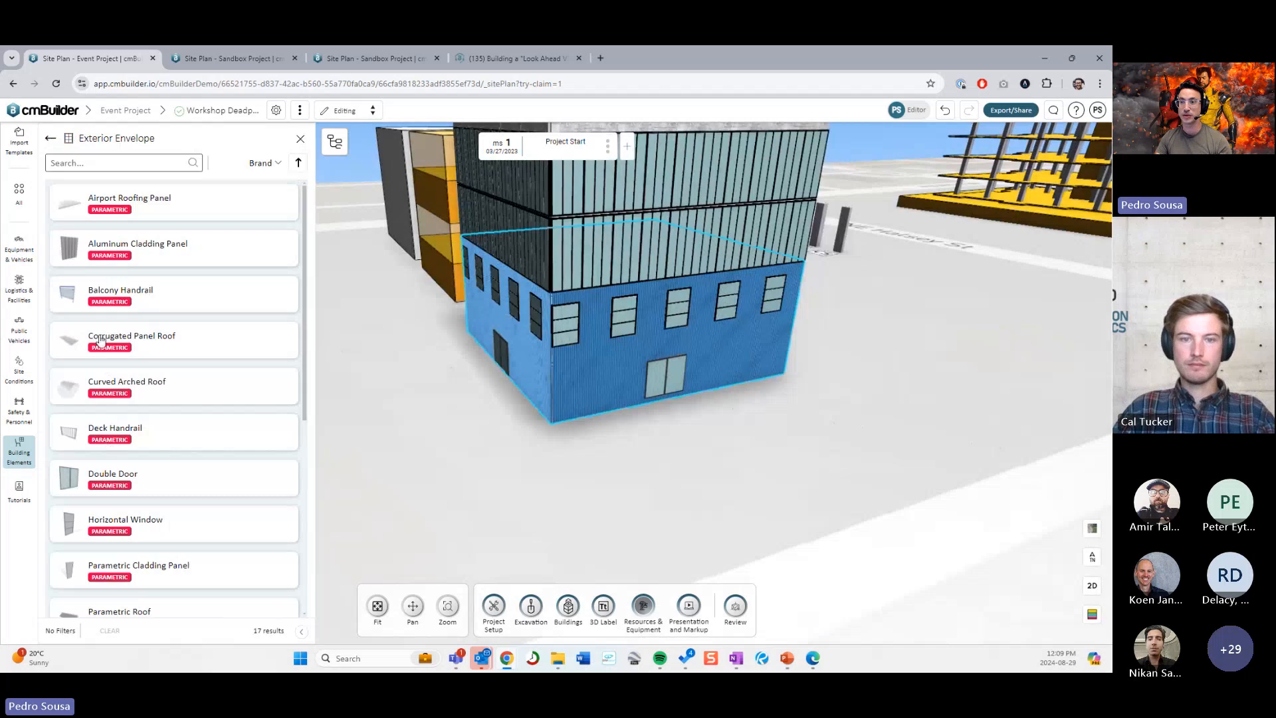
scroll(113, 346, "down", 5)
right_click_drag(592, 231, 548, 320)
scroll(188, 393, "up", 3)
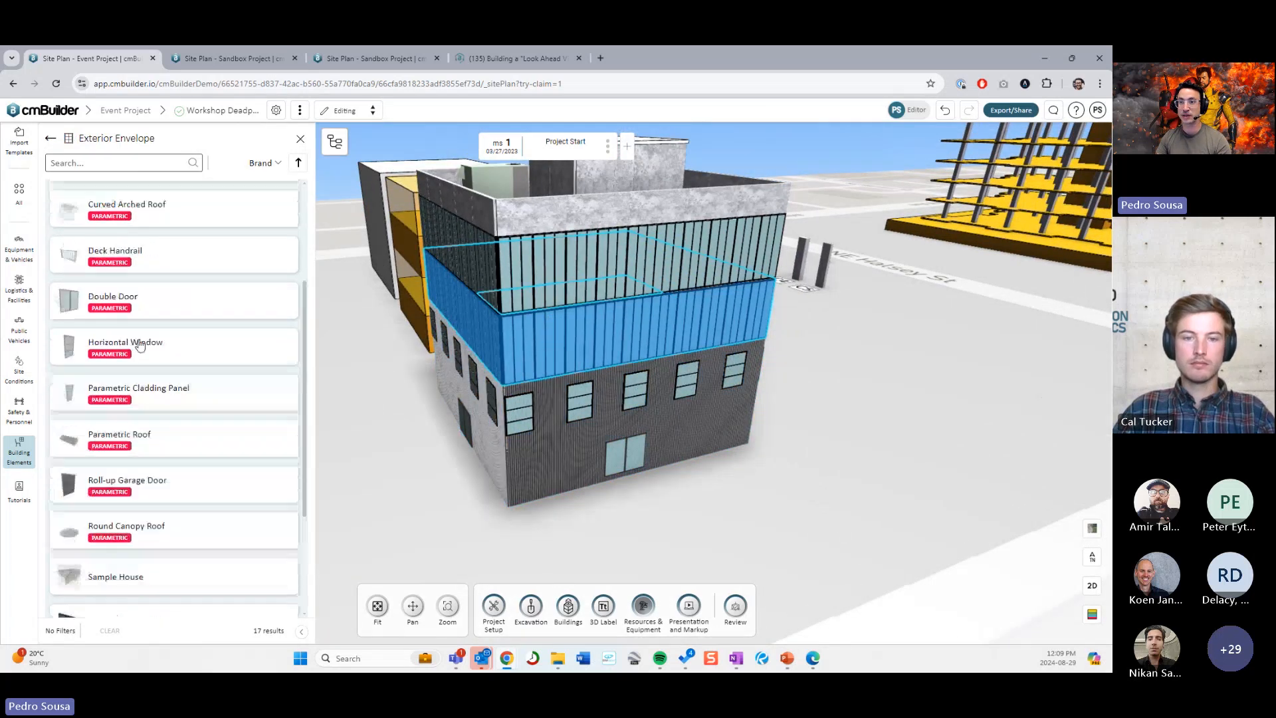
scroll(156, 432, "down", 3)
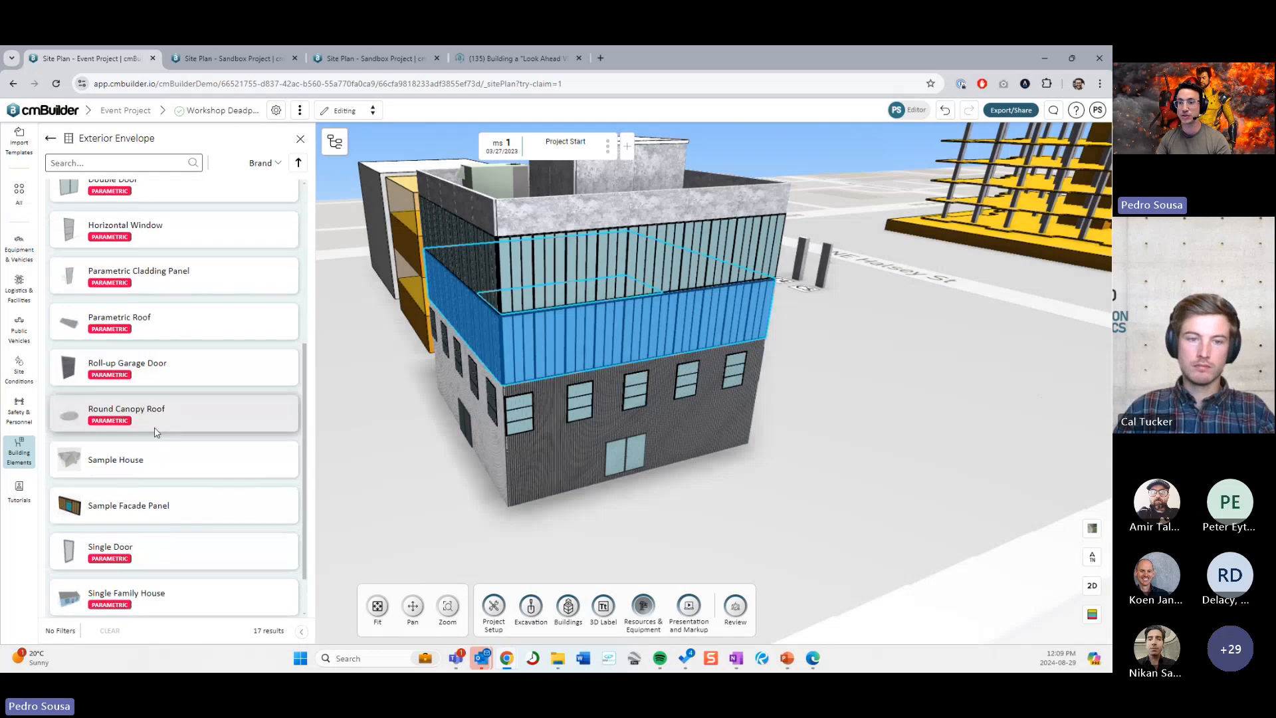
left_click_drag(465, 426, 533, 299)
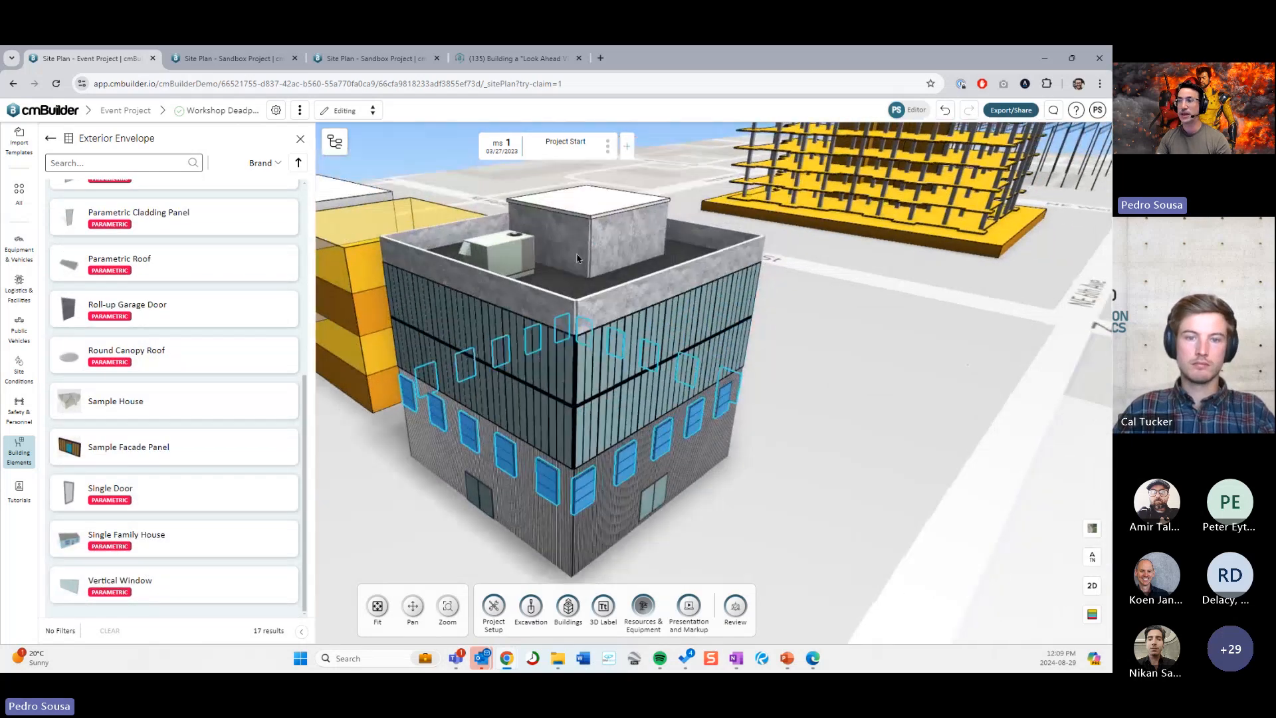
scroll(534, 298, "up", 3)
scroll(535, 298, "up", 3)
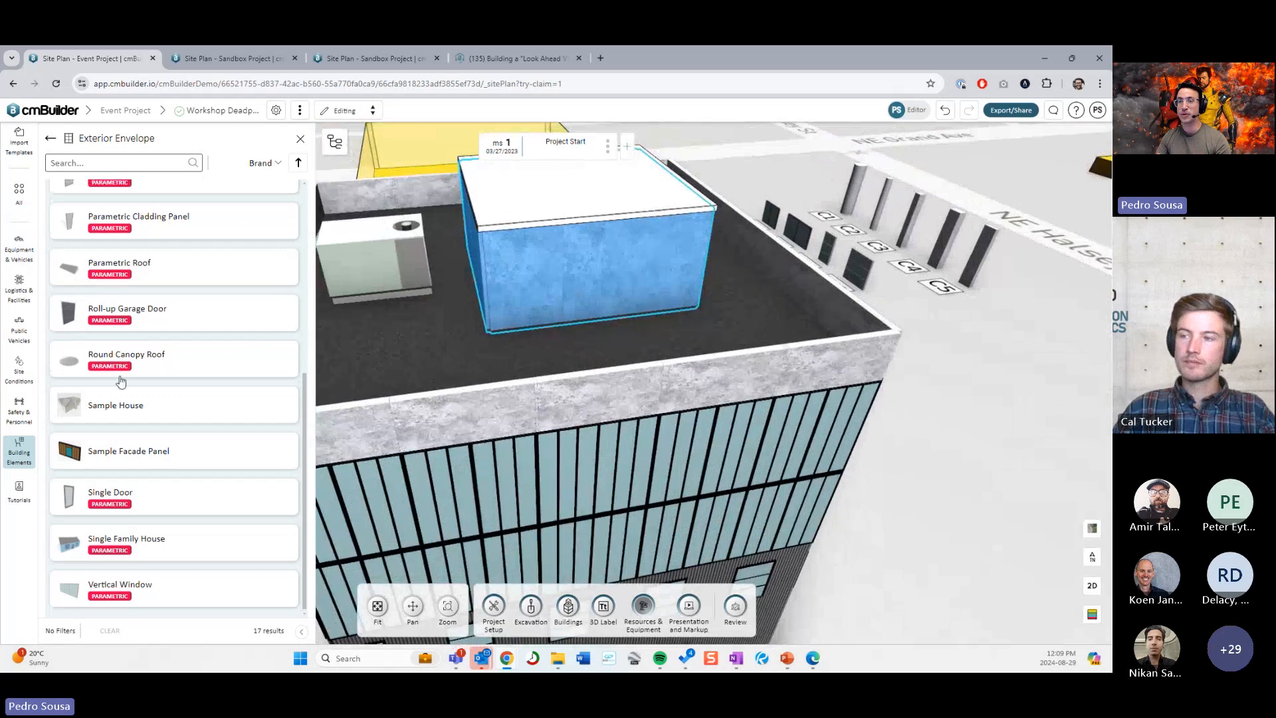
scroll(100, 292, "up", 3)
Step: Reopen the Structural Elements category and look over the grid, slab edge and core lines traced on the typical floor plan
left_click(51, 139)
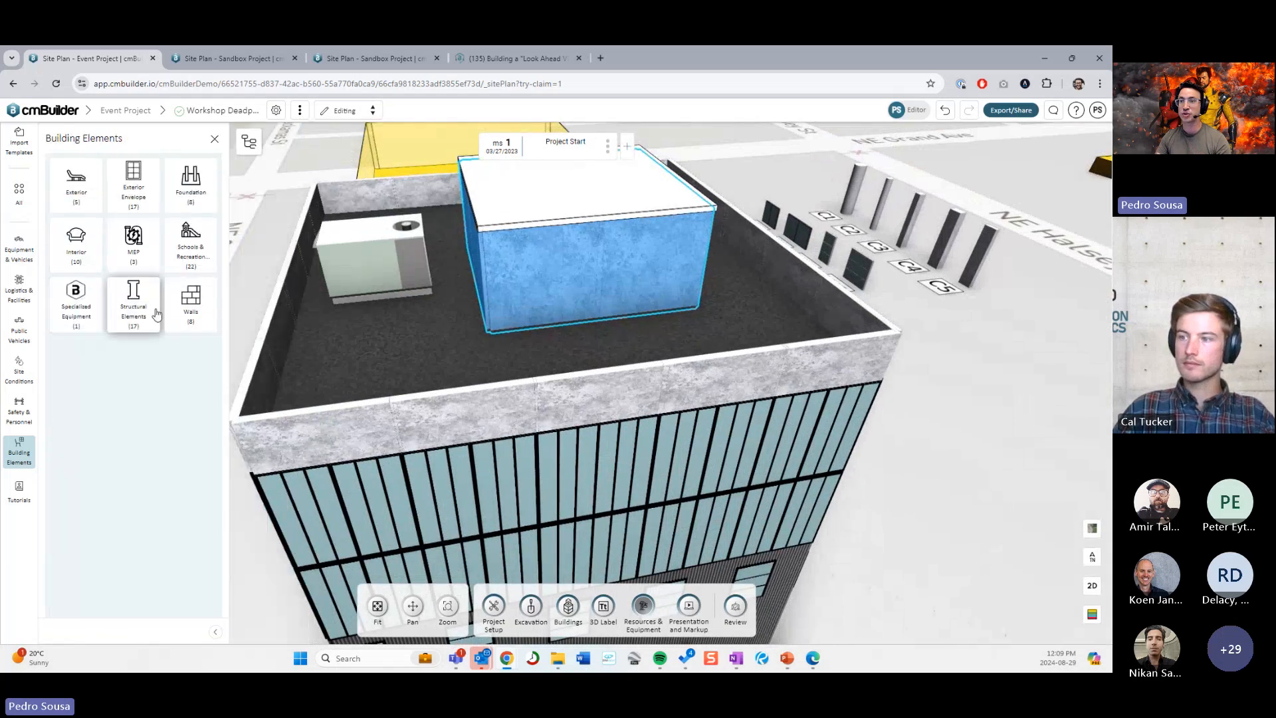
left_click(133, 303)
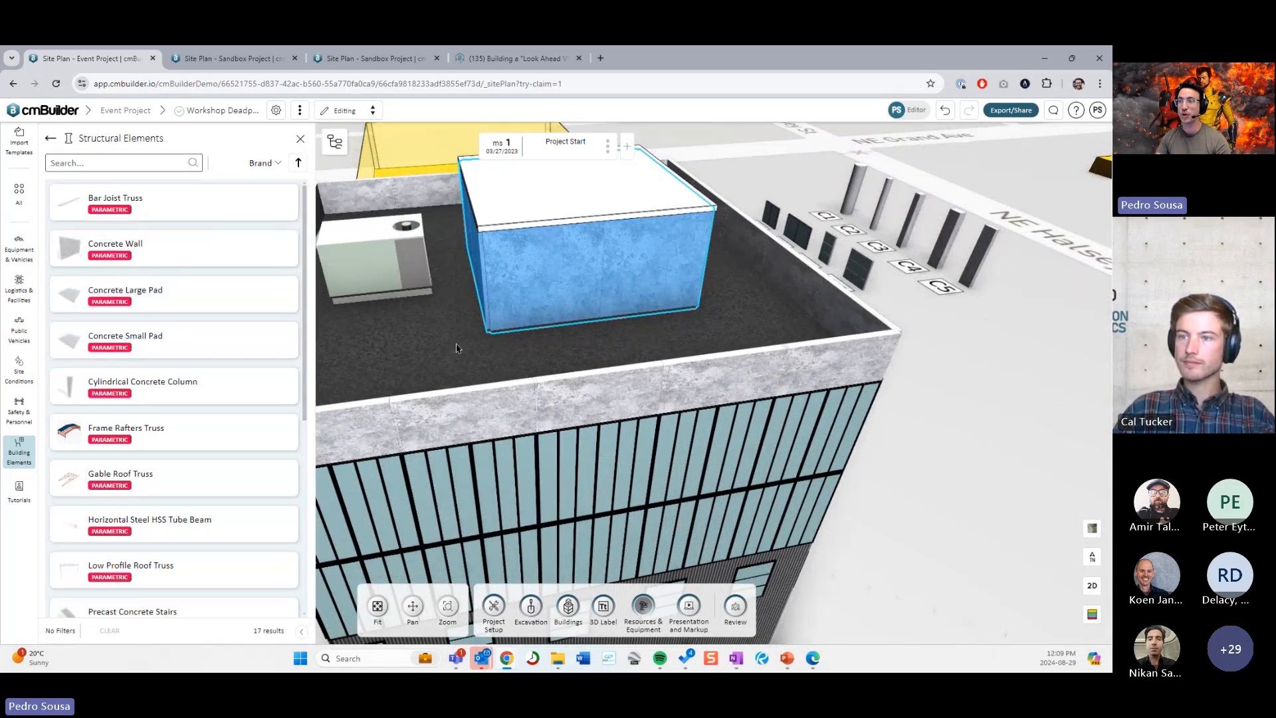
scroll(798, 454, "down", 5)
left_click_drag(798, 453, 592, 399)
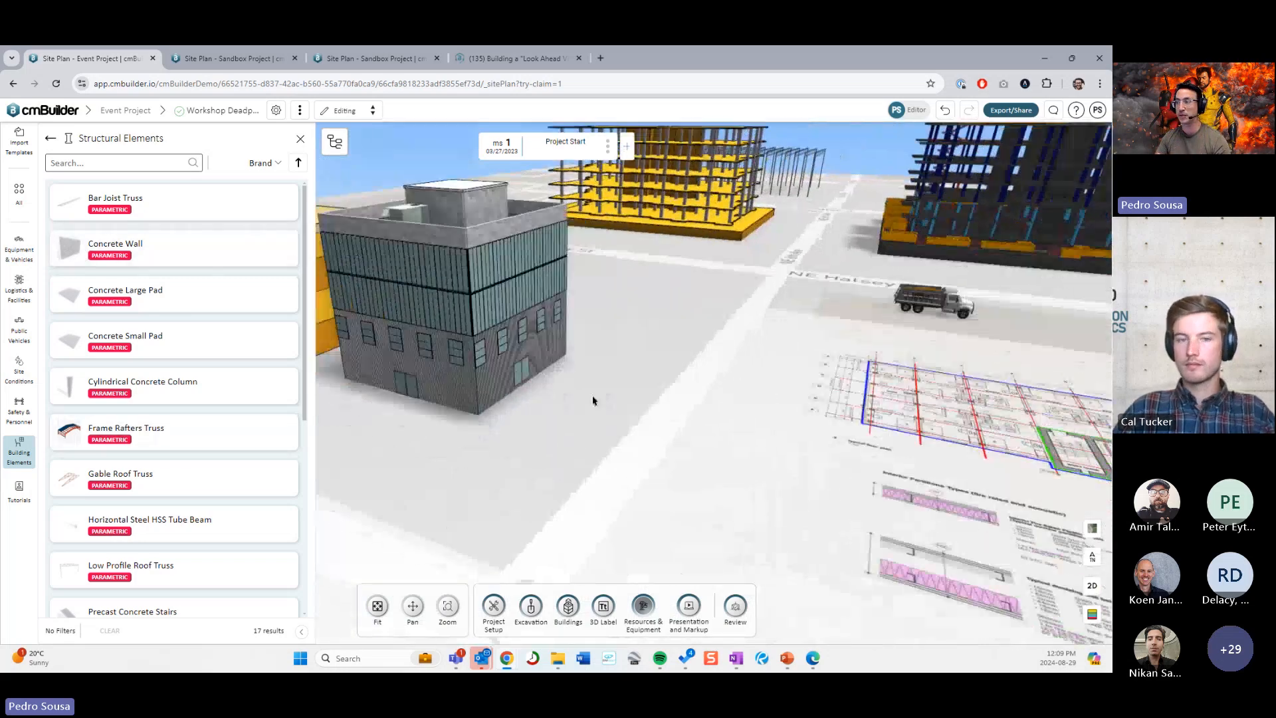
left_click_drag(714, 456, 638, 393)
scroll(641, 390, "down", 2)
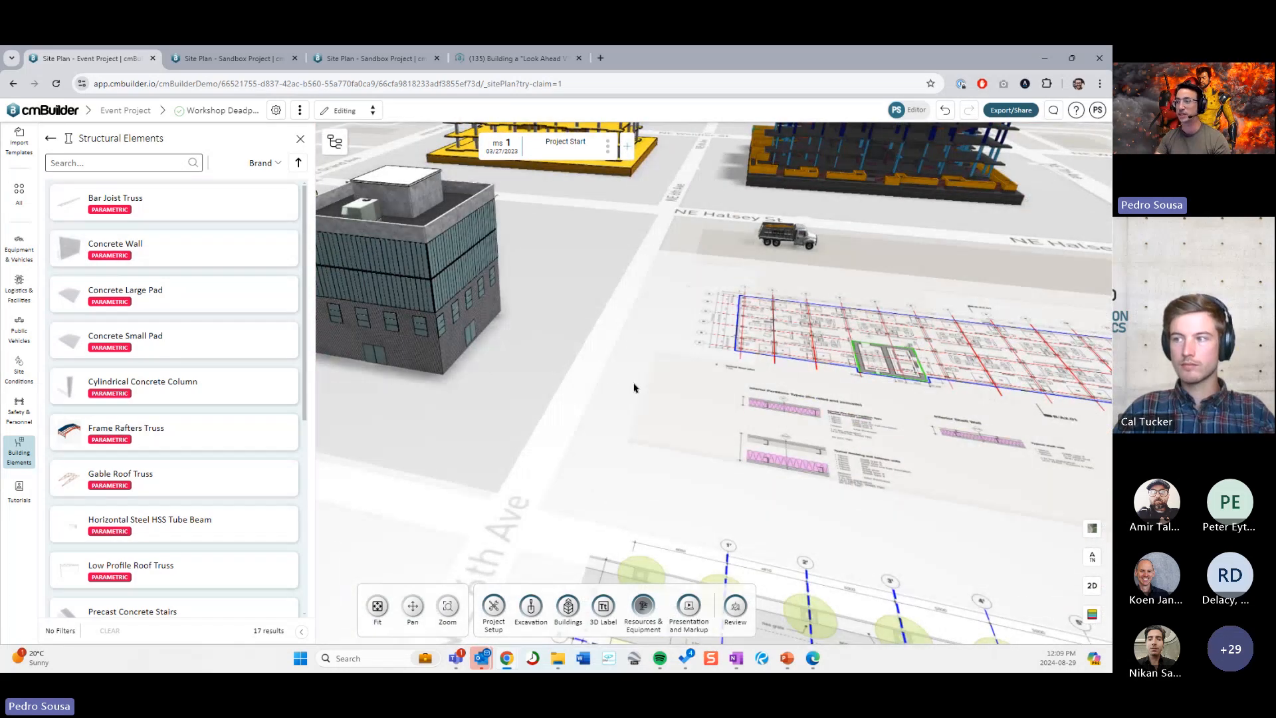
scroll(658, 389, "up", 5)
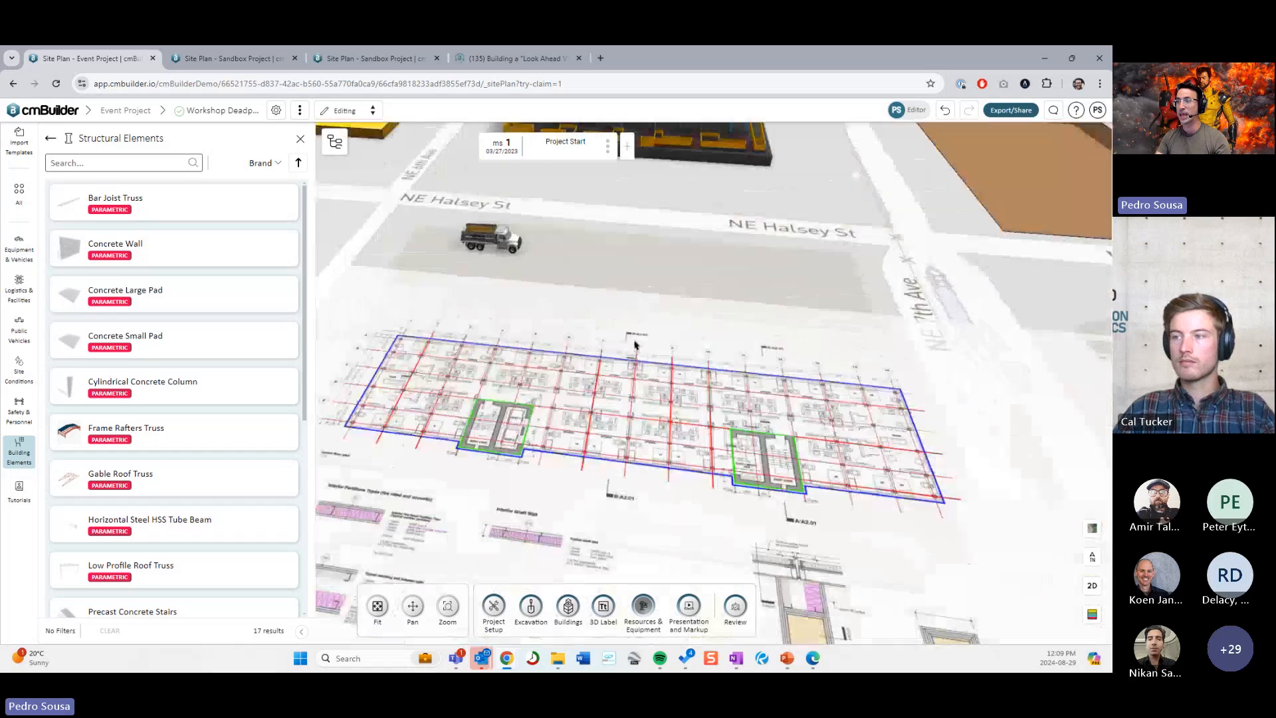
scroll(607, 392, "down", 4)
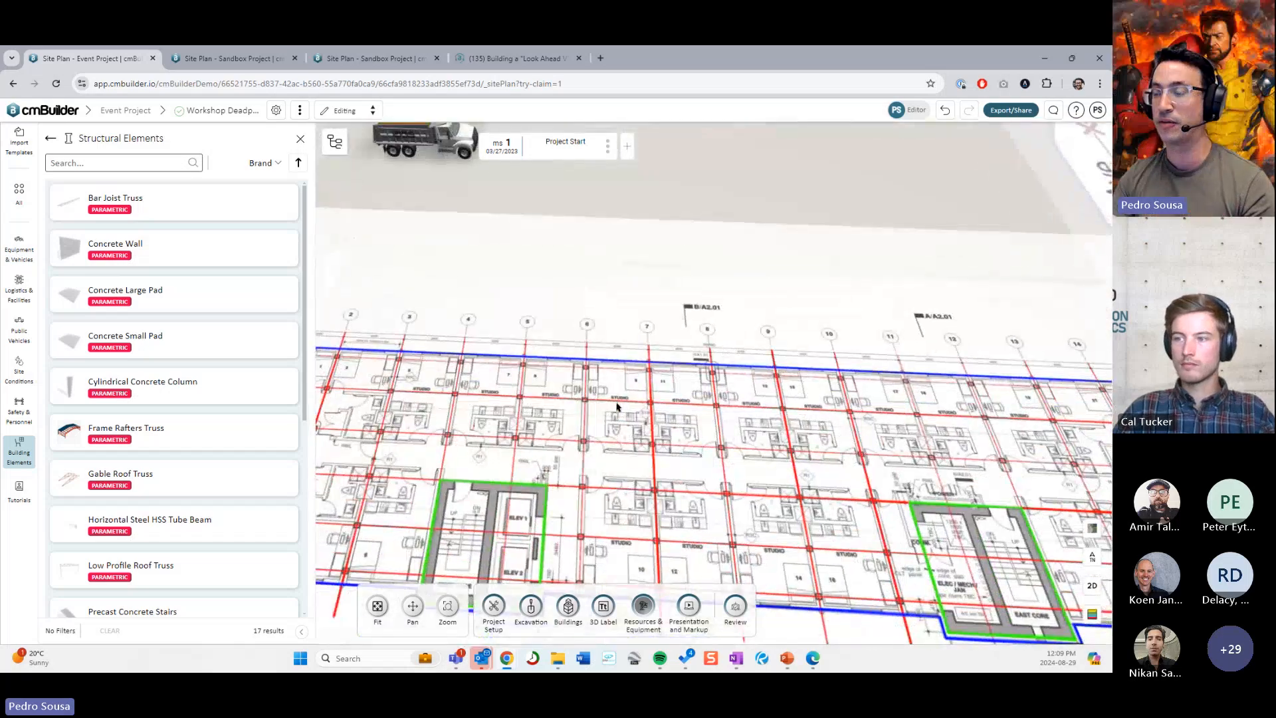
Step: Hide the drawing overlays so only the traced 3D lines remain on the site
scroll(618, 452, "down", 3)
left_click_drag(621, 486, 635, 319)
left_click_drag(356, 470, 456, 372)
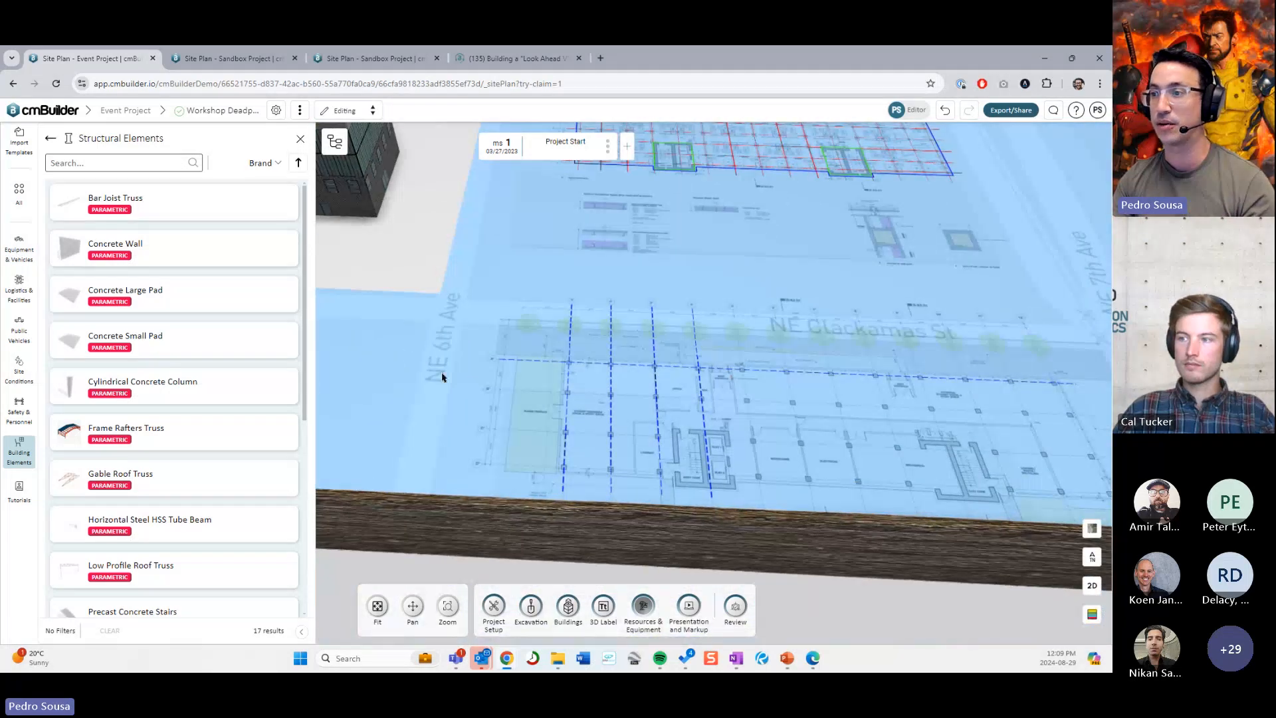
scroll(459, 309, "up", 5)
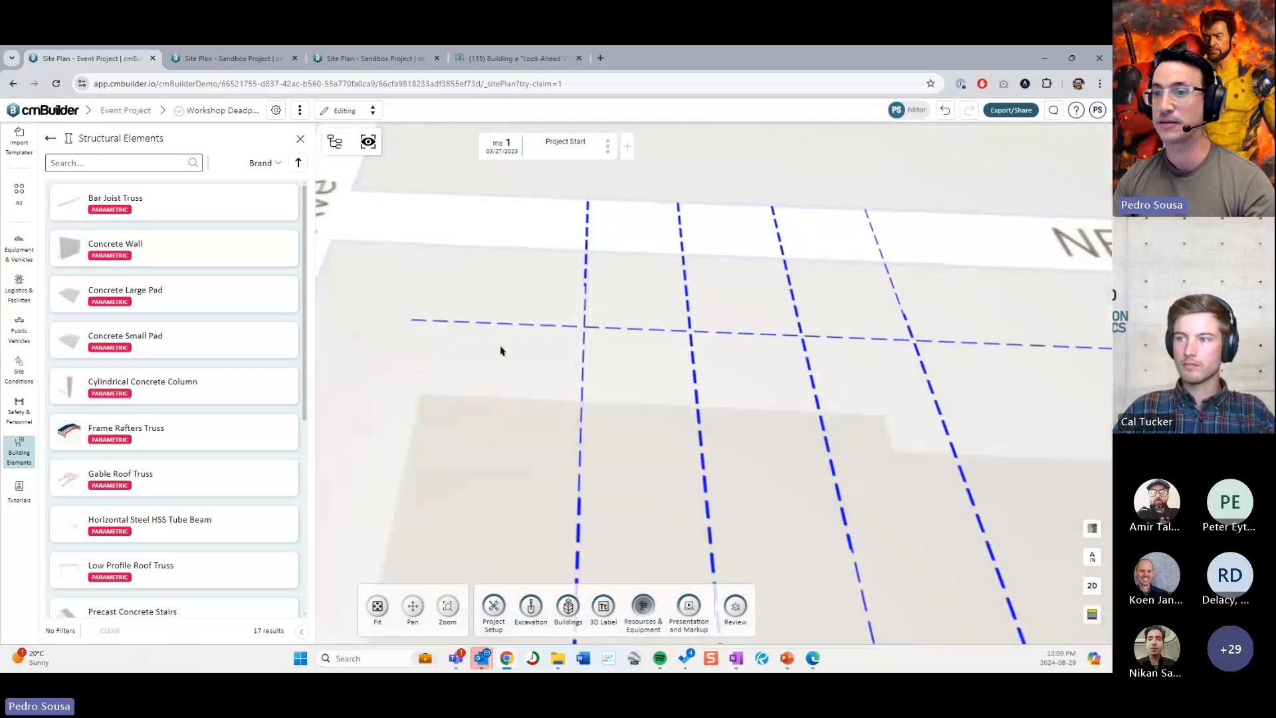
Step: Start placing Rectangular Concrete Columns along a polyline and sketch a path just beside gridline A'
scroll(176, 425, "down", 5)
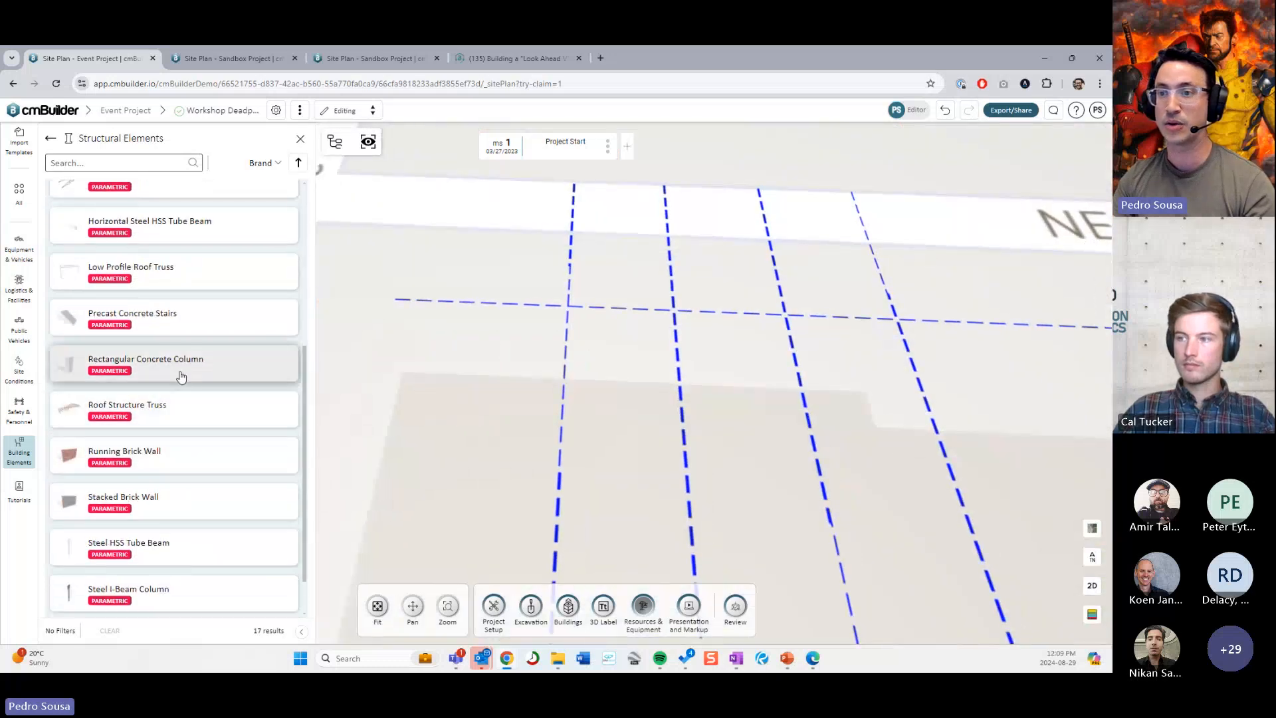
left_click(177, 374)
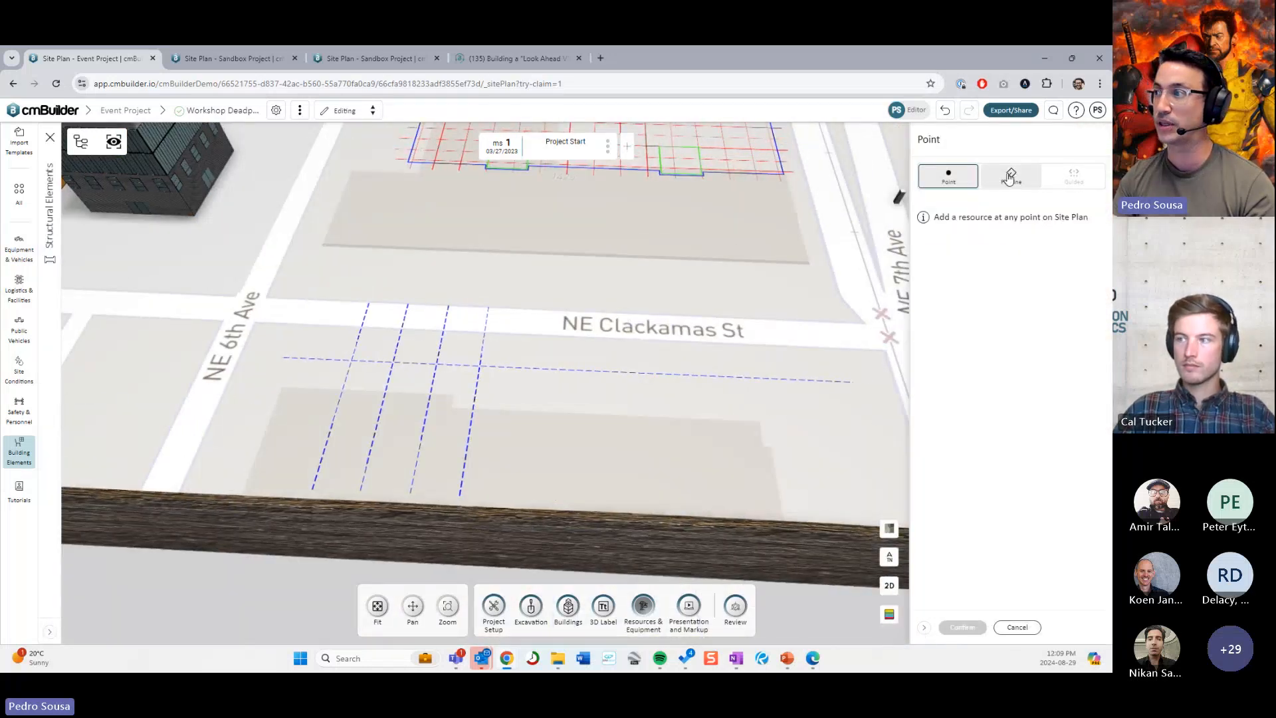
left_click(1009, 177)
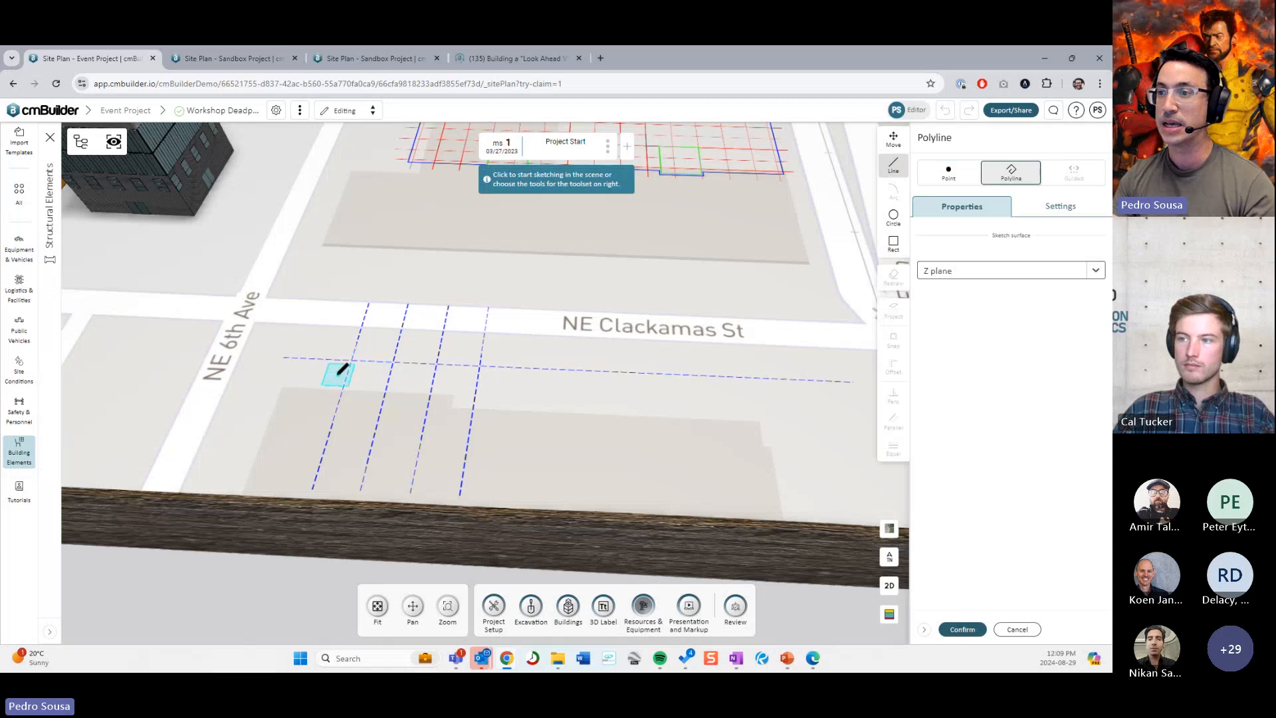
left_click(332, 377)
left_click(800, 396)
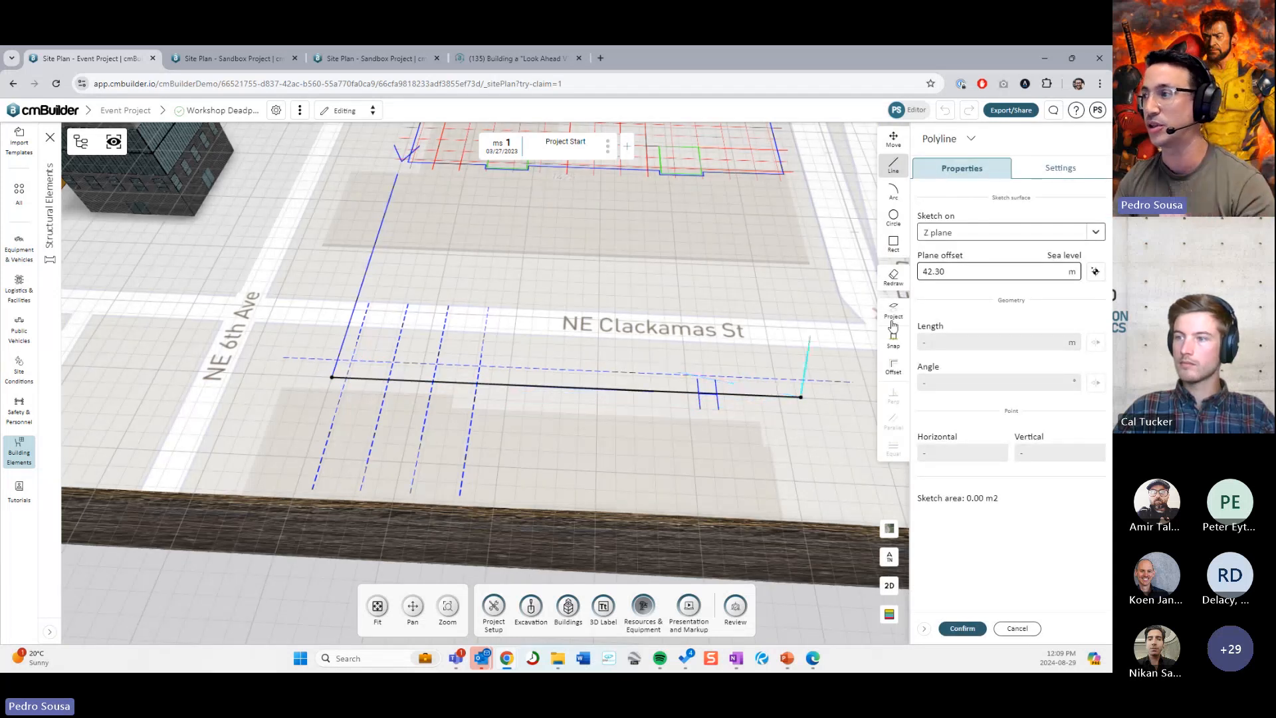
Step: Try to replace the column path by projecting the gridline A' 3D line onto the sketch plane, and cancel the placement
left_click(902, 285)
left_click(898, 312)
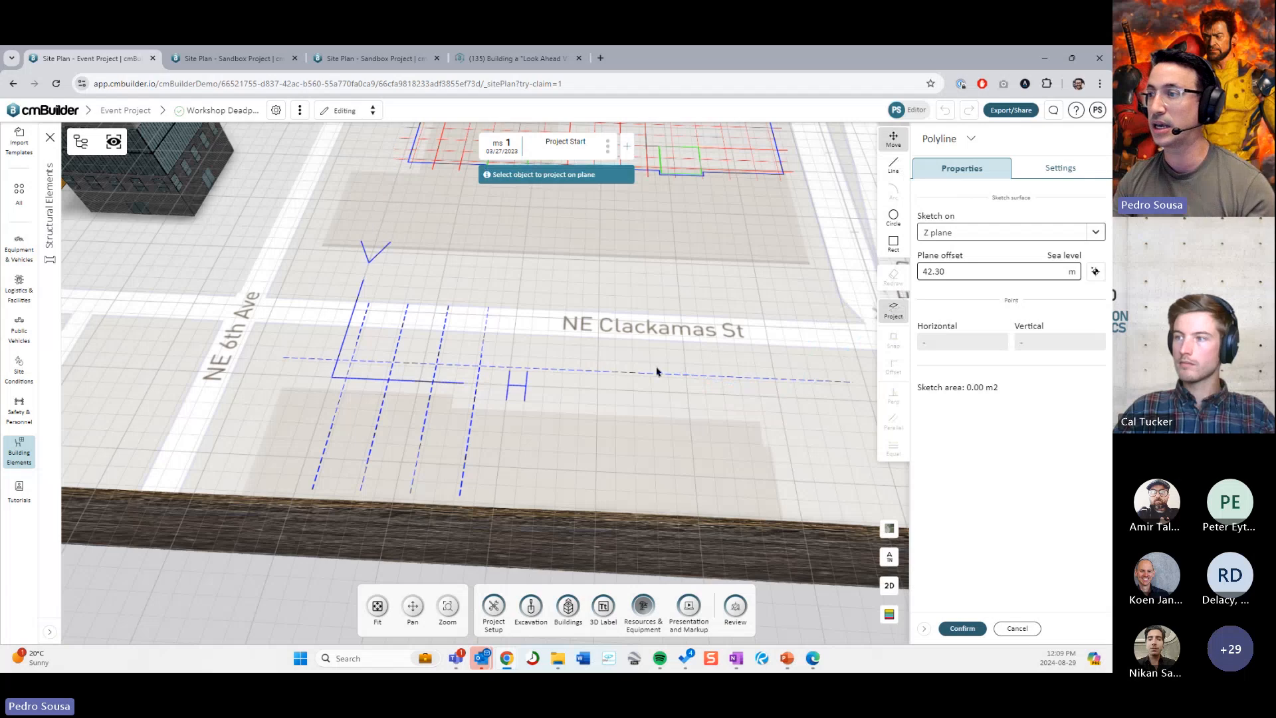
left_click(652, 373)
scroll(654, 376, "up", 5)
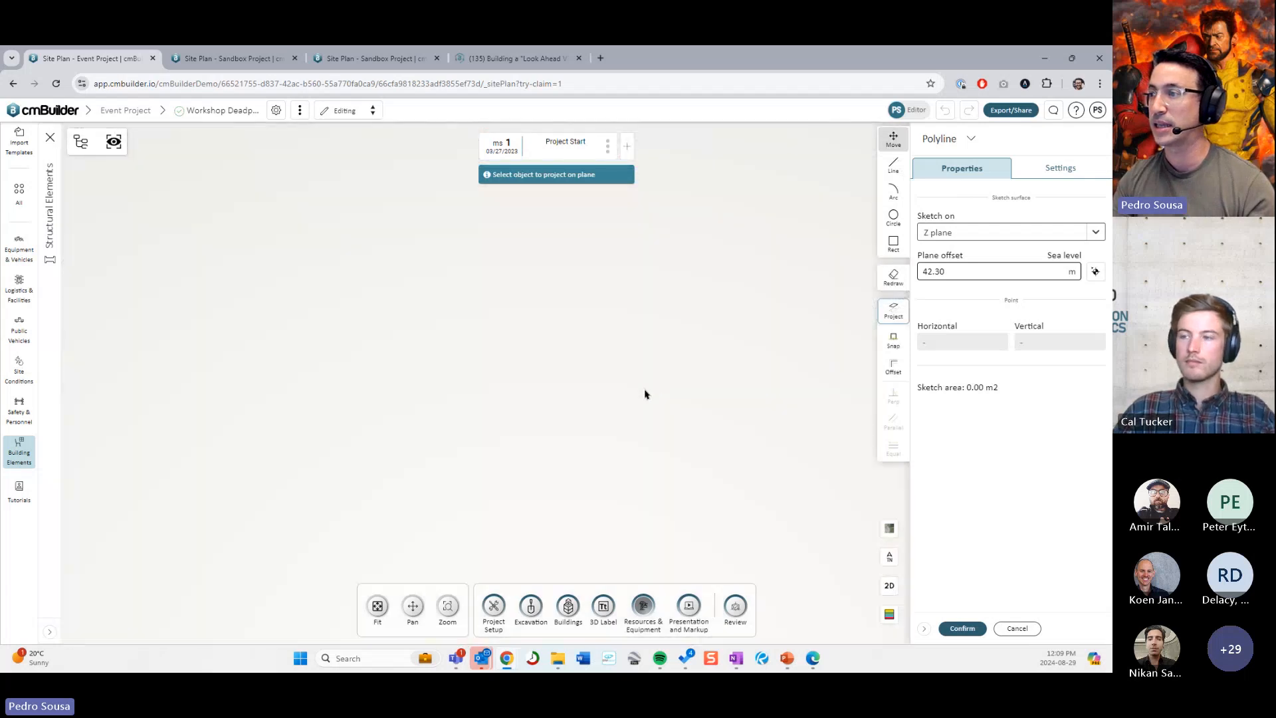
scroll(647, 412, "down", 5)
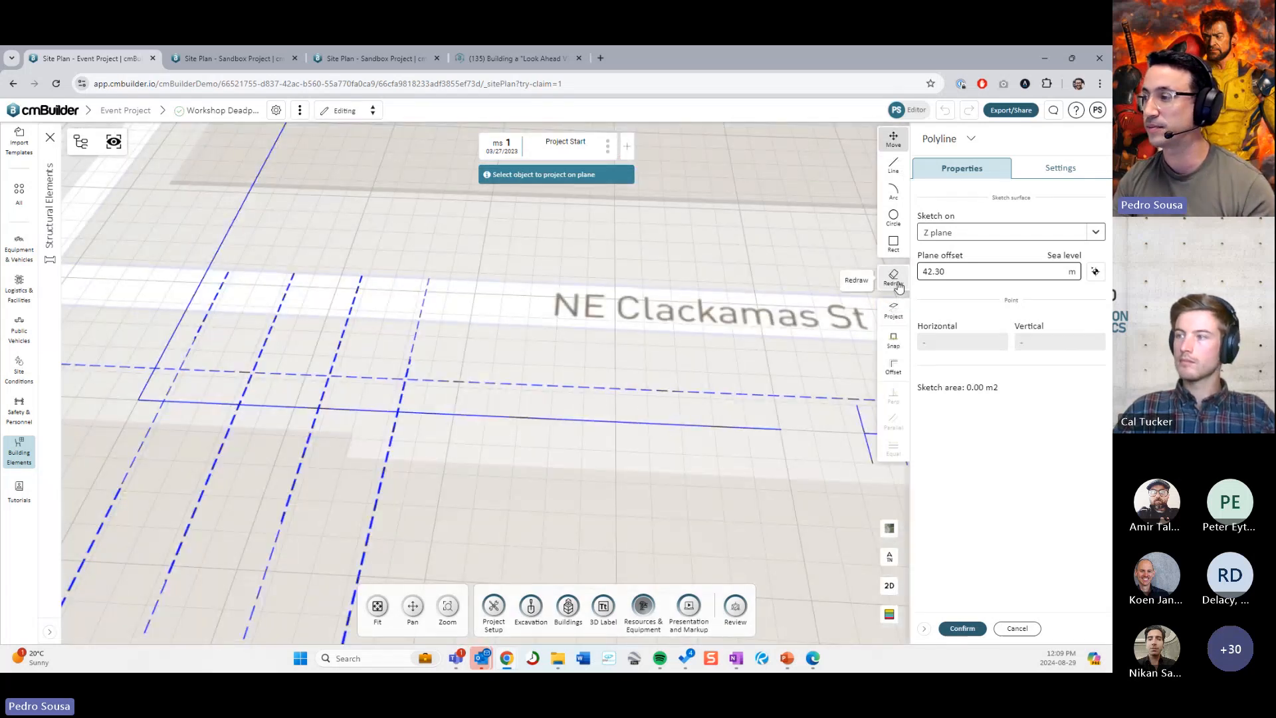
scroll(702, 425, "up", 3)
scroll(703, 425, "up", 2)
left_click(893, 311)
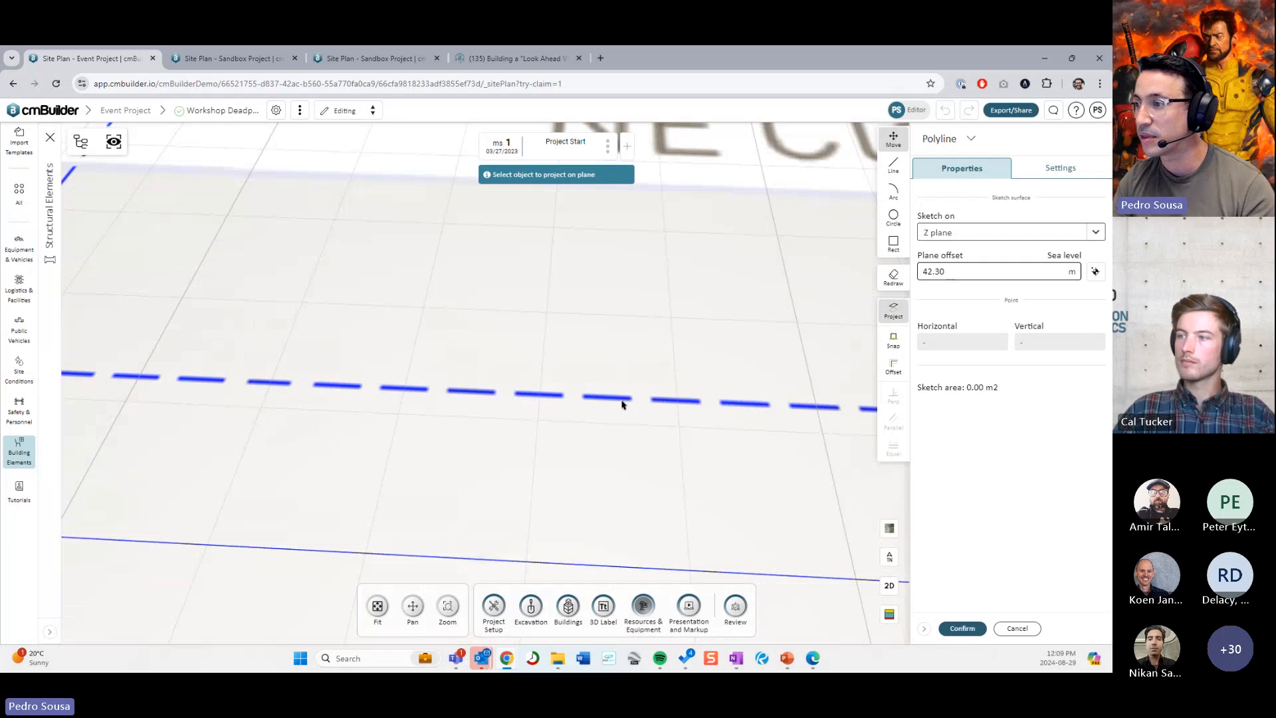
left_click(634, 403)
scroll(628, 406, "down", 10)
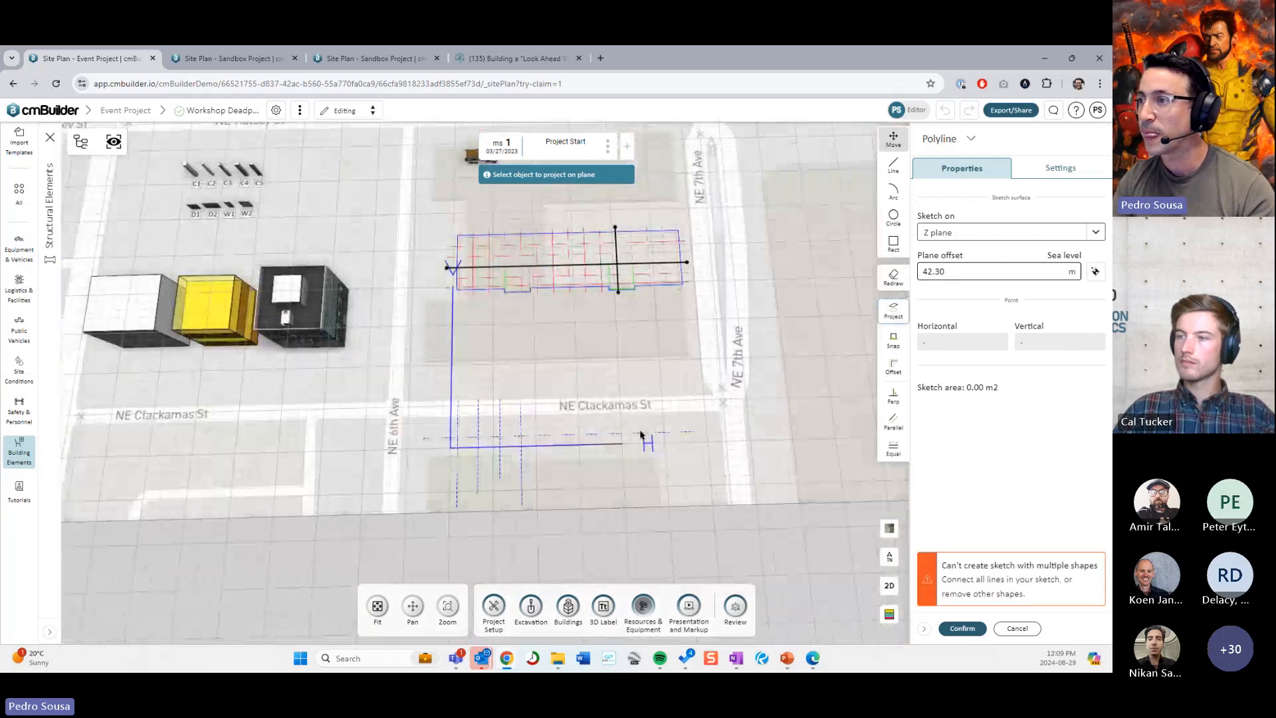
scroll(642, 344, "up", 5)
left_click(1017, 628)
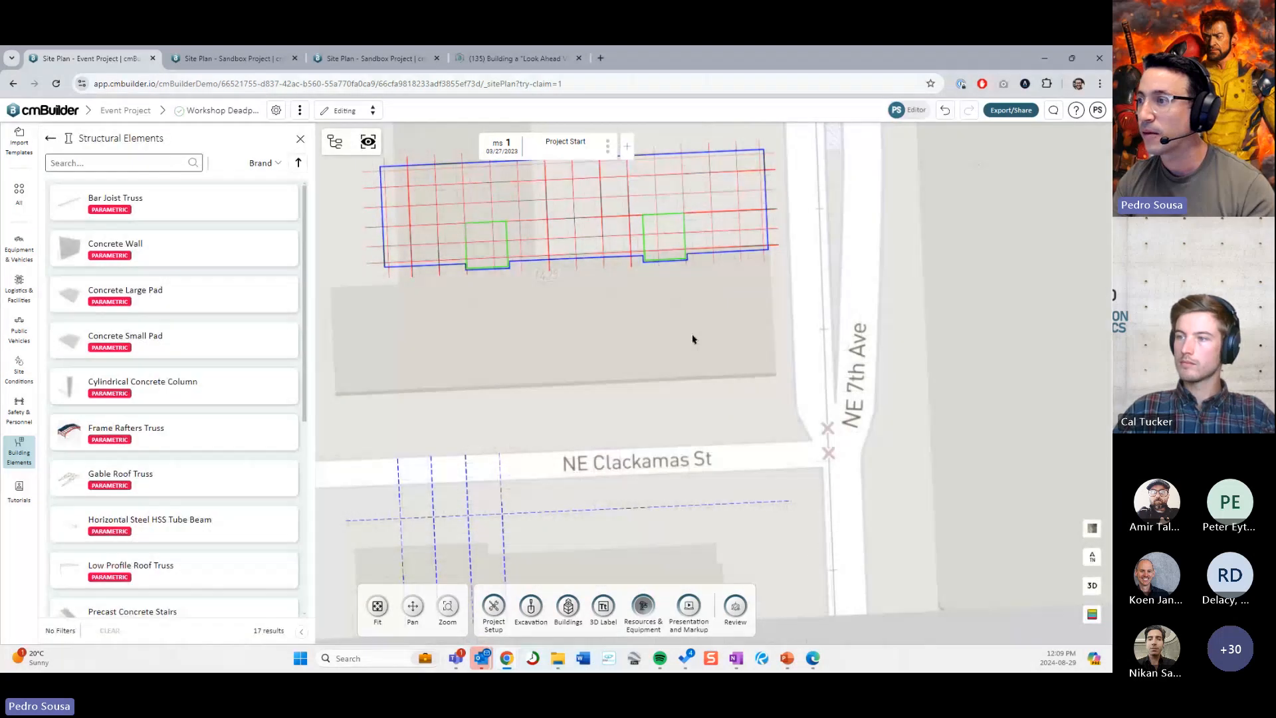
Step: Select 3D Line 29, the gridline A' line south of NE Clackamas St, from the 3D Line group of the resource list
scroll(674, 426, "up", 3)
scroll(674, 426, "up", 5)
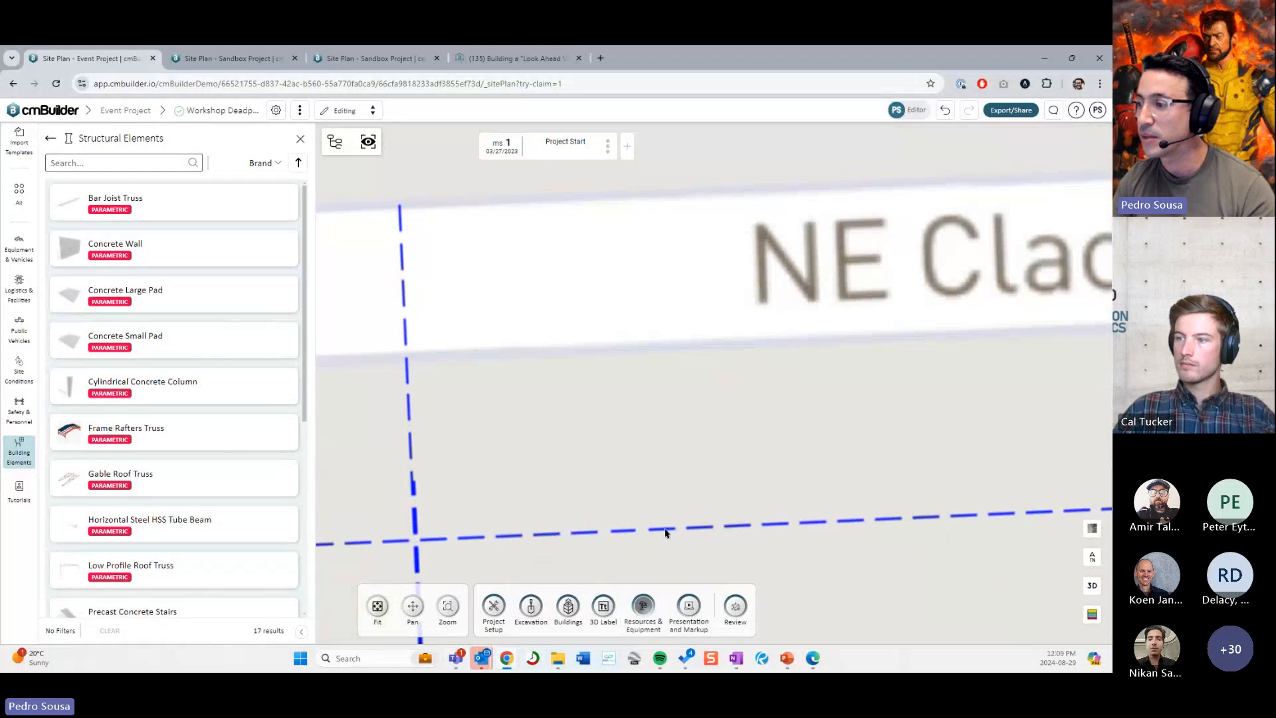
left_click(666, 535)
scroll(554, 381, "down", 2)
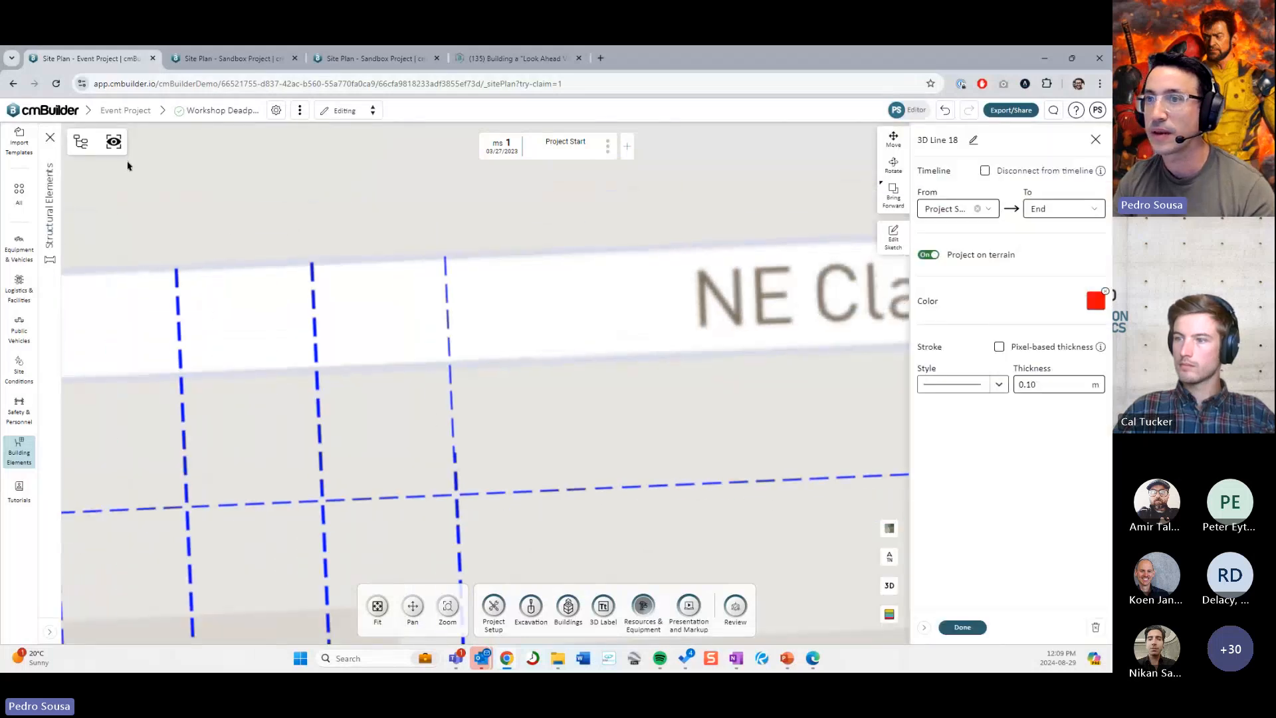
scroll(115, 340, "down", 2)
left_click(80, 142)
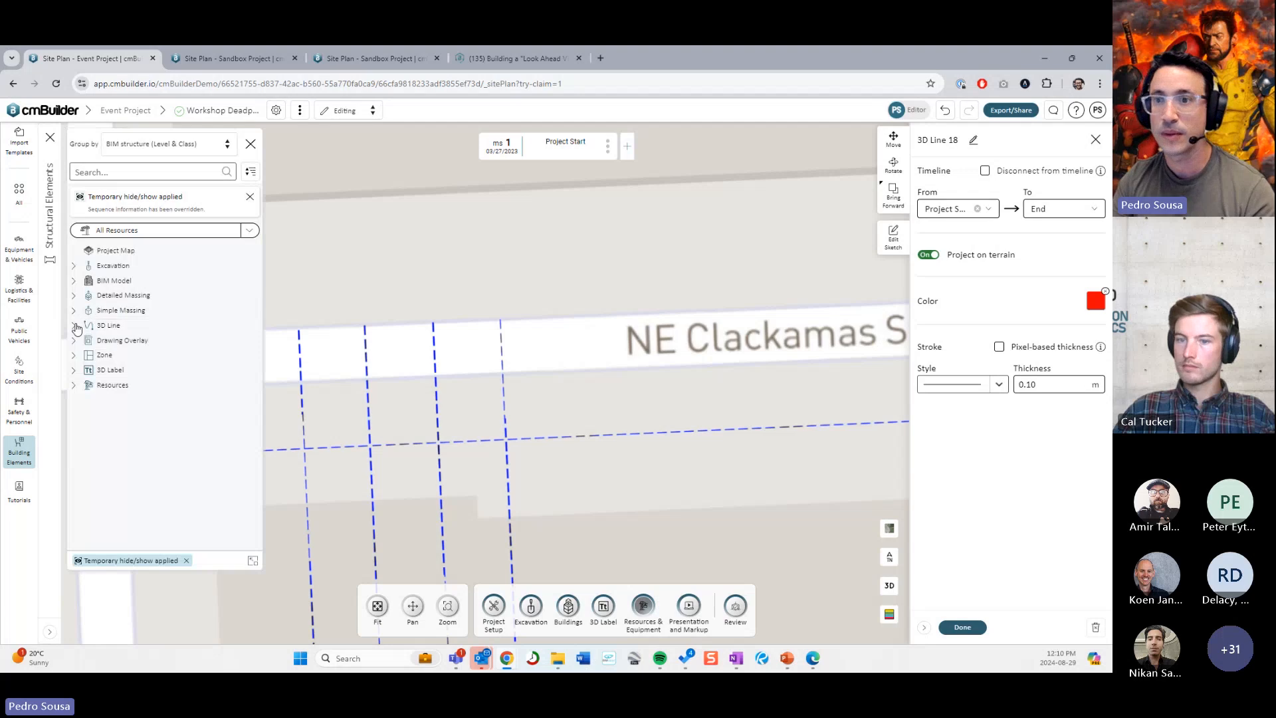
left_click(100, 326)
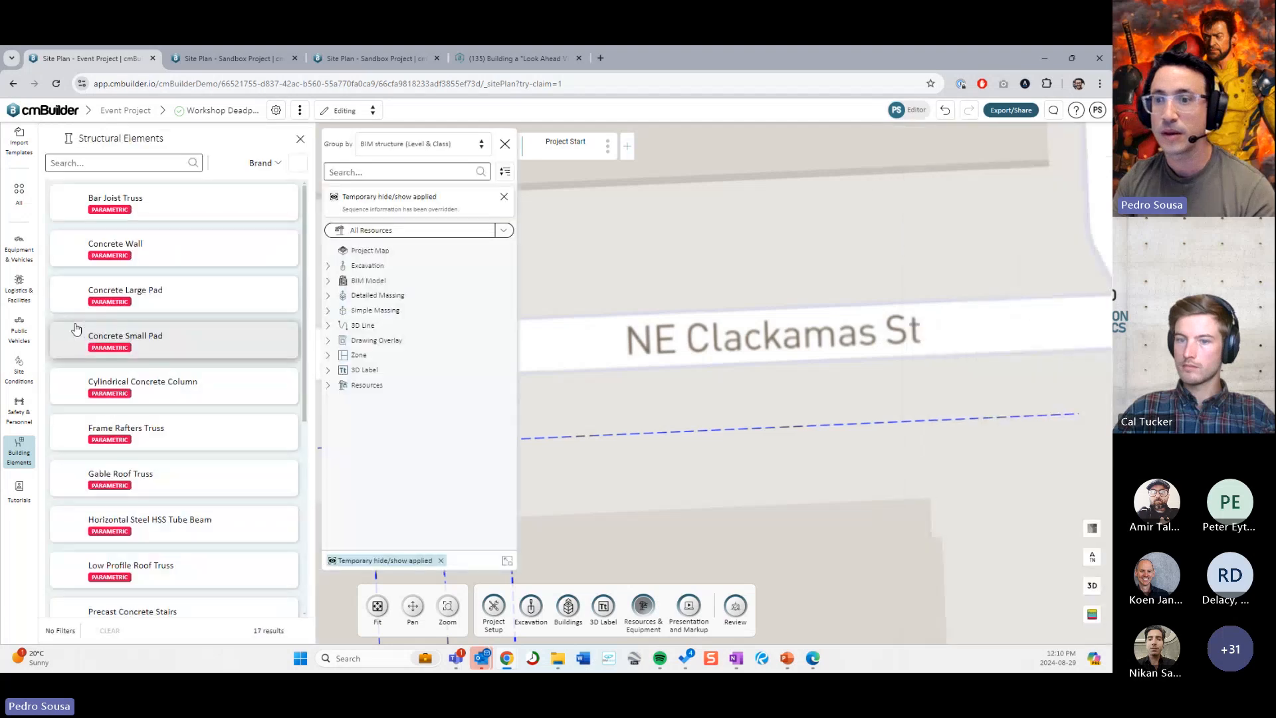
left_click(328, 327)
scroll(370, 442, "down", 4)
left_click(396, 480)
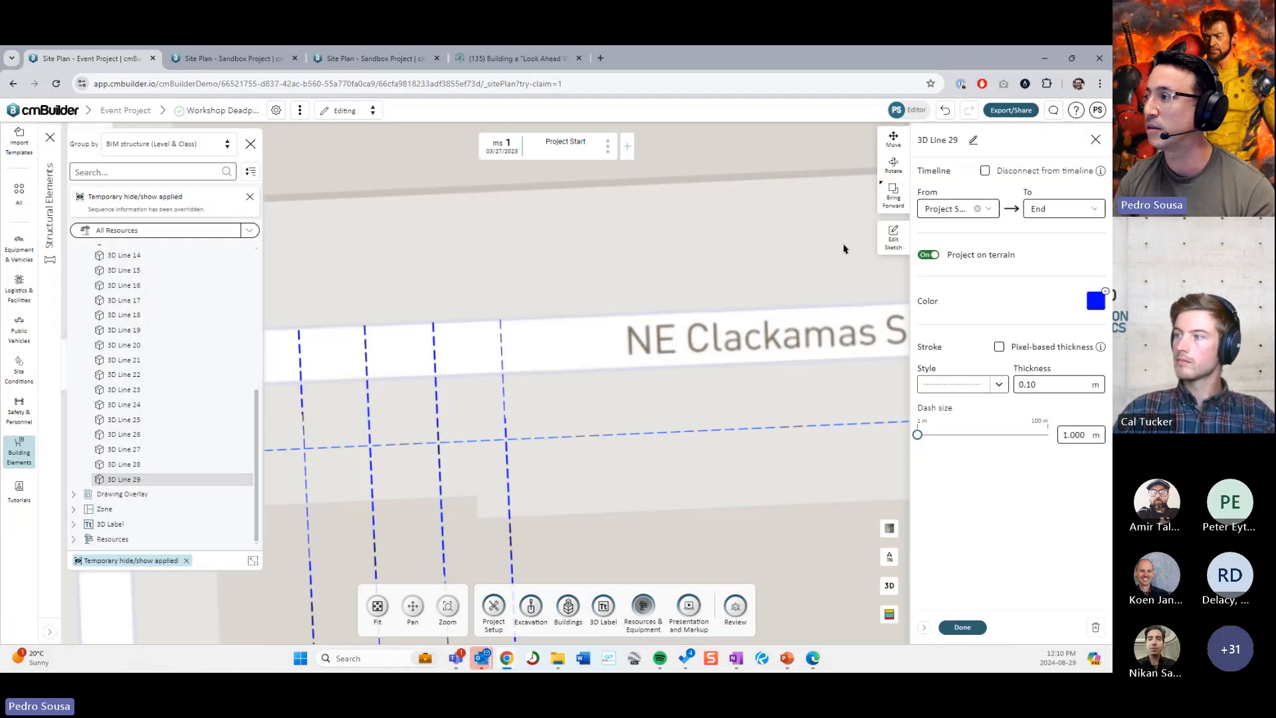
Step: Try a thickness of 1 m and a dash size of 16 m on the gridline A' 3D line
double_click(1026, 383)
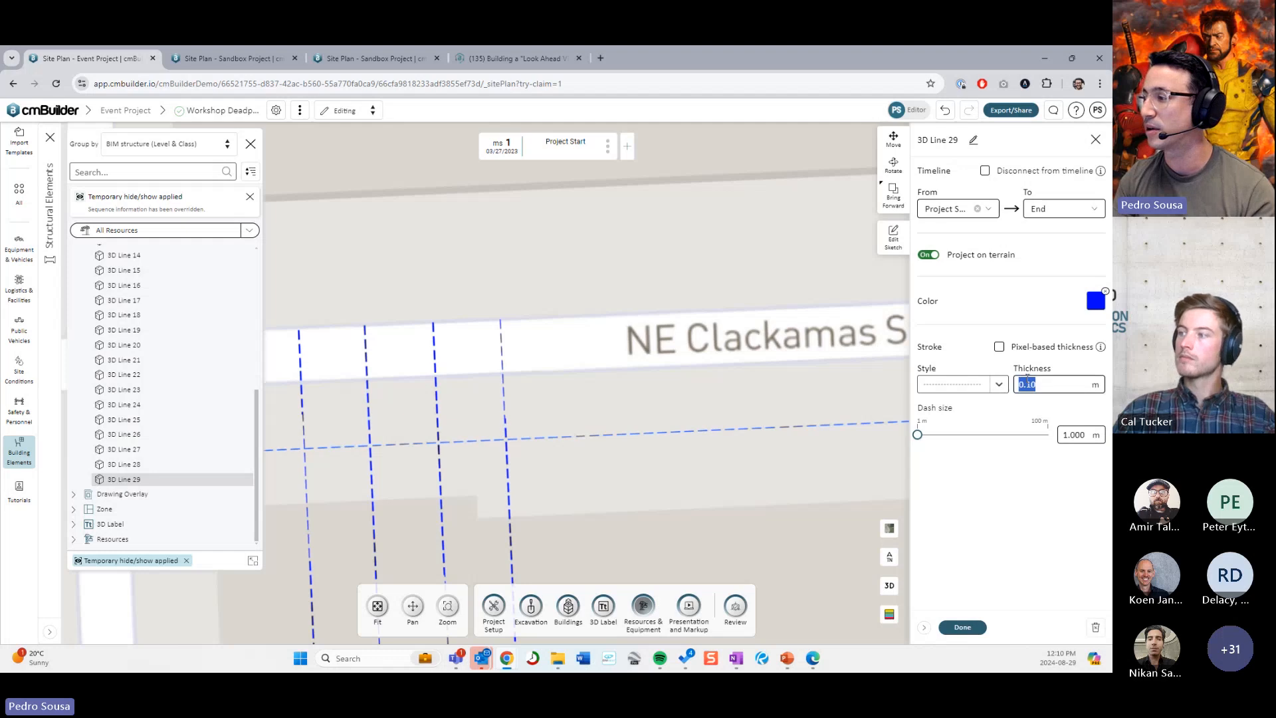
type("1")
left_click_drag(949, 443, 964, 433)
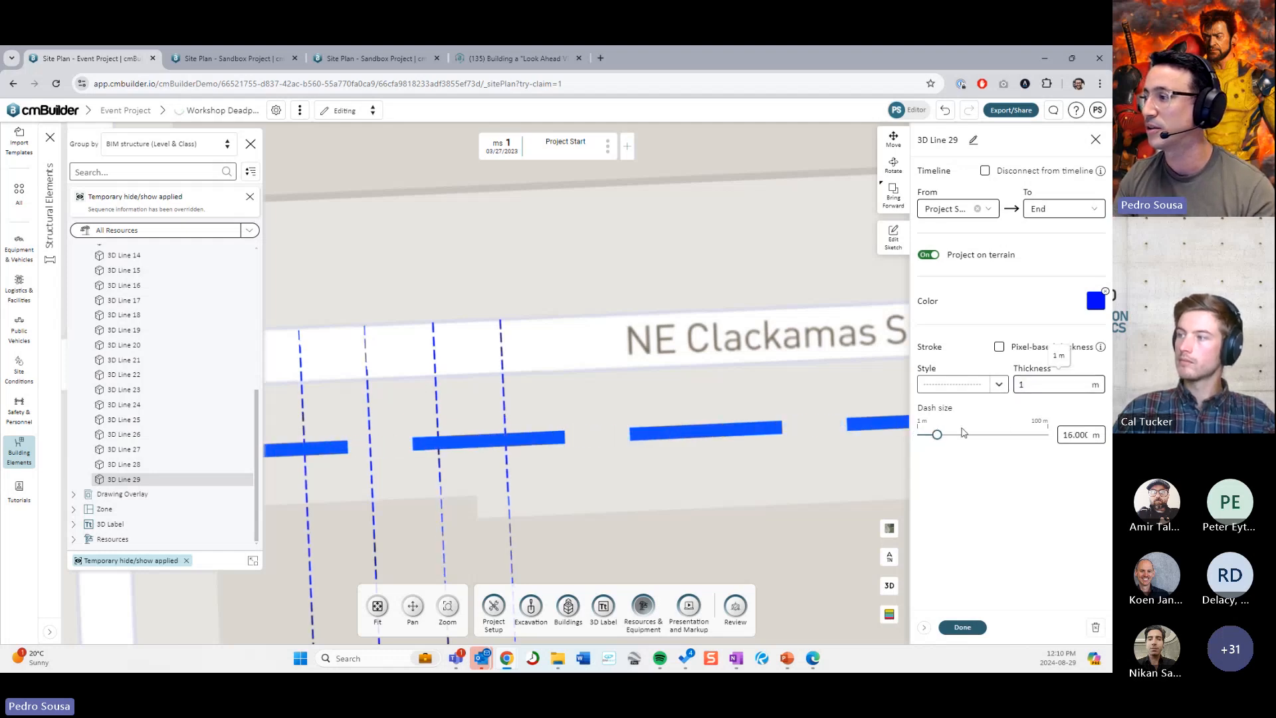
Step: Switch the gridline A' 3D line to a solid stroke and set its thickness to 0.5 m
left_click(969, 387)
left_click(965, 404)
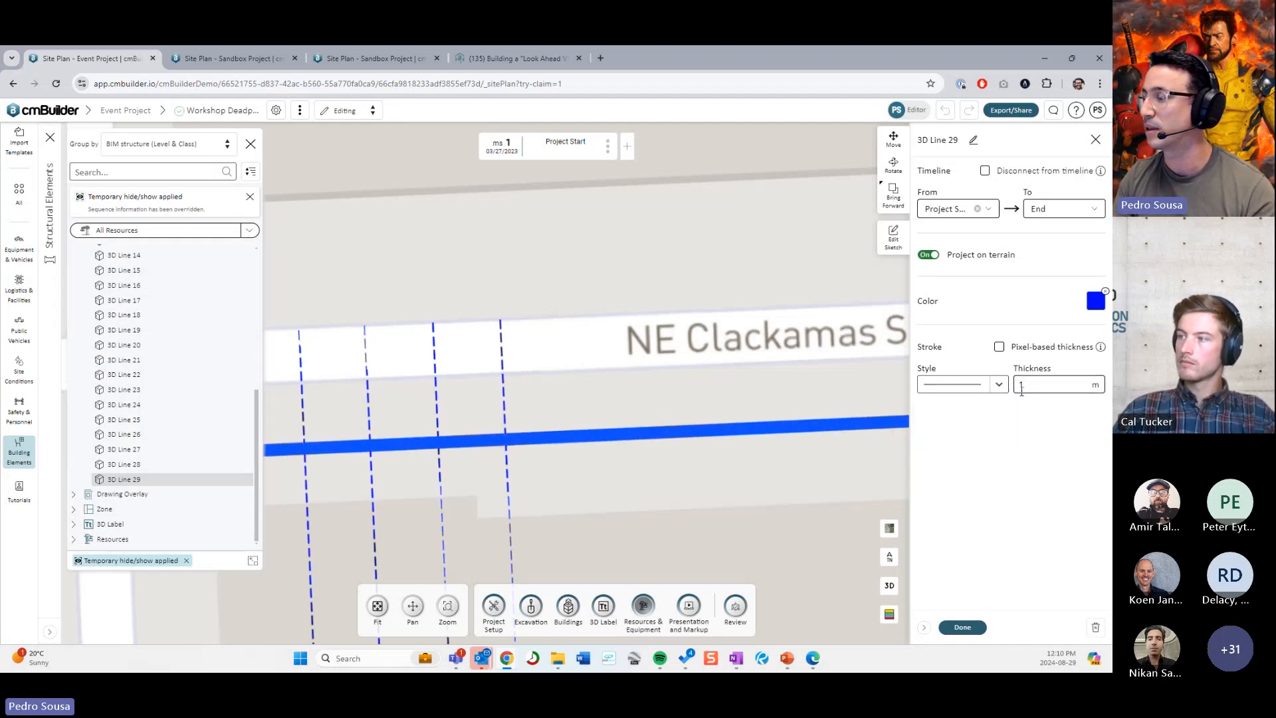
left_click(1028, 383)
type(".5")
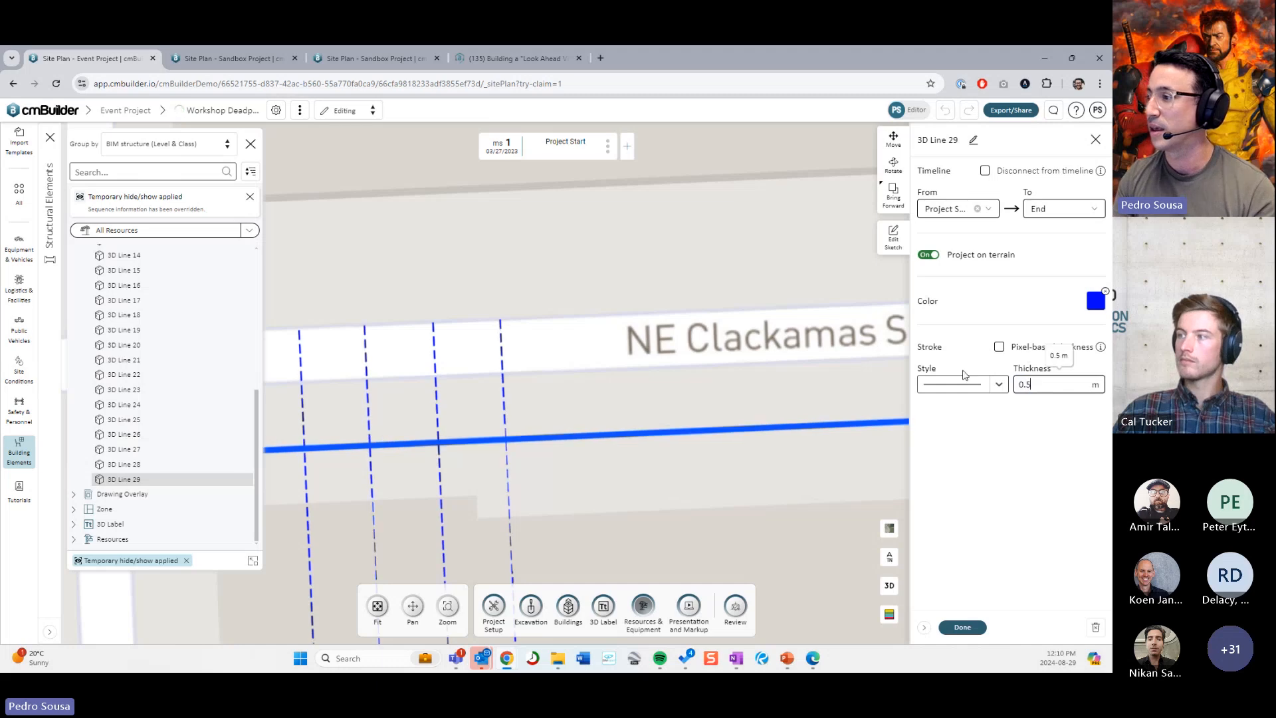
left_click(963, 628)
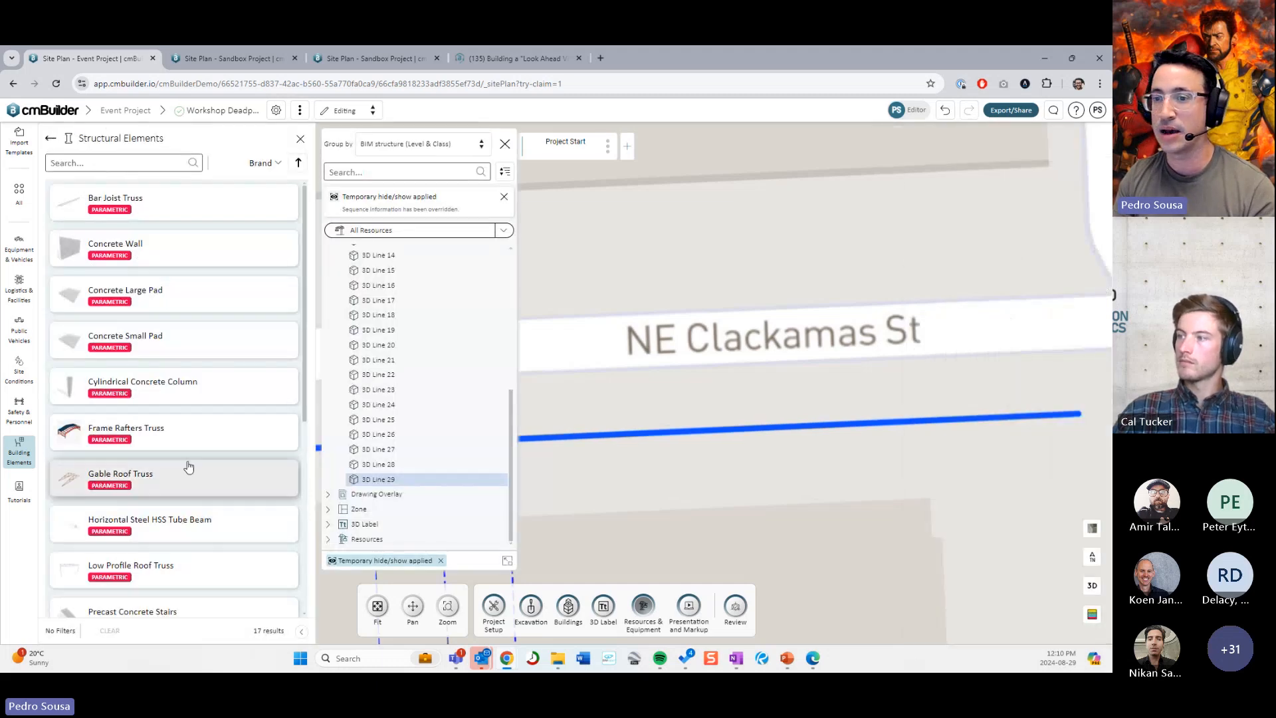
Step: Place Rectangular Concrete Columns along a polyline on the Z plane by projecting the gridline A' 3D line as the path
scroll(182, 459, "down", 5)
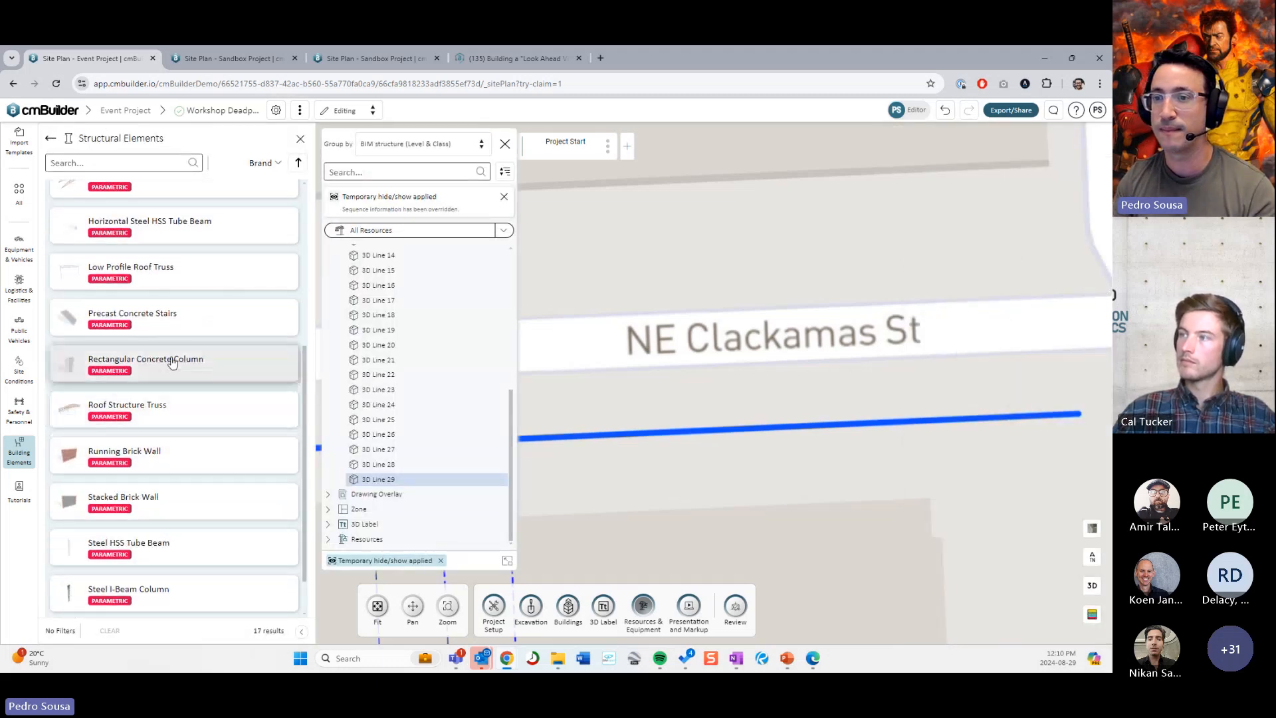
left_click(173, 361)
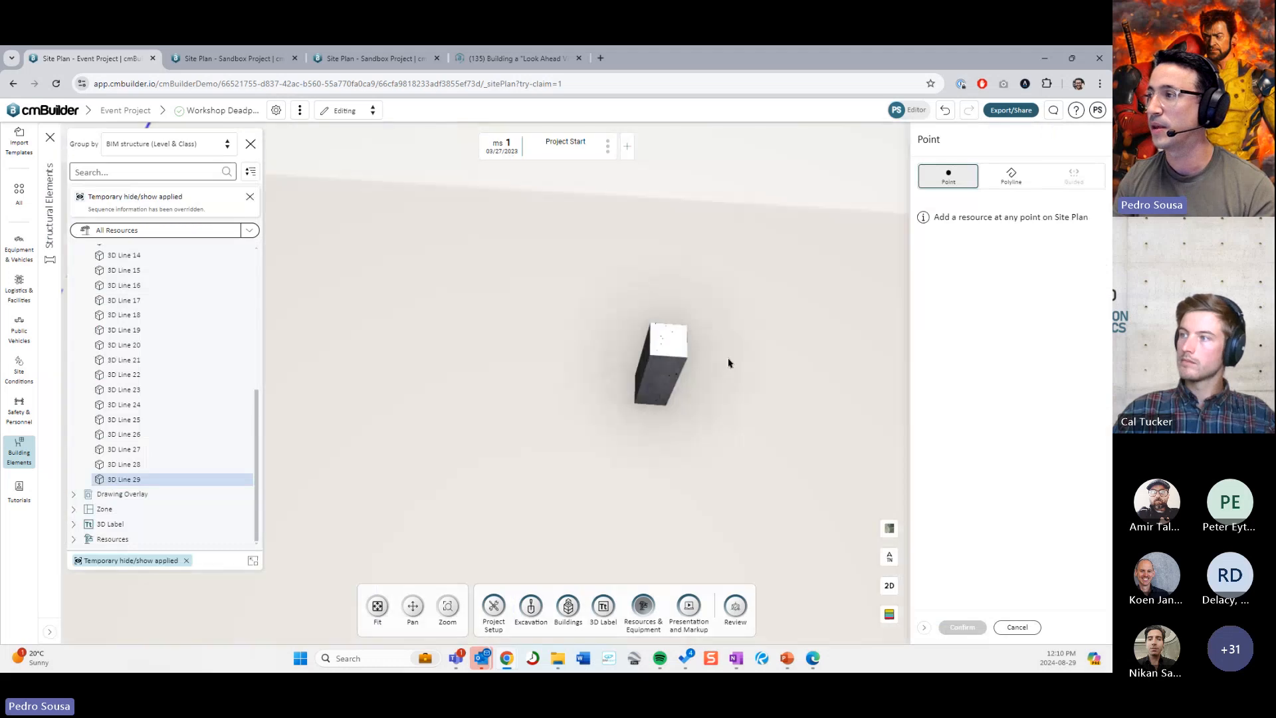
left_click(1031, 170)
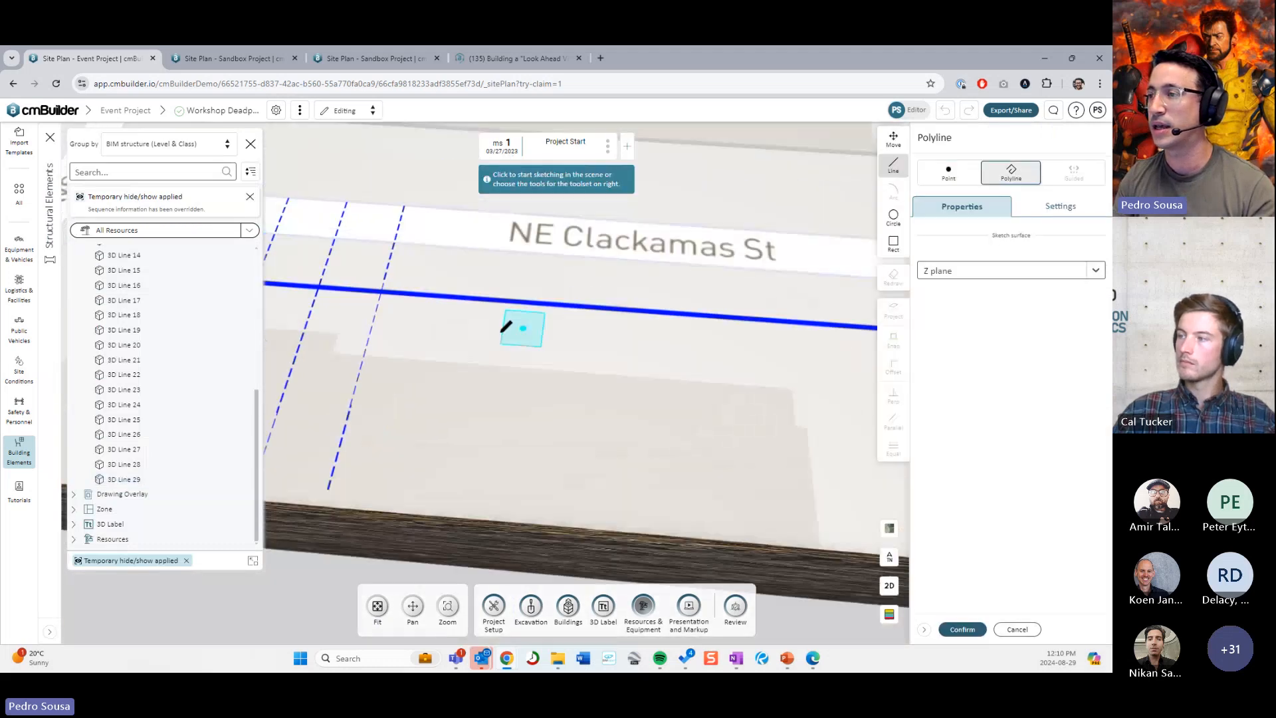
left_click(489, 336)
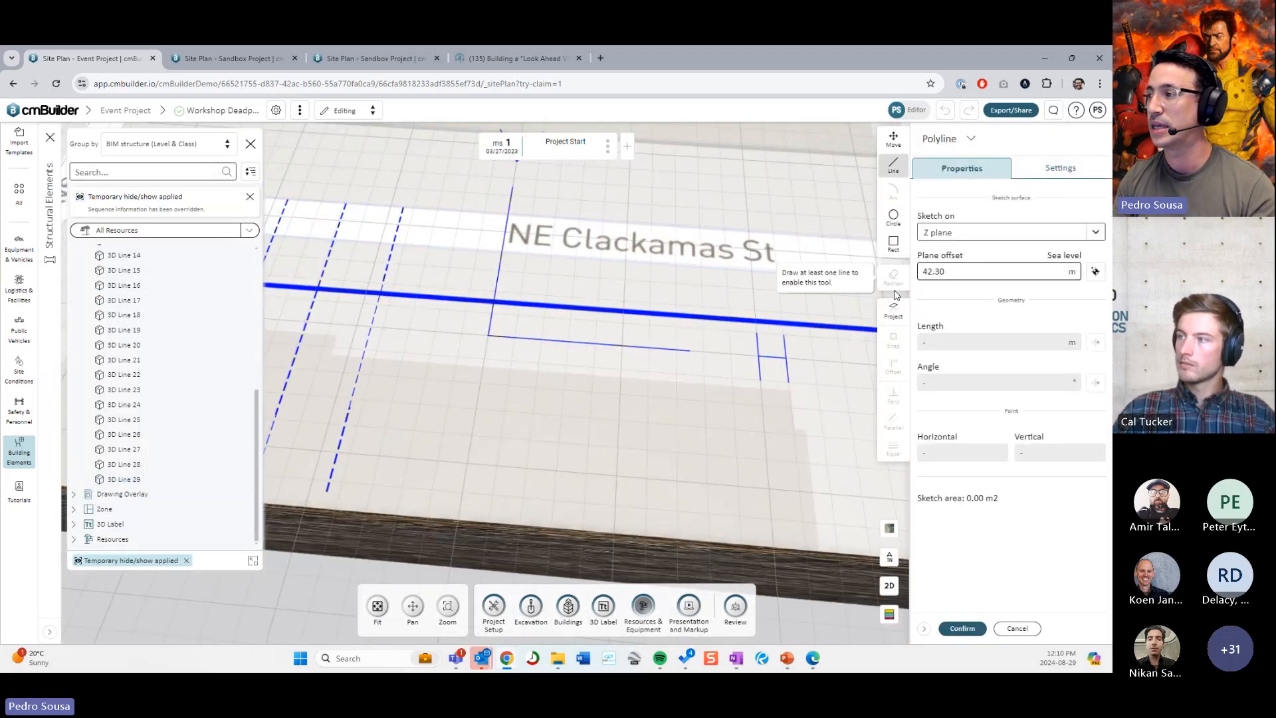
left_click(896, 314)
left_click(646, 317)
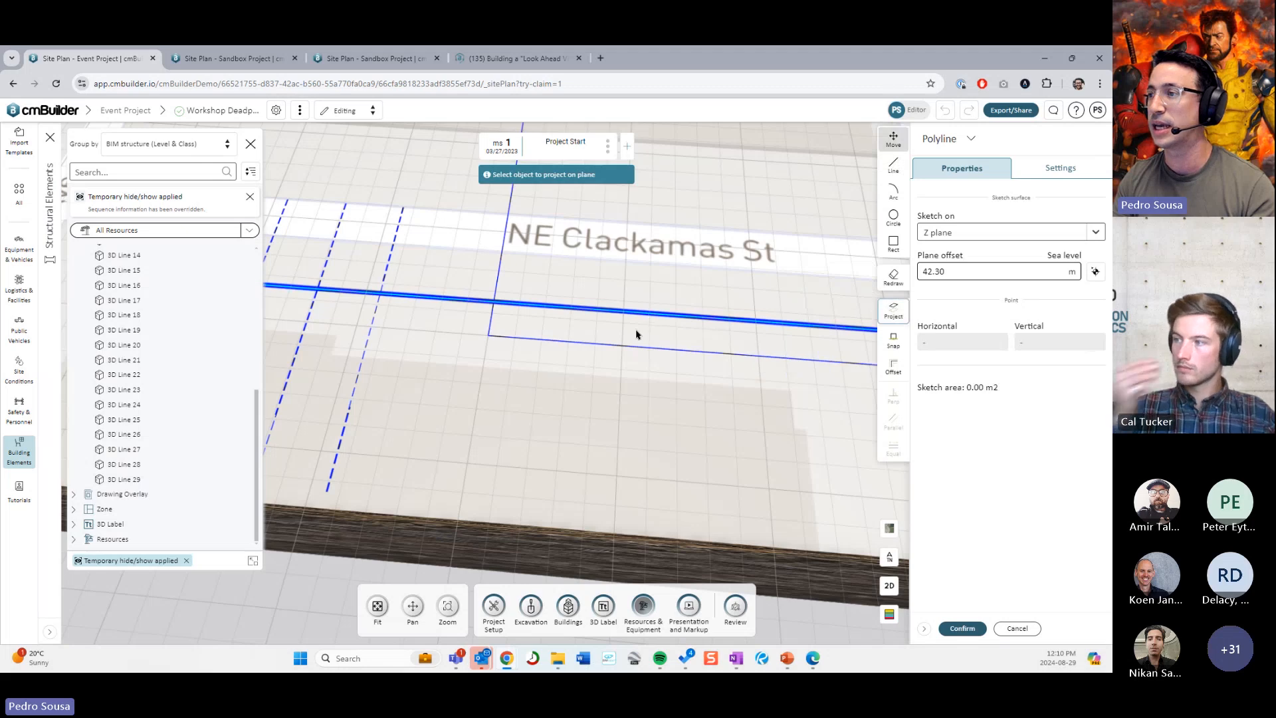
scroll(558, 383, "down", 3)
left_click_drag(511, 423, 558, 373)
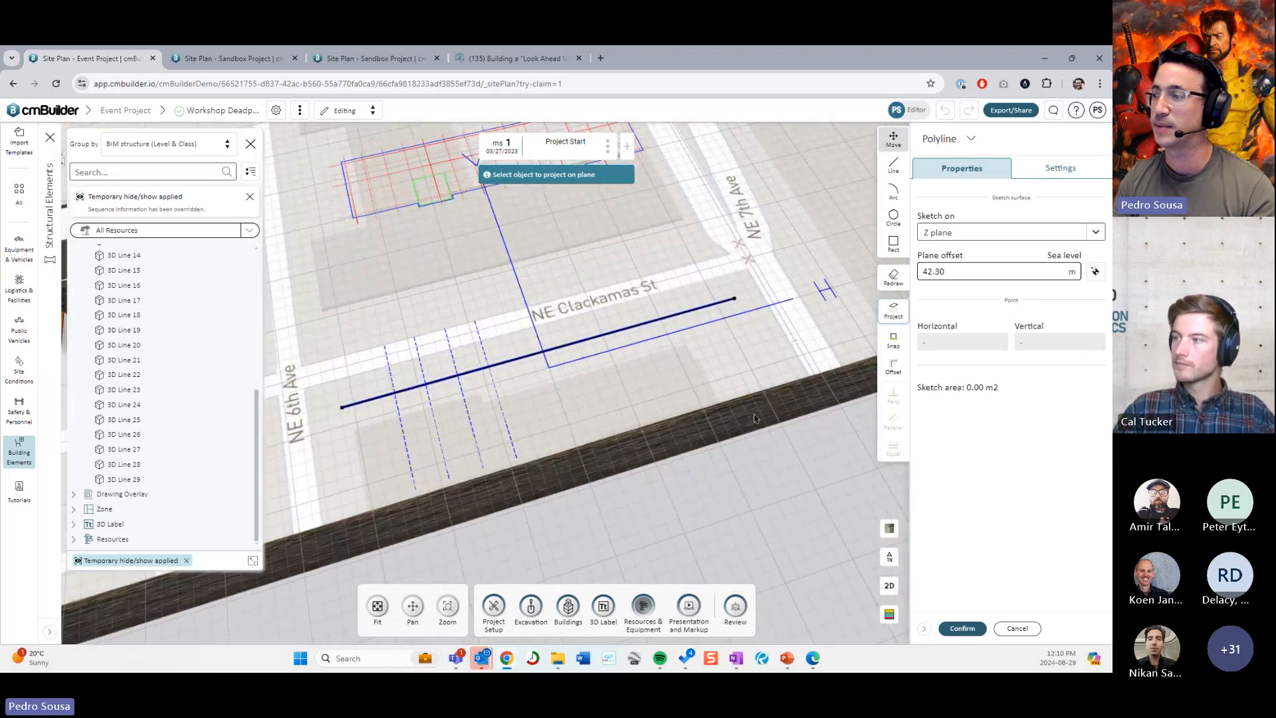
left_click(962, 628)
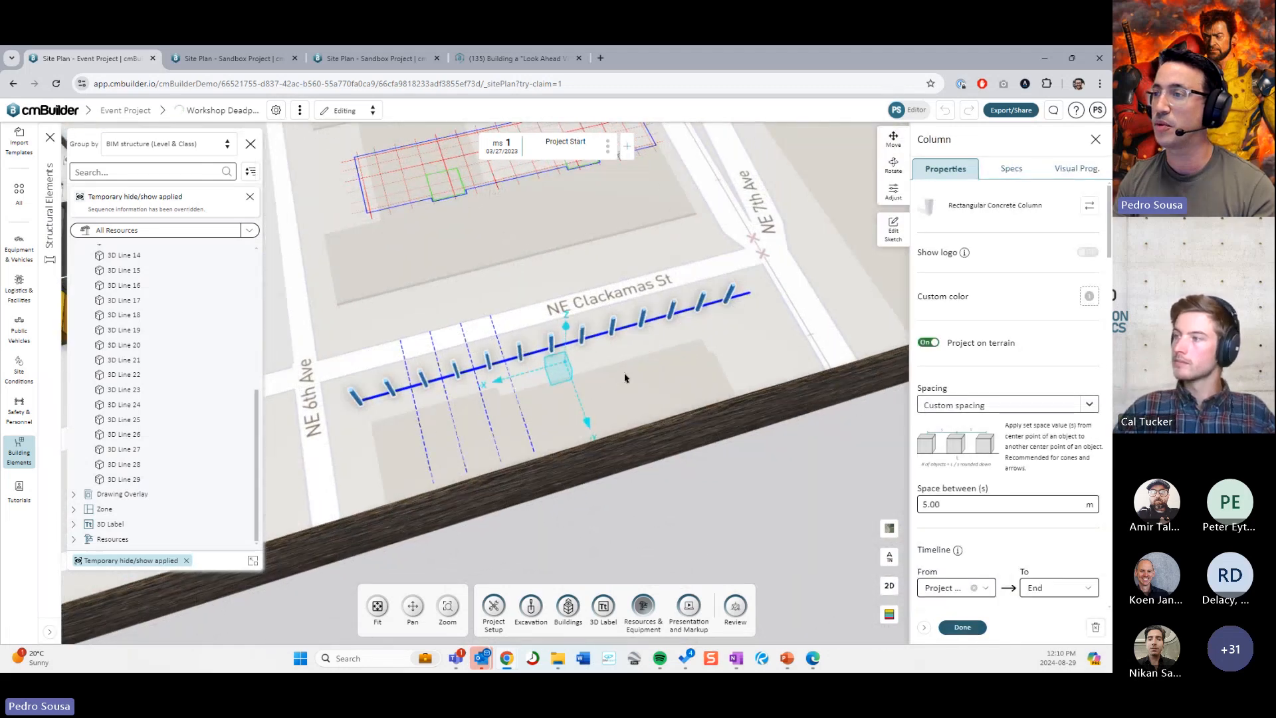
Step: Look over the new column row along gridline A' and the scenario's list of available drawings
scroll(625, 377, "up", 3)
right_click_drag(624, 378, 755, 364)
left_click_drag(825, 347, 783, 344)
right_click_drag(783, 344, 716, 355)
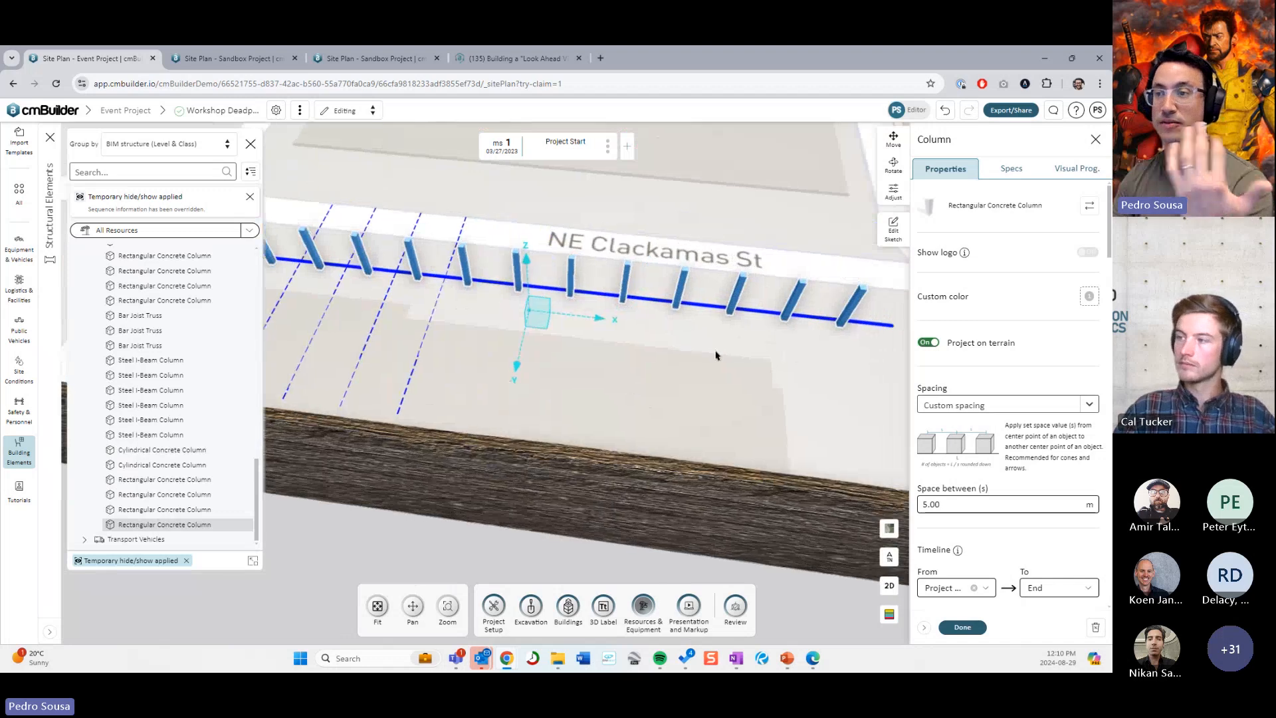
scroll(619, 369, "down", 3)
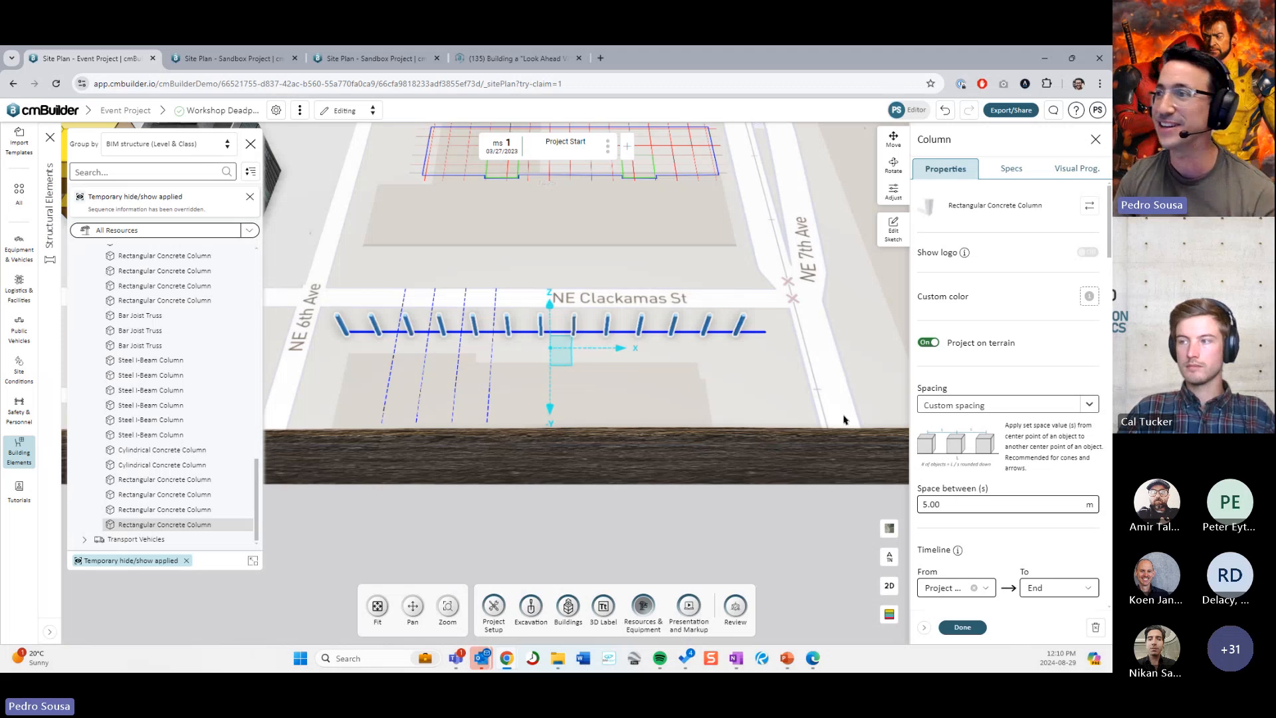
left_click(299, 113)
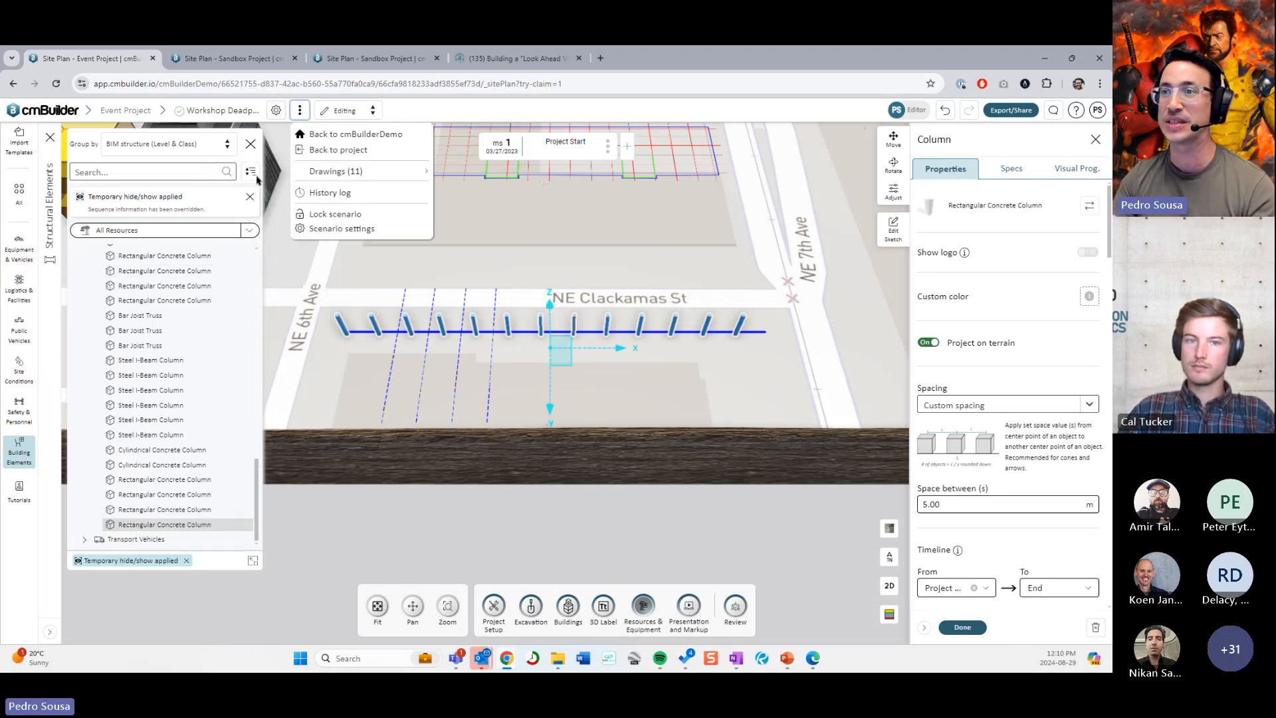
mouse_move(399, 171)
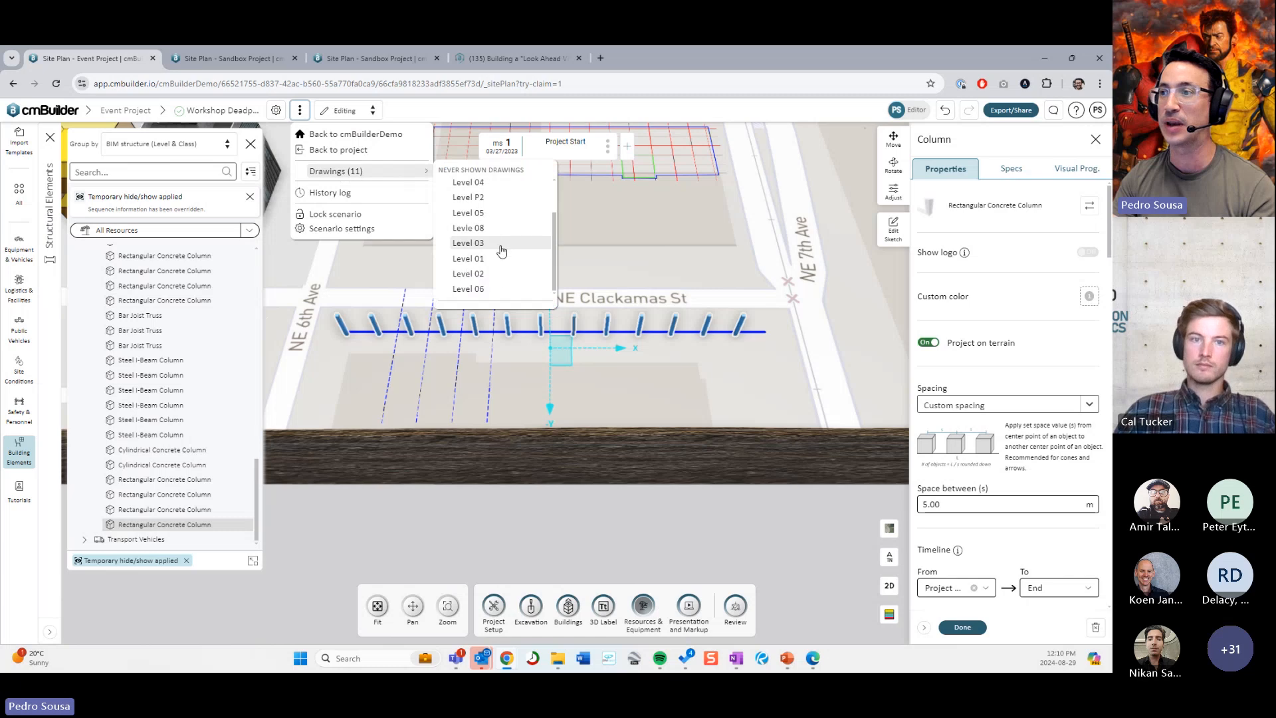
Step: Finish the column placement and clear the temporary hide/show so the drawing overlays are shown on the site
left_click(946, 623)
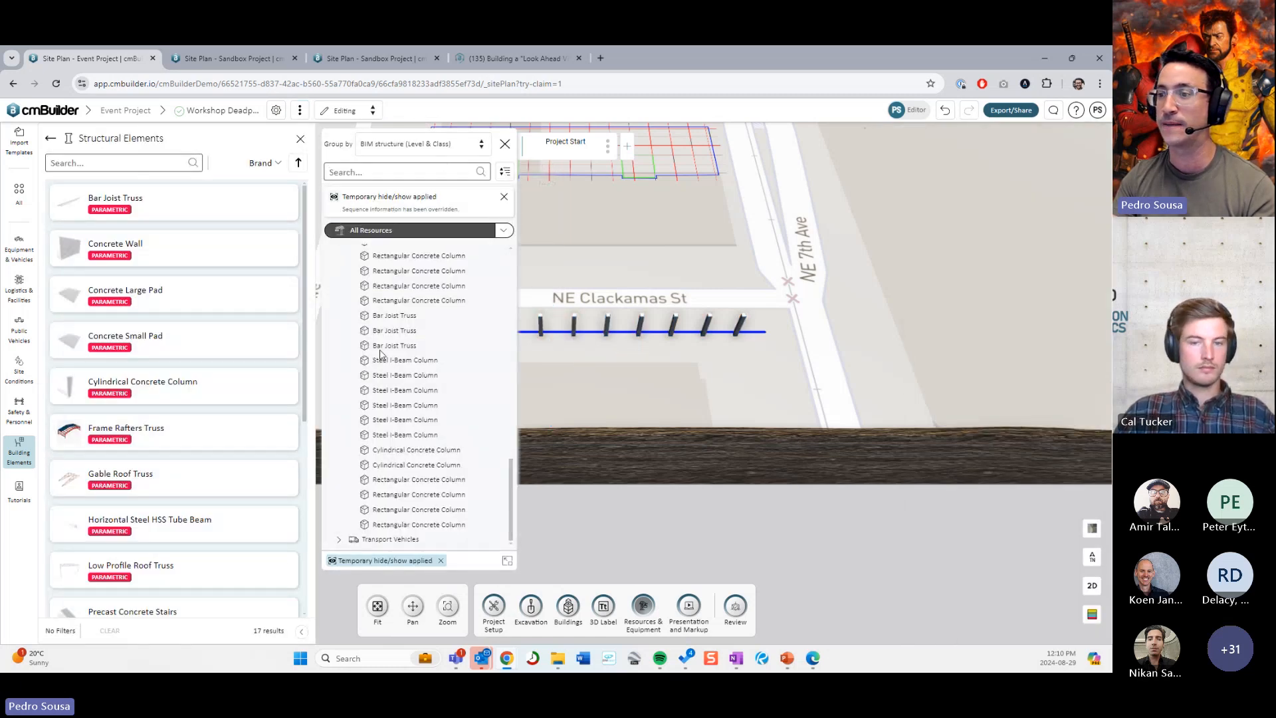
left_click(441, 561)
left_click(507, 560)
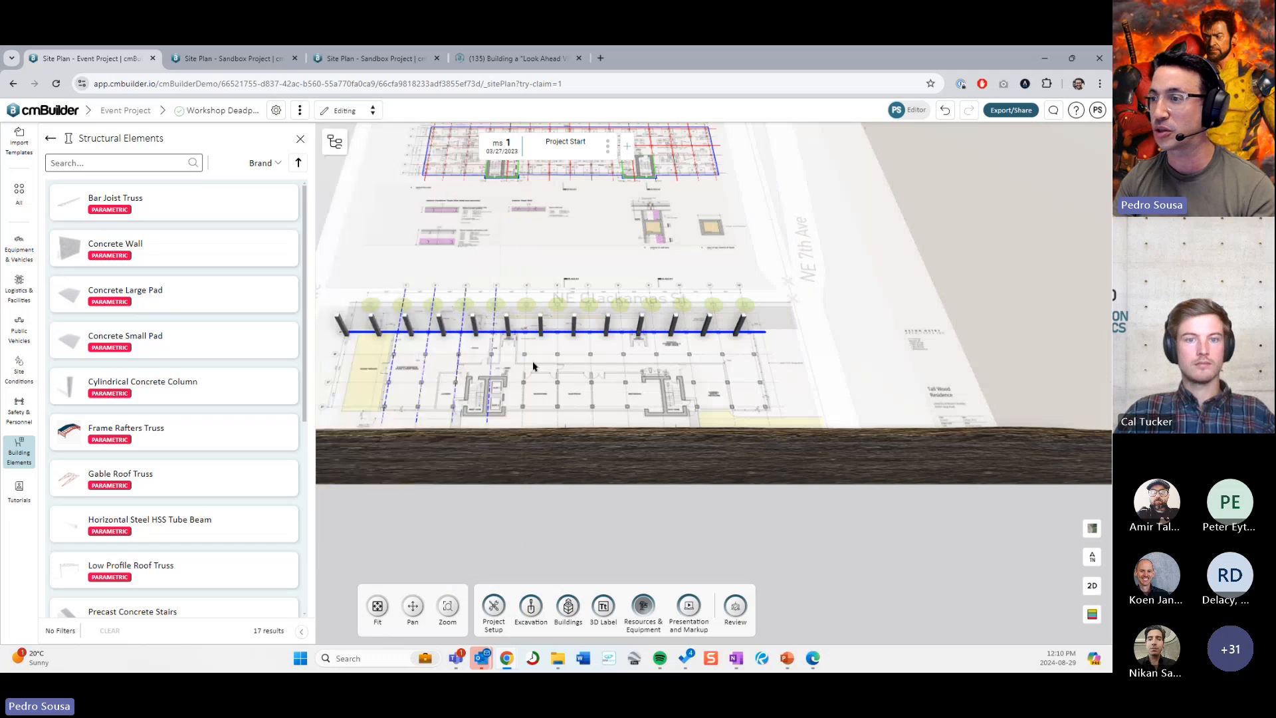
Step: Move the column row in 2D onto gridline A' with its first column at gridline 1', at X 34.00 m and Y -139.54 m
scroll(533, 366, "up", 3)
right_click_drag(399, 346, 561, 382)
right_click_drag(468, 359, 640, 422)
key("2")
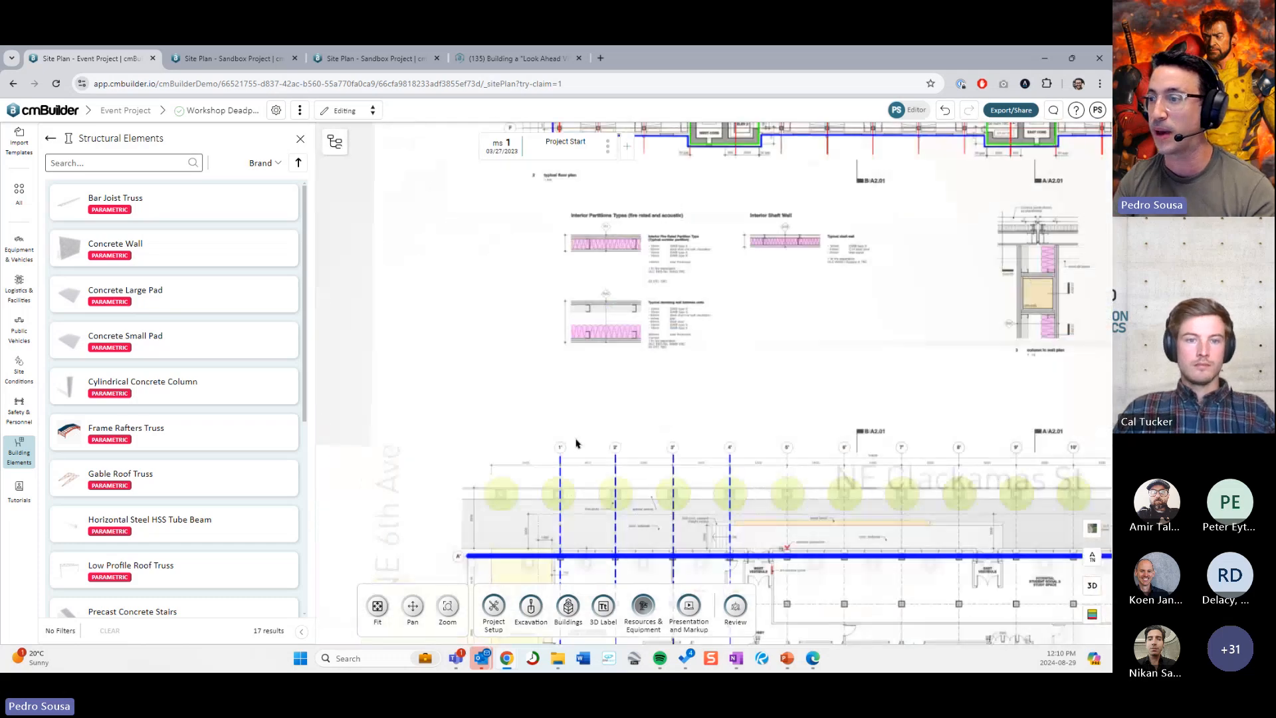
scroll(575, 444, "up", 5)
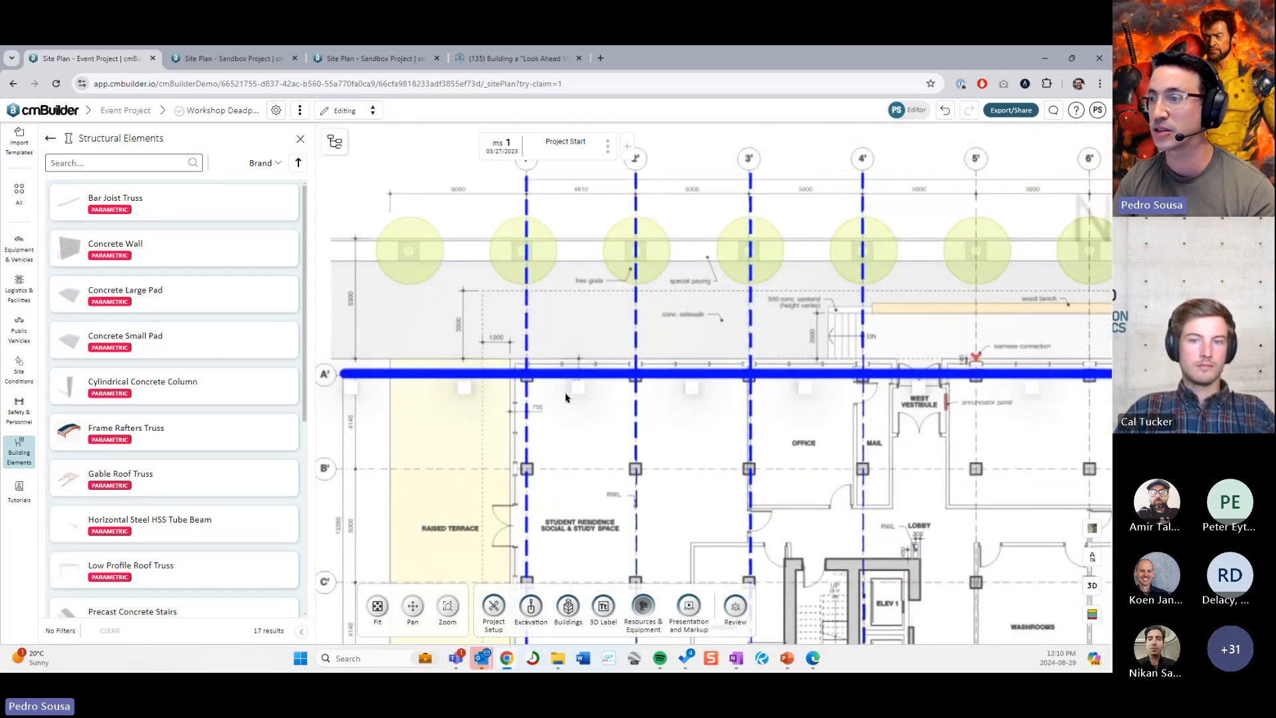
left_click(576, 390)
right_click_drag(611, 421, 570, 443)
scroll(505, 444, "down", 2)
key("m")
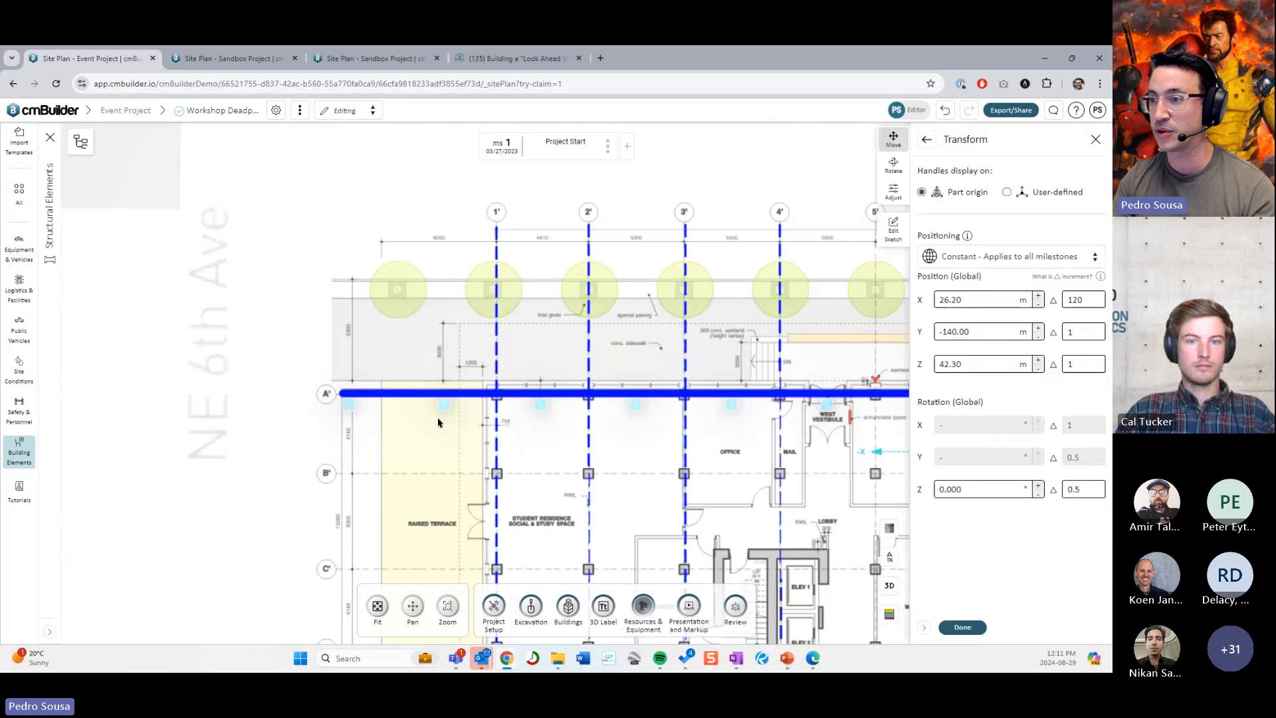
scroll(635, 445, "down", 3)
right_click_drag(681, 467, 623, 441)
left_click_drag(787, 436, 892, 431)
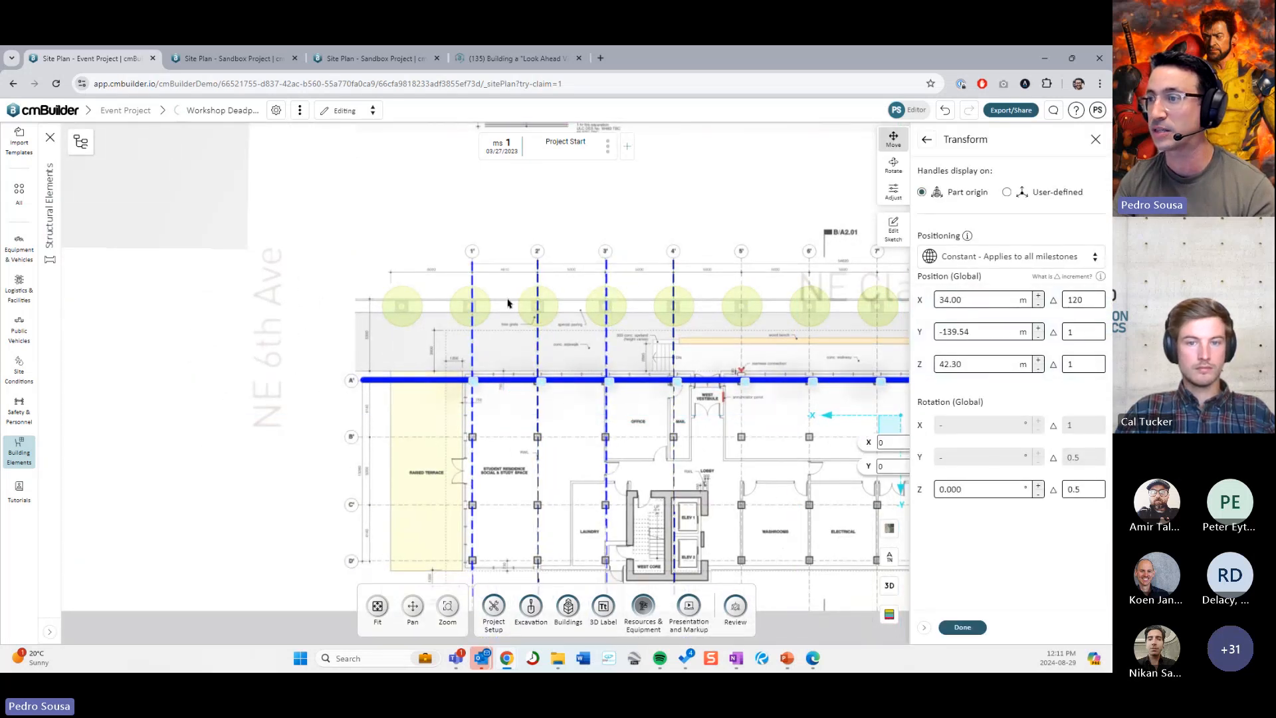
Step: Set the space between the columns to 4.81 m to match the dimension between gridlines 1' and 2'
scroll(521, 296, "up", 5)
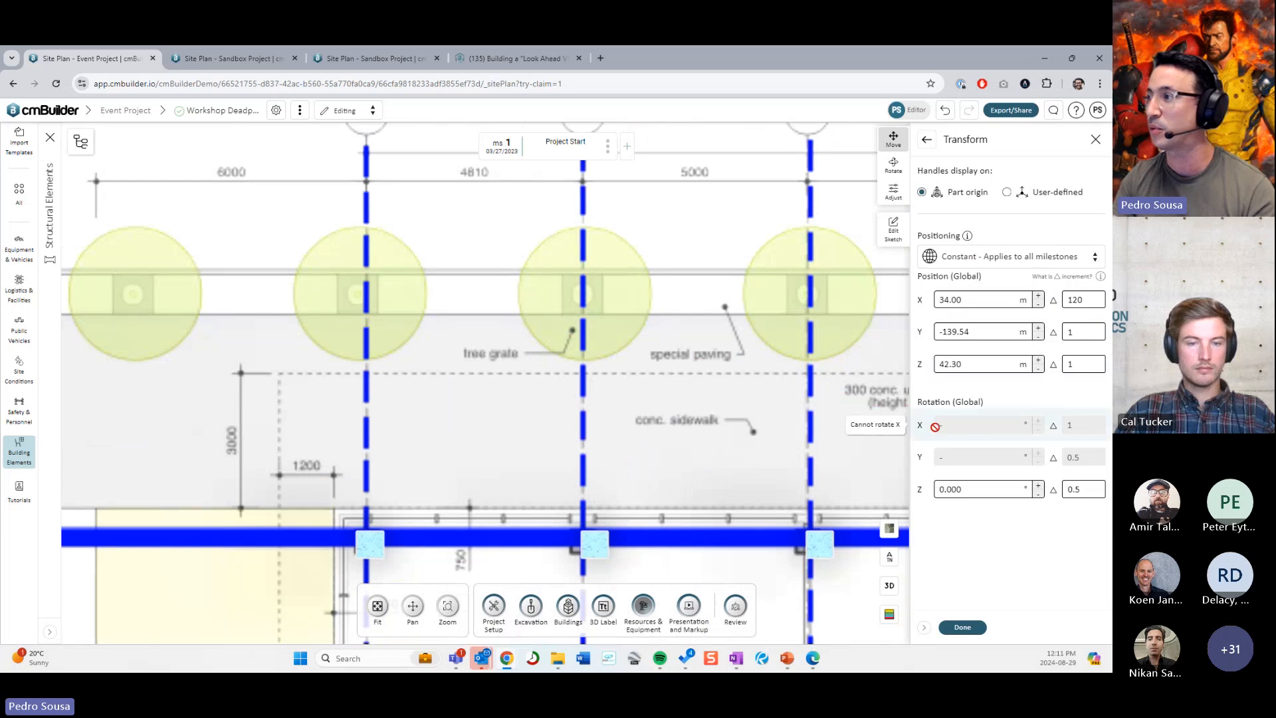
left_click(927, 139)
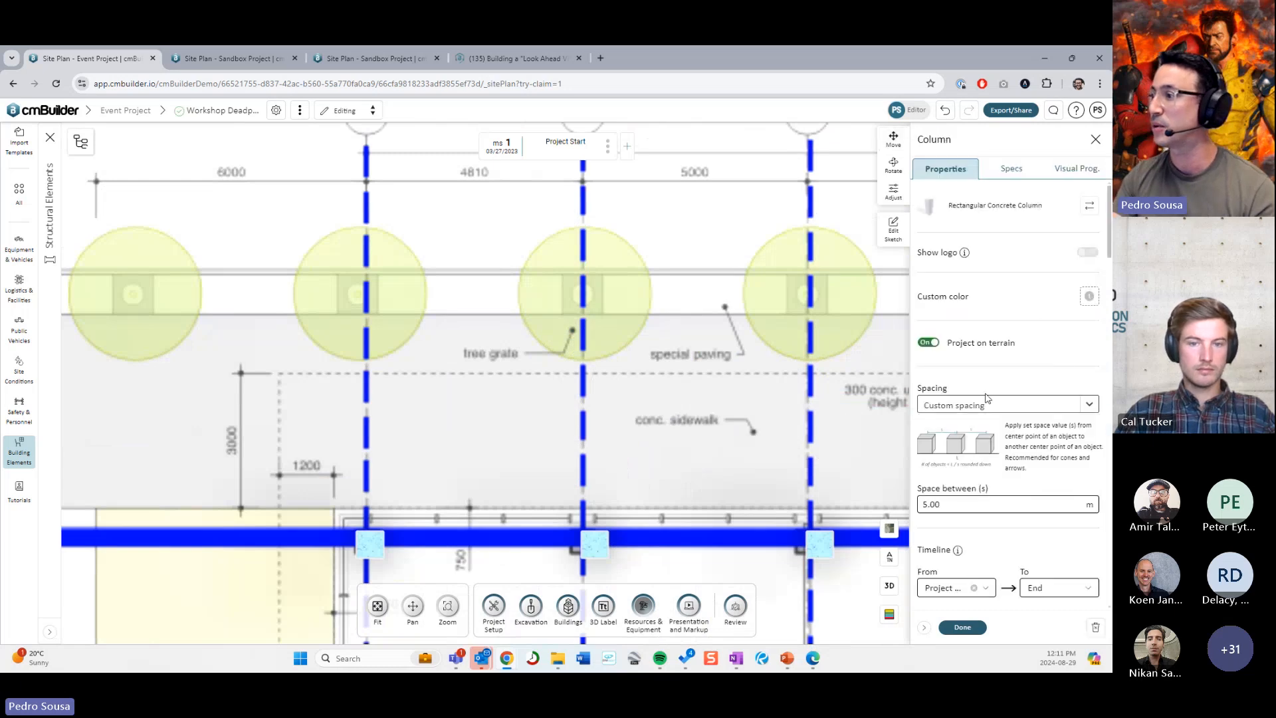
left_click(971, 499)
double_click(974, 500)
type("4")
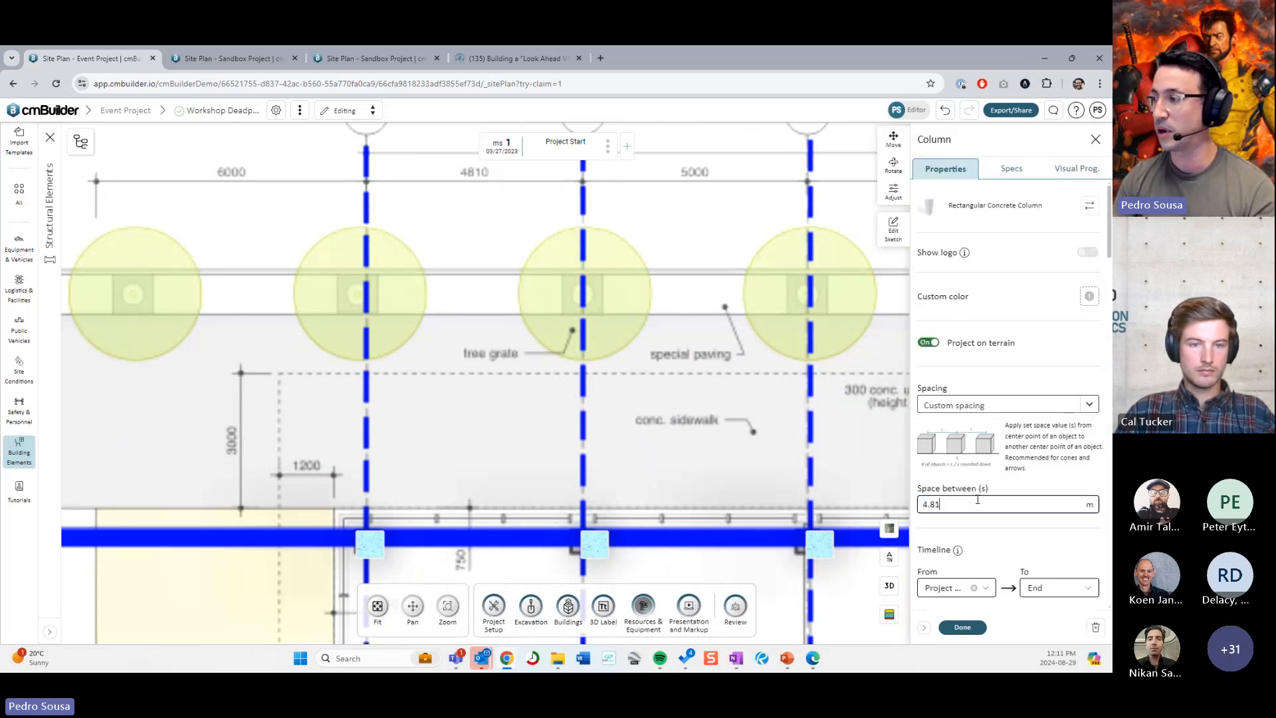
type(".81")
Step: Compare the column positions with gridlines 1' to 12' along the ground floor plan
scroll(573, 367, "down", 4)
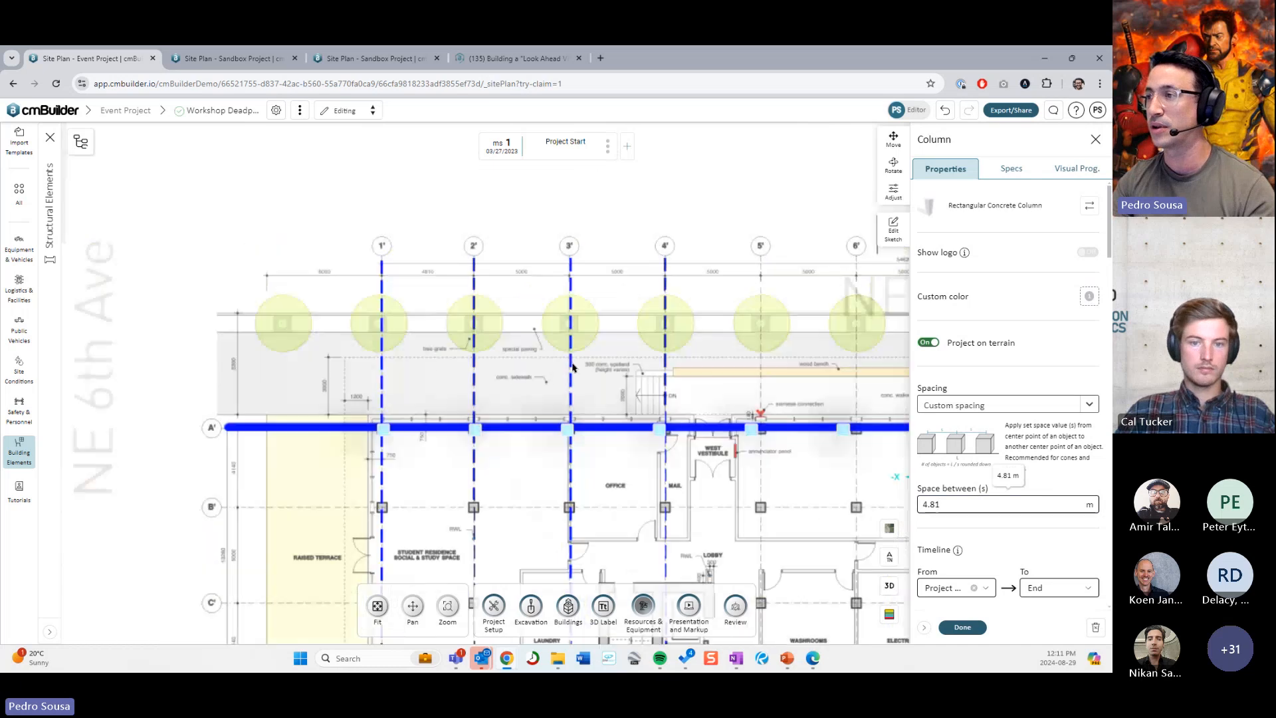
middle_click_drag(572, 367, 407, 336)
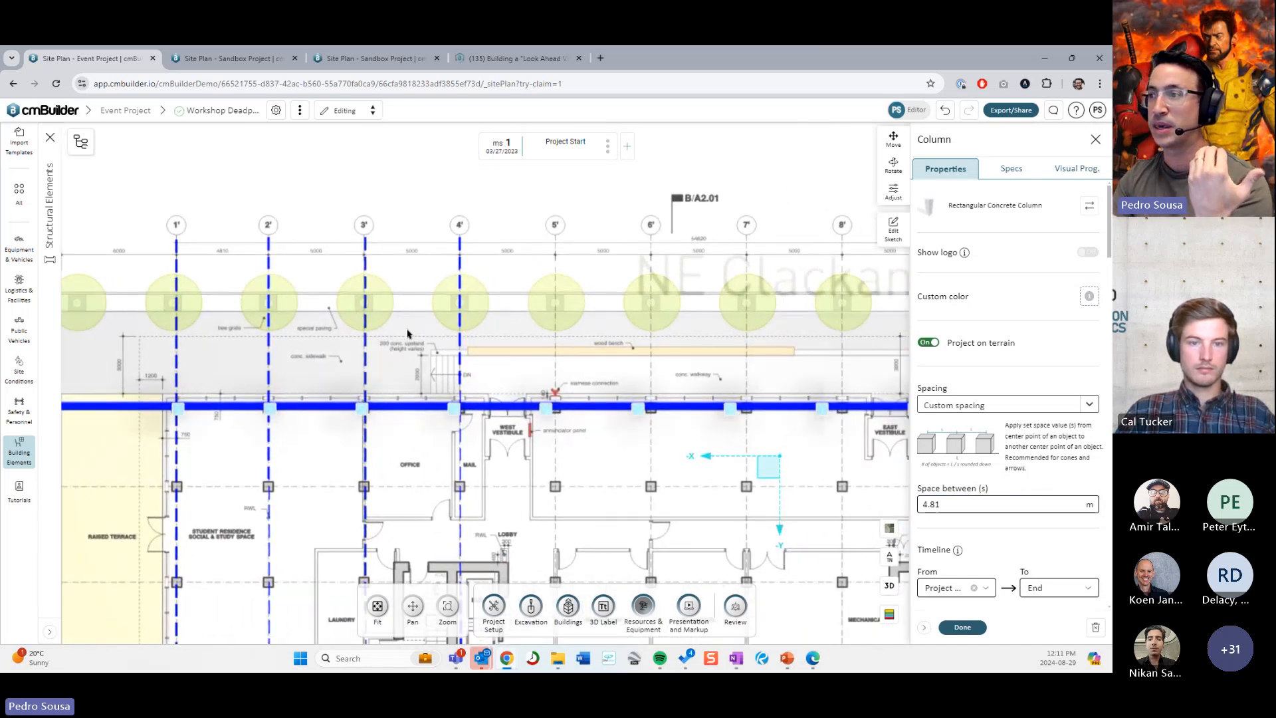
middle_click_drag(533, 347, 435, 344)
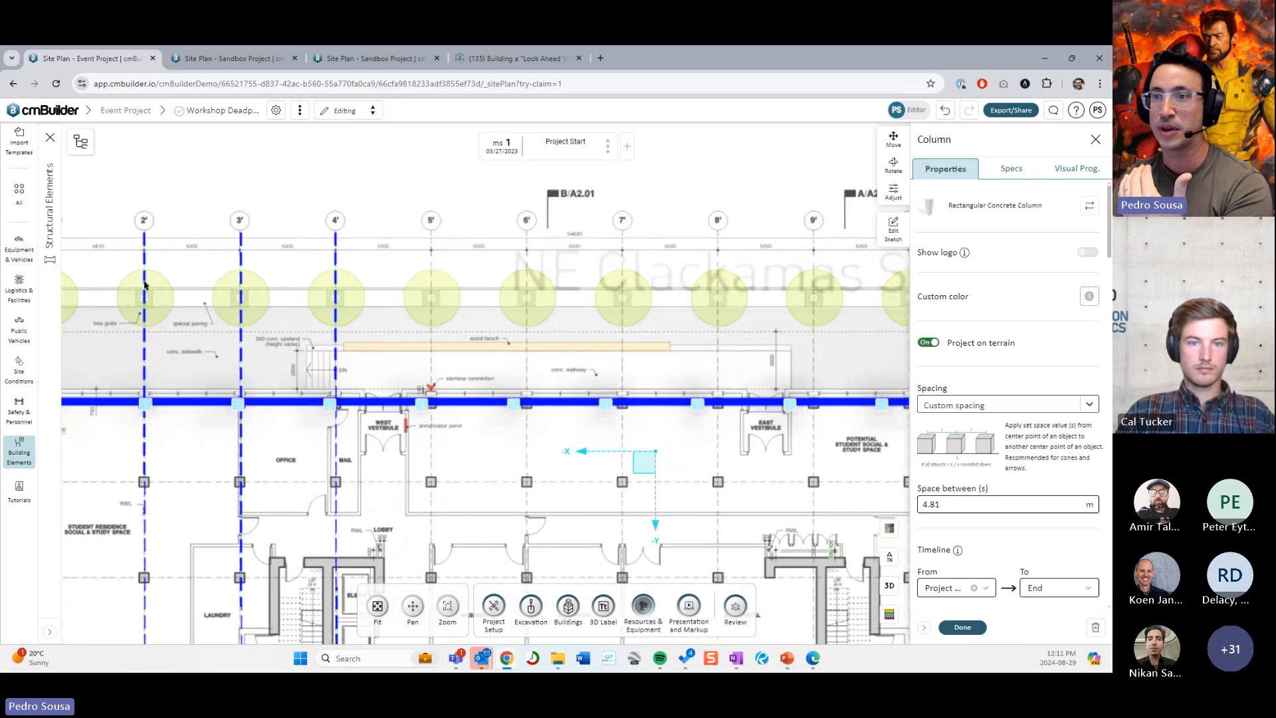
middle_click_drag(106, 240, 176, 246)
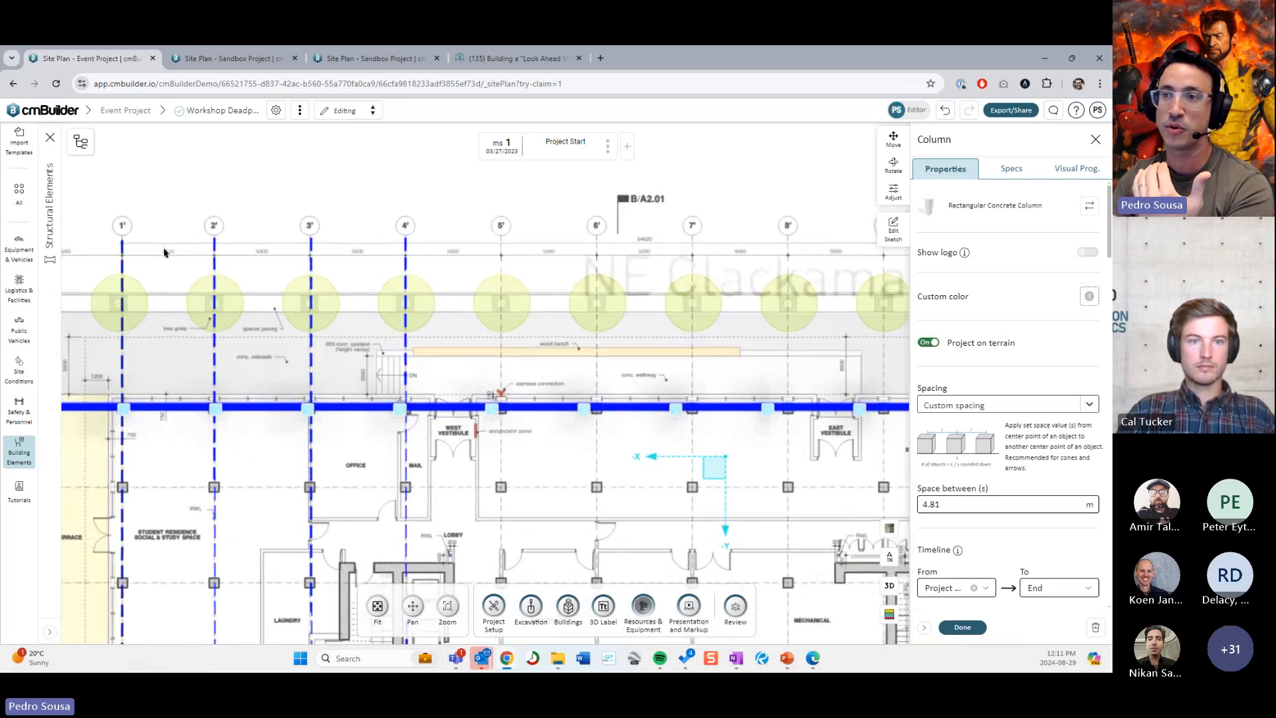
middle_click_drag(452, 285, 239, 265)
middle_click_drag(796, 257, 589, 262)
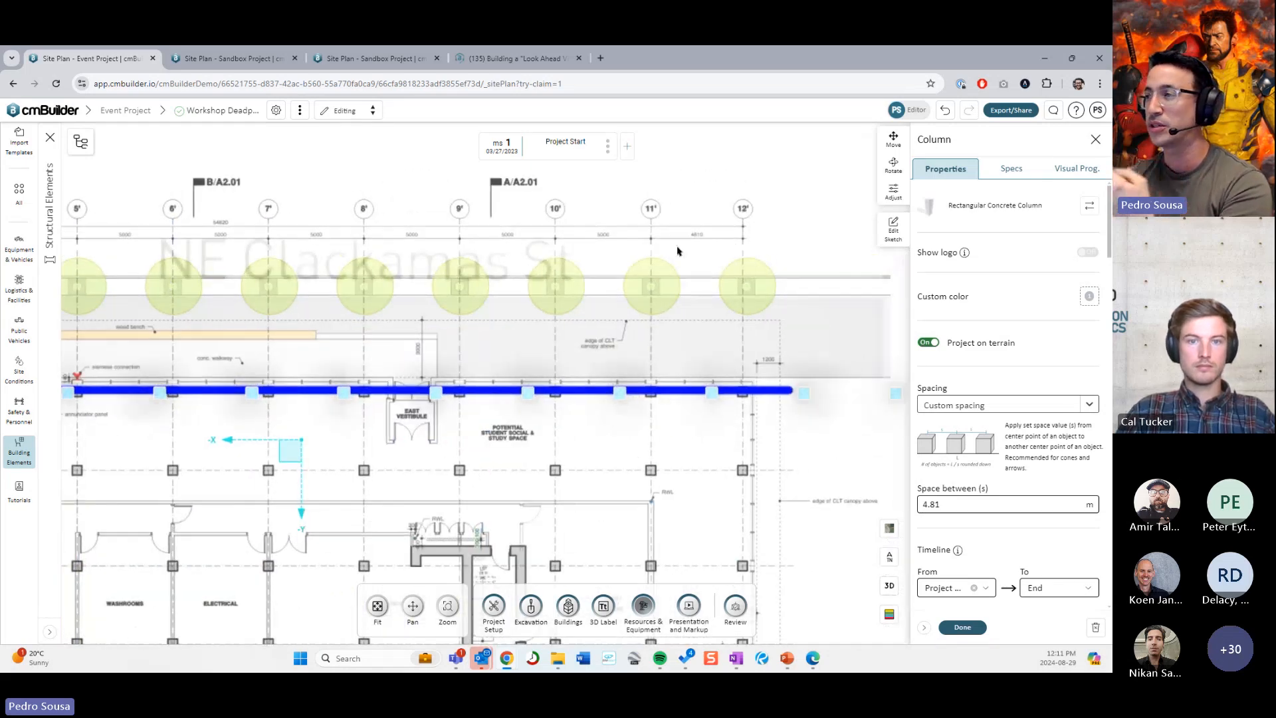
Step: Shorten the column row's sketch line to end just beyond gridline 12', with its endpoint at horizontal 24.460 and vertical 3.030
middle_click_drag(714, 242, 800, 241)
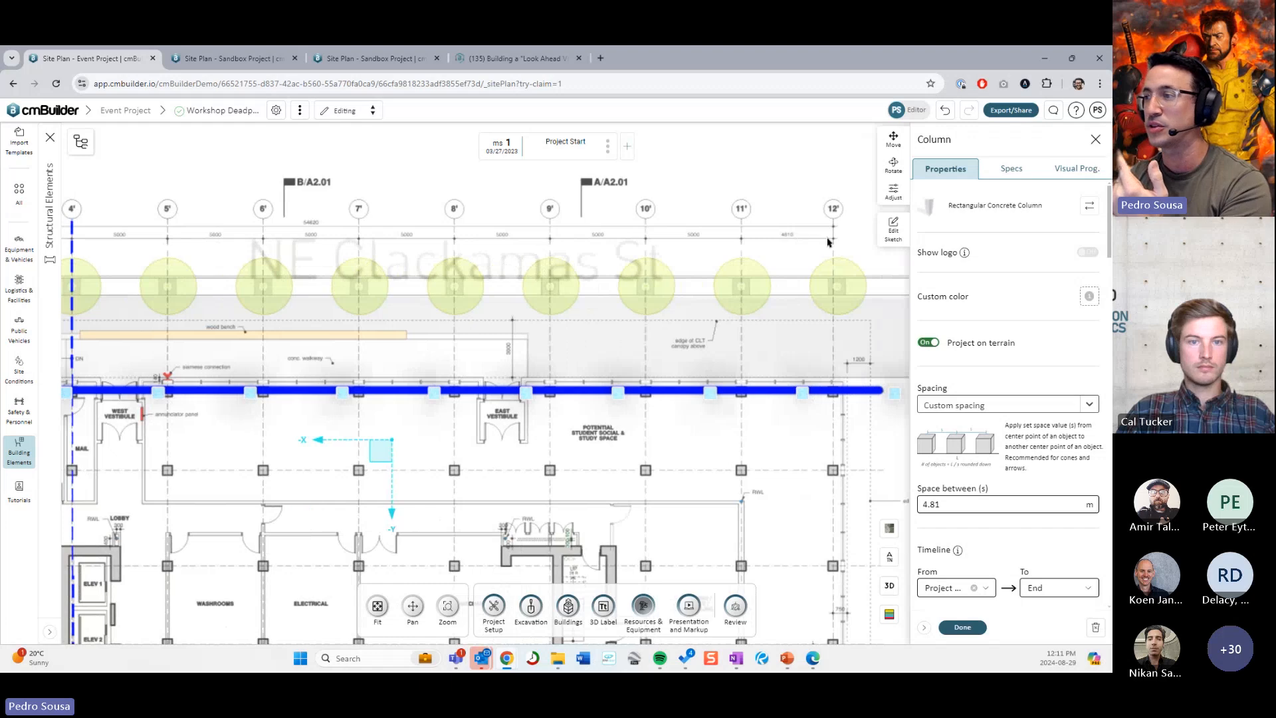
scroll(672, 308, "down", 4)
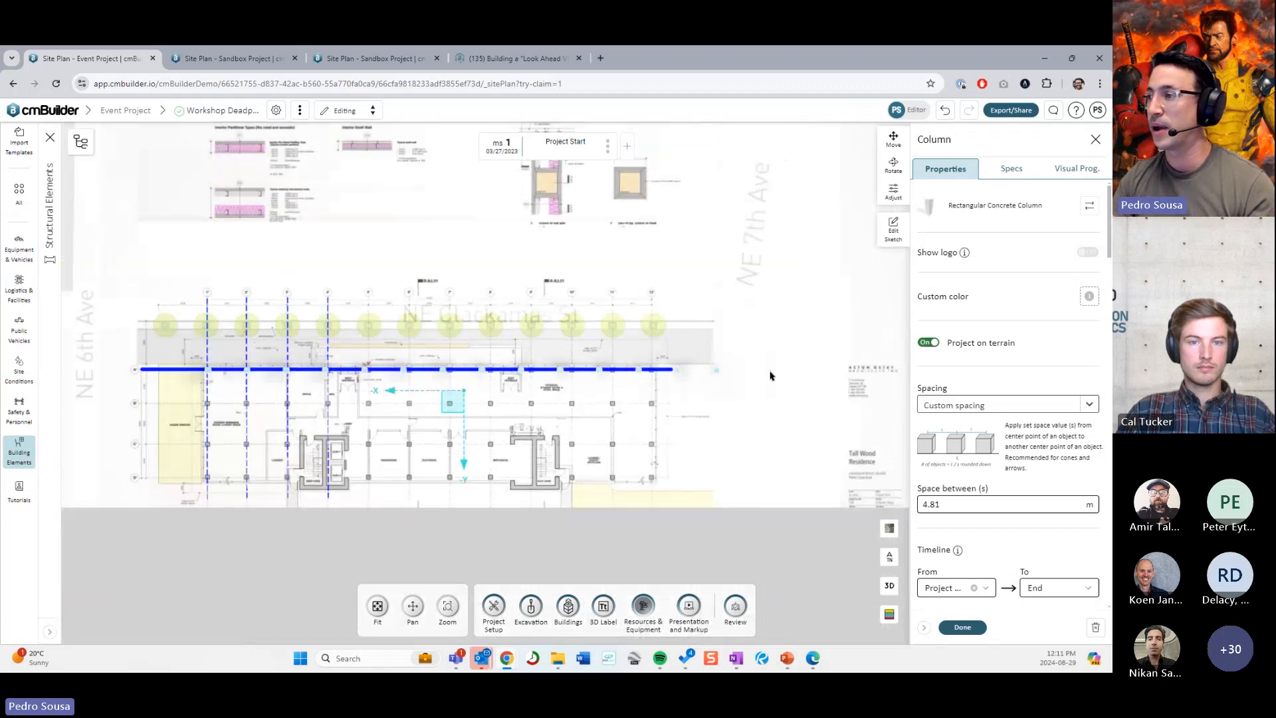
middle_click_drag(782, 381, 628, 394)
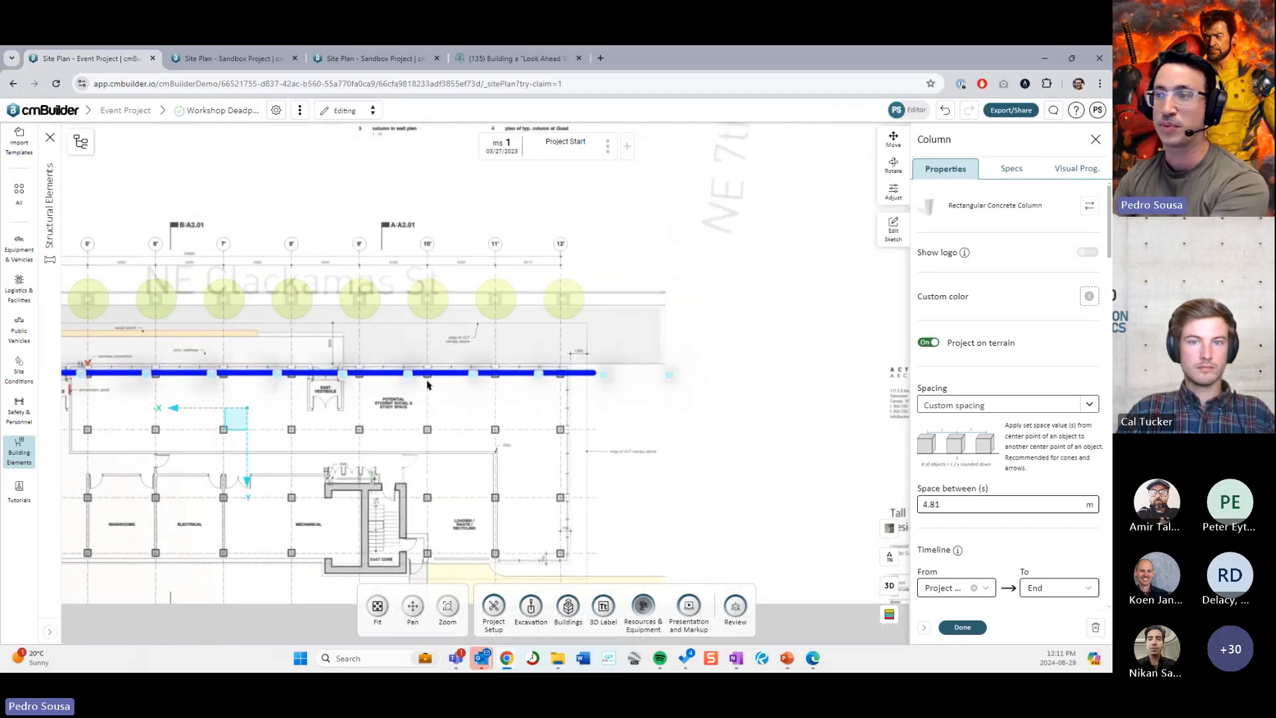
left_click(893, 230)
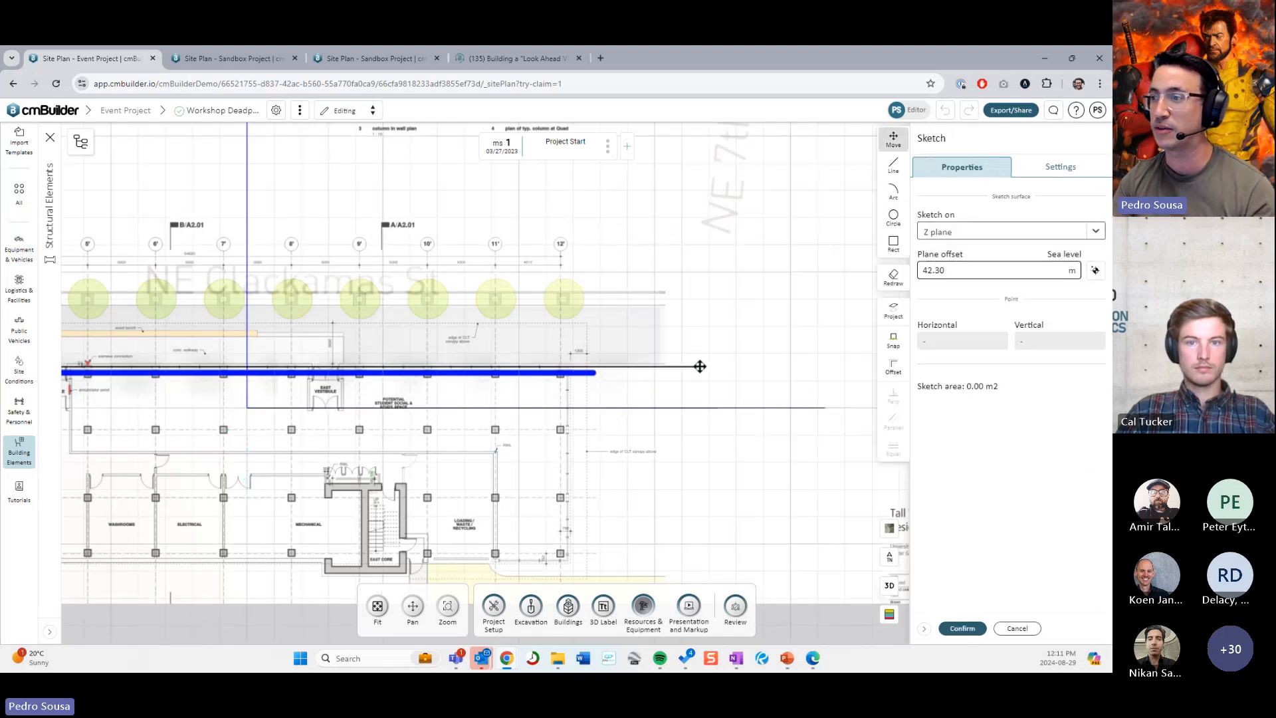
mouse_move(700, 366)
left_mouse_down()
mouse_move(567, 365)
mouse_move(580, 365)
left_mouse_up()
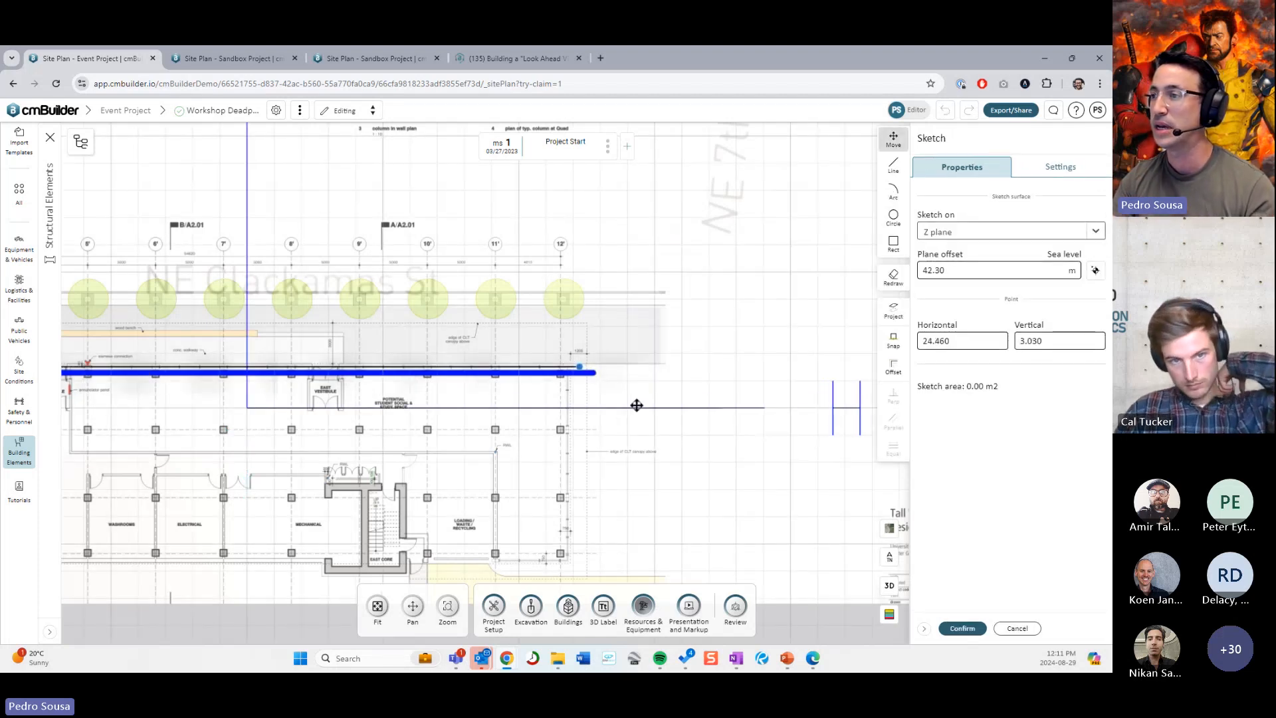
left_click(963, 628)
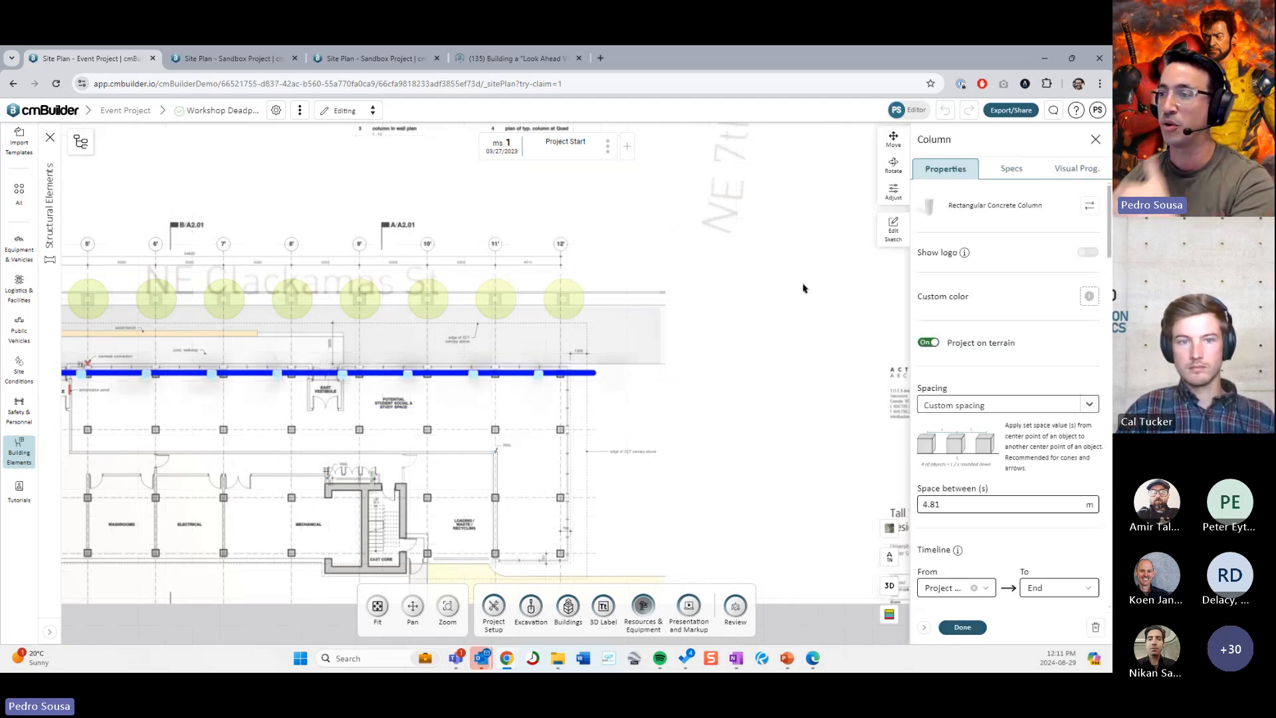
Step: Set the space between the columns in the row to 5 m
left_click_drag(214, 426, 379, 418)
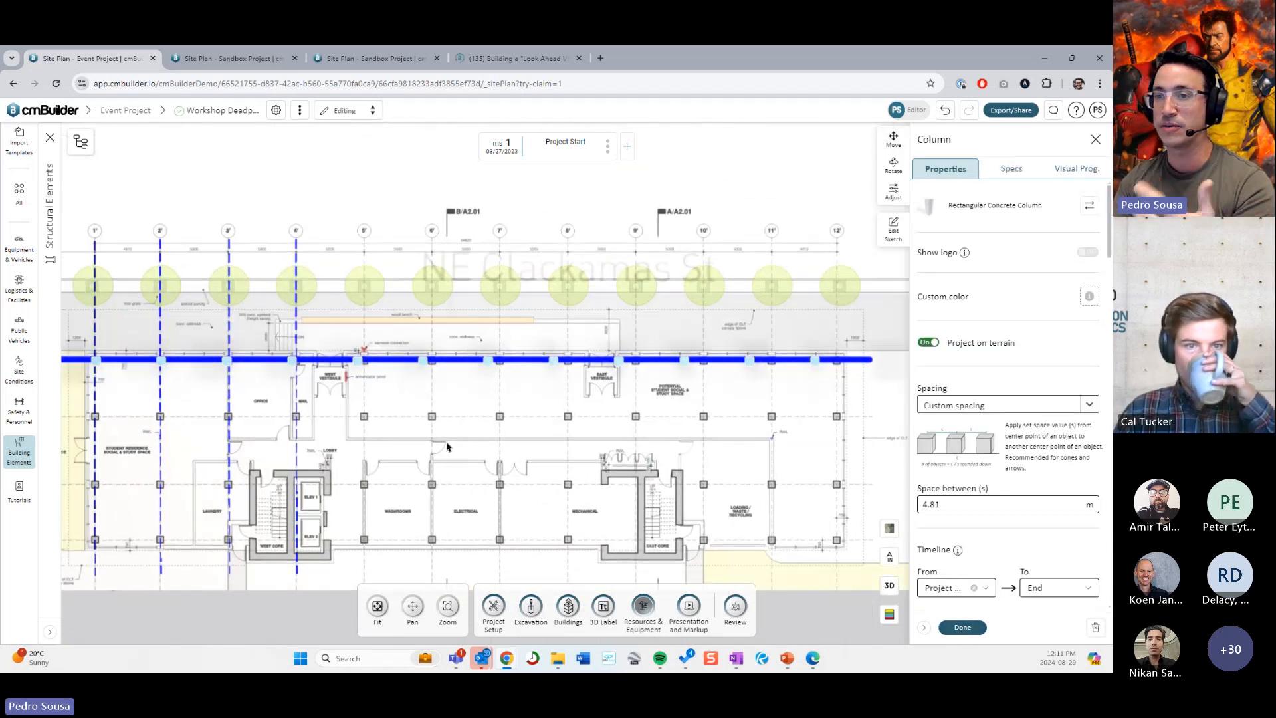
left_click(1006, 507)
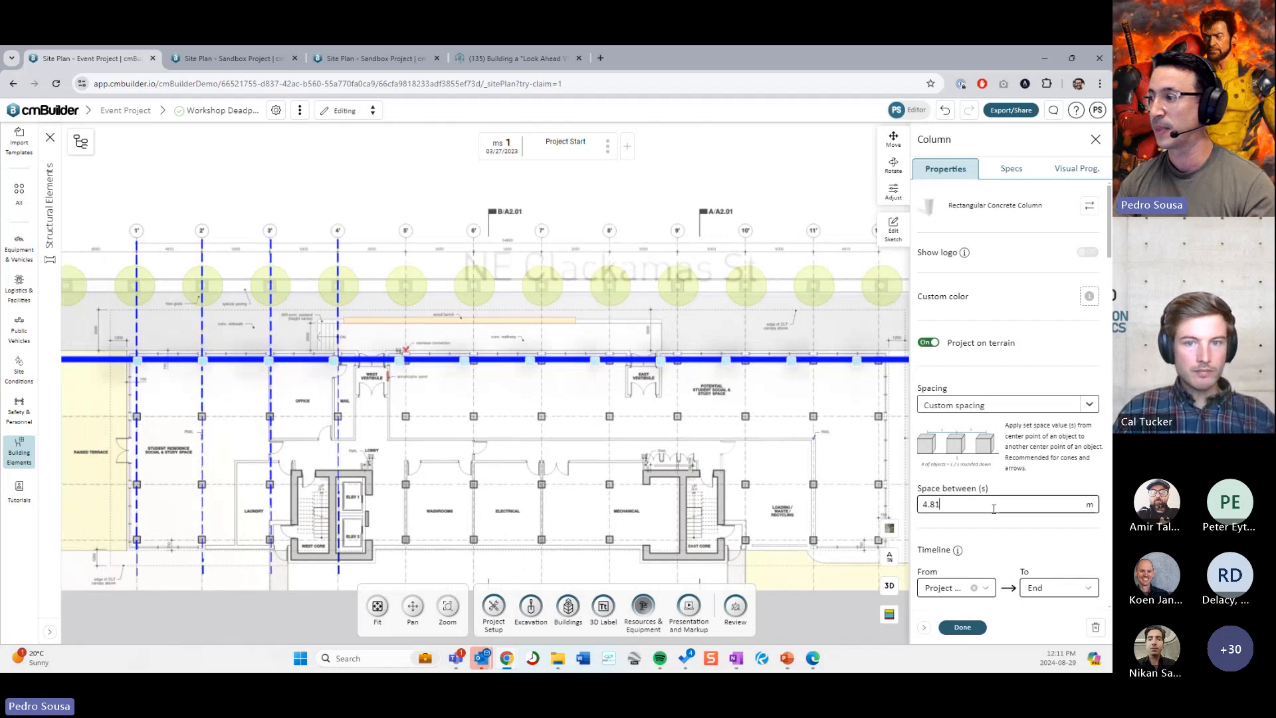
double_click(1002, 502)
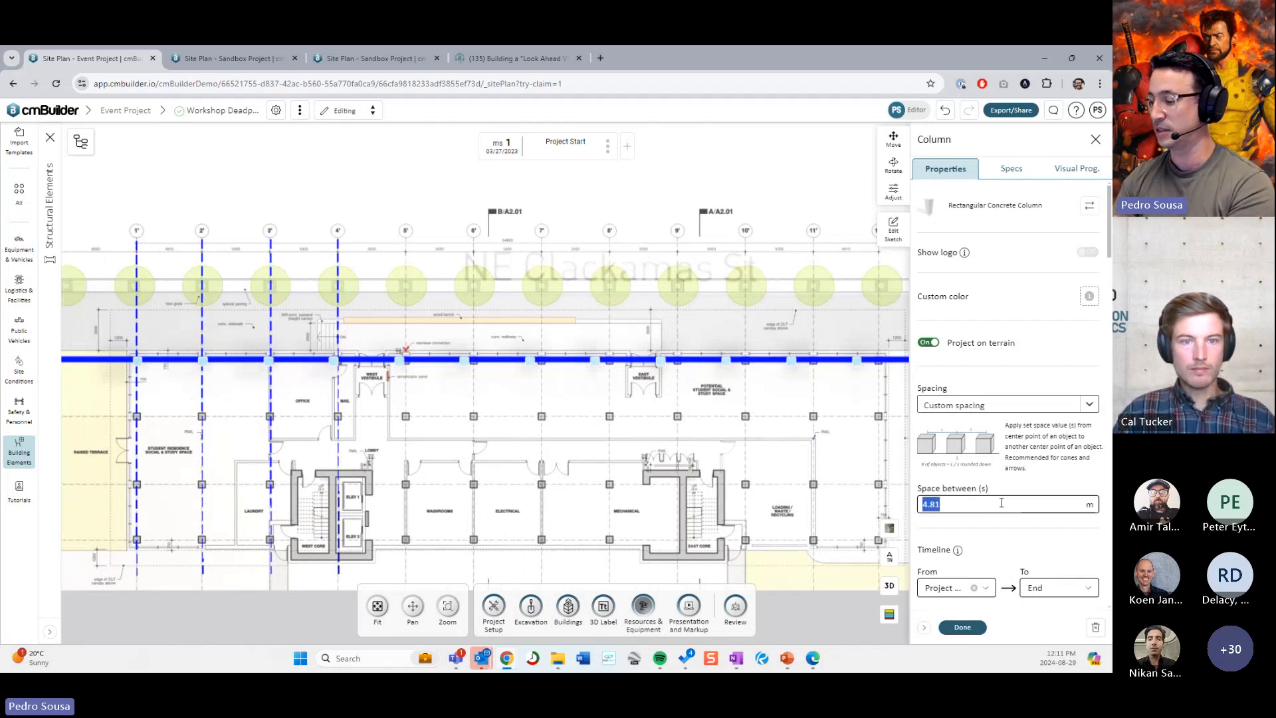
type("5")
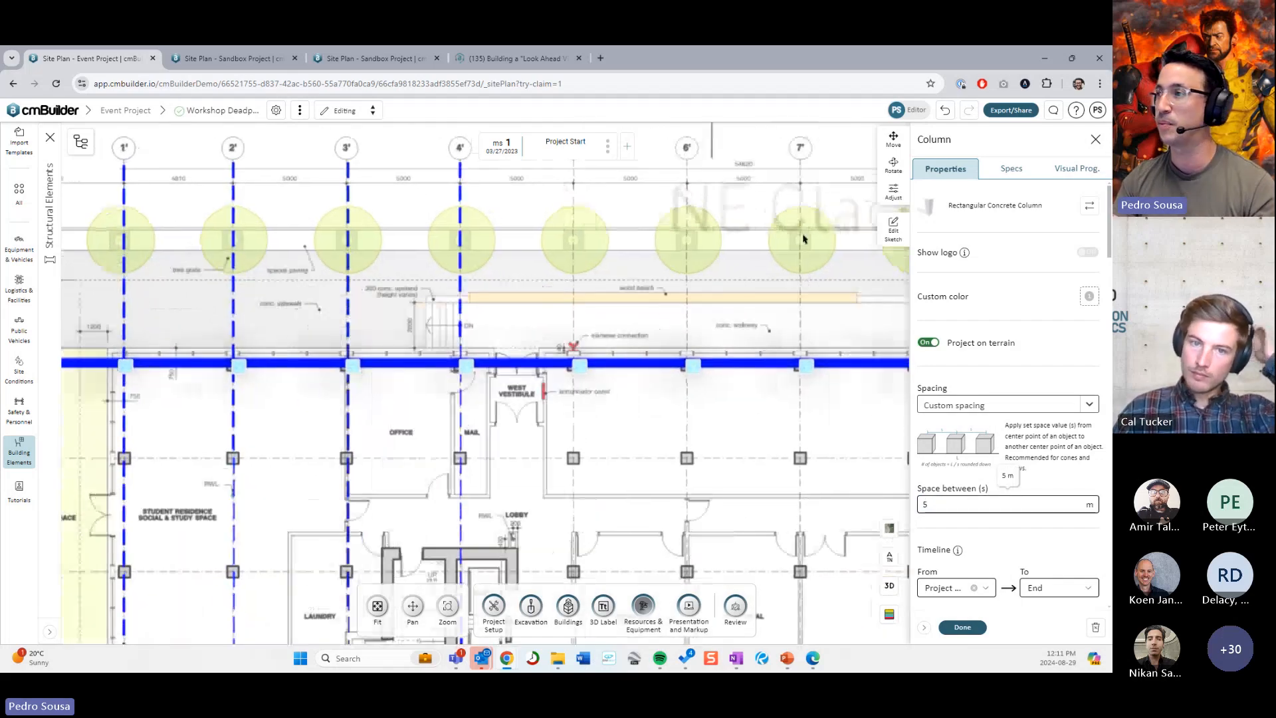
Step: Move the column row along the X axis to 38.71 m so its first column sits on gridline 2'
left_click(892, 139)
middle_click_drag(314, 379, 477, 395)
scroll(477, 405, "up", 2)
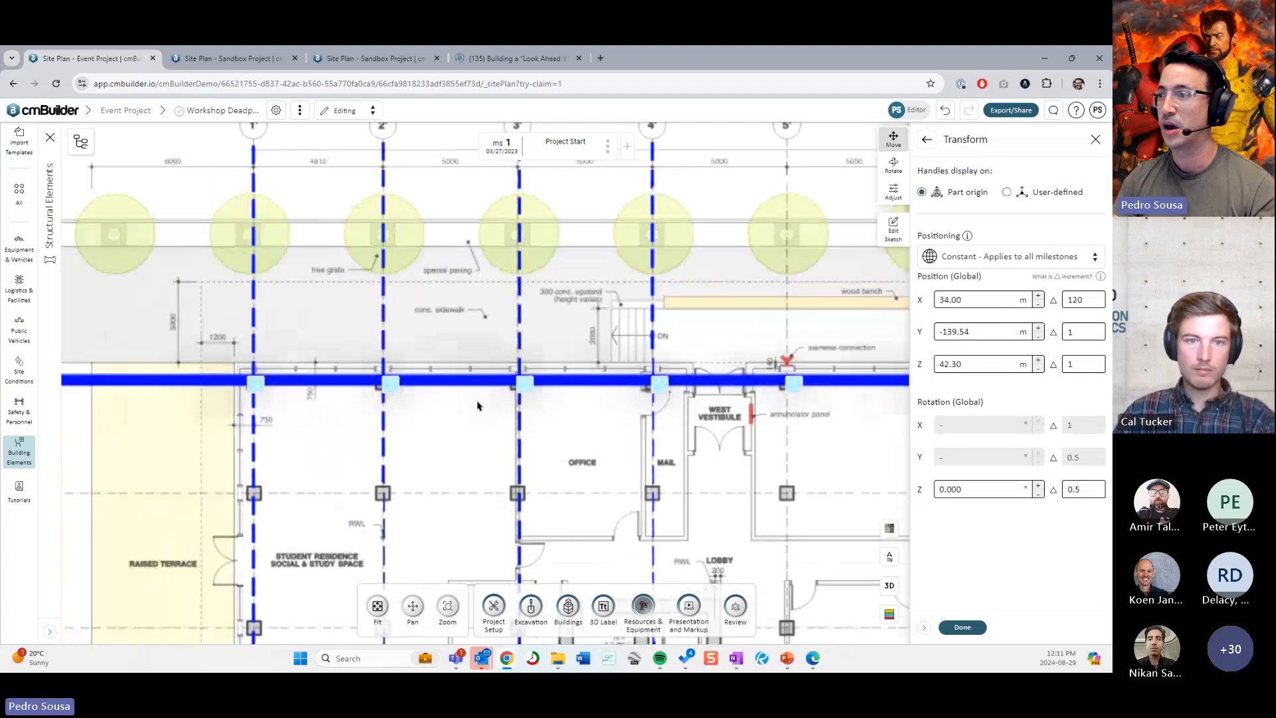
scroll(478, 405, "down", 2)
left_click_drag(812, 428, 884, 427)
middle_click_drag(670, 450, 413, 439)
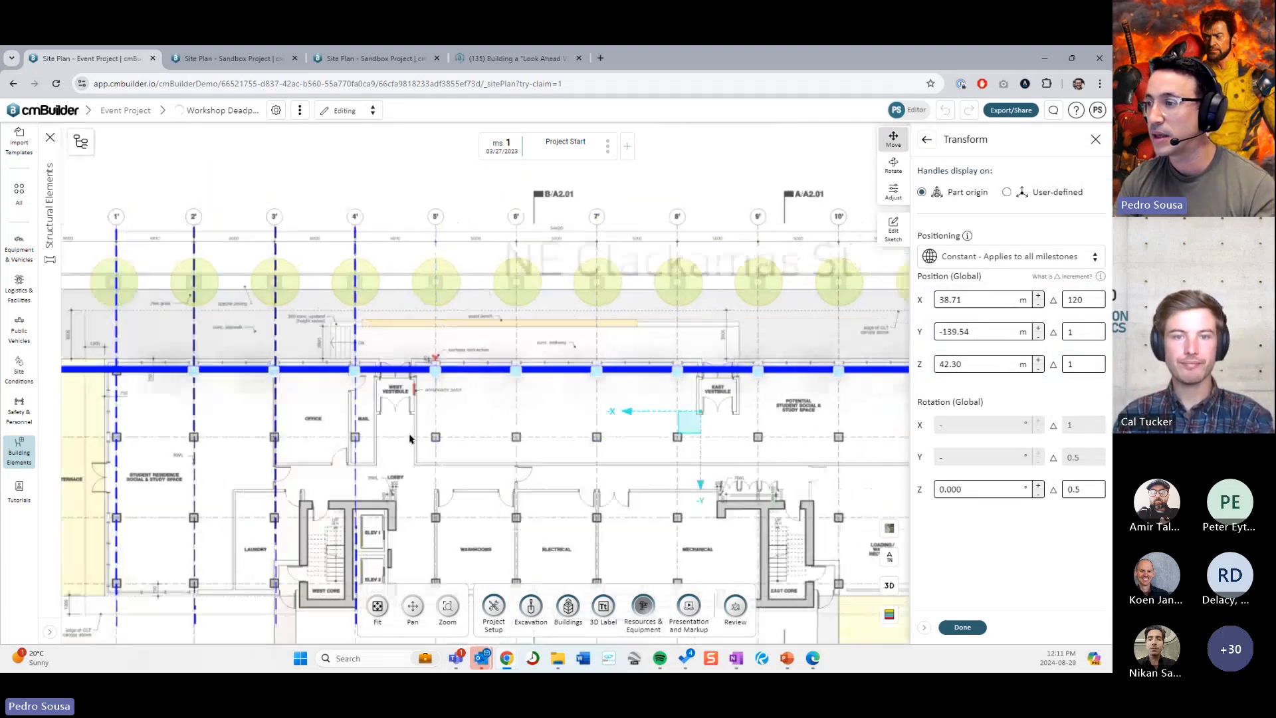
Step: Trim the extra column beyond gridline 12' by moving the sketch line's endpoint to horizontal 19.790 and vertical 3.030
middle_click_drag(553, 407, 322, 398)
middle_click_drag(749, 398, 665, 398)
scroll(761, 389, "up", 2)
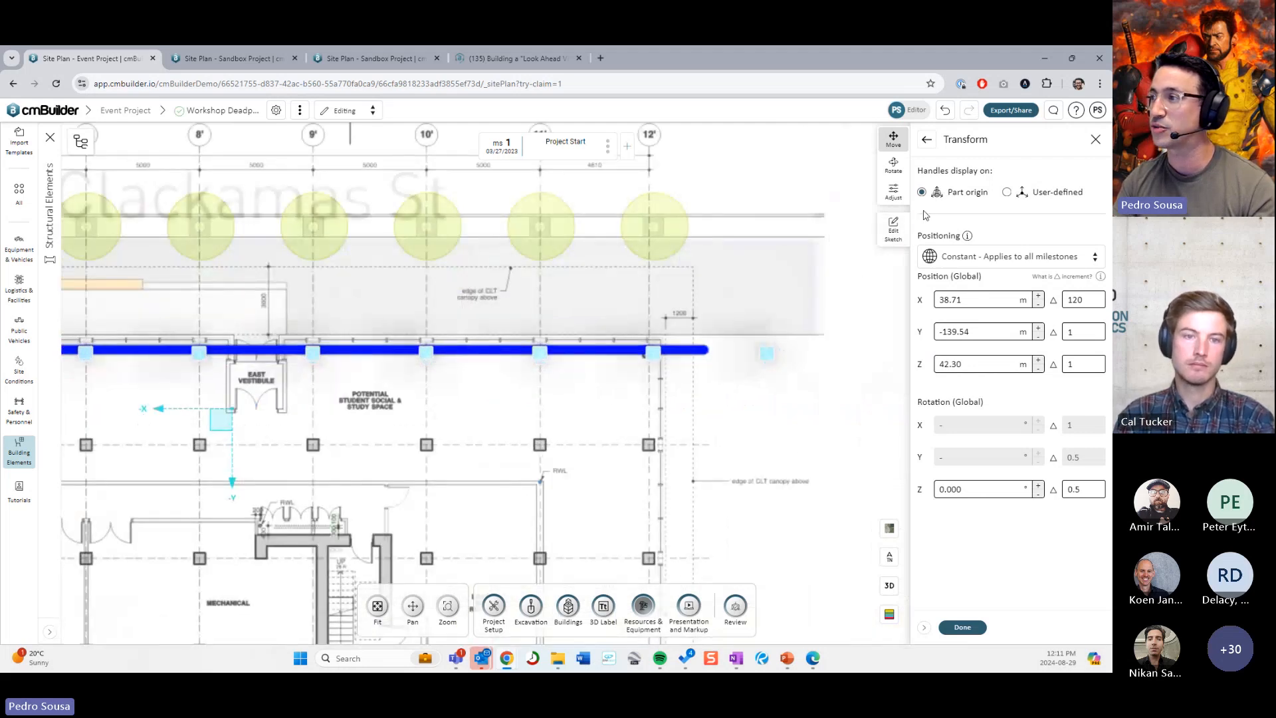
left_click(893, 229)
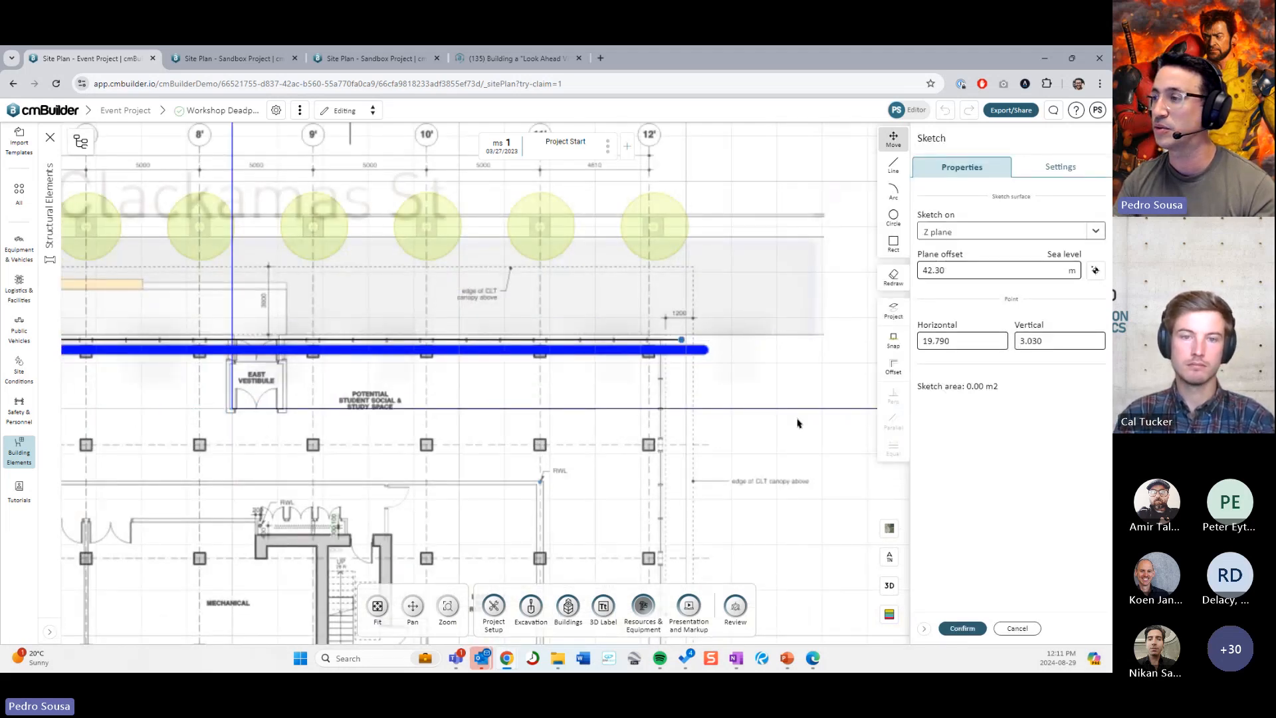
left_click(962, 628)
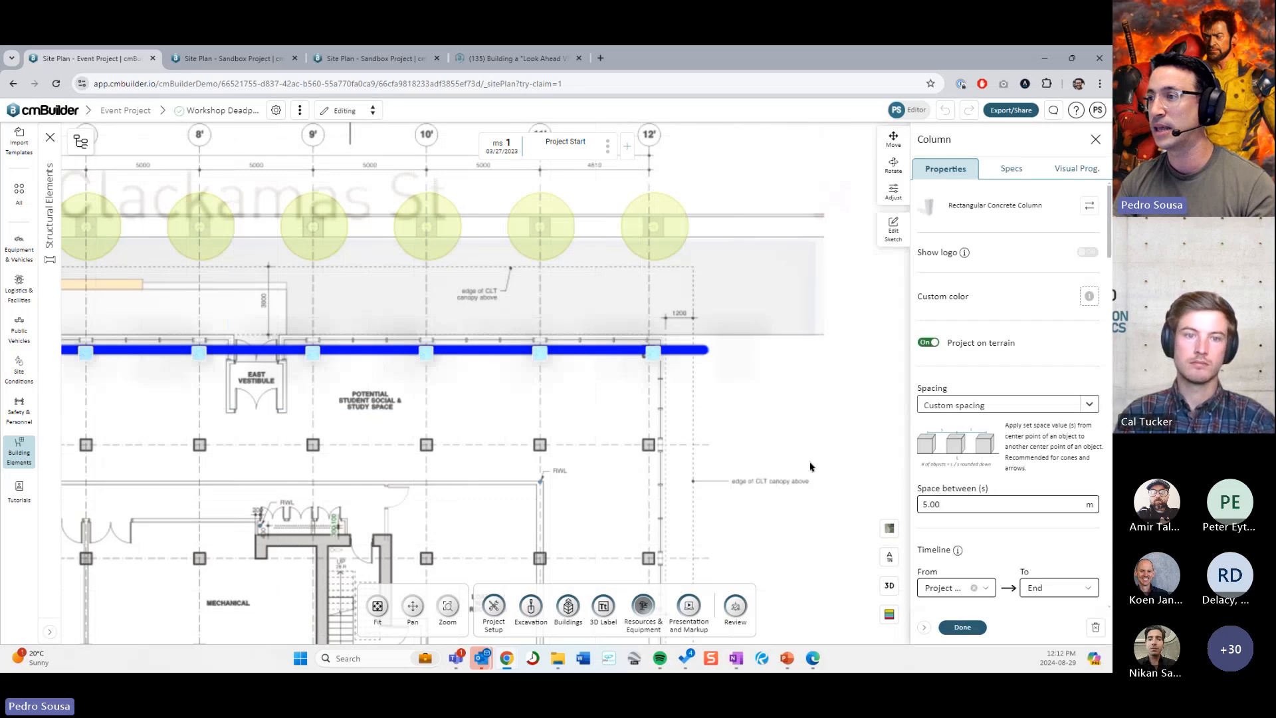
Step: Duplicate the column row three times in 3D, placing the copies along gridlines B', C' and D'
scroll(715, 465, "down", 5)
left_click_drag(701, 473, 604, 478)
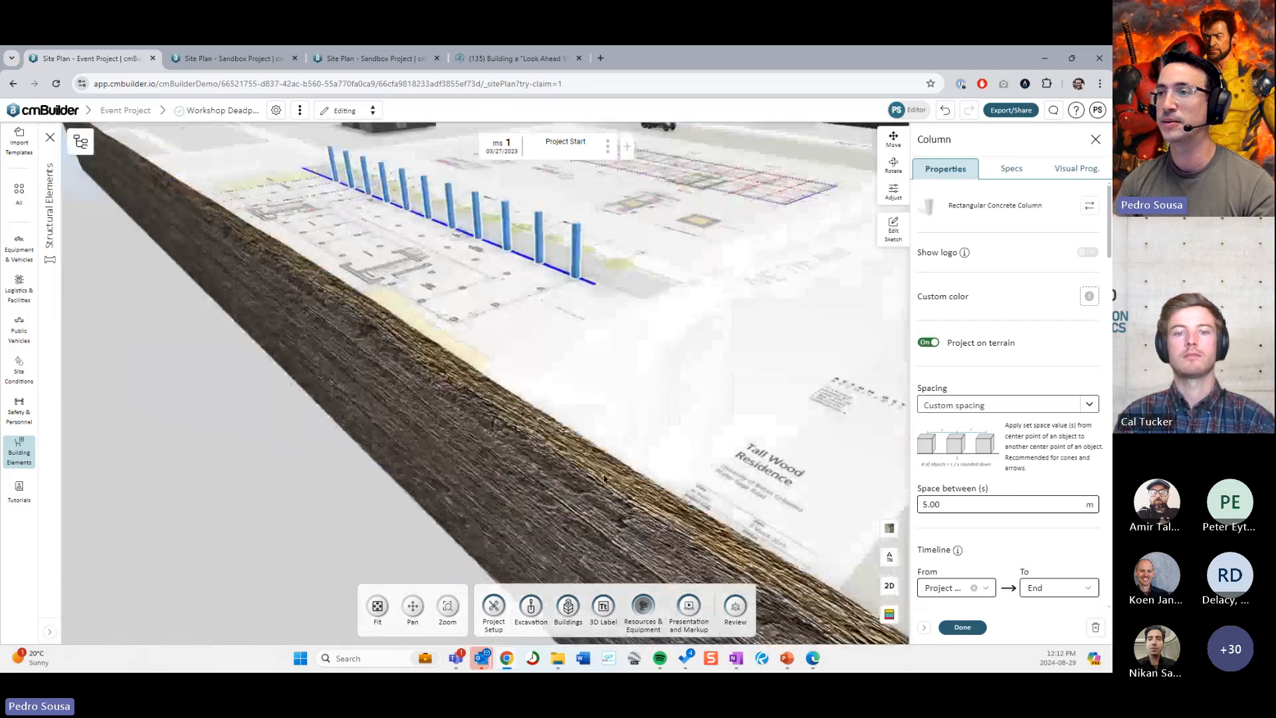
scroll(612, 372, "up", 5)
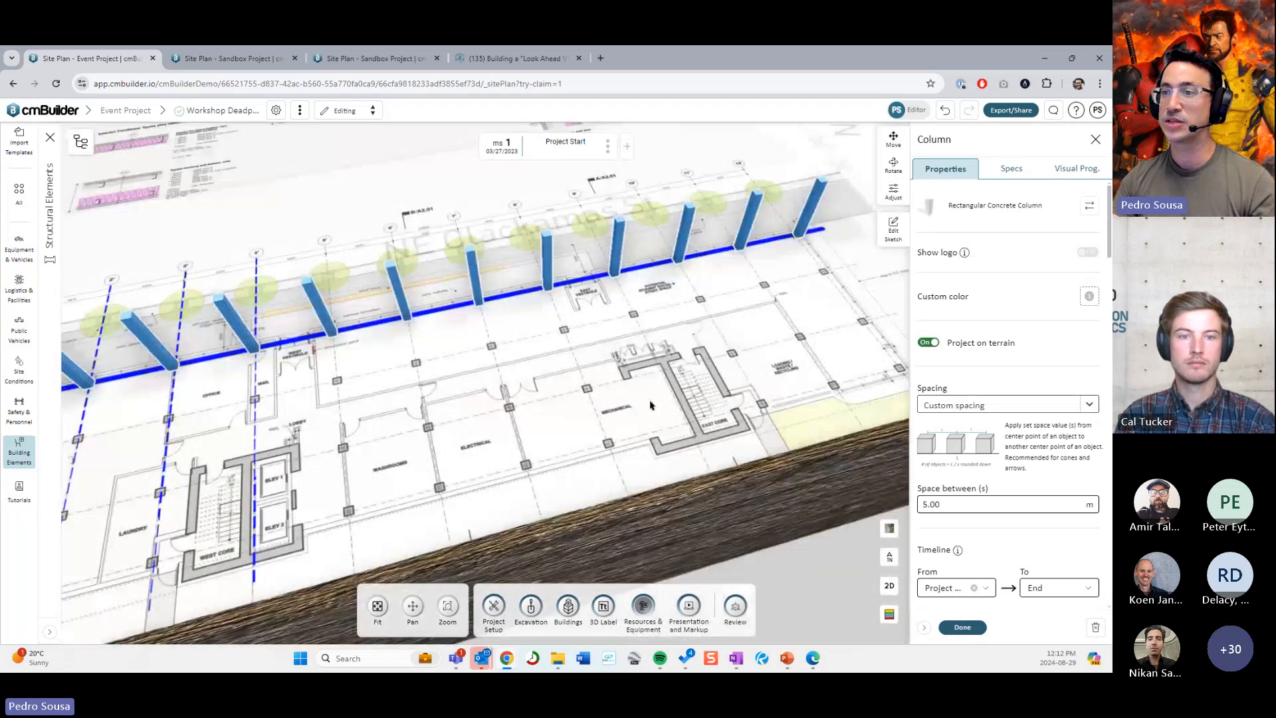
scroll(650, 405, "up", 5)
left_click(494, 423)
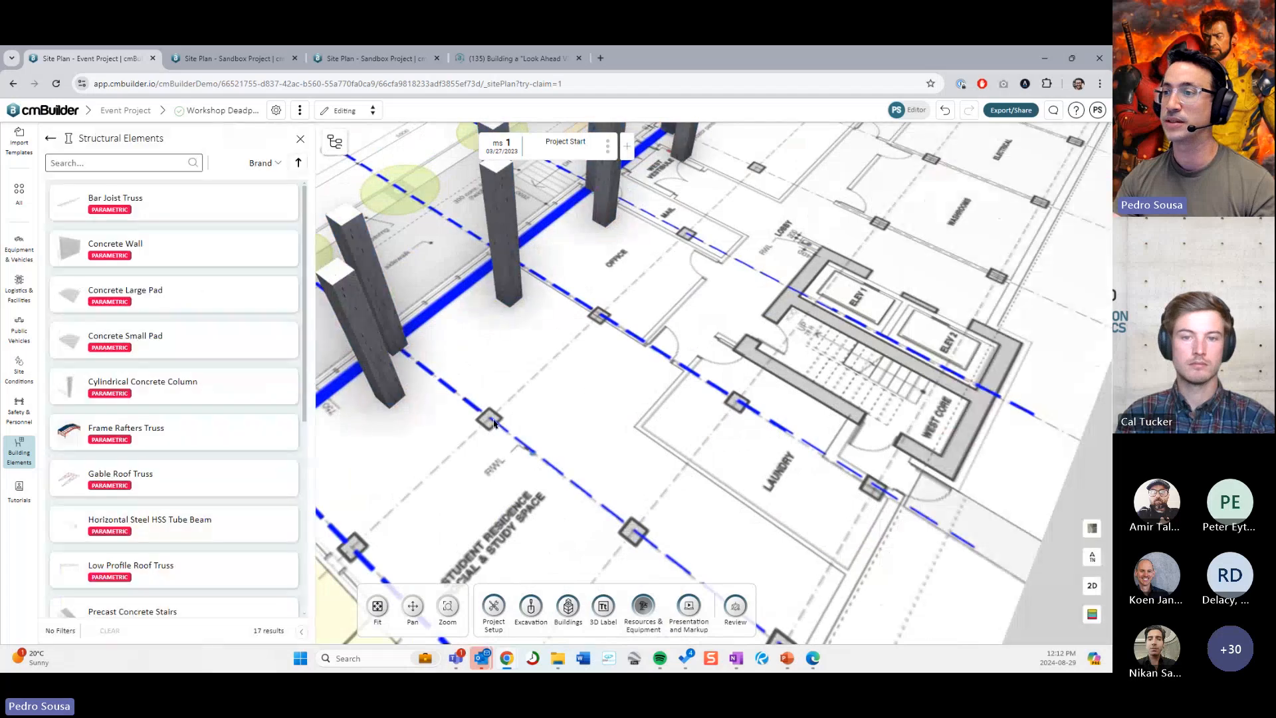
scroll(494, 423, "down", 10)
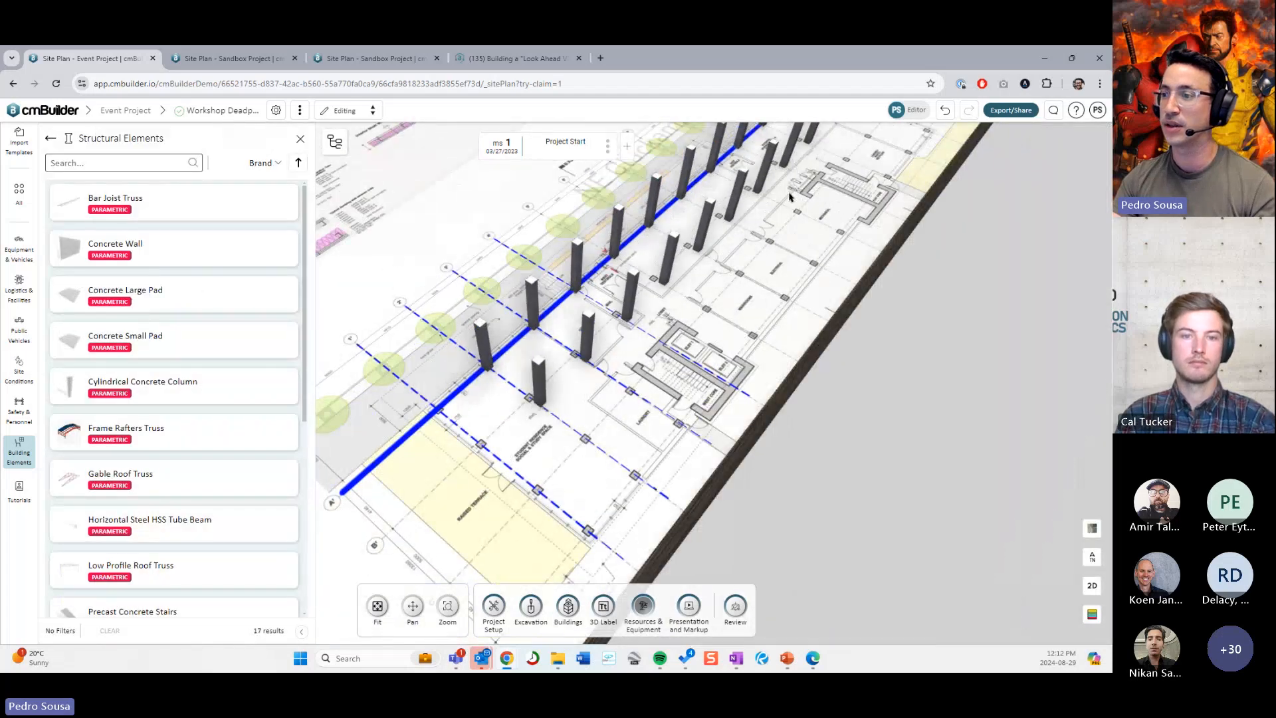
left_click_drag(789, 197, 781, 193)
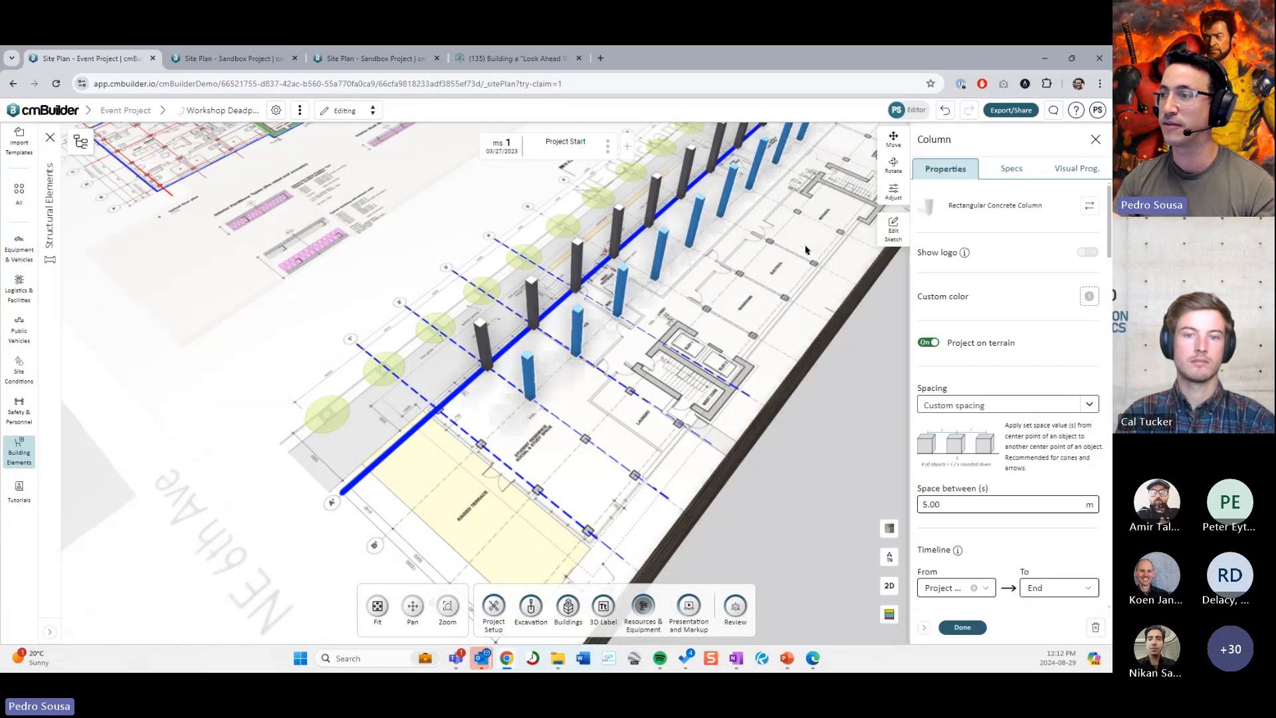
scroll(758, 250, "up", 5)
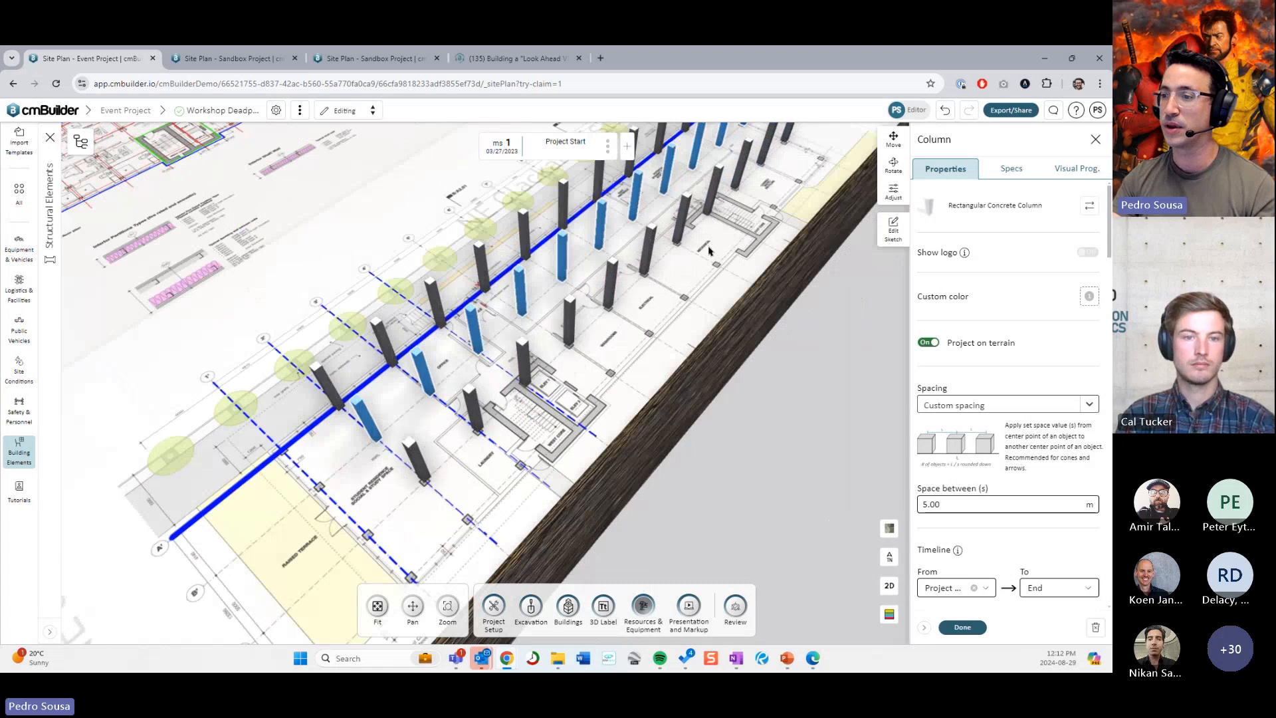
key("ctrl+v")
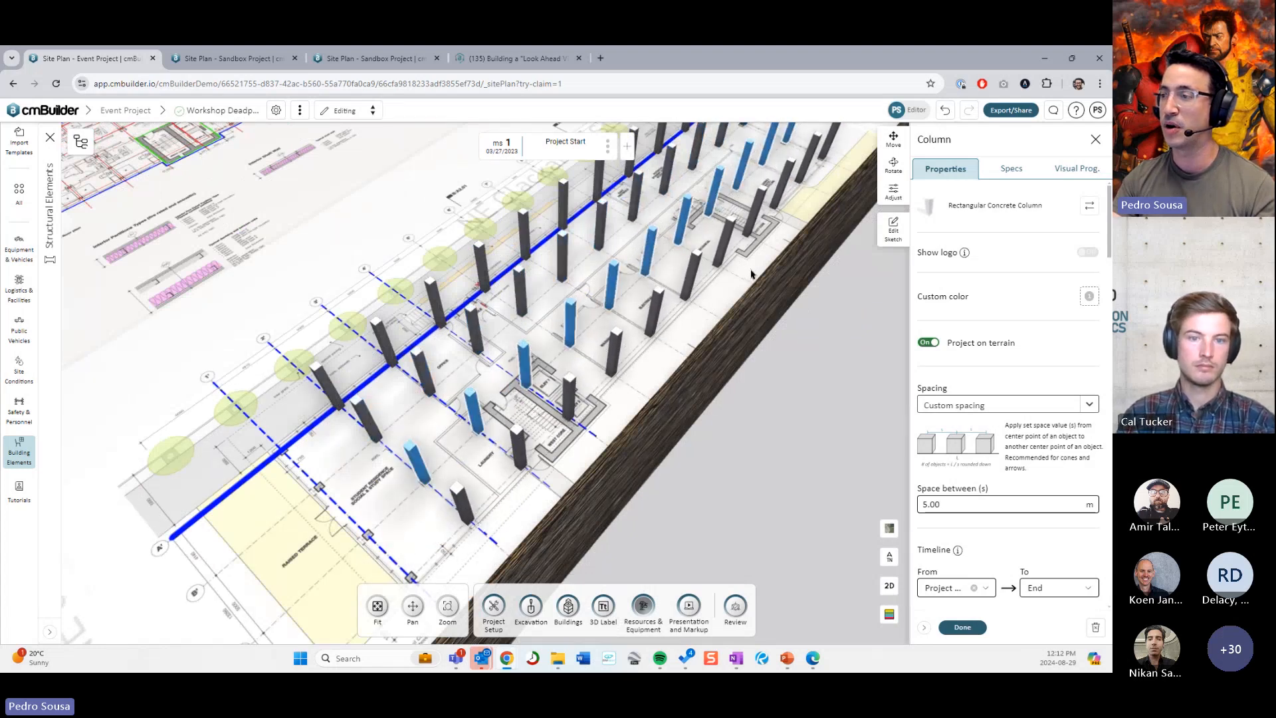
left_click(962, 627)
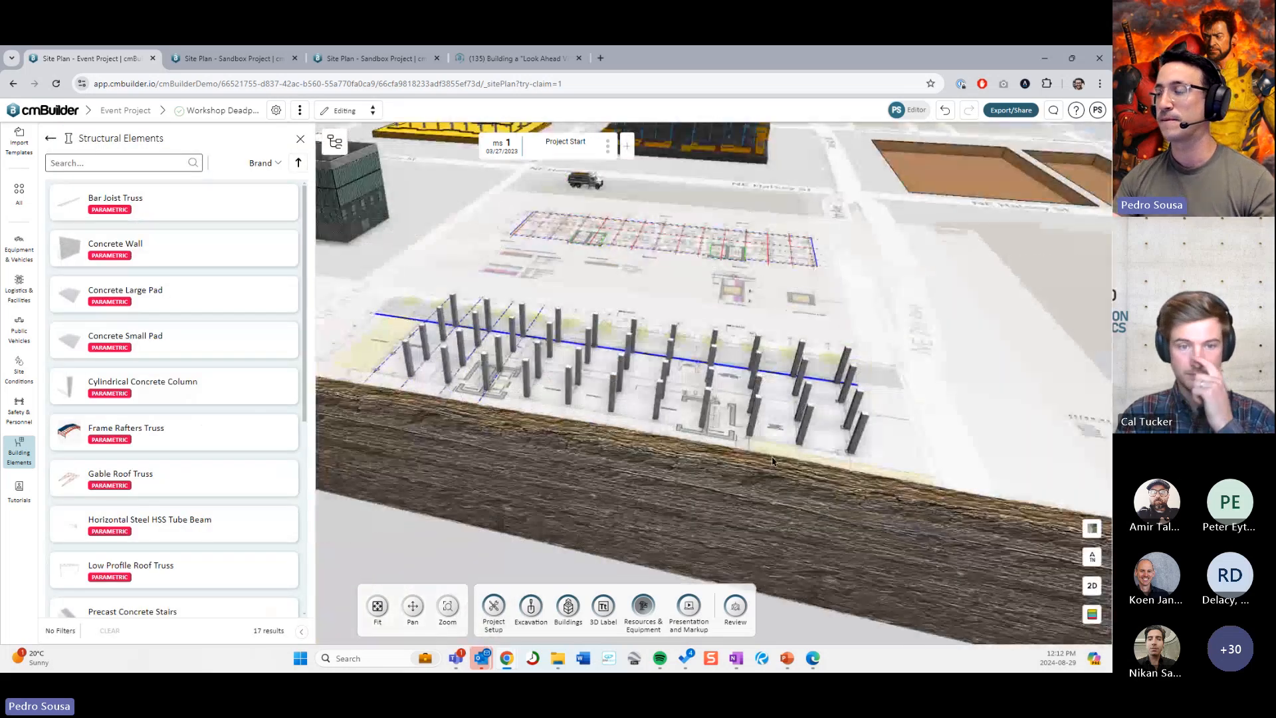
Step: Switch to the PowerPoint slide show at the "How to work without 3D models" slide
scroll(758, 457, "down", 2)
left_click(787, 659)
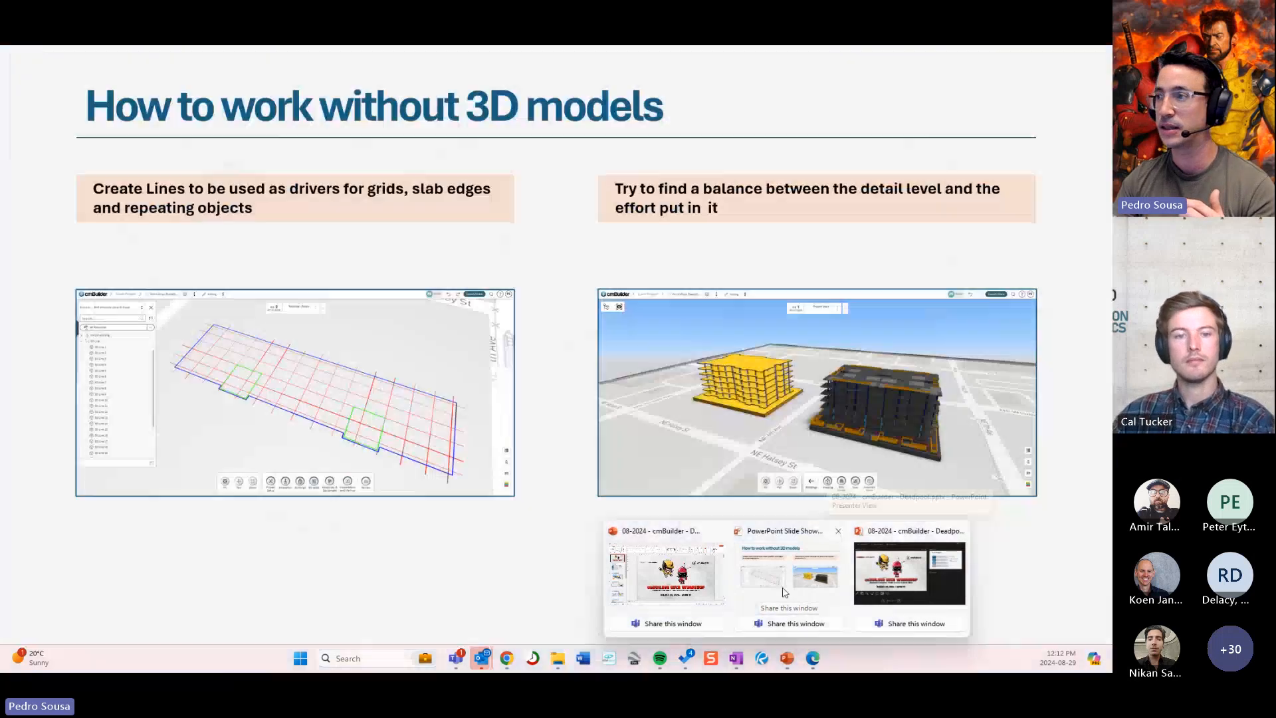
left_click(784, 591)
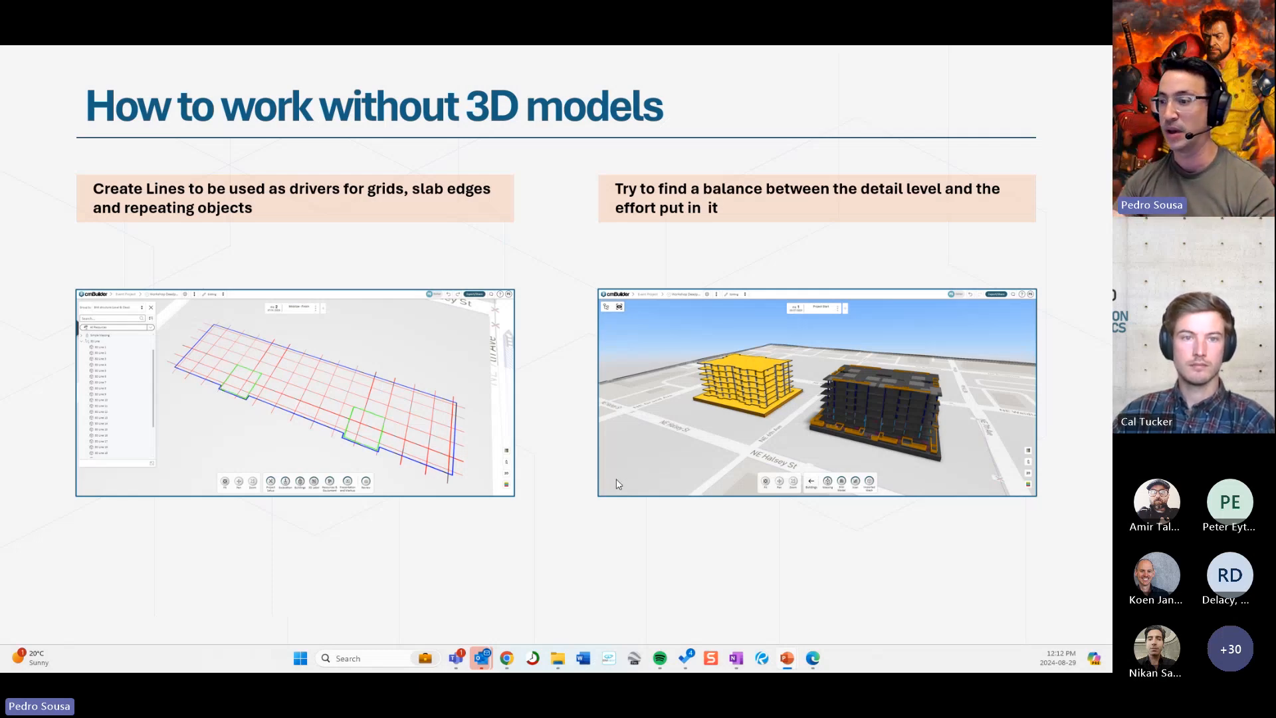
Step: Return to the cmBuilder site plan in Chrome and close the structural elements library
mouse_move(514, 663)
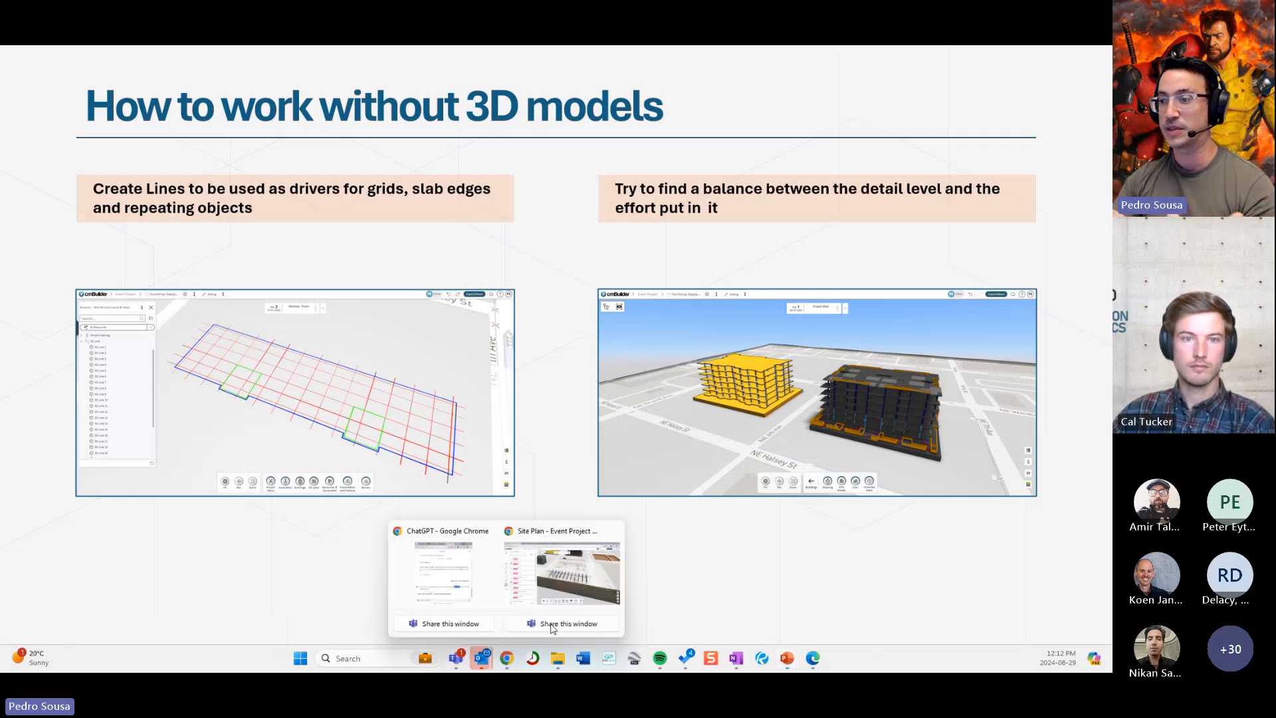
left_click(558, 592)
left_click(304, 142)
Step: Examine the four column rows against the ground floor plan's gridlines from several angles
scroll(484, 366, "up", 3)
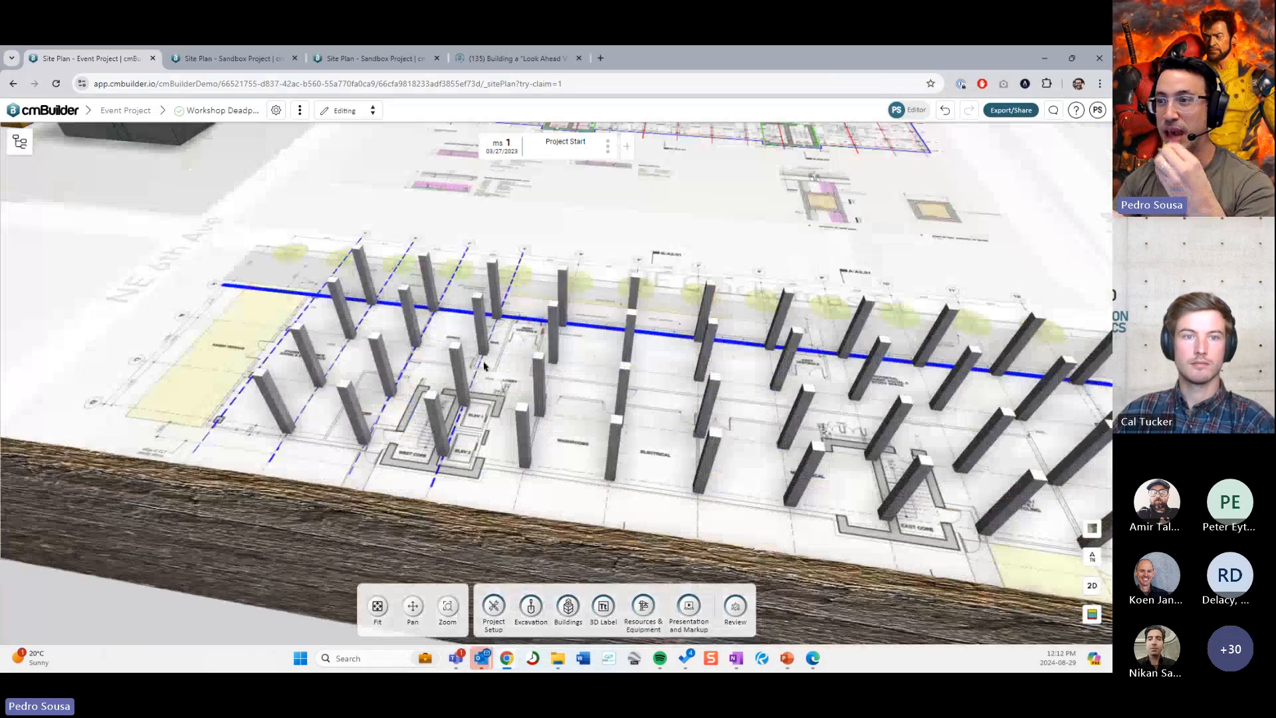
left_click_drag(484, 366, 519, 385)
scroll(519, 386, "up", 5)
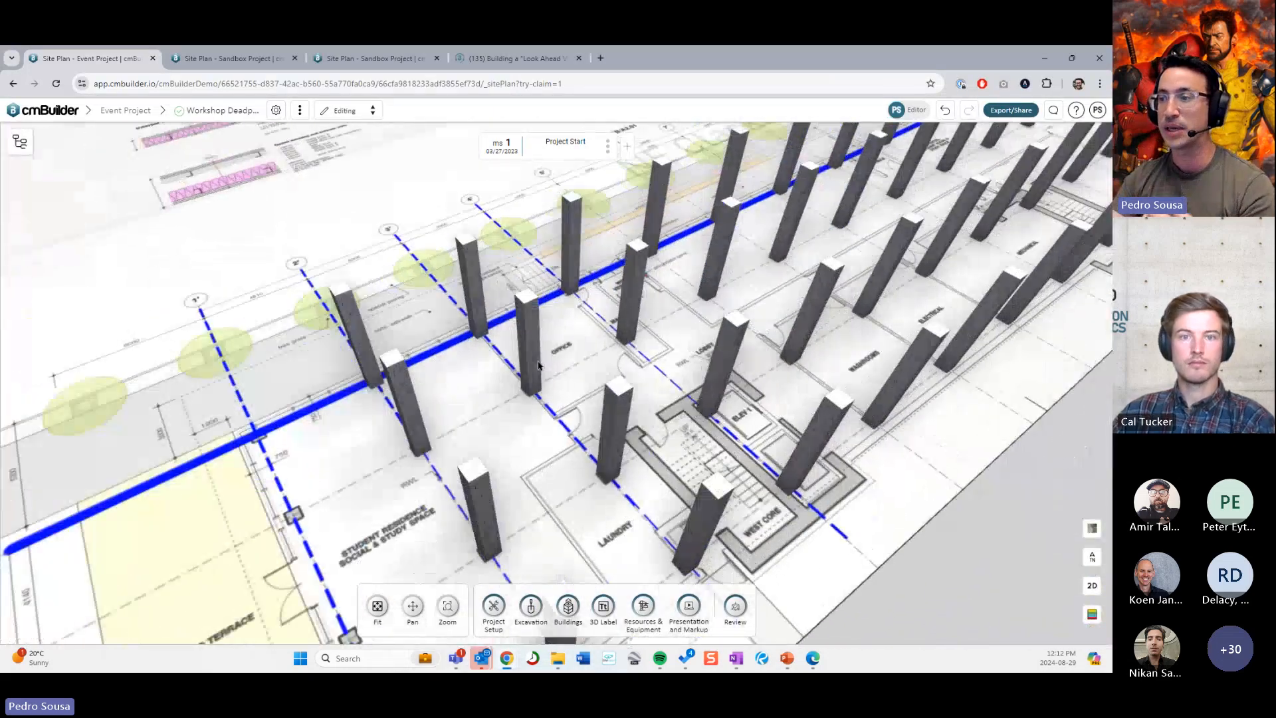
scroll(538, 365, "down", 3)
left_click_drag(539, 366, 477, 361)
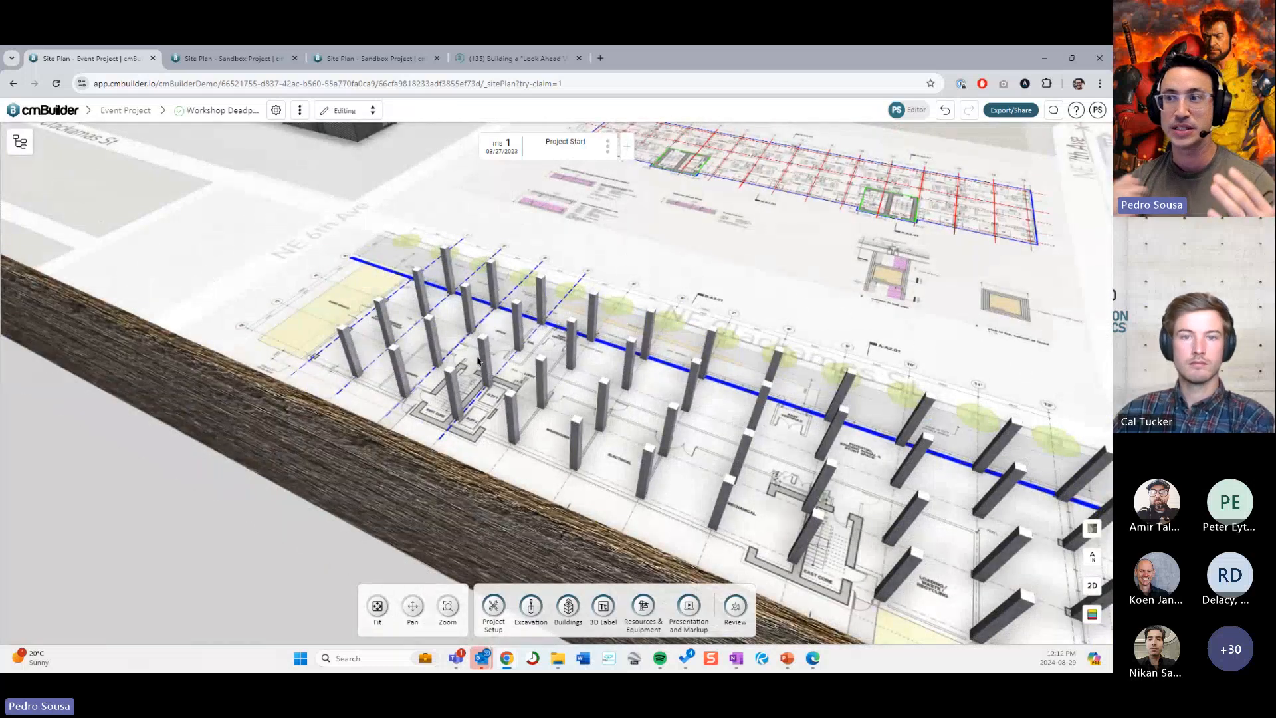
left_click_drag(370, 296, 481, 398)
scroll(532, 333, "up", 2)
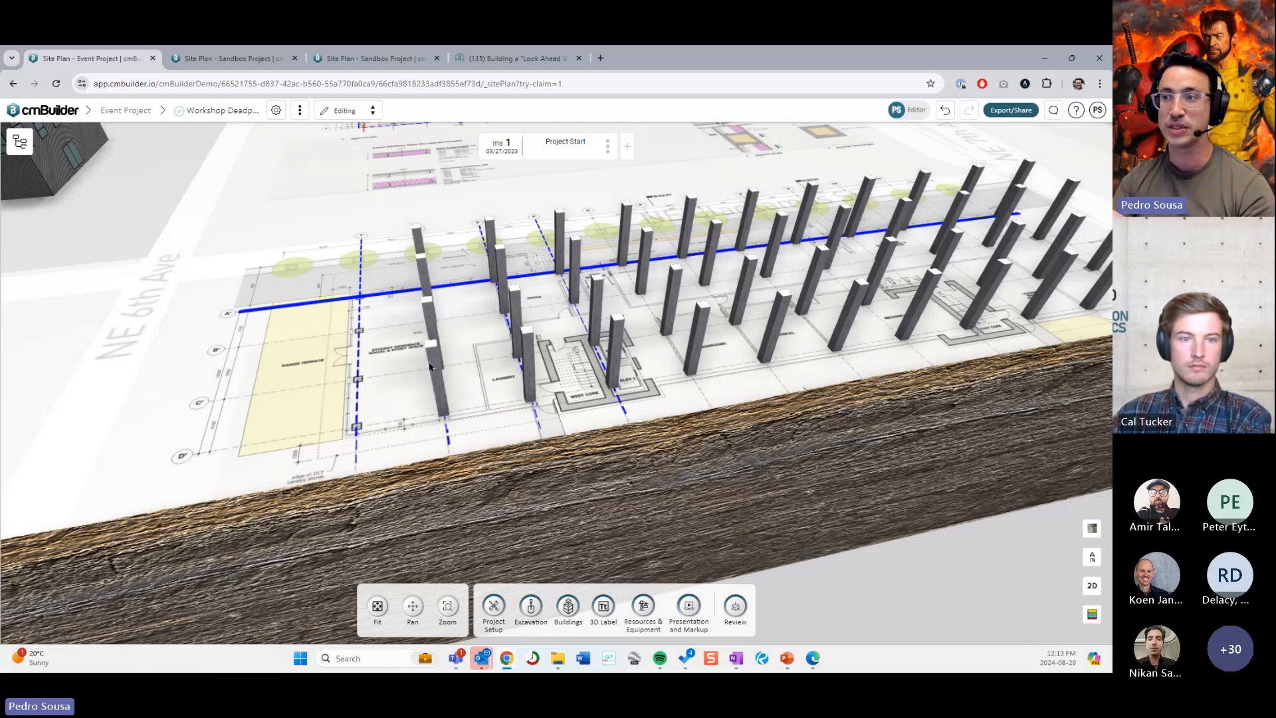
Step: Select all four rectangular concrete column rows on gridlines A' to D' together
left_click_drag(428, 364, 444, 347)
scroll(432, 351, "up", 3)
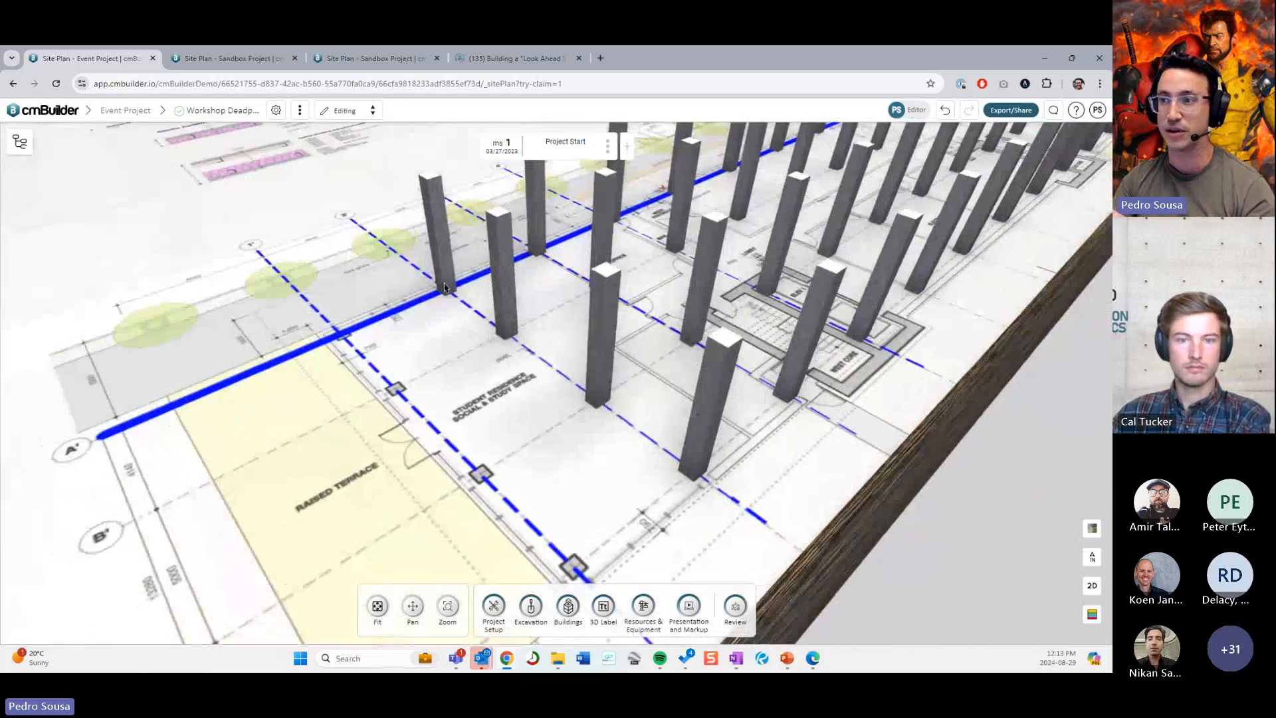
left_click(508, 311, "shift")
left_click(601, 367, "shift")
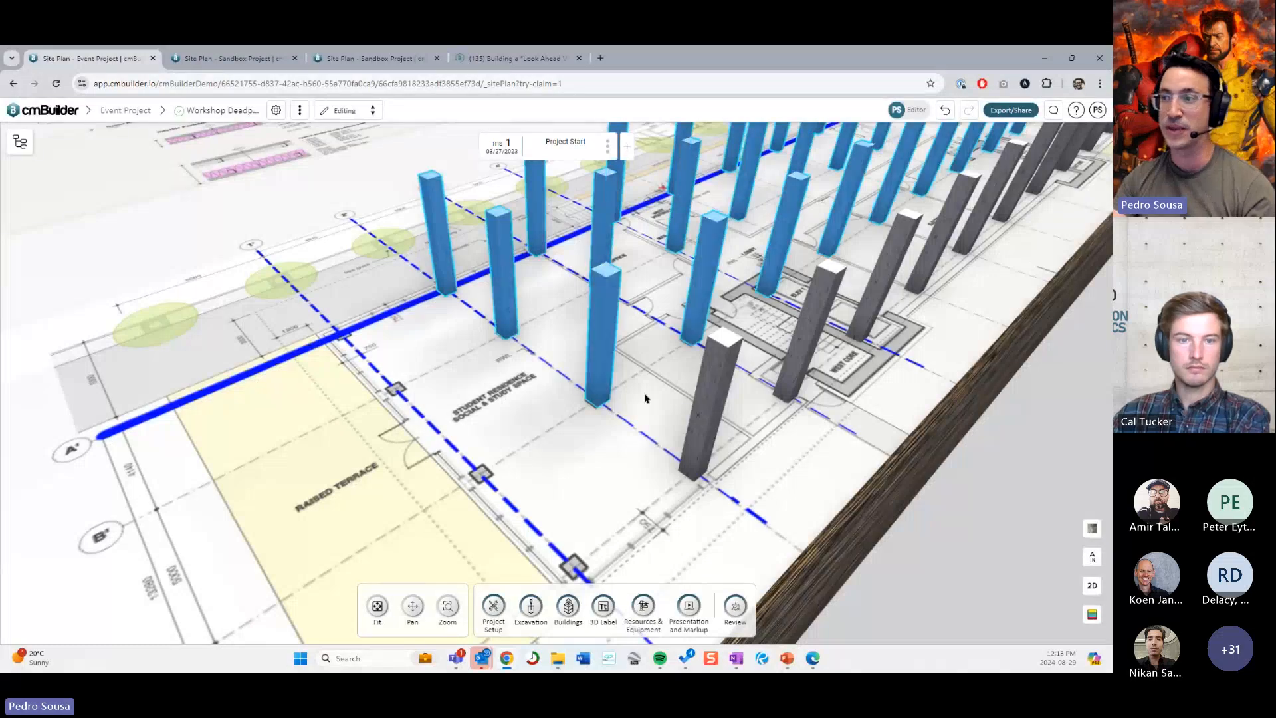
left_click(708, 441, "shift")
scroll(598, 392, "down", 3)
left_click_drag(698, 413, 886, 372)
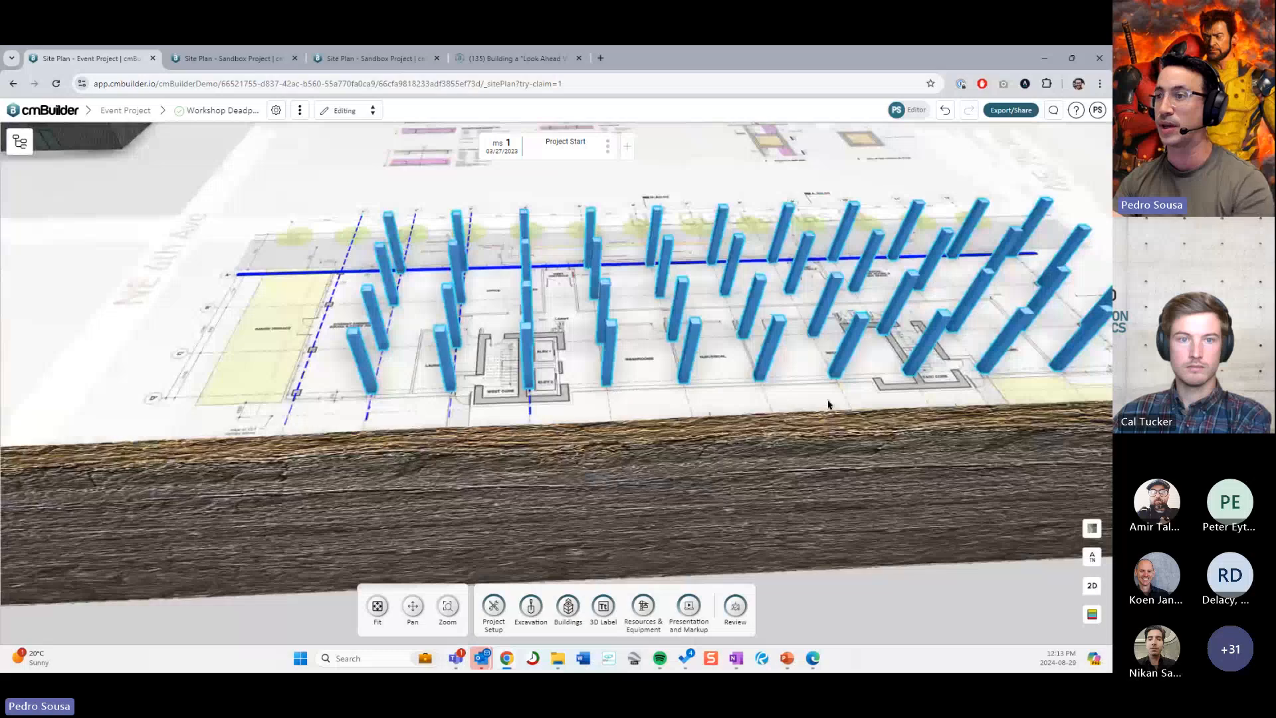
Step: Move the four selected column rows together about one bay along the X axis, toward gridline 1'
scroll(404, 412, "up", 4)
right_click_drag(425, 416, 490, 418)
scroll(604, 399, "down", 3)
right_click_drag(863, 376, 727, 389)
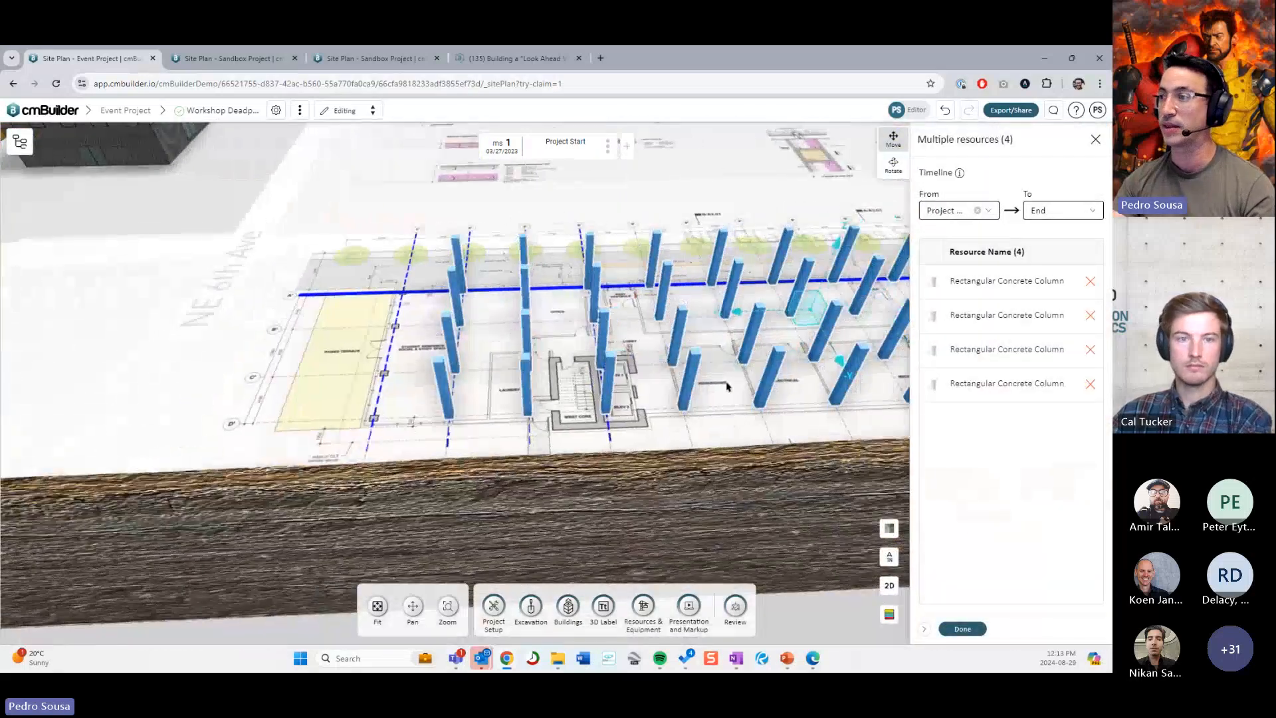
left_click_drag(755, 314, 689, 316)
right_click_drag(779, 468, 339, 469)
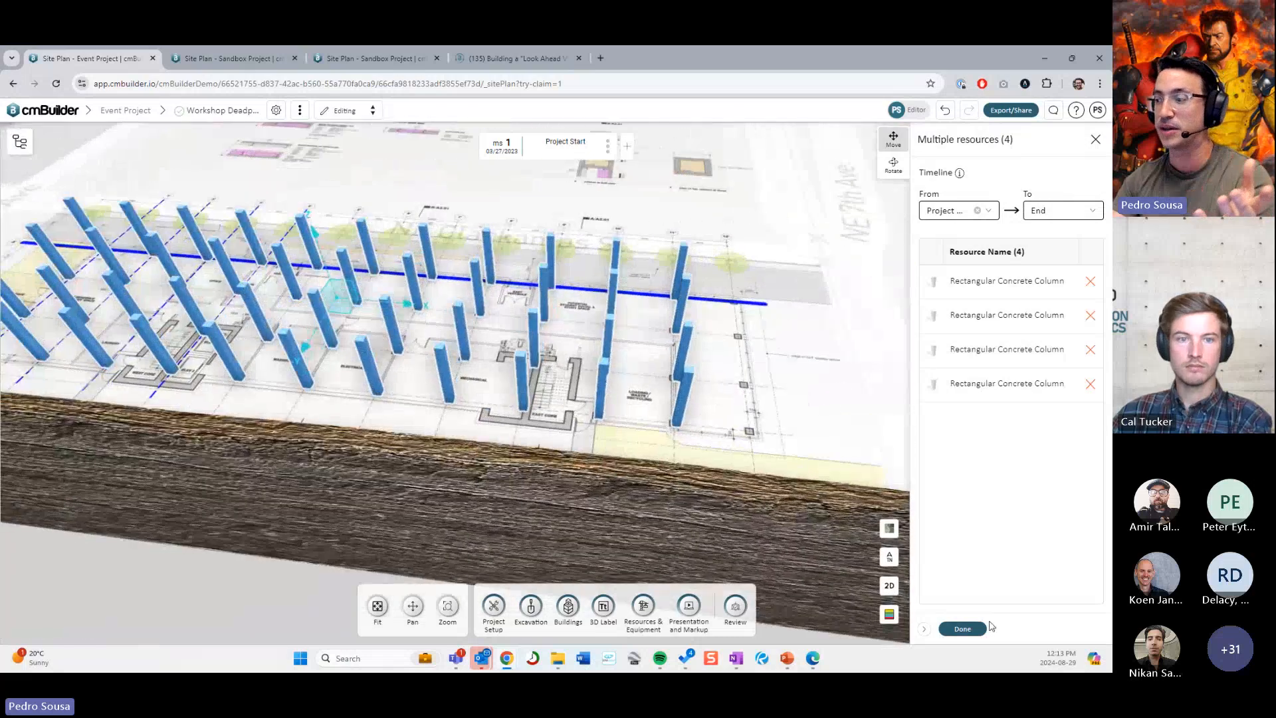
Step: Finish the group edit of the four concrete column rows and check their alignment with the ground floor plan
left_click(961, 628)
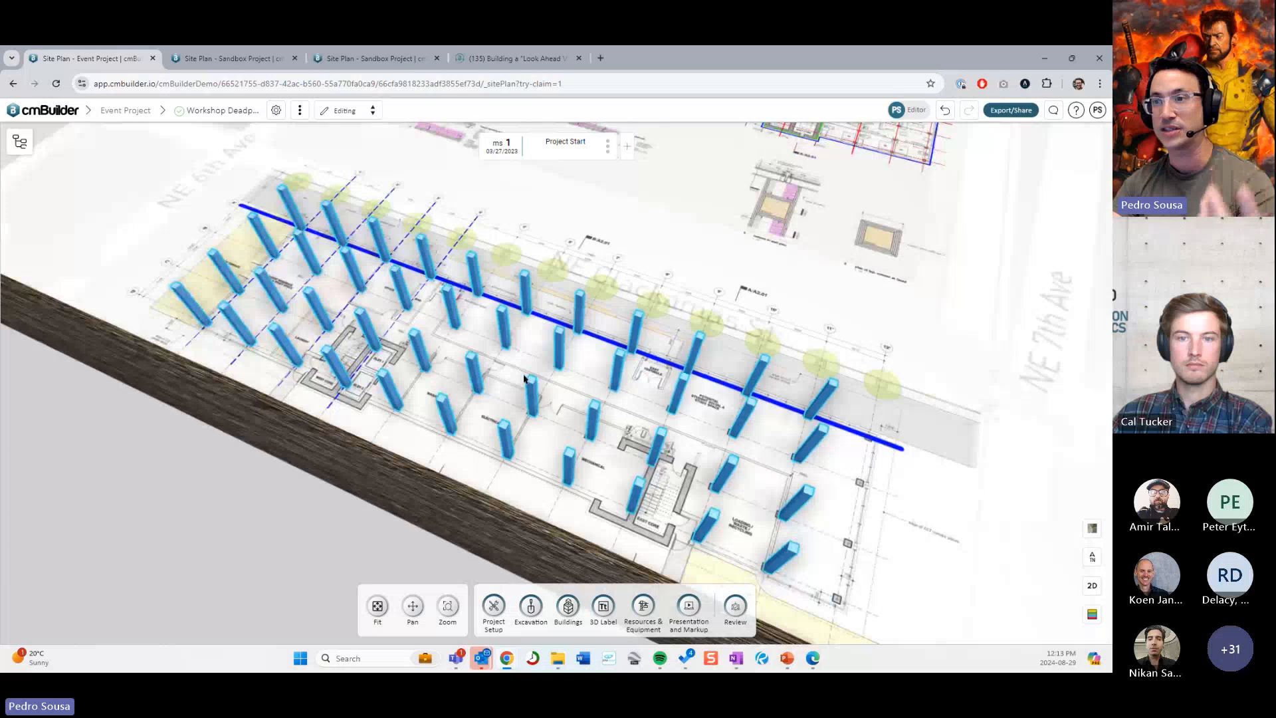
left_click_drag(527, 379, 576, 378)
left_click_drag(459, 382, 483, 383)
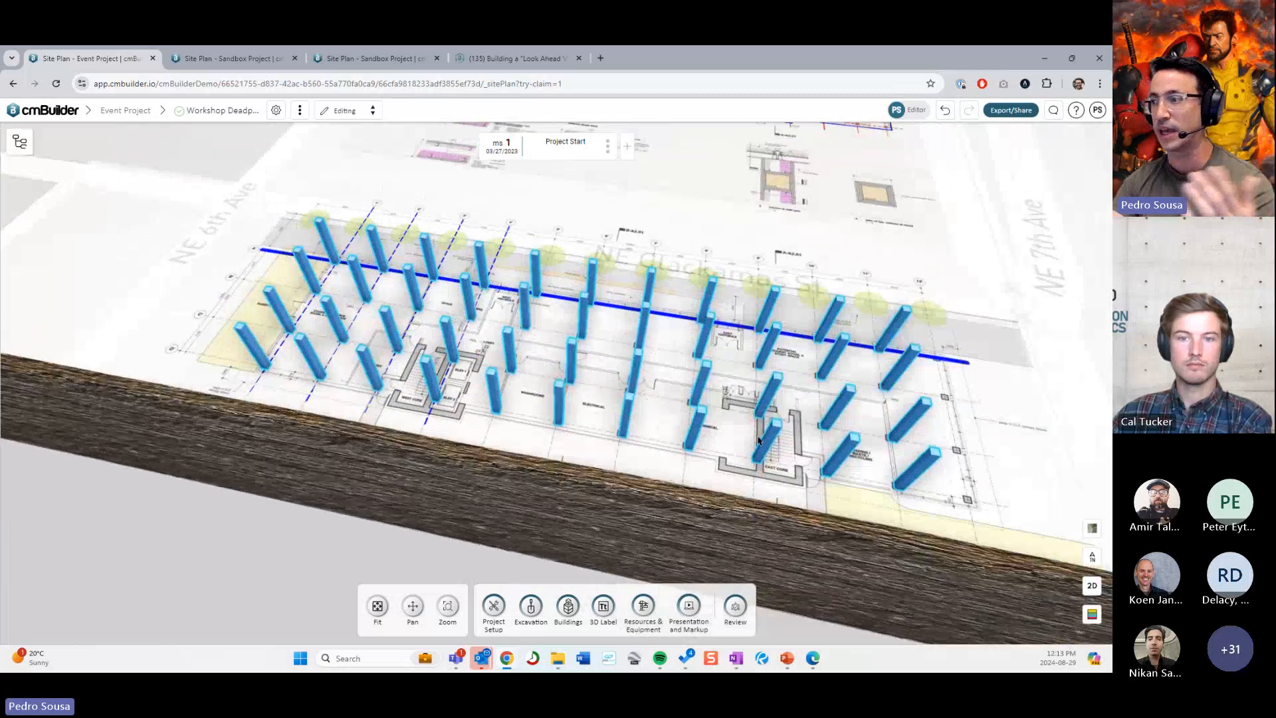
left_click_drag(759, 441, 652, 419)
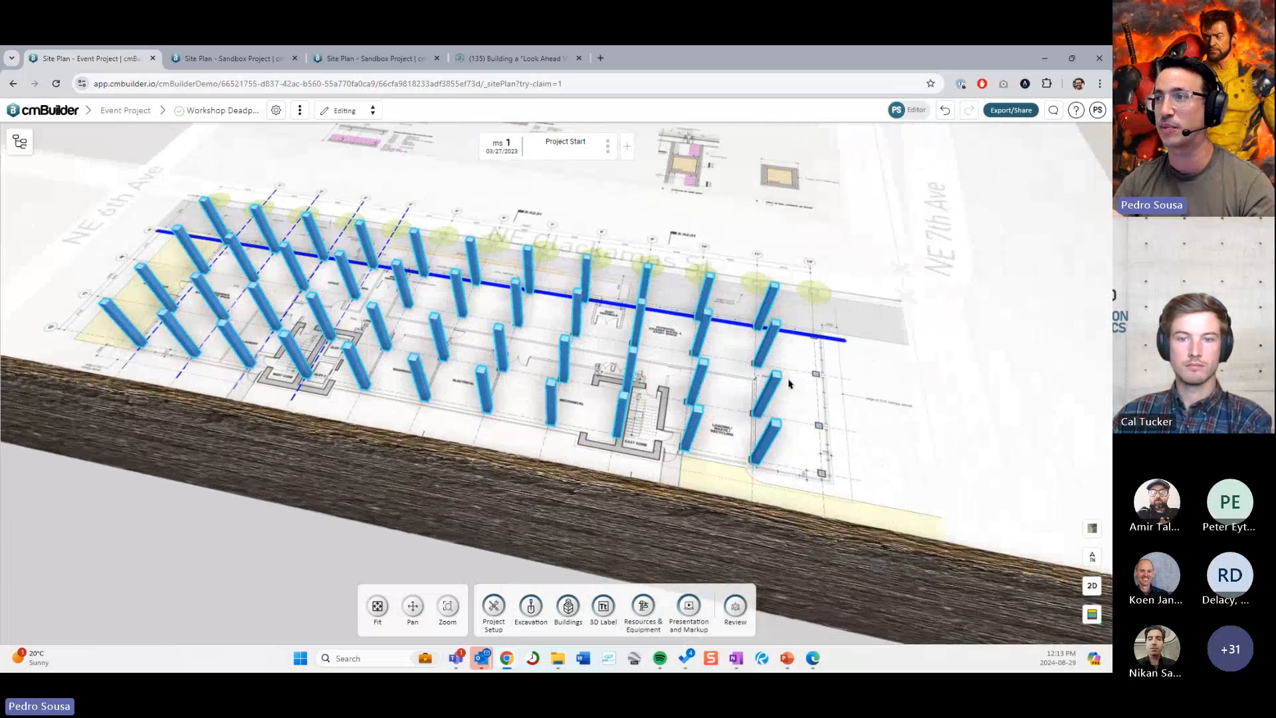
Step: Examine the simplified yellow building beside the detailed dark building north of NE Halsey St, comparing their level of detail
scroll(652, 419, "down", 5)
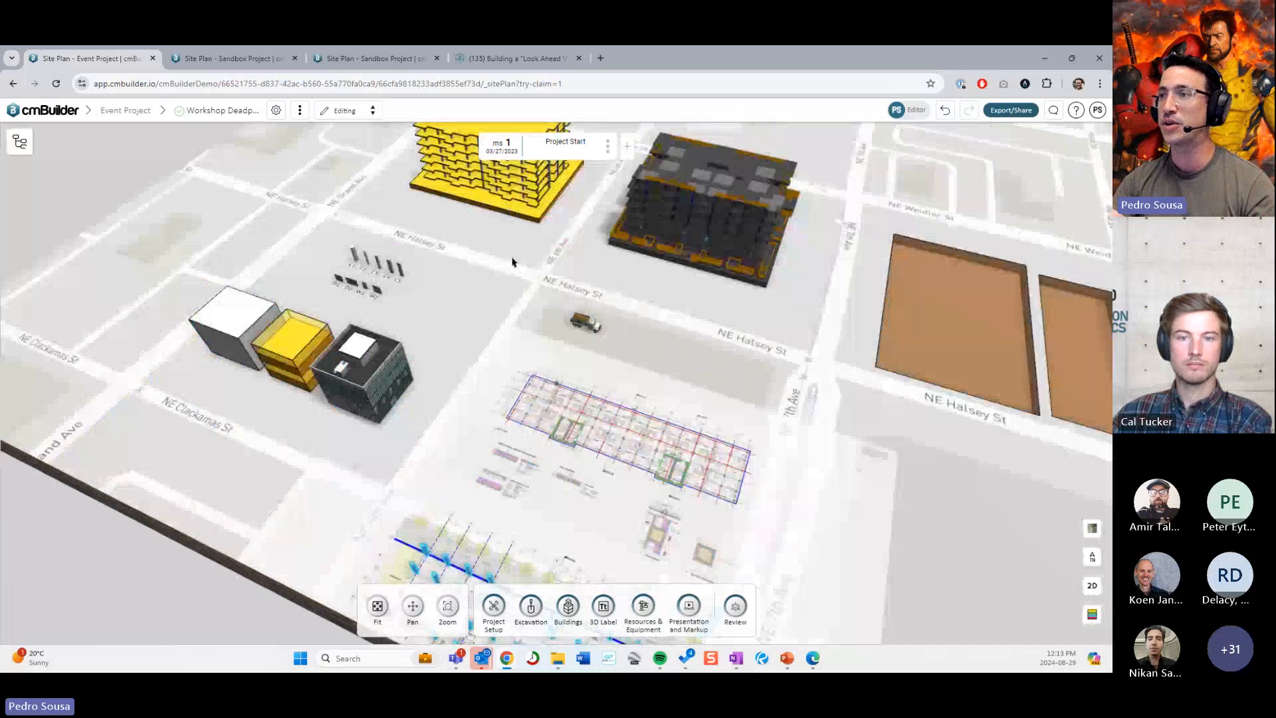
left_click_drag(512, 261, 617, 444)
scroll(668, 357, "up", 3)
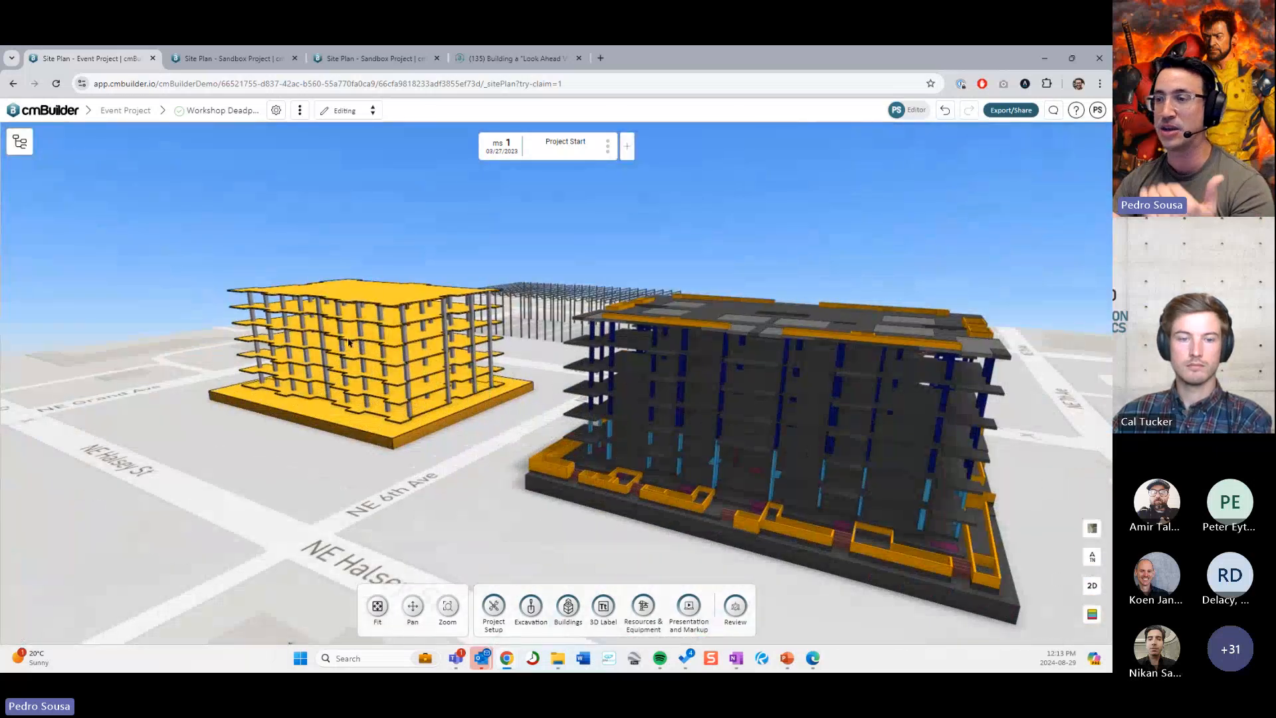
left_click_drag(371, 357, 292, 408)
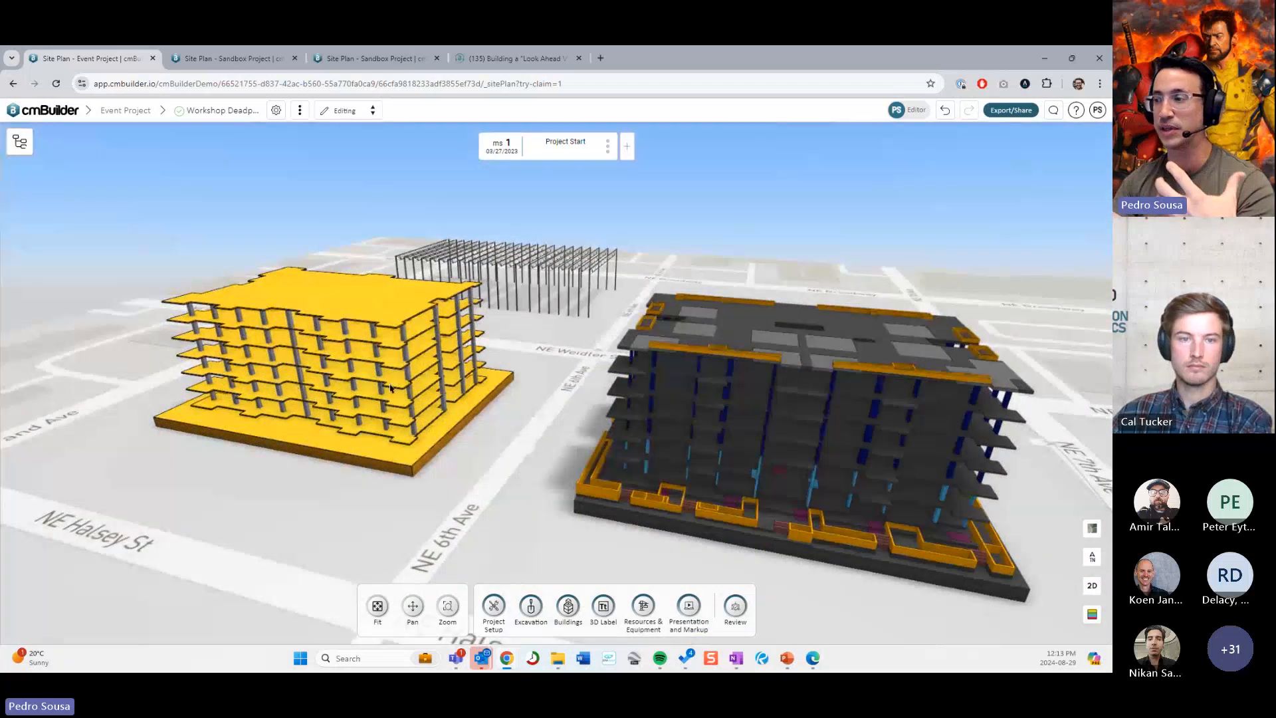
left_click_drag(391, 388, 366, 373)
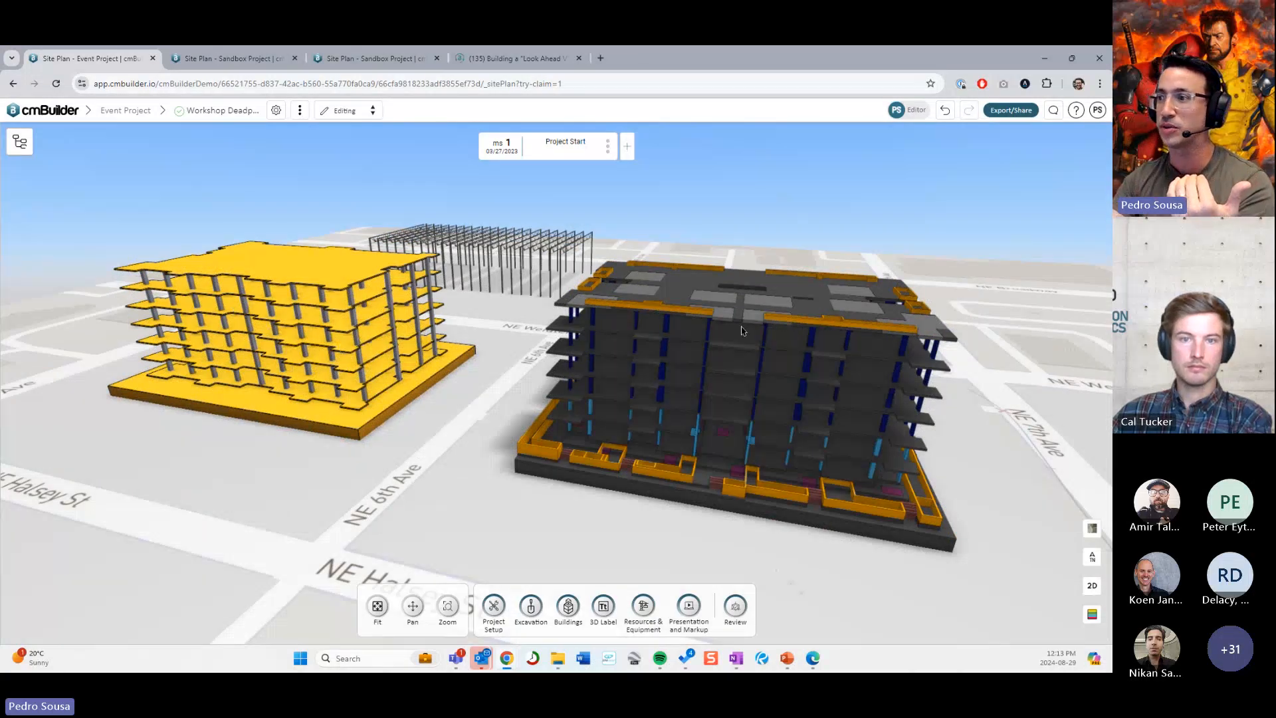
left_click_drag(752, 471, 605, 467)
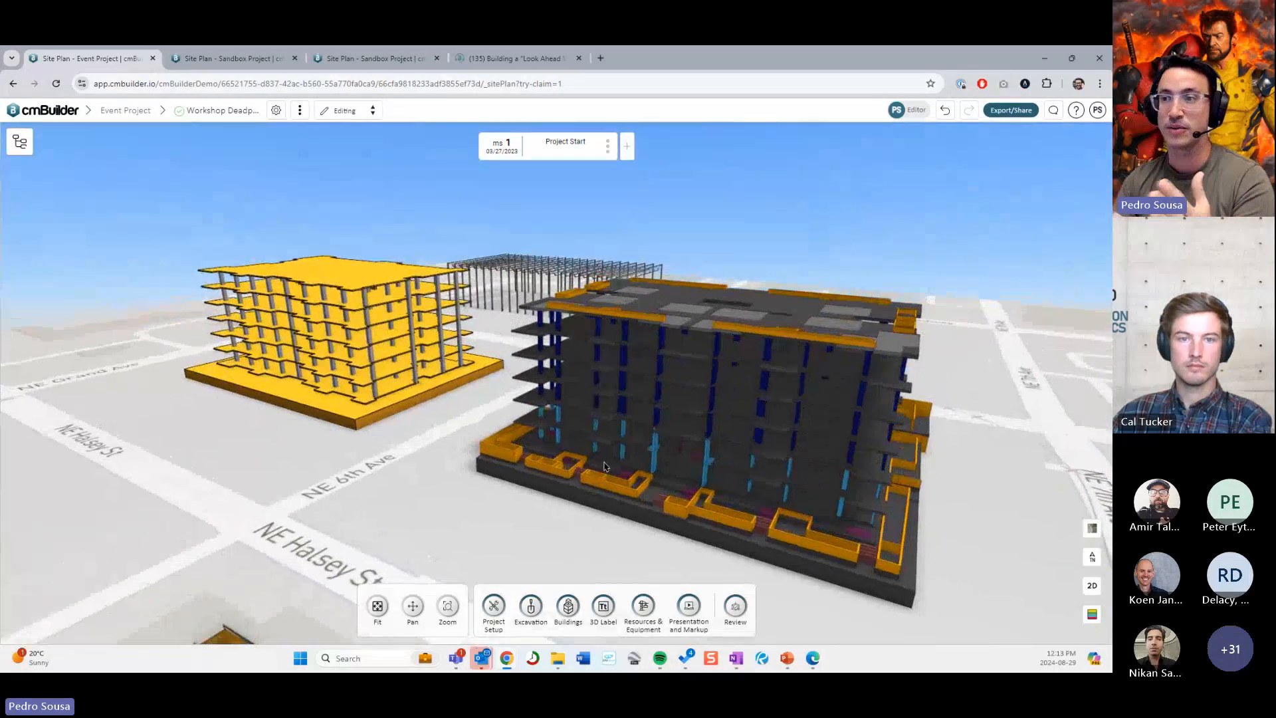
left_click_drag(355, 370, 536, 437)
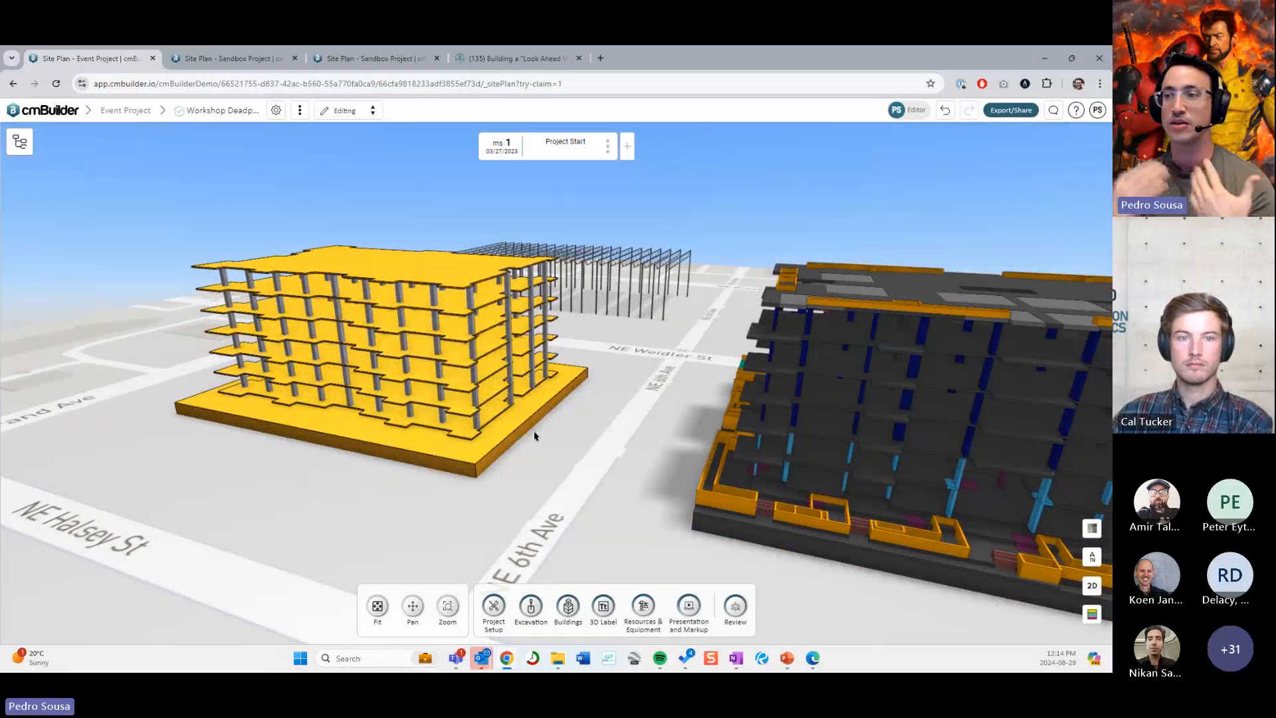
Step: Inspect the yellow building's slabs and column rows up close, then compare both buildings from a wider view
left_click_drag(613, 451, 531, 444)
scroll(598, 421, "down", 3)
scroll(556, 383, "up", 3)
left_click_drag(555, 383, 597, 363)
left_click(496, 330)
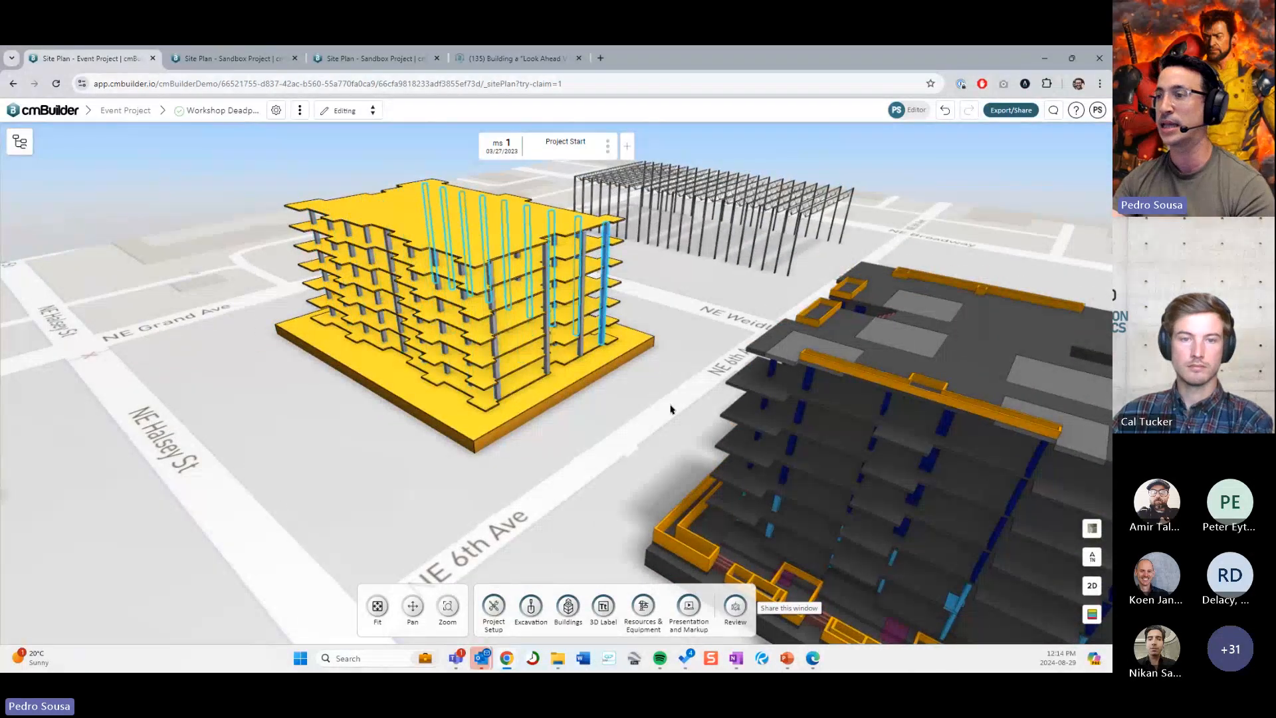
left_click_drag(670, 409, 556, 352)
scroll(364, 383, "down", 3)
right_click_drag(364, 383, 447, 405)
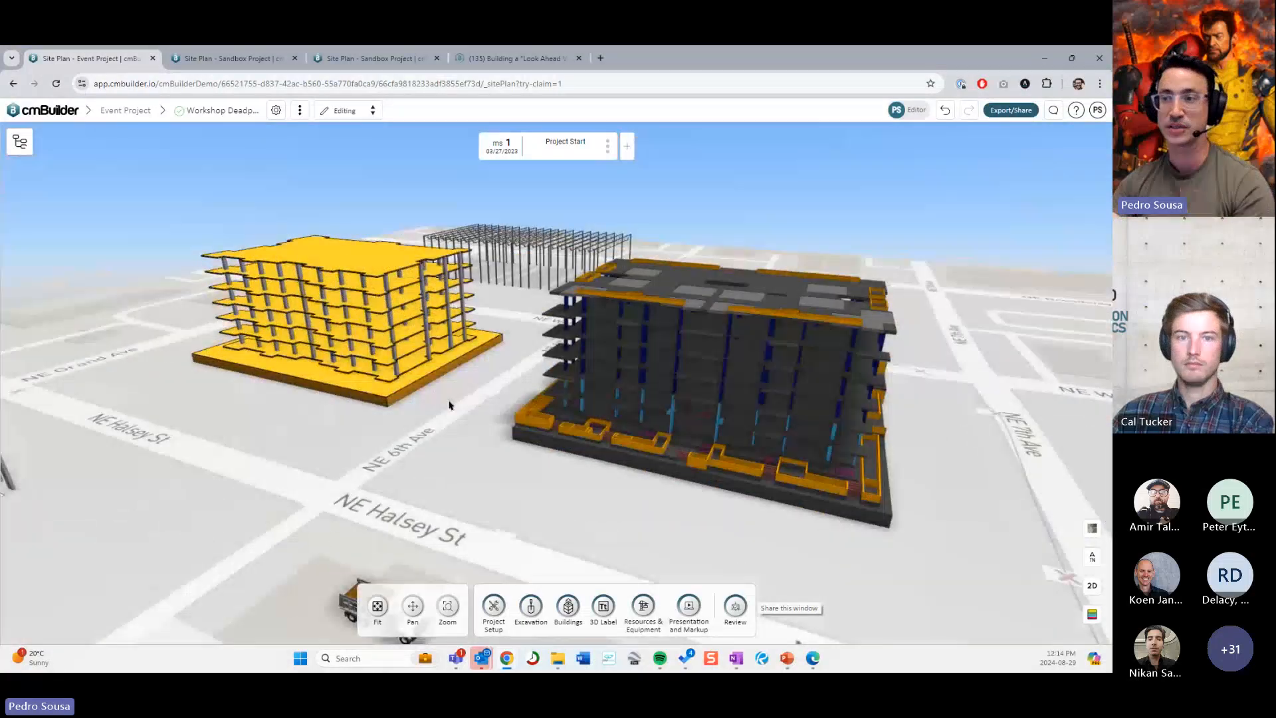
left_click_drag(447, 405, 569, 453)
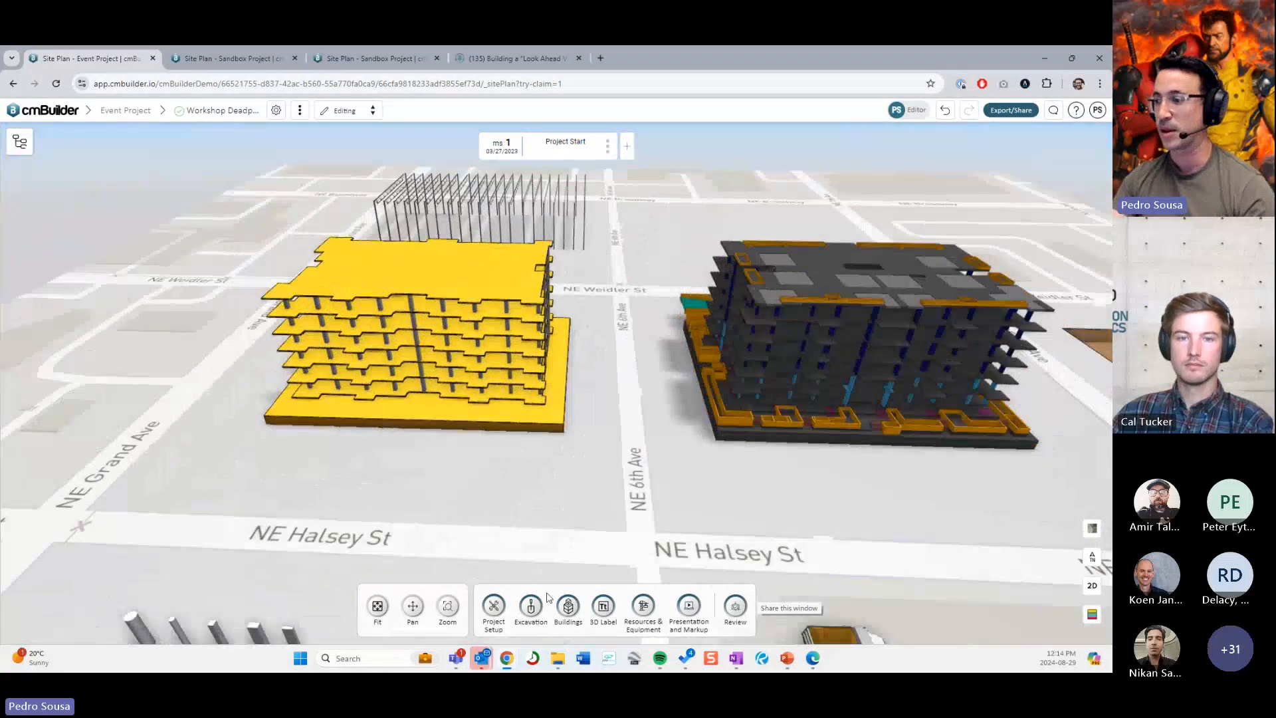
Step: Switch to the PowerPoint slide show and advance to the slide on linear elements and repeating slabs
mouse_move(787, 658)
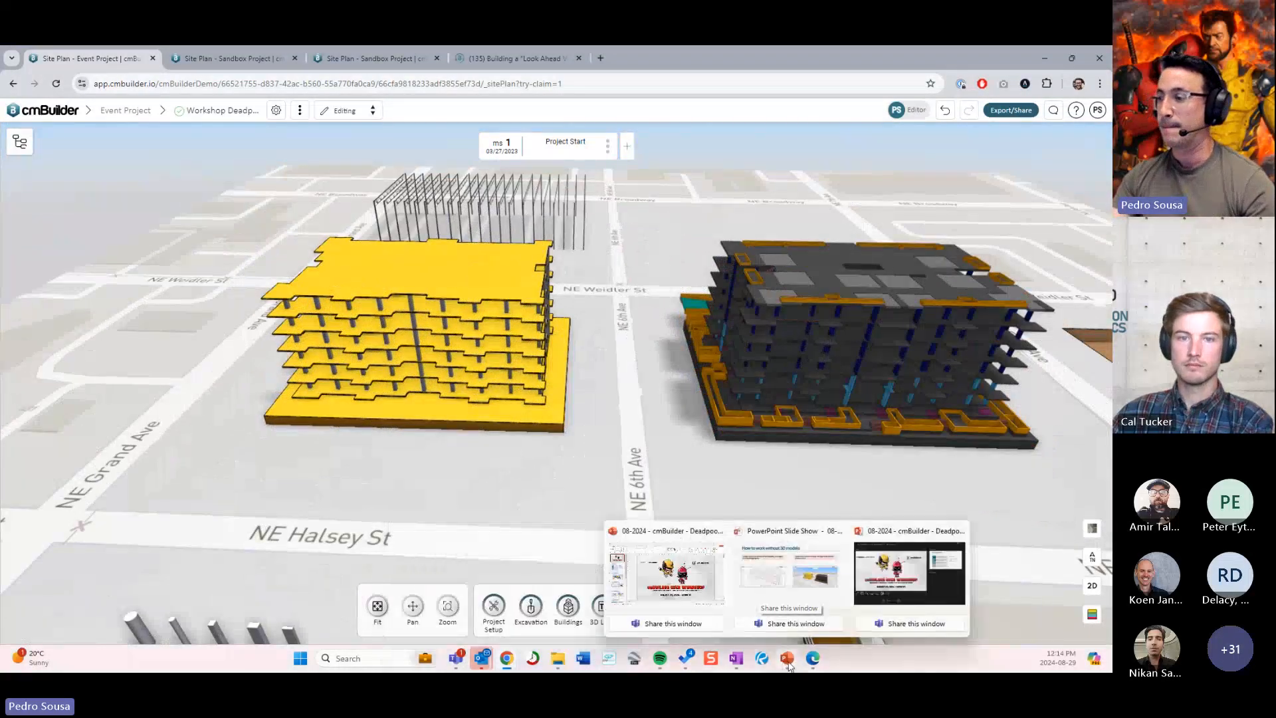
left_click(804, 585)
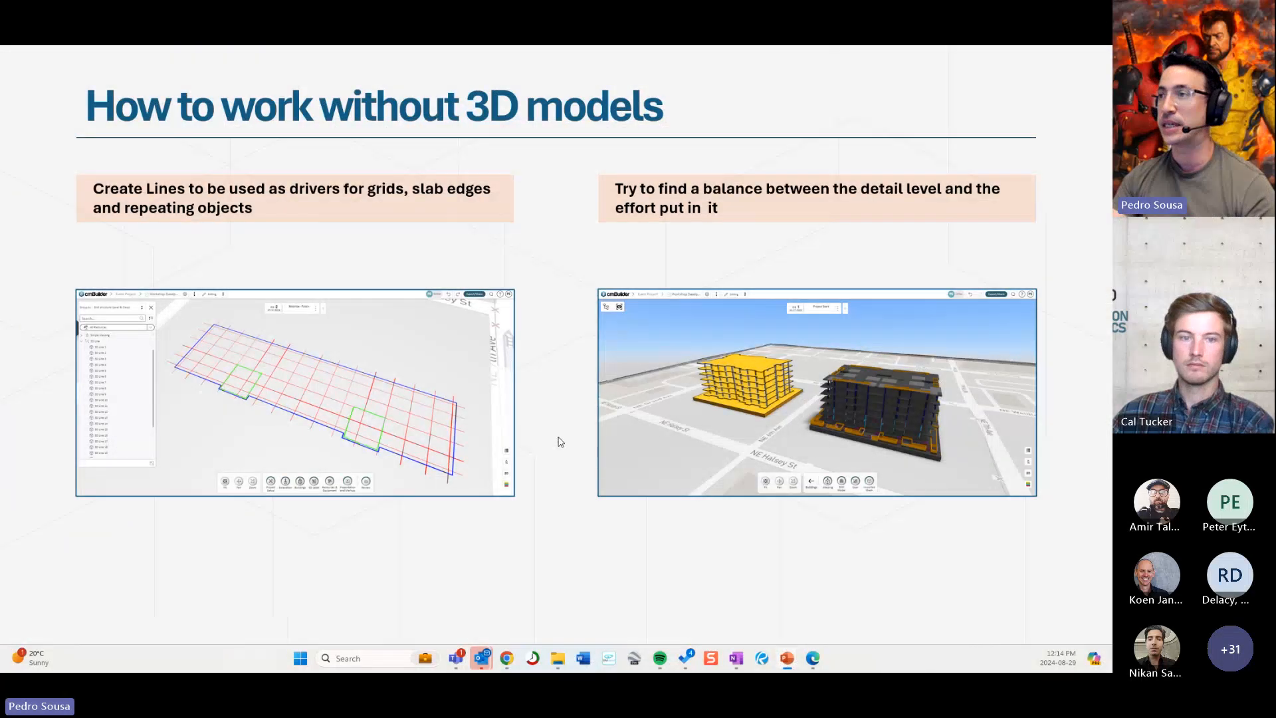
left_click(569, 391)
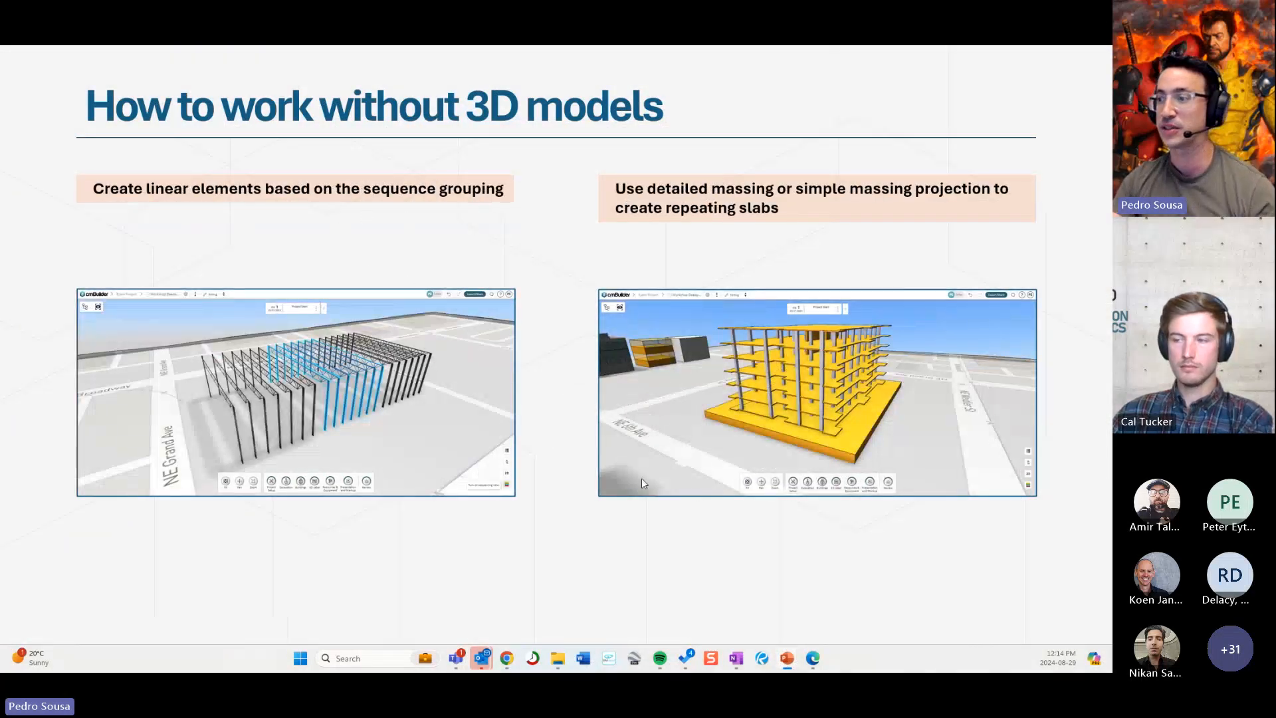
Step: Return to the cmBuilder site plan in Chrome and examine how the steel truss frames near NE Broadway are grouped
mouse_move(517, 658)
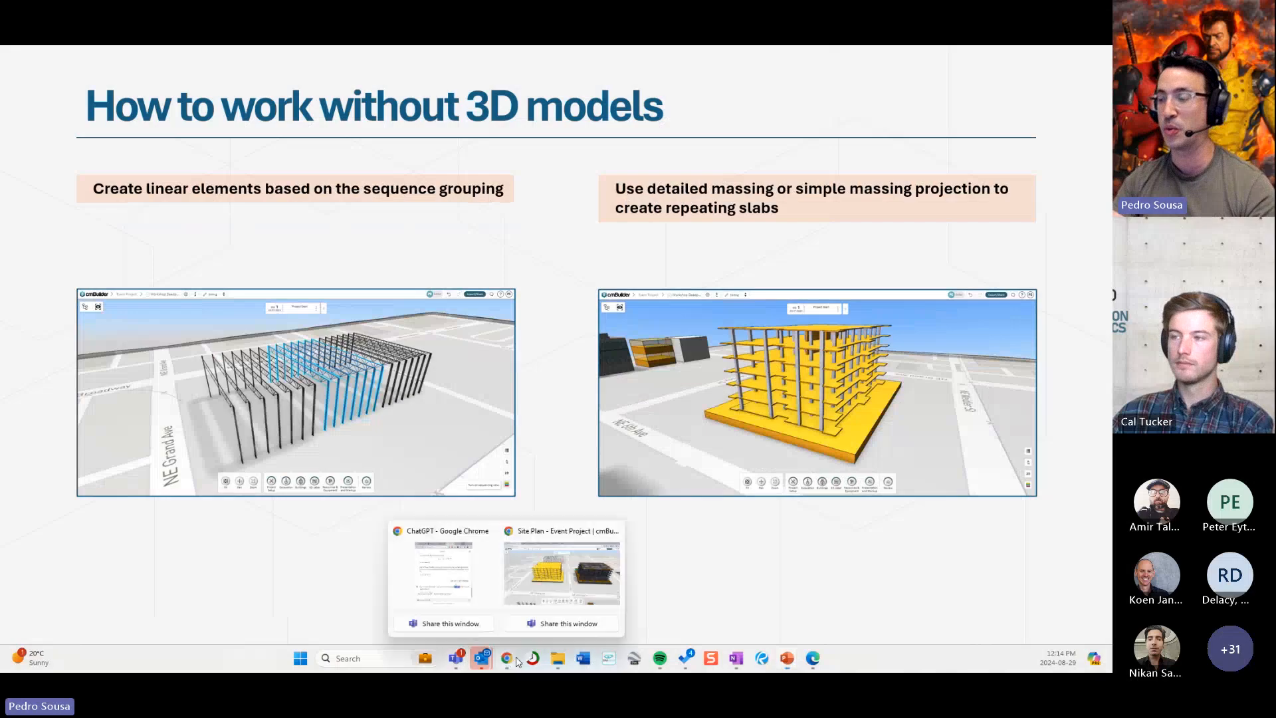
left_click(582, 583)
left_click_drag(531, 311, 619, 397)
scroll(476, 396, "up", 4)
scroll(649, 390, "up", 3)
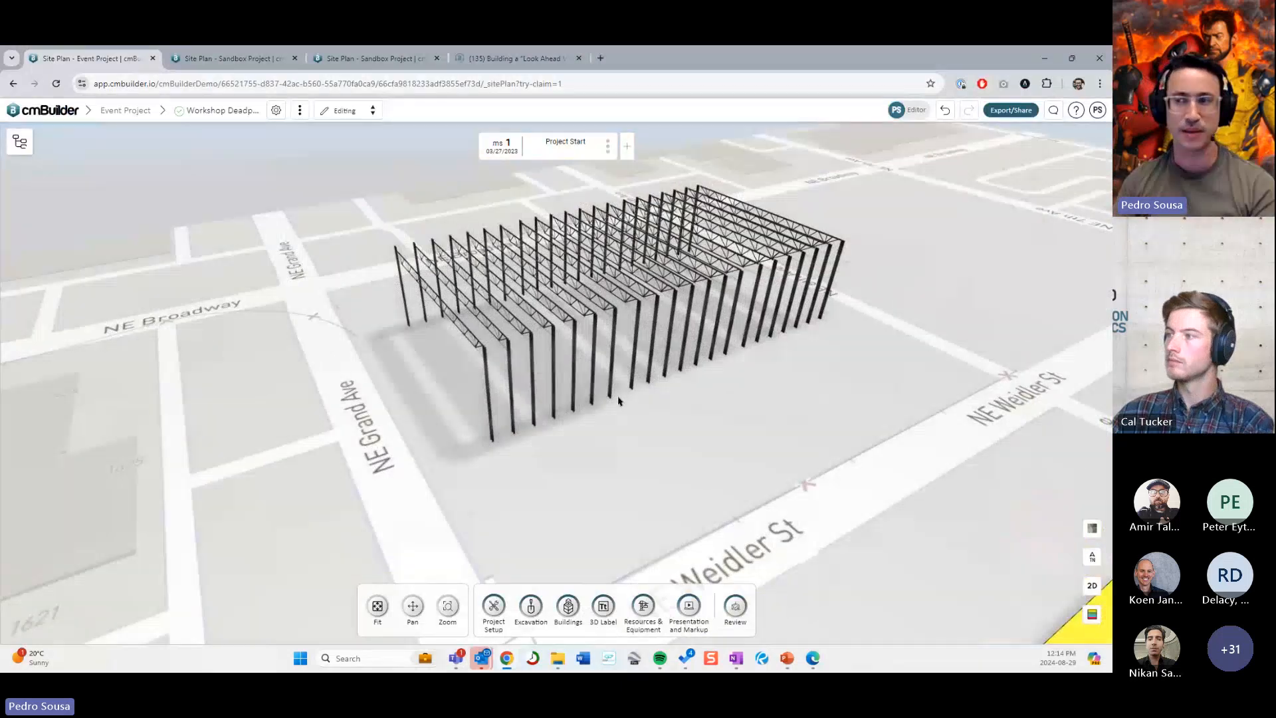
left_click_drag(654, 399, 426, 437)
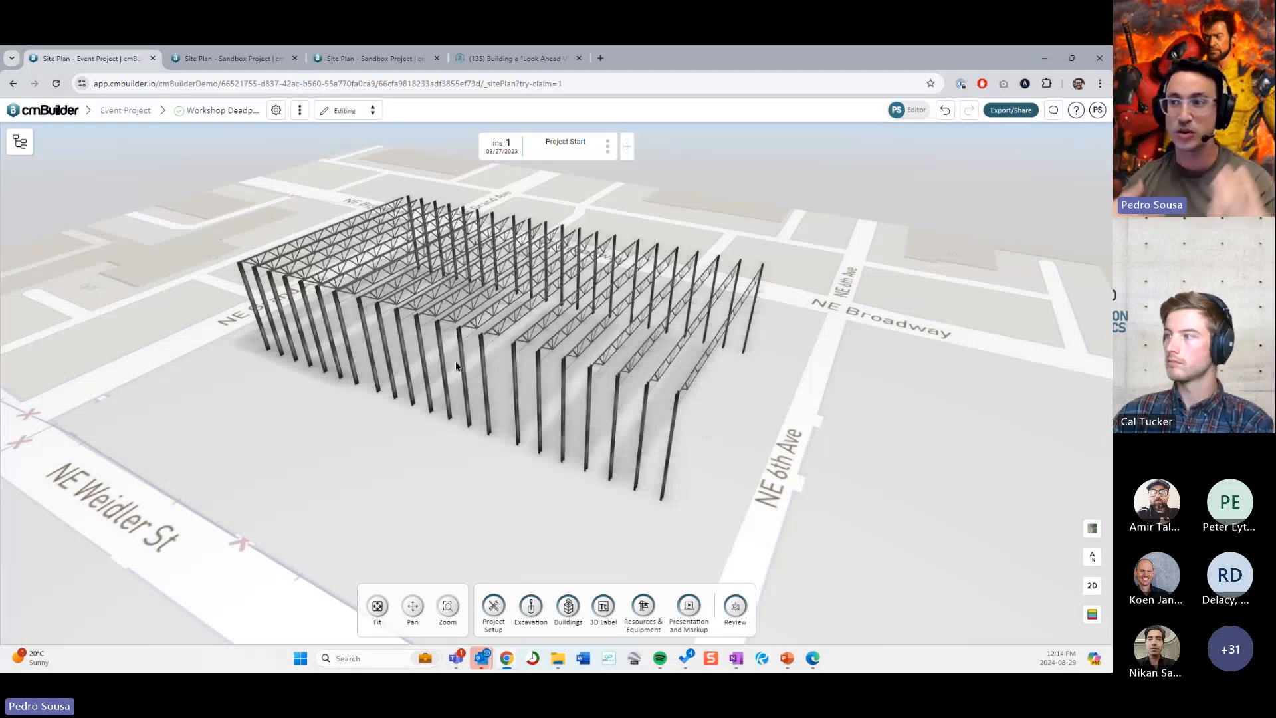
left_click_drag(396, 375, 427, 421)
scroll(427, 419, "up", 3)
scroll(428, 420, "down", 2)
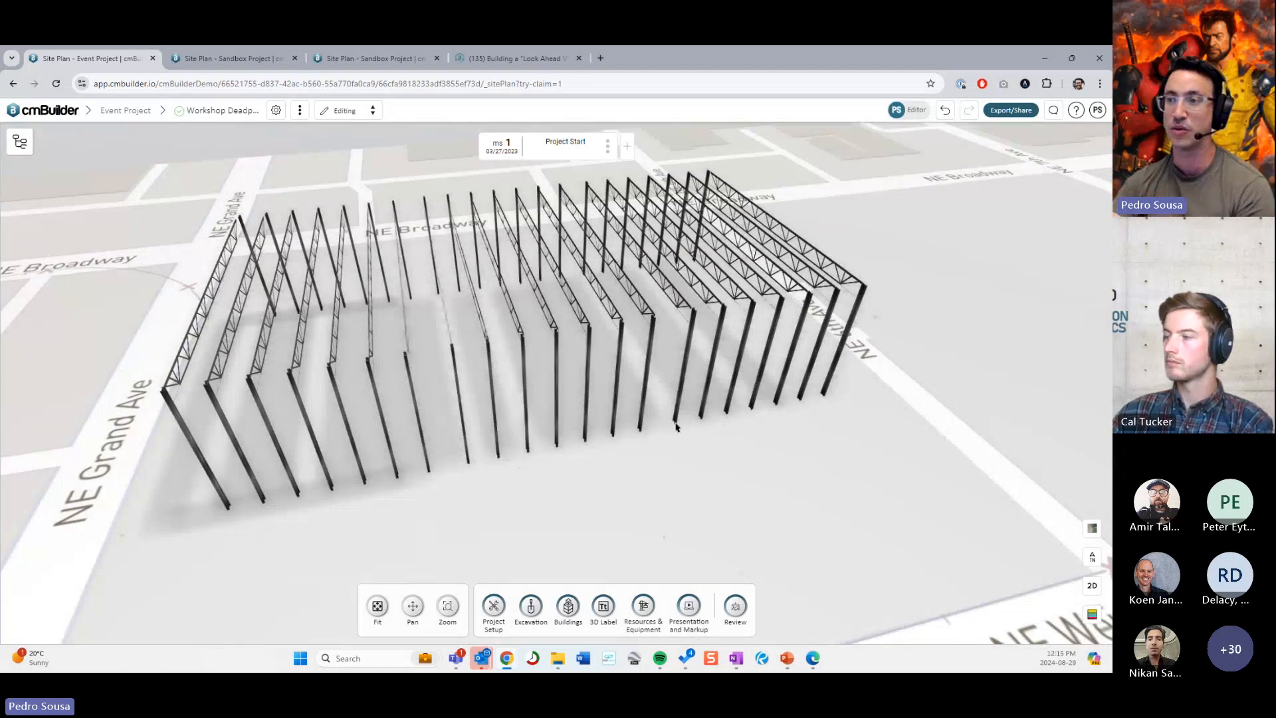
left_click_drag(676, 427, 479, 419)
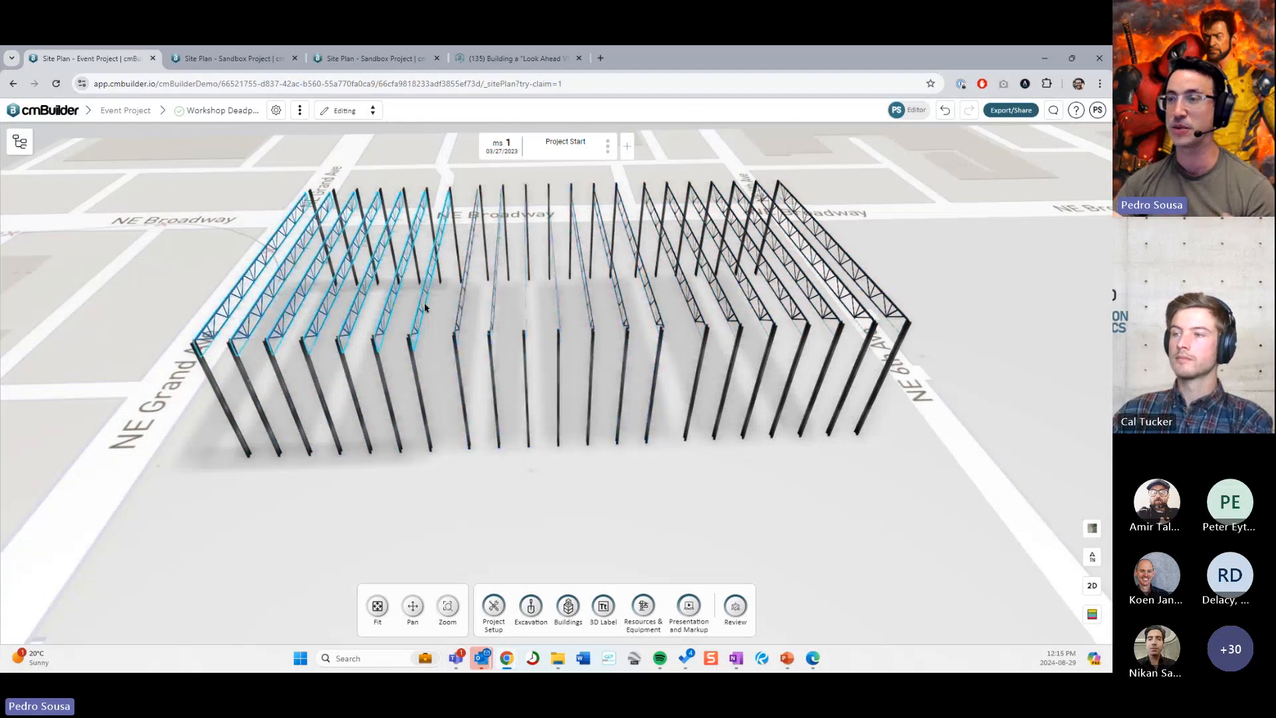
scroll(541, 455, "down", 2)
mouse_move(541, 455)
left_mouse_down()
mouse_move(529, 452)
mouse_move(541, 446)
left_mouse_up()
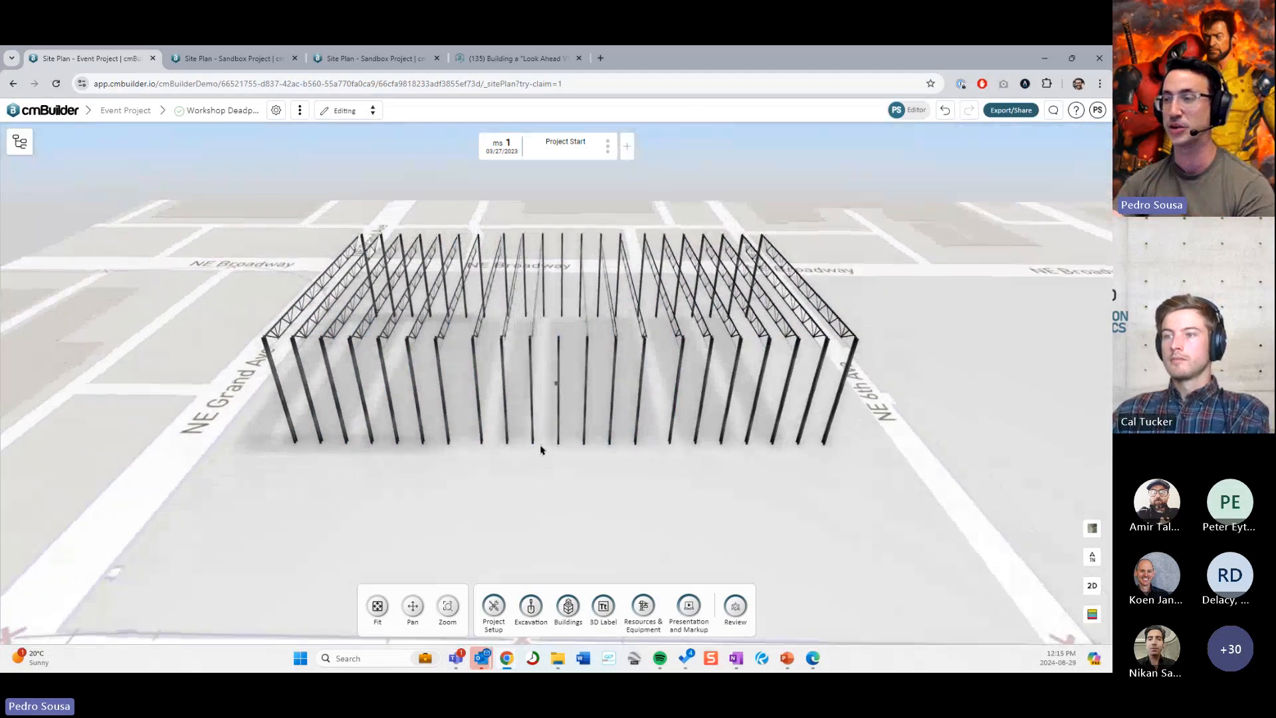
scroll(540, 446, "down", 2)
left_click_drag(469, 342, 477, 360)
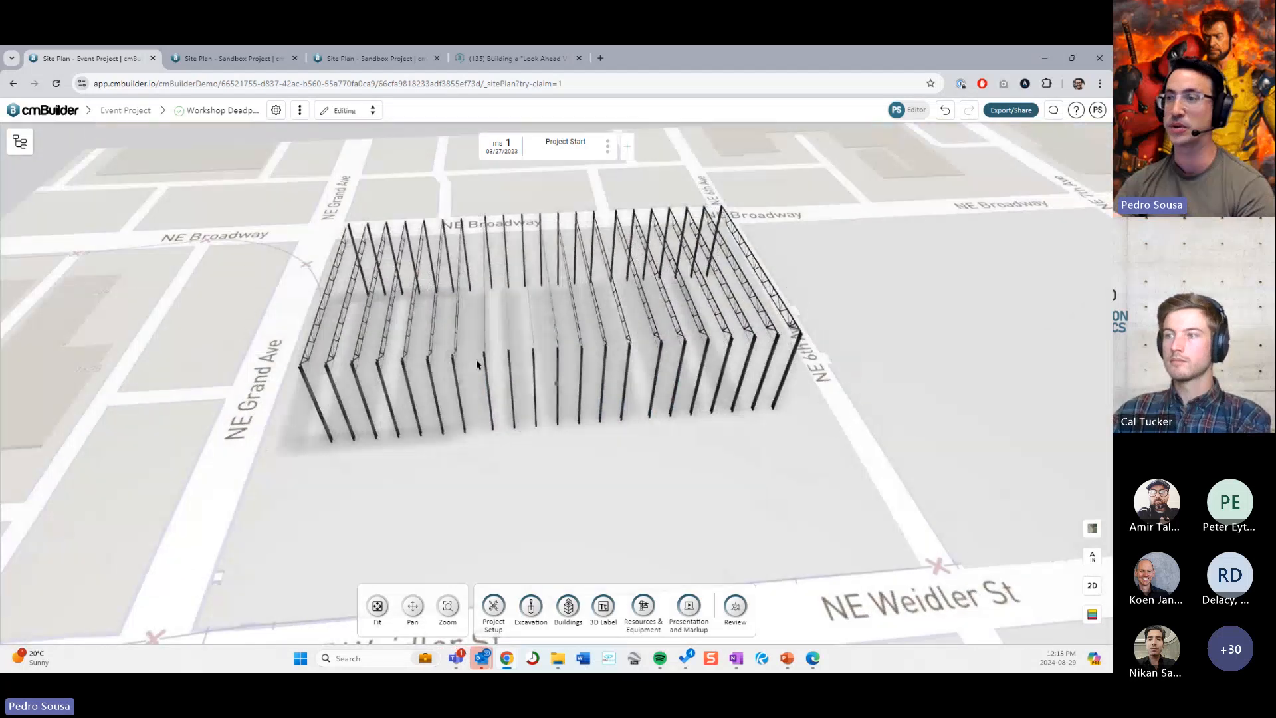
Step: Set the steel frame group nearest NE Grand Ave to begin from milestone 2, Mobilize - Finish
mouse_move(558, 153)
left_click(646, 146)
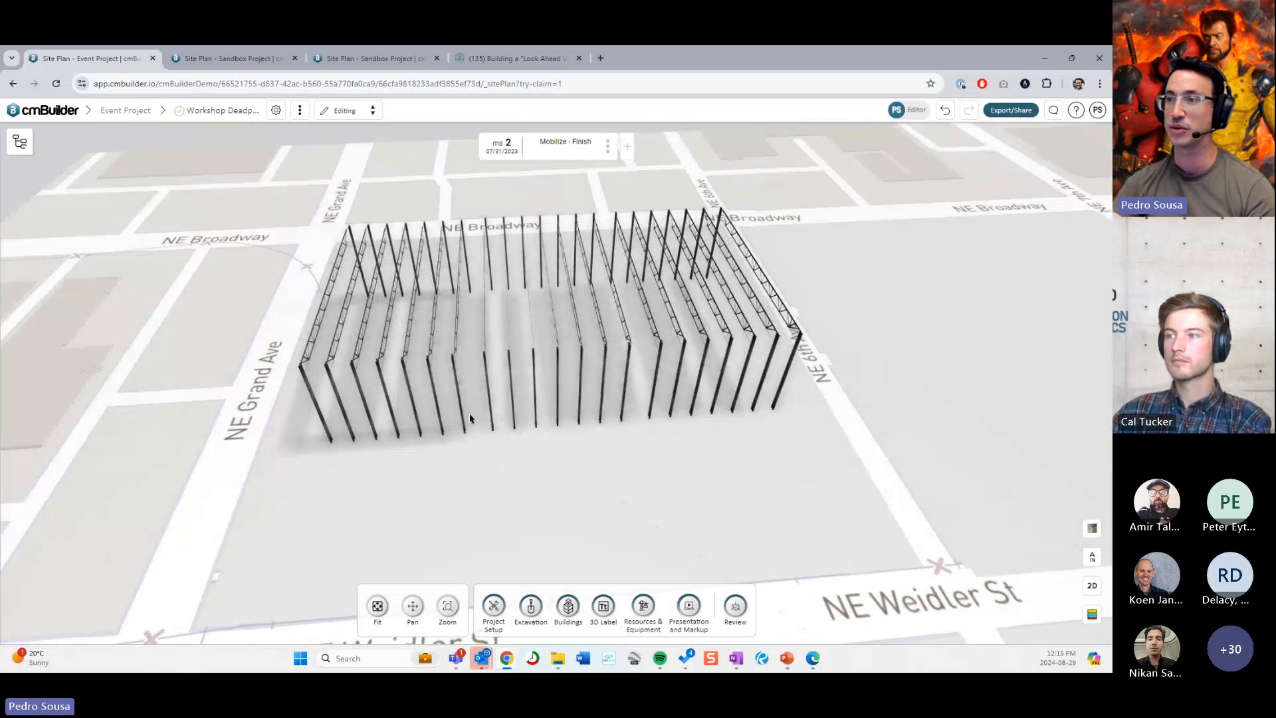
right_click(390, 314)
left_click(426, 358)
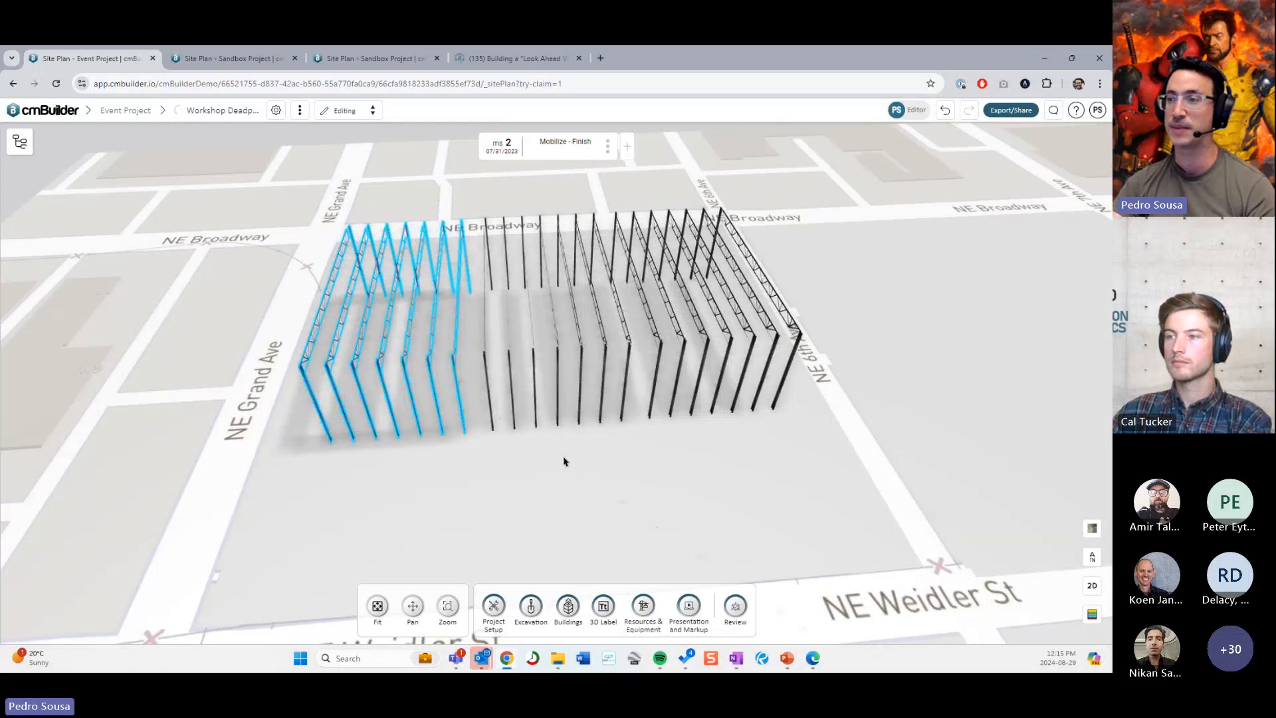
Step: Set the middle steel frame group to begin from milestone 3, Bulk Excavation Stage 1 - Start
left_click(646, 145)
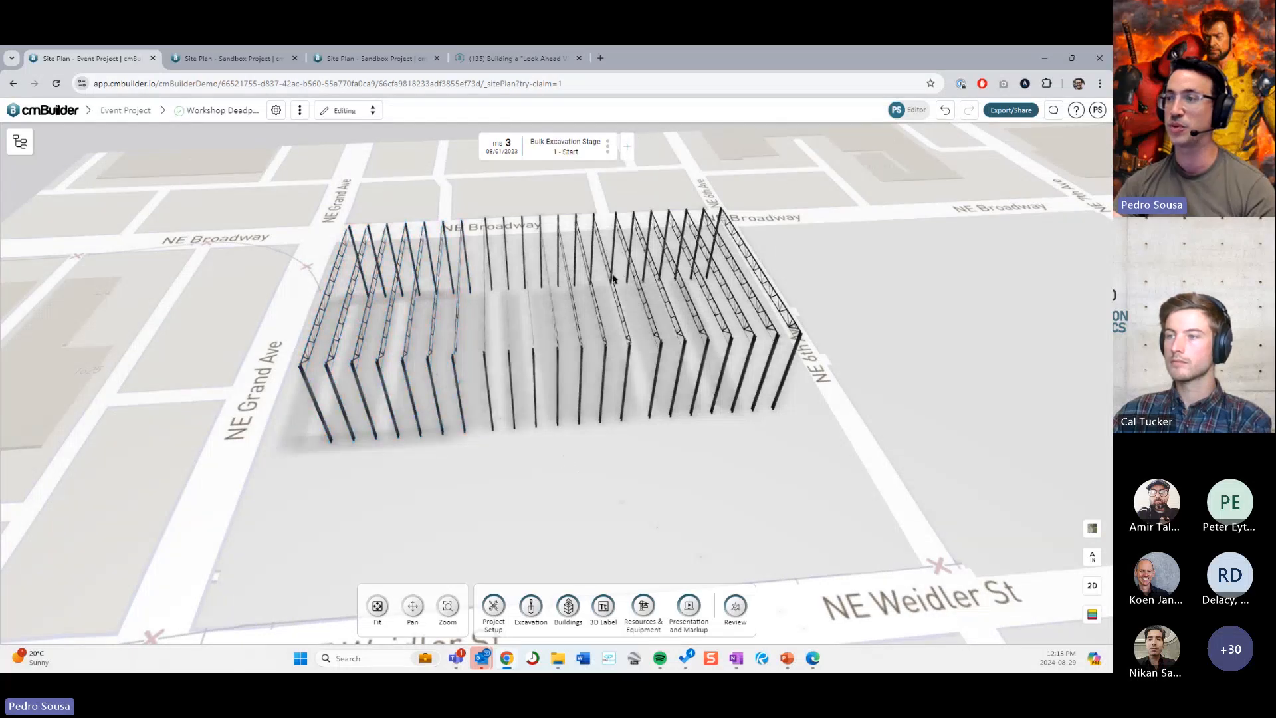
right_click(547, 262)
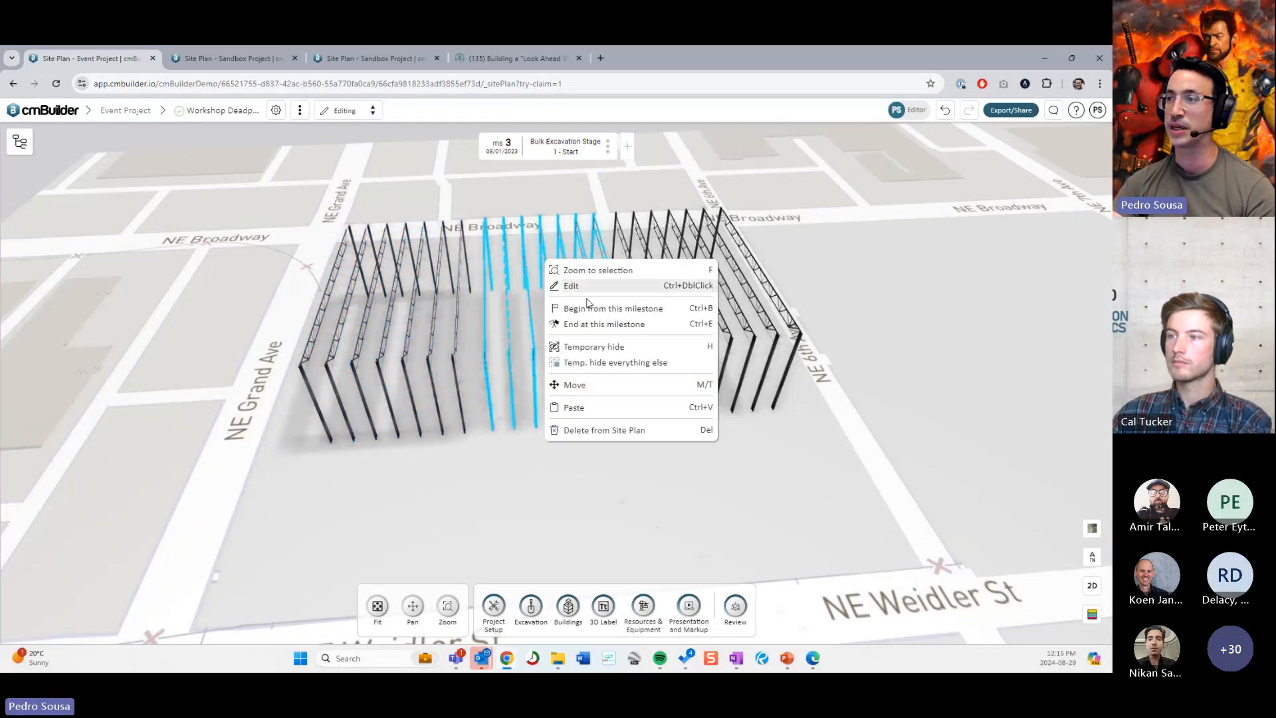
left_click(634, 309)
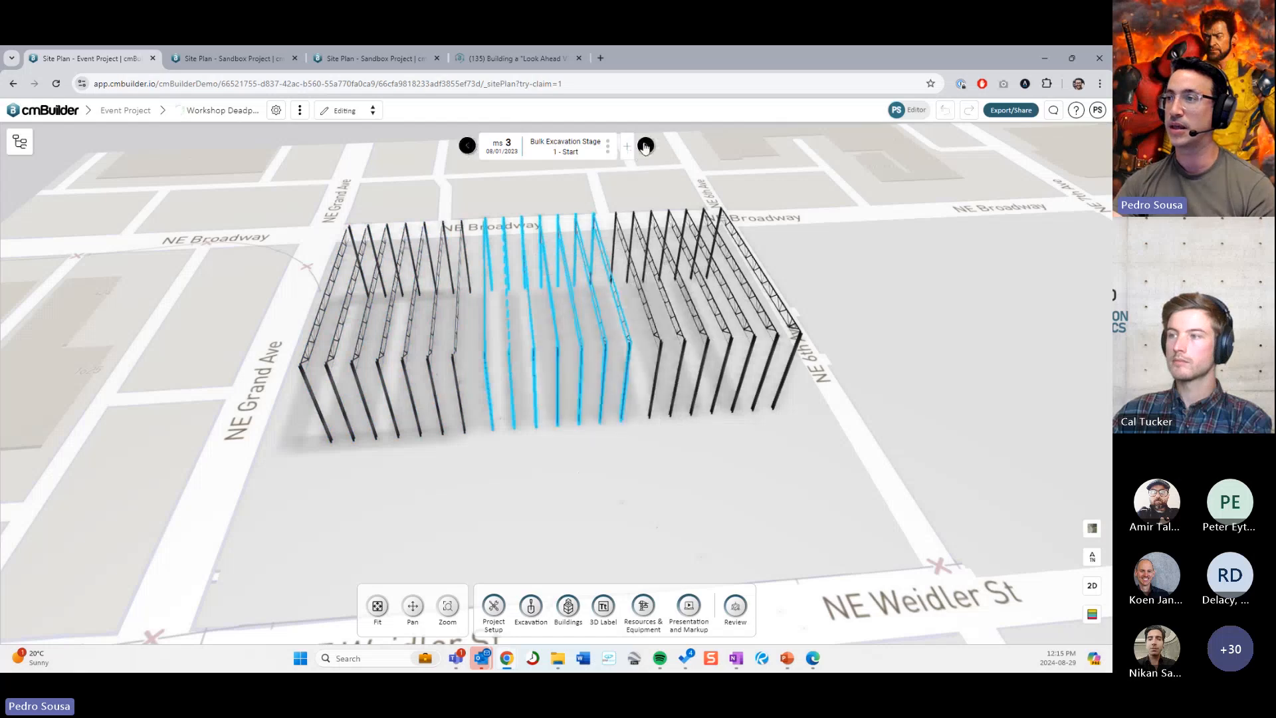
Step: Set the steel frame group nearest NE 6th Ave to begin from milestone 4, Bulk Excavation Stage 1 - Finish
left_click(645, 145)
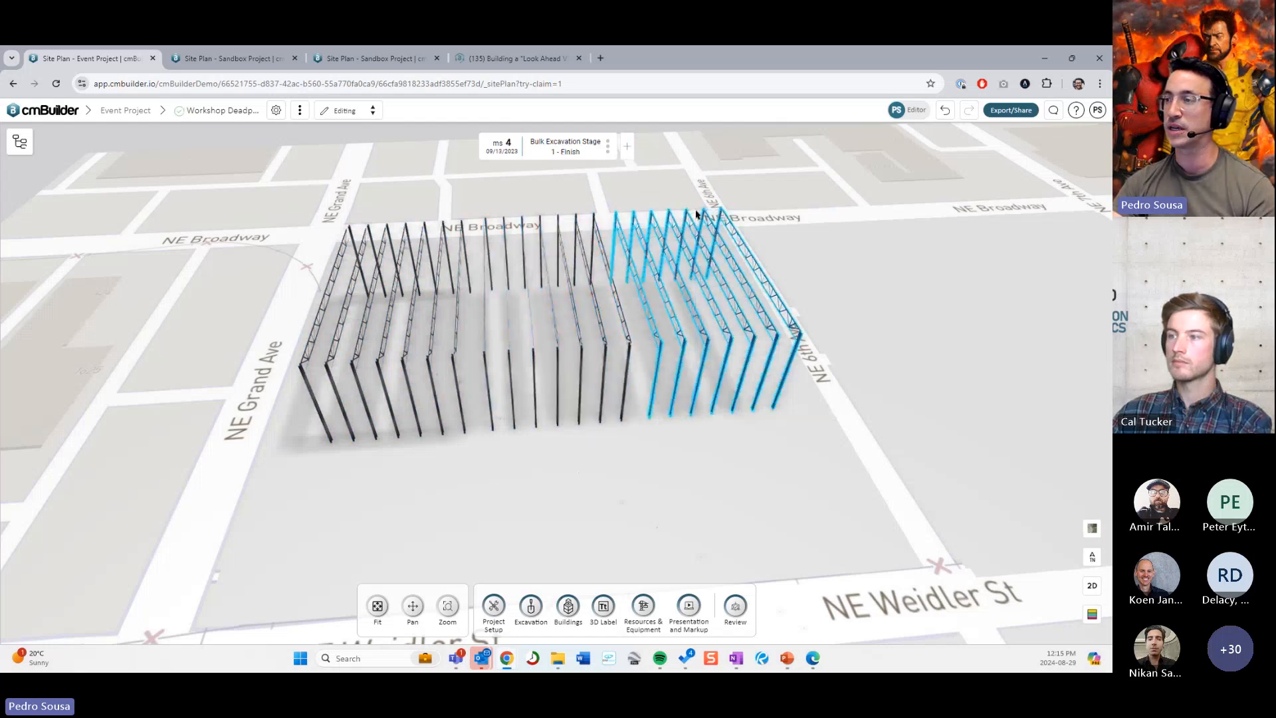
right_click(706, 258)
left_click(735, 304)
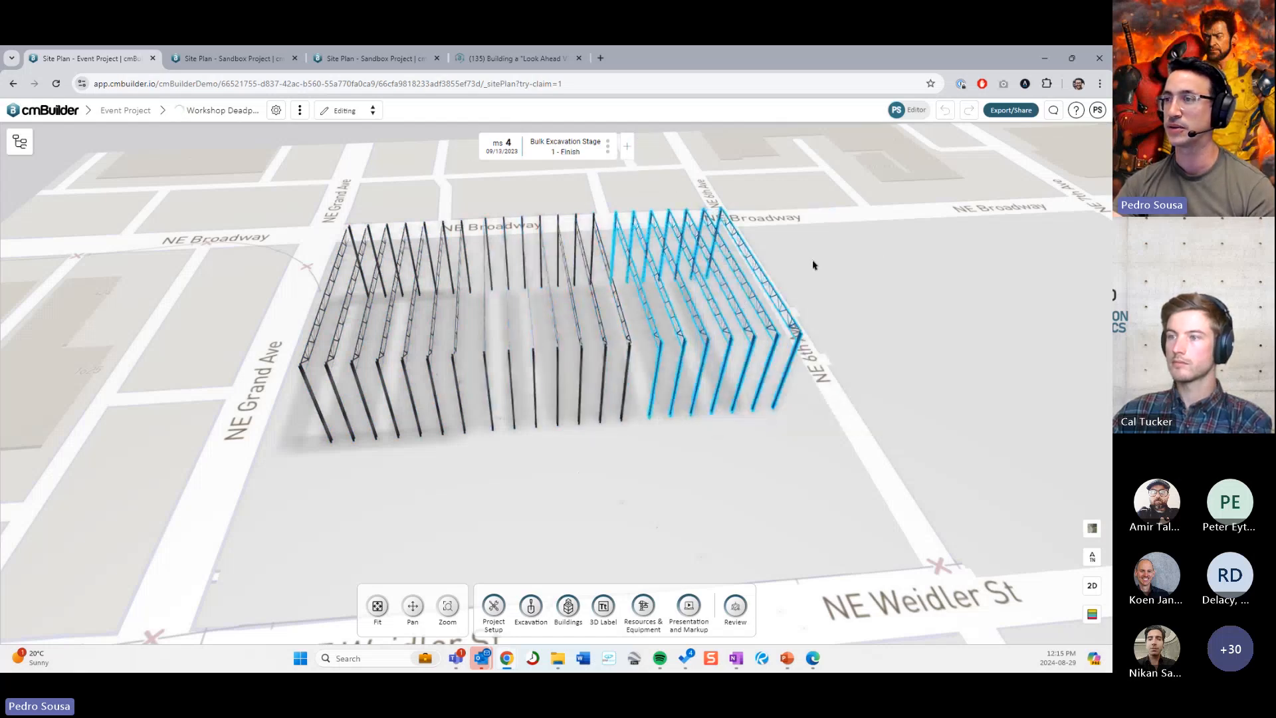
Step: Go back to milestone 1 and step forward to milestone 4 to review the steel frame erection sequence
left_click(468, 146)
left_click(467, 146)
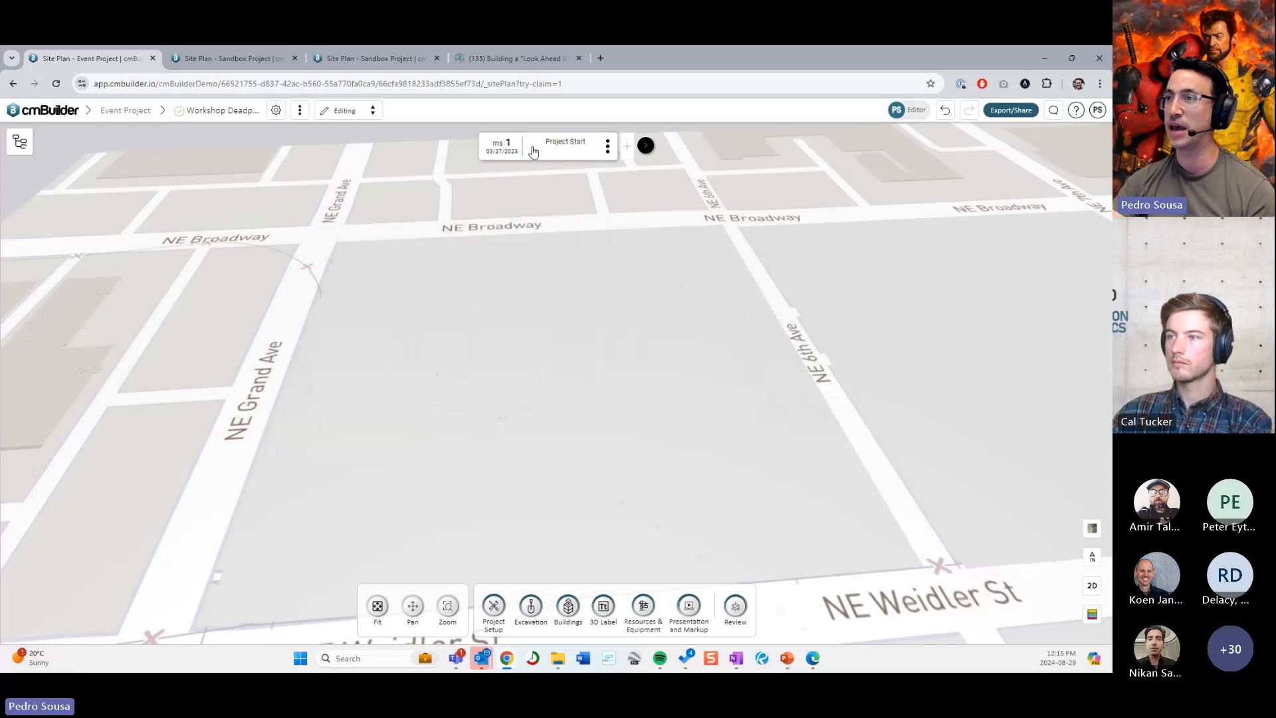
left_click(644, 145)
left_click(644, 146)
left_click(645, 146)
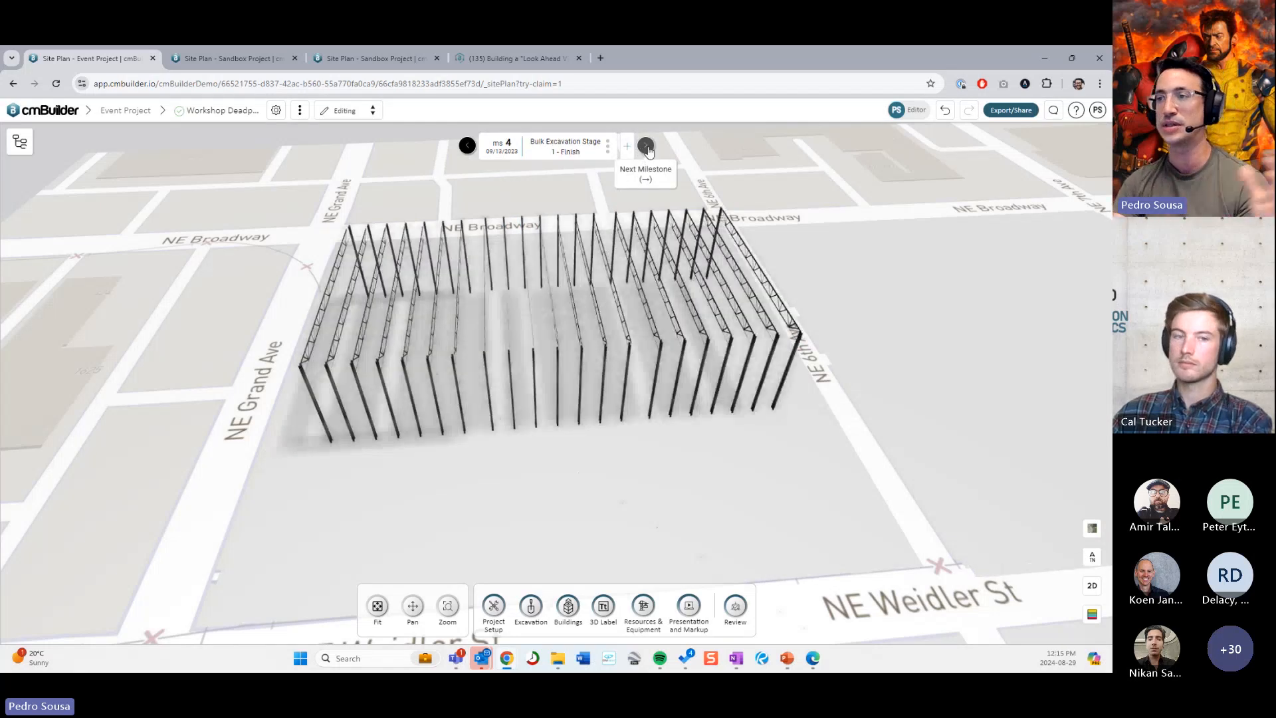
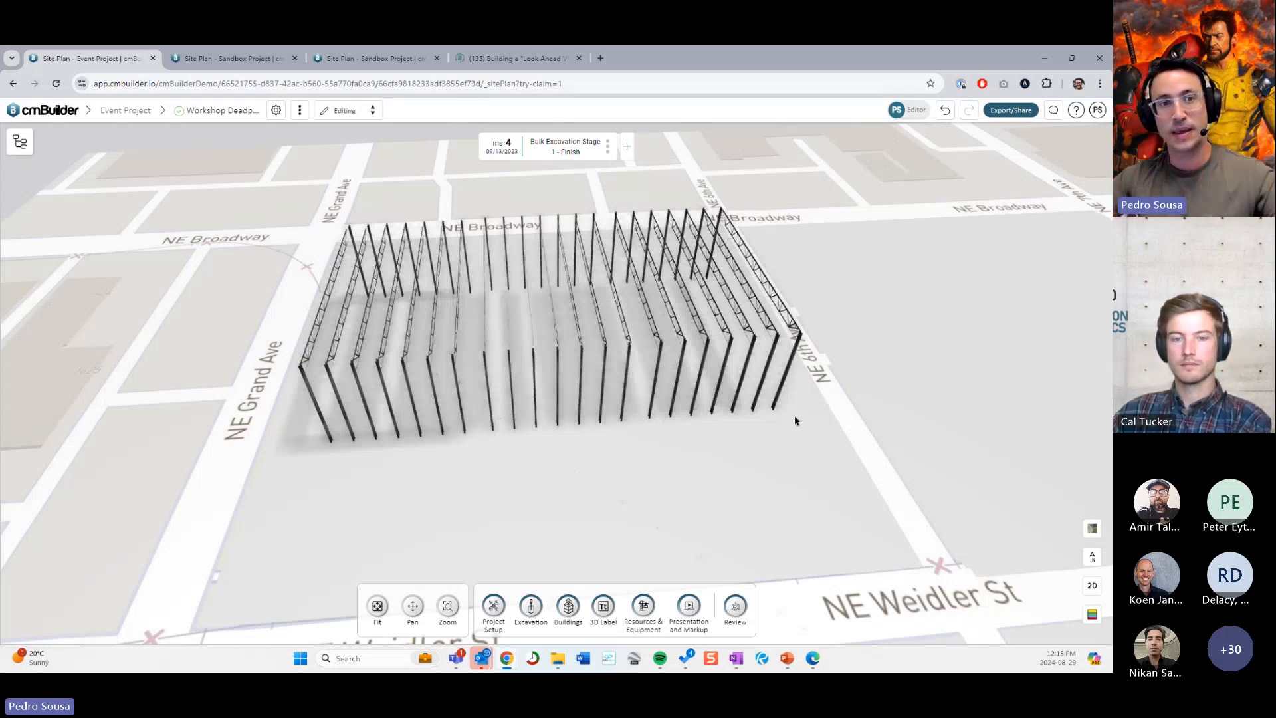
Step: Examine the sequenced steel frames from above and at an angle, followed by the coloured gridline layout south of NE Halsey St
left_click_drag(590, 399, 496, 417)
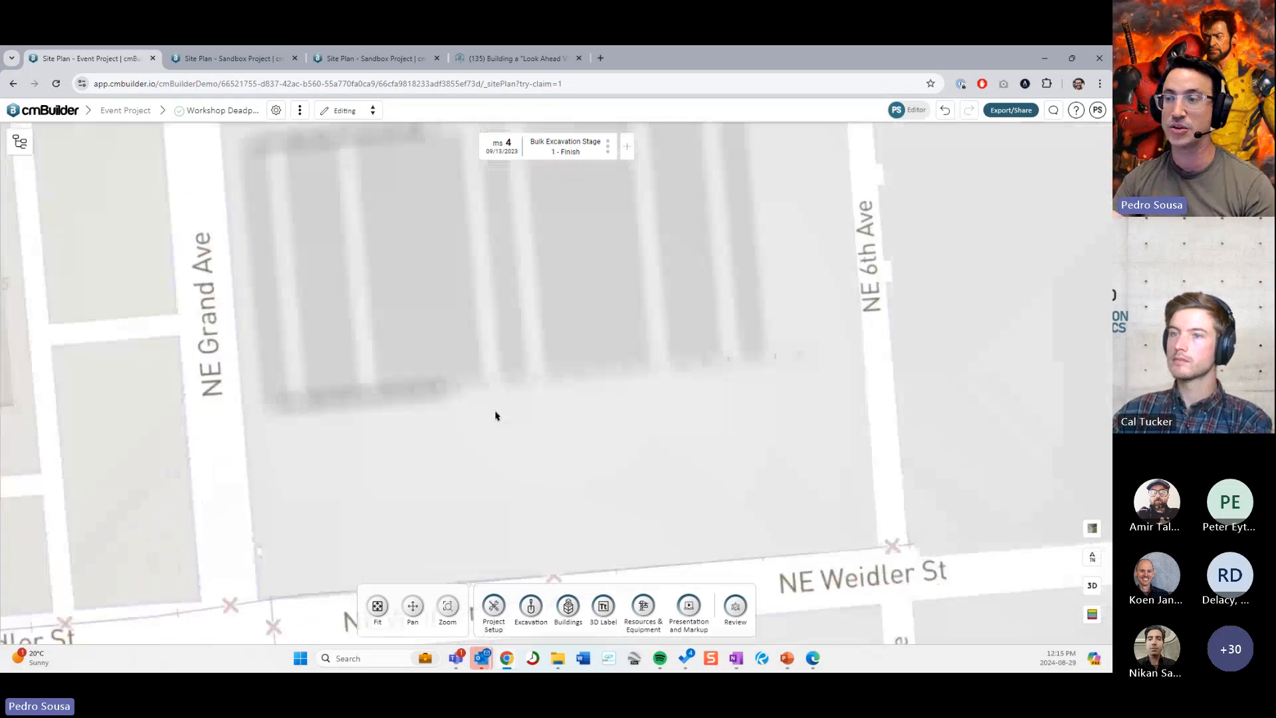
right_click_drag(505, 414, 625, 456)
scroll(616, 421, "down", 1)
left_click_drag(616, 421, 607, 382)
right_click_drag(607, 382, 512, 373)
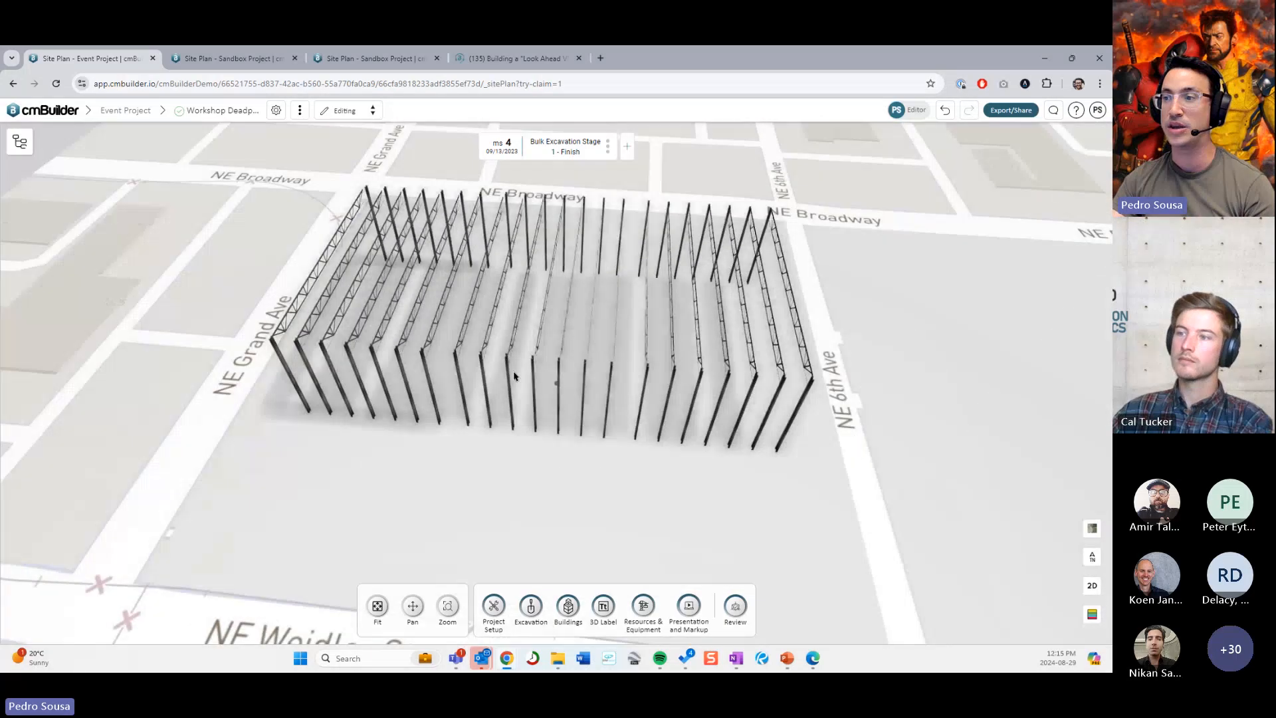
scroll(490, 313, "down", 3)
right_click_drag(811, 615, 651, 428)
scroll(650, 428, "down", 3)
right_click_drag(617, 532, 604, 407)
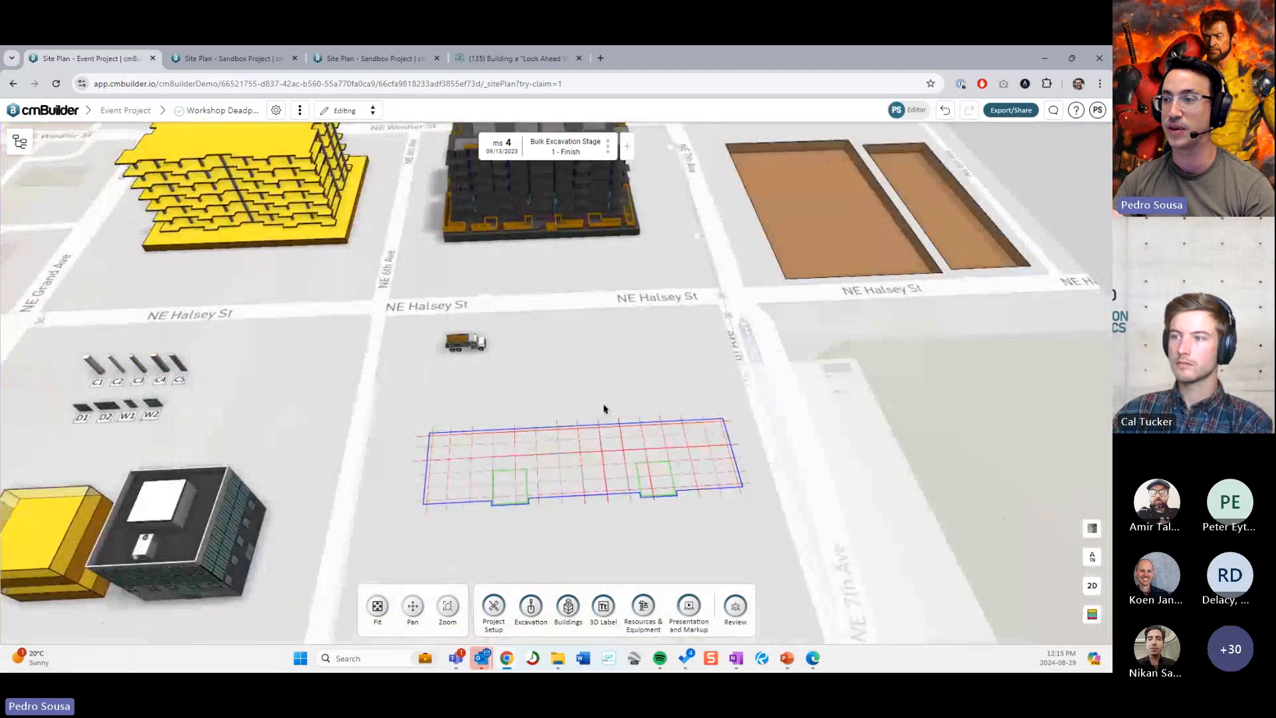
Step: Draw a rectangular zone of about 608 m2 in the empty block between NE 6th Ave and NE 7th Ave, beside NE 6th Ave
right_click_drag(425, 219, 527, 301)
right_click_drag(483, 219, 527, 316)
left_click_drag(447, 266, 481, 311)
scroll(481, 311, "up", 3)
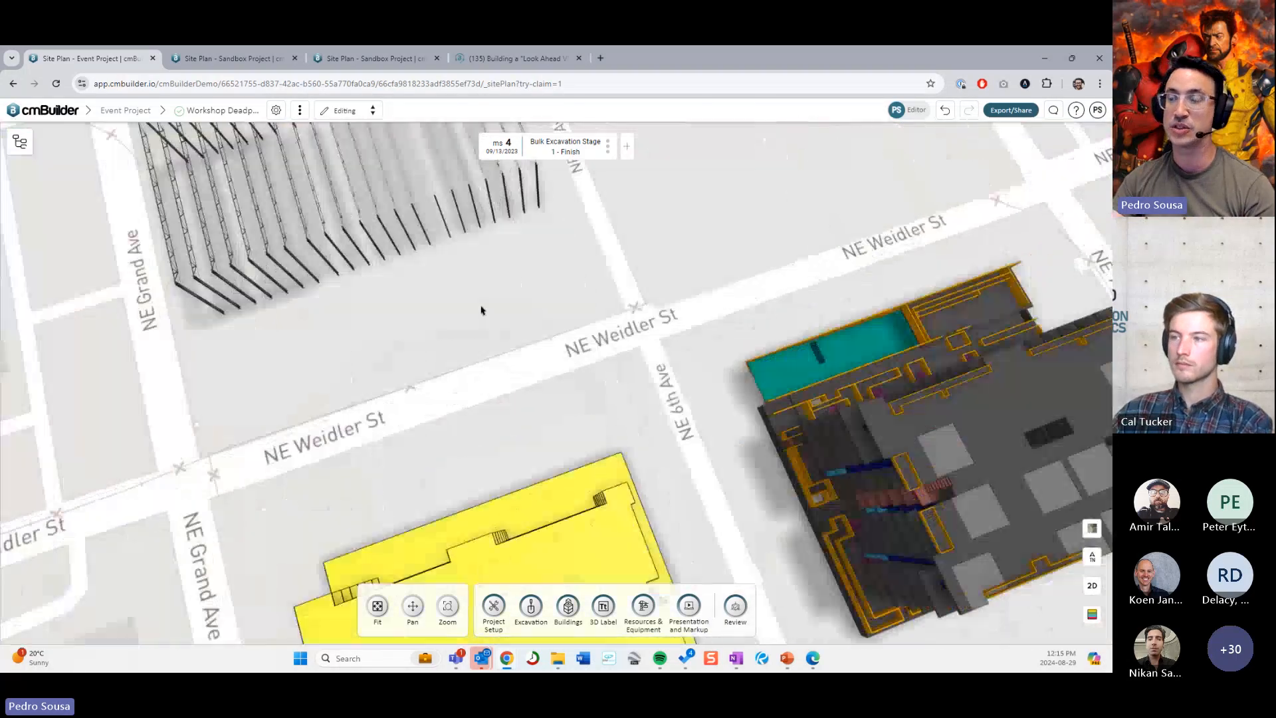
right_click_drag(481, 310, 735, 379)
left_click_drag(735, 379, 604, 432)
scroll(678, 394, "up", 2)
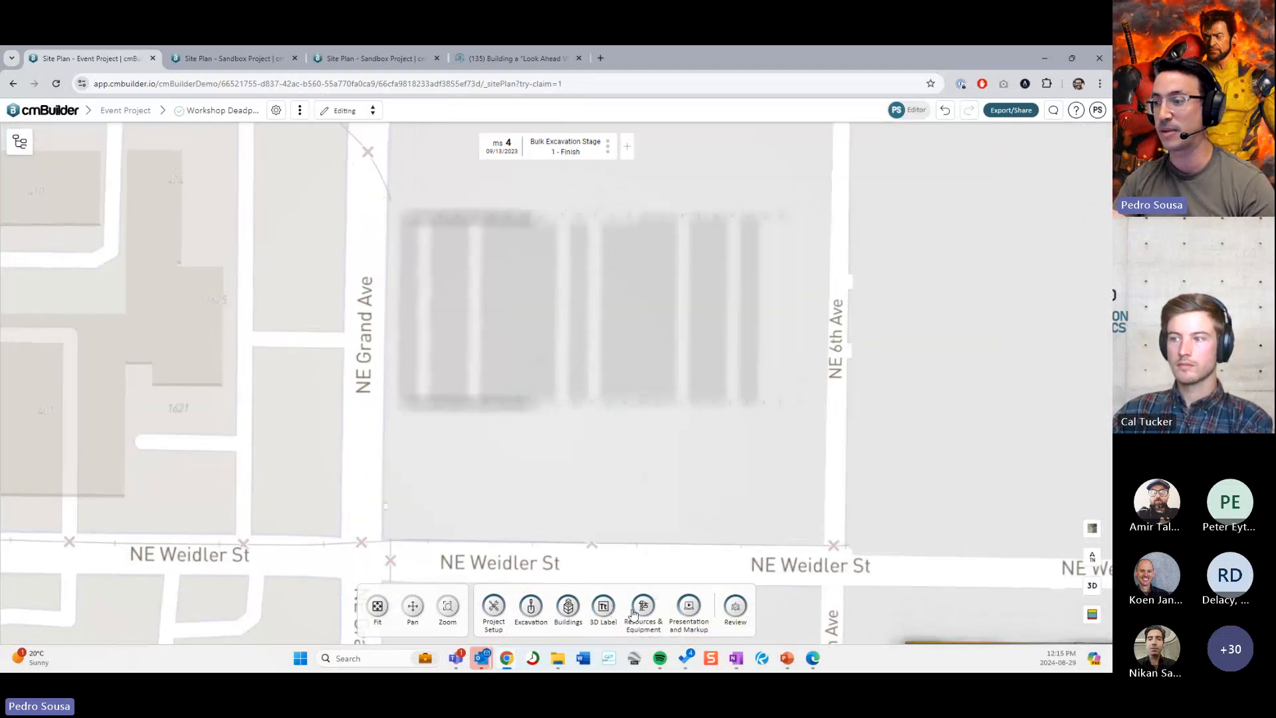
left_click(495, 607)
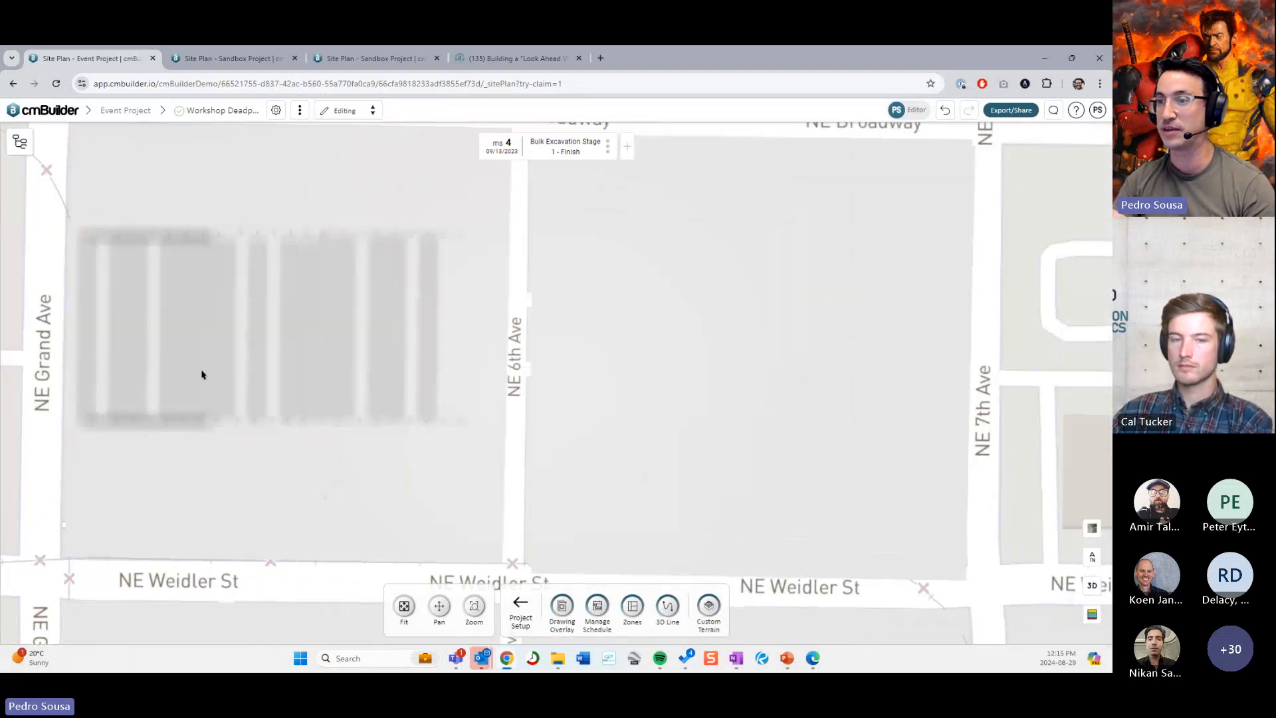
left_click(632, 605)
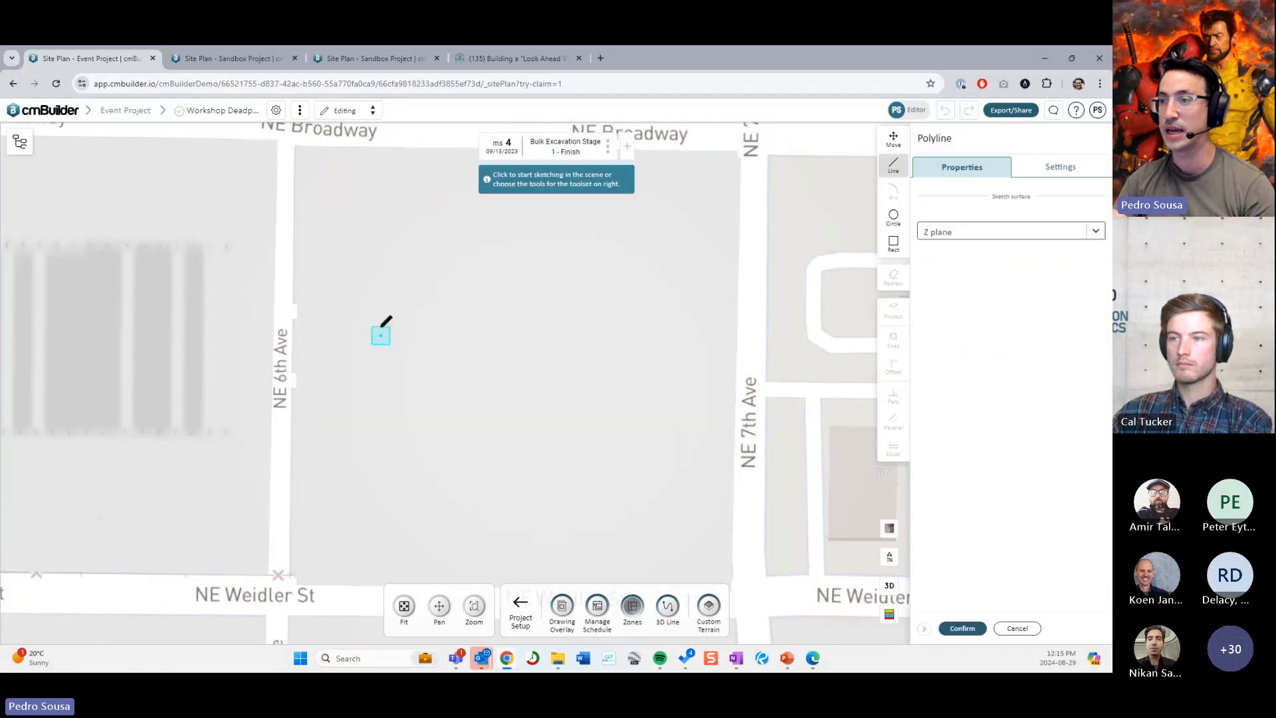
left_click(893, 242)
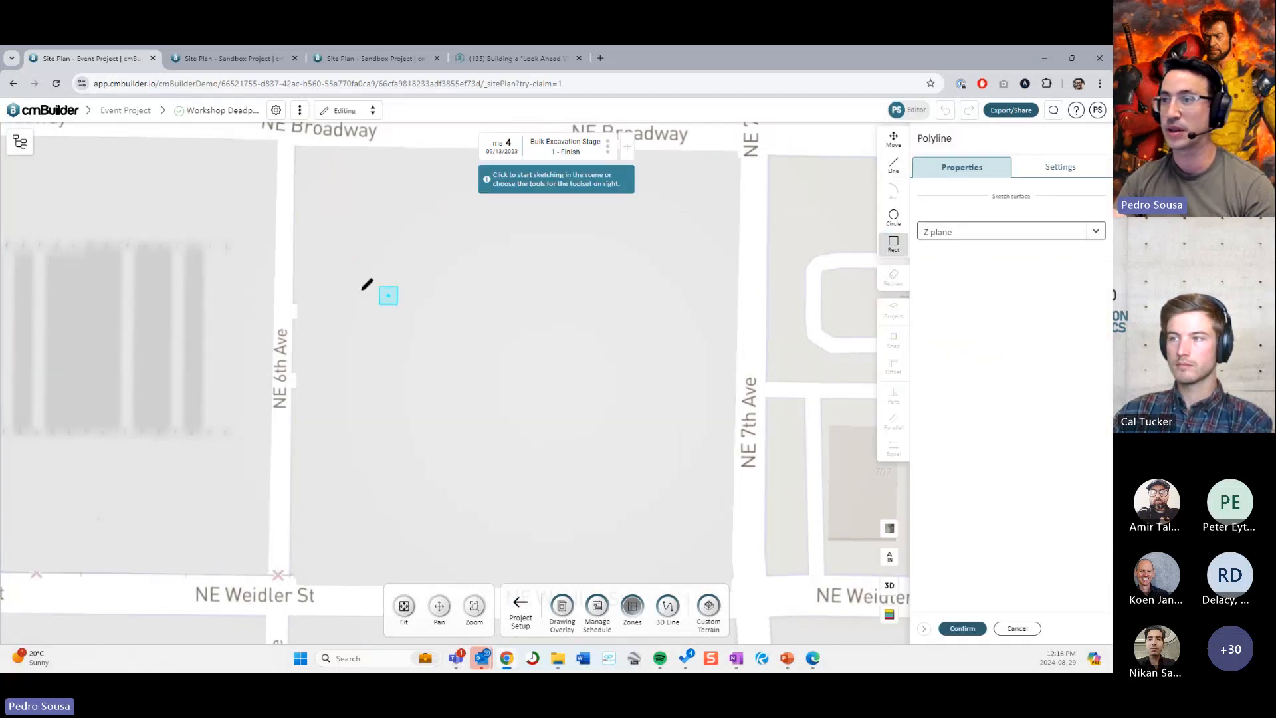
left_click(358, 253)
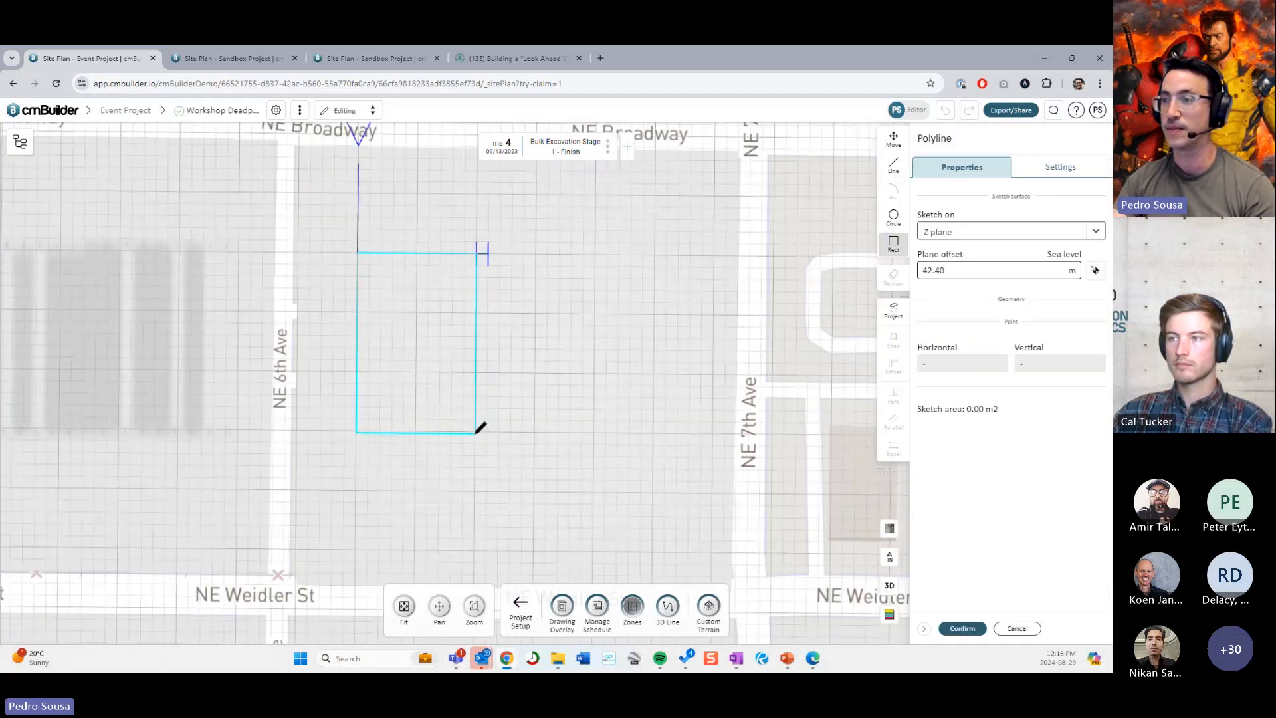
left_click(477, 432)
left_click(963, 628)
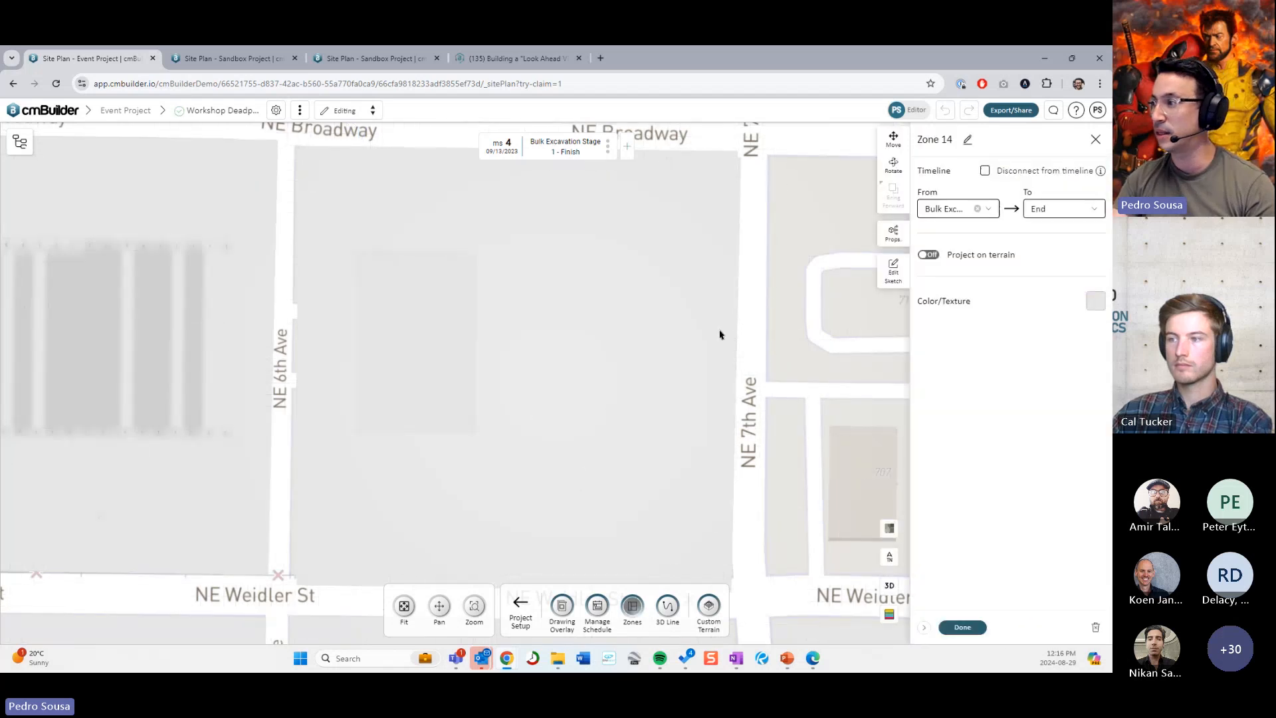
Step: Colour the new rectangular zone yellow and finish editing it
left_click(1096, 302)
left_click(988, 343)
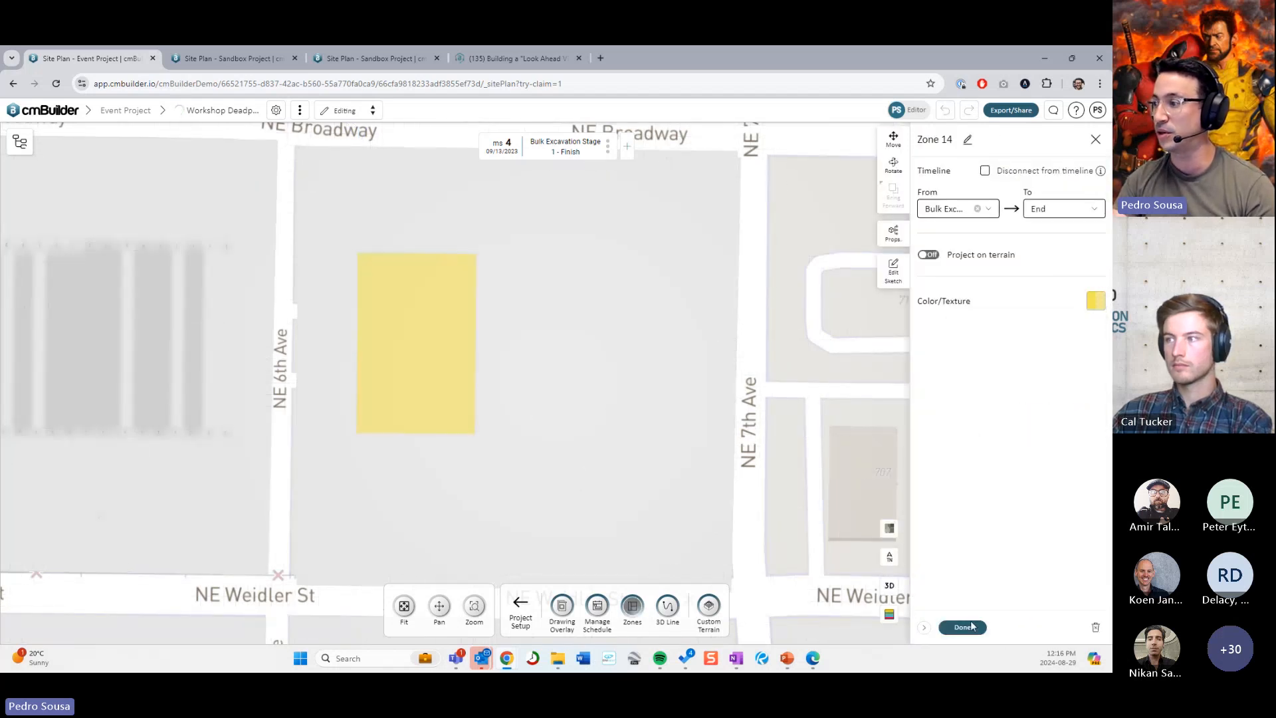
left_click(962, 626)
Step: Place a copy of the yellow zone directly against its NE 7th Ave side and colour the copy red
left_click(443, 363)
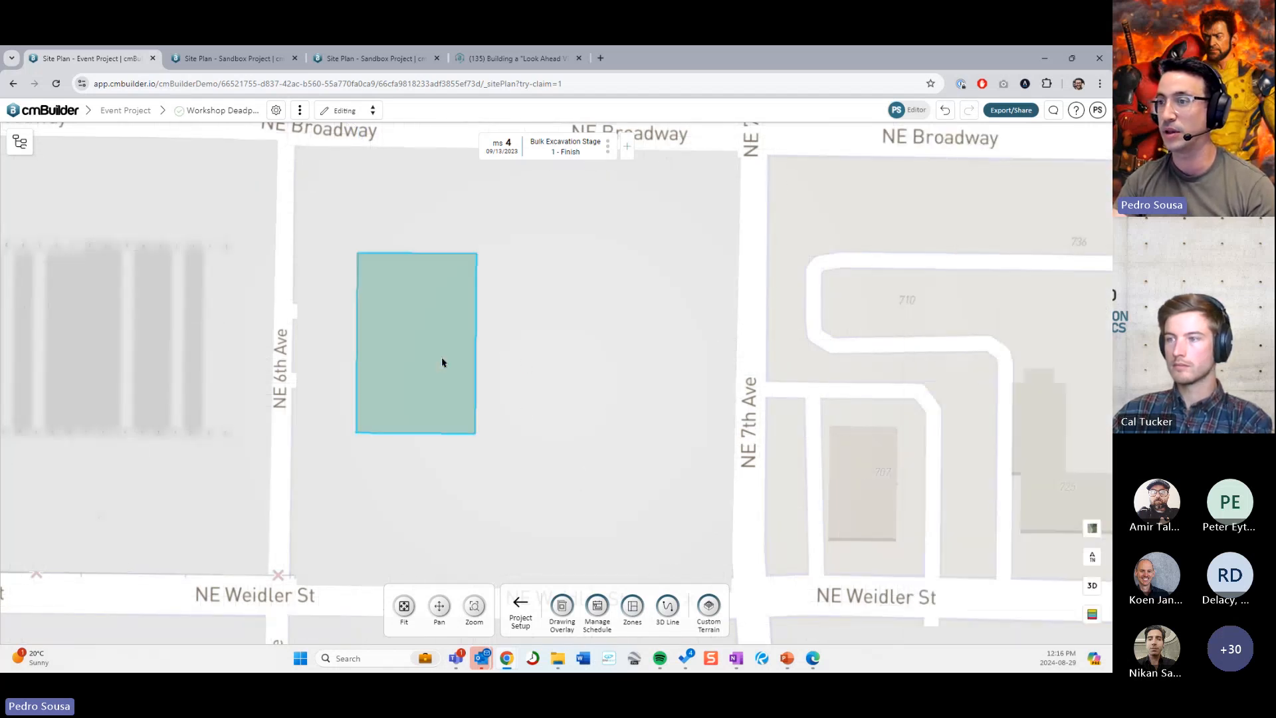
key("ctrl+c")
key("ctrl+v")
left_click(479, 257)
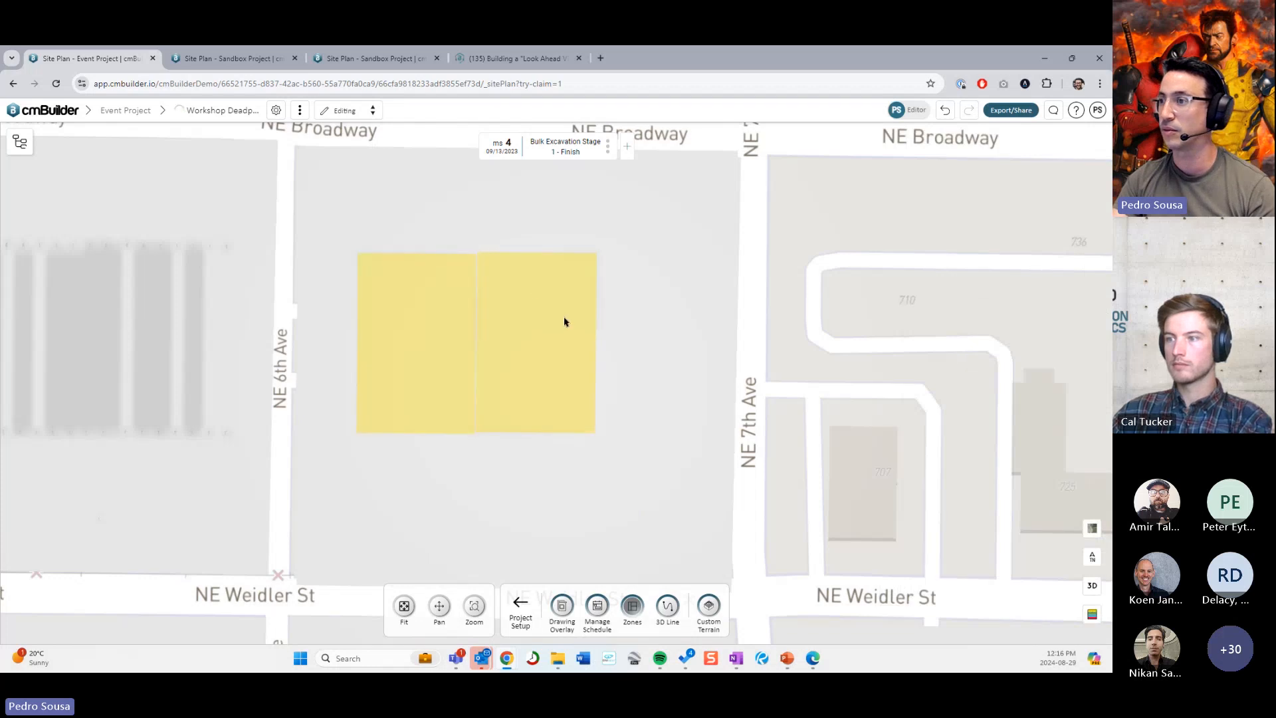
left_click(1096, 301)
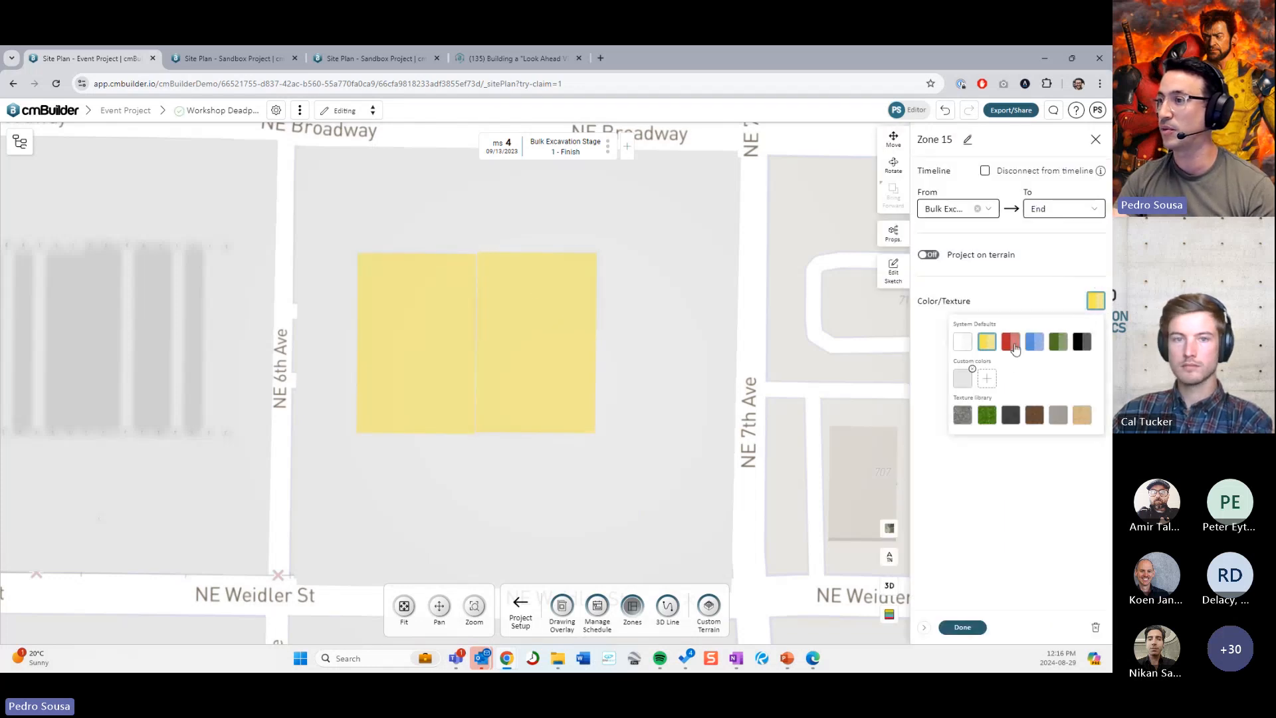
left_click(1011, 342)
Step: Place a copy of the red zone directly against its NE 7th Ave side and colour the copy green
left_click(561, 335)
key("ctrl+c")
key("ctrl+v")
left_click(599, 261)
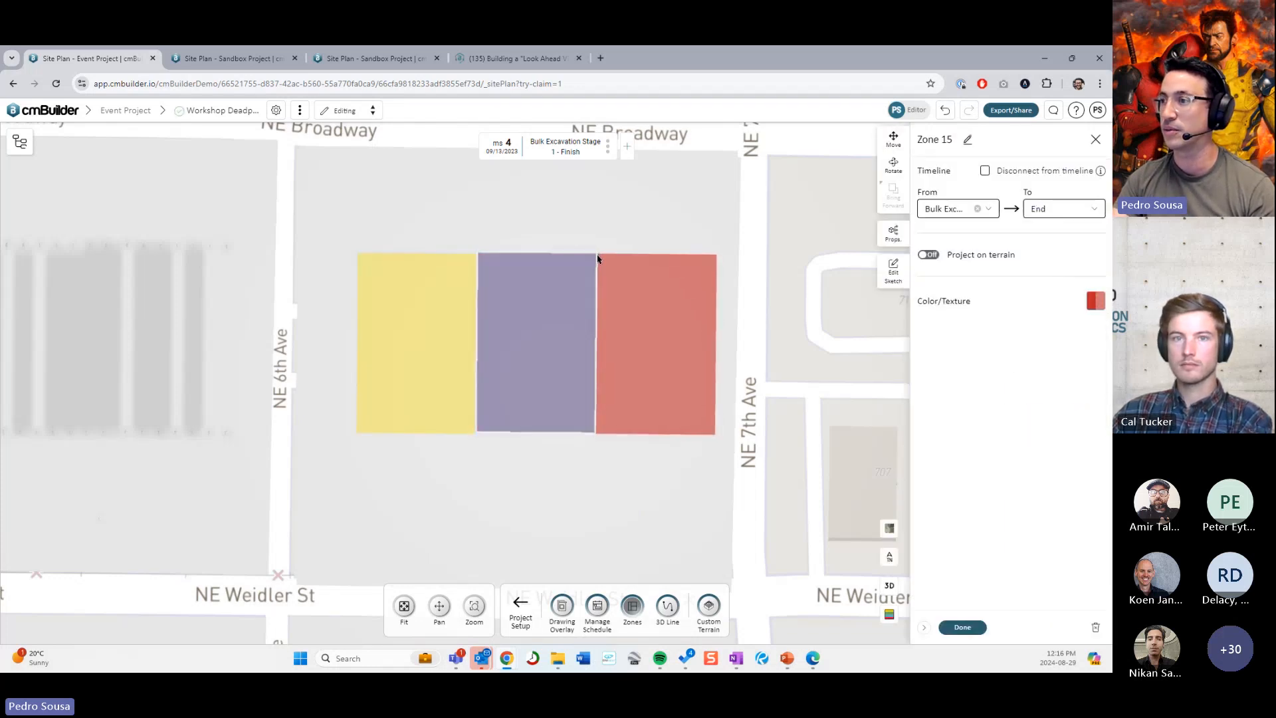
left_click(1096, 301)
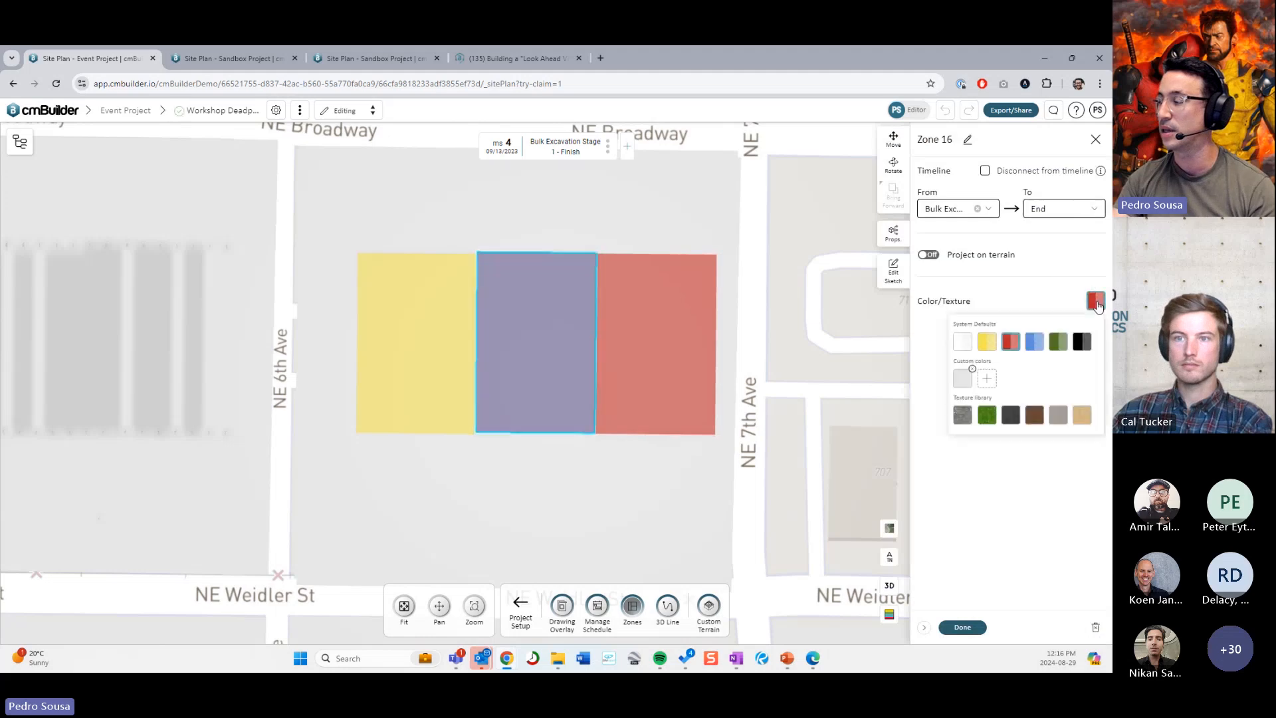
left_click(1059, 341)
left_click(962, 627)
left_click(729, 543)
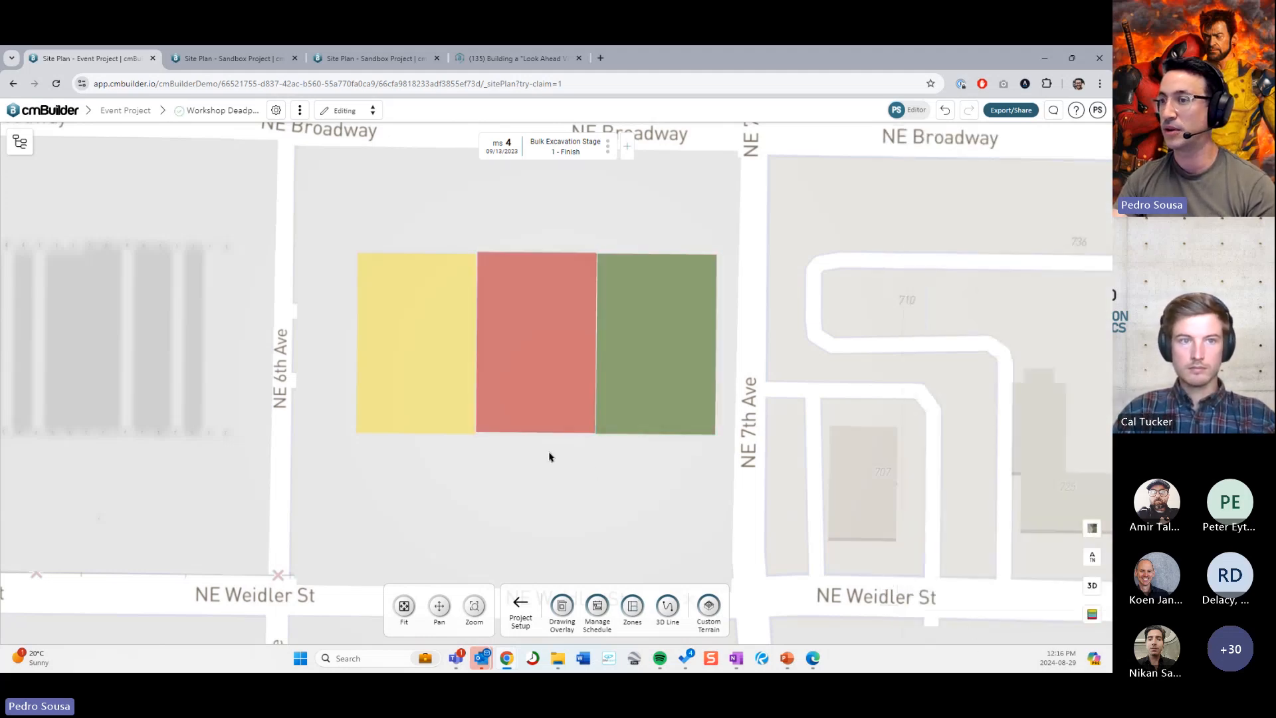
Step: Place Steel I-Beam Columns along the projected outline of the yellow zone, leaving out the edge shared with the red zone
right_click_drag(550, 456, 578, 527)
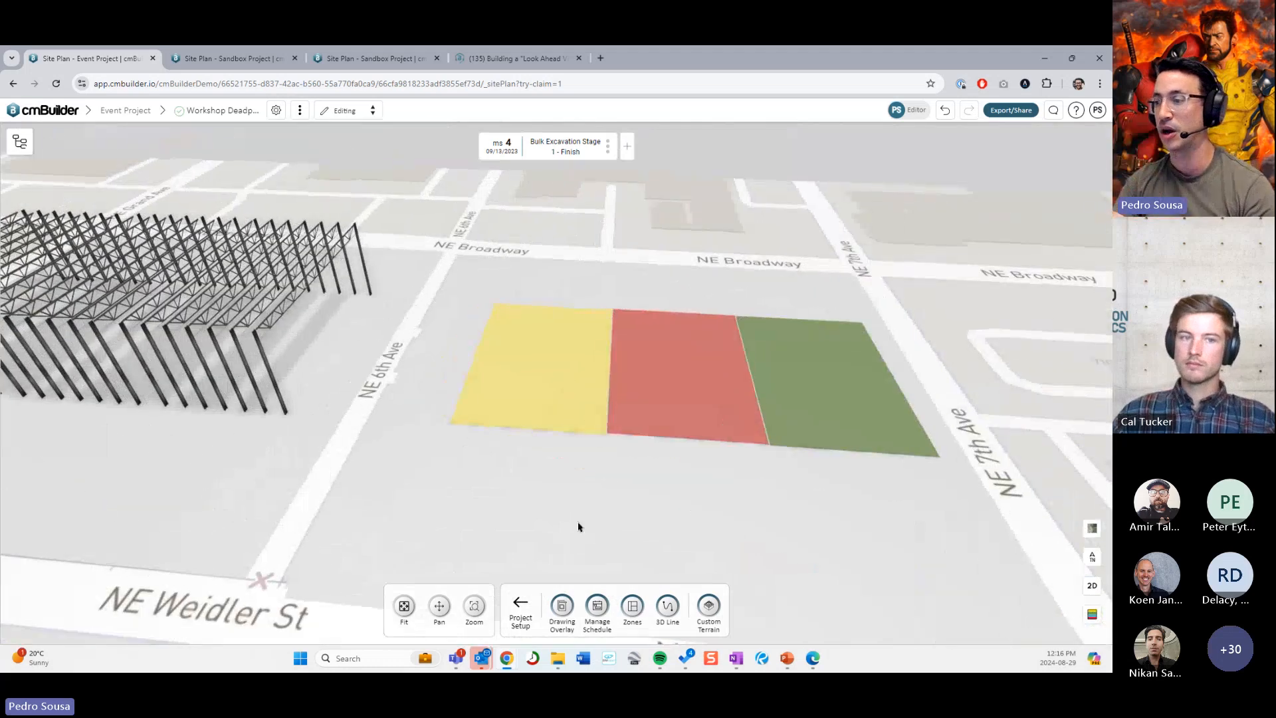
left_click(519, 602)
left_click(639, 604)
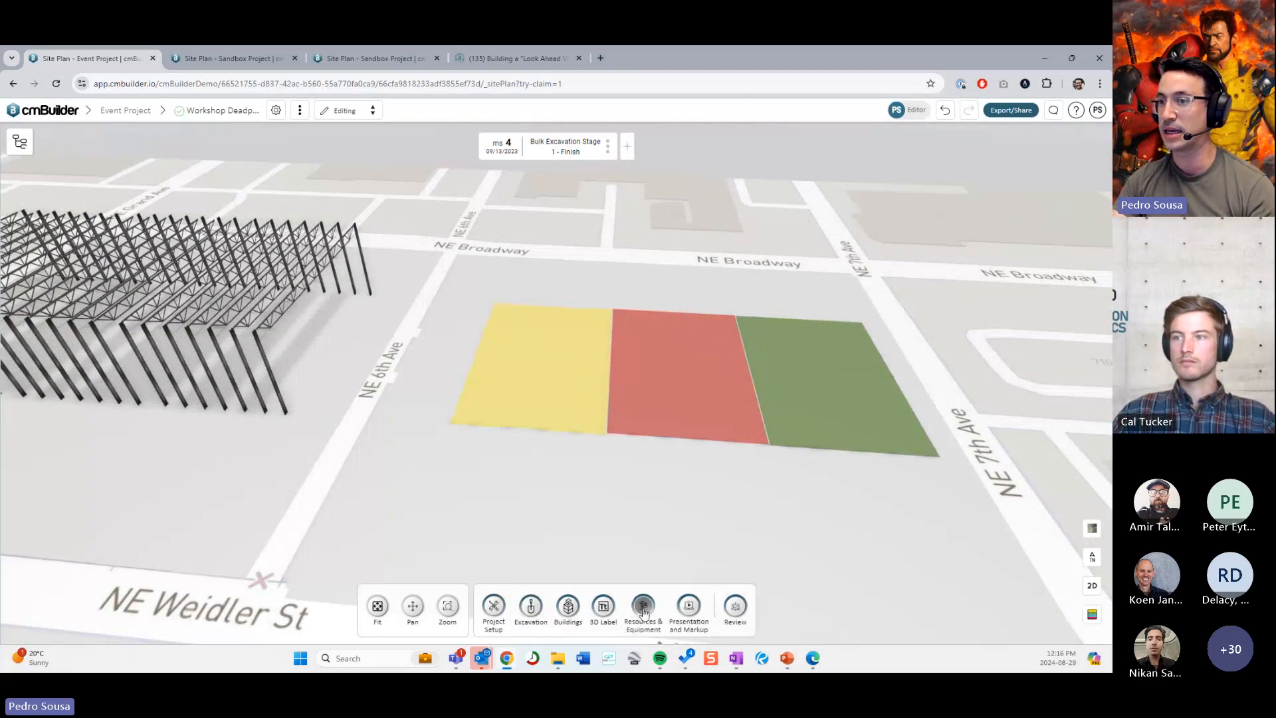
scroll(144, 440, "down", 5)
scroll(145, 441, "down", 2)
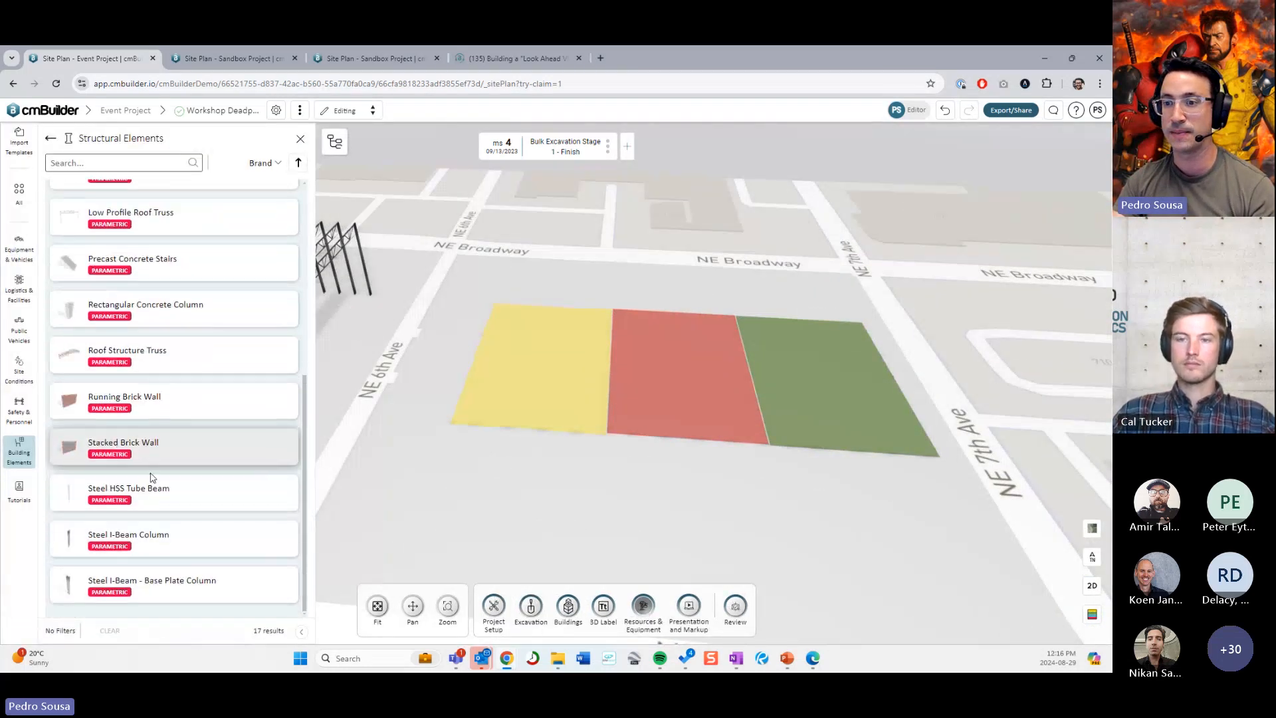
left_click(188, 544)
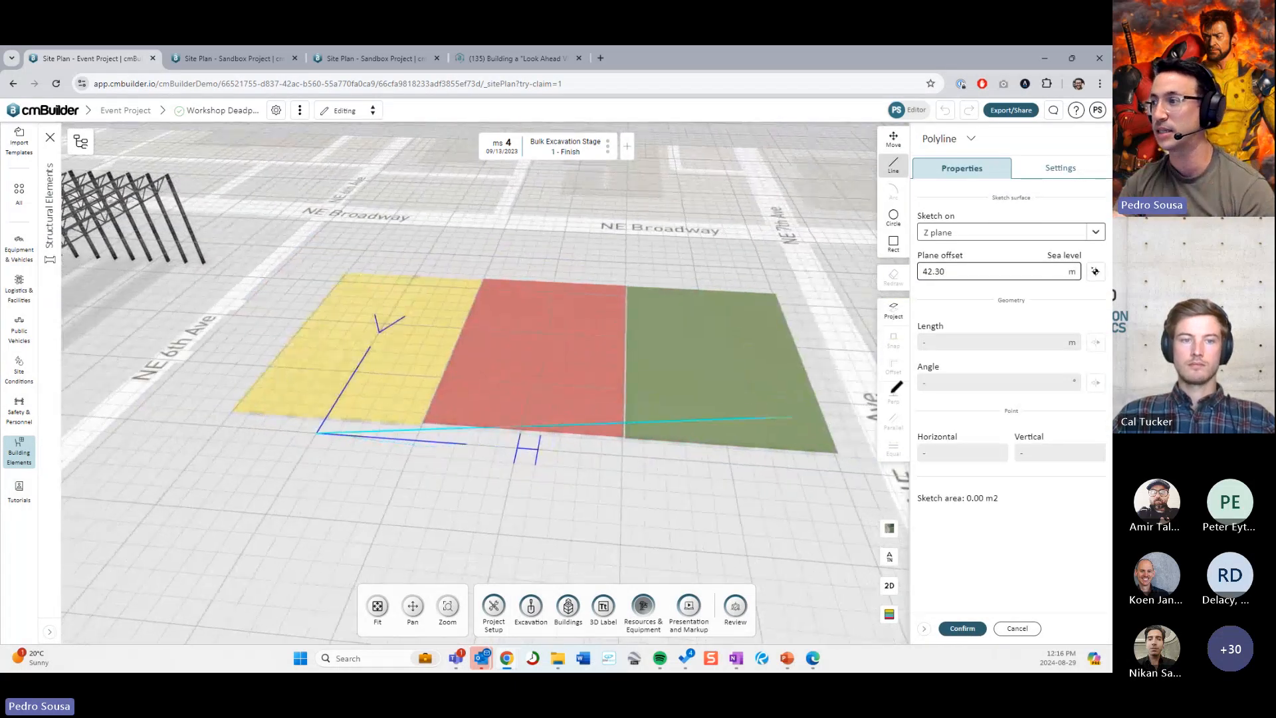
left_click(894, 310)
left_click(421, 367)
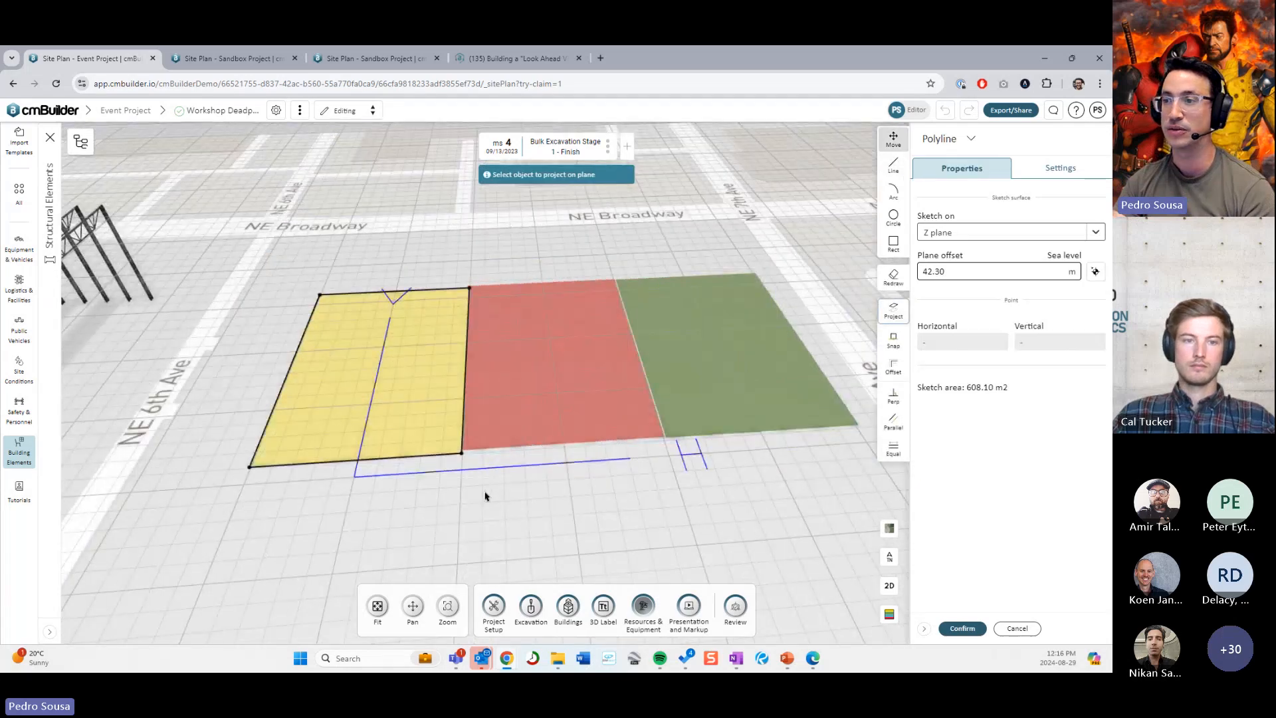
left_click(474, 402)
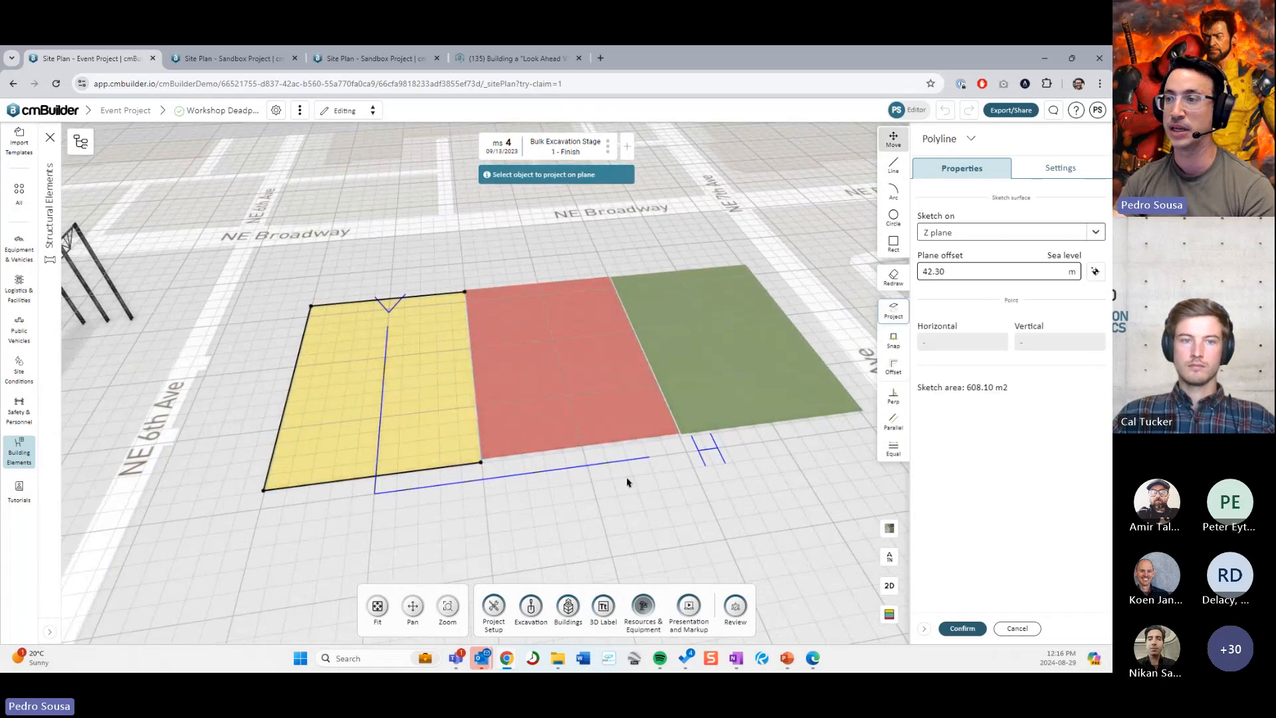
left_click(962, 628)
Step: Extend the column sketch's end point nearest NE Weidler St slightly past the yellow zone's corner so one more column fits
left_click_drag(593, 460, 553, 454)
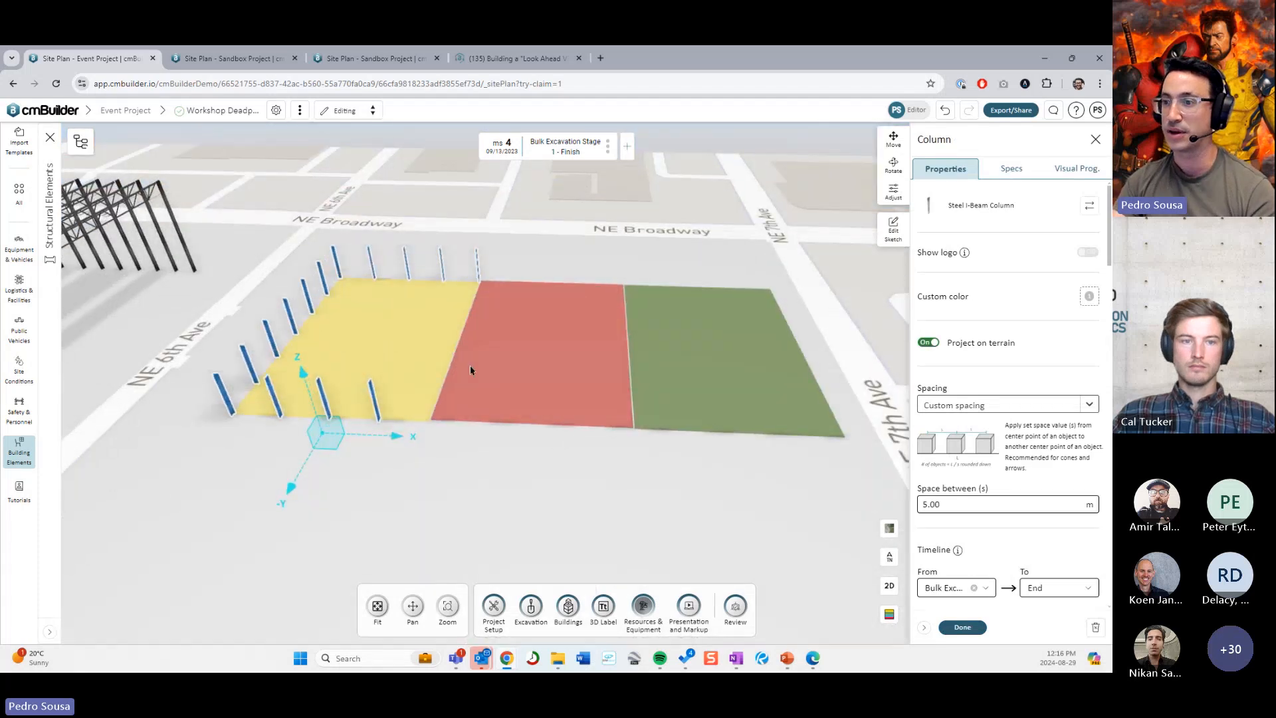
scroll(470, 370, "up", 3)
right_click_drag(470, 369, 561, 393)
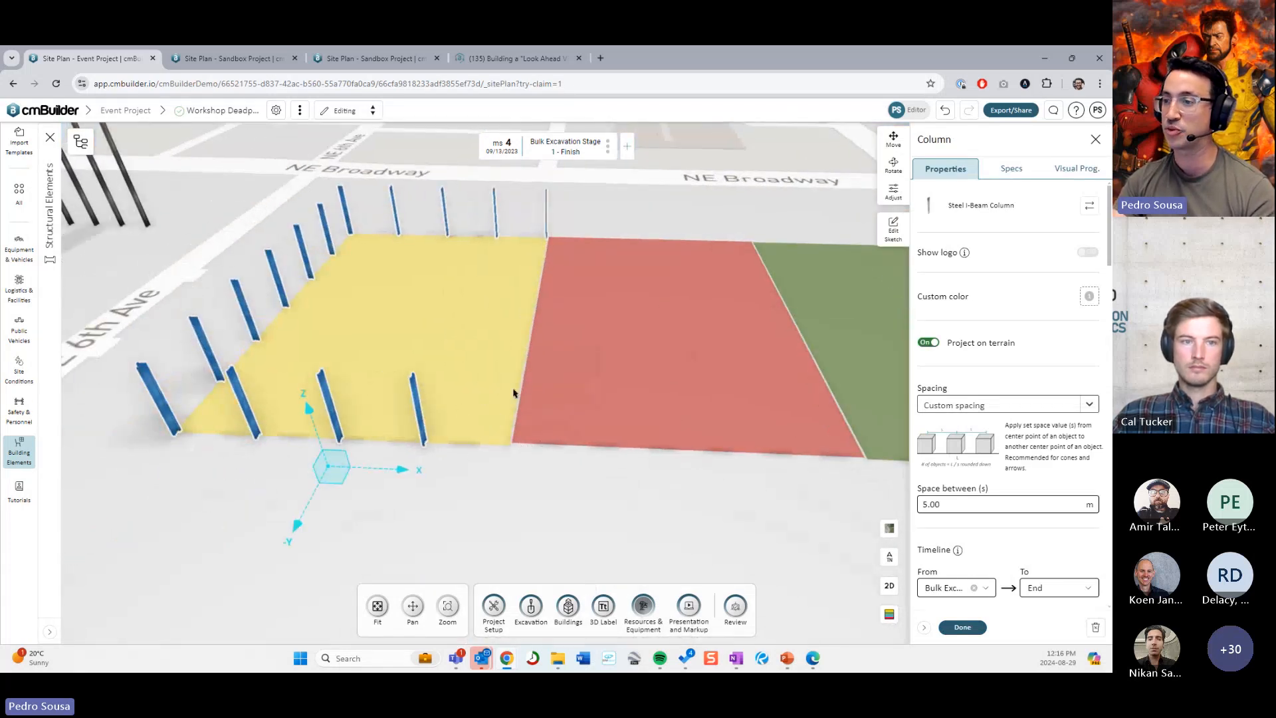
left_click(893, 229)
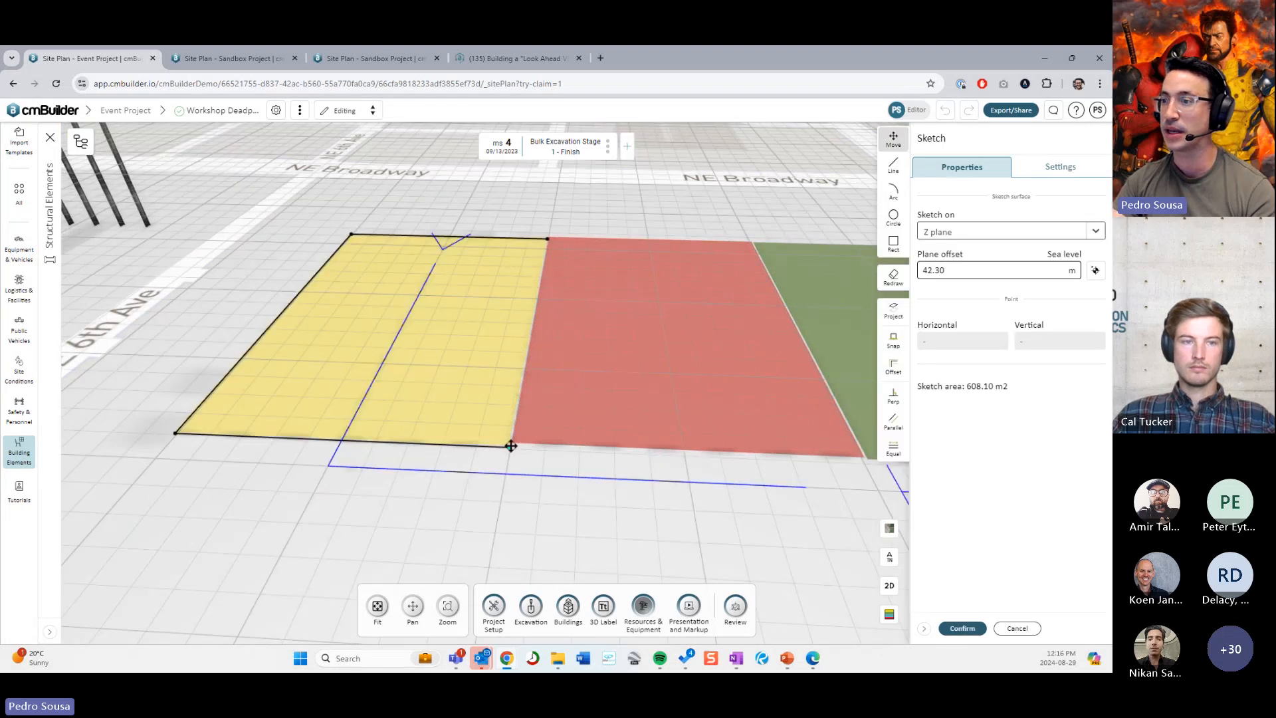
left_click_drag(510, 446, 522, 448)
left_click(961, 628)
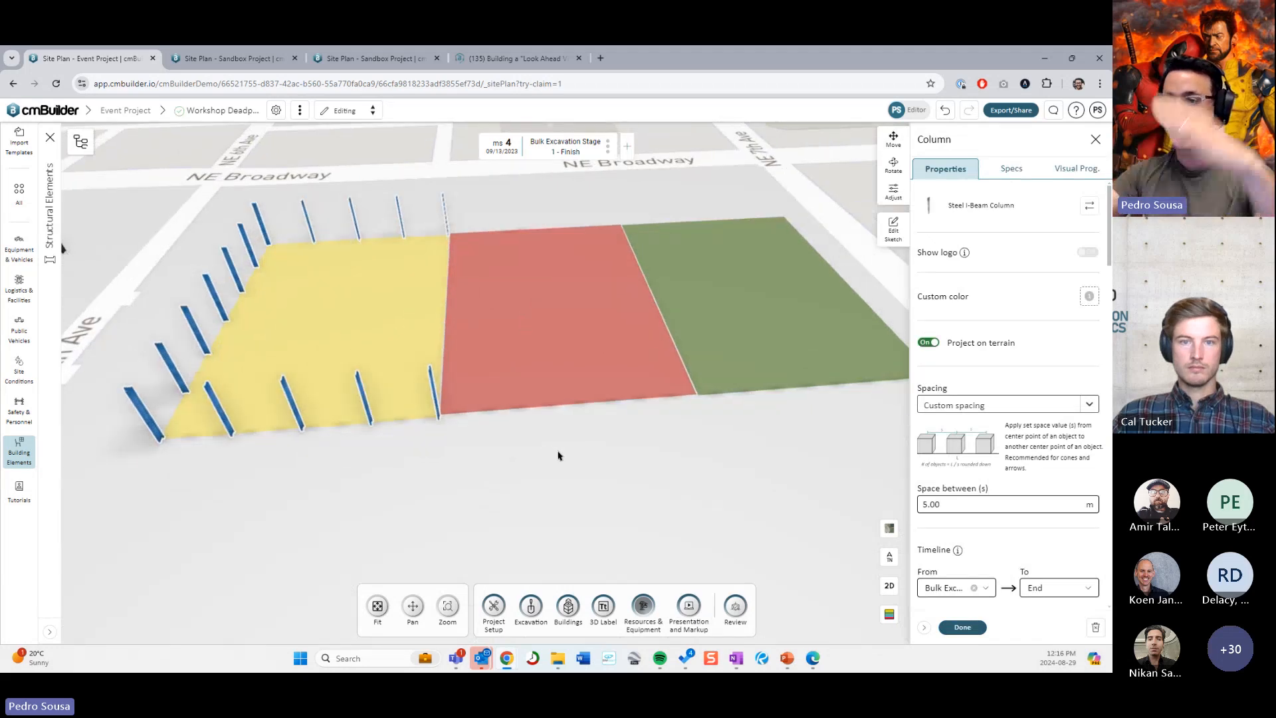
Step: Make the steel columns around the yellow zone taller and finish editing them
scroll(490, 408, "down", 2)
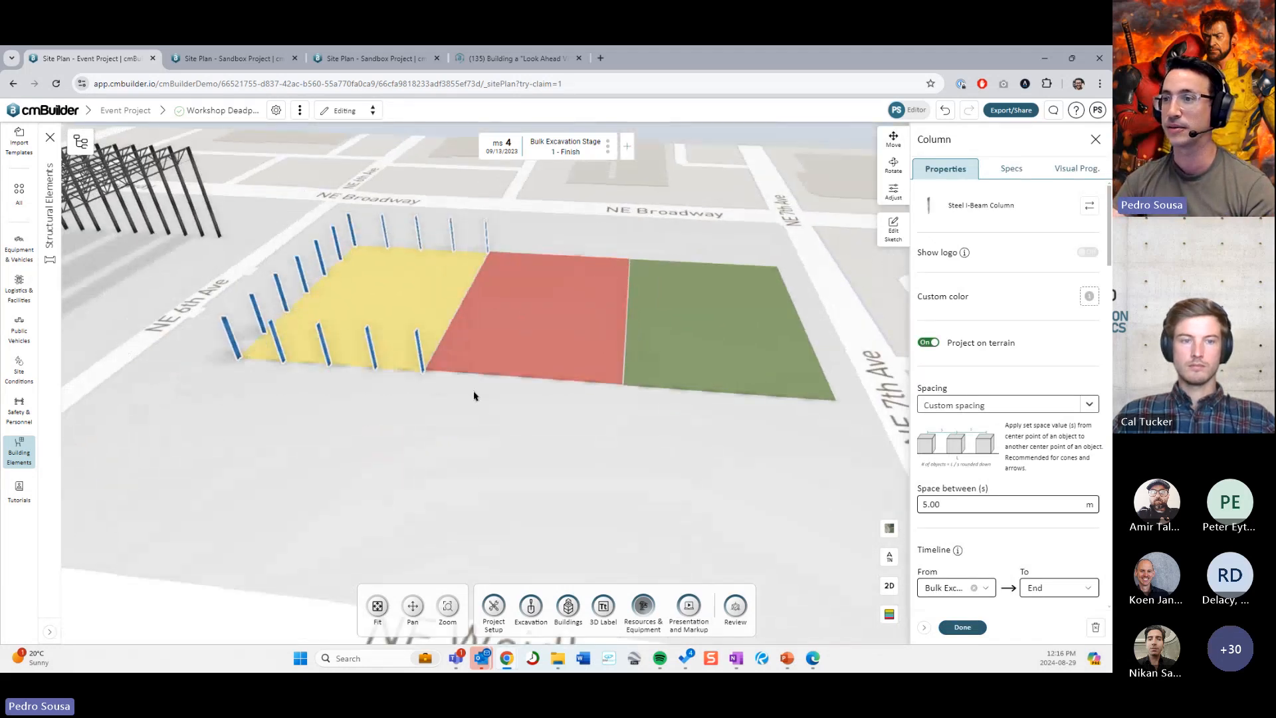
key("a")
left_click_drag(501, 260, 497, 212)
left_click(961, 627)
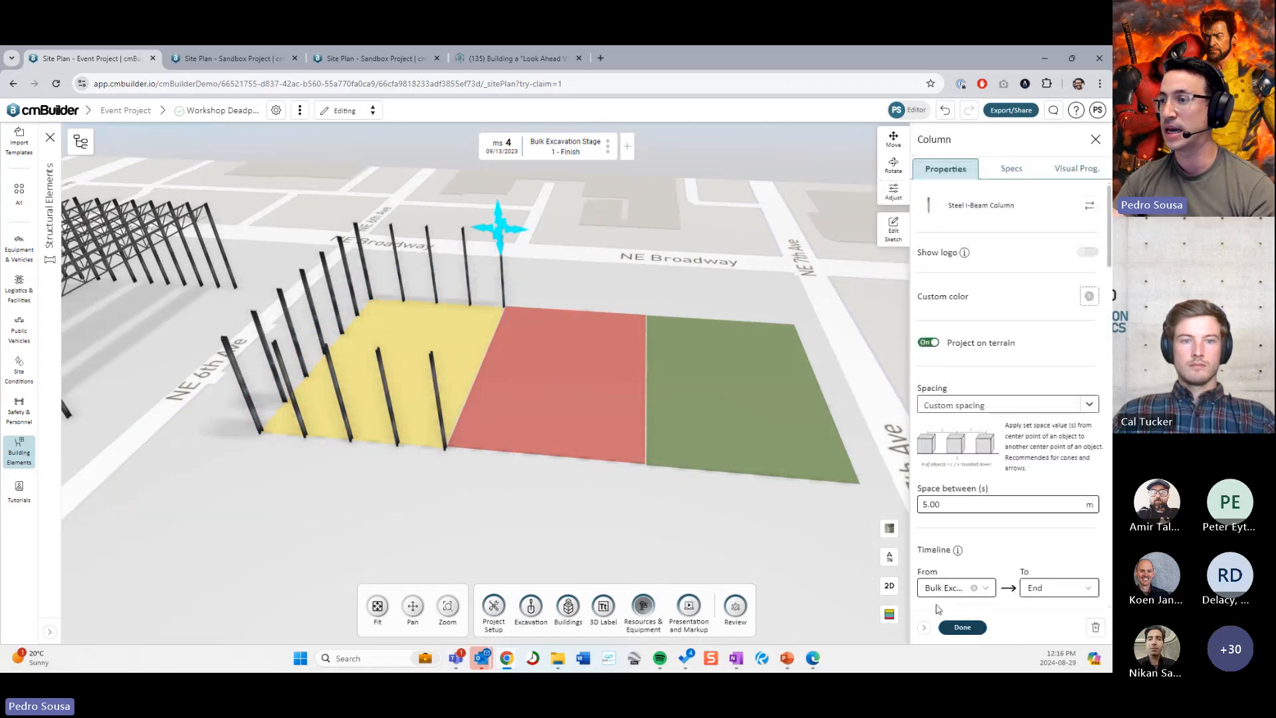
Step: Copy the yellow zone's column set and place the copy over the red zone
key("ctrl+c")
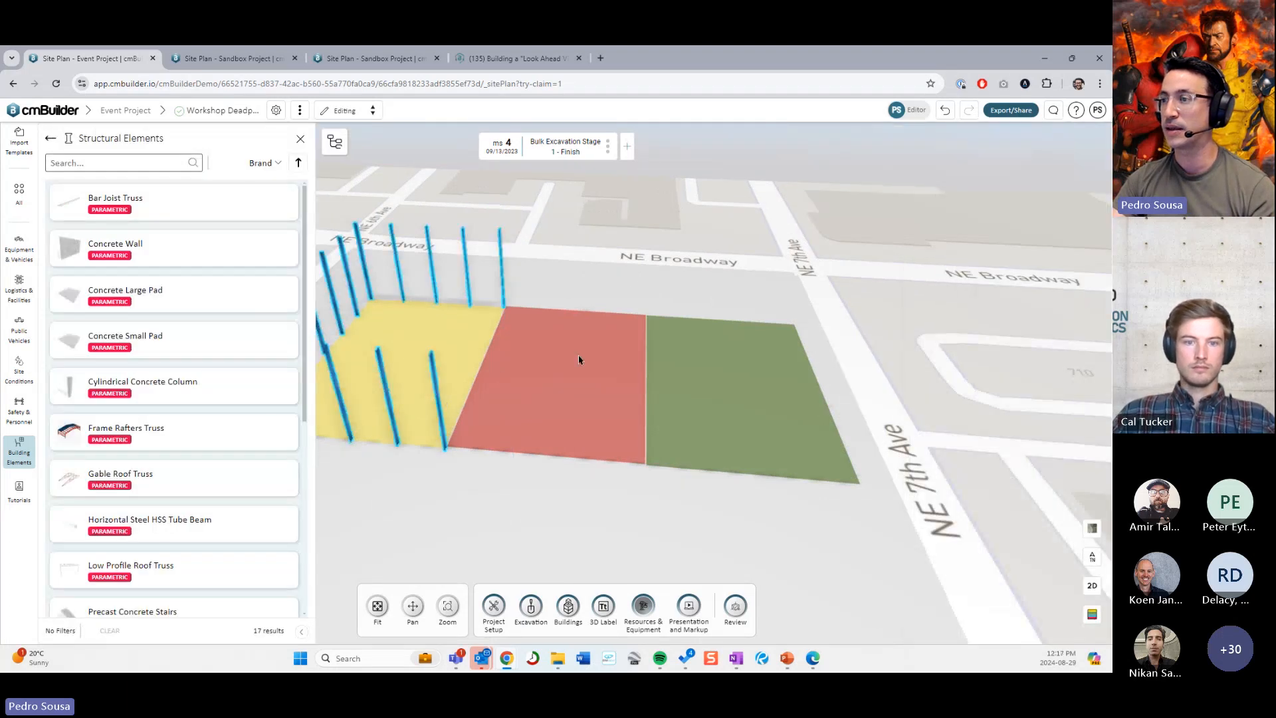
left_click_drag(622, 403, 524, 361)
key("ctrl+v")
left_click(531, 452)
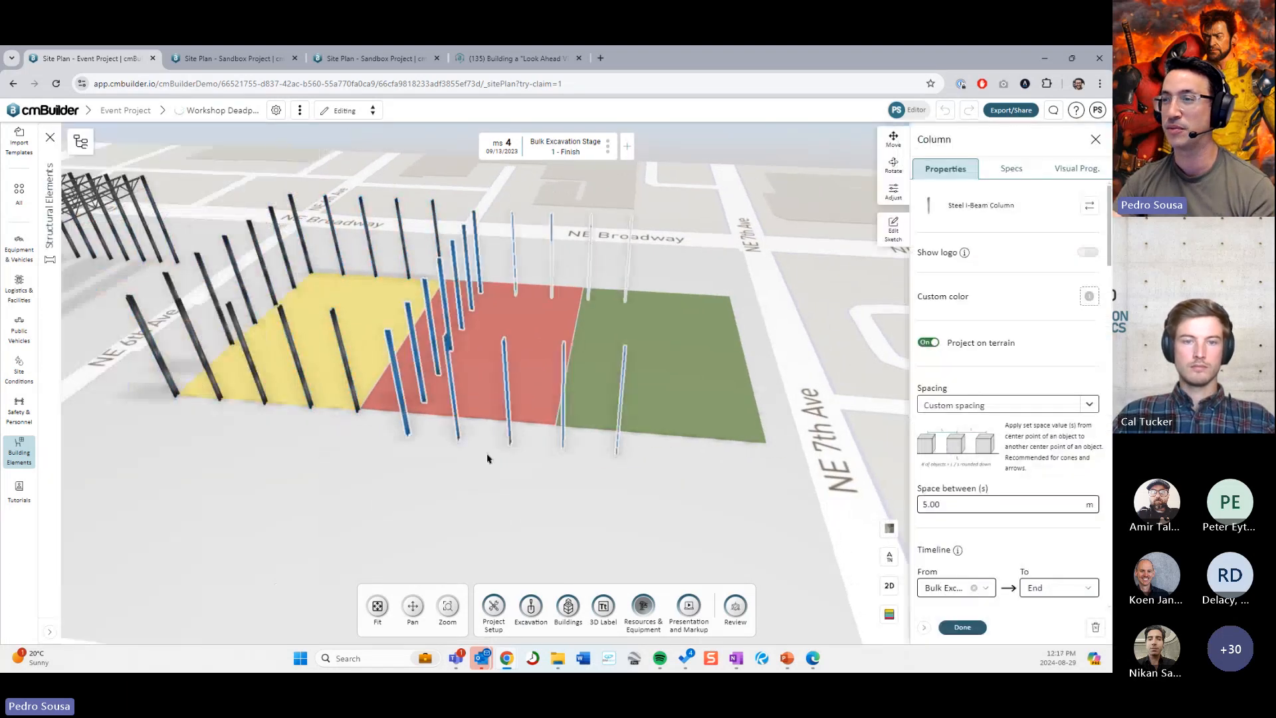
Step: Redraw the copied columns' sketch from the green zone's projected outline, leaving out the edge shared with the red zone
left_click(897, 233)
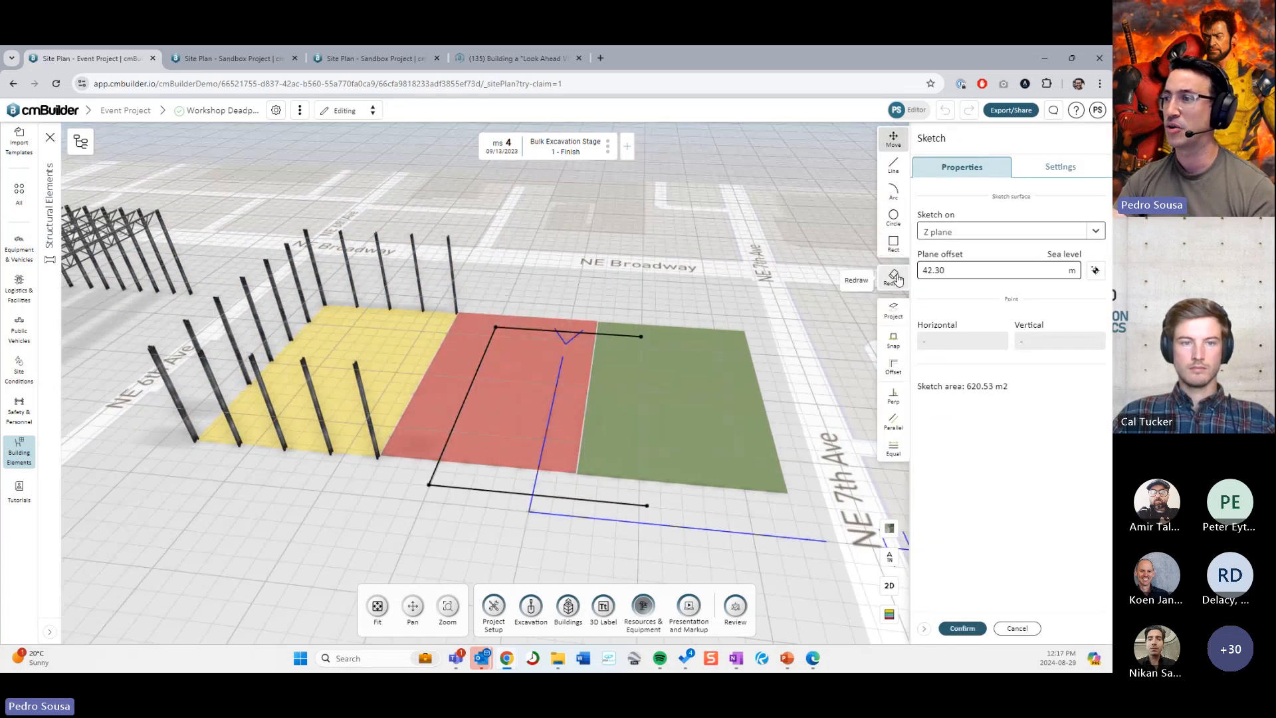
left_click(894, 277)
left_click(895, 311)
left_click(684, 379)
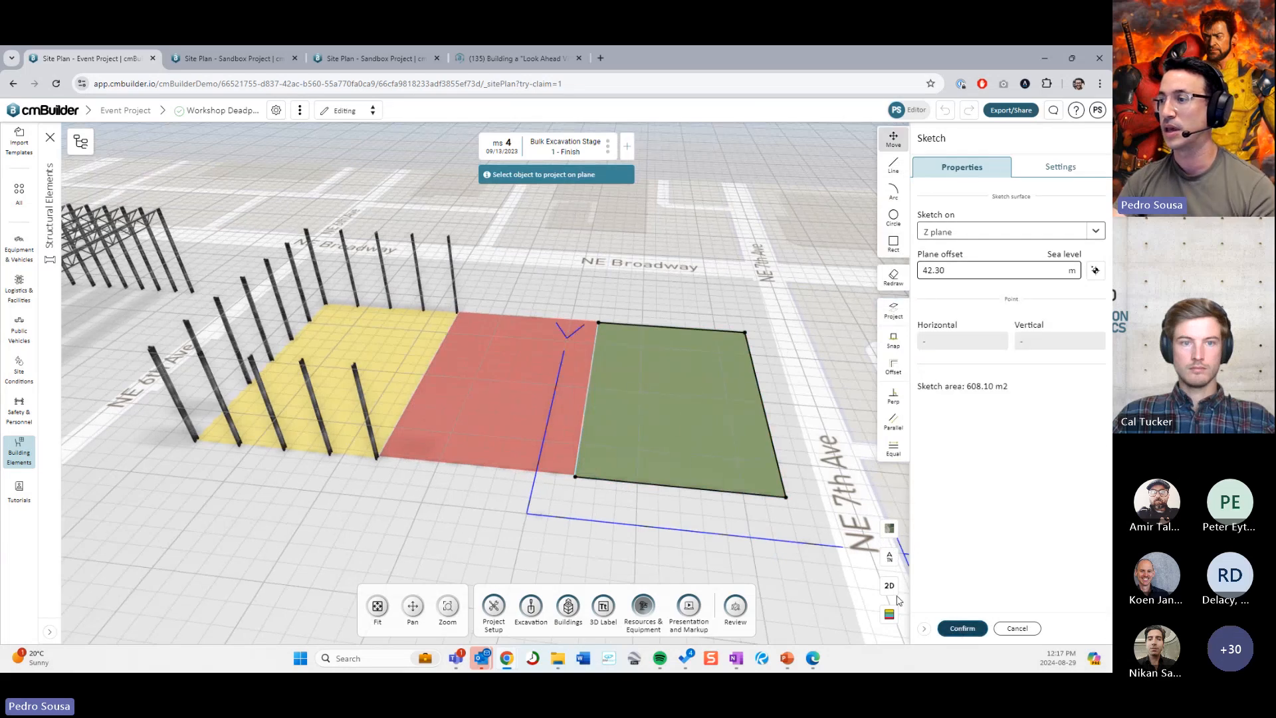
left_click(963, 628)
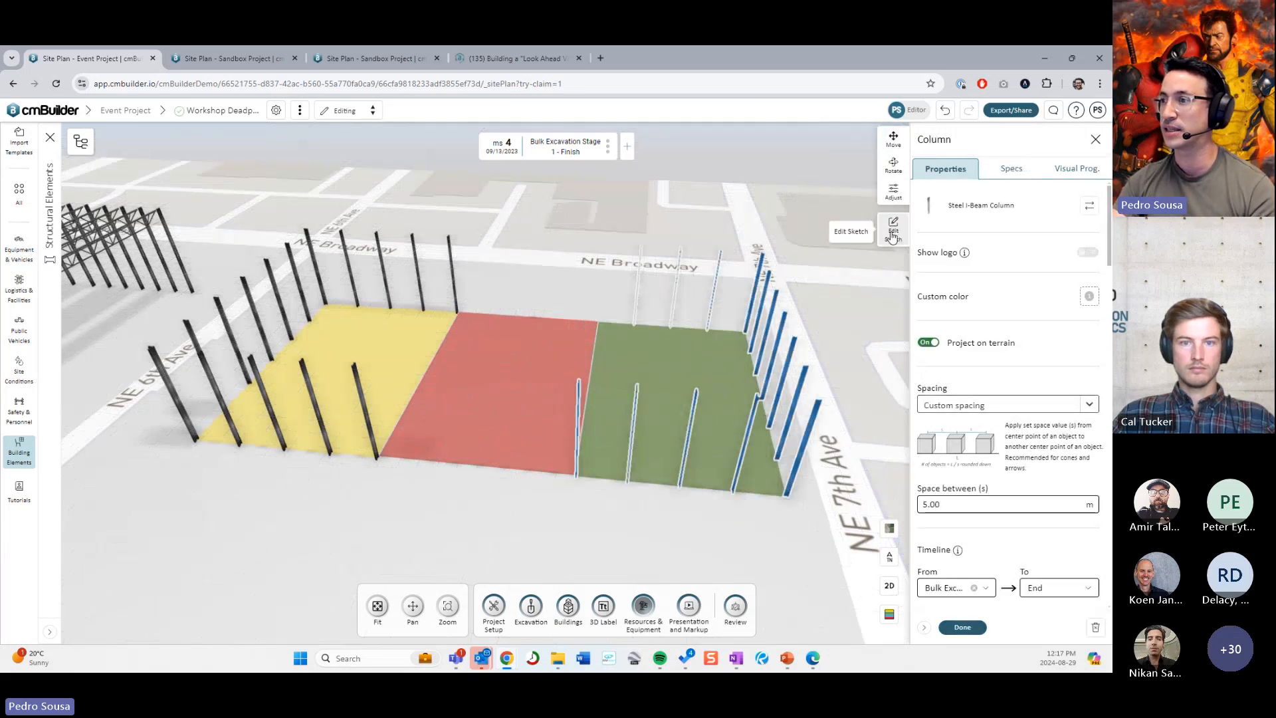
Step: Extend the green zone column sketch's end point nearest NE Broadway to about 2.27 horizontal and 35.57 vertical, and finish the columns
left_click(893, 229)
left_click(588, 322)
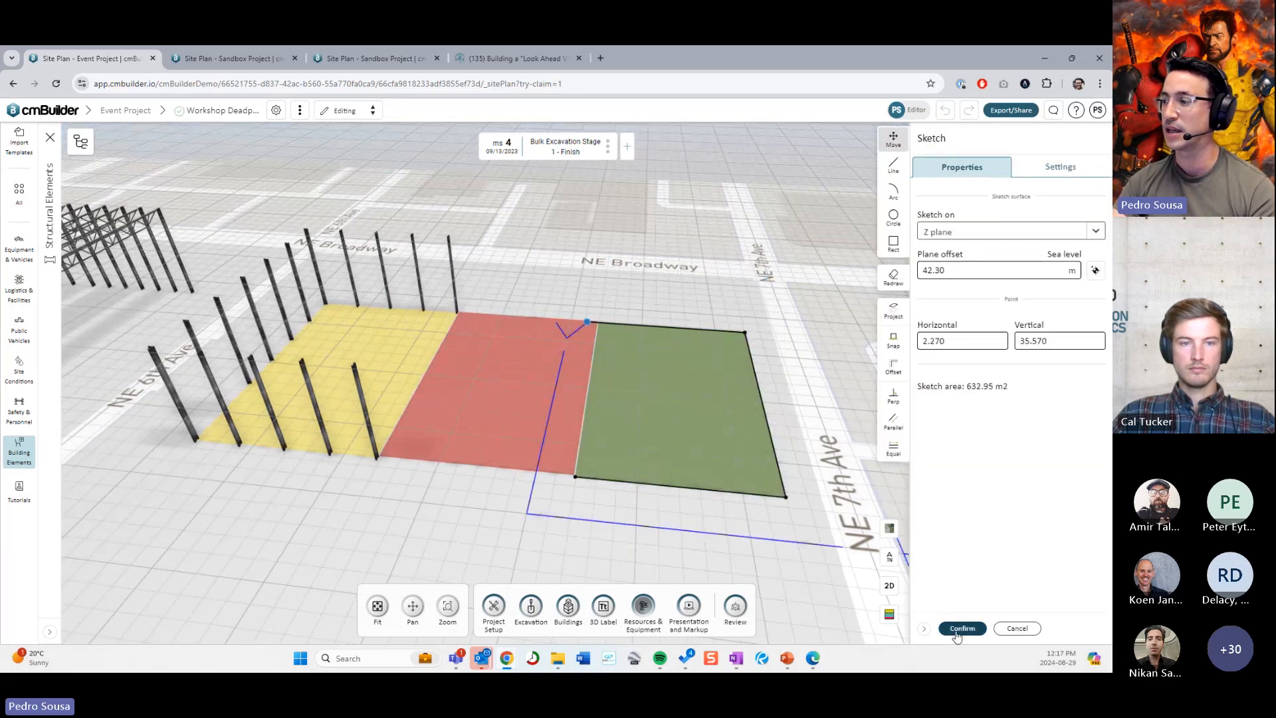
left_click(962, 628)
left_click(962, 627)
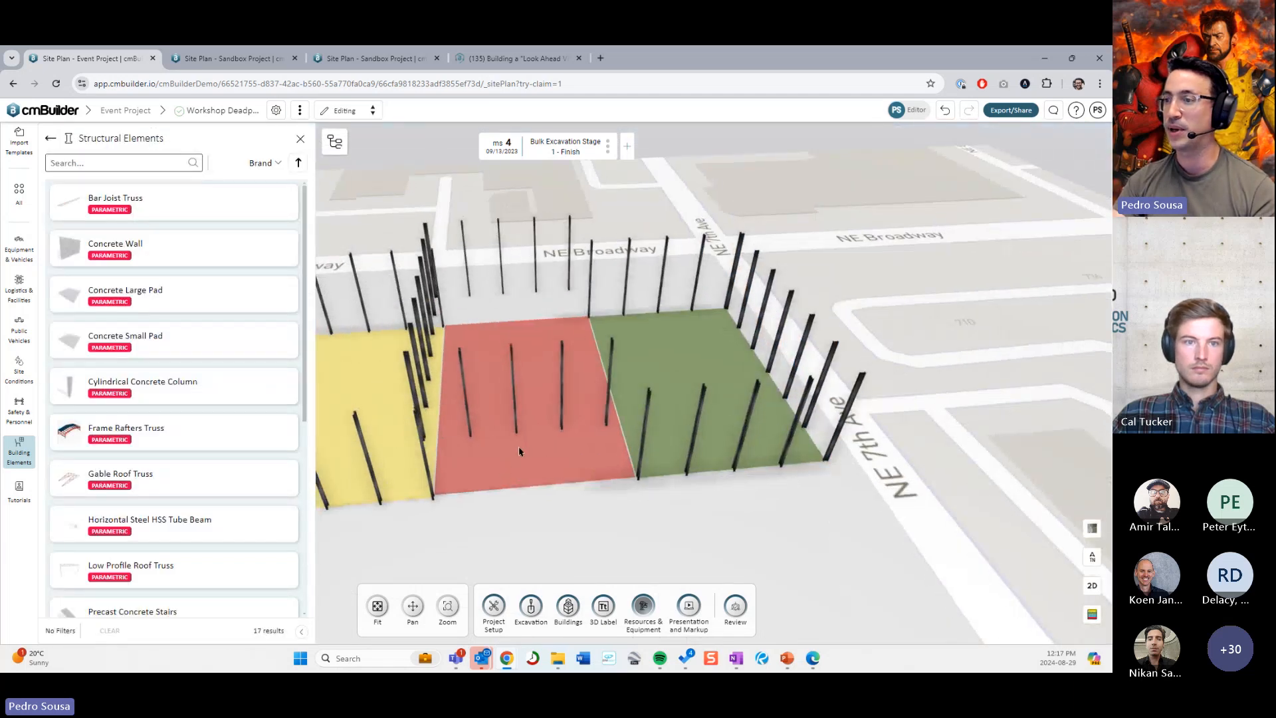
Step: Redraw the red zone columns' sketch from its projected outline, deleting the edge shared with the yellow zone and the NE Broadway edge
left_click(506, 442)
left_click(893, 228)
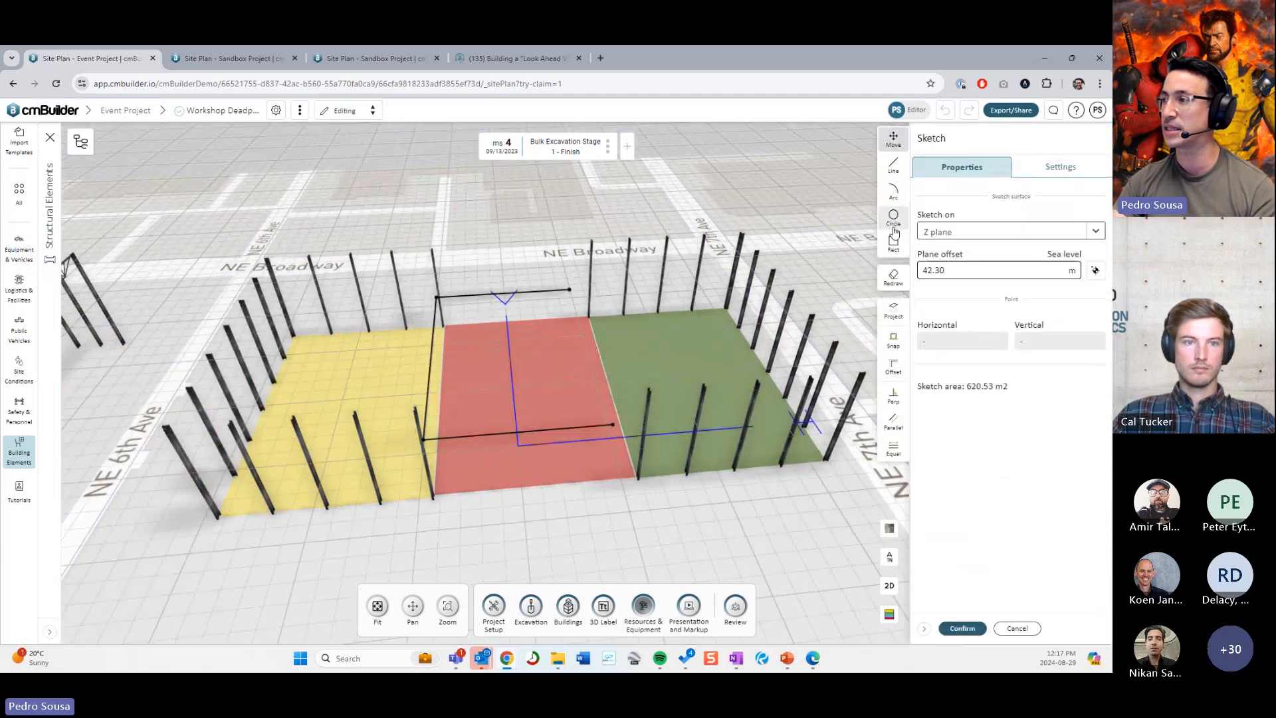
left_click(893, 309)
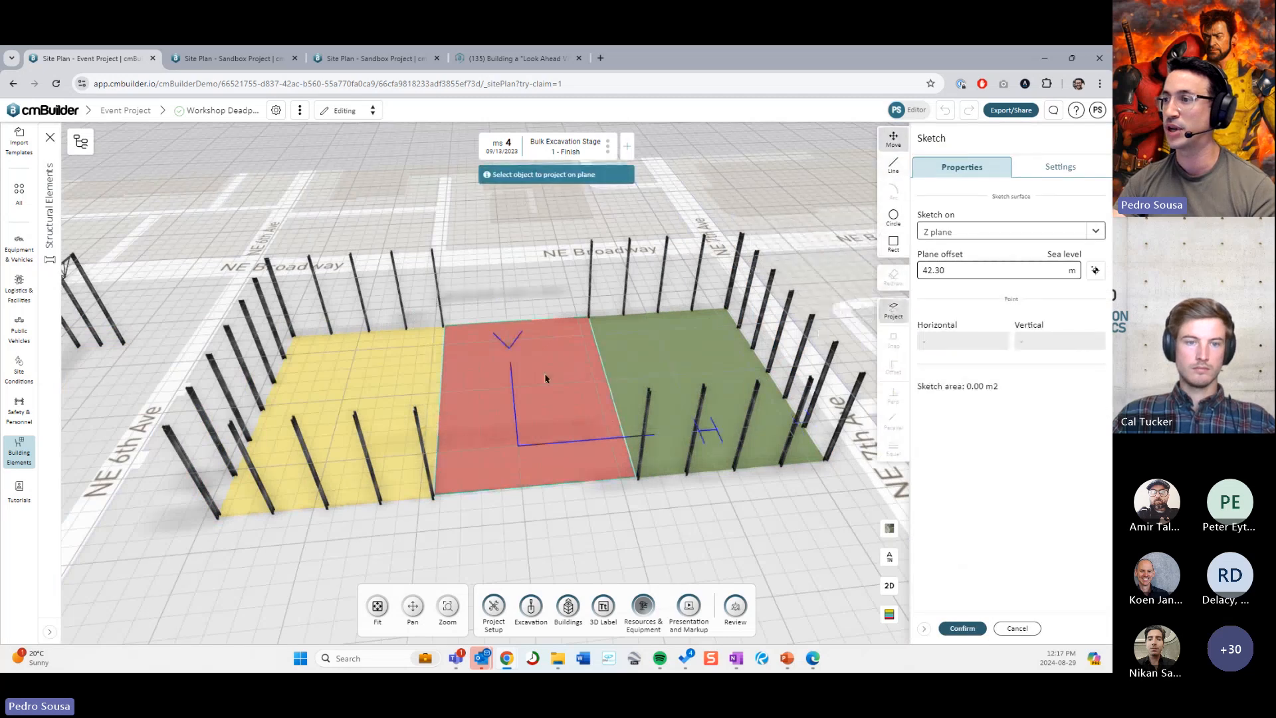
left_click(536, 383)
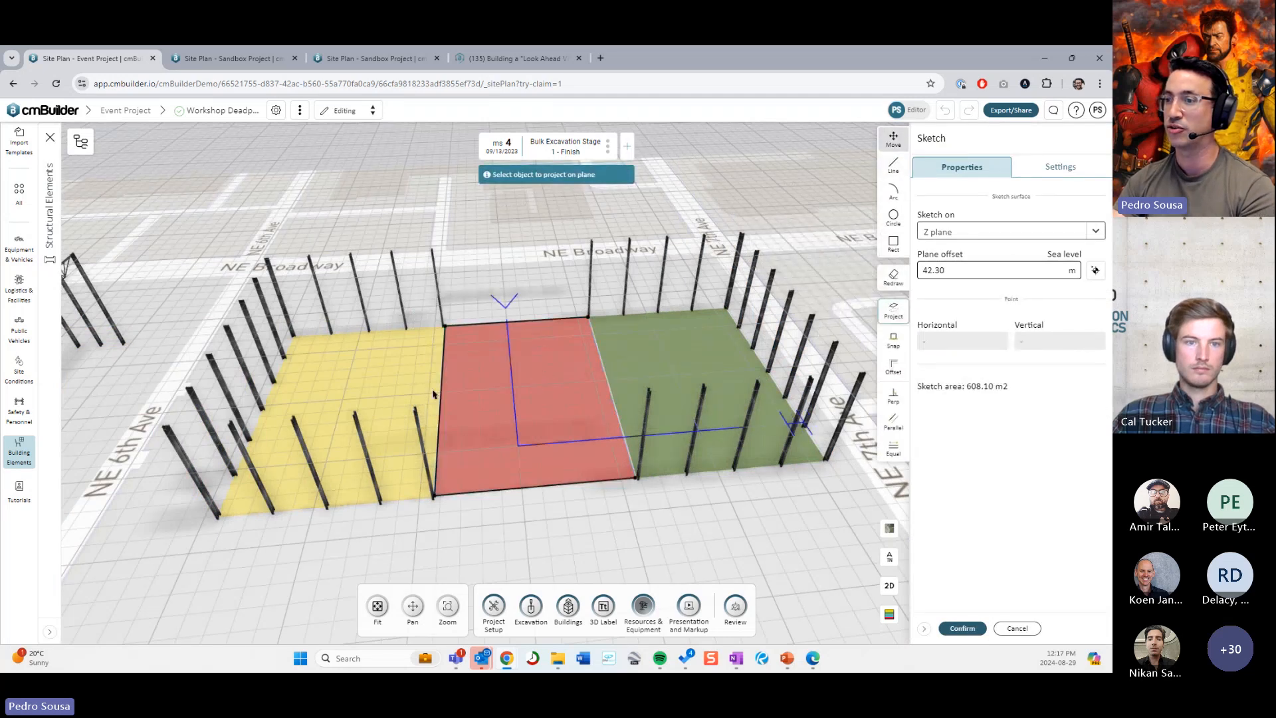
left_click(439, 389)
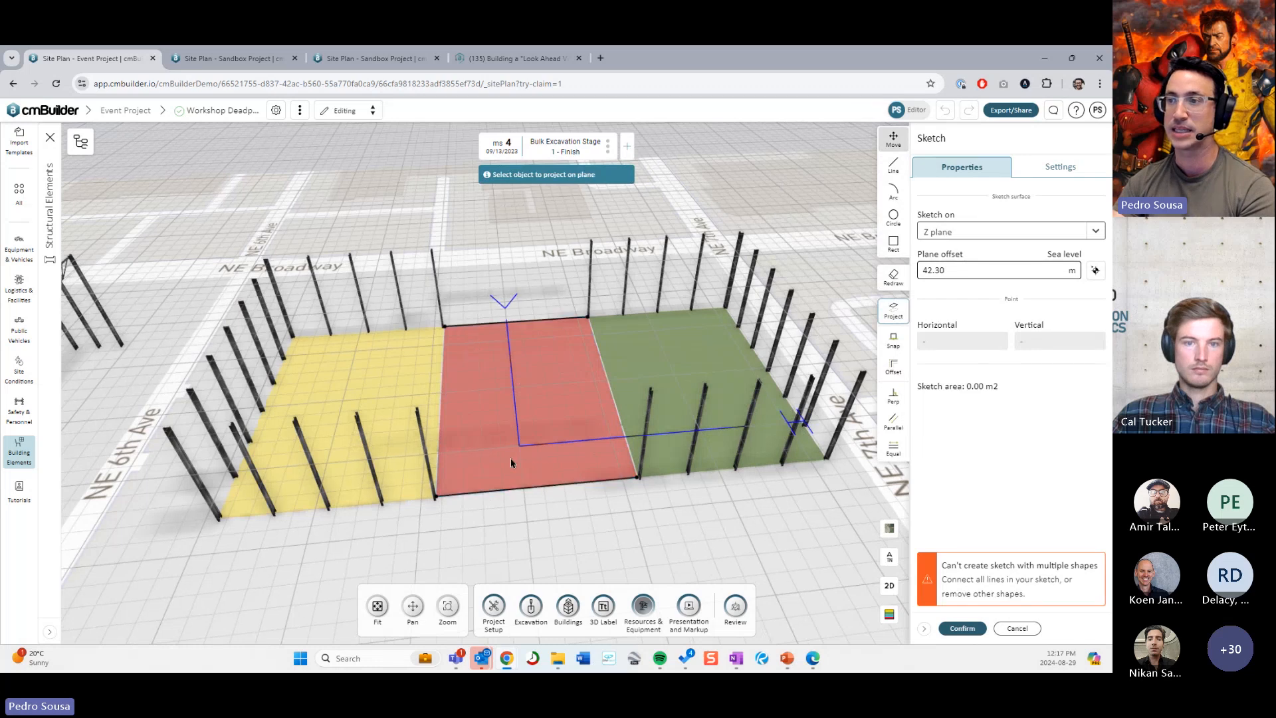
left_click(532, 320)
key("Delete")
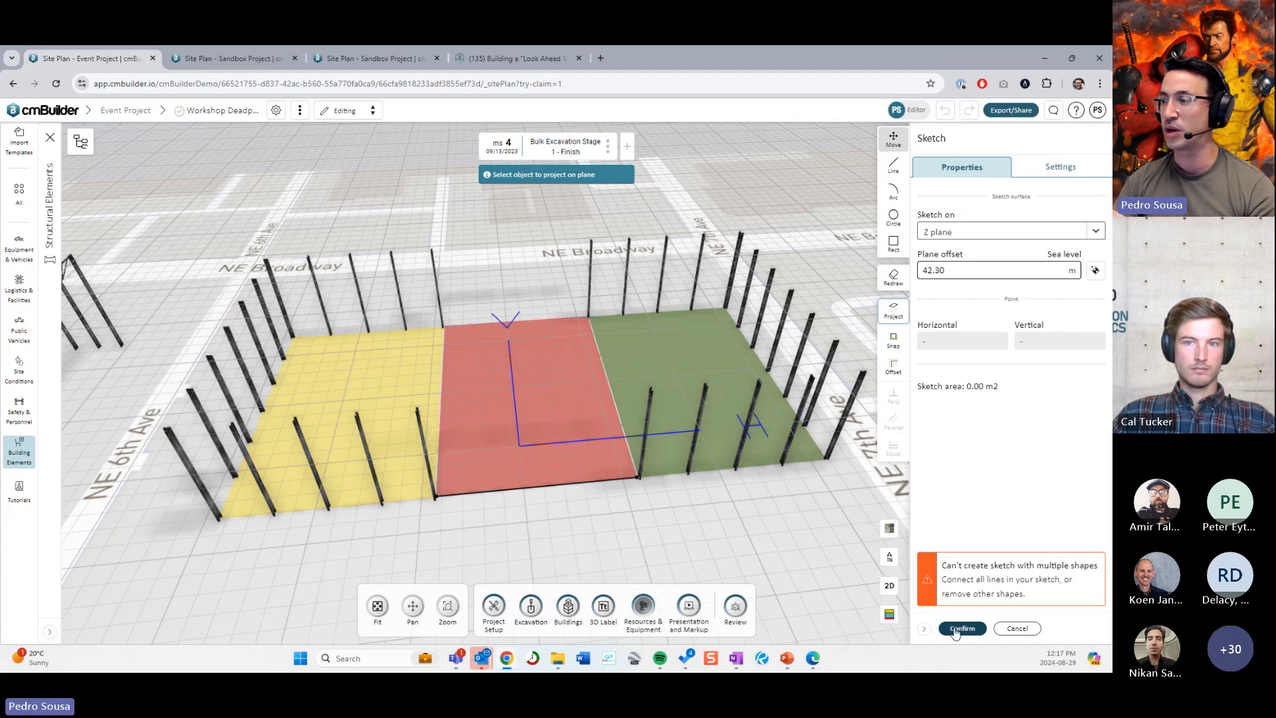
left_click(961, 628)
Step: Move the red zone's column row along X to 35.70 m and shorten its sketch at the green zone end
right_click_drag(610, 474, 577, 450)
key("m")
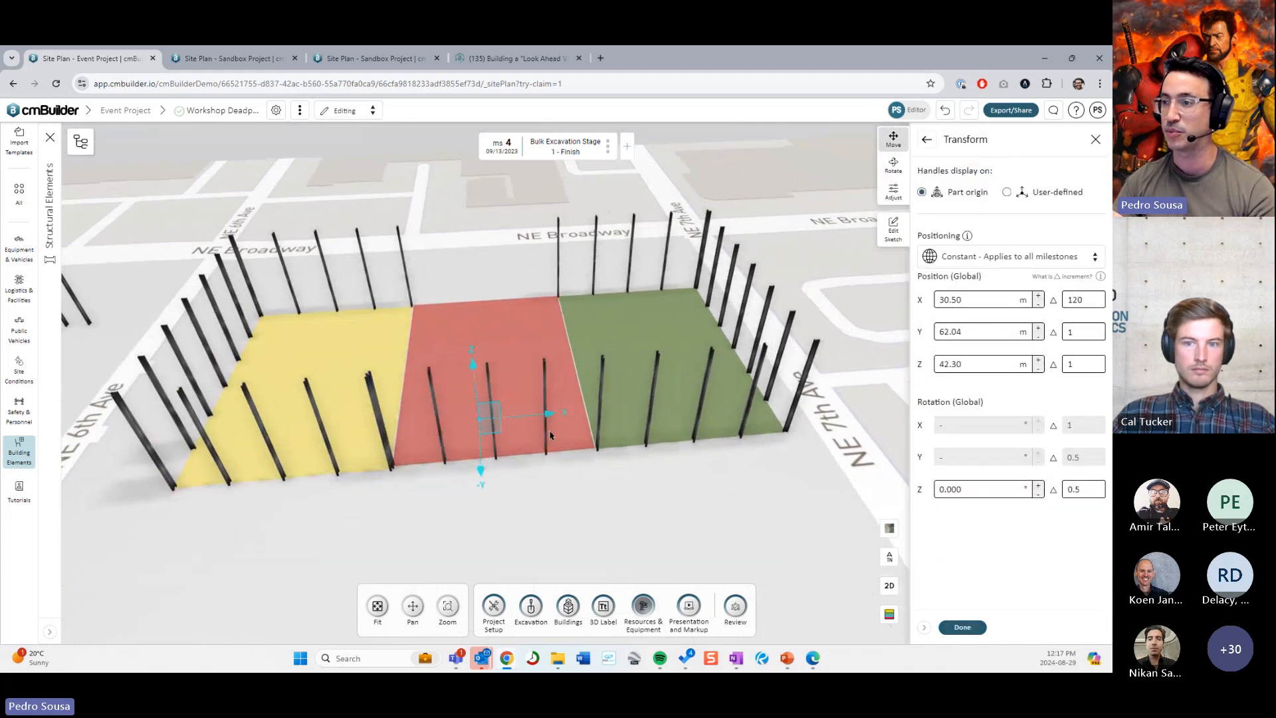
mouse_move(555, 418)
left_mouse_down()
mouse_move(578, 417)
mouse_move(414, 417)
mouse_move(428, 440)
mouse_move(479, 440)
left_mouse_up()
left_click(893, 230)
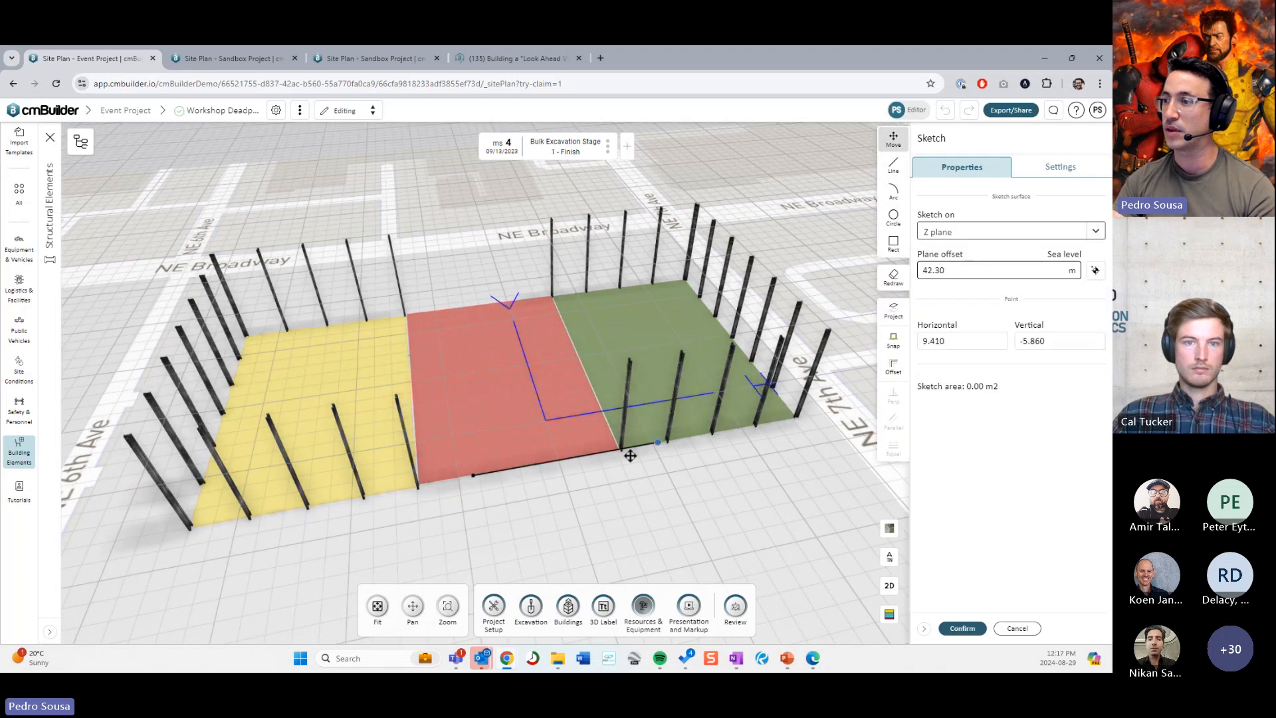
left_click(963, 628)
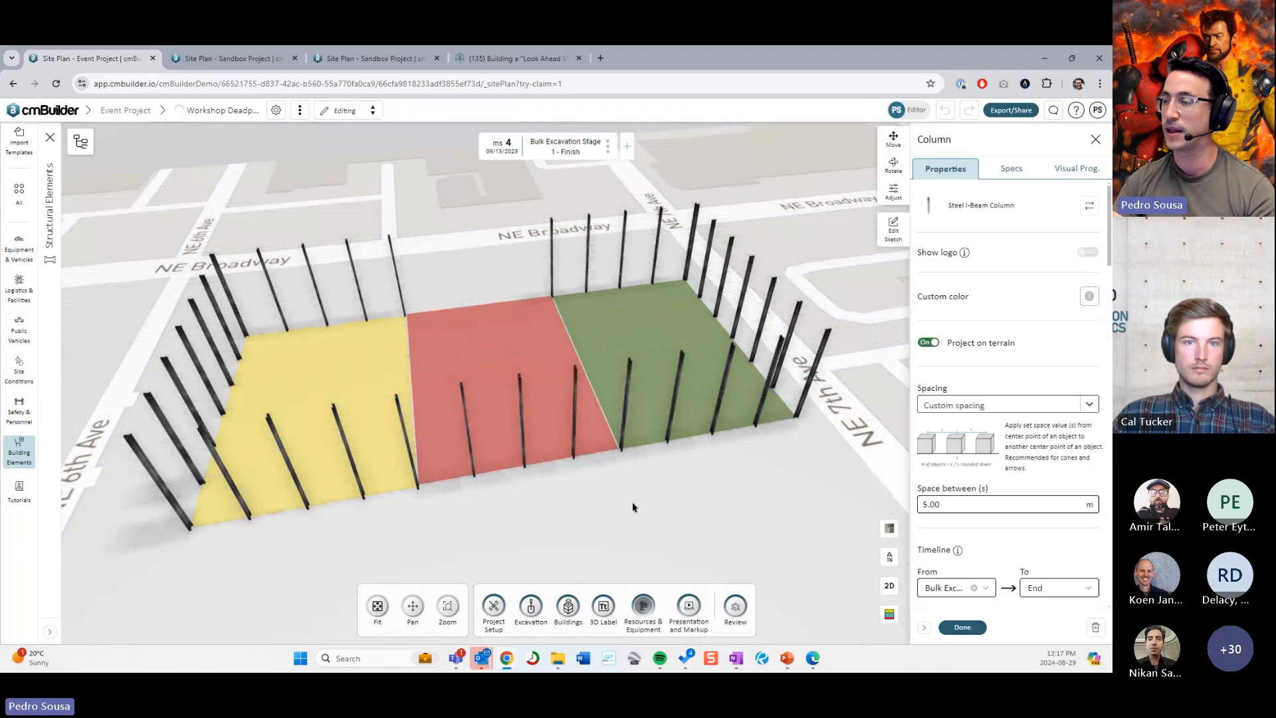
Step: Copy the red zone's column row, place the copy along the zone's NE Broadway edge, and finish
left_click(524, 473)
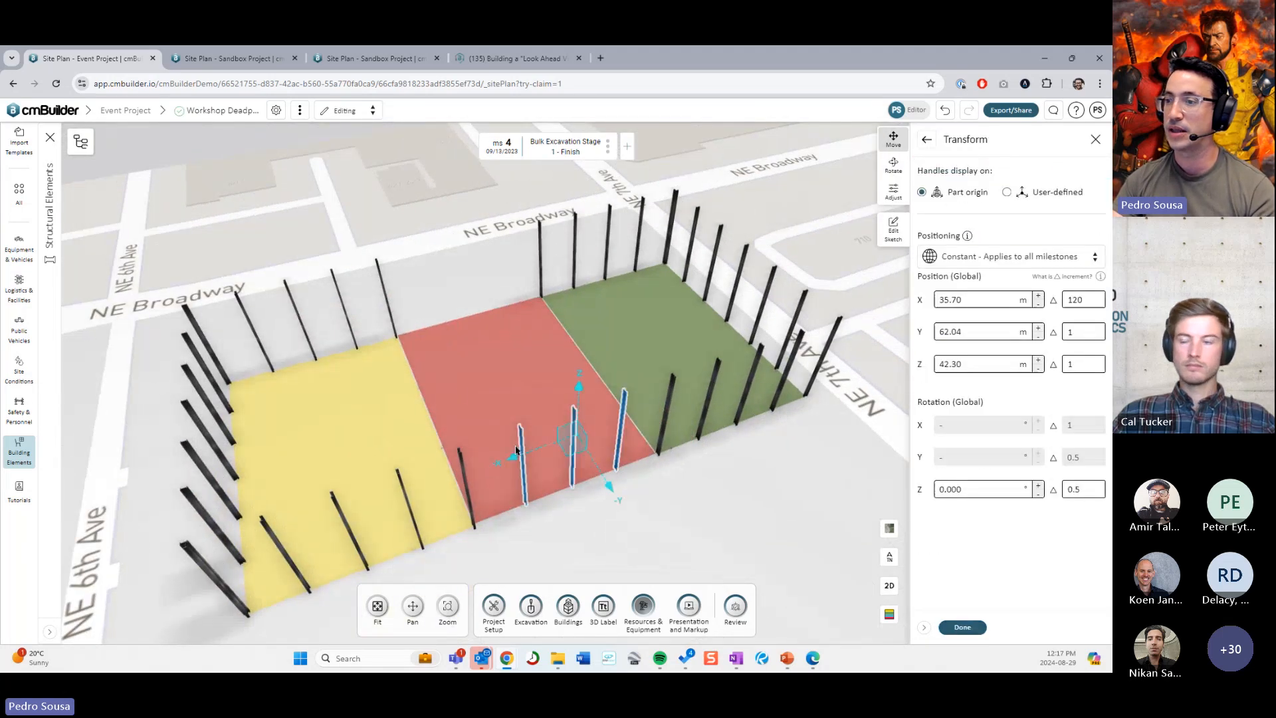
key("ctrl+c")
key("ctrl+v")
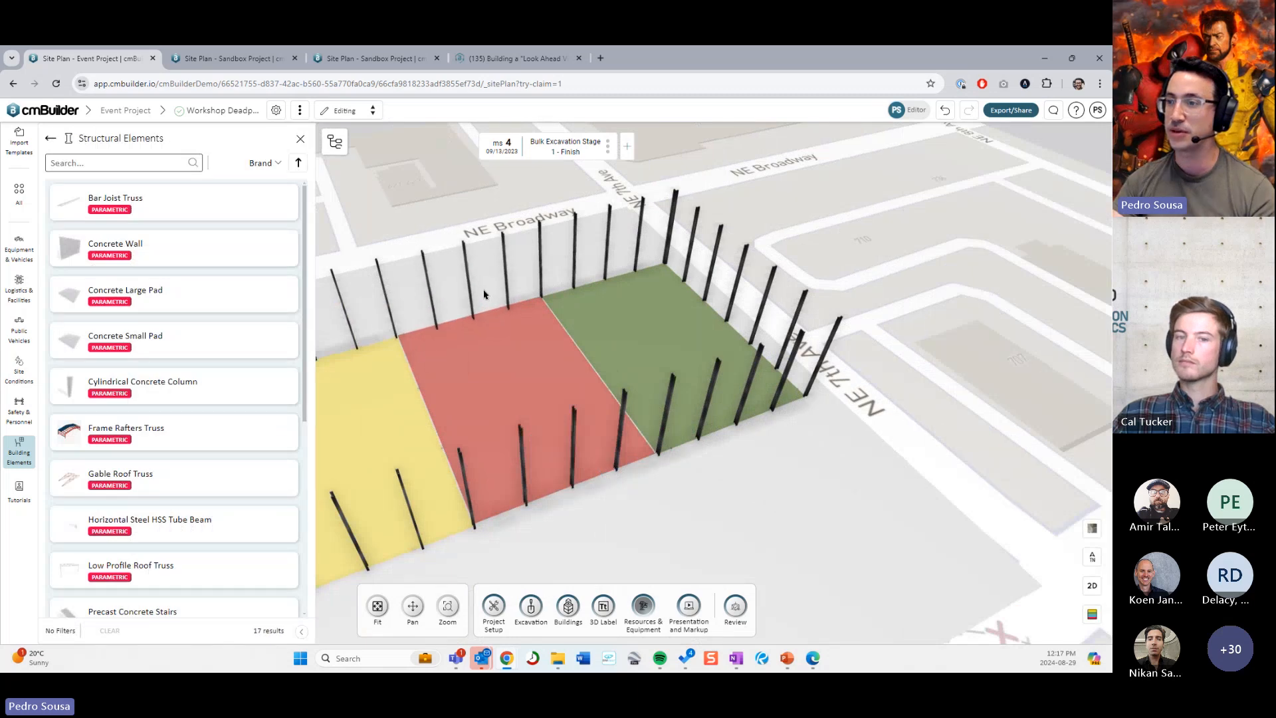
left_click(672, 413)
left_click(975, 628)
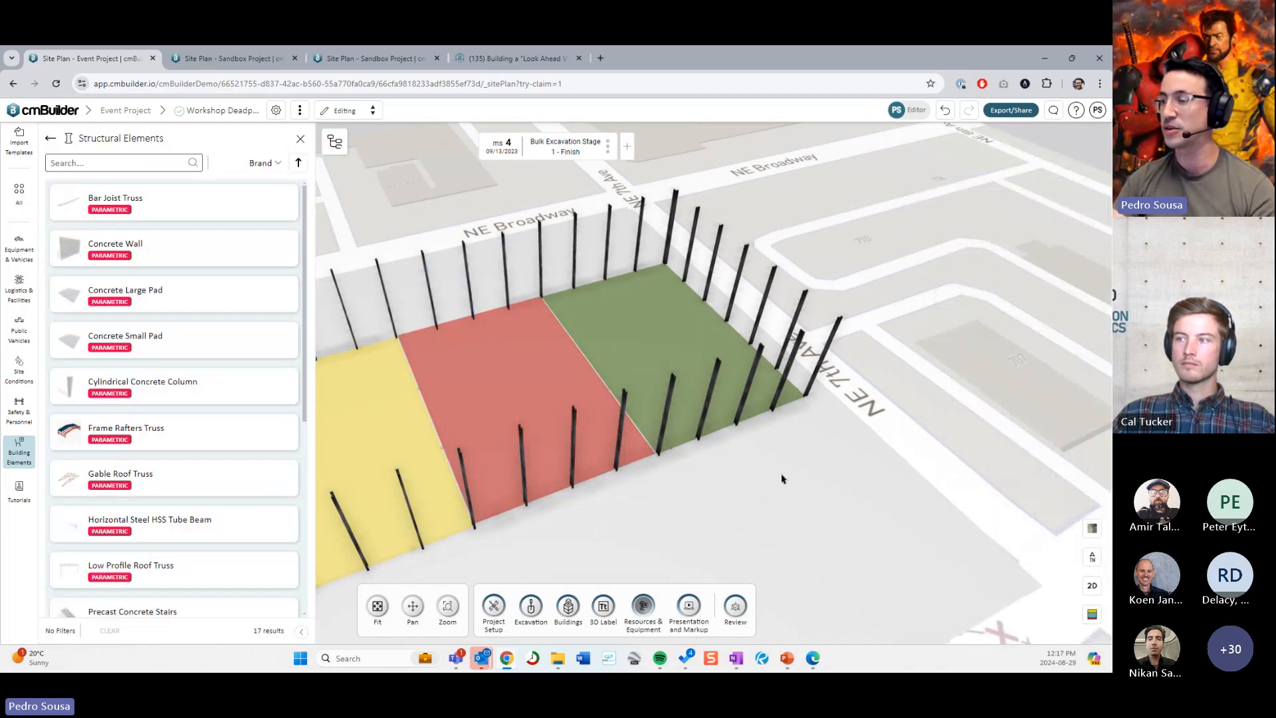
Step: Inspect the steel columns around the three zones, highlight the yellow zone's set, and close the structural elements library
left_click_drag(782, 478, 674, 468)
scroll(675, 469, "down", 3)
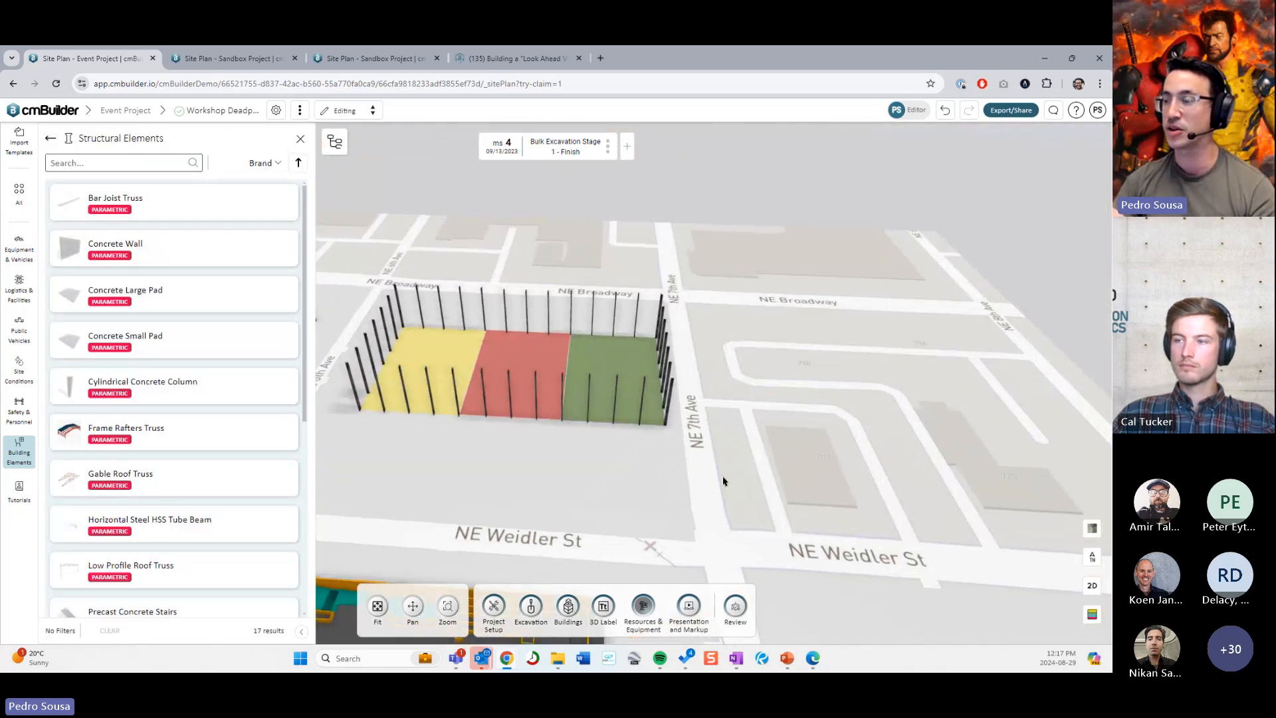
left_click_drag(512, 475, 544, 458)
scroll(574, 437, "up", 2)
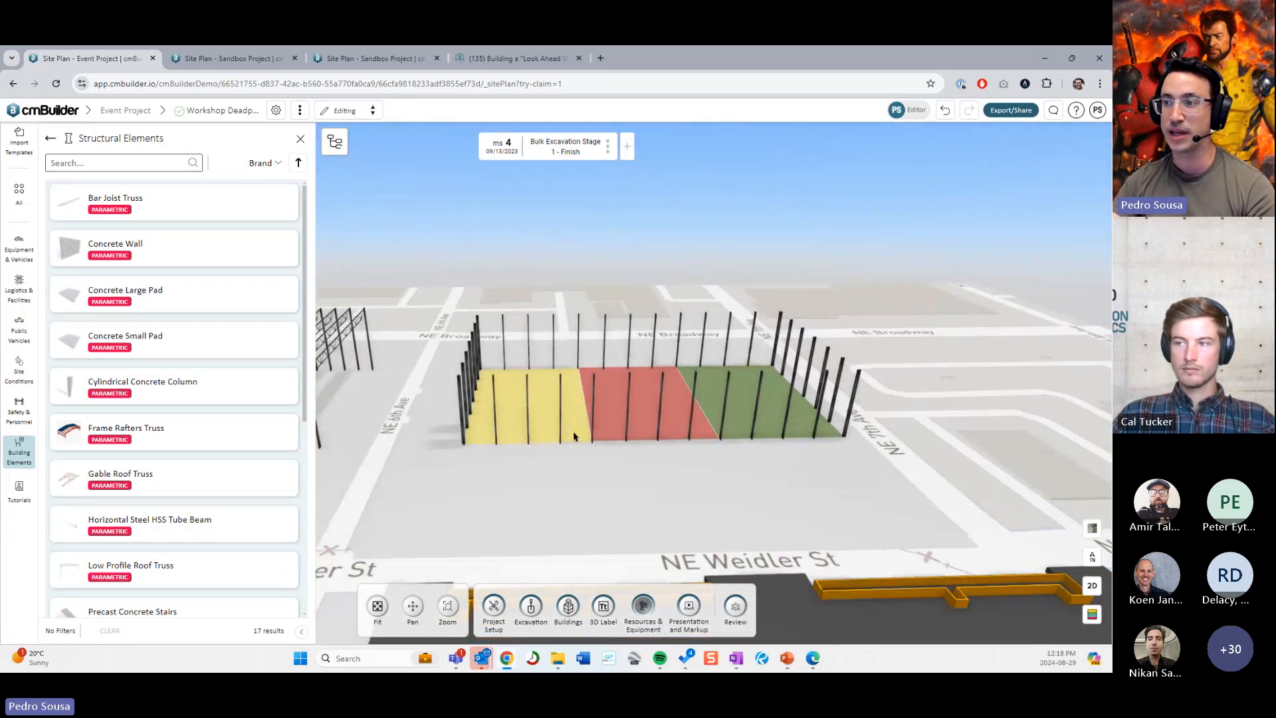
left_click_drag(421, 338, 632, 518, "shift")
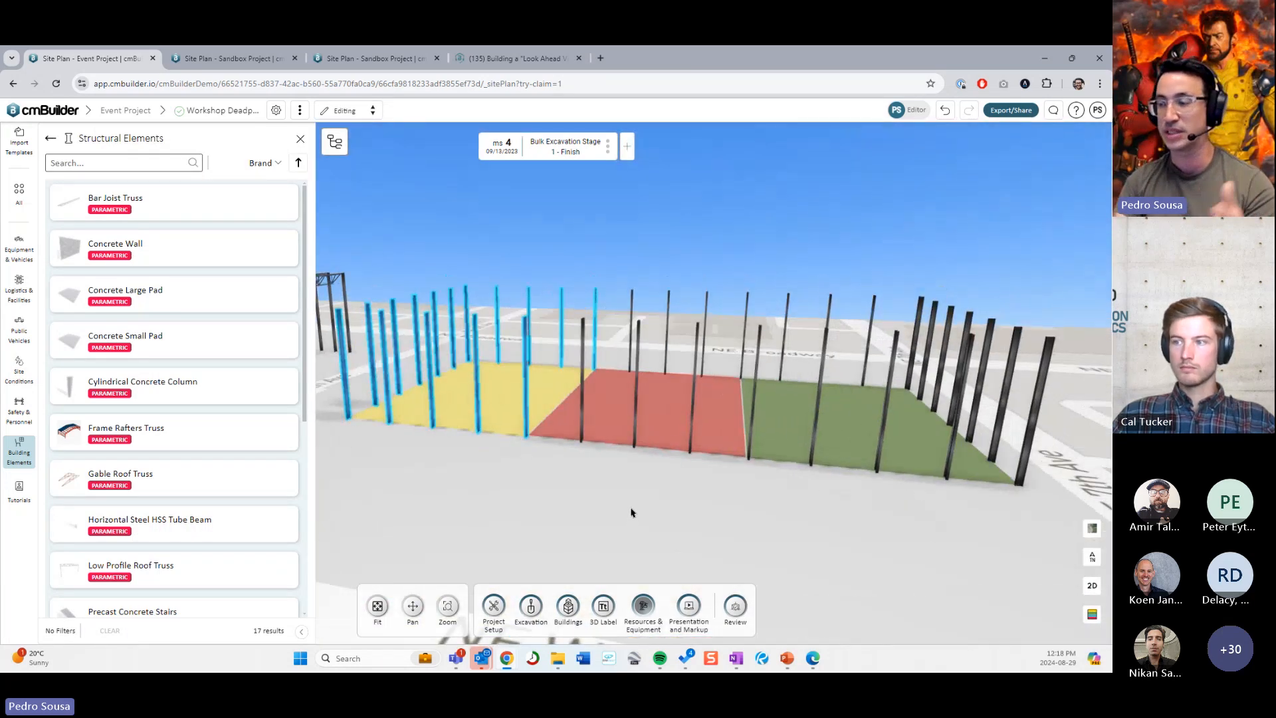
scroll(631, 511, "down", 5)
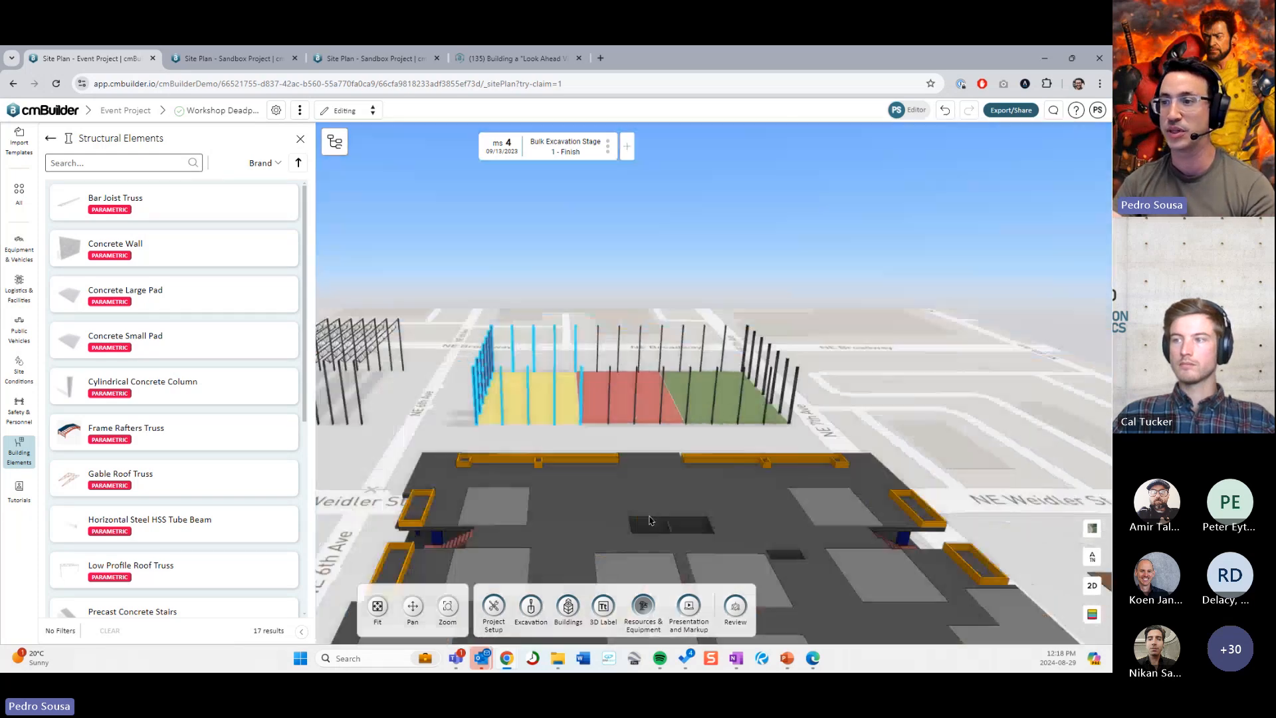
scroll(599, 388, "up", 3)
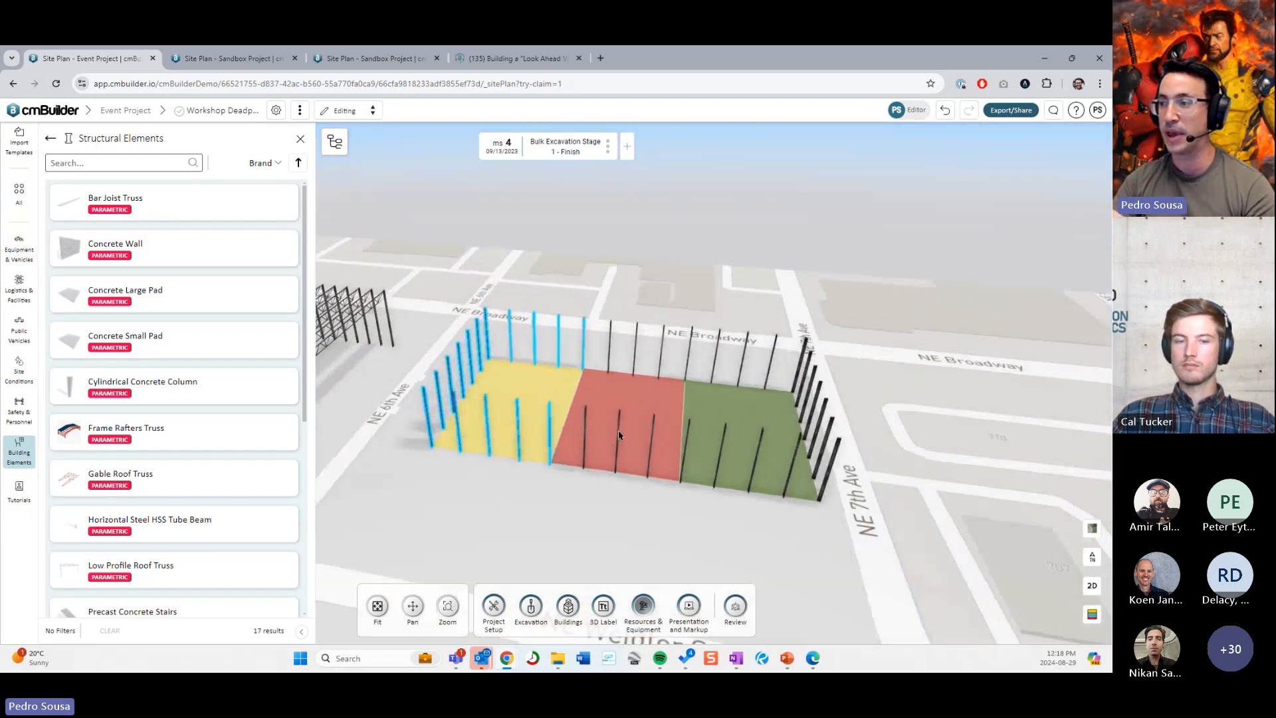
left_click_drag(623, 469, 643, 470)
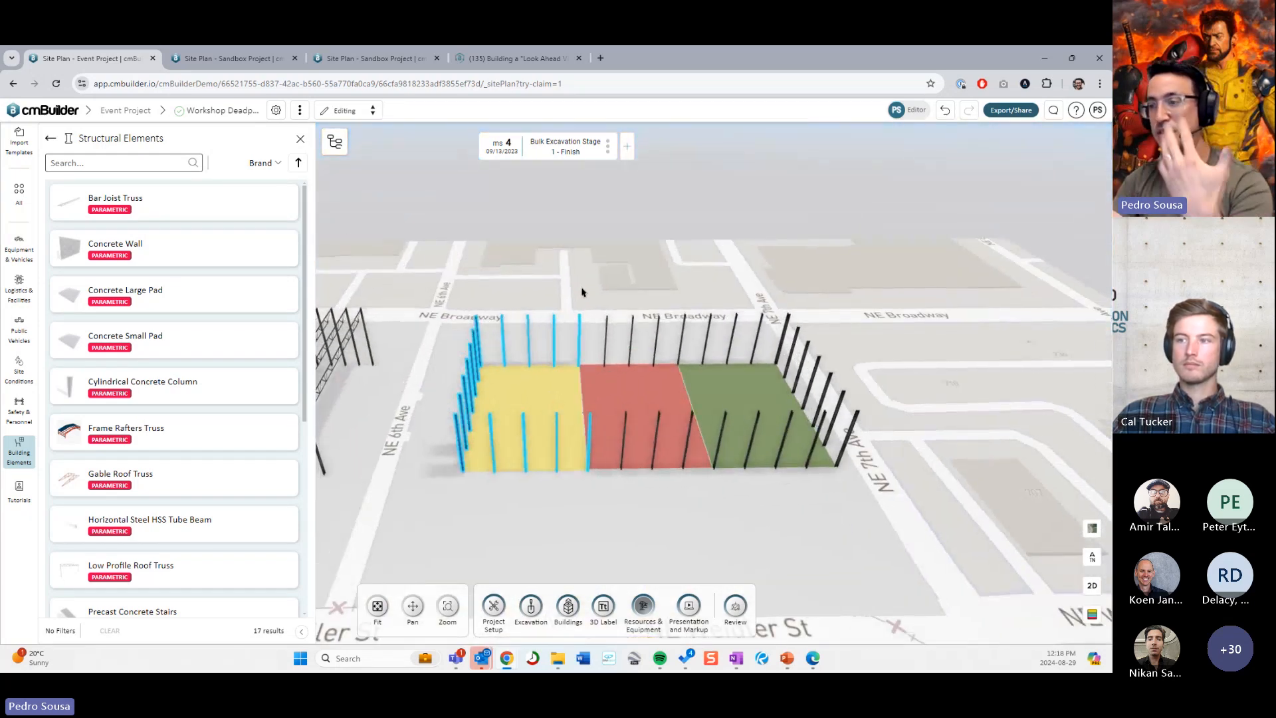
left_click(301, 138)
left_click_drag(450, 241, 420, 484)
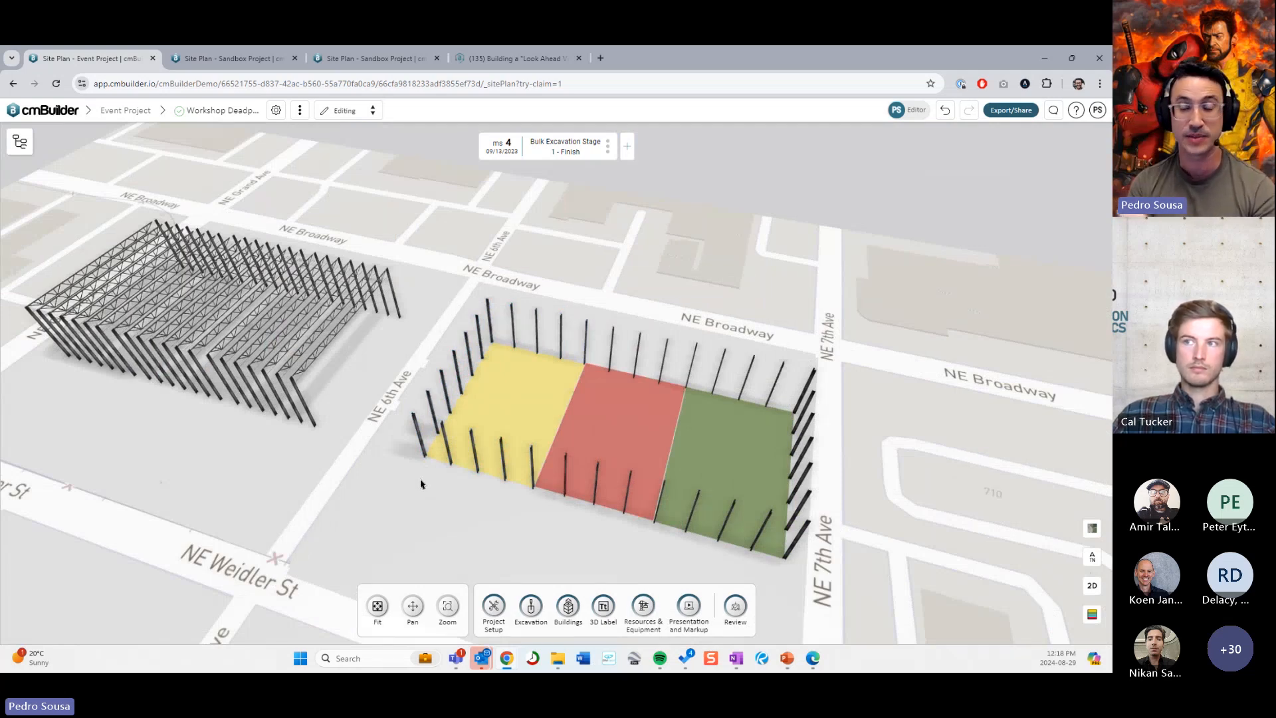
Step: Examine the sample elements labelled C1 to C5, D1, D2, W1 and W2 beside NE Halsey St
scroll(410, 419, "down", 3)
scroll(459, 430, "up", 2)
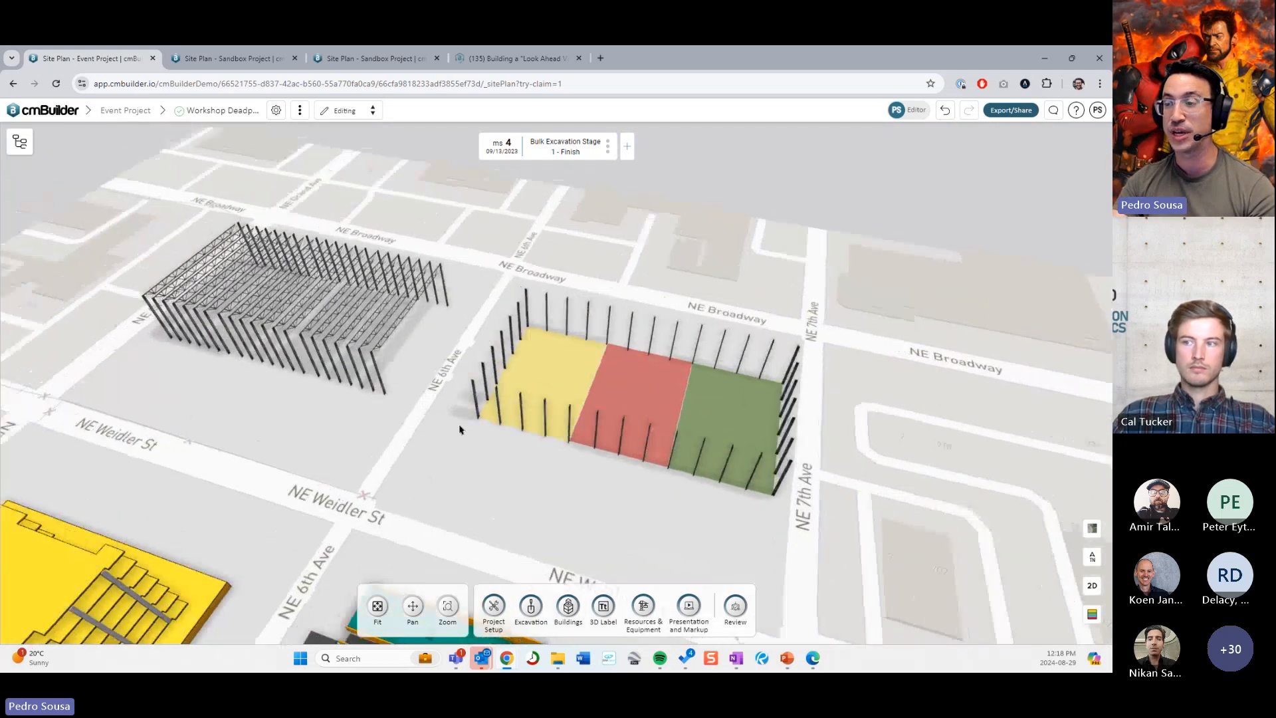
scroll(485, 405, "down", 2)
right_click_drag(192, 605, 498, 418)
scroll(498, 419, "up", 5)
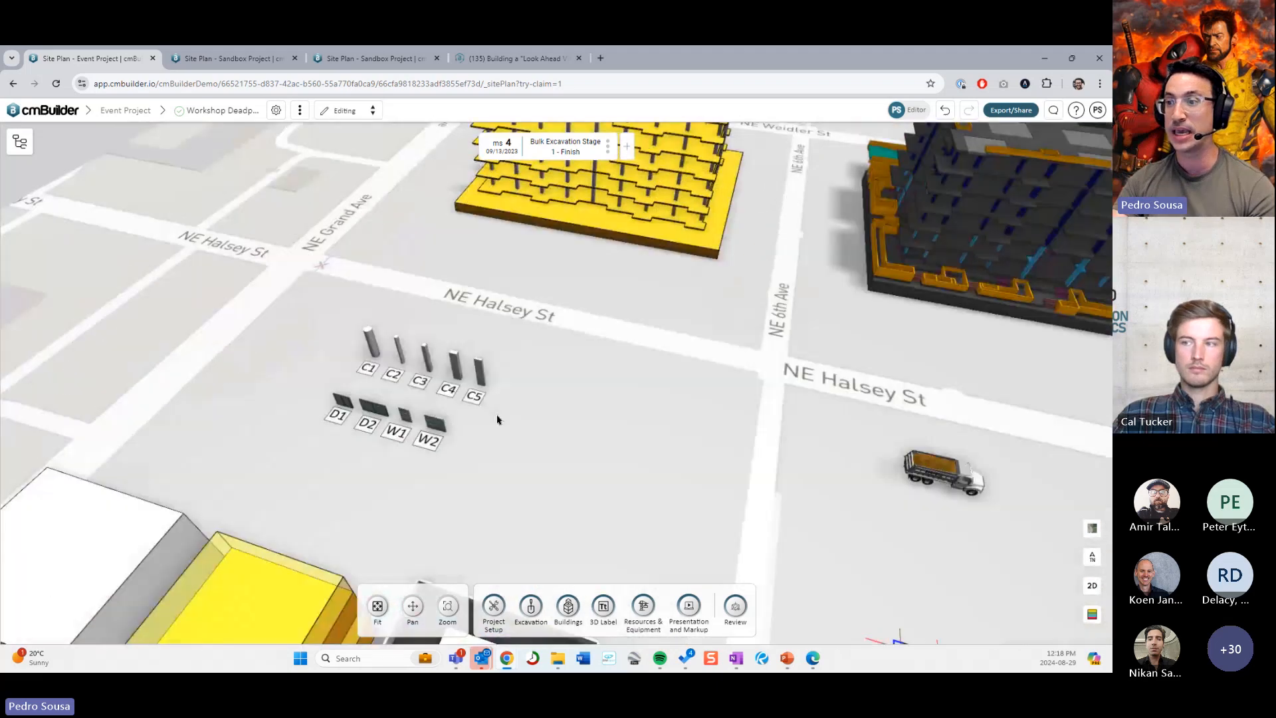
right_click_drag(406, 394, 497, 402)
scroll(498, 402, "down", 5)
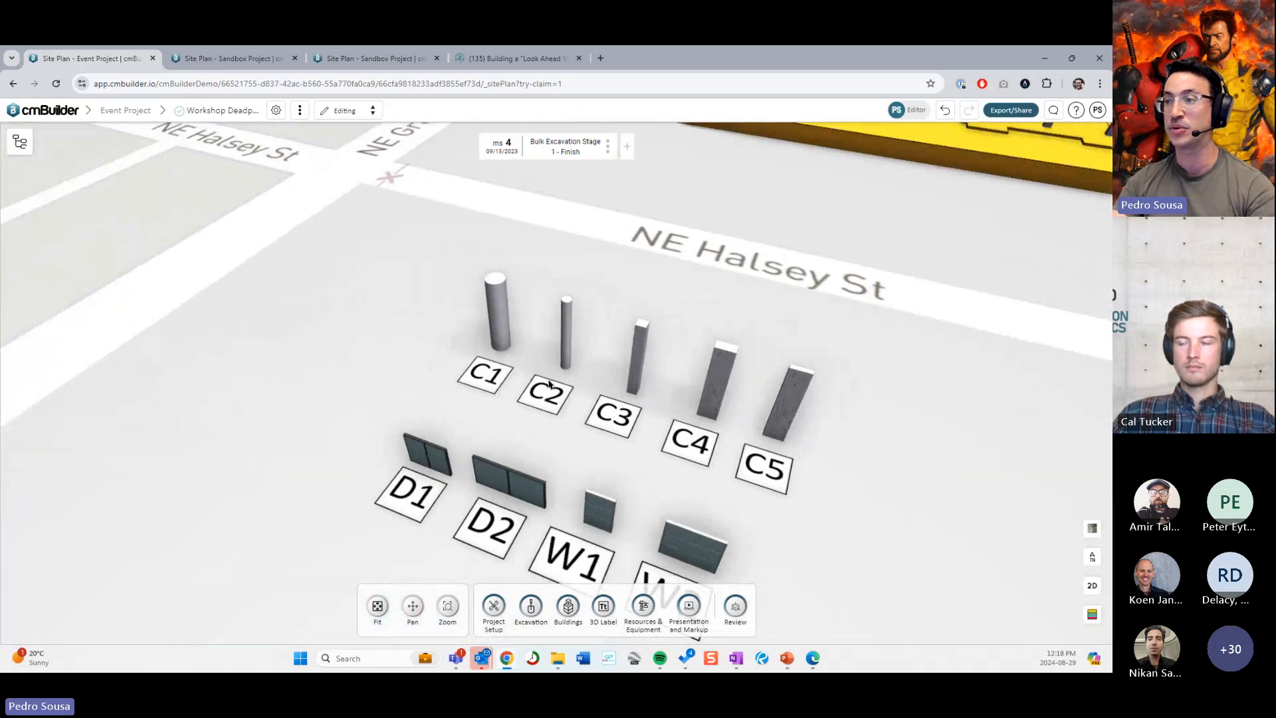
scroll(559, 385, "down", 3)
right_click_drag(530, 404, 491, 430)
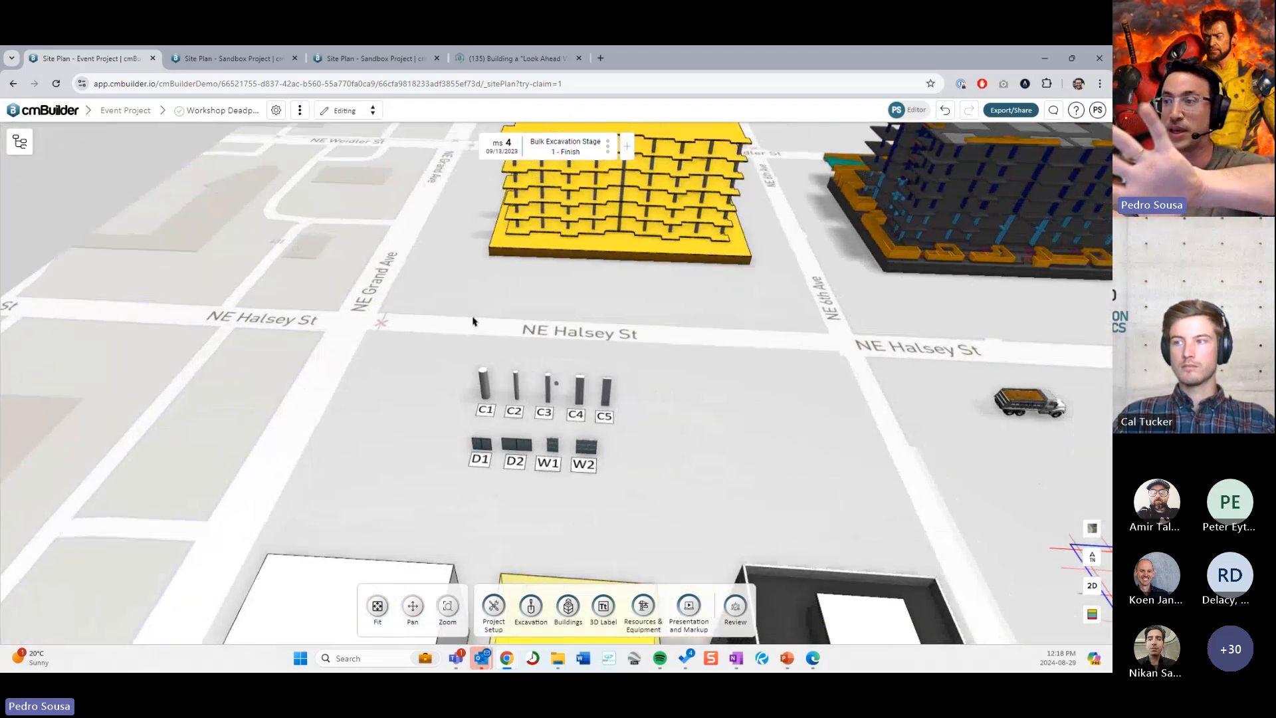
right_click_drag(627, 371, 555, 385)
scroll(556, 392, "up", 3)
scroll(520, 425, "up", 3)
right_click_drag(513, 422, 554, 391)
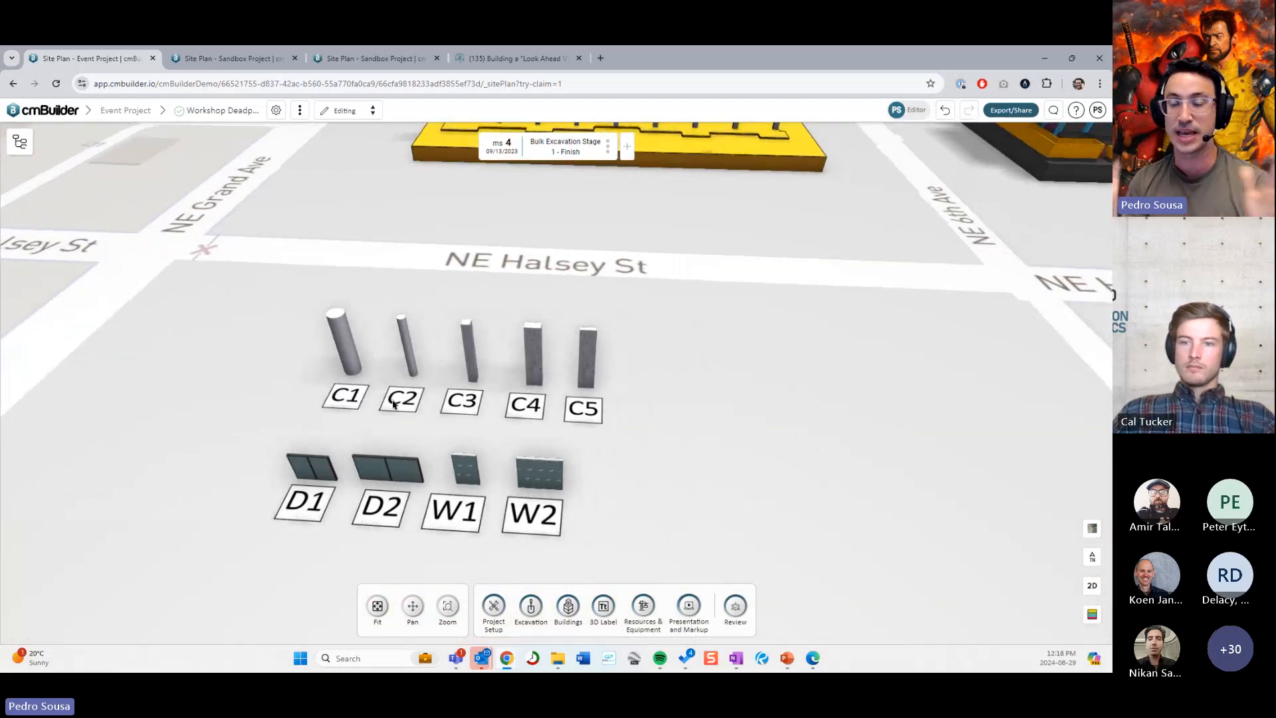
scroll(401, 397, "up", 2)
right_click_drag(401, 396, 548, 348)
scroll(464, 367, "up", 3)
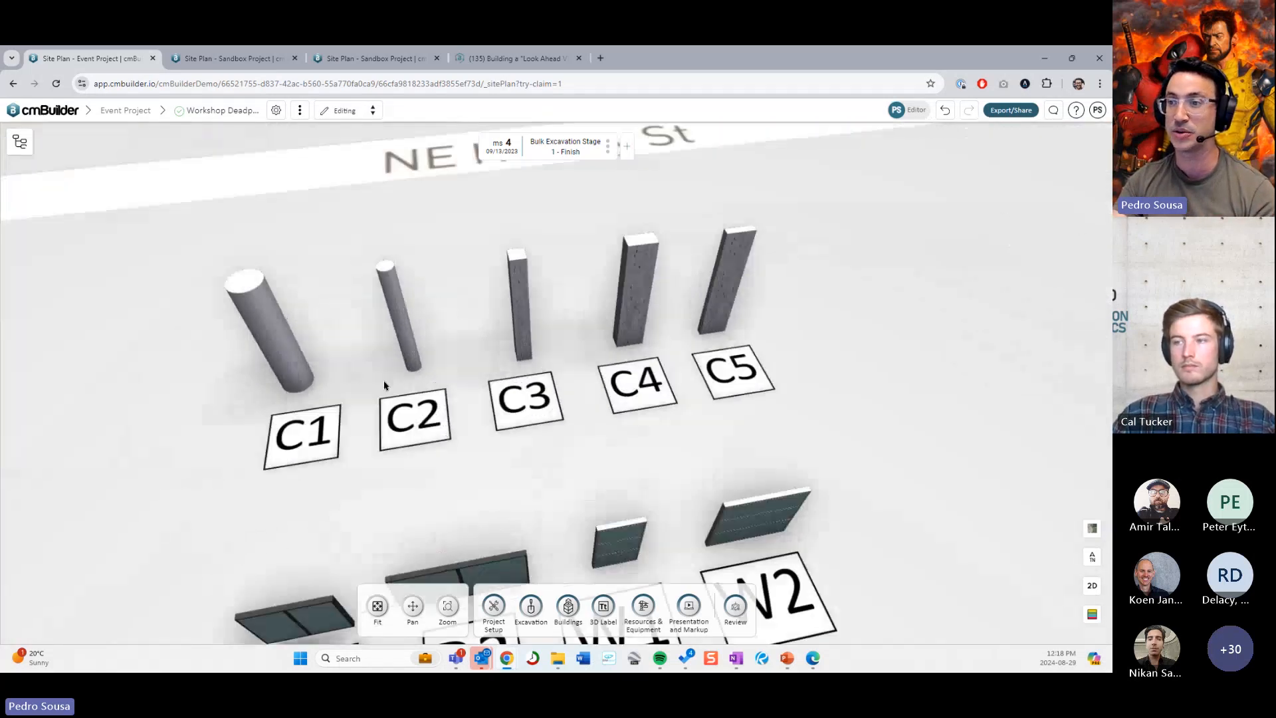
Step: Check the height and radius settings of the cylindrical concrete columns C1 and C2
left_click(289, 339)
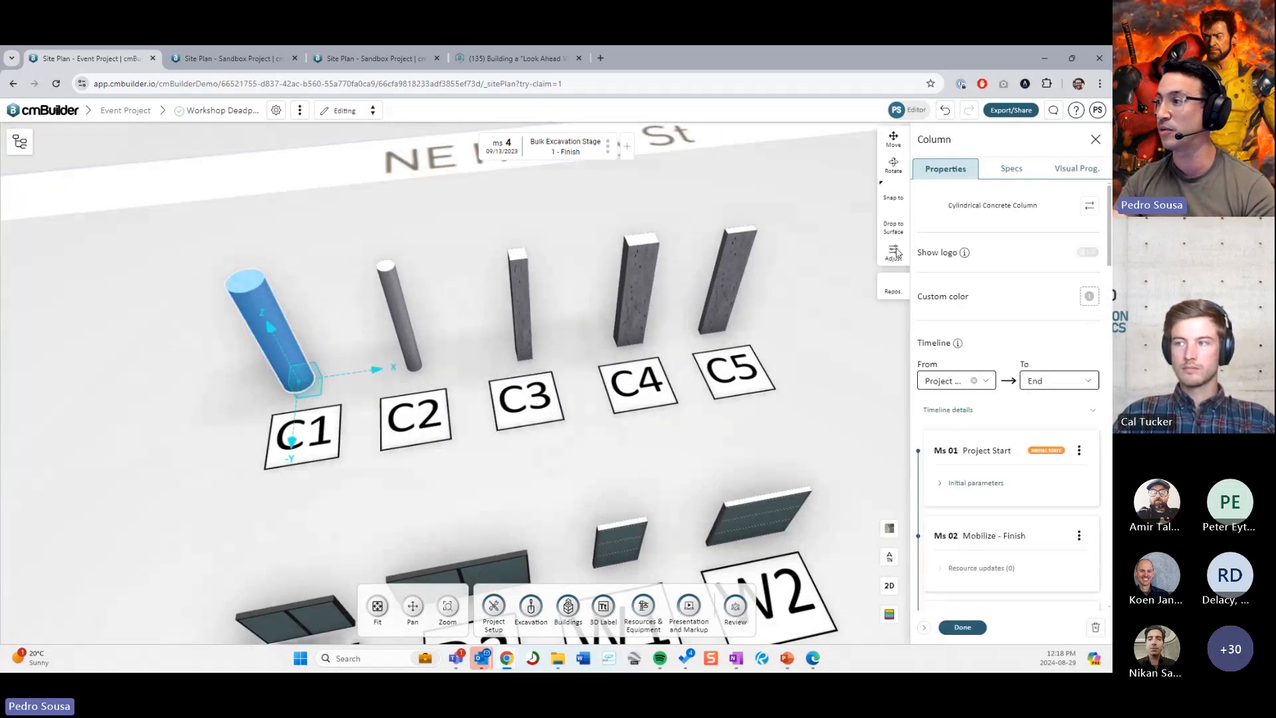
left_click(894, 253)
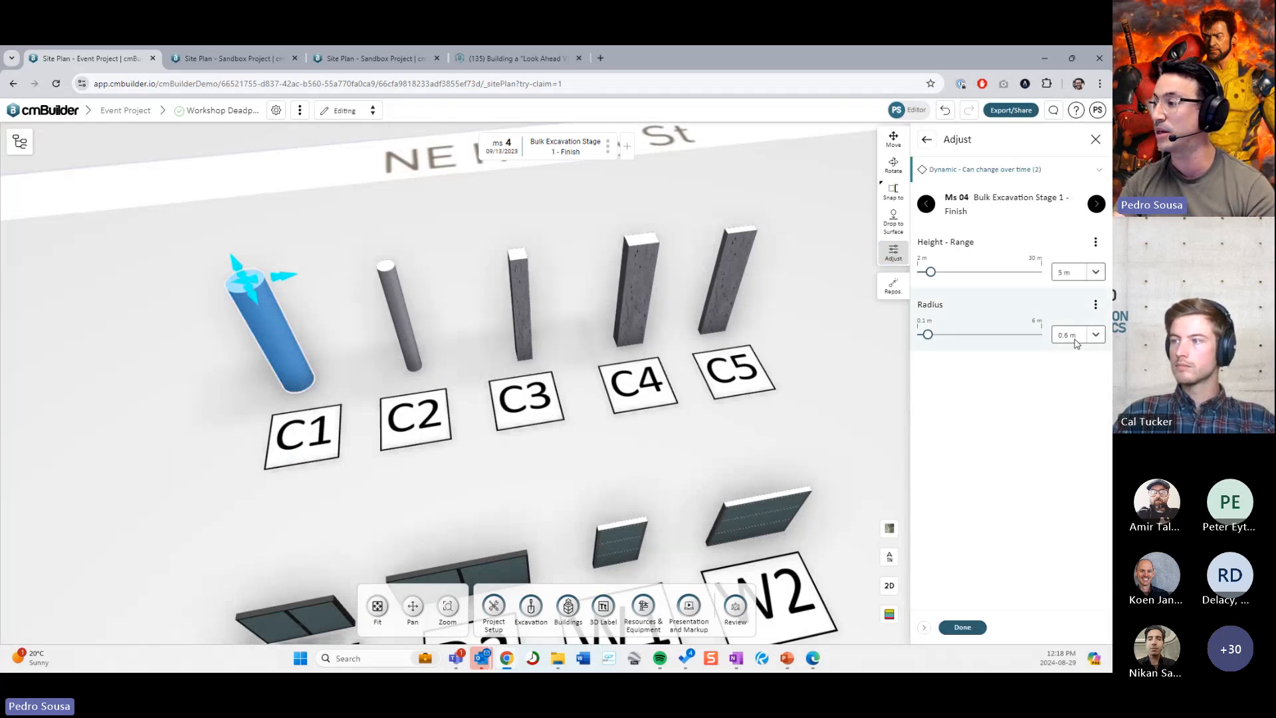
left_click(962, 627)
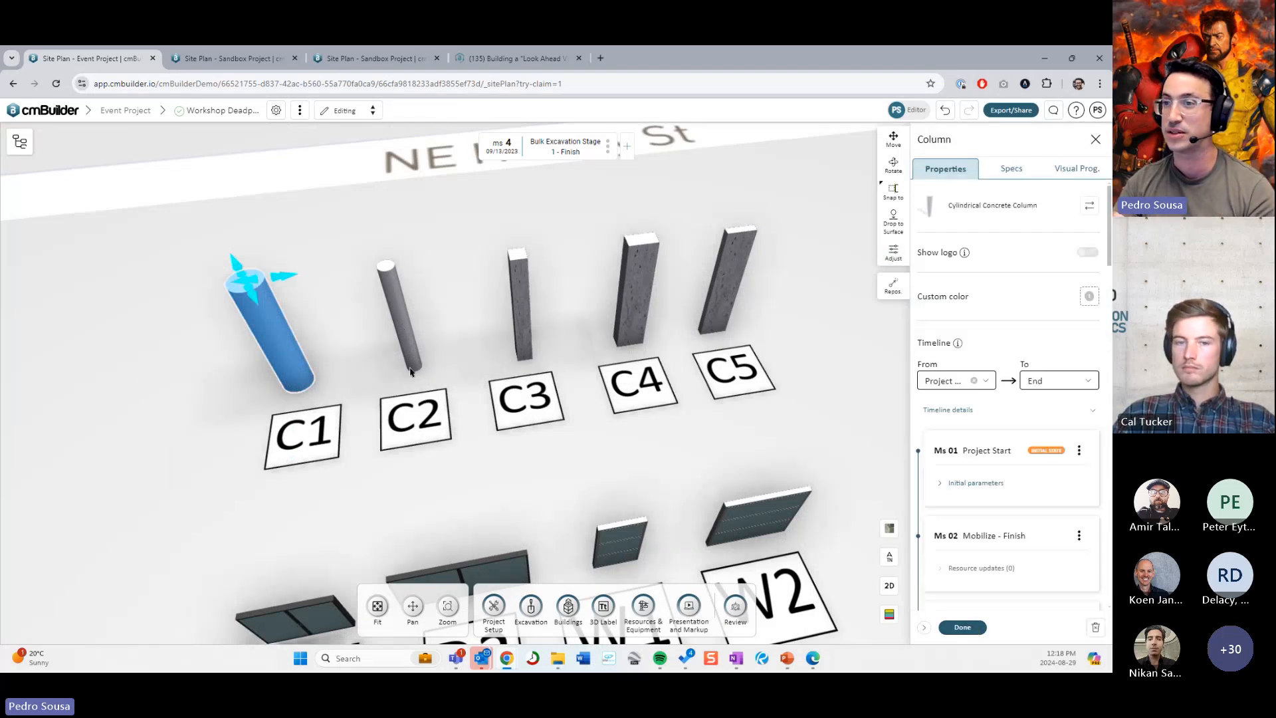
left_click(404, 325)
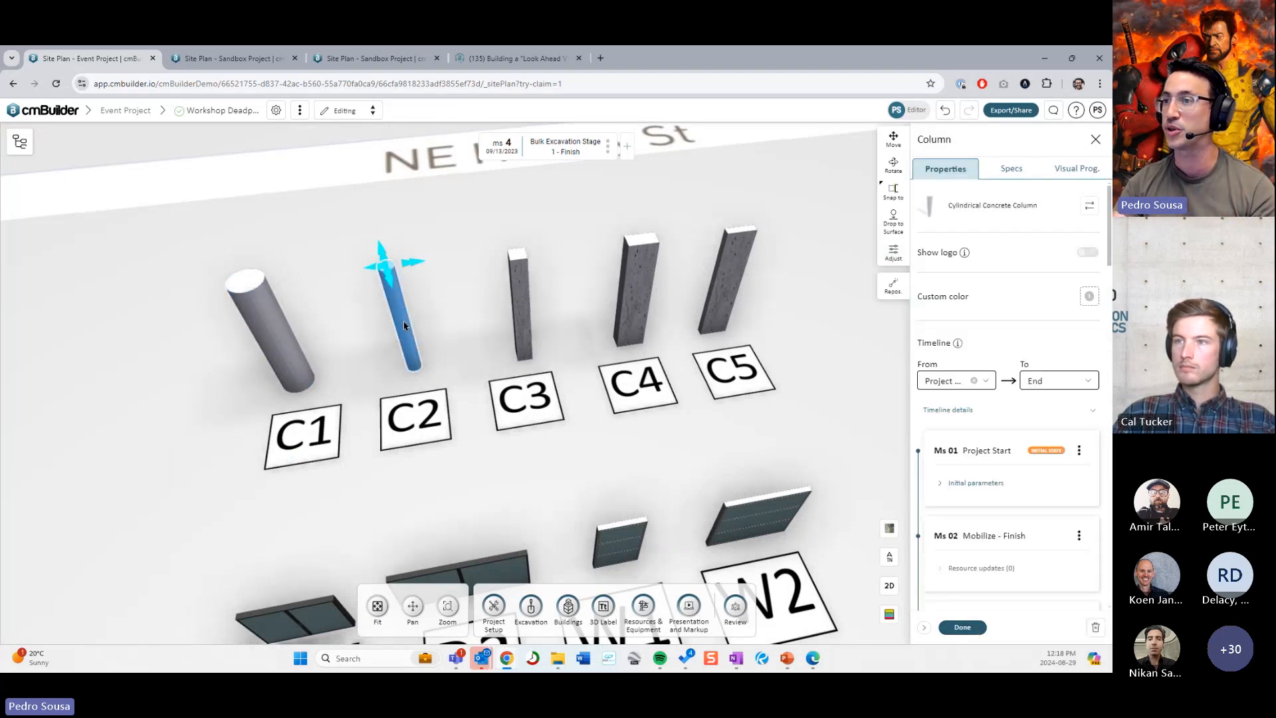
left_click(891, 252)
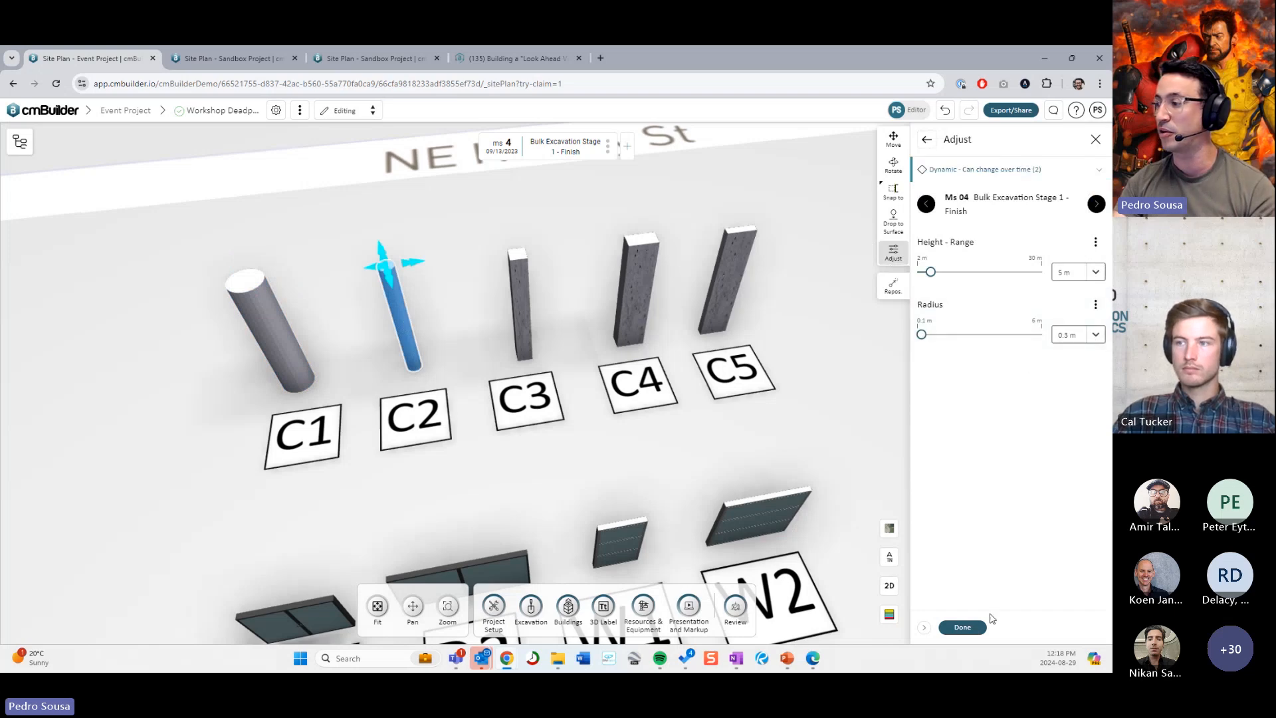
left_click(963, 627)
Step: Check the length, width and height settings of the rectangular concrete columns C3 and C4, and finish editing
left_click(528, 311)
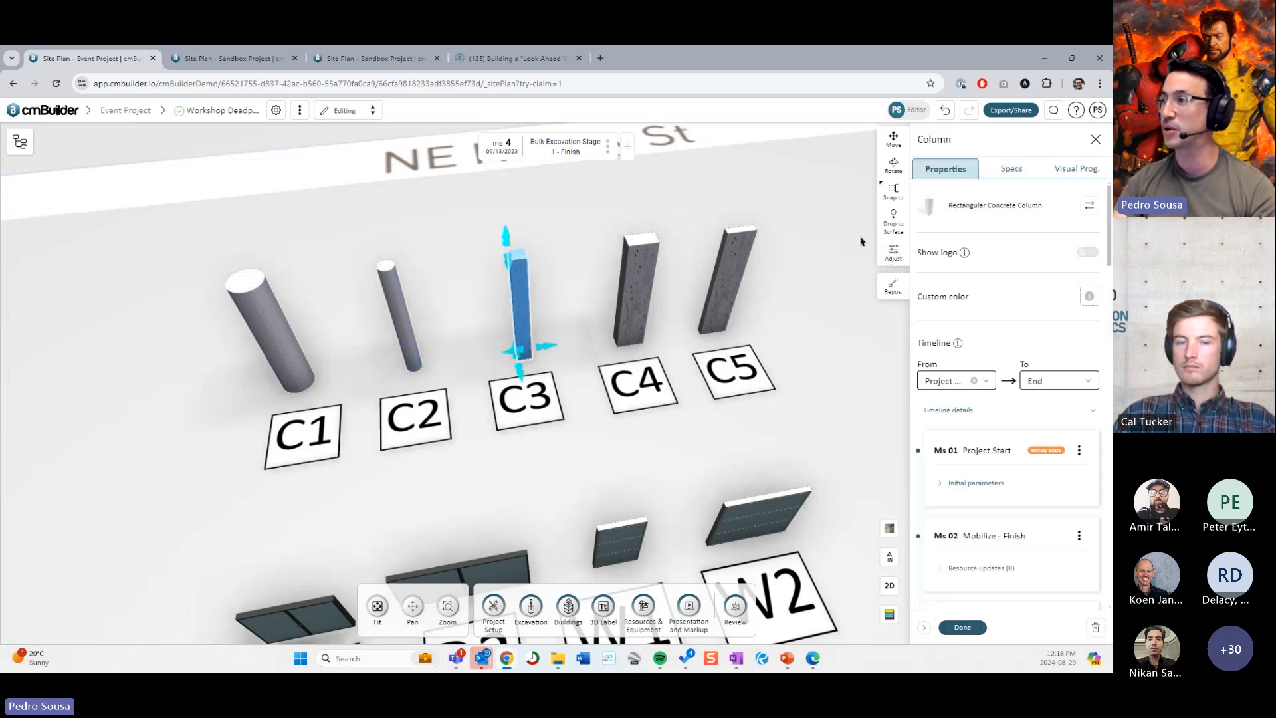
left_click(893, 251)
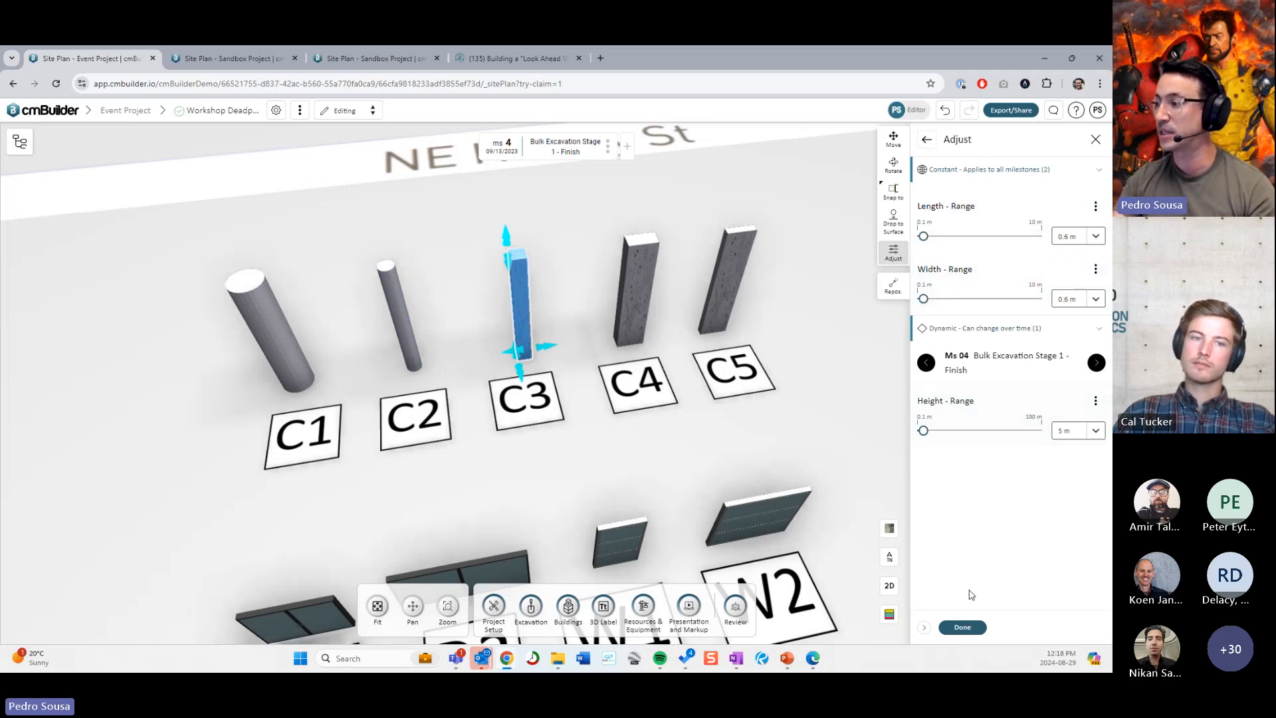
left_click(962, 627)
left_click(637, 286)
left_click(894, 251)
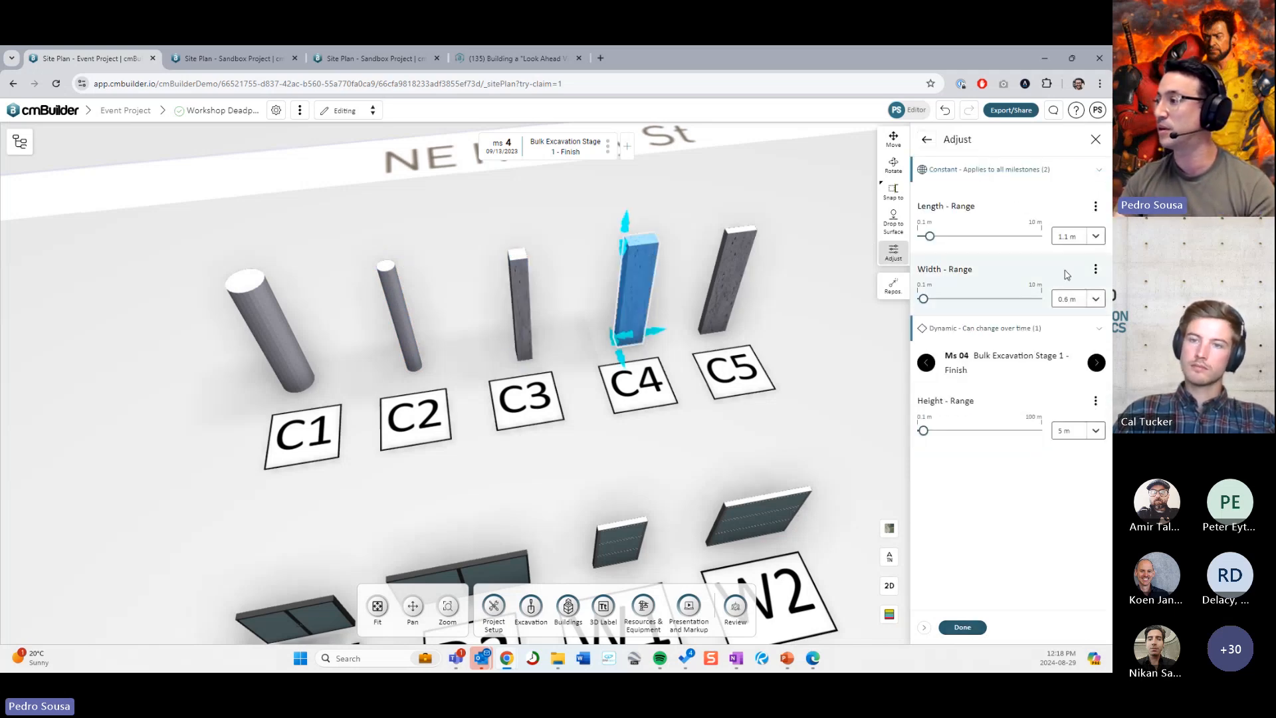
left_click(974, 627)
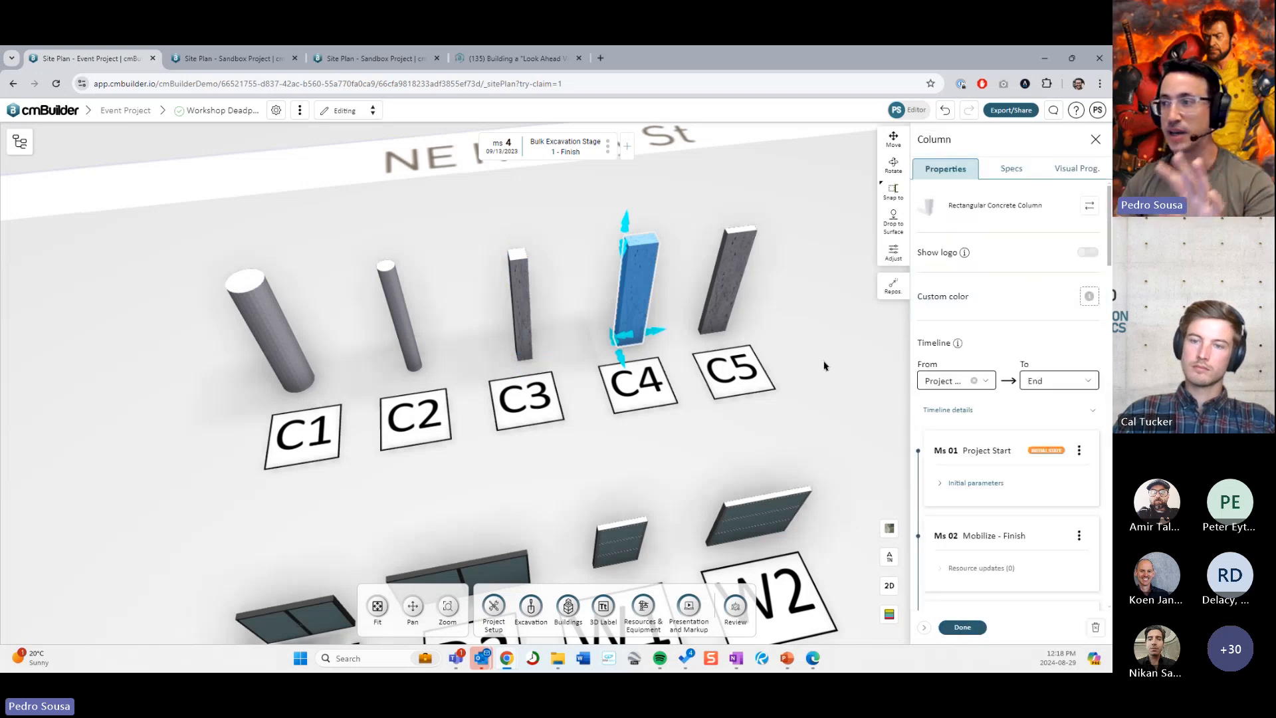
scroll(827, 367, "down", 3)
left_click_drag(838, 410, 817, 410)
left_click(963, 627)
Step: Copy the C4 rectangular concrete column and place the copy on the open ground beyond C5, beside NE Halsey St
right_click_drag(823, 579, 837, 515)
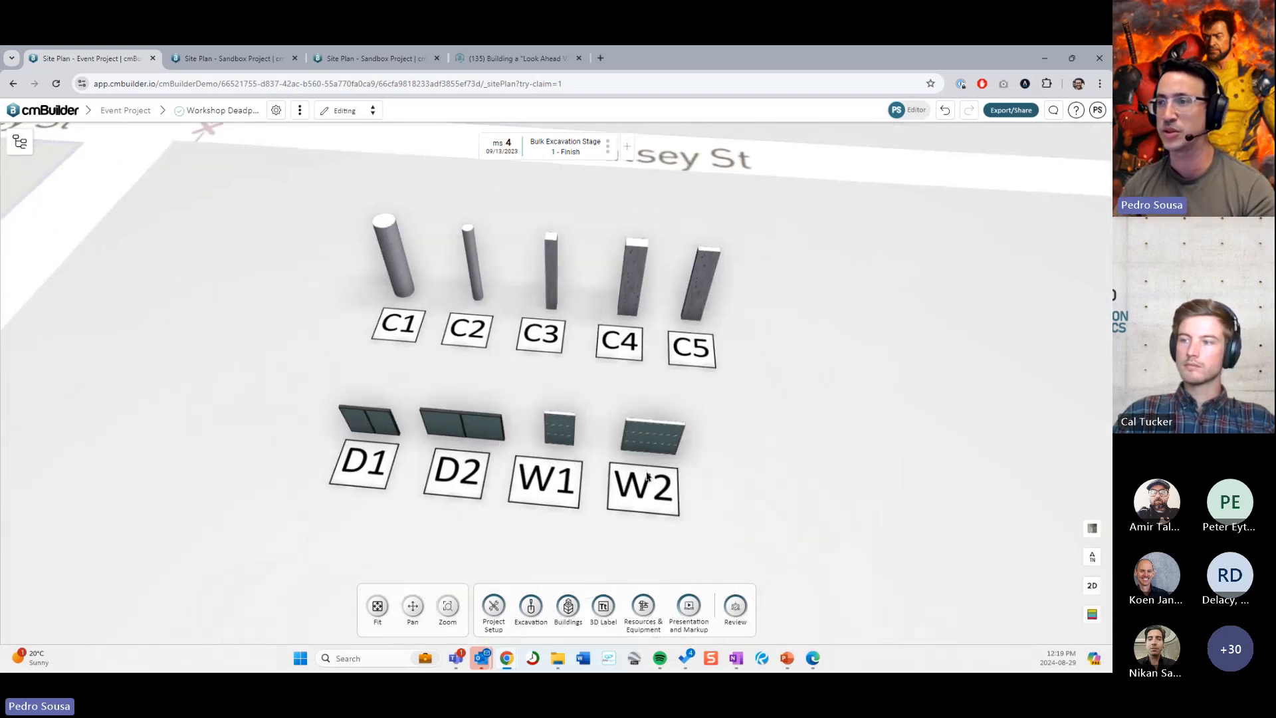
left_click_drag(647, 476, 572, 377)
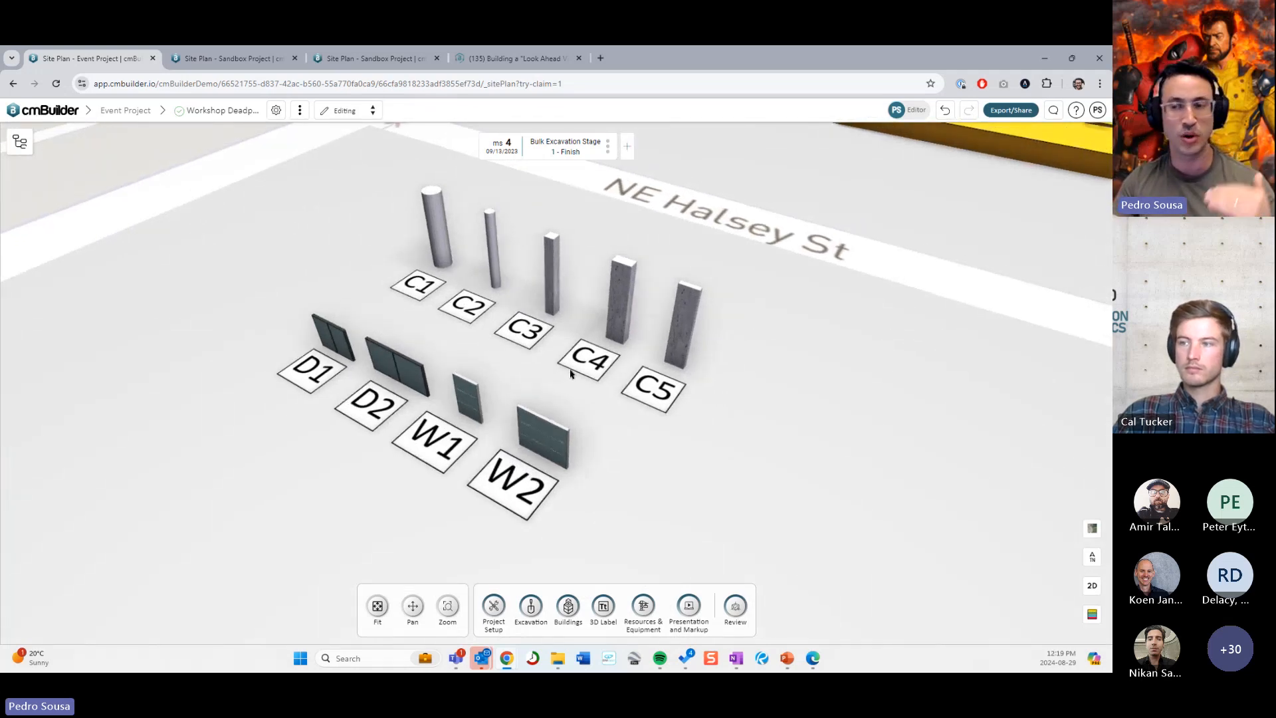
scroll(572, 361, "down", 3)
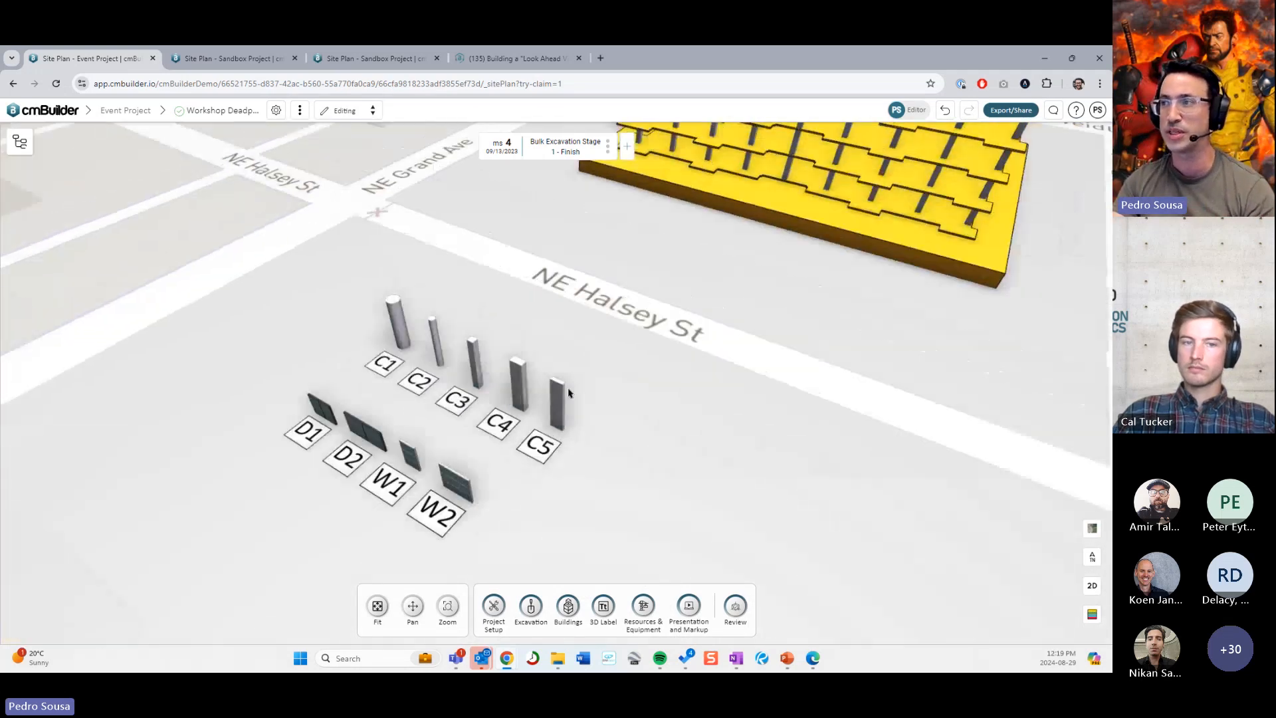
left_click(531, 357)
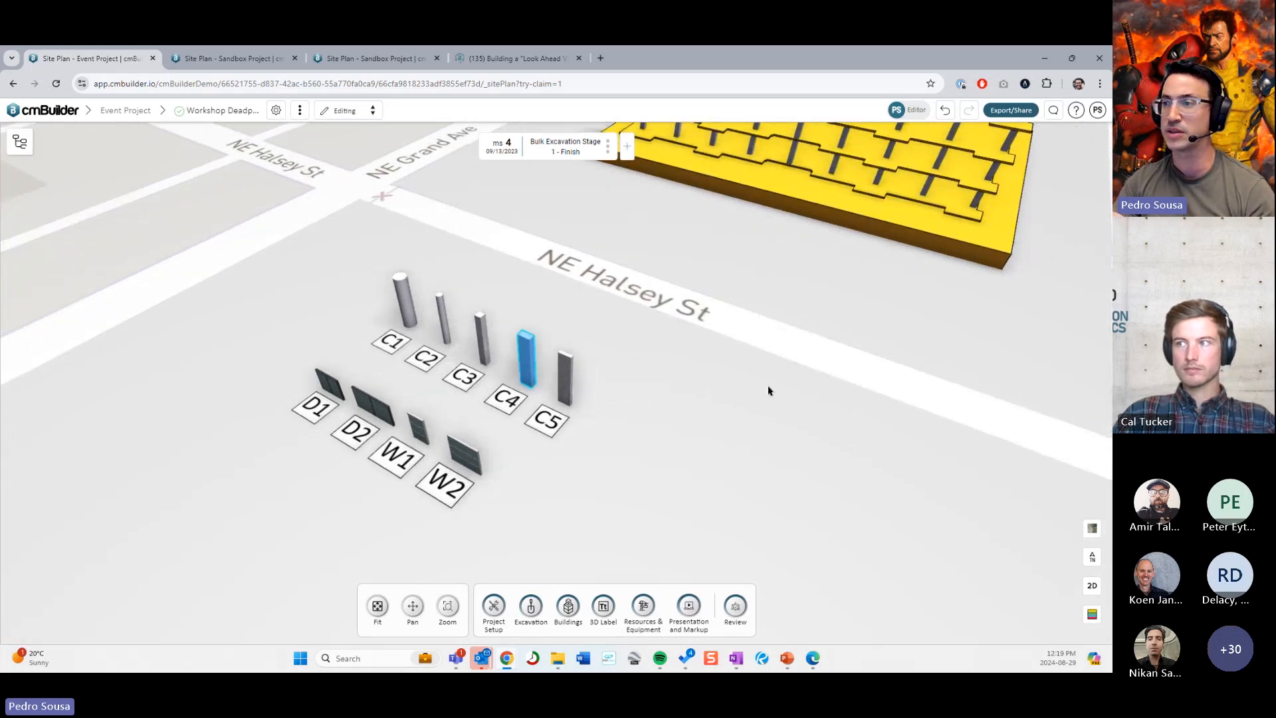
right_click_drag(769, 390, 564, 376)
key("ctrl+v")
left_click(670, 433)
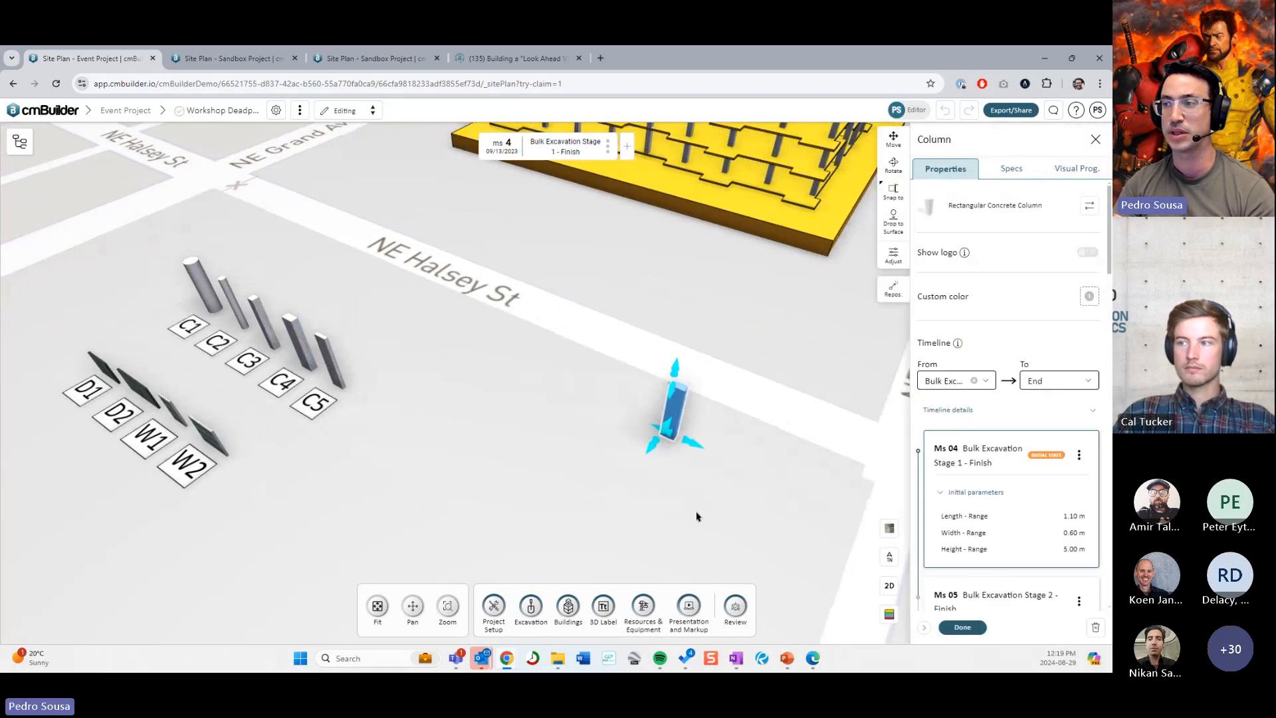
Step: Delete the selected rectangular concrete column from the site plan
left_click(1096, 627)
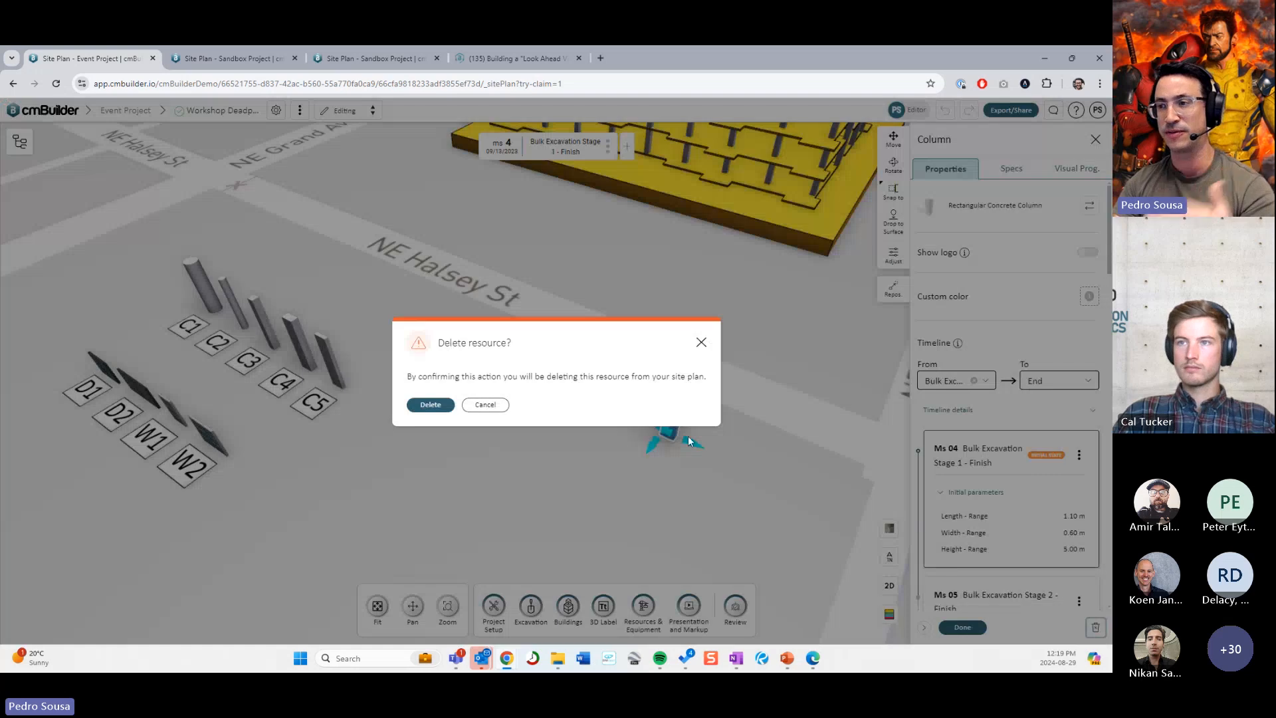
left_click(428, 404)
Step: Unlock and delete the locked surface covering the floor plan drawing between NE Halsey St and NE Clackamas St
scroll(507, 399, "down", 3)
right_click_drag(507, 398, 553, 385)
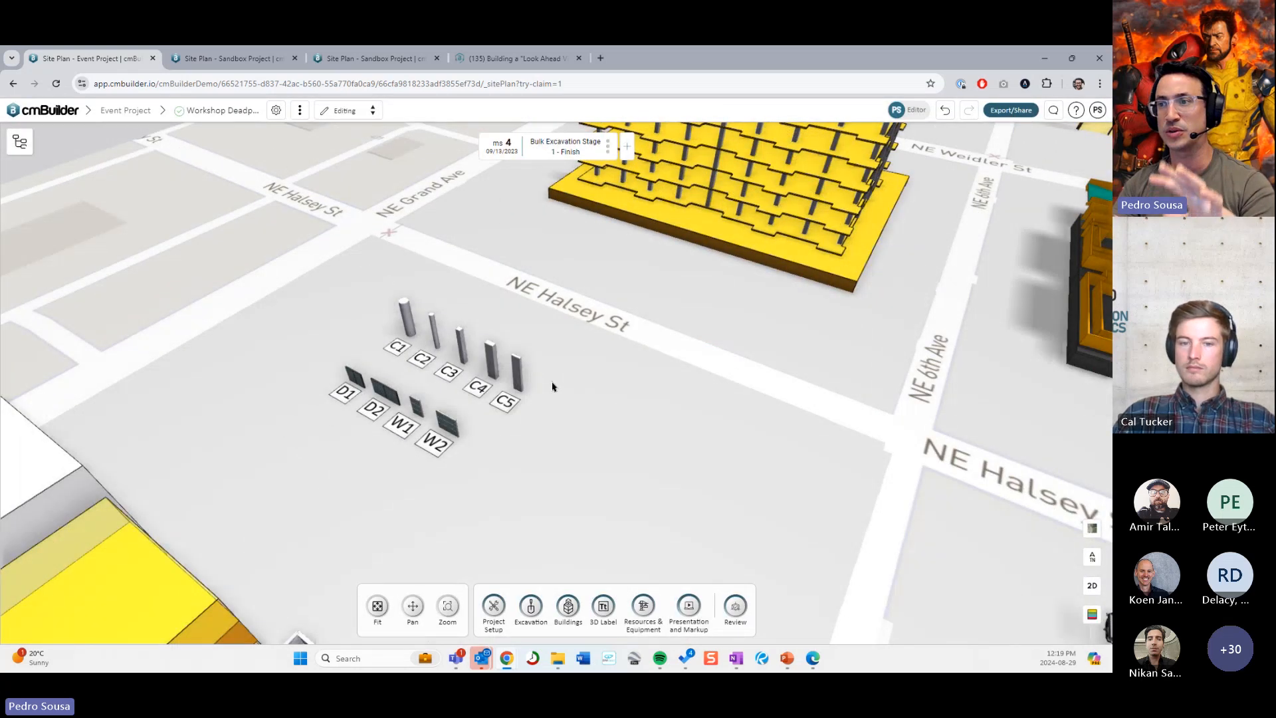
left_click_drag(552, 385, 510, 402)
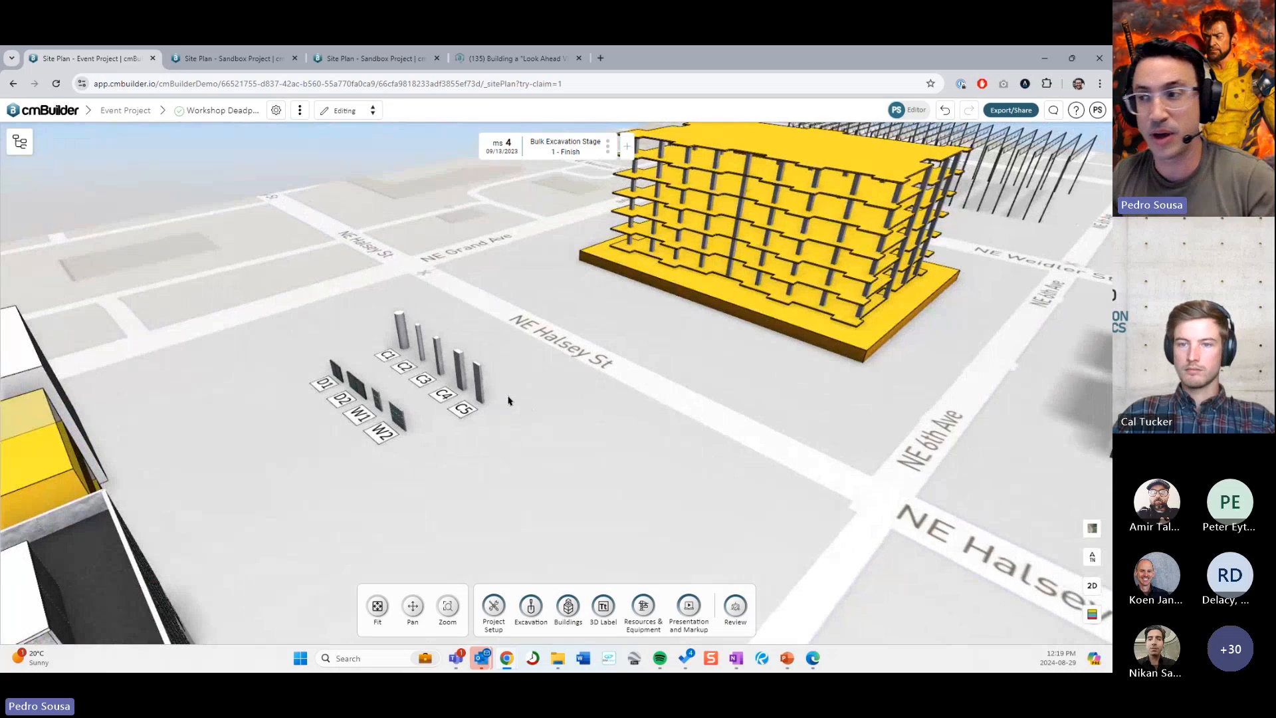
scroll(552, 396, "down", 3)
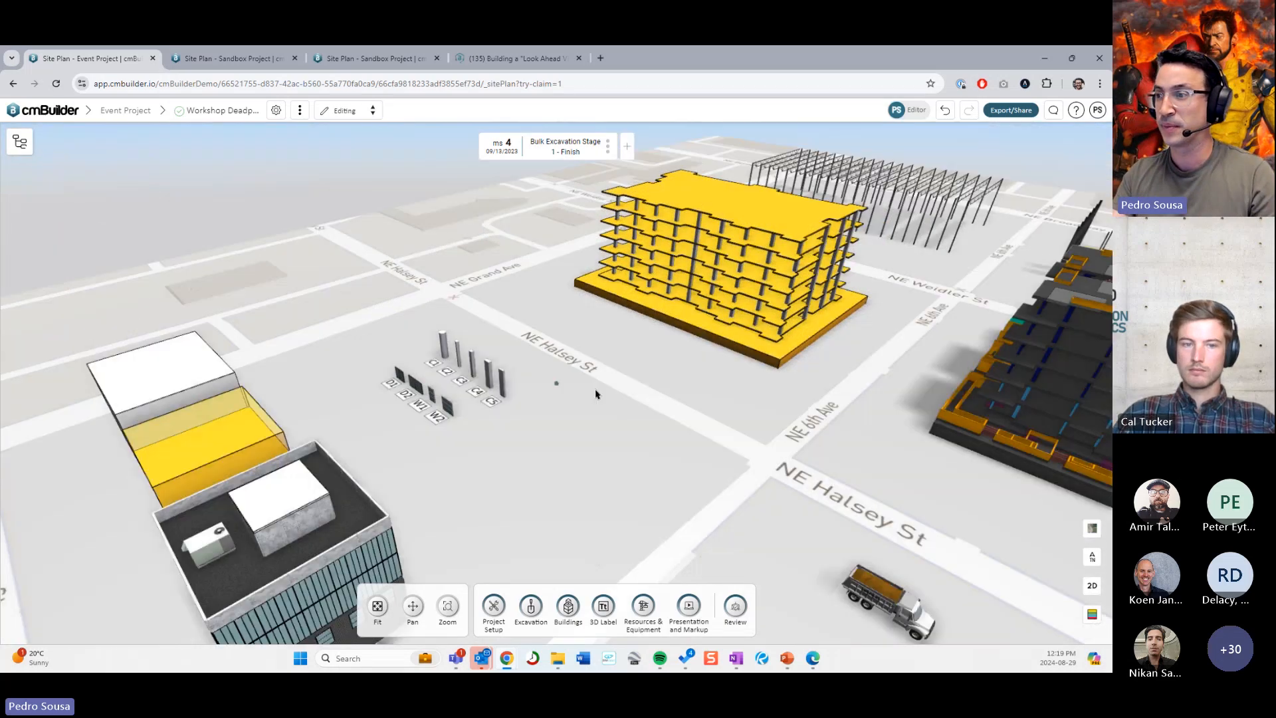
left_click_drag(595, 393, 709, 362)
scroll(601, 396, "up", 3)
right_click_drag(601, 396, 666, 354)
right_click_drag(801, 392, 672, 361)
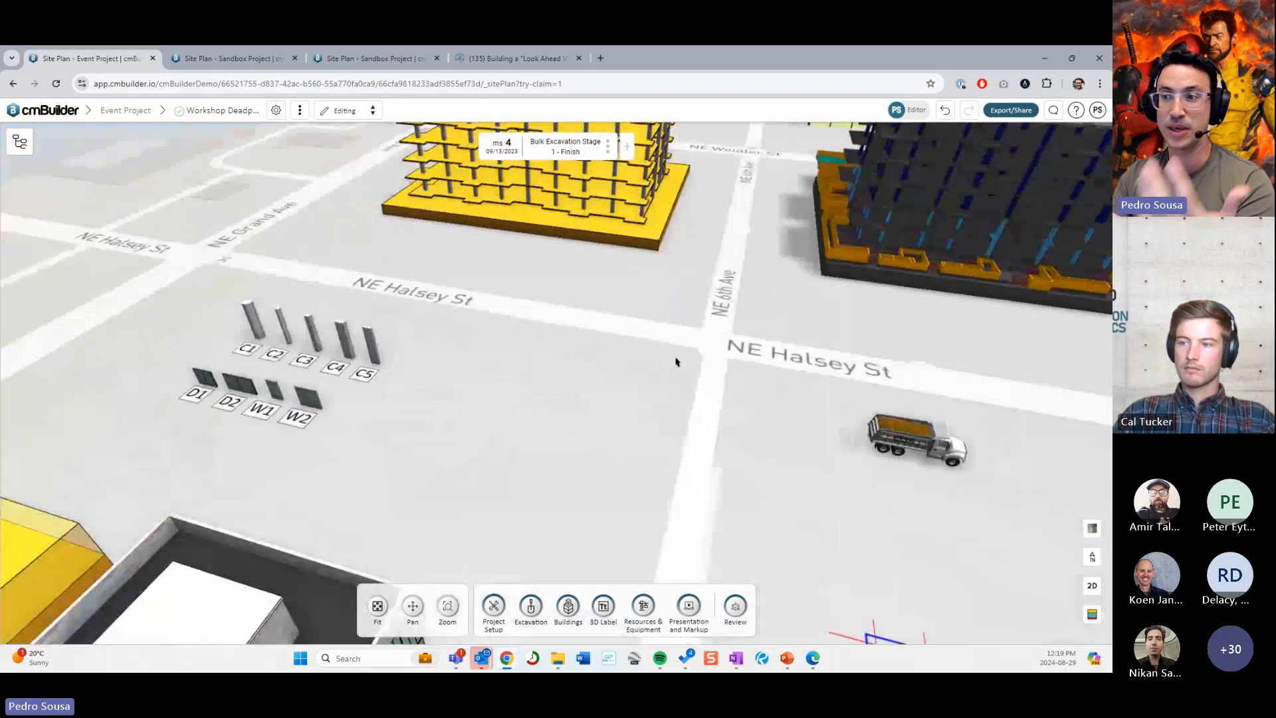
scroll(516, 311, "down", 5)
right_click_drag(578, 405, 531, 365)
left_click_drag(530, 364, 504, 319)
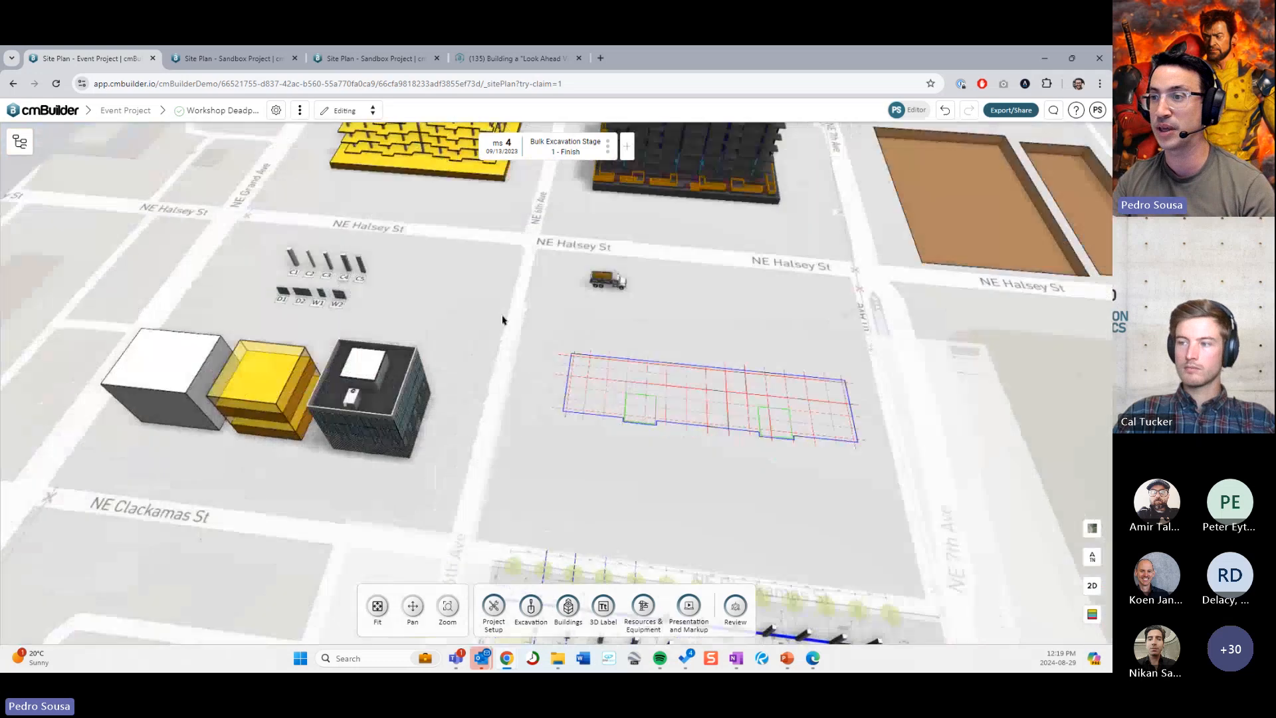
right_click_drag(503, 319, 496, 294)
right_click_drag(579, 457, 574, 324)
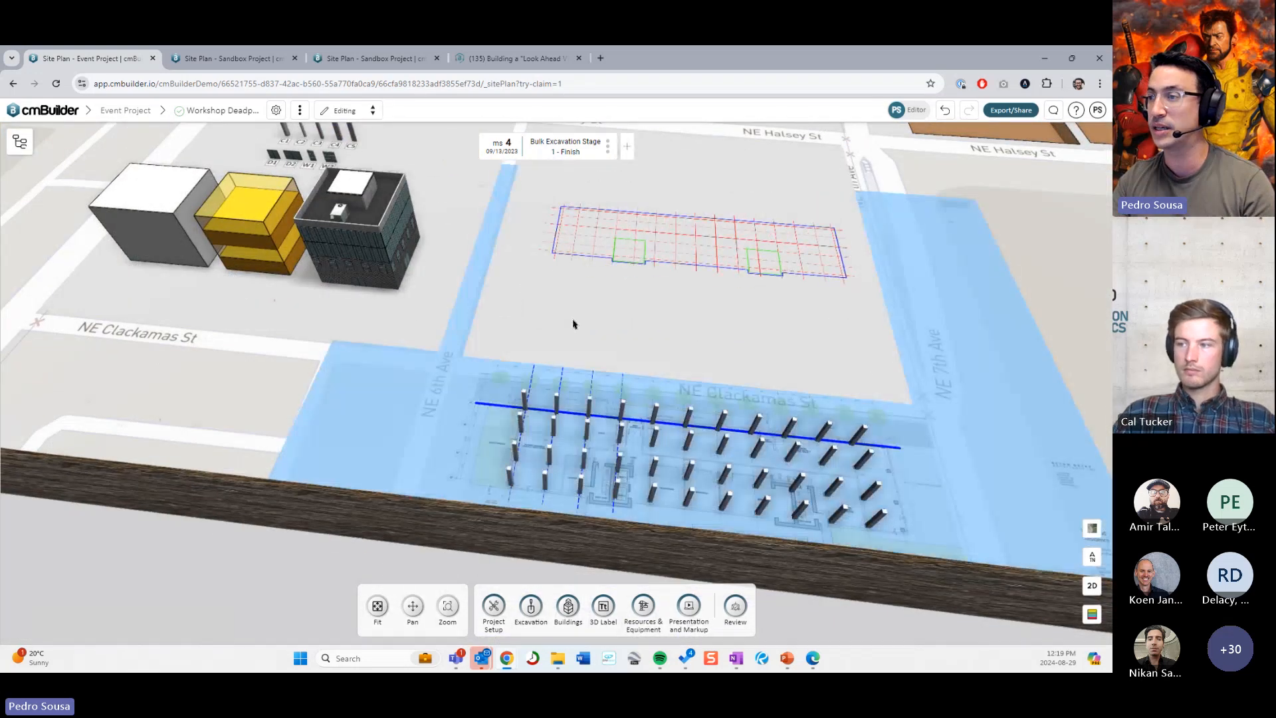
double_click(576, 327)
right_click(614, 334)
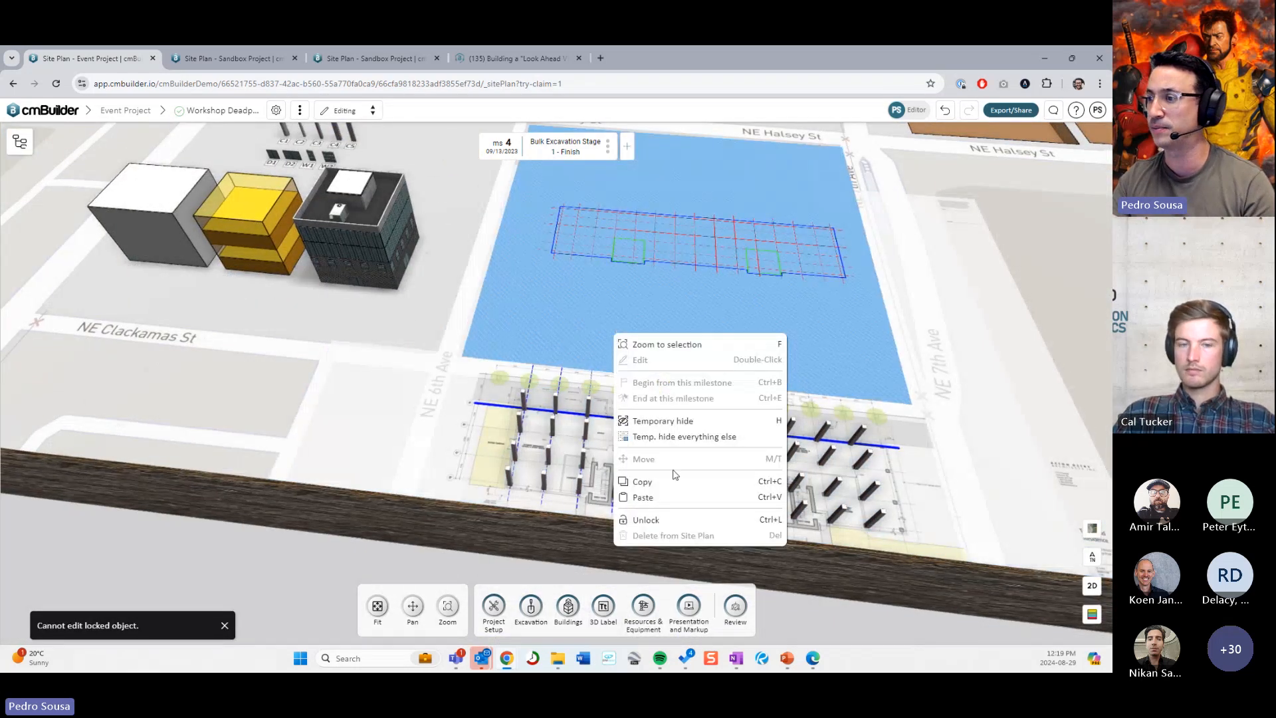
left_click(673, 520)
key("Delete")
left_click(478, 410)
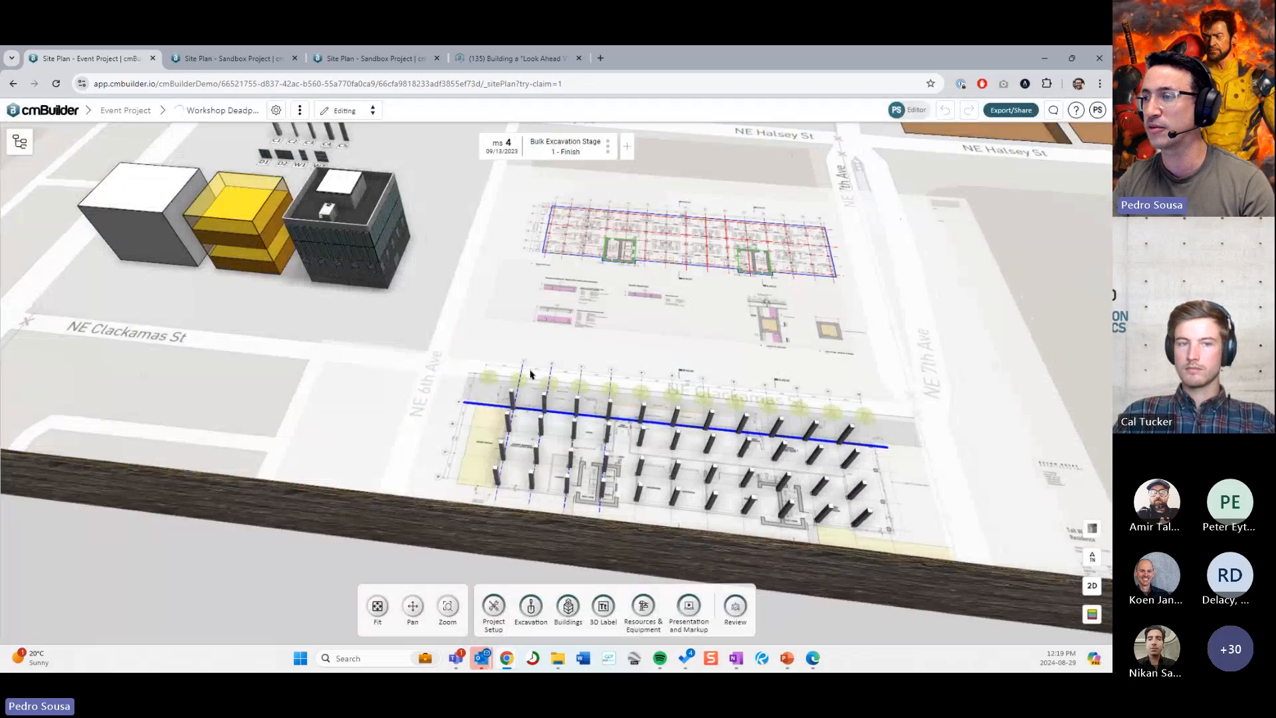
Step: Examine the gridded floor plan drawing south of NE Halsey St and its position relative to the surrounding building models
scroll(579, 350, "up", 3)
left_click_drag(531, 362, 558, 356)
right_click_drag(558, 272, 555, 405)
right_click_drag(532, 206, 528, 338)
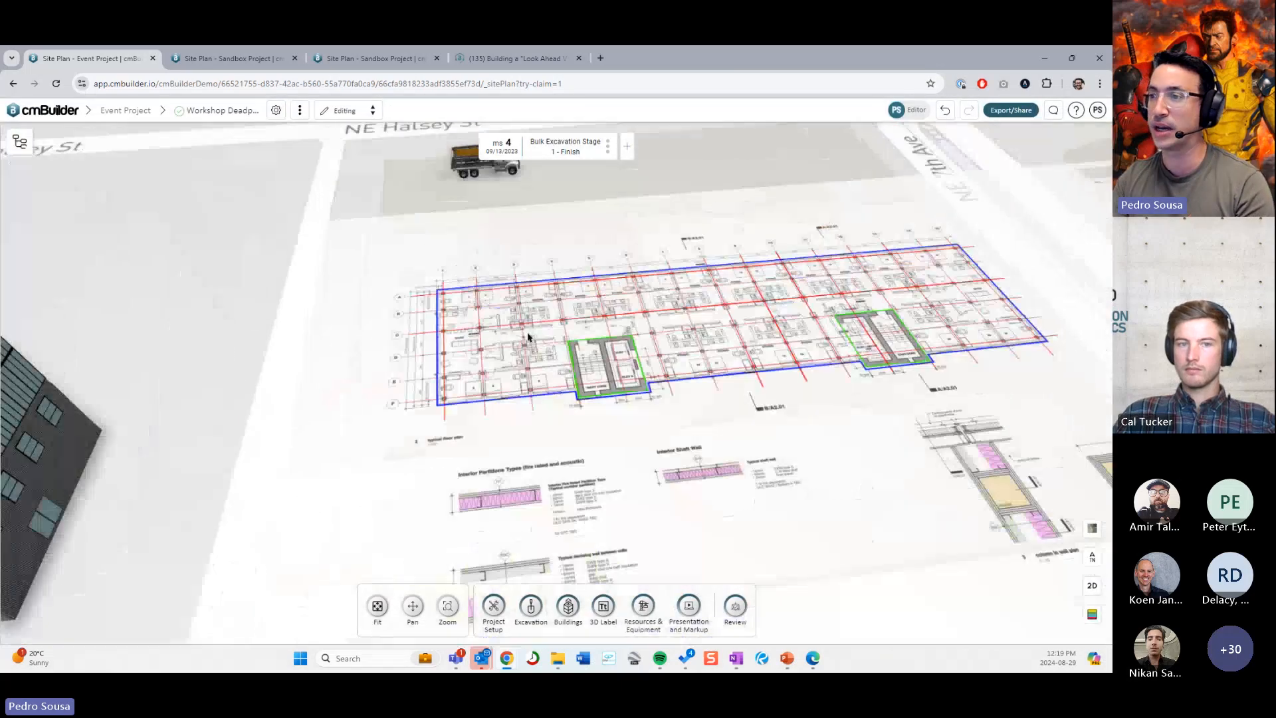
scroll(528, 338, "up", 5)
scroll(552, 346, "down", 4)
left_click_drag(751, 313, 732, 345)
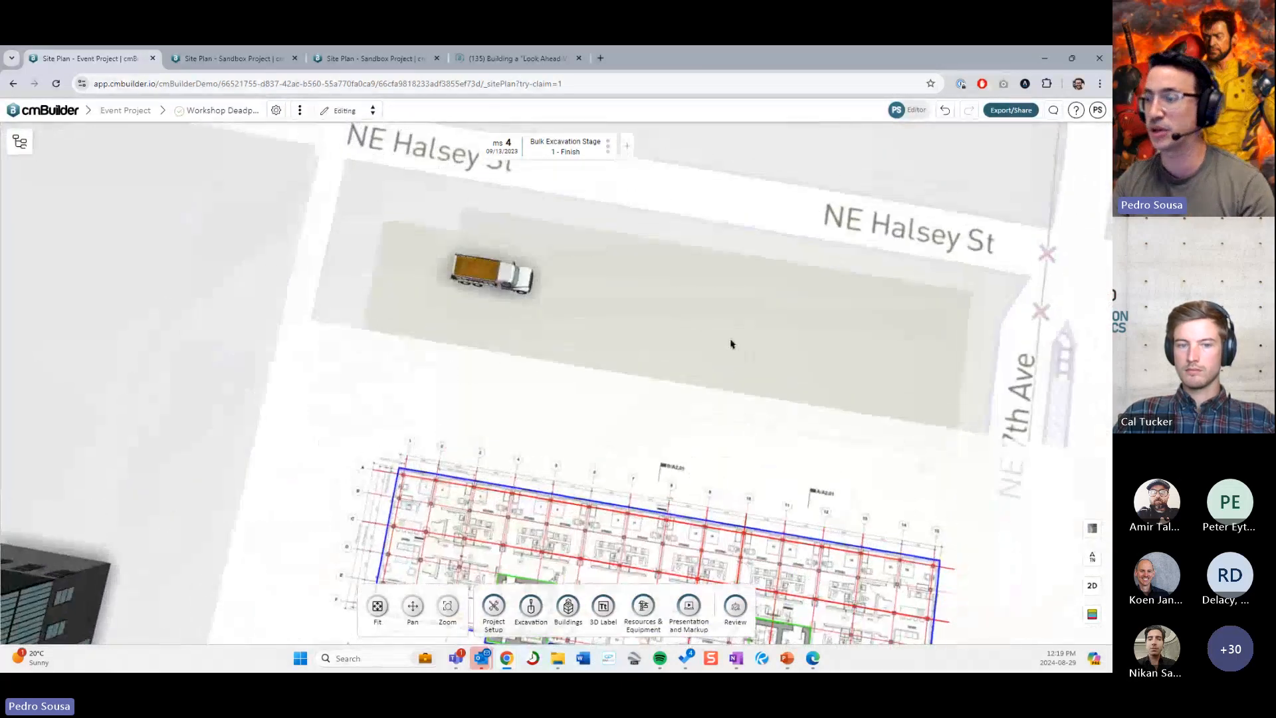
right_click_drag(689, 513, 652, 382)
left_click_drag(595, 378, 676, 380)
right_click_drag(675, 380, 712, 394)
left_click_drag(701, 359, 652, 300)
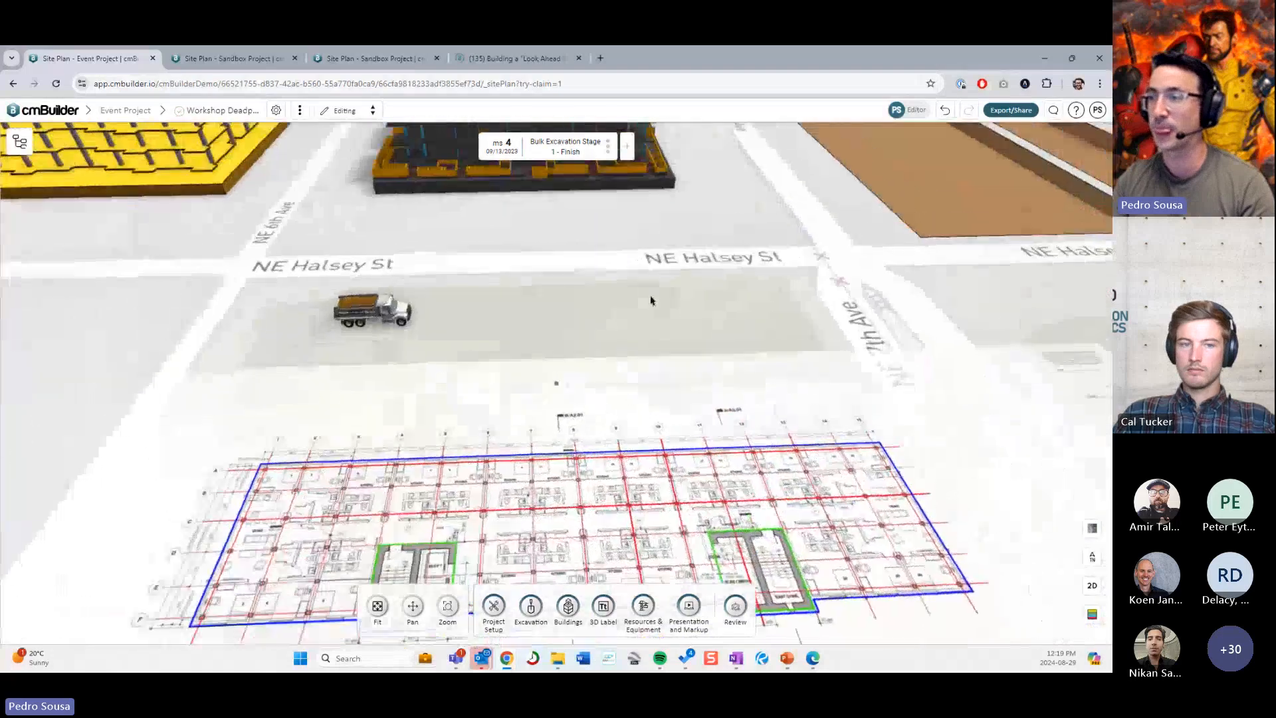
right_click_drag(652, 299, 786, 362)
left_click_drag(786, 362, 736, 363)
scroll(736, 363, "down", 3)
right_click_drag(712, 365, 706, 330)
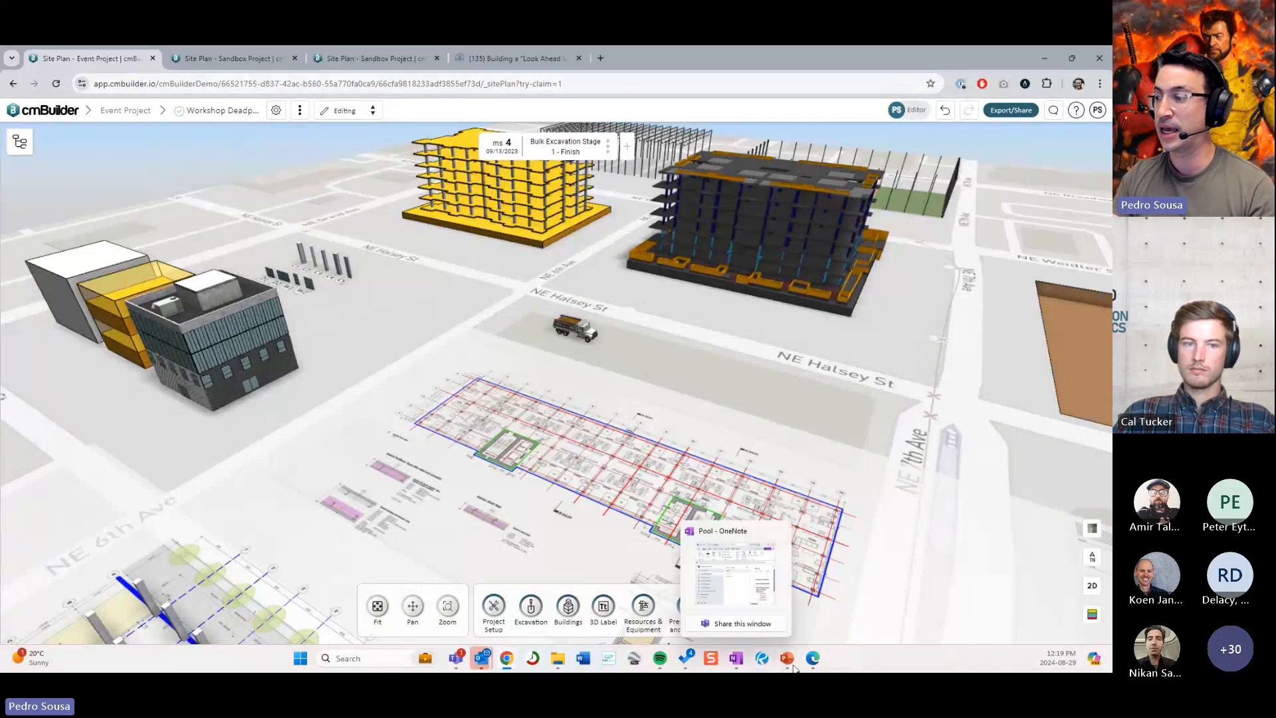
Step: Switch to the presentation to read the slide on working without 3D models, and return to the site plan
mouse_move(787, 658)
left_click(781, 588)
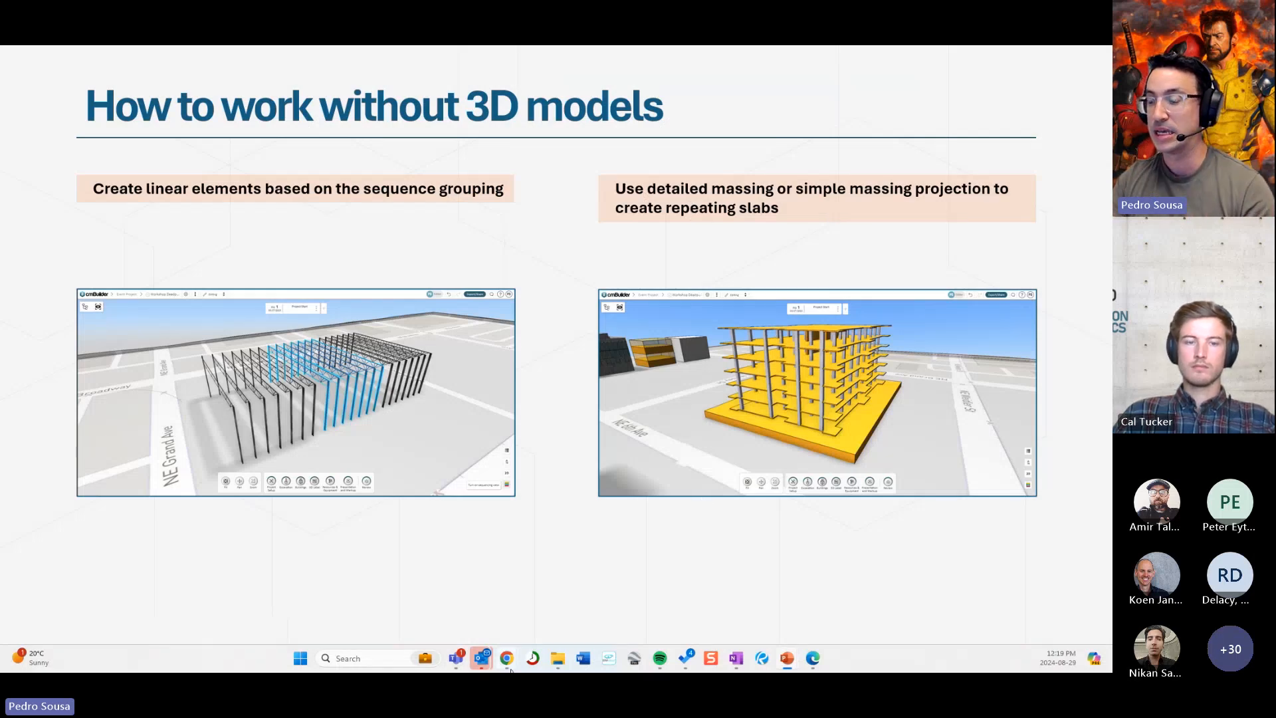
mouse_move(507, 656)
left_click(563, 591)
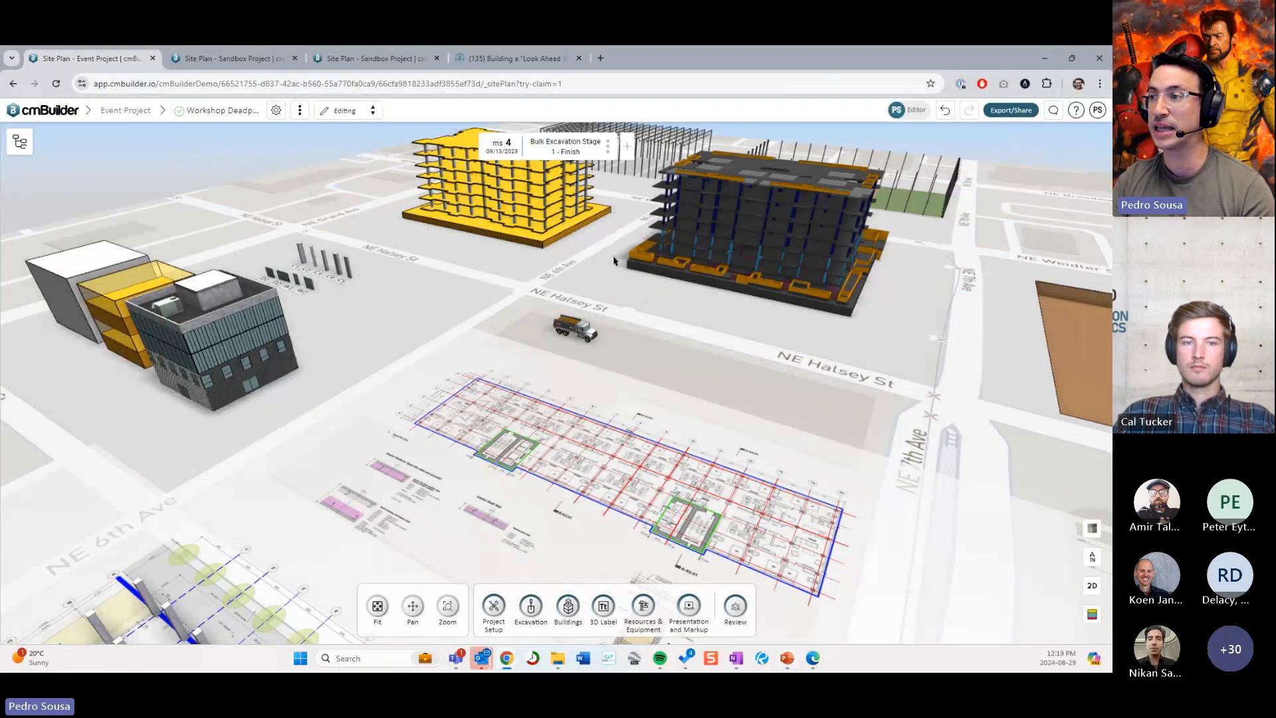
Step: Examine the yellow building's repeating slabs and columns from several angles
scroll(612, 258, "up", 3)
left_click_drag(532, 325, 599, 299)
right_click_drag(598, 299, 675, 240)
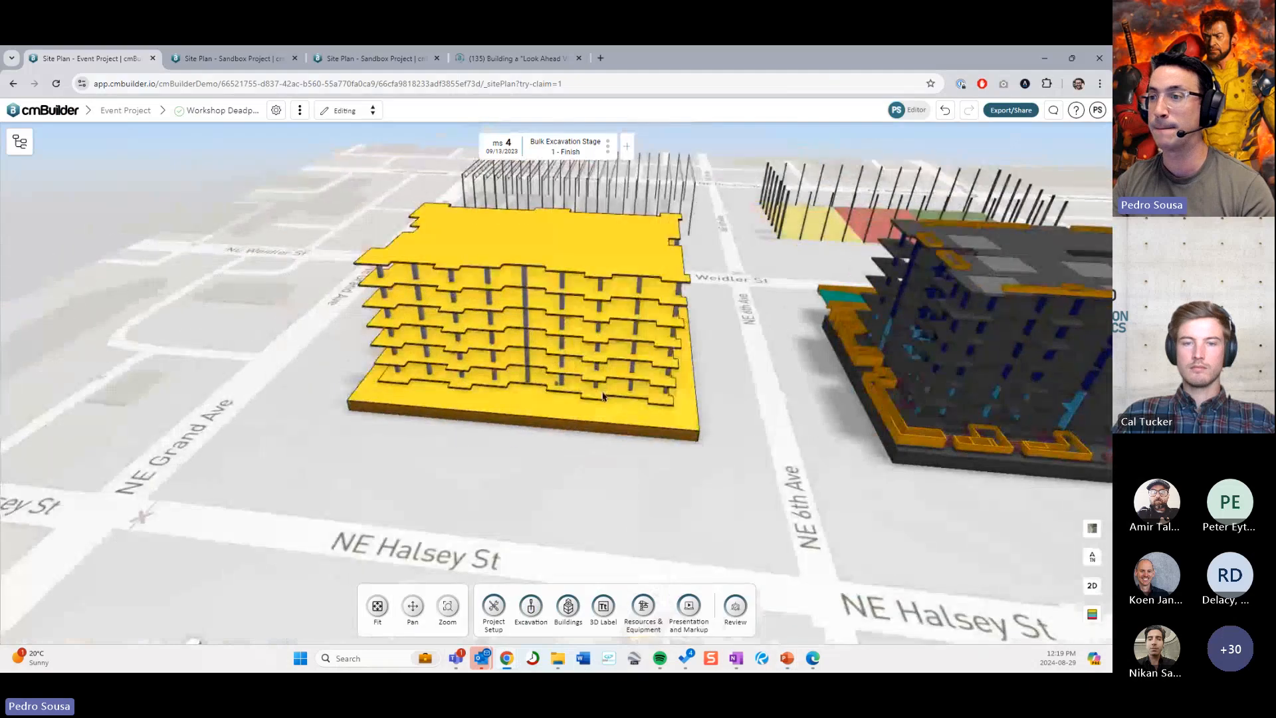
scroll(644, 424, "up", 3)
scroll(612, 426, "down", 3)
left_click_drag(612, 422, 584, 424)
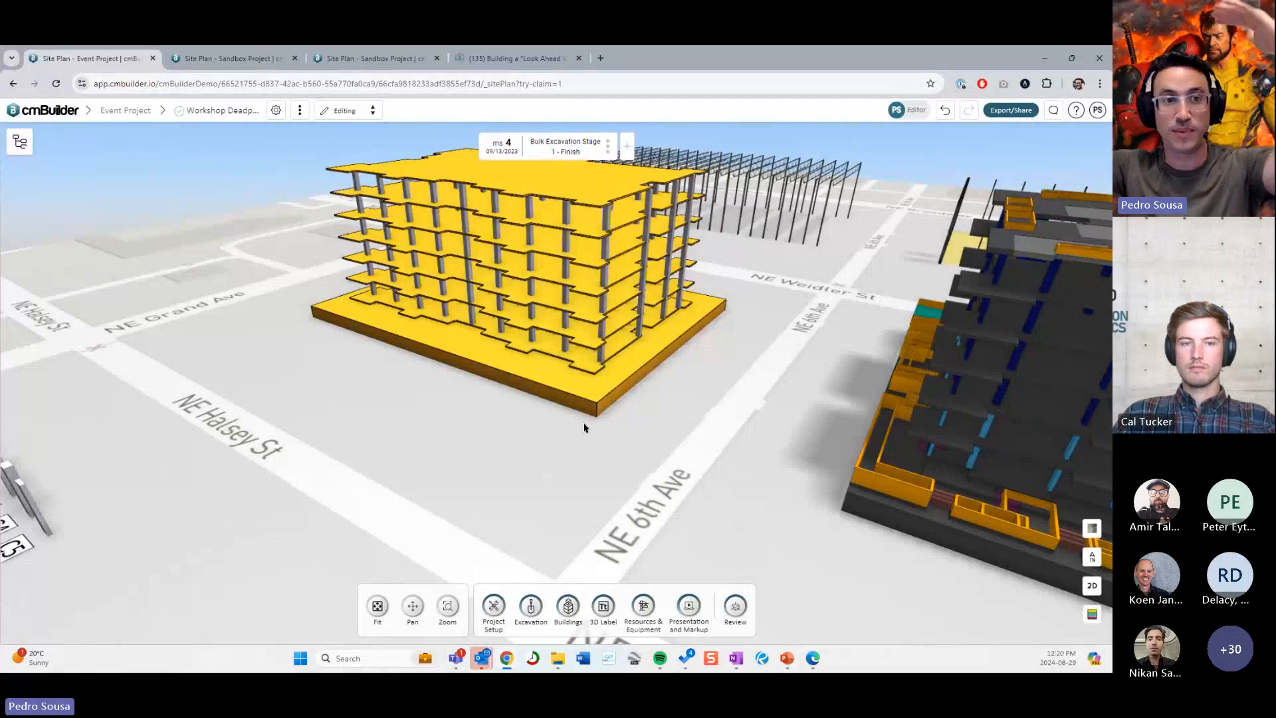
scroll(584, 424, "down", 4)
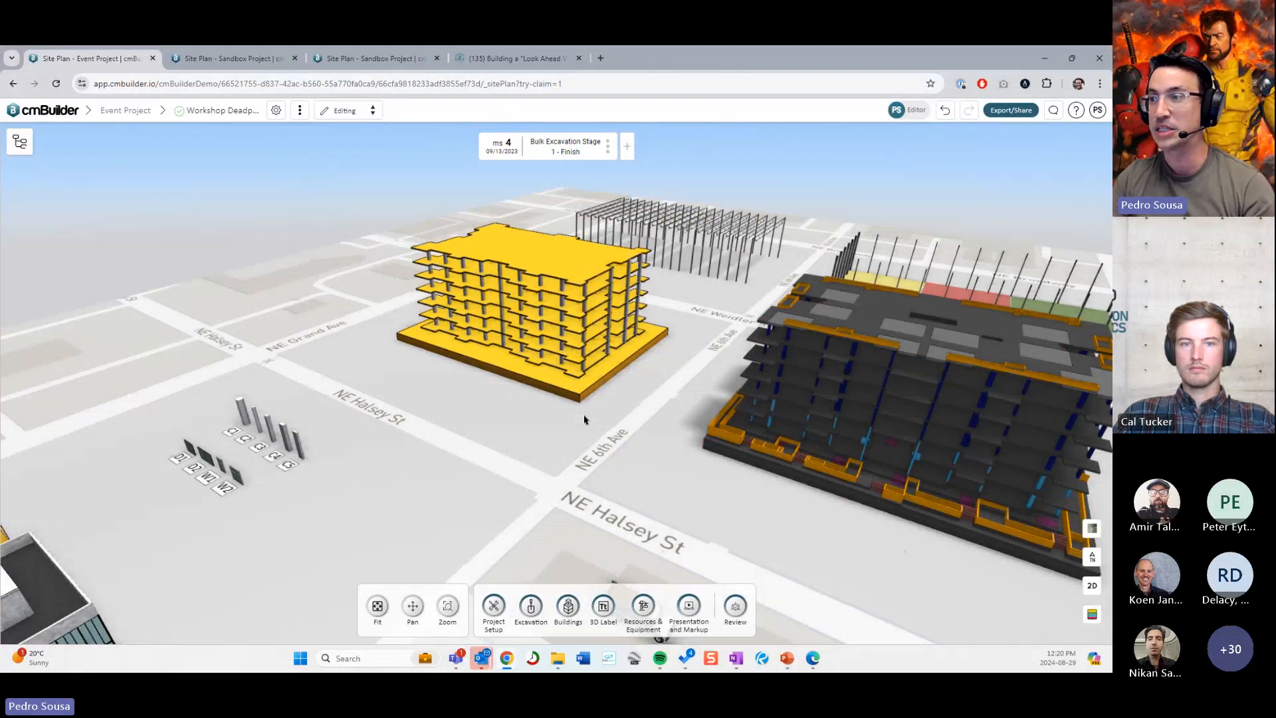
left_click_drag(498, 419, 573, 450)
right_click_drag(572, 450, 574, 412)
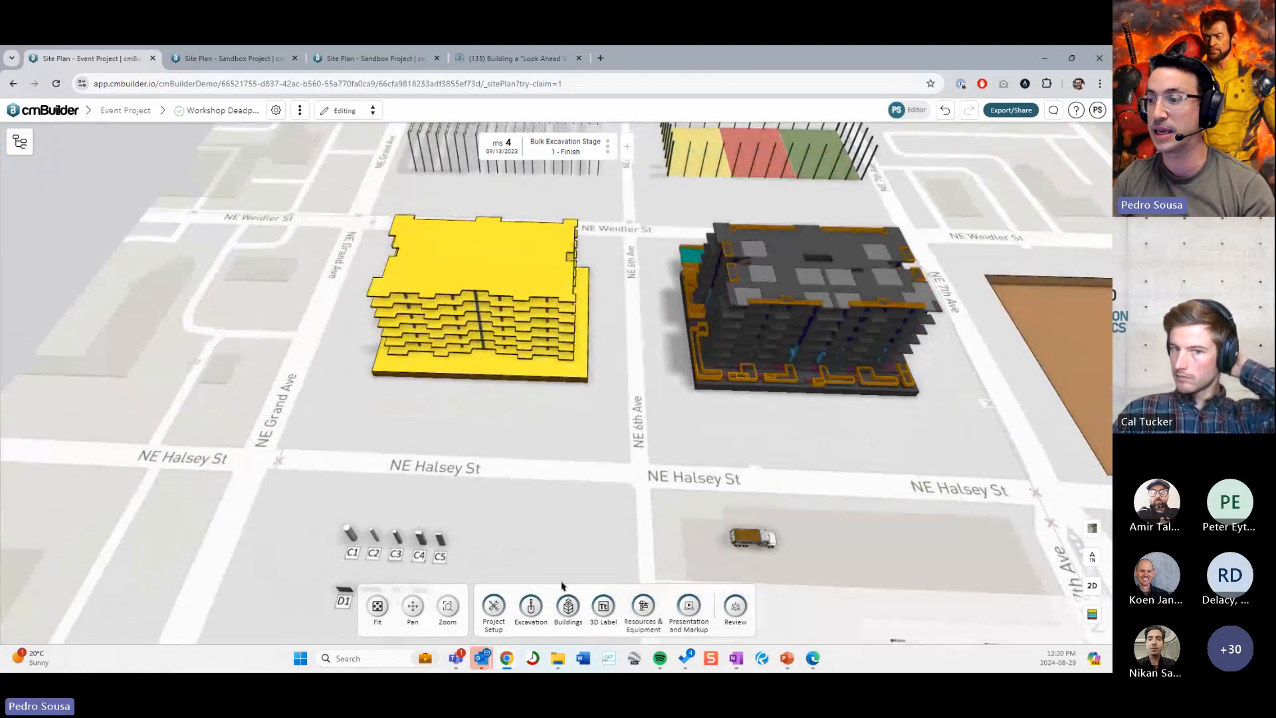
Step: Show the Level 07 drawing overlay on the site plan
left_click(500, 607)
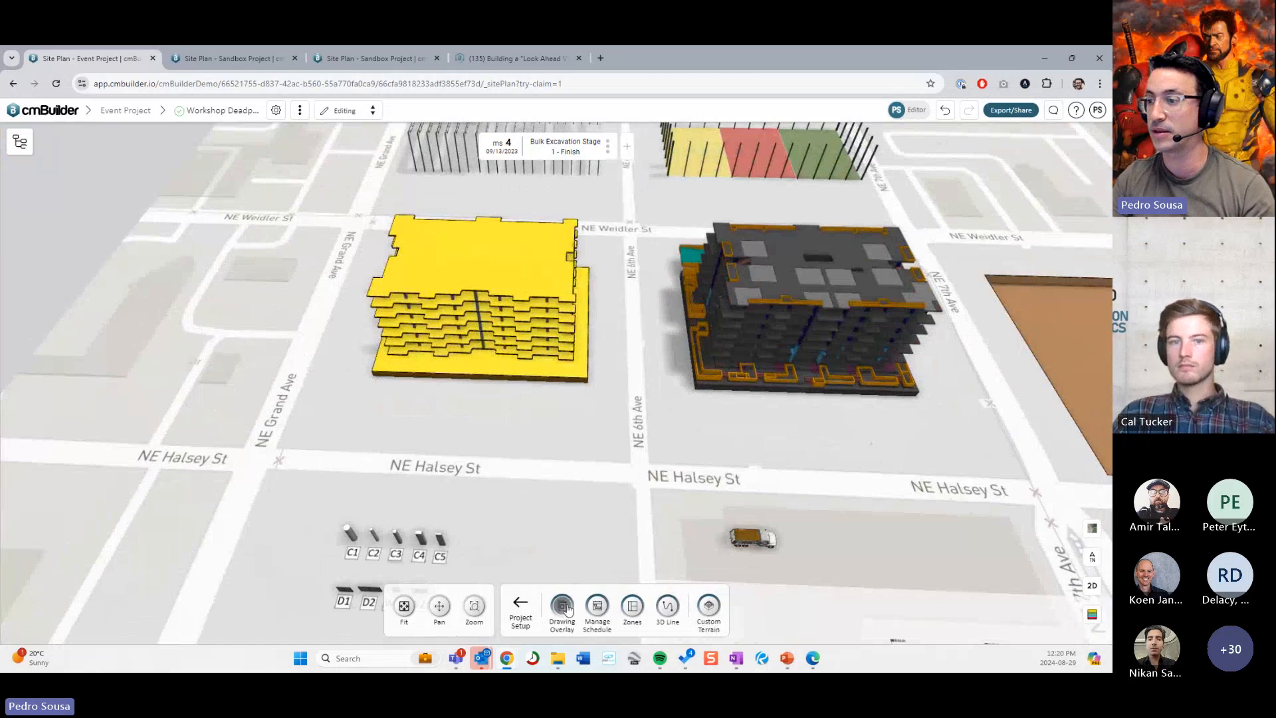
left_click(562, 606)
scroll(106, 400, "down", 8)
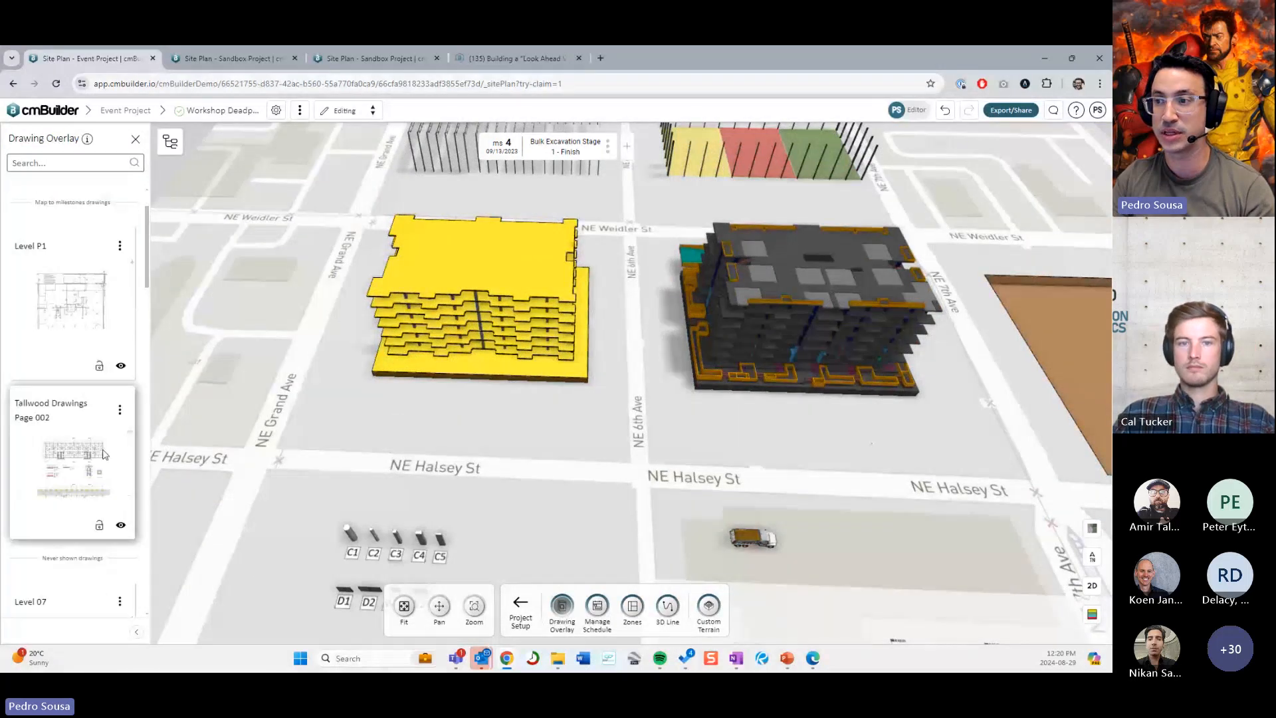
left_click(120, 258)
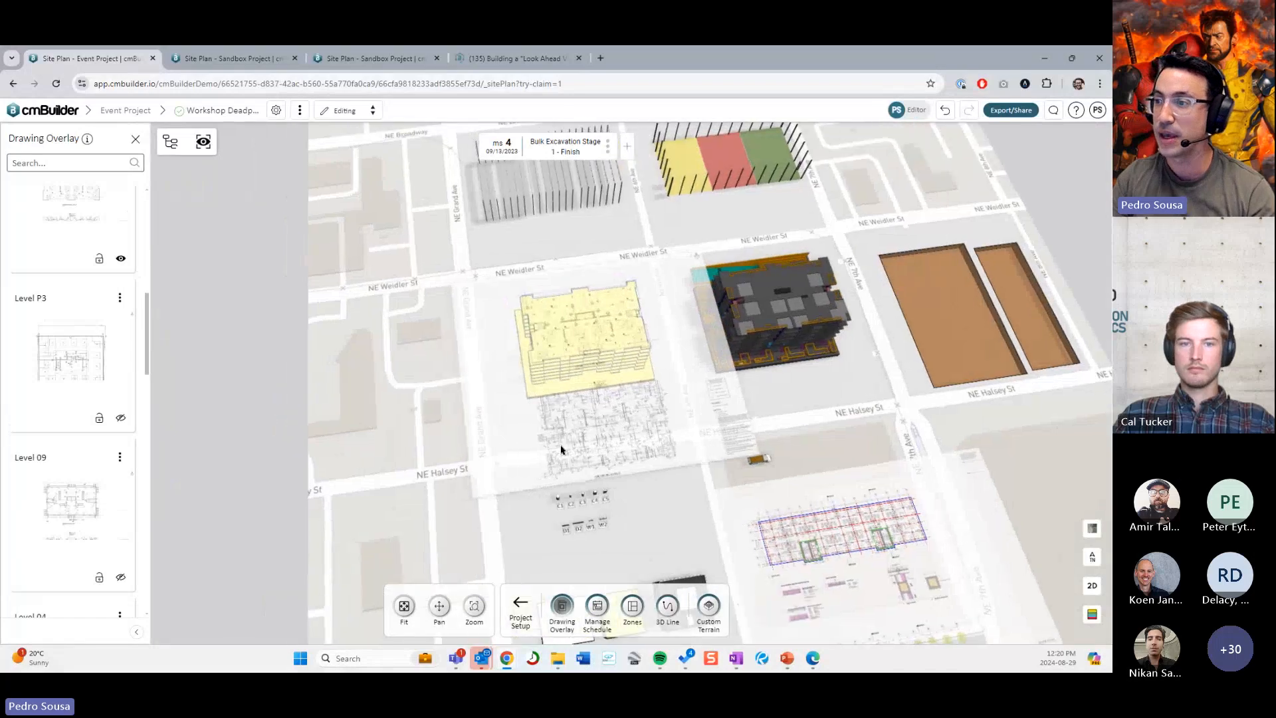
Step: Move the Level 07 drawing to the empty area east of NE 7th Ave, at about X 115 m, Y -120 m
left_click(400, 312)
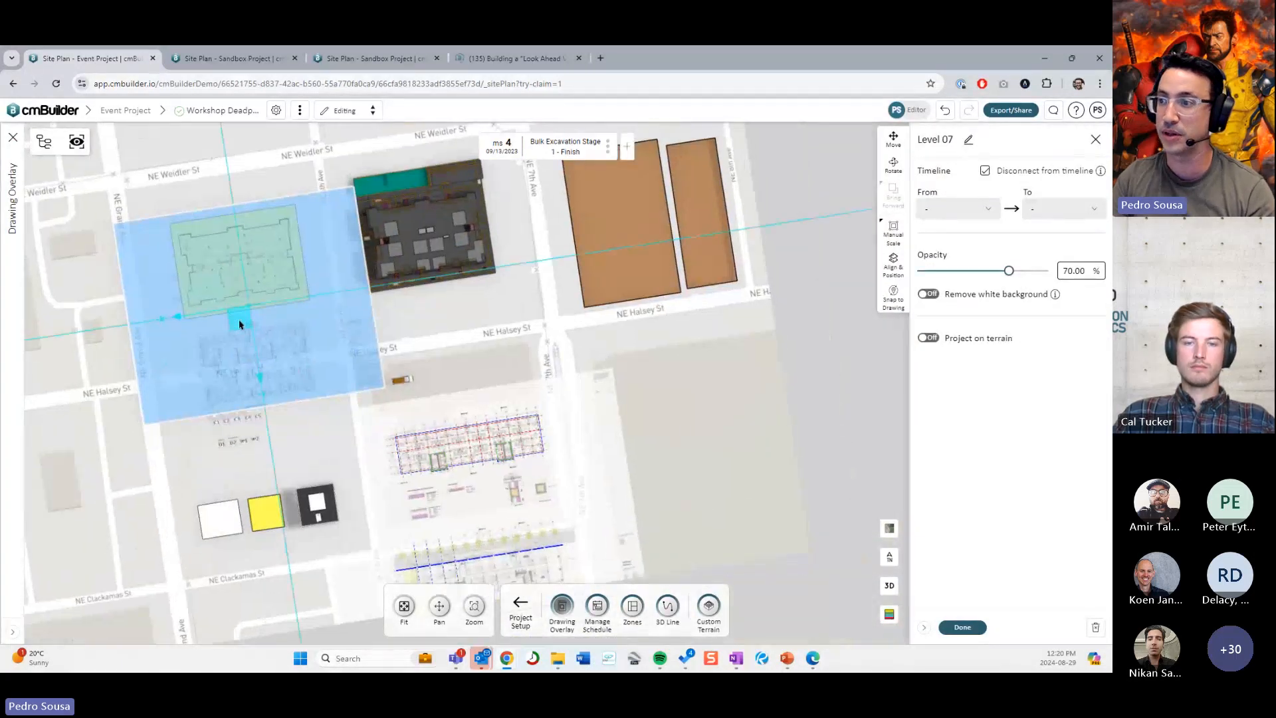
left_click_drag(239, 323, 694, 483)
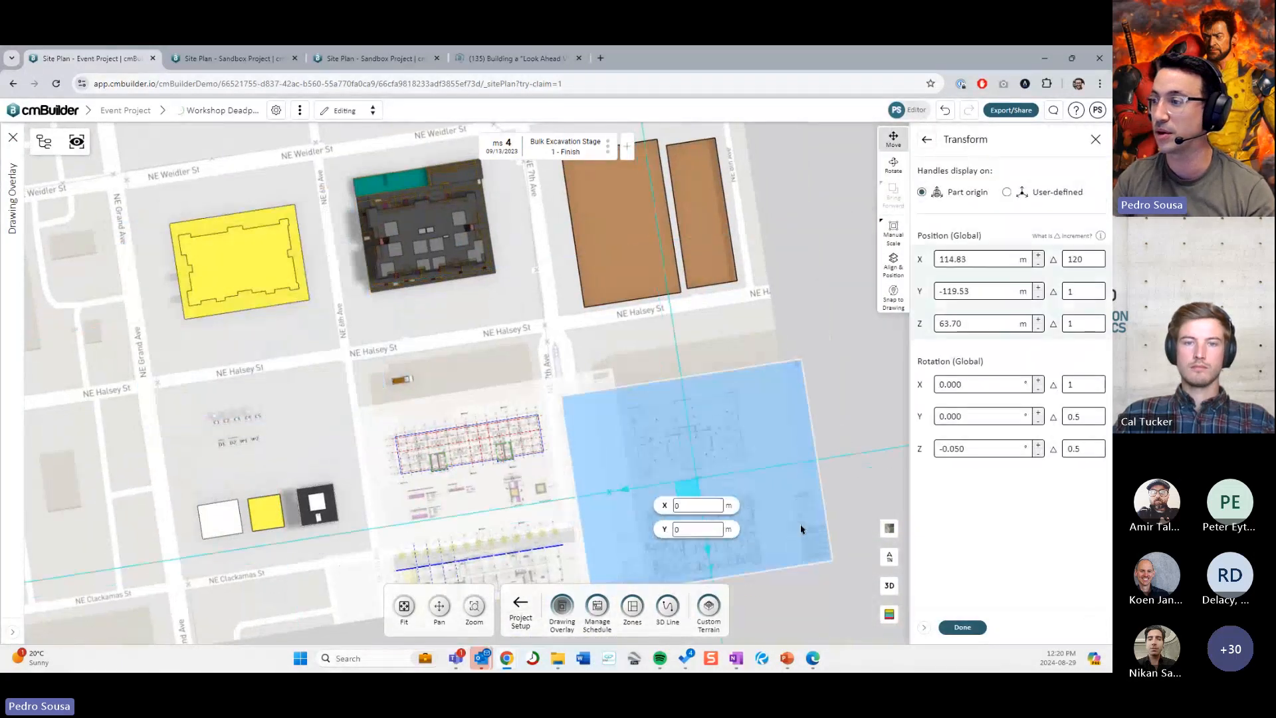
left_click(961, 624)
Step: Start a new detailed massing over the Level 07 concrete outline drawing
scroll(717, 475, "up", 6)
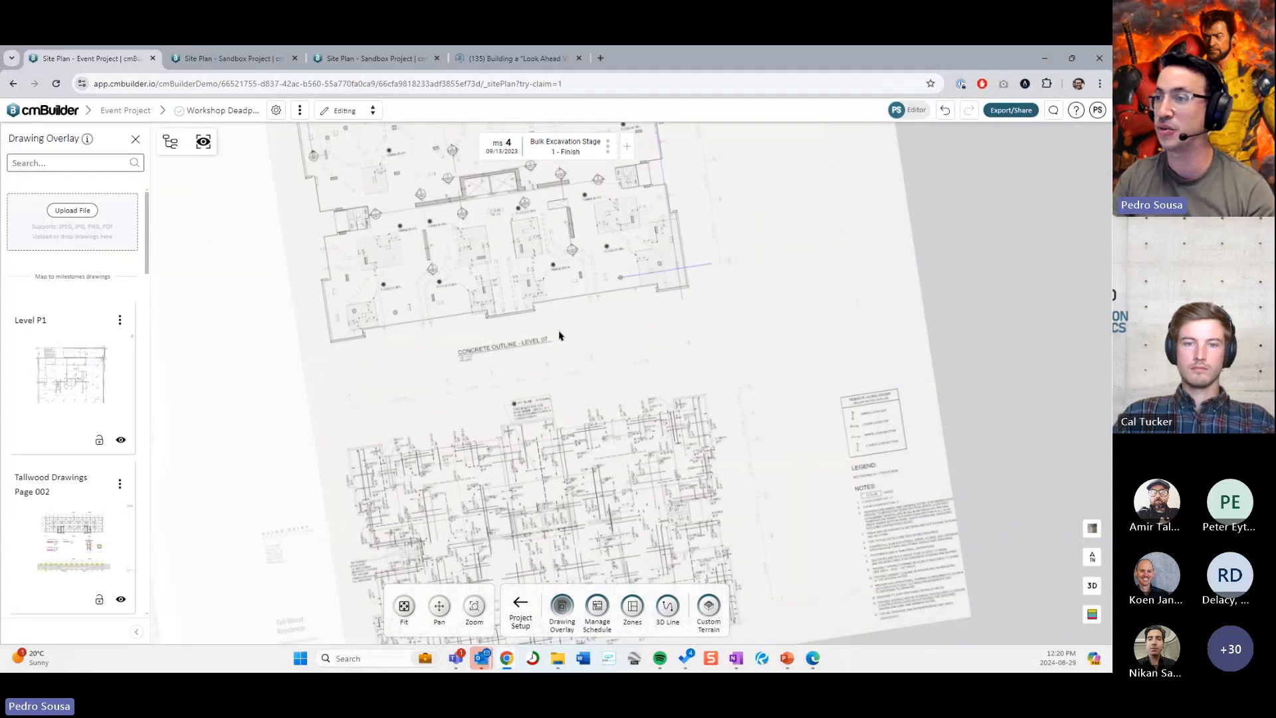
middle_click_drag(605, 345, 698, 405)
mouse_move(701, 407)
right_mouse_down()
mouse_move(675, 390)
mouse_move(627, 411)
right_mouse_up()
scroll(658, 397, "down", 2)
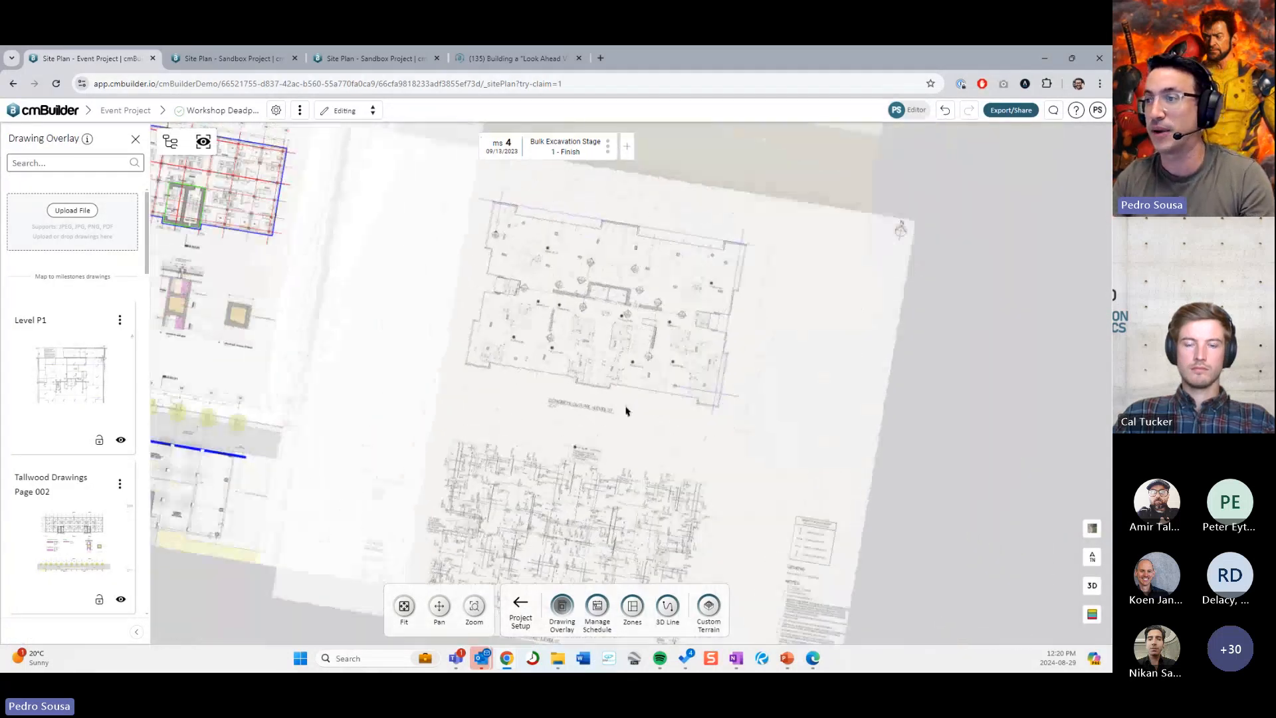
scroll(627, 410, "up", 2)
middle_click_drag(626, 410, 587, 442)
right_click_drag(586, 442, 602, 453)
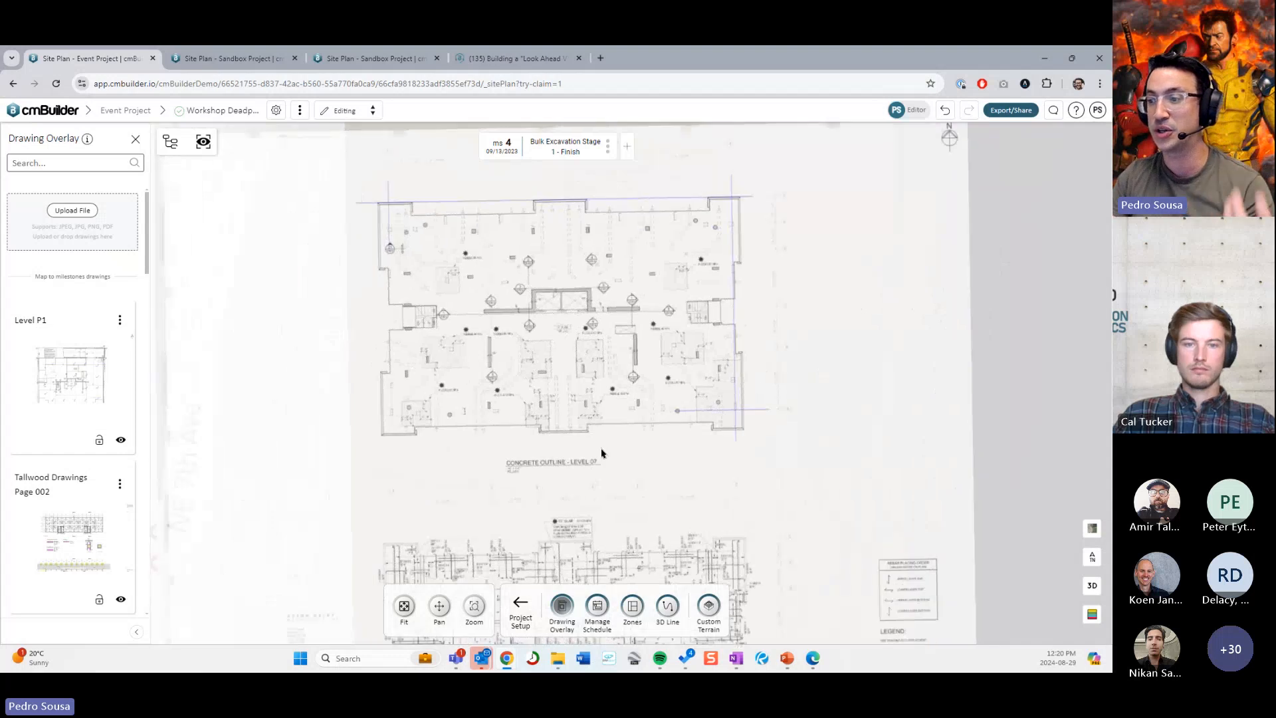
left_click(524, 606)
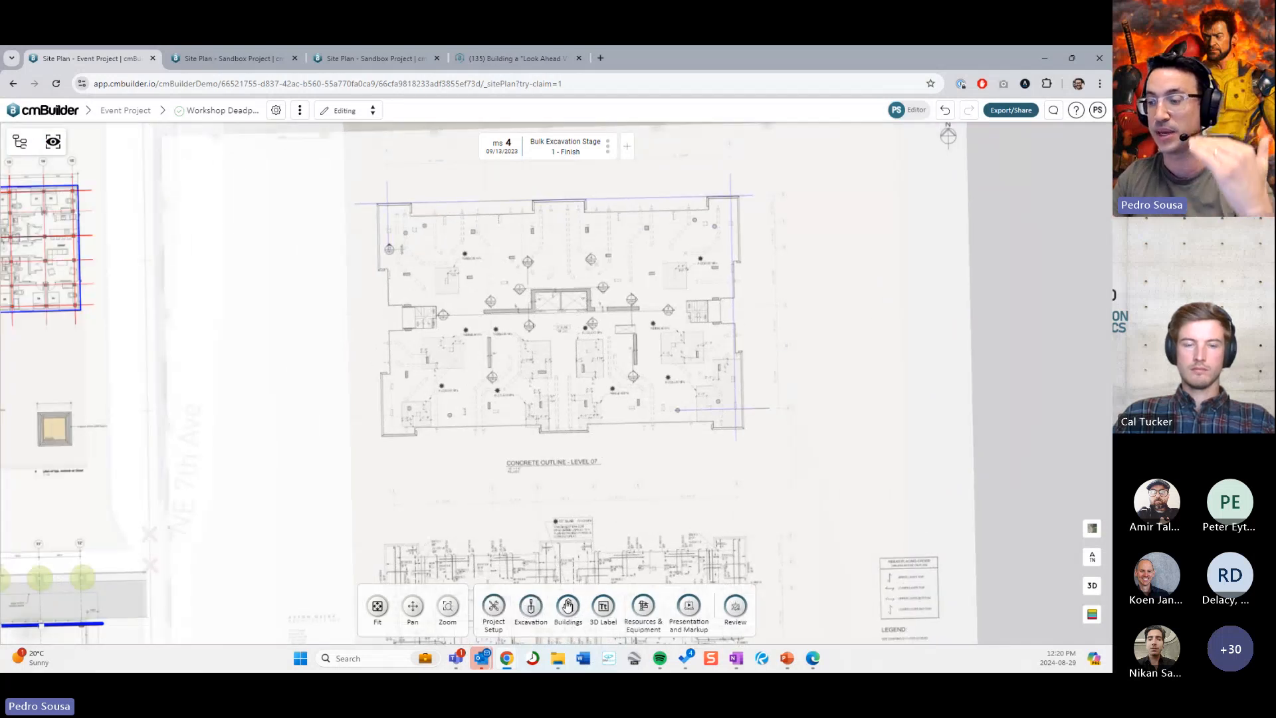
left_click(568, 607)
left_click(582, 606)
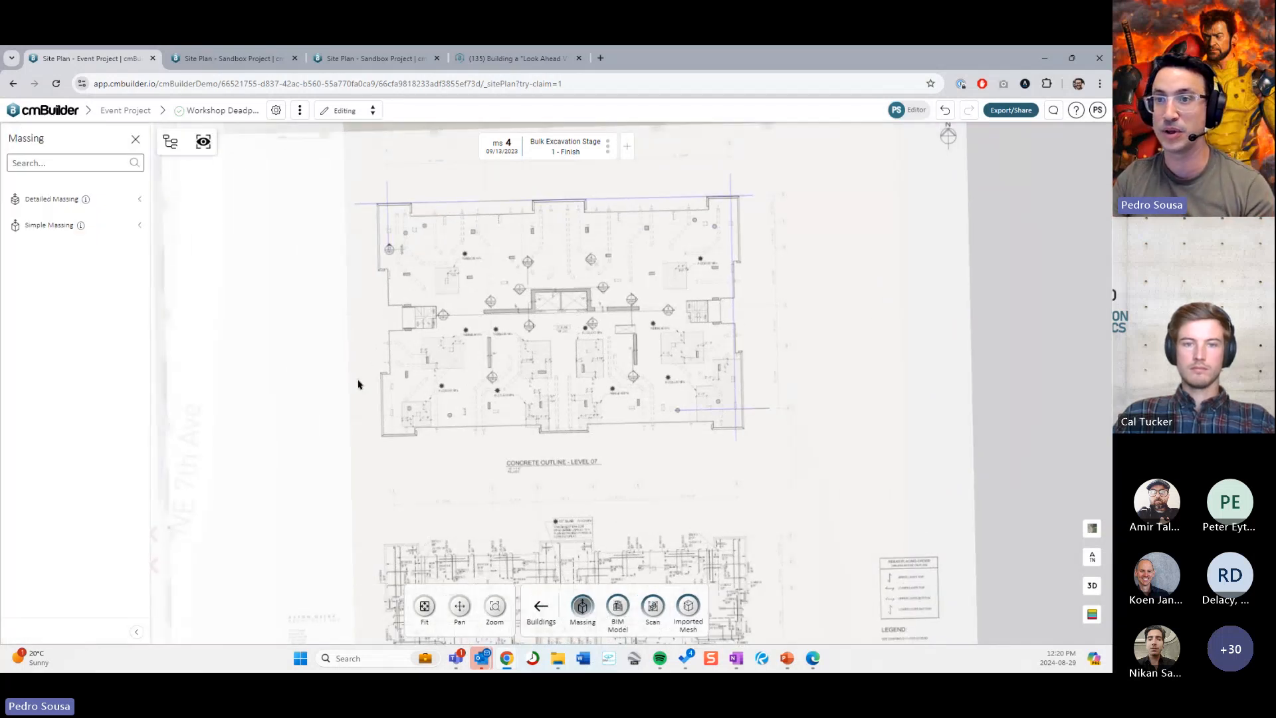
scroll(366, 317, "up", 3)
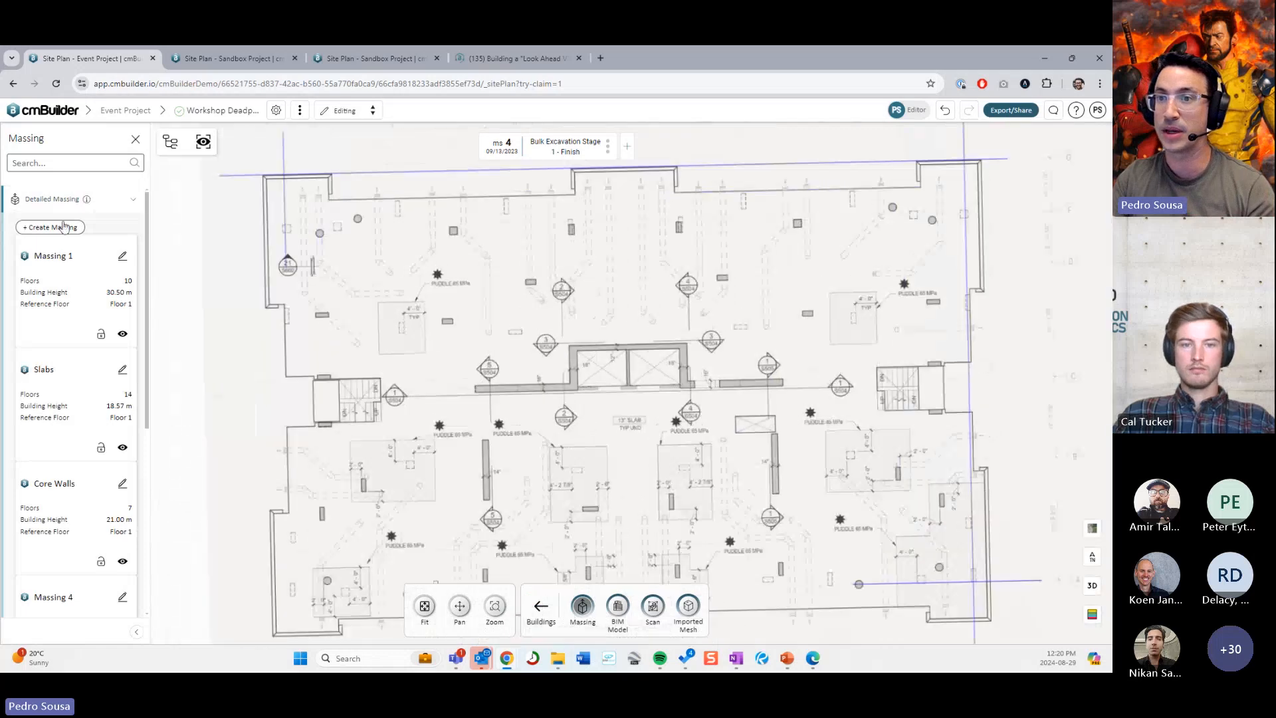
left_click(63, 227)
Step: Start the massing outline at the Level 07 drawing's northwest corner, turn off dimension labels, and trace the west edge down to the stair
middle_click_drag(245, 171, 313, 245)
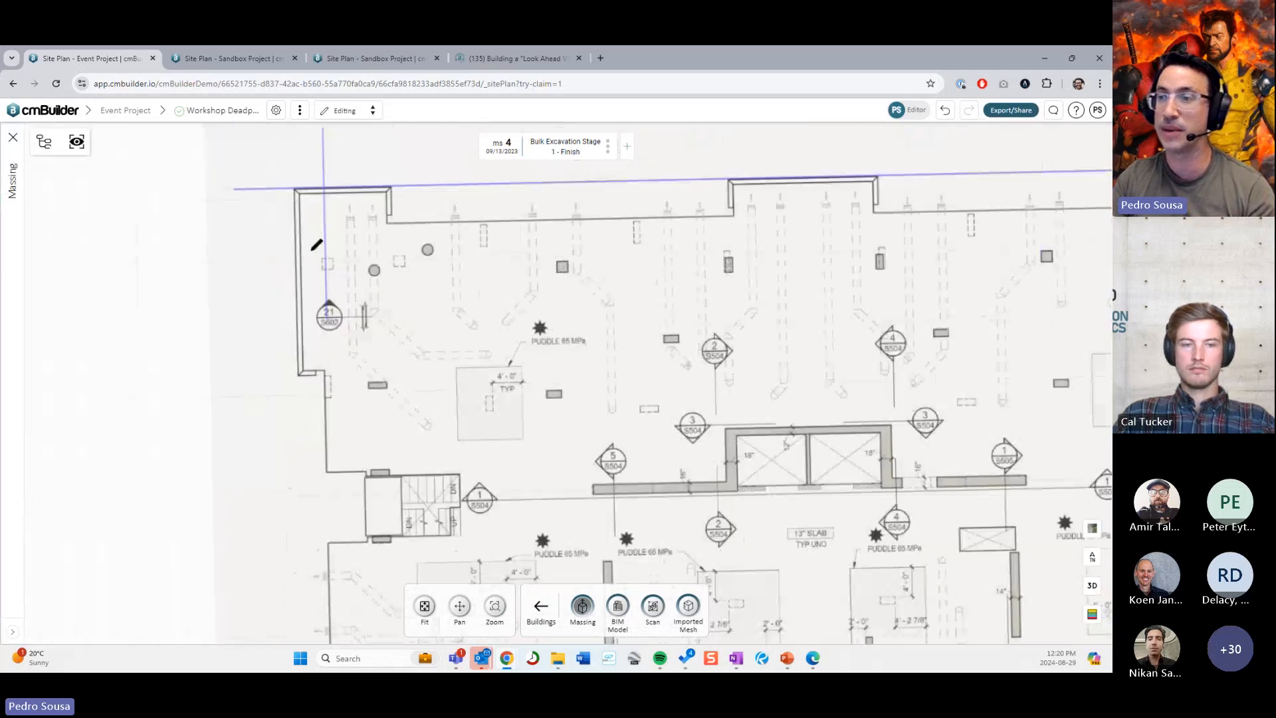
left_click(297, 191)
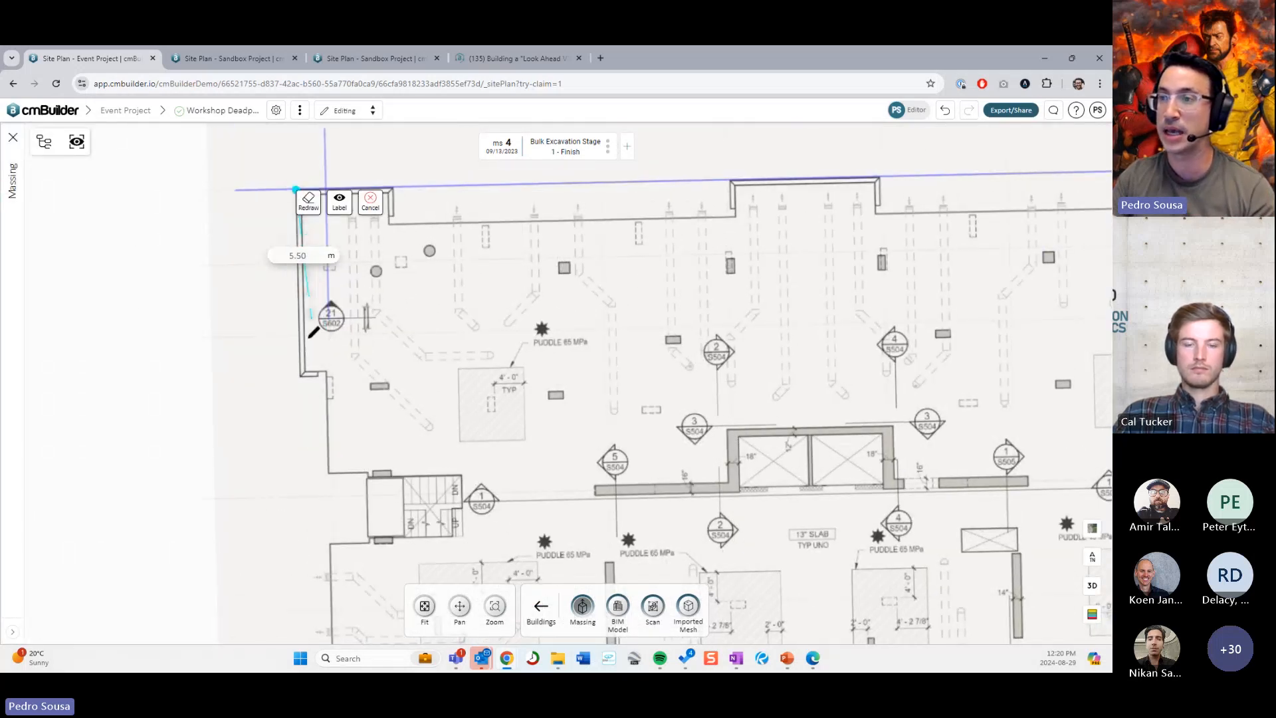
left_click(340, 200)
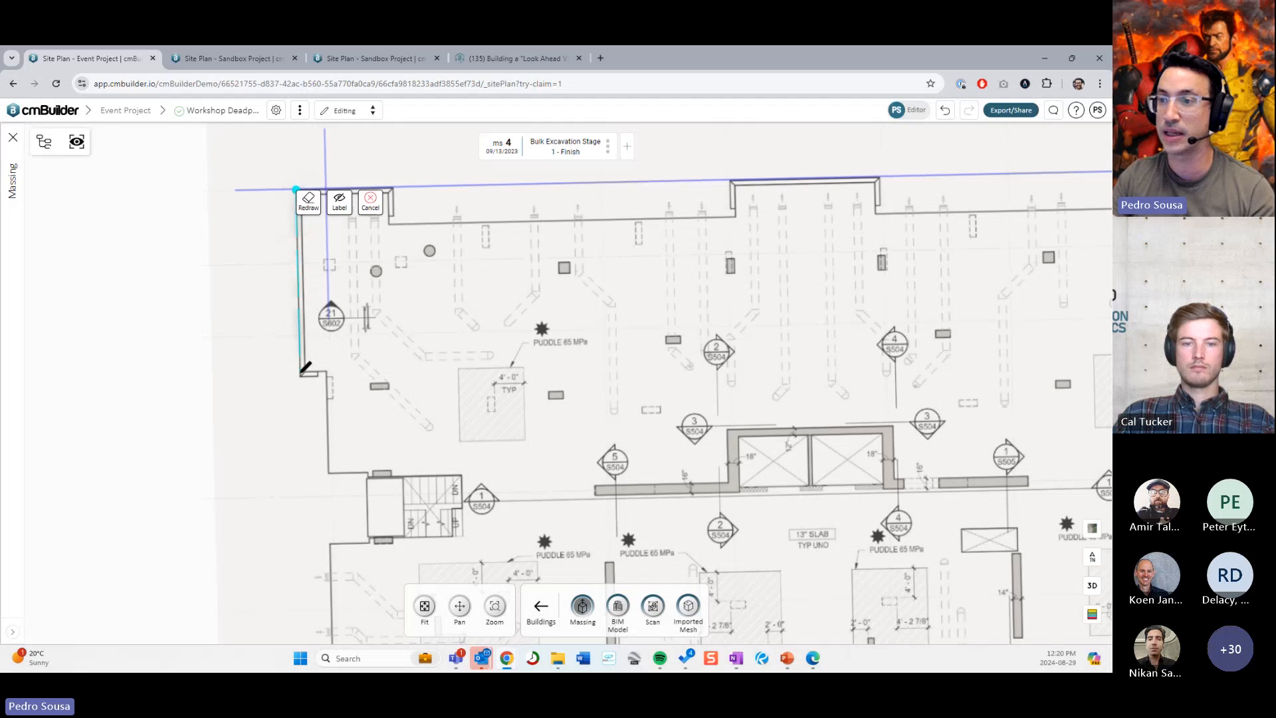
left_click(300, 373)
left_click(327, 373)
scroll(339, 423, "down", 1)
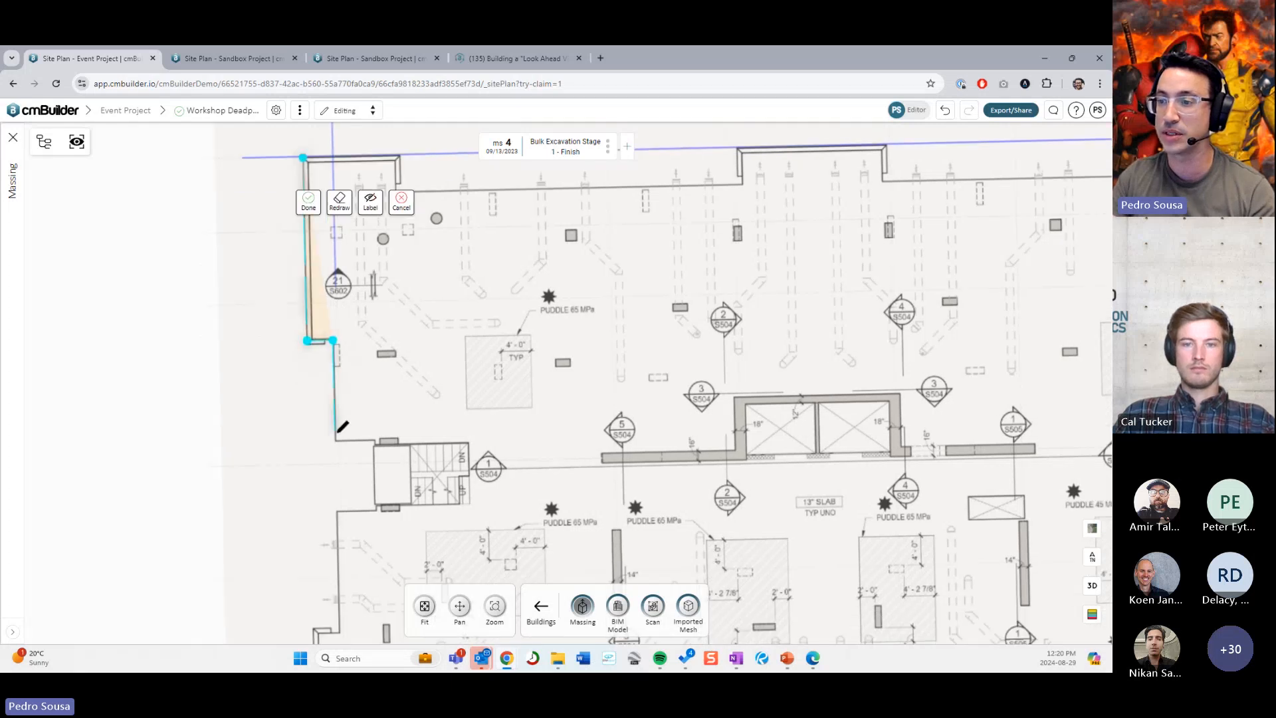
left_click(335, 441)
Step: Continue the outline along the remaining west edge and its outward jog to the southwest corner of the slab
scroll(359, 399, "down", 5)
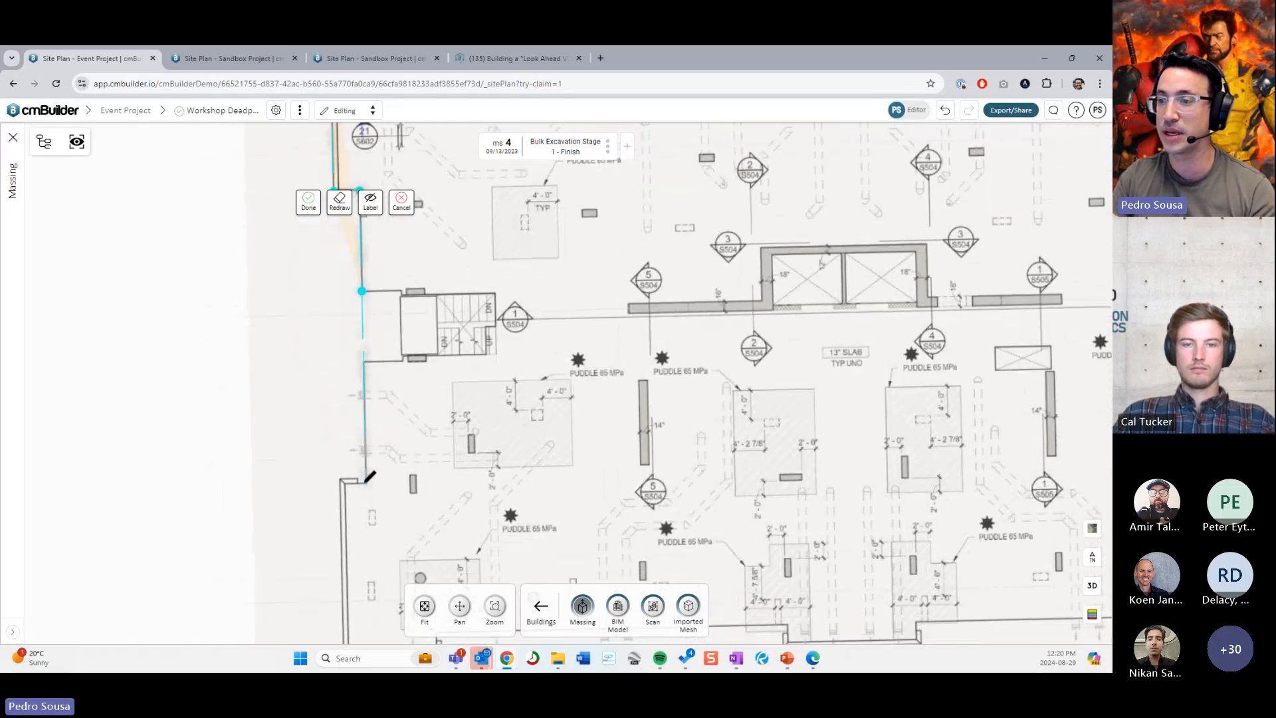
left_click(366, 483)
left_click(345, 483)
scroll(345, 491, "down", 5)
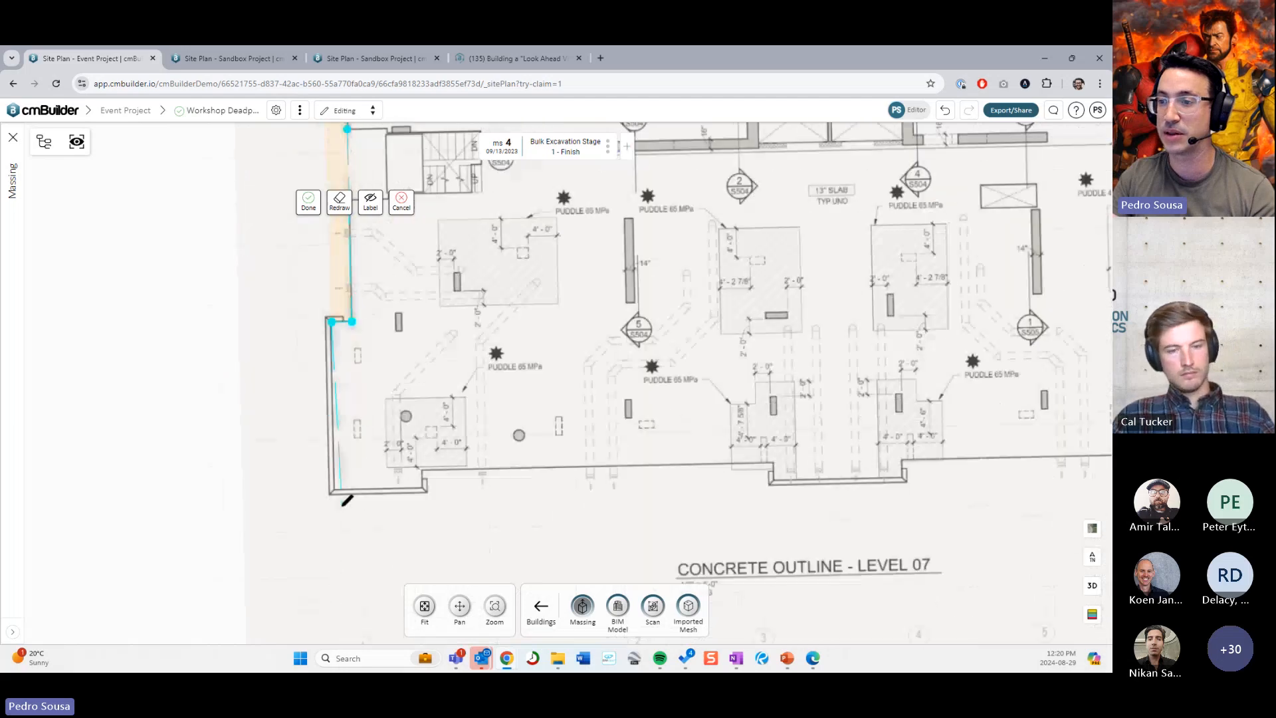
left_click(335, 489)
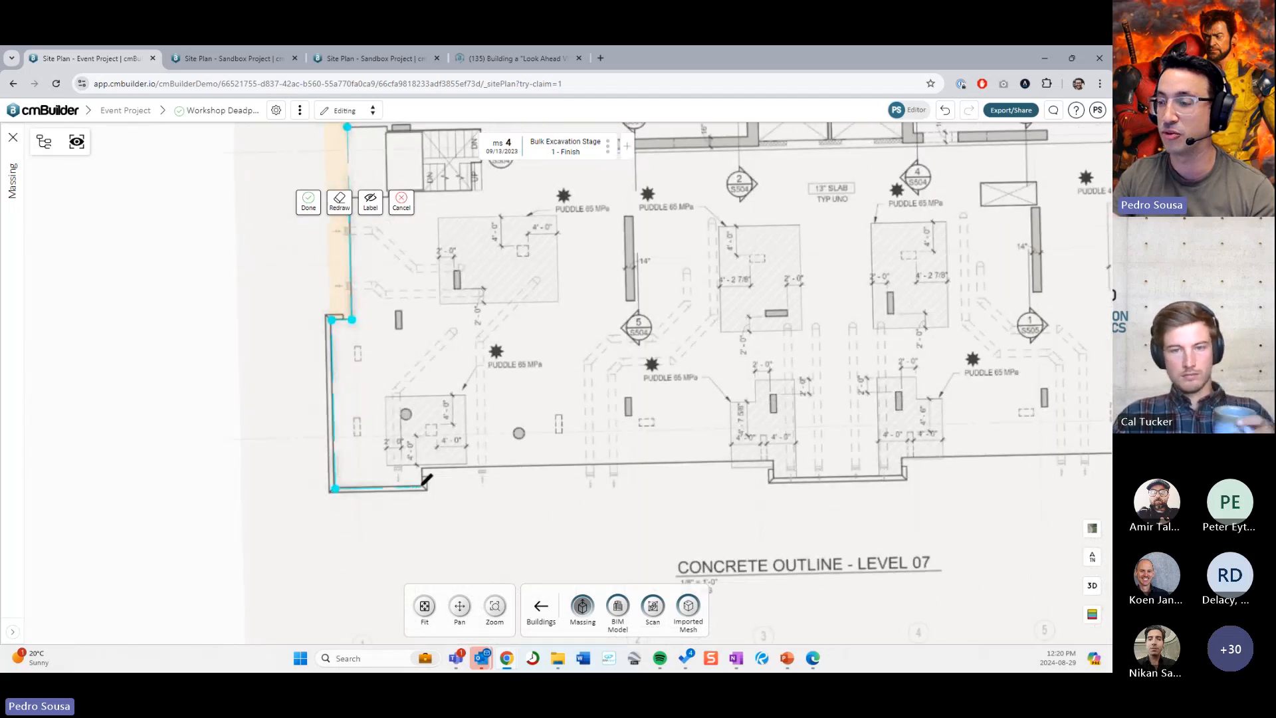
Step: Trace the south and east sides as straight edges, placing points at the southeast and northeast corners
scroll(341, 422, "right", 20)
left_click(662, 444)
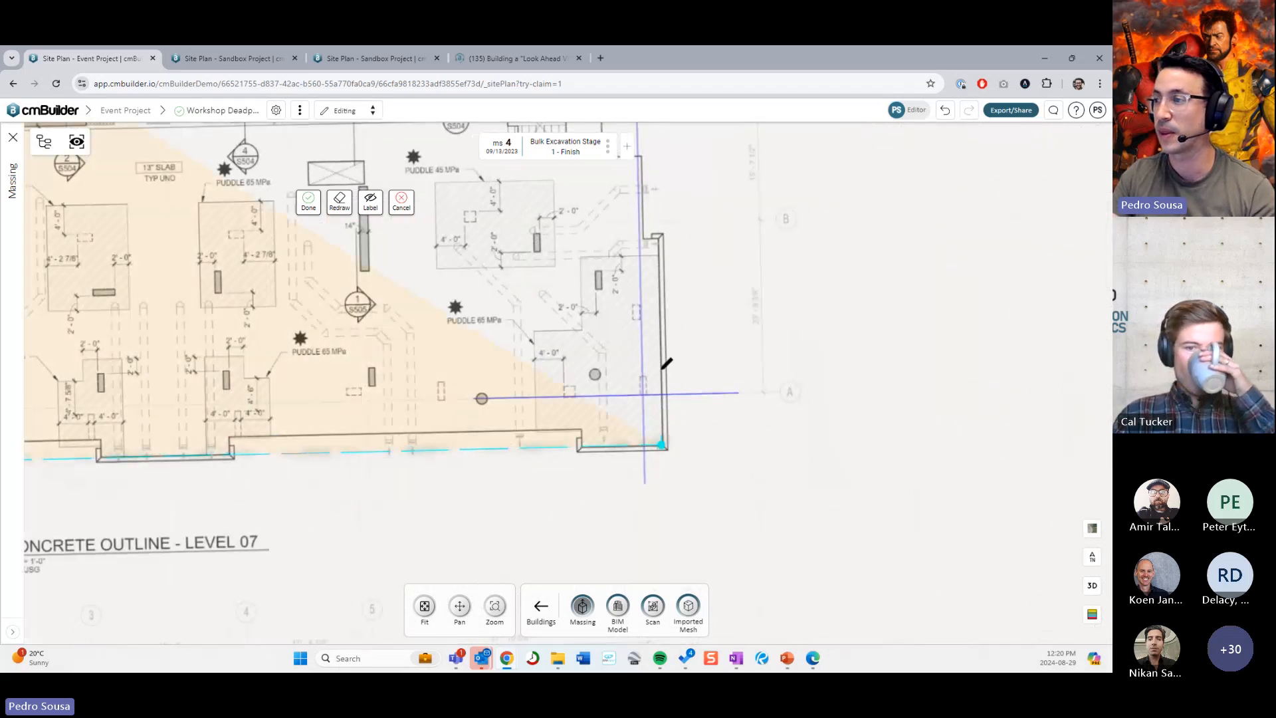
scroll(664, 368, "up", 13)
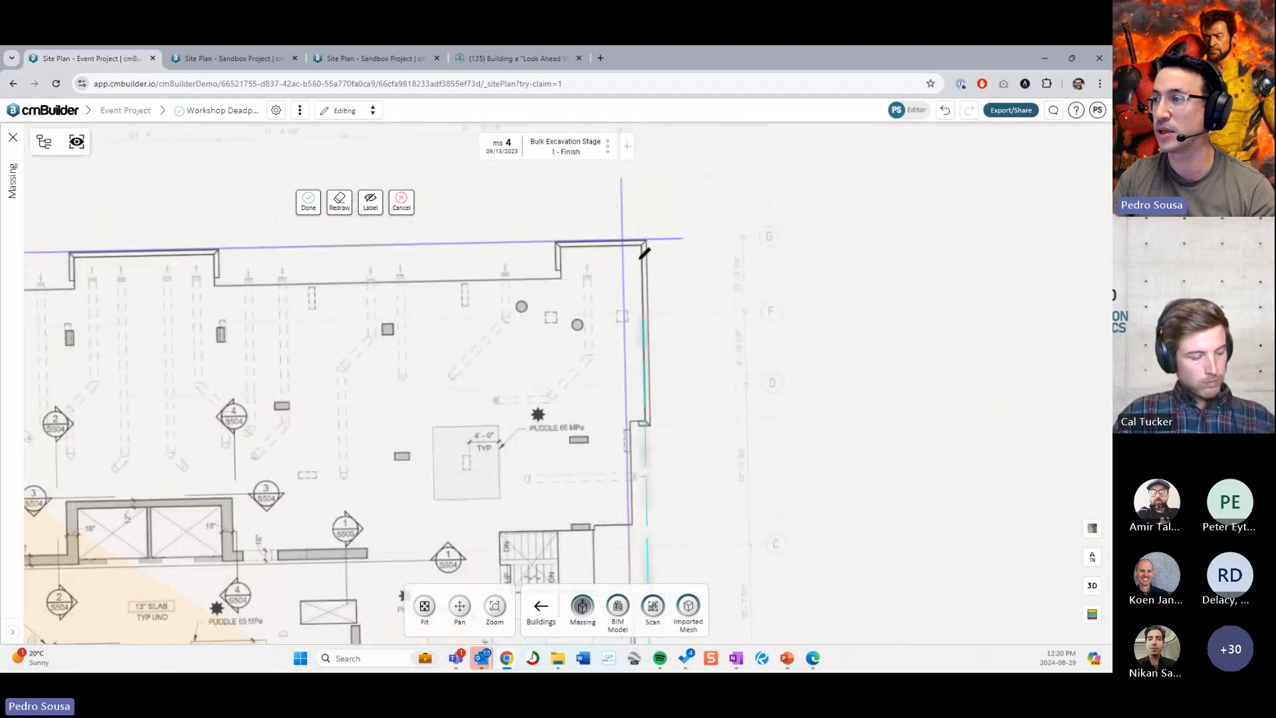
left_click(643, 251)
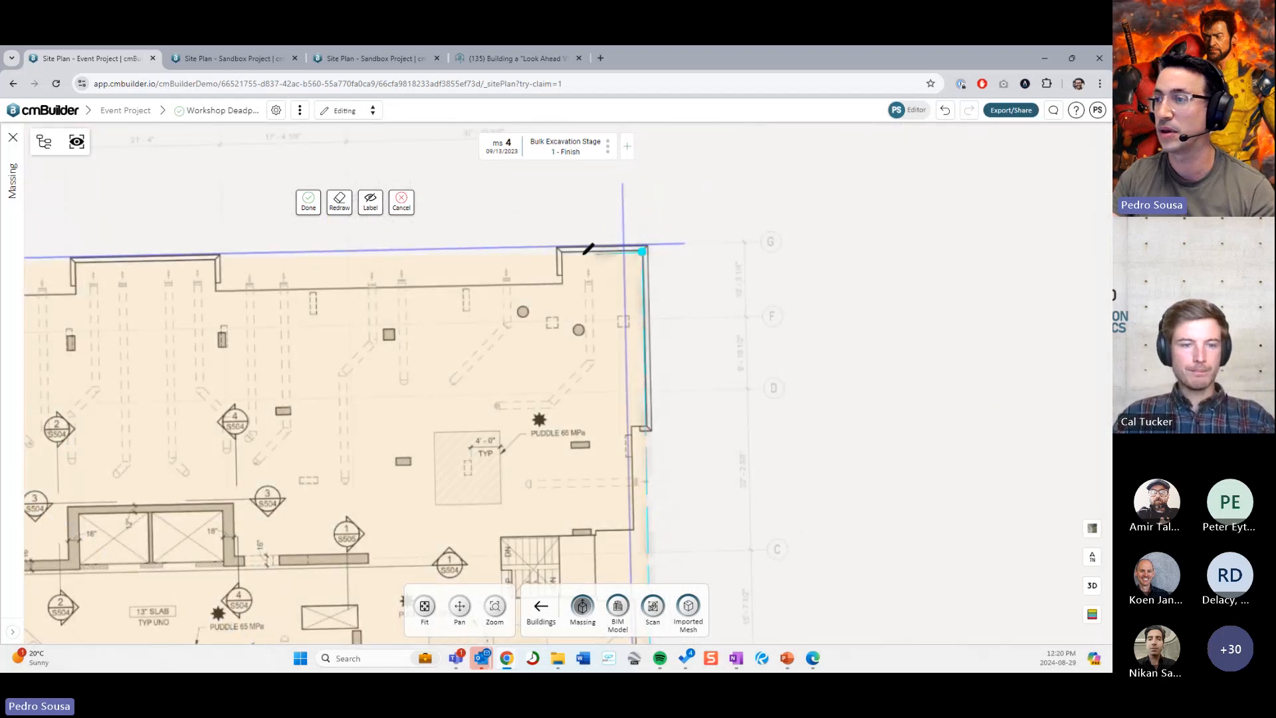
Step: Trace the recesses and central projection along the north edge and close the outline at the northwest start point
left_click(562, 252)
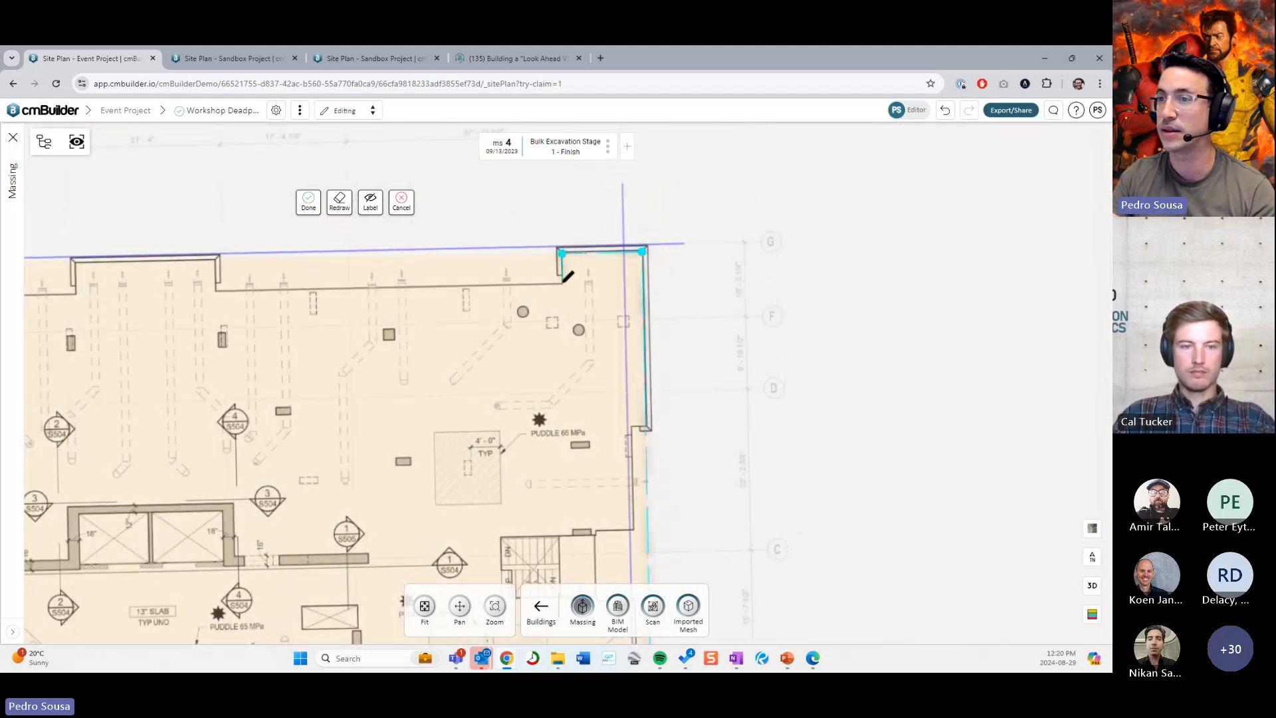
left_click(563, 281)
left_click(411, 301)
left_click(411, 271)
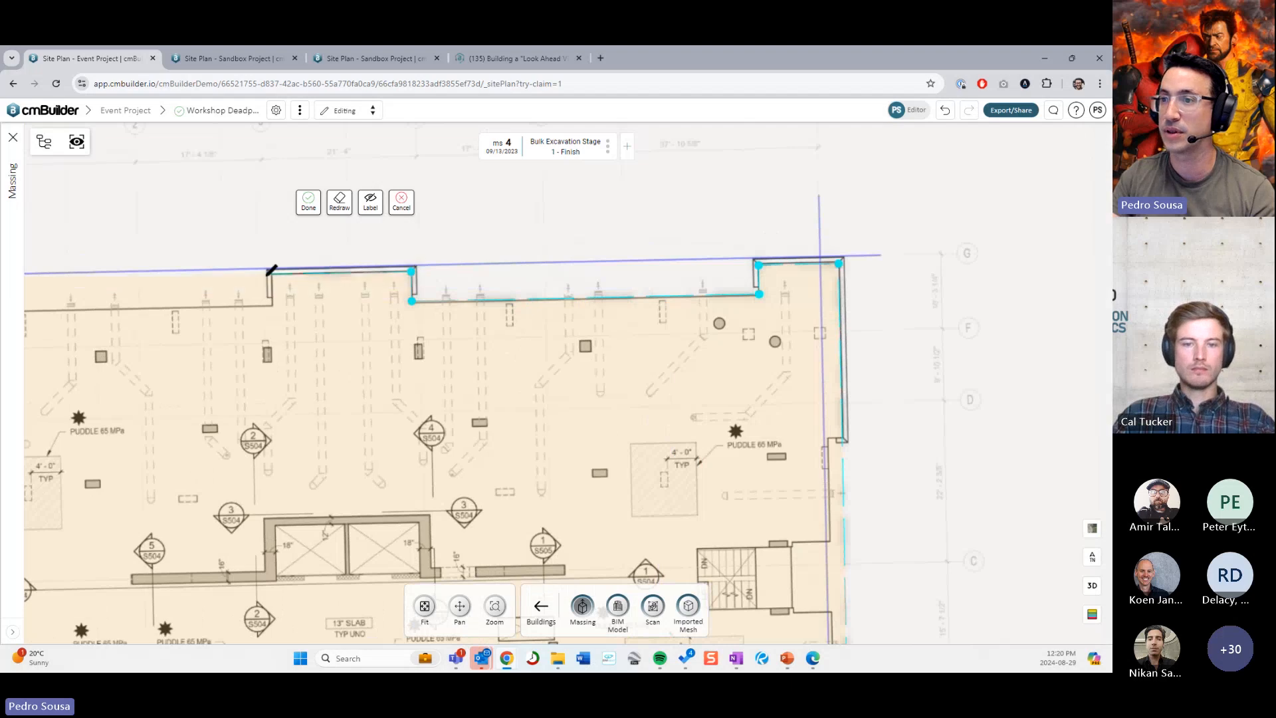
left_click(273, 272)
left_click(273, 301)
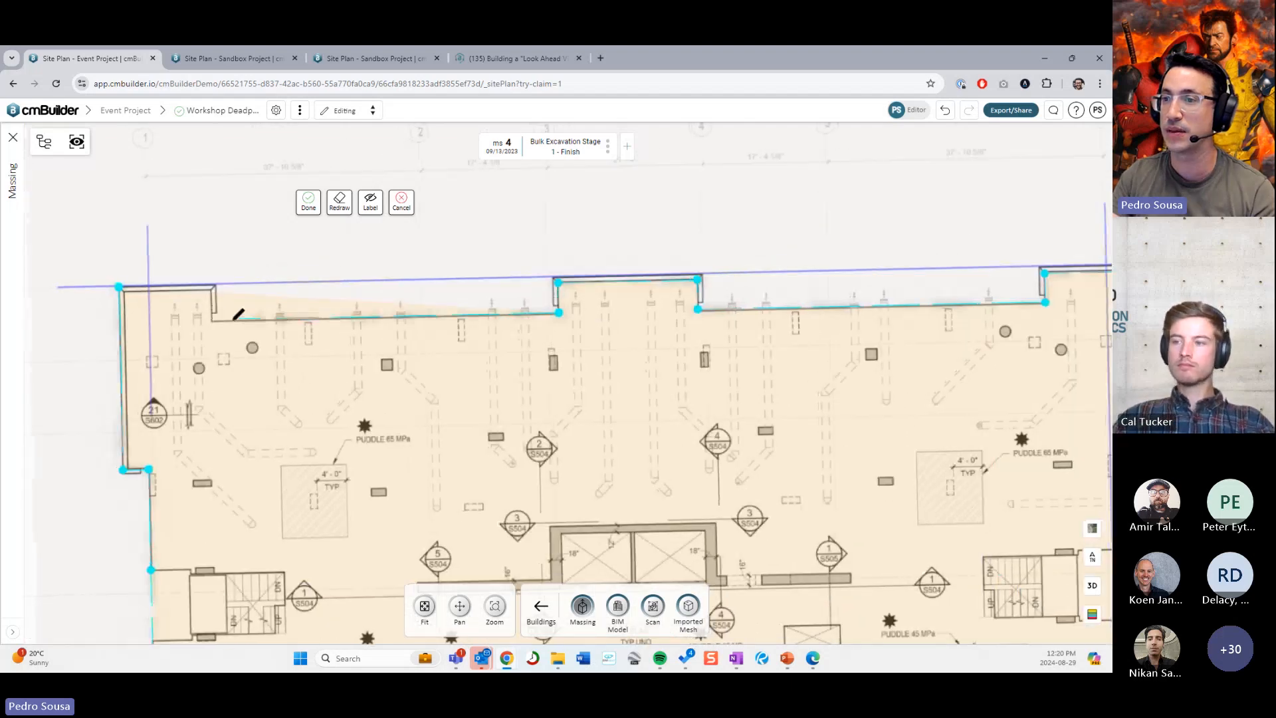
left_click(213, 320)
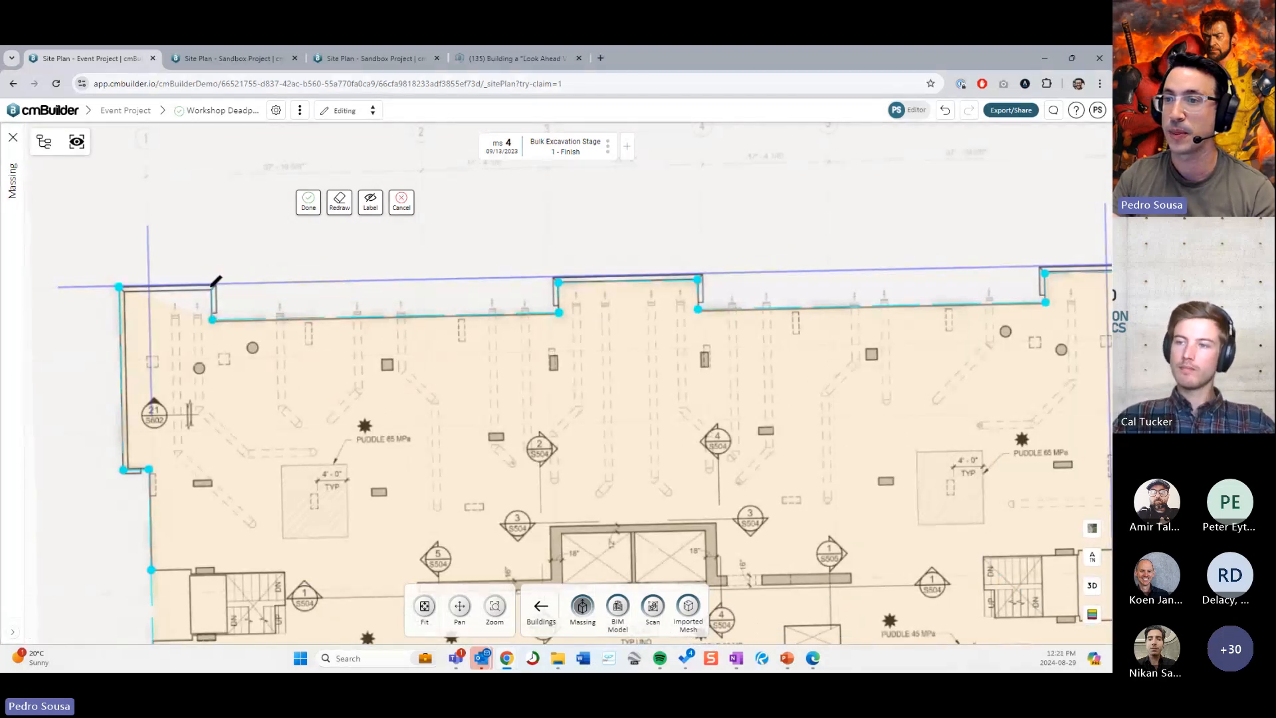
left_click(118, 286)
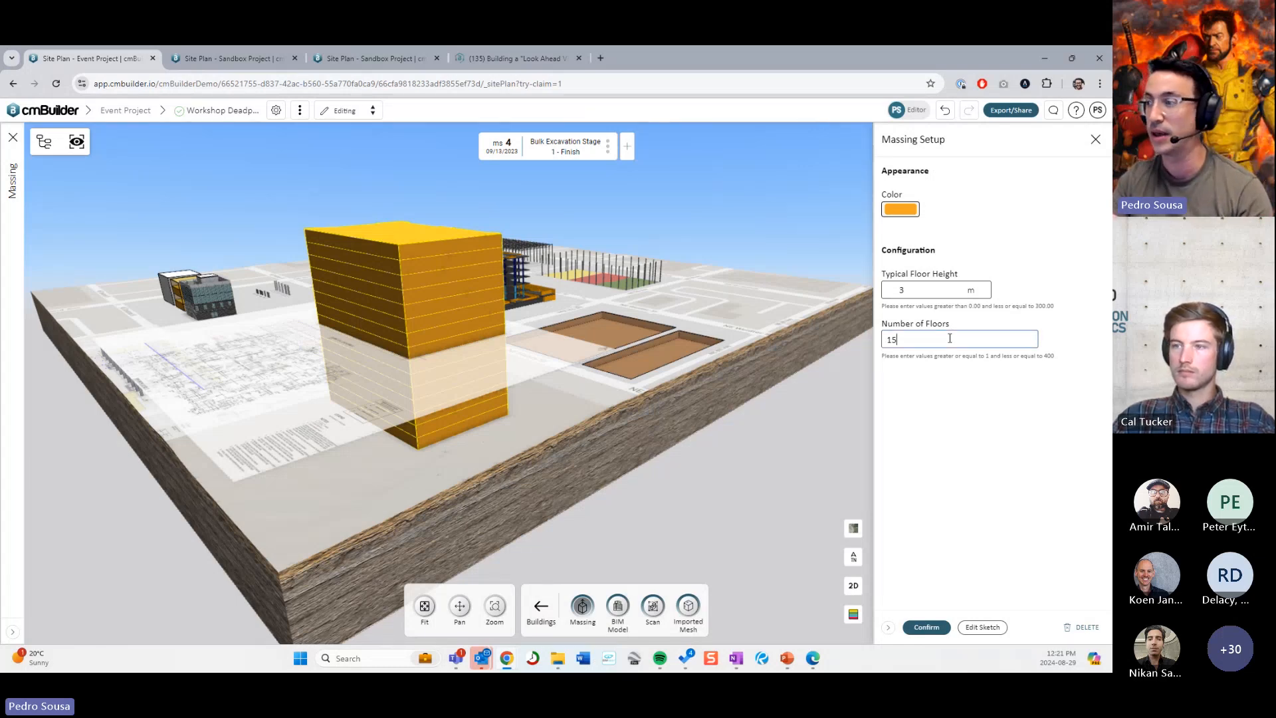
Step: Set the massing's number of floors to 14 and confirm the massing setup
double_click(950, 339)
type("14")
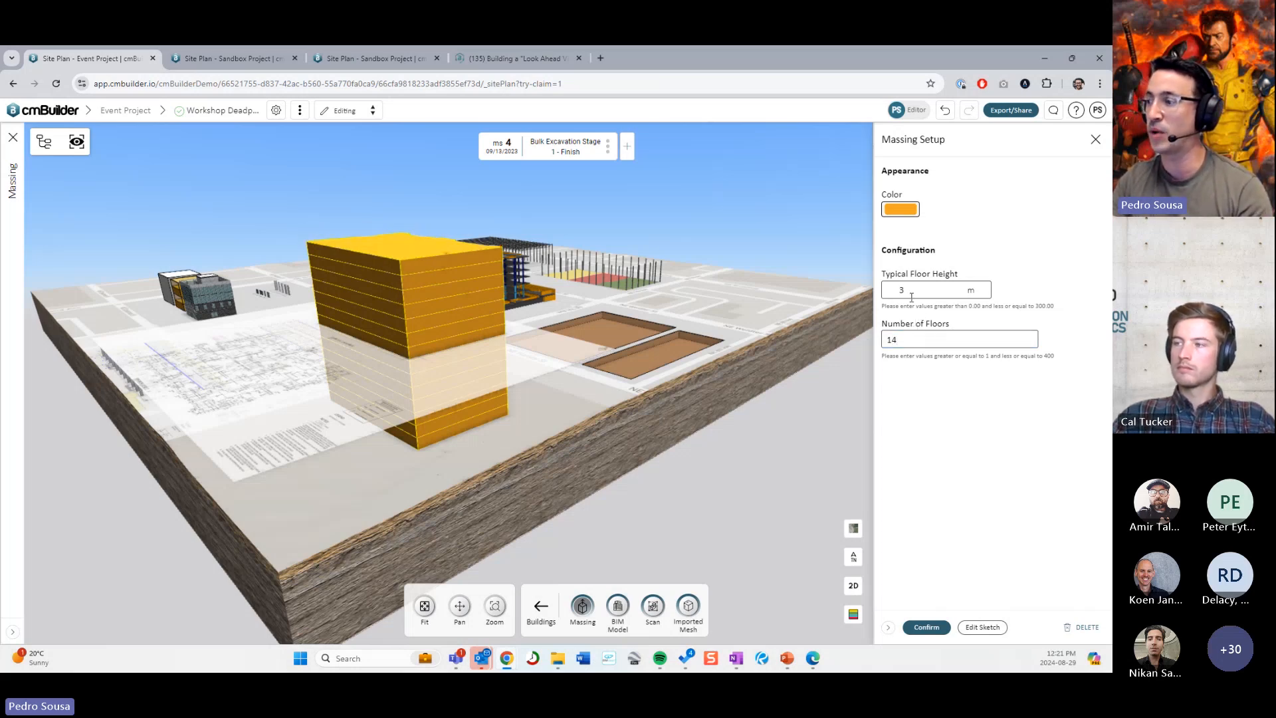
left_click(925, 627)
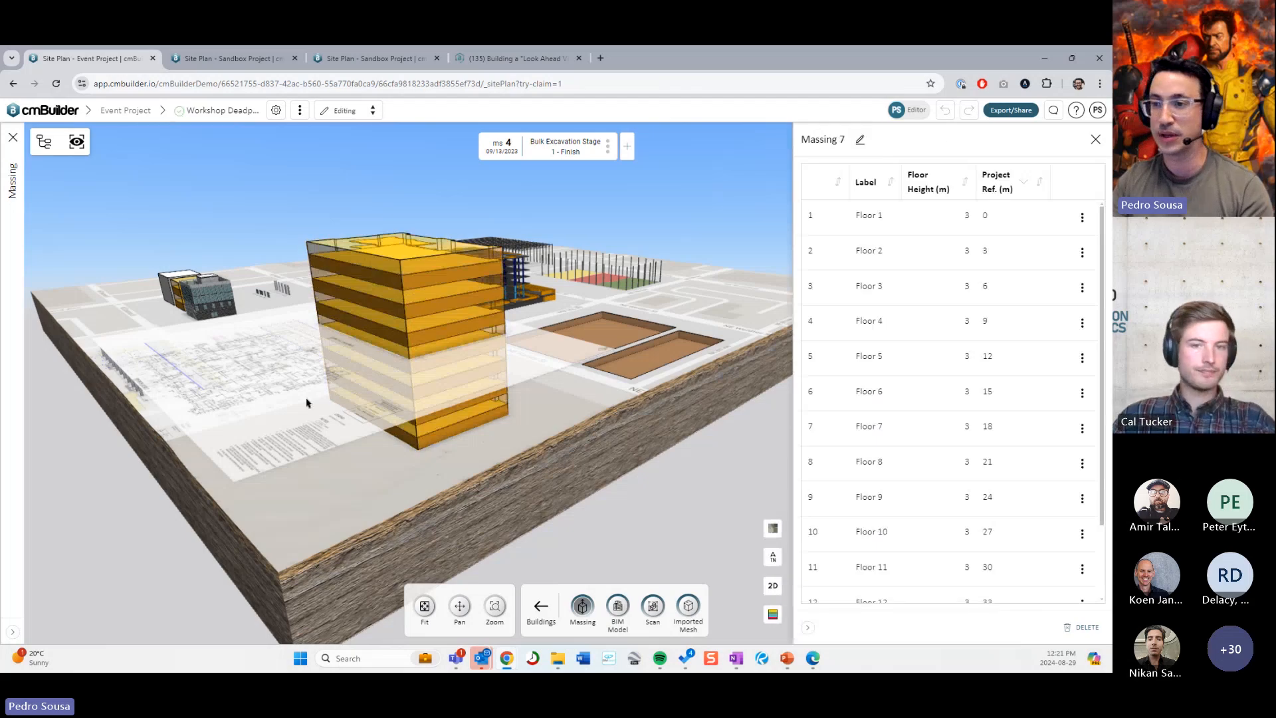
Step: Remove the Level 07 drawing overlay cutting through the new massing
left_click(308, 403)
key("Delete")
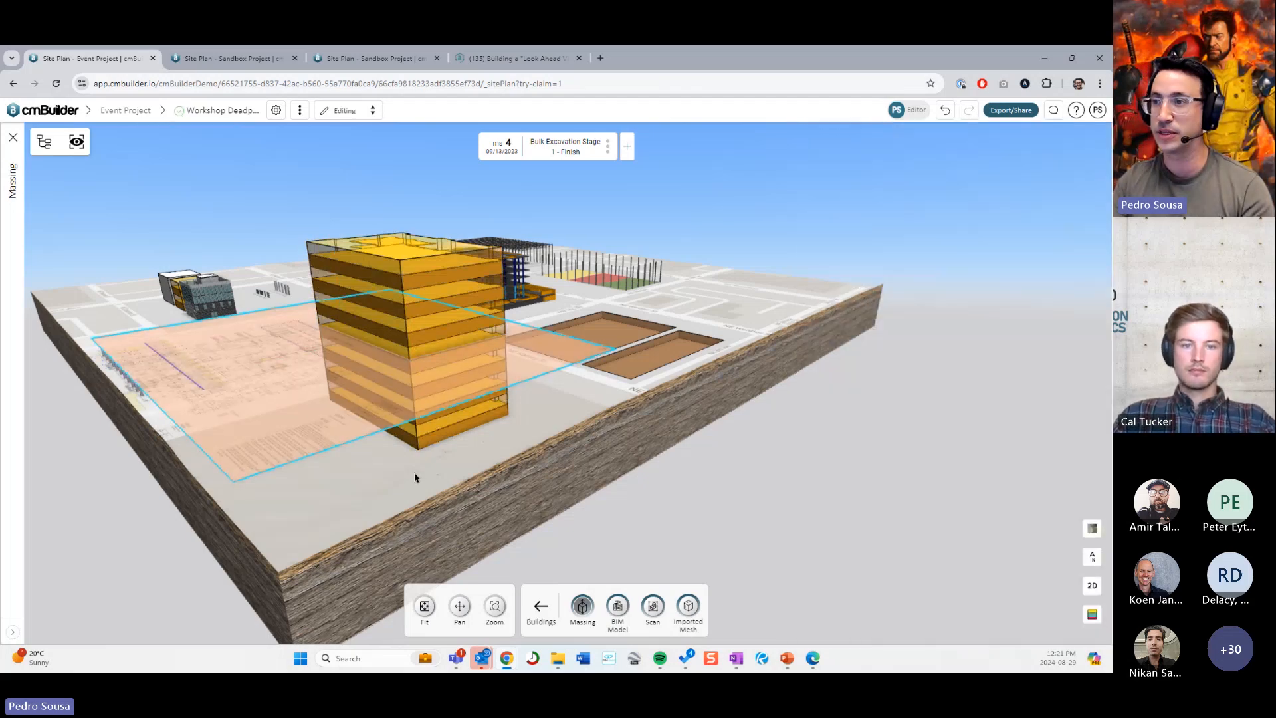
Step: Select every second floor of the new massing, from Floor 2 up to Floor 14
mouse_move(425, 479)
left_mouse_down()
mouse_move(412, 506)
mouse_move(527, 467)
mouse_move(542, 429)
mouse_move(521, 459)
mouse_move(505, 418)
left_mouse_up()
scroll(572, 466, "up", 3)
scroll(483, 412, "down", 3)
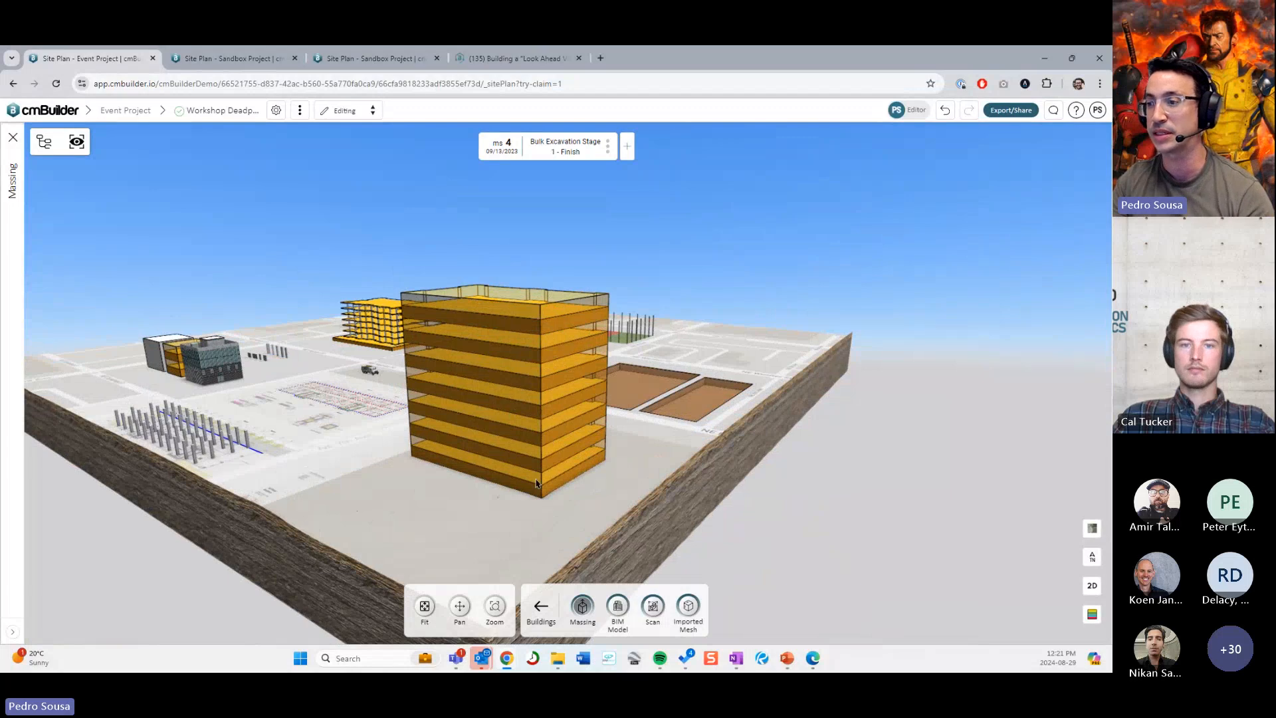
left_click(564, 403, "shift")
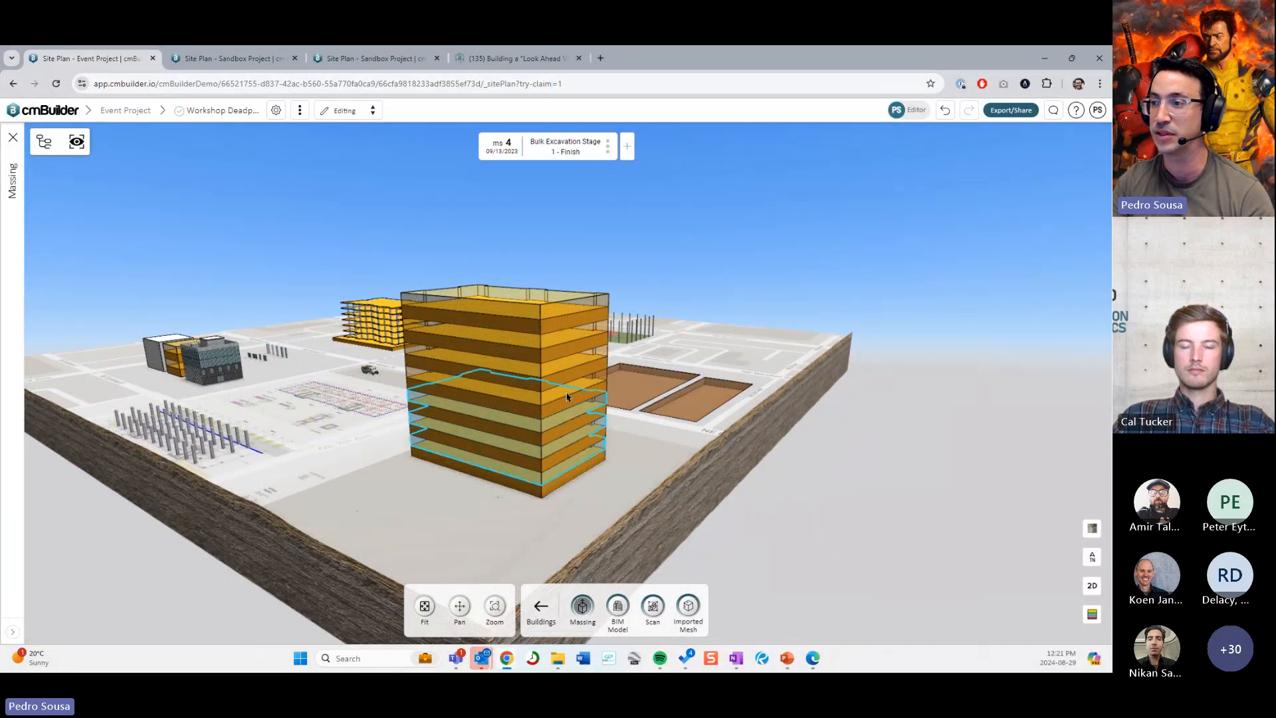
left_click(573, 375, "shift")
left_click(585, 348, "shift")
left_click(589, 327, "shift")
left_click(589, 309, "shift")
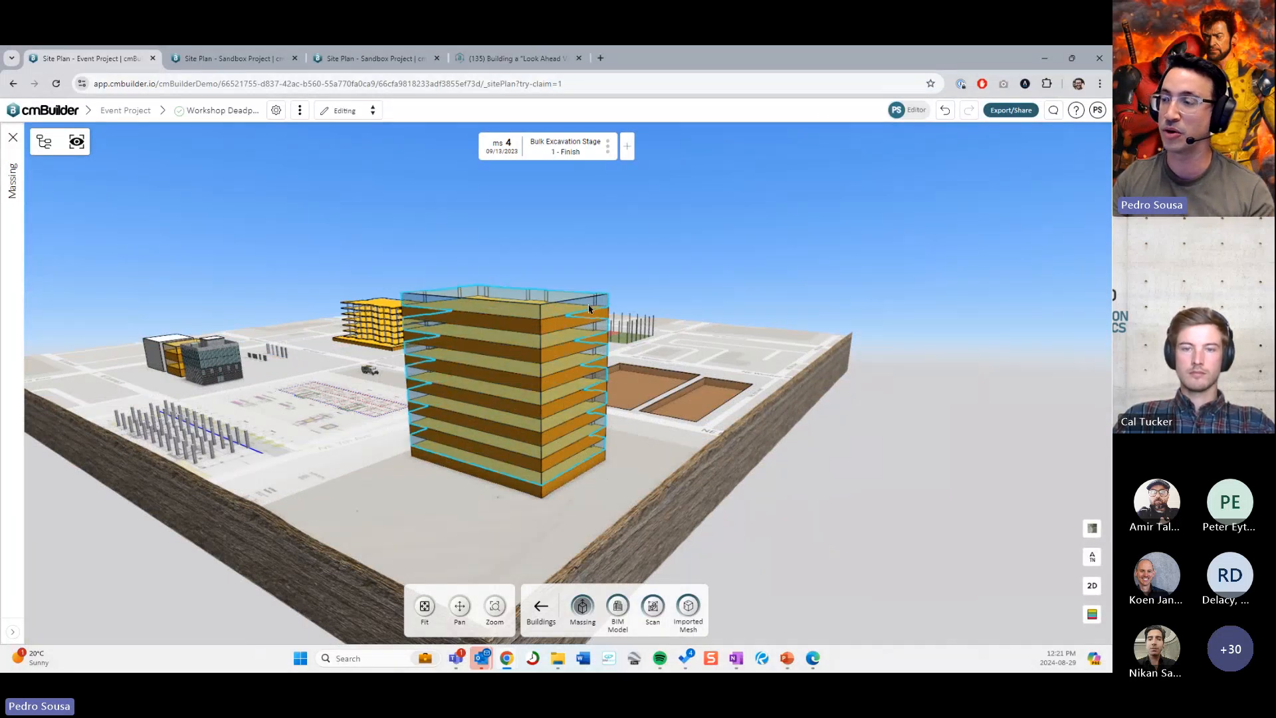
Step: Step through milestones 1 to 4 with the floors selected and return to the Project Start milestone
left_click_drag(719, 418, 692, 414)
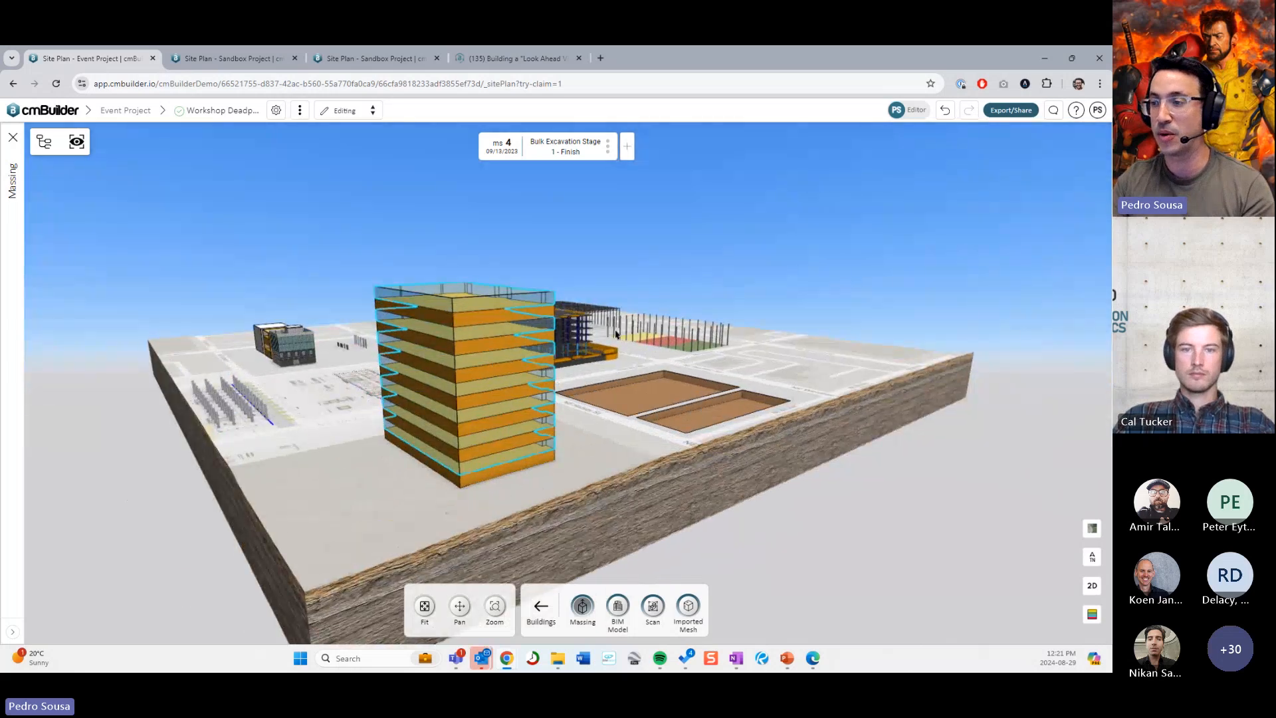
left_click_drag(592, 342, 635, 382)
key("Left")
key("Left")
key("Left")
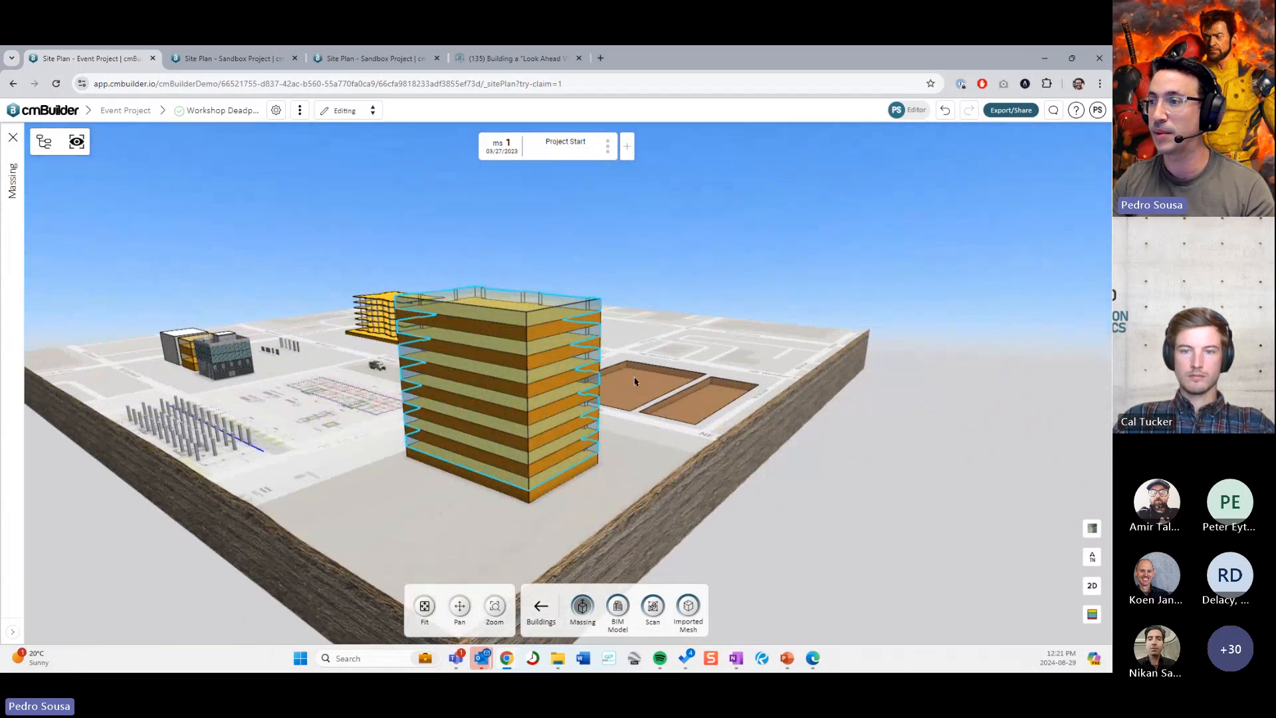
key("Right")
key("Right")
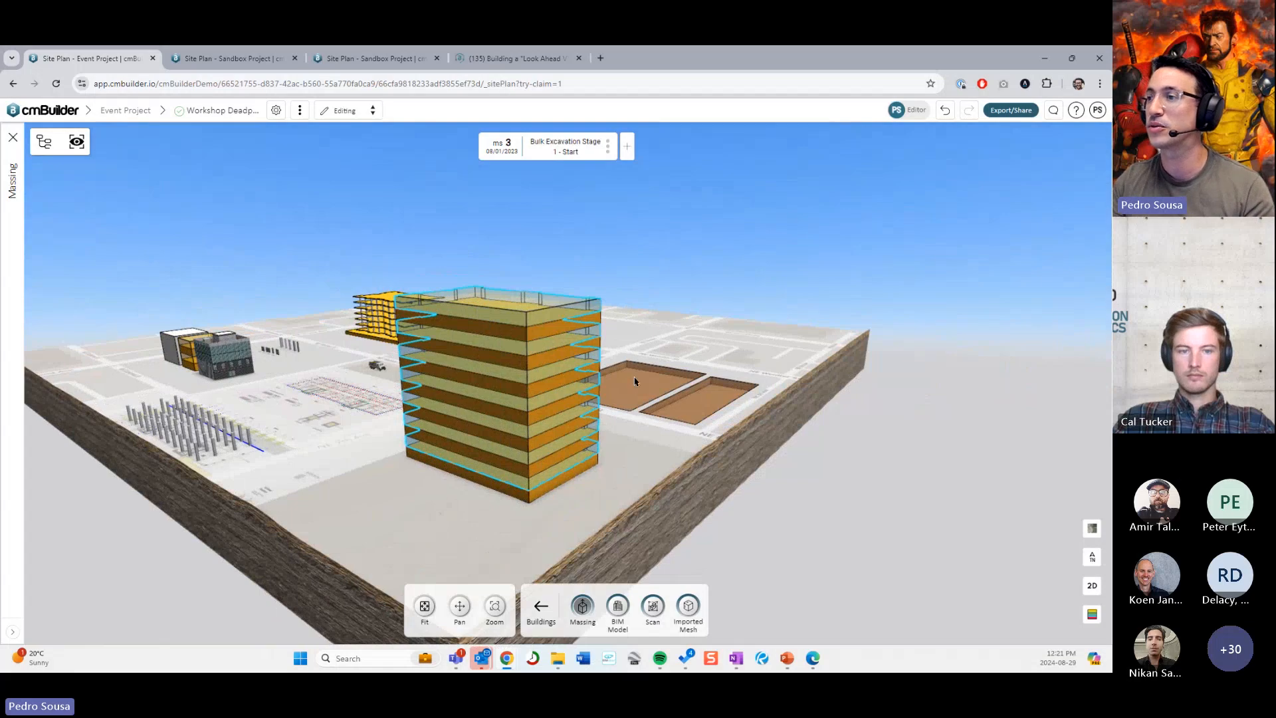
key("Right")
key("Left")
key("Left")
key("Left")
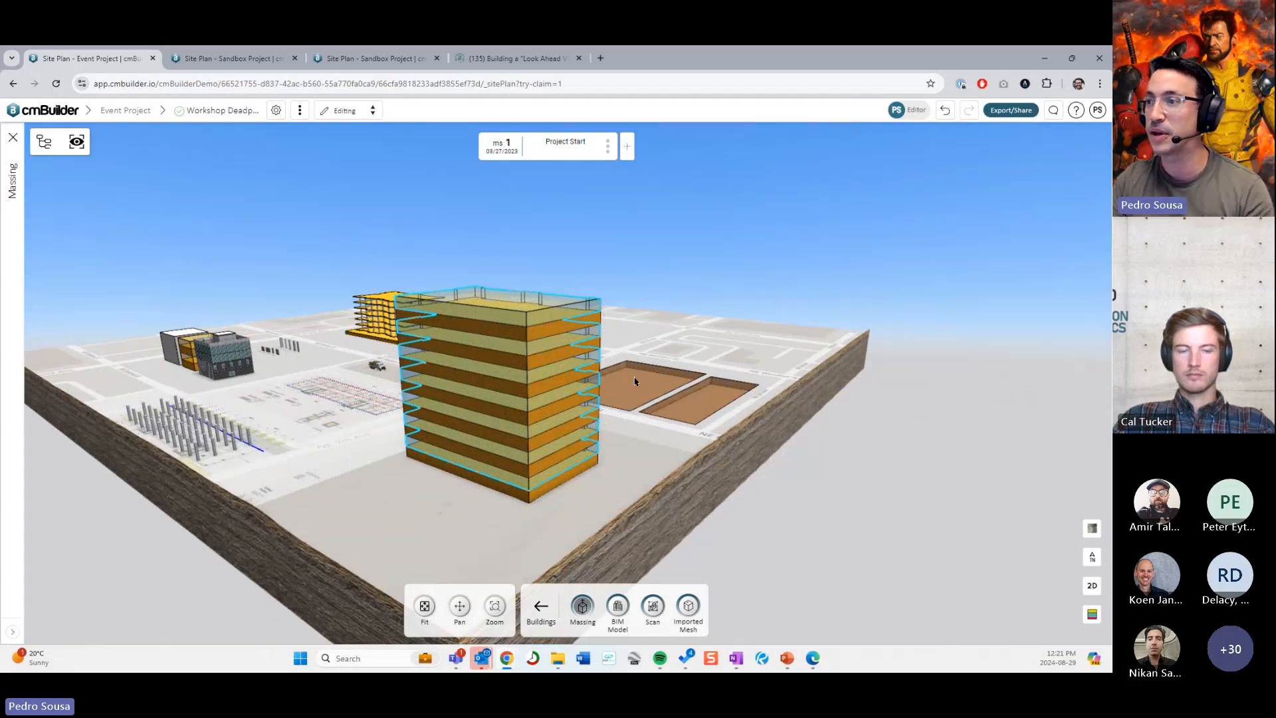
Step: Try to hide the selected alternate floors directly from the massing in the model
left_click_drag(635, 382, 479, 332)
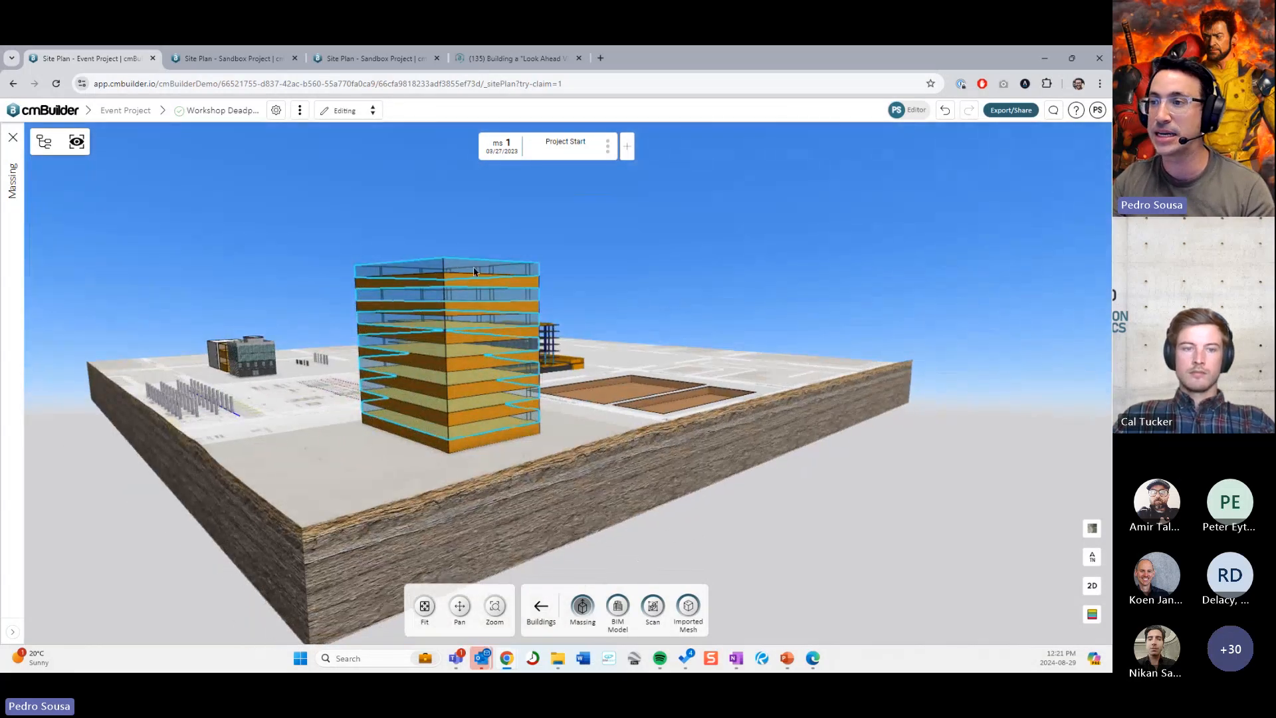
right_click(452, 268)
left_click(480, 315)
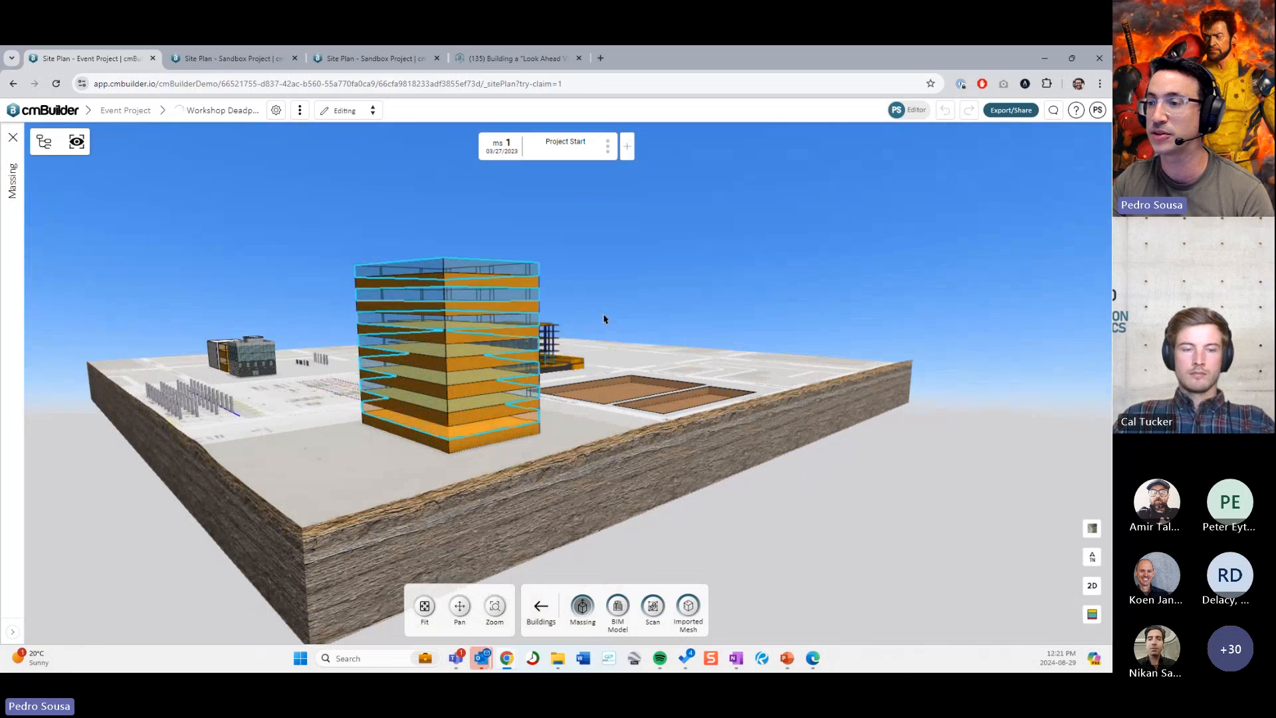
Step: Find Massing 7 in the object tree under Detailed Massing and hide its selected even-numbered floors from 2 to 14
left_click_drag(220, 252, 165, 250)
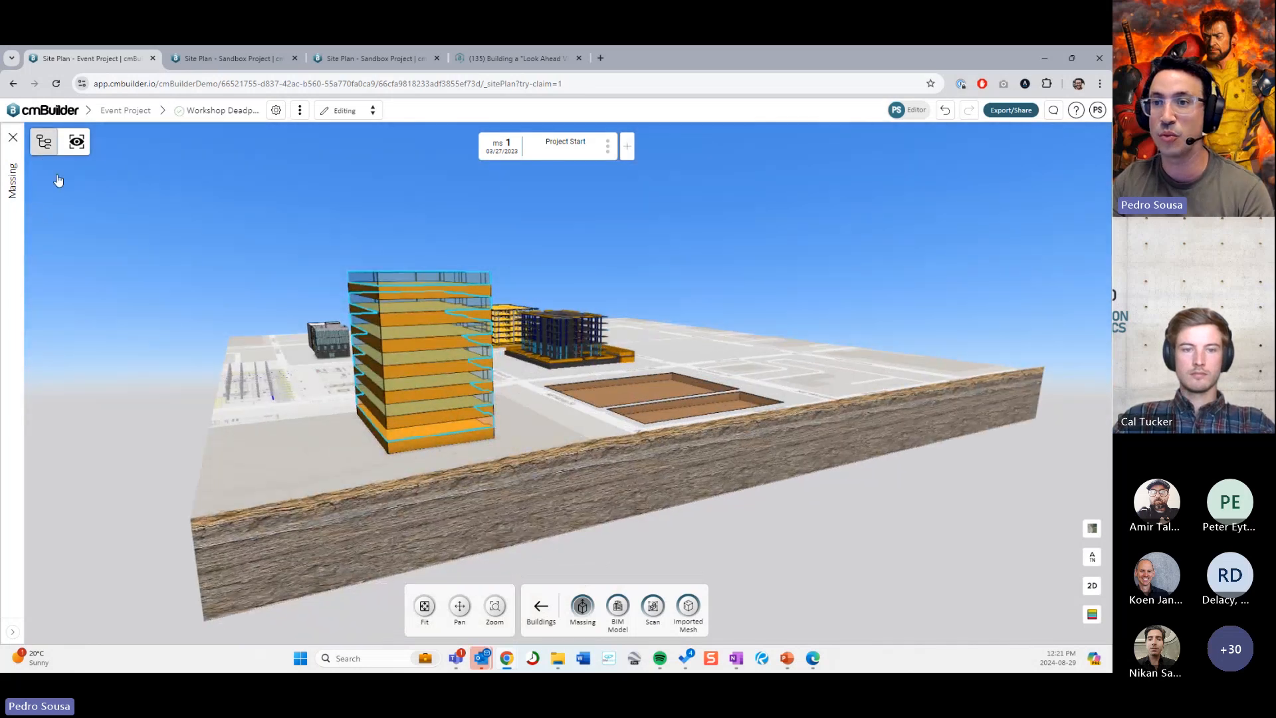
left_click(44, 142)
scroll(100, 413, "down", 1)
scroll(86, 401, "up", 1)
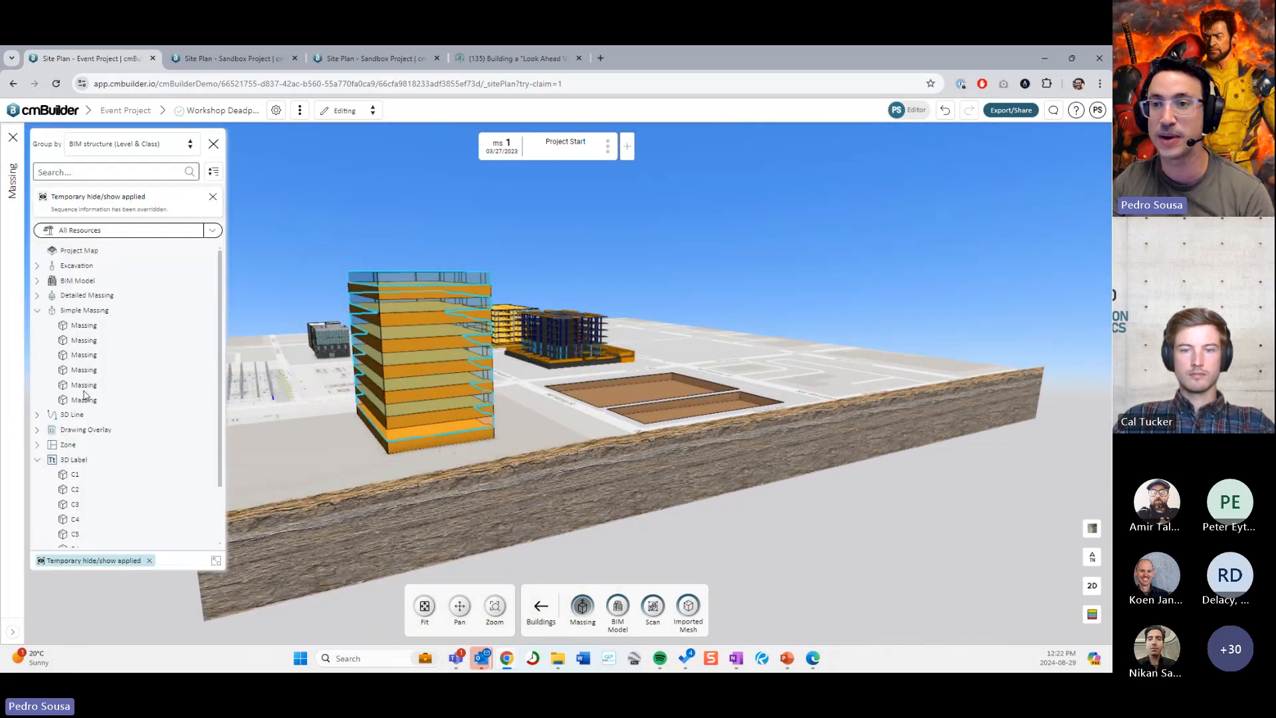
left_click(37, 310)
left_click(38, 296)
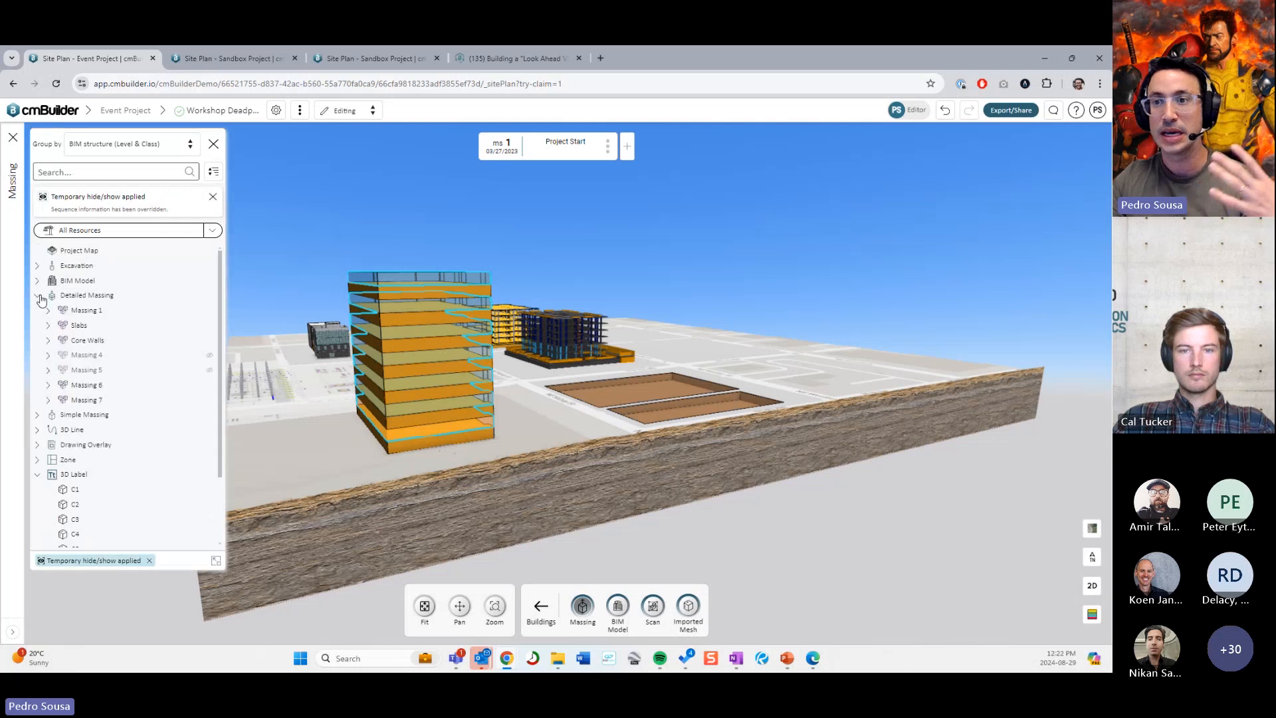
left_click(48, 399)
scroll(138, 435, "down", 2)
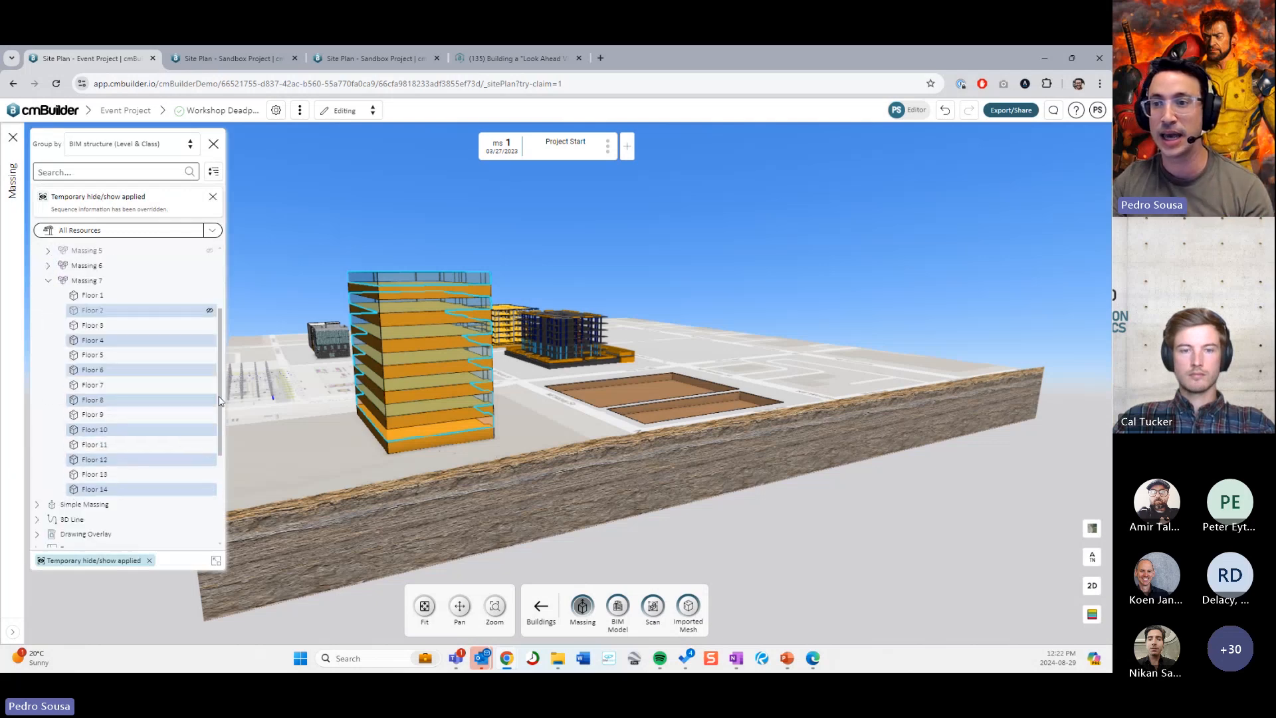
left_click(209, 339)
Step: Clear the floor selection and examine the massing's separated slabs from several angles
left_click_drag(327, 440, 345, 466)
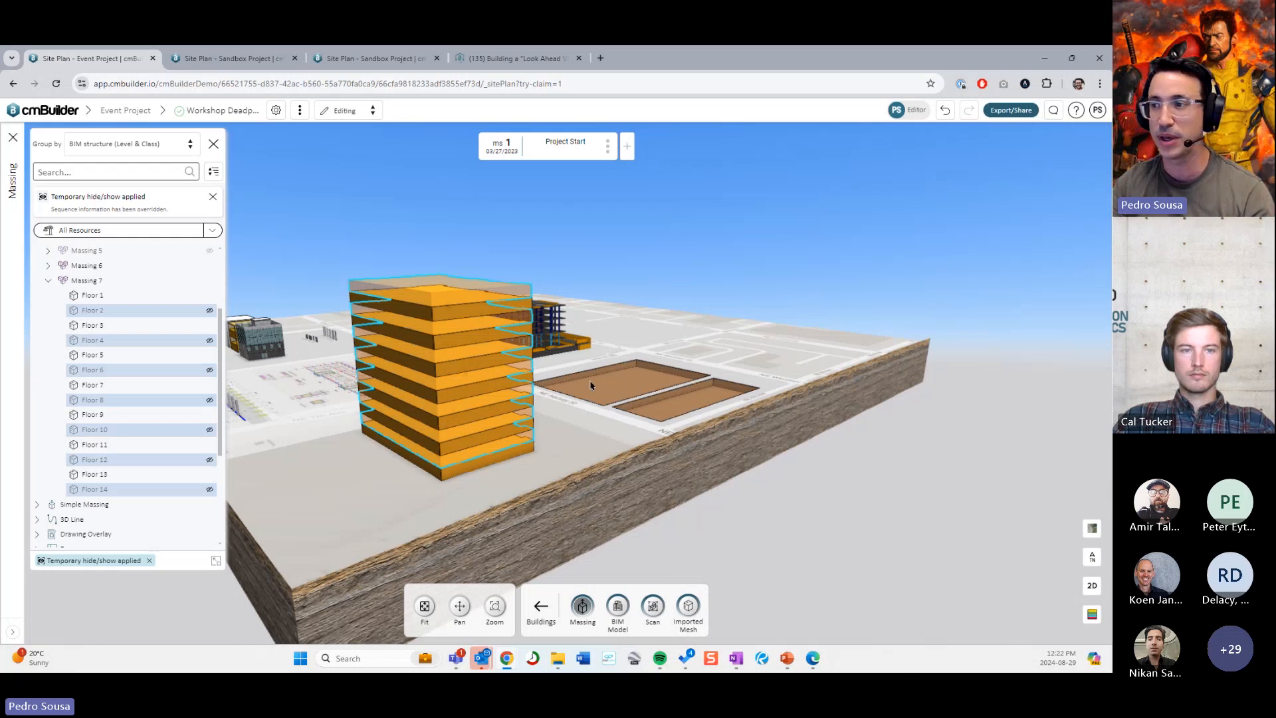
left_click_drag(591, 386, 688, 411)
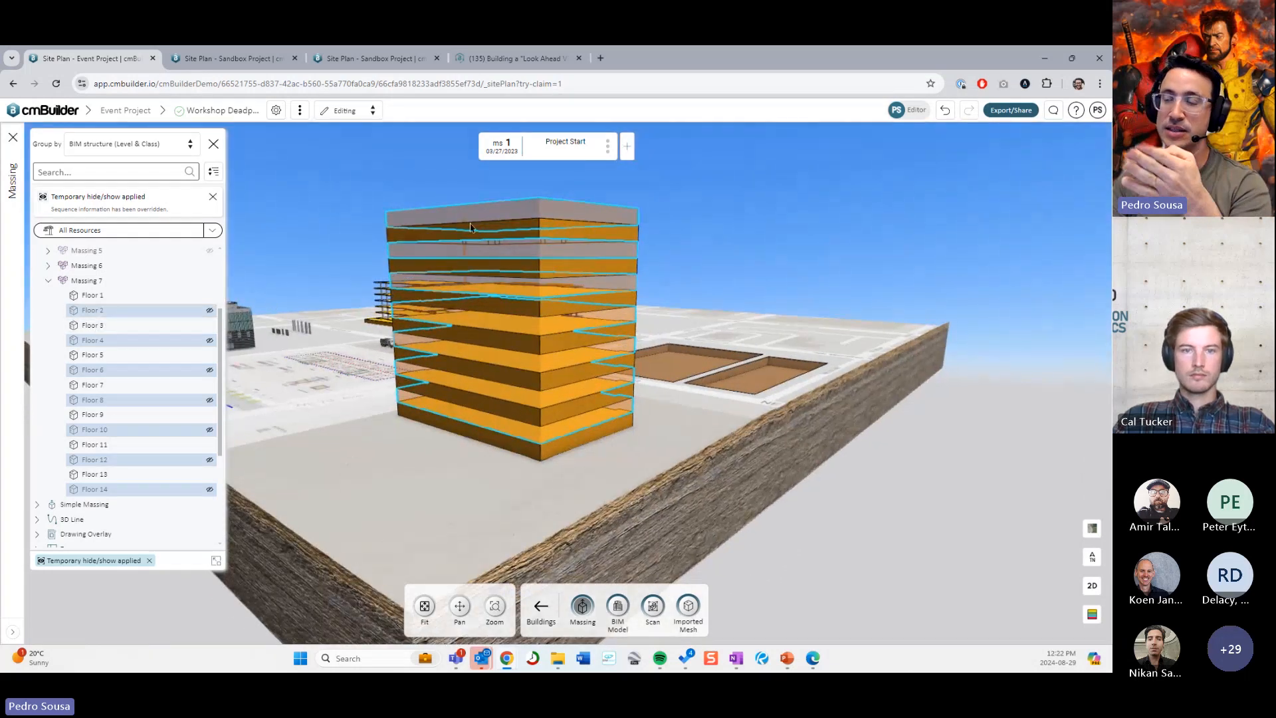
left_click(467, 460)
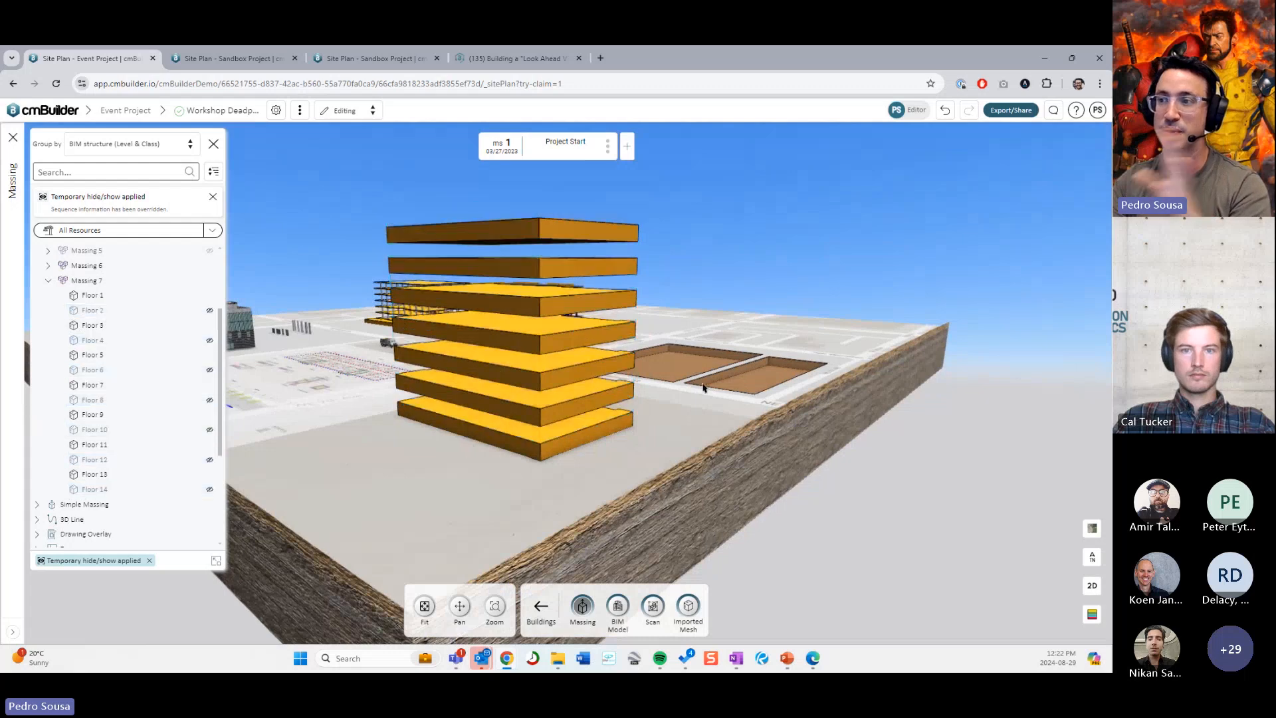
left_click_drag(689, 381, 713, 397)
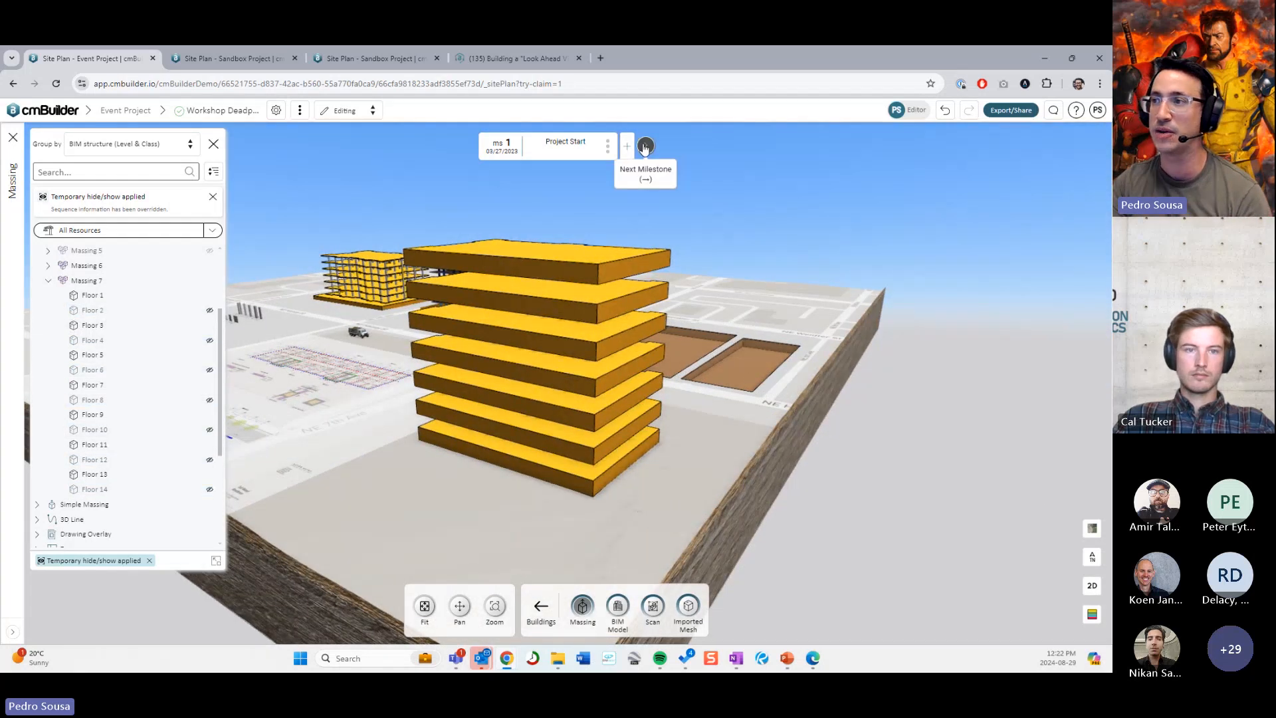
Step: Advance the sequence to milestone 5, Bulk Excavation Stage 2 - Finish, and return to the Project Start milestone
left_click(645, 147)
left_click(645, 147)
left_click(645, 147)
left_click(644, 147)
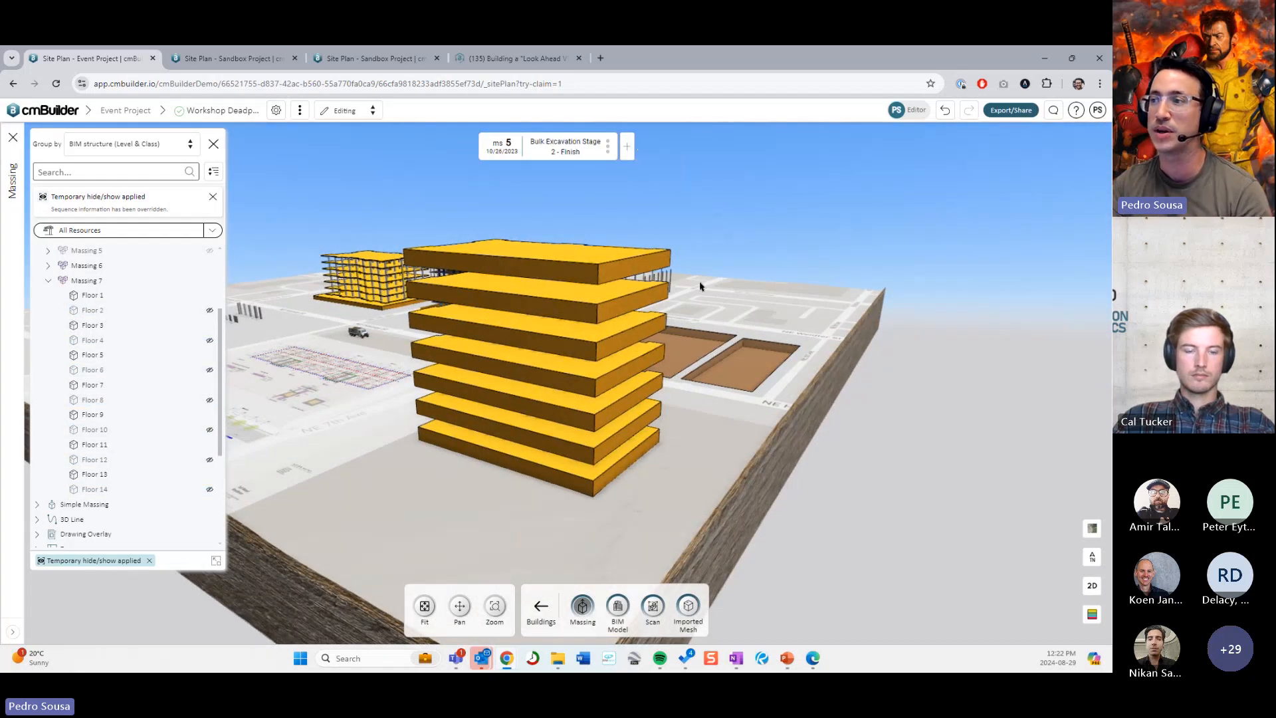
left_click(470, 149)
left_click(469, 149)
left_click(470, 148)
left_click(470, 149)
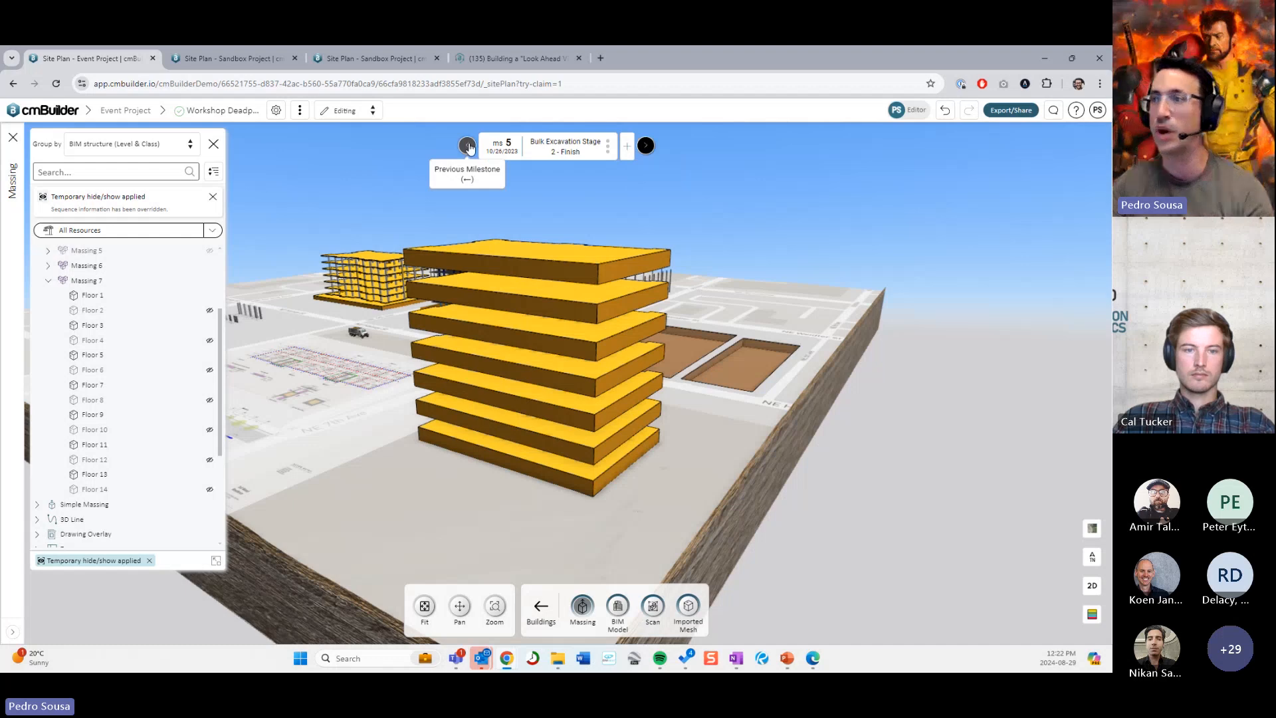
Step: Set the floor height of Floor 1 and Floor 3 in Massing 7 to 0.2 m
left_click(592, 481)
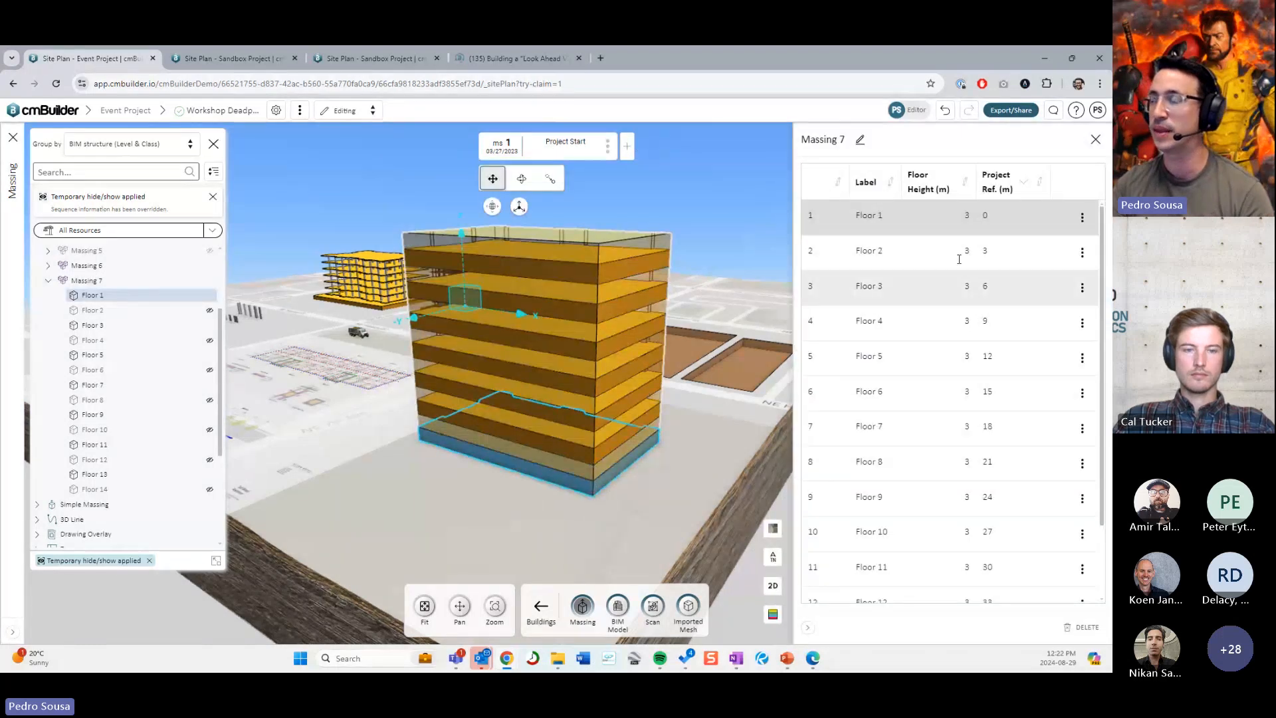
double_click(957, 215)
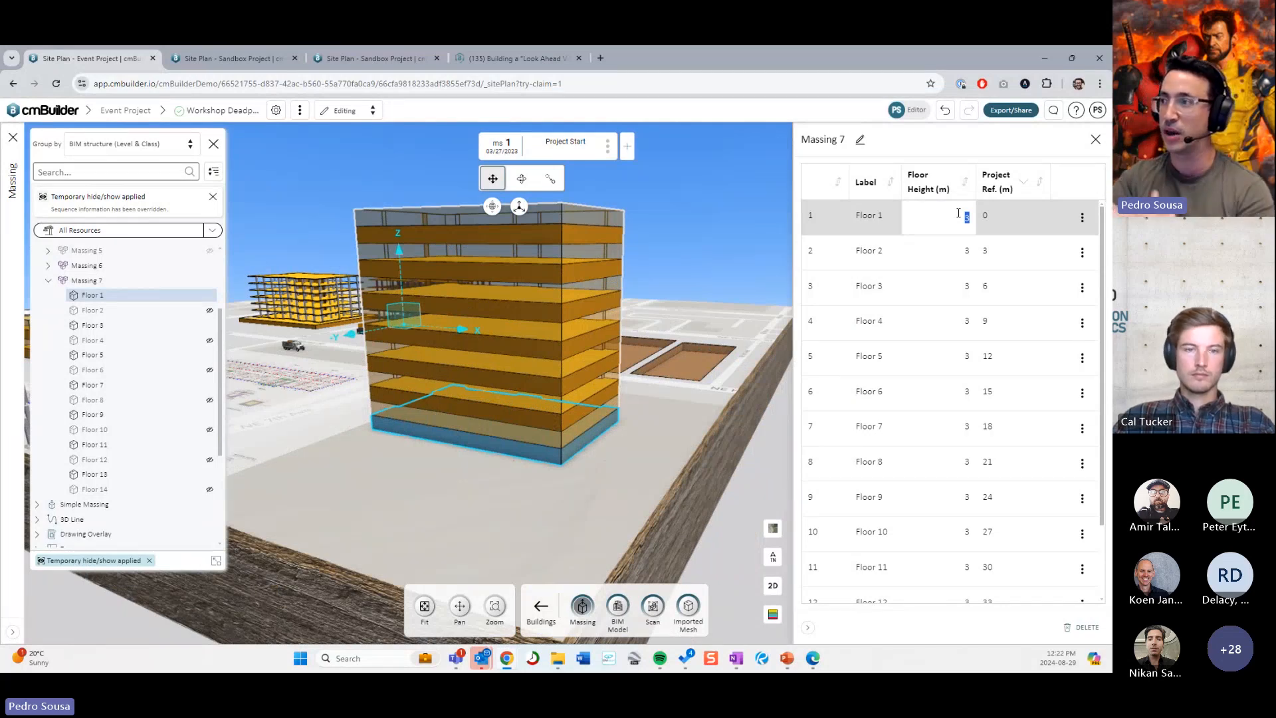
type("0.2")
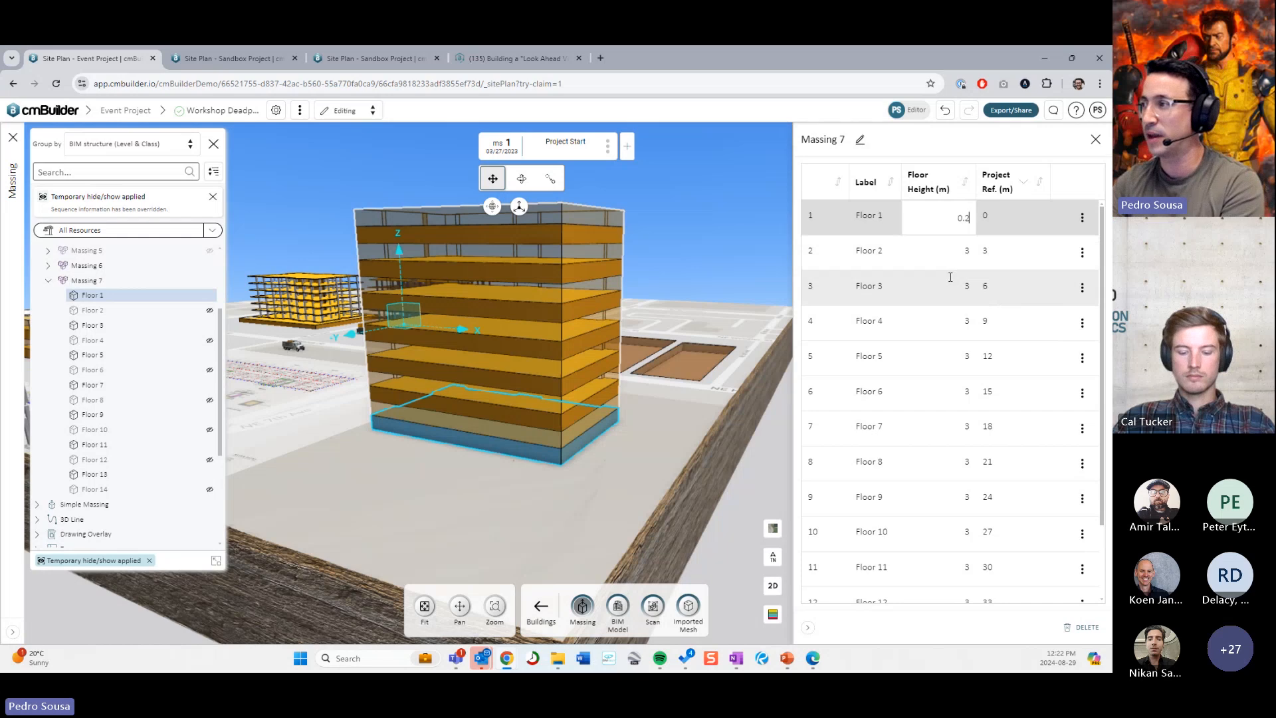
key("Return")
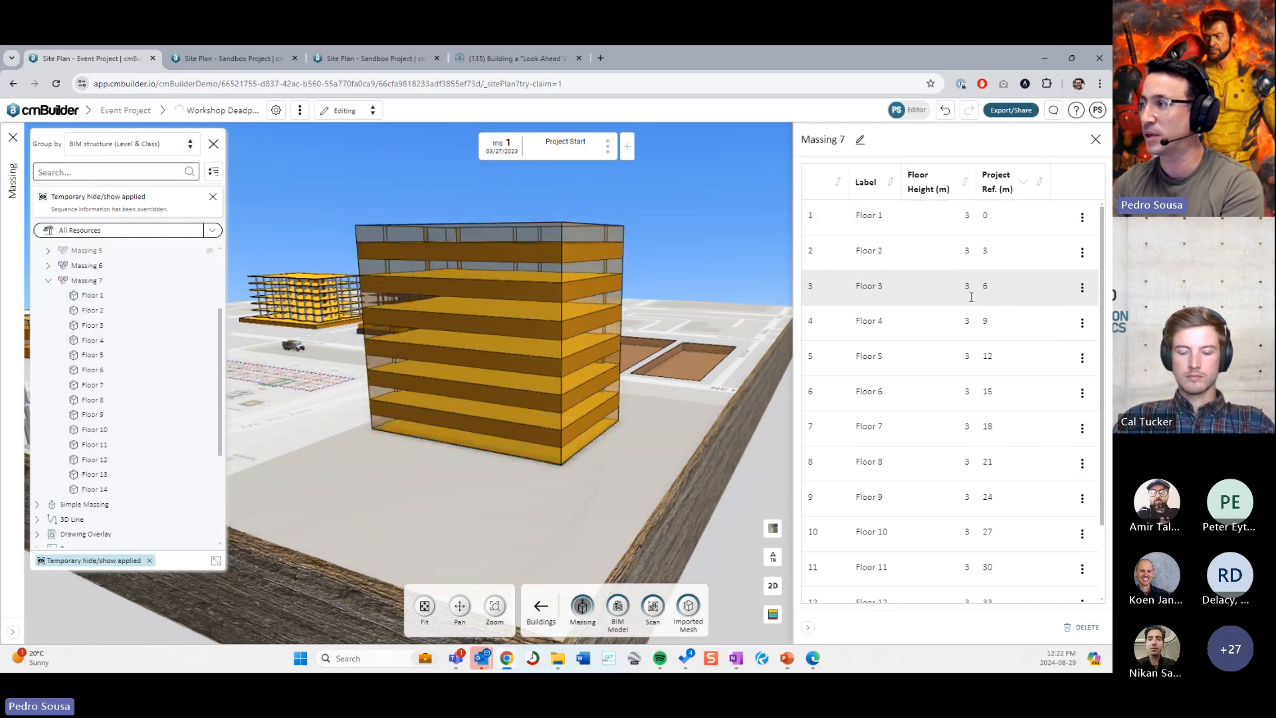
double_click(967, 287)
key("Return")
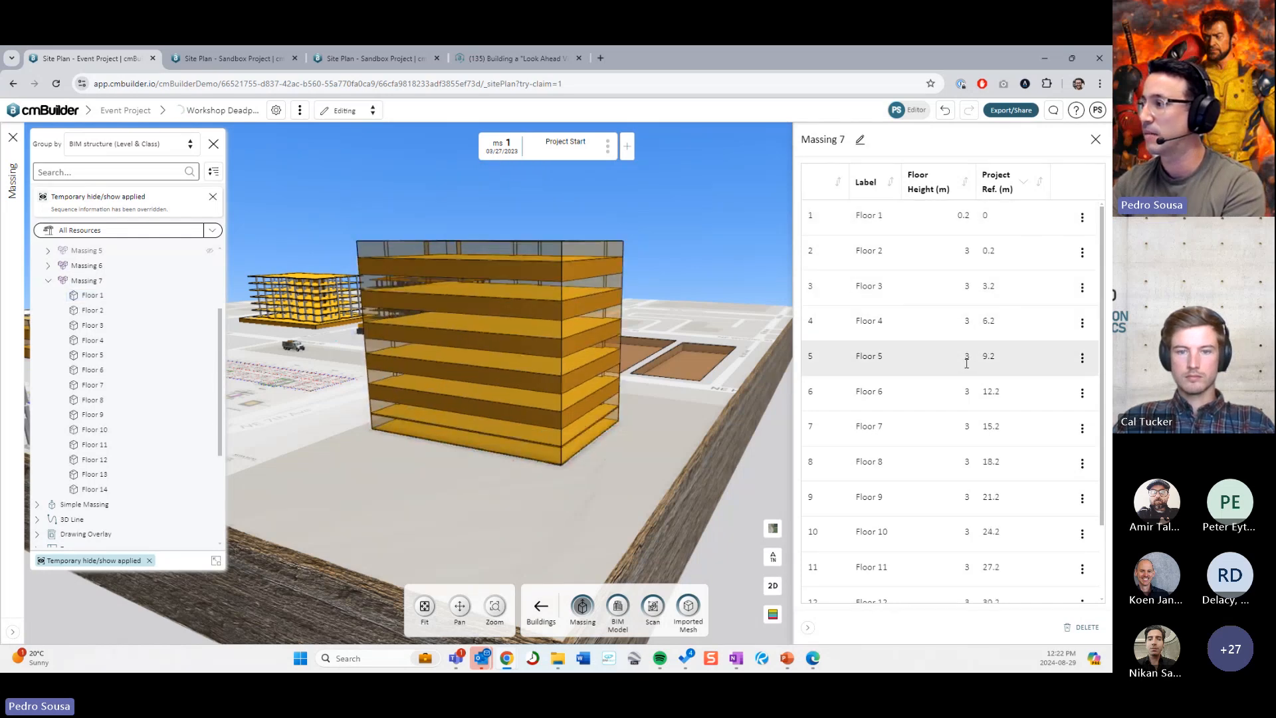
Step: Set the floor height of Floor 5 and Floor 7 in Massing 7 to 0.2 m
double_click(967, 358)
type(".")
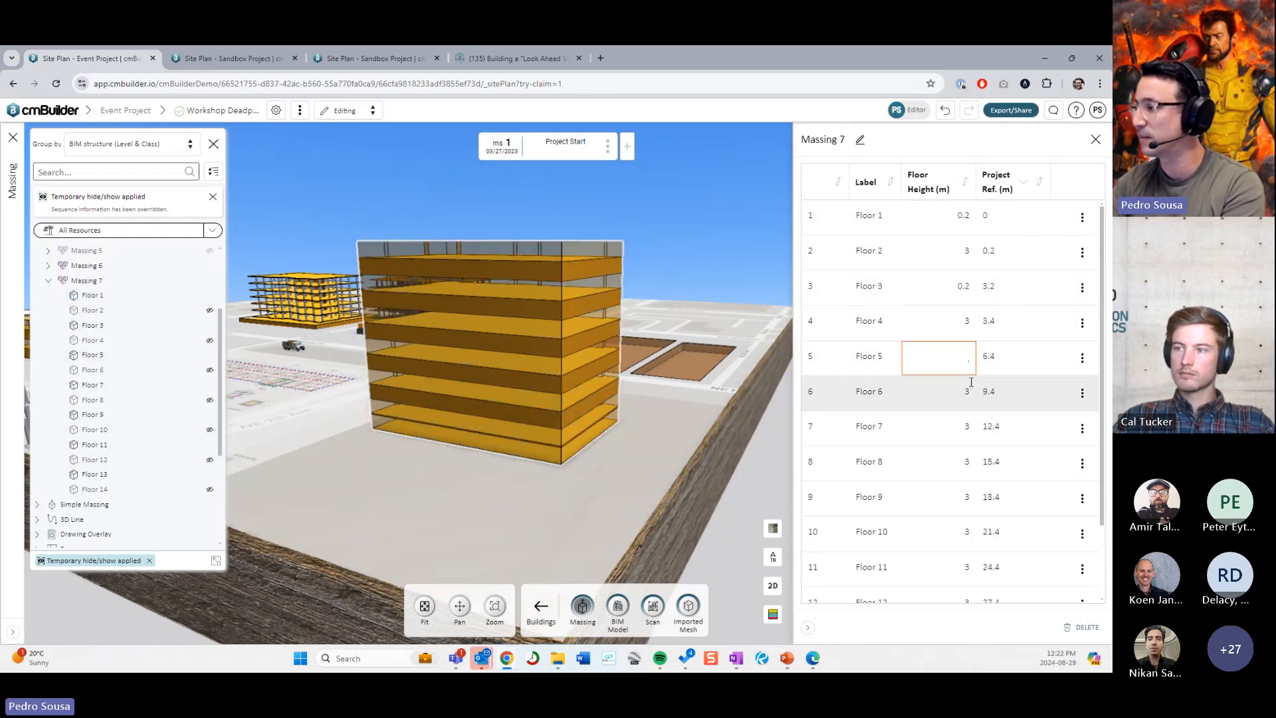
type("2")
key("Return")
double_click(967, 426)
type(".2")
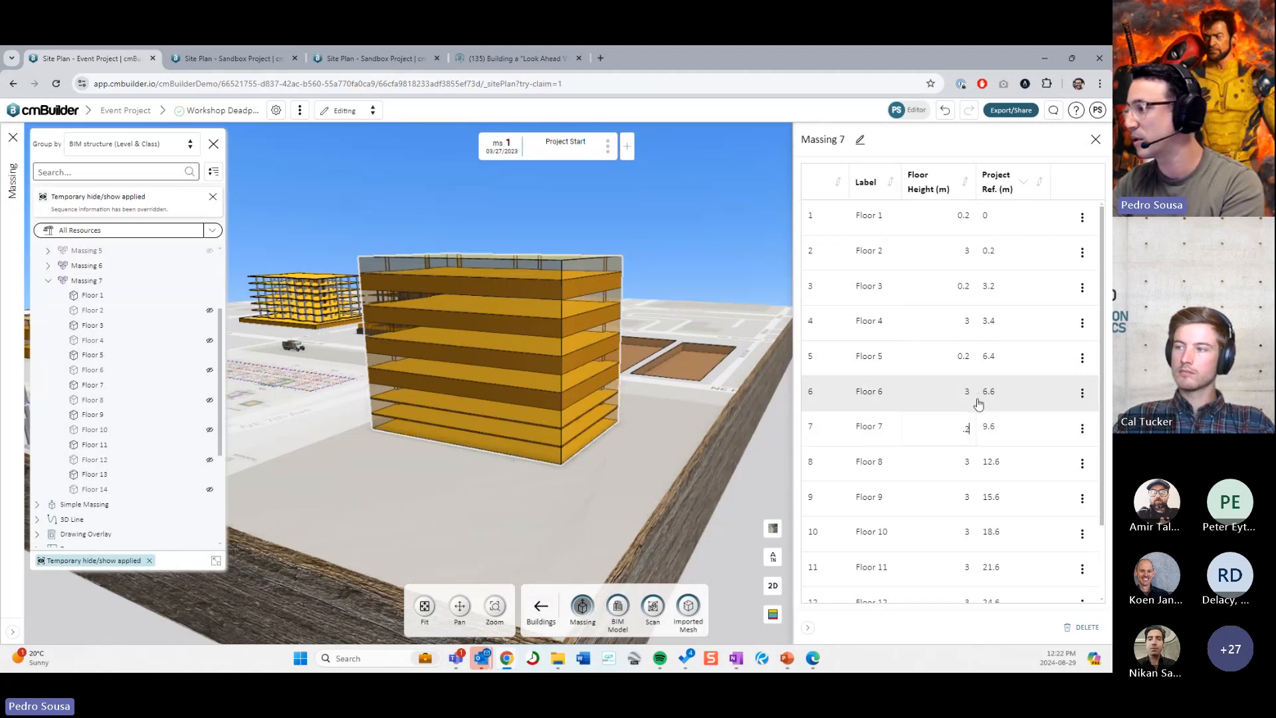
key("Return")
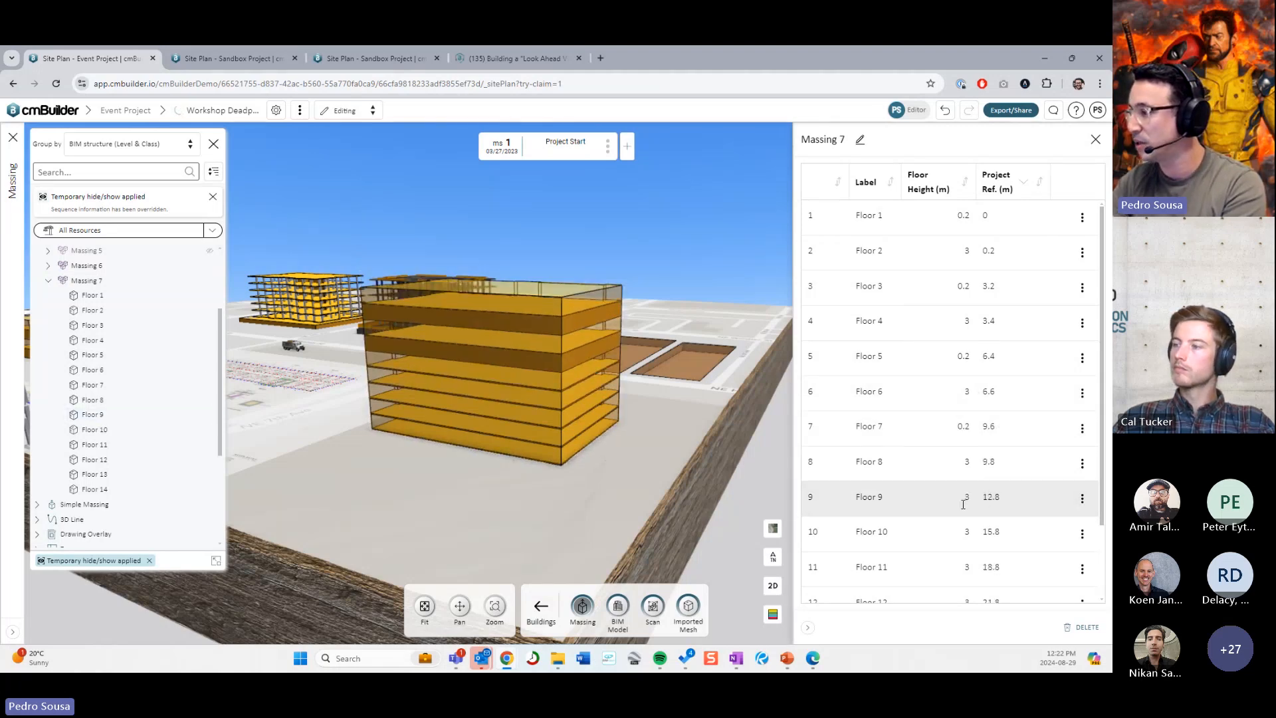
Step: Set the floor height of Floors 9, 11 and 13 in Massing 7 to 0.2 m
scroll(963, 504, "down", 2)
type(".2")
key("Return")
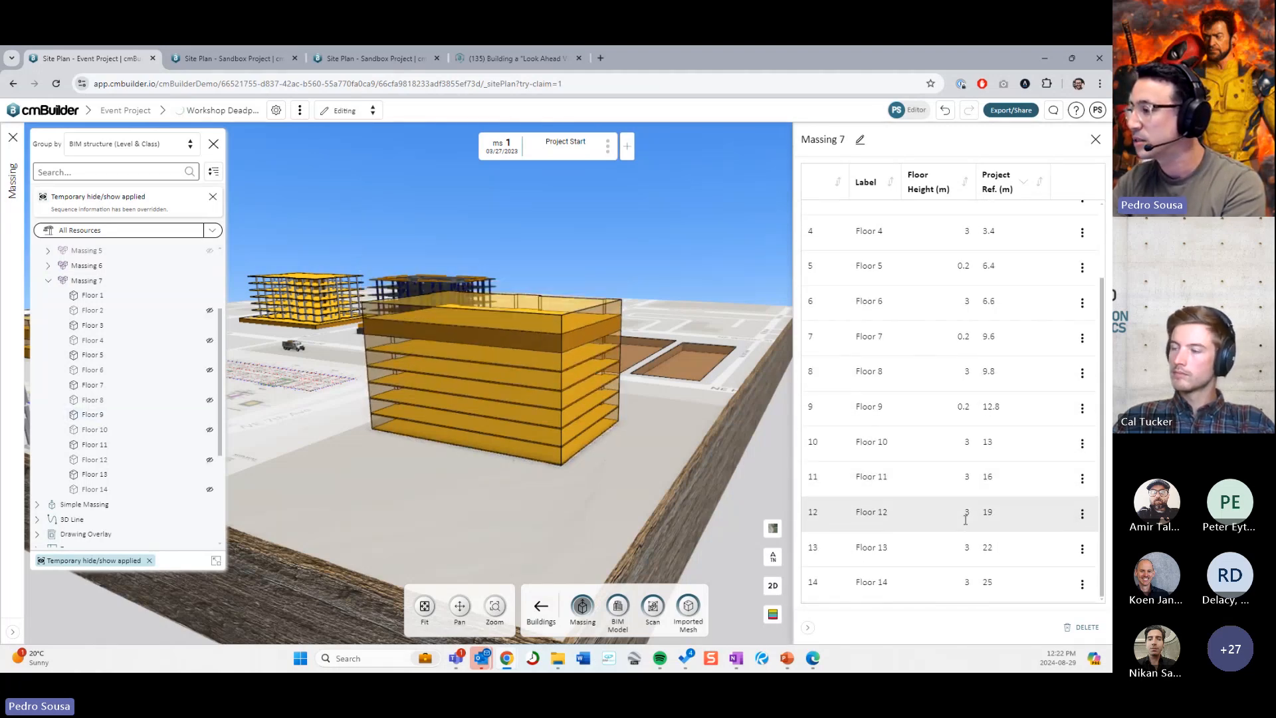
double_click(967, 546)
type(".2")
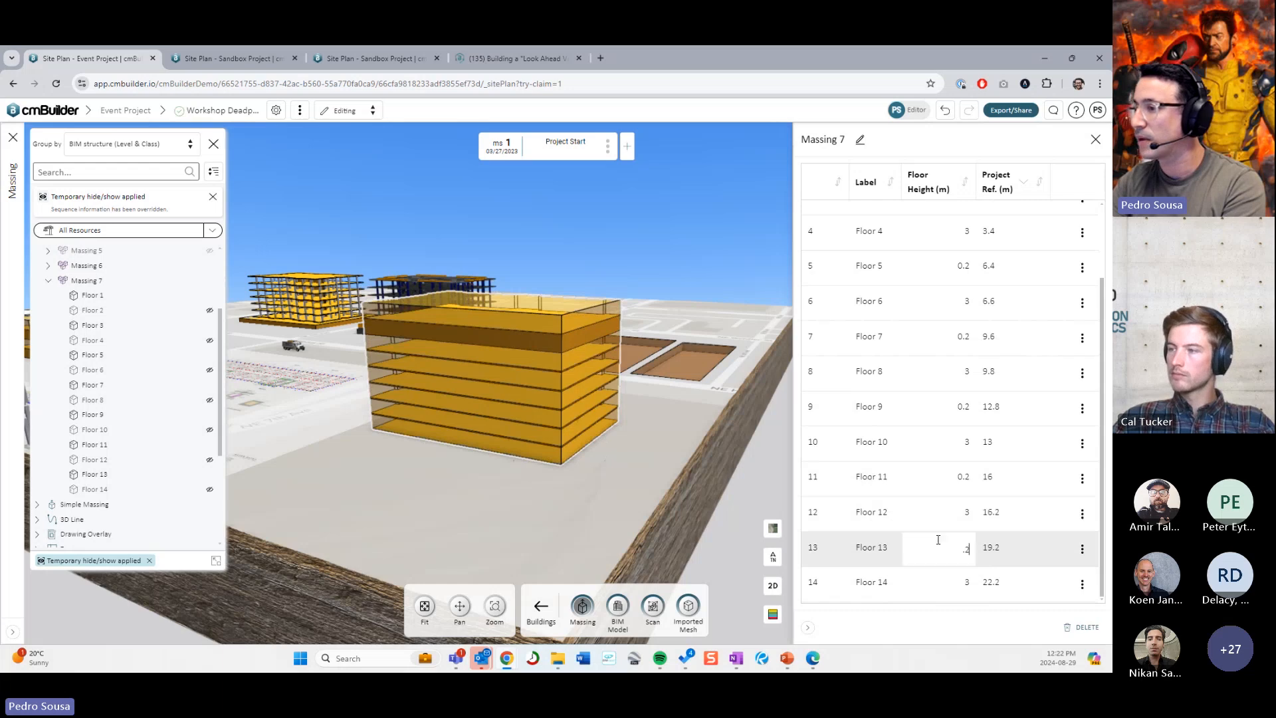
key("Return")
Step: Examine the thin slabs up close and clear the massing and Level 07 overlay selections
left_click_drag(618, 465, 668, 461)
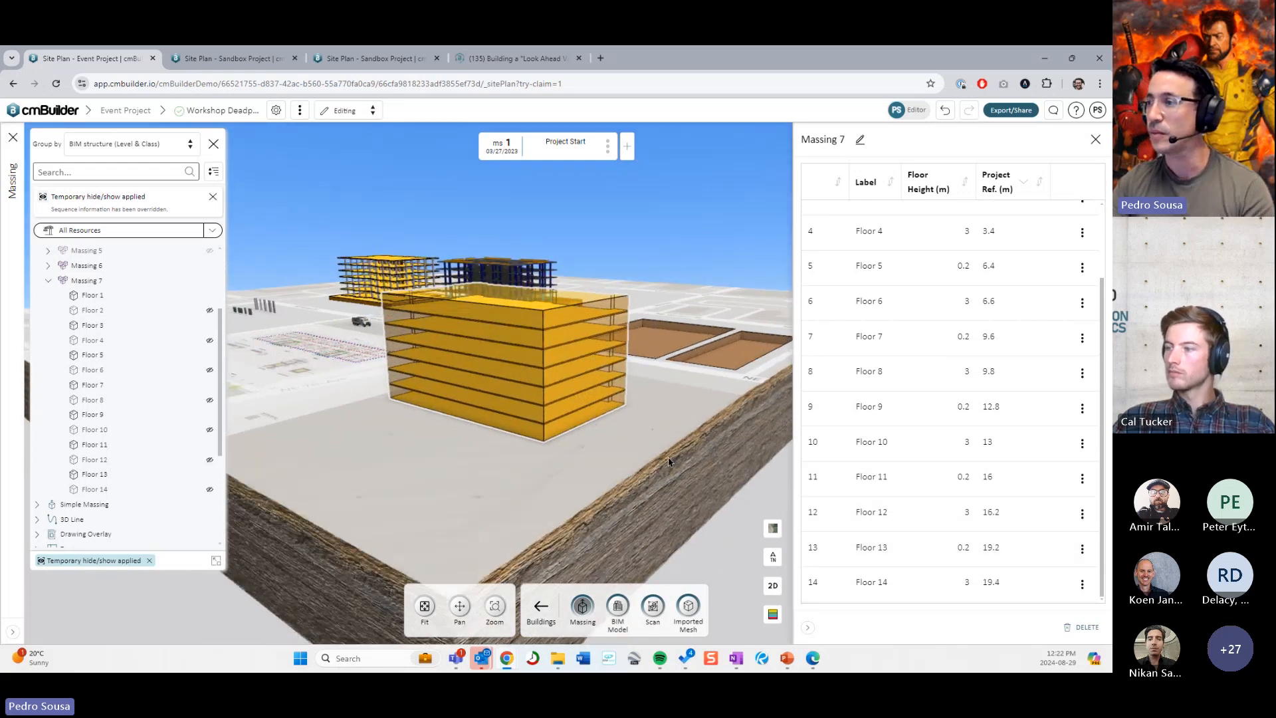
scroll(671, 452, "up", 4)
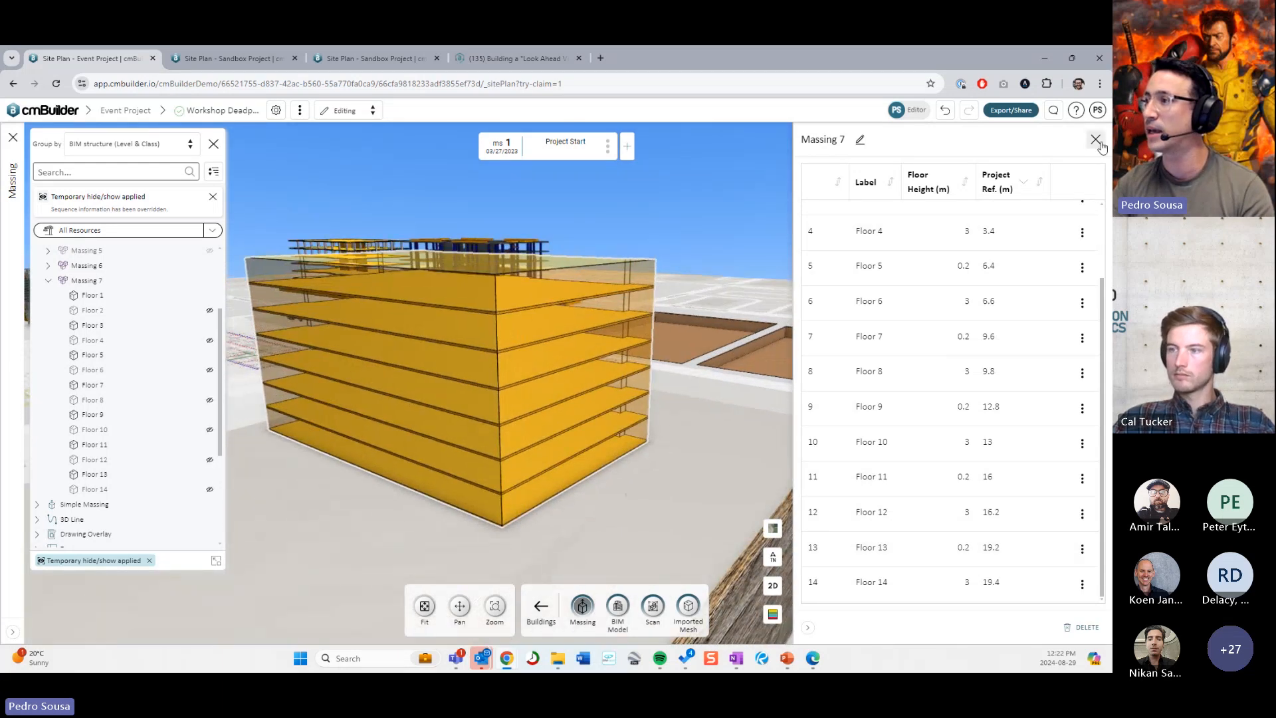
left_click(1096, 139)
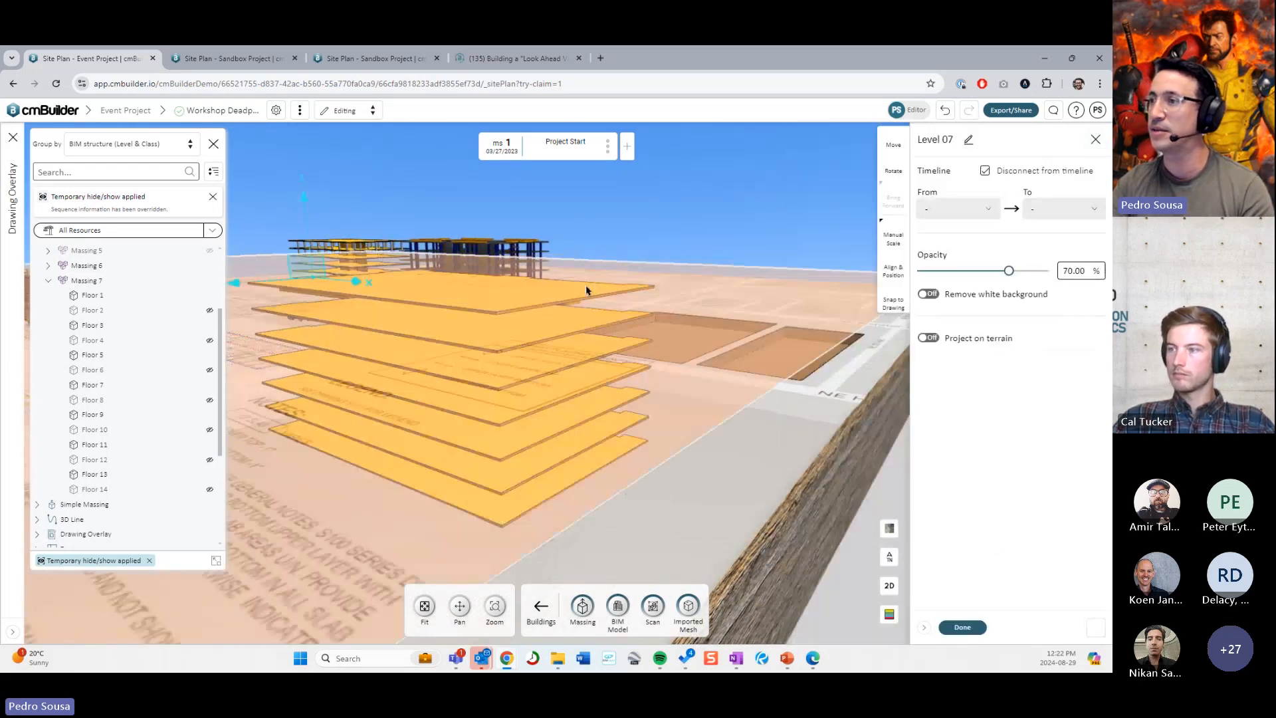
left_click(952, 626)
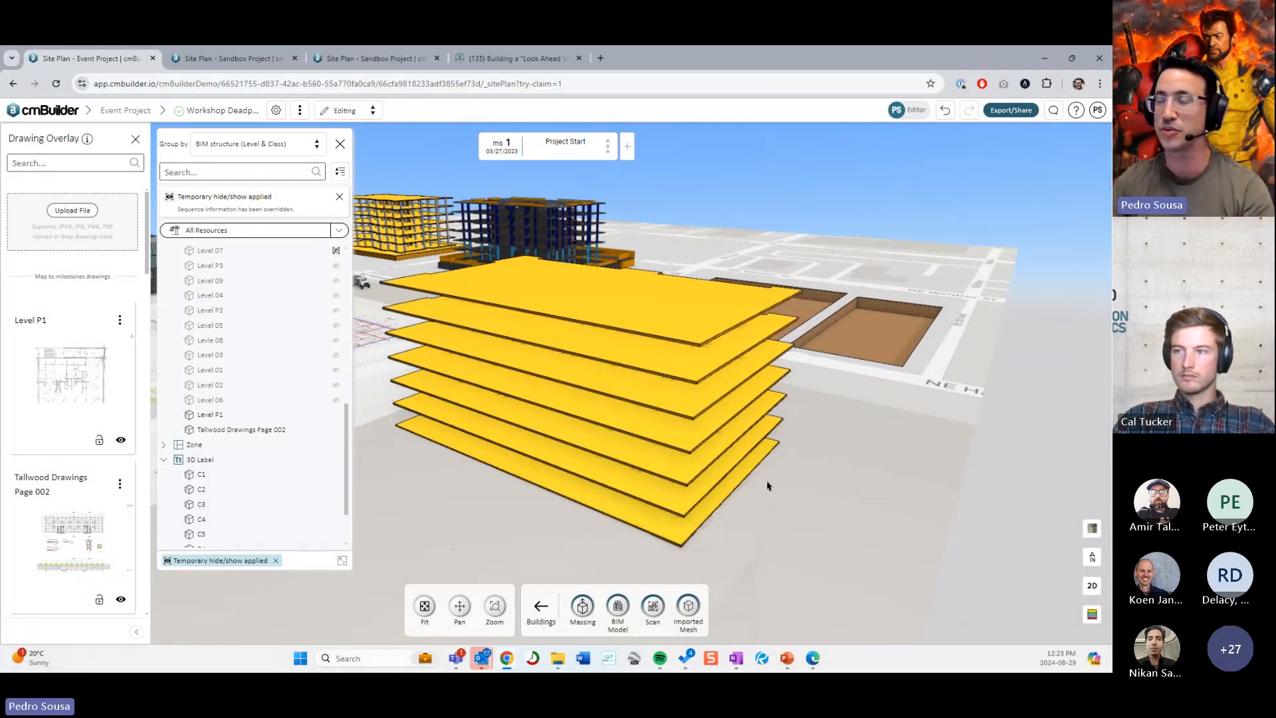
Step: Edit the perimeter of Floor 13 for the current floor only, reshaping its long front edge into a zigzag
left_click(642, 301)
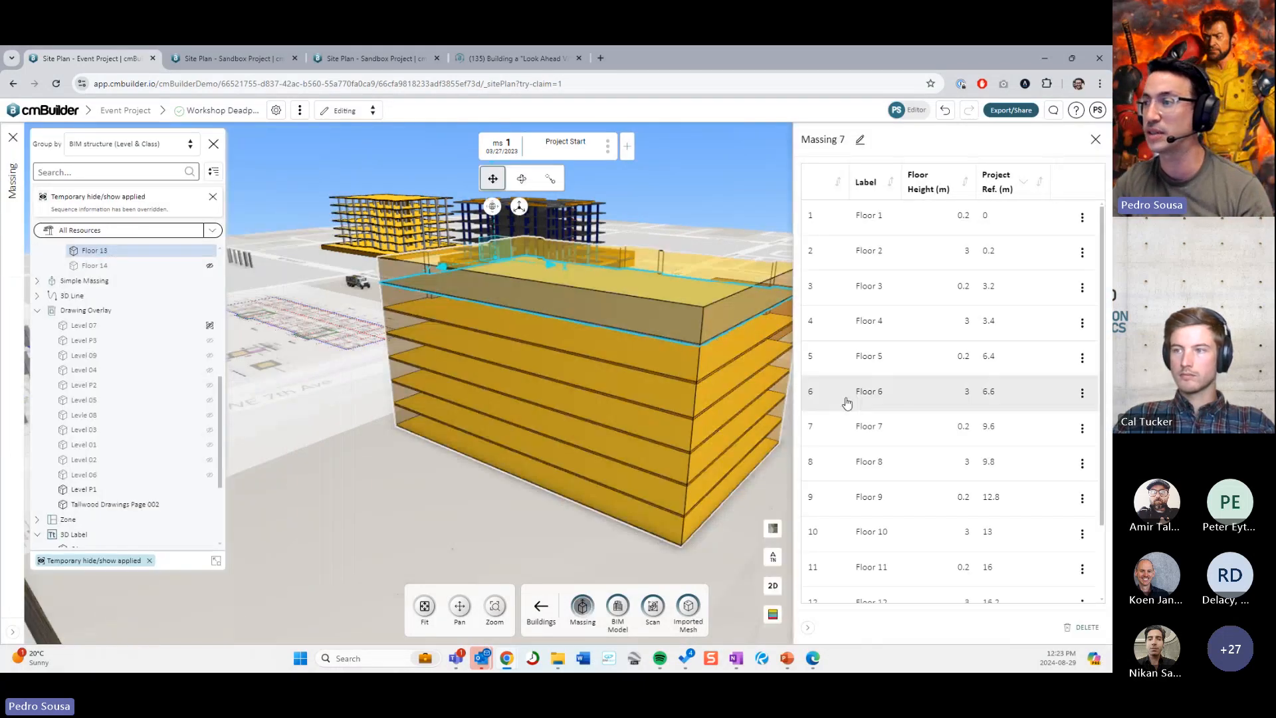
scroll(981, 512, "down", 1)
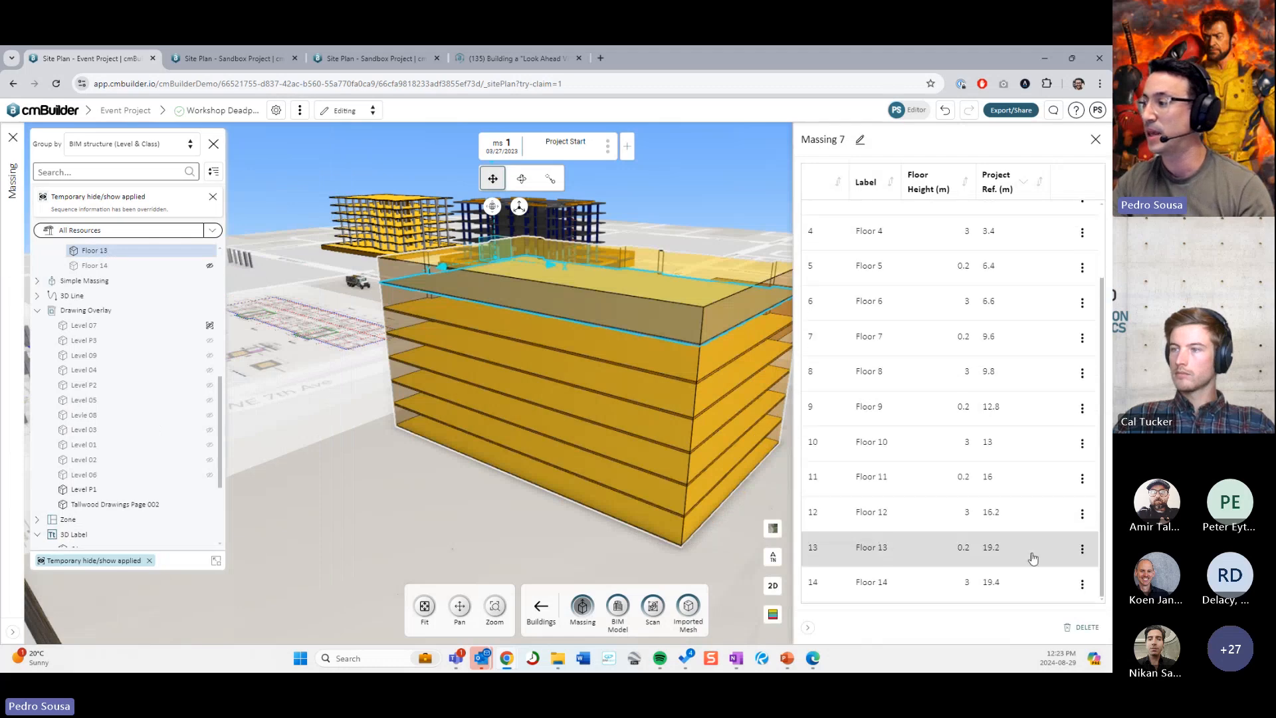
left_click(1082, 550)
mouse_move(1027, 577)
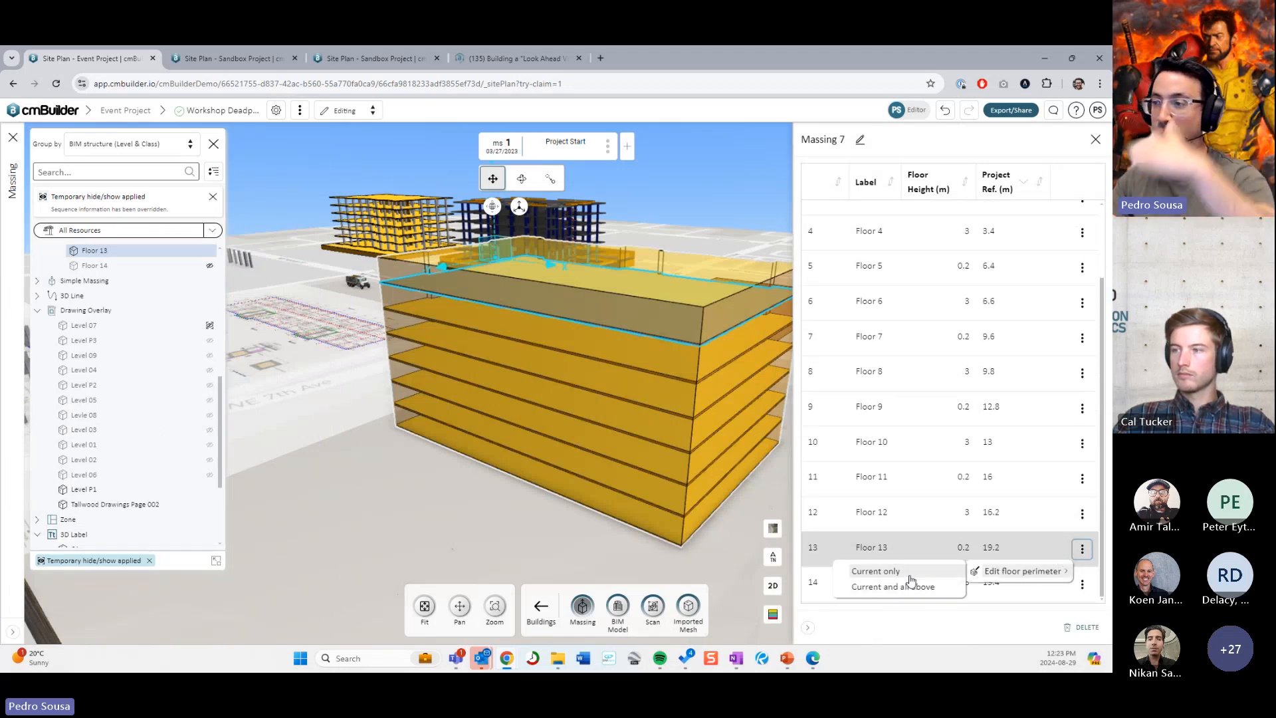
left_click(876, 572)
left_click_drag(593, 451, 567, 408)
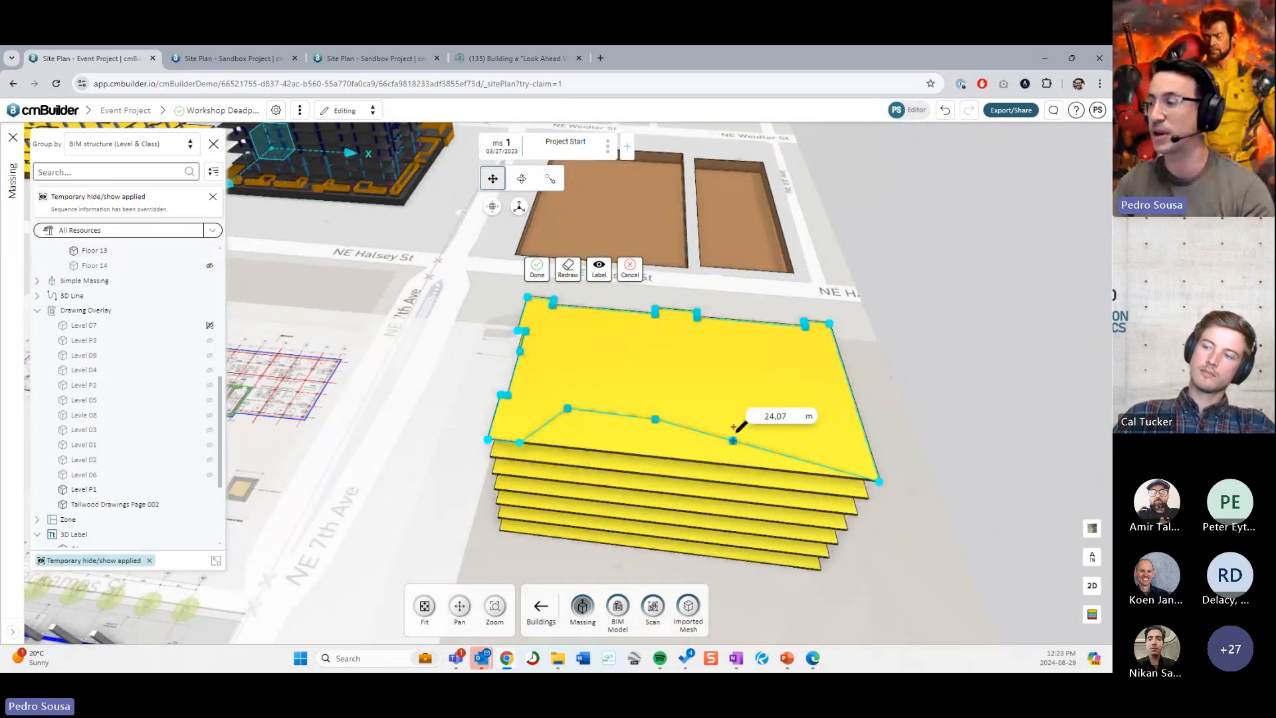
left_click_drag(735, 438, 778, 411)
left_click_drag(659, 422, 680, 434)
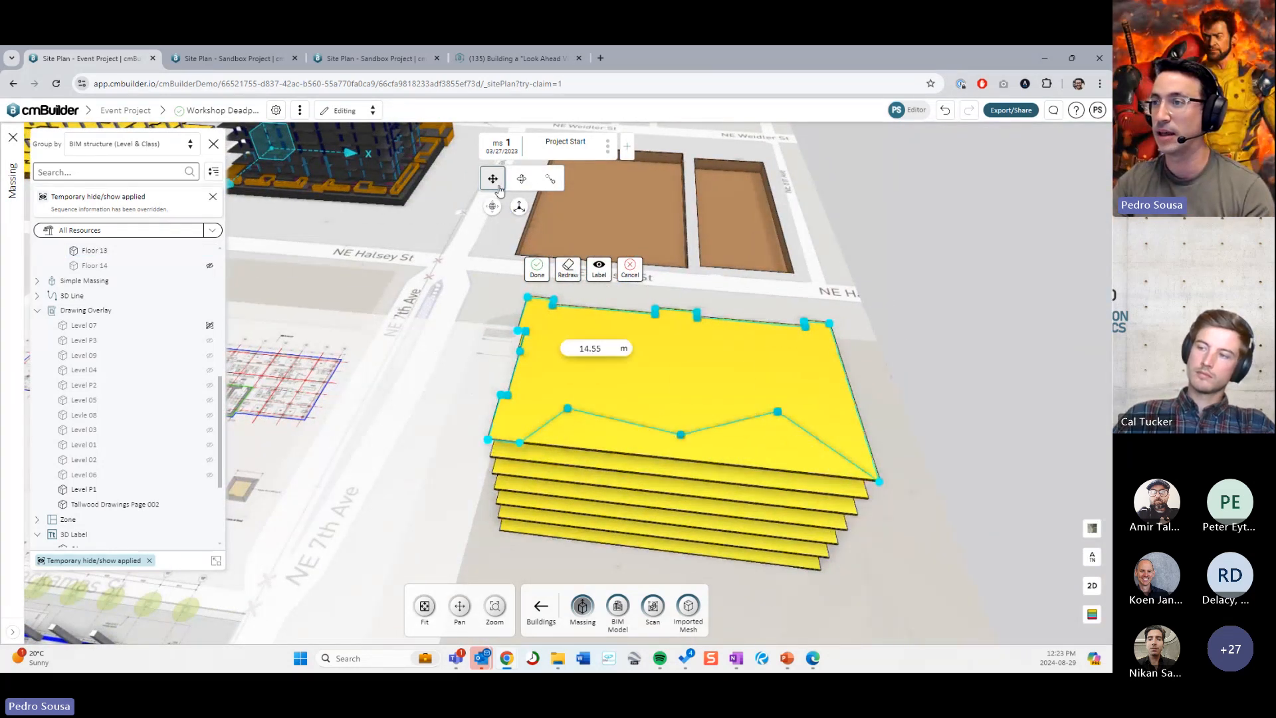
left_click(537, 268)
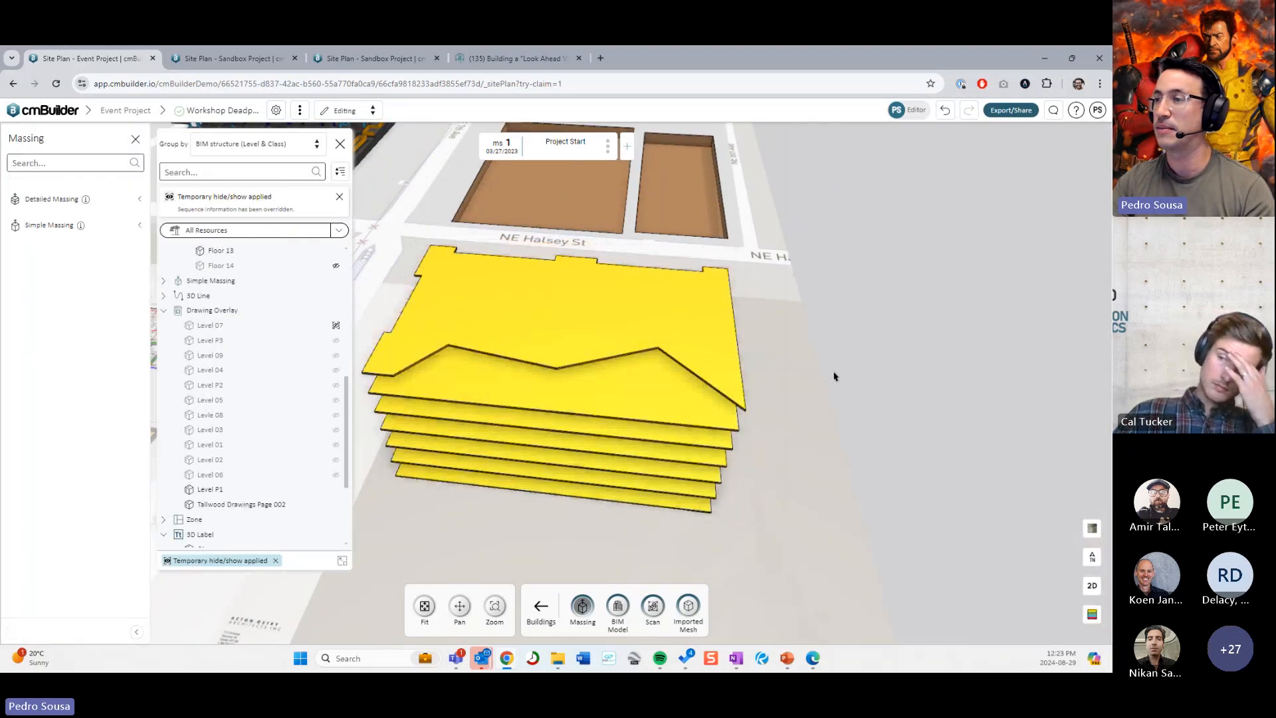
left_click_drag(834, 377, 803, 381)
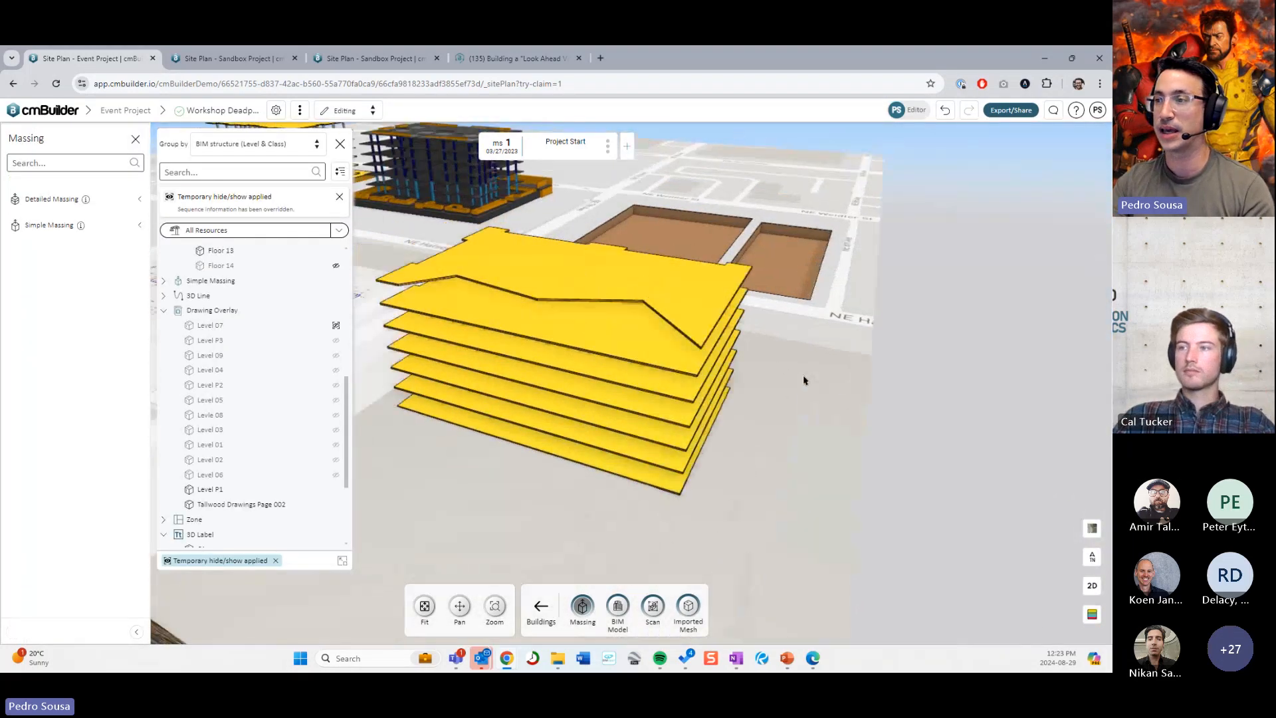
Step: Select Floor 13 and examine its reshaped slab above the other slabs from several angles
left_click(604, 293)
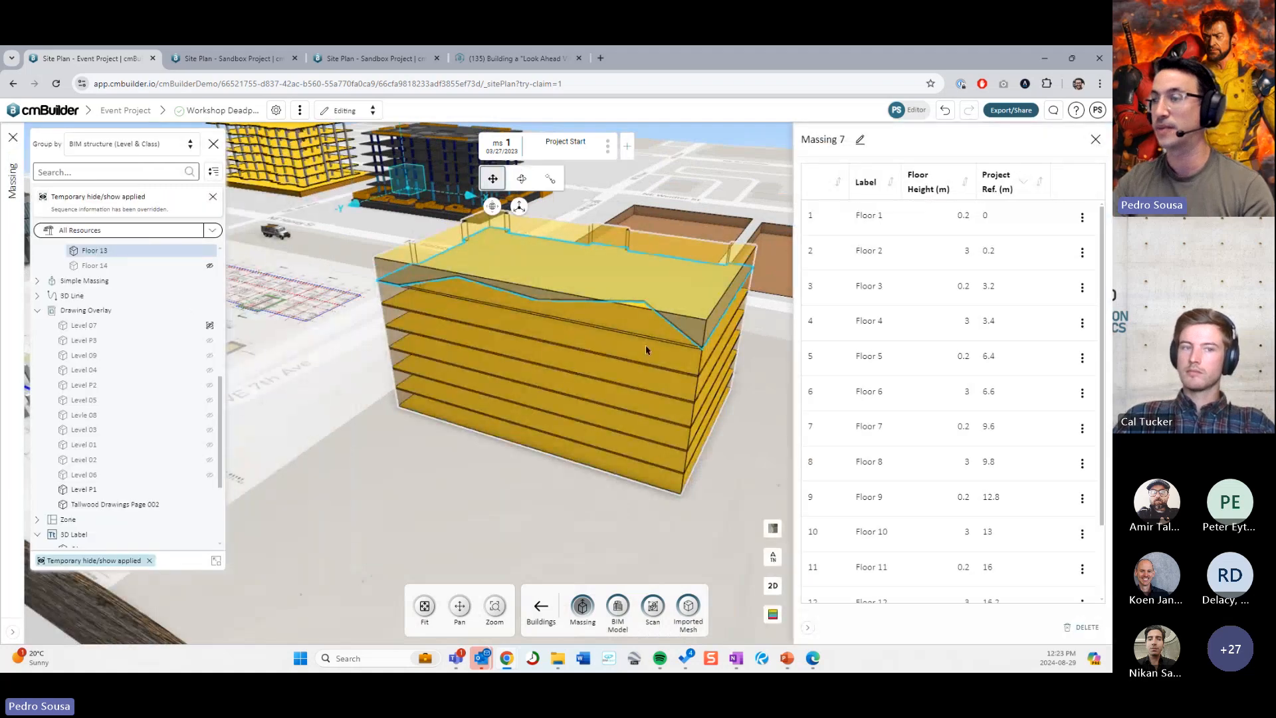
left_click_drag(676, 401, 661, 433)
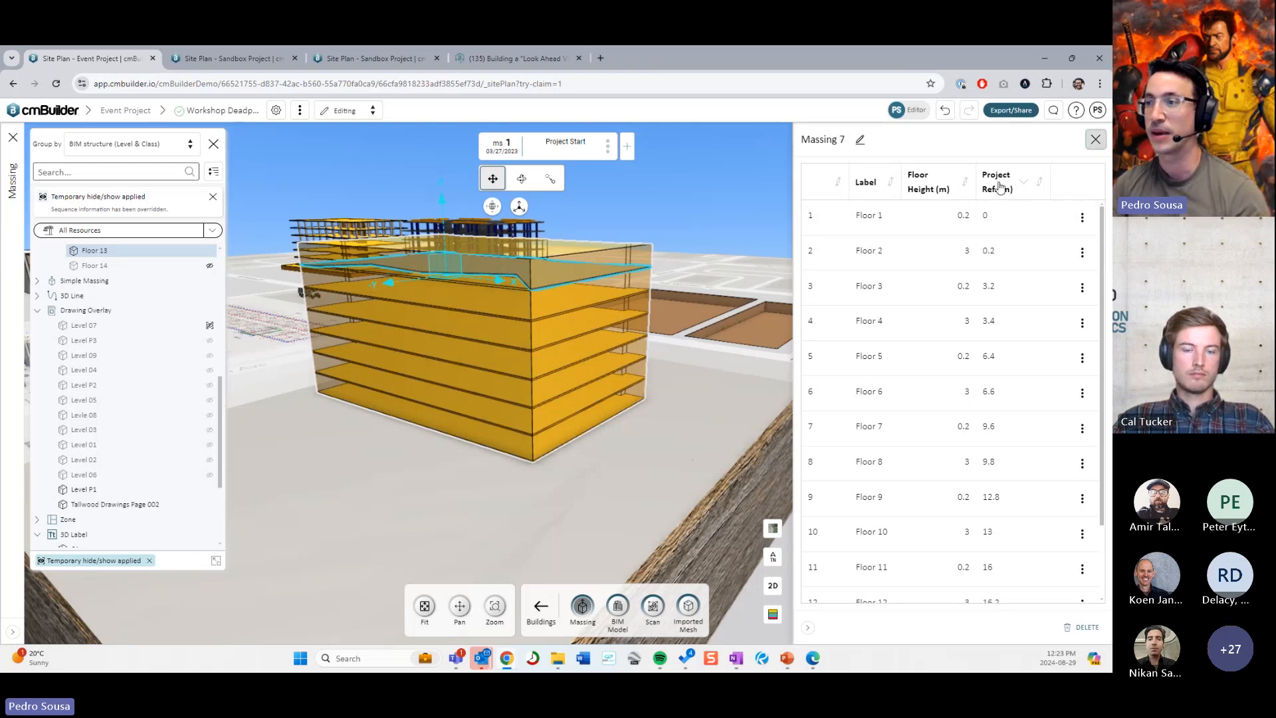
left_click(726, 433)
left_click_drag(726, 433, 573, 386)
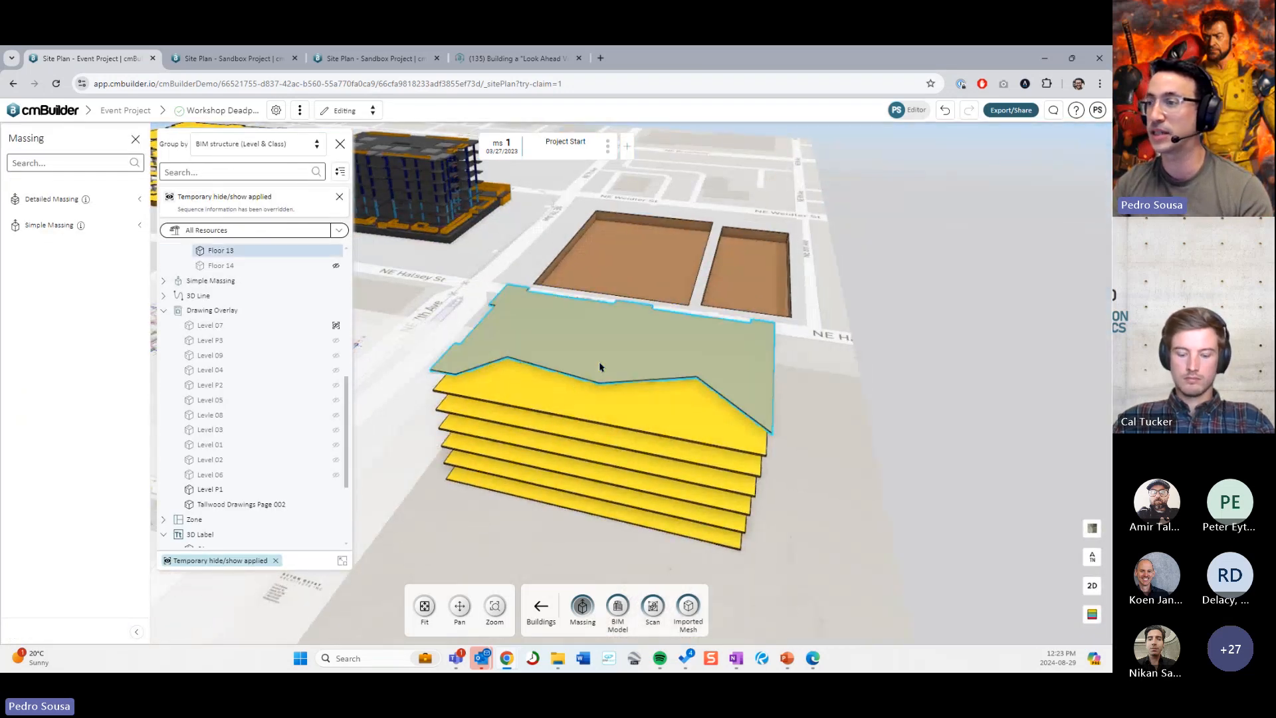
Step: Apply Floor 12's existing perimeter to the current floor and all above, and clear the massing selection
scroll(1031, 436, "down", 3)
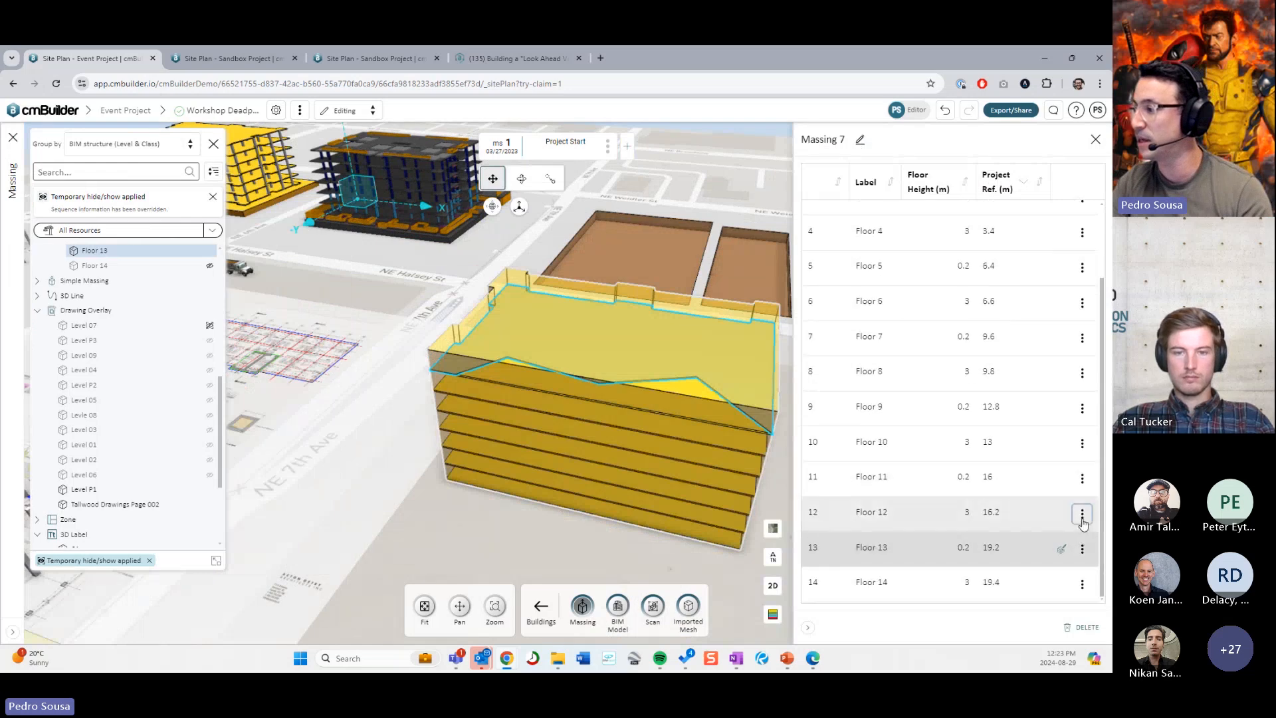
left_click(1082, 513)
mouse_move(1037, 536)
left_click(890, 554)
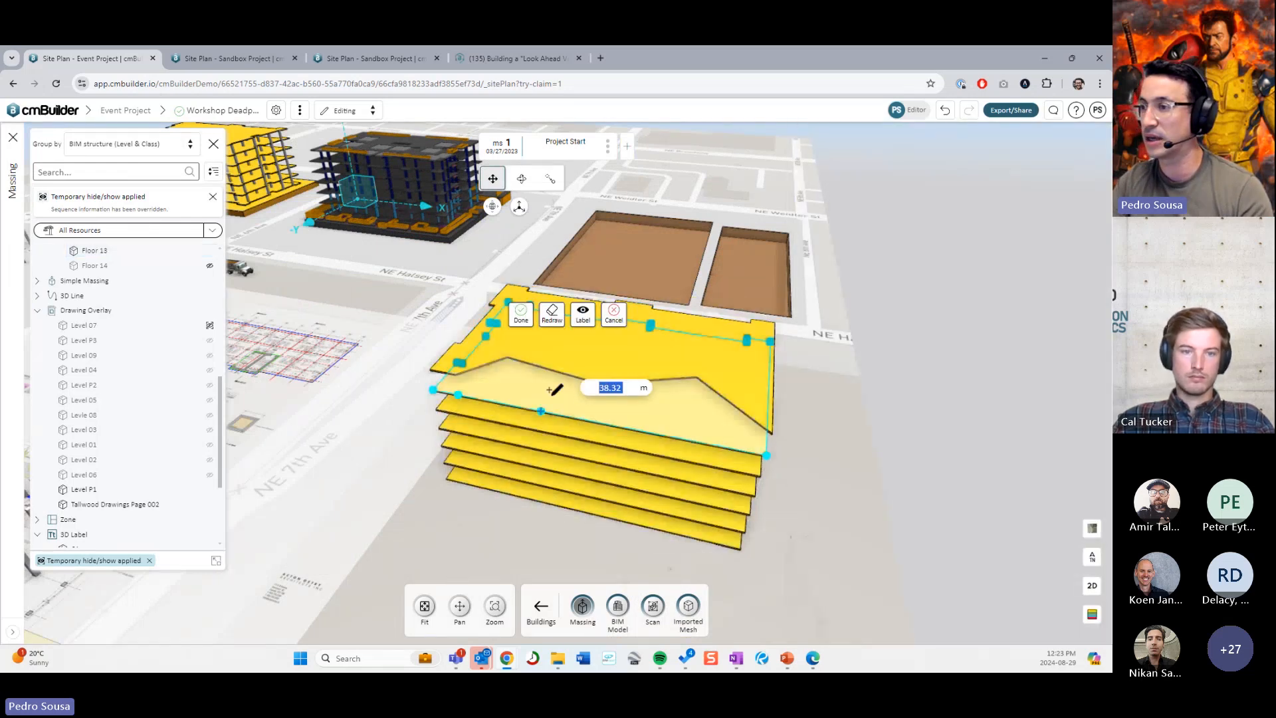
left_click(522, 319)
left_click(1093, 139)
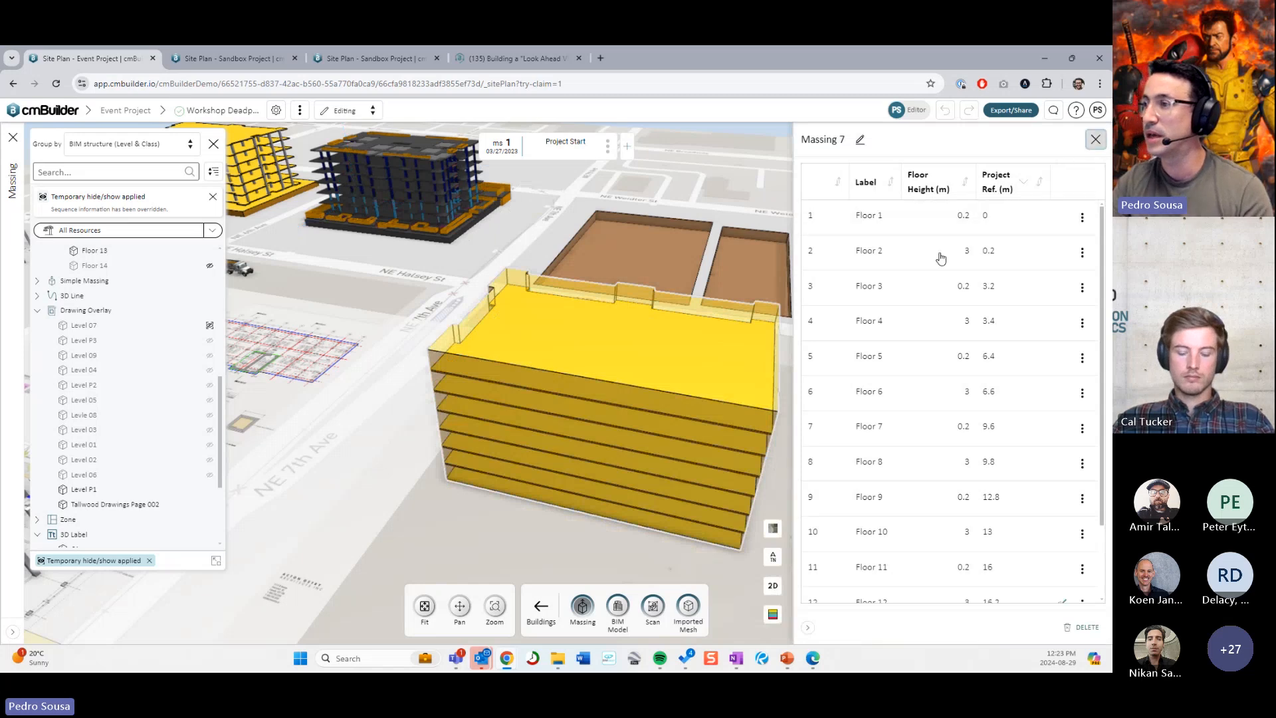
left_click(642, 441)
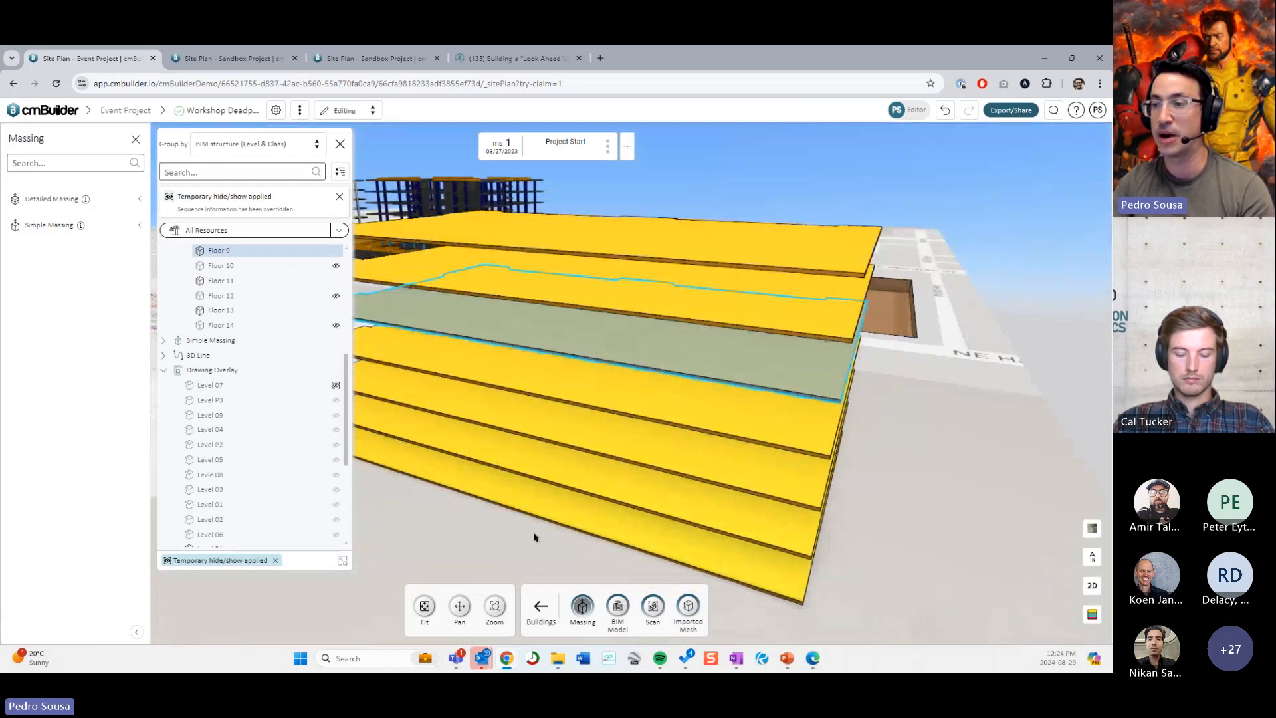
left_click(534, 537)
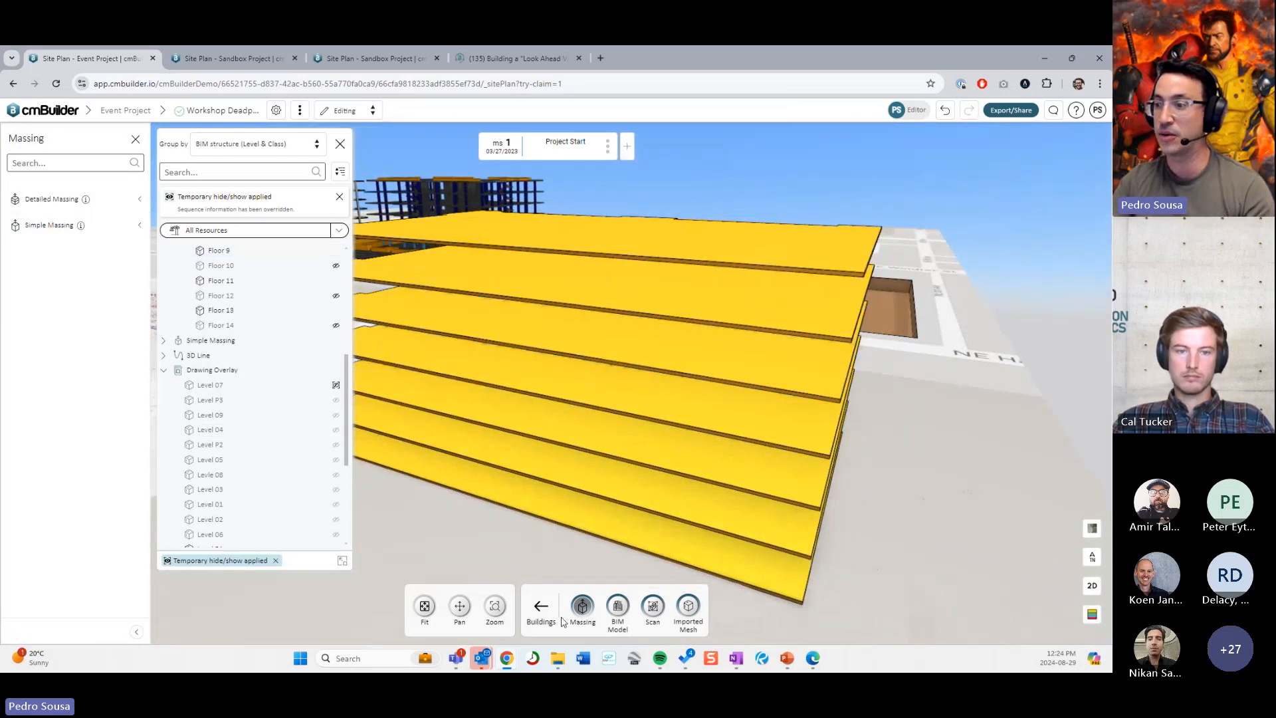
Step: Place a row of Rectangular Concrete Columns along a straight polyline just outside the slabs' long front edge, parallel to it
left_click(544, 608)
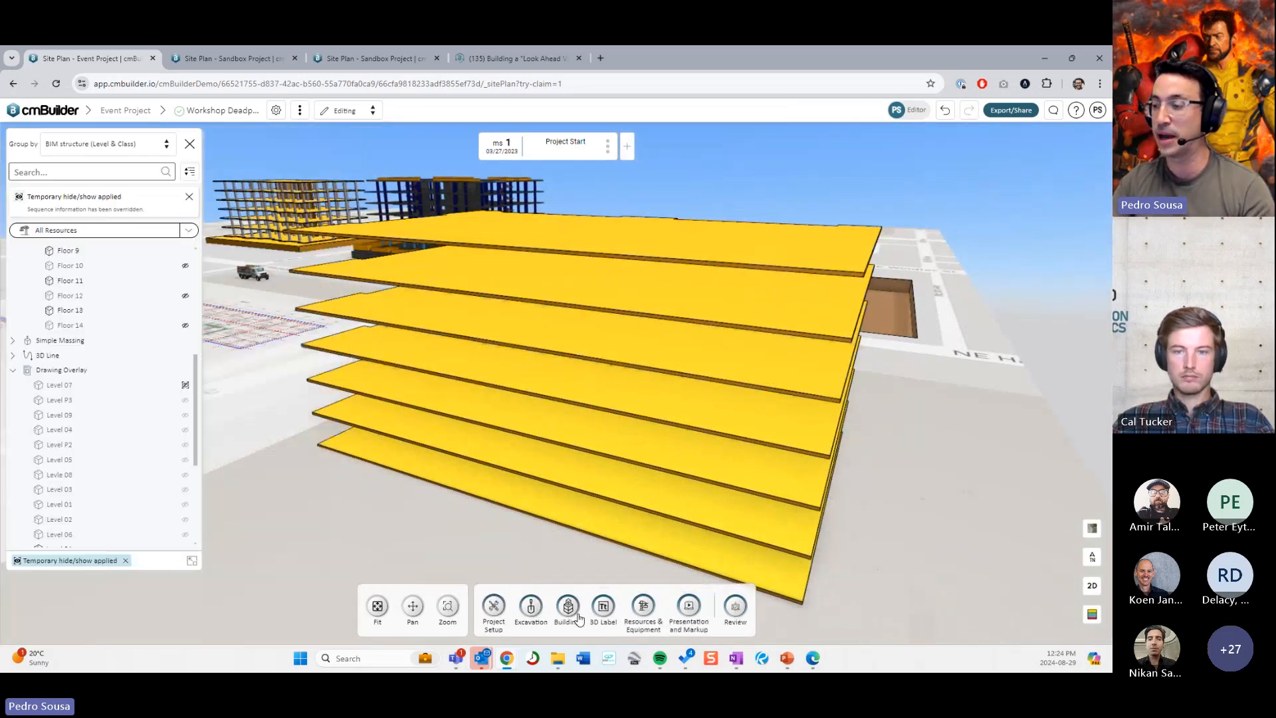
left_click(643, 610)
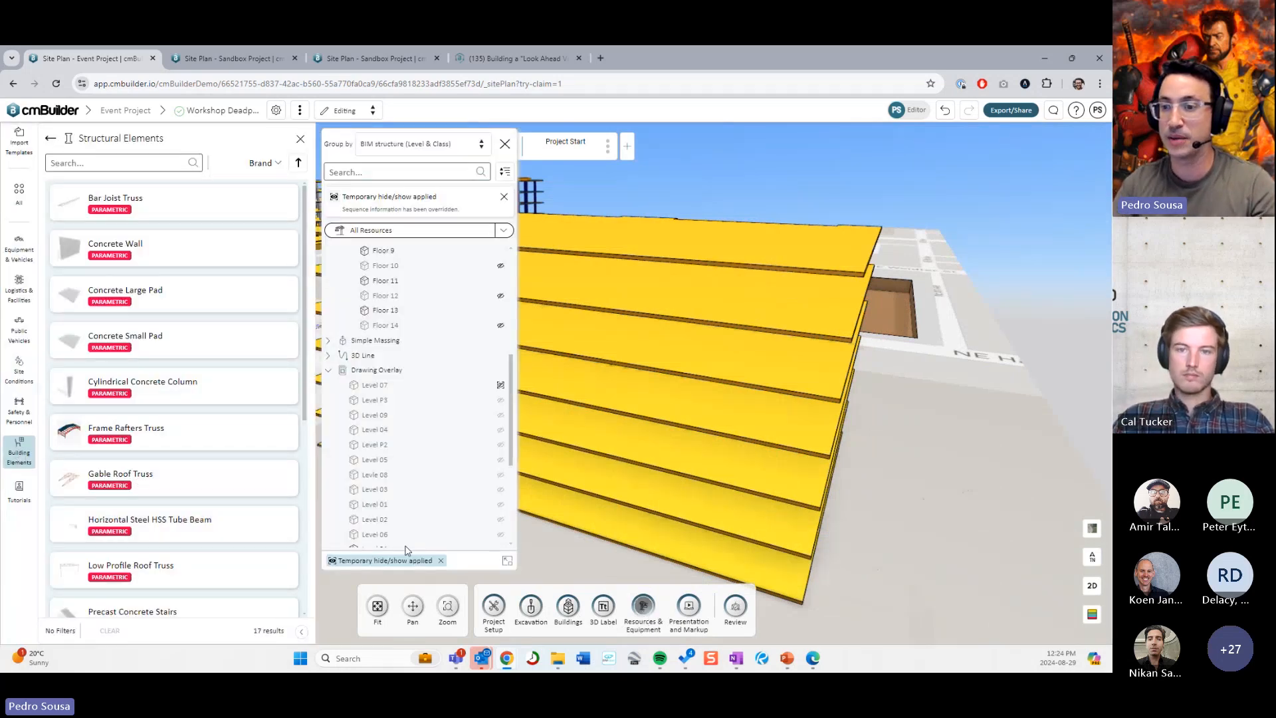
scroll(166, 399, "down", 5)
left_click(160, 492)
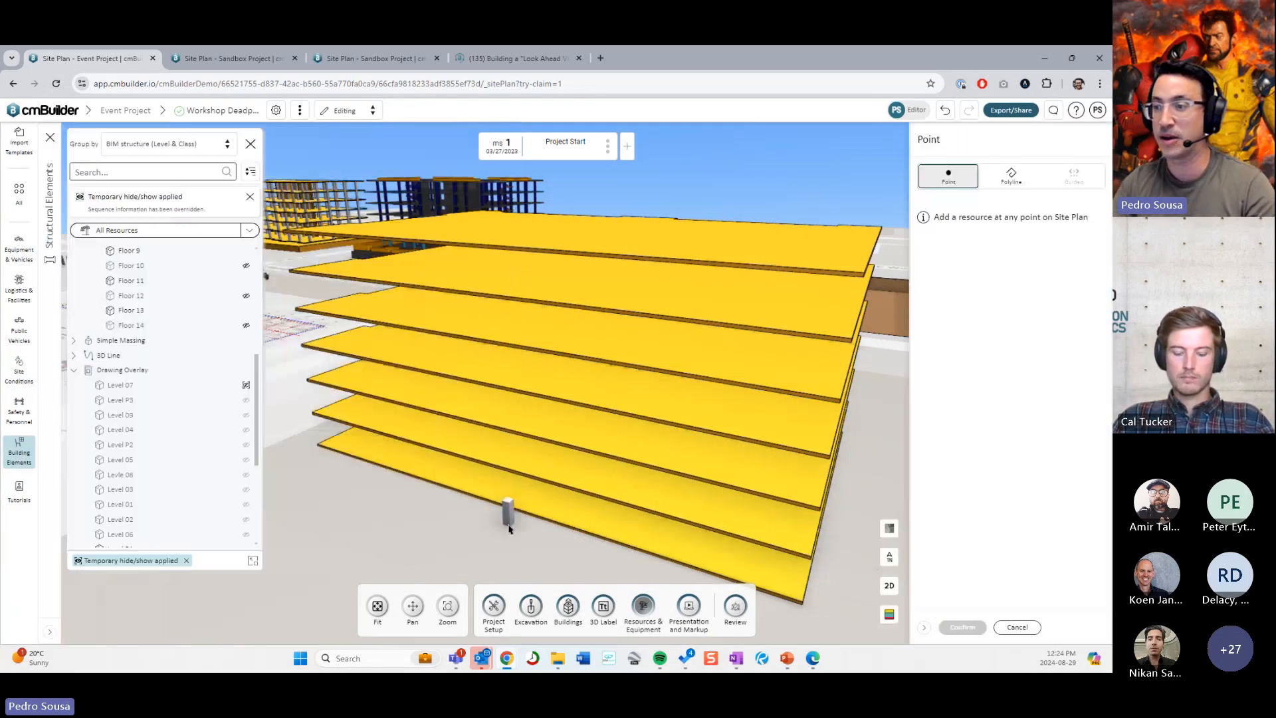
key("2")
scroll(529, 496, "up", 2)
right_click_drag(450, 465, 529, 377)
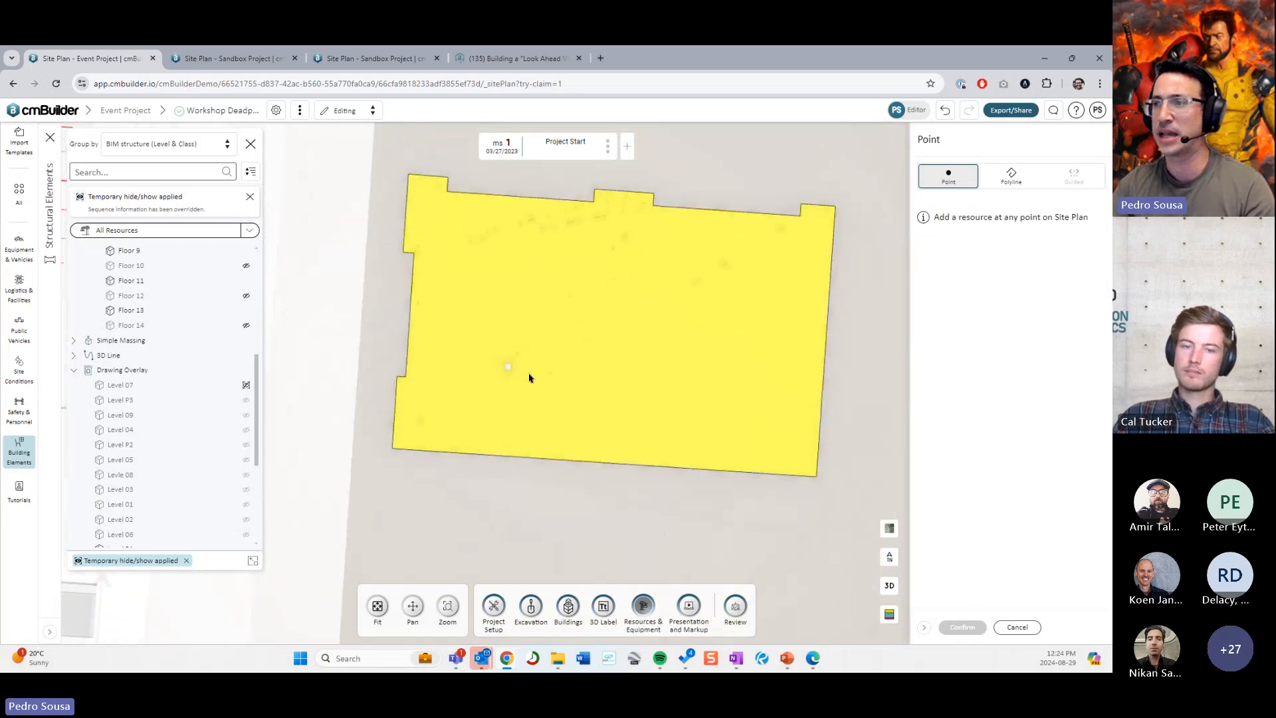
left_click_drag(529, 377, 485, 427)
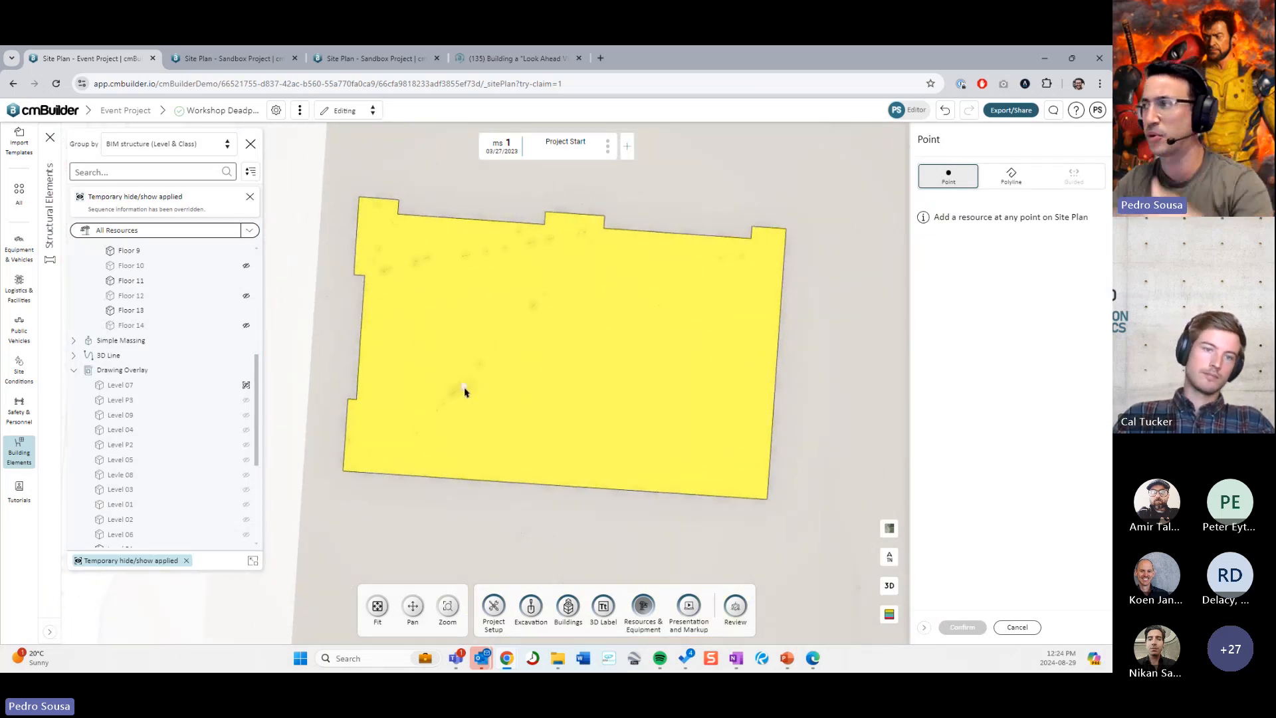
left_click(1011, 176)
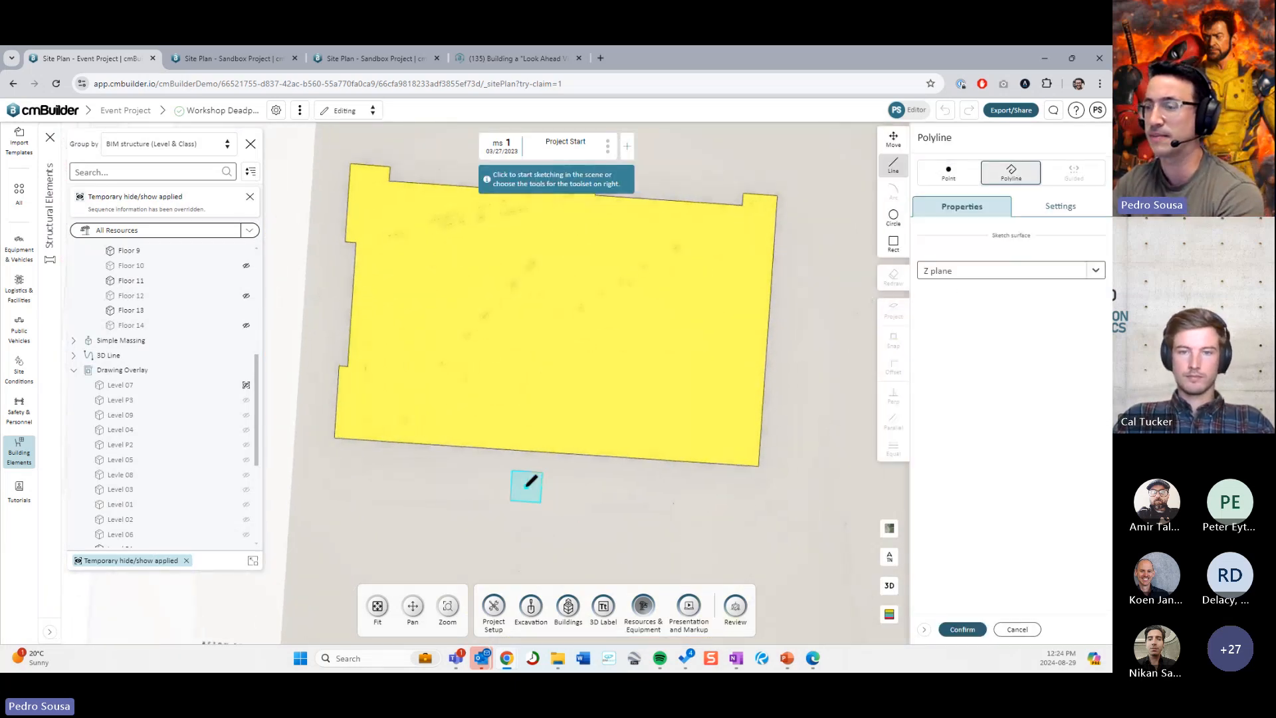
left_click(347, 454)
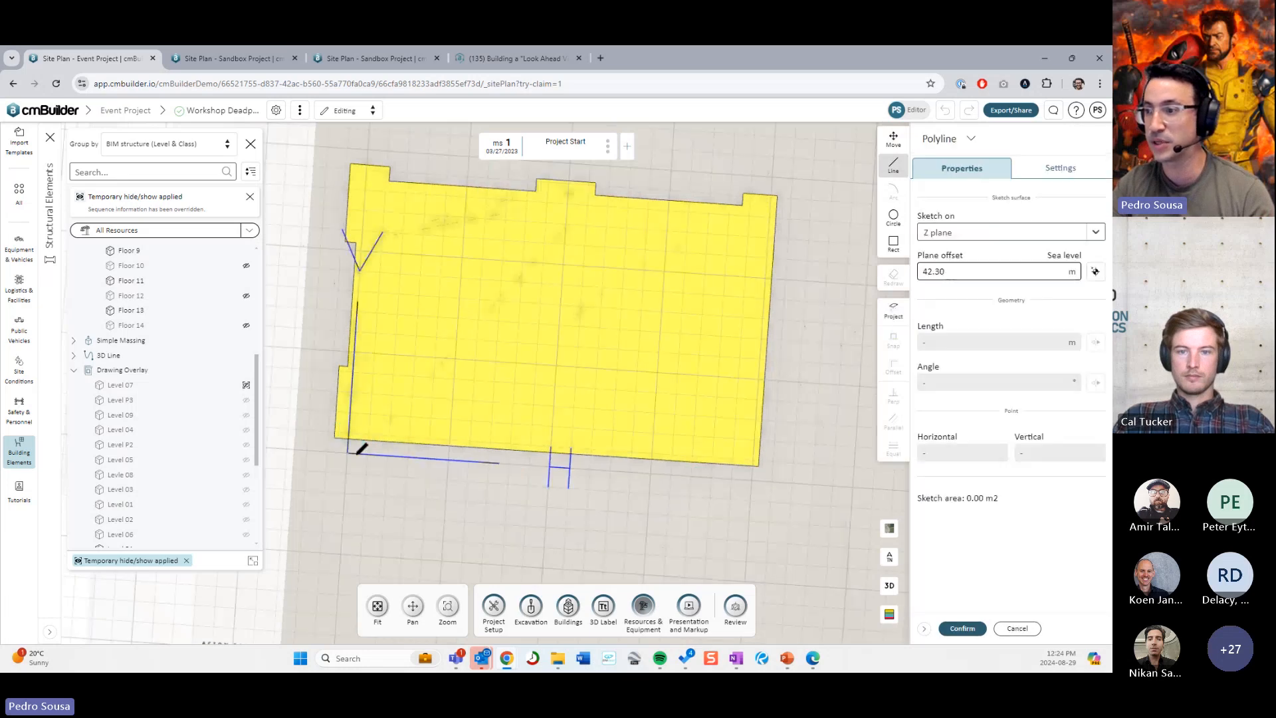
left_click(742, 479)
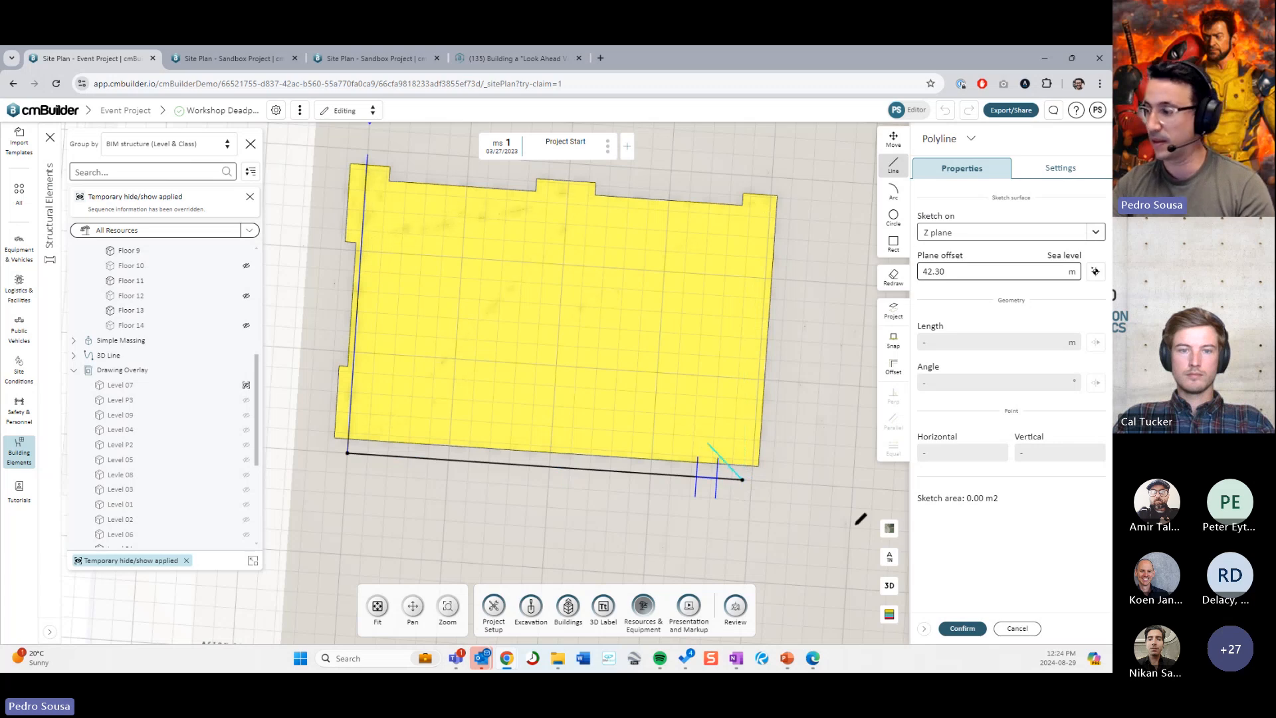
left_click(976, 629)
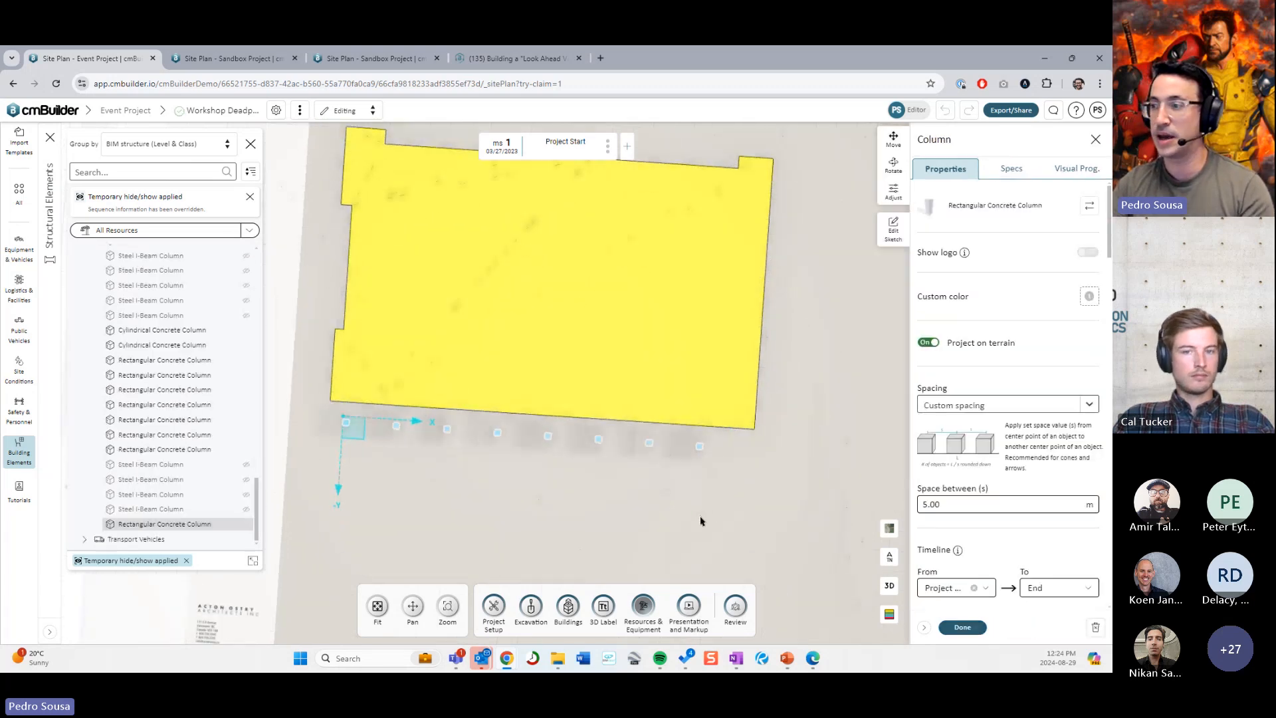
Step: Move the column row in beneath the slabs' long front edge and set the columns' height to 3.20 m
left_click_drag(701, 521, 615, 468)
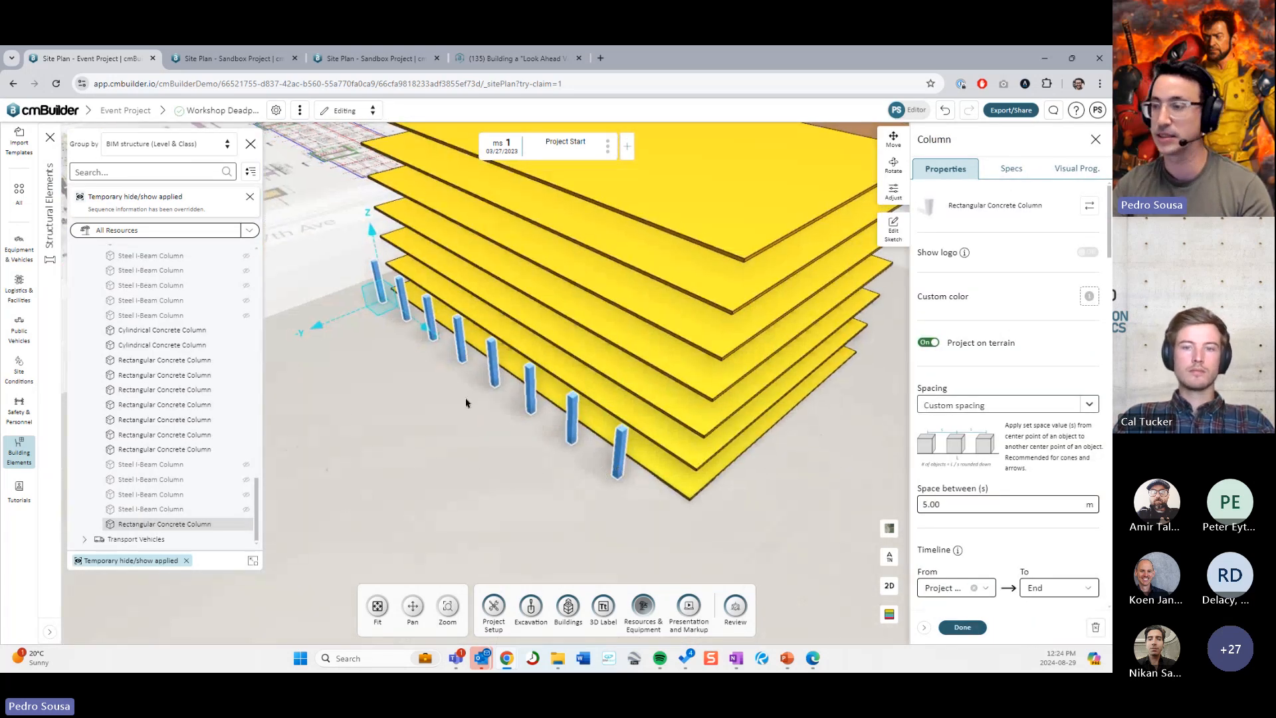
left_click_drag(373, 311, 424, 312)
left_click_drag(493, 433, 498, 416)
key("a")
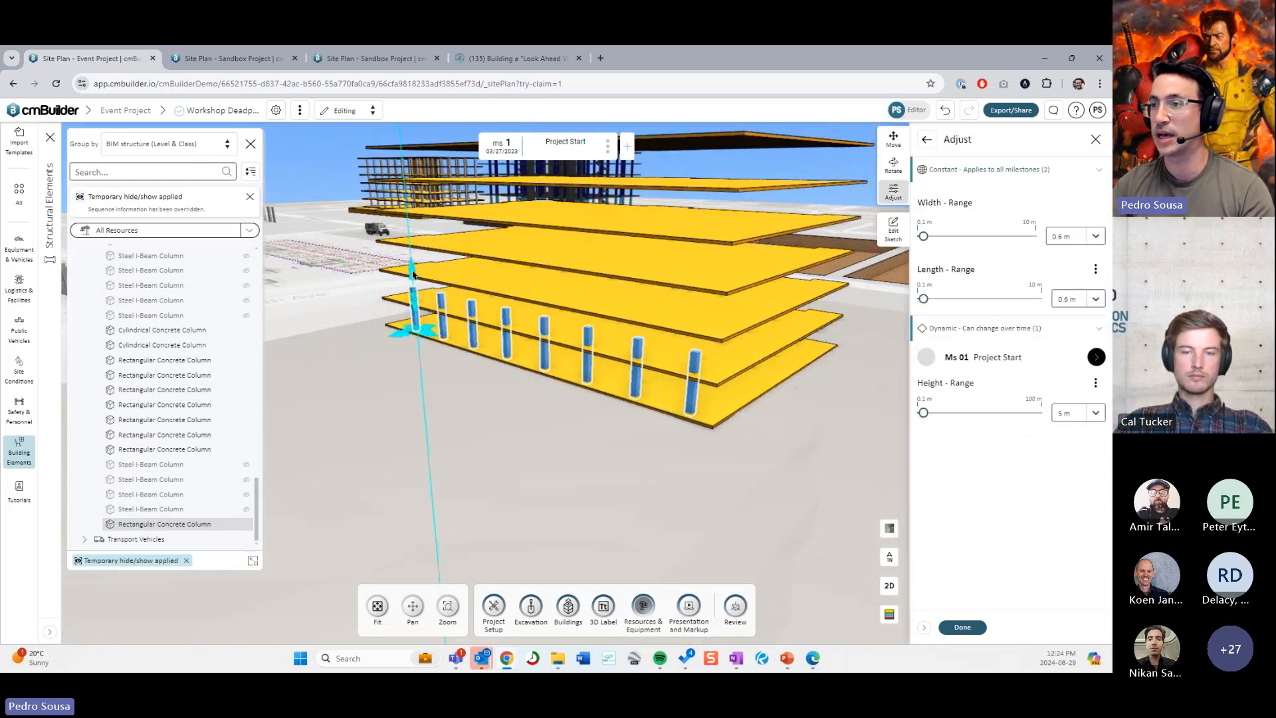
left_click_drag(412, 274, 422, 291)
left_click(963, 627)
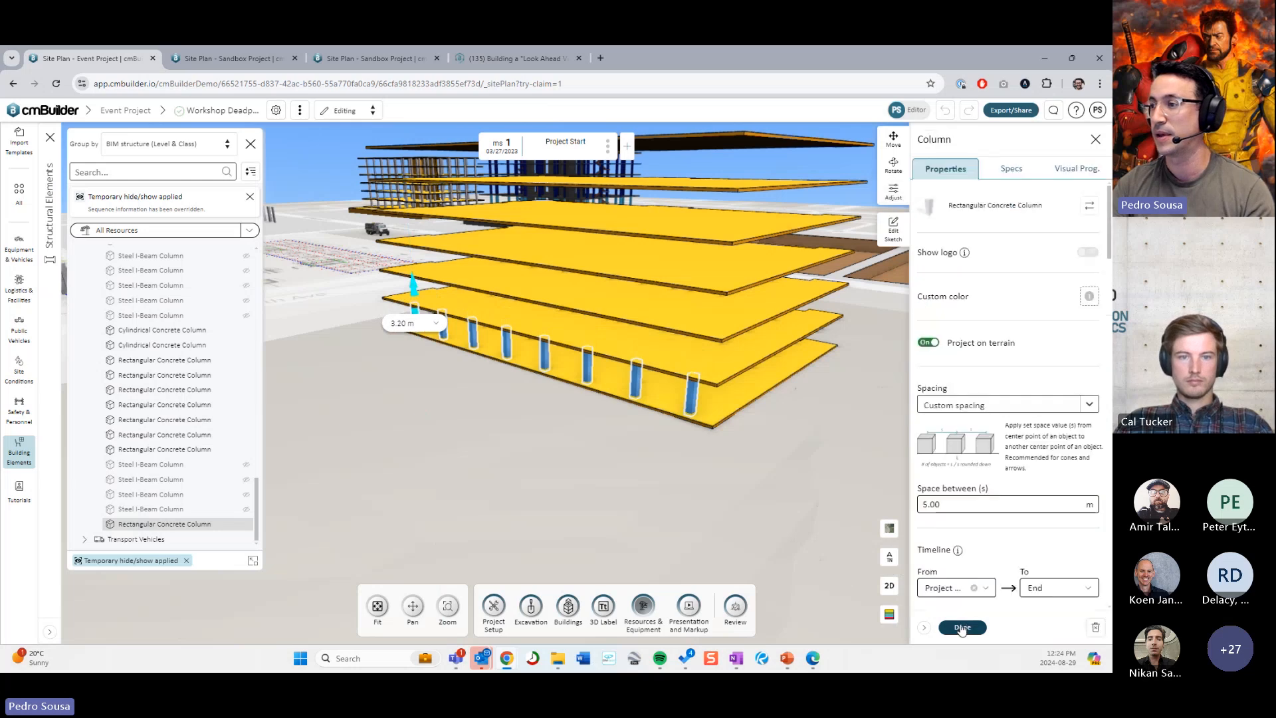
left_click(958, 624)
left_click(507, 561)
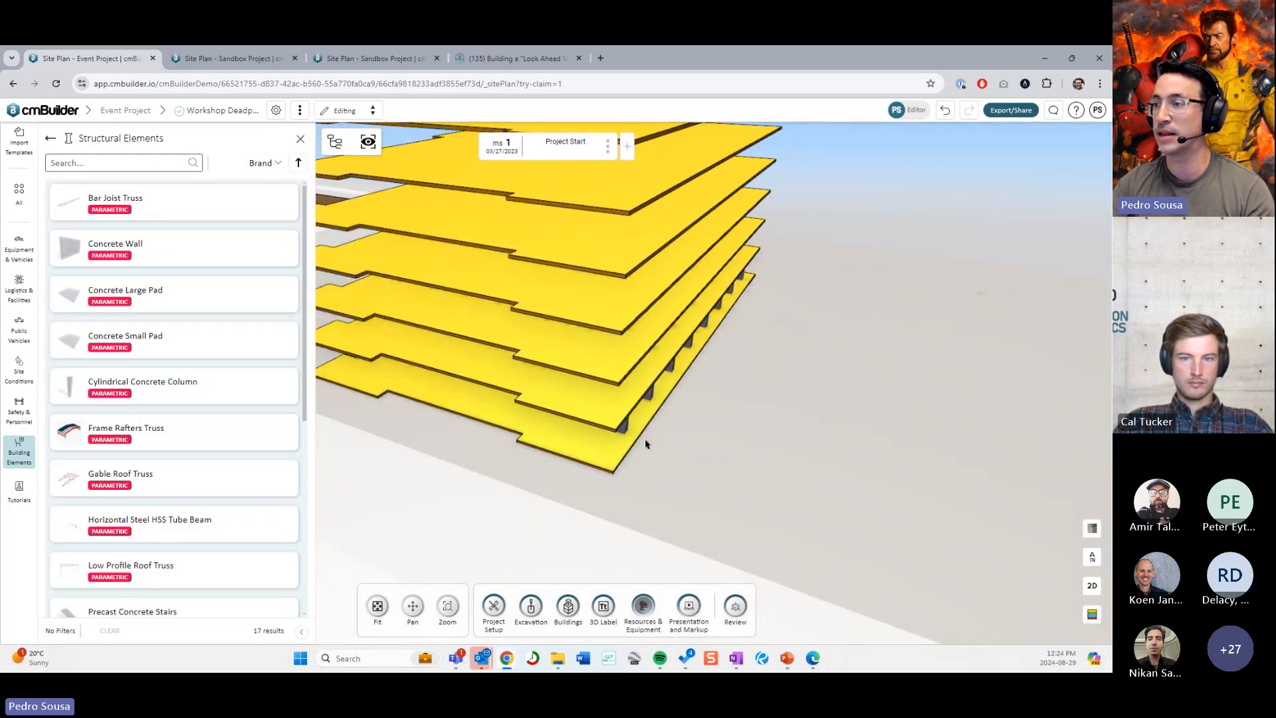
Step: Paste four copies of the column row, spread in parallel across the depth of the lowest floor slab
left_click_drag(647, 442, 575, 381)
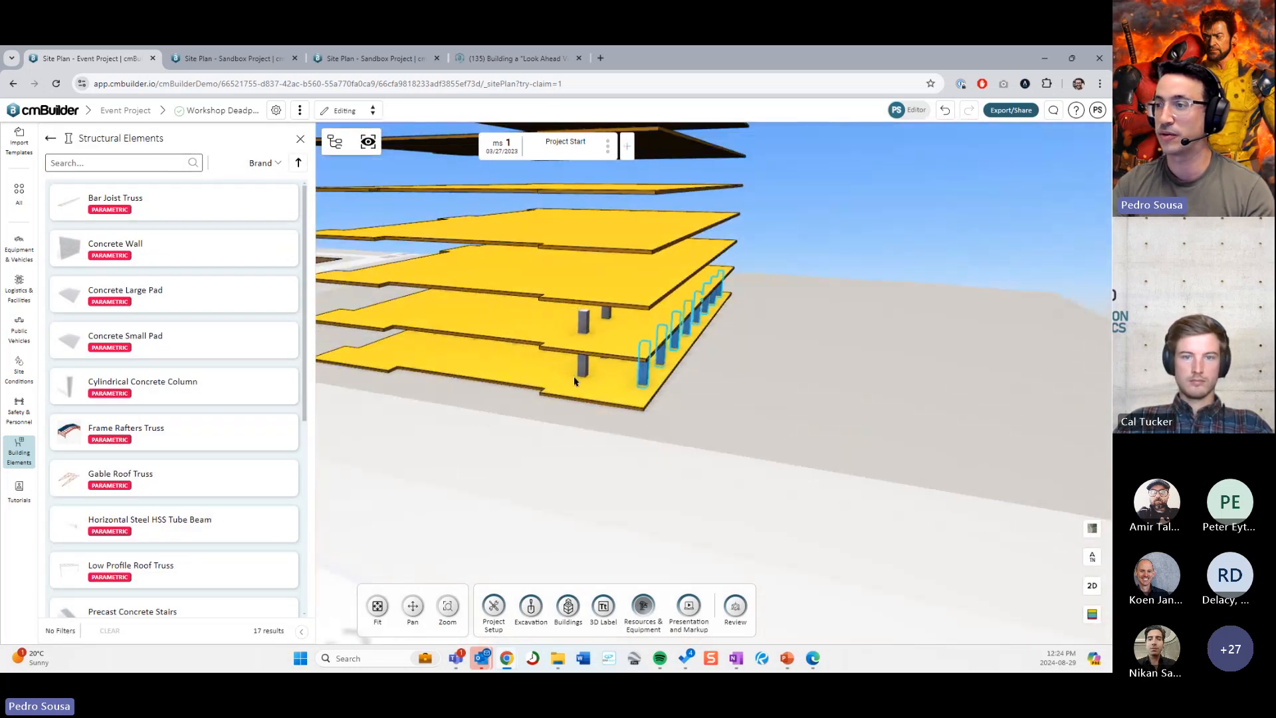
key("ctrl+v")
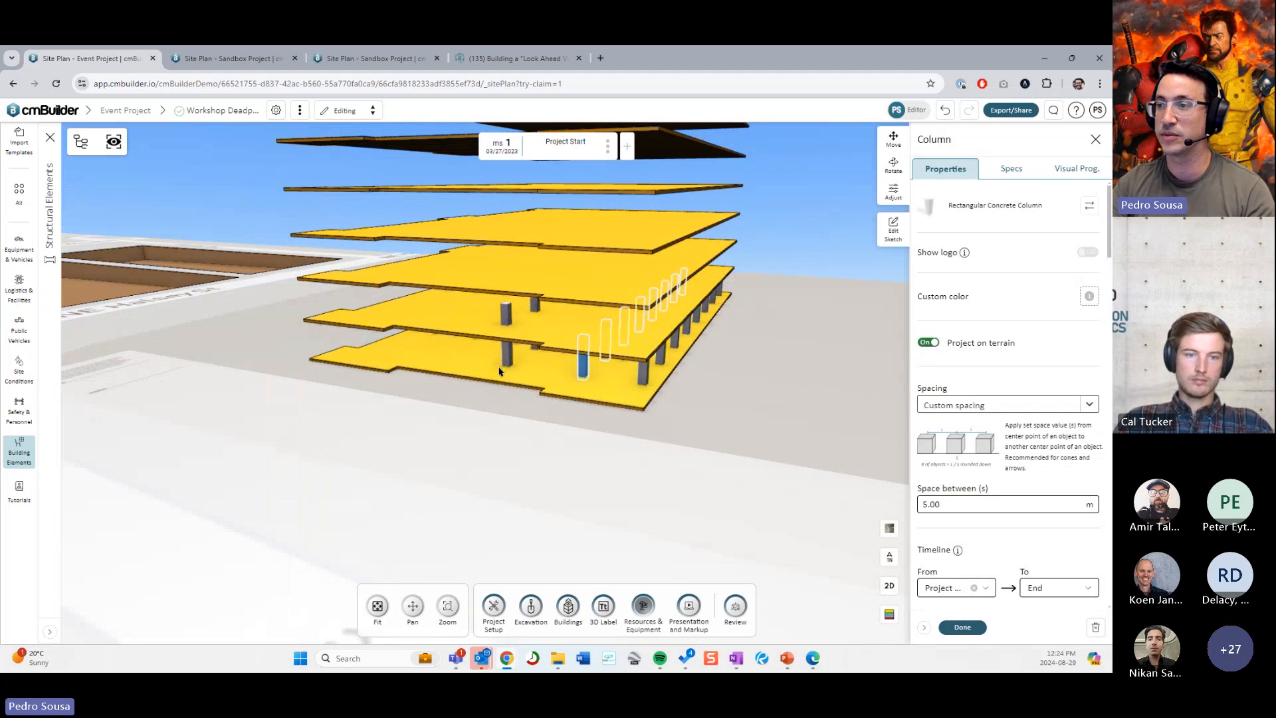
left_click(503, 373)
key("ctrl+v")
left_click(439, 360)
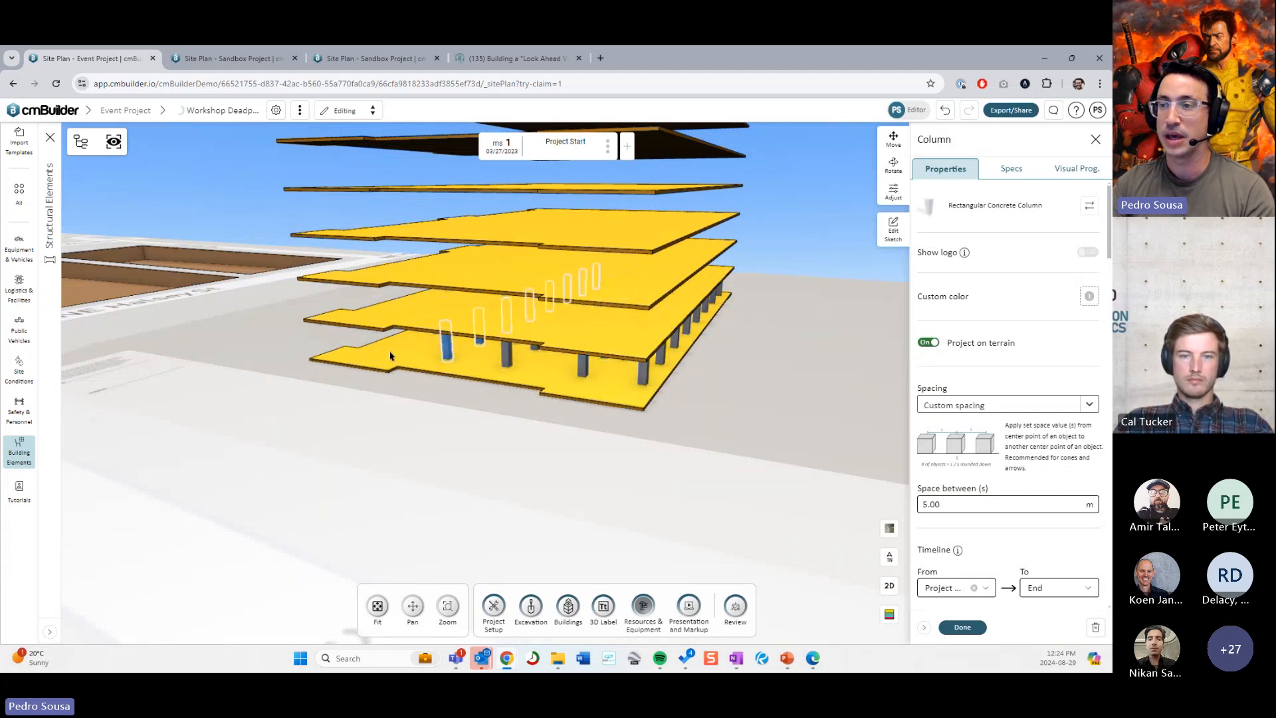
key("ctrl+v")
left_click(381, 354)
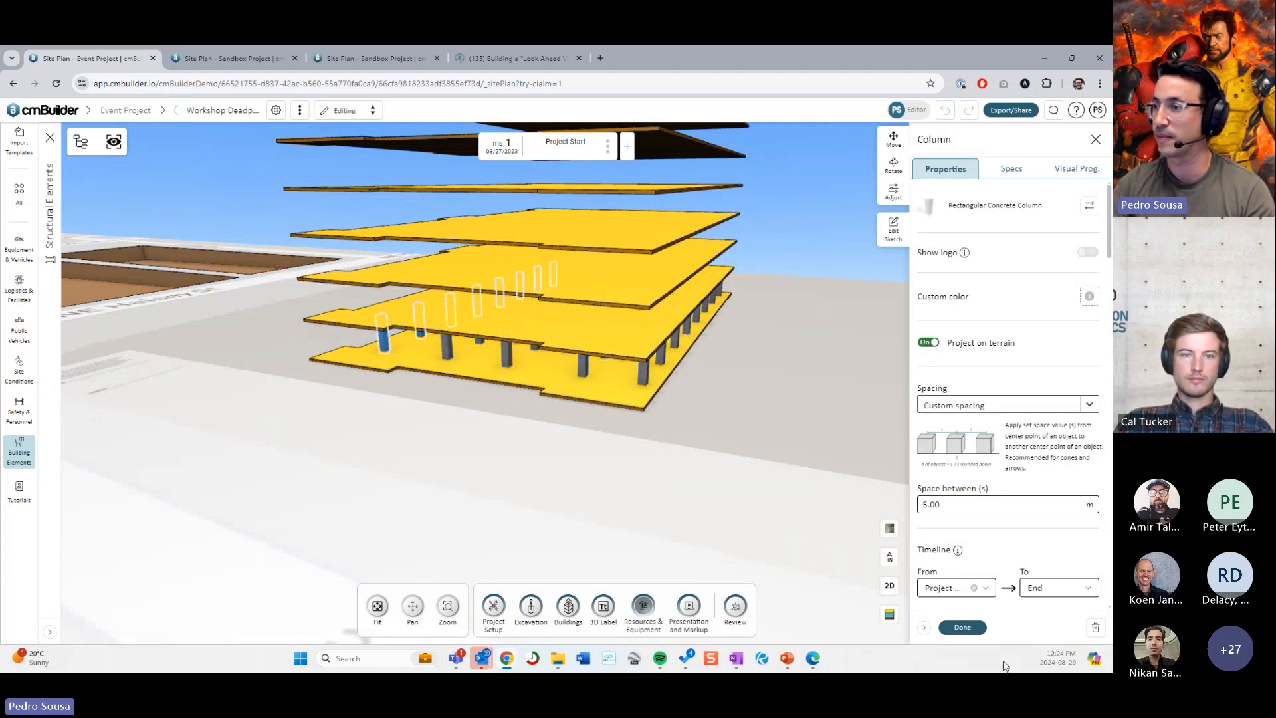
left_click(964, 628)
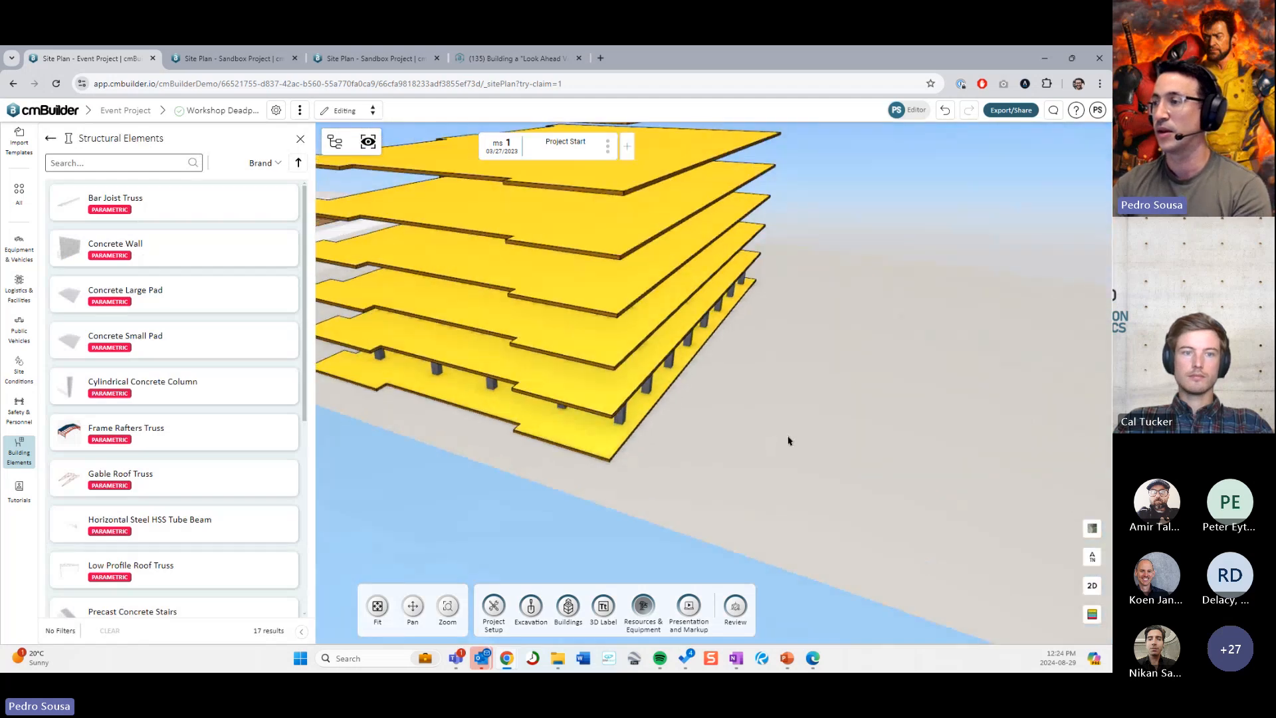
Step: Select all the stacked floor slabs together and temporarily hide them so only the column grid is left
left_click_drag(800, 370, 681, 319)
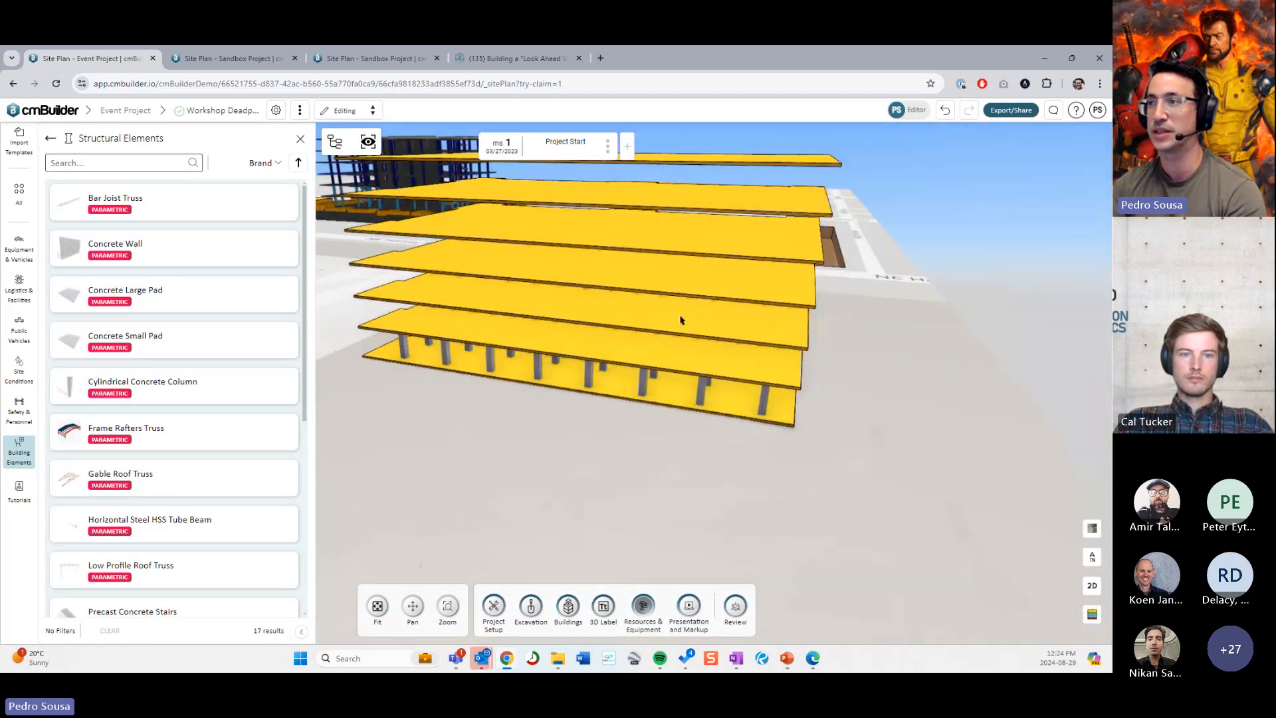
left_click_drag(776, 463, 674, 401)
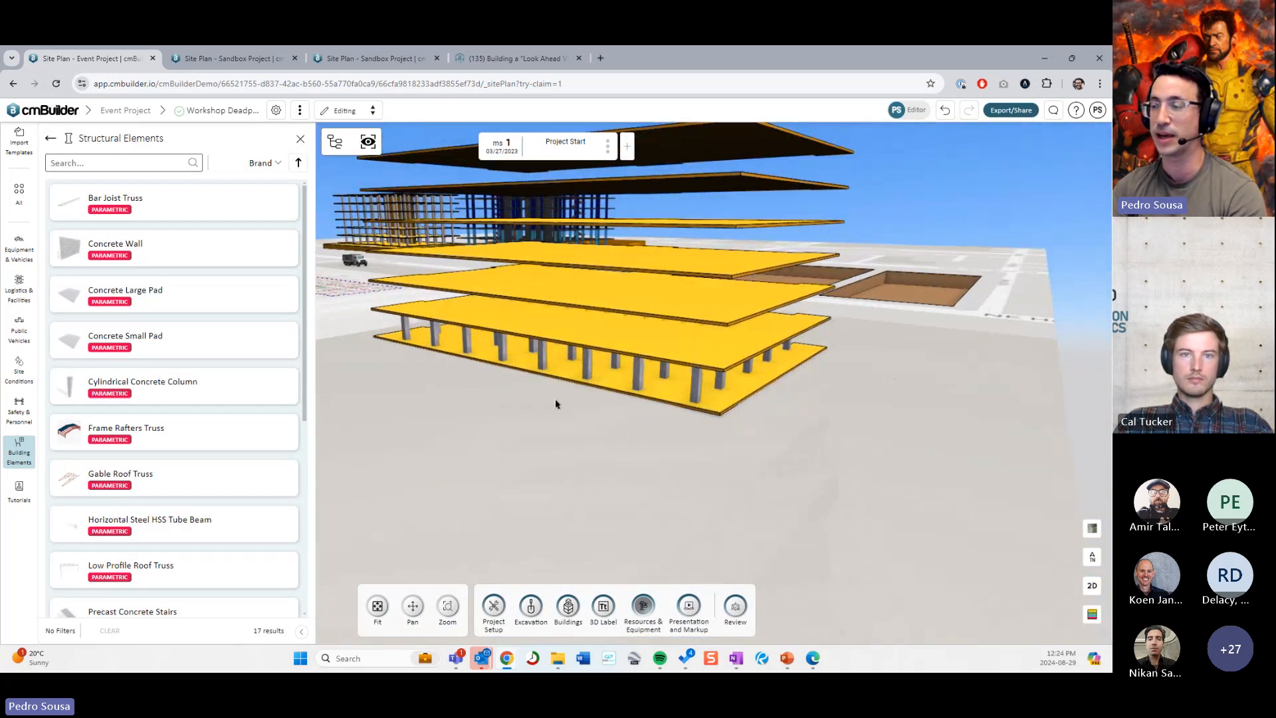
left_click_drag(556, 404, 564, 376)
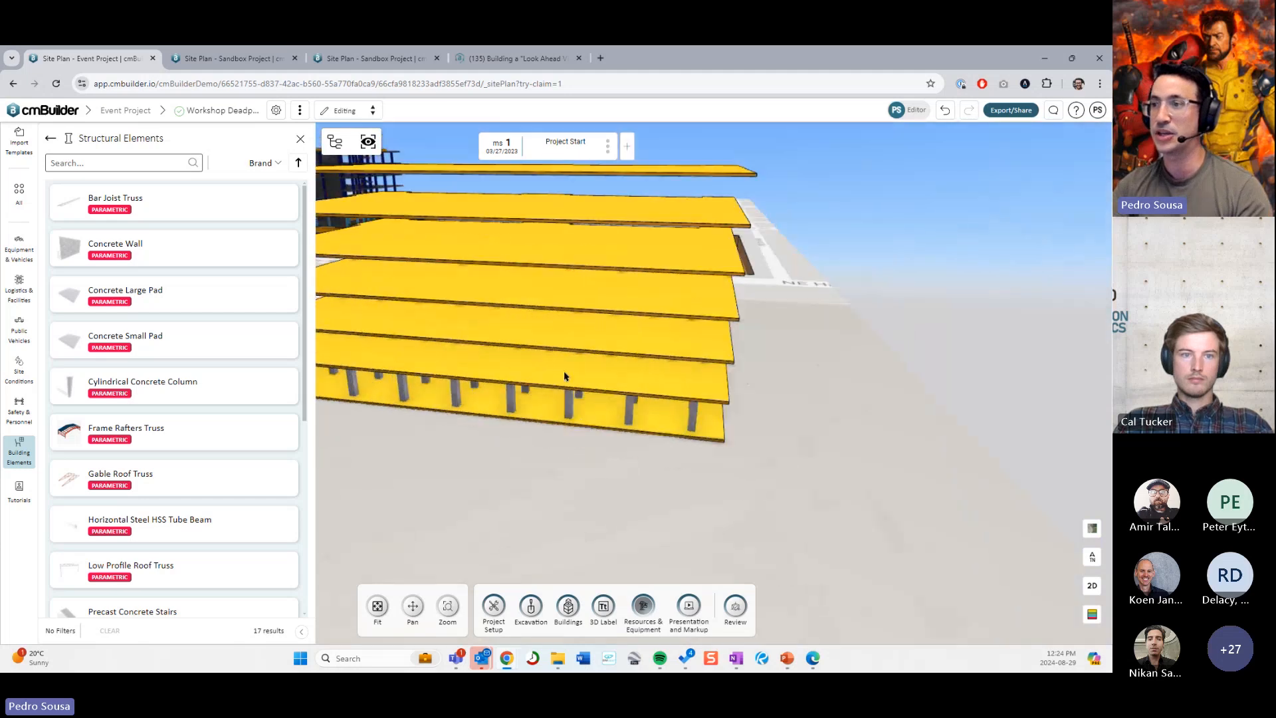
left_click(301, 139)
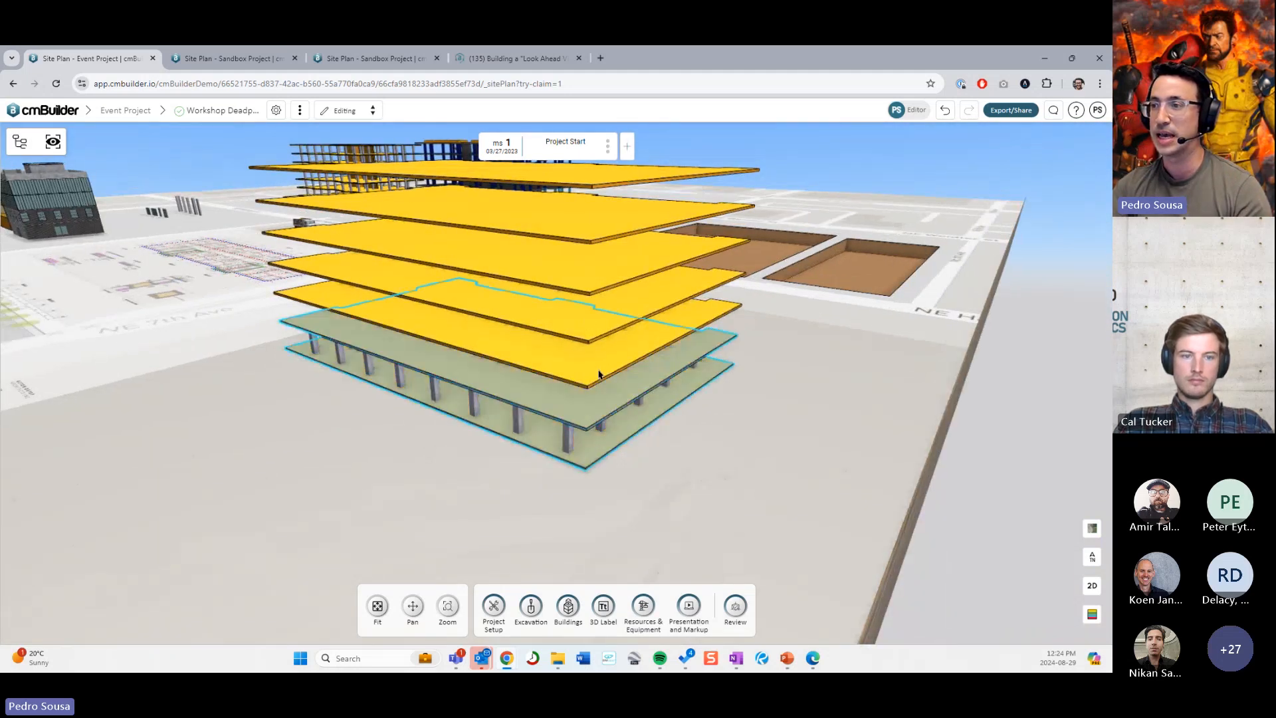
left_click(599, 373, "shift")
left_click(593, 326, "shift")
left_click(596, 283, "shift")
left_click(605, 231, "shift")
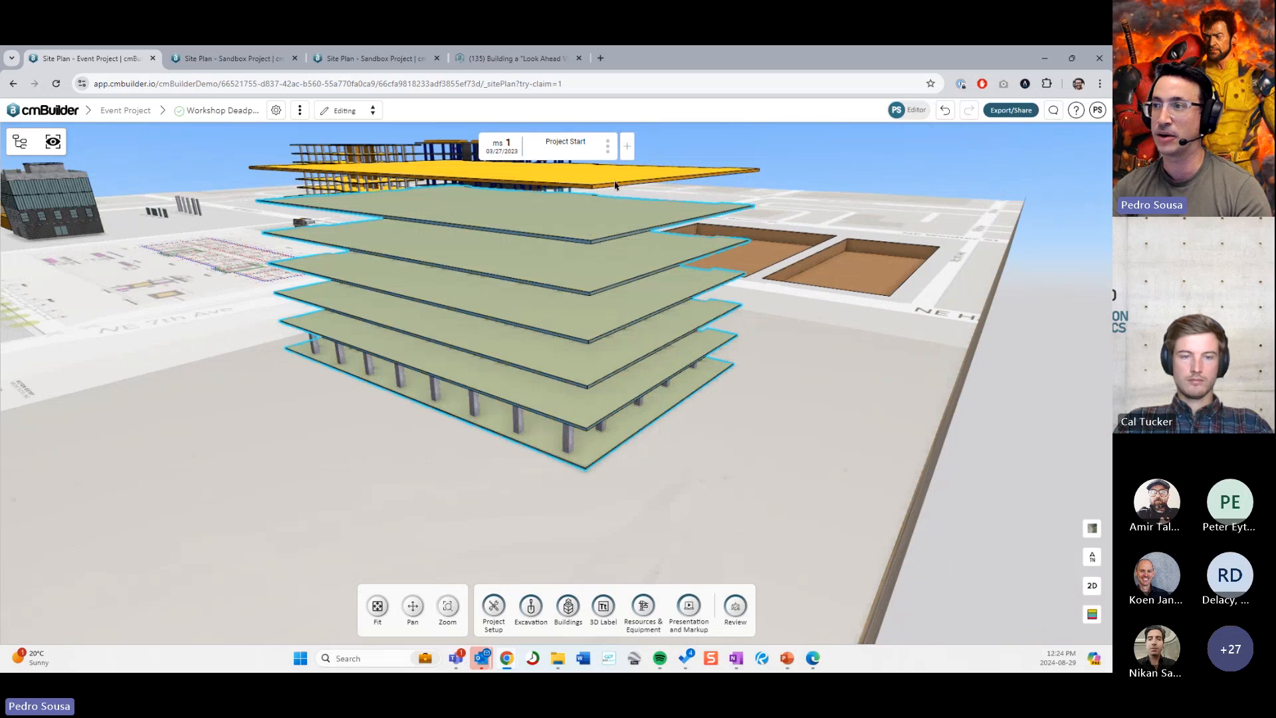
left_click(615, 185, "shift")
key("Delete")
left_click_drag(729, 490, 756, 484)
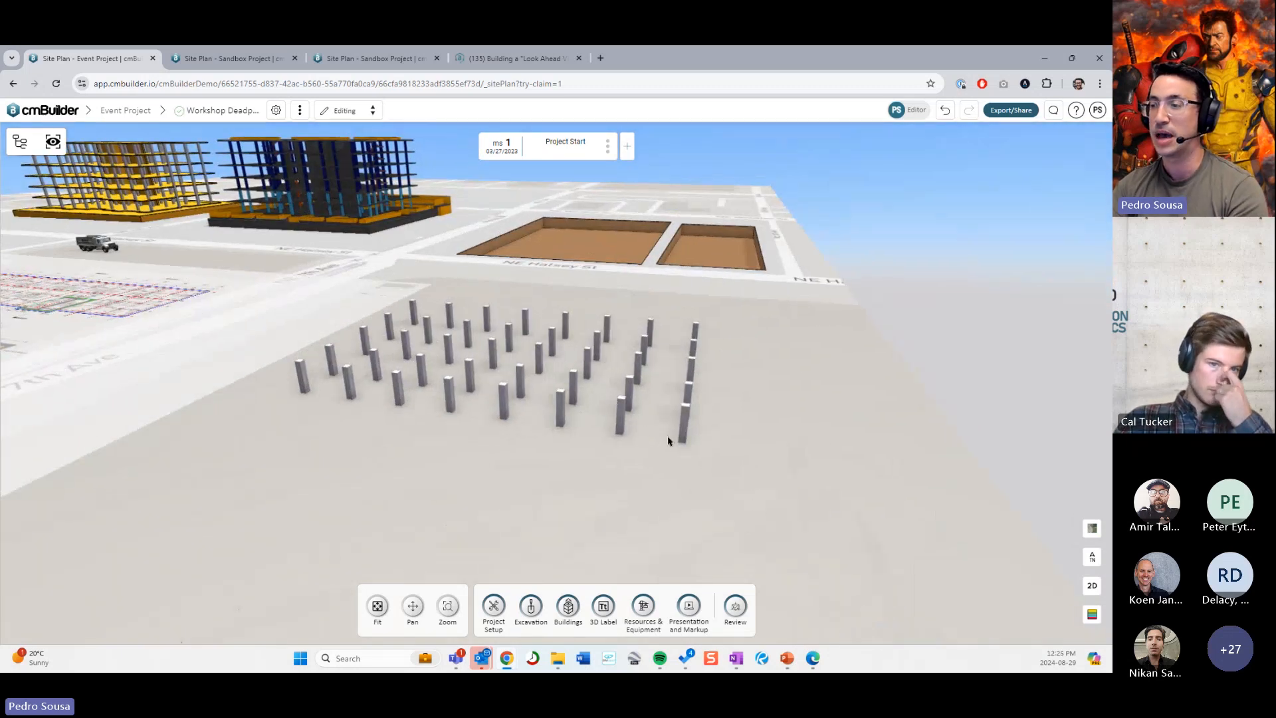
Step: Advance to milestone 2, Mobilize - Finish, and show Floor 1 of Massing 7 beneath the columns
left_click_drag(661, 441, 627, 438)
key("Right")
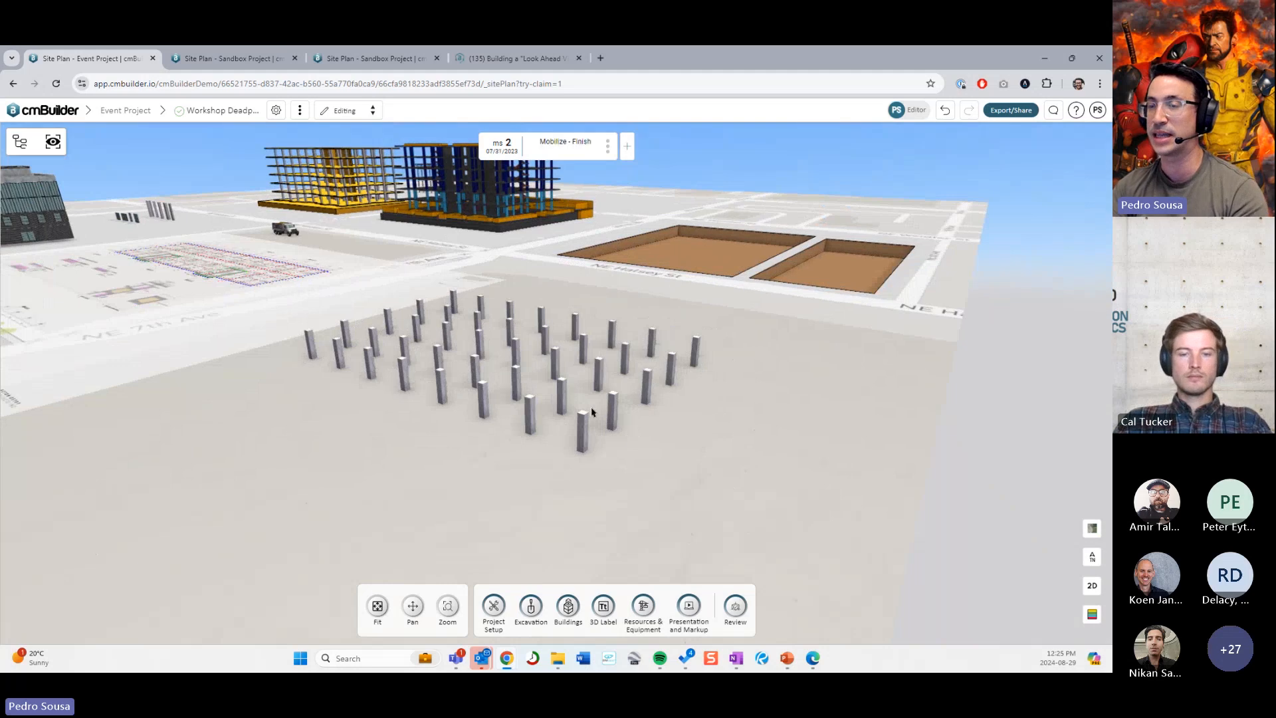
left_click(21, 141)
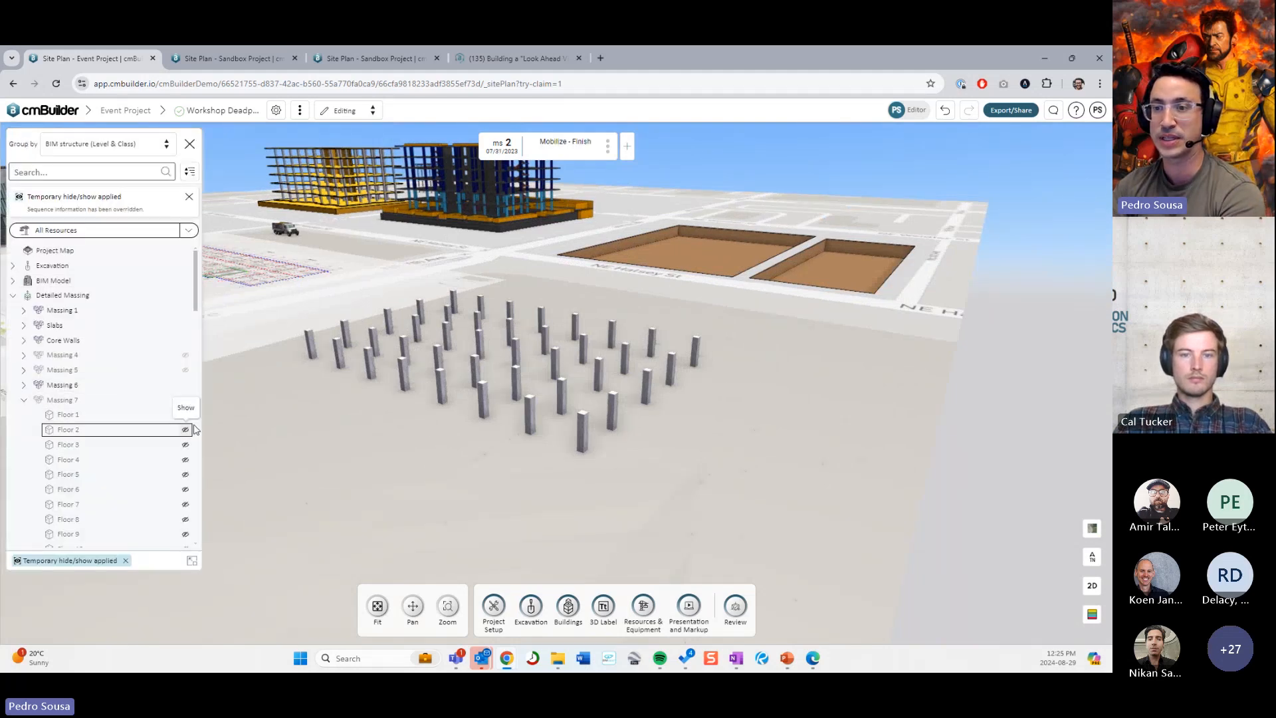
left_click(186, 416)
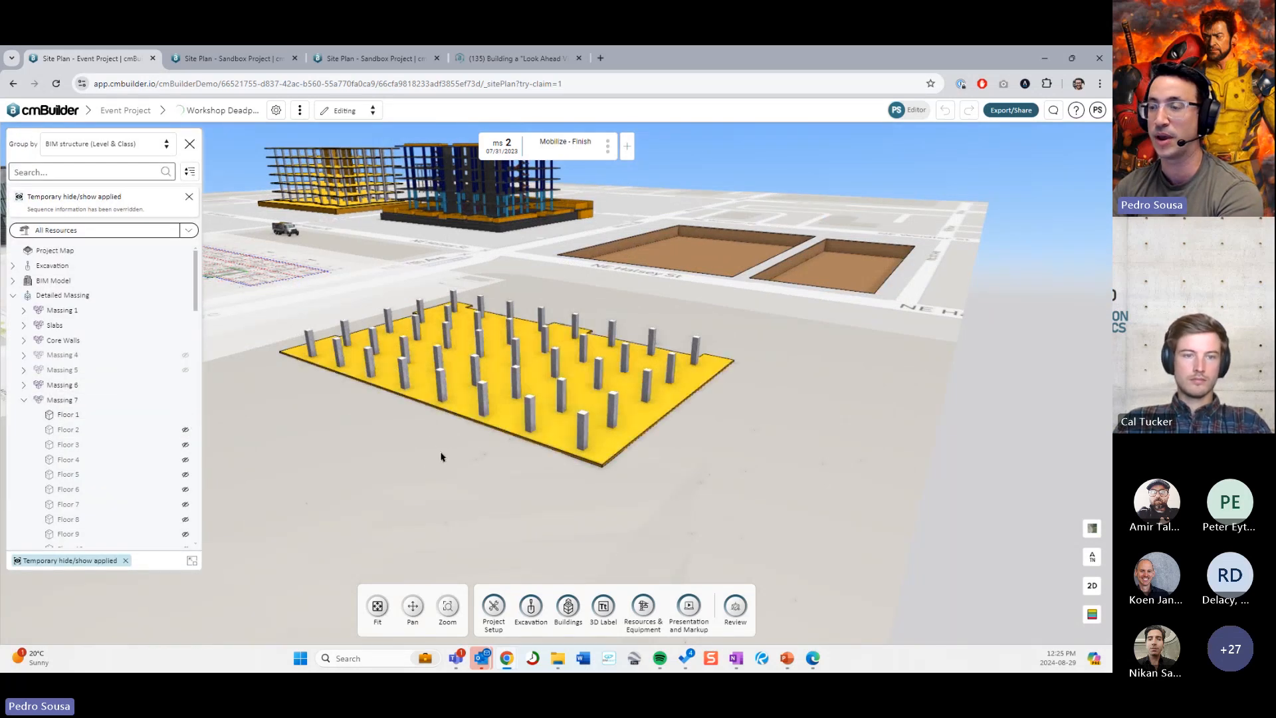
left_click_drag(459, 461, 440, 372)
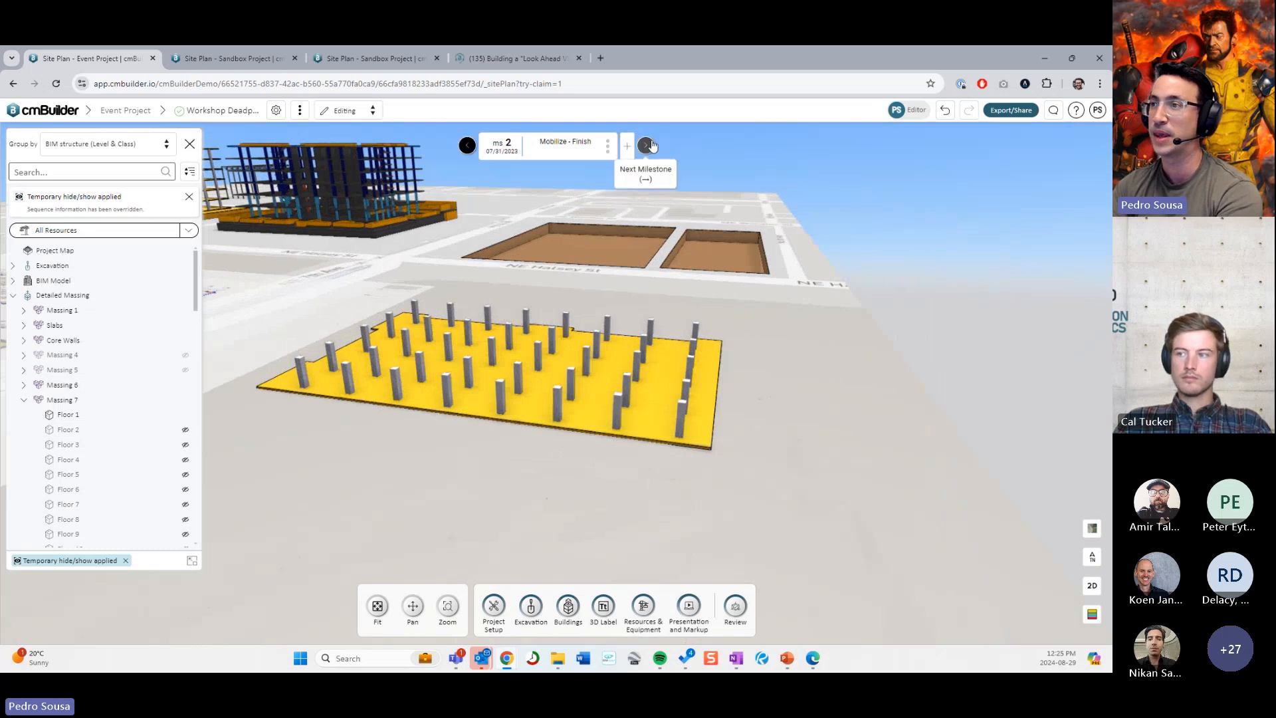
Step: Advance to milestone 3, Bulk Excavation Stage 1 - Start, and make all the columns begin from this milestone
left_click(644, 143)
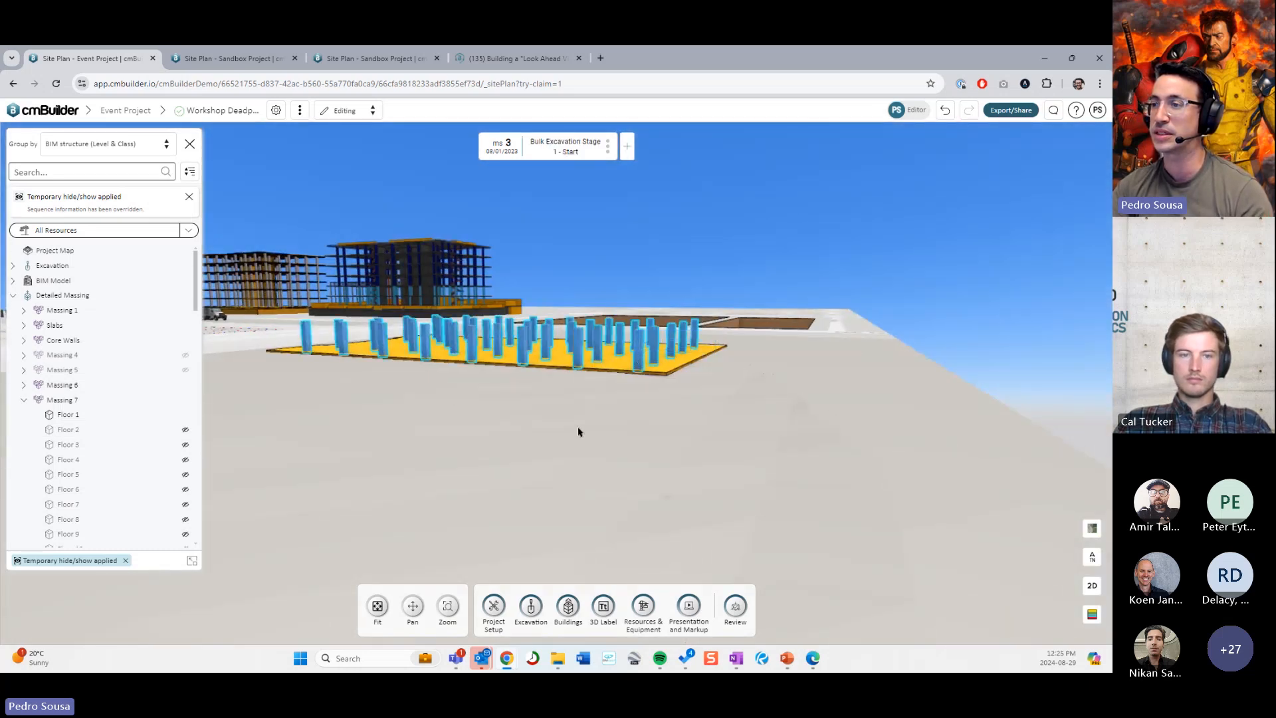
right_click(559, 376)
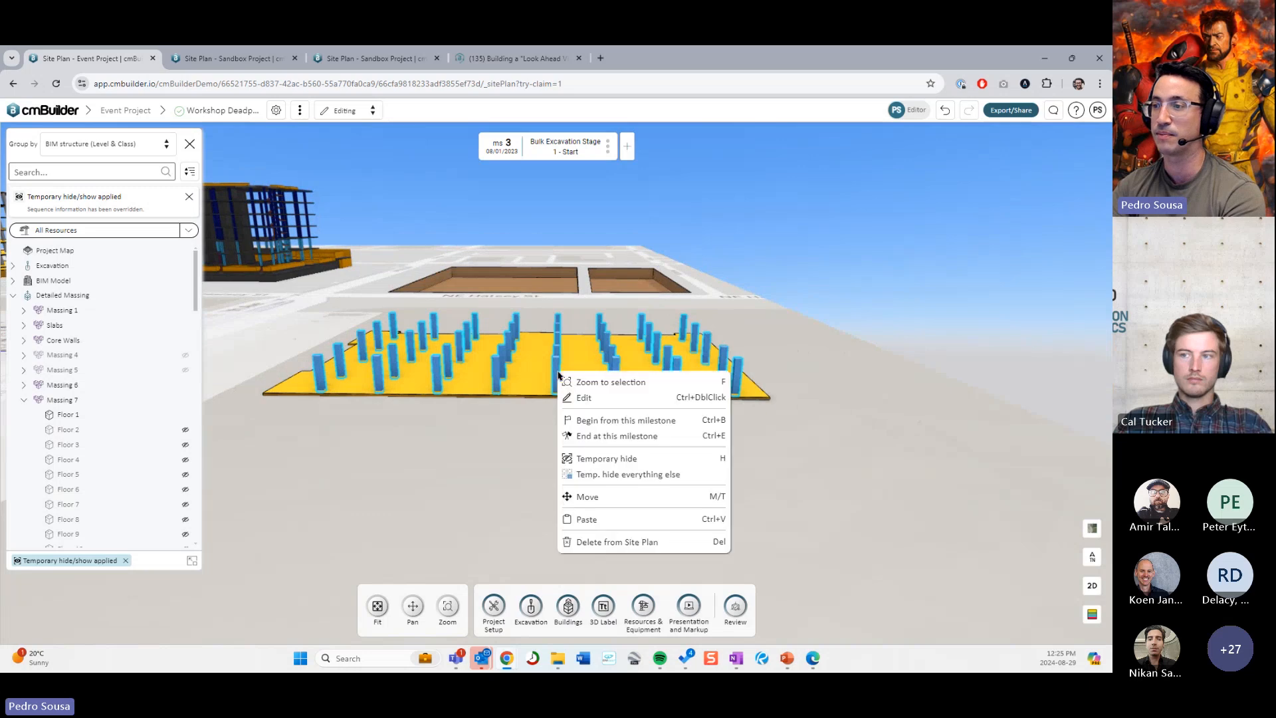
left_click(595, 420)
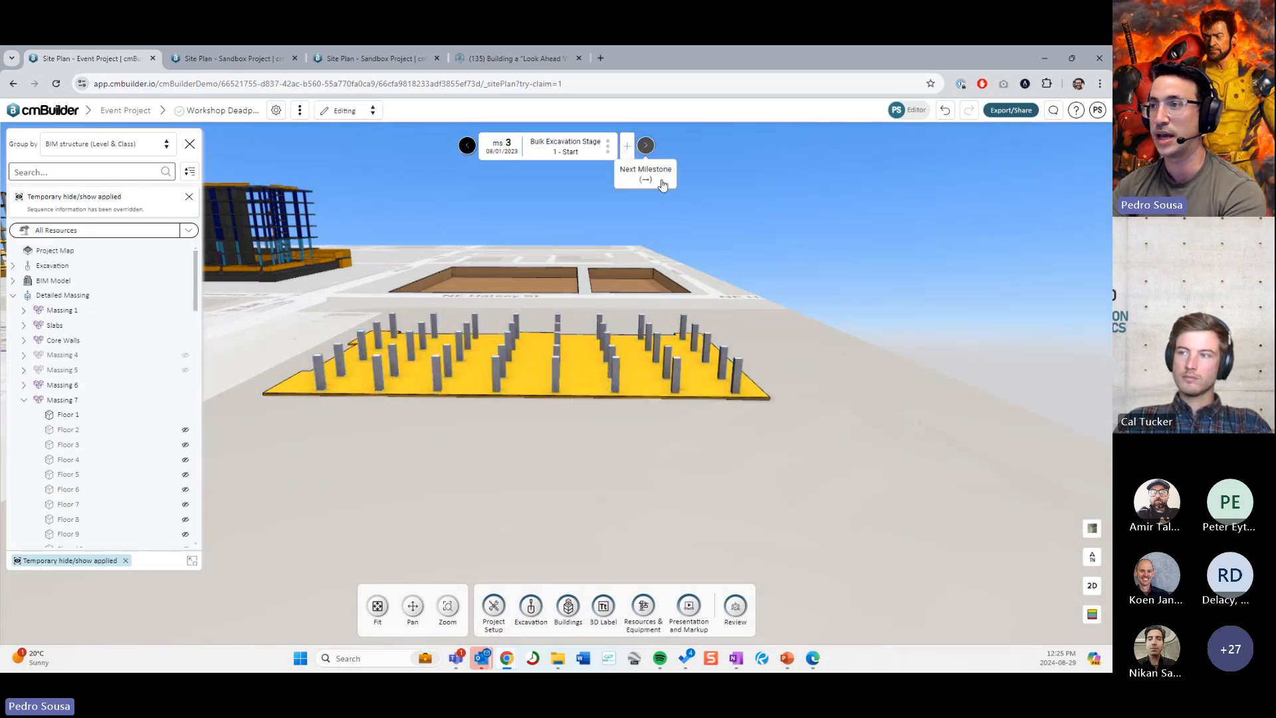
Step: Advance to milestone 4, Bulk Excavation Stage 1 - Finish, and show Floor 3 on top of the columns, keeping Floor 2 hidden
left_click(645, 143)
left_click_drag(668, 262, 631, 282)
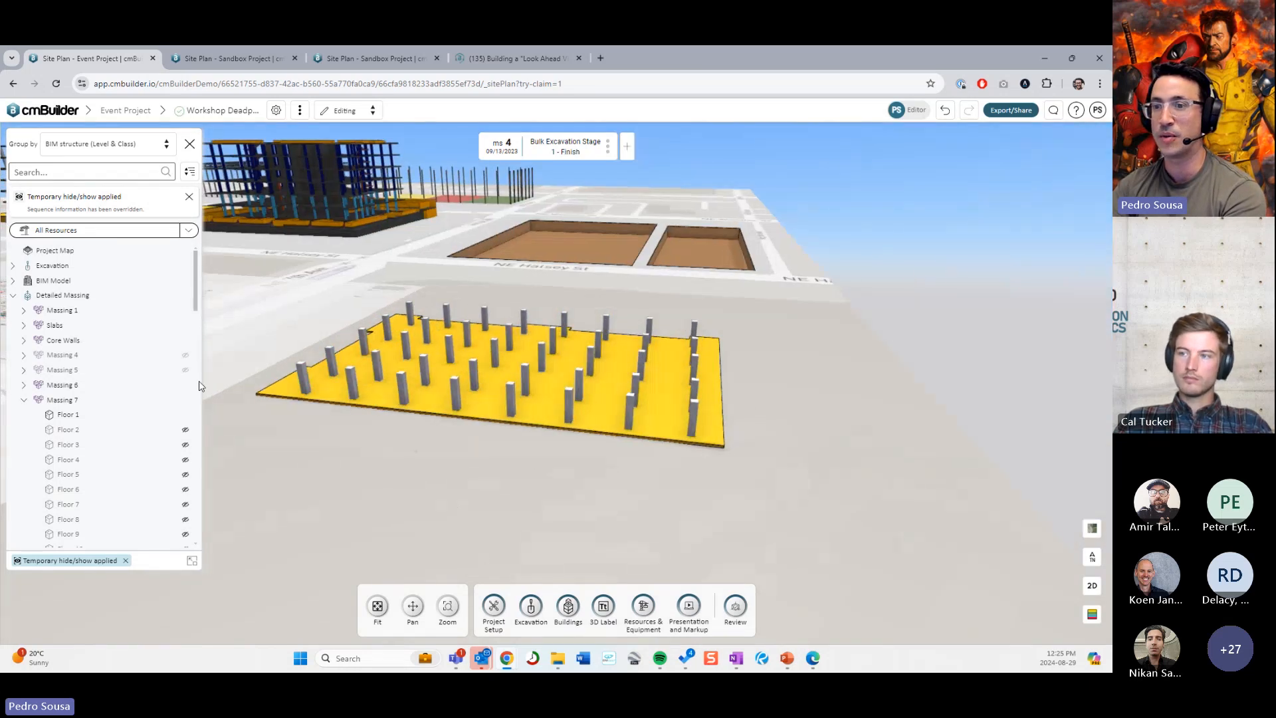
left_click(186, 430)
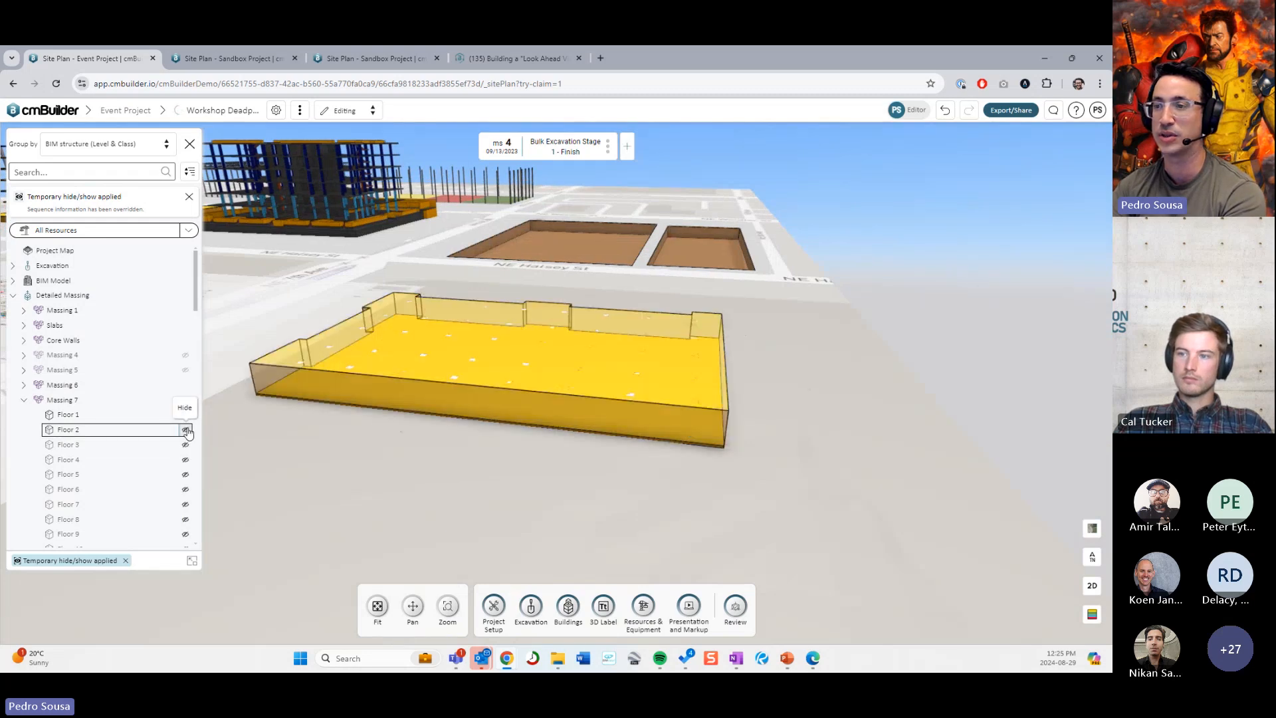
left_click(186, 430)
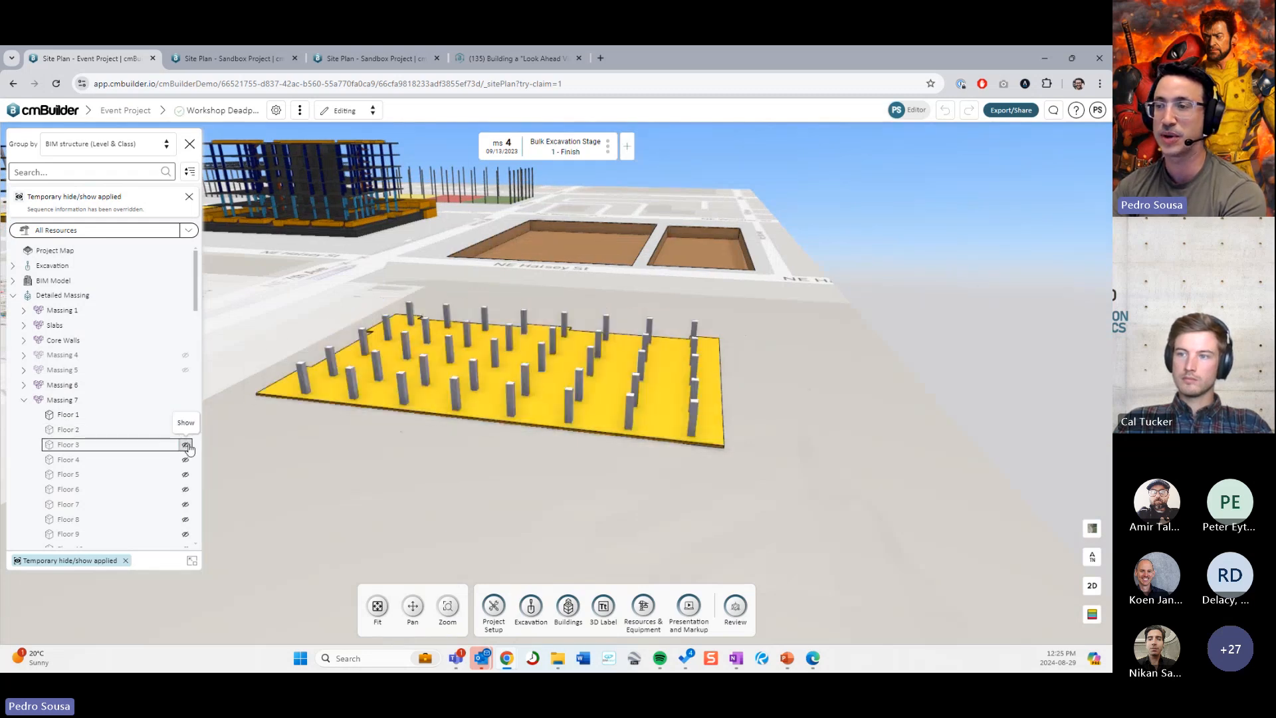
left_click(185, 444)
mouse_move(485, 448)
left_mouse_down()
mouse_move(439, 437)
mouse_move(492, 439)
left_mouse_up()
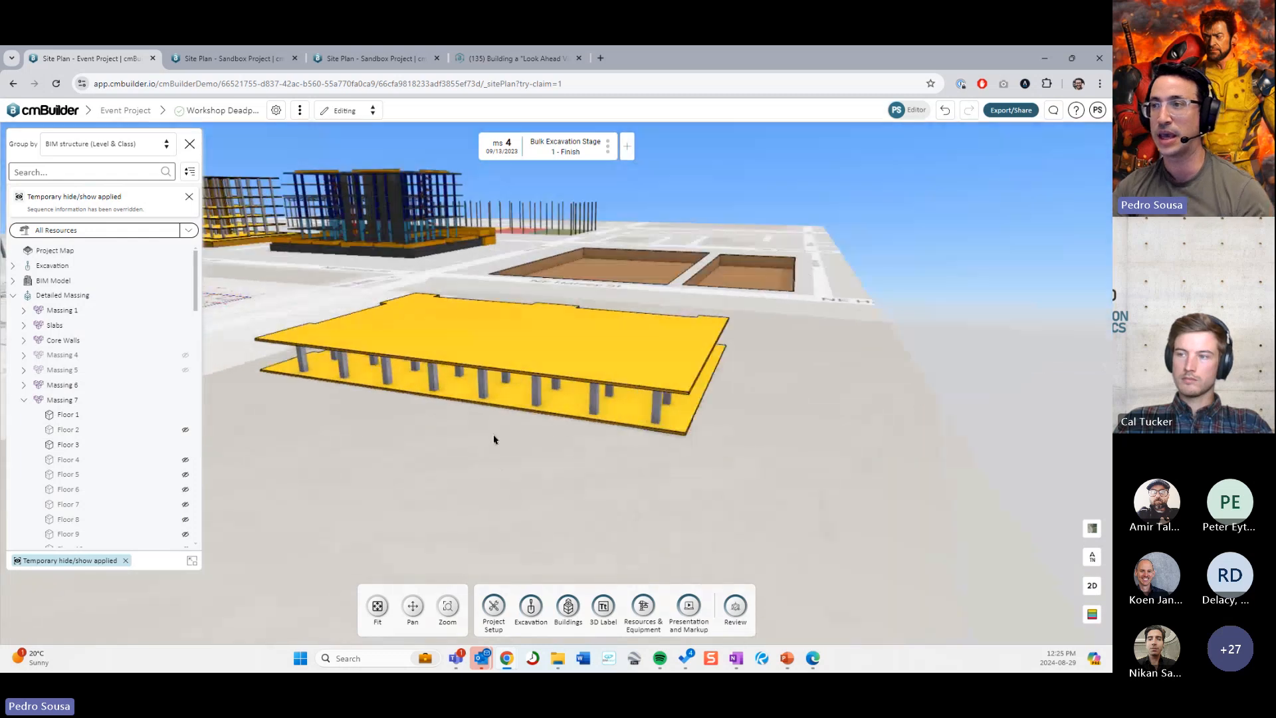
Step: Advance to milestone 5, Bulk Excavation Stage 2 - Finish, and adjust the outermost column row's height to about 6.8 m
left_click(645, 148)
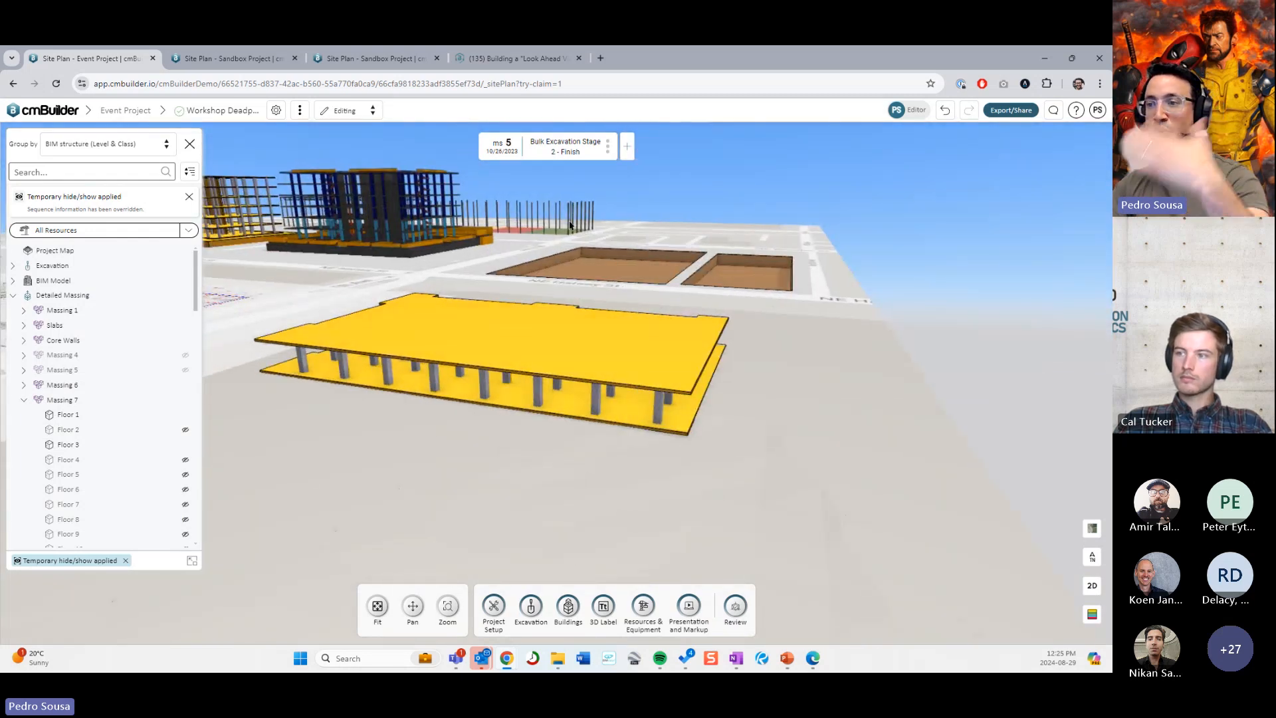
left_click_drag(442, 339, 501, 330)
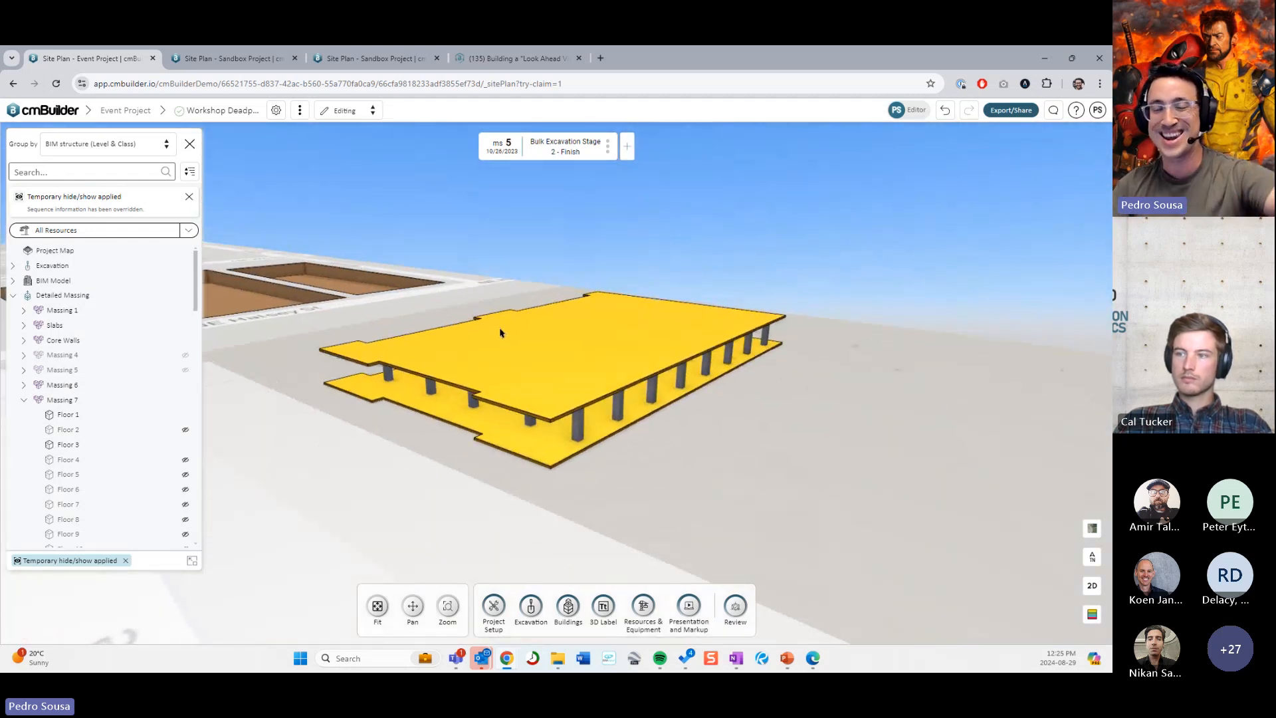
left_click(578, 426)
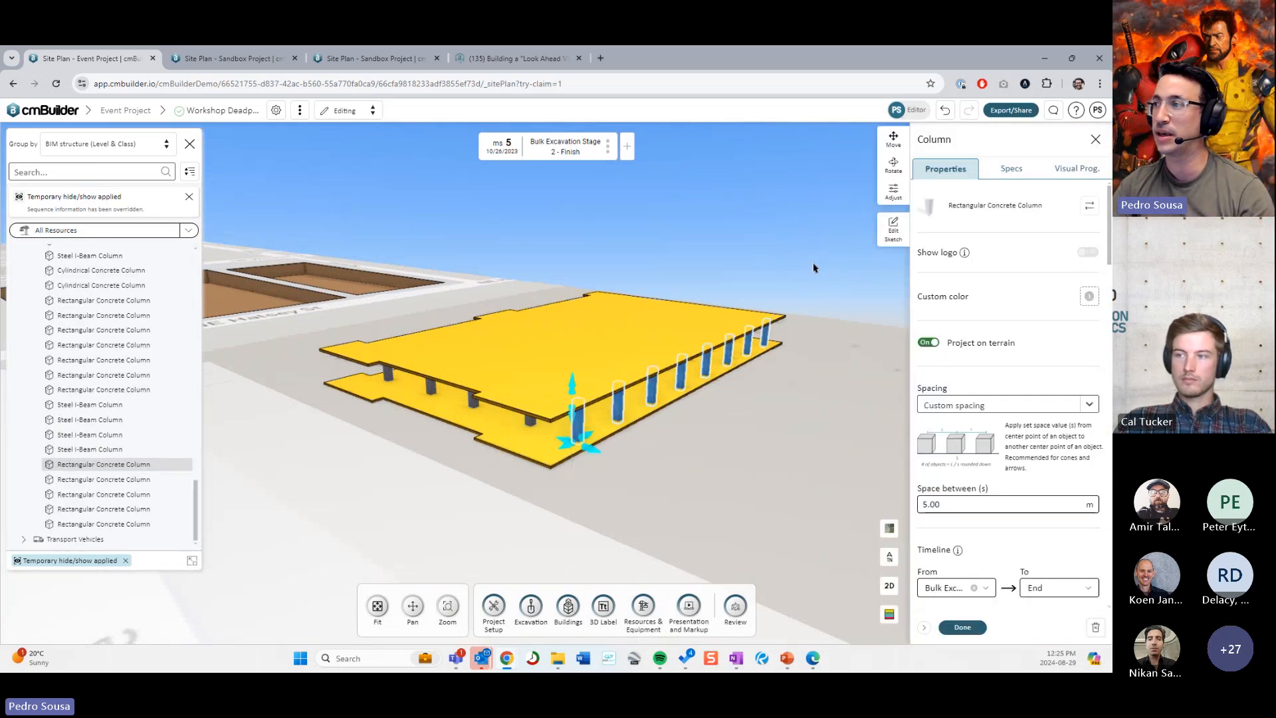
left_click(894, 192)
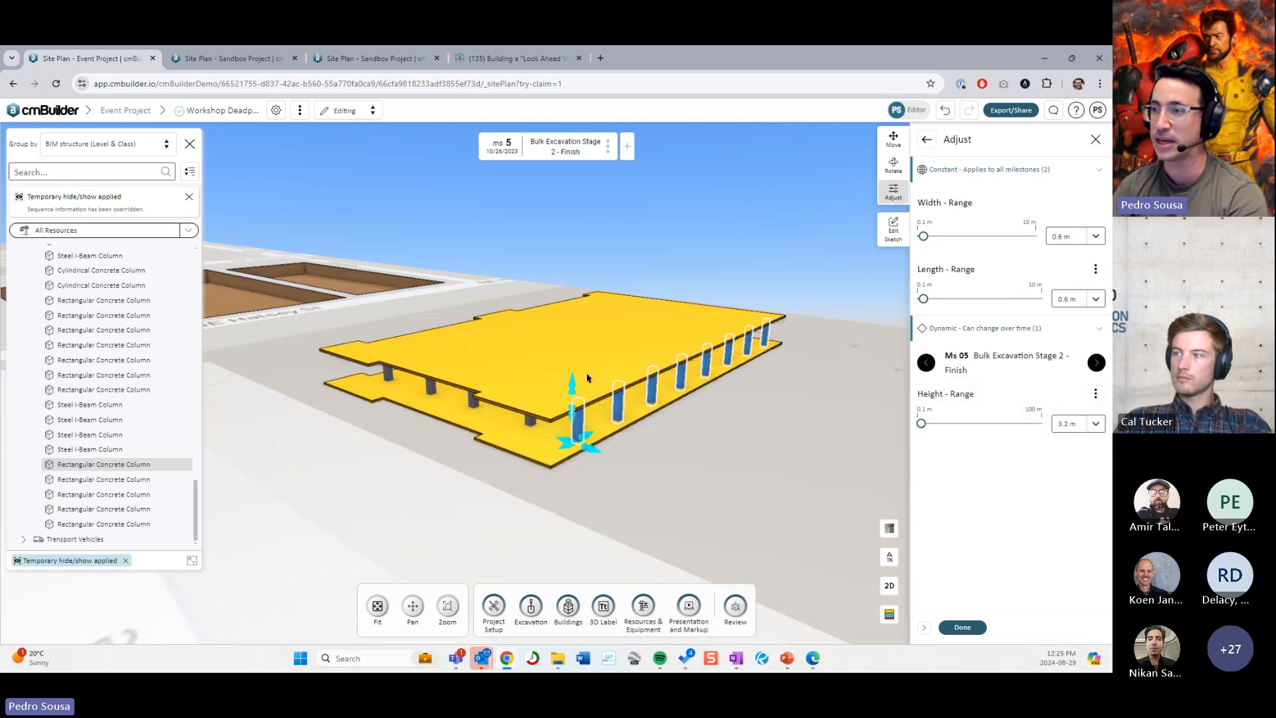
left_click_drag(573, 384, 573, 335)
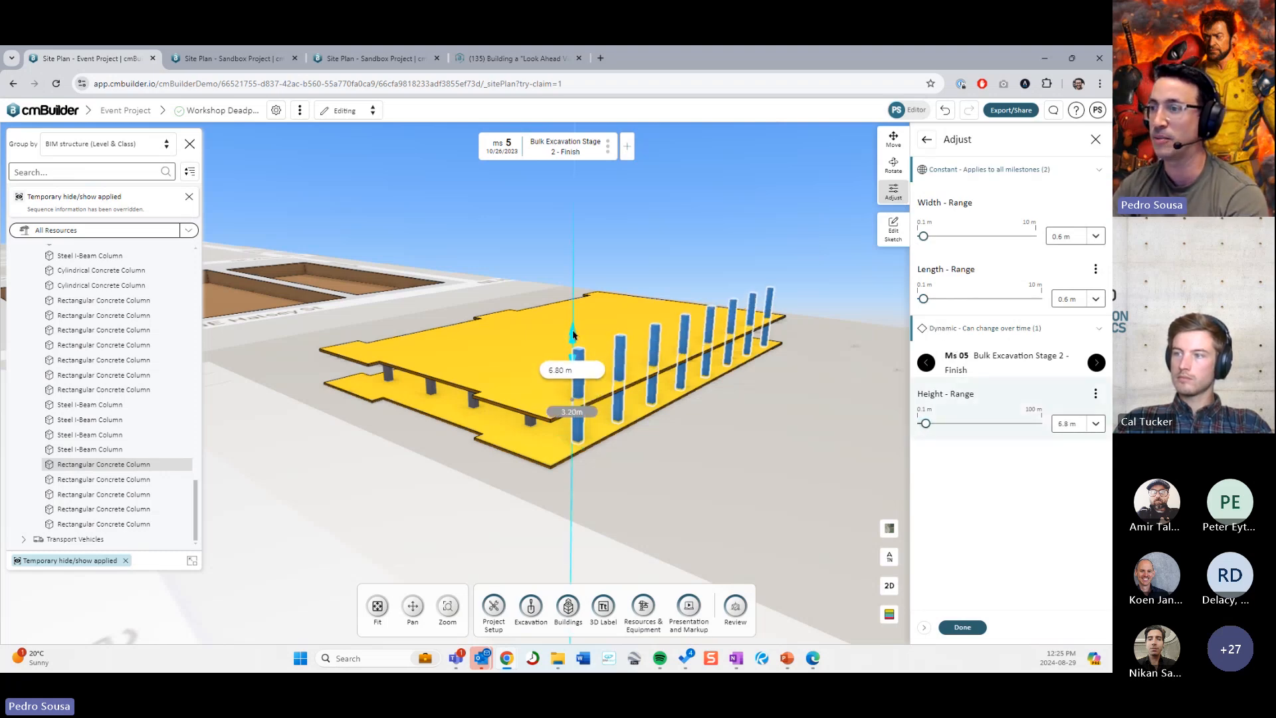
left_click(530, 425)
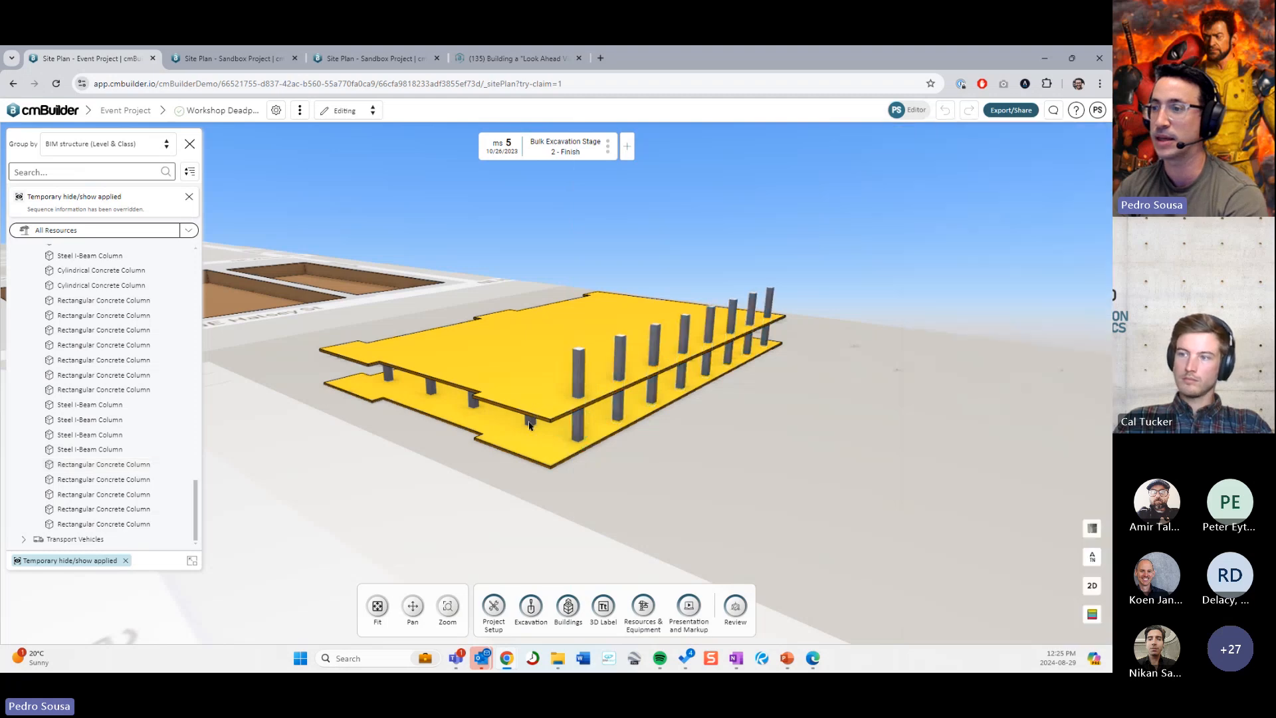
Step: Extend the second column row to a height of about 6.8 m and the third row to about 6.9 m at milestone 5
left_click_drag(530, 425, 608, 390)
left_click(625, 384)
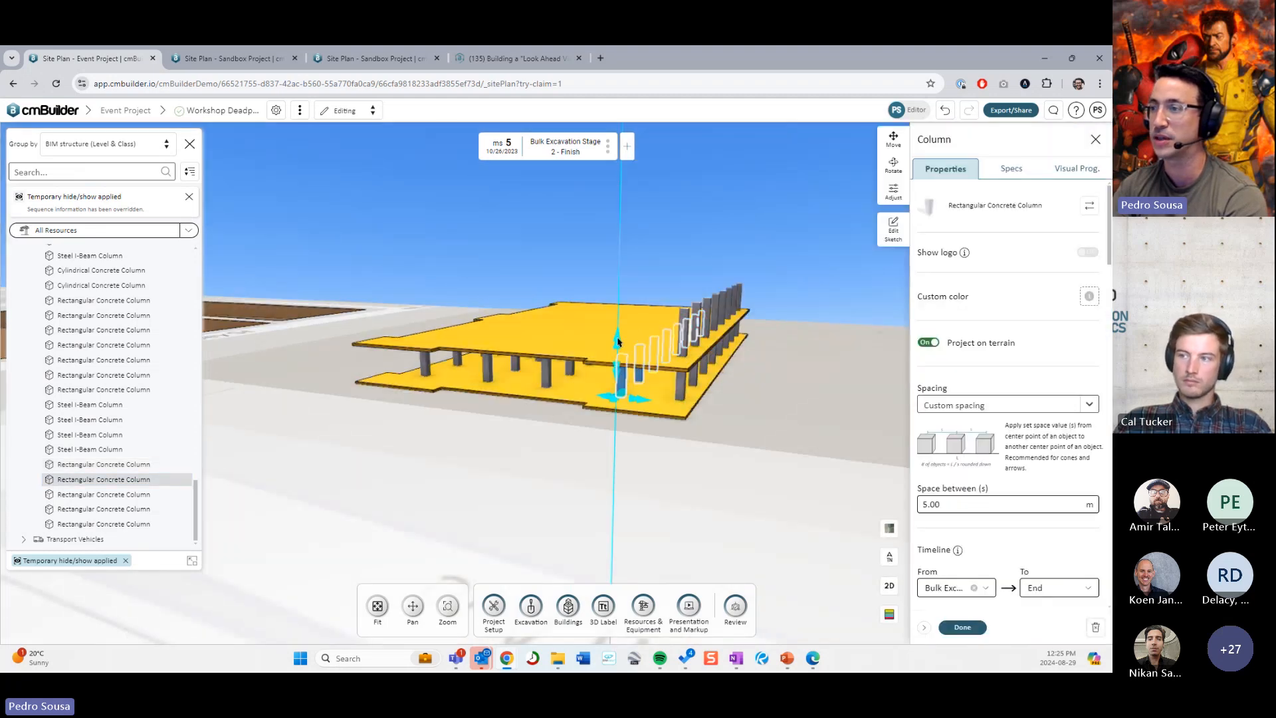
left_click_drag(620, 325, 619, 292)
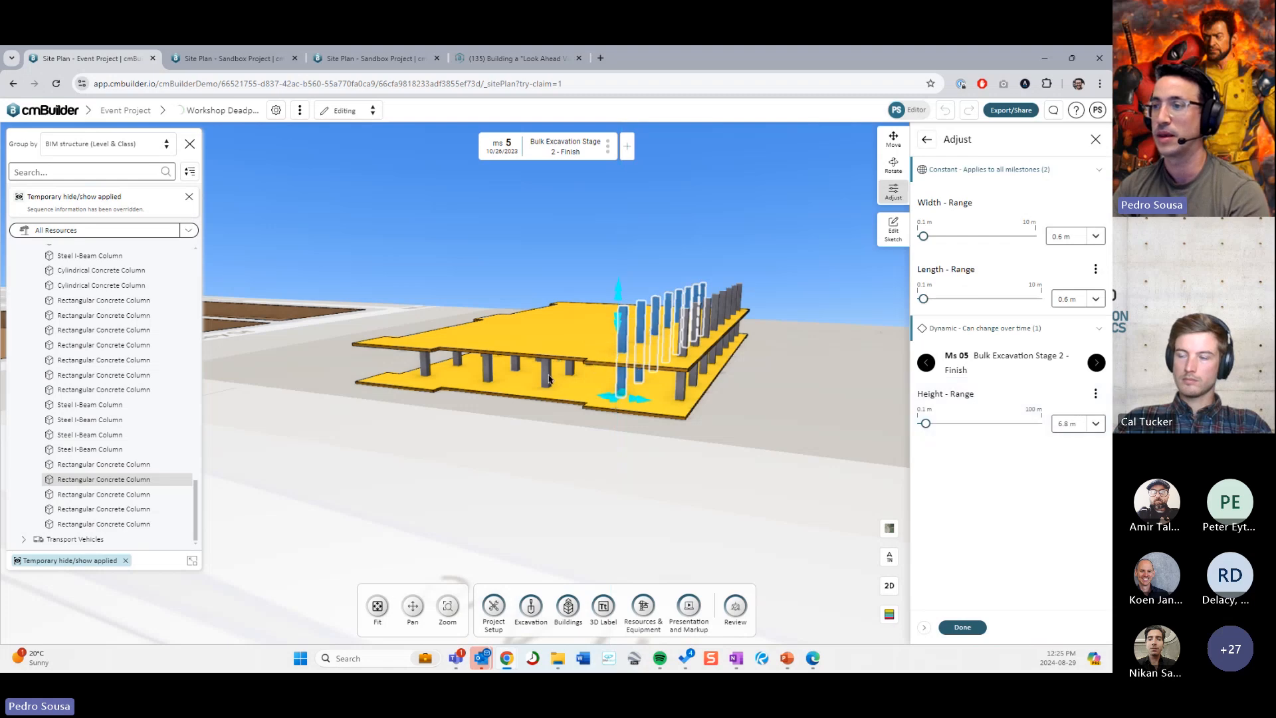
key("Escape")
left_click(549, 372)
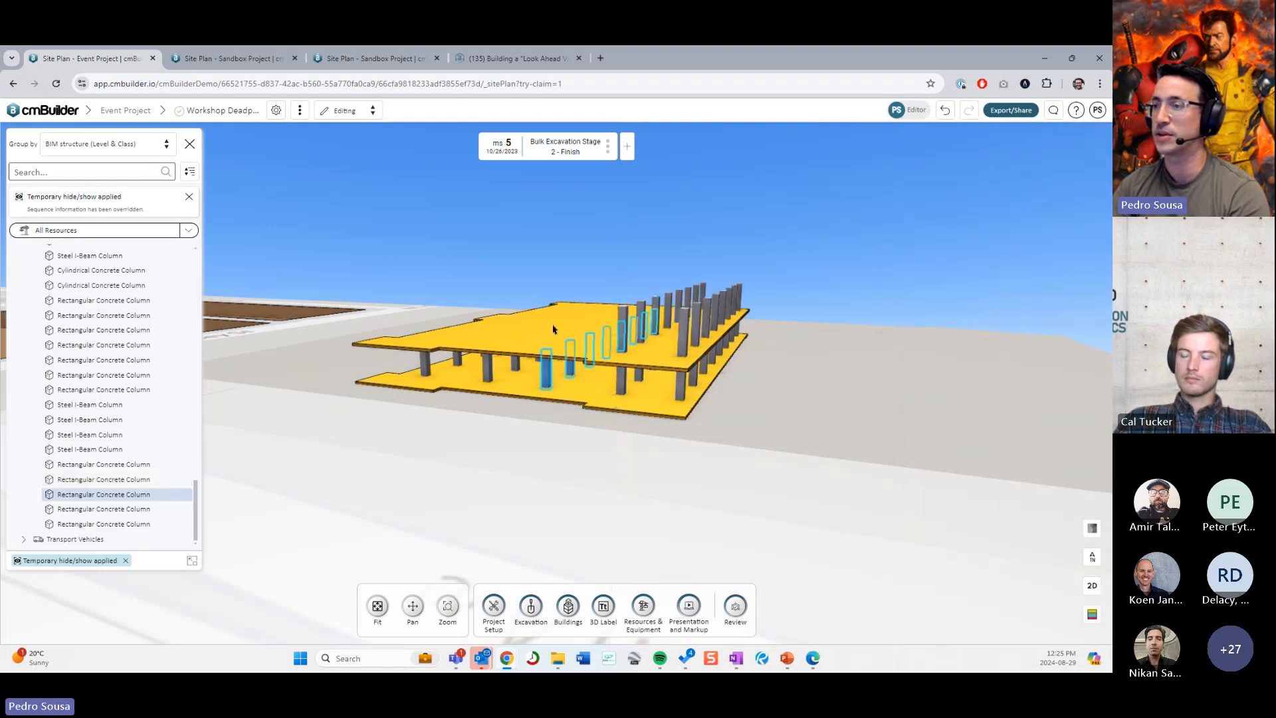
left_click_drag(542, 331, 541, 281)
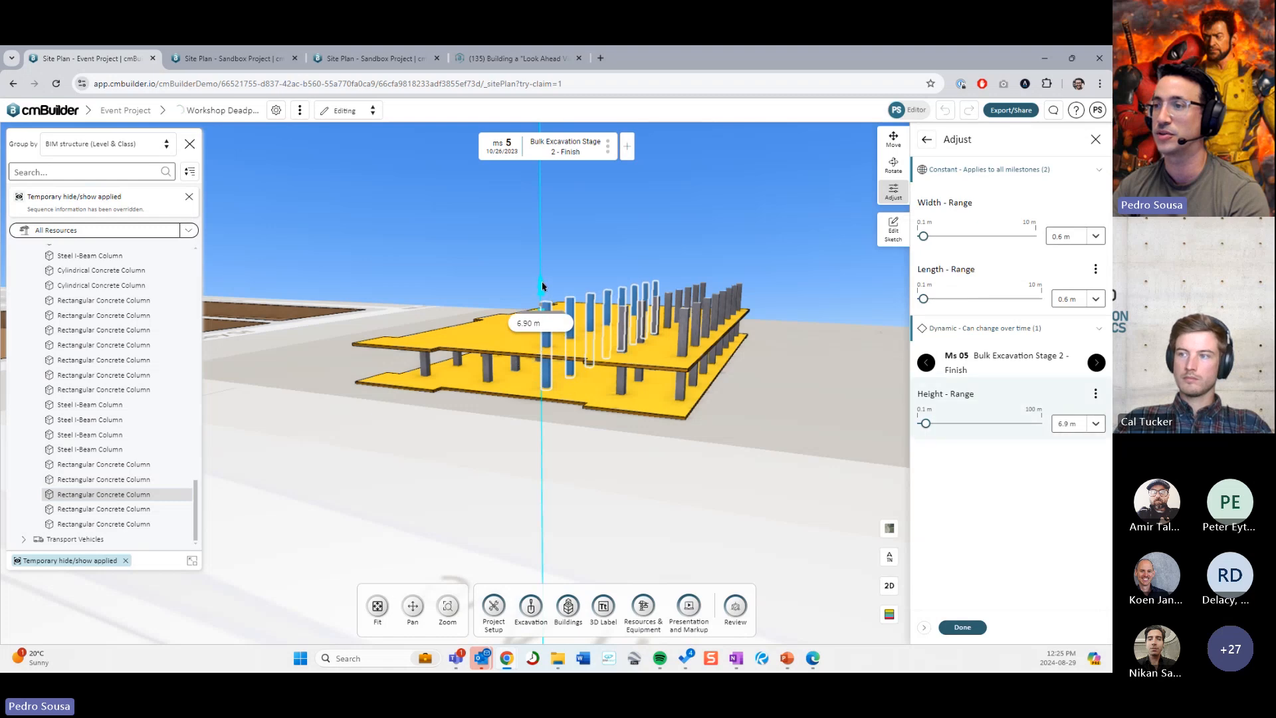
left_click(490, 360)
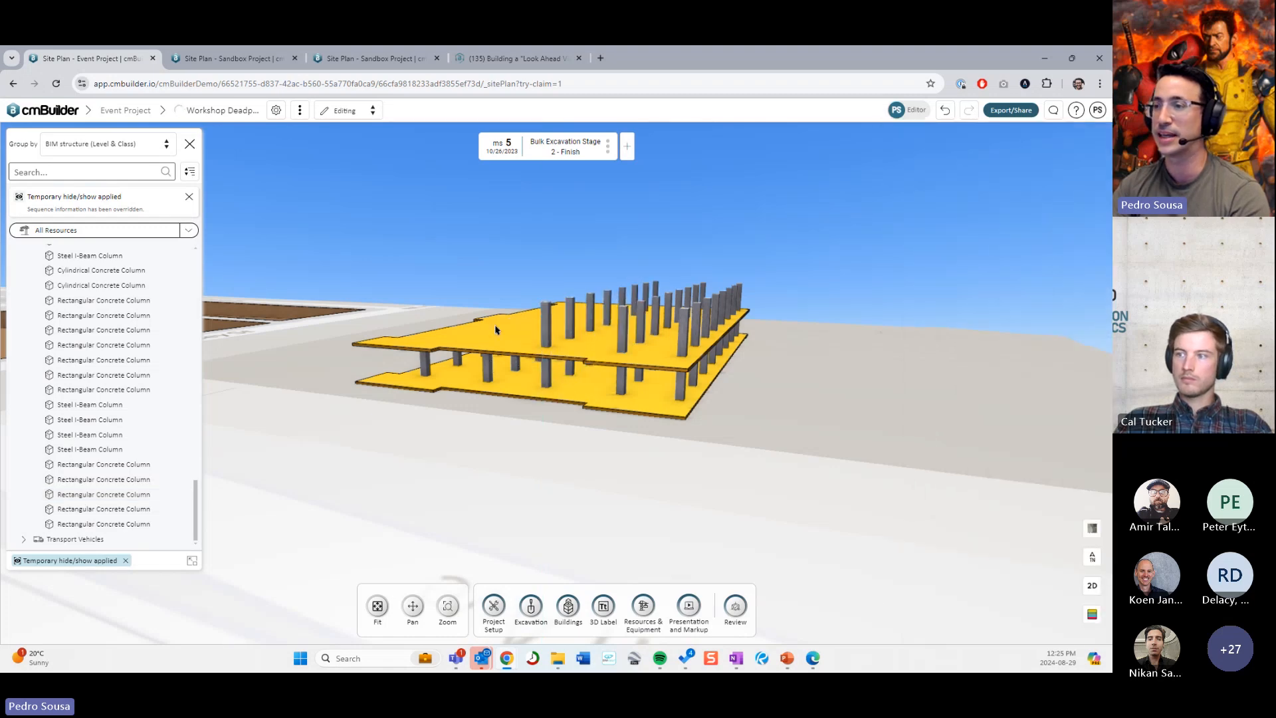
Step: Extend the last two column rows, the fourth and fifth, to a height of about 6.8 m at milestone 5
left_click(487, 332)
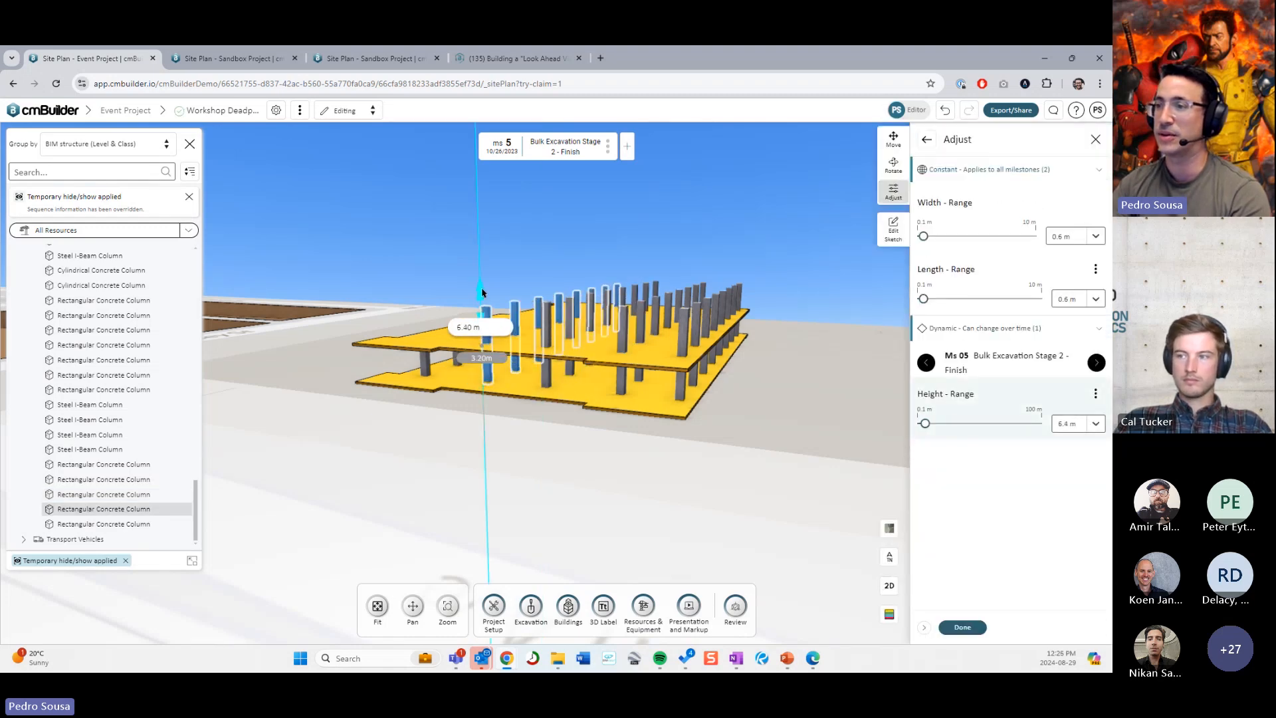
left_click_drag(481, 292, 482, 291)
left_click(436, 355)
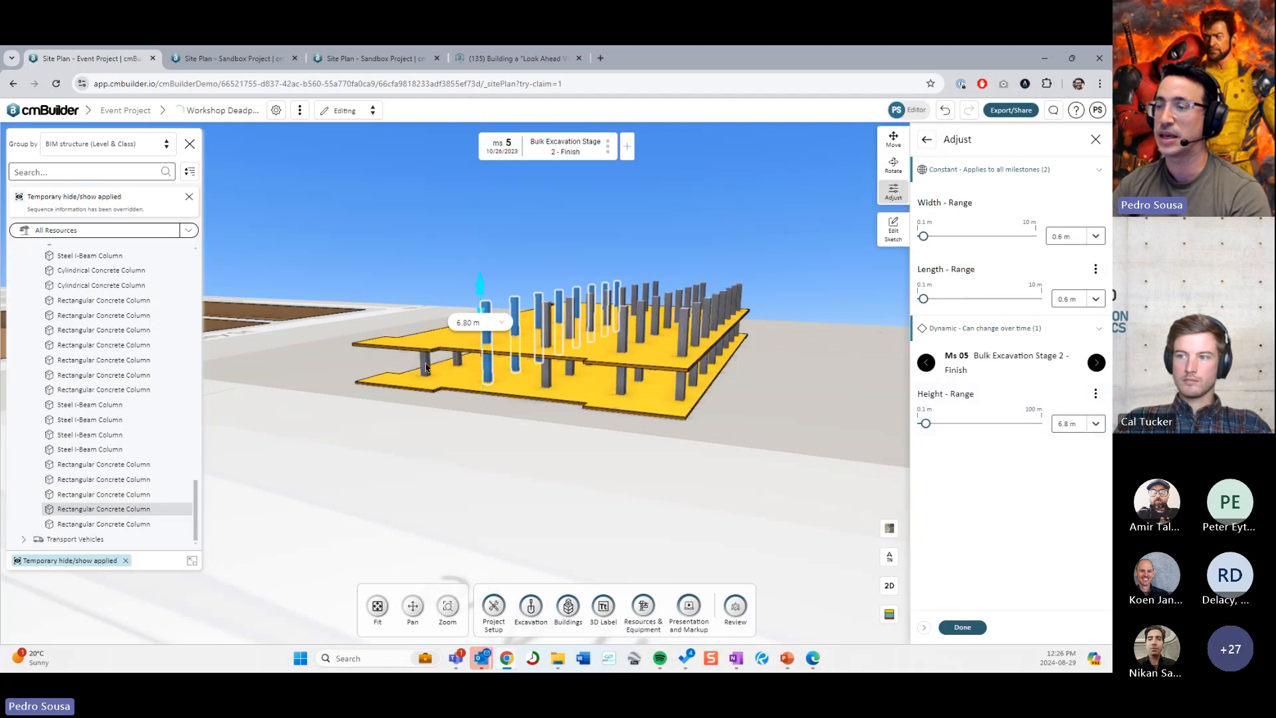
left_click(428, 365)
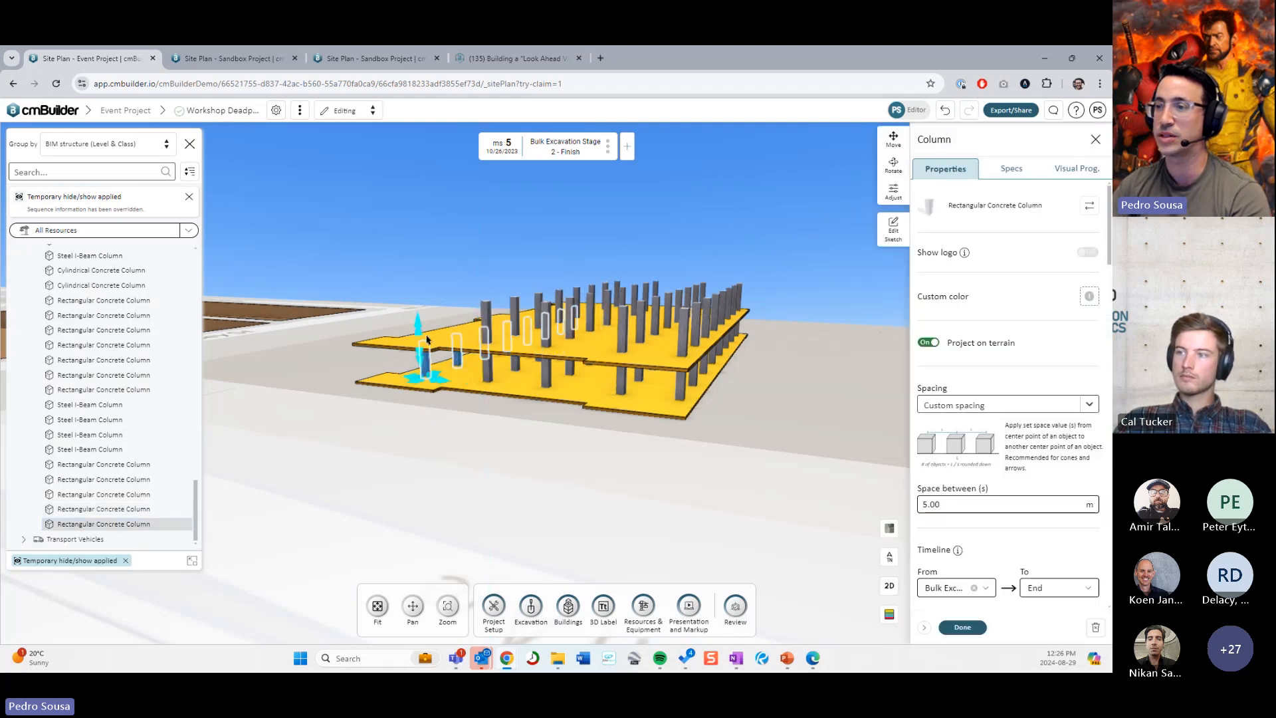
left_click_drag(417, 291, 417, 289)
left_click(962, 627)
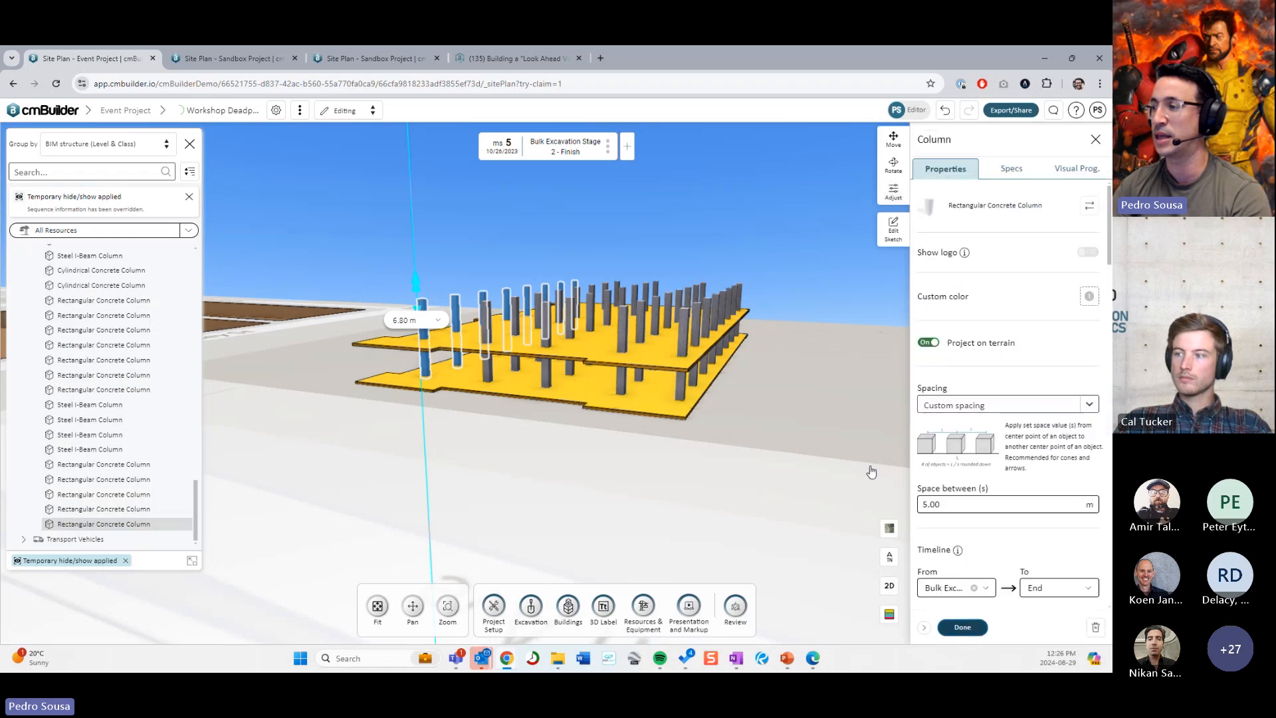
left_click(884, 498)
Step: Advance to milestone 6, Detail Ex - Finish, and show Floor 5 of Massing 7 on top of the extended columns
key("Left")
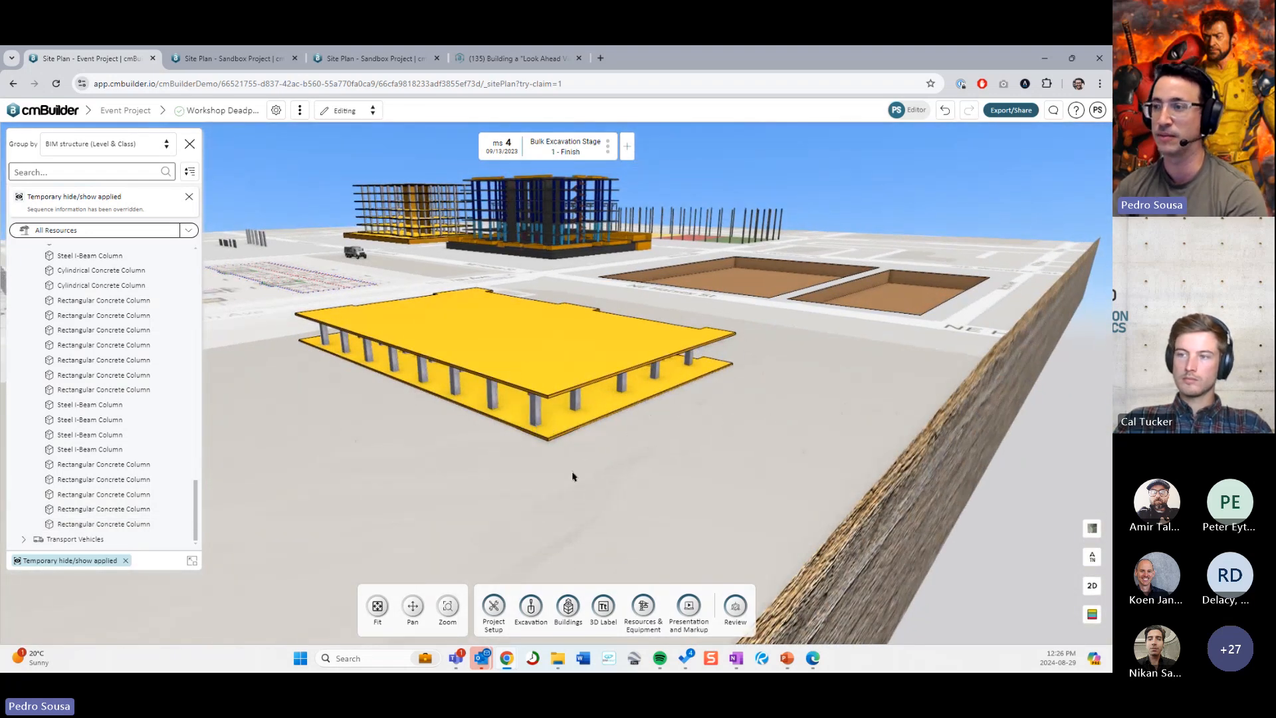
key("Right")
key("Left")
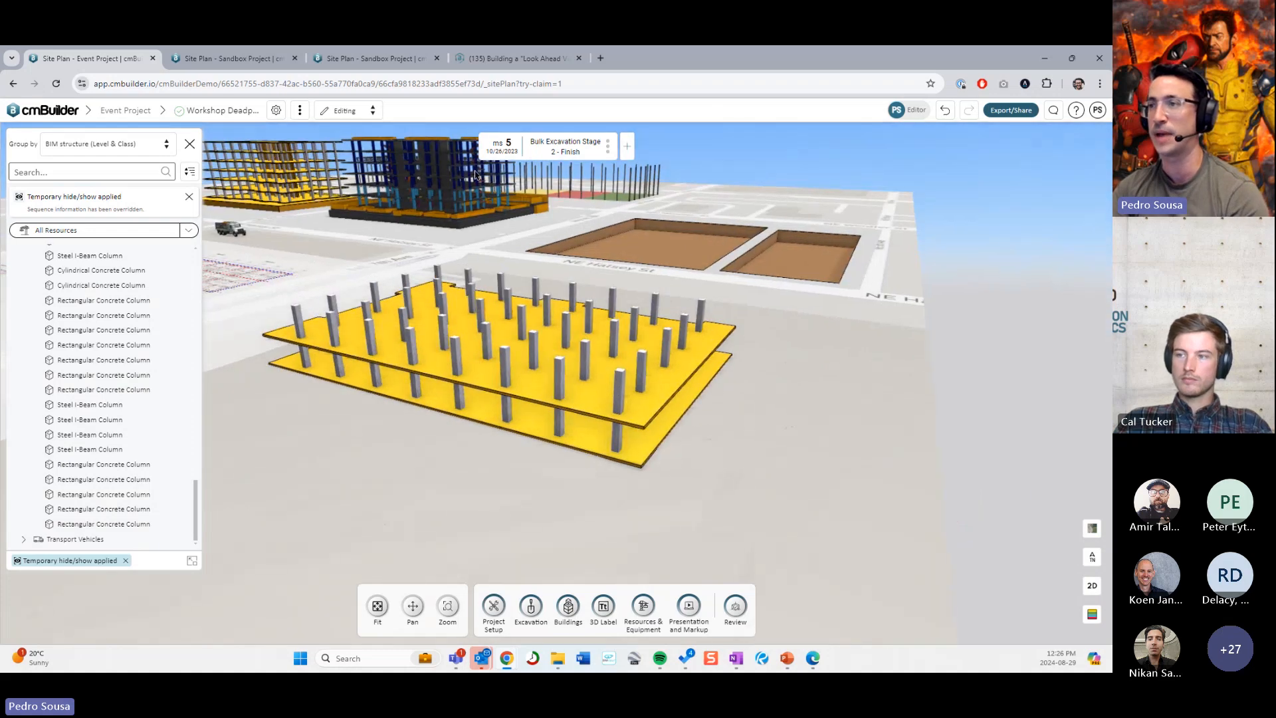
left_click(645, 146)
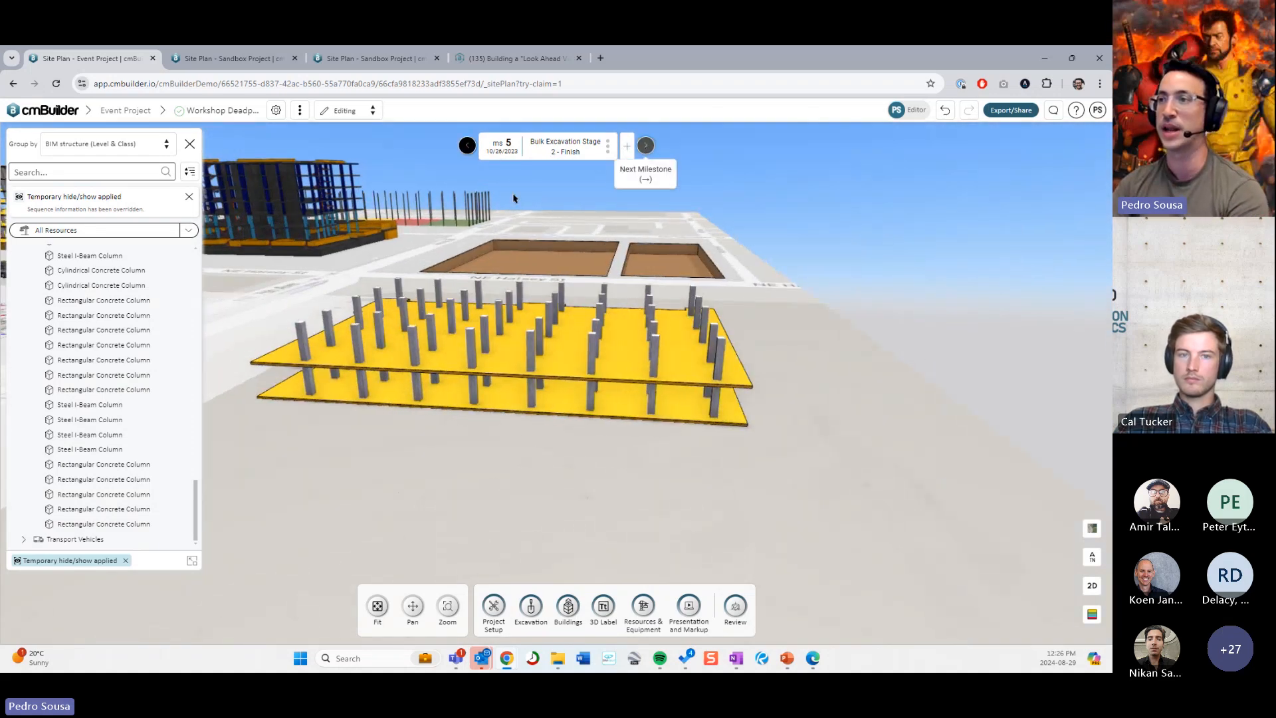
left_click(645, 146)
scroll(75, 334, "up", 5)
scroll(76, 334, "up", 10)
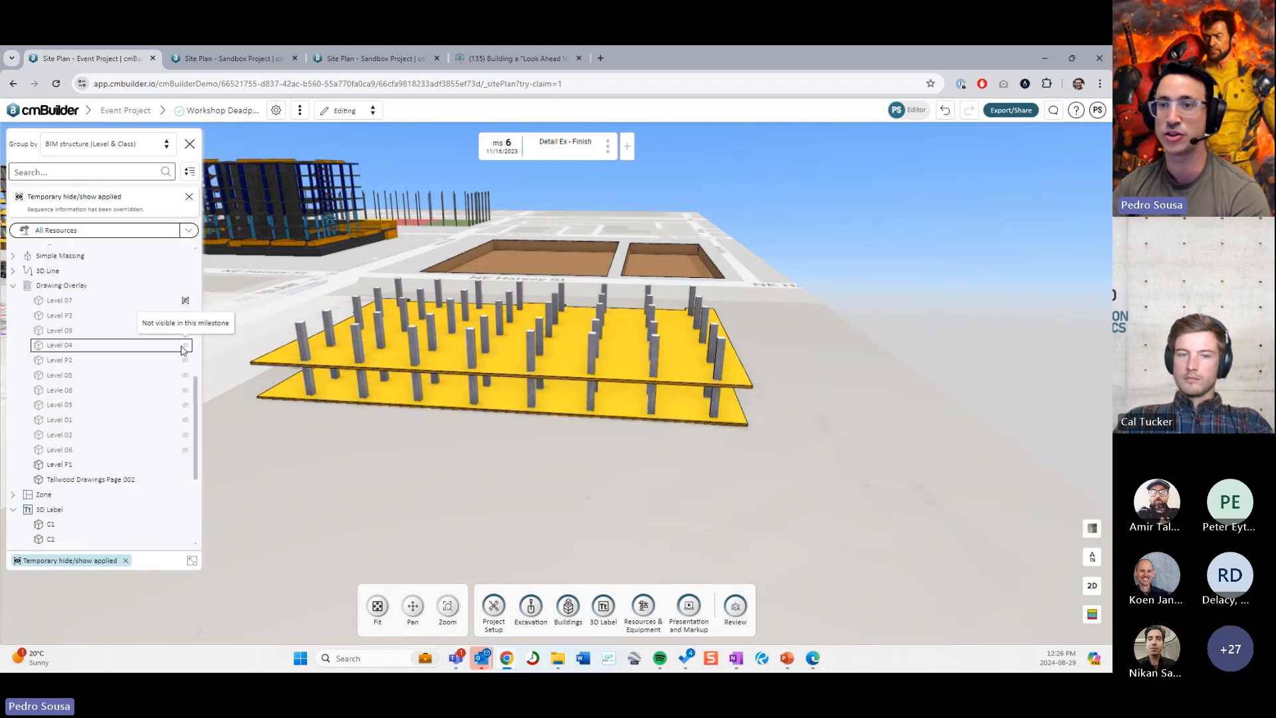
scroll(191, 332, "up", 10)
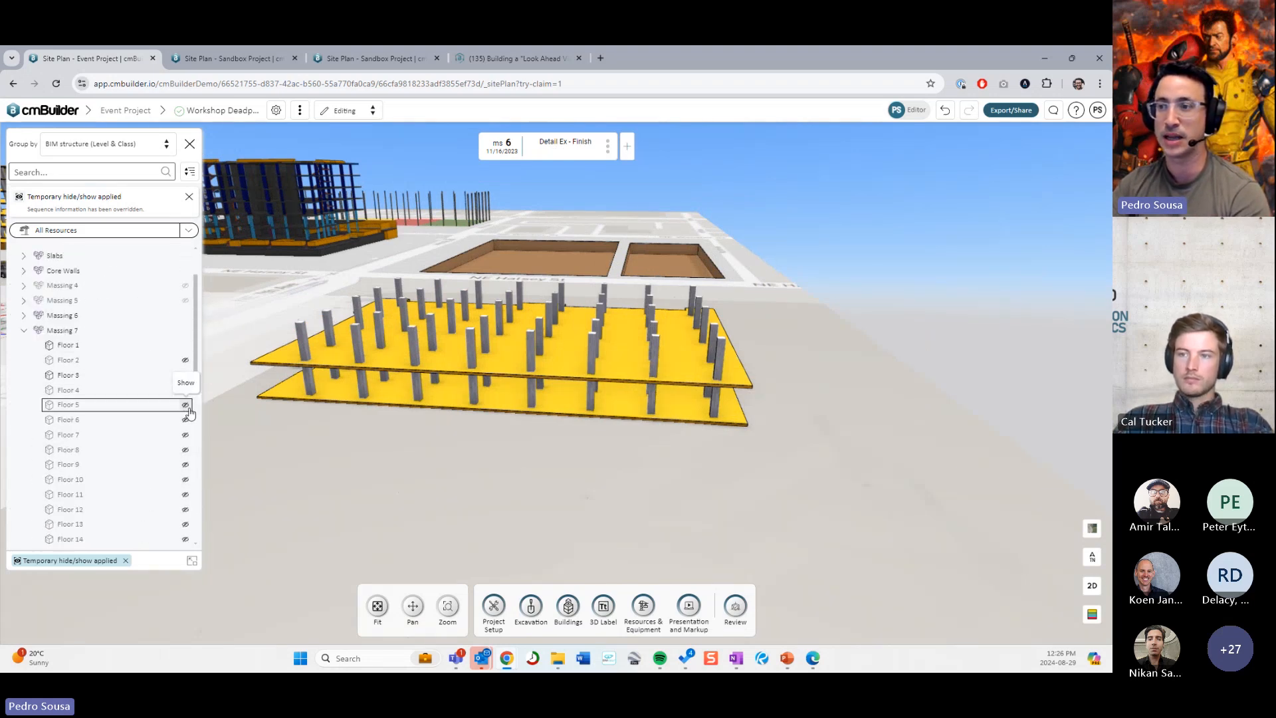
left_click(185, 405)
Step: Examine the stacked slabs and columns of the building from several angles and distances
left_click_drag(521, 456, 480, 457)
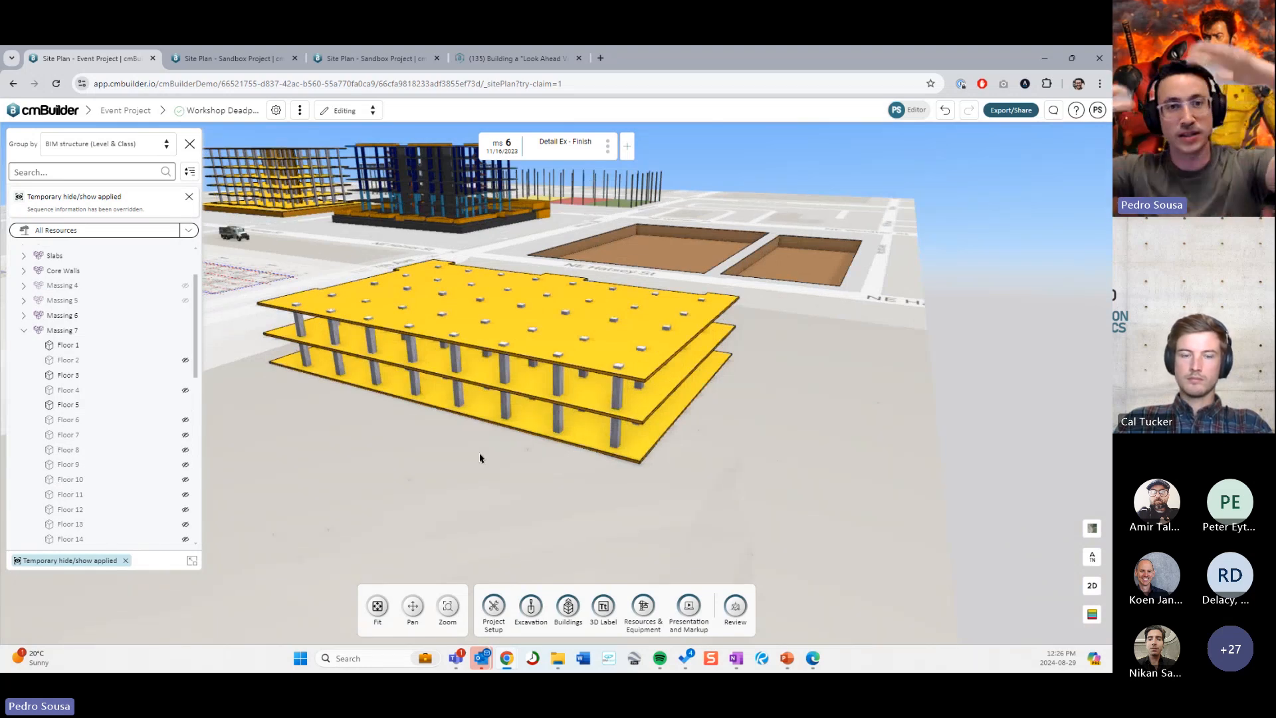
mouse_move(540, 289)
left_mouse_down()
mouse_move(561, 333)
mouse_move(533, 300)
left_mouse_up()
scroll(537, 319, "down", 3)
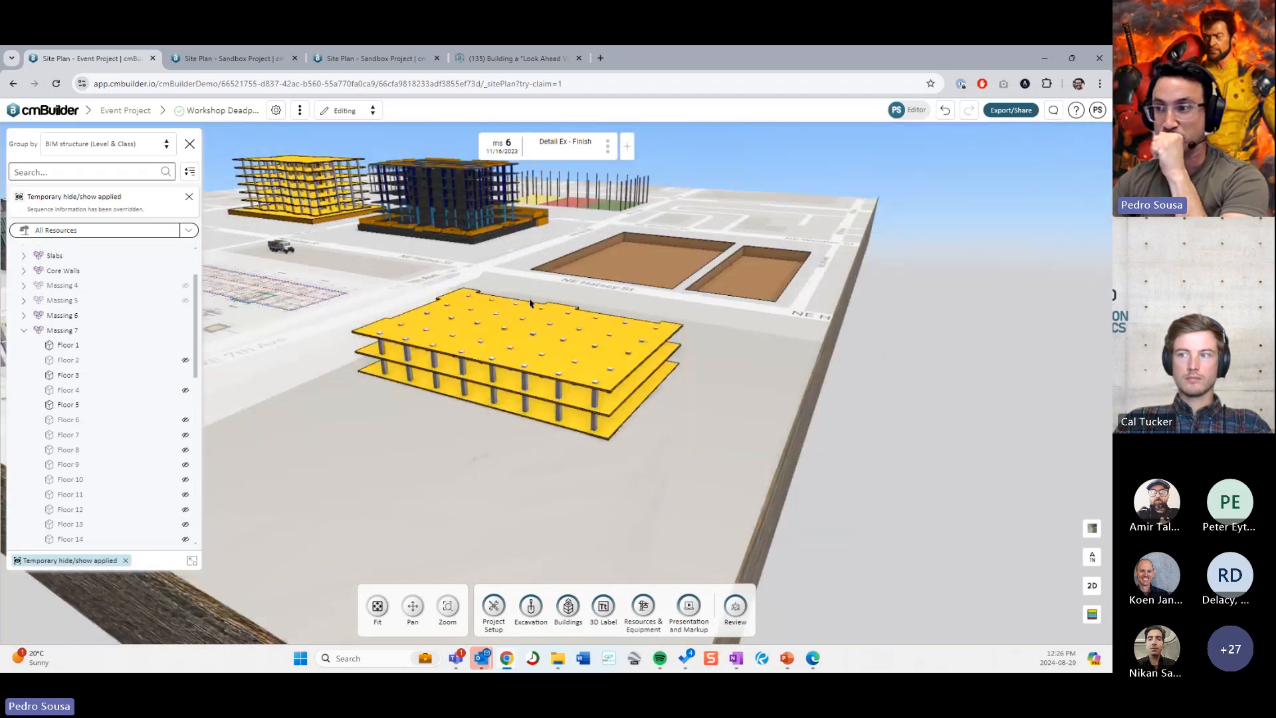
mouse_move(516, 466)
left_mouse_down()
mouse_move(501, 471)
mouse_move(522, 464)
left_mouse_up()
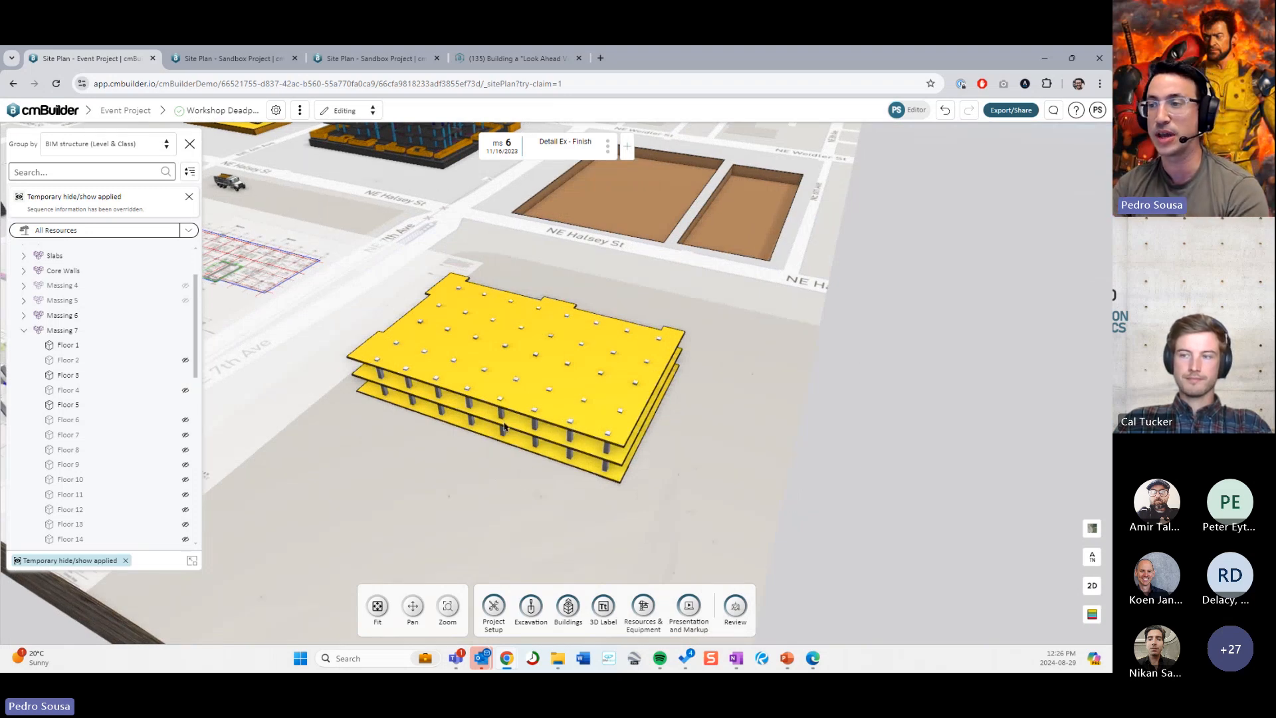
left_click_drag(504, 426, 553, 394)
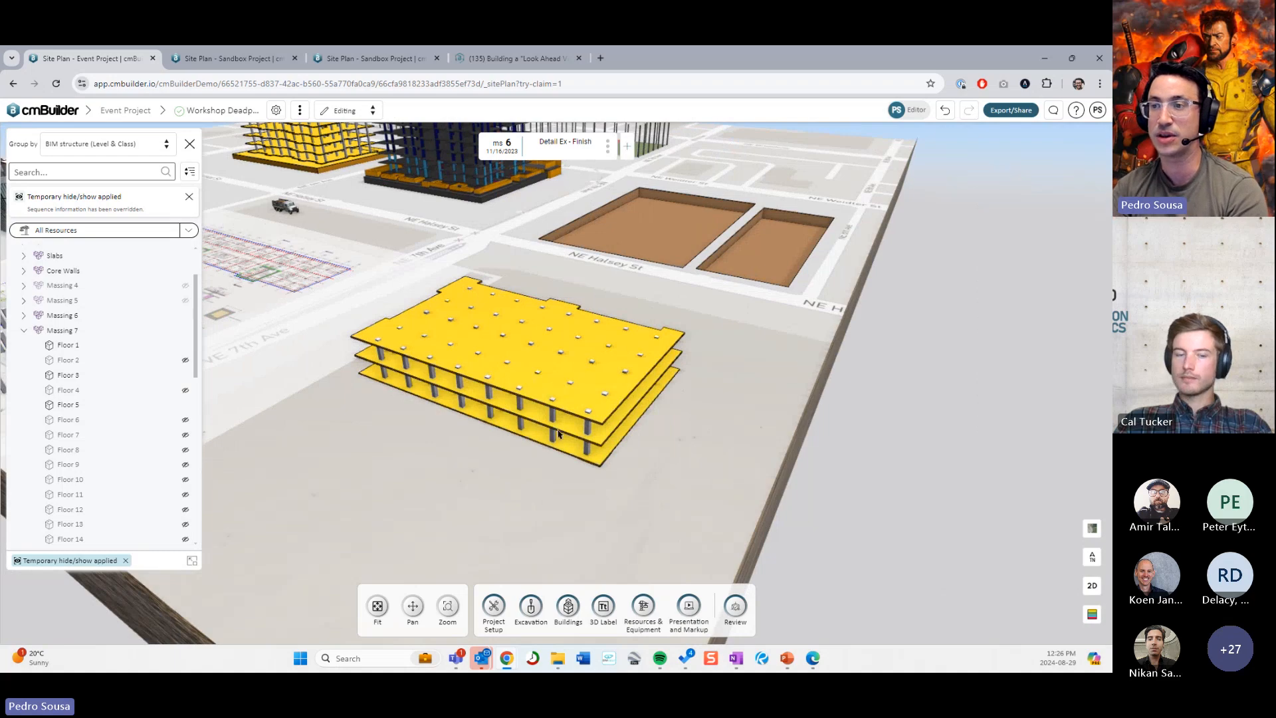
left_click_drag(505, 443, 524, 473)
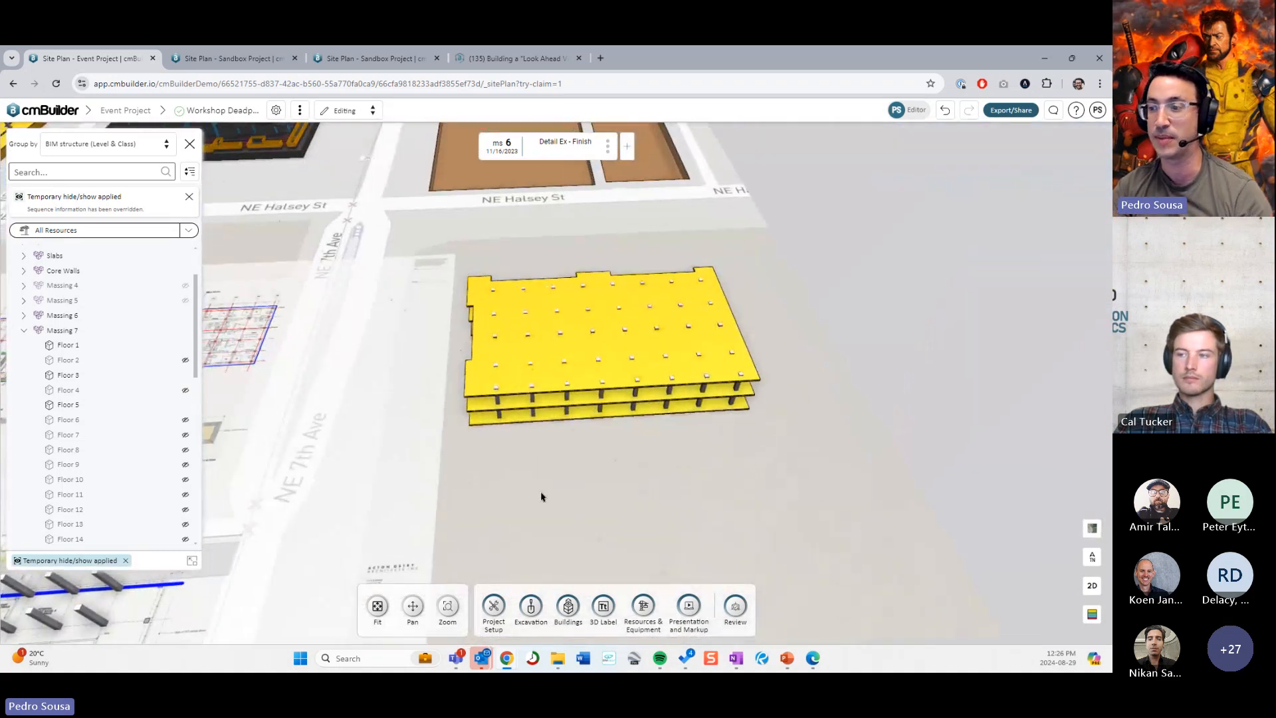
right_click_drag(541, 493, 503, 480)
left_click_drag(587, 514, 593, 475)
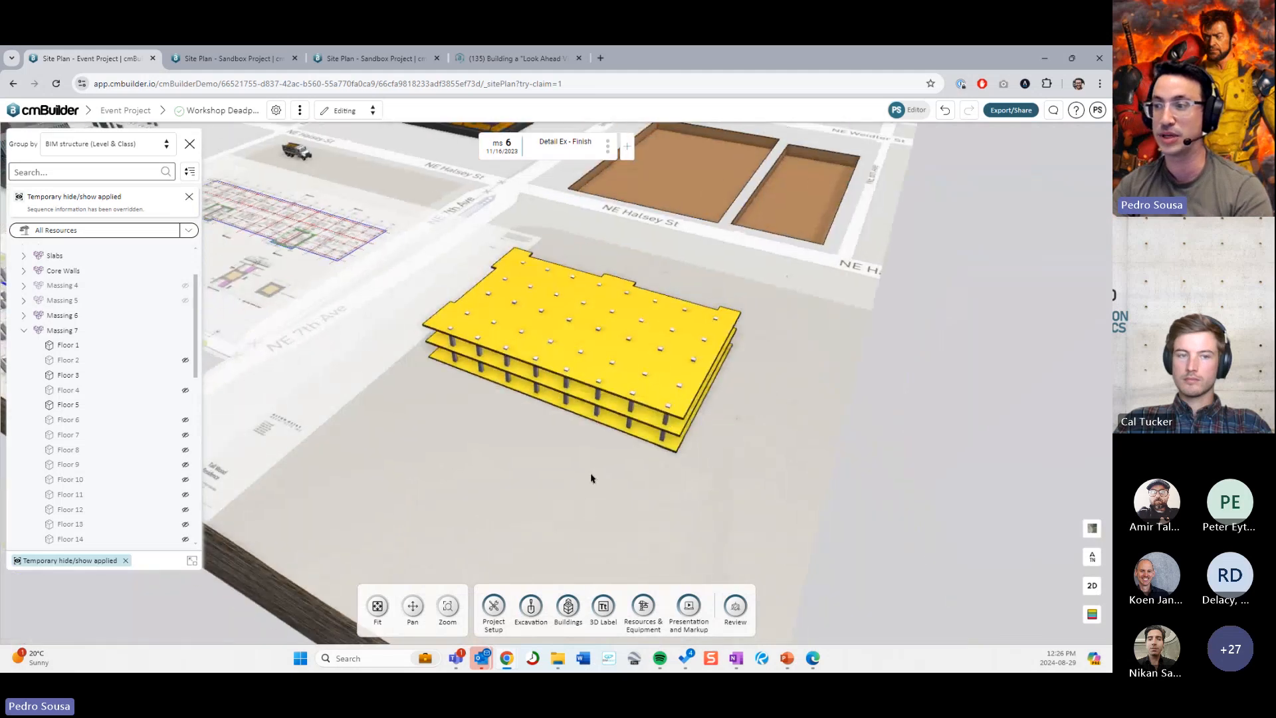
Step: Return to milestone 1, Project Start, and clear the temporary hide/show override
key("Left")
key("Left")
key("Left")
key("Left")
key("Left")
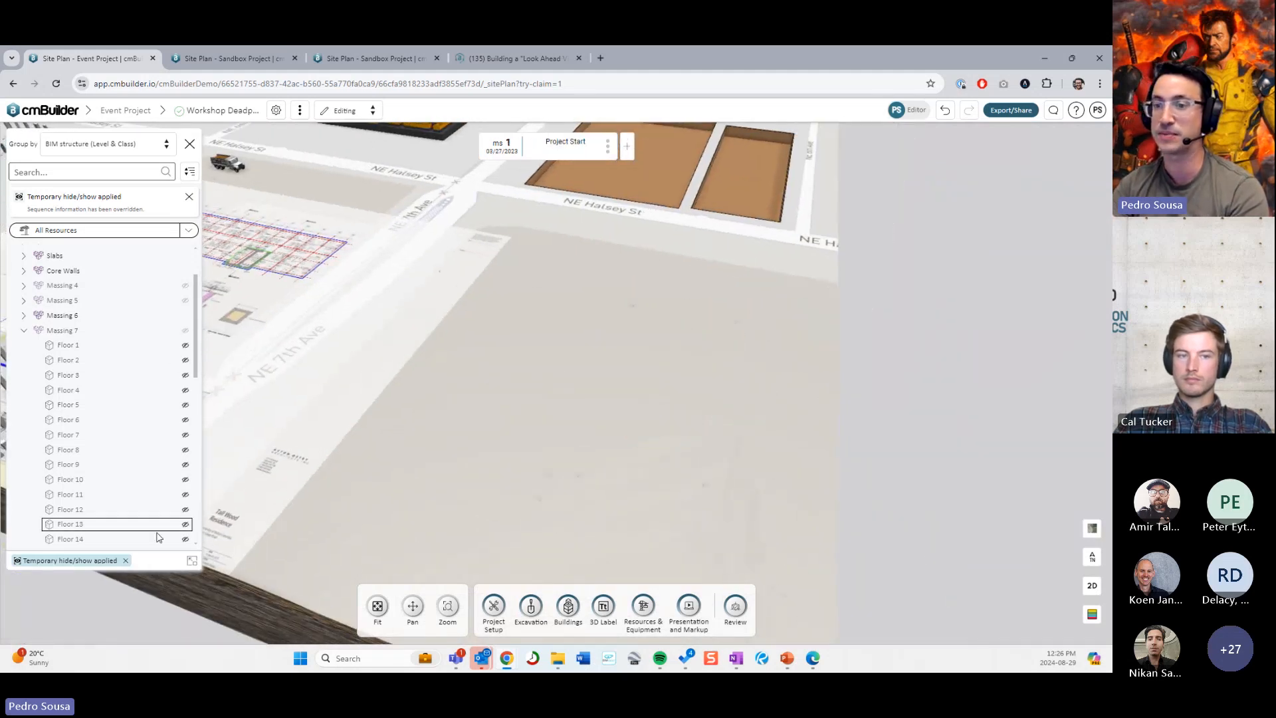
left_click(125, 560)
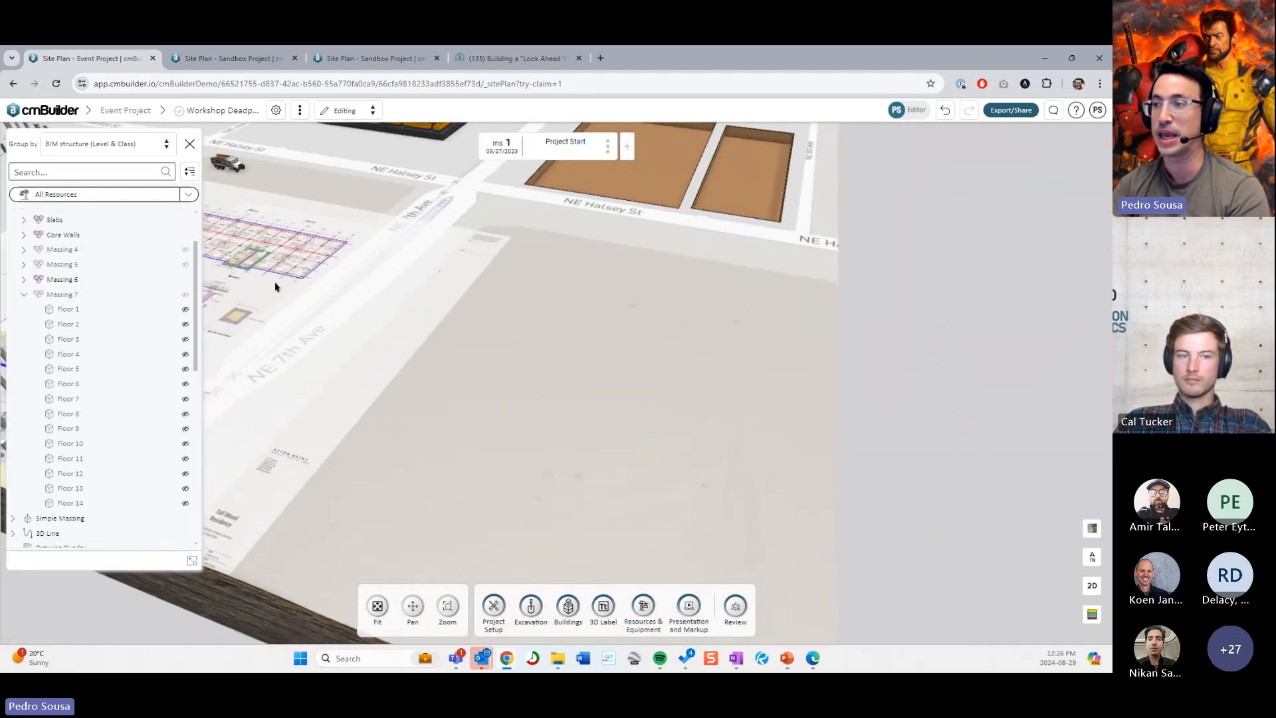
Step: Bring up the never-shown Level 07 drawing as an overlay projected on the terrain and connected to the timeline
left_click(299, 114)
mouse_move(367, 174)
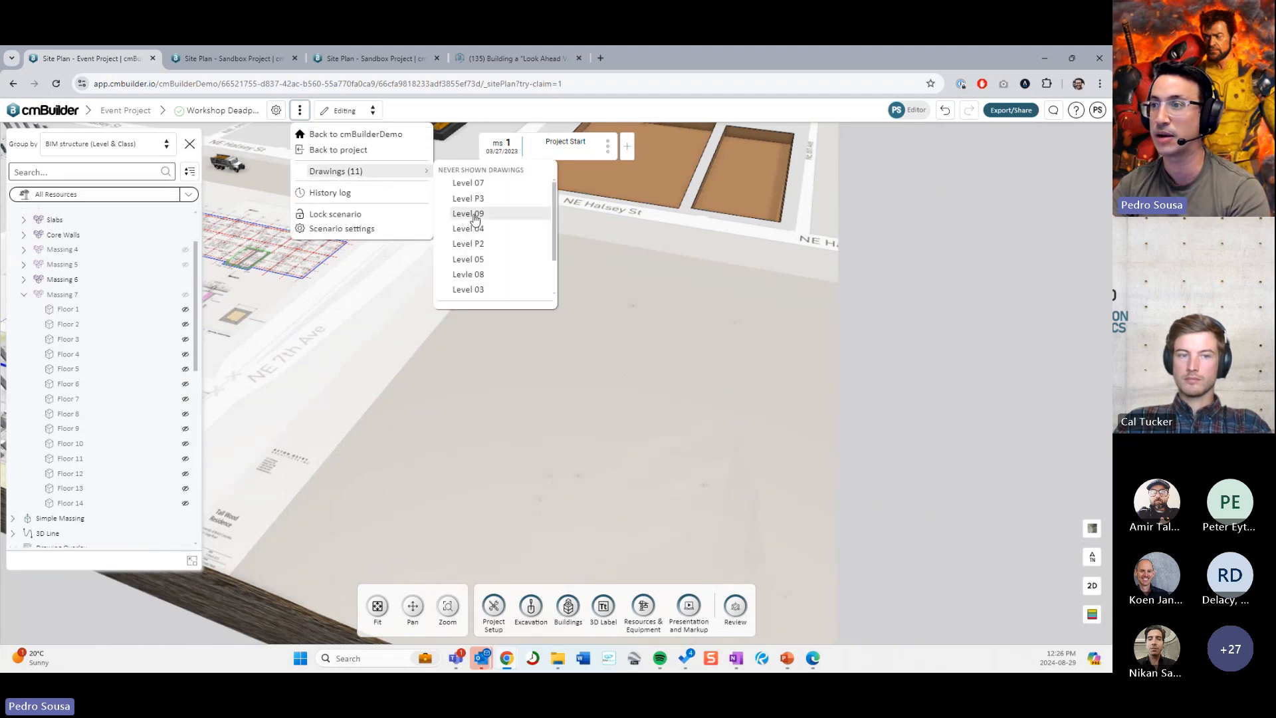
left_click(490, 191)
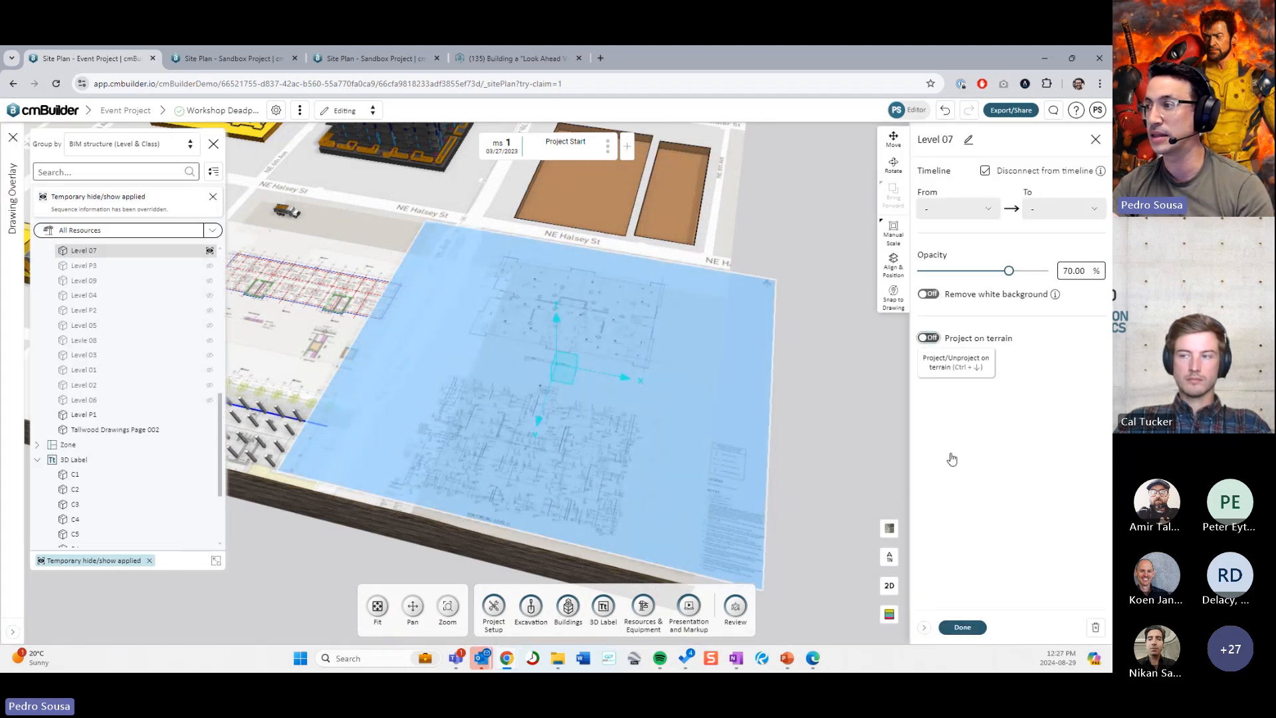
key("ctrl+Down")
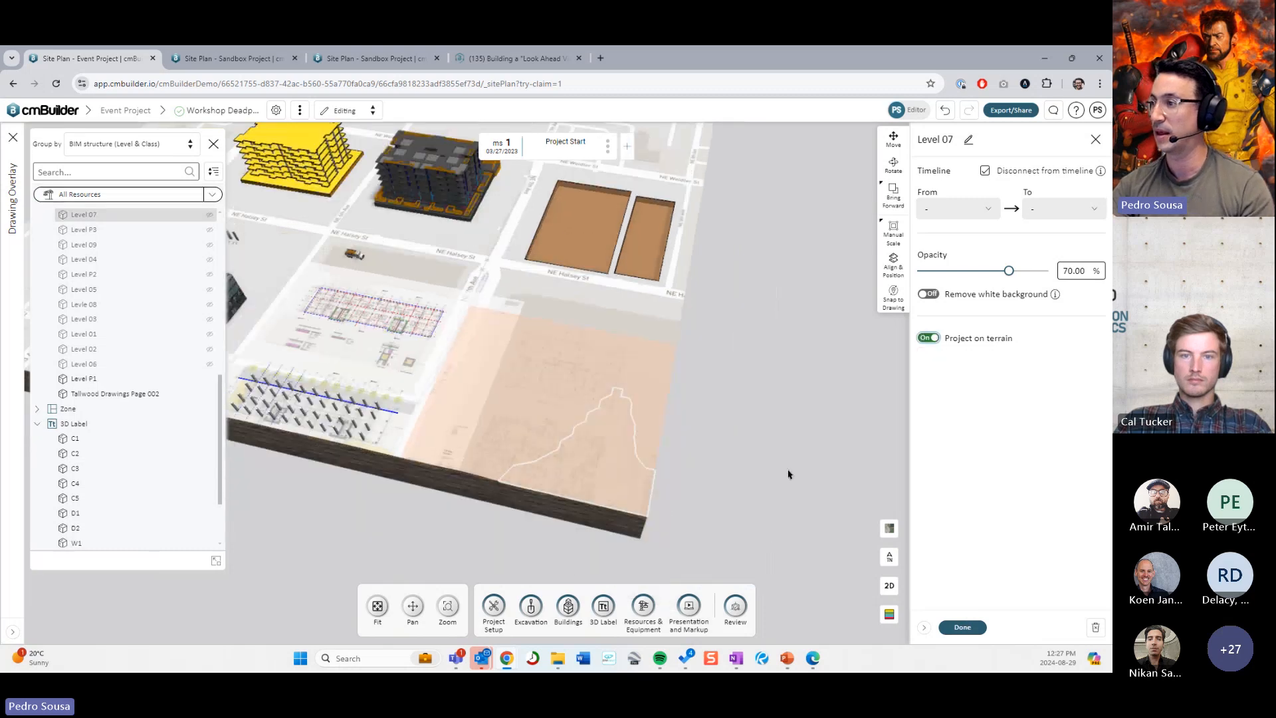
left_click(1011, 172)
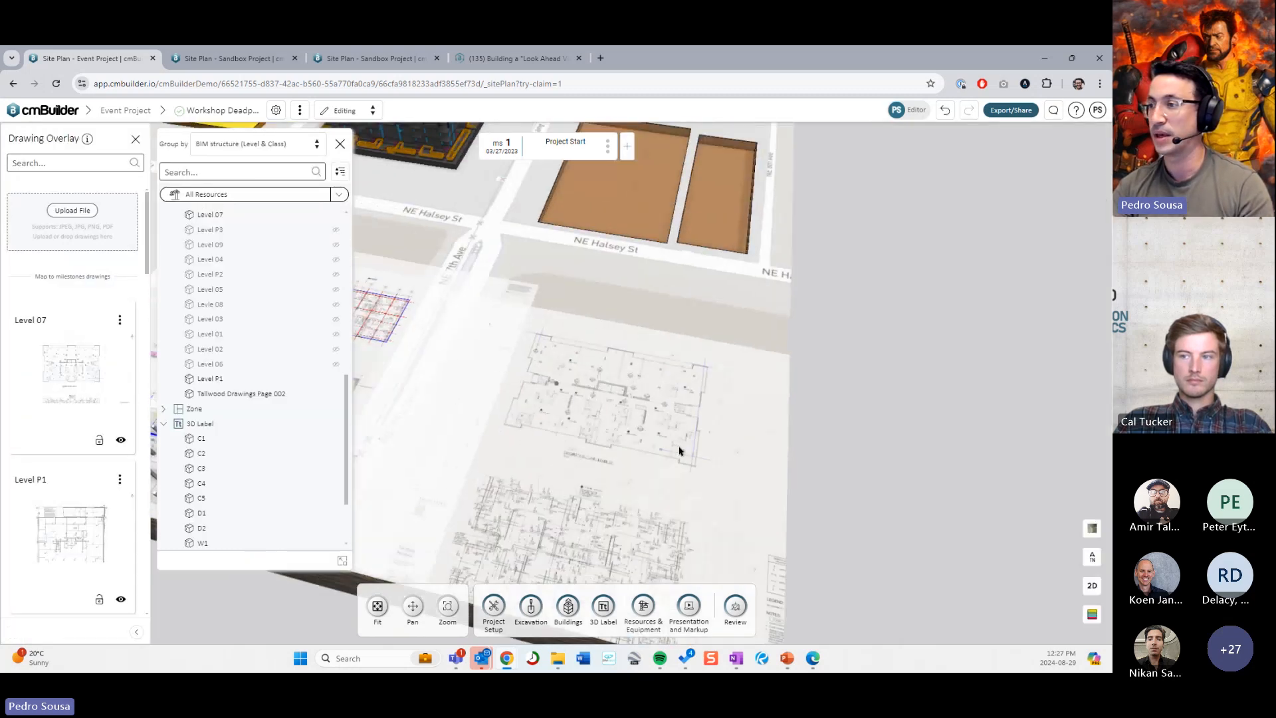
Step: Sketch a simple massing on the Z plane as a four-sided outline around the Level 07 concrete outline drawing
left_click(569, 605)
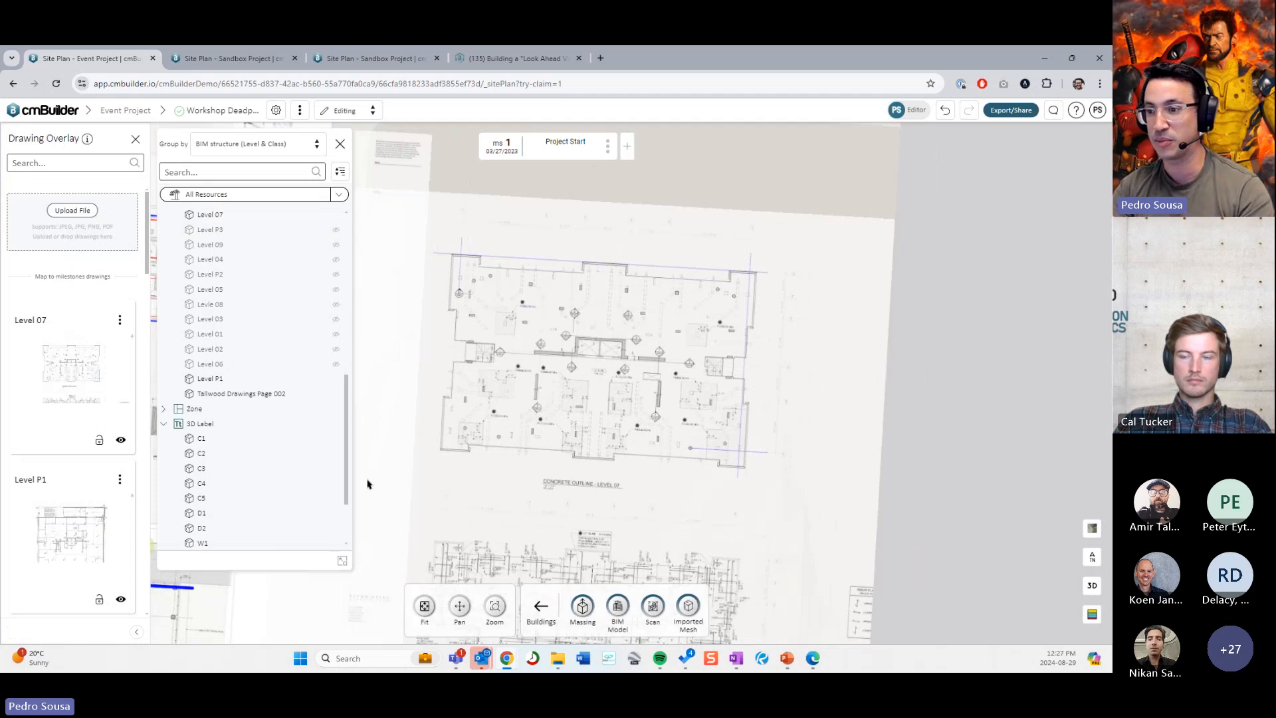
left_click(342, 560)
left_click(583, 605)
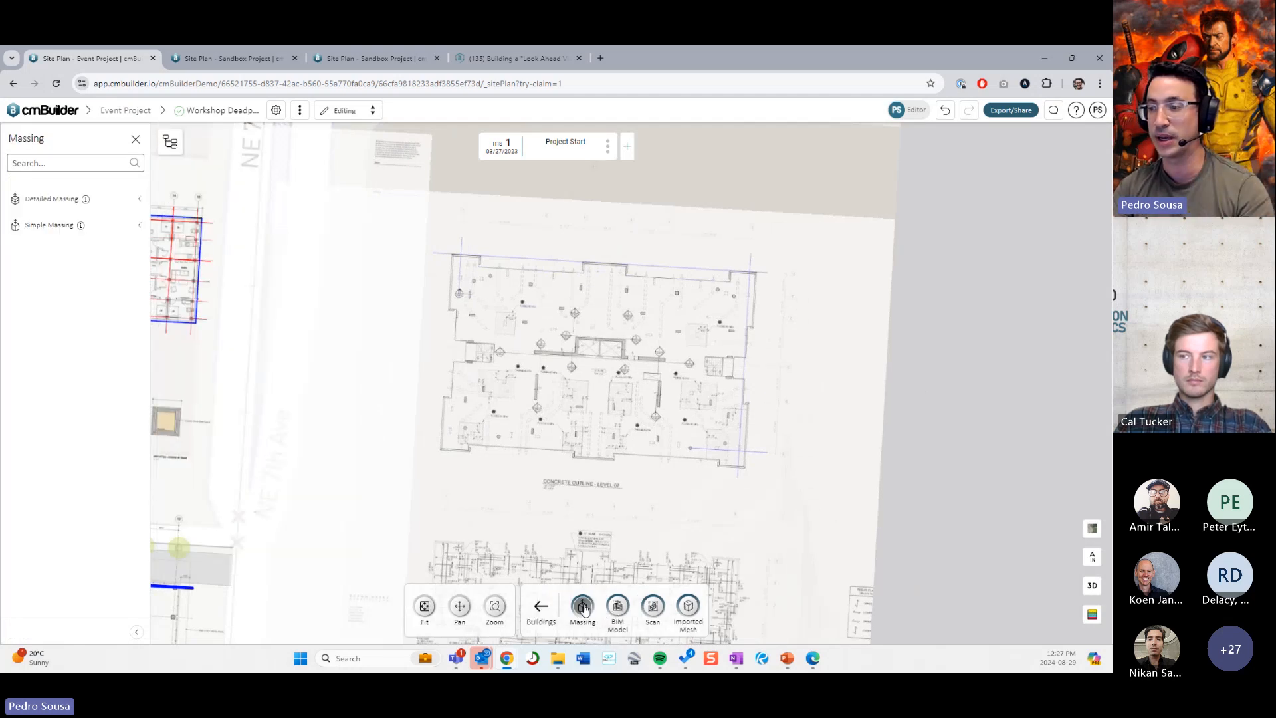
left_click(103, 228)
left_click(94, 274)
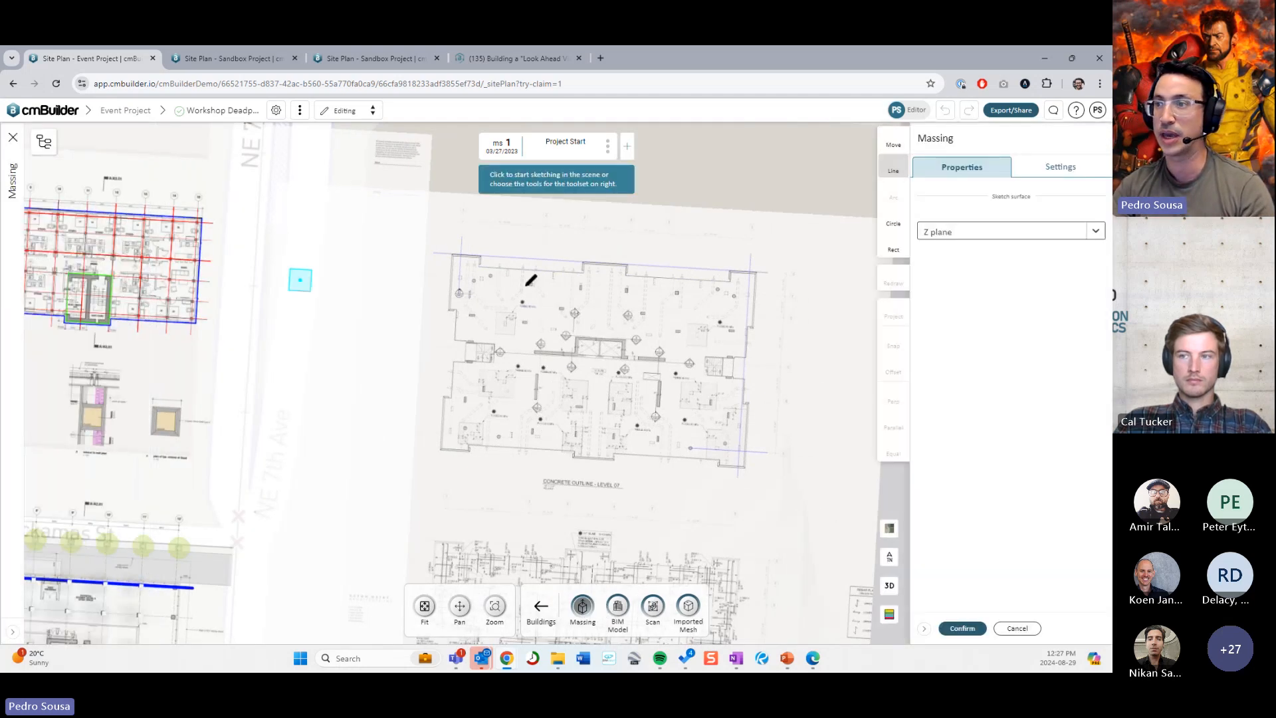
left_click(410, 238)
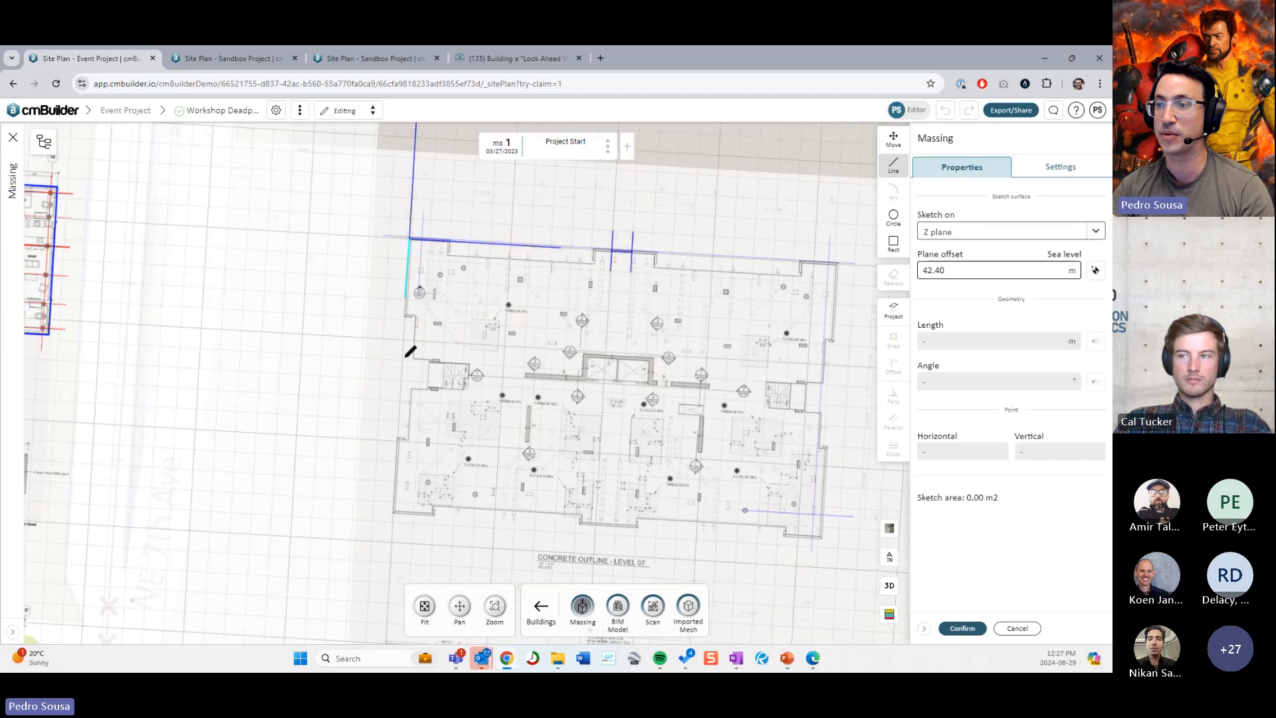
left_click(392, 512)
left_click(822, 538)
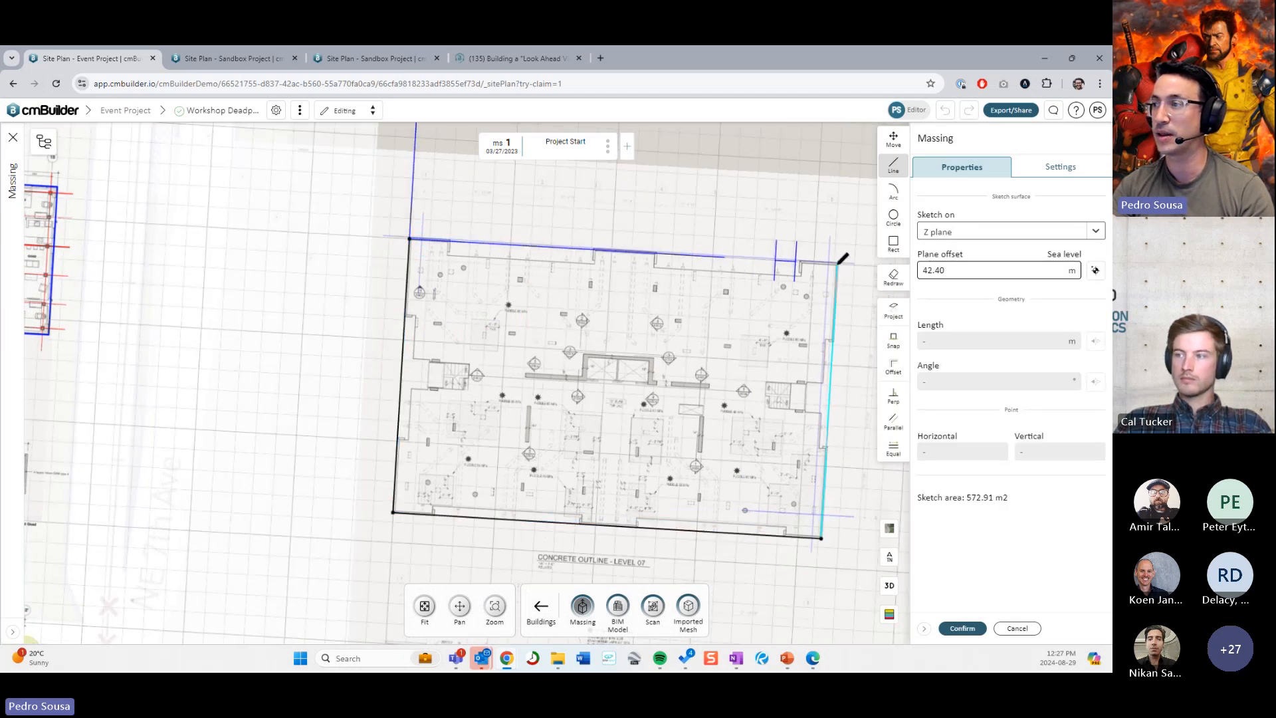
left_click(837, 264)
left_click(409, 238)
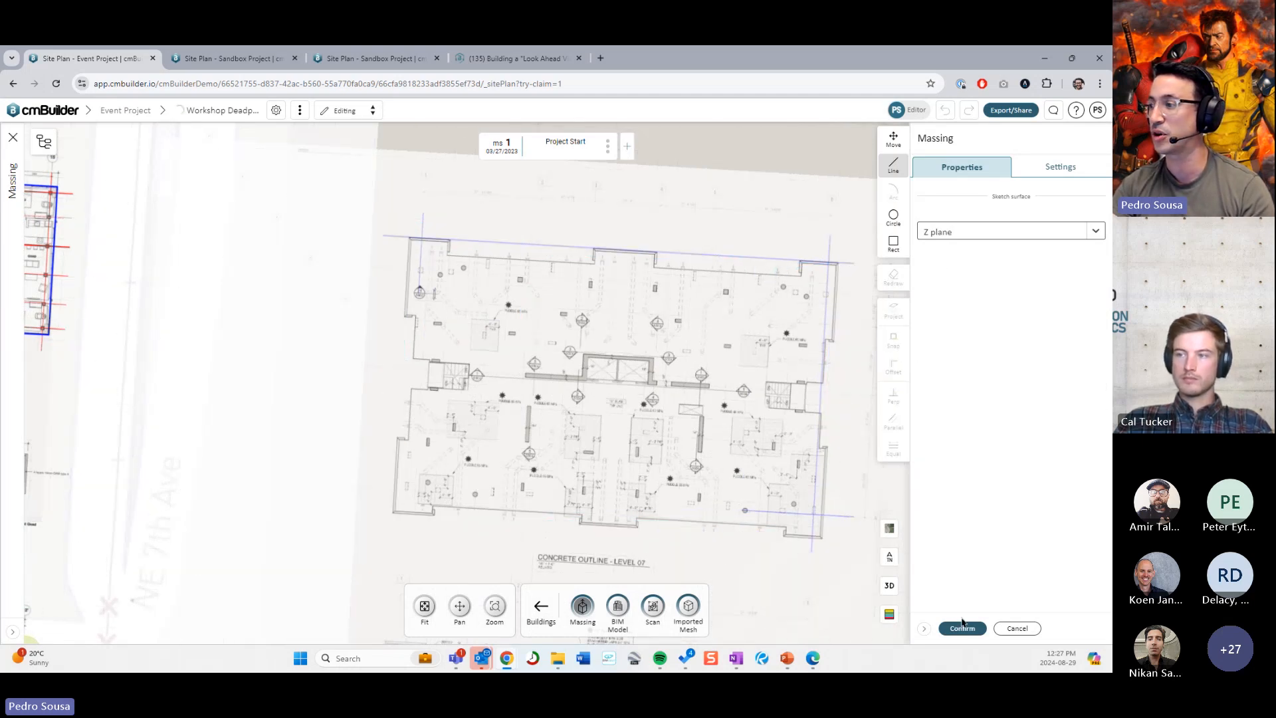
Step: Set the new massing's height to 0.2 m and finish it as a thin slab
left_click(973, 270)
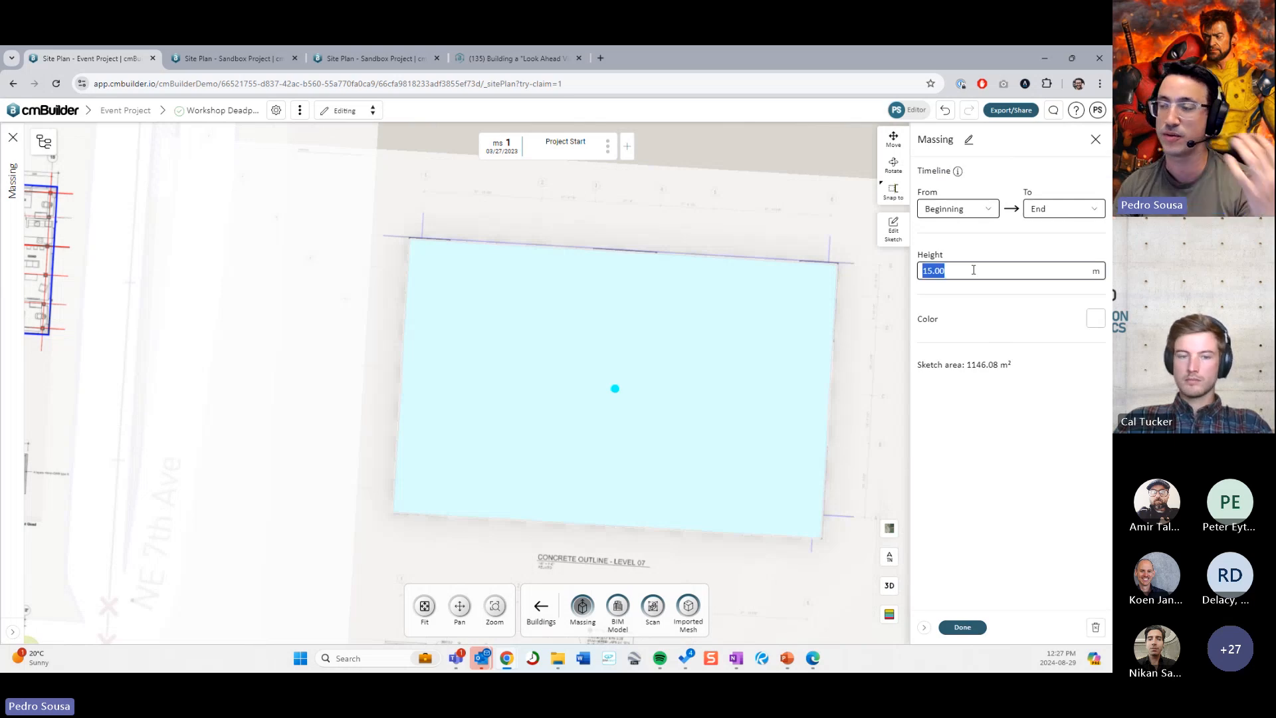
type("0.2")
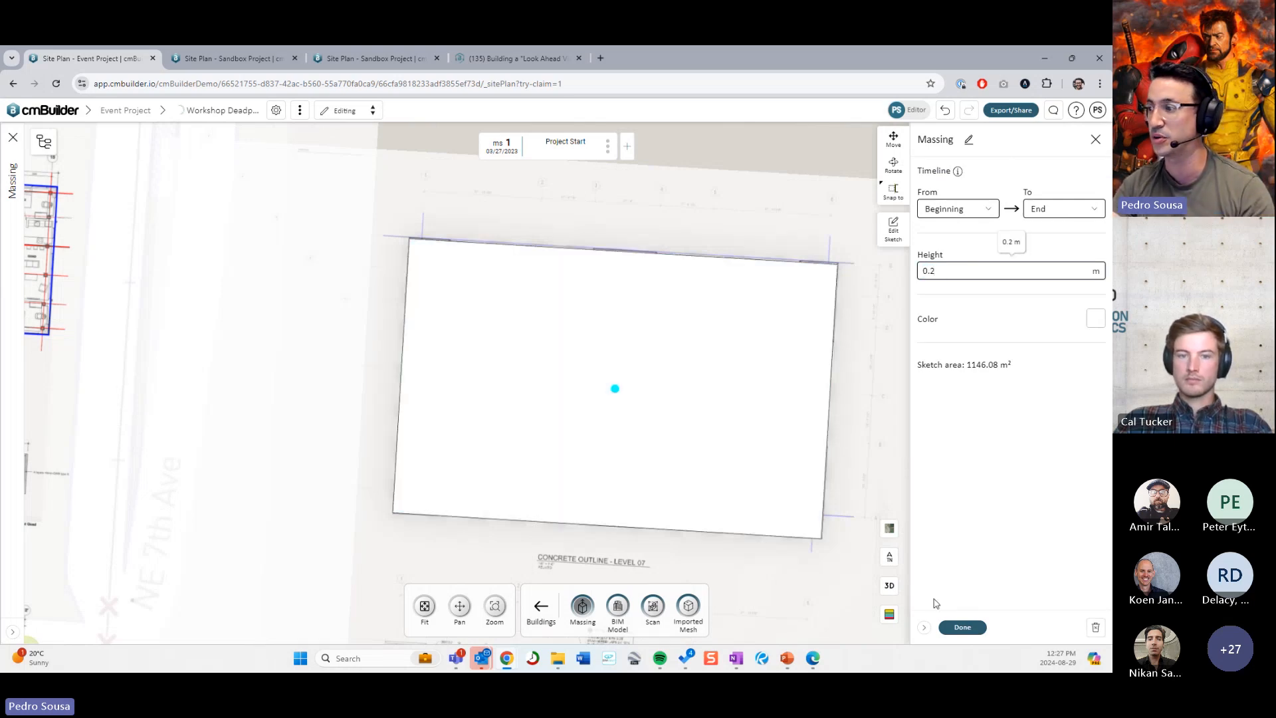
left_click(961, 626)
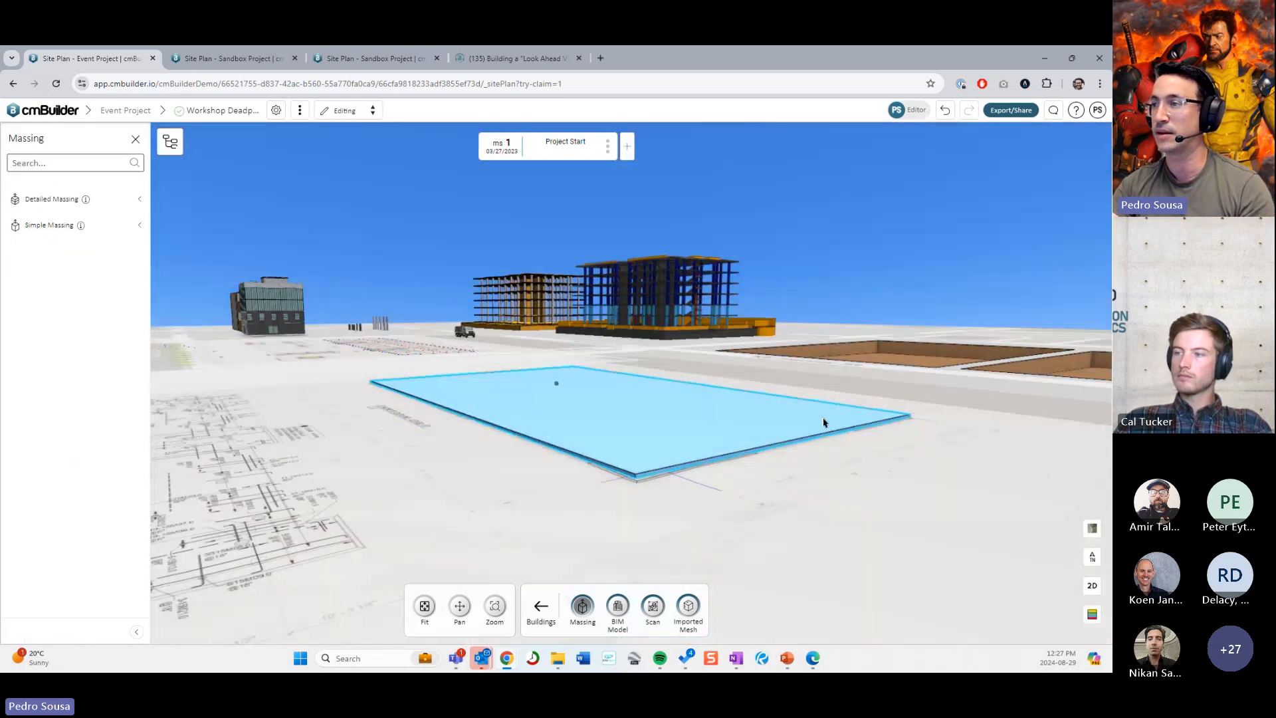
Step: Step back and forth through milestones 1 to 3 to examine the column sequence on the new slab
left_click_drag(823, 423, 752, 350)
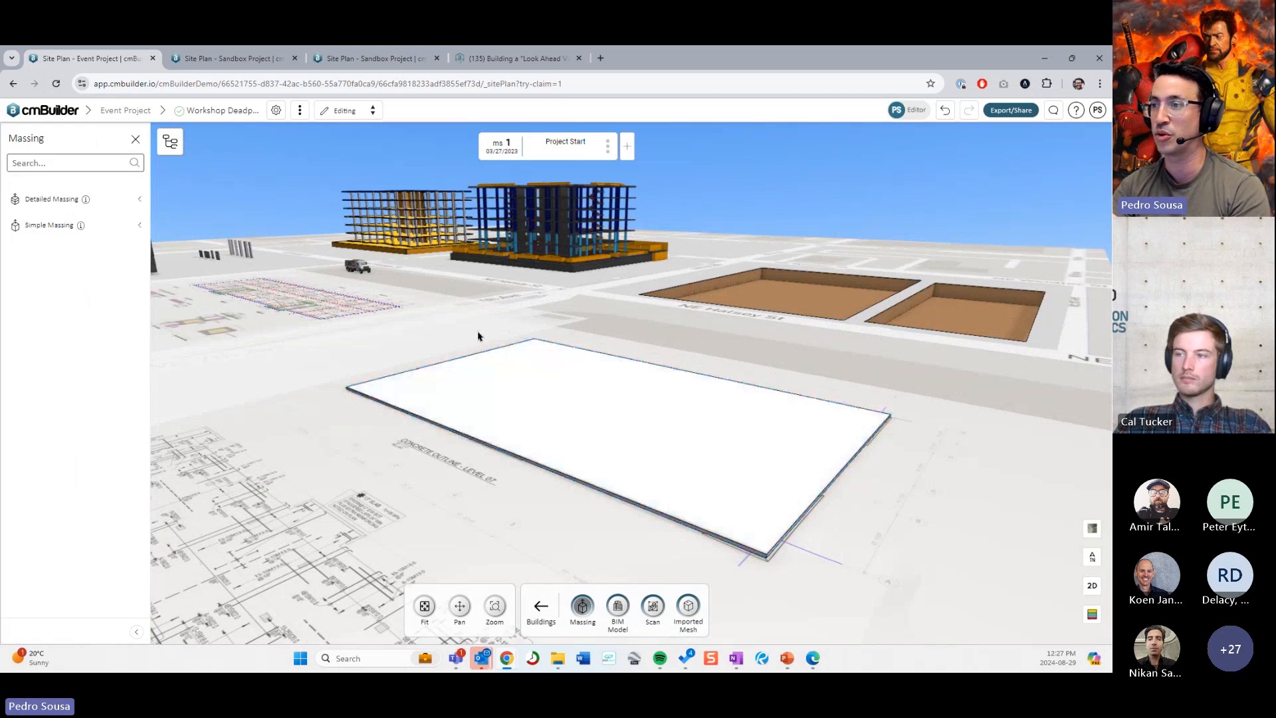
key("Right")
key("Right")
key("Right")
key("Left")
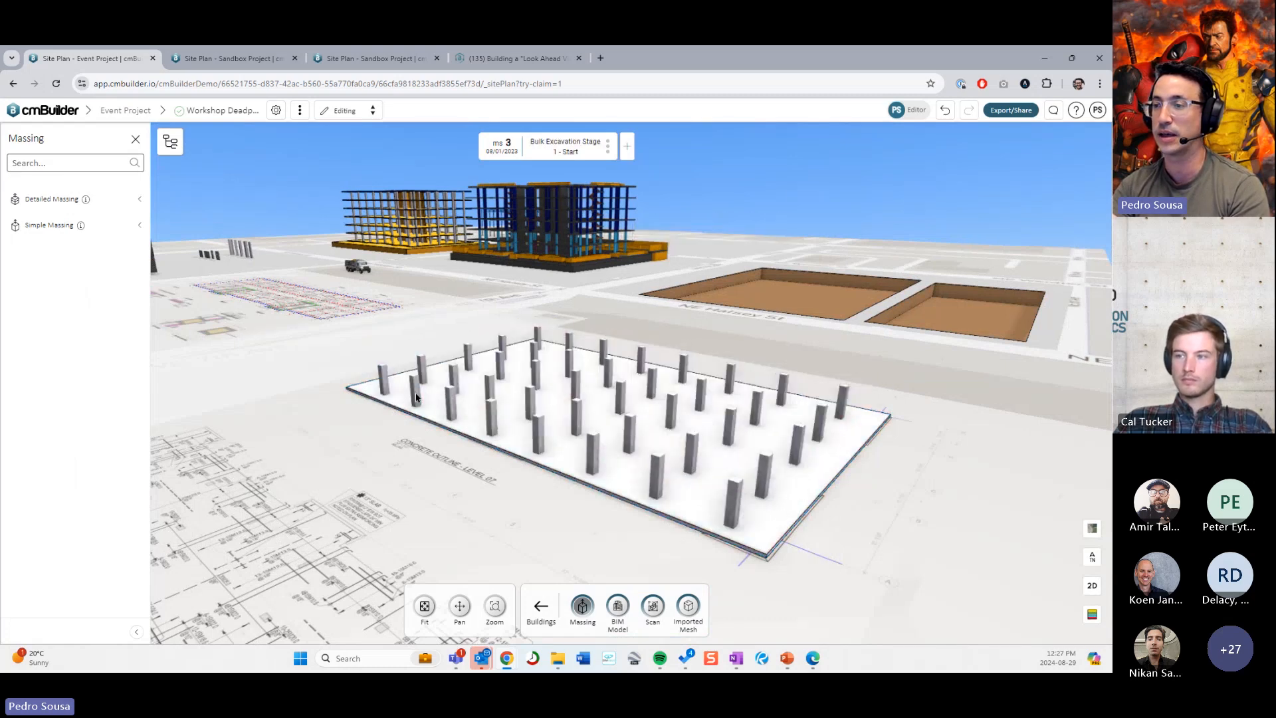
key("Left")
key("Left")
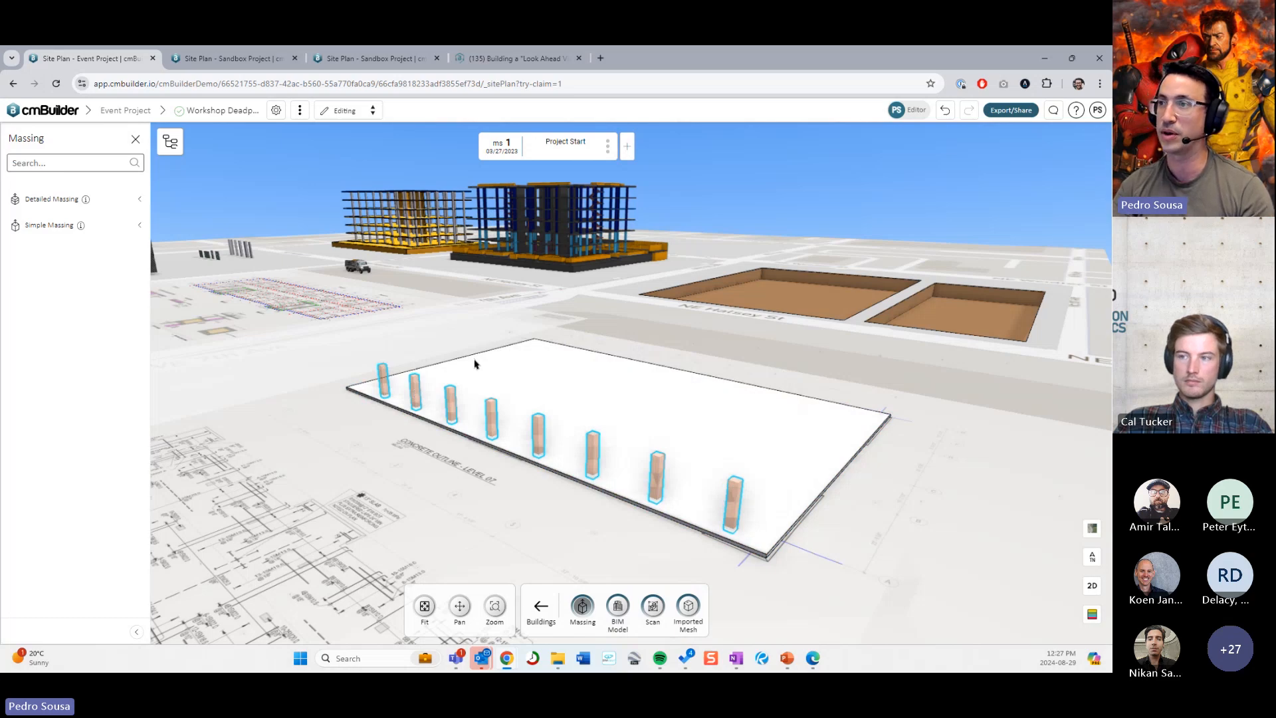
key("Right")
left_click_drag(512, 315, 769, 416)
key("Right")
key("Left")
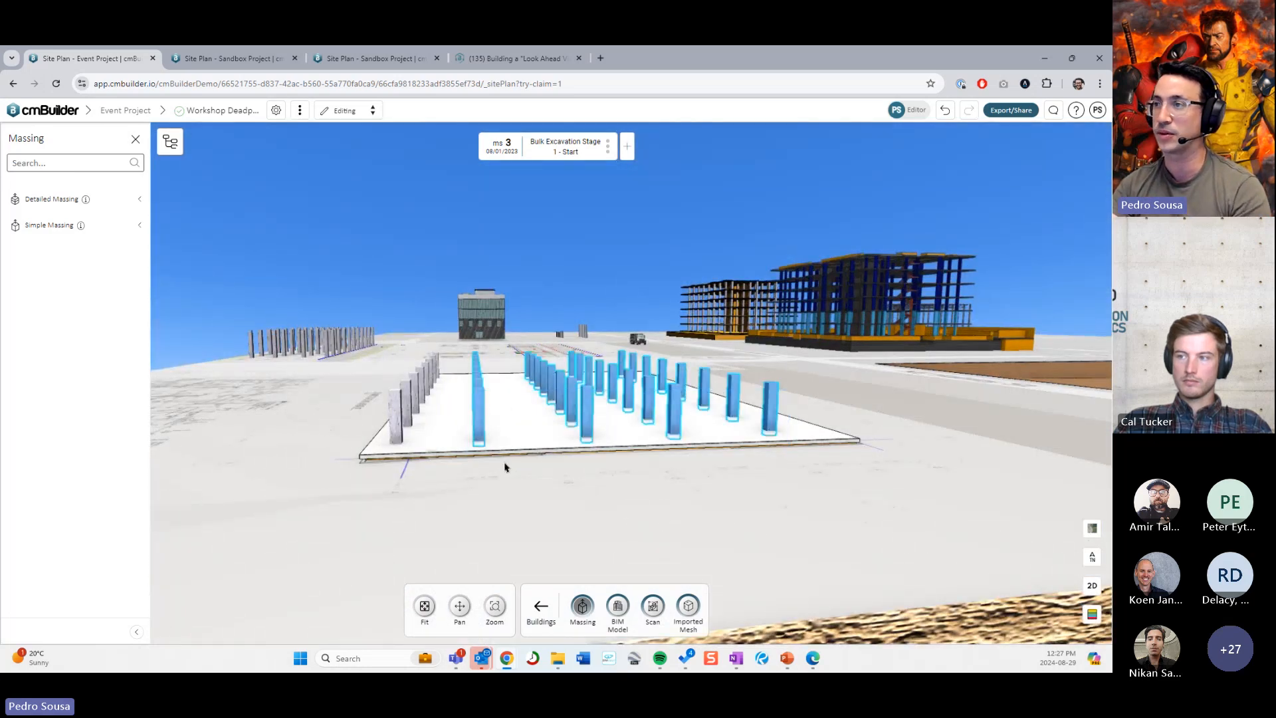
key("Right")
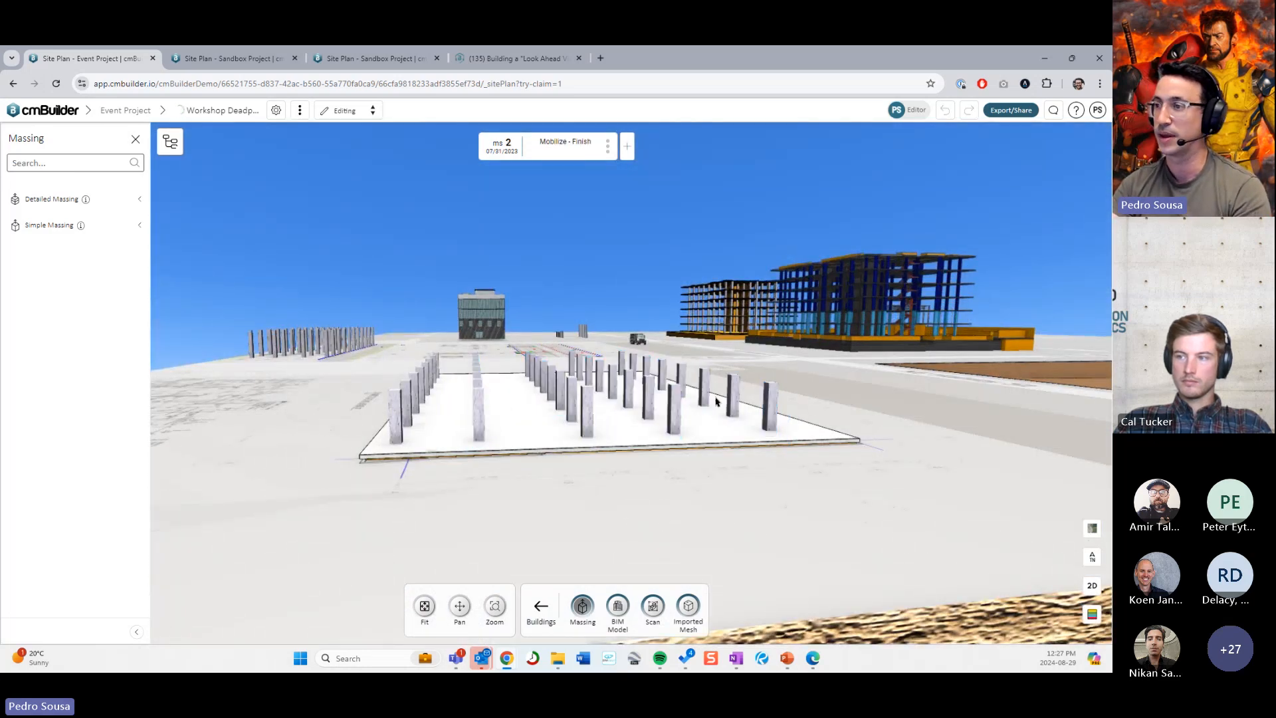
Step: Duplicate the slab at milestone 3, Bulk Excavation Stage 1 - Start, and open the copy's sketch for editing
left_click_drag(857, 390, 573, 466)
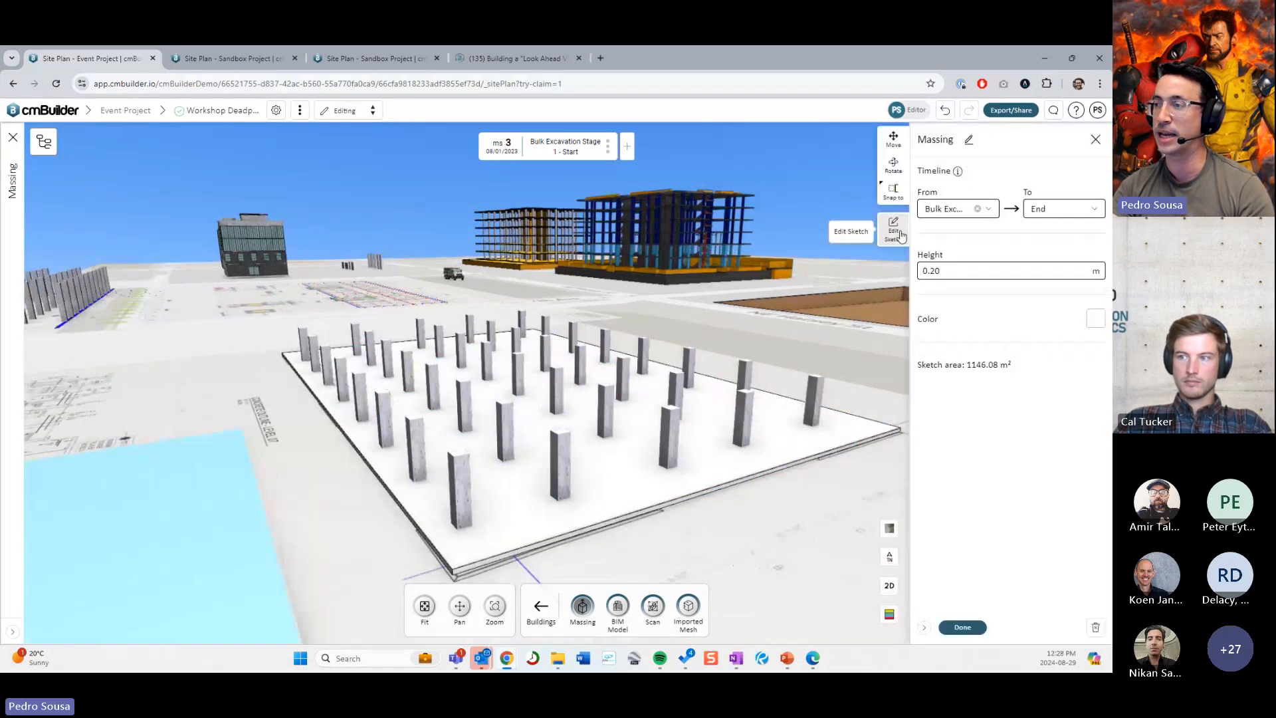
left_click(899, 232)
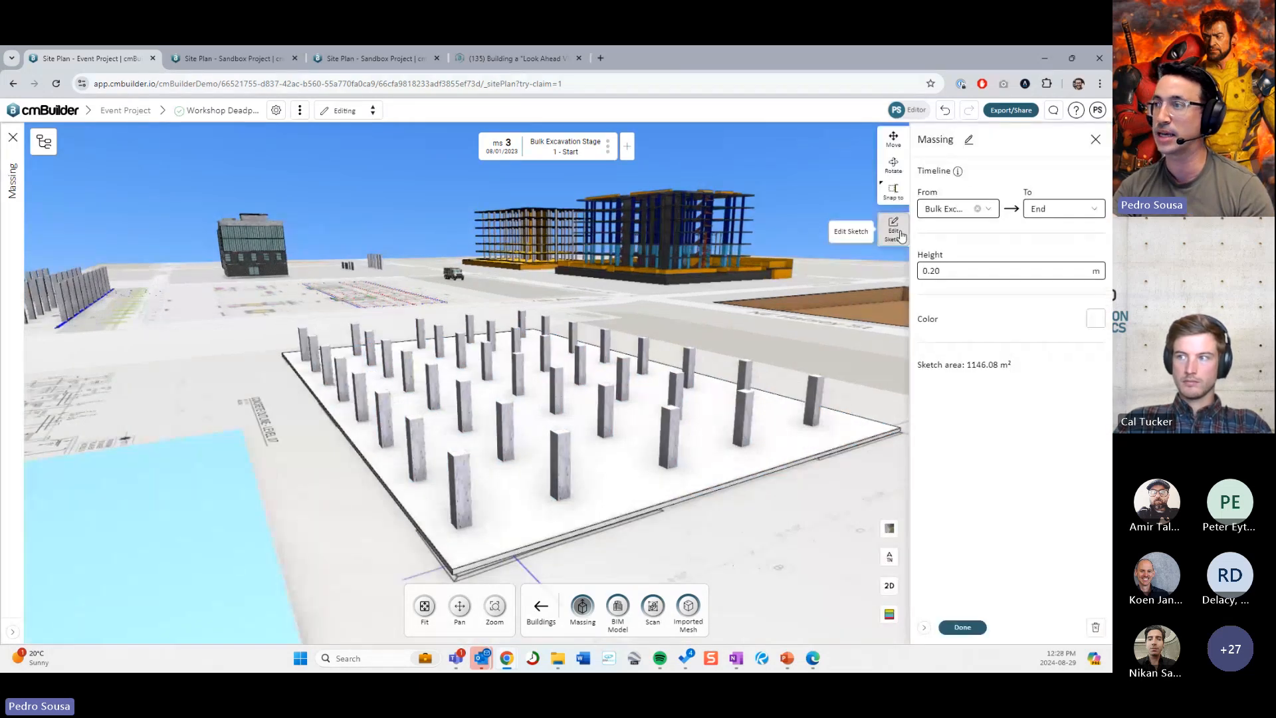
key("ctrl")
key("ctrl")
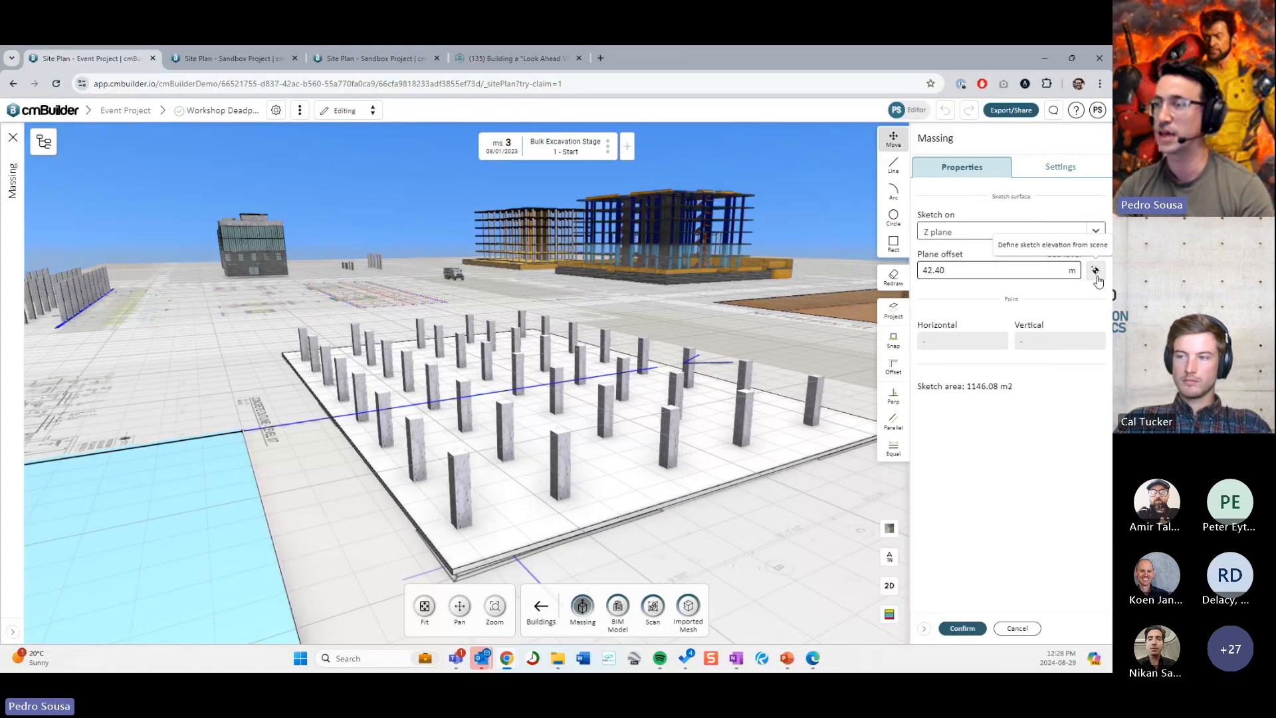
Step: Take the copy's sketch elevation from a column top at 45.50 m and project the base slab's outline onto that plane
left_click(1097, 273)
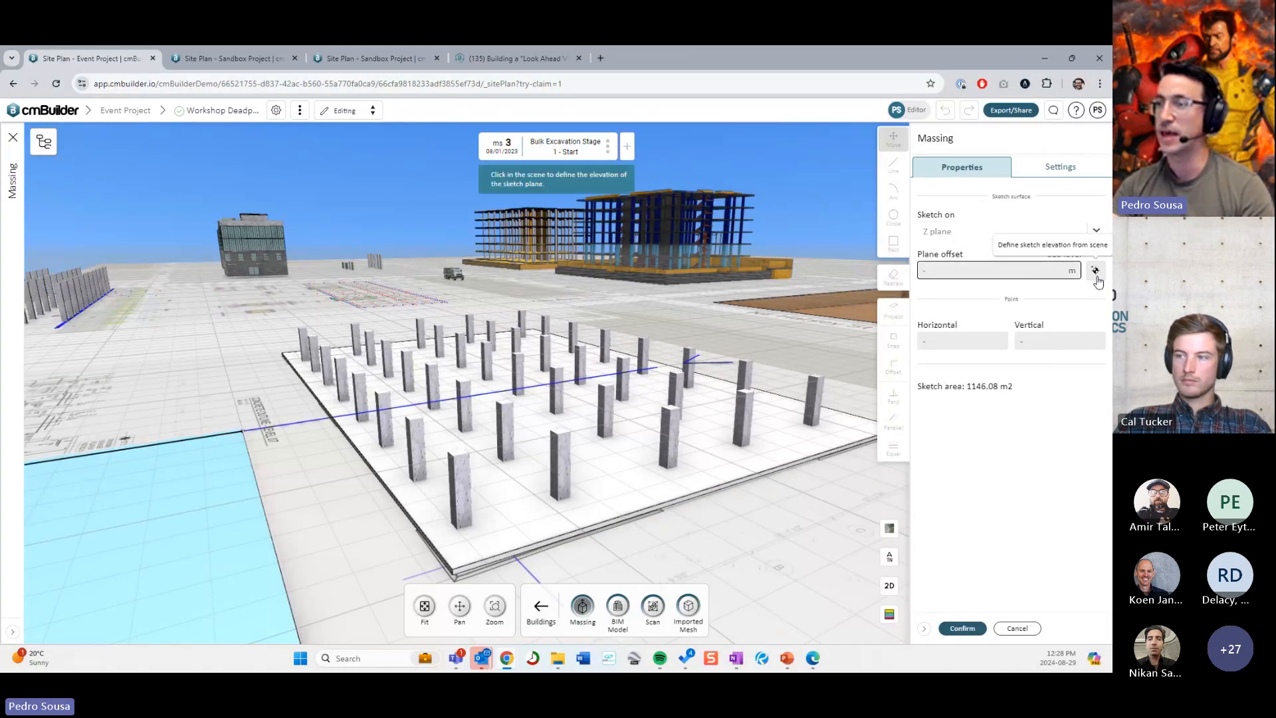
left_click(569, 438)
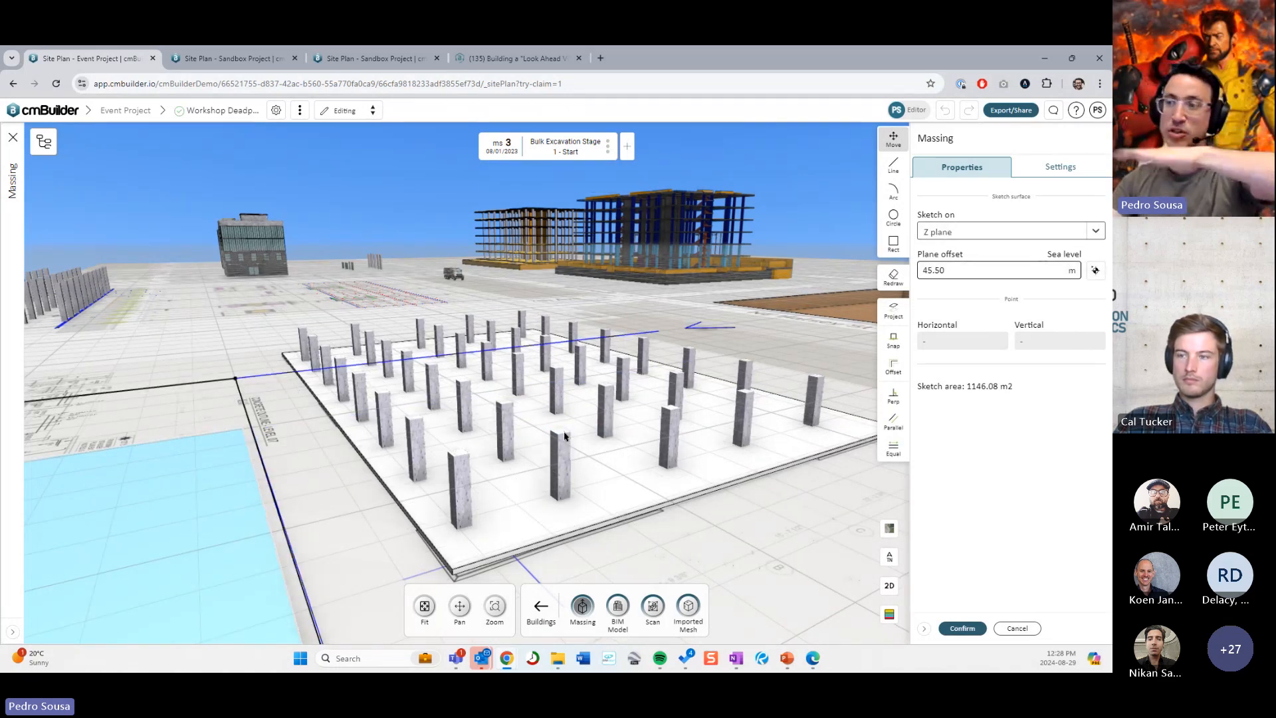
left_click(894, 311)
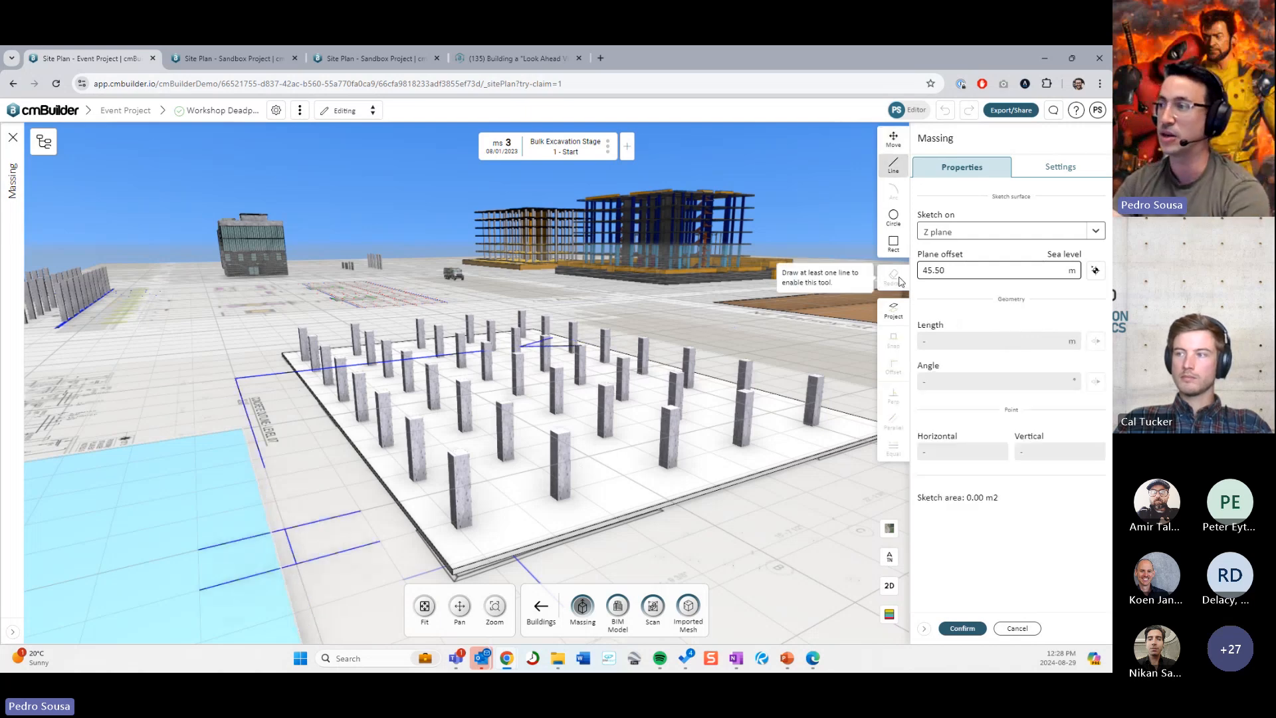
left_click(640, 479)
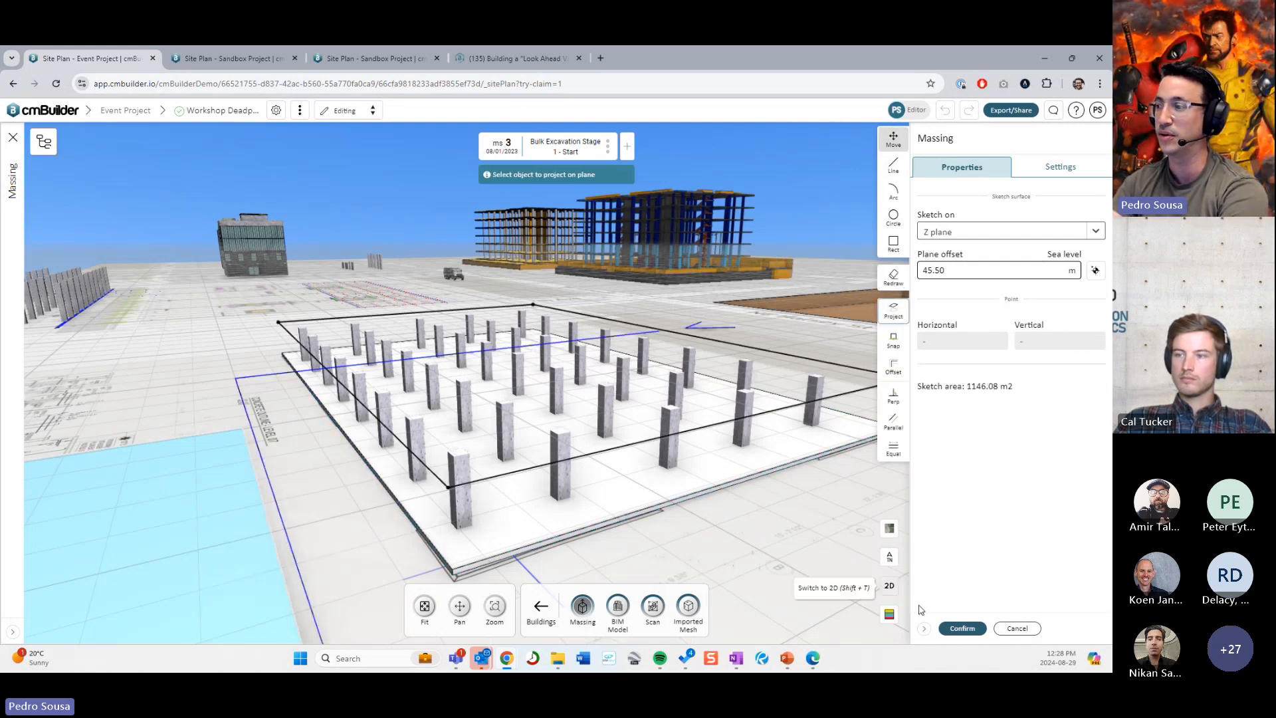
left_click(962, 628)
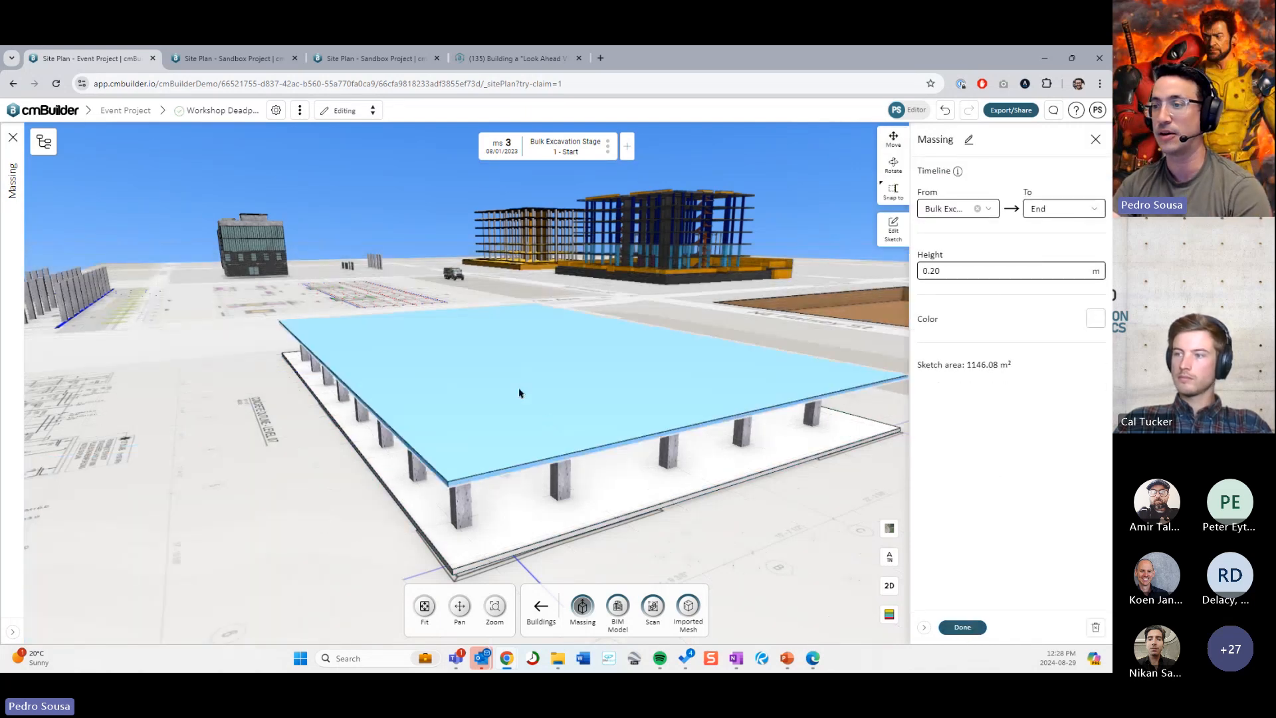
left_click(962, 628)
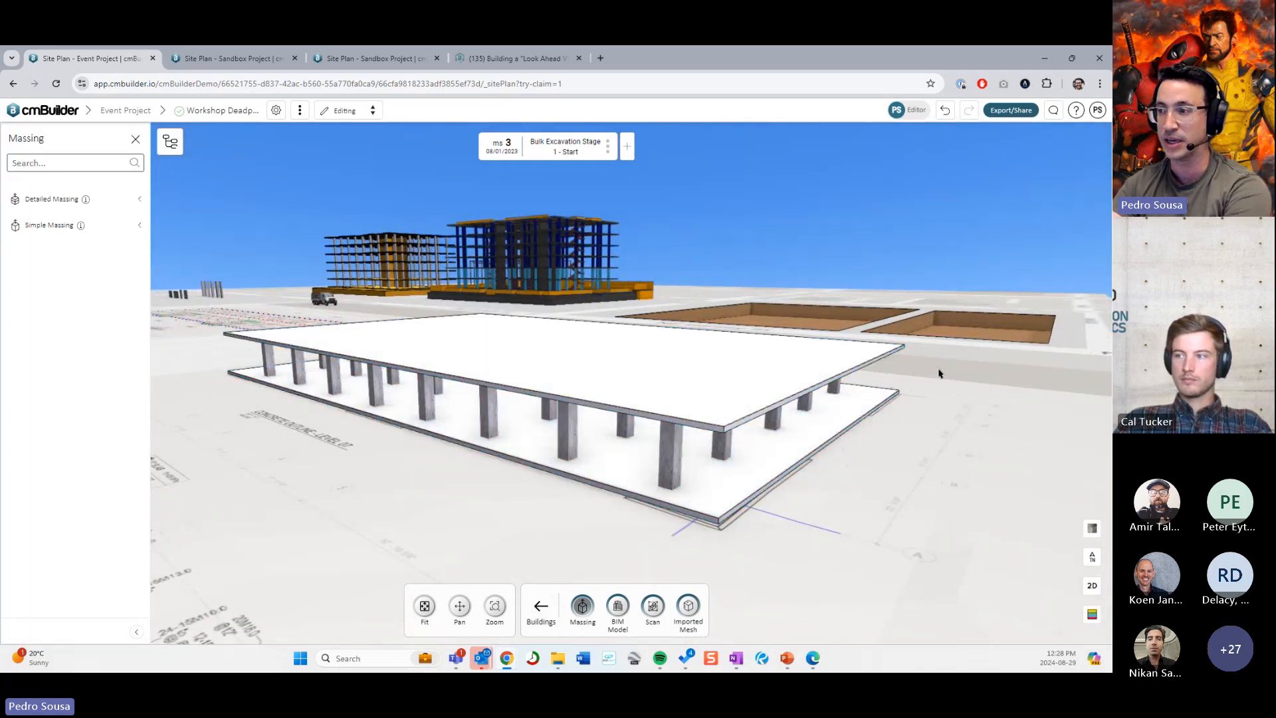
Step: Reshape the lower slab's sketch by adding points on its long edge beside the Level 07 title and pulling them outward into an angled projection
left_click_drag(939, 374, 654, 435)
left_click_drag(558, 543, 595, 462)
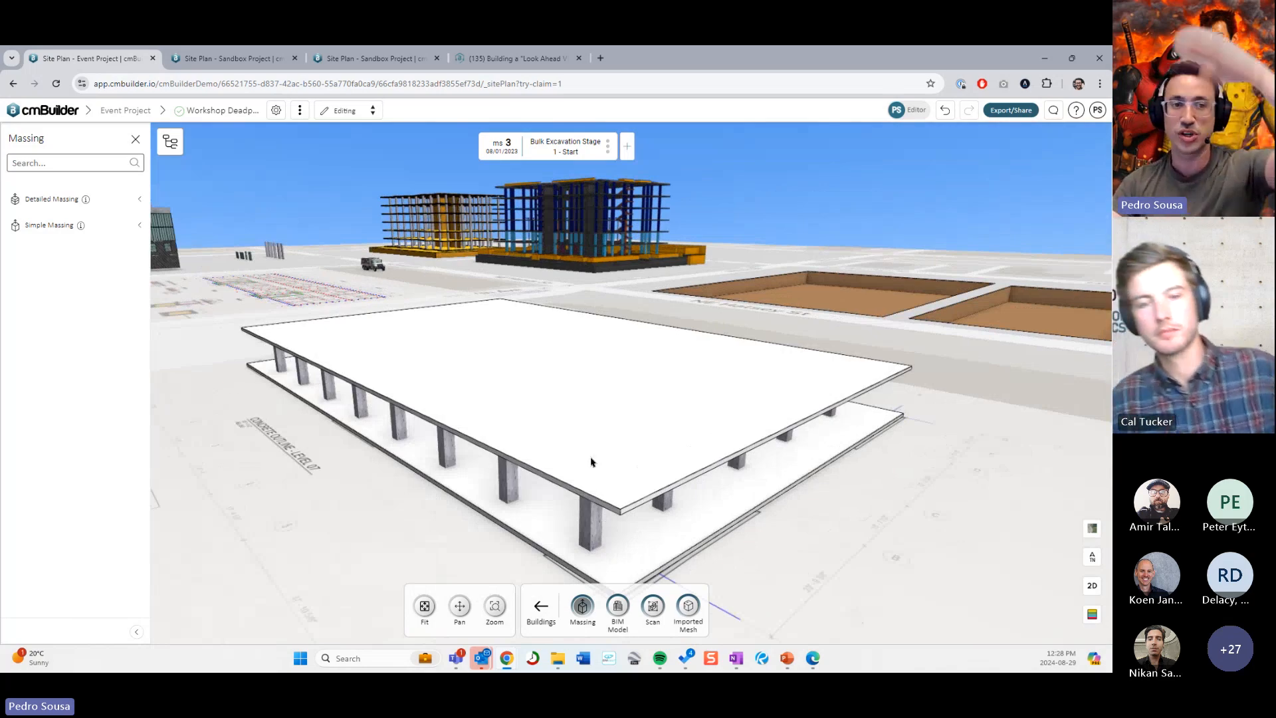
left_click_drag(549, 452, 649, 484)
left_click(625, 447)
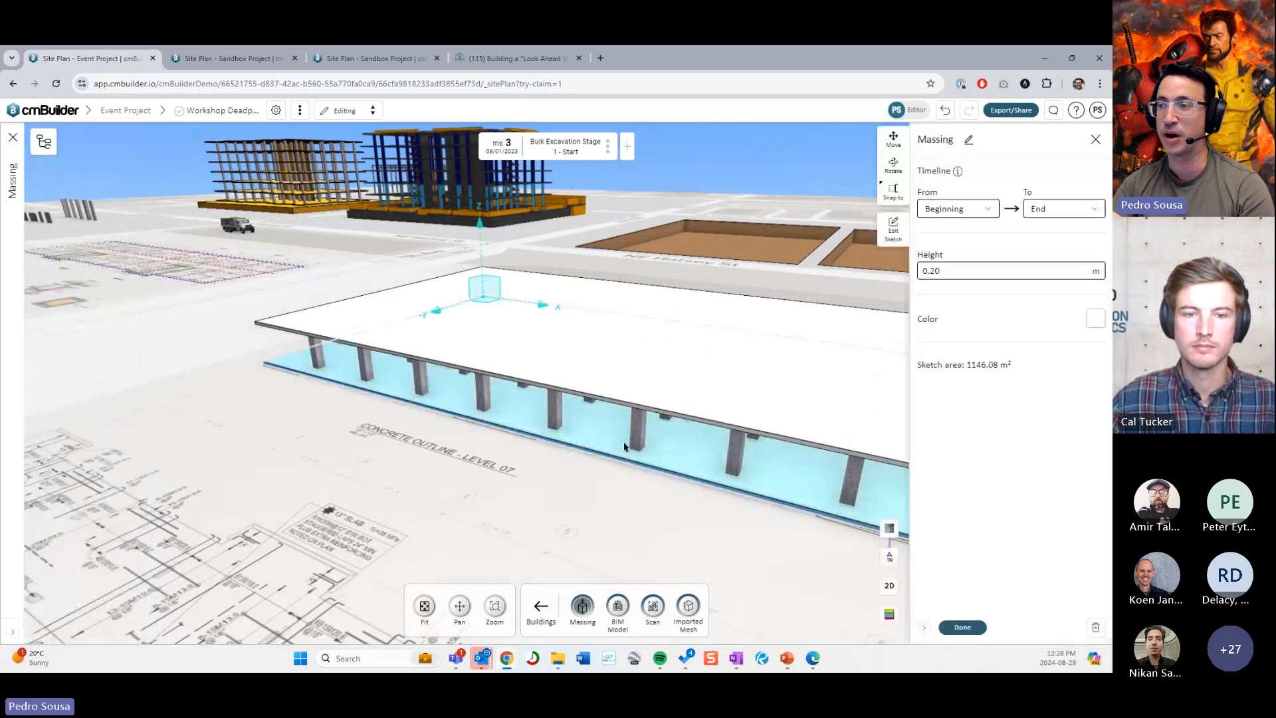
left_click(893, 229)
key("l")
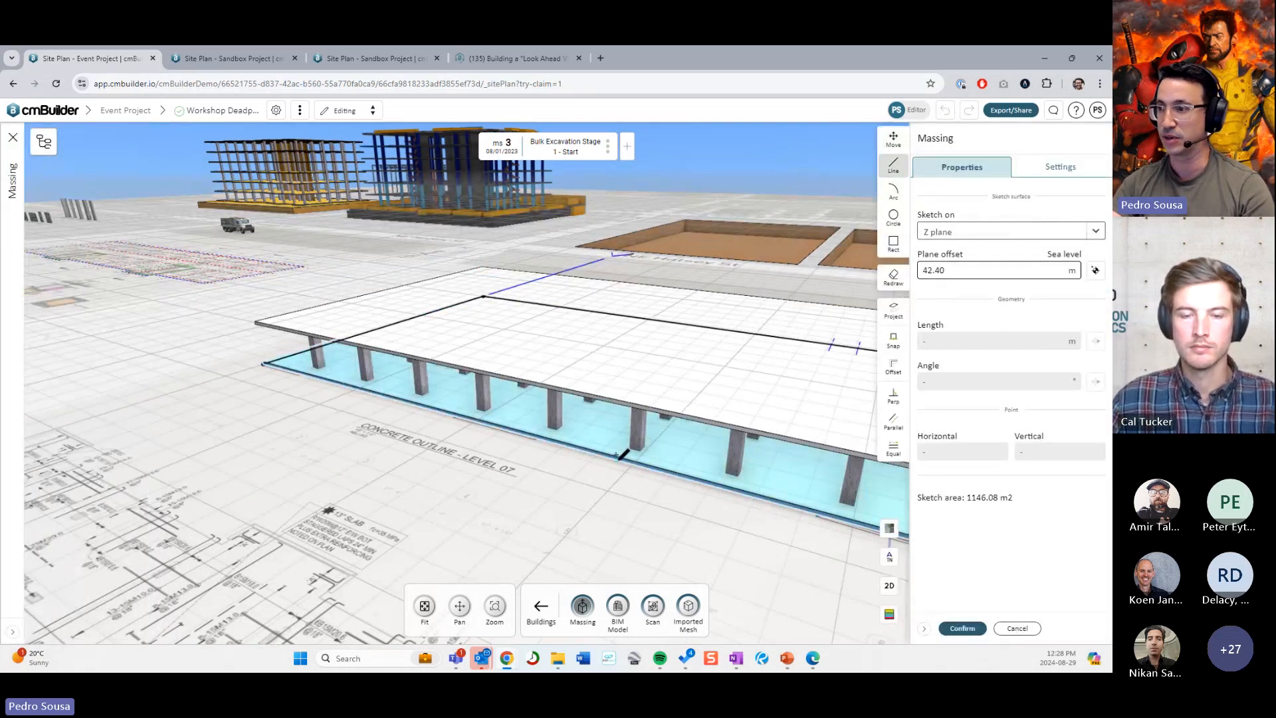
left_click(628, 464)
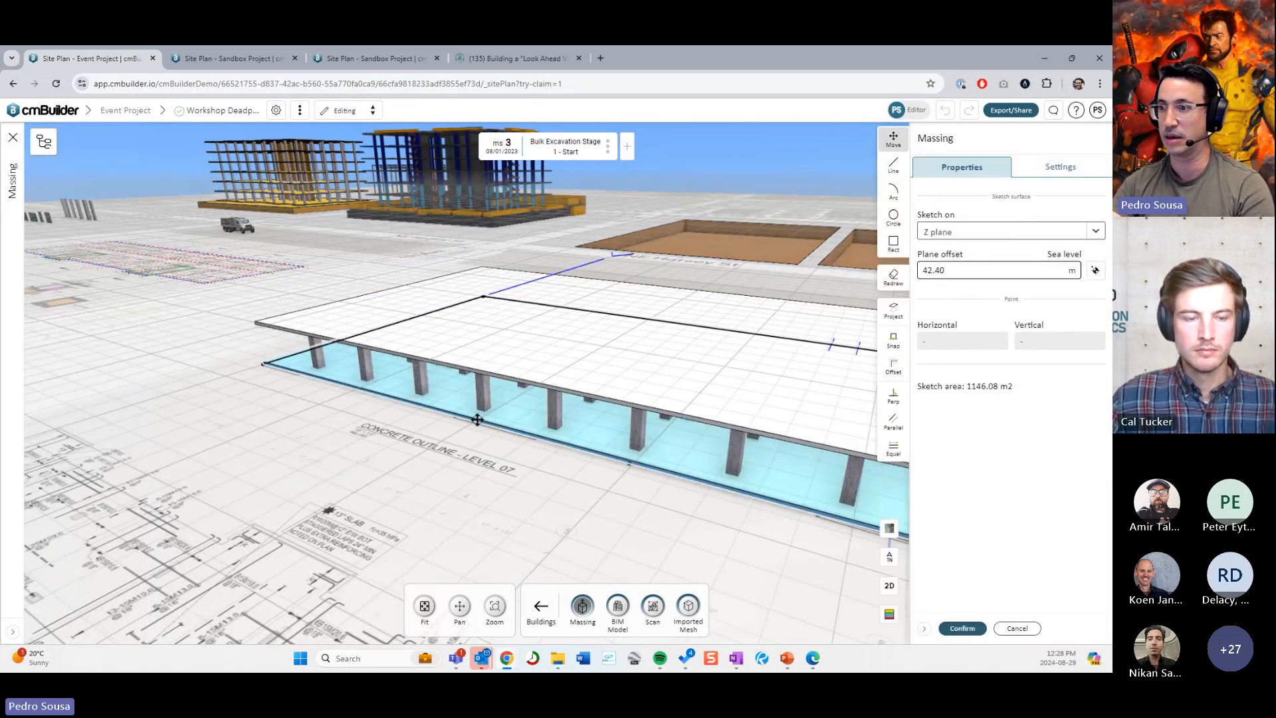
left_click_drag(521, 436, 515, 442)
left_click_drag(498, 449, 367, 474)
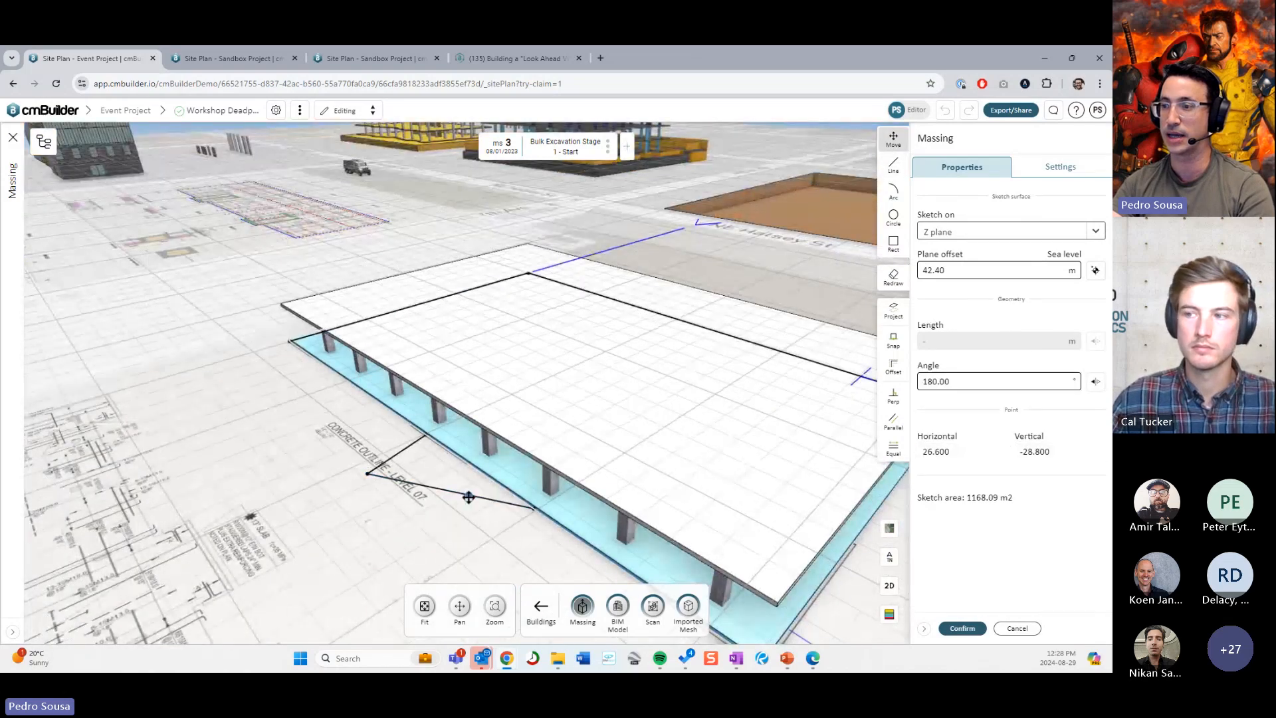
left_click_drag(470, 498, 445, 534)
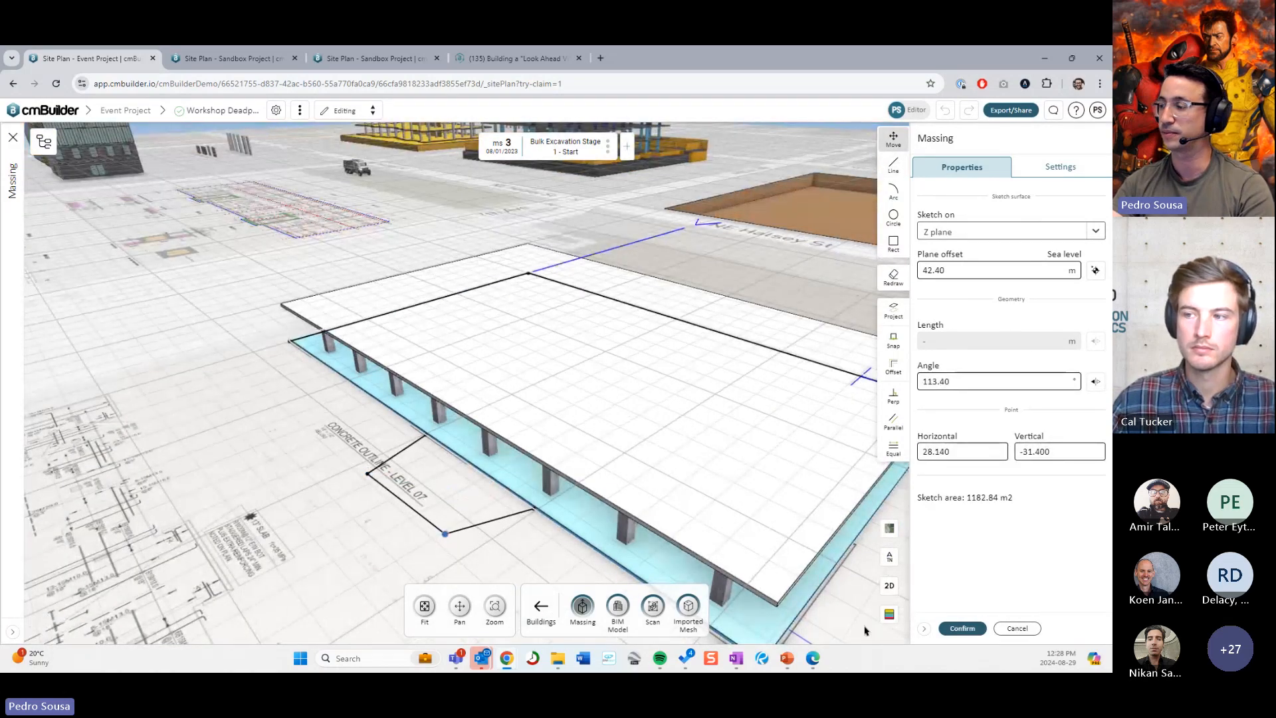
left_click(963, 628)
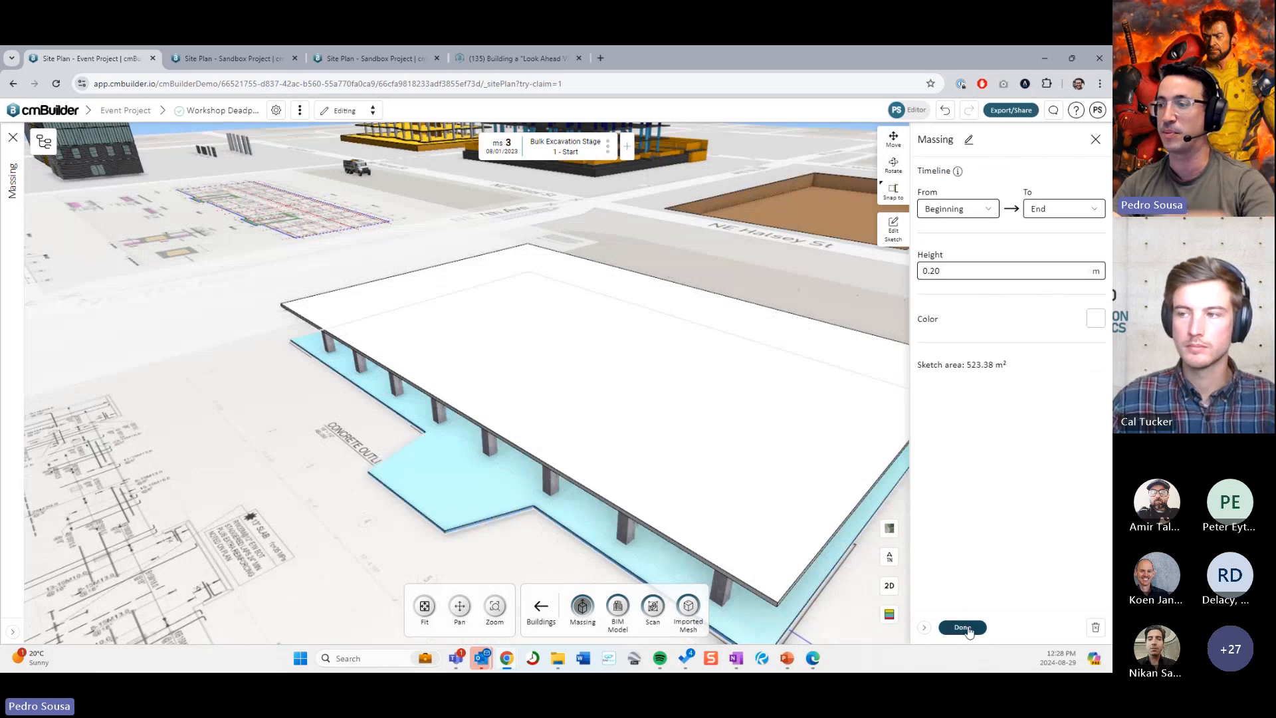
Step: Replace the upper slab's sketch by projecting the reshaped lower slab's outline onto its 45.50 m plane
left_click_drag(638, 436, 584, 410)
left_click(585, 408)
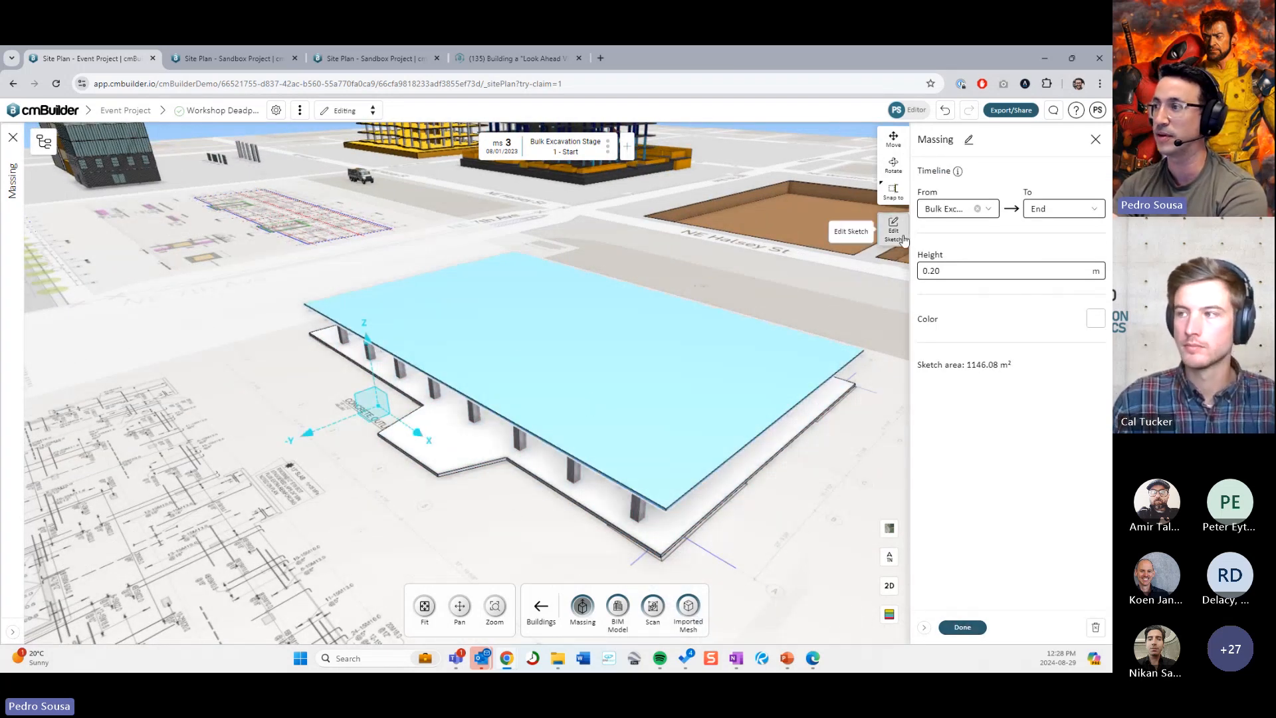
left_click(894, 230)
left_click(893, 311)
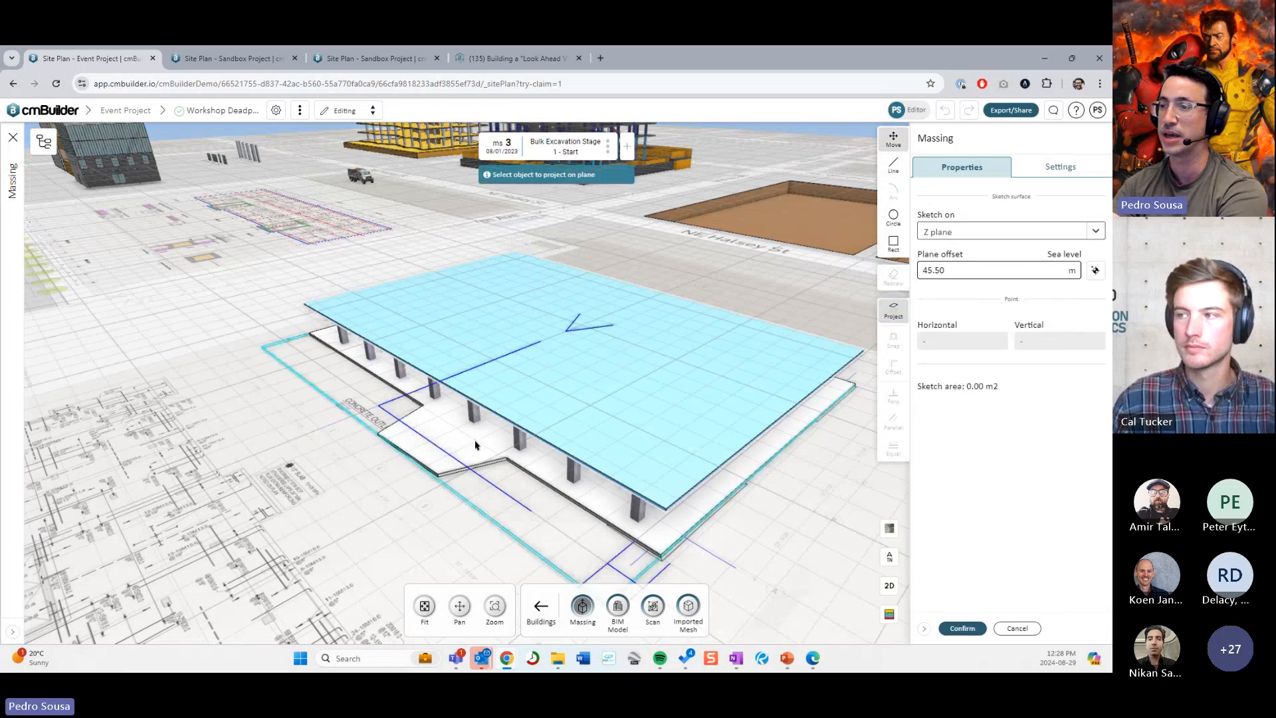
left_click(476, 446)
left_click(963, 628)
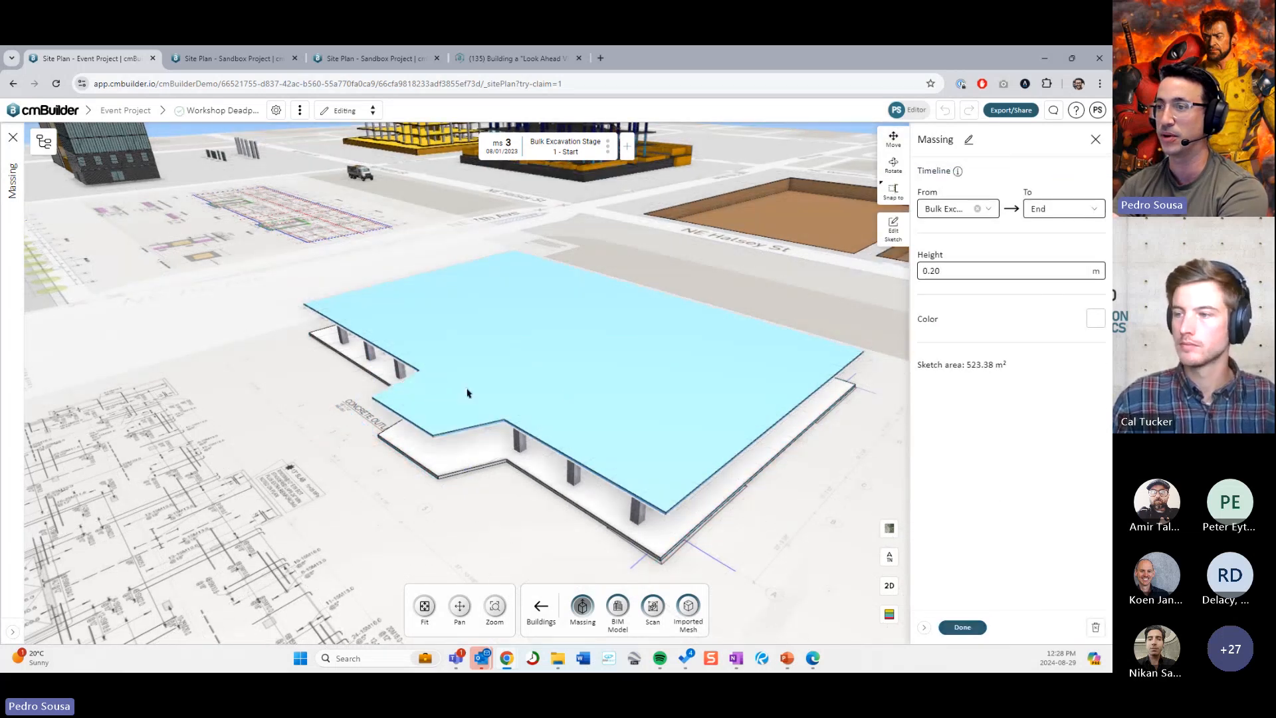
left_click(962, 628)
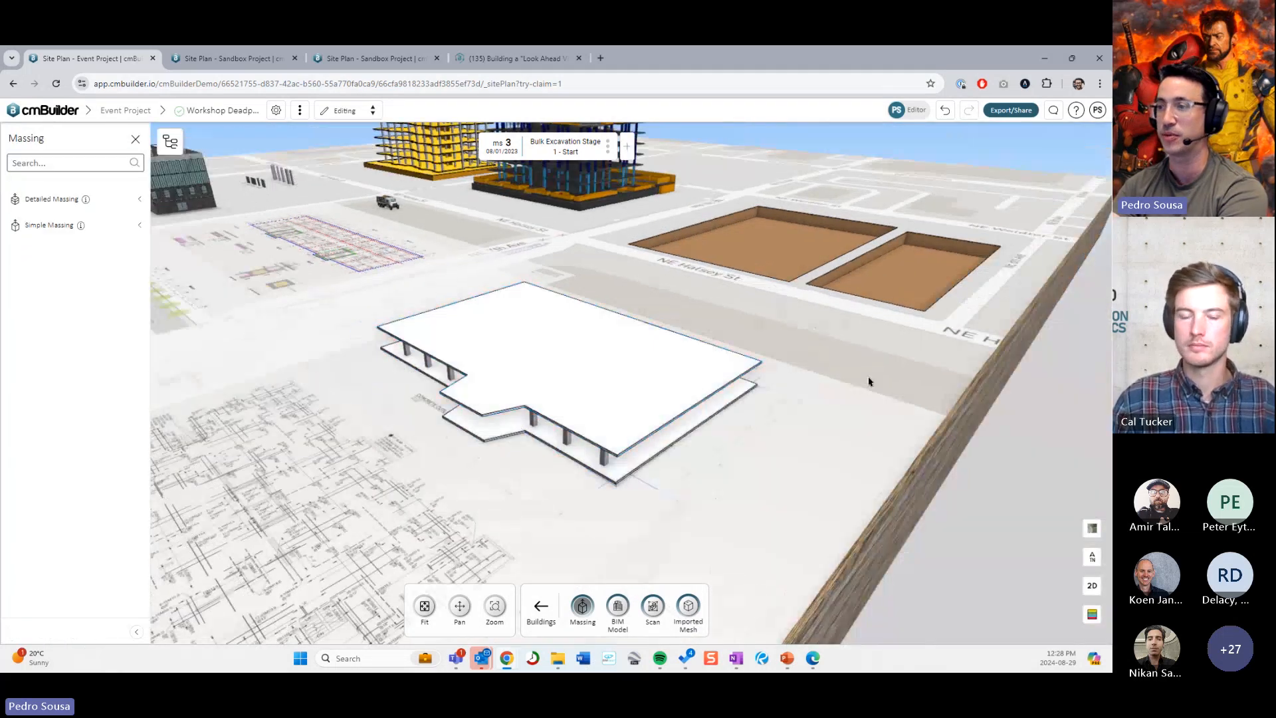
left_click_drag(868, 381, 642, 363)
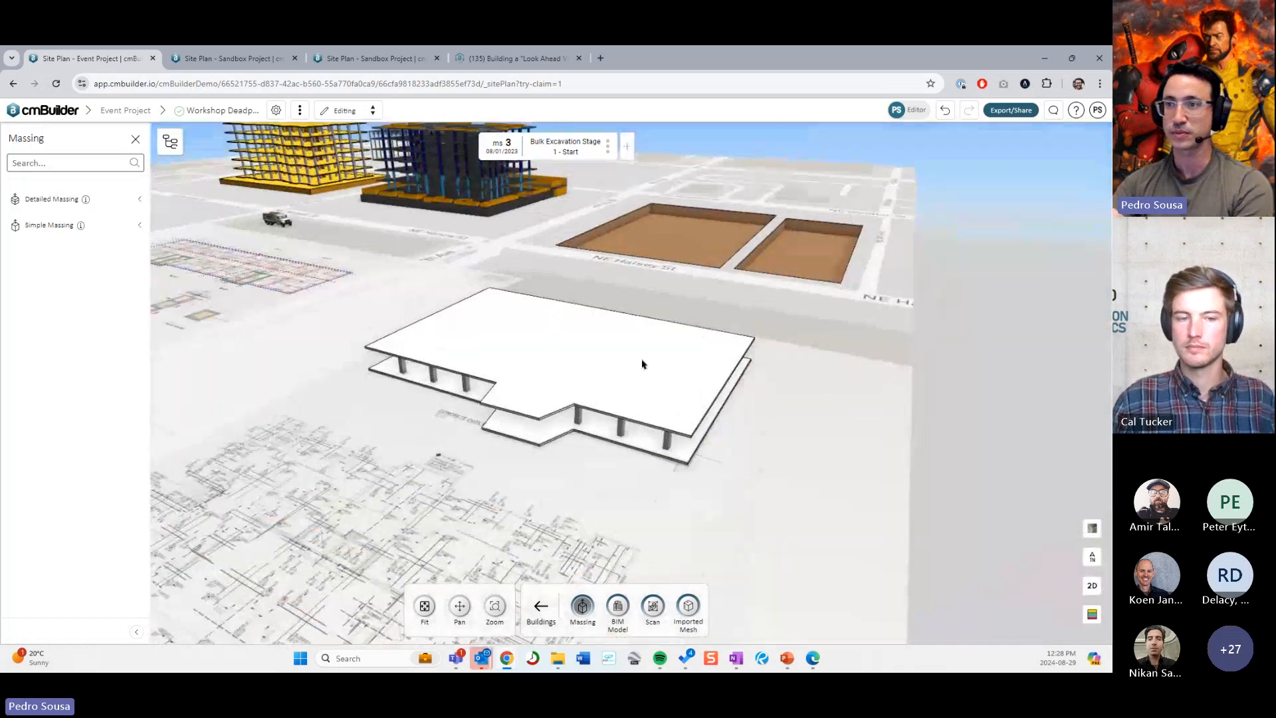
Step: Switch to the PowerPoint slide show, go through the "How to work without 3D models" slides, exit the show, and return to the site model
left_click_drag(428, 259, 535, 311)
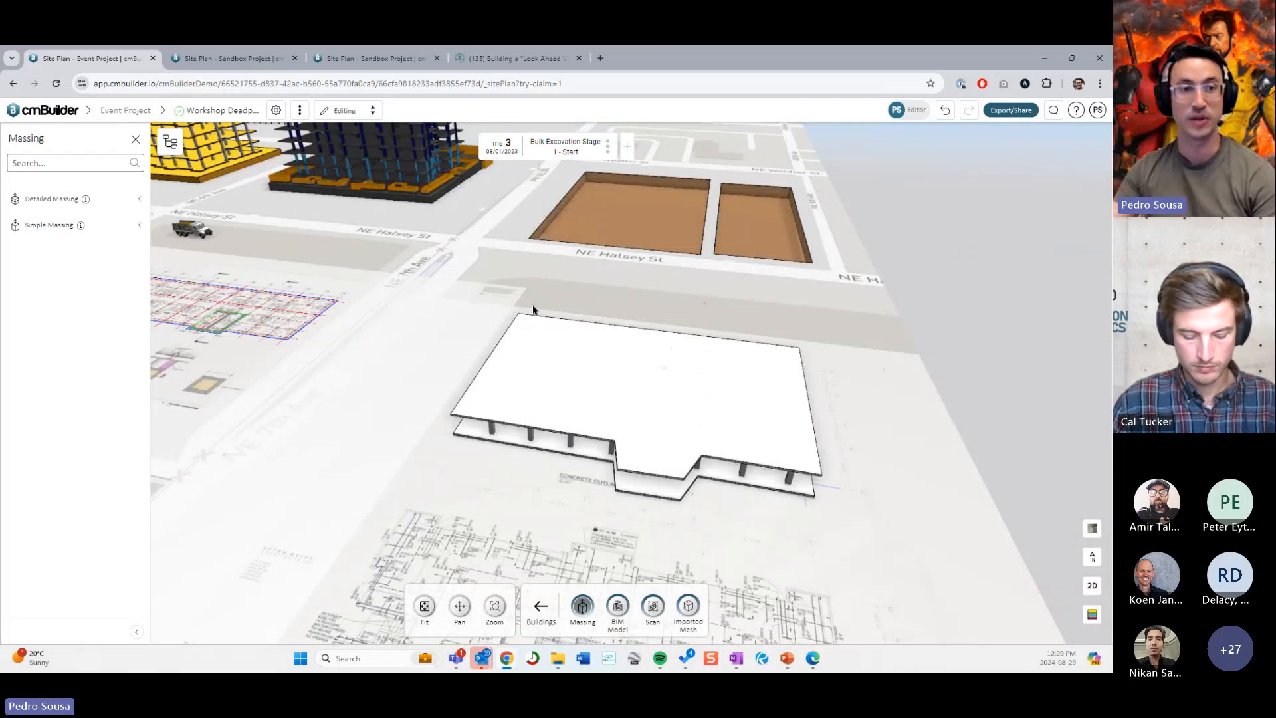
left_click_drag(739, 240, 688, 247)
mouse_move(787, 659)
left_click(789, 575)
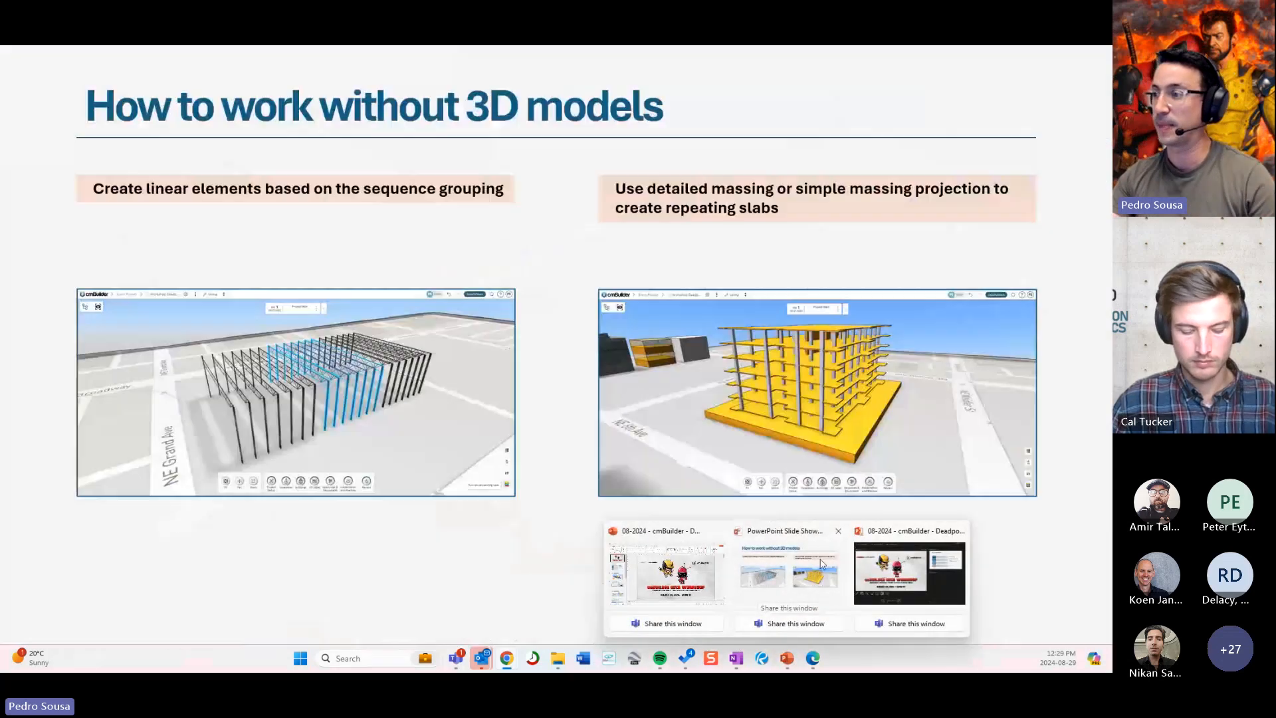
left_click(575, 340)
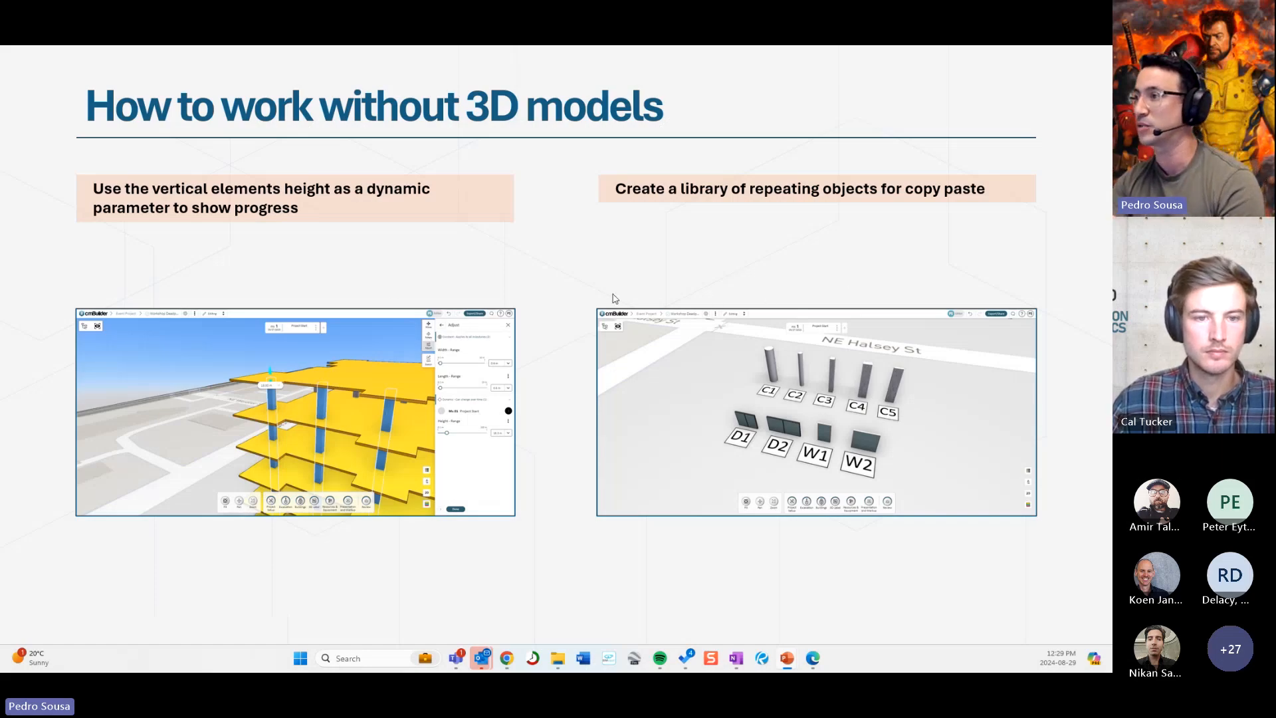
left_click(581, 309)
key("Escape")
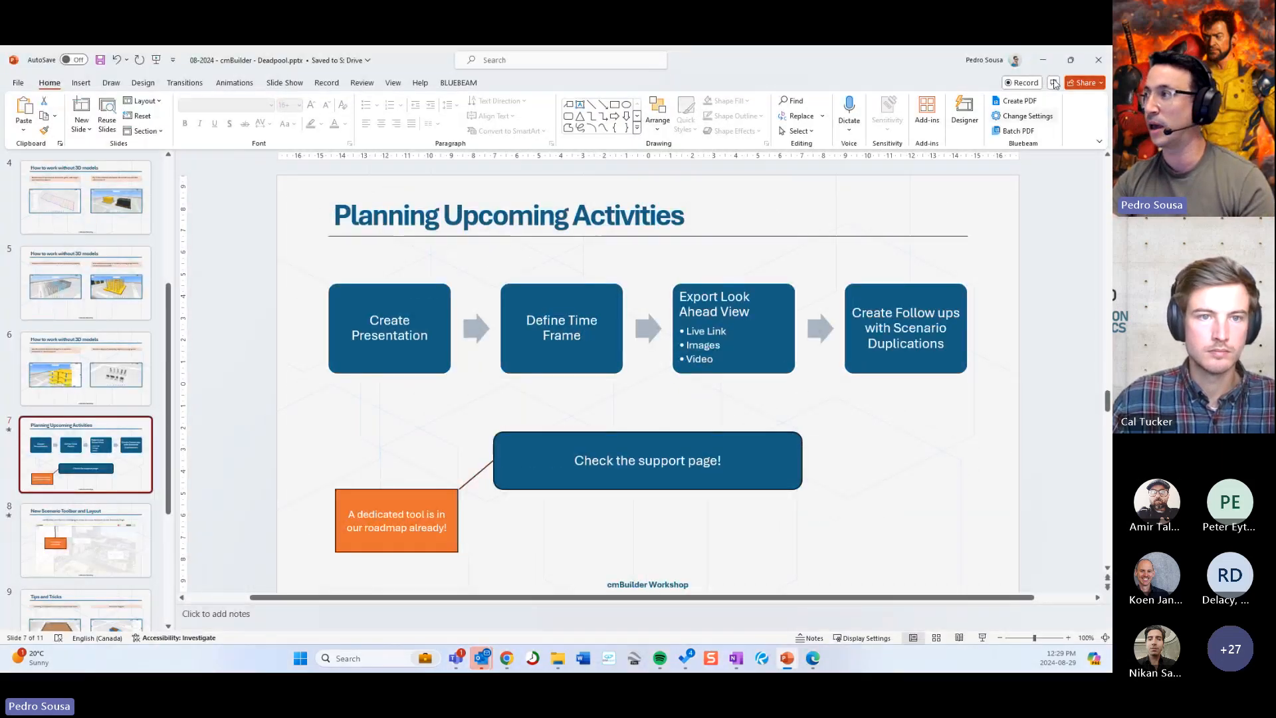
left_click(1042, 62)
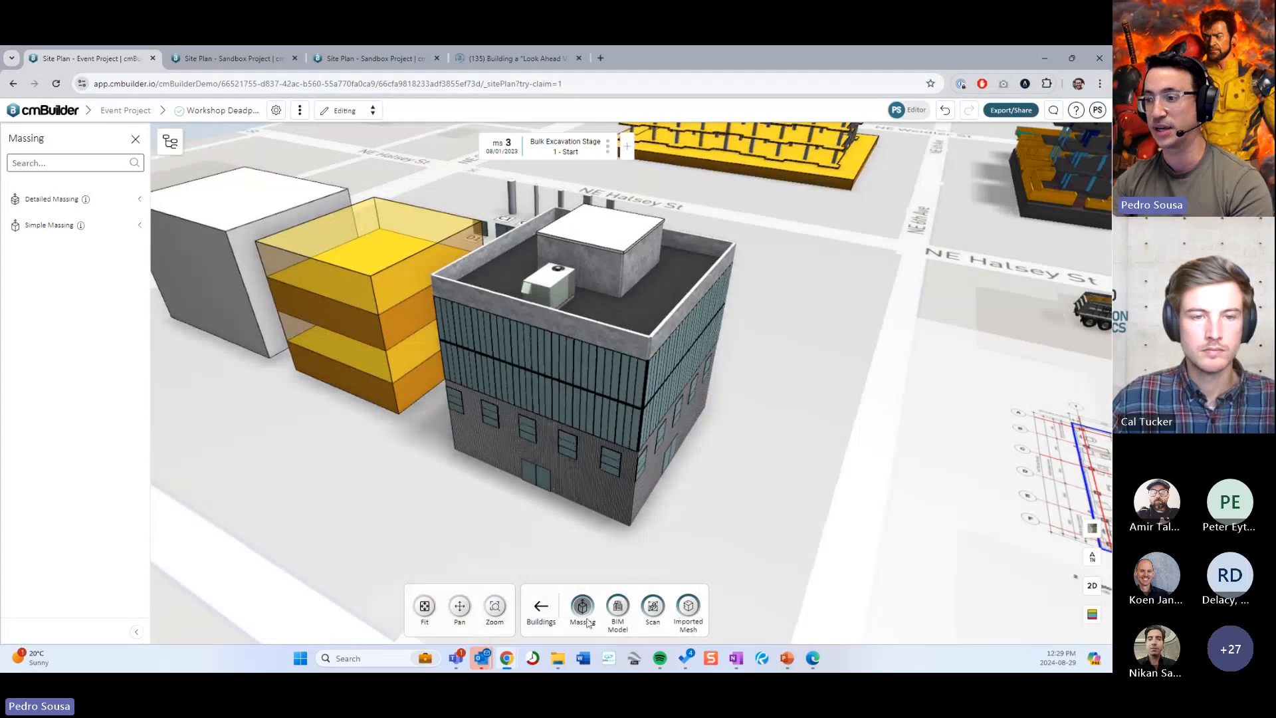
Step: Leave the massing tools and examine the detailed building's roof, opening the properties of its flat roof zone
left_click(545, 609)
left_click_drag(697, 444, 580, 431)
scroll(661, 445, "up", 3)
scroll(755, 432, "down", 3)
scroll(746, 457, "up", 2)
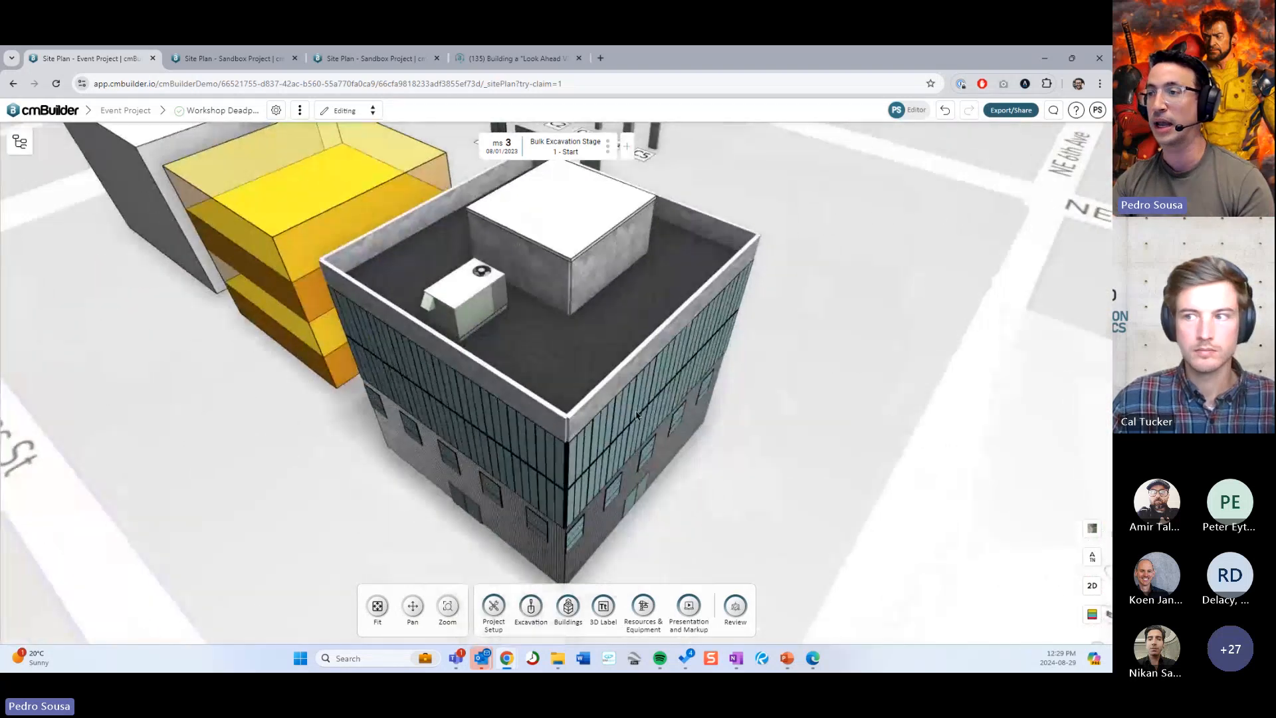
left_click(561, 345)
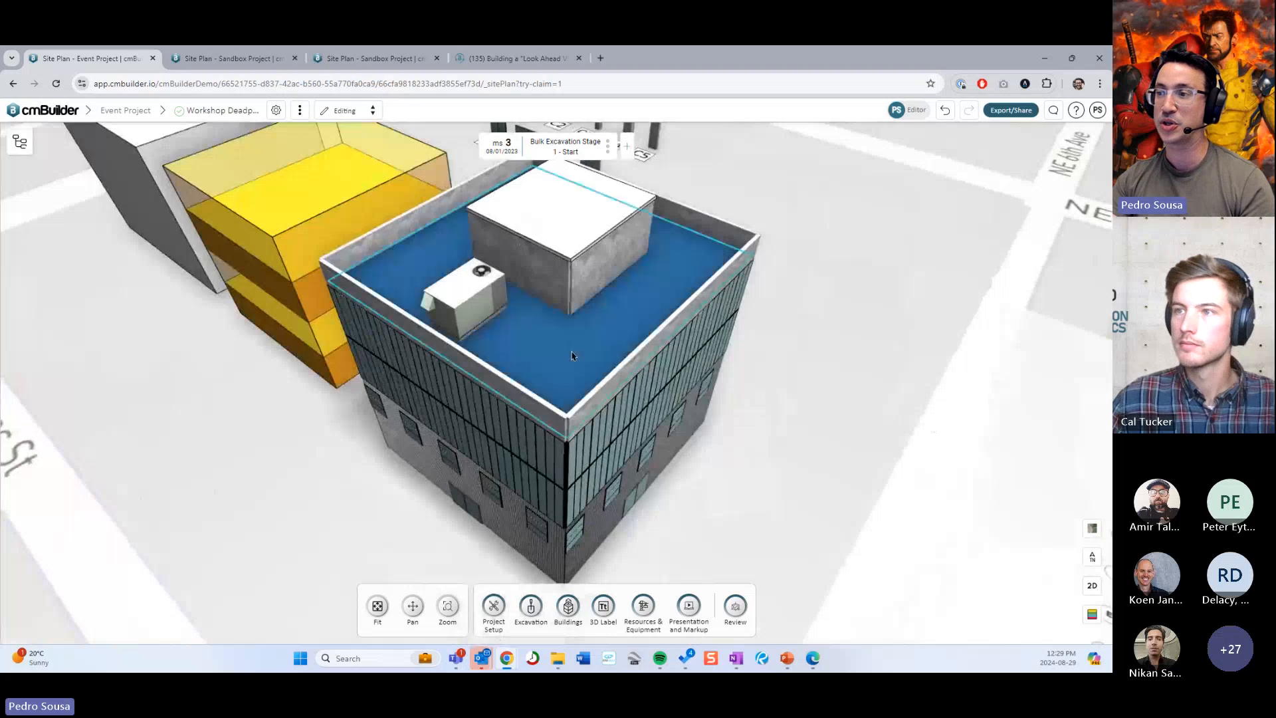
left_click_drag(572, 355, 753, 411)
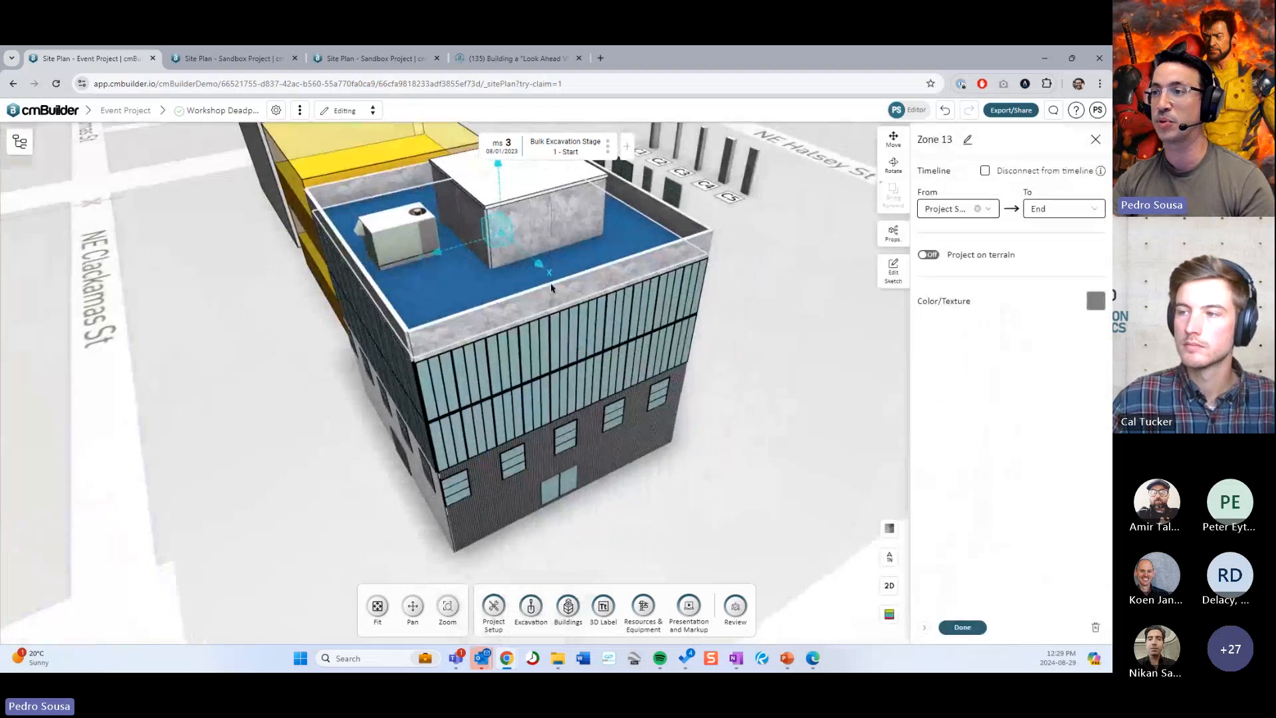
right_click_drag(733, 364, 748, 397)
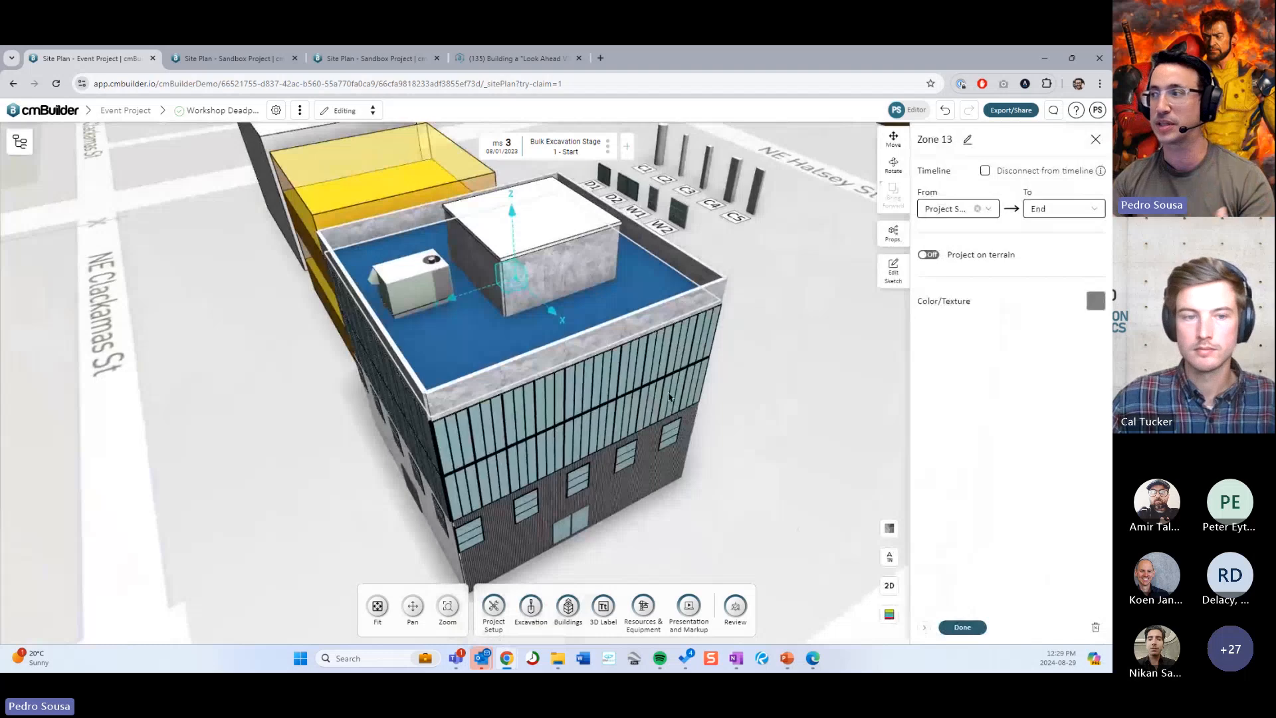
left_click_drag(704, 387, 667, 361)
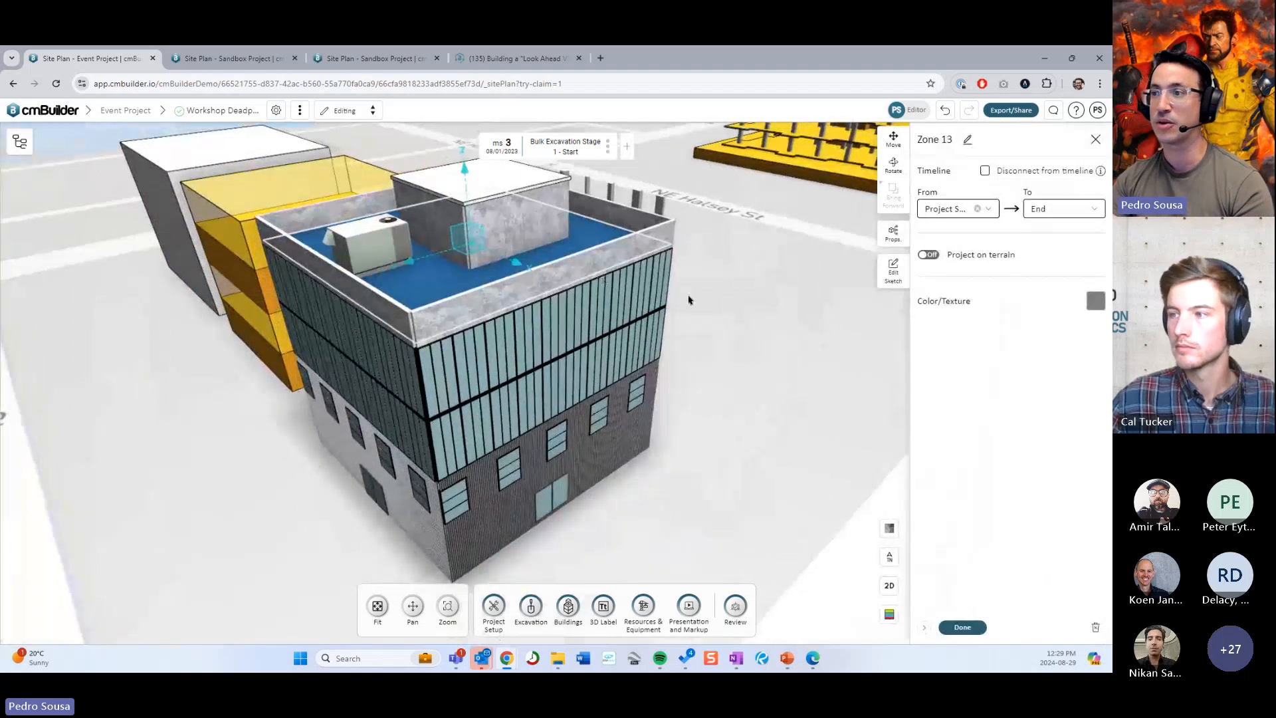
left_click_drag(688, 300, 529, 289)
Step: Apply the dark library texture to the flat roof zone and nudge the zone vertically to Z 55.97 m
left_click(1096, 303)
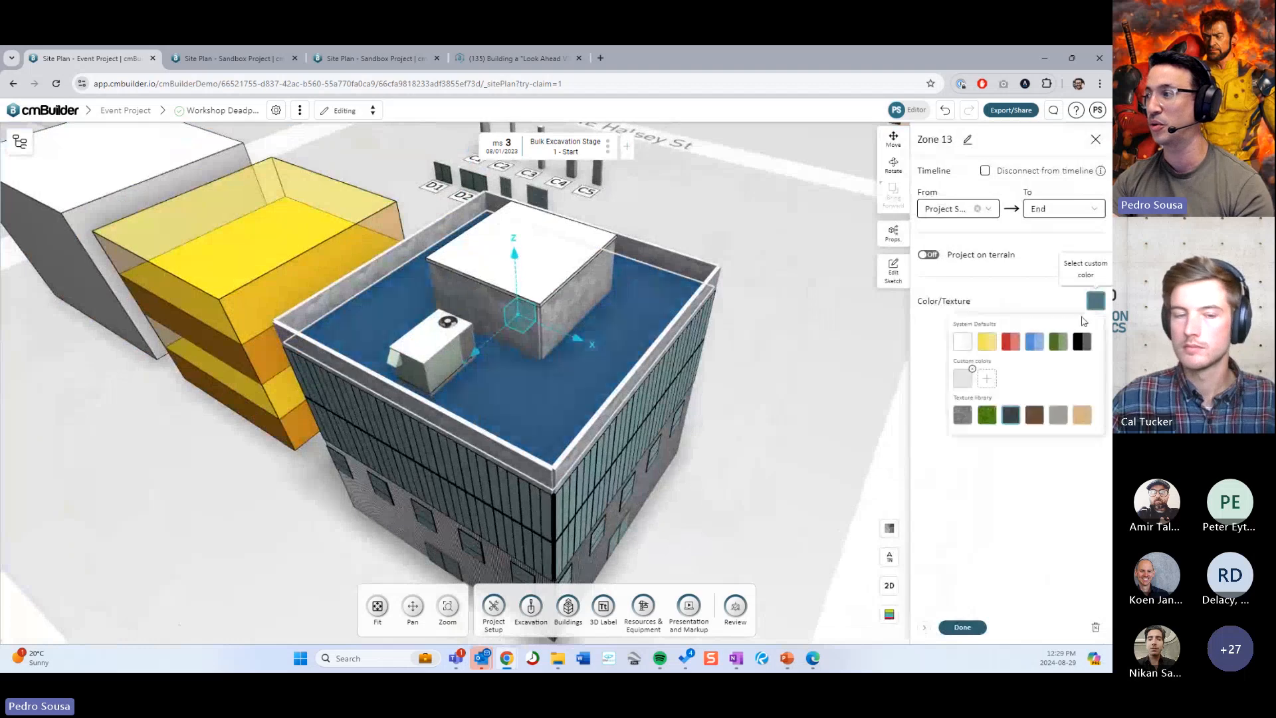
left_click(1010, 415)
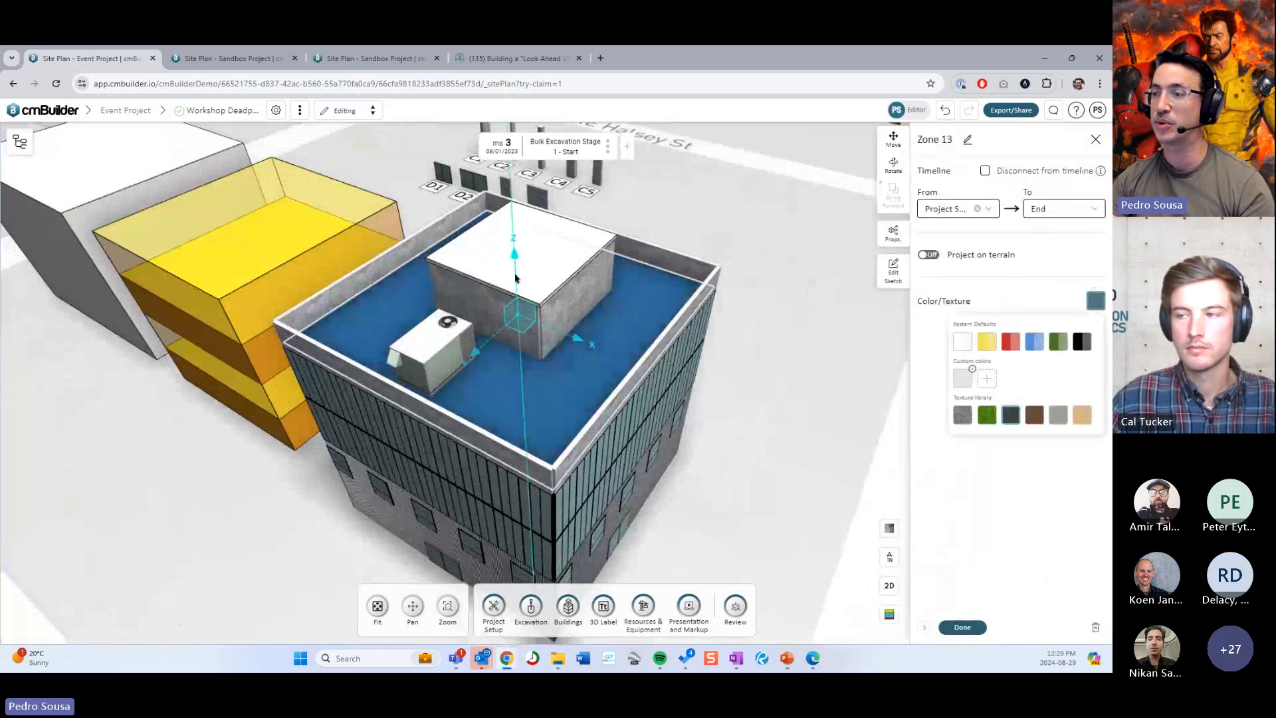
left_click_drag(516, 276, 517, 279)
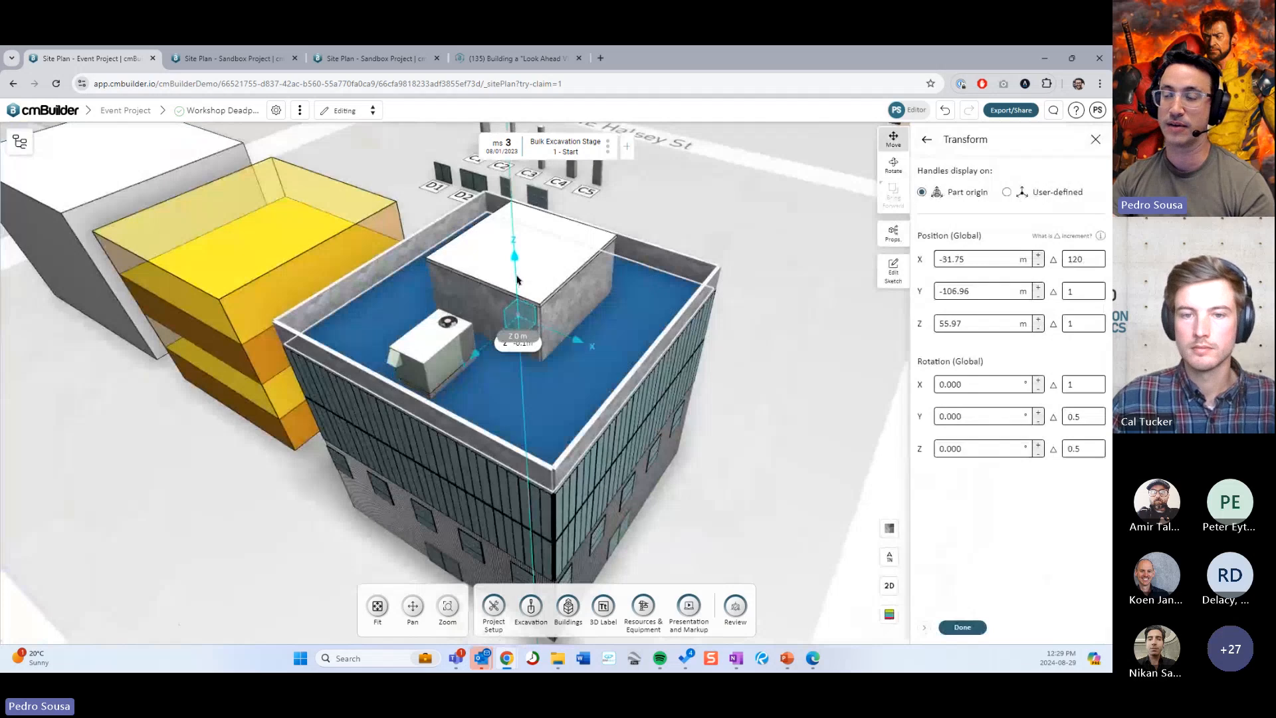
left_click(962, 627)
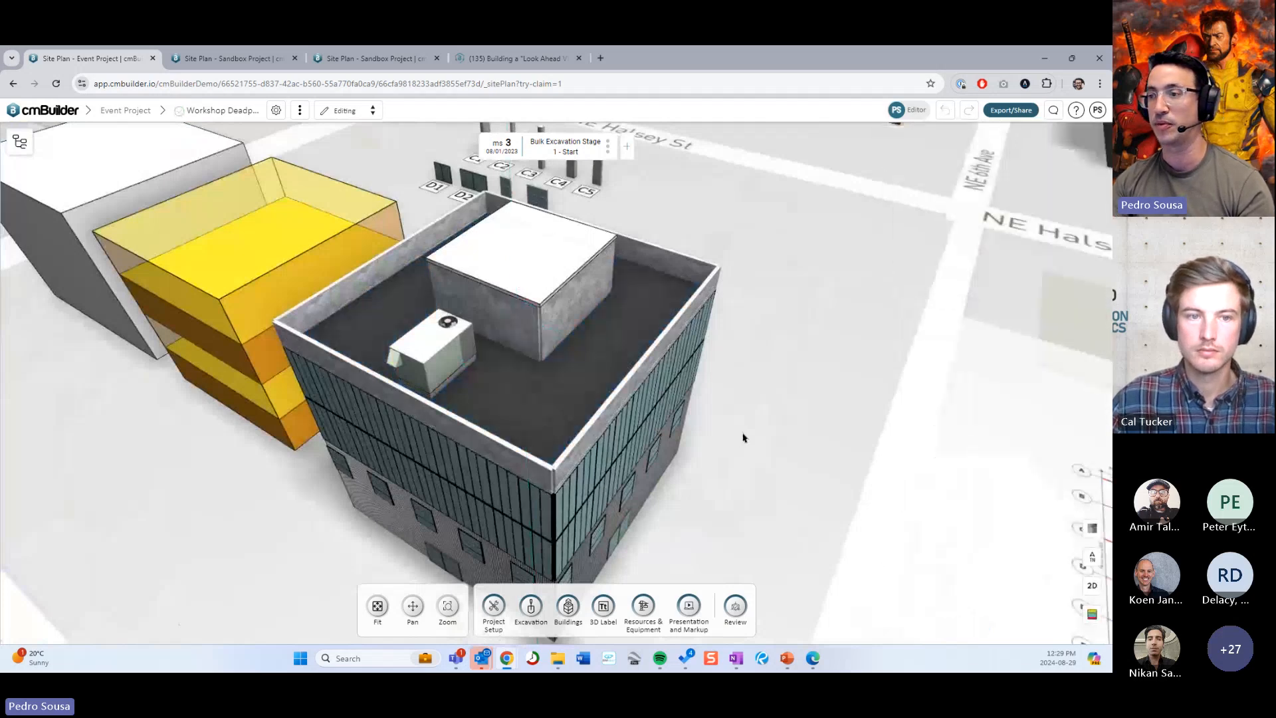
Step: At milestone 4, Bulk Excavation Stage 1 - Finish, create a zone at 59.18 m by projecting the outline of the white rooftop block
mouse_move(725, 438)
left_mouse_down()
mouse_move(763, 426)
mouse_move(735, 431)
left_mouse_up()
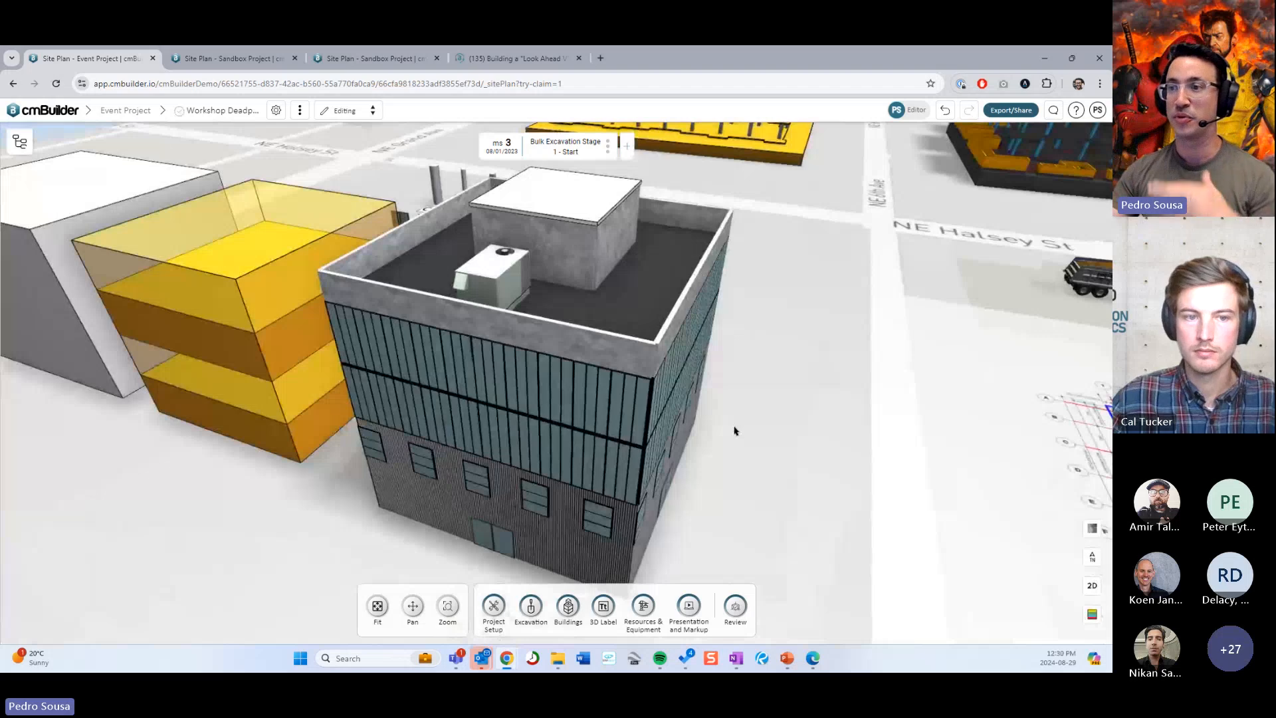
left_click_drag(759, 294, 686, 302)
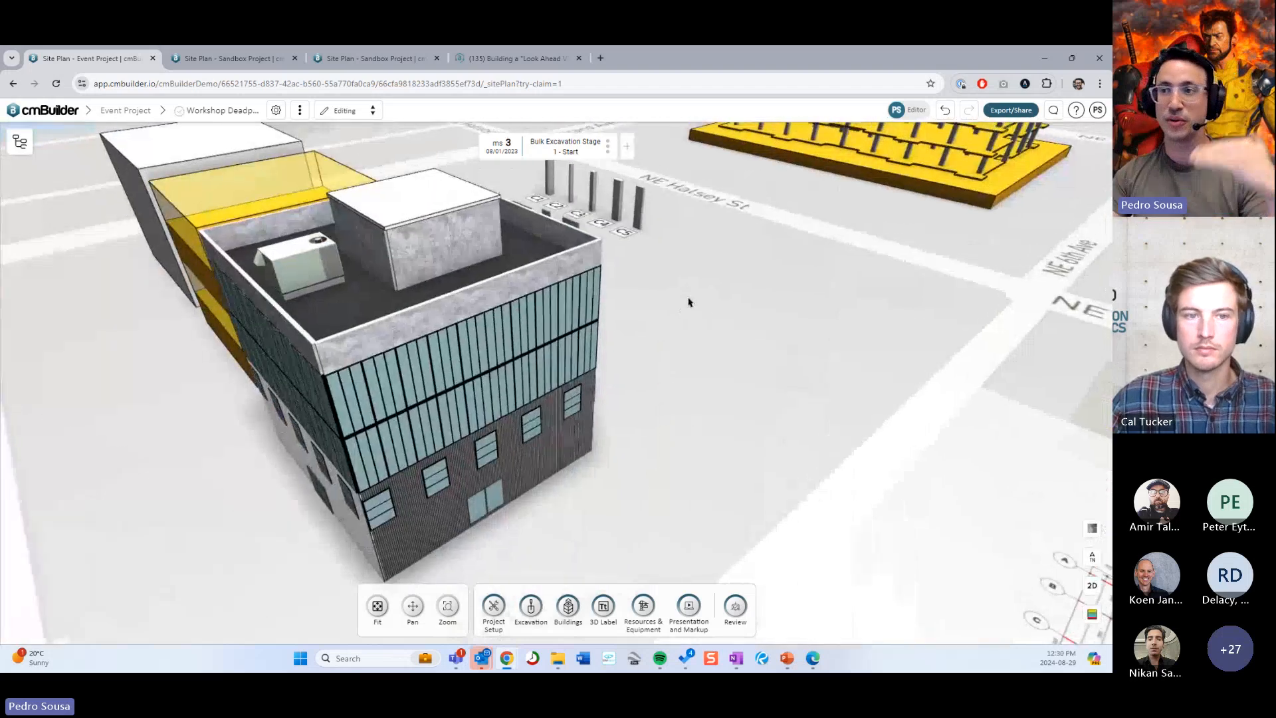
left_click_drag(540, 290, 585, 289)
left_click(642, 147)
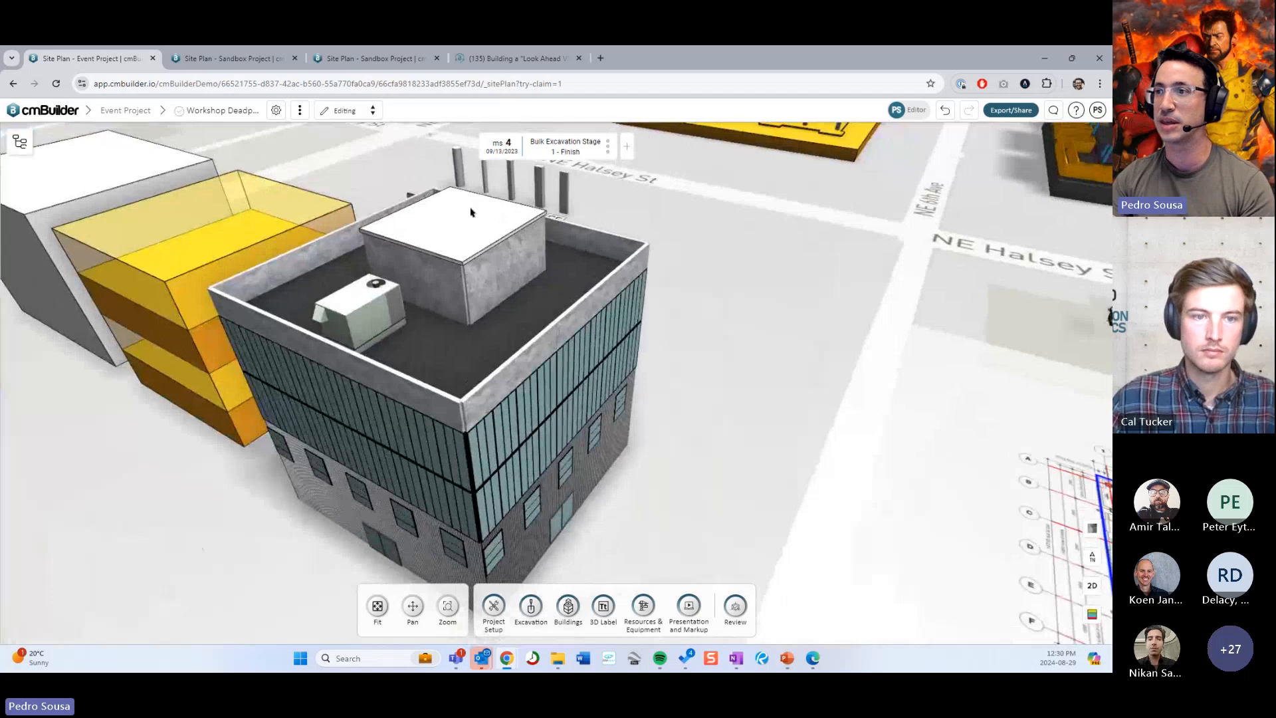
left_click_drag(692, 277, 553, 299)
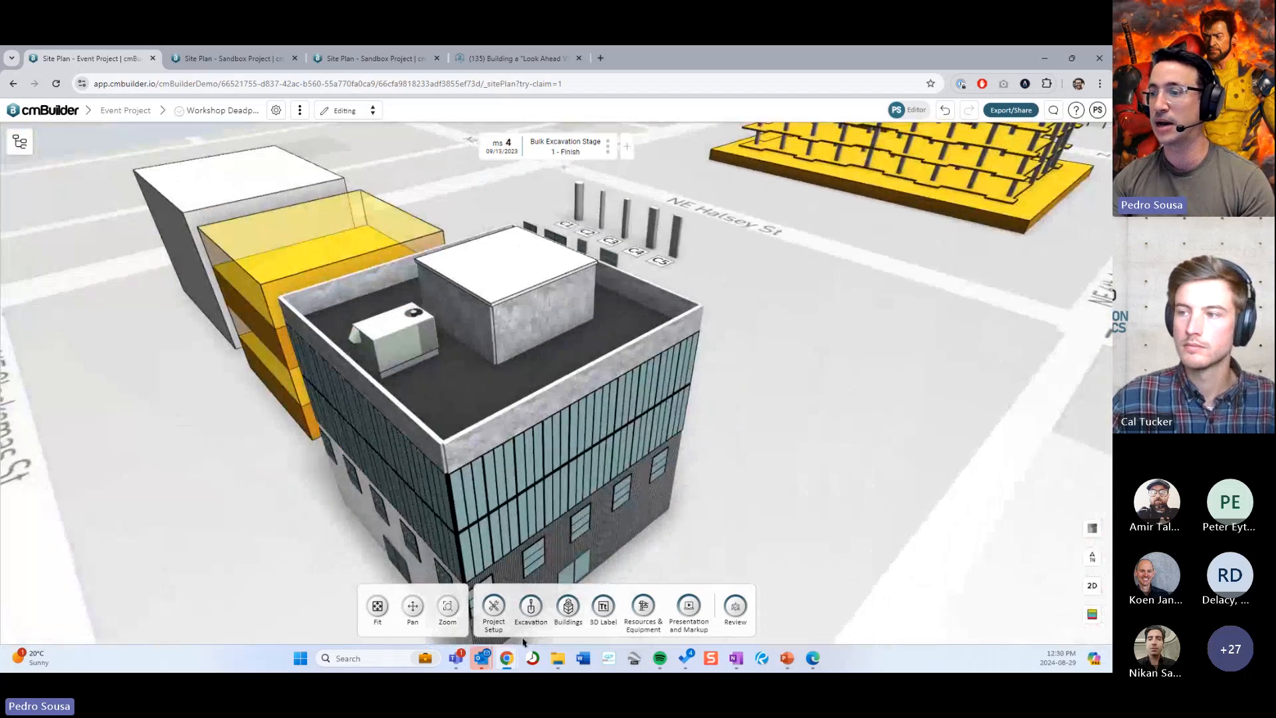
left_click(502, 610)
left_click(635, 606)
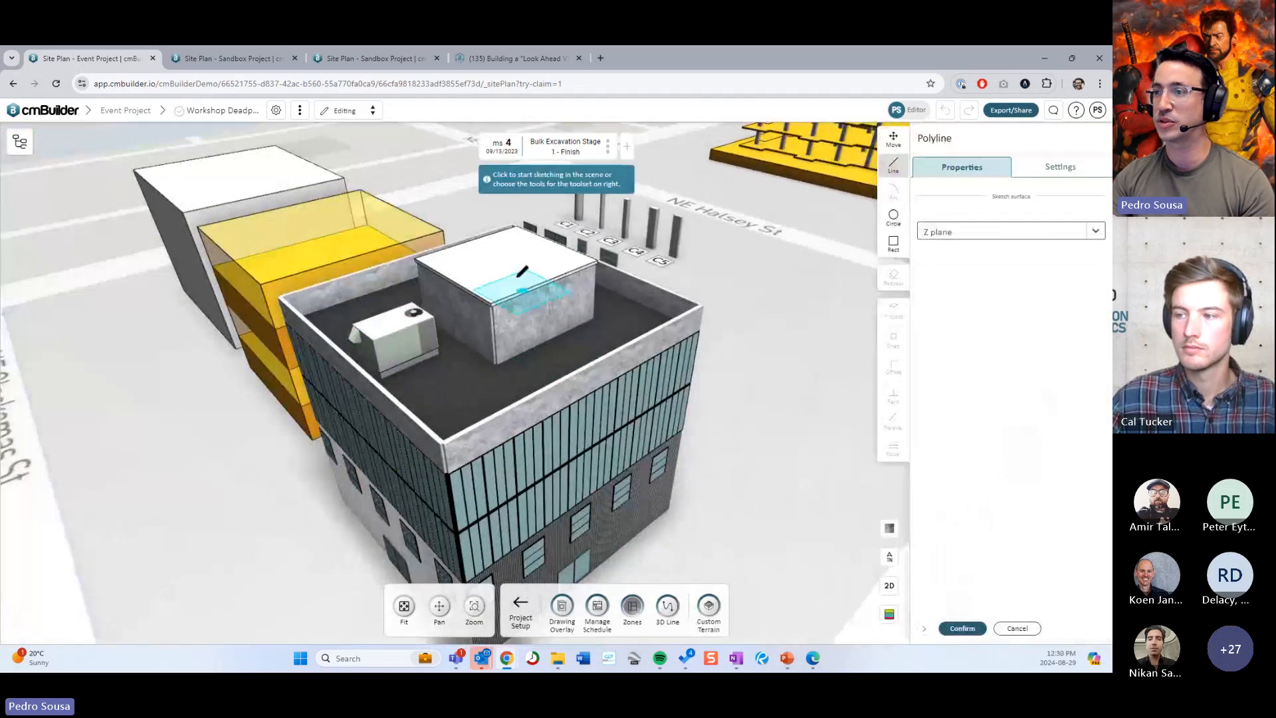
left_click(525, 286)
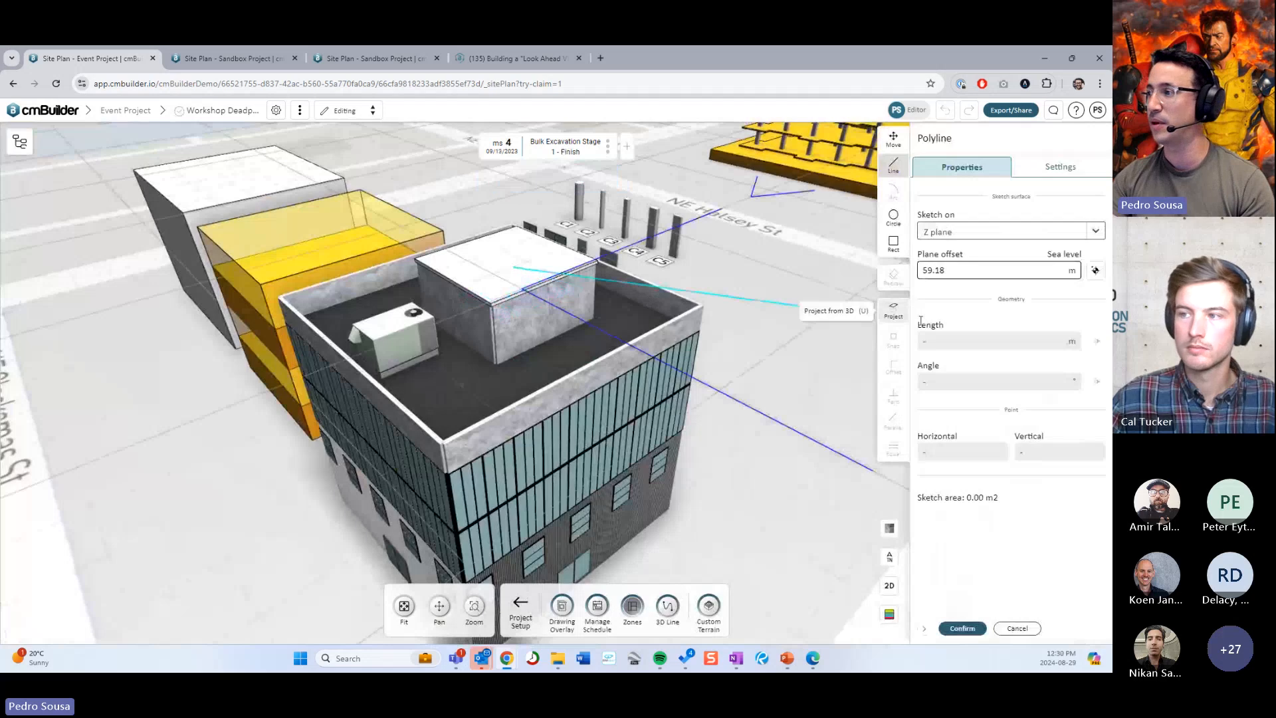
left_click(893, 309)
left_click(524, 261)
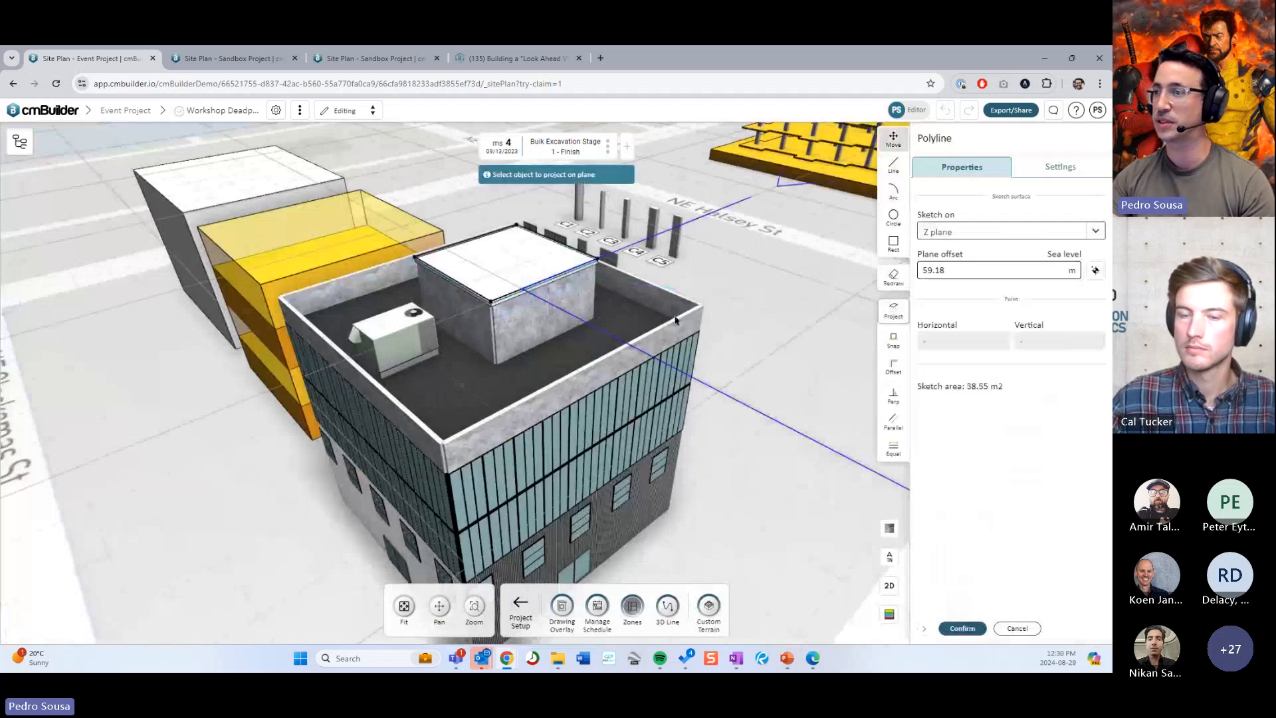
left_click(962, 628)
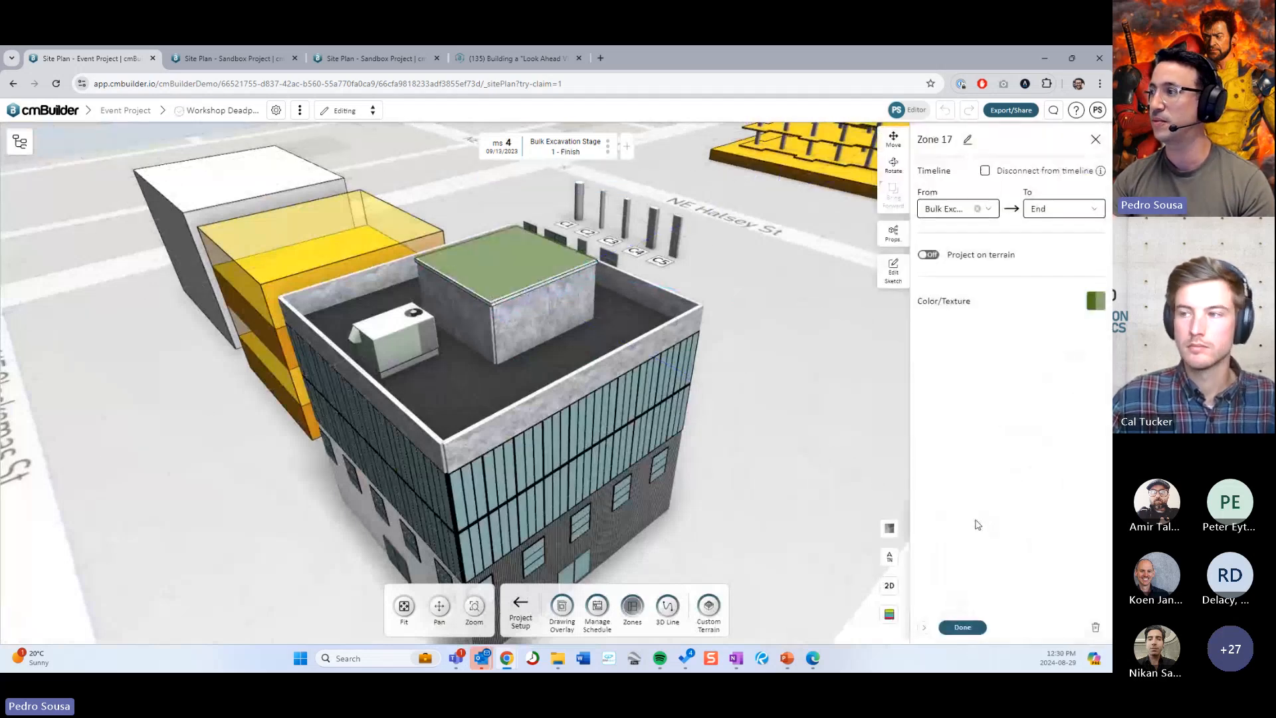
Step: Apply the dark library texture to the new zone on the rooftop block and finish editing it
left_click(1096, 301)
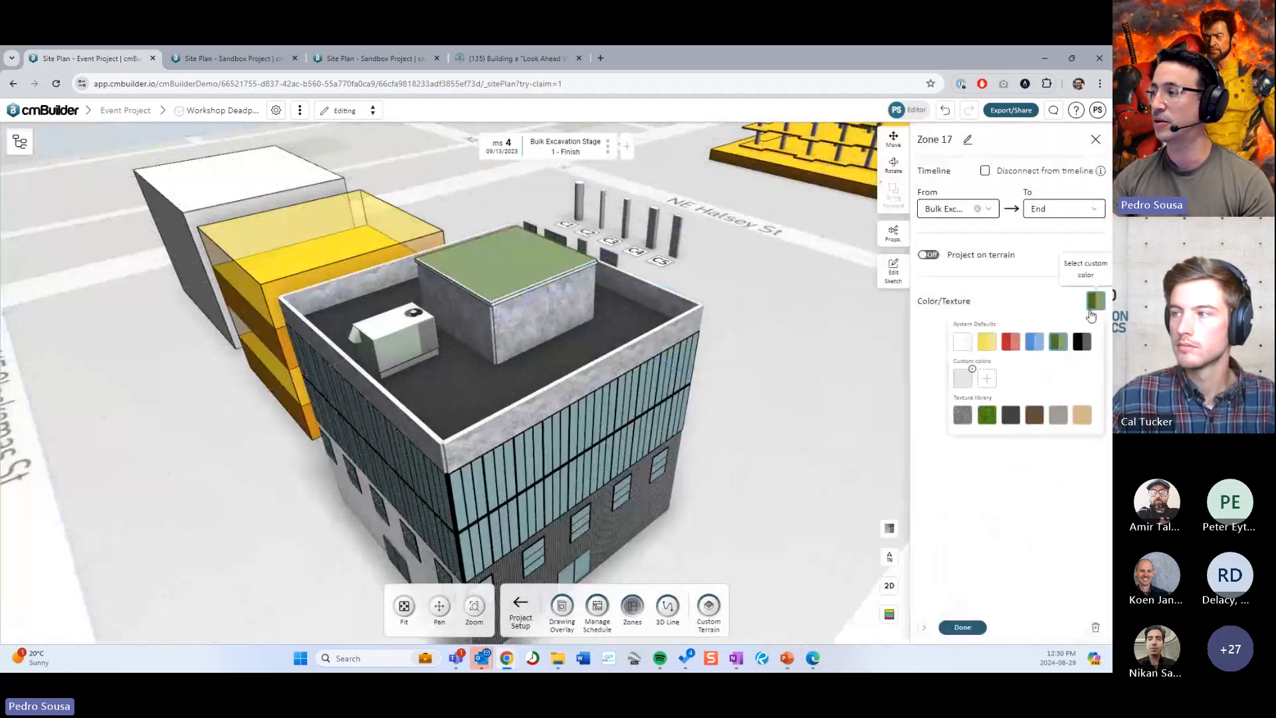
left_click(1011, 416)
left_click(963, 627)
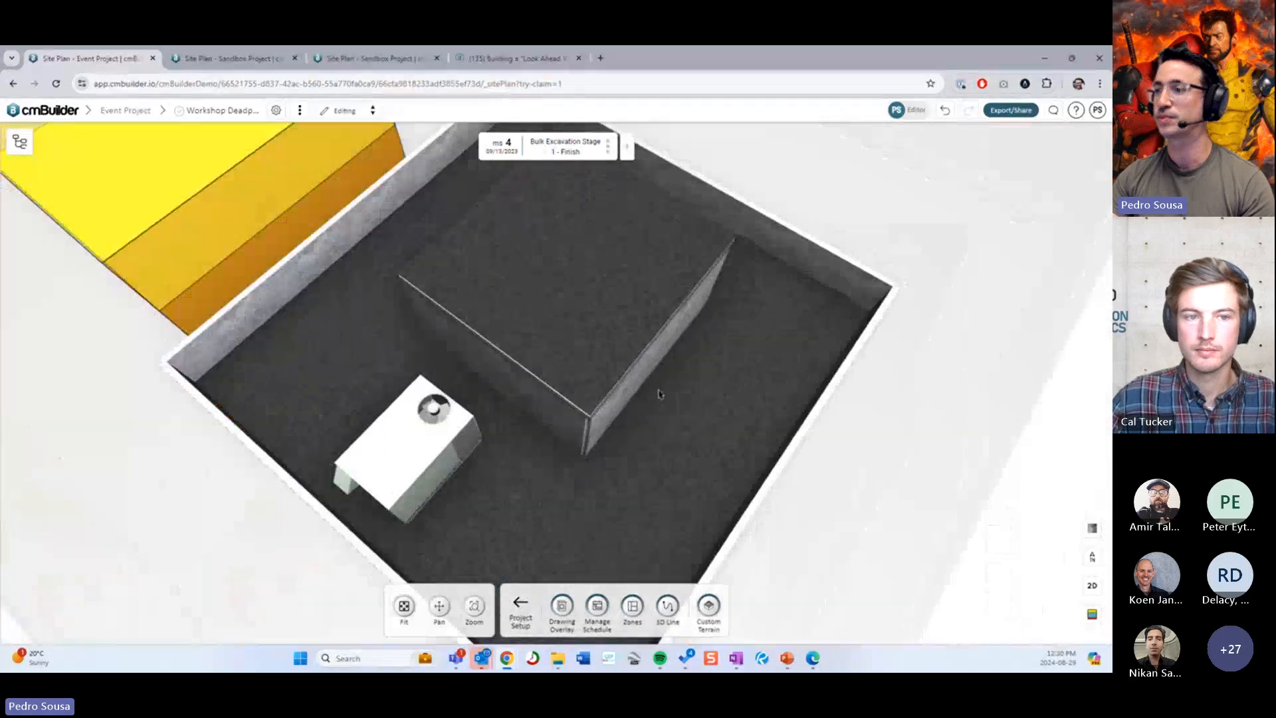
Step: Compare the rooftop block at milestones 3 and 4, and view the whole site at Bulk Excavation Stage 1 - Finish
scroll(718, 410, "down", 5)
middle_click_drag(728, 412, 599, 373)
left_click(469, 146)
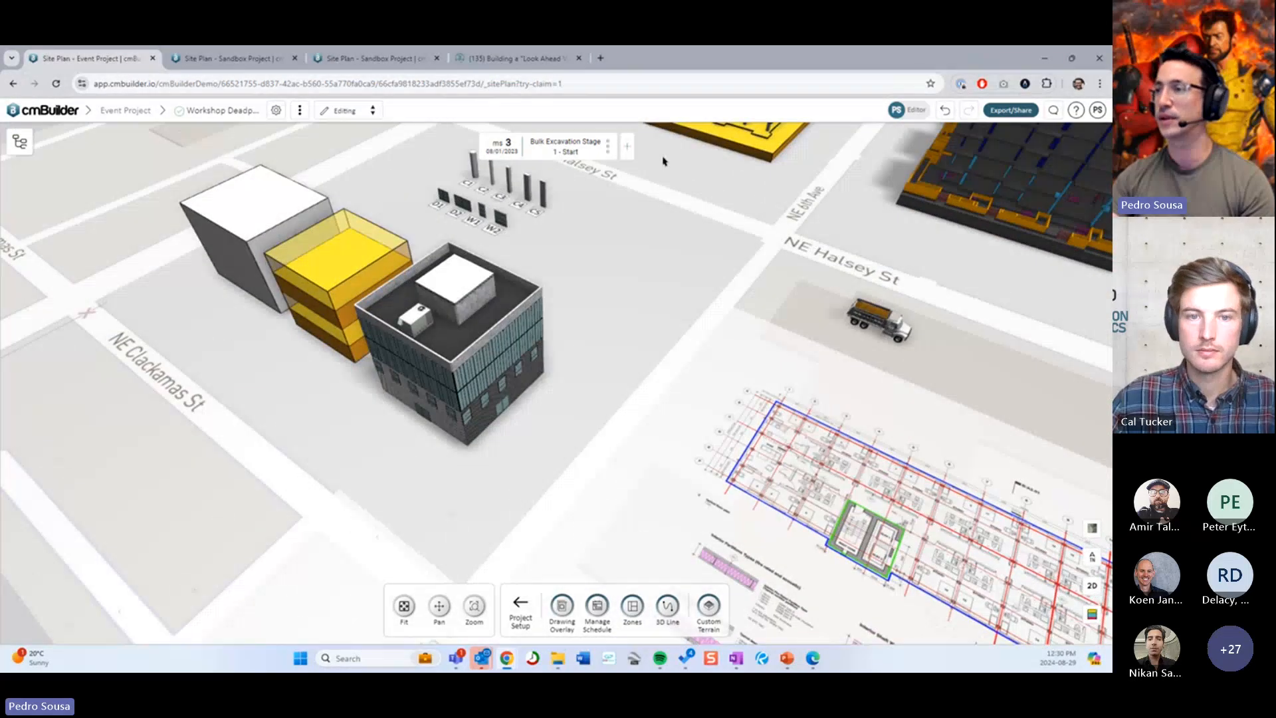
left_click(641, 150)
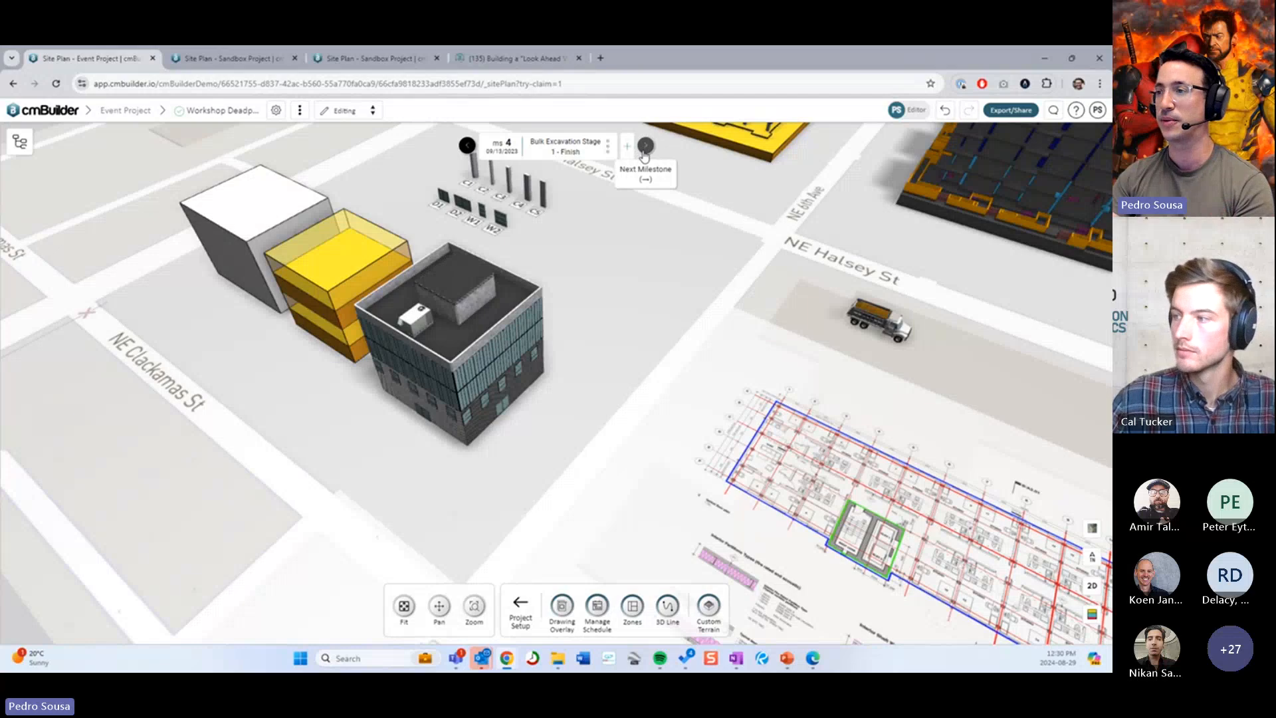
scroll(618, 299, "down", 3)
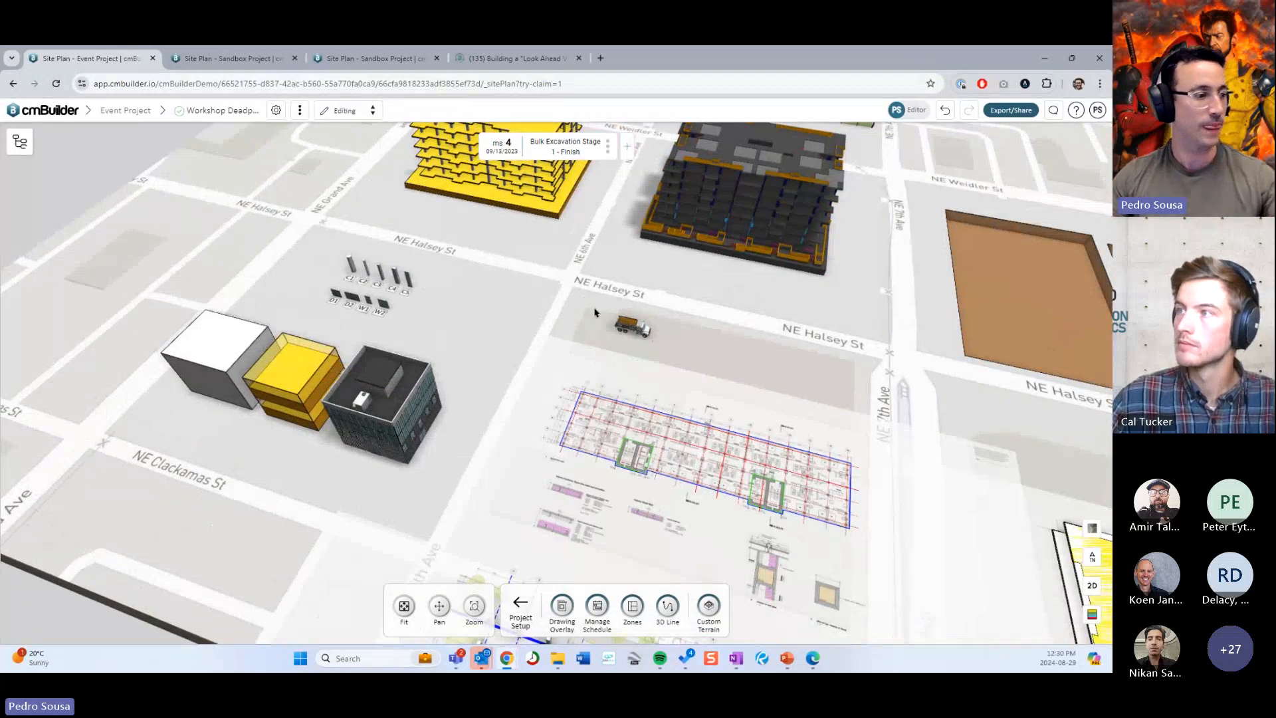
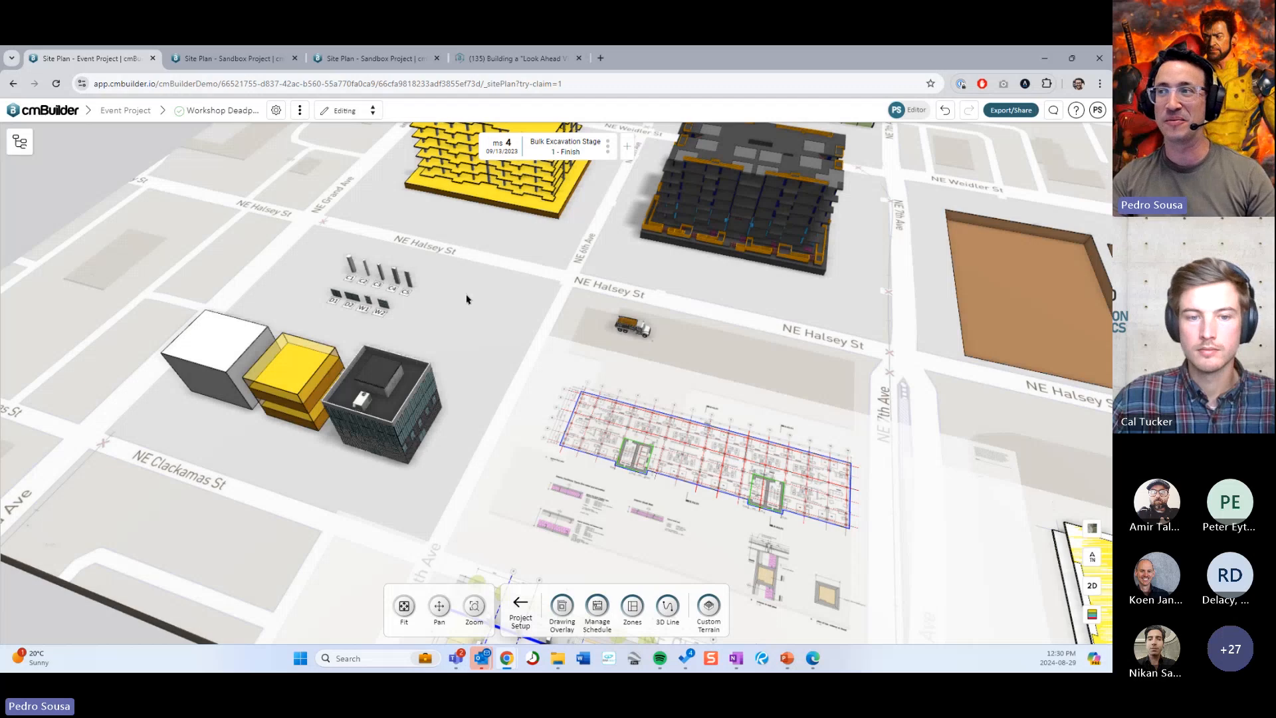
left_click_drag(533, 304, 480, 309)
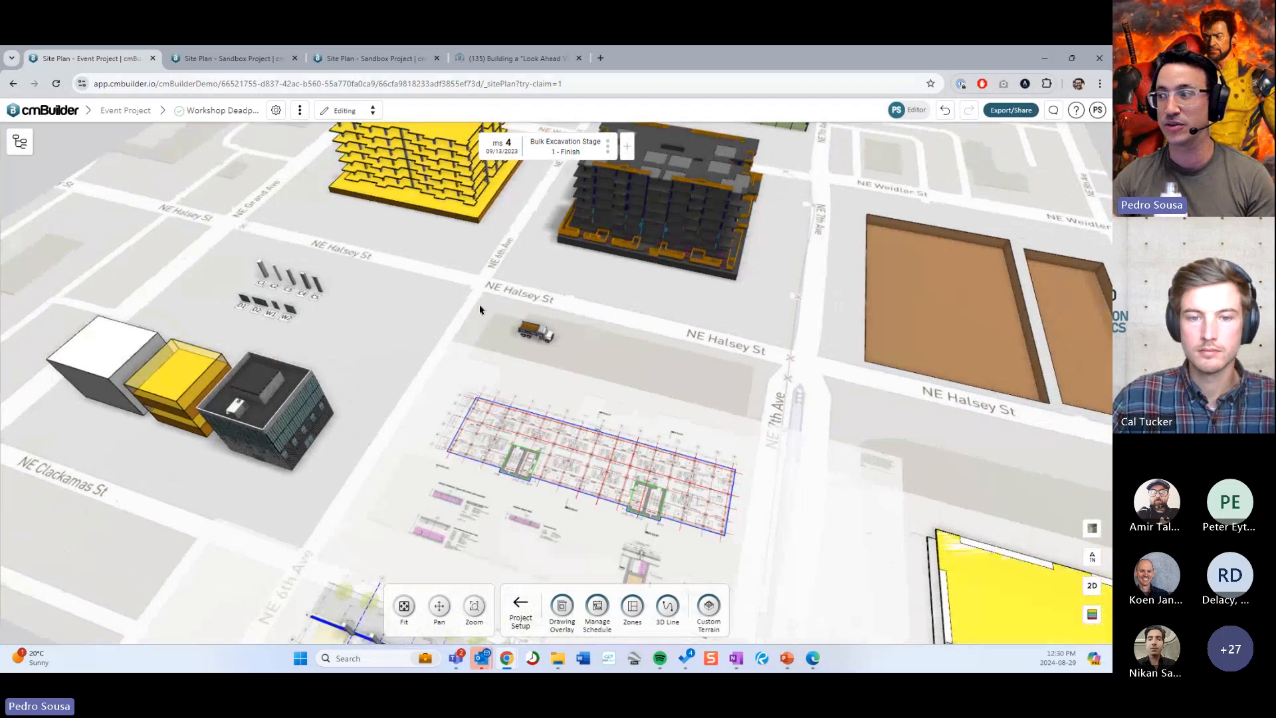
scroll(592, 280, "down", 4)
right_click_drag(572, 296, 599, 302)
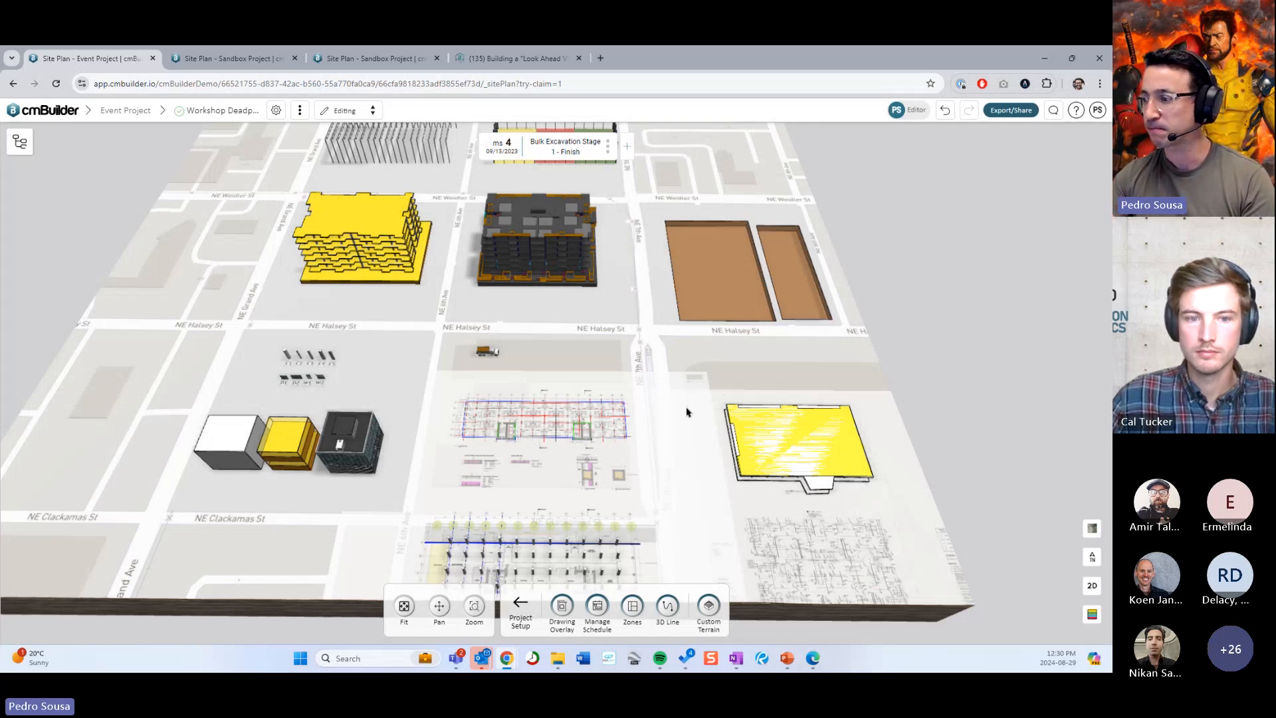
Step: Switch to PowerPoint to view the Planning Upcoming Activities slide, and return to the cmBuilder site model overview
mouse_move(789, 660)
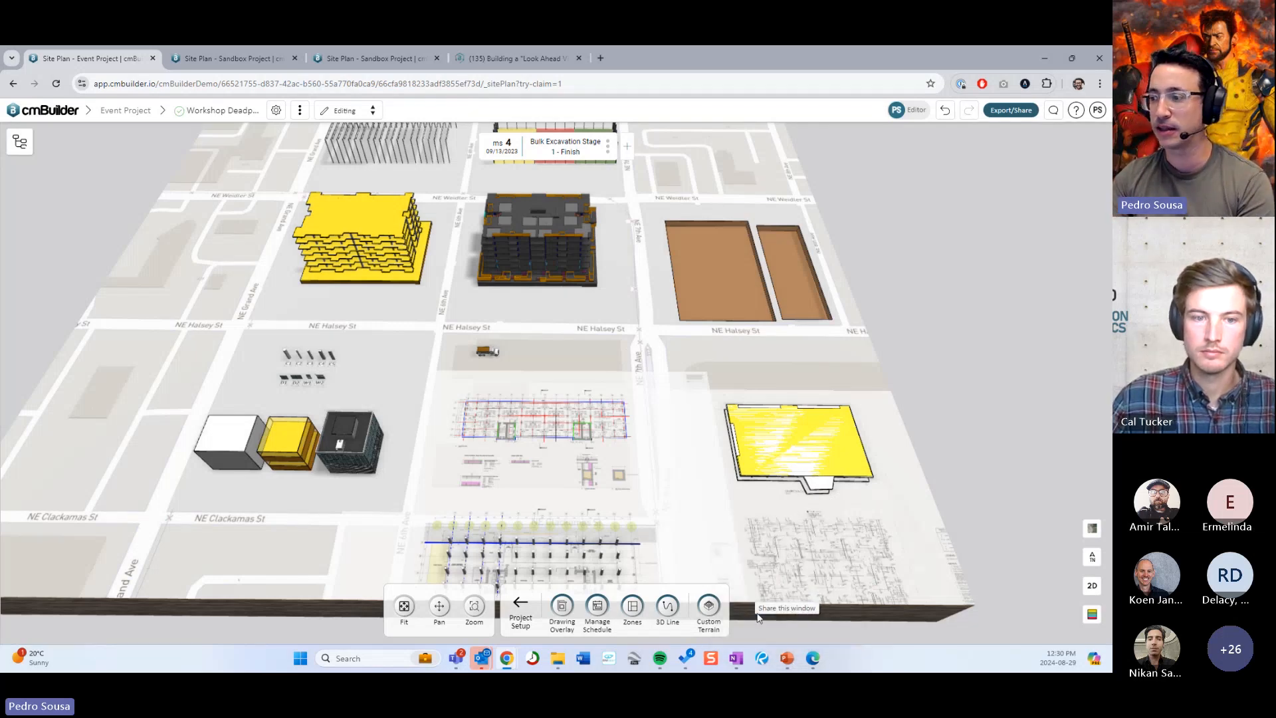
left_click(783, 580)
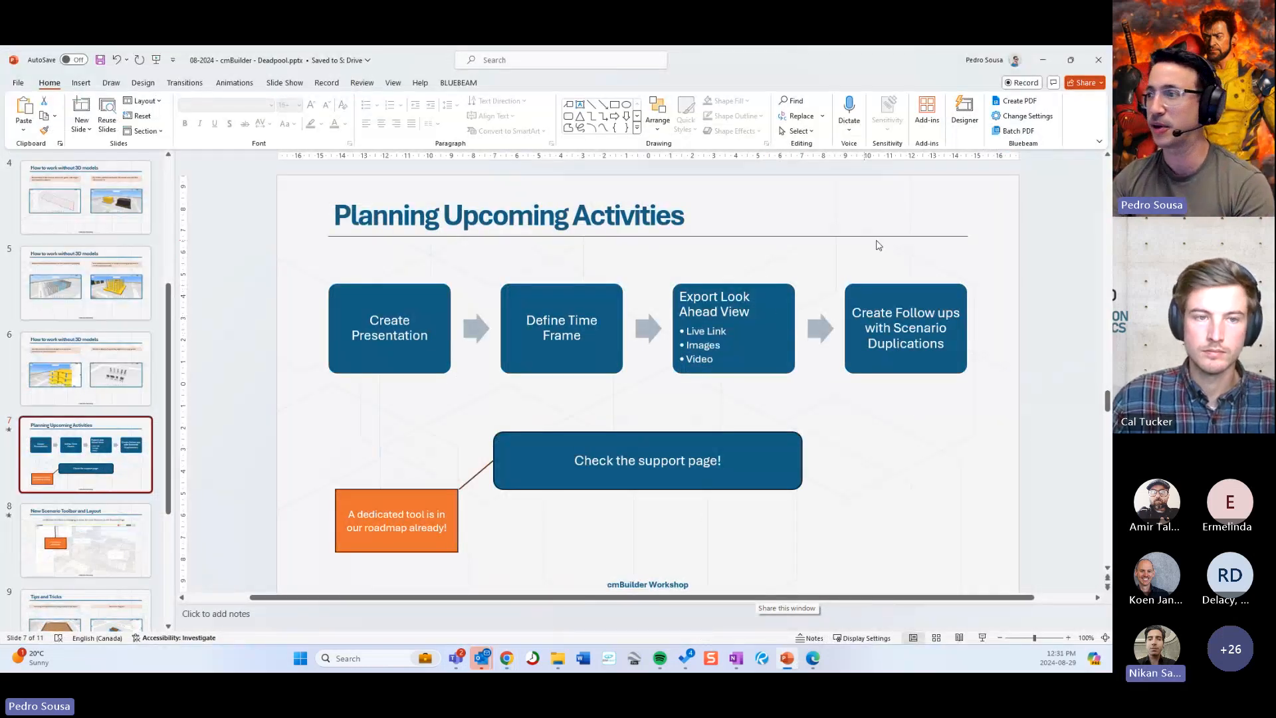
left_click(1044, 59)
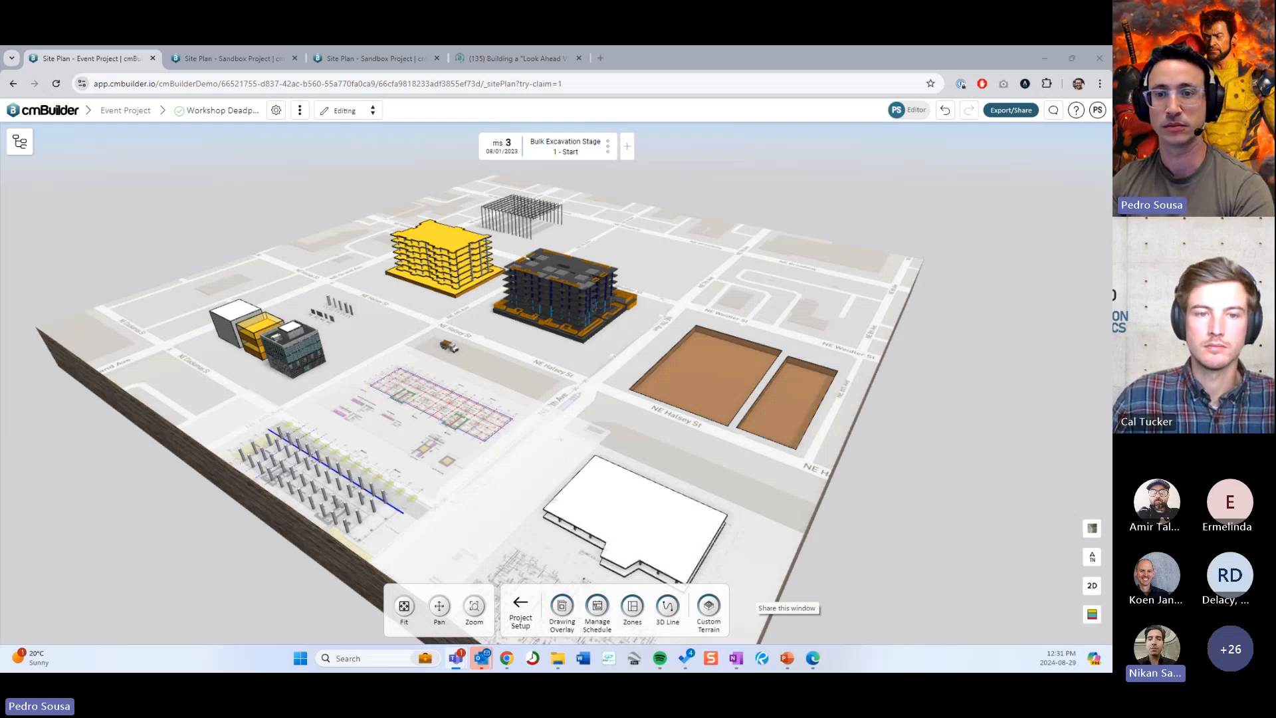
left_click_drag(558, 348, 599, 372)
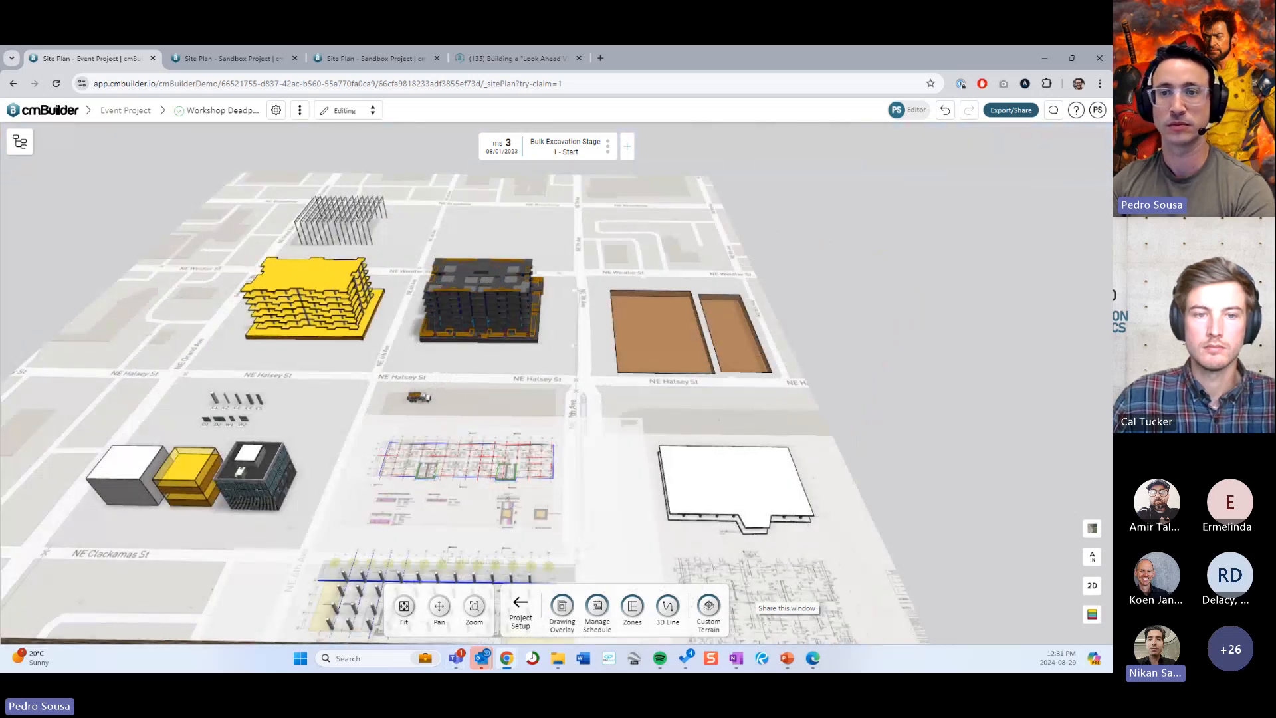
right_click_drag(385, 274, 393, 359)
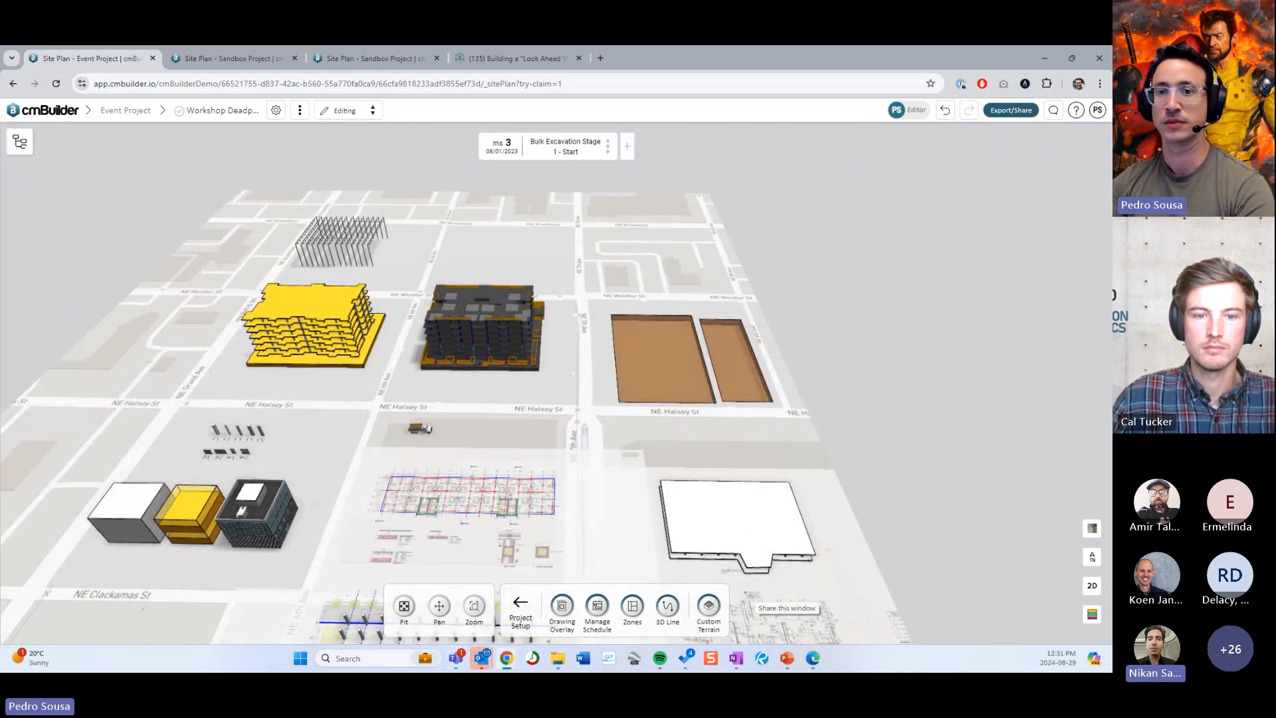
Step: Examine the modelled buildings, drawing overlays and excavations across the whole site from several angles
right_click_drag(553, 343, 581, 356)
scroll(541, 399, "up", 3)
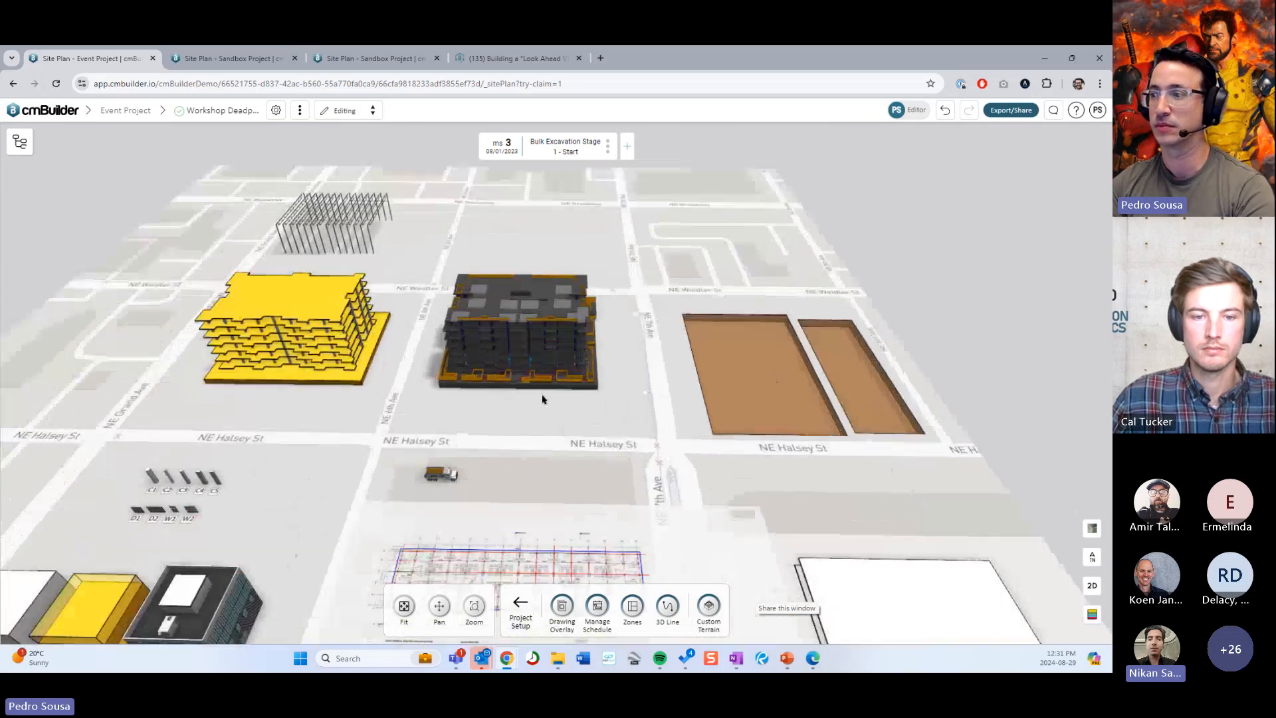
right_click_drag(602, 482, 595, 396)
left_click_drag(595, 396, 685, 419)
scroll(537, 371, "up", 5)
scroll(669, 404, "down", 4)
right_click_drag(579, 459, 557, 410)
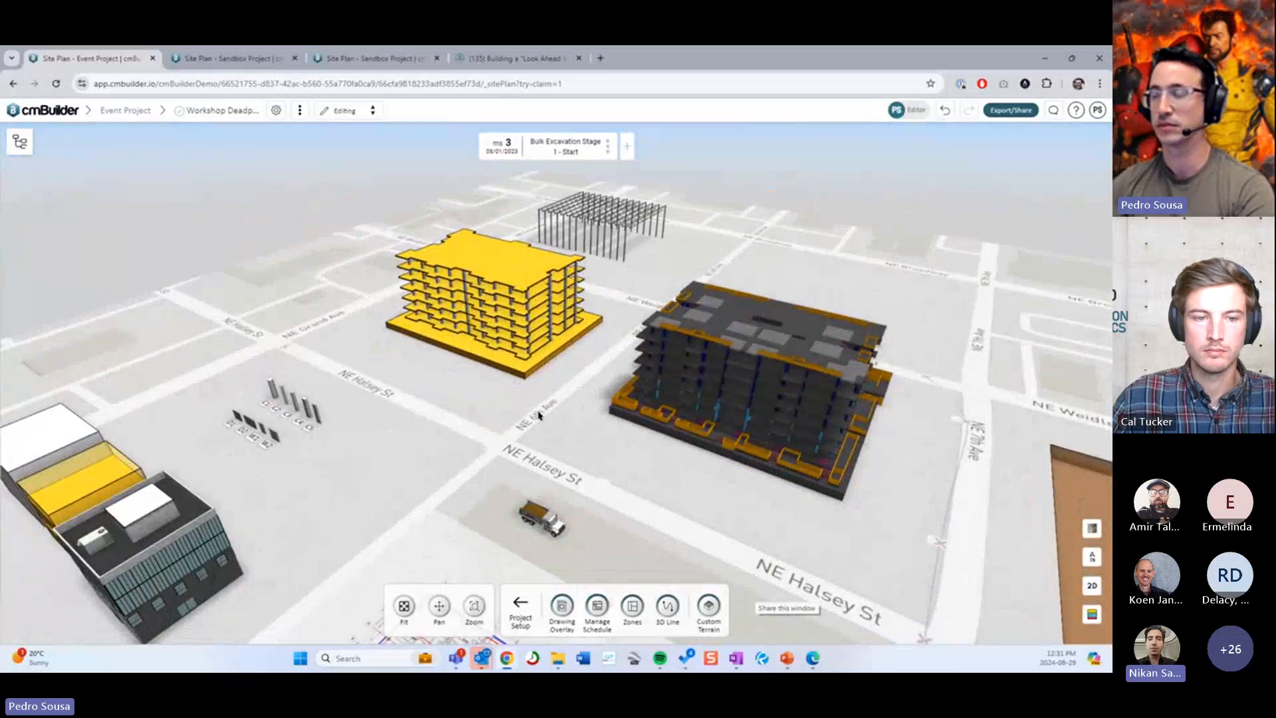
left_click_drag(537, 411, 595, 399)
right_click_drag(595, 399, 552, 412)
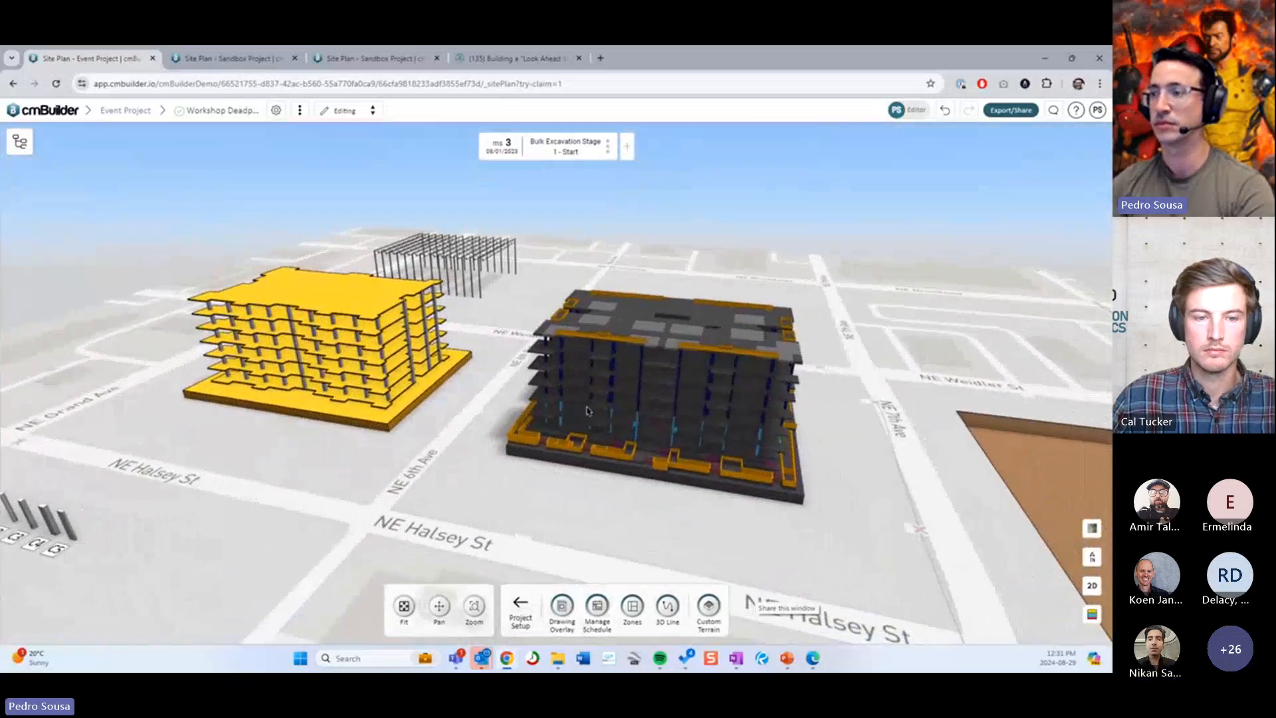
scroll(552, 412, "up", 2)
scroll(519, 415, "down", 6)
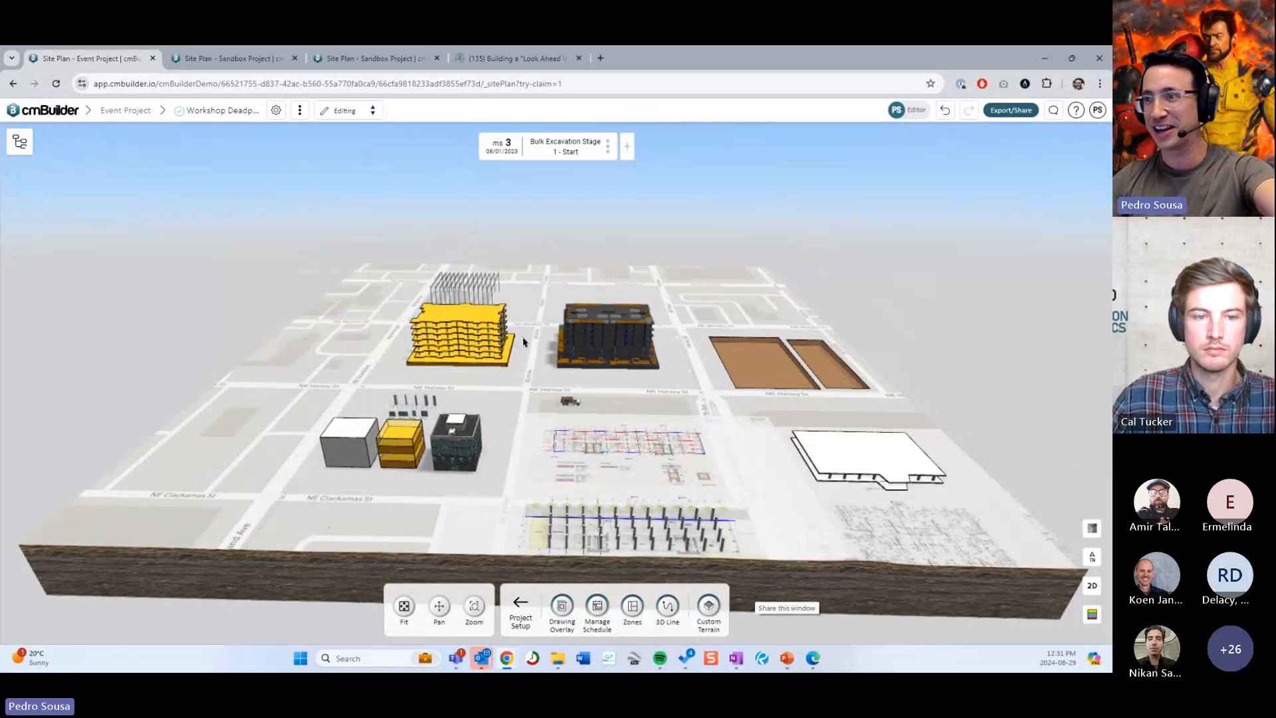
left_click_drag(526, 343, 565, 400)
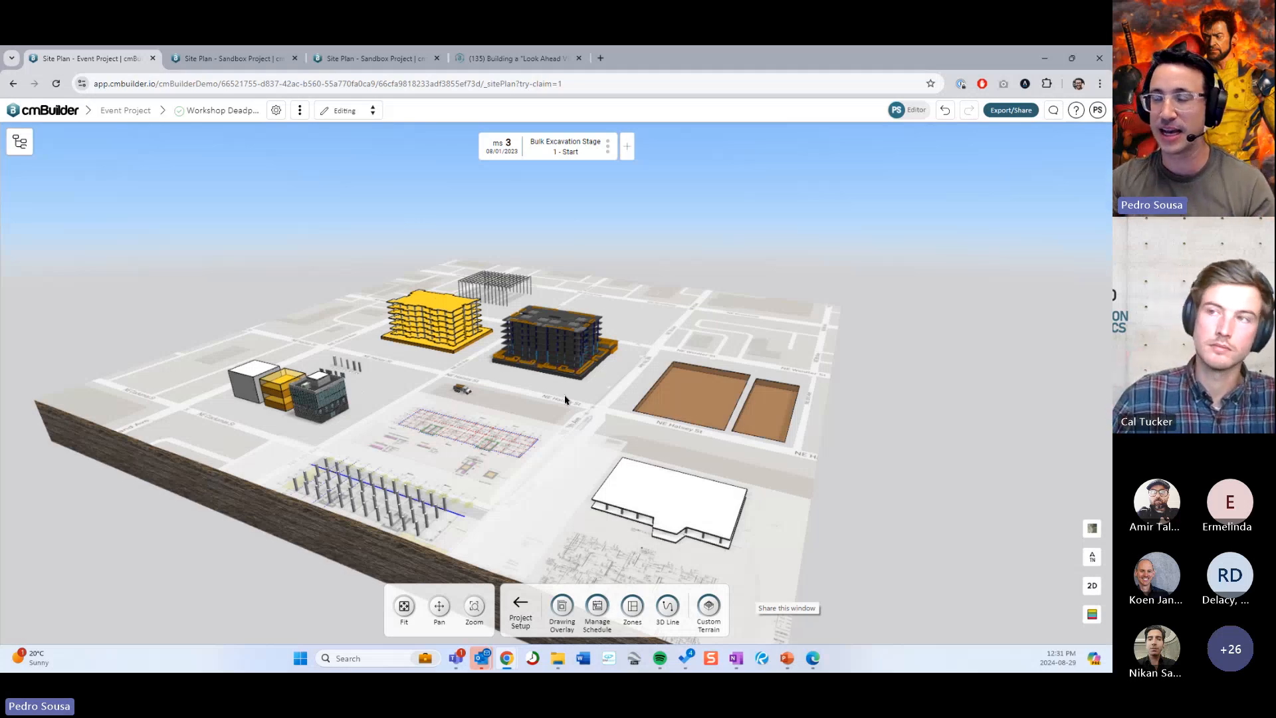
Step: View the Sandbox Project's week 6 Bulk Excavation site, and return to the Event Project site overview
left_click(353, 58)
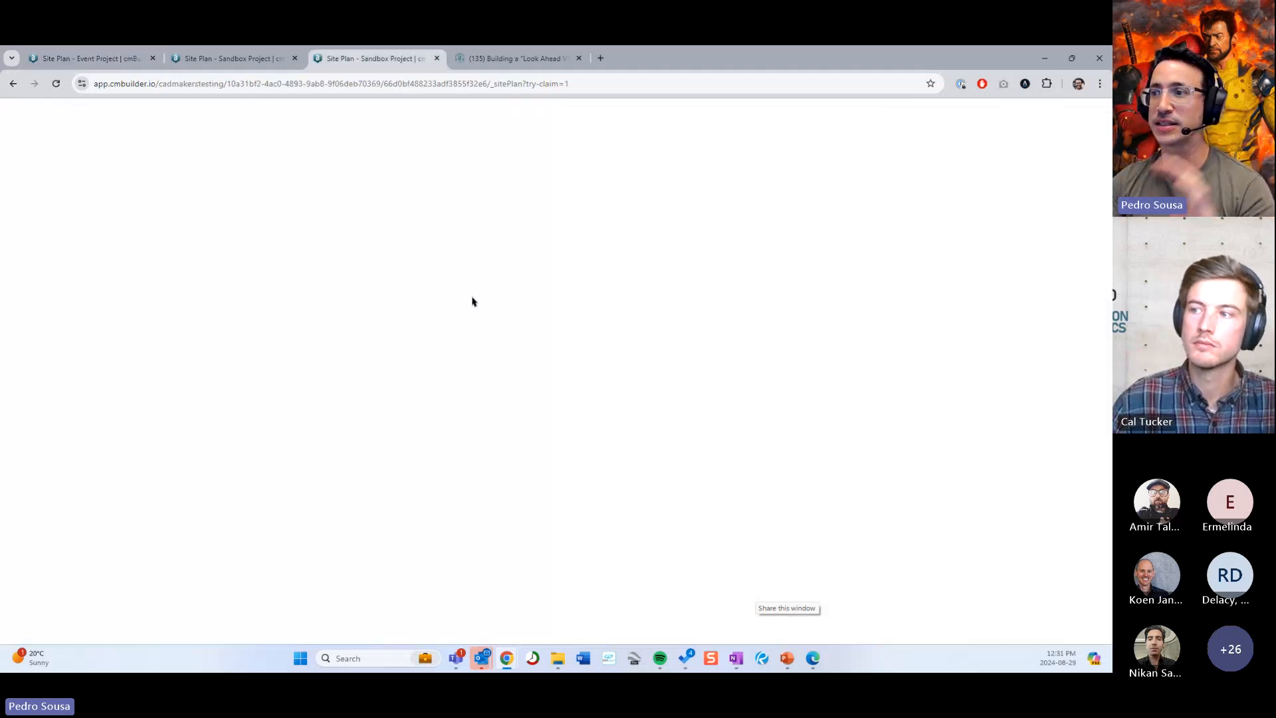
scroll(534, 357, "down", 5)
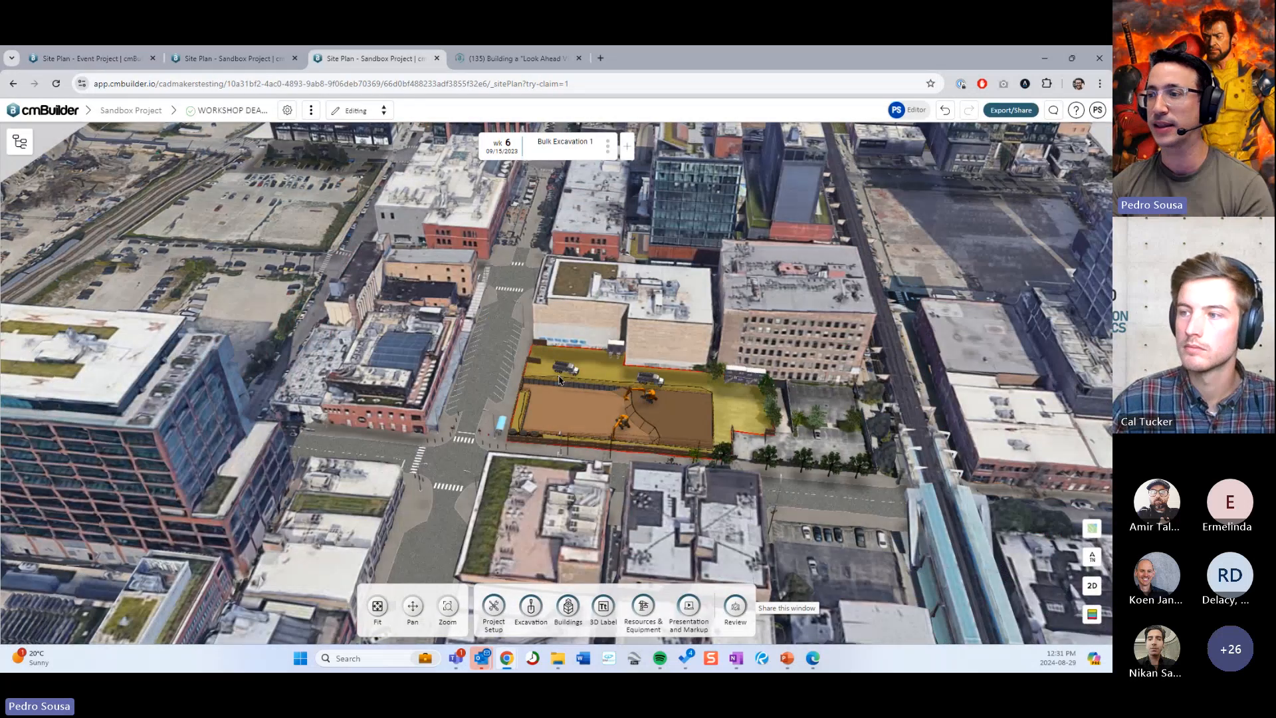
scroll(558, 379, "down", 5)
key("ctrl+1")
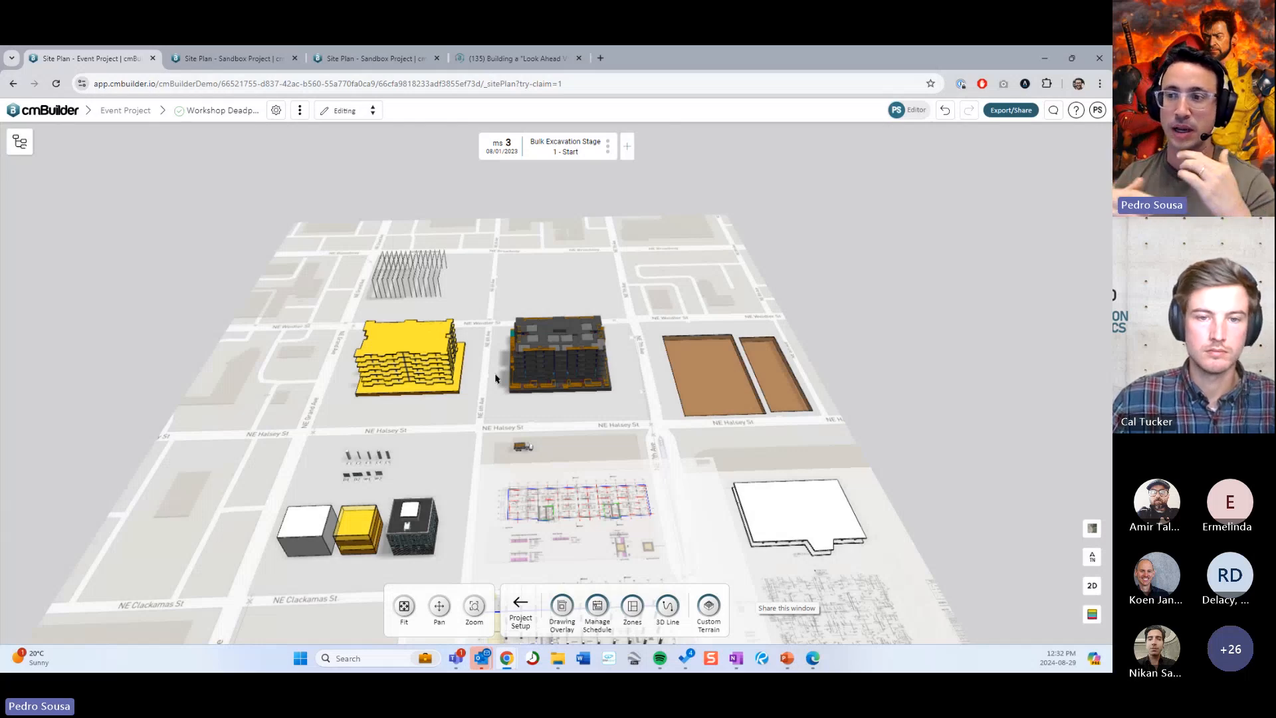
left_click_drag(537, 414, 506, 387)
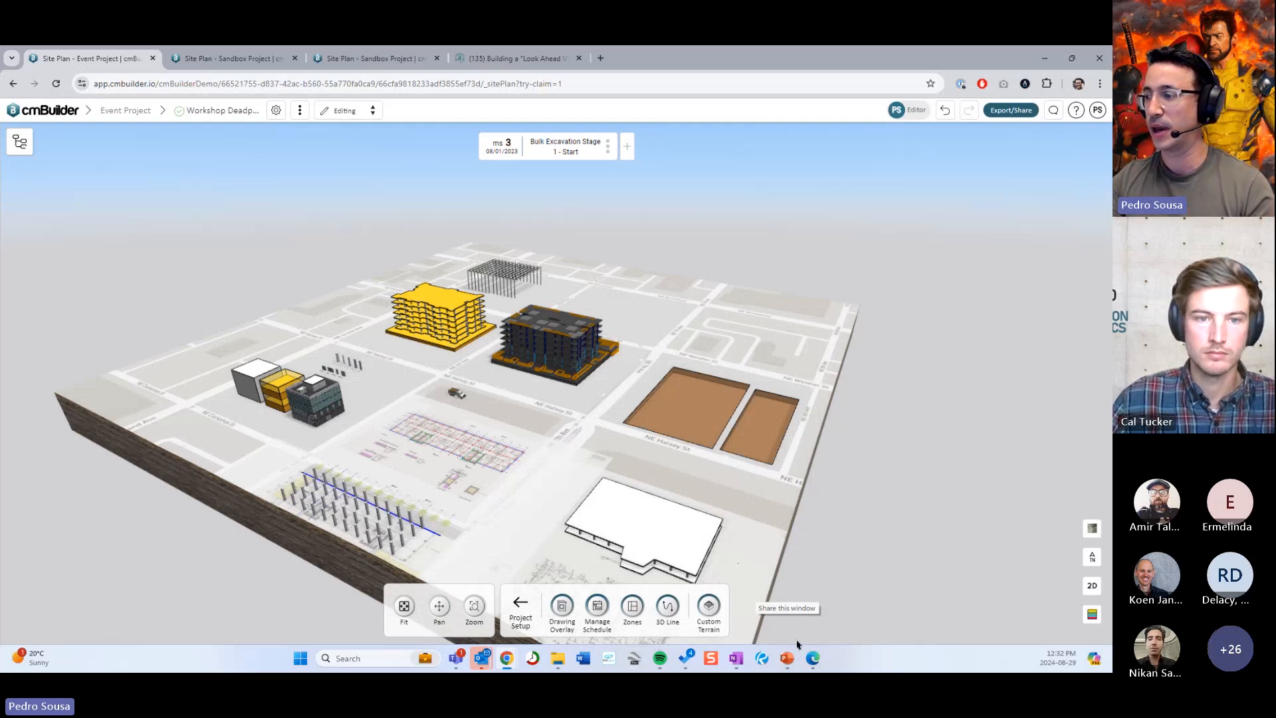
Step: View the Planning Upcoming Activities slide in PowerPoint, and open Presentation & Markup for the Sandbox Project in cmBuilder
left_click(787, 658)
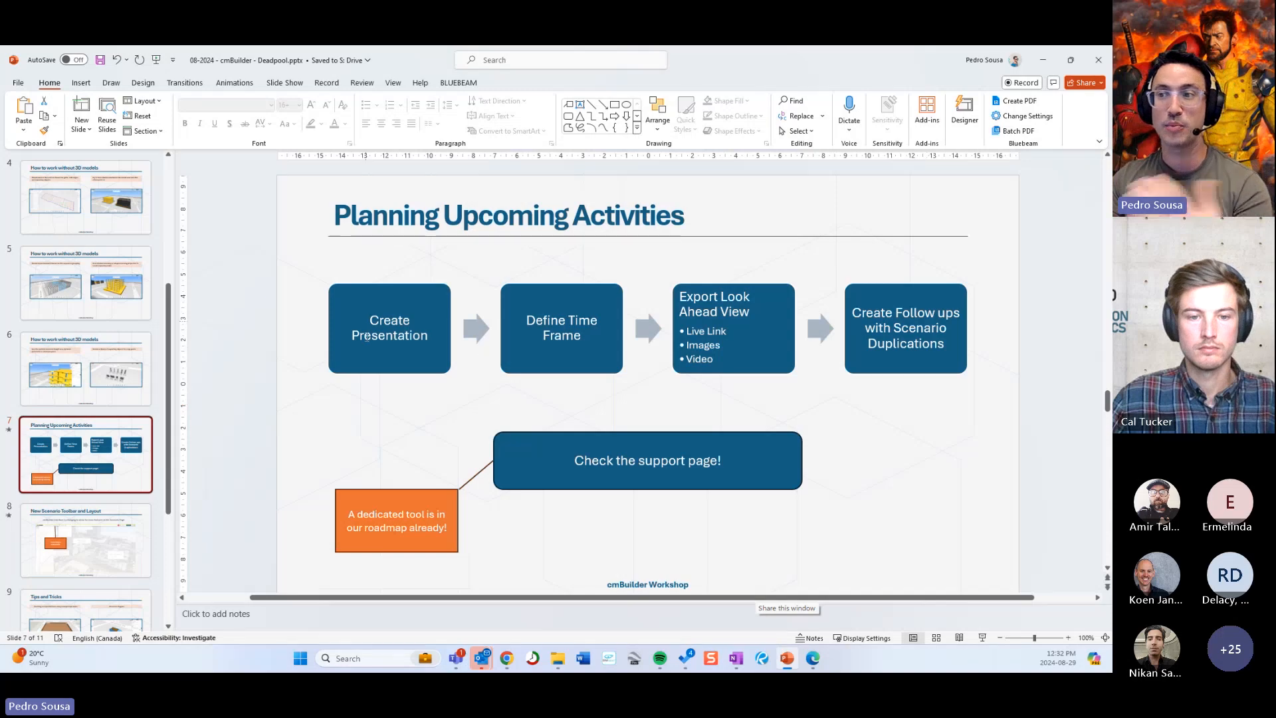
left_click(1043, 60)
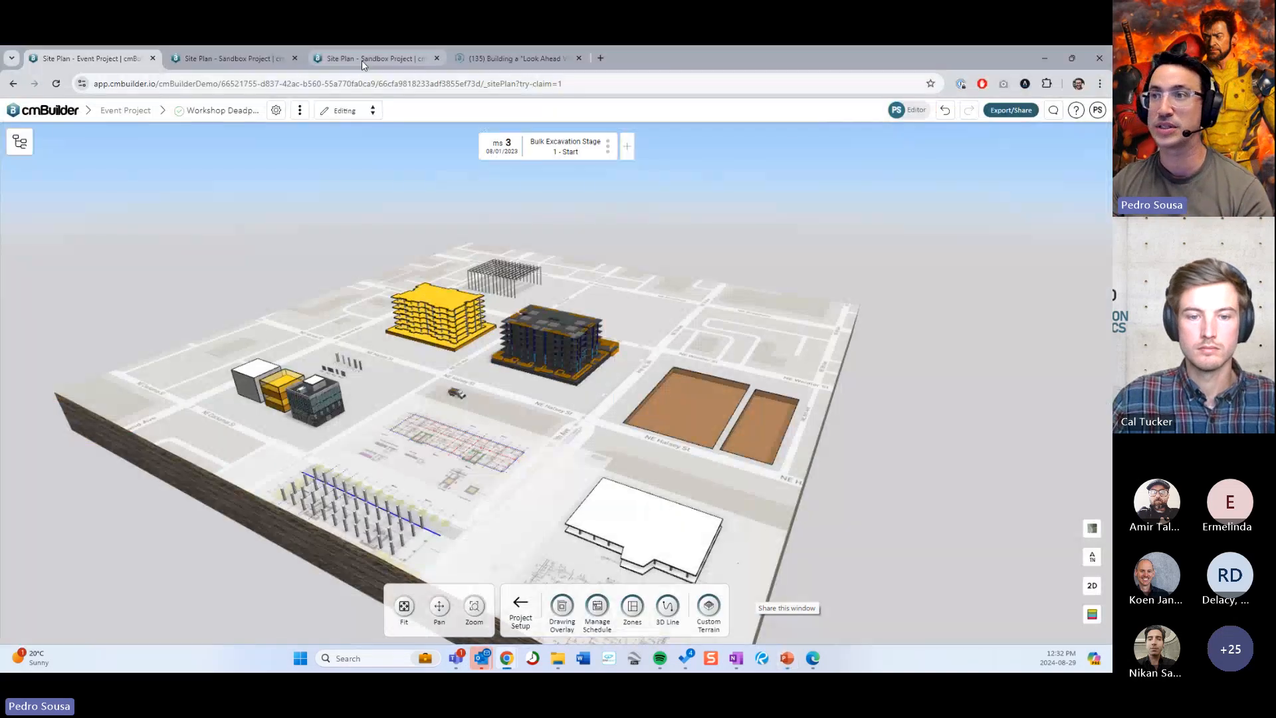
left_click(362, 60)
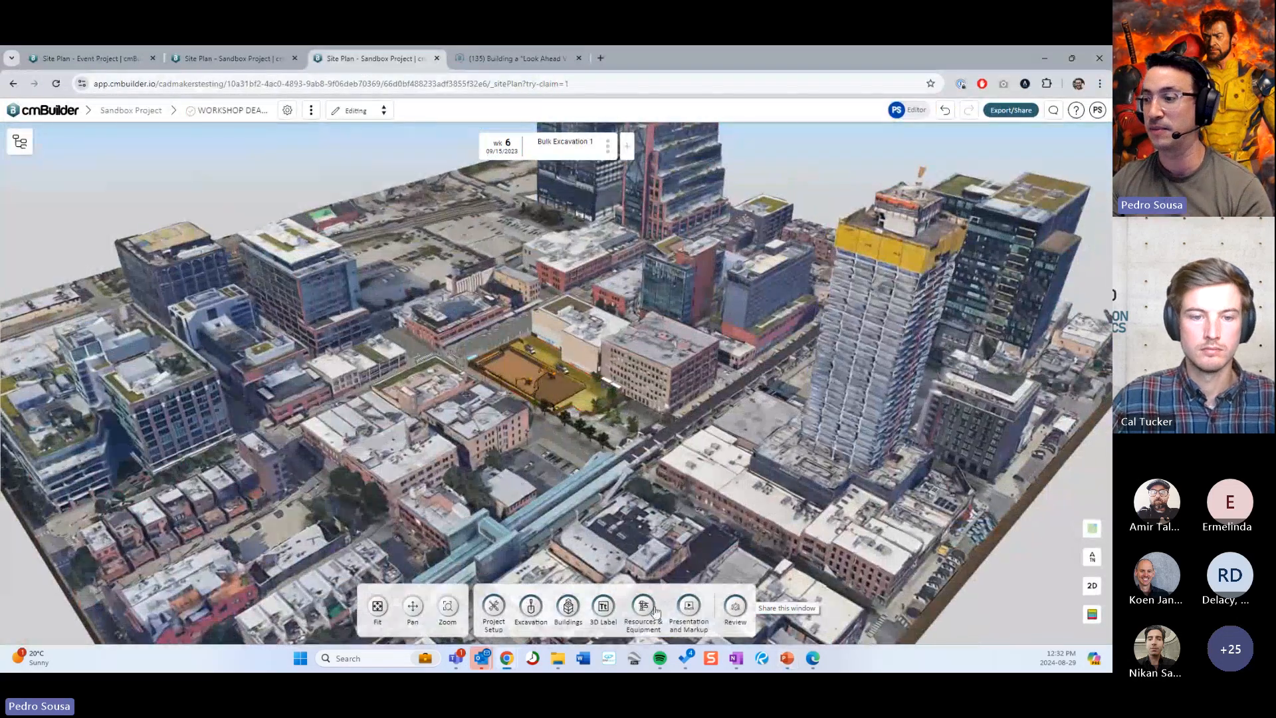
left_click(688, 607)
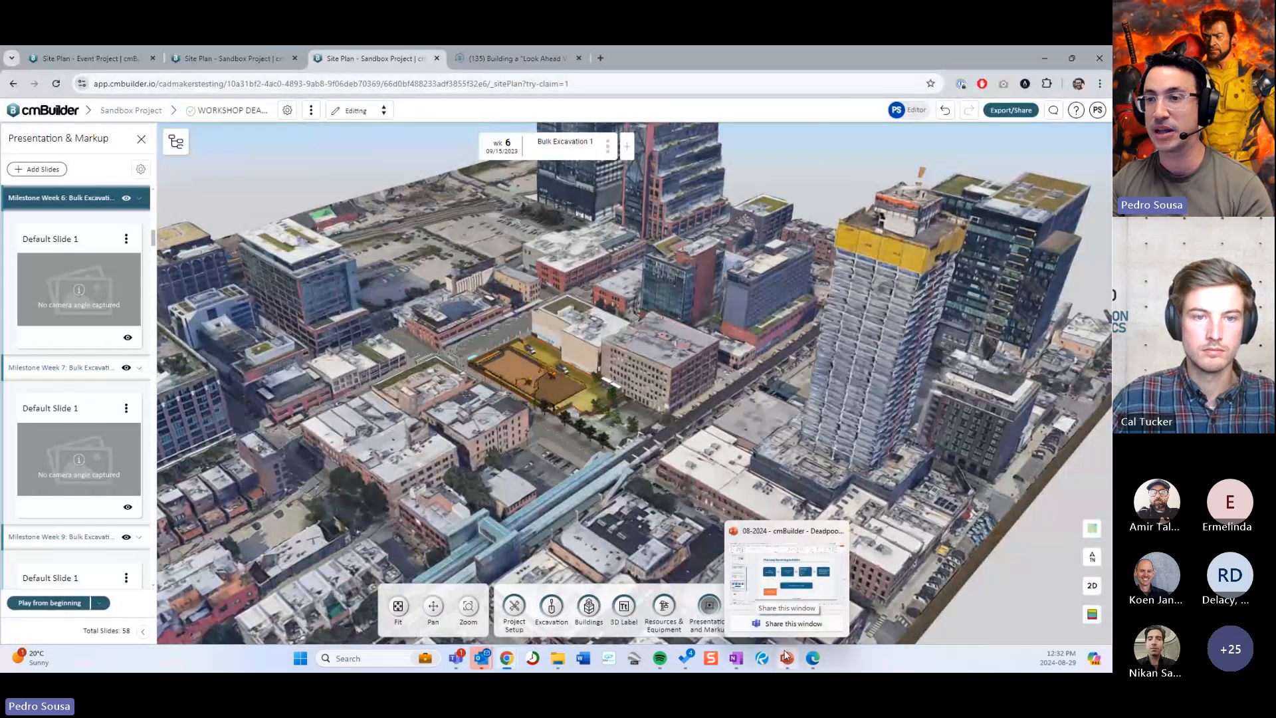
Step: Capture a close camera angle of the fenced lot and its gate callout for Default Slide 1 at Week 1, Initial Conditions
scroll(97, 264, "up", 10)
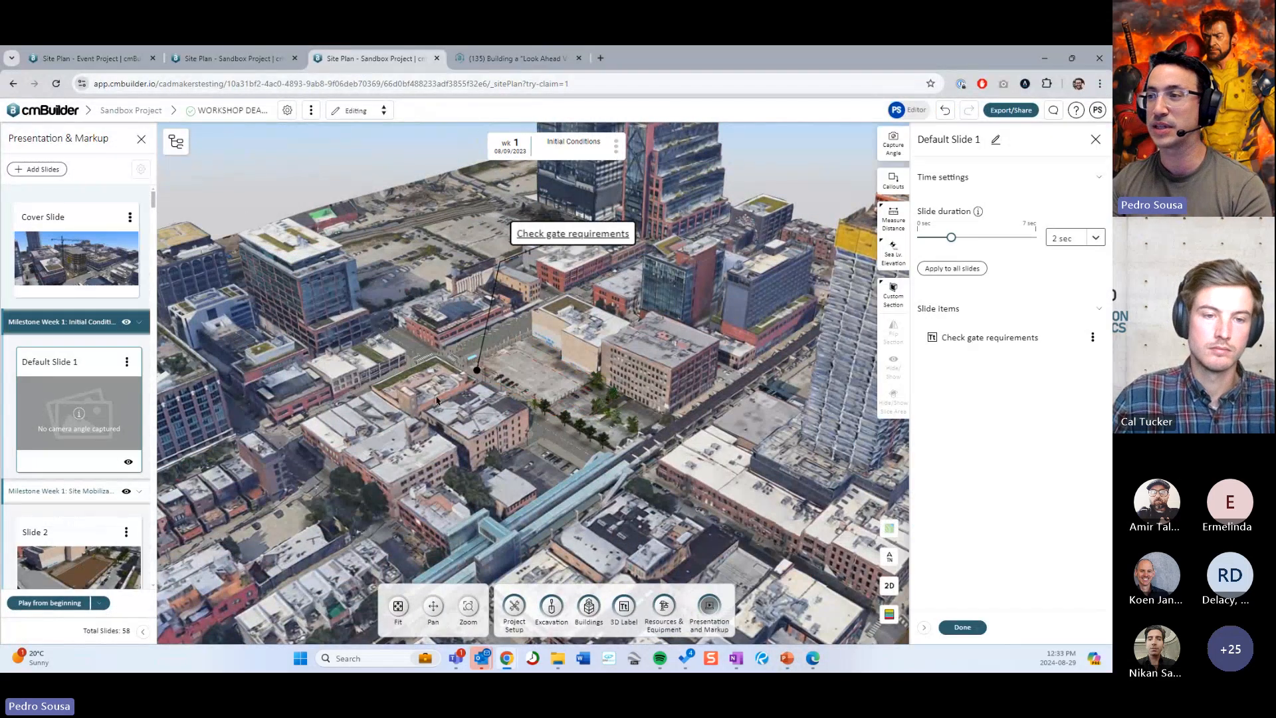
scroll(437, 401, "up", 5)
left_click_drag(437, 400, 660, 372)
scroll(596, 412, "up", 3)
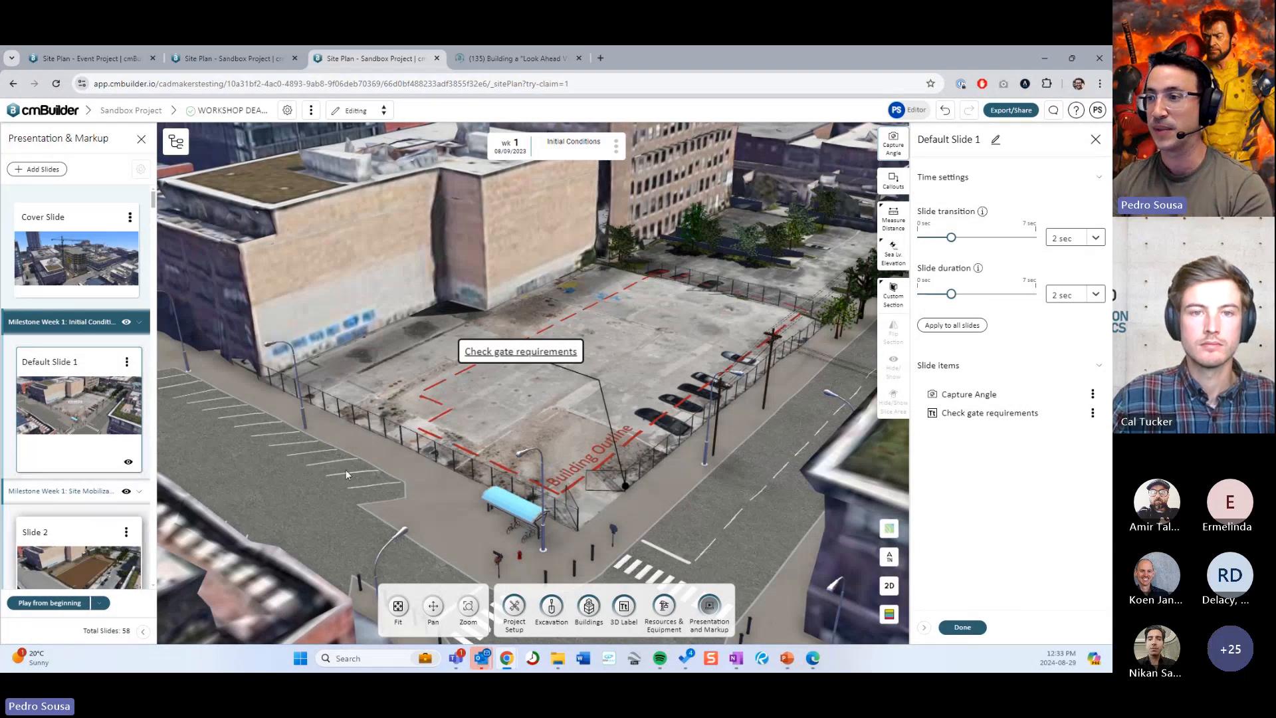
Step: Update Slide 2 at Week 1, Site Mobilization, with a closer camera angle of the yellow site area and Gate A
left_click(100, 544)
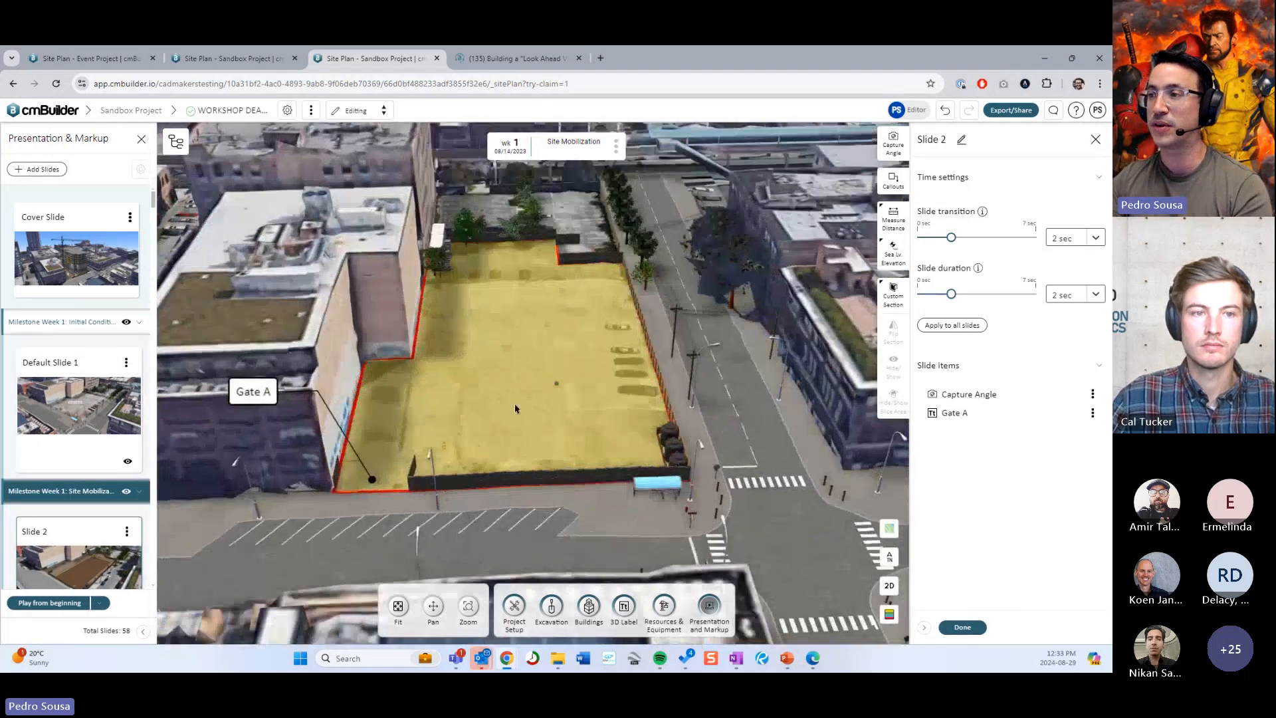
scroll(562, 410, "up", 3)
left_click_drag(569, 410, 556, 398)
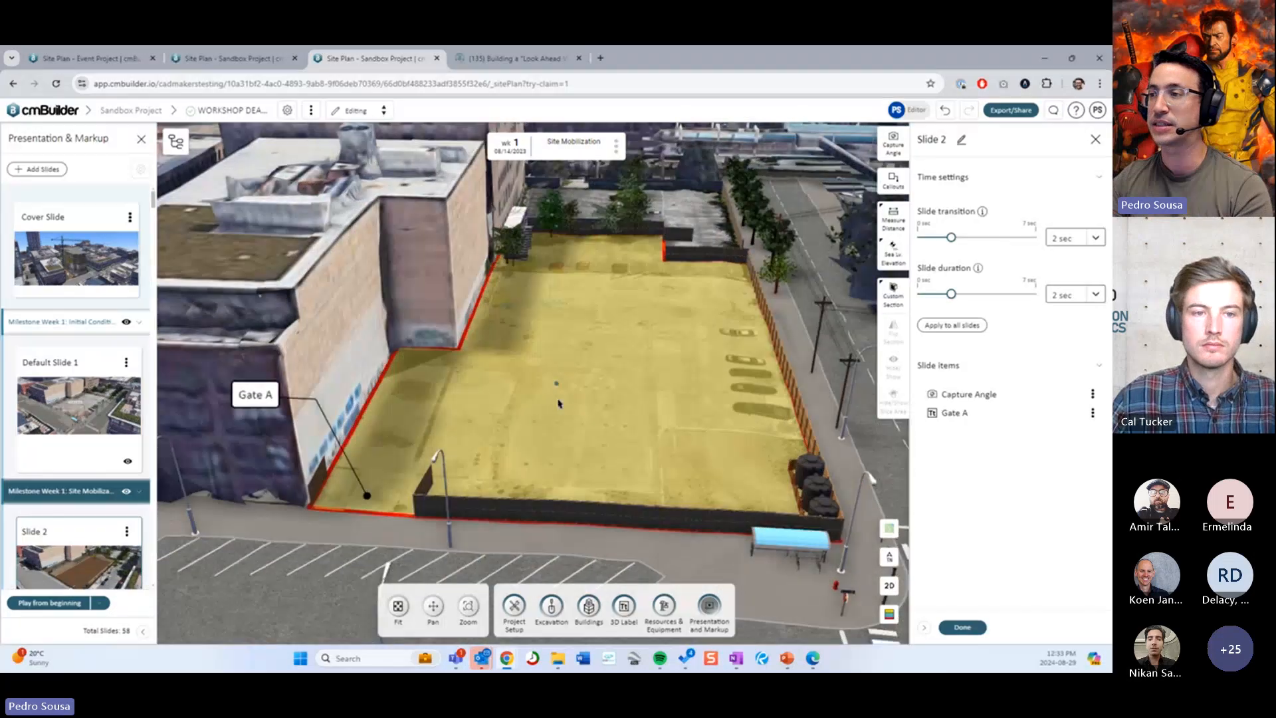
left_click(904, 147)
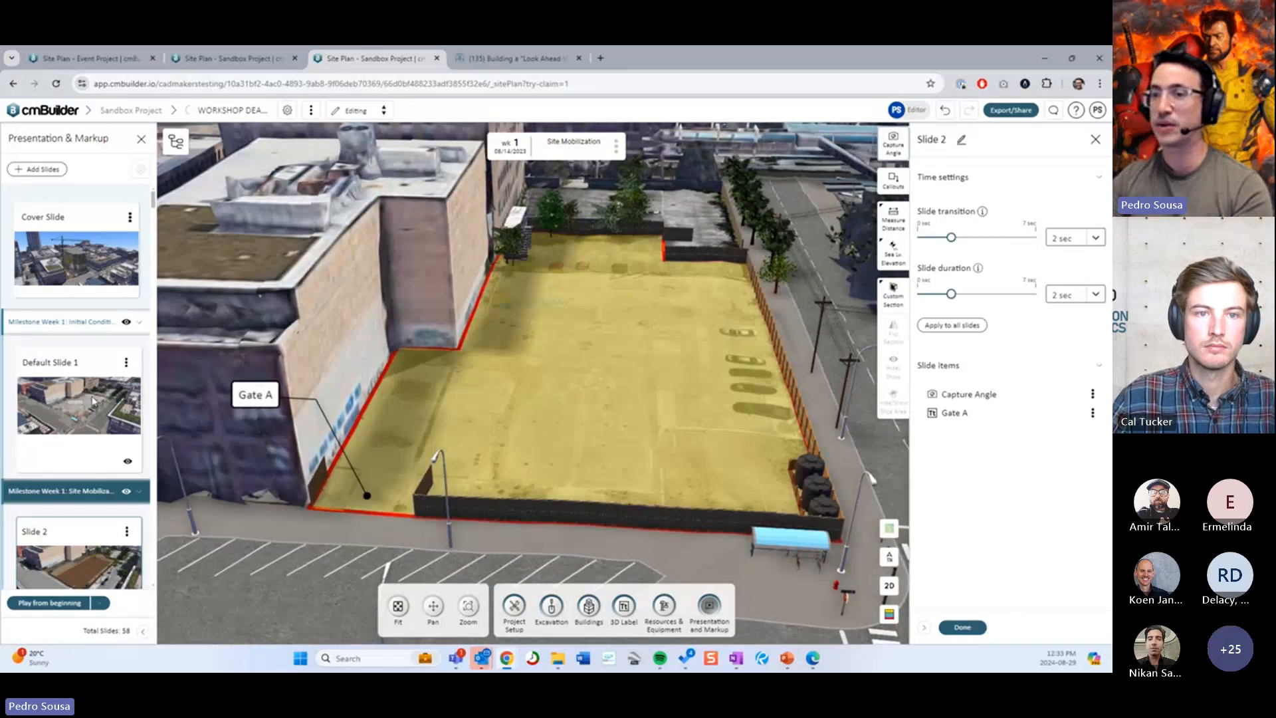
Step: Capture a camera angle over the cleared lot for Default Slide 1 at Week 2, Clear Site, and finish editing the slide
scroll(106, 452, "down", 5)
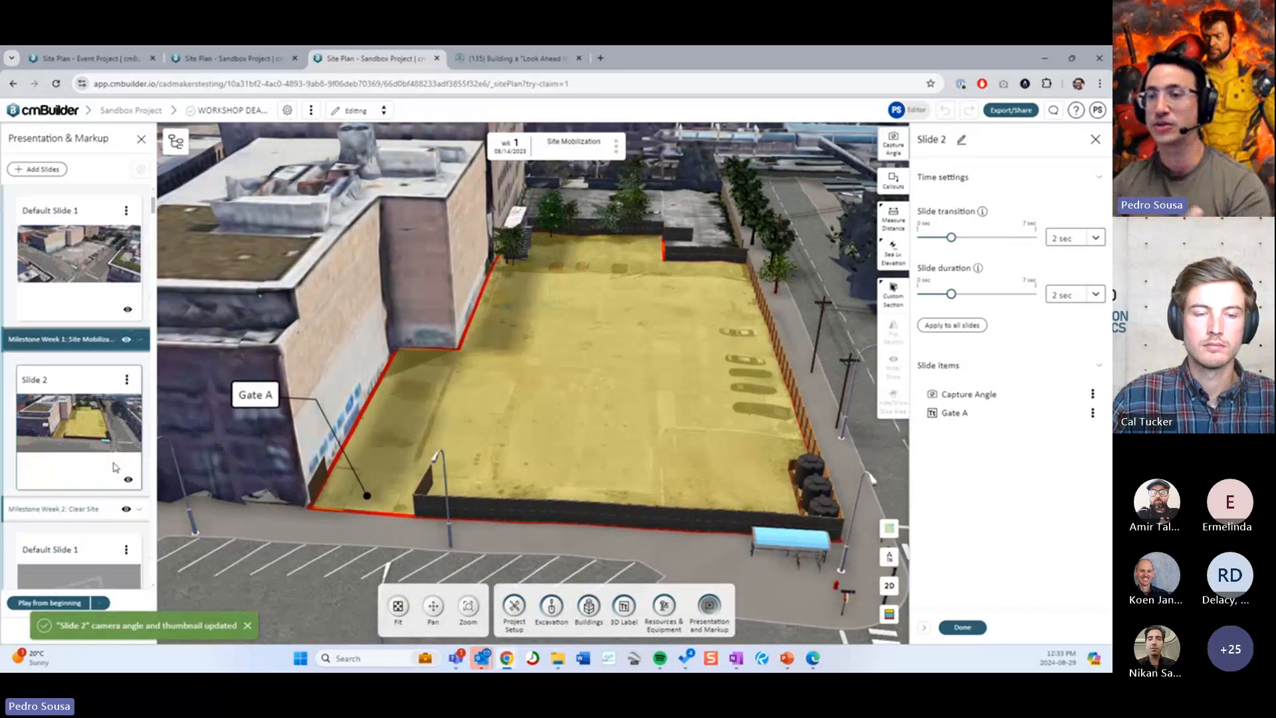
left_click_drag(615, 417, 597, 388)
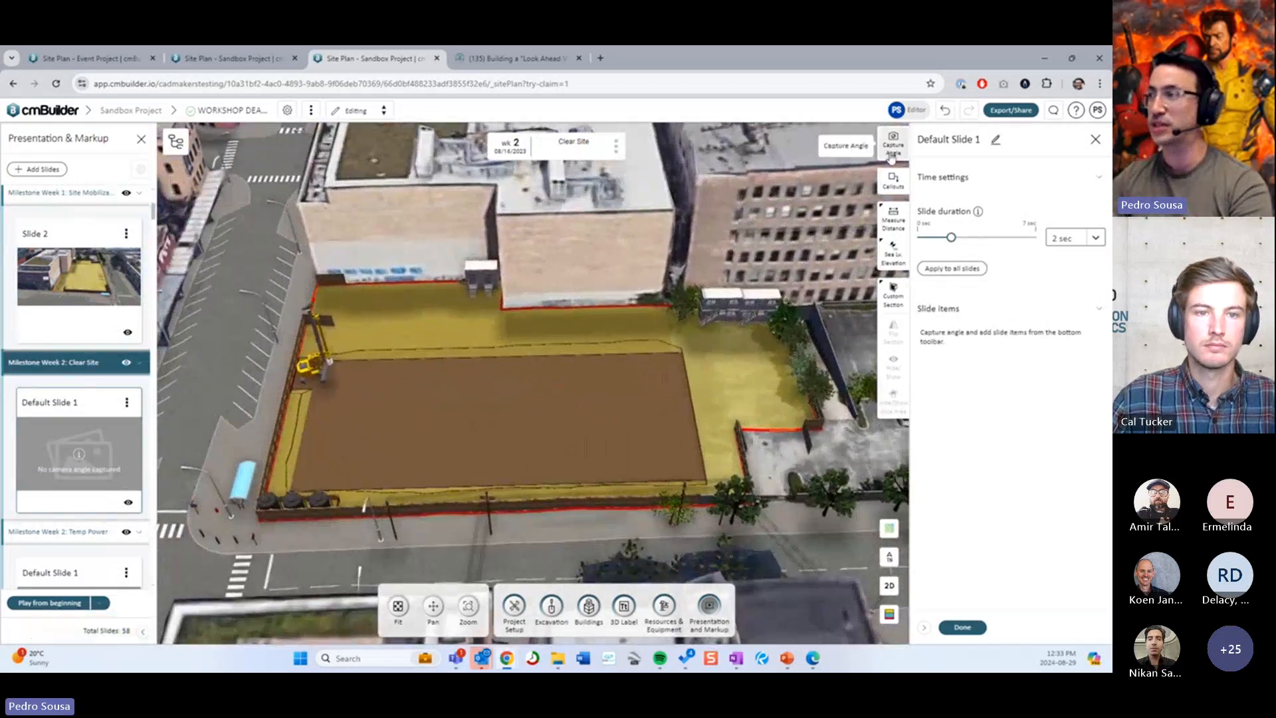
left_click(971, 629)
left_click(971, 631)
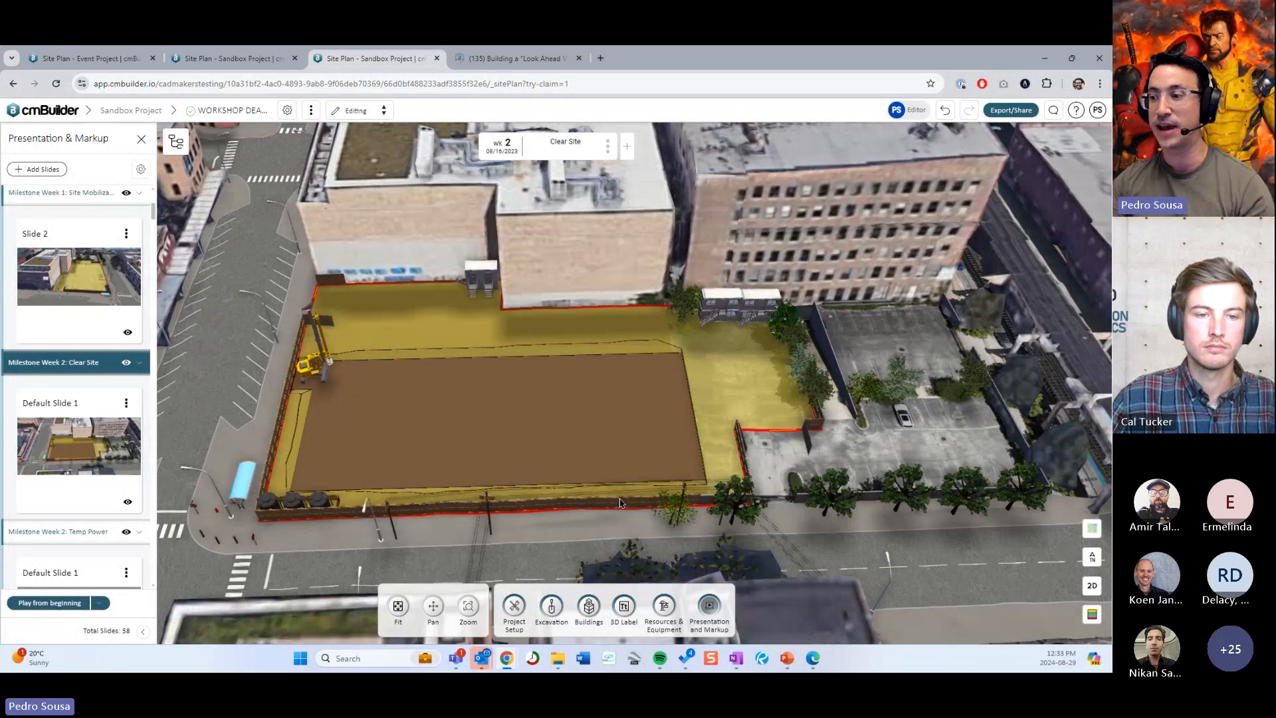
Step: Open the Building a "Look Ahead View" support article and read its introduction and Initial Visualization section
scroll(618, 504, "up", 3)
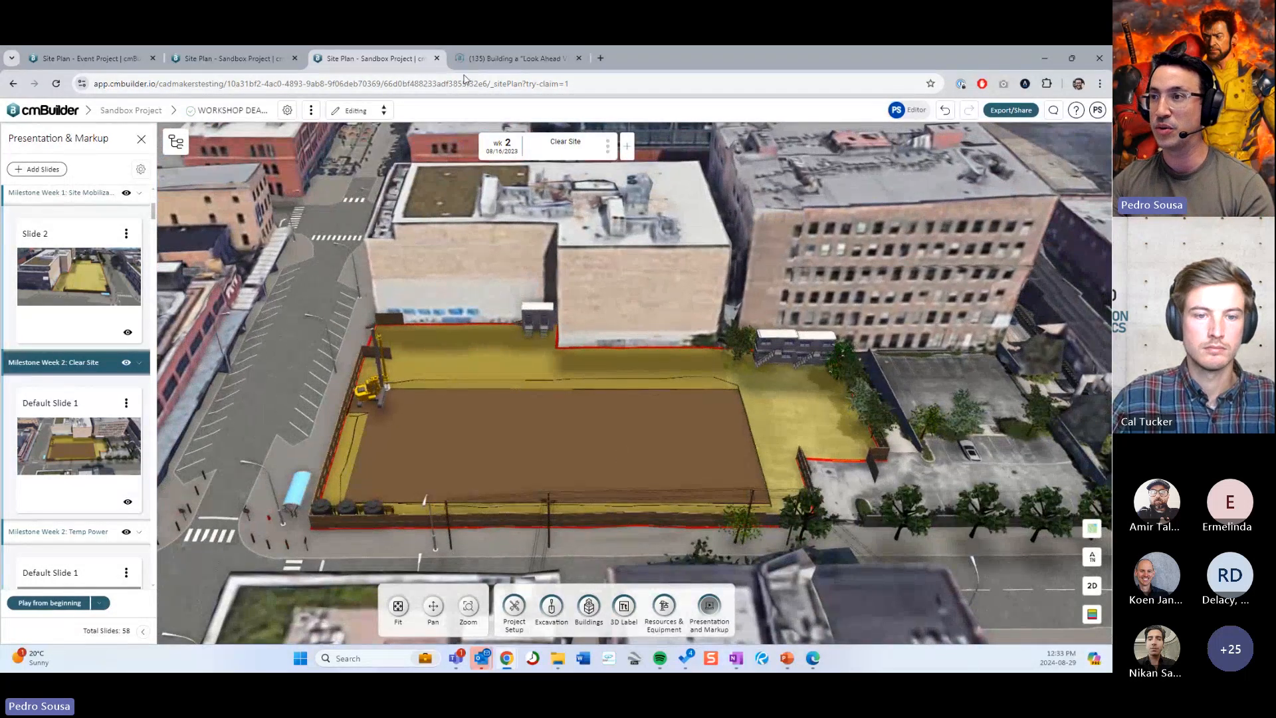
left_click(479, 58)
scroll(465, 305, "up", 10)
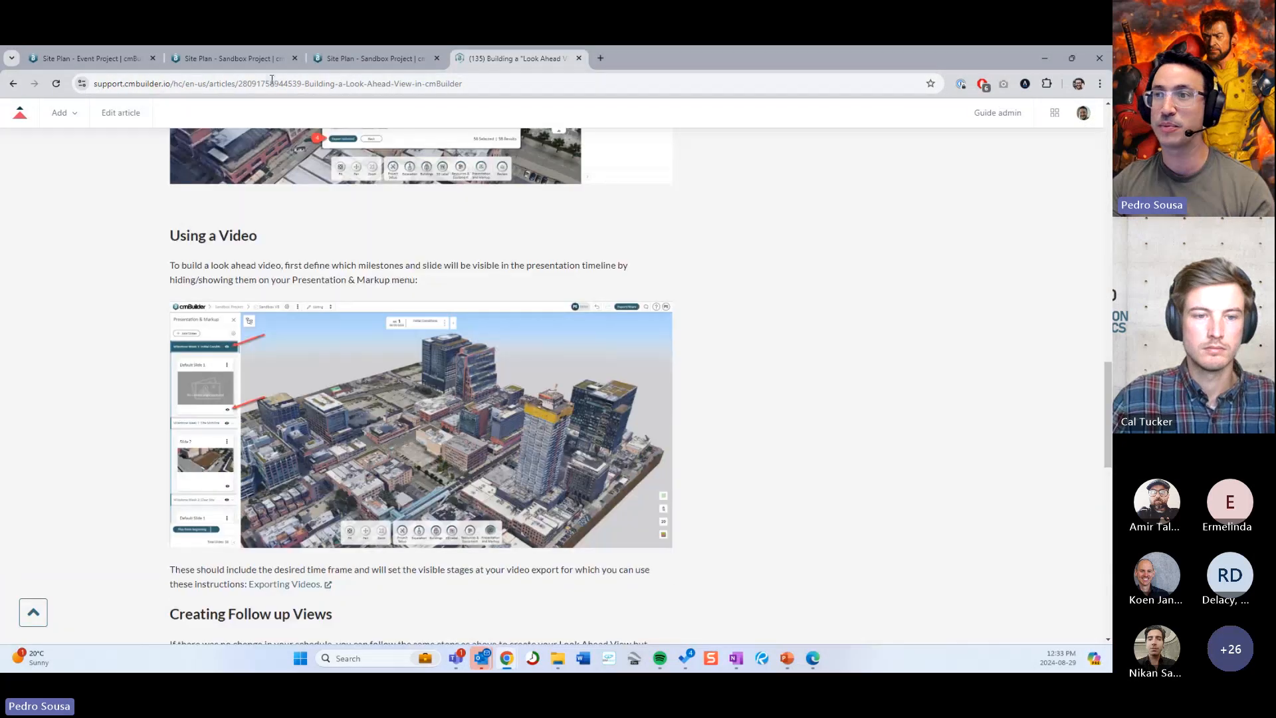
left_click(271, 80)
key("alt+Tab")
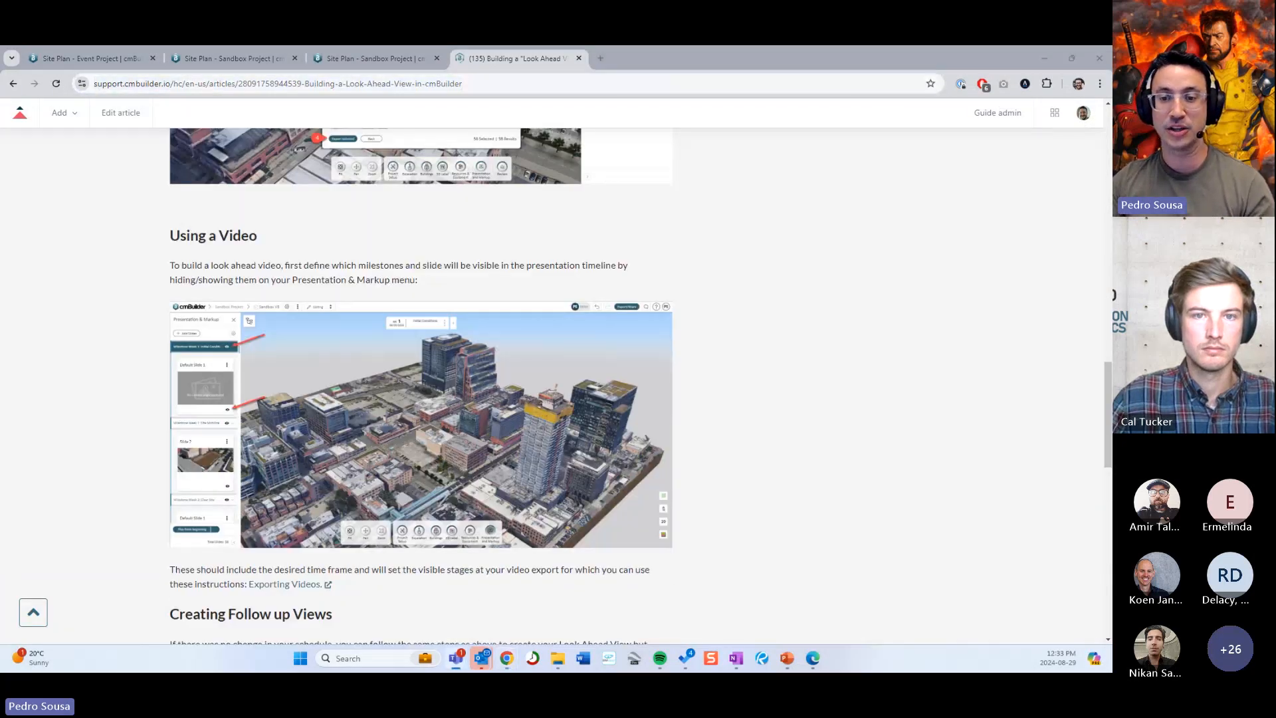
scroll(399, 332, "up", 15)
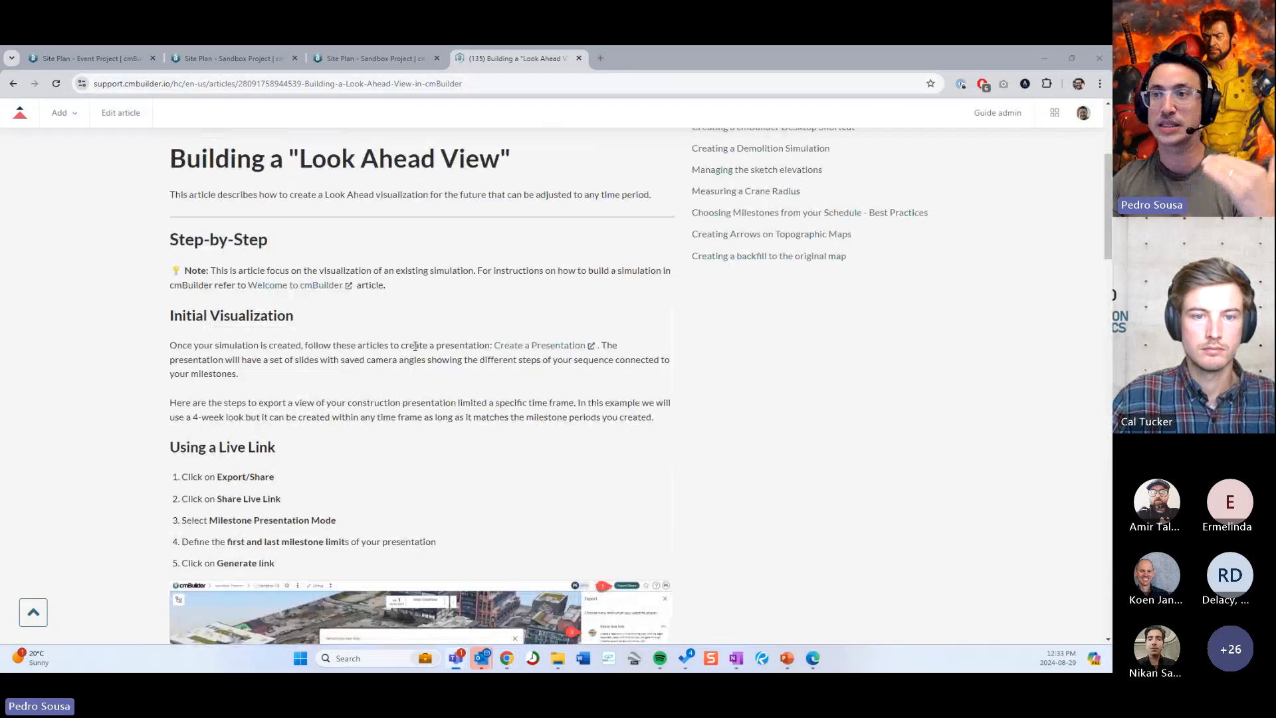
scroll(414, 346, "up", 4)
scroll(407, 342, "down", 7)
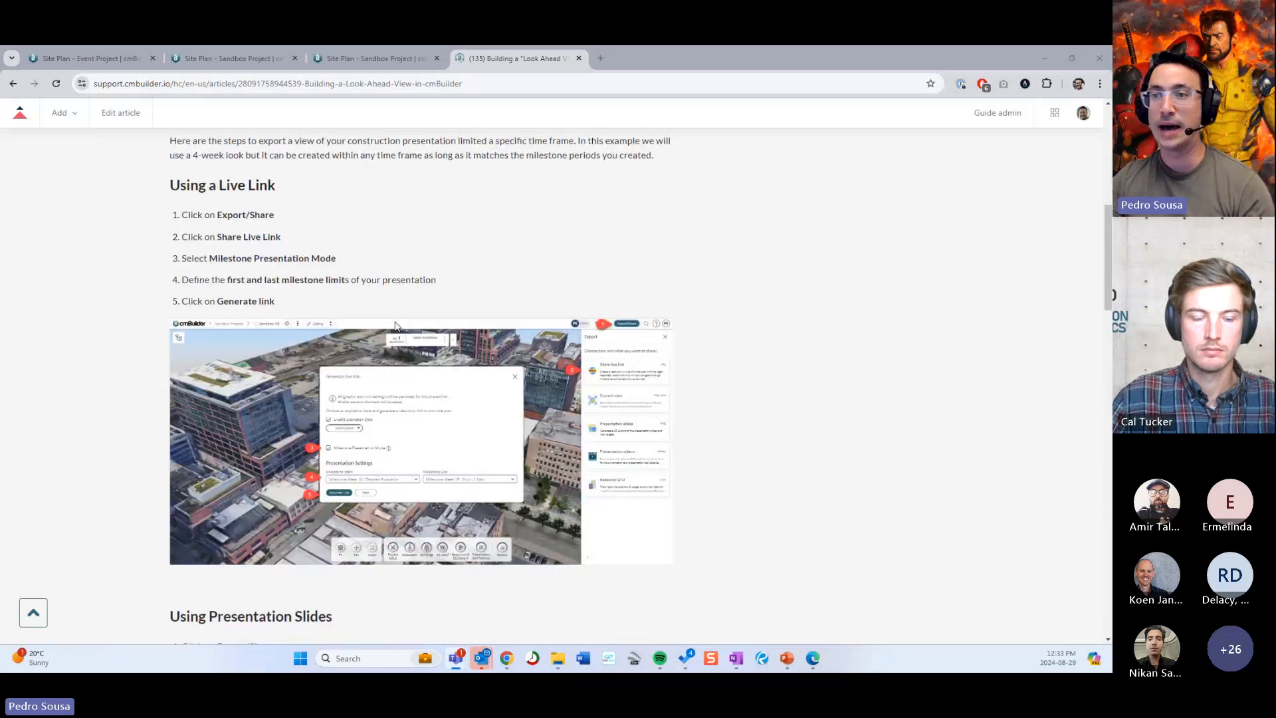
Step: Review the article's instructions for sharing a look-ahead by live link, presentation slides and video
scroll(396, 327, "down", 1)
left_click_drag(179, 149, 296, 159)
scroll(231, 311, "down", 2)
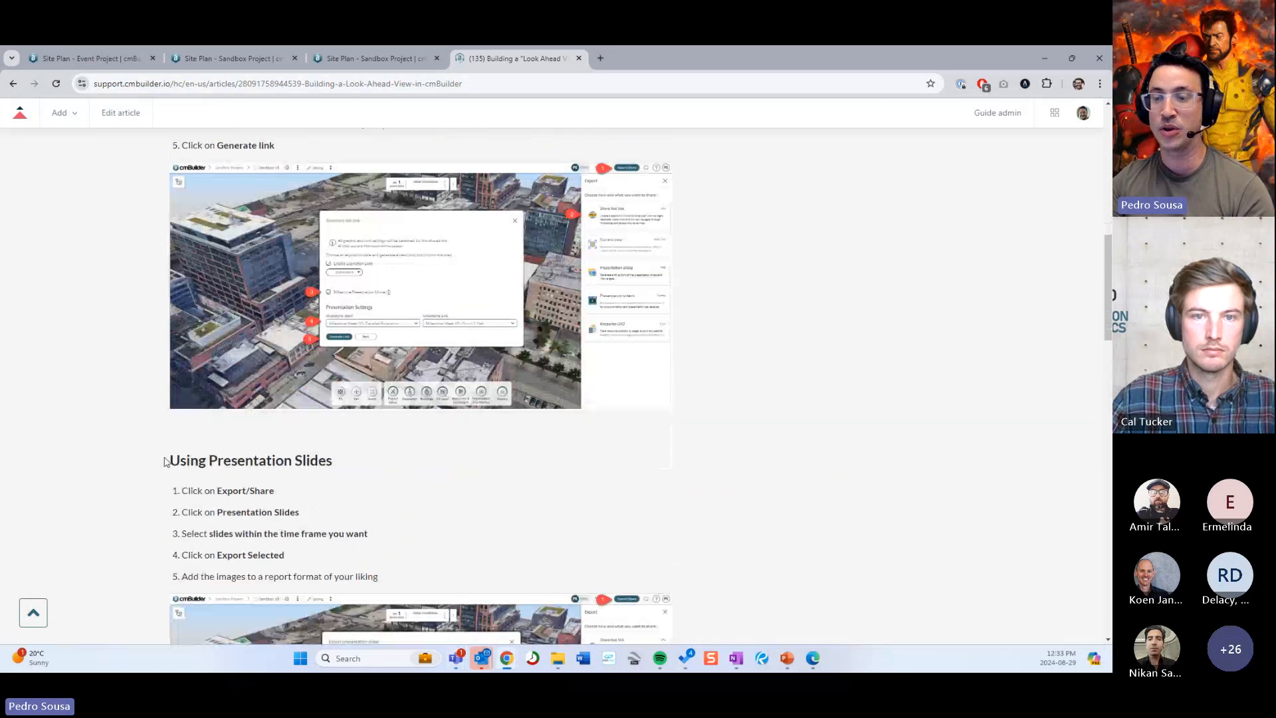
left_click_drag(165, 461, 361, 459)
scroll(339, 448, "down", 6)
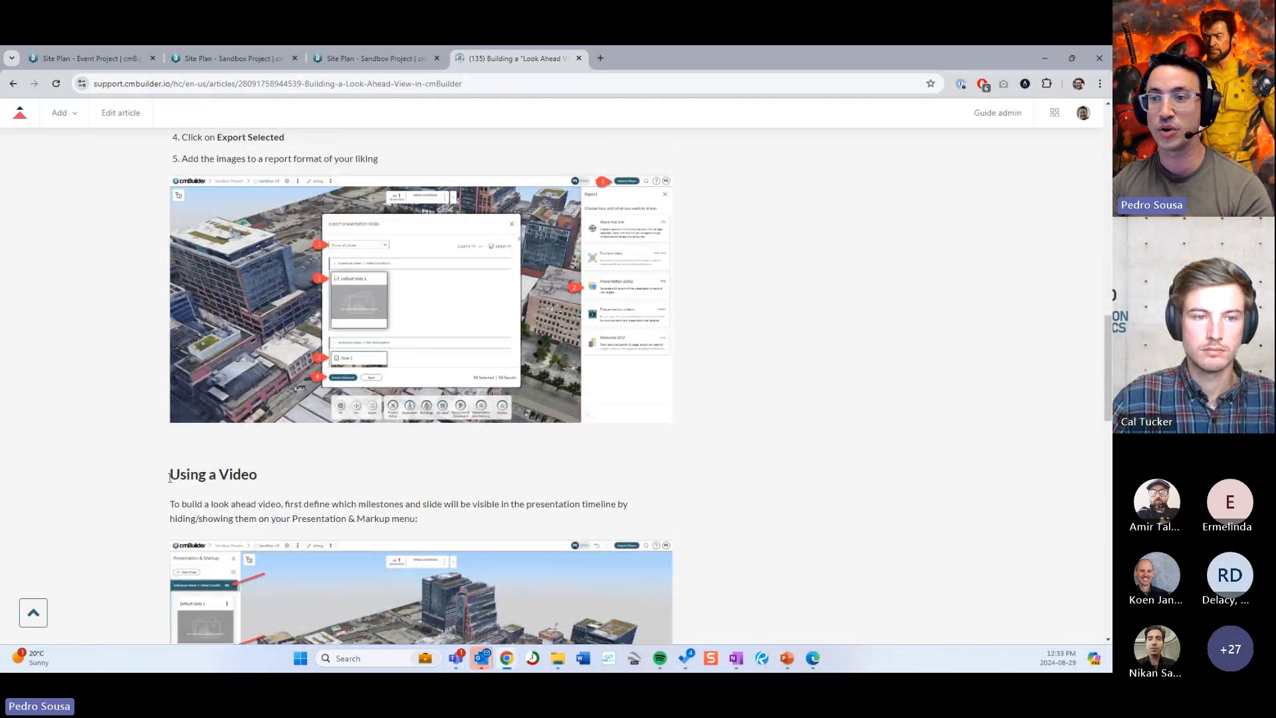
left_click_drag(169, 477, 265, 475)
left_click(821, 279)
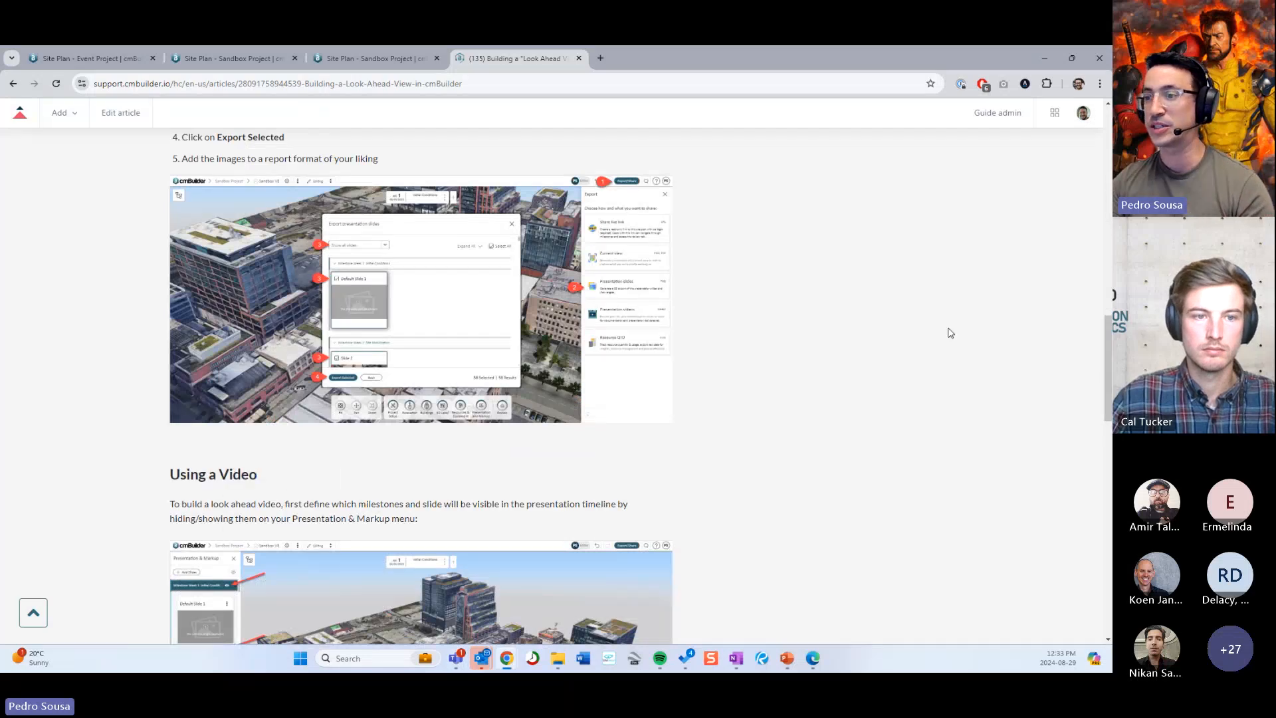
scroll(951, 332, "down", 6)
scroll(738, 398, "up", 11)
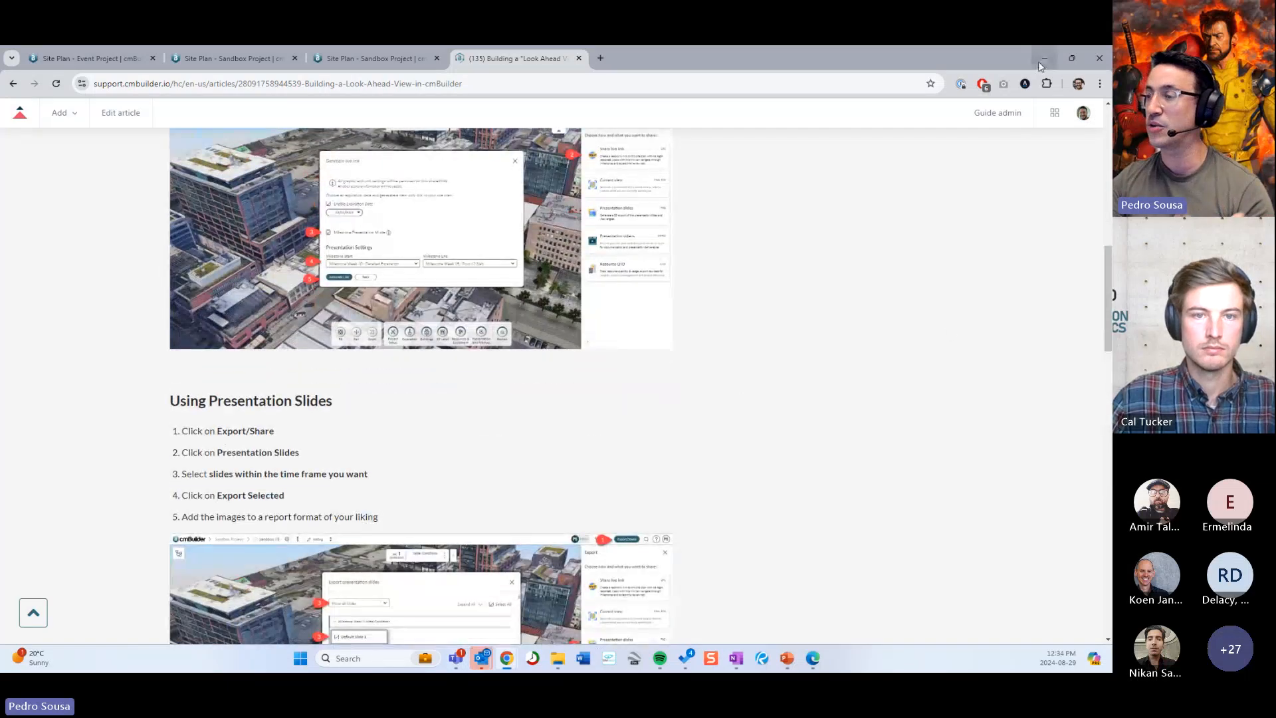
Step: Return to the Sandbox Project site plan and set up a live link with Milestone Presentation Mode enabled
left_click(388, 61)
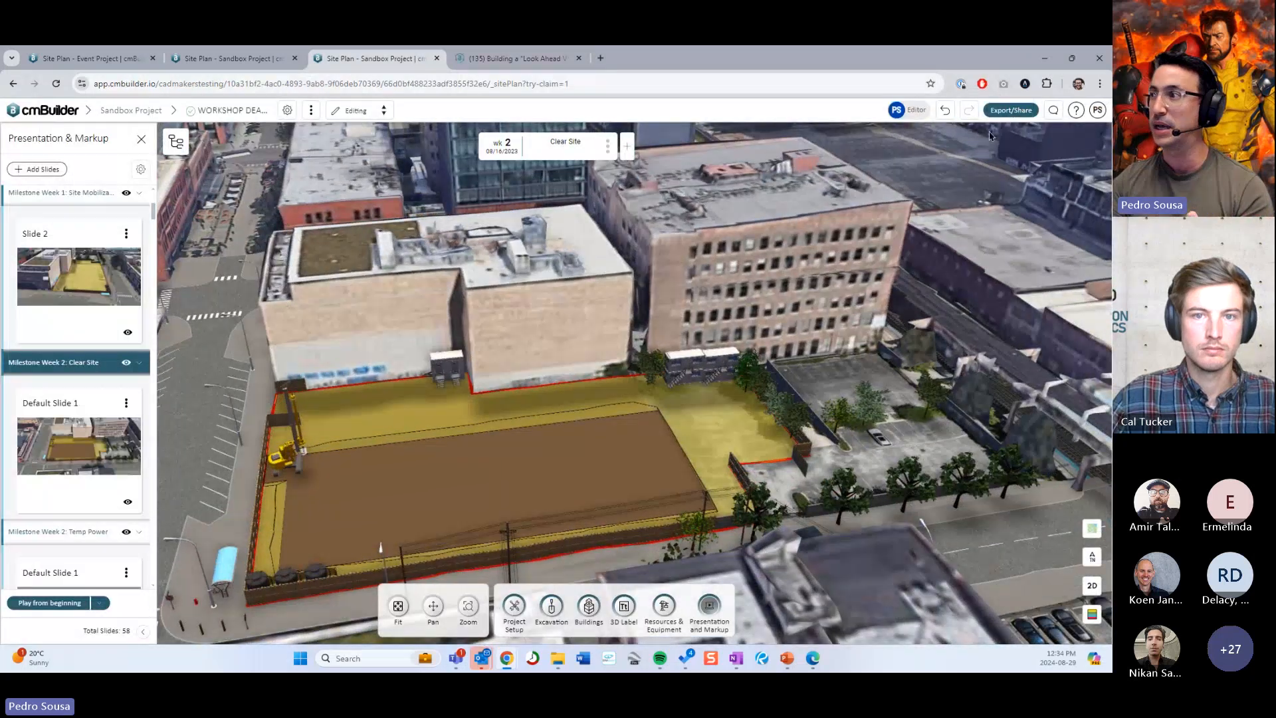
left_click(1012, 111)
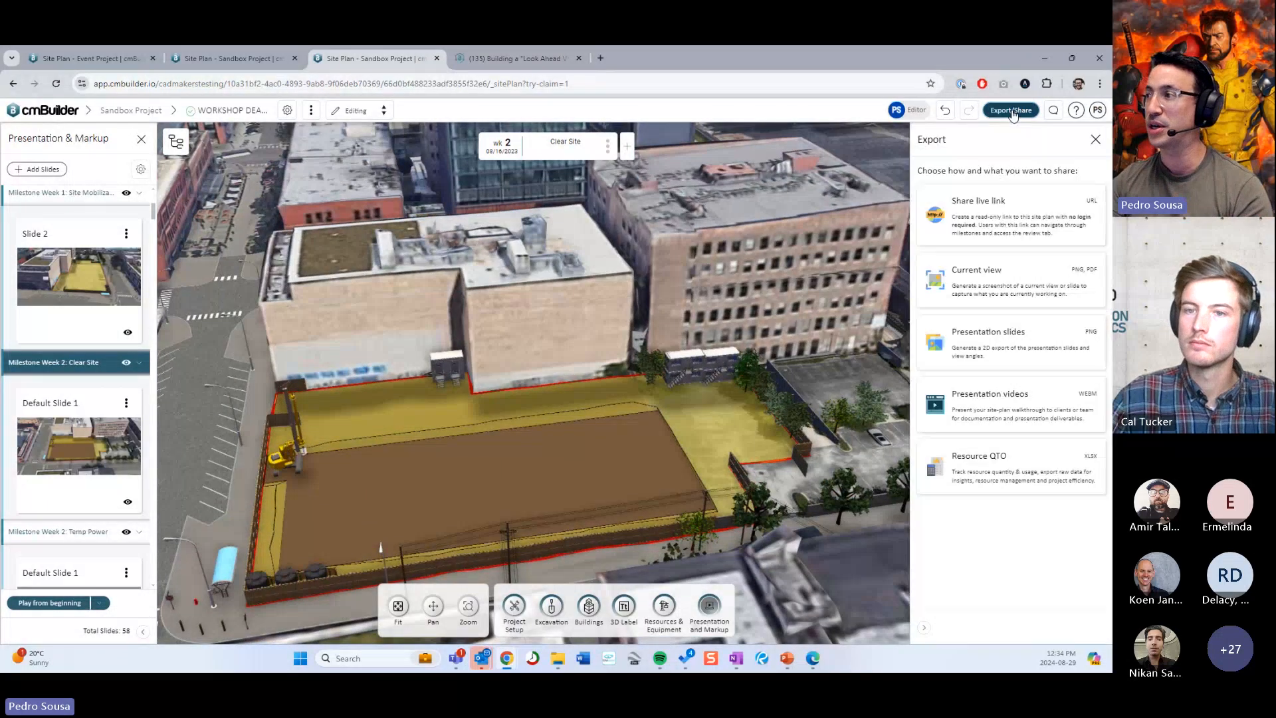
left_click(986, 228)
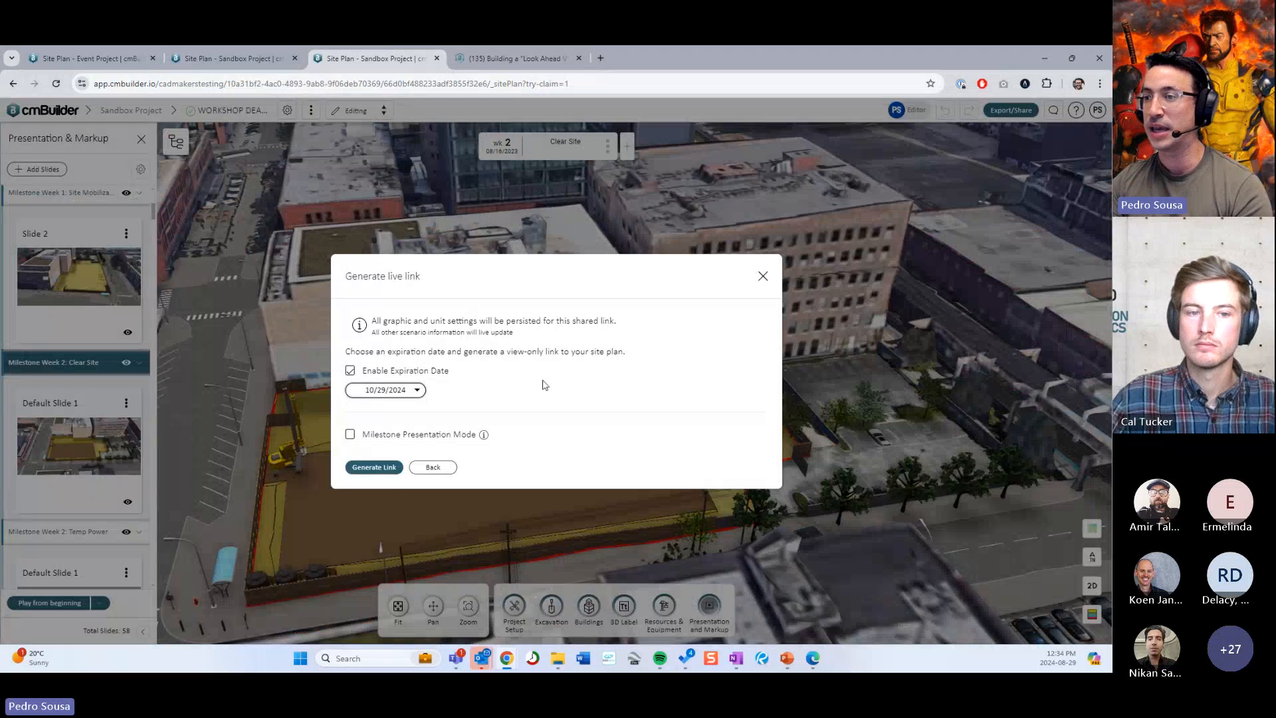
left_click(350, 435)
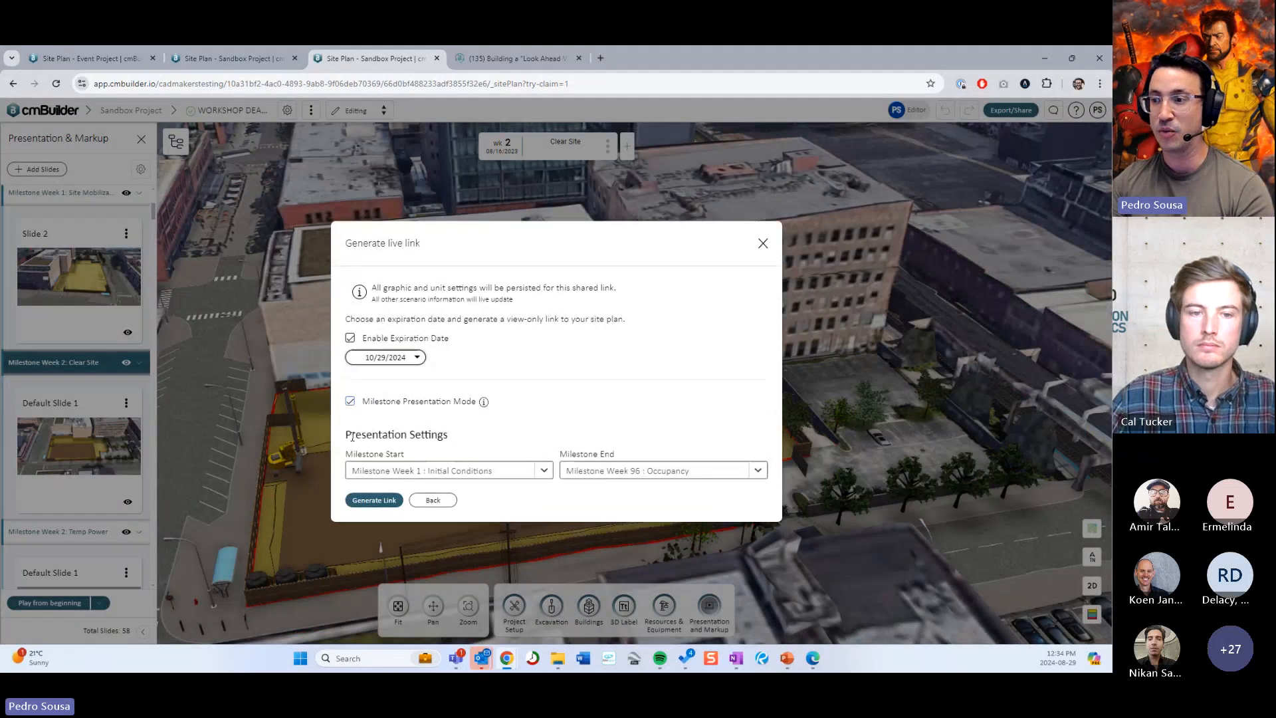
Step: Set the live link's end milestone to Week 5: Retention Piling, then generate and copy the link
left_click(626, 471)
scroll(642, 532, "up", 5)
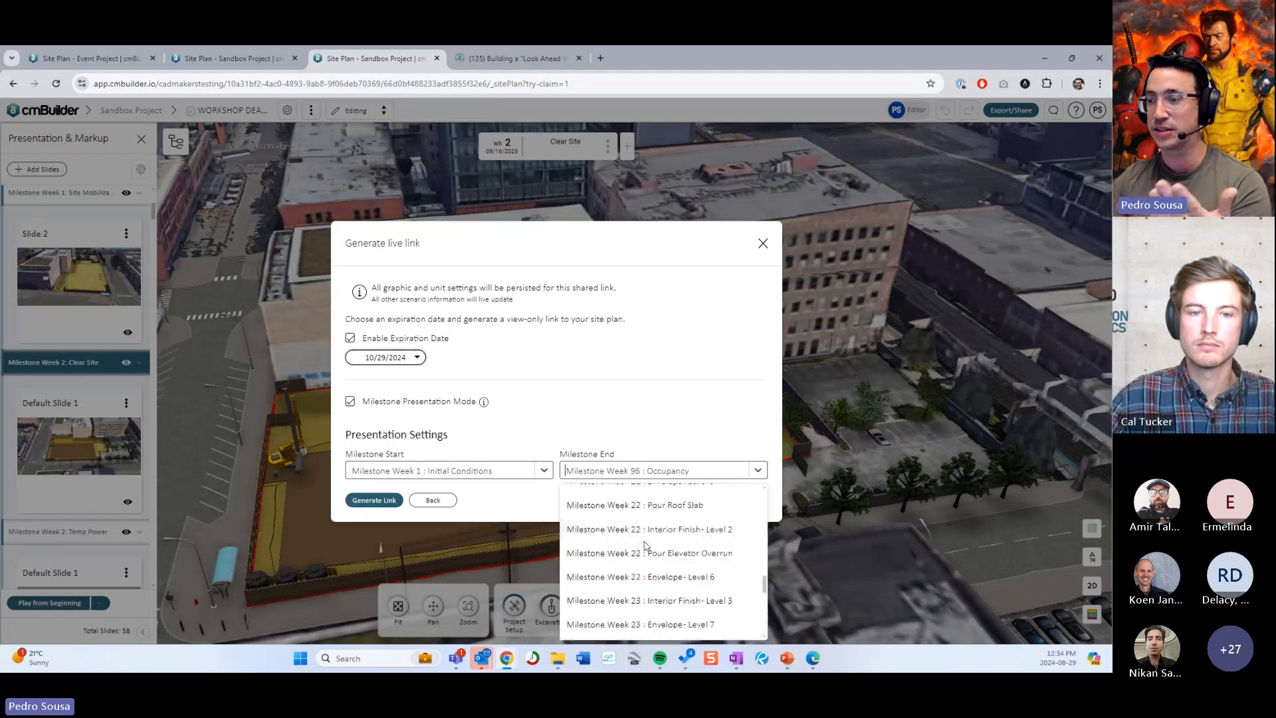
scroll(648, 549, "up", 5)
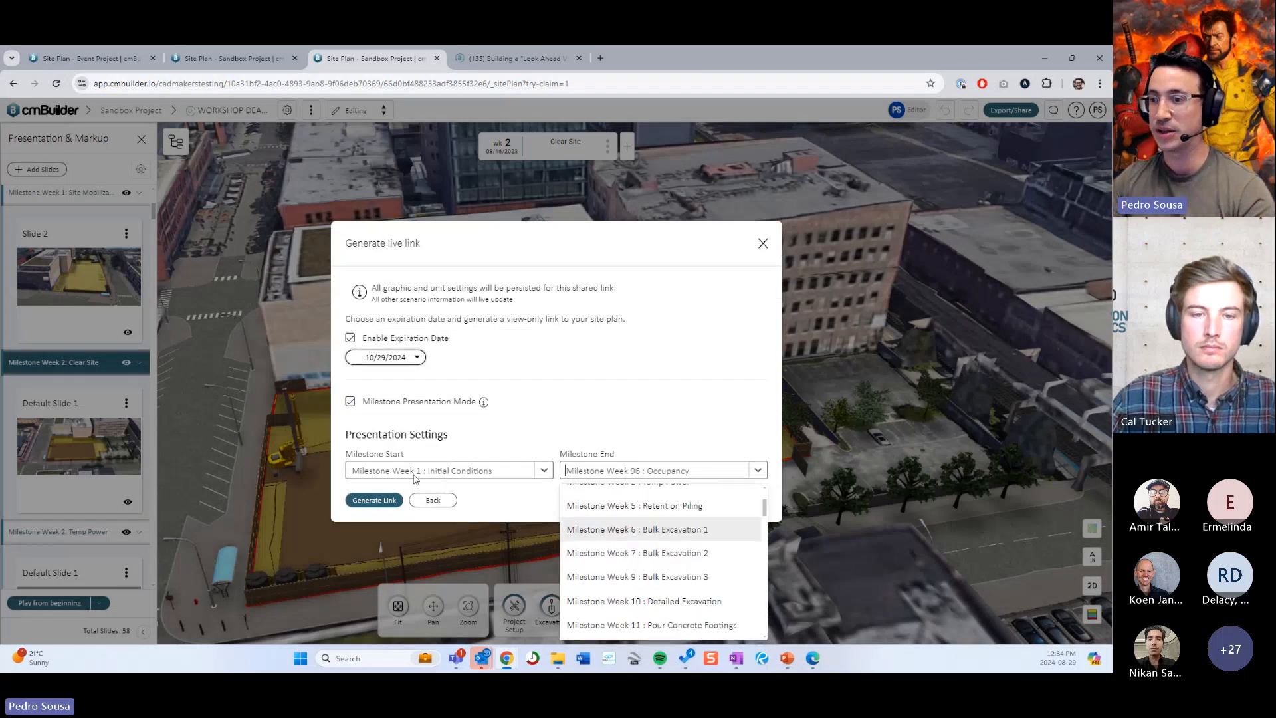
scroll(671, 535, "up", 2)
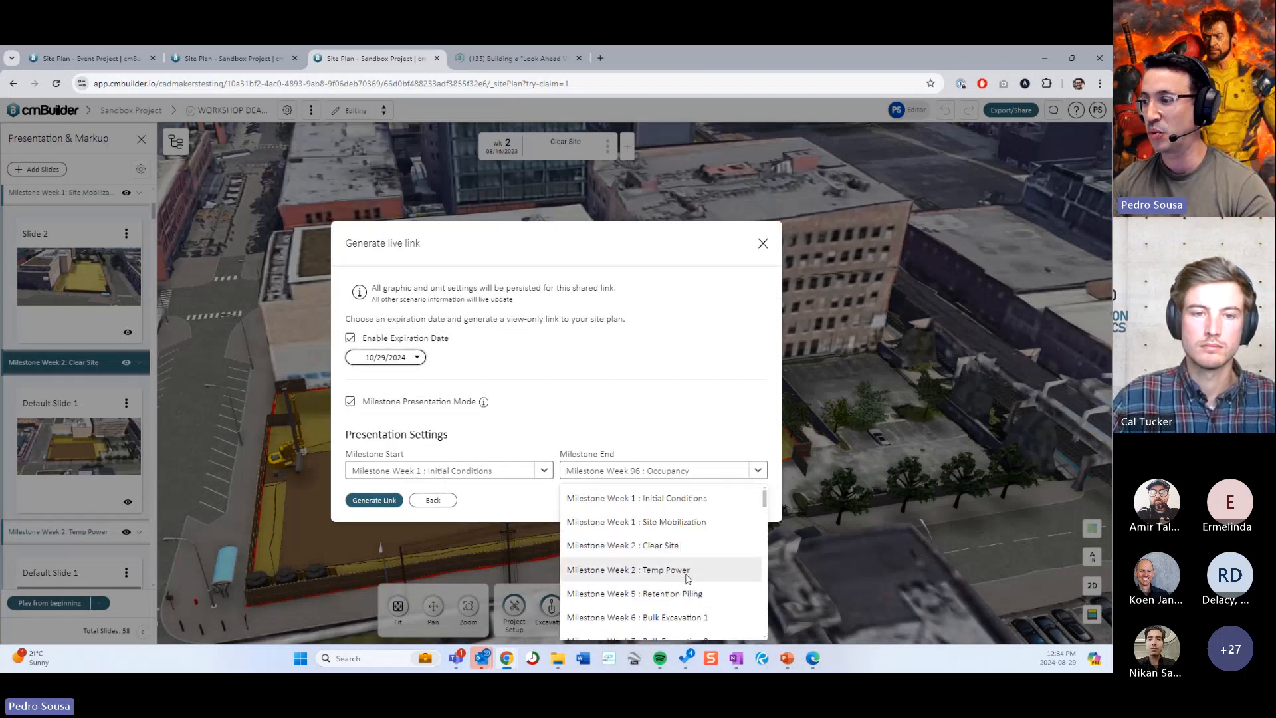
scroll(680, 565, "down", 2)
left_click(648, 534)
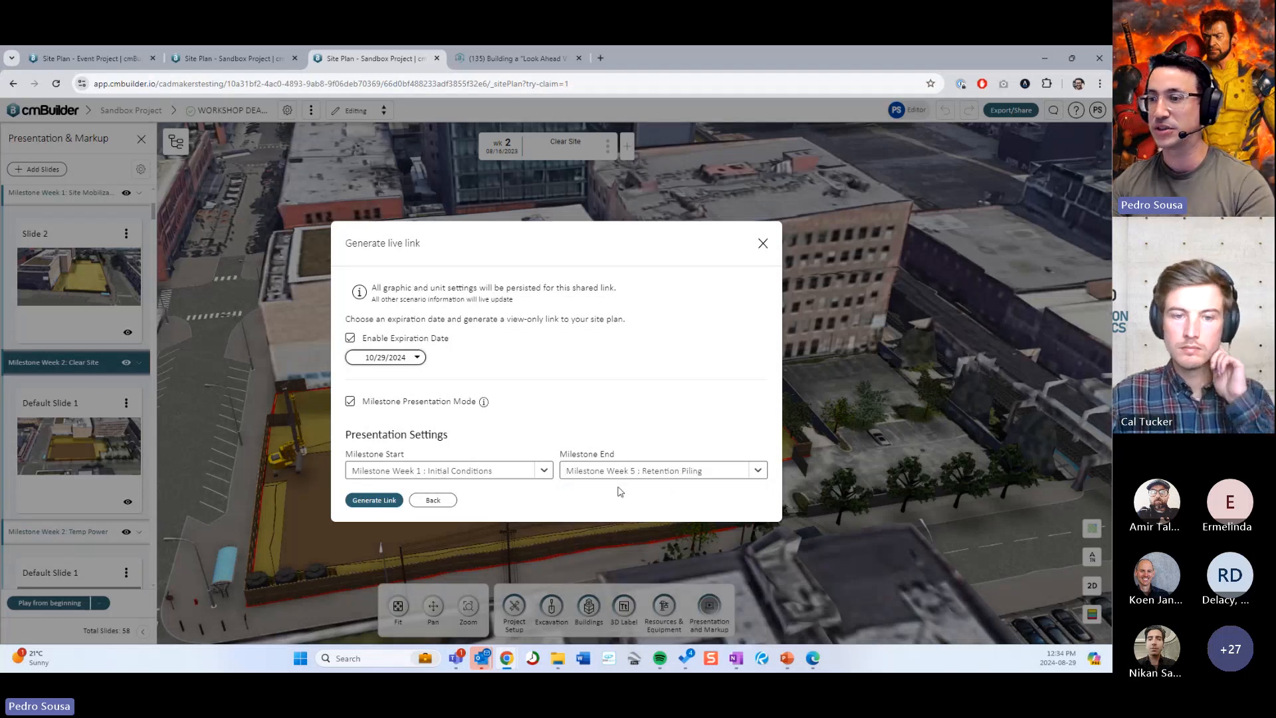
left_click(374, 501)
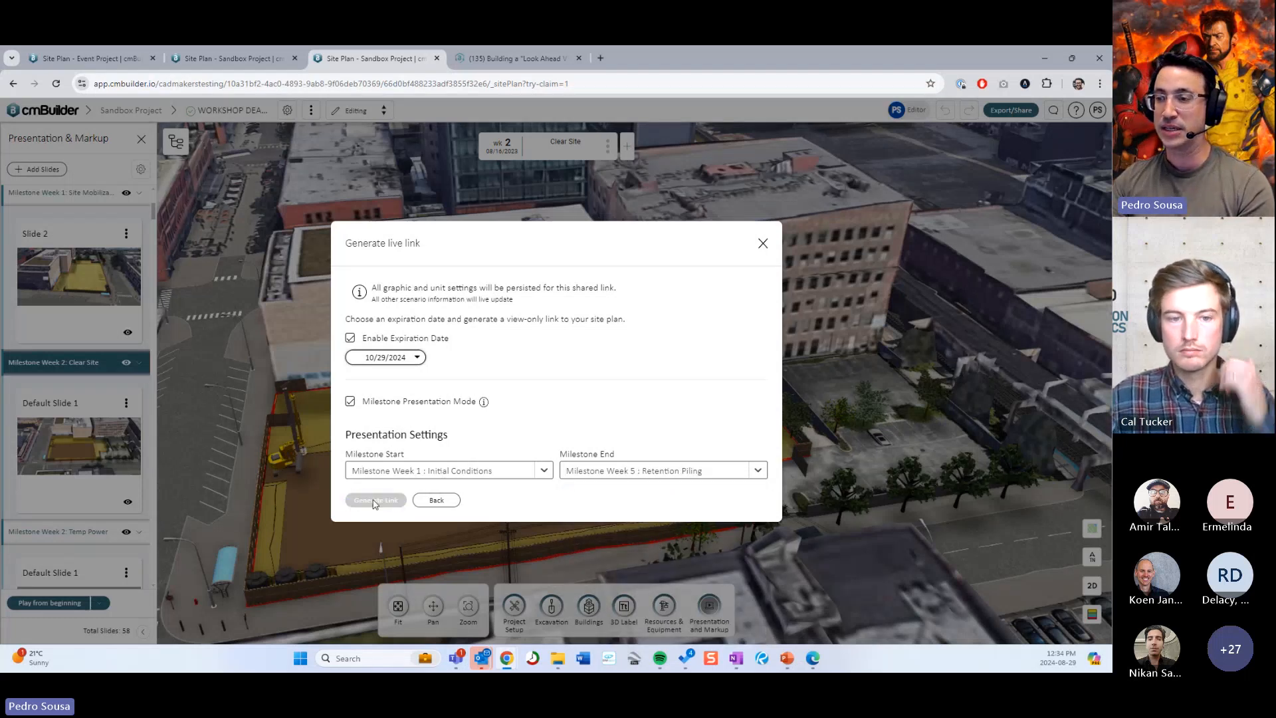
left_click(649, 527)
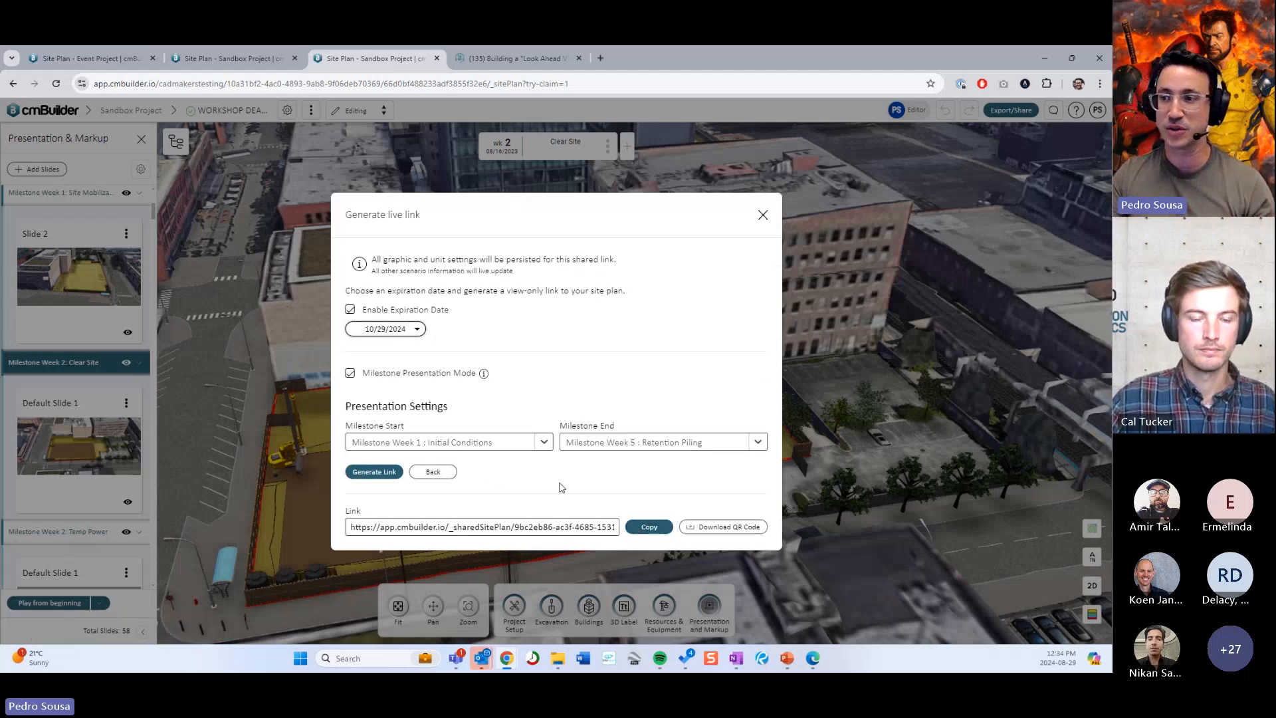
Step: Generate and copy a live link running from Week 5: Retention Piling to Week 10: Detailed Excavation
left_click(544, 447)
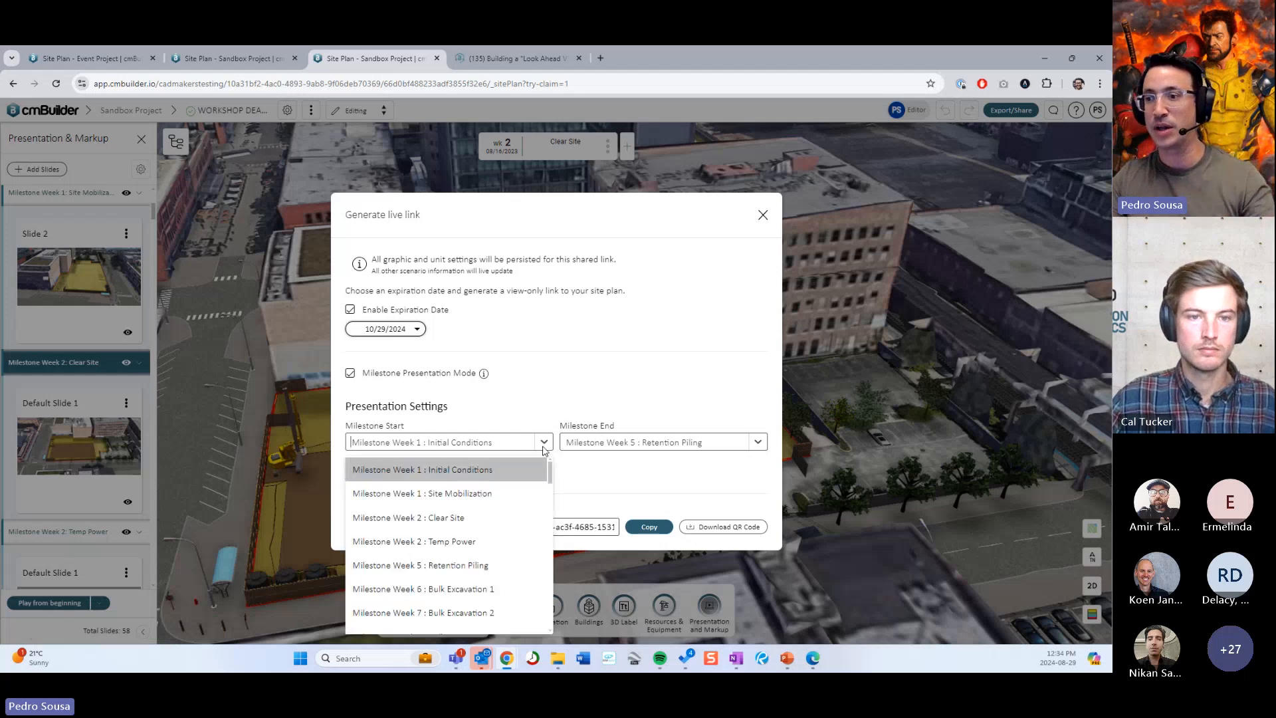
left_click(482, 565)
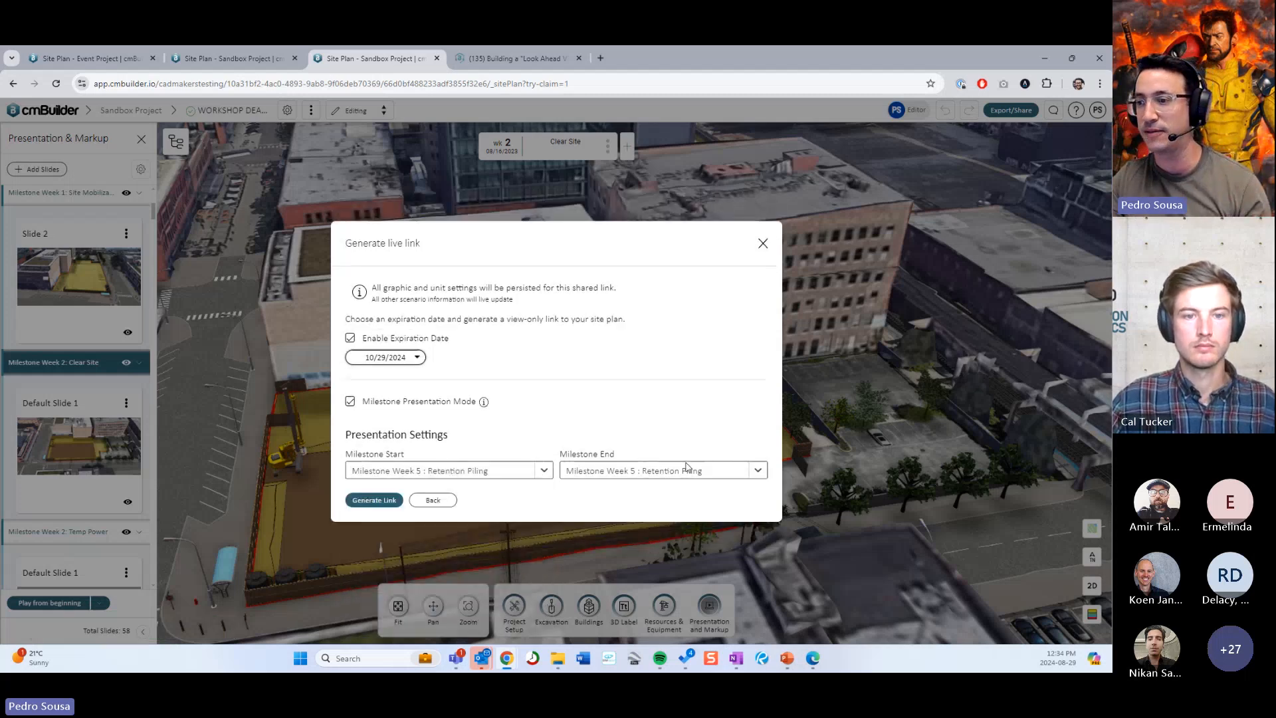
left_click(686, 470)
scroll(682, 541, "down", 2)
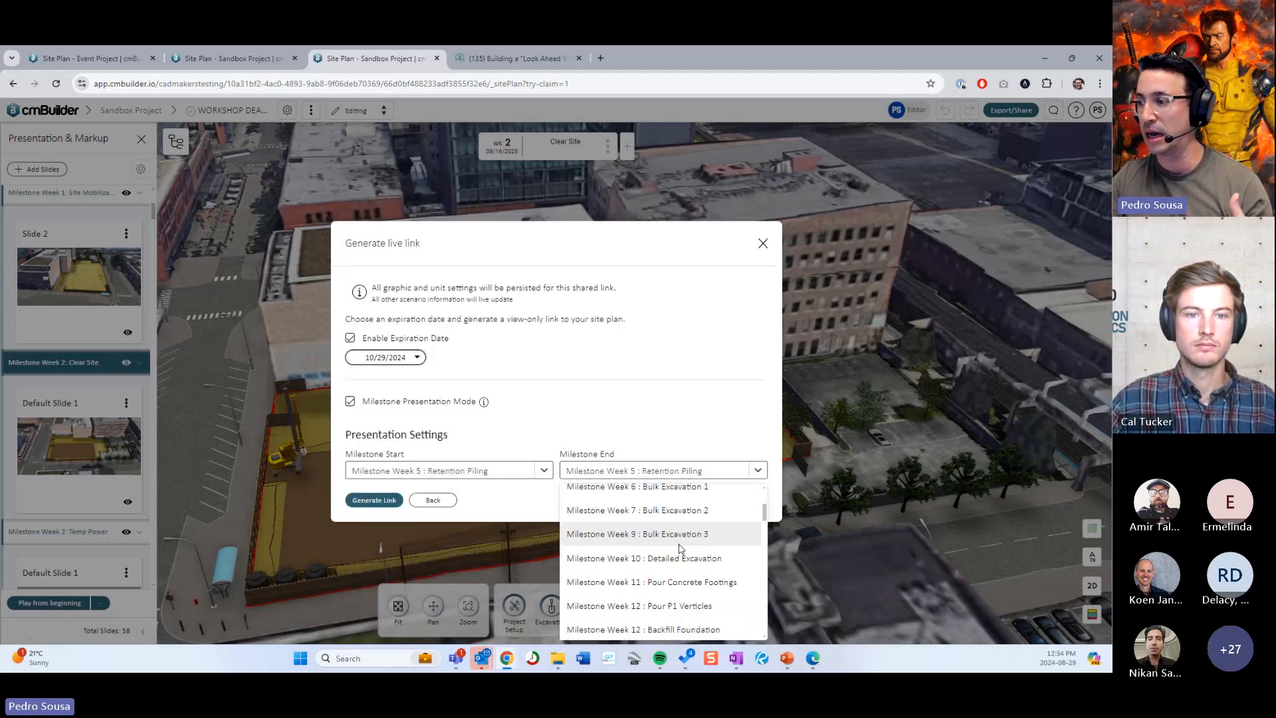
scroll(674, 558, "up", 1)
left_click(672, 570)
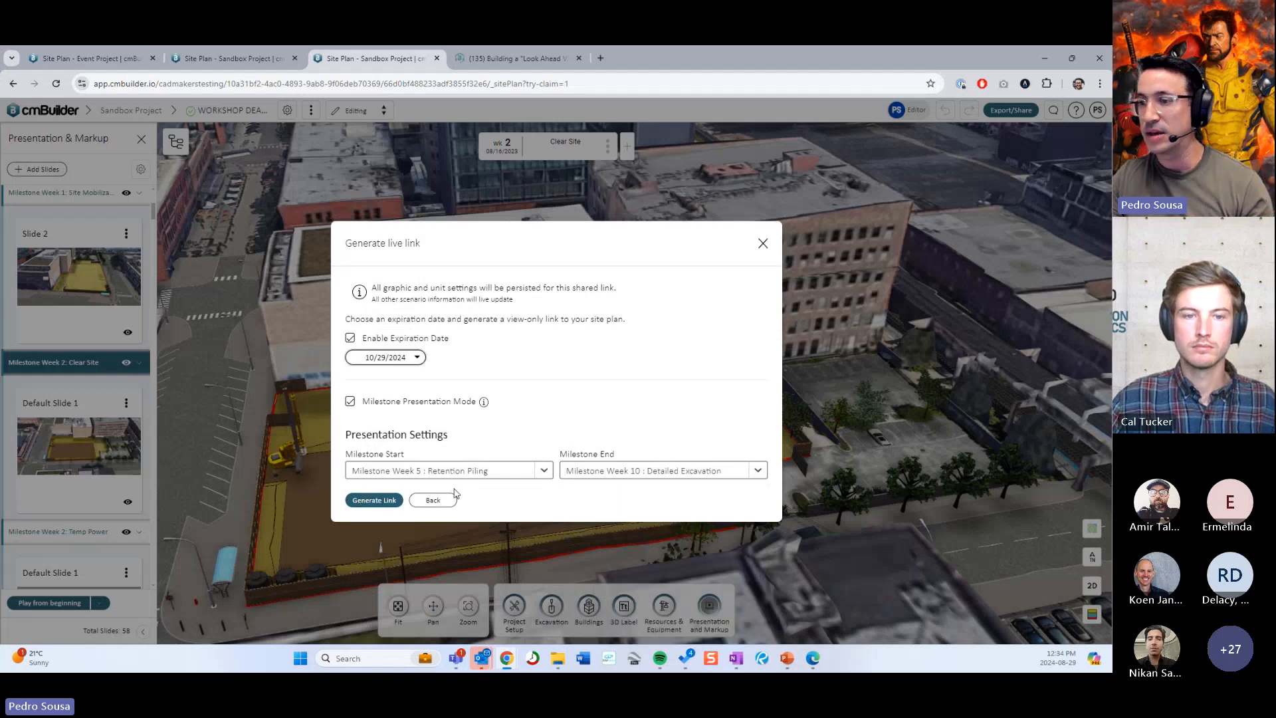
left_click(380, 504)
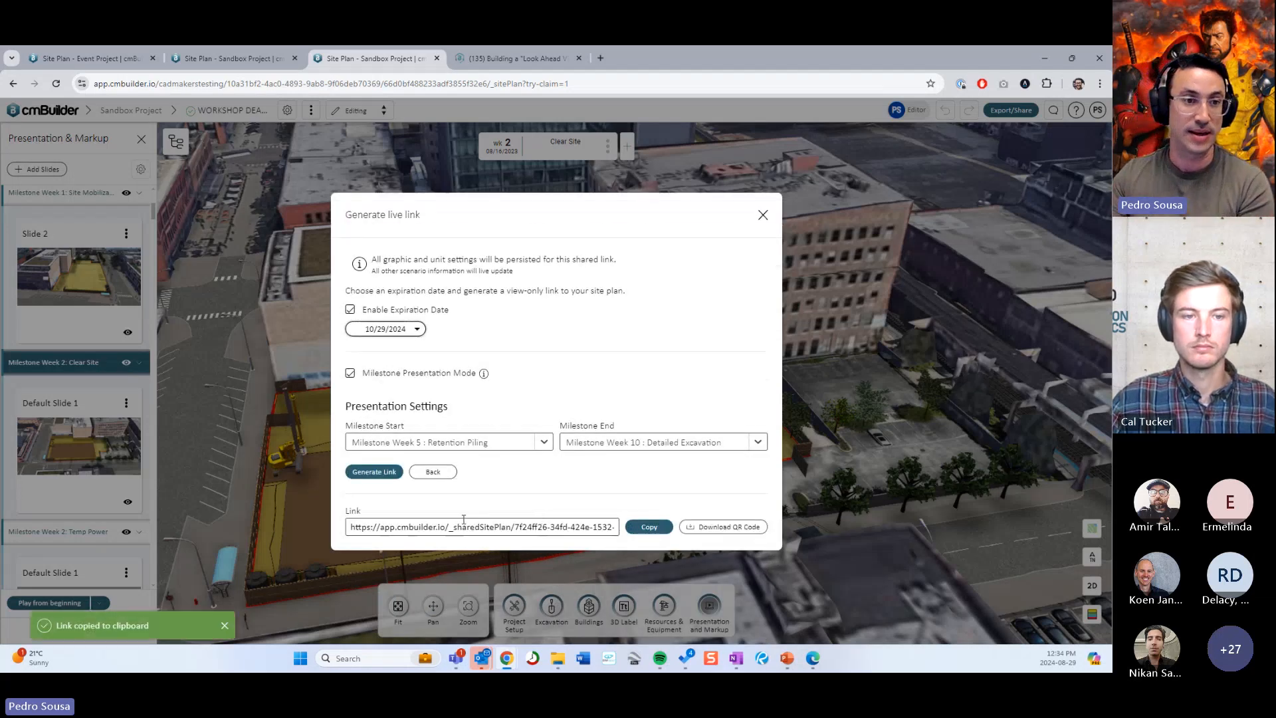
left_click(648, 527)
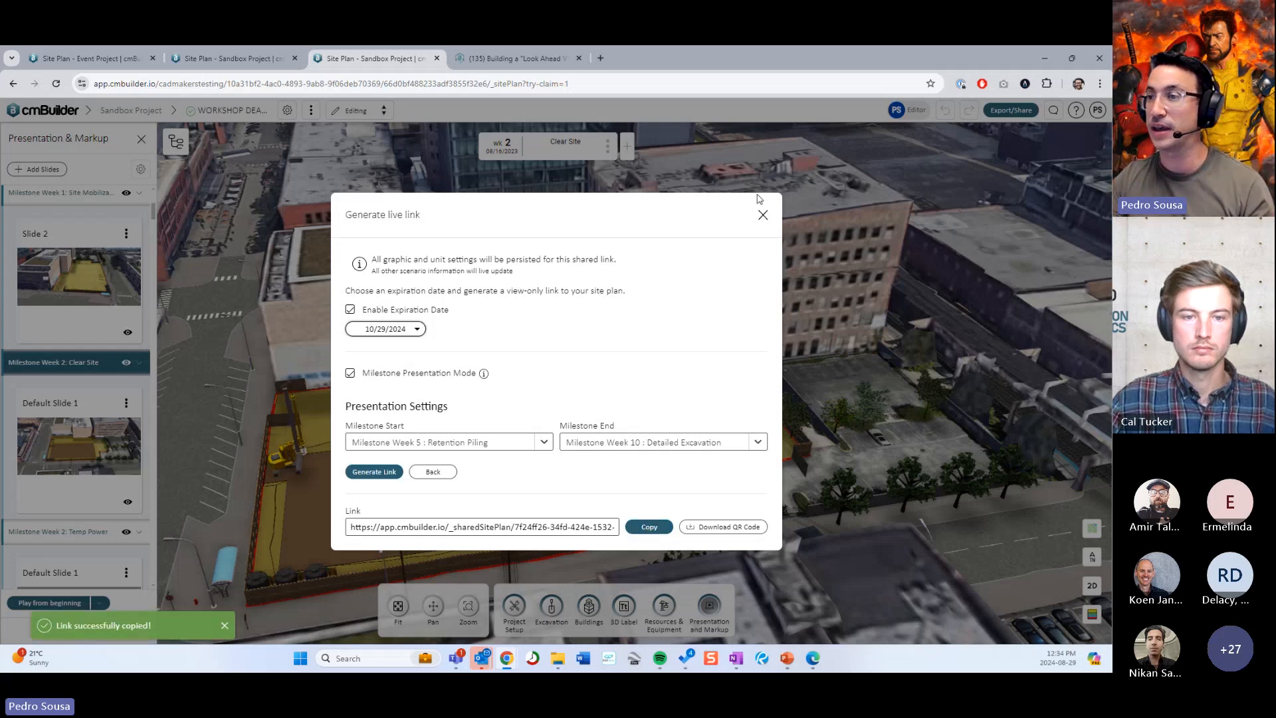
Step: Generate a live link covering Week 1: Initial Conditions through Week 5: Retention Piling
left_click(544, 442)
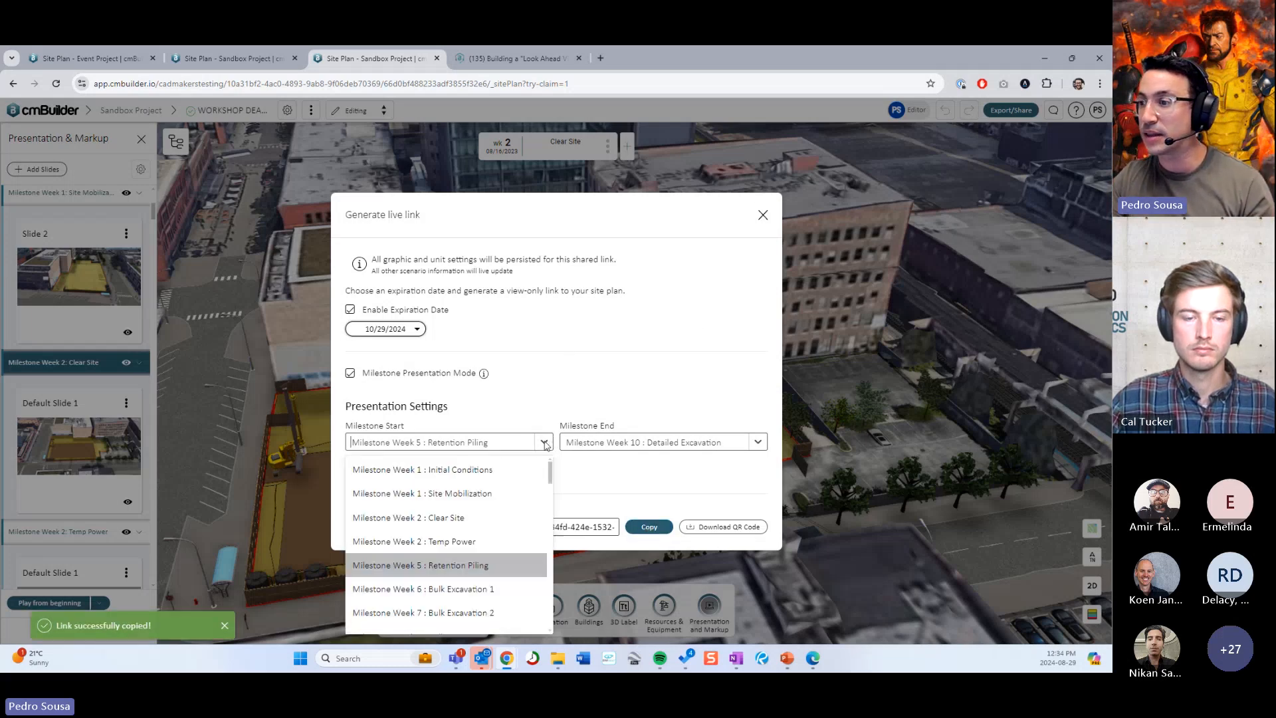
left_click(489, 471)
left_click(671, 472)
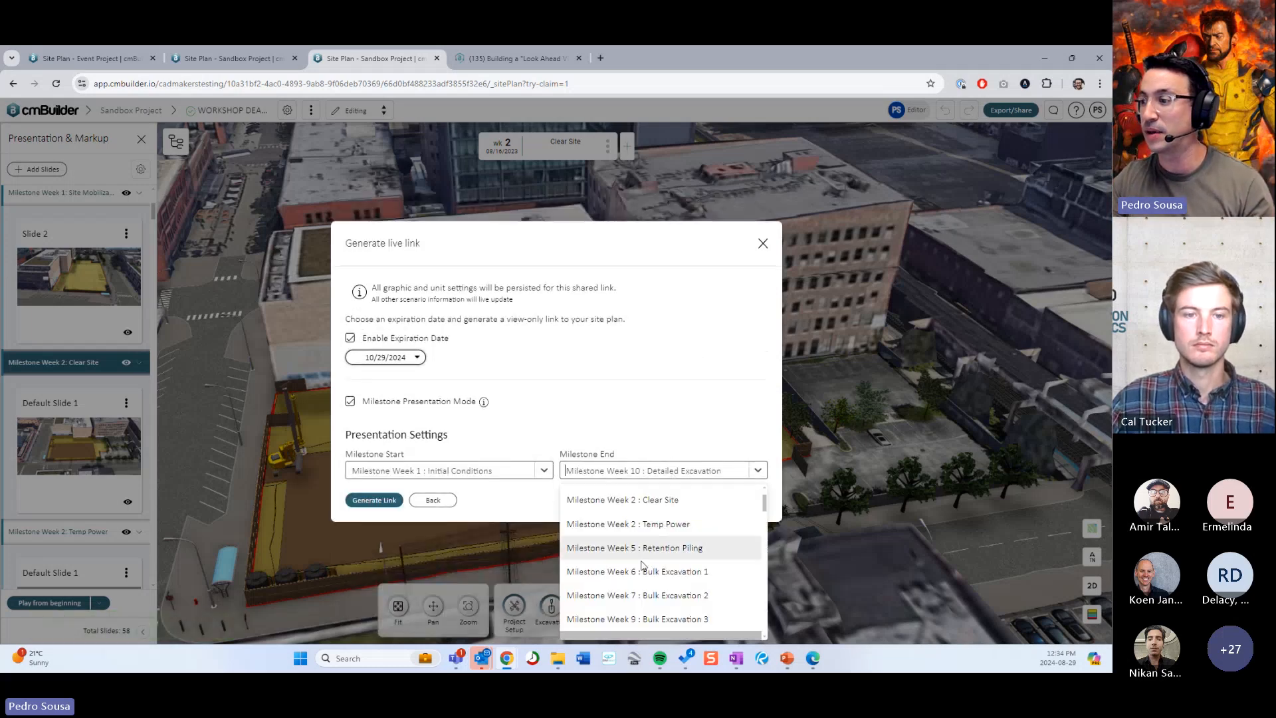
left_click(664, 550)
left_click(353, 504)
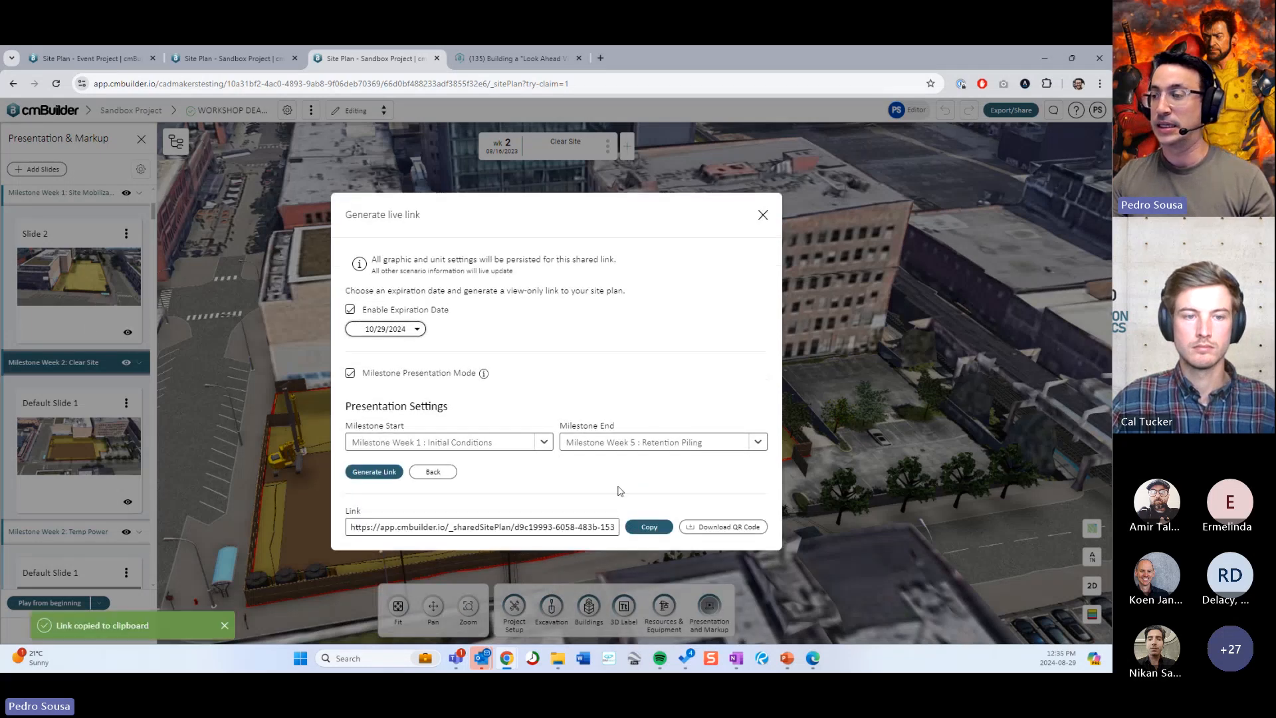
Step: Open the copied live link in a new browser tab to view the shared milestone presentation
key("ctrl+t")
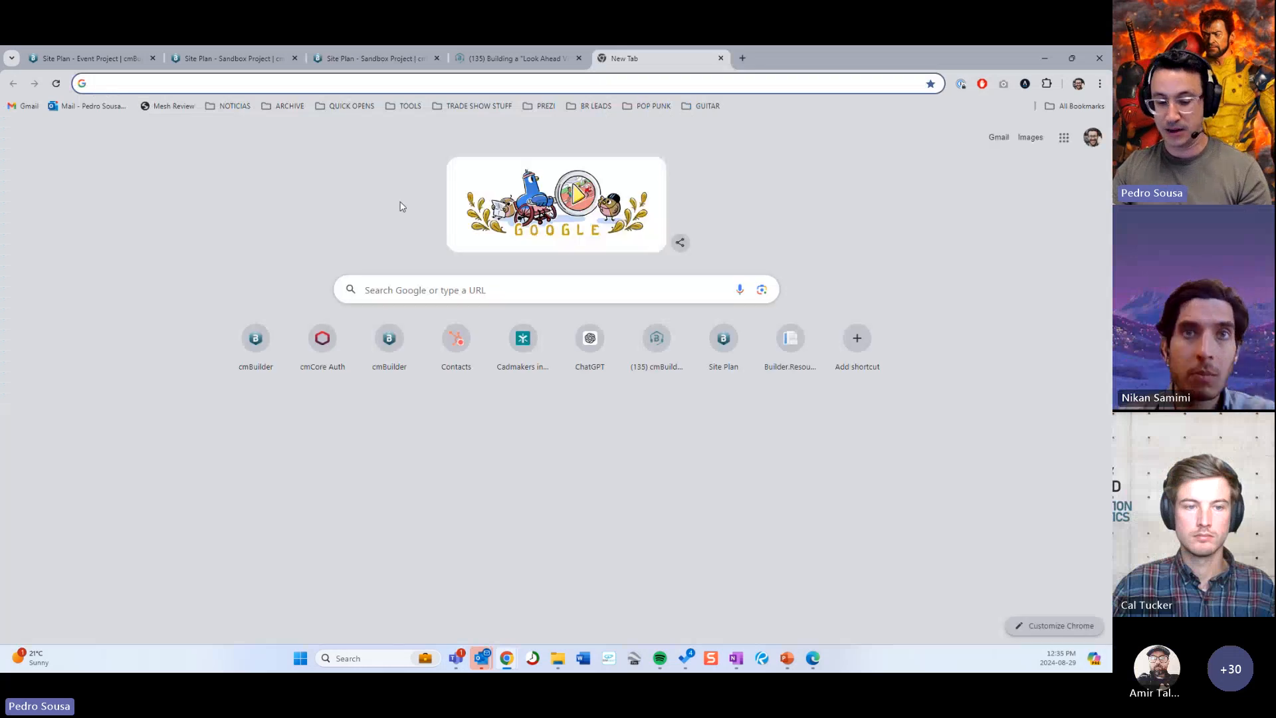
key("ctrl+v")
key("Return")
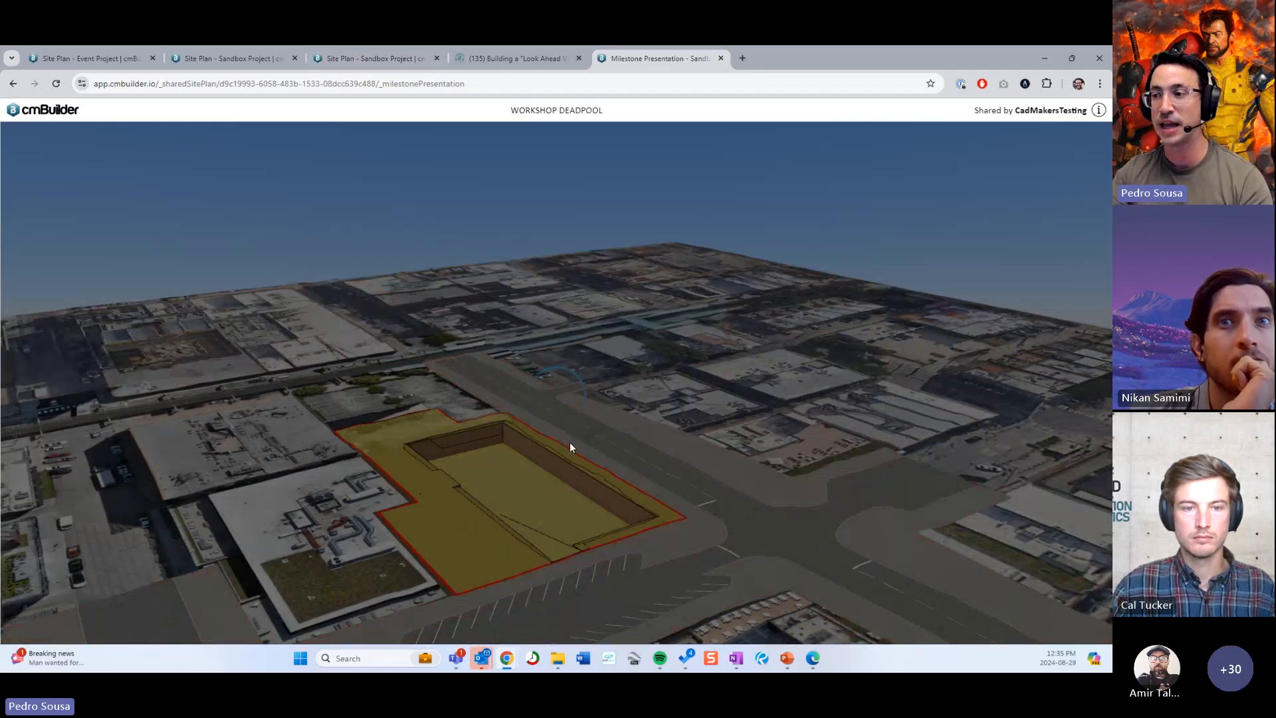
Step: Close the live link settings on the site plan and check the shared milestone presentation's loading
left_click(375, 57)
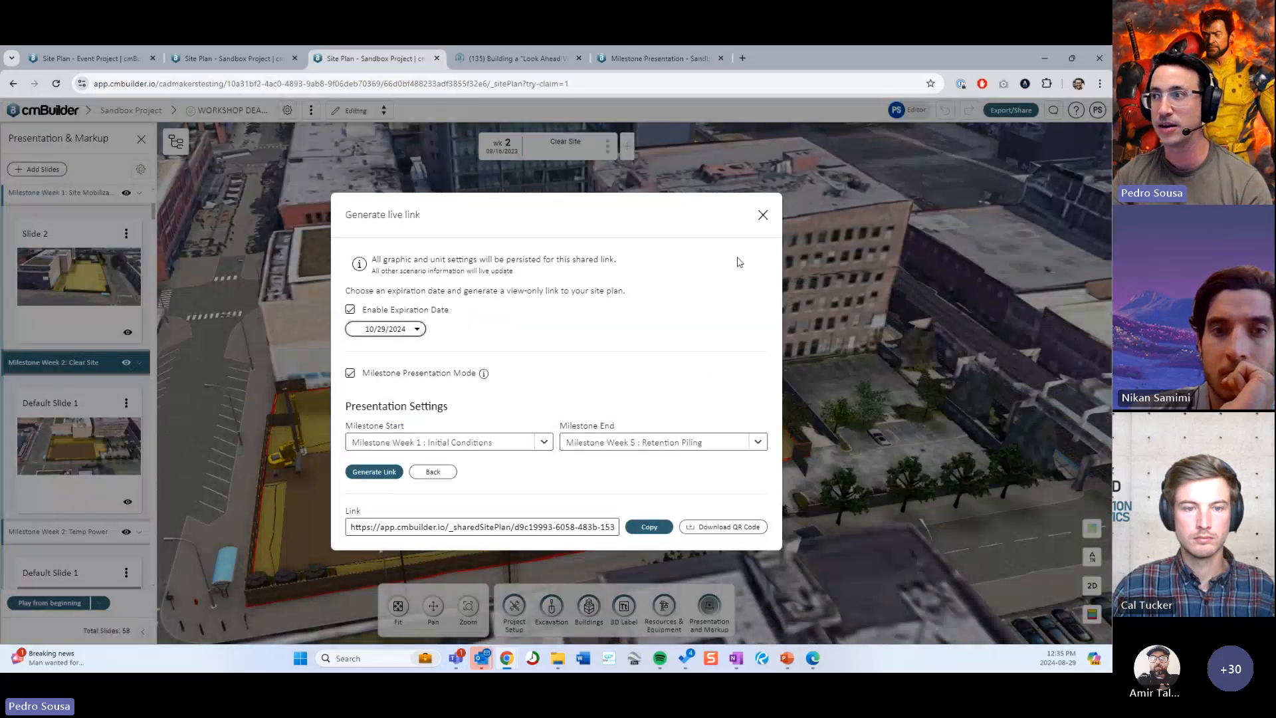
left_click(762, 215)
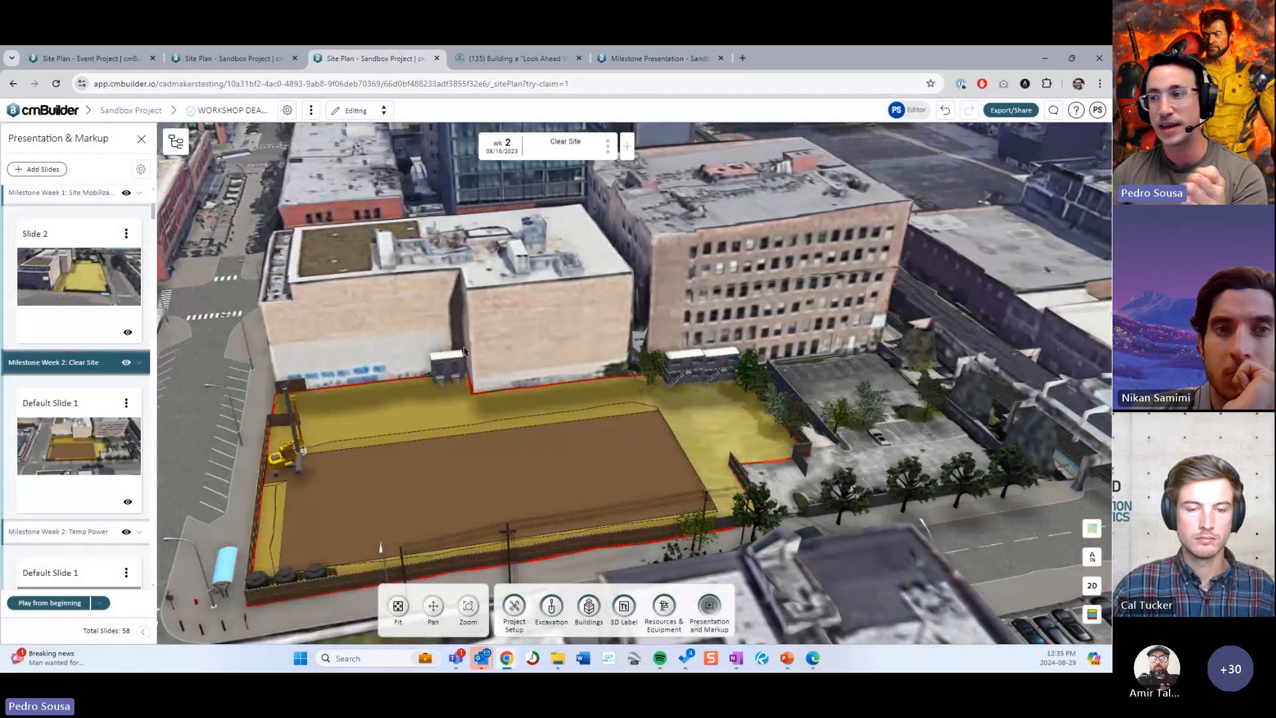
scroll(463, 392, "down", 3)
left_click(648, 57)
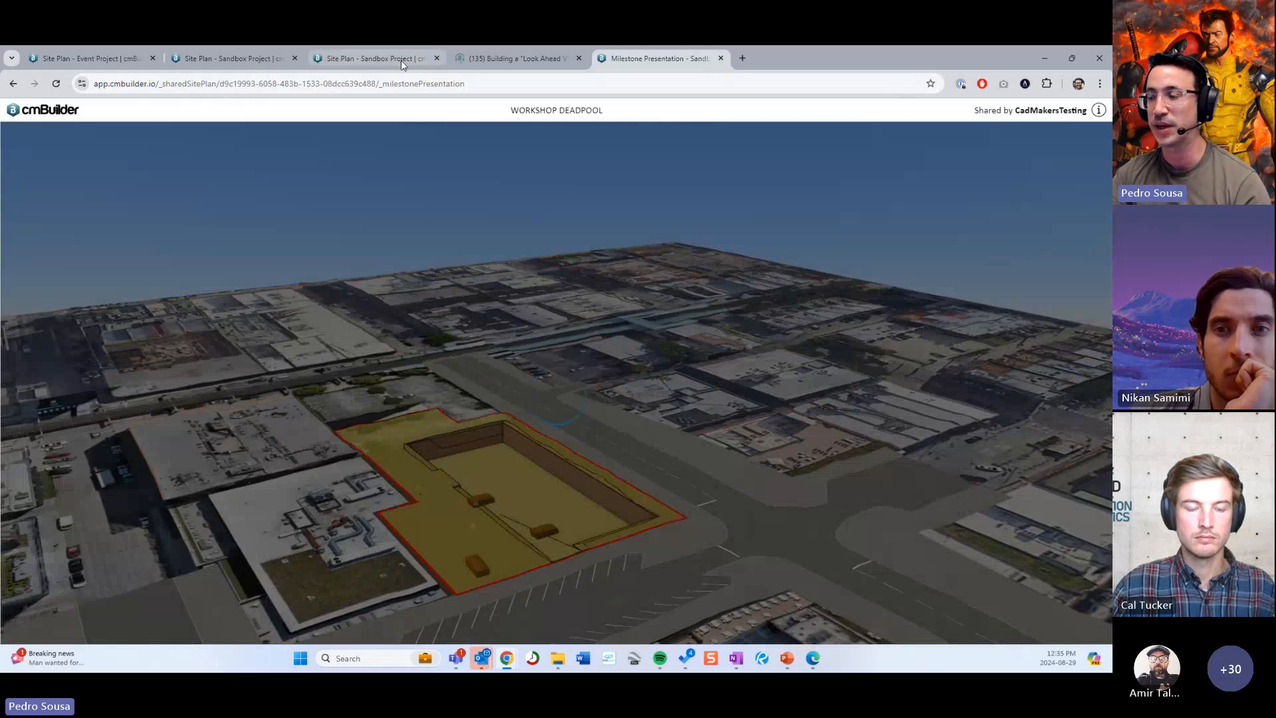
left_click(376, 57)
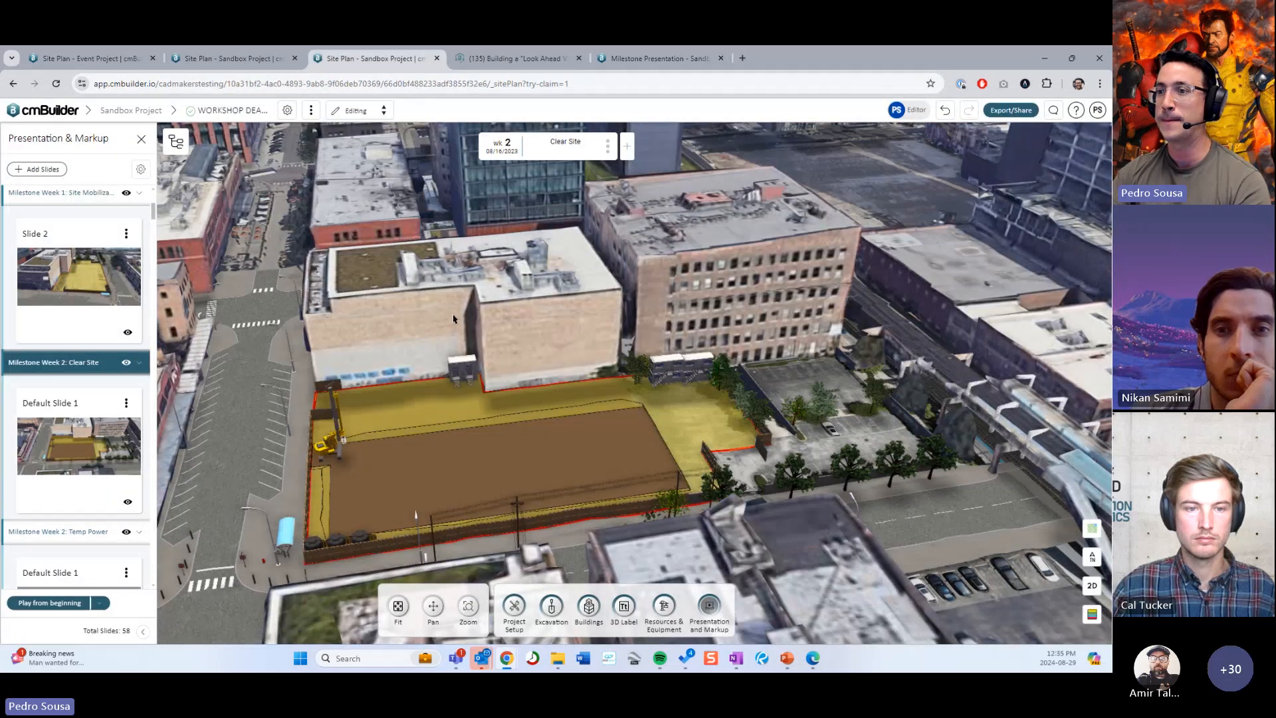
scroll(503, 425, "down", 3)
left_click_drag(503, 426, 382, 372)
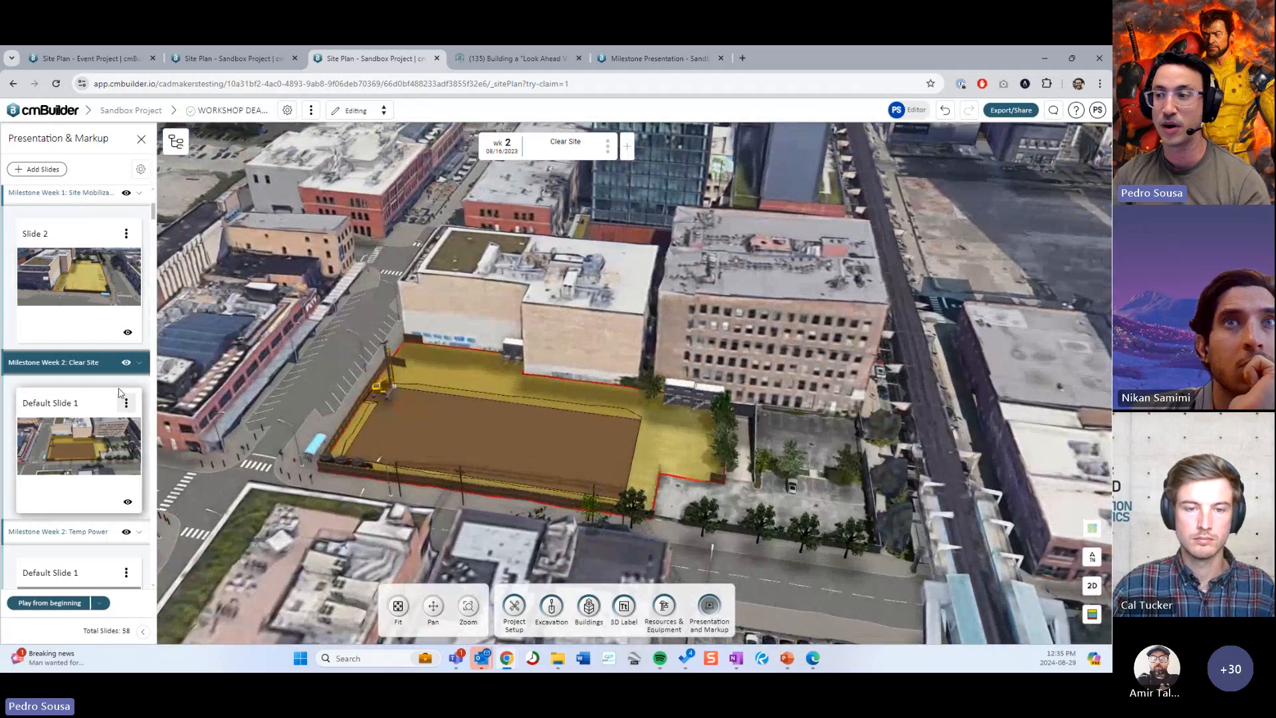
Step: Start an export of the presentation slides and deselect all of them
left_click(1011, 110)
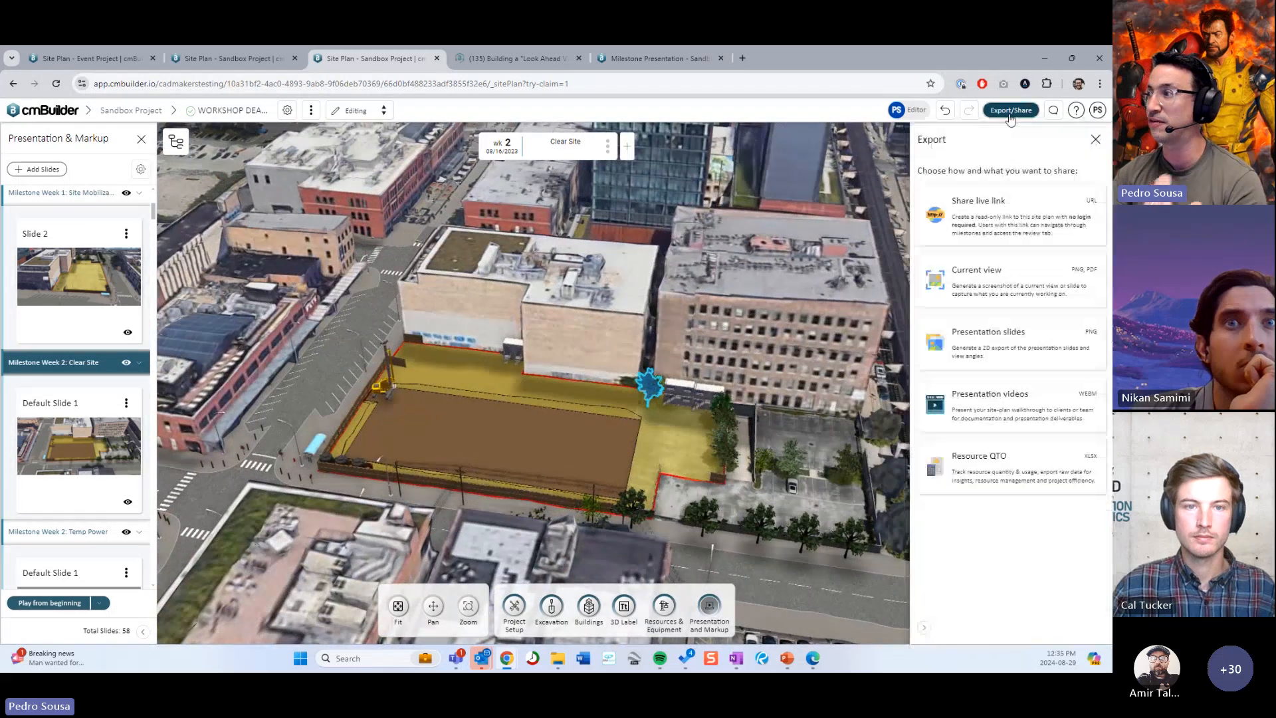
scroll(103, 370, "up", 2)
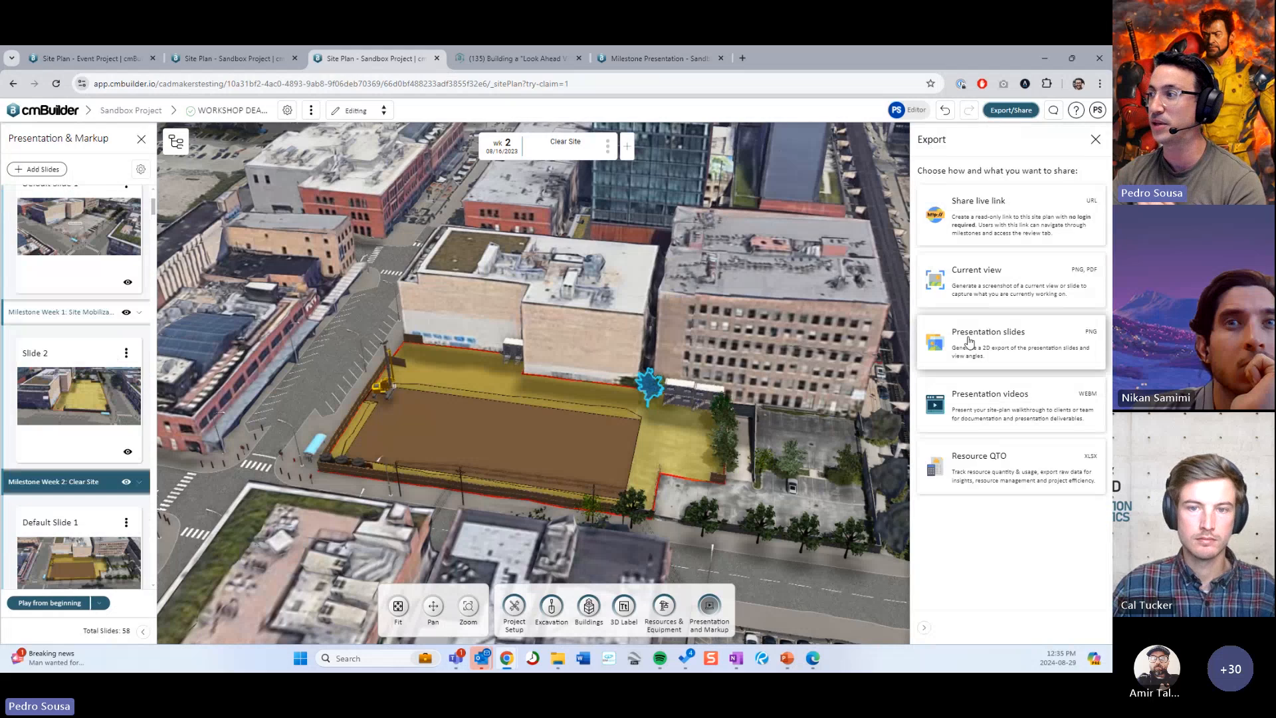
left_click(1001, 350)
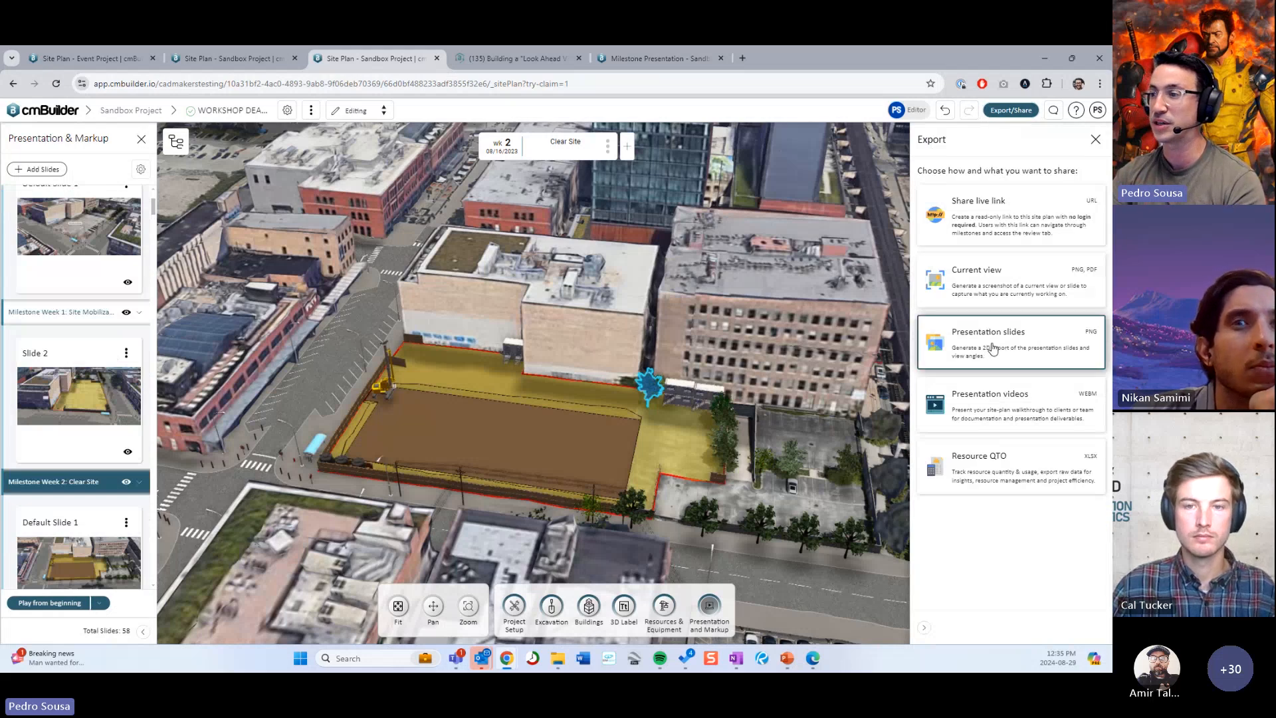
scroll(588, 356, "up", 10)
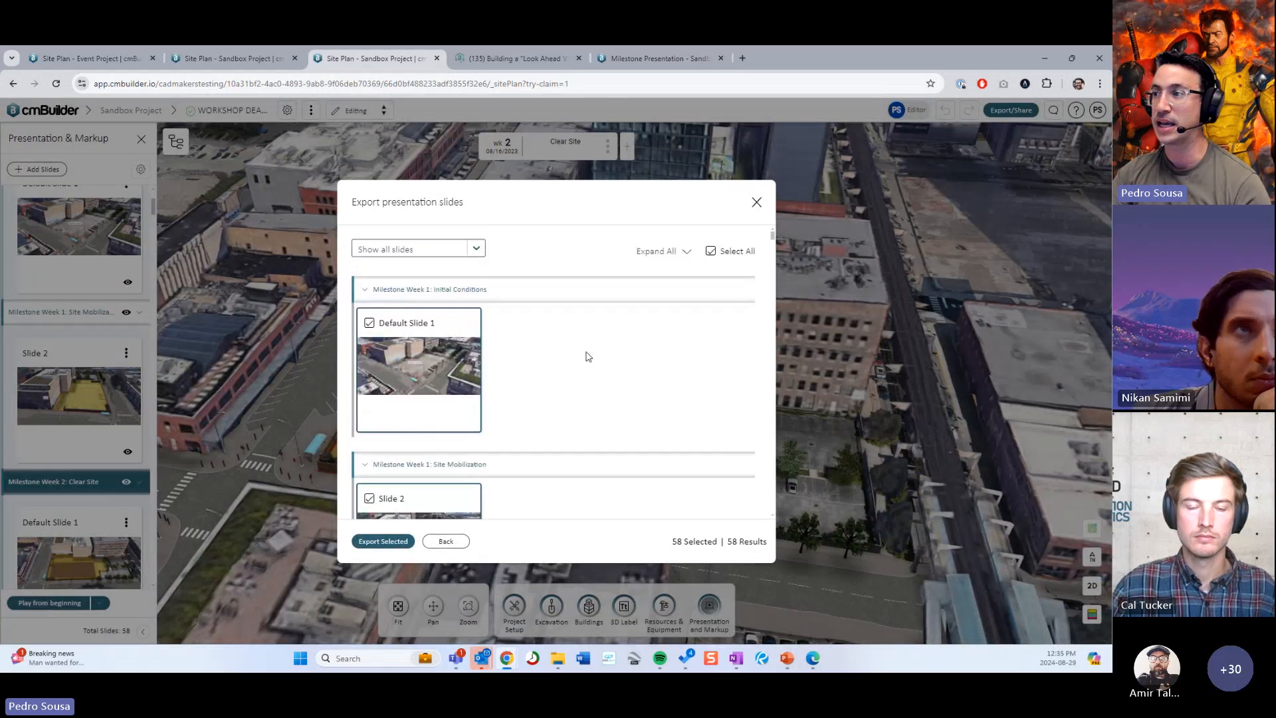
left_click(711, 252)
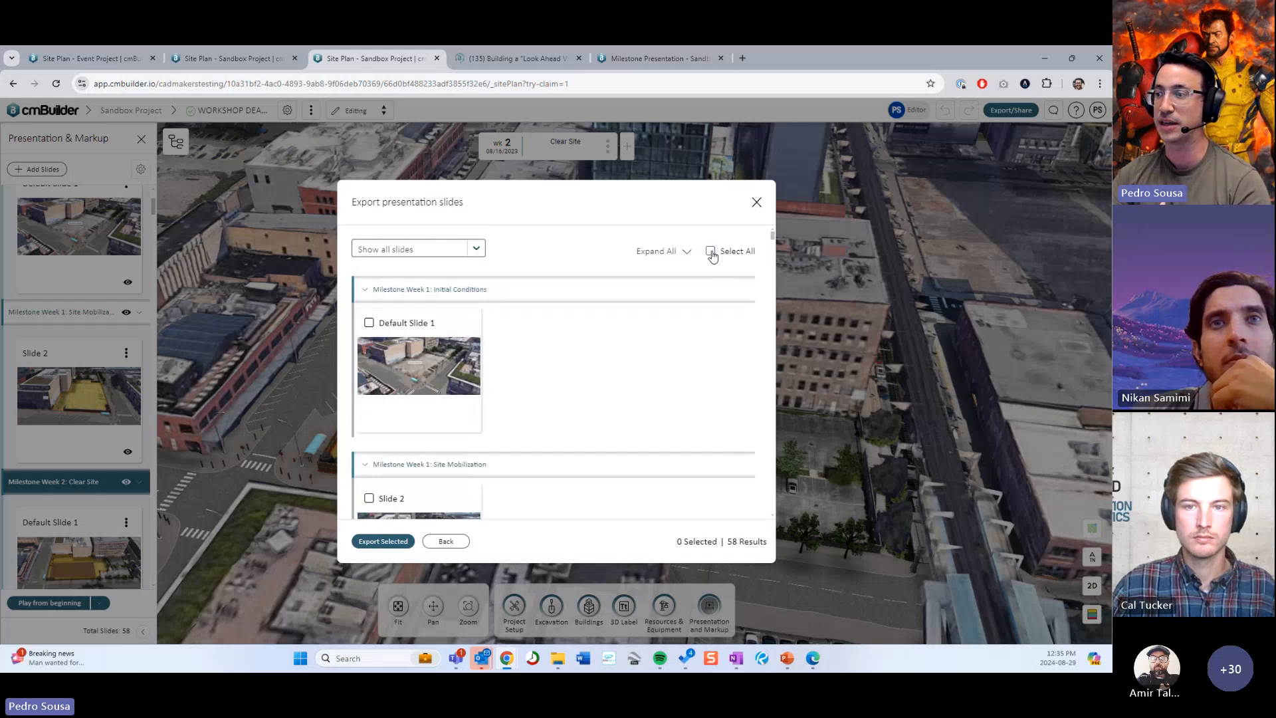
Step: Select the Initial Conditions, Site Mobilization, Clear Site, Temp Power and Retention Piling slides and proceed to the PNG export settings
left_click(459, 362)
scroll(466, 372, "down", 2)
left_click(475, 387)
scroll(511, 399, "down", 2)
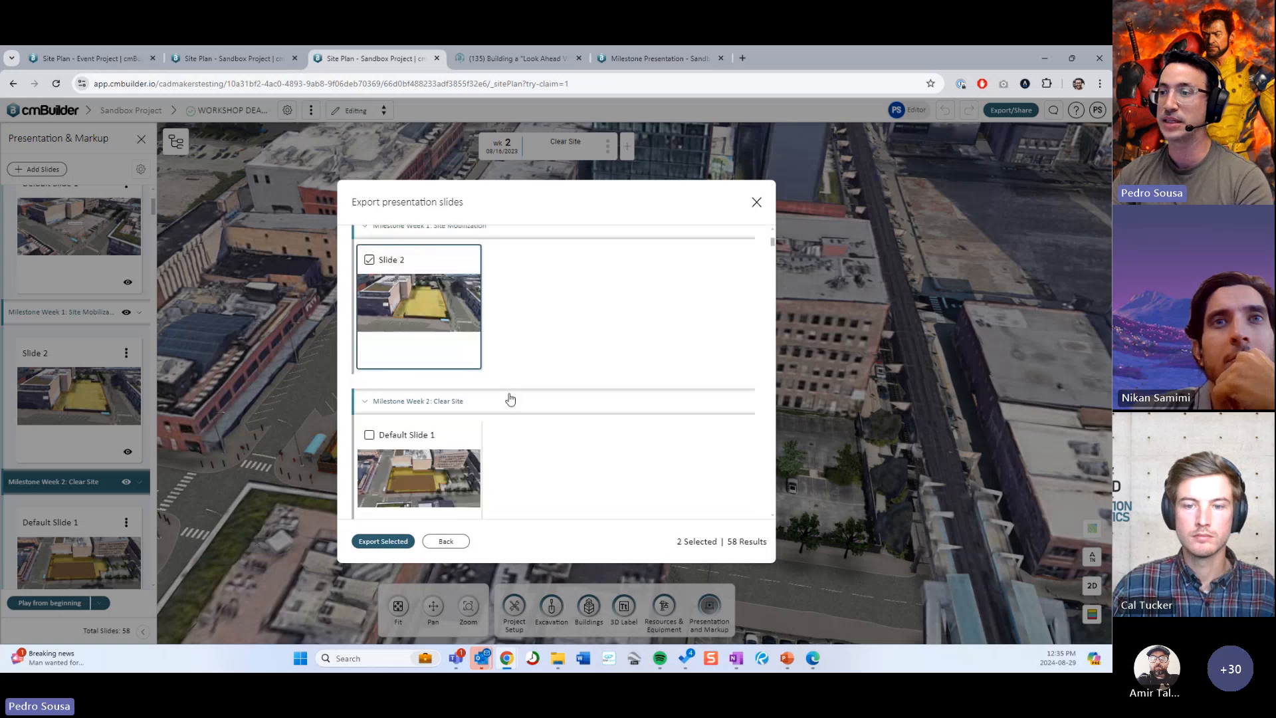
left_click(469, 406)
scroll(467, 398, "down", 2)
left_click(444, 396)
scroll(565, 391, "down", 2)
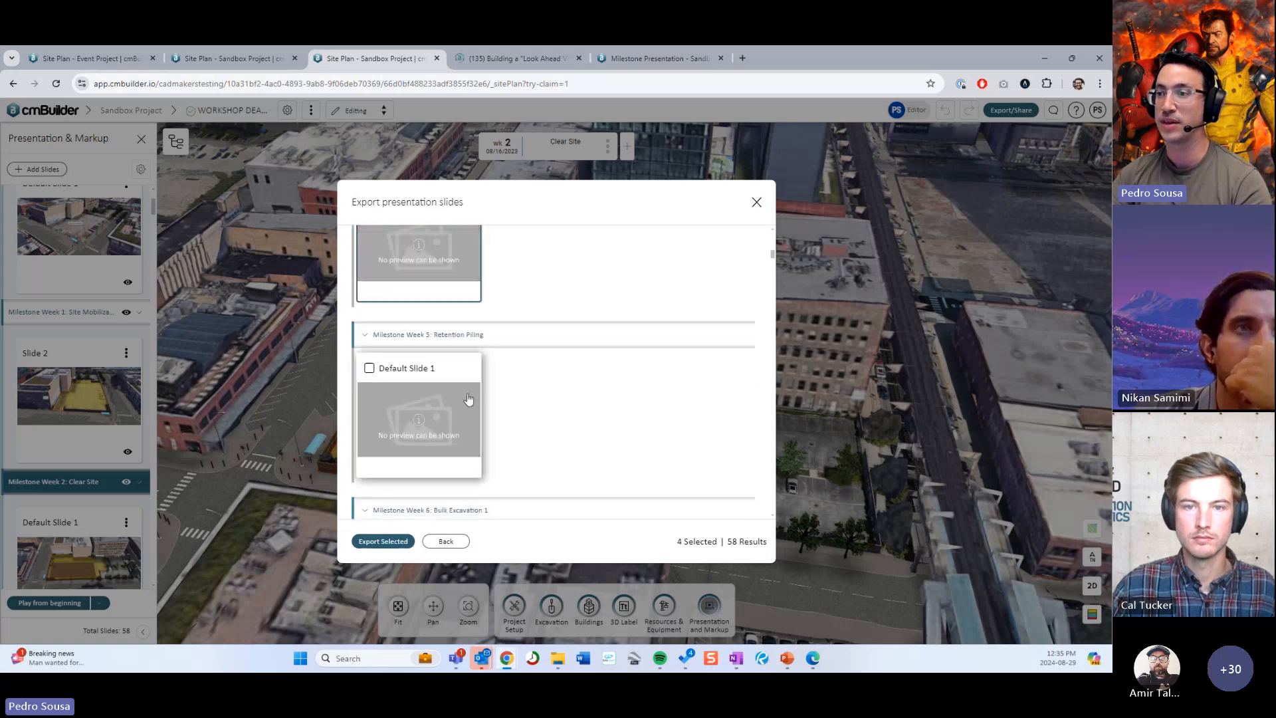
left_click(459, 412)
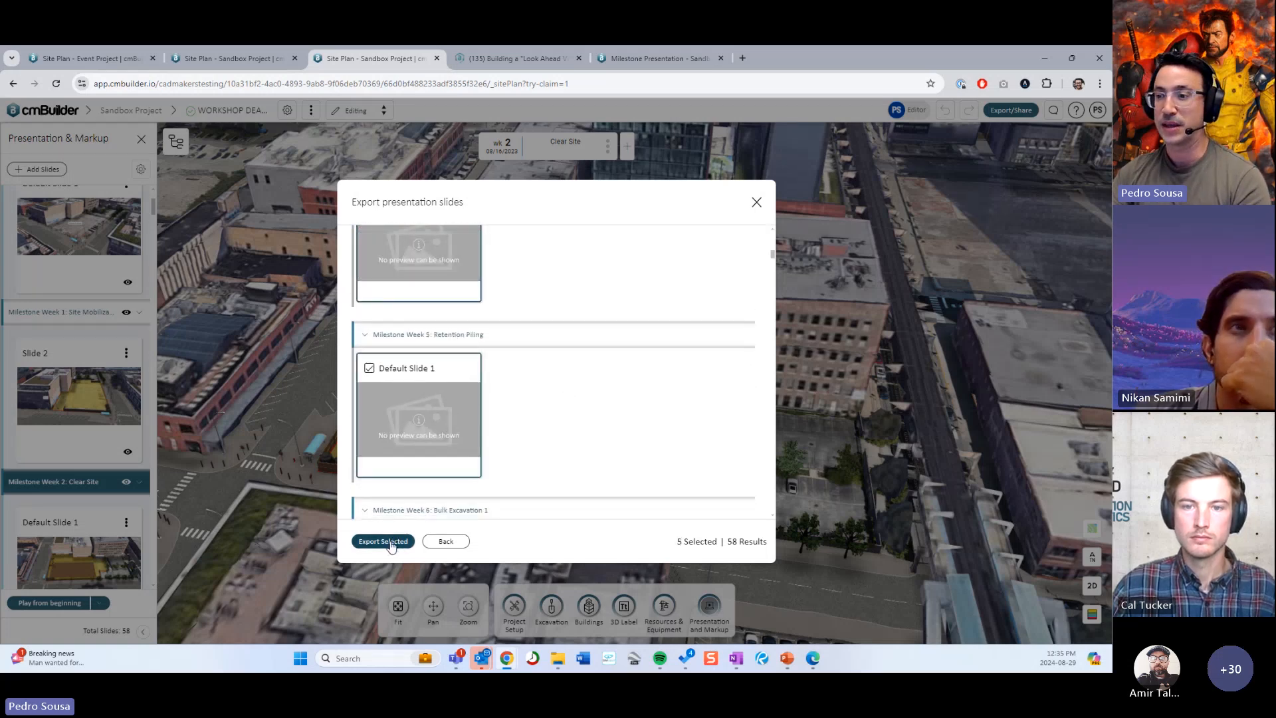
left_click(391, 545)
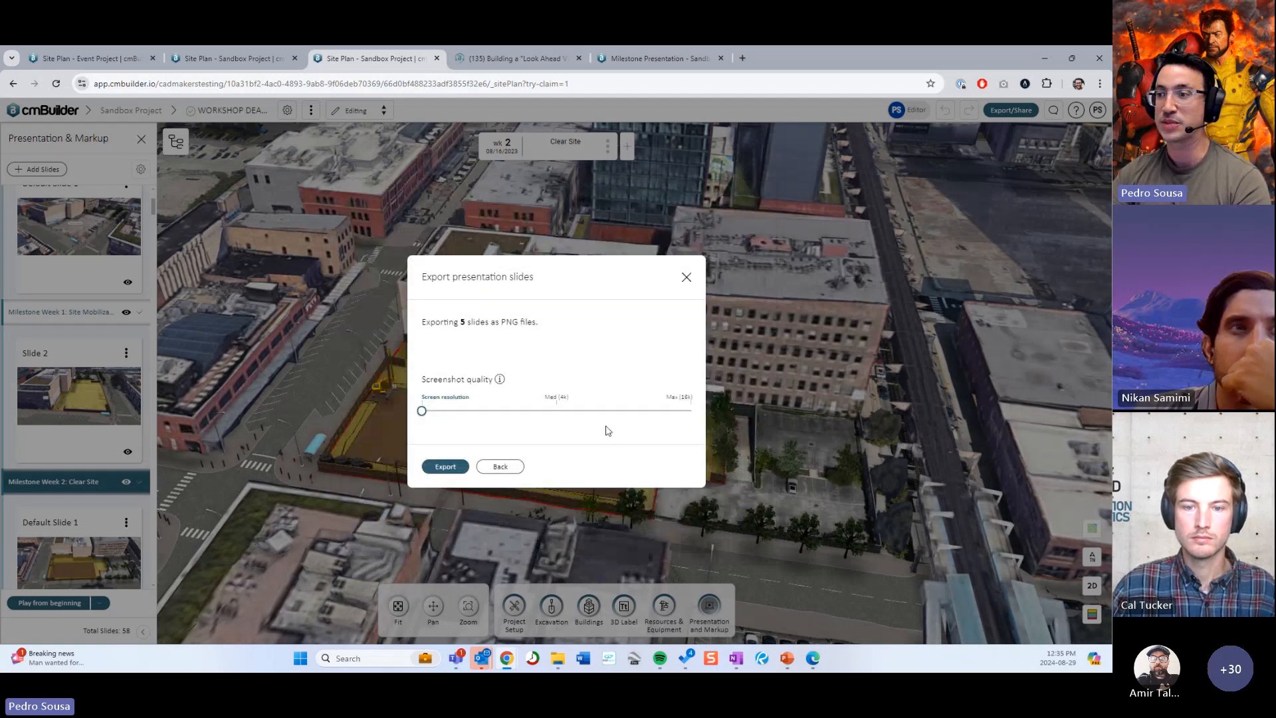
Step: Export the five selected slides as PNG files at Med (4k) screenshot quality and dismiss the export window
left_click(554, 413)
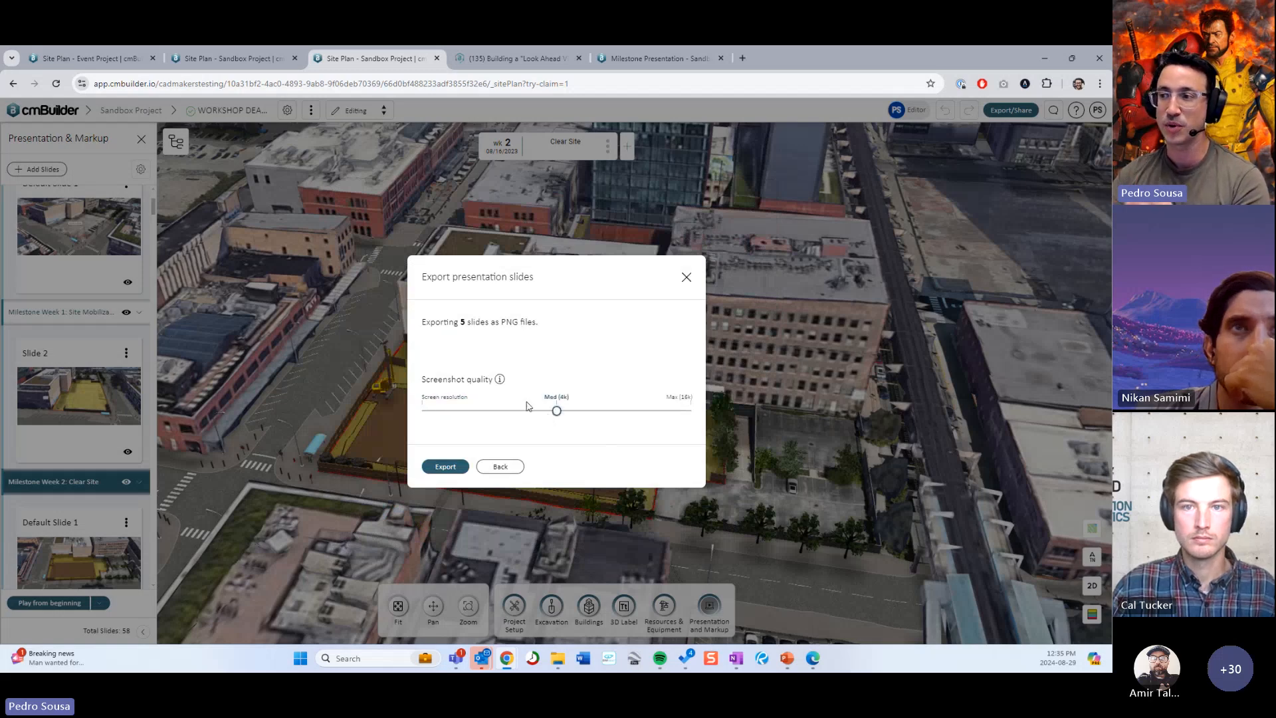
left_click(447, 468)
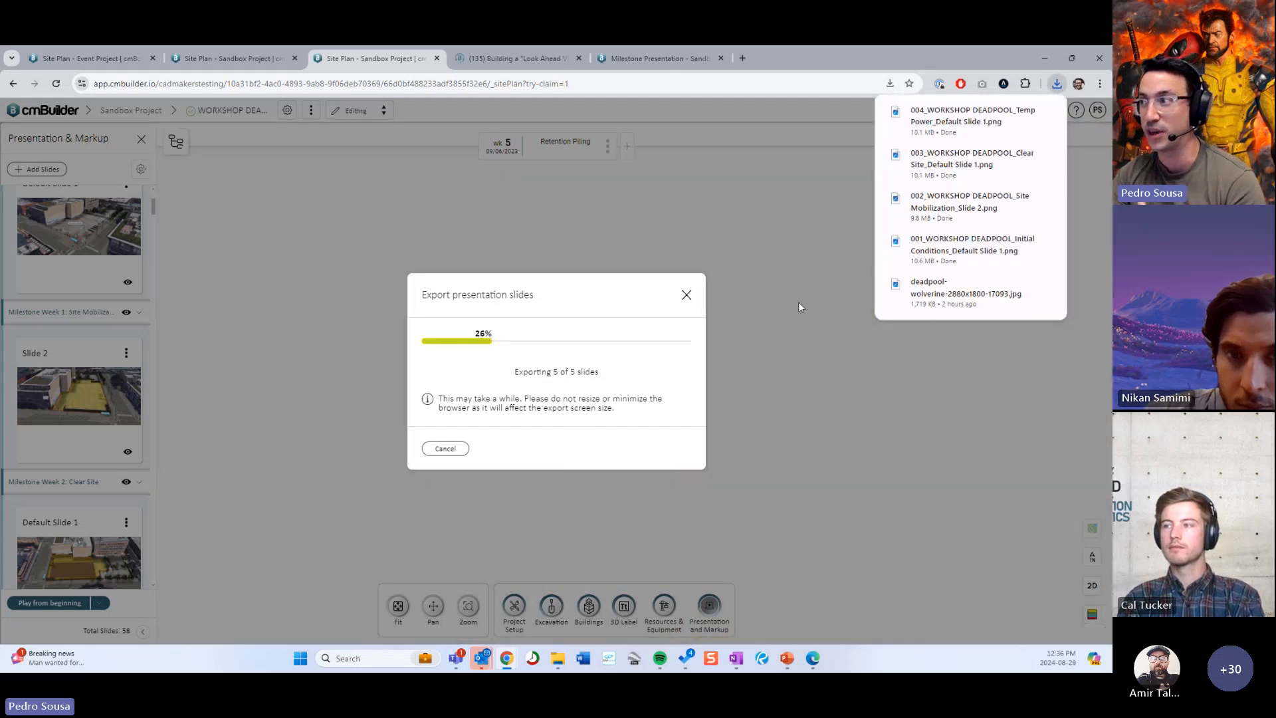
left_click(687, 297)
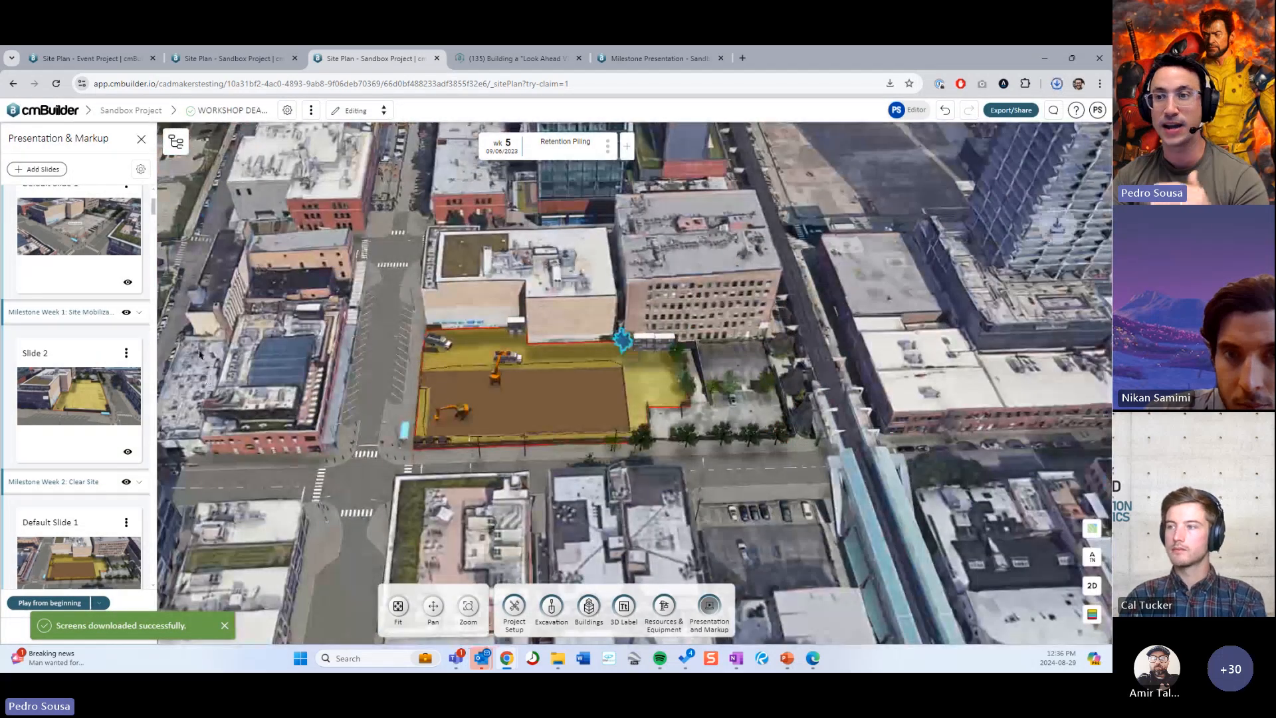
Step: Collapse the Initial Conditions, Site Mobilization, Clear Site, Temp Power and Retention Piling milestone groups in the slide list
left_click_drag(649, 354, 581, 339)
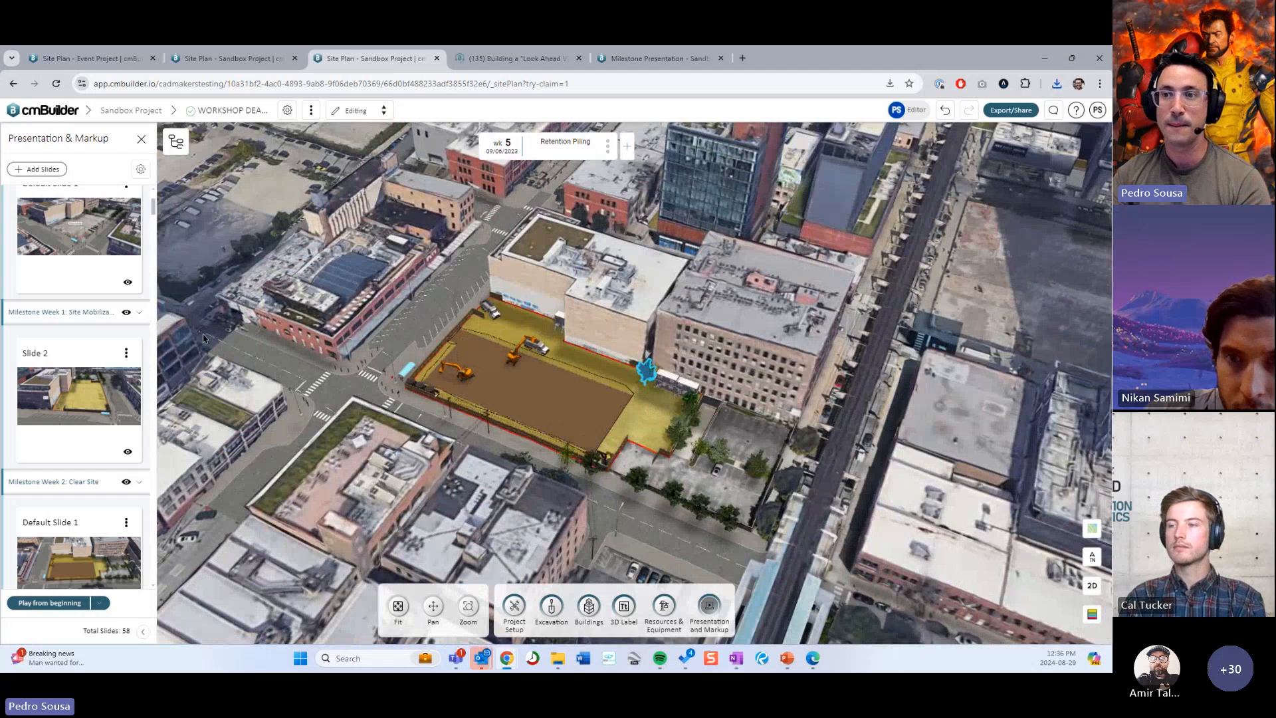
scroll(133, 343, "up", 3)
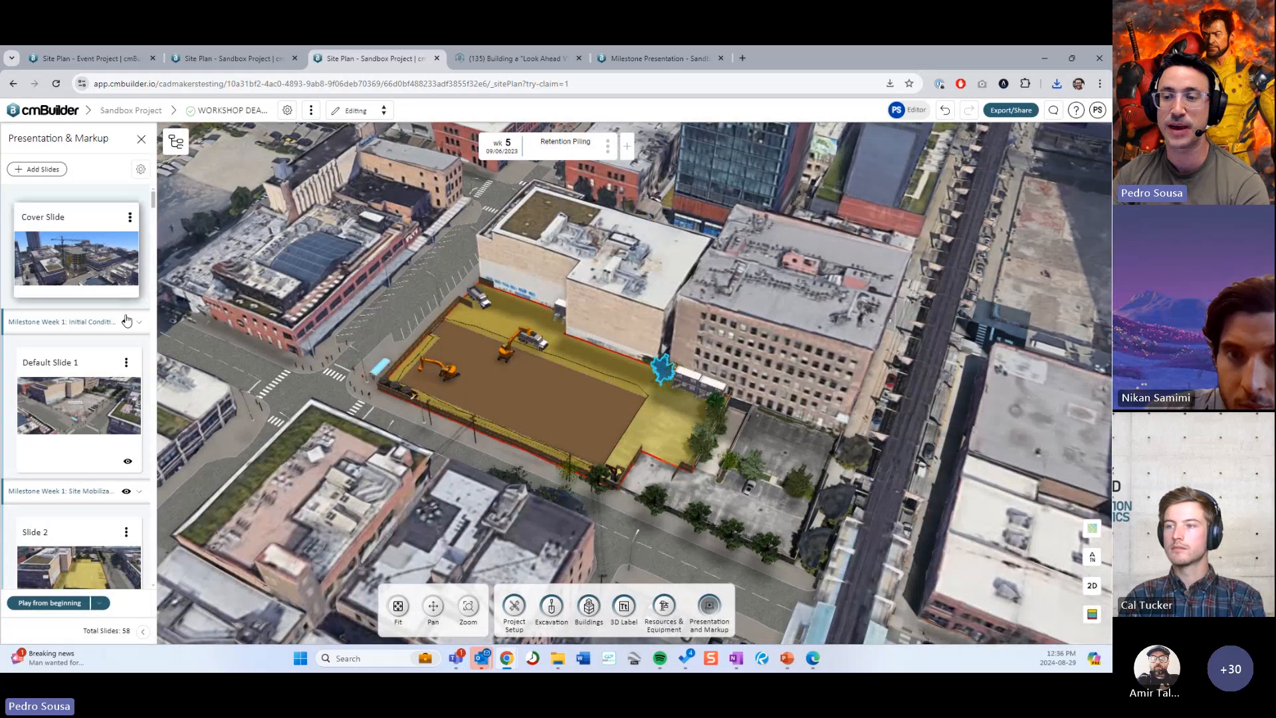
left_click(132, 353)
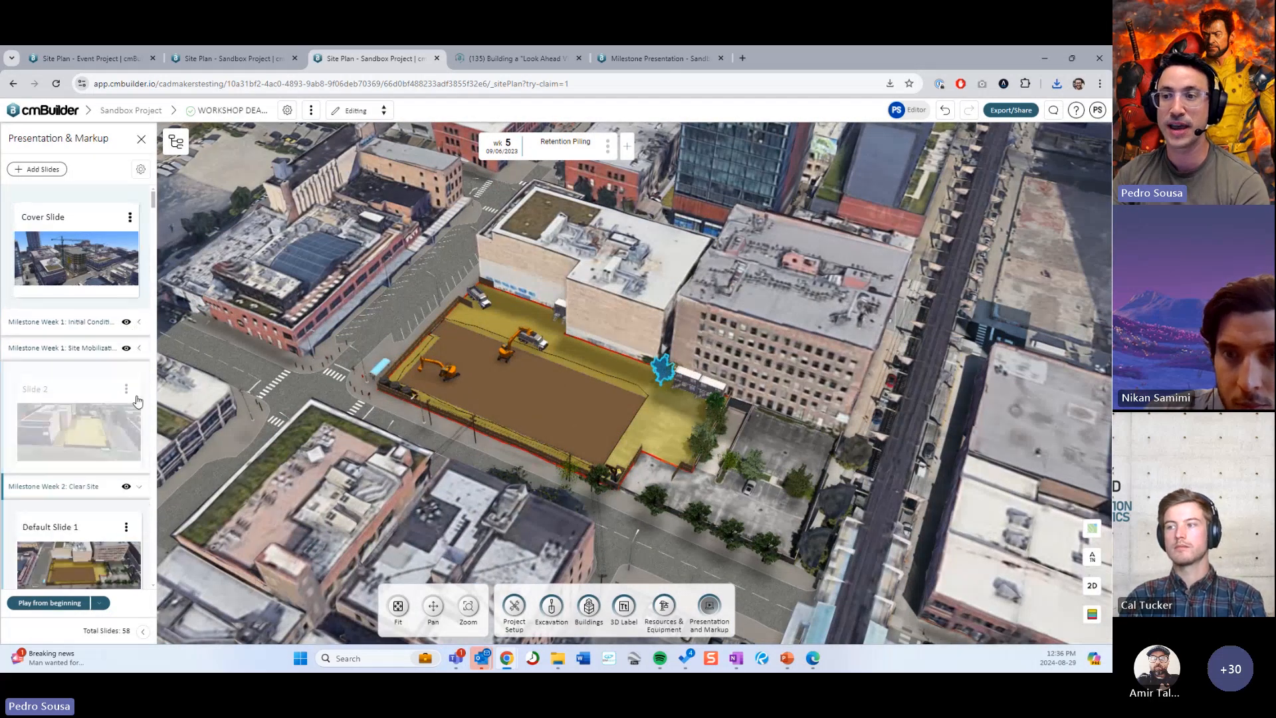
left_click(138, 376)
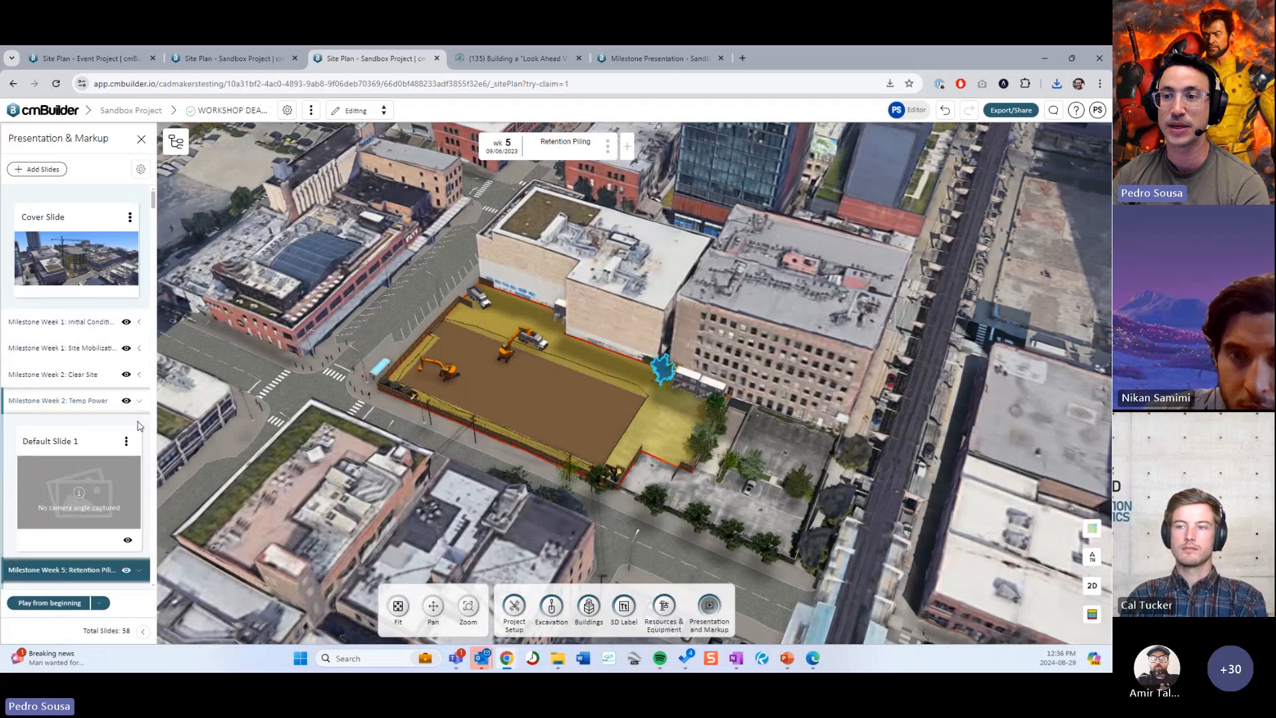
left_click(139, 400)
left_click(139, 426)
Step: Hide the Week 6 Bulk Excavation milestone's default slide and collapse the Week 6 and Week 7 milestone groups
scroll(131, 412, "down", 3)
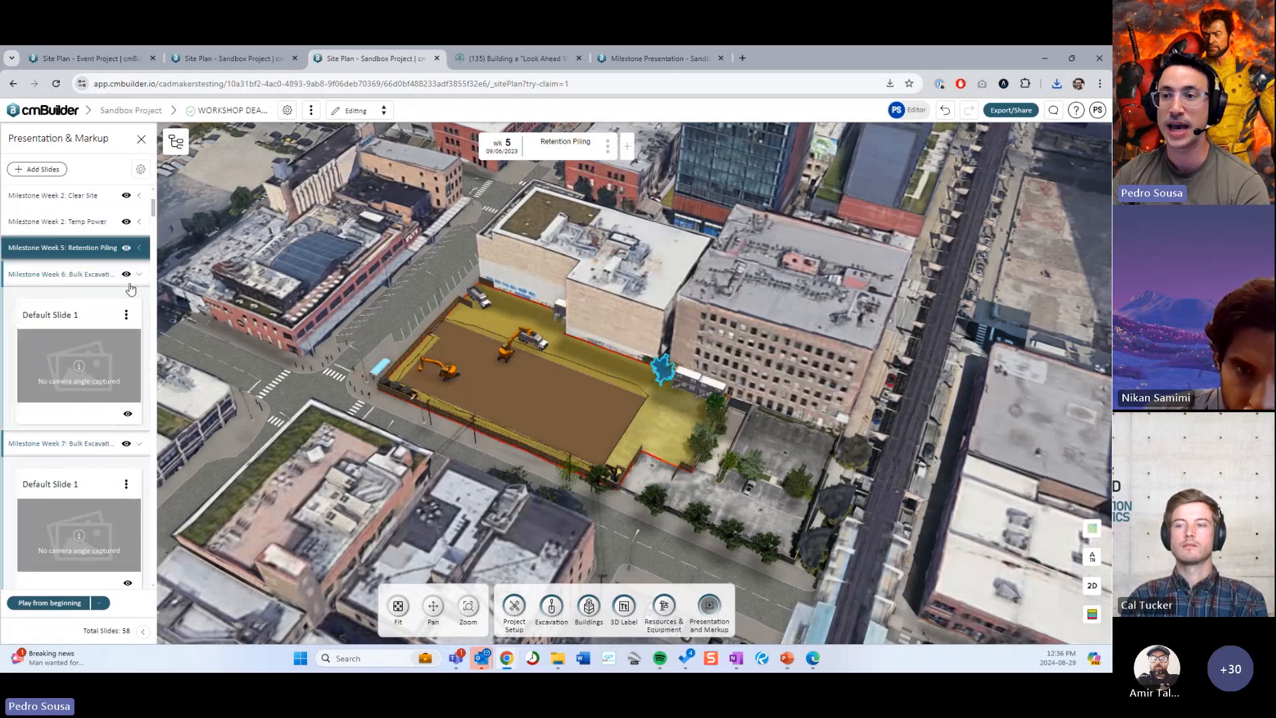
left_click(127, 414)
left_click(139, 443)
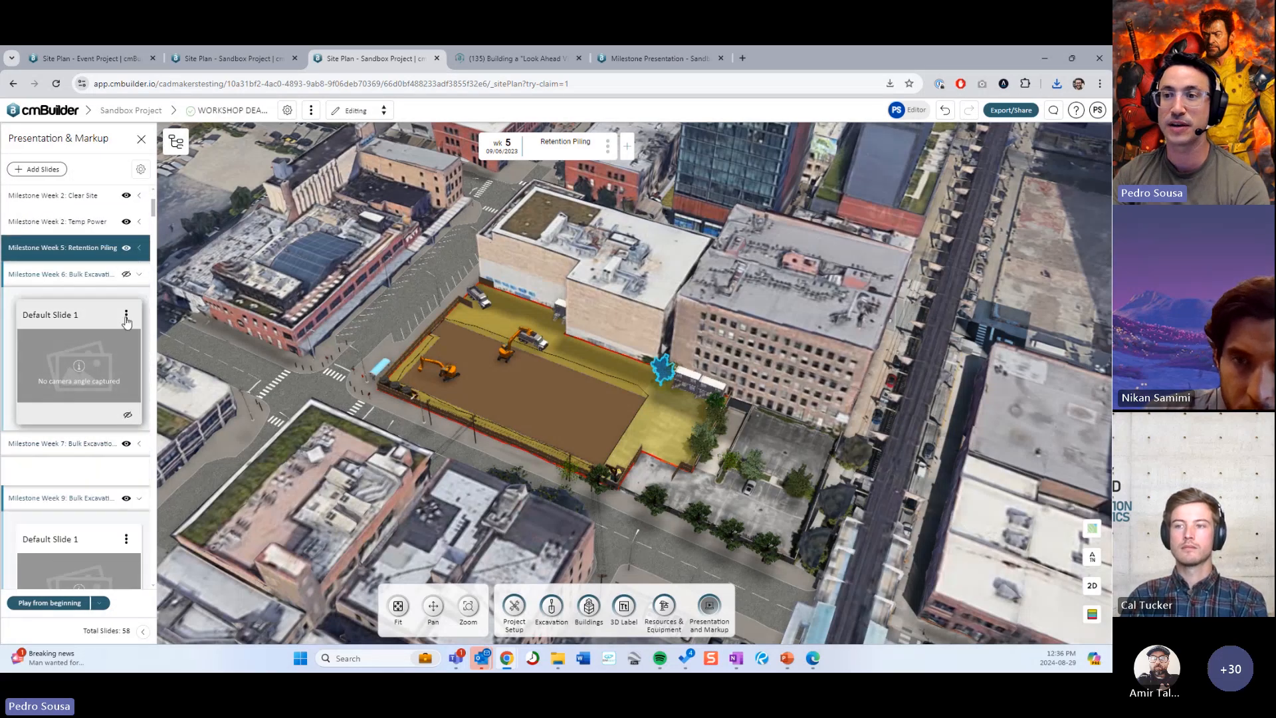
left_click(140, 277)
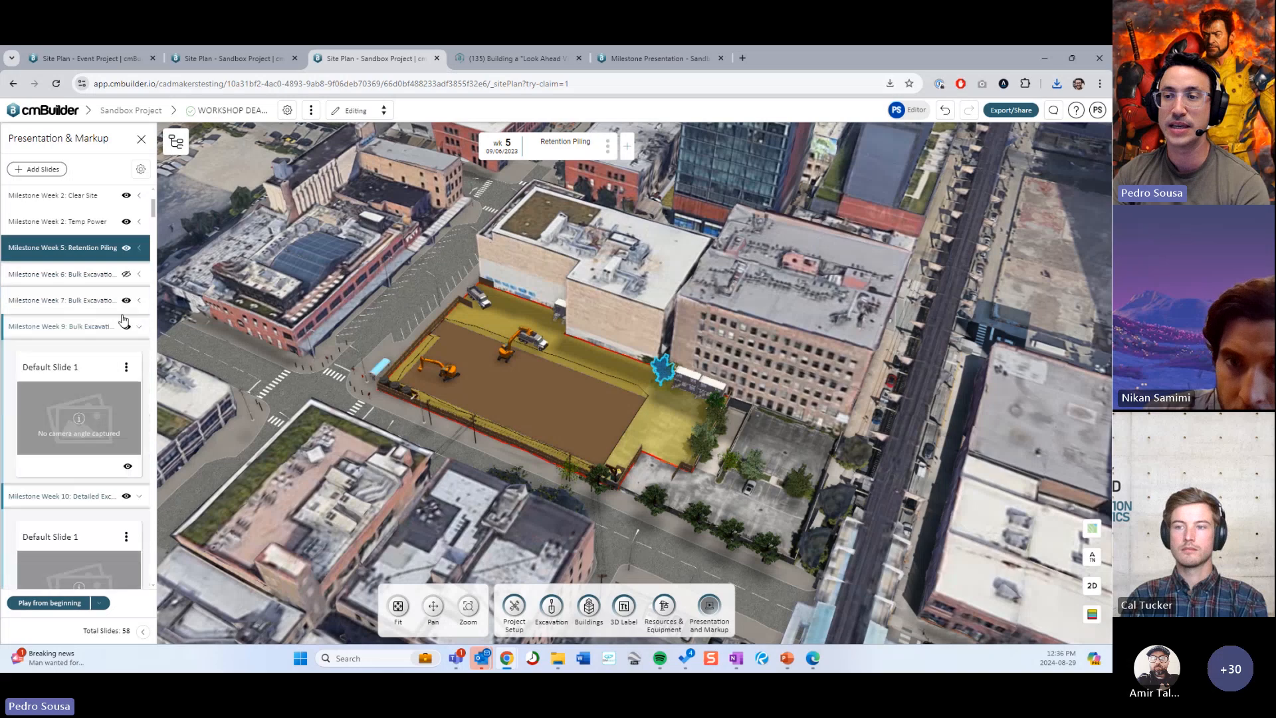
Step: Hide the presentation slides for Milestone Weeks 7, 9, 10 and 11, collapsing the expanded groups among them
left_click(126, 301)
left_click(127, 327)
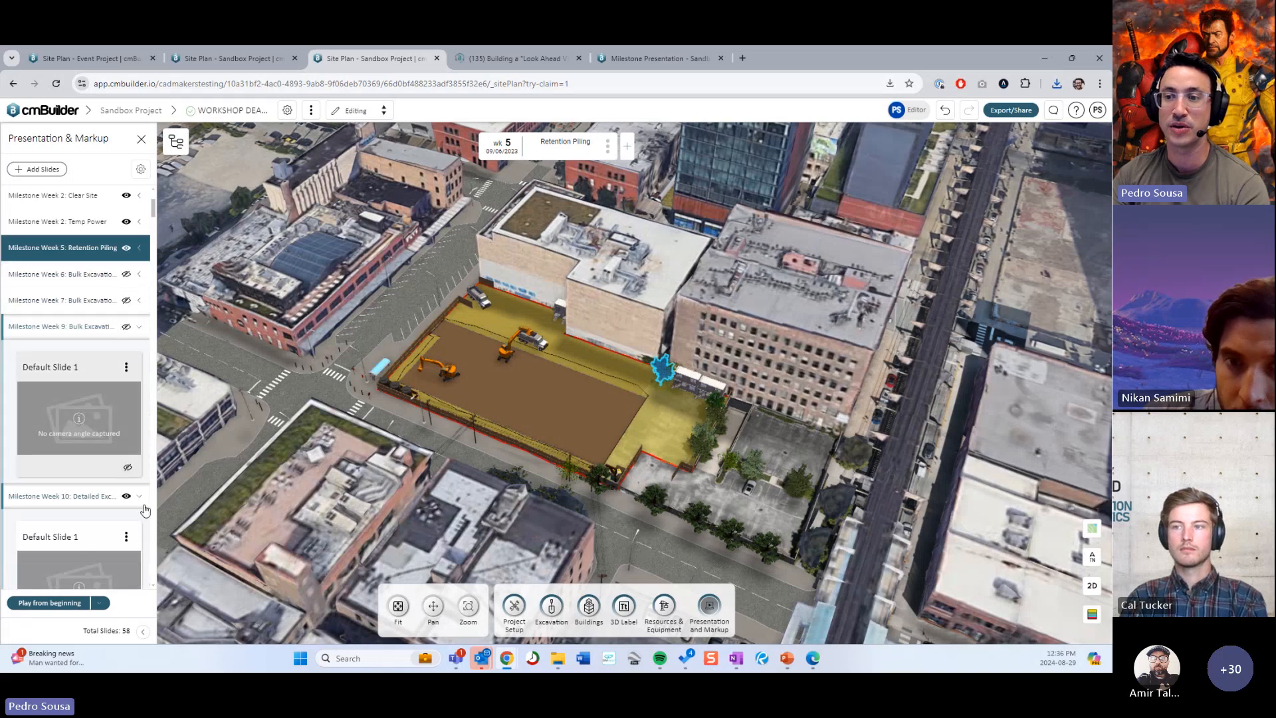
left_click(139, 327)
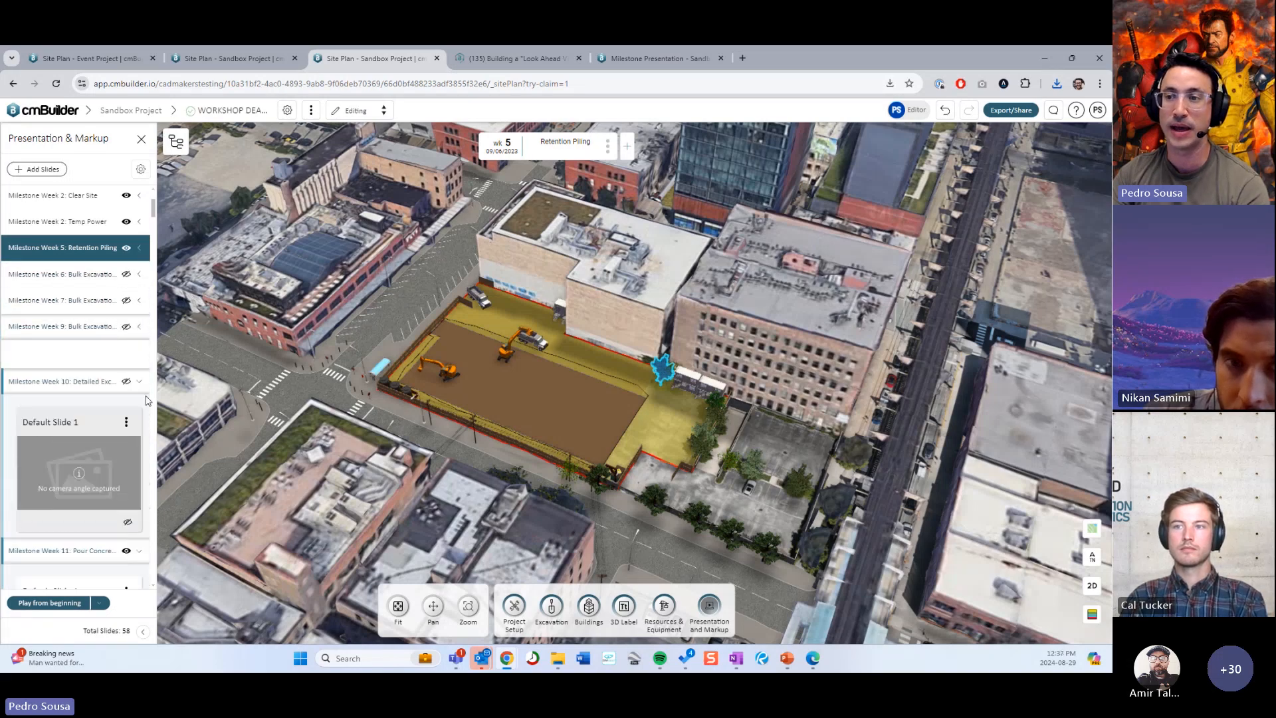
left_click(139, 353)
left_click(126, 379)
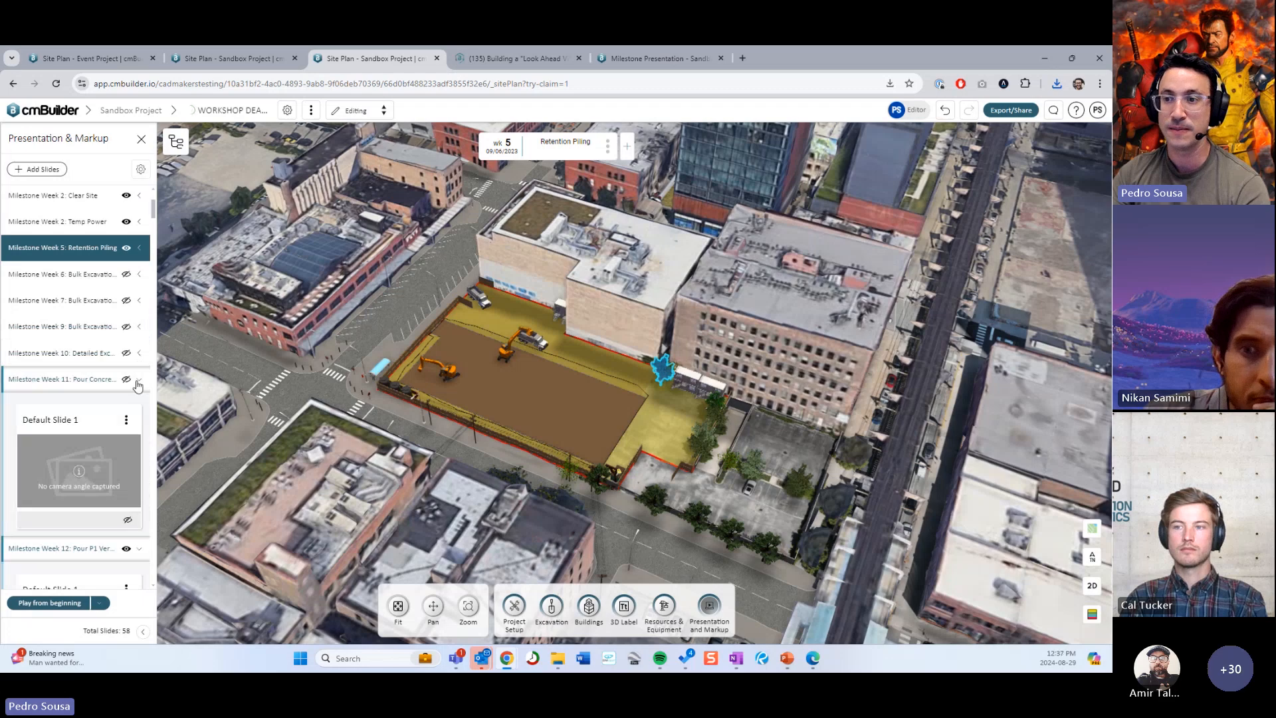
left_click(139, 379)
left_click(103, 406)
scroll(103, 399, "up", 3)
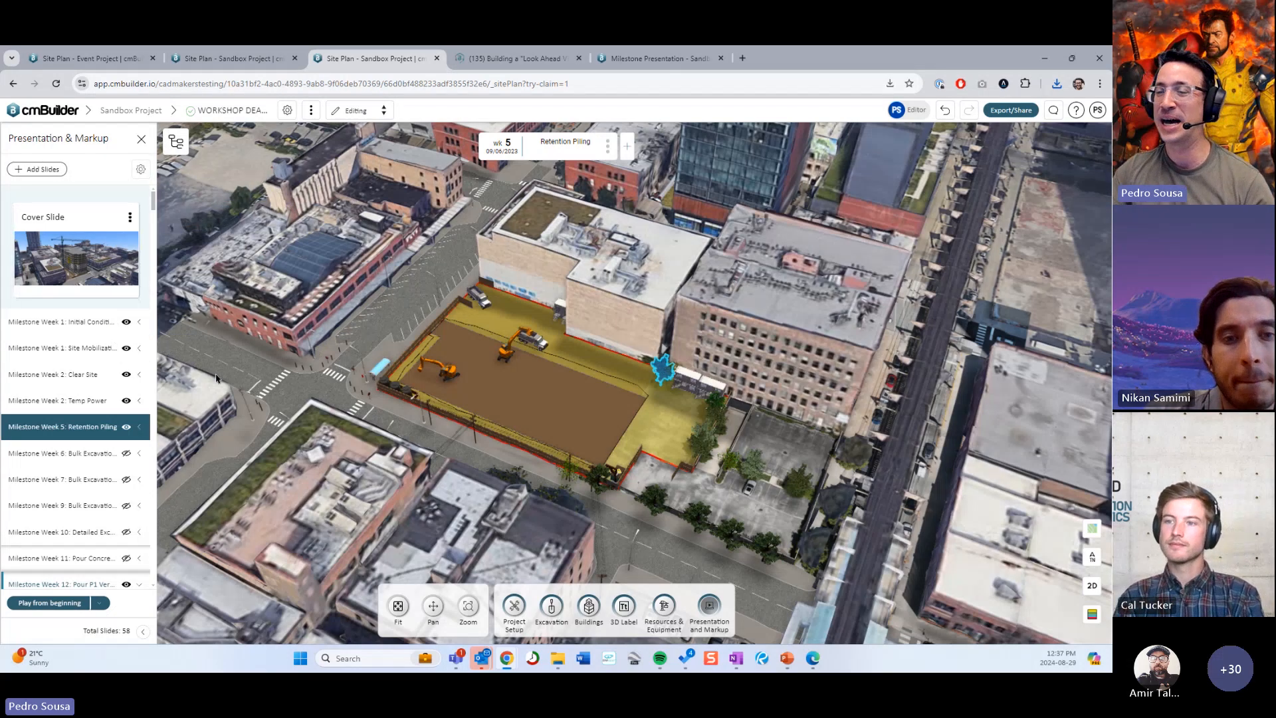
Step: Start a feature request with the subject "Hide all button for the presentation slides"
left_click(1075, 112)
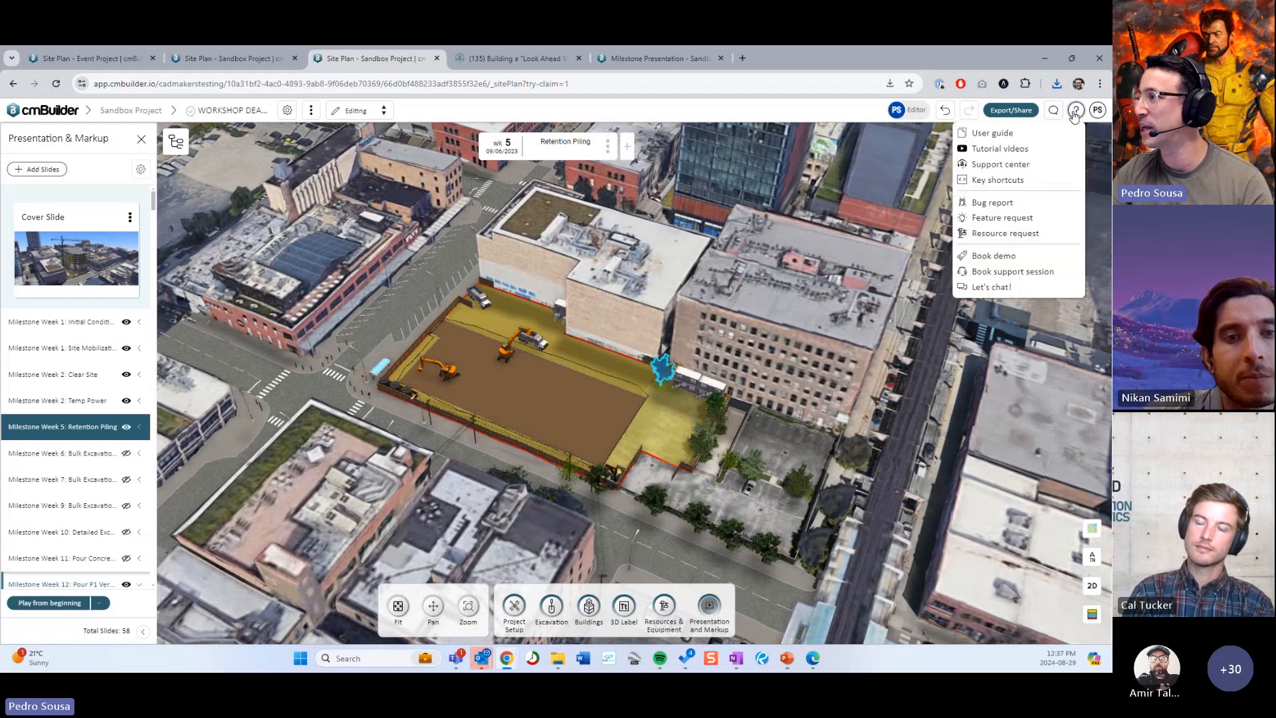
left_click(998, 220)
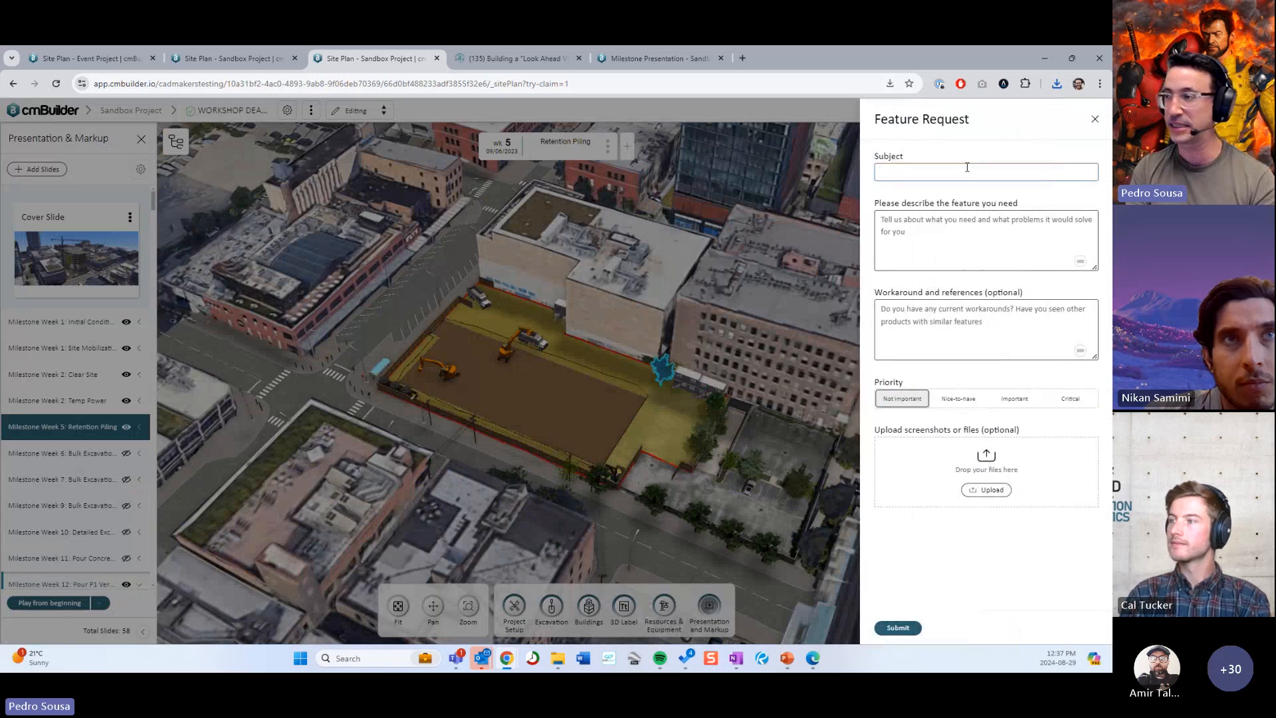
type("Hide all button")
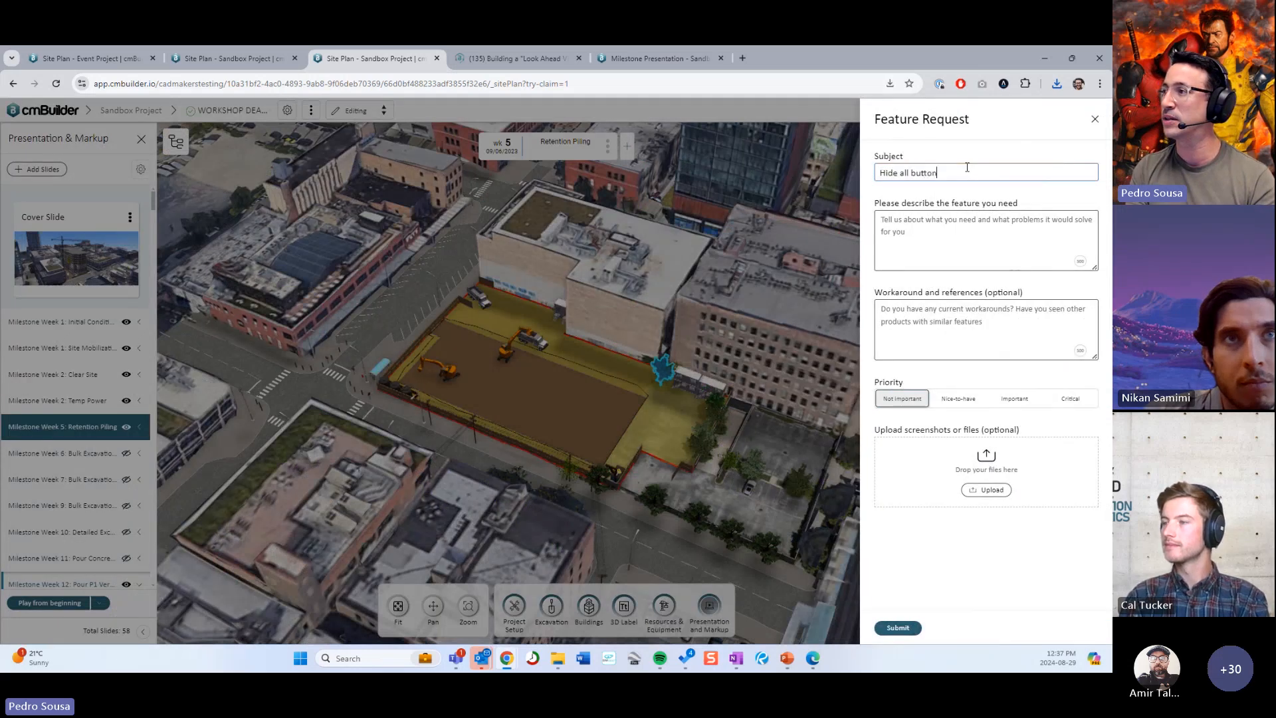
type(" for the pres")
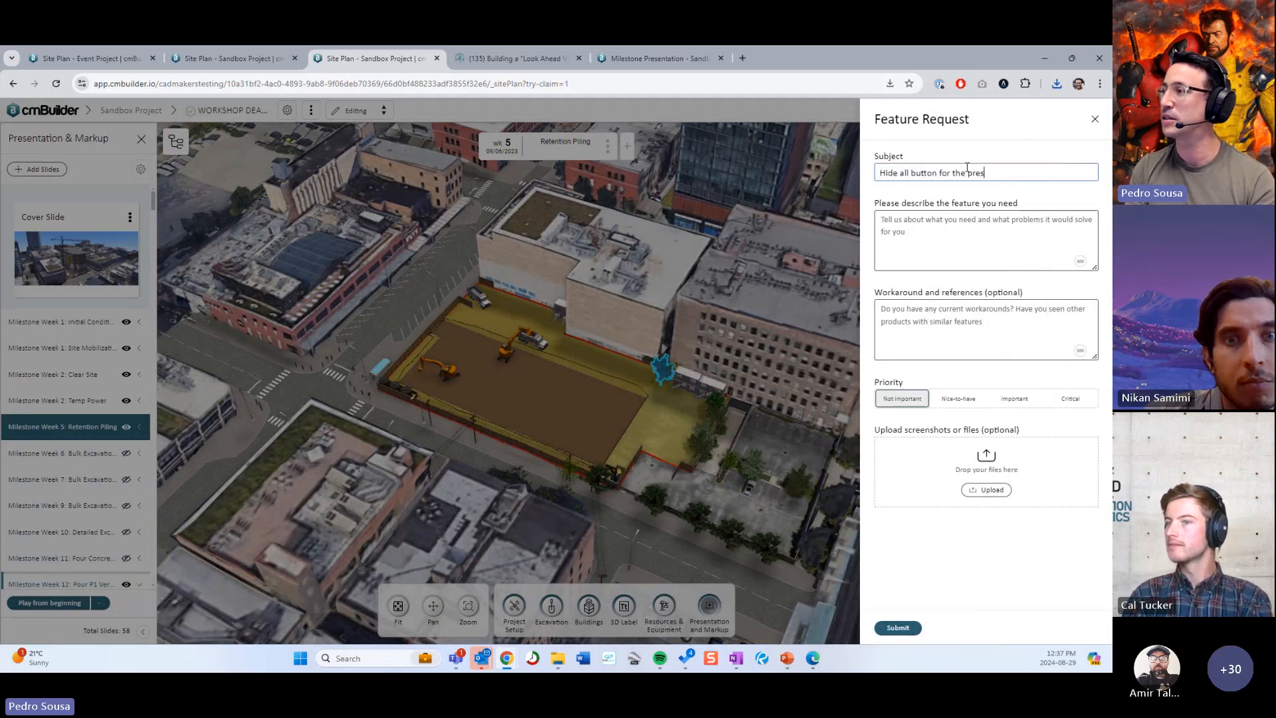
type("entation slides")
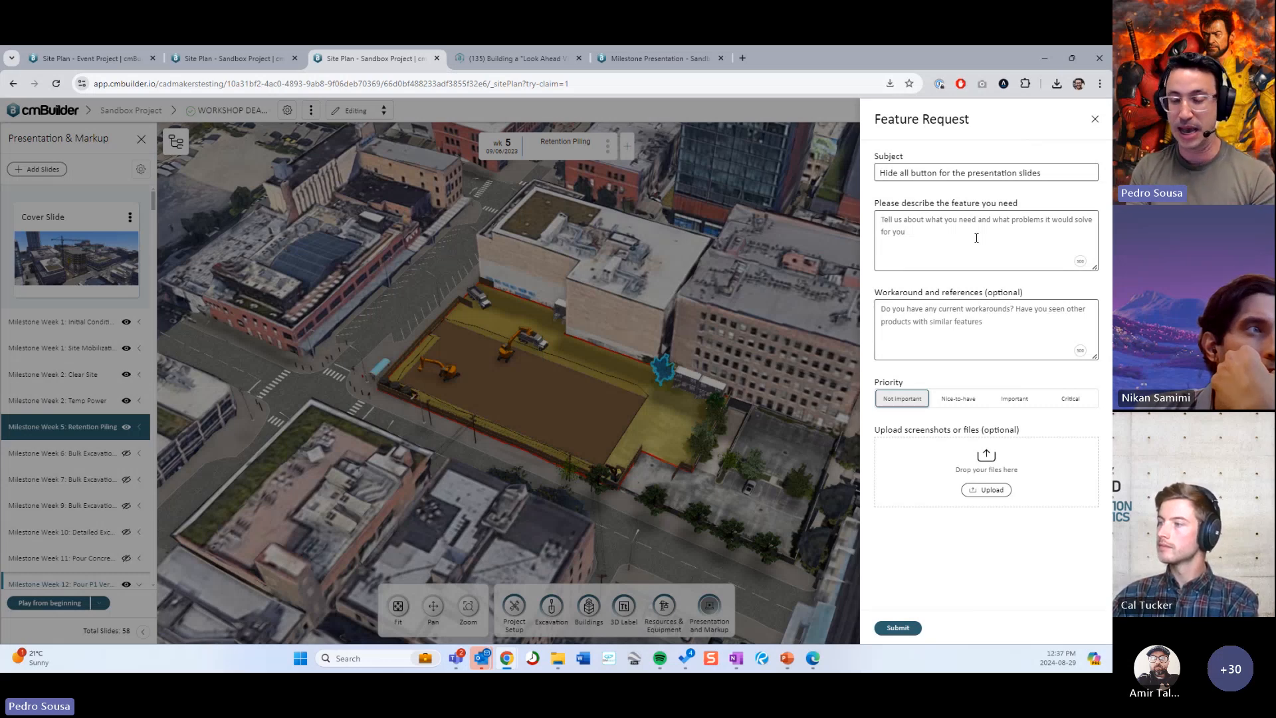
Step: Enter the description "I want limit the visibility in the timeframe of my video export to create a 4 week look ahead" and submit the request
type("I wnat")
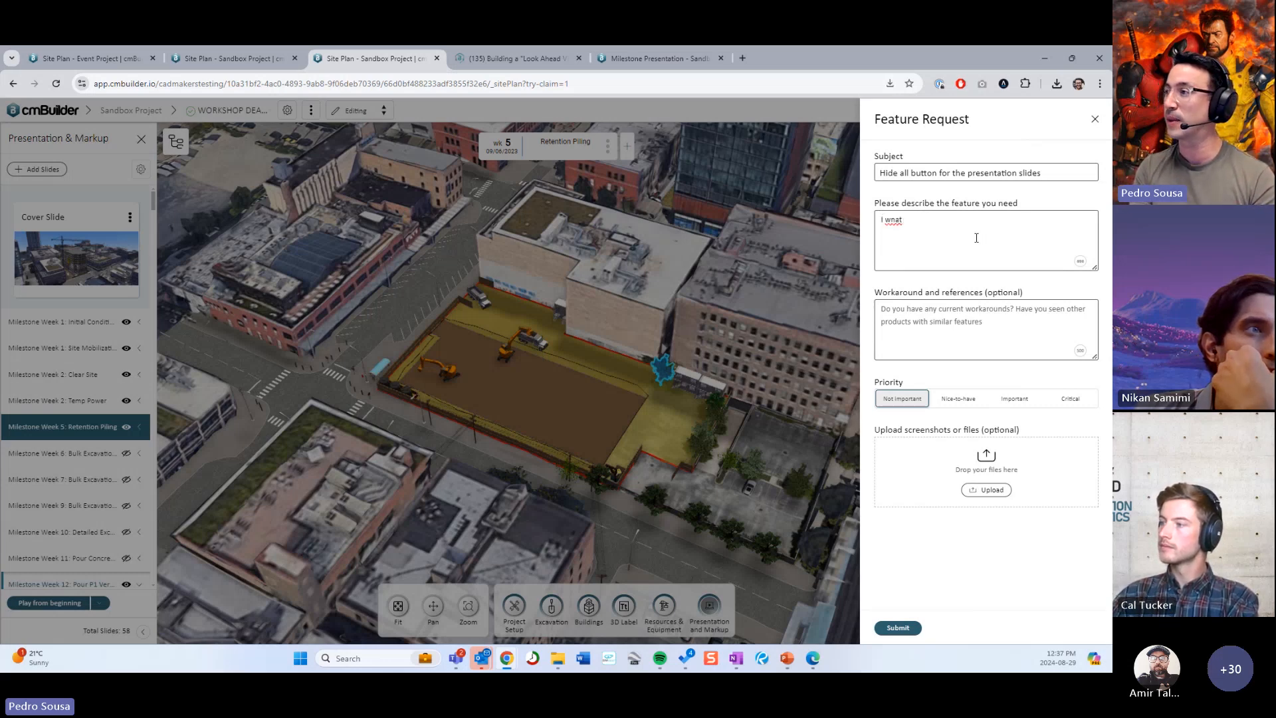
type(" tont lim")
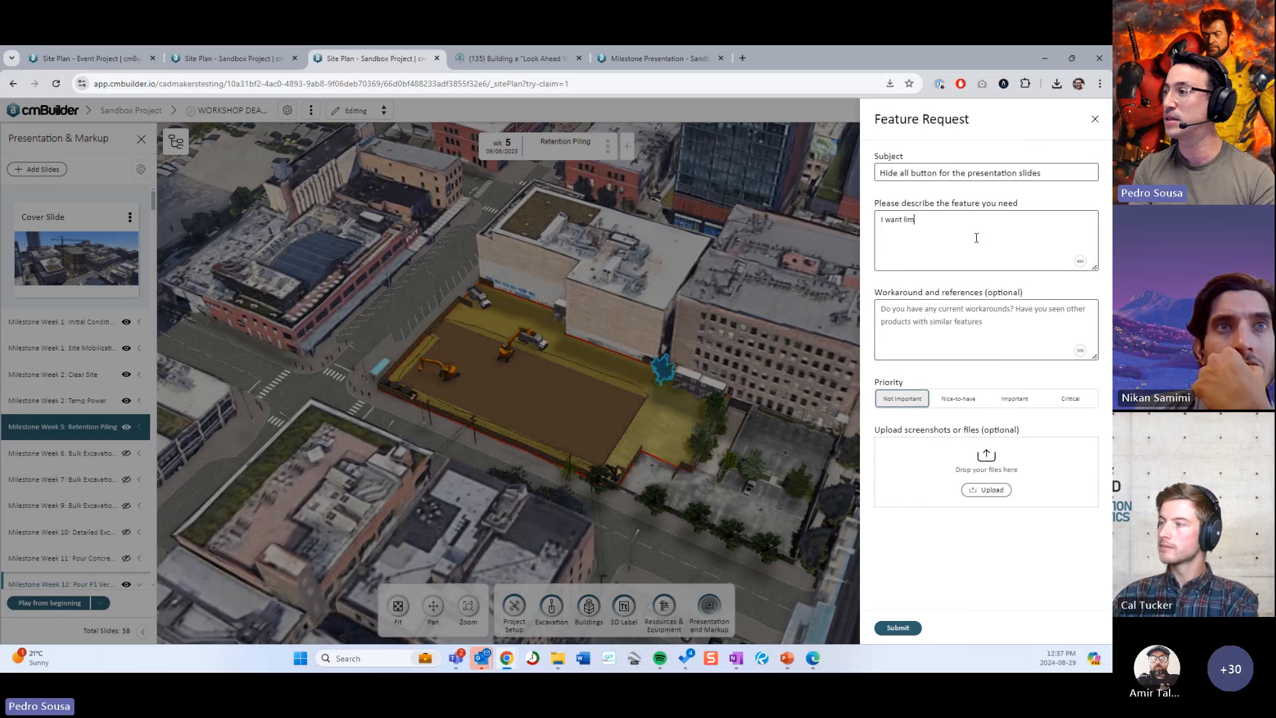
type("it the cisibili")
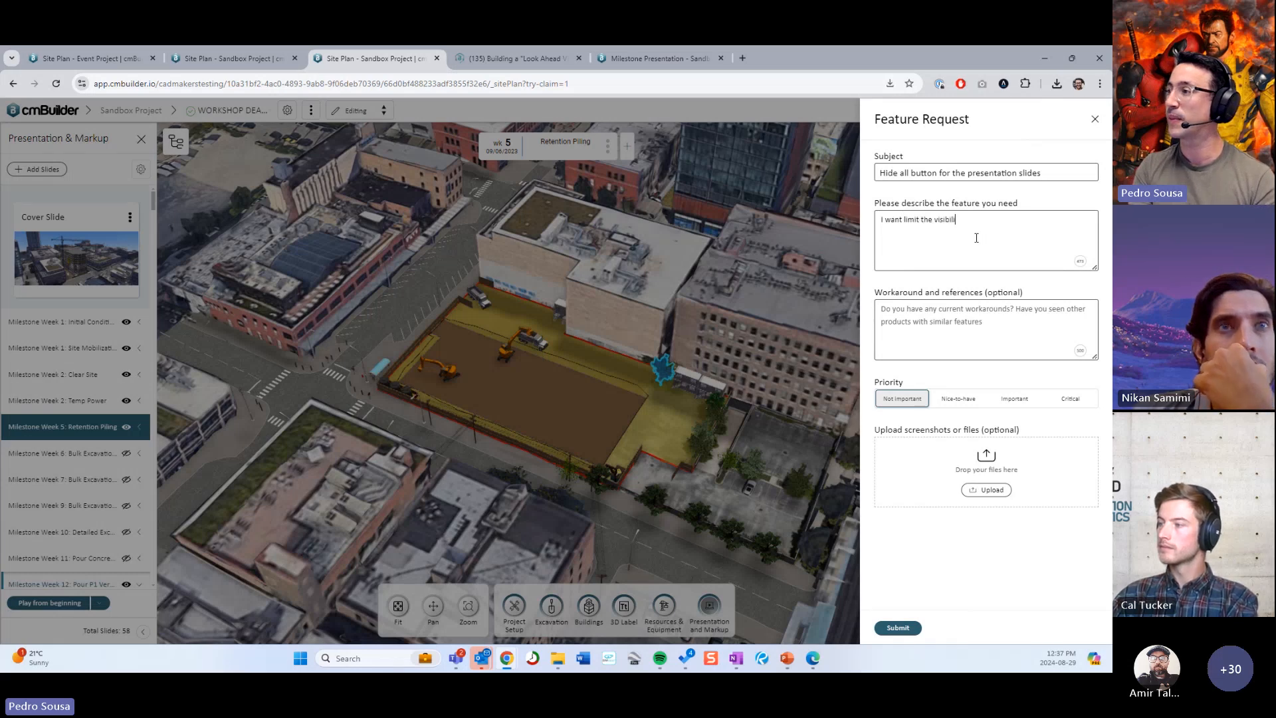
type("ty i")
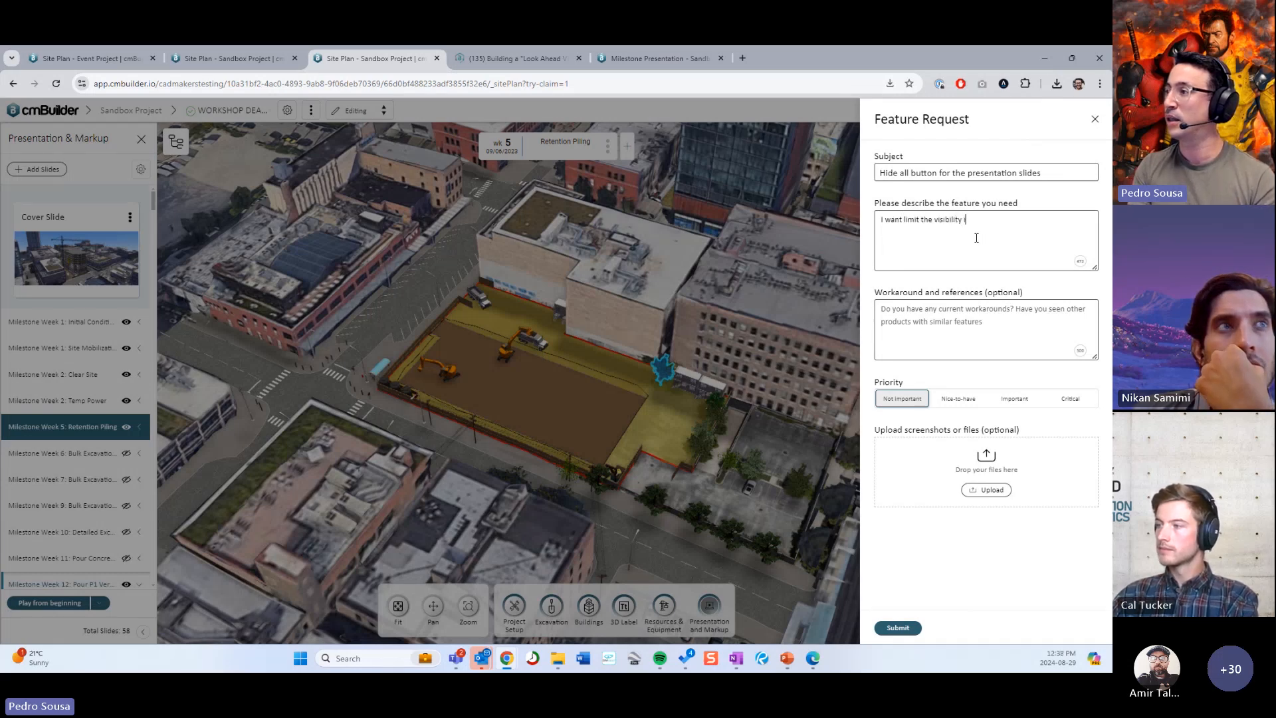
type("n the timefram")
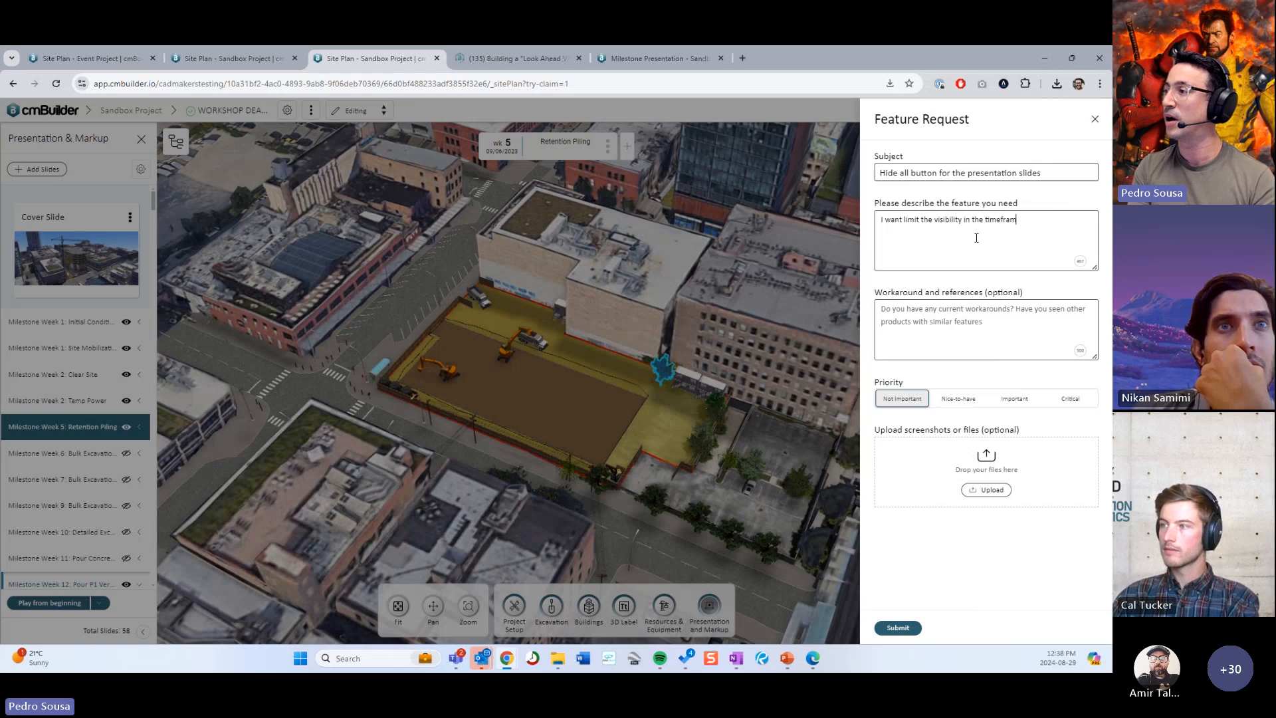
type("e of my video export")
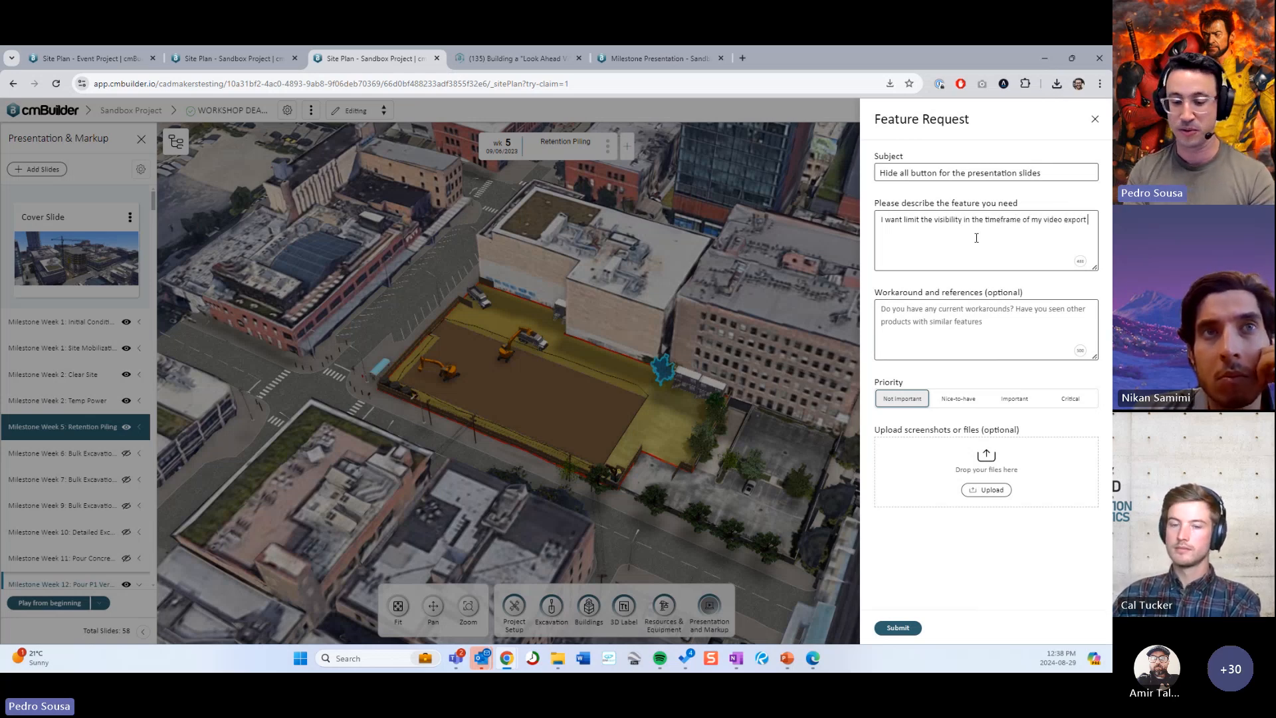
type(" to d")
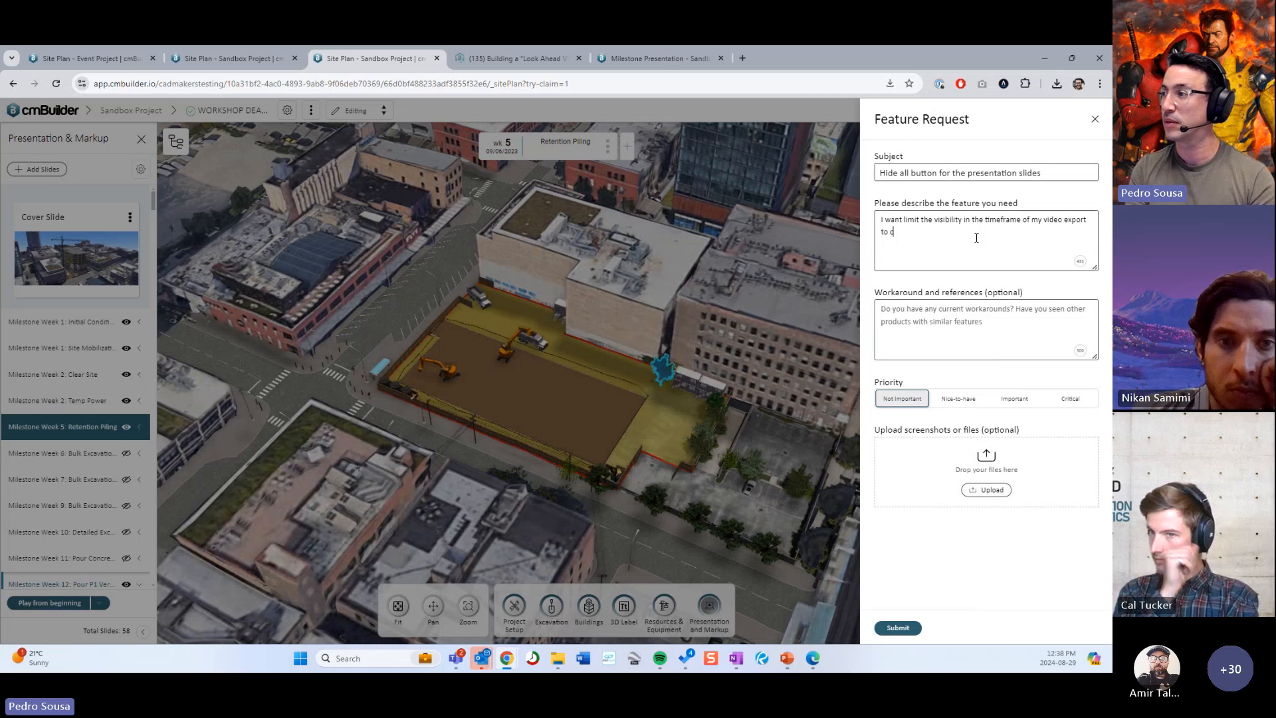
type("reate a 4 ")
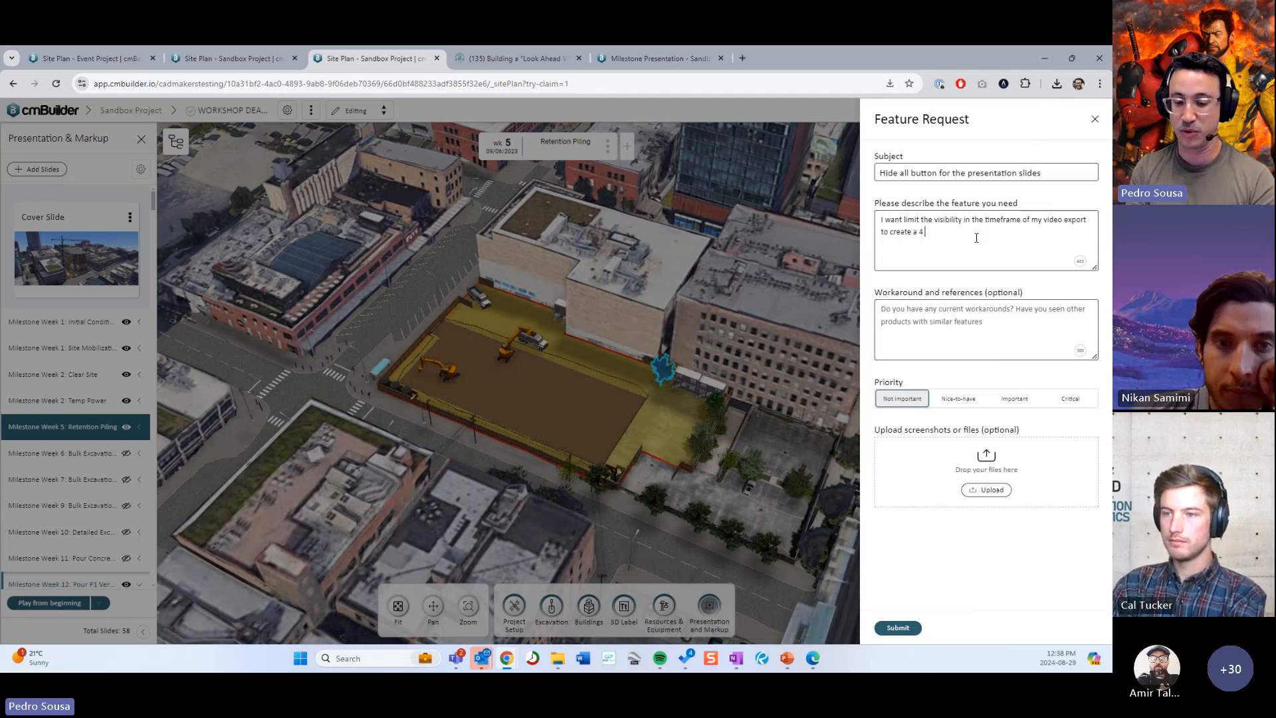
type("week look a")
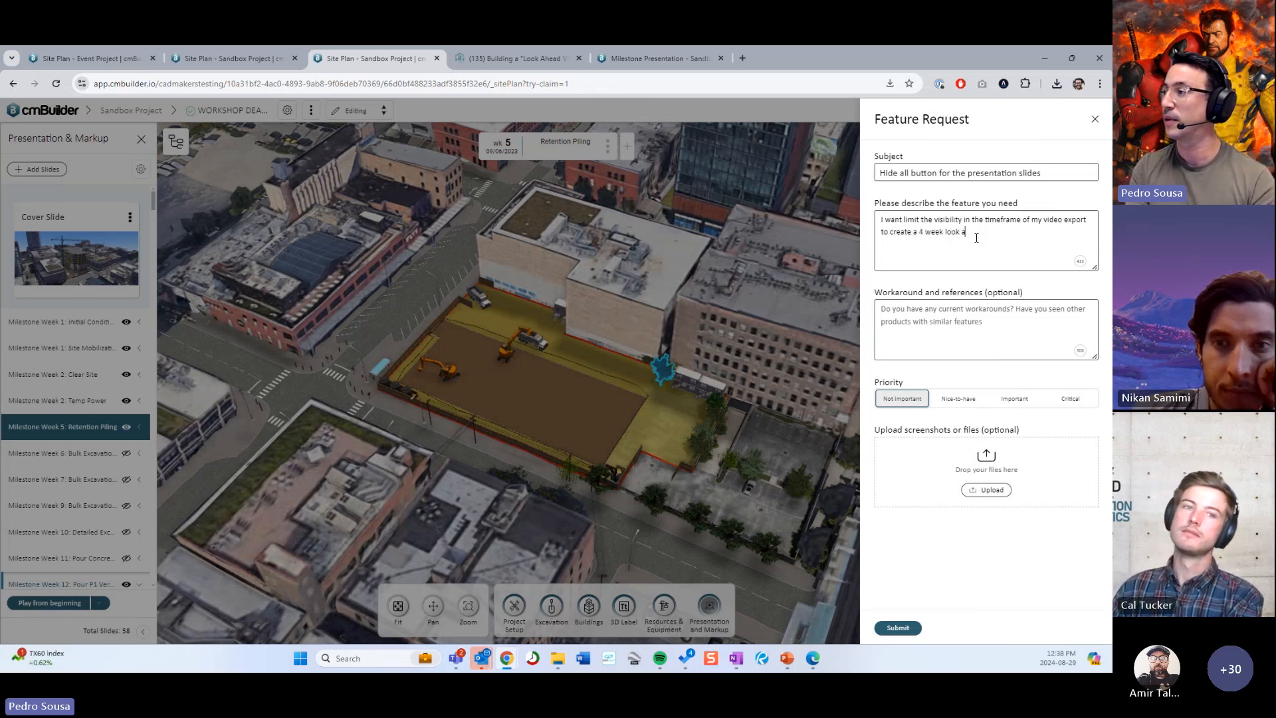
type("head")
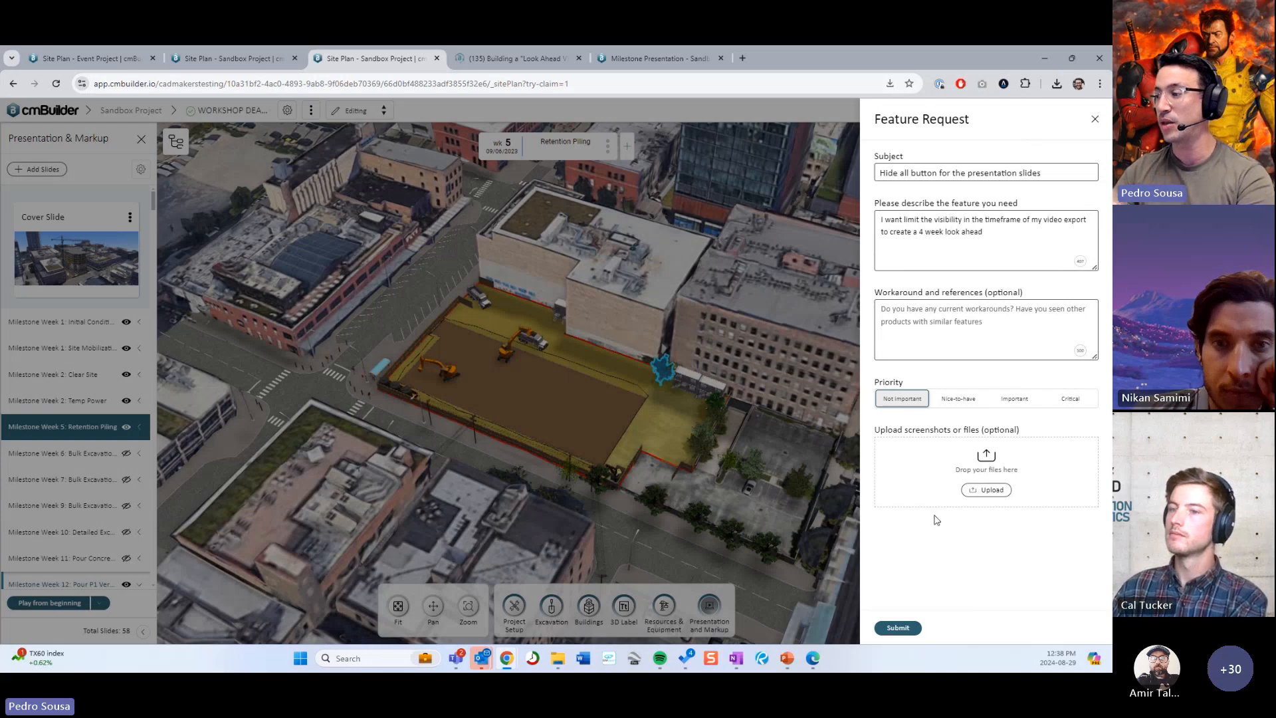
left_click(916, 625)
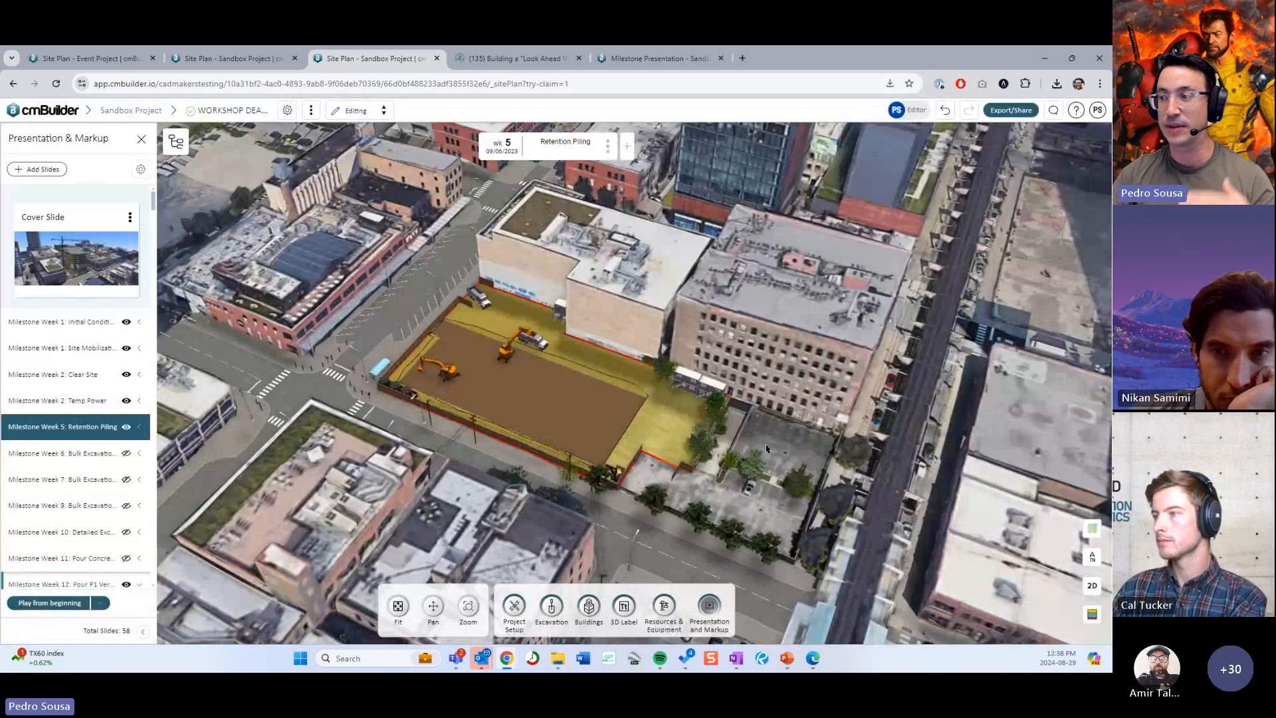
Step: Close the Presentation & Markup view and examine the week 5 excavation site and its surrounding buildings from several angles
scroll(767, 449, "down", 3)
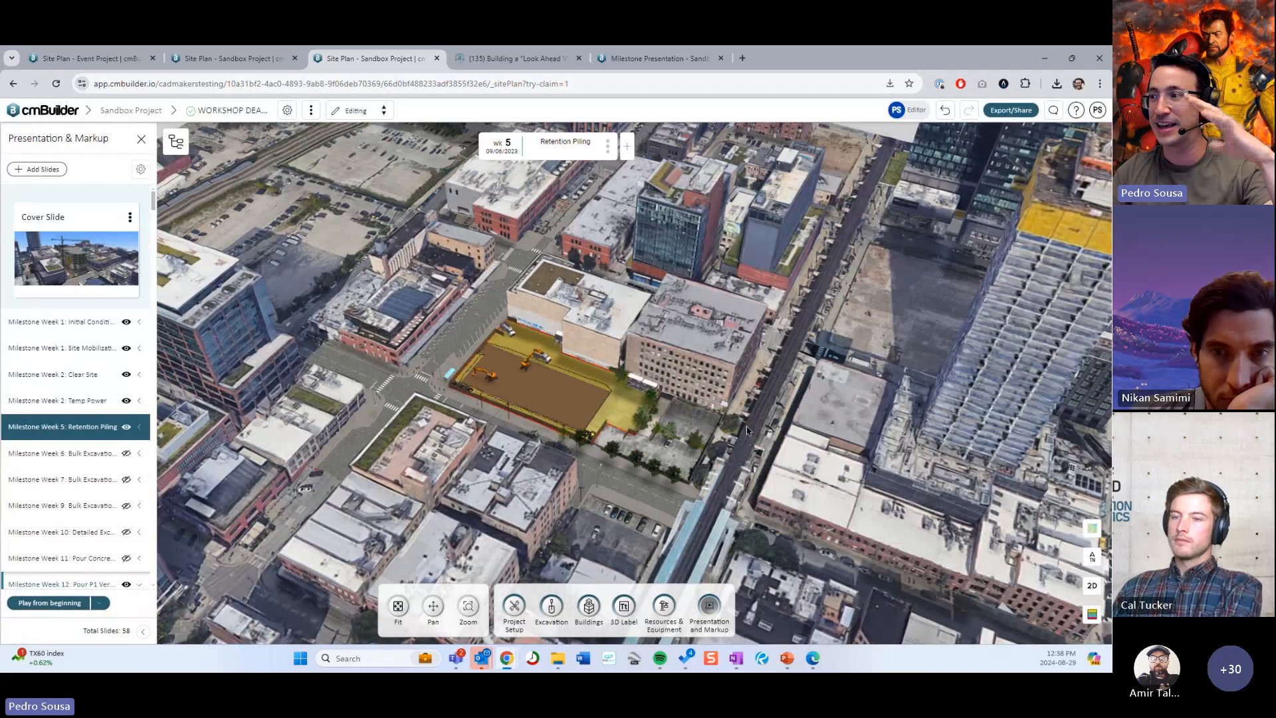
left_click(140, 140)
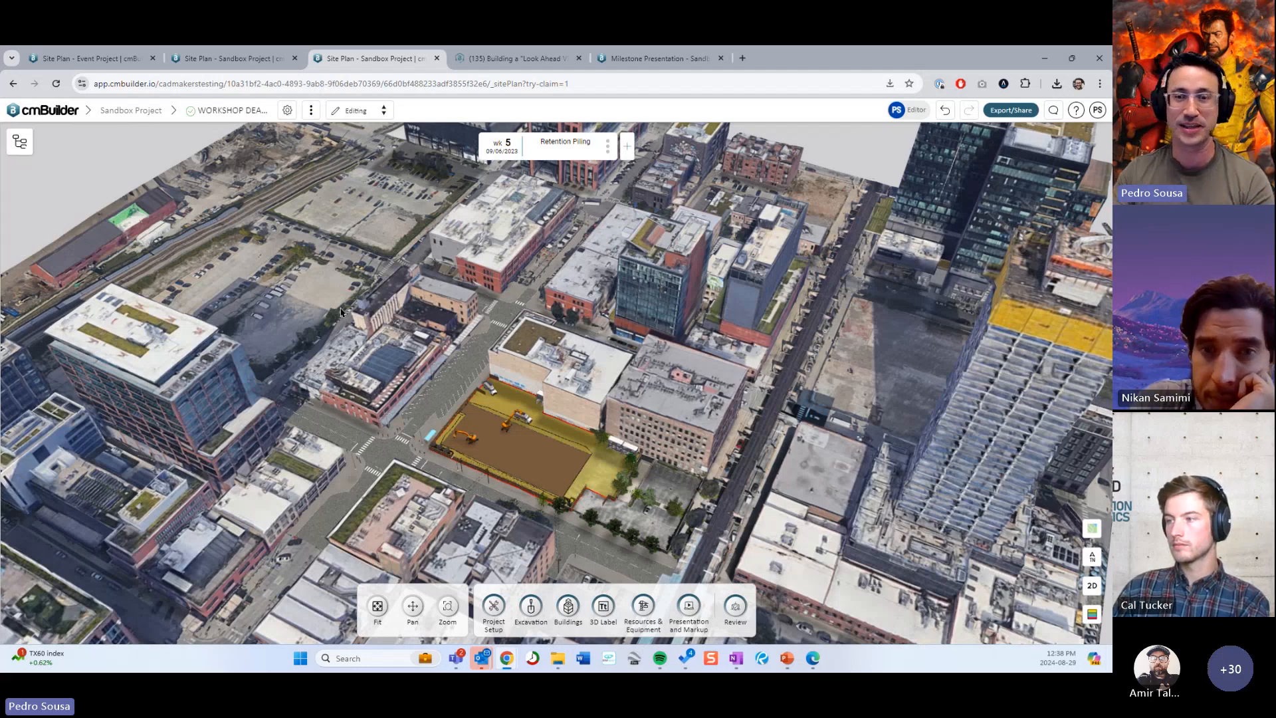
left_click_drag(338, 300, 565, 342)
scroll(595, 349, "up", 4)
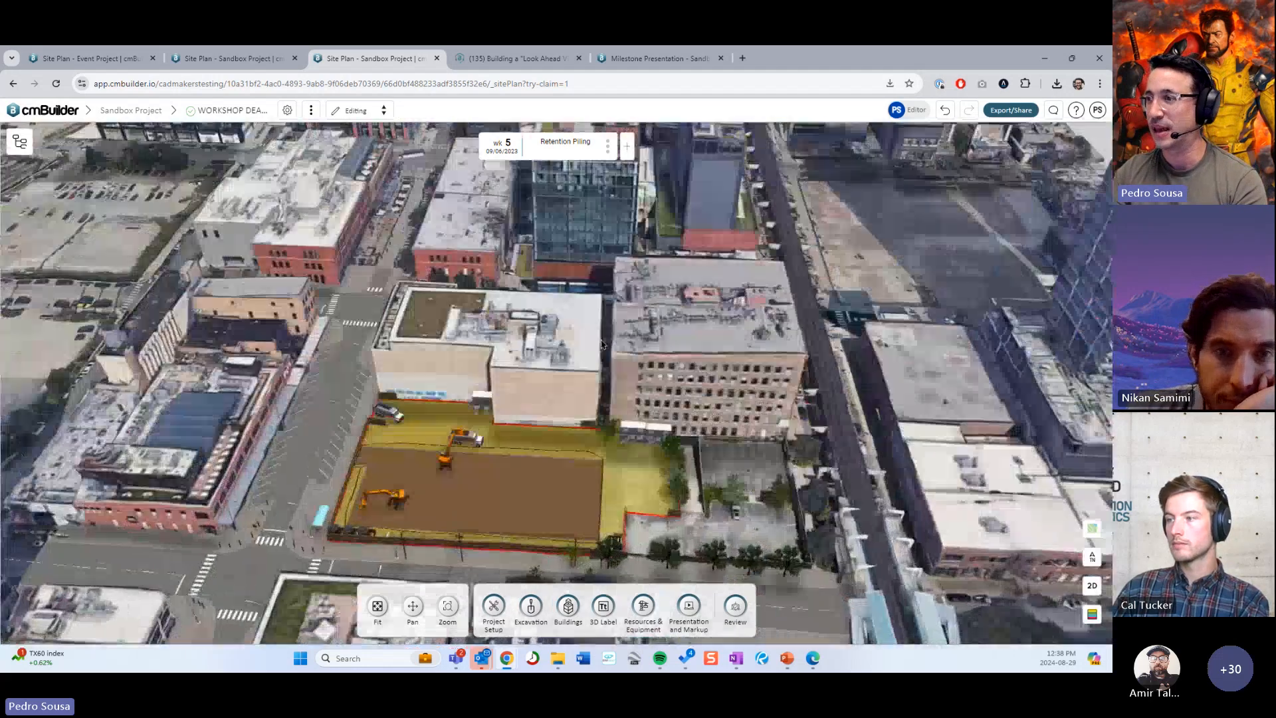
scroll(594, 349, "down", 3)
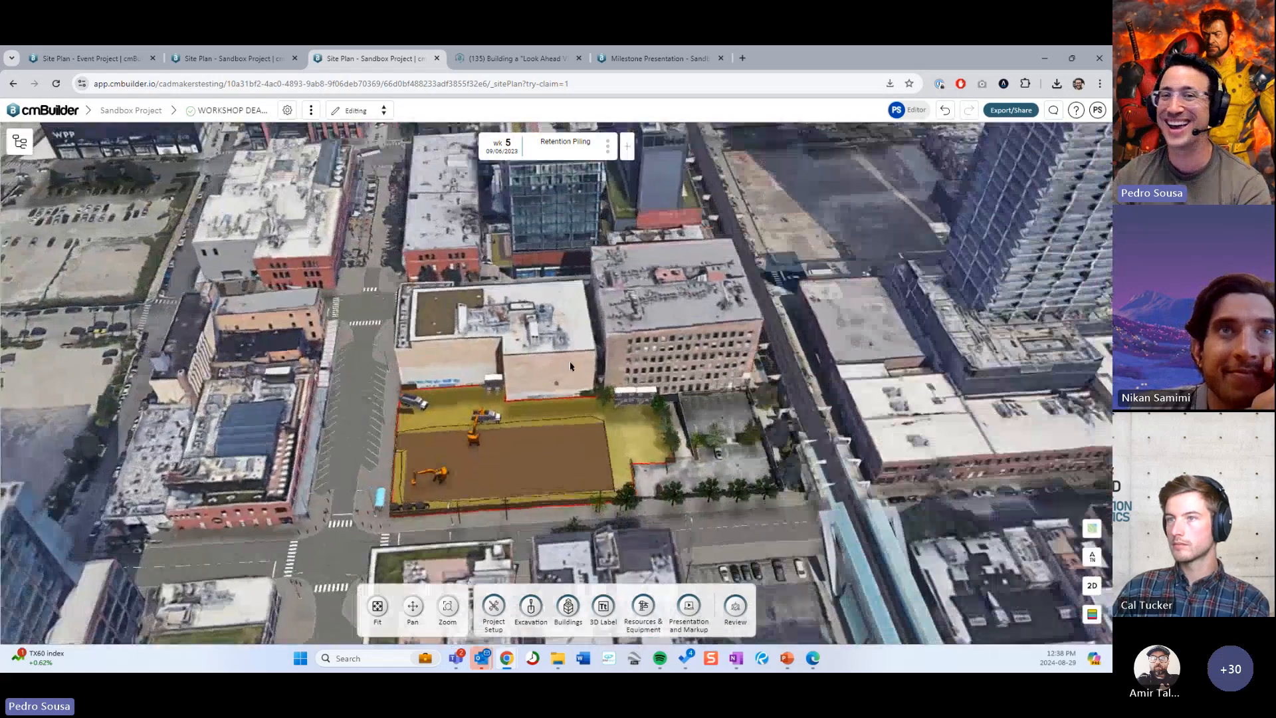
left_click_drag(570, 367, 565, 363)
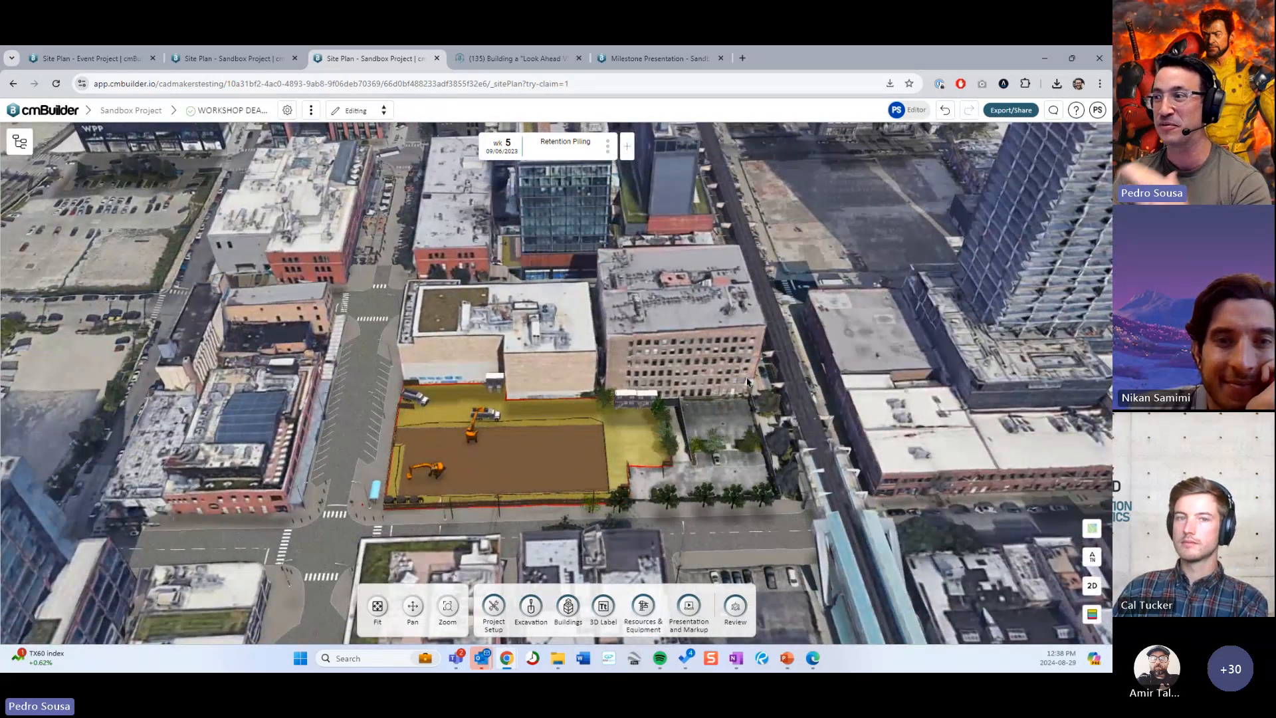
left_click_drag(770, 402, 611, 333)
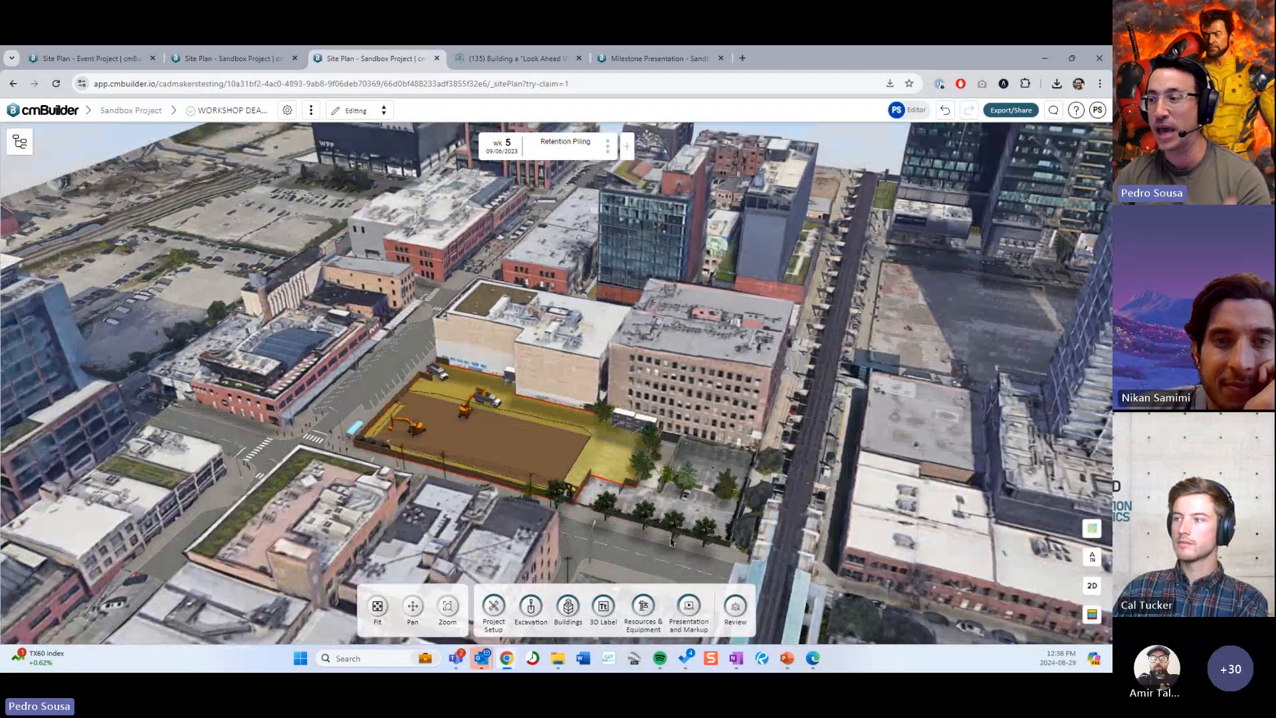
Step: Switch to PowerPoint to review the Planning Upcoming Activities slide, then return to cmBuilder in the browser
left_click(786, 658)
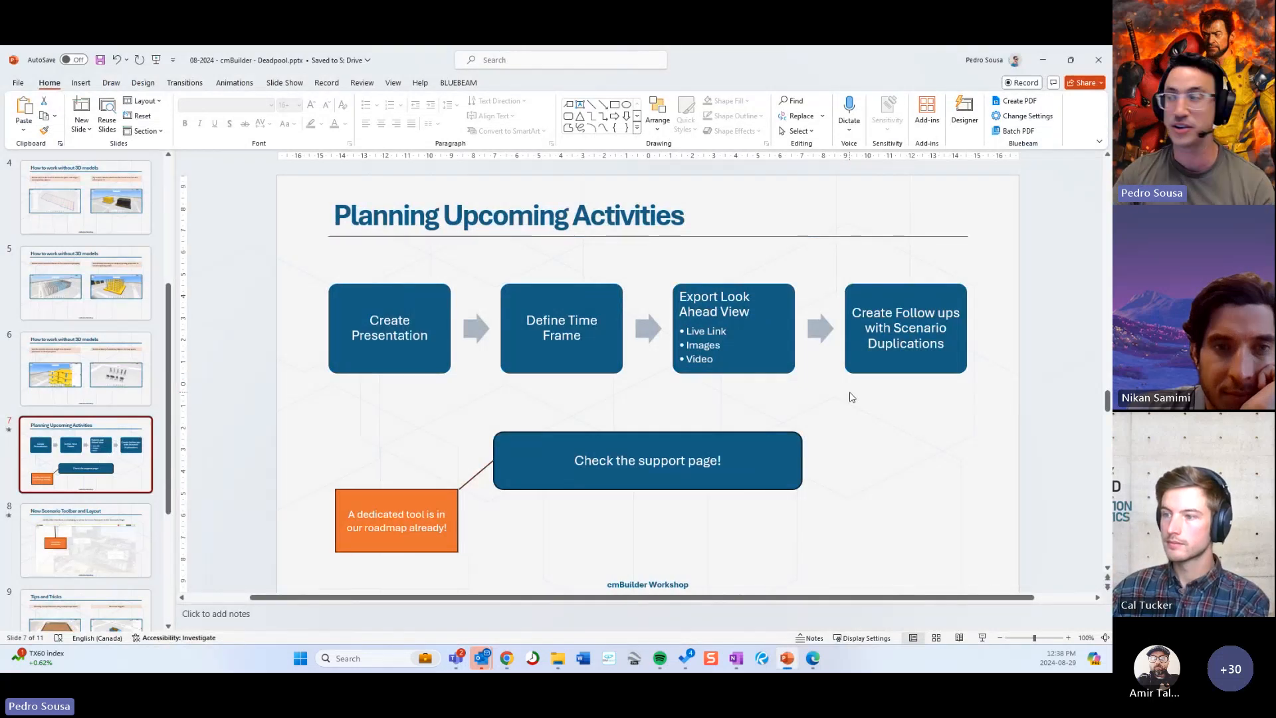
left_click(1044, 61)
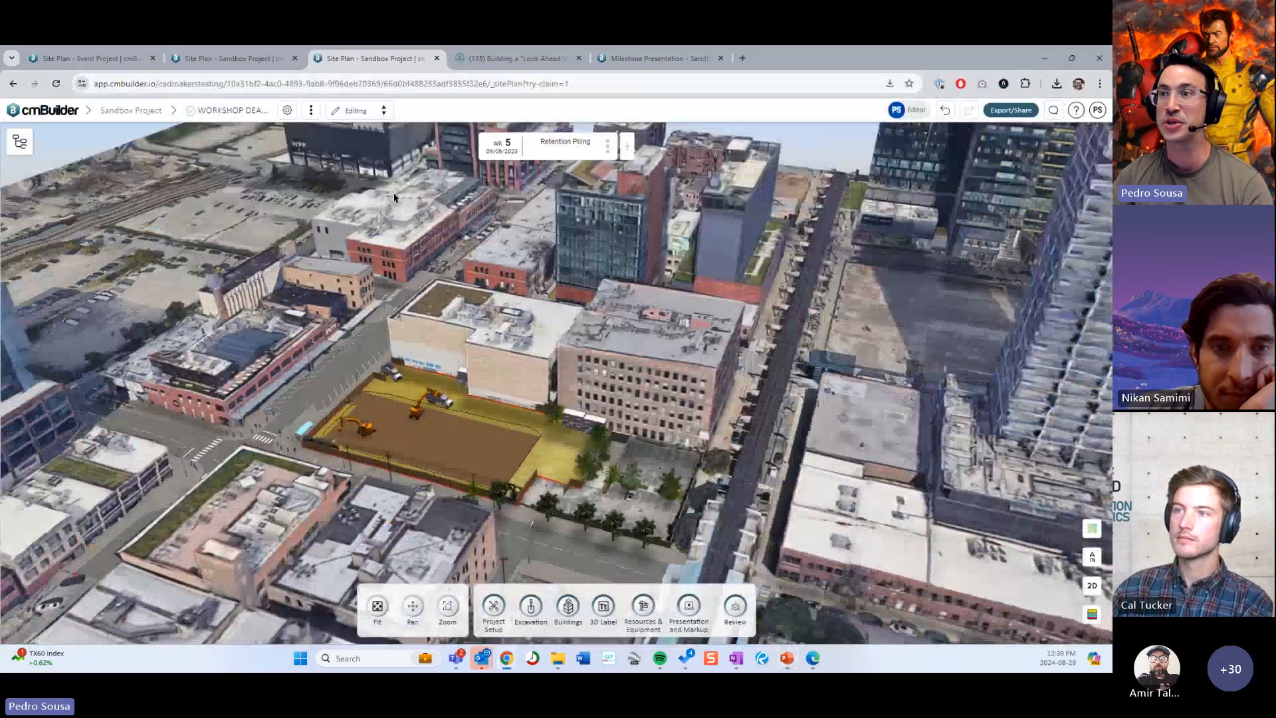
Step: Open the Sandbox Project overview separately and start duplicating the WORKSHOP DEADPOOL scenario
left_click(505, 58)
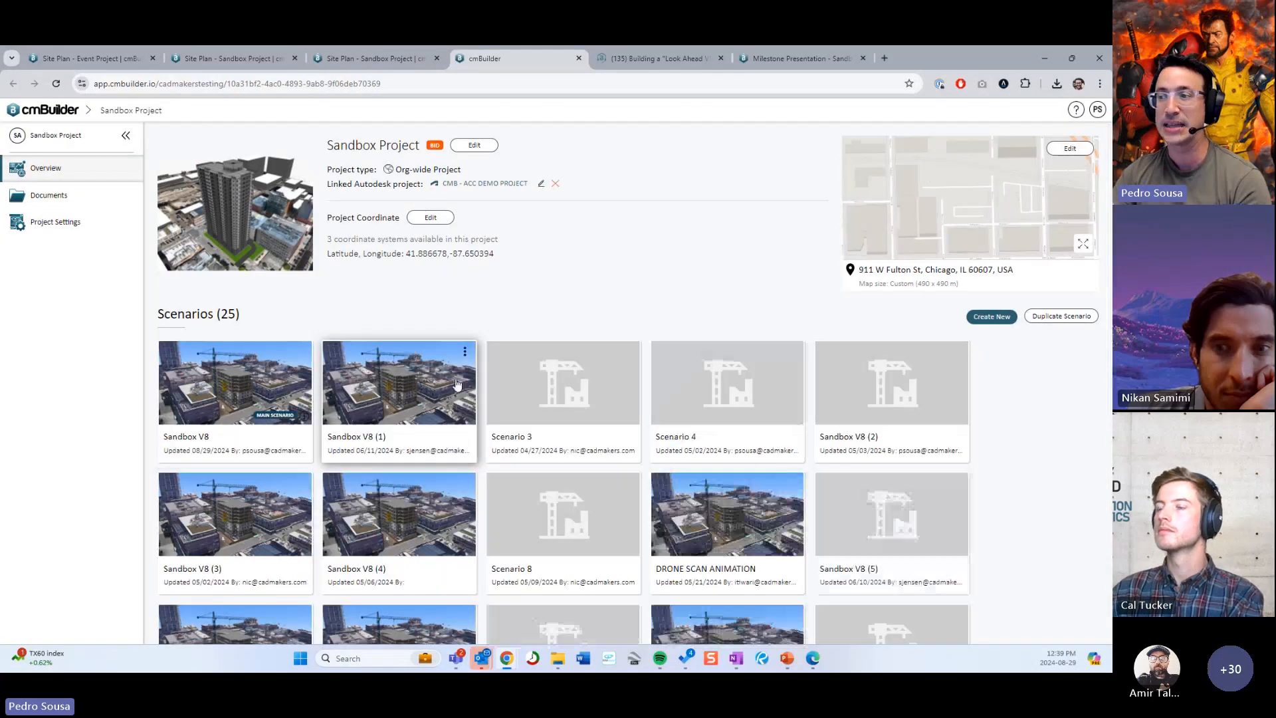
scroll(457, 384, "down", 5)
left_click(958, 507)
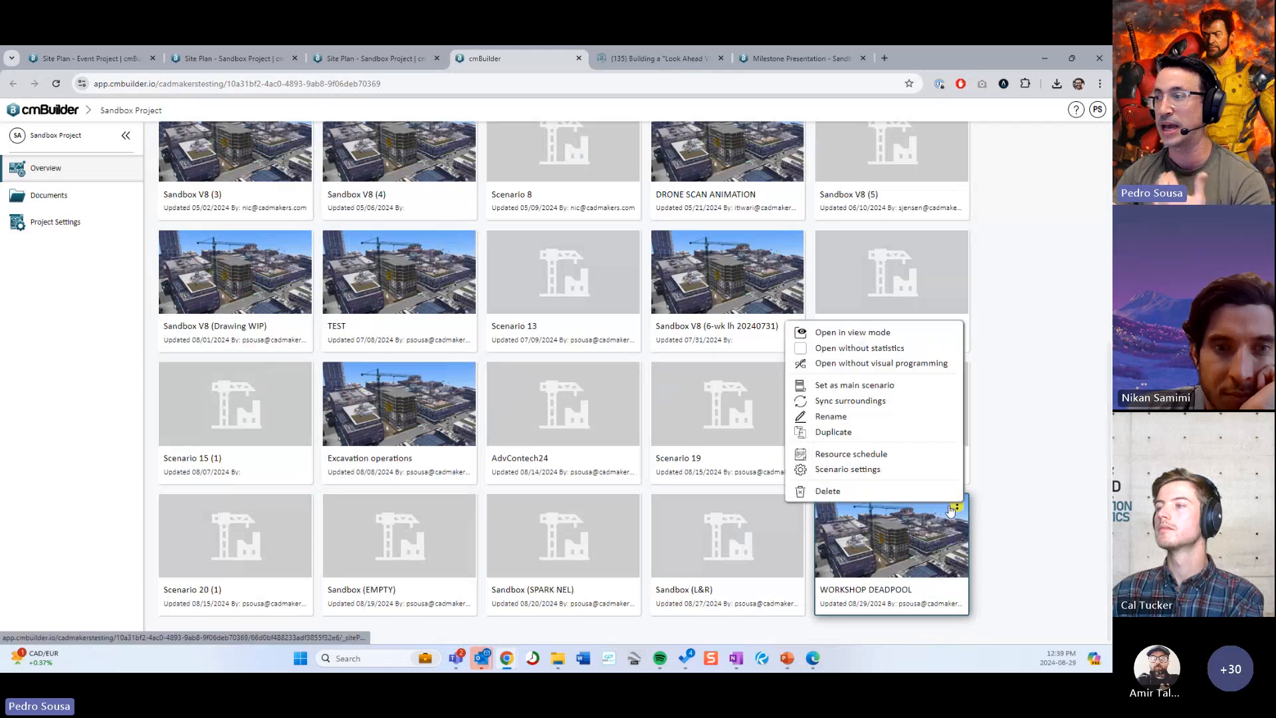
left_click(834, 432)
left_click_drag(657, 299, 461, 293)
type("4 wee")
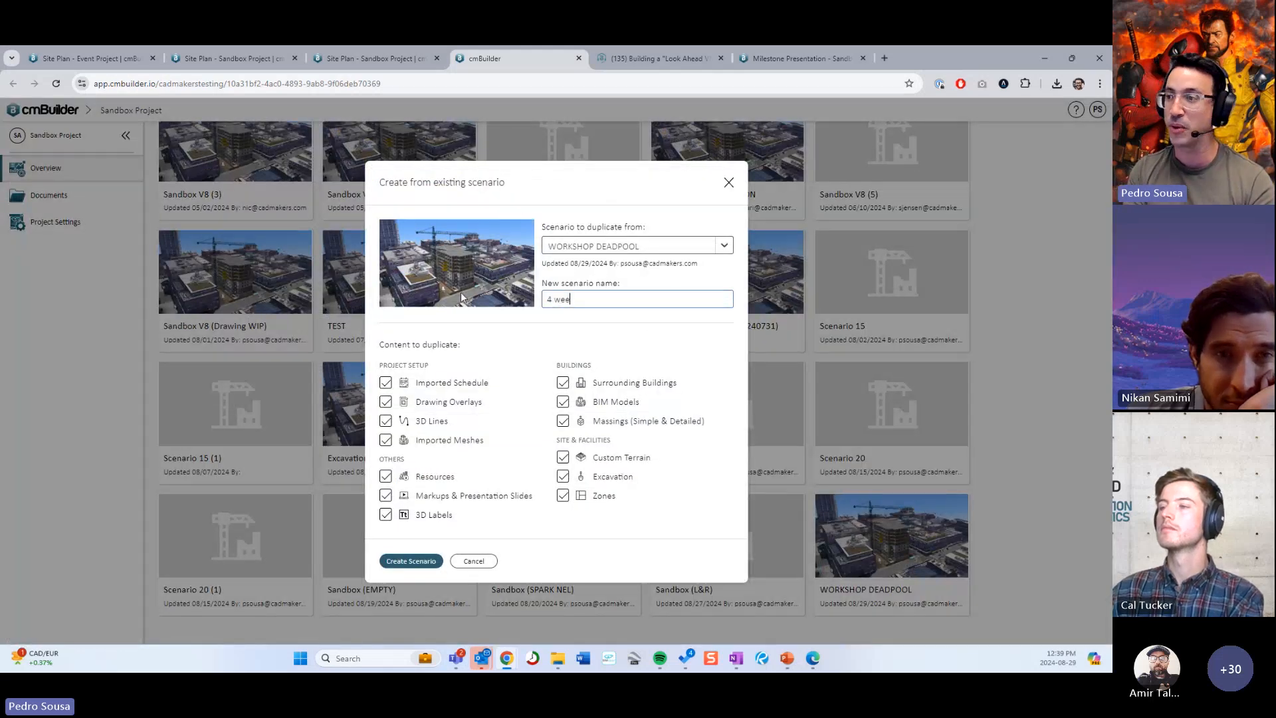
type("k looka")
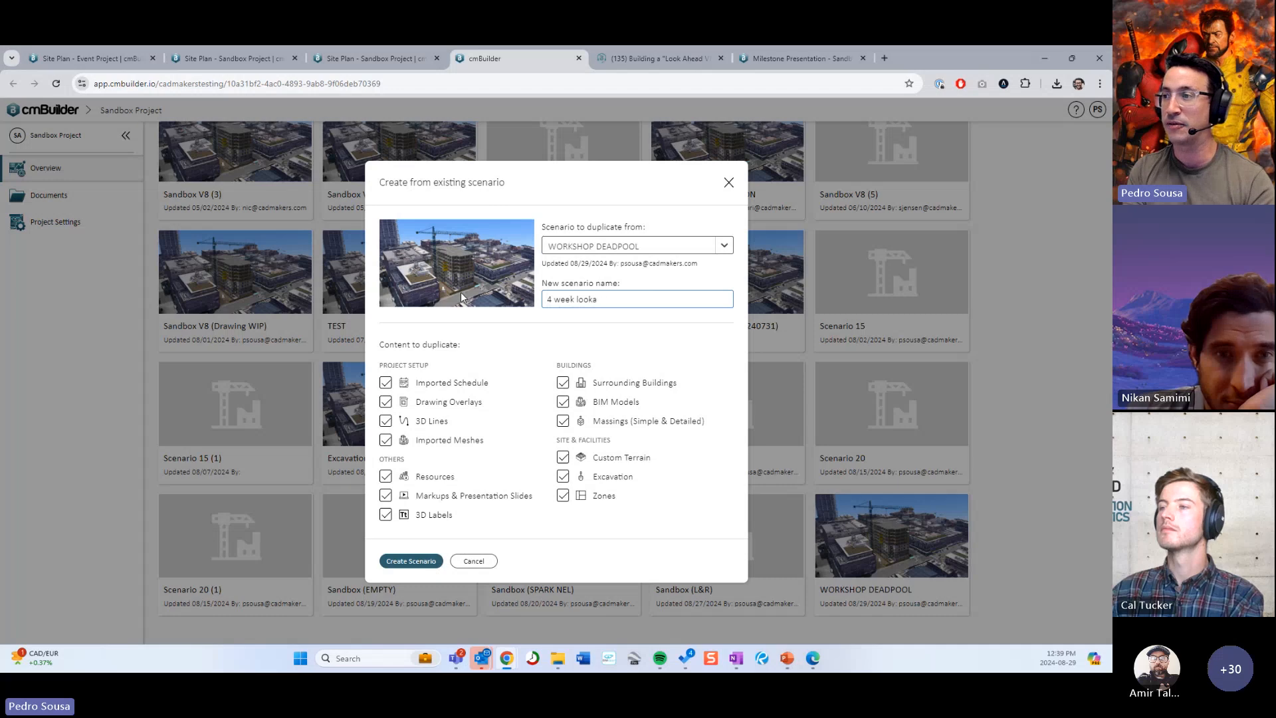
type("head")
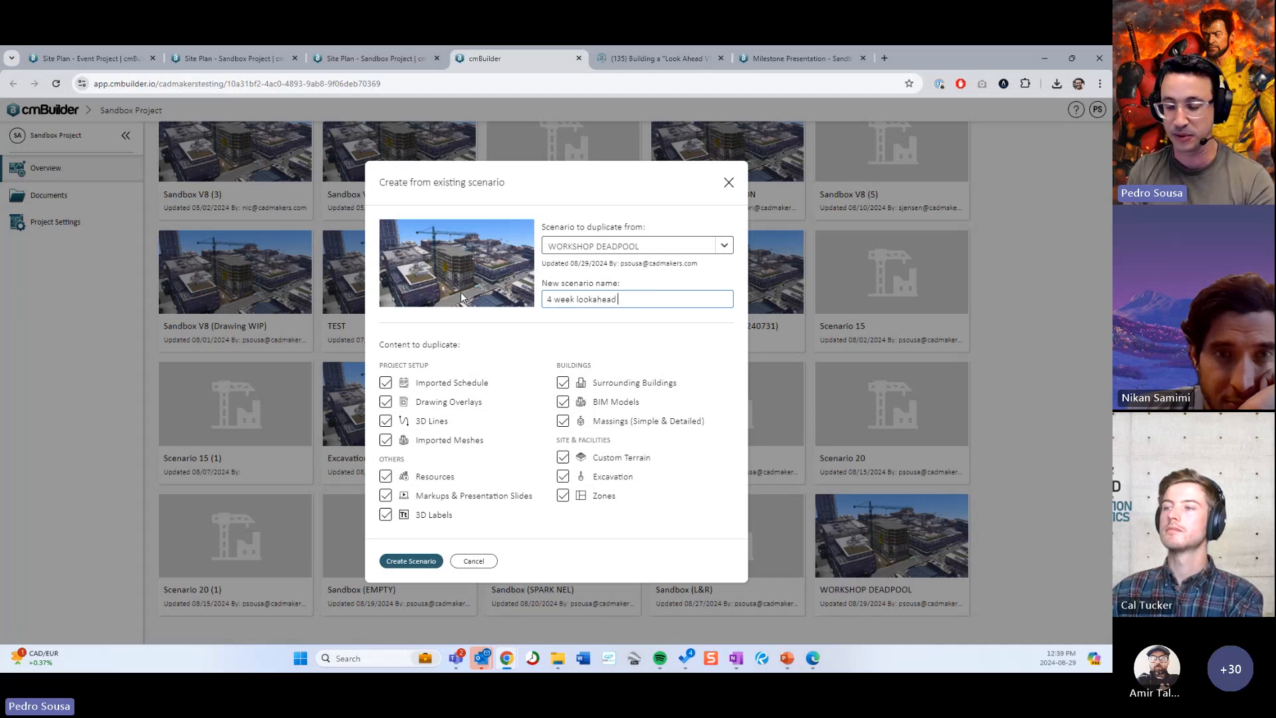
type(" 2024")
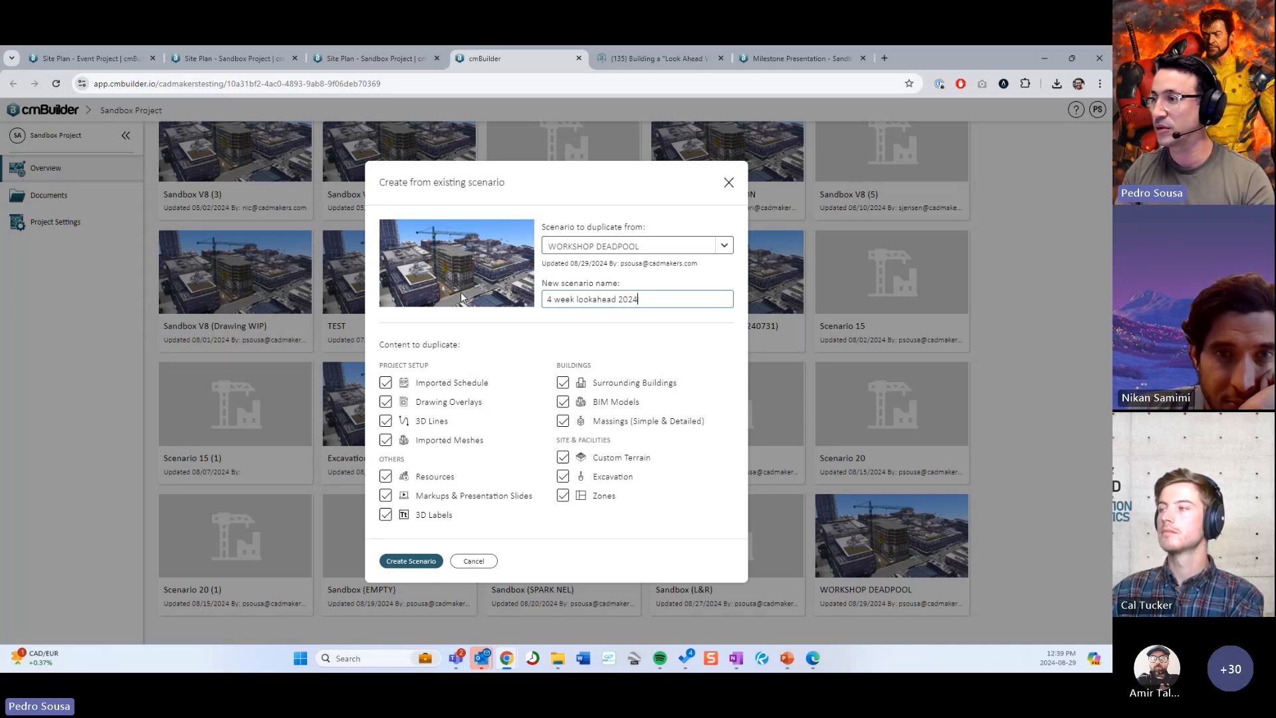
type("0829- ")
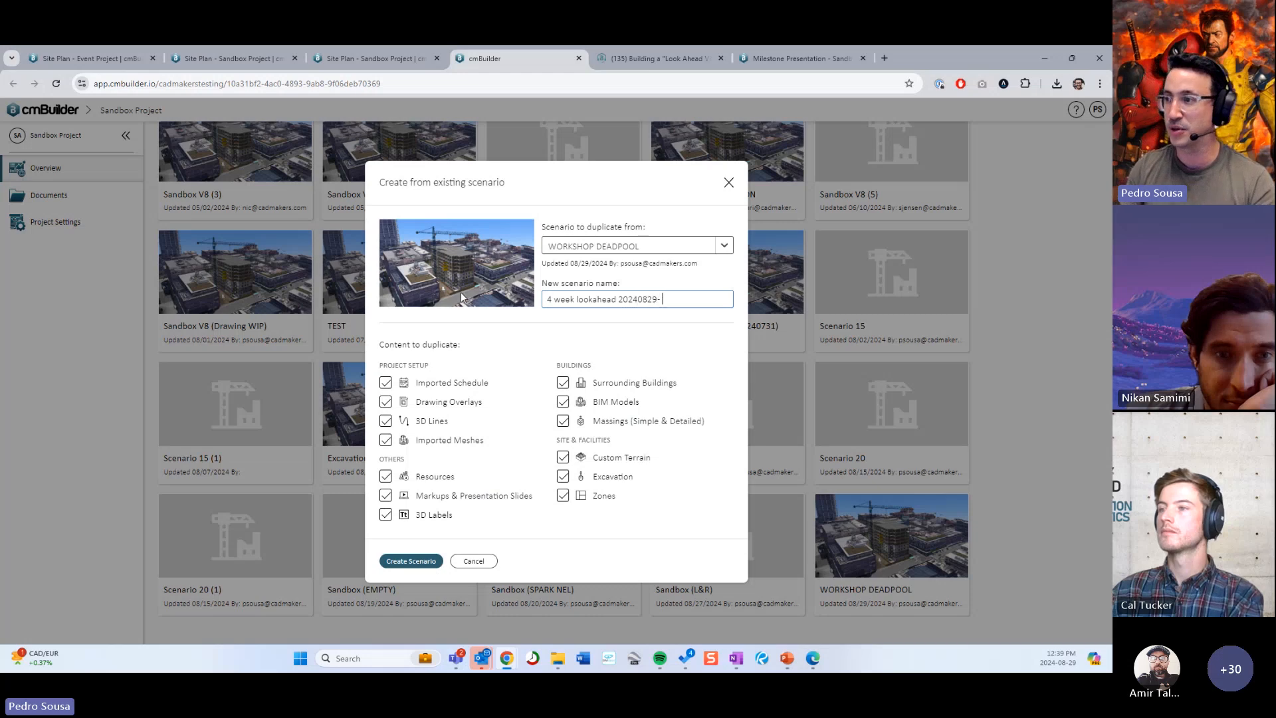
type("202409")
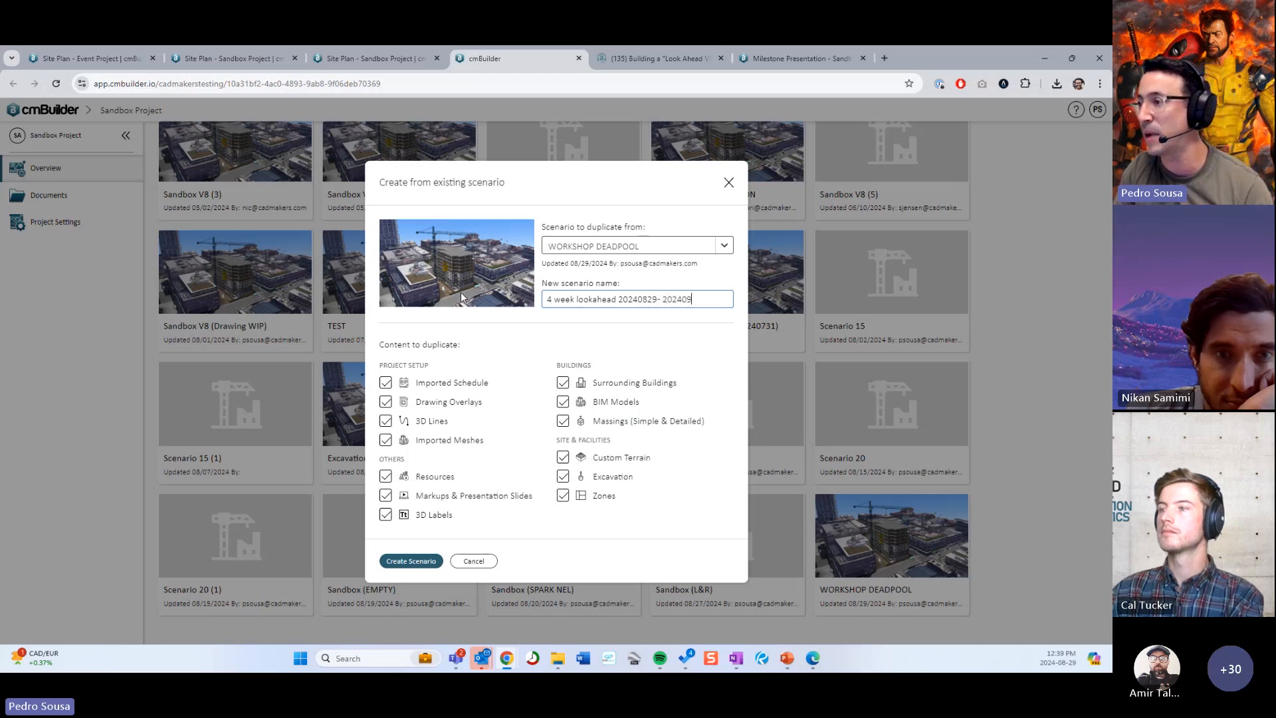
type("29")
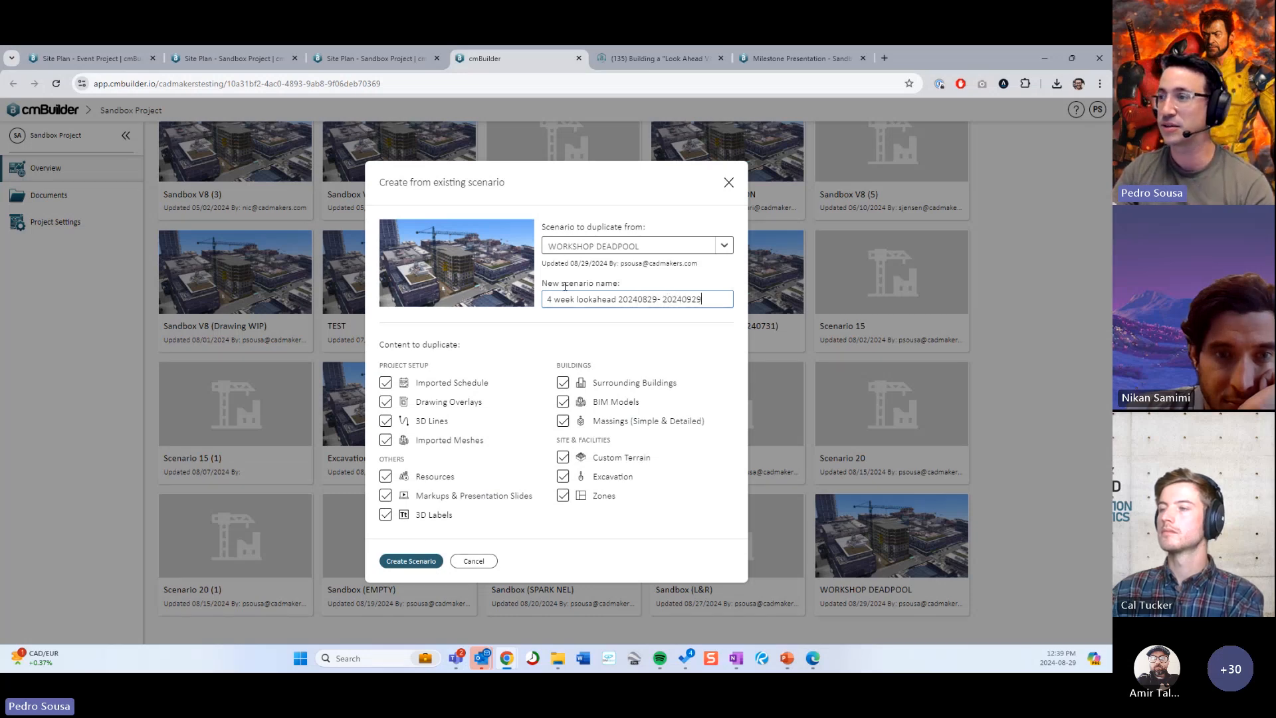
Step: Replace "4 week" with "monthly" in the new scenario's name and create the scenario with all content included
left_click_drag(576, 299, 532, 305)
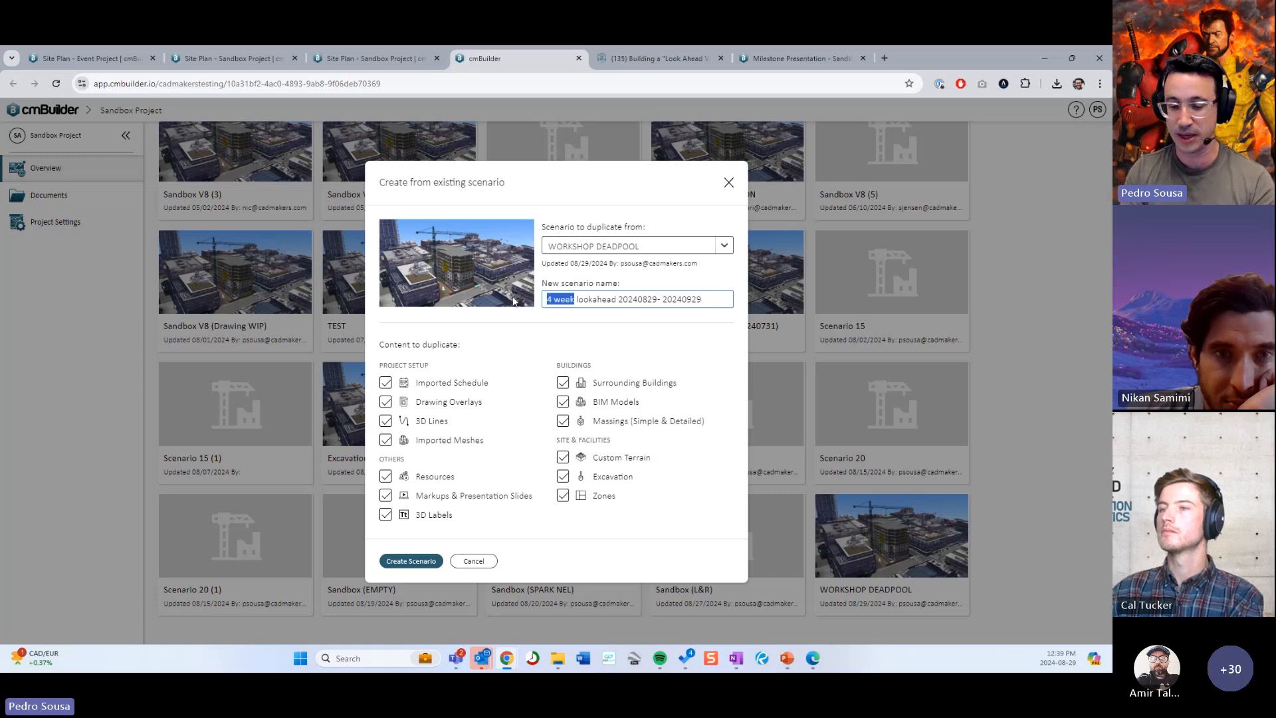
type("monthly")
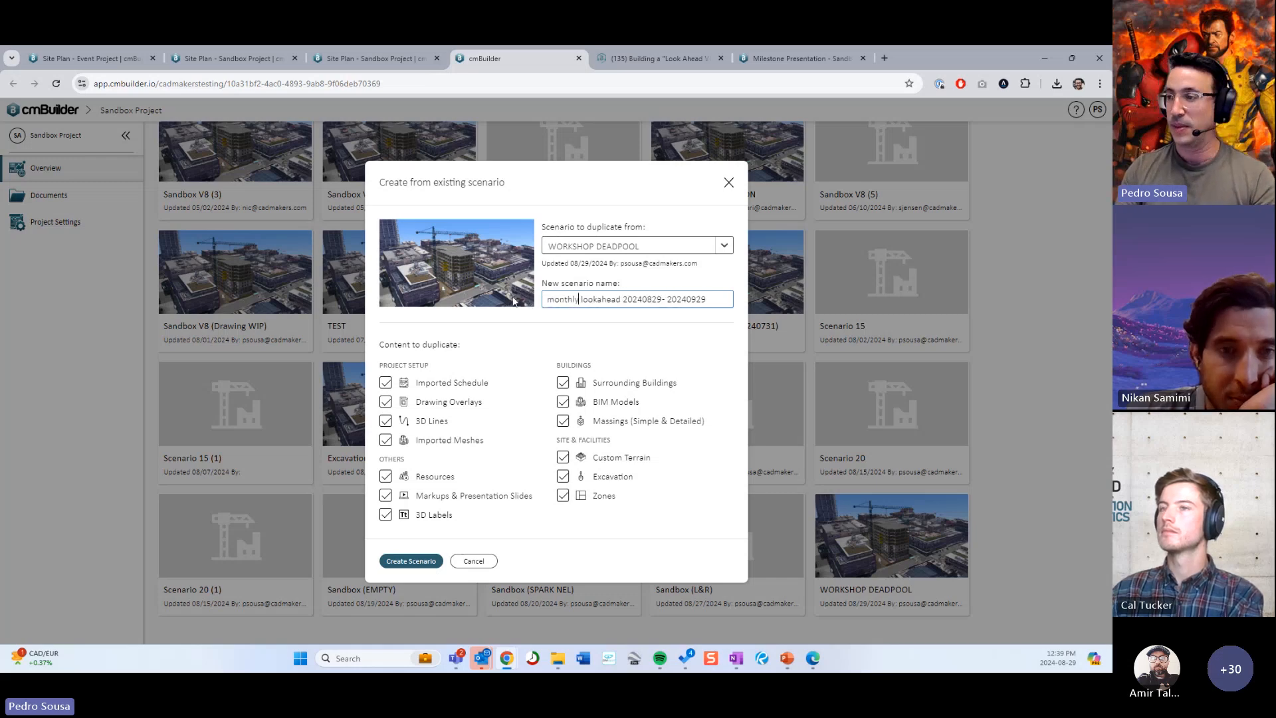
left_click(432, 562)
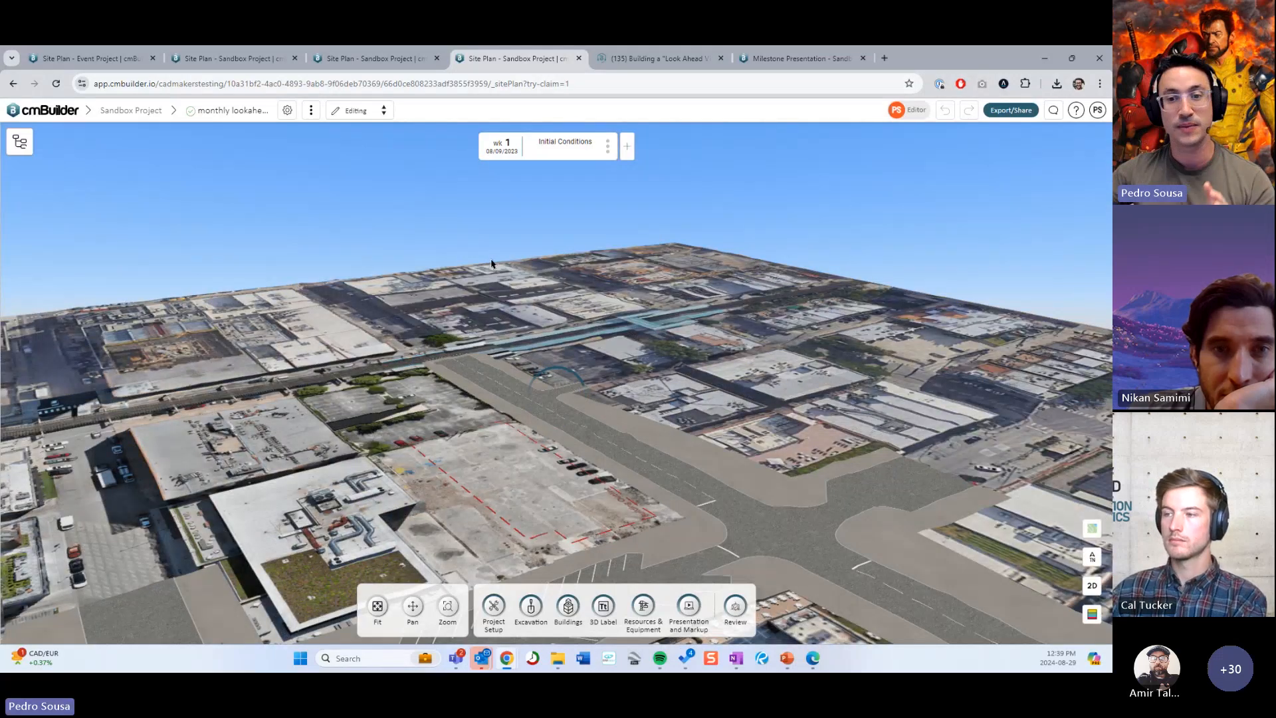
Step: Switch to PowerPoint and present the New Scenario Toolbar and Layout slide full screen
left_click_drag(492, 263, 461, 275)
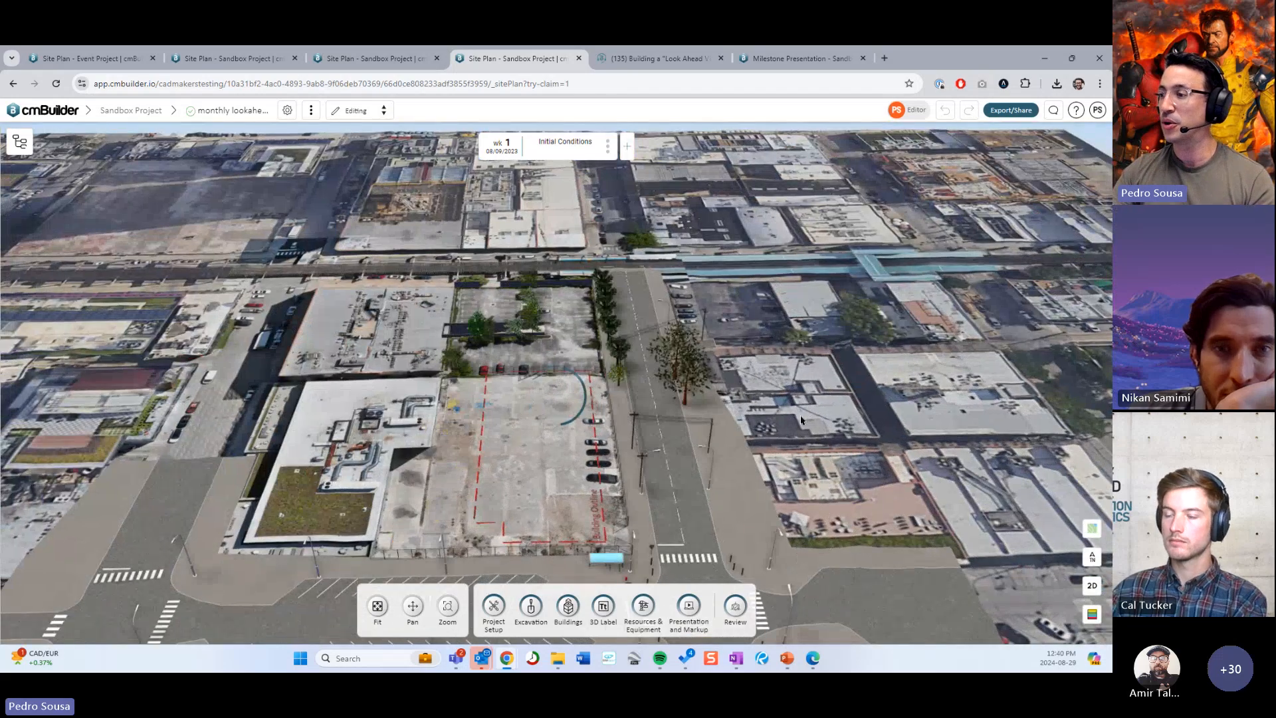
left_click_drag(800, 420, 721, 423)
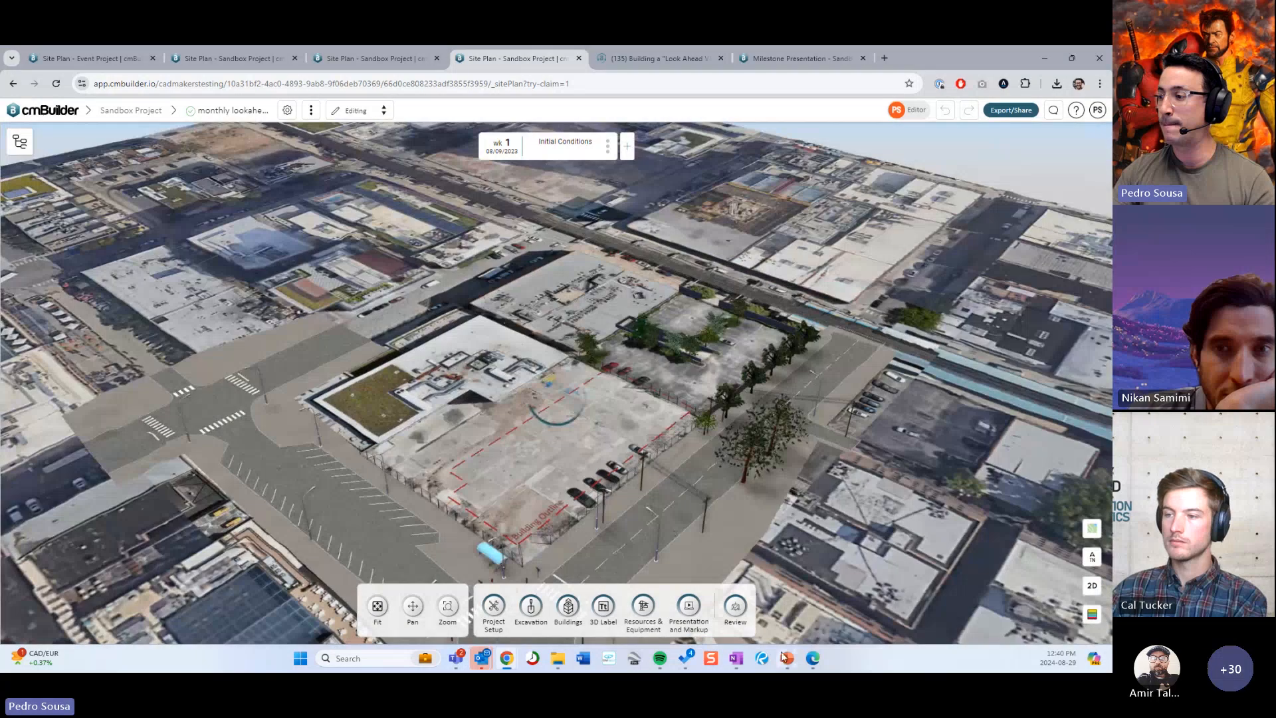
mouse_move(787, 658)
left_click(800, 598)
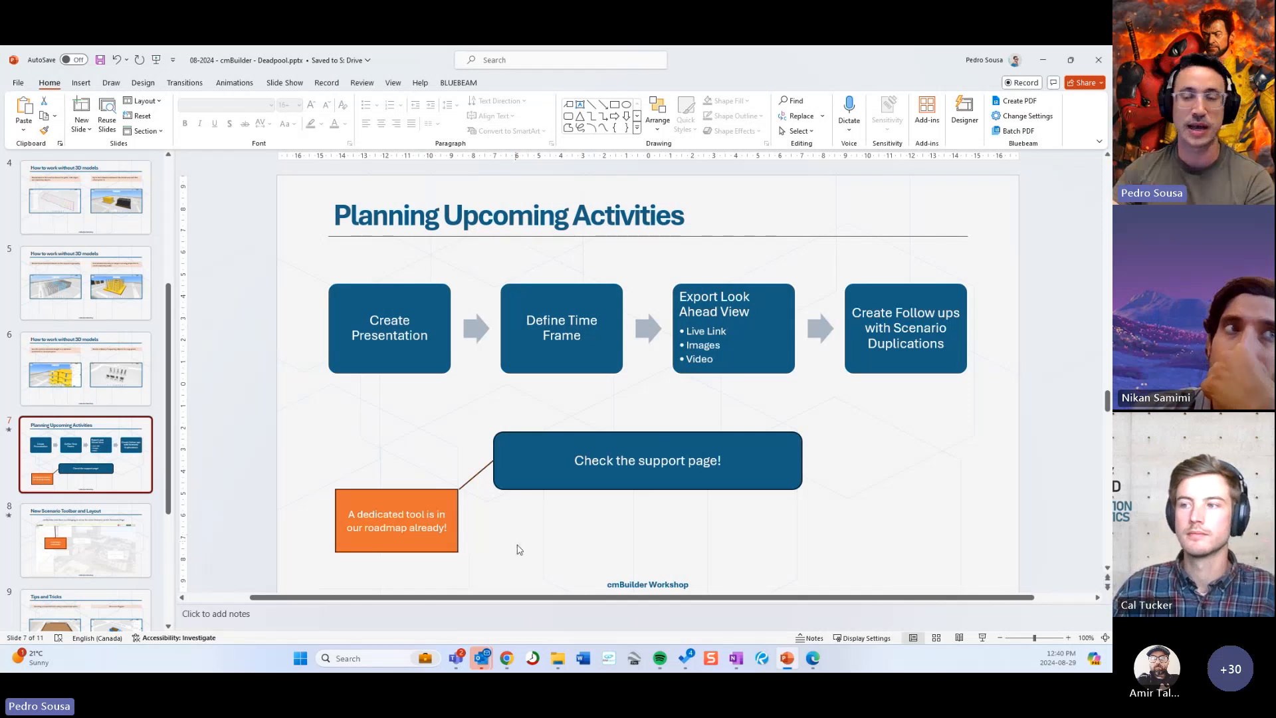
left_click(150, 539)
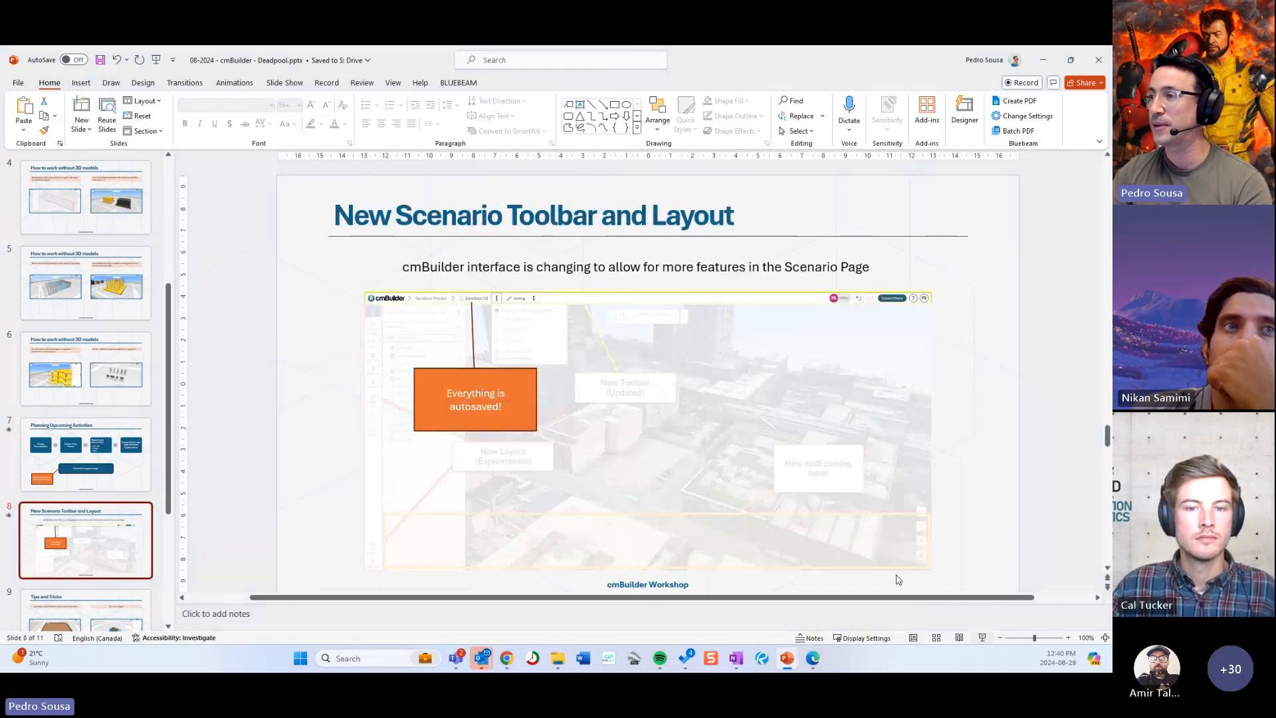
key("shift+F5")
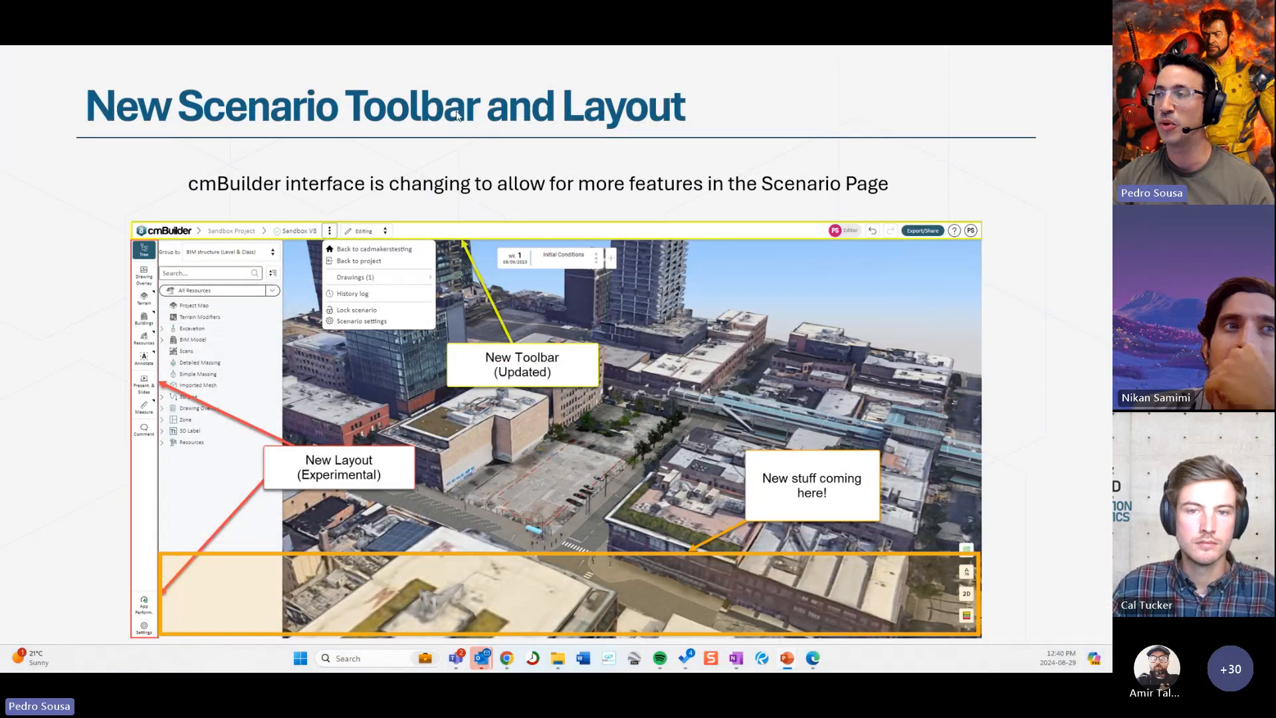
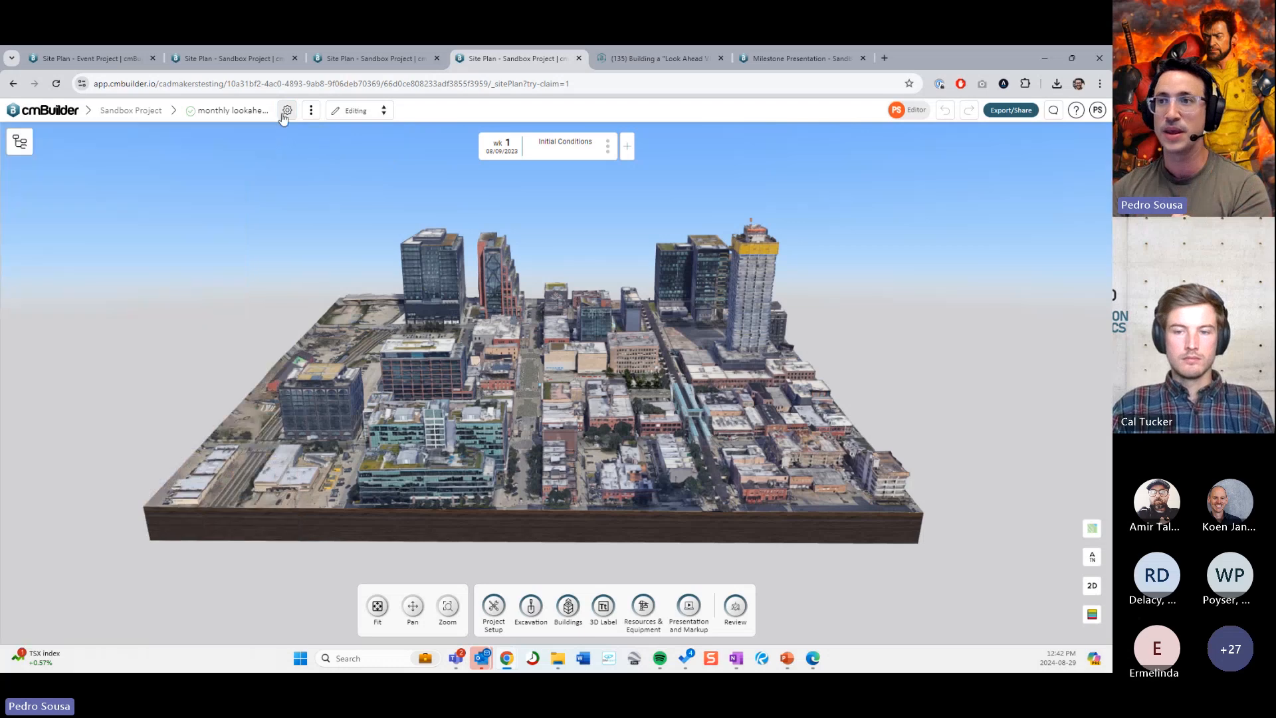
Step: Review the scenario's display and graphics settings, trying the terrain visibility and the Default map type, and close the settings
left_click(311, 110)
left_click(300, 156)
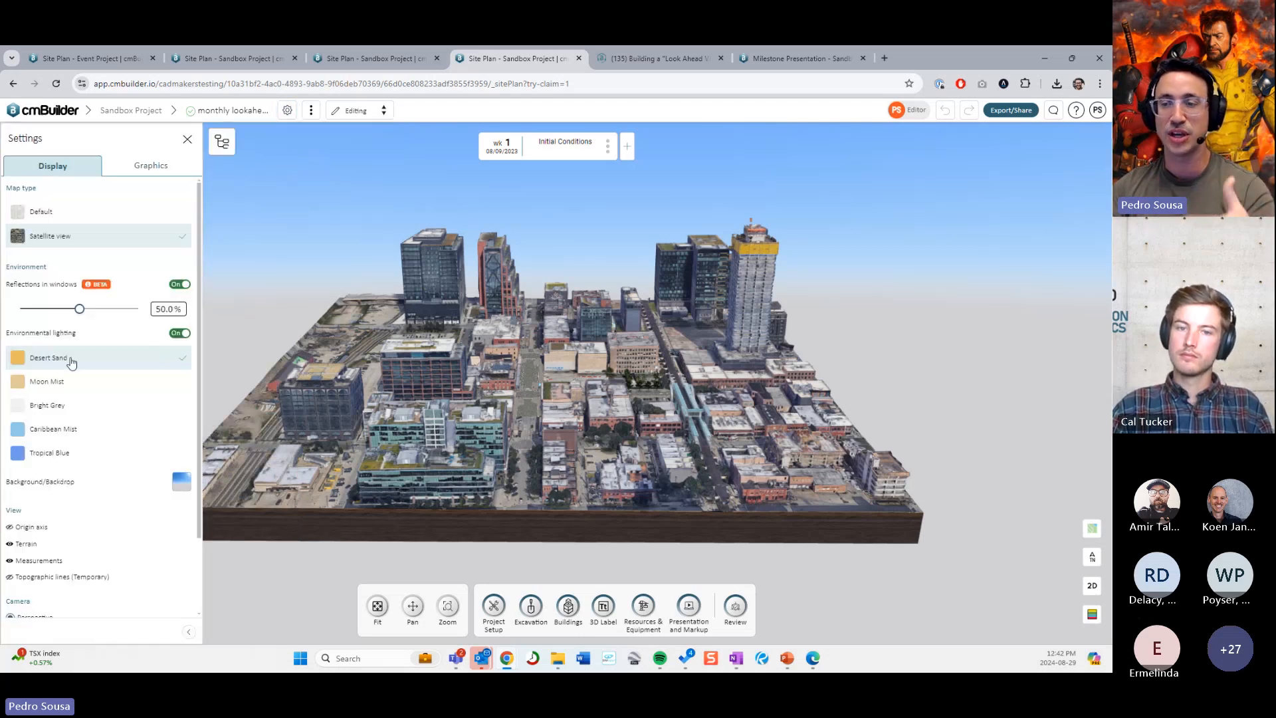
scroll(66, 516, "down", 2)
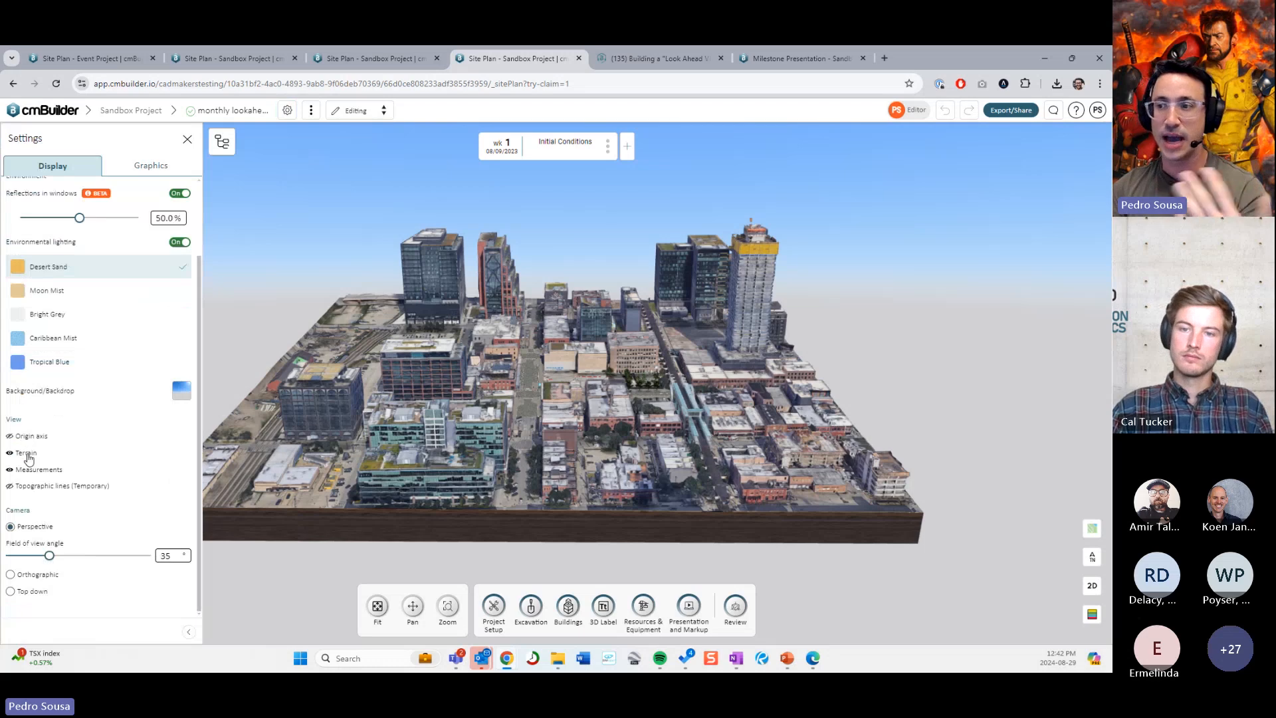
double_click(26, 452)
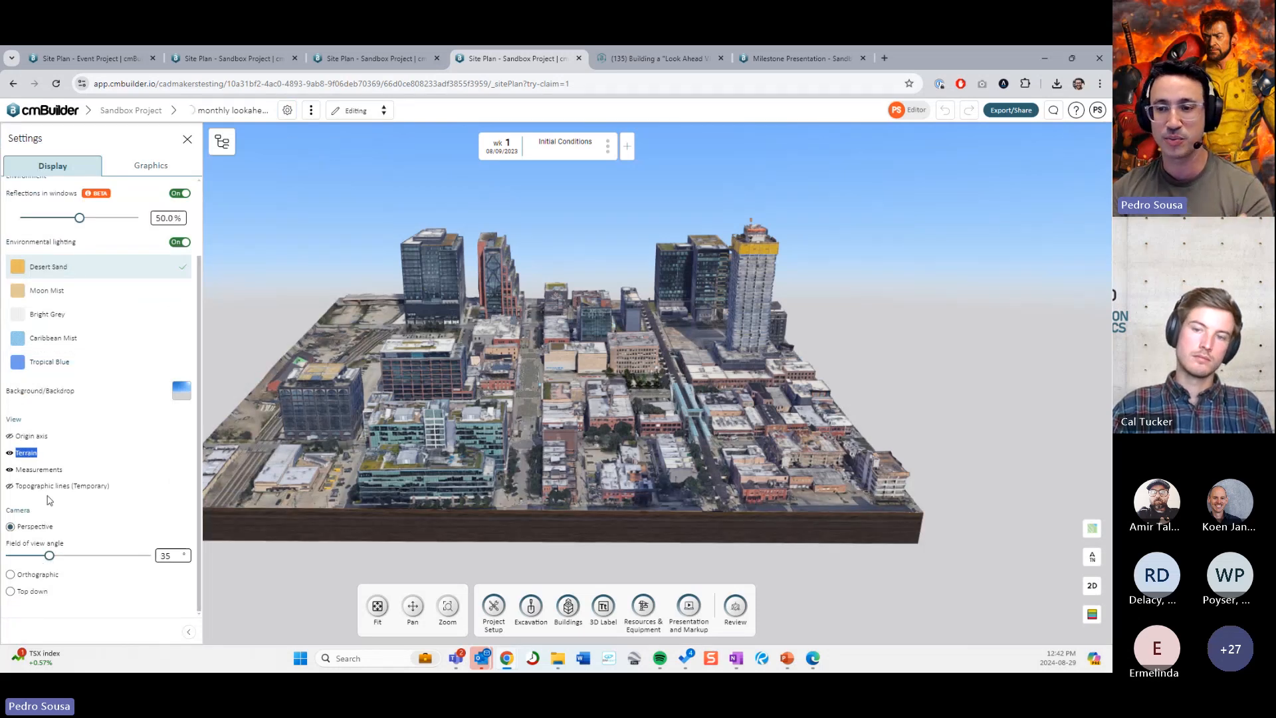
scroll(66, 497, "up", 2)
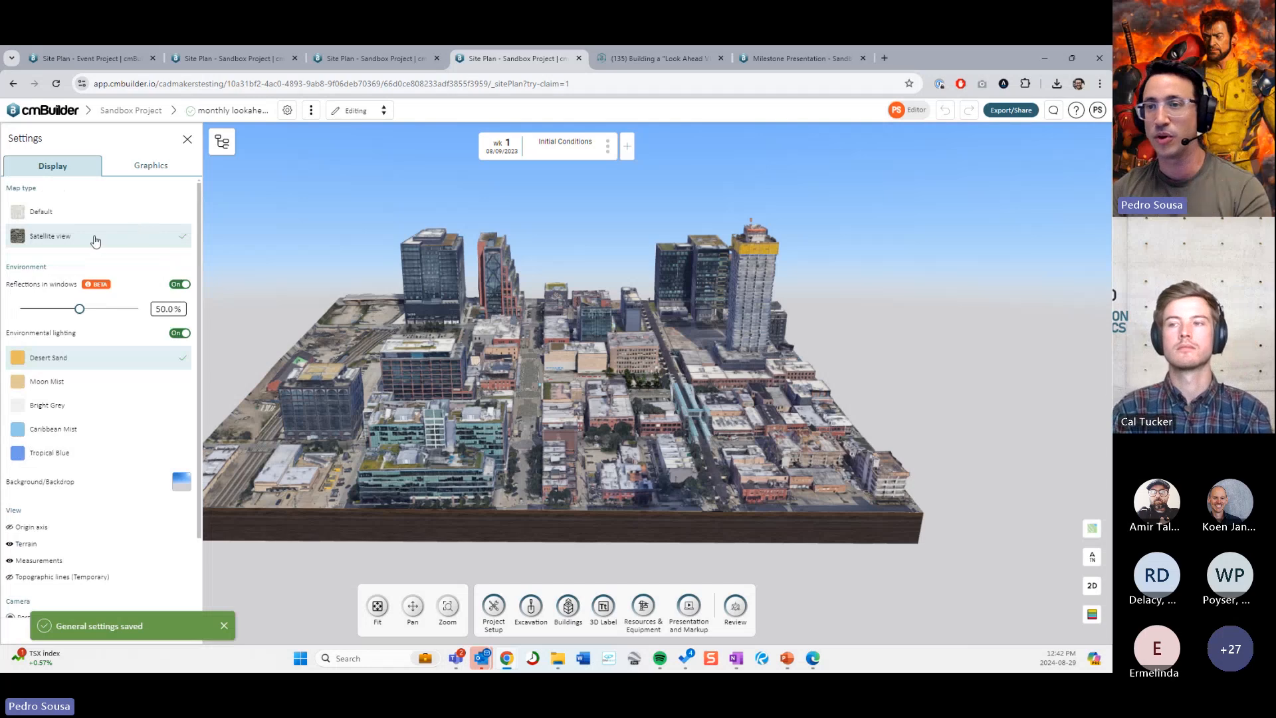
left_click(126, 215)
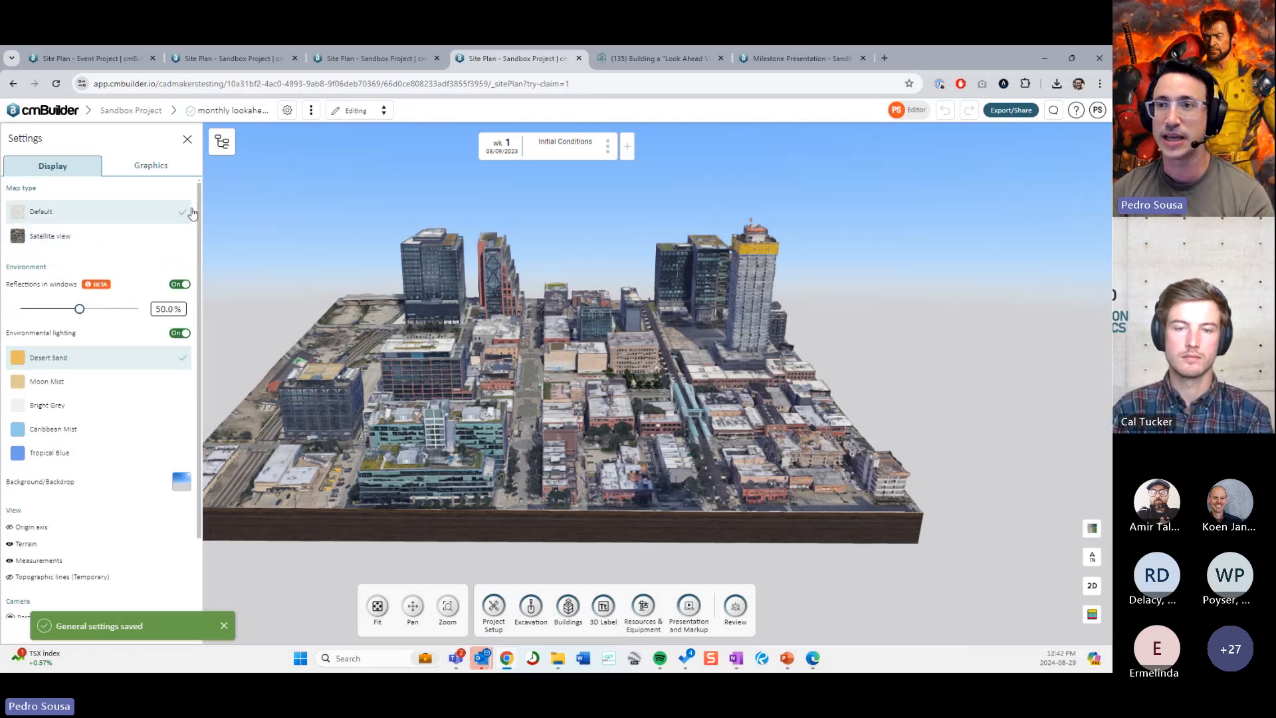
left_click(152, 166)
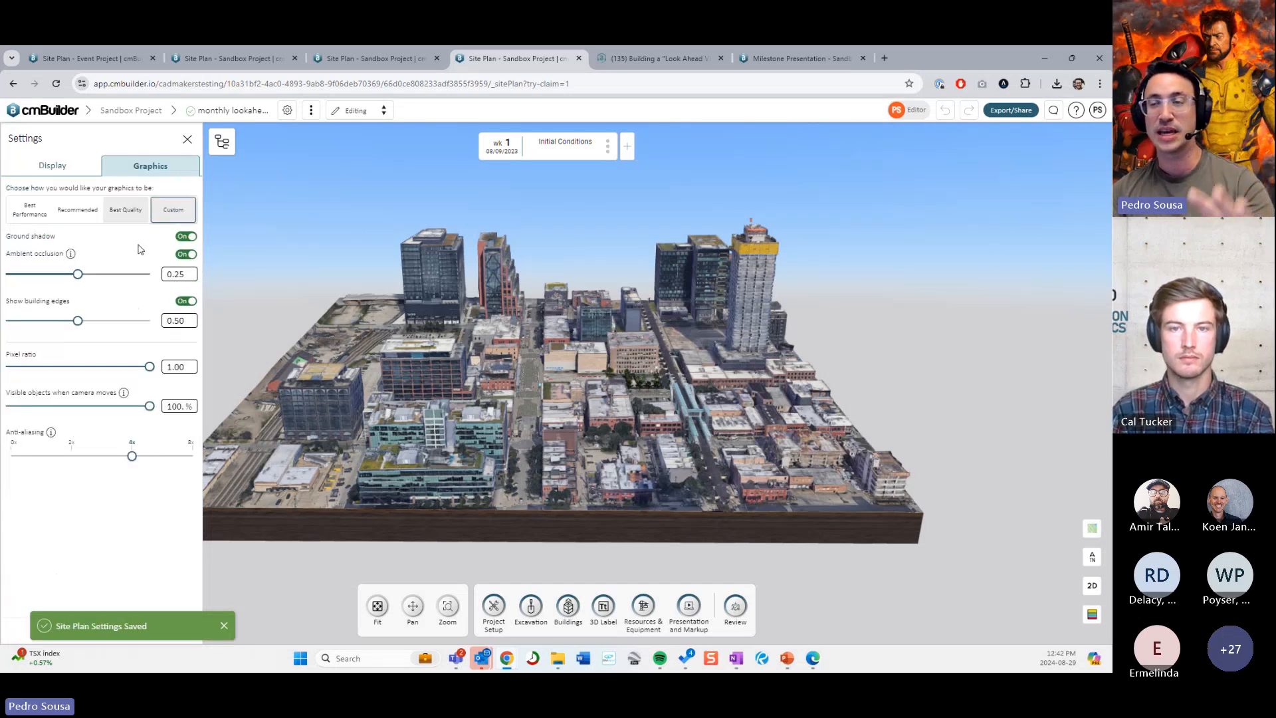
left_click(187, 138)
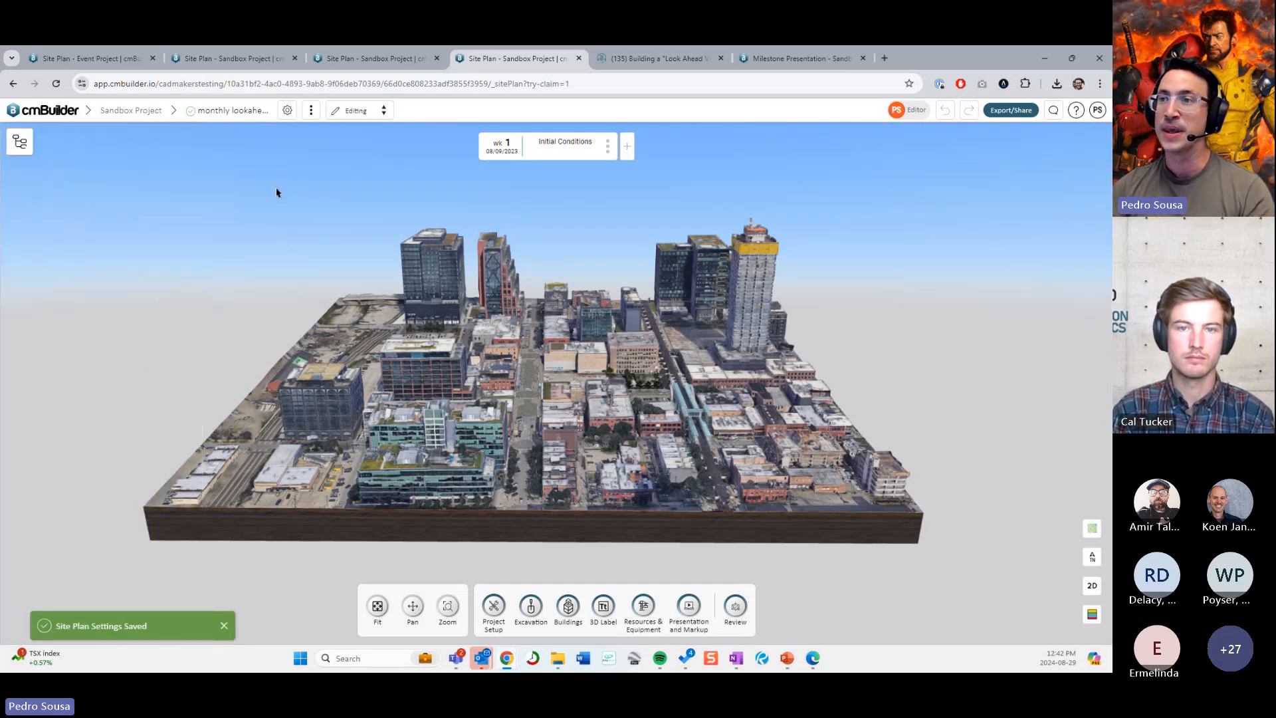
Step: Check the scenario's drawings list and review its history log, closing the log when finished
left_click(311, 112)
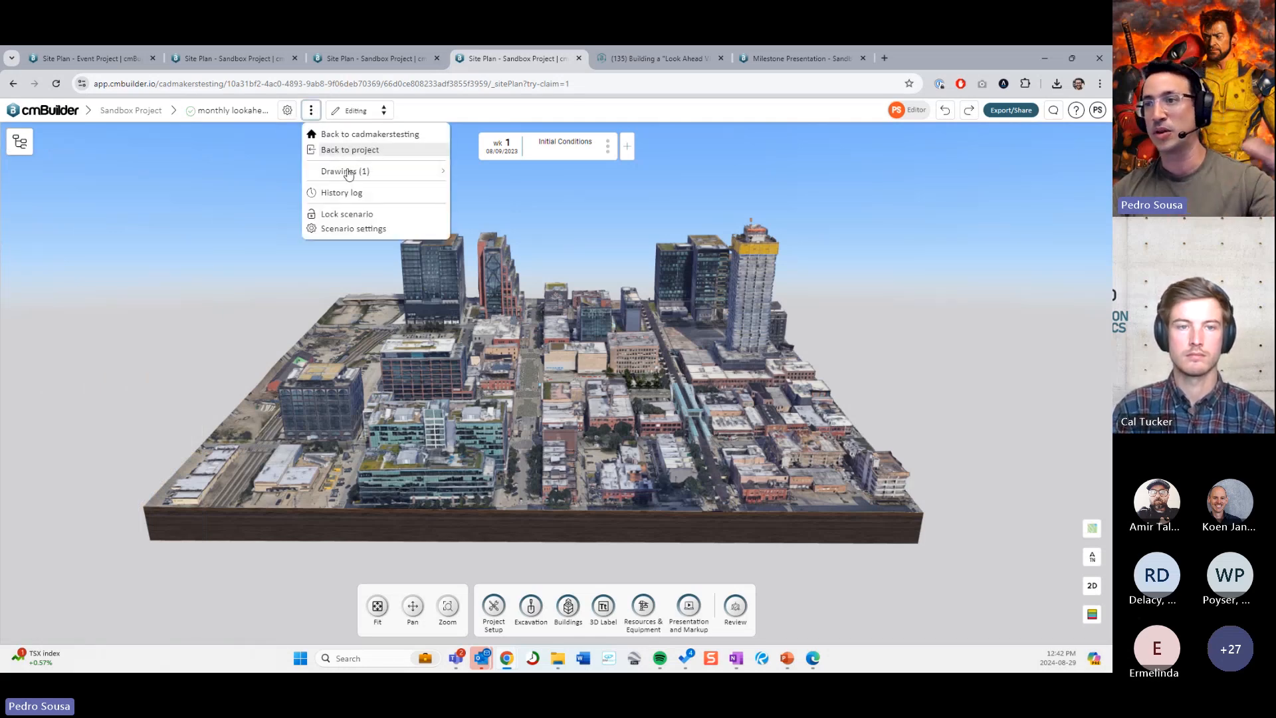
mouse_move(366, 175)
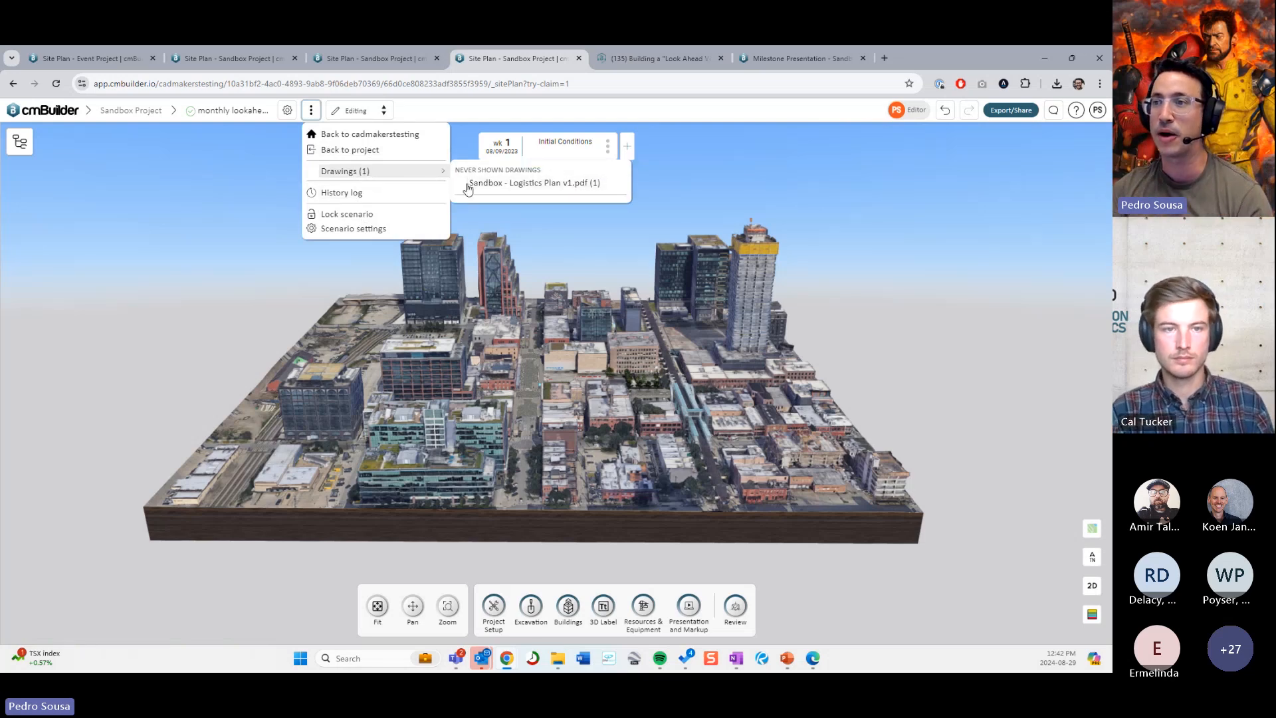
left_click(348, 195)
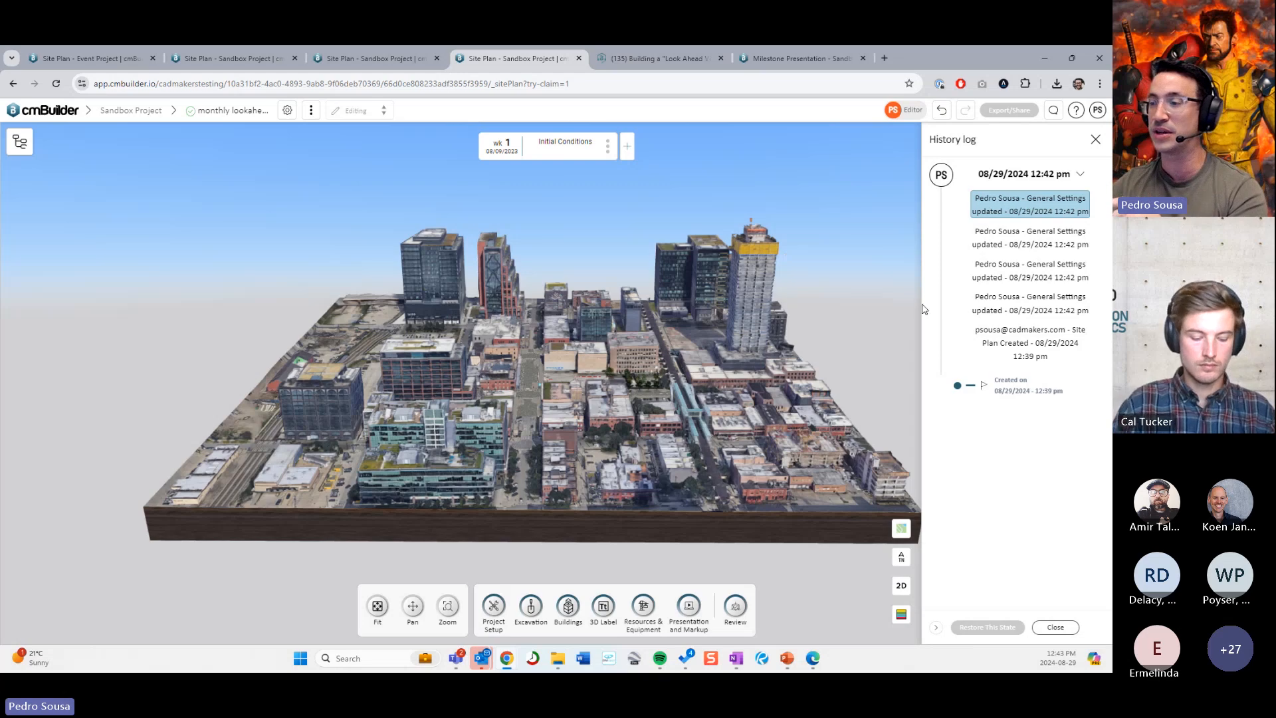
left_click_drag(765, 332, 585, 339)
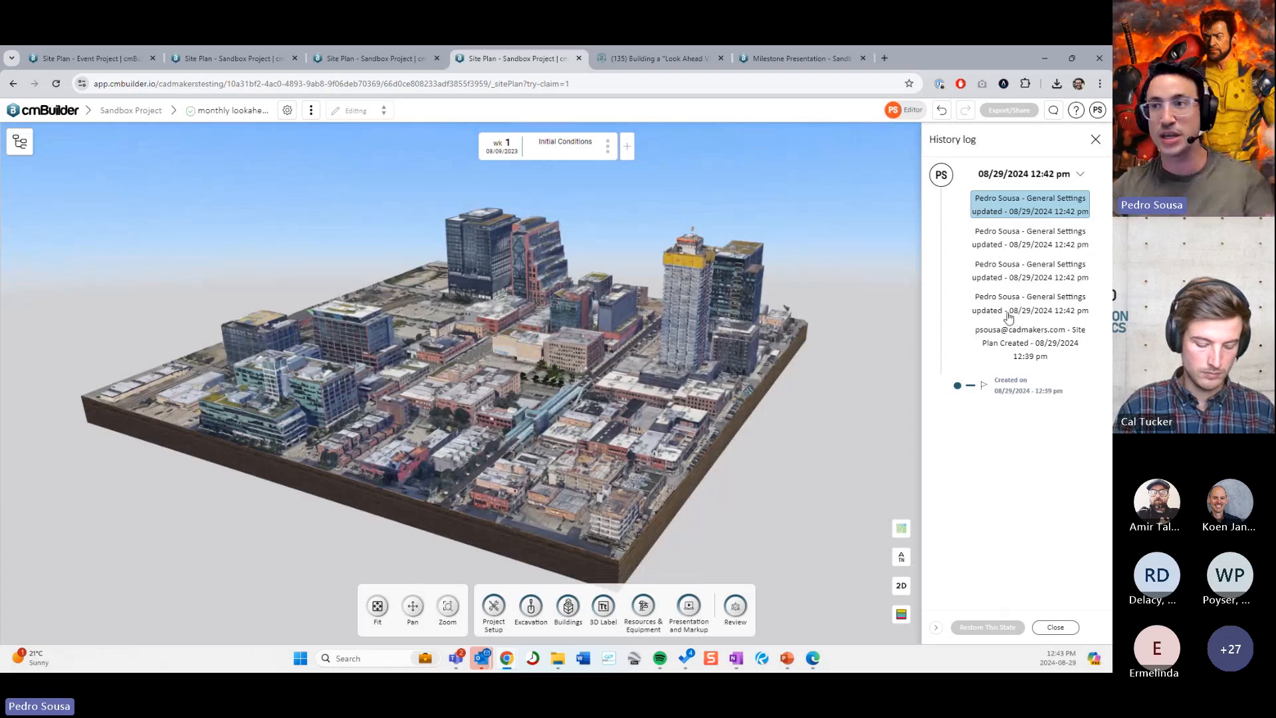
left_click(1056, 627)
Step: Preview the Site Plan Created state in the history log and close the log without restoring it
left_click_drag(863, 455, 740, 408)
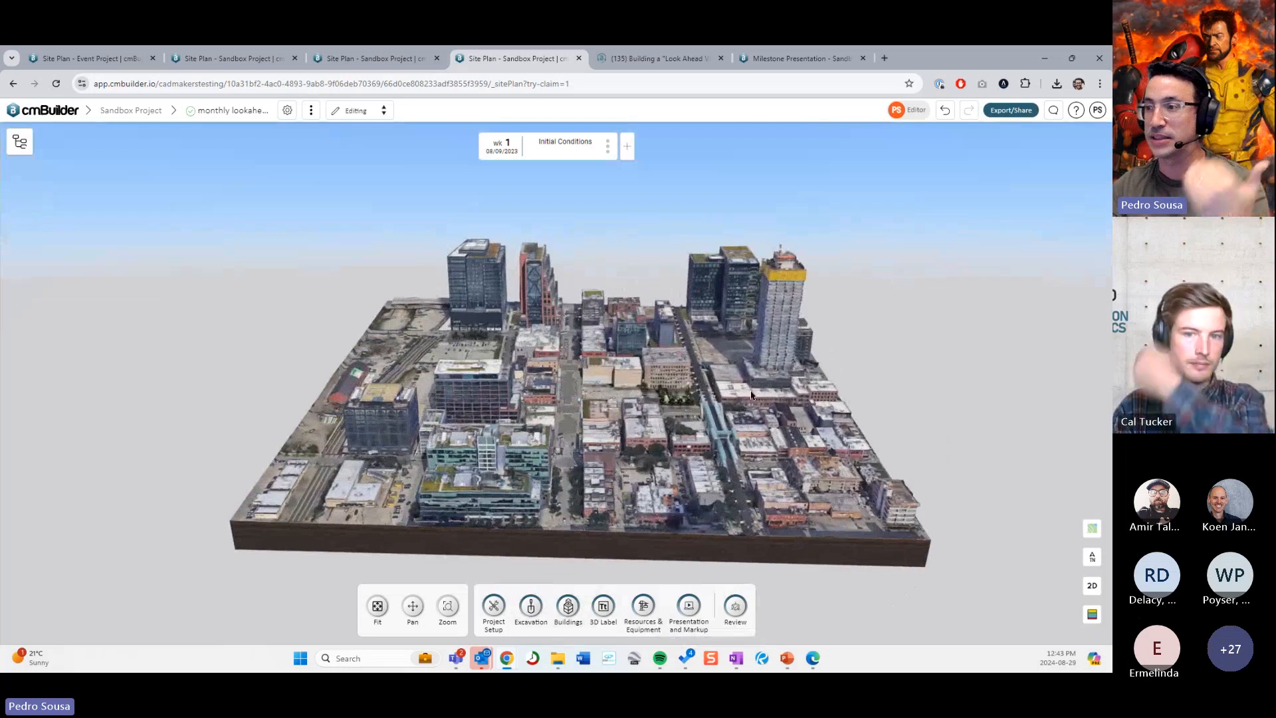
scroll(751, 395, "up", 5)
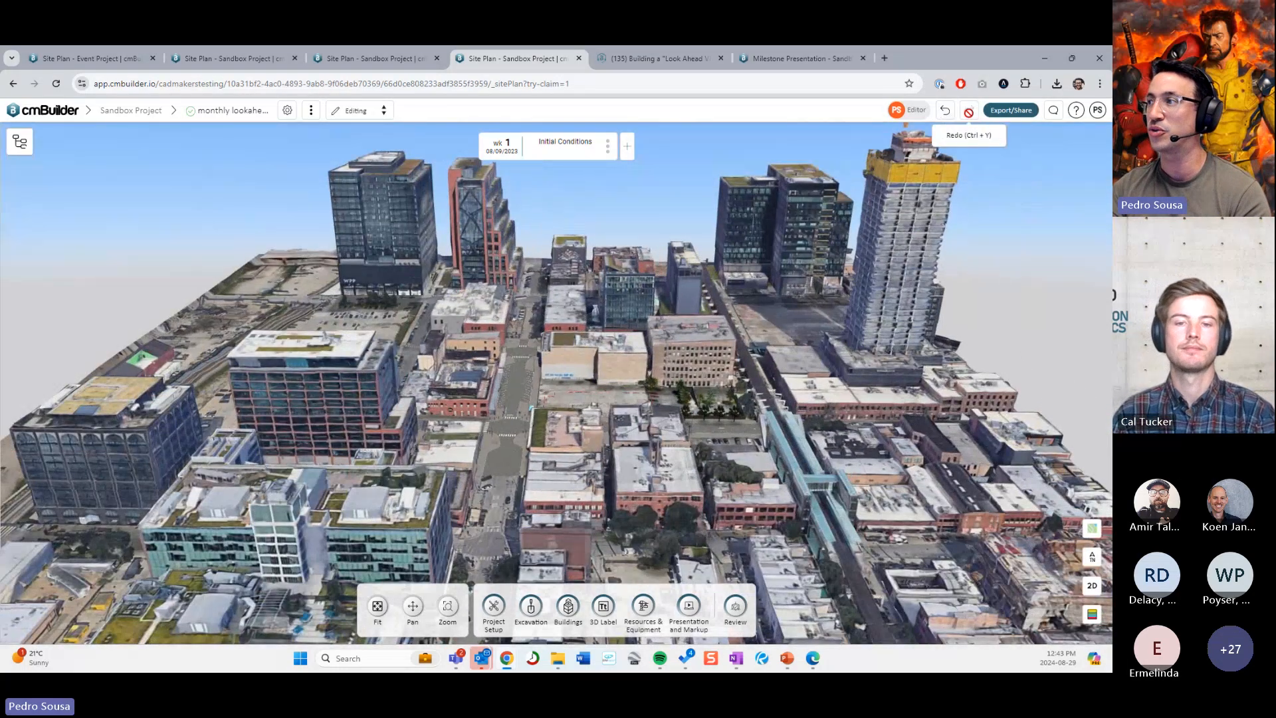
left_click(191, 111)
left_click(1042, 357)
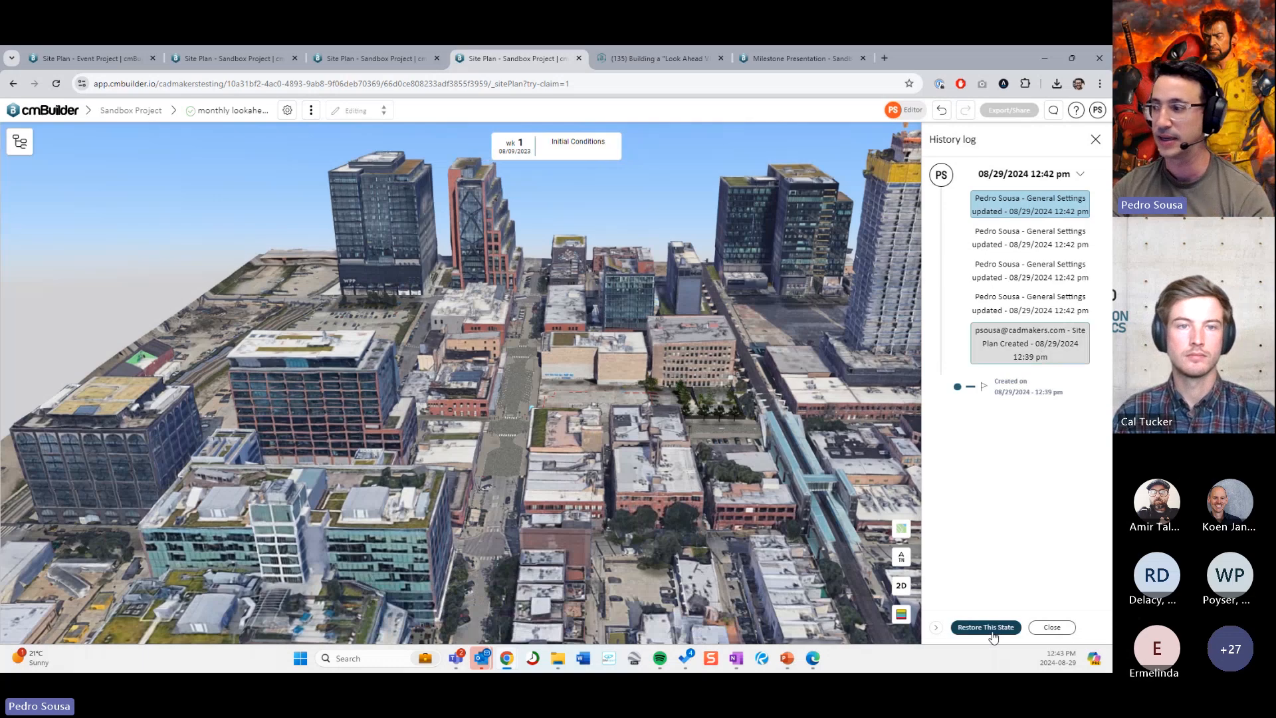
left_click(1052, 627)
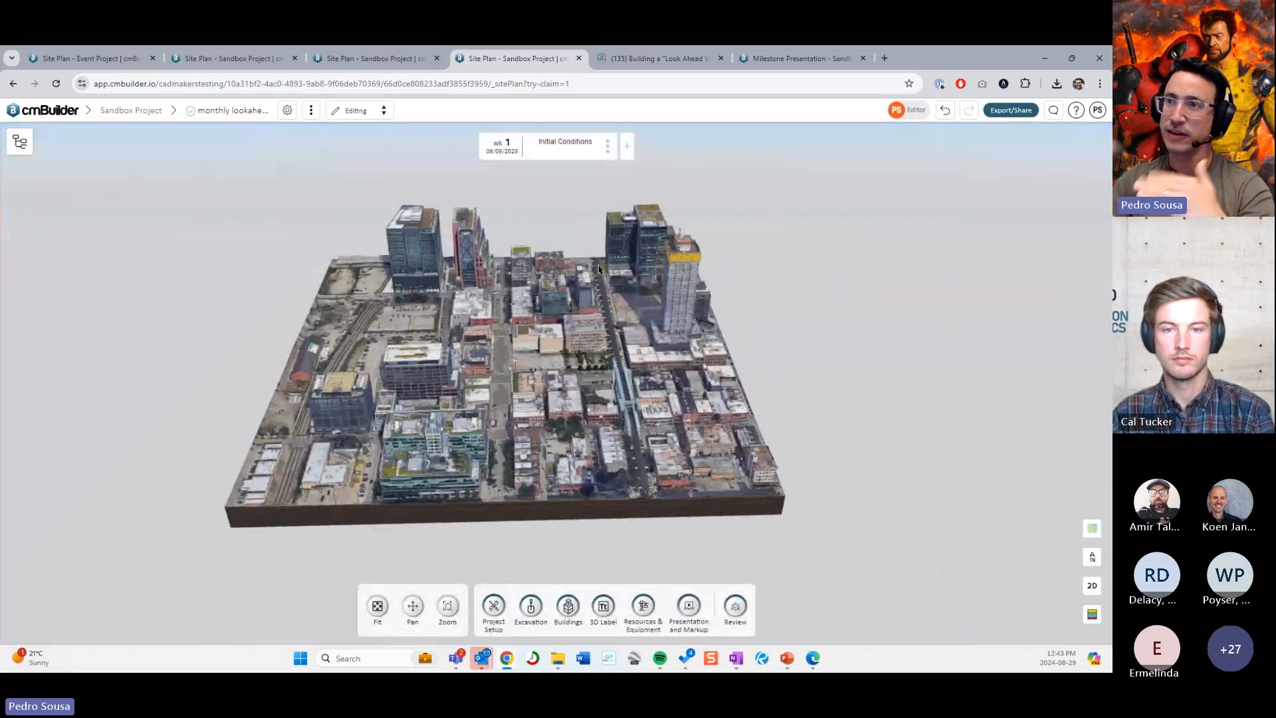
mouse_move(543, 199)
left_mouse_down()
mouse_move(556, 213)
mouse_move(538, 199)
left_mouse_up()
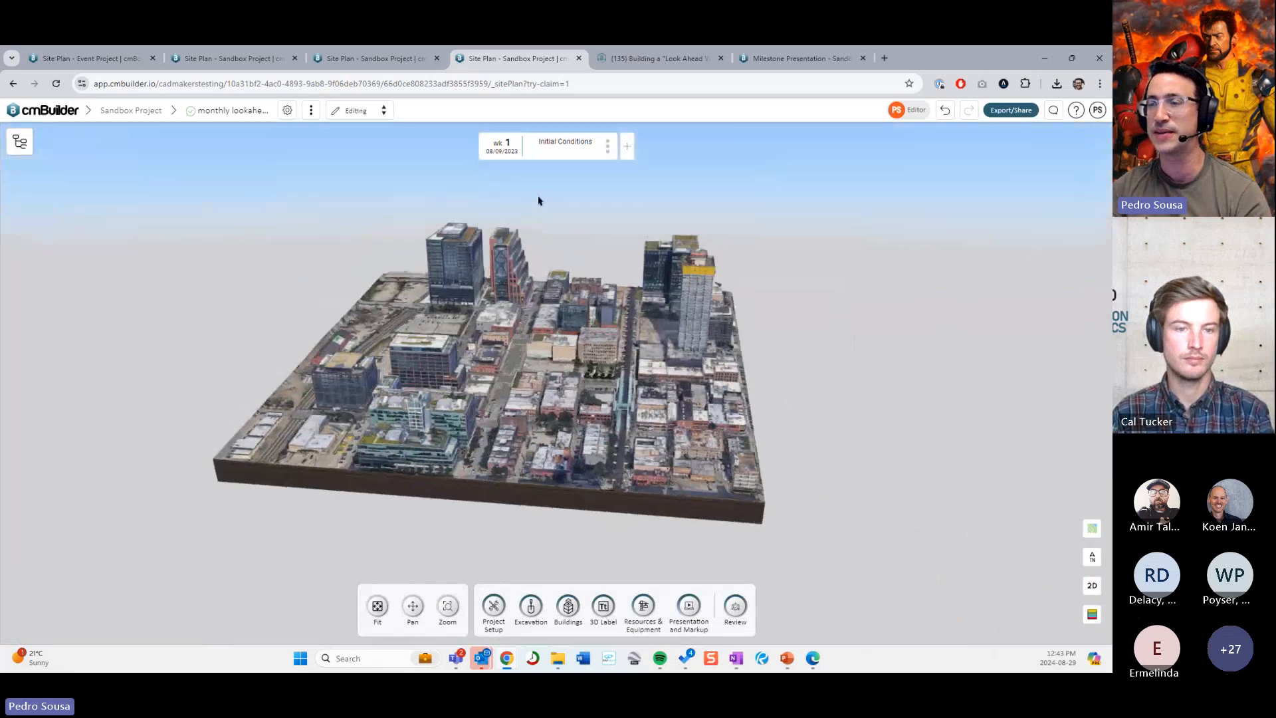
left_click_drag(251, 225, 272, 216)
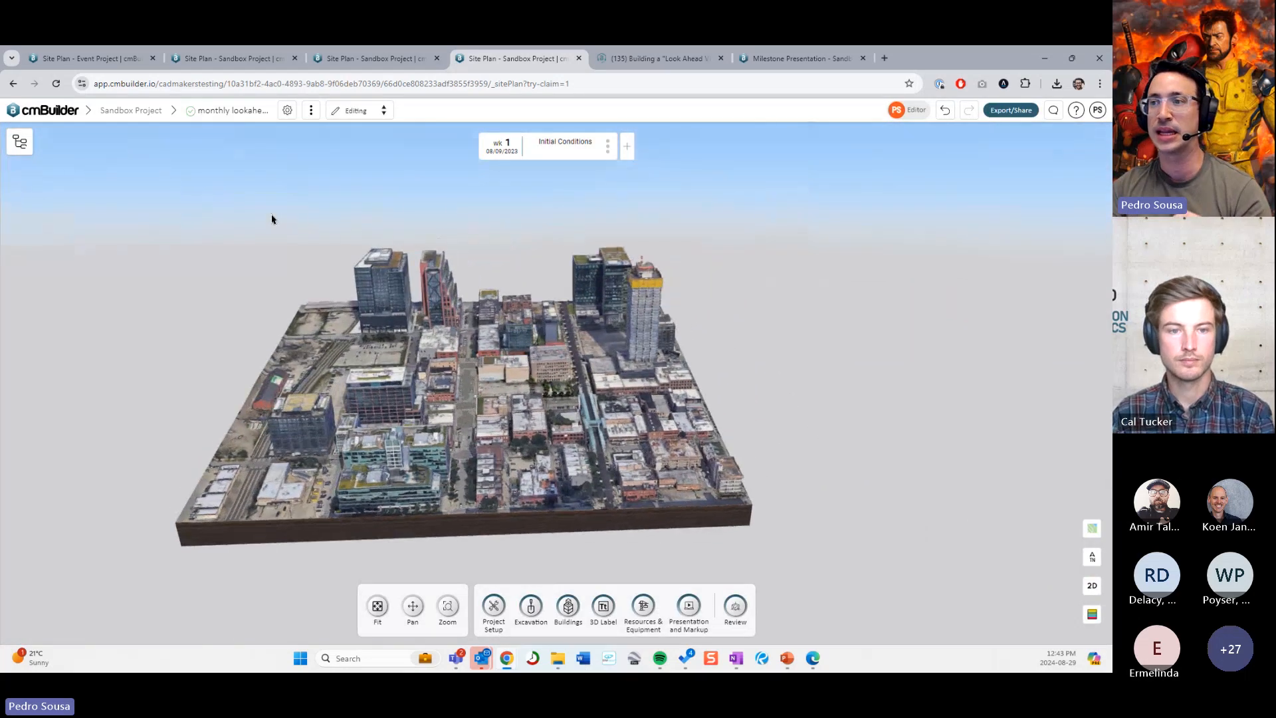
right_click_drag(271, 217, 351, 219)
scroll(519, 326, "up", 2)
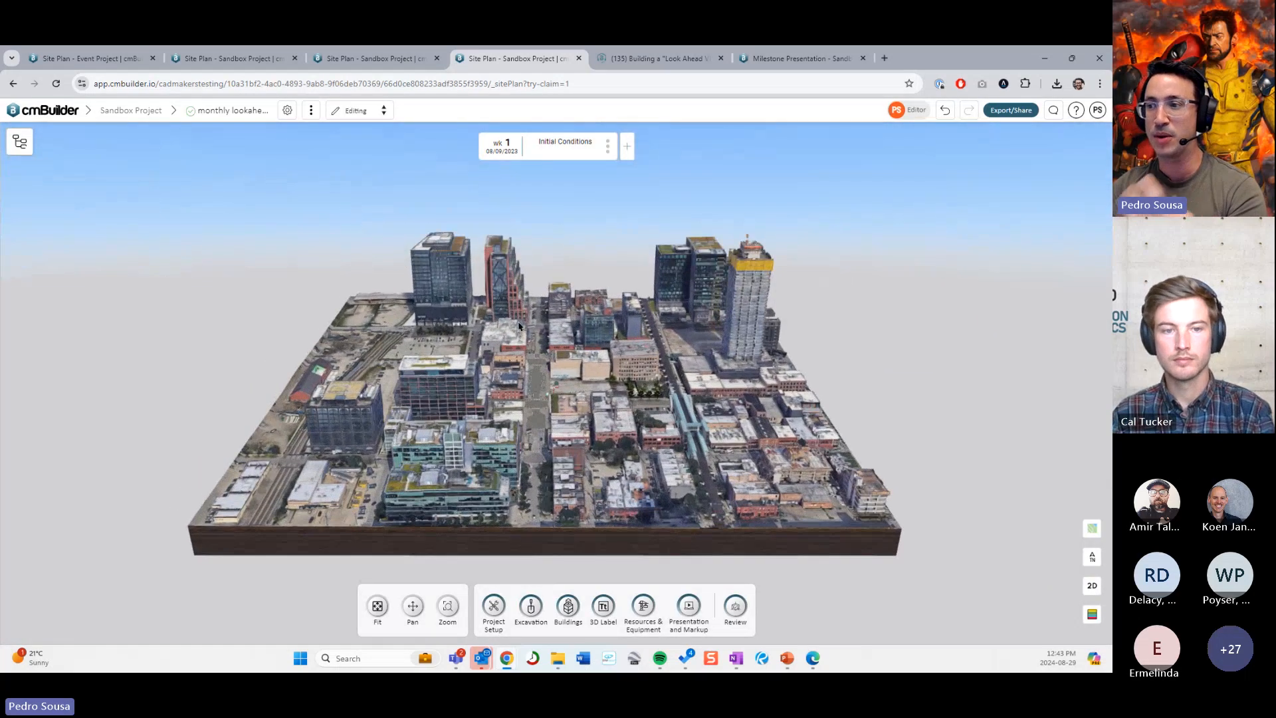
scroll(580, 371, "up", 3)
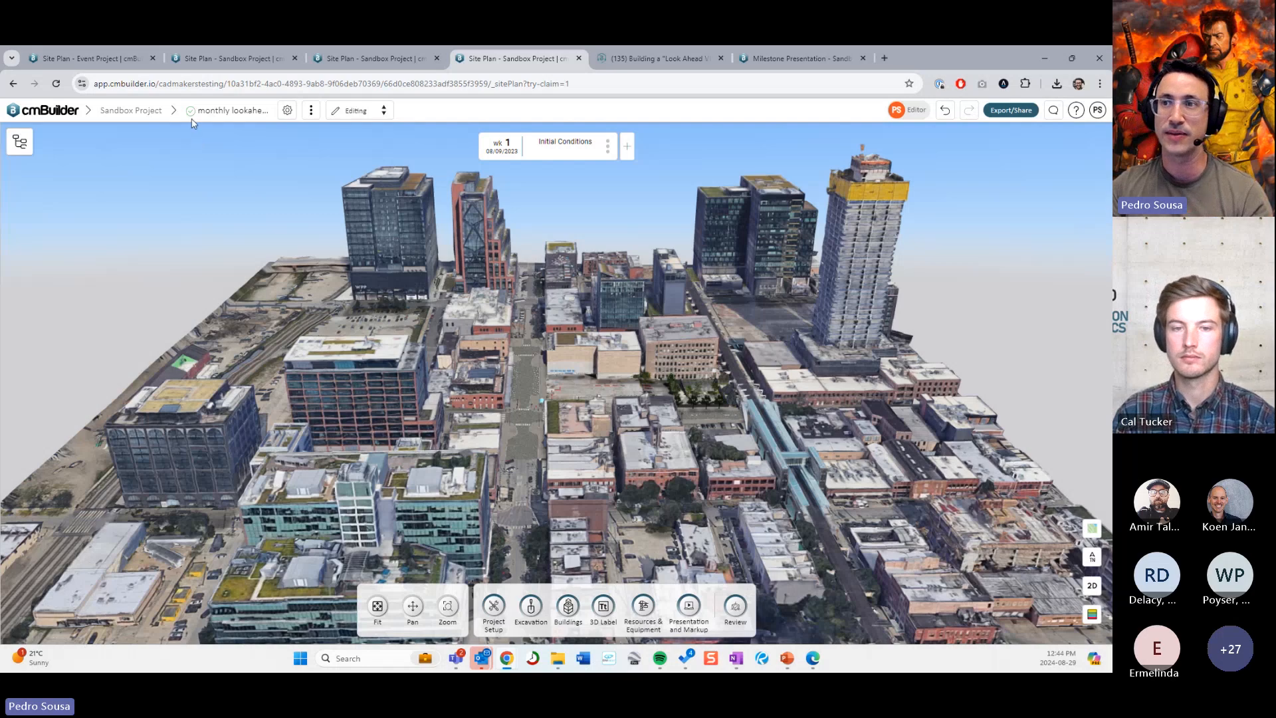
Step: Switch the monthly look-ahead scenario from editing to viewing mode and close the comments
mouse_move(192, 113)
key("ctrl")
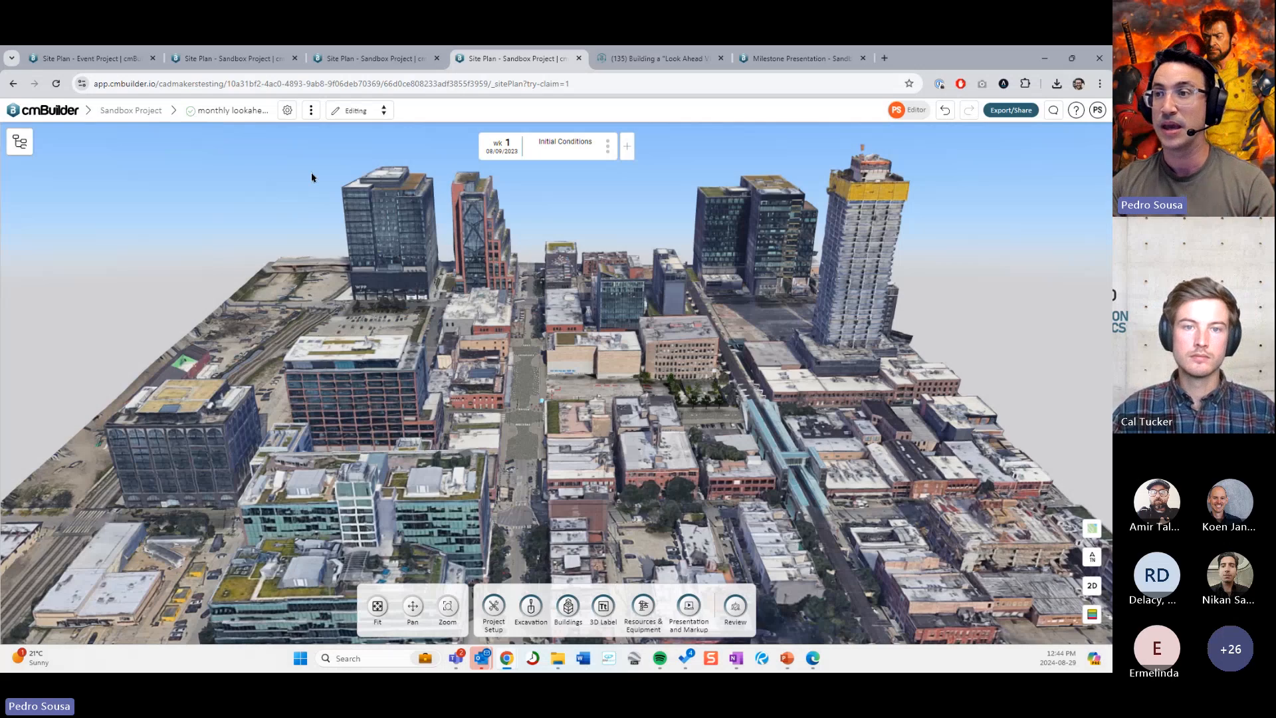
scroll(316, 177, "down", 3)
left_click(353, 112)
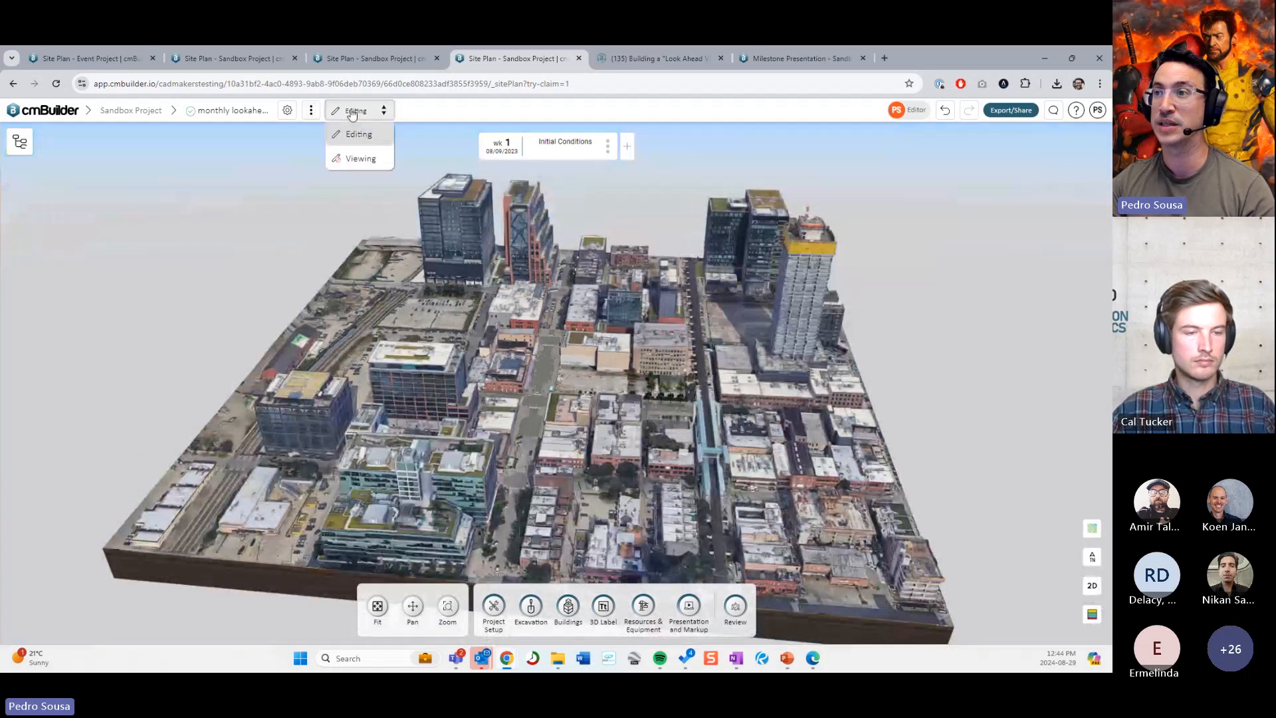
left_click_drag(432, 148, 424, 144)
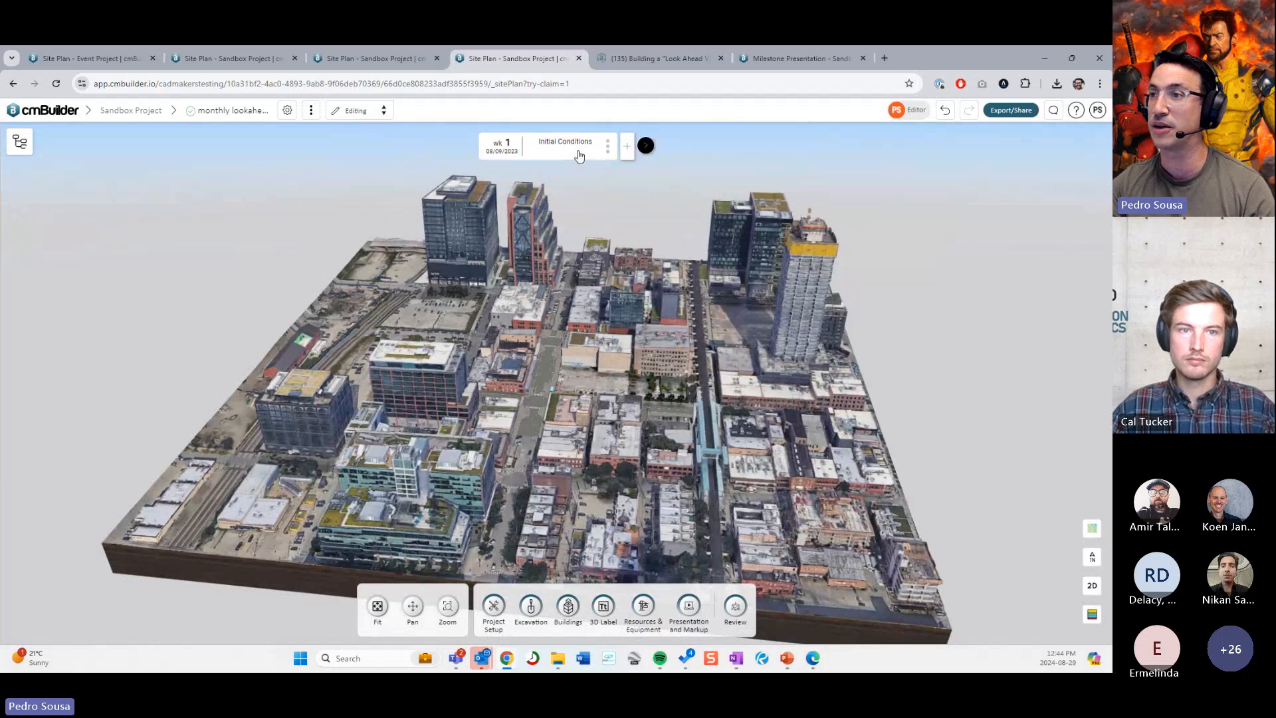
left_click(359, 119)
left_click(361, 160)
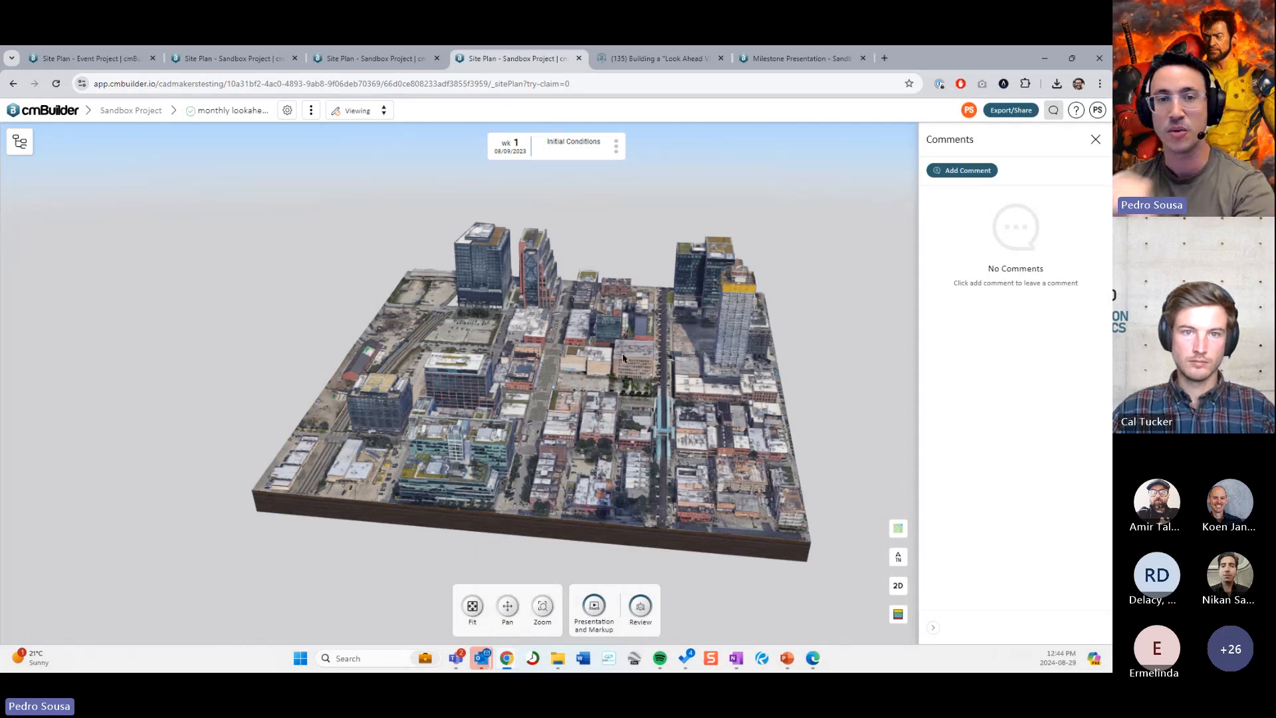
scroll(623, 358, "up", 5)
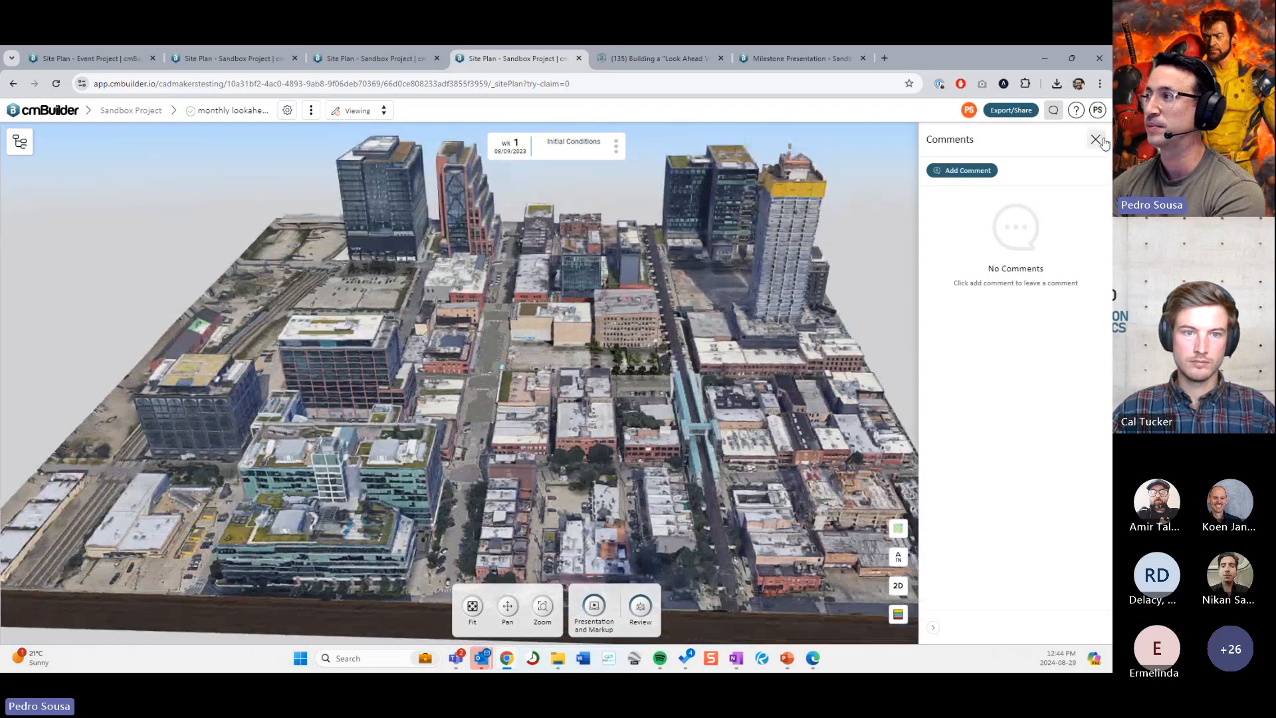
left_click(1095, 139)
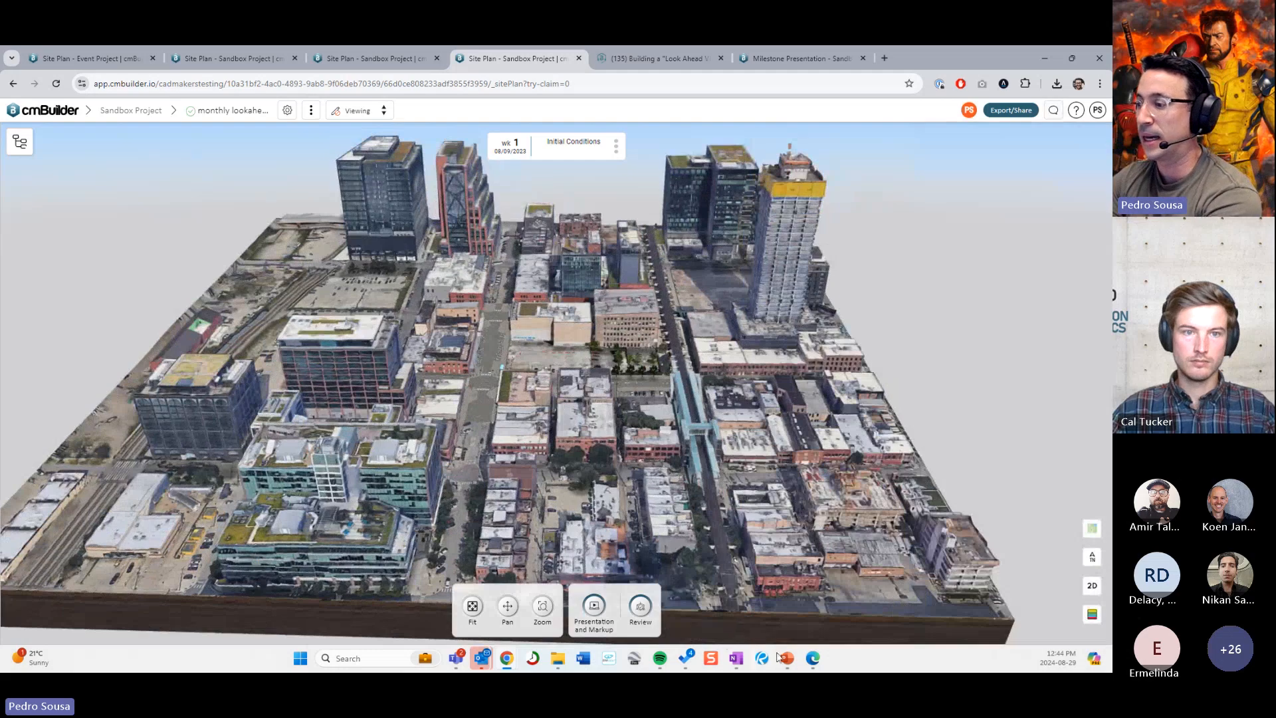
Step: Return to the PowerPoint slide show and advance to the Tips and Tricks slide
mouse_move(787, 661)
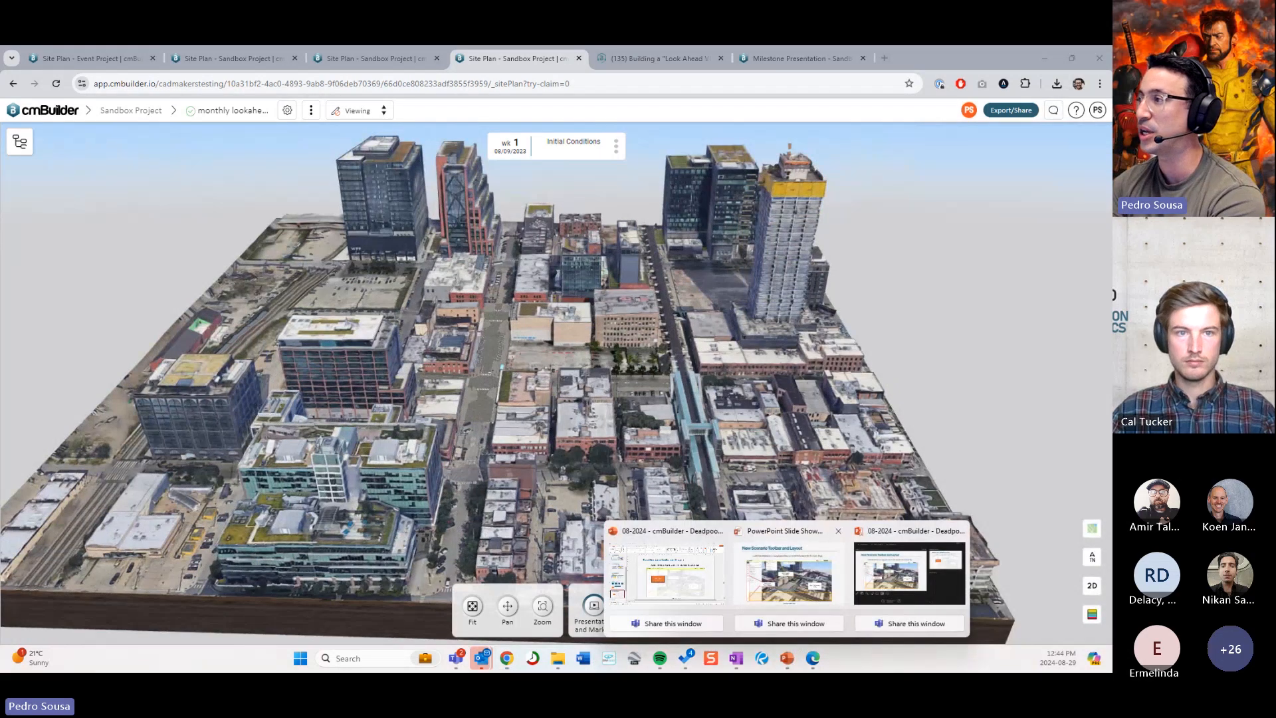
left_click(789, 571)
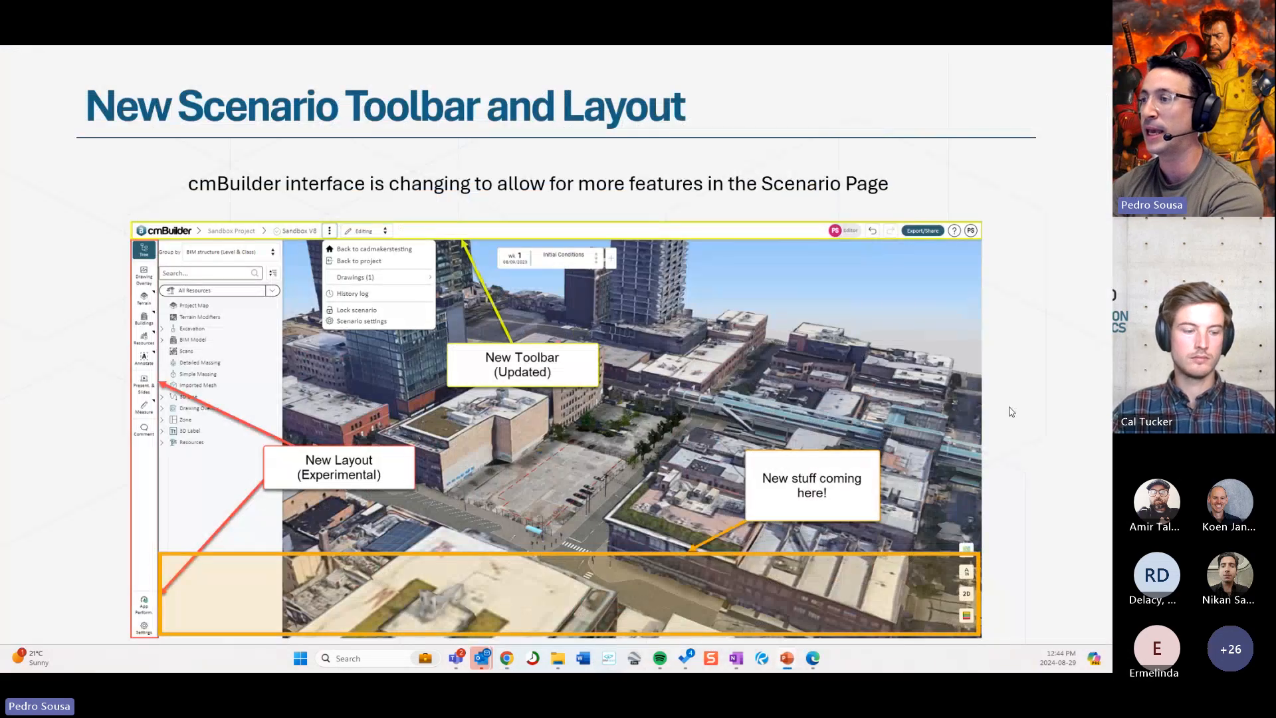
left_click(1038, 337)
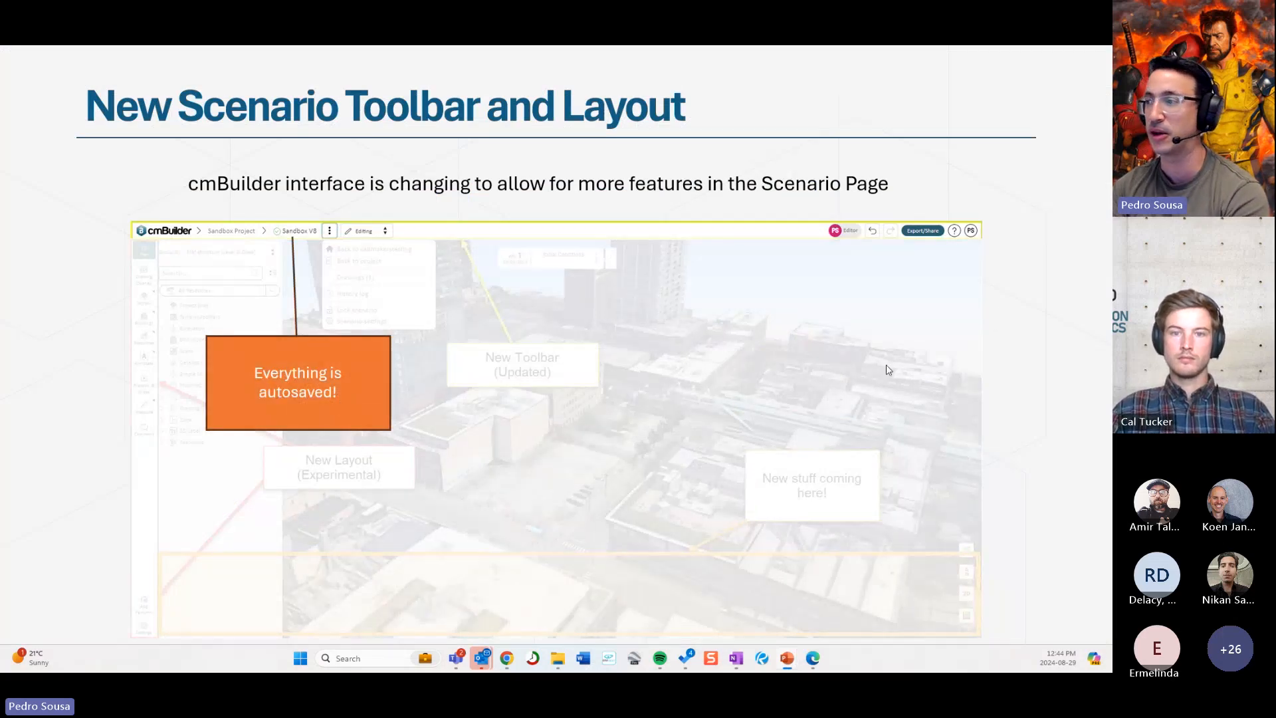
left_click(922, 369)
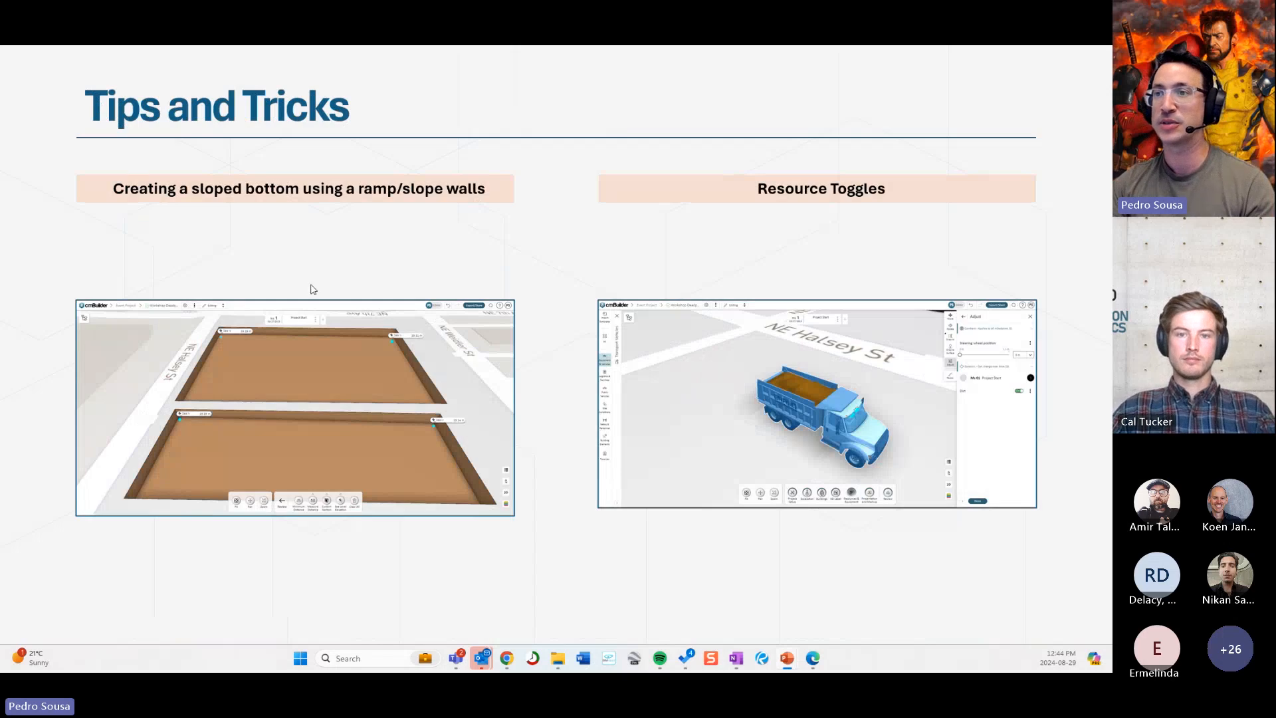
Step: Switch to Chrome and bring up the Event Project site plan
mouse_move(510, 662)
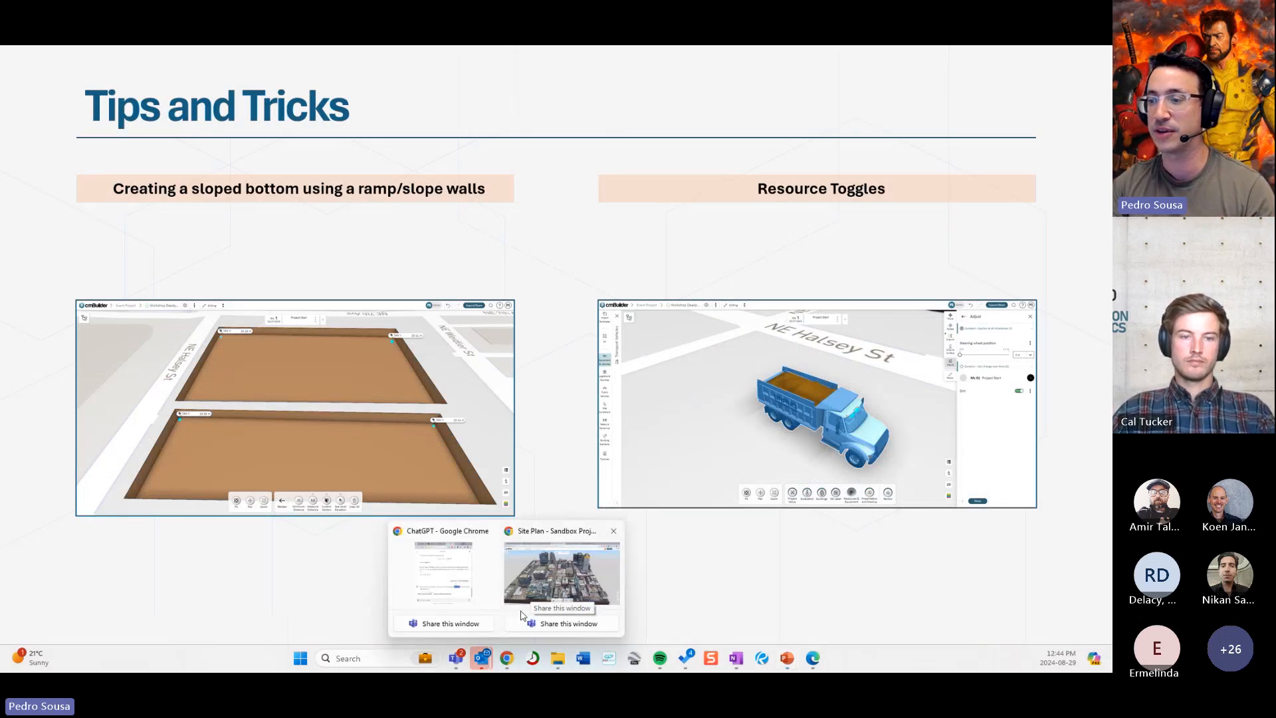
left_click(562, 573)
left_click(122, 61)
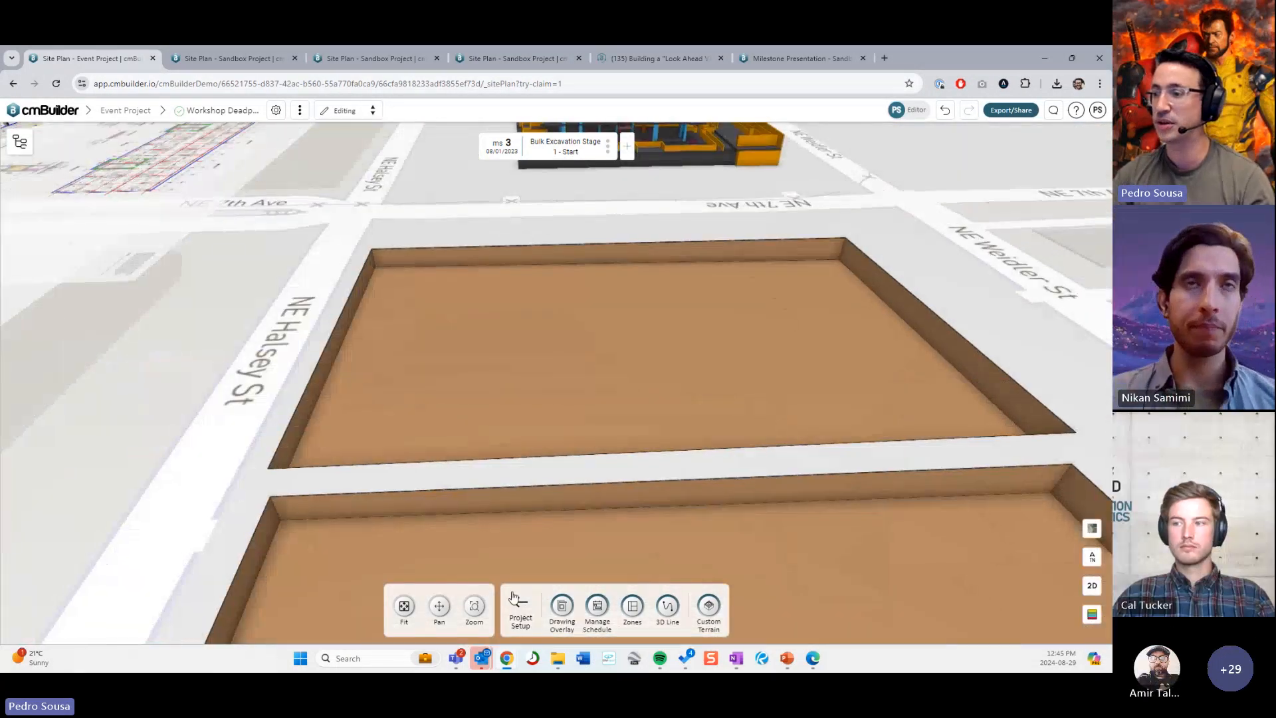
Step: Measure the sea level elevation at two opposite sides of the larger excavation pit
left_click(521, 603)
left_click(733, 606)
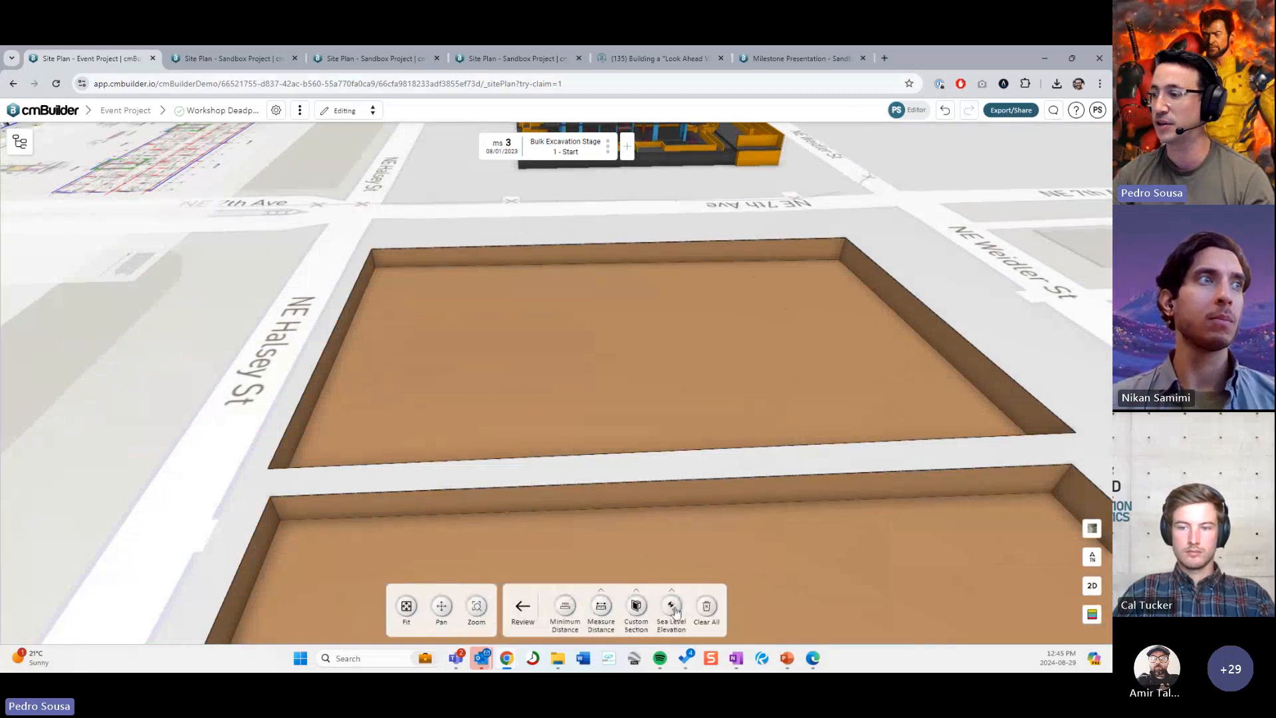
left_click(672, 605)
left_click(371, 297)
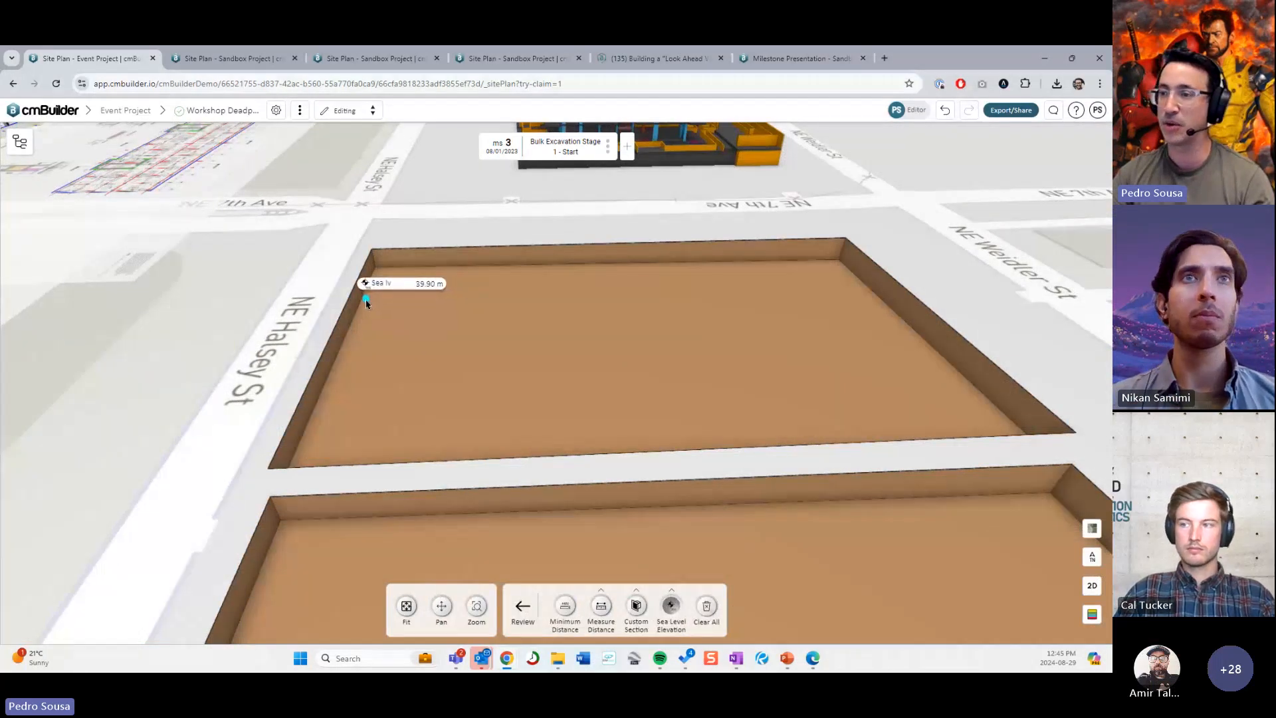
left_click(366, 301)
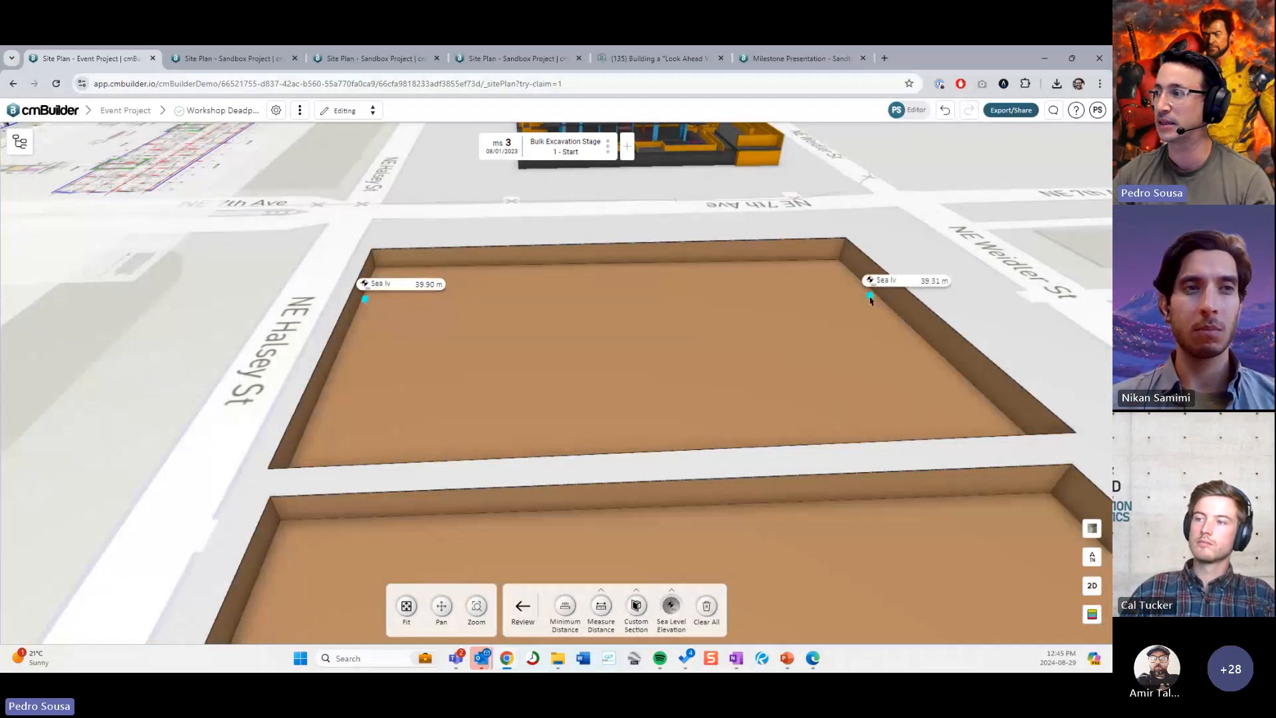
left_click(868, 295)
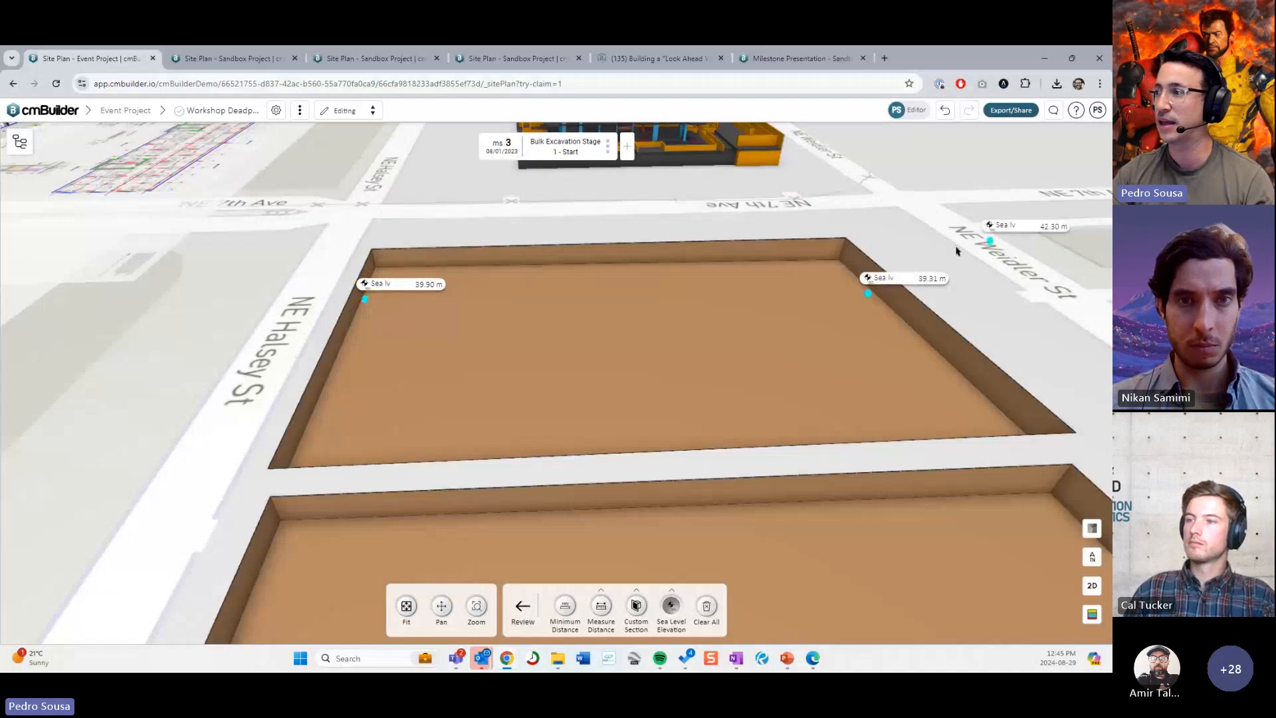
Step: Clear all sea level elevation marks and show the site plan in 2D
right_click_drag(816, 491, 770, 285)
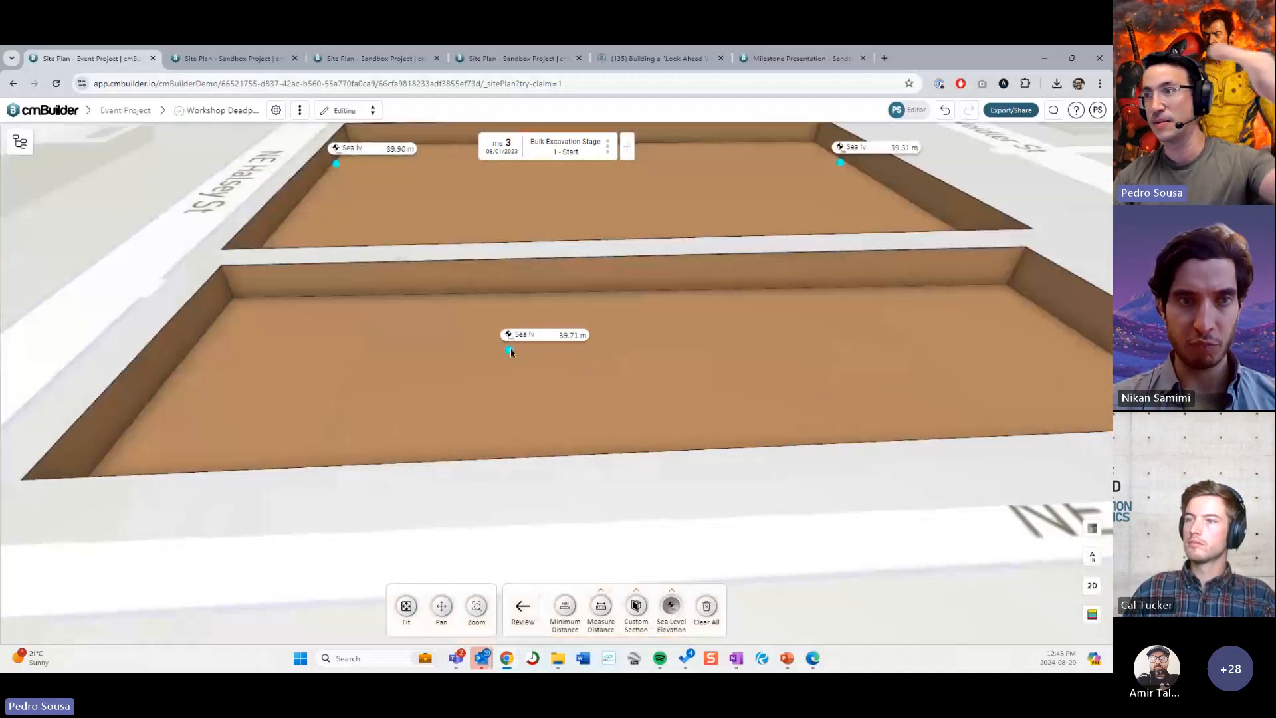
scroll(512, 349, "down", 3)
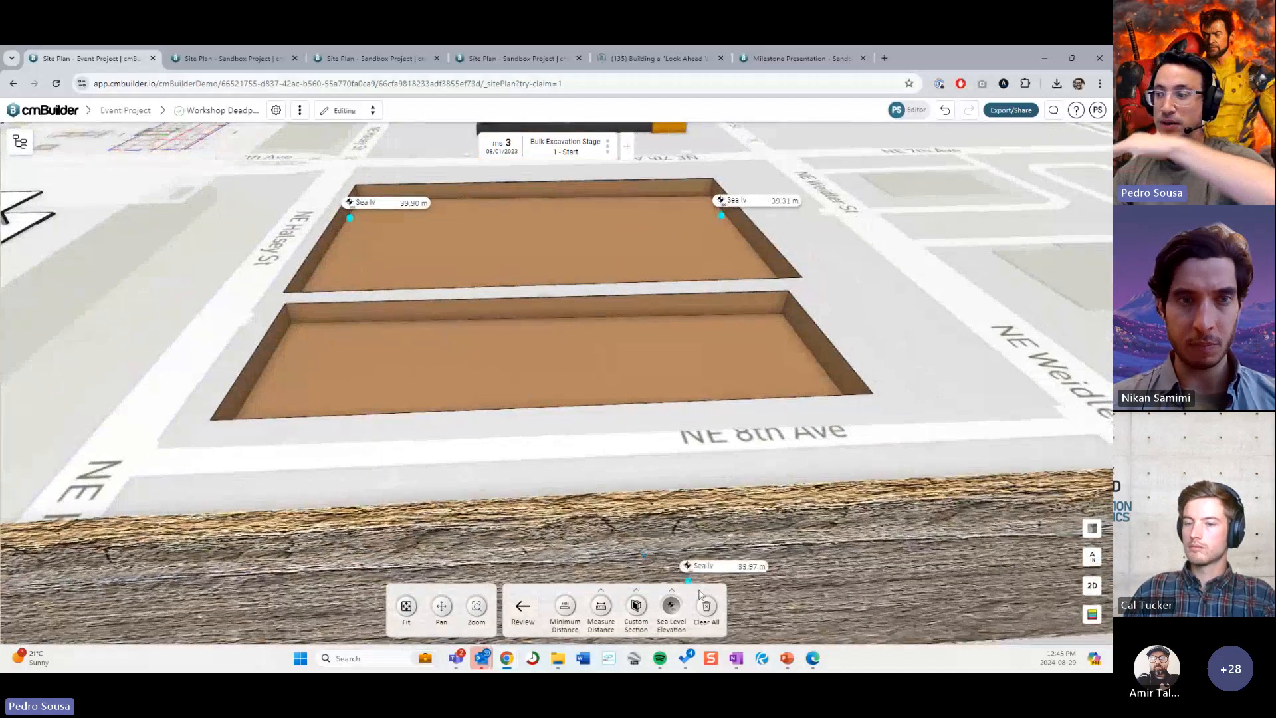
right_click_drag(788, 331, 576, 347)
left_click(707, 608)
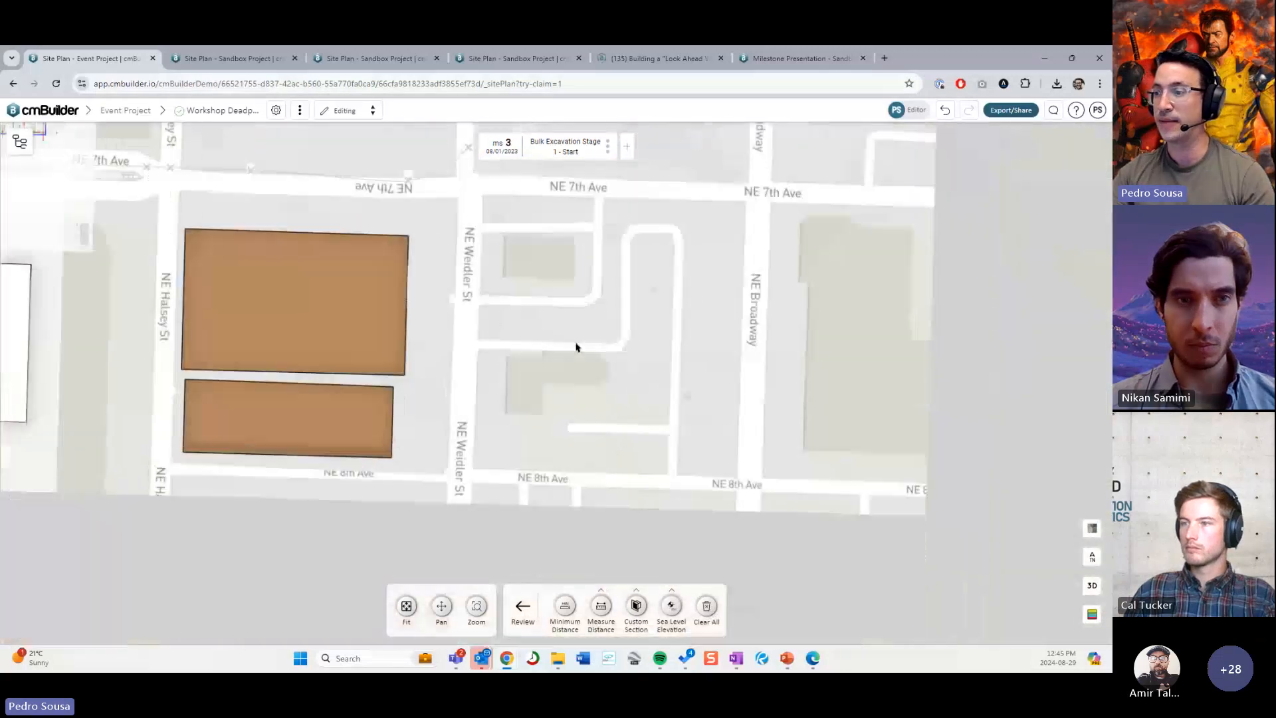
scroll(588, 399, "up", 2)
Step: Start a new excavation cut in the Bulk Excavation Stage 1 - Start milestone
left_click(522, 606)
left_click(531, 606)
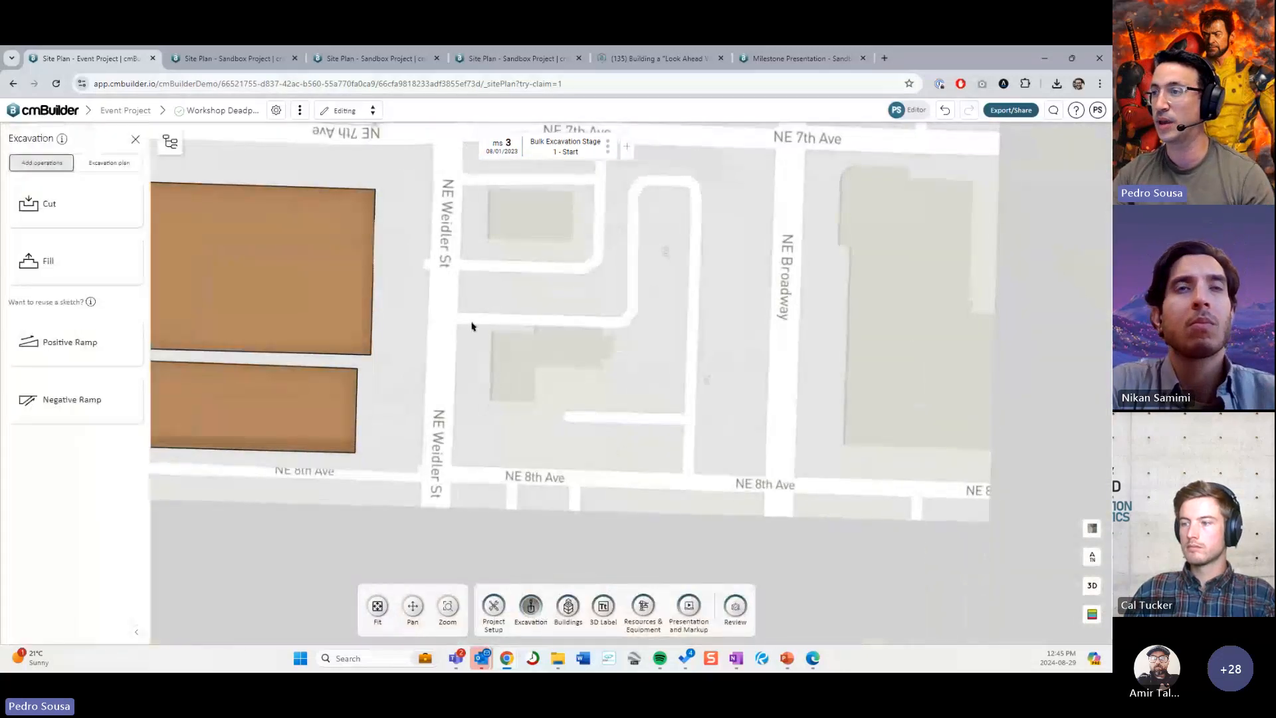
left_click(44, 203)
left_click(471, 204)
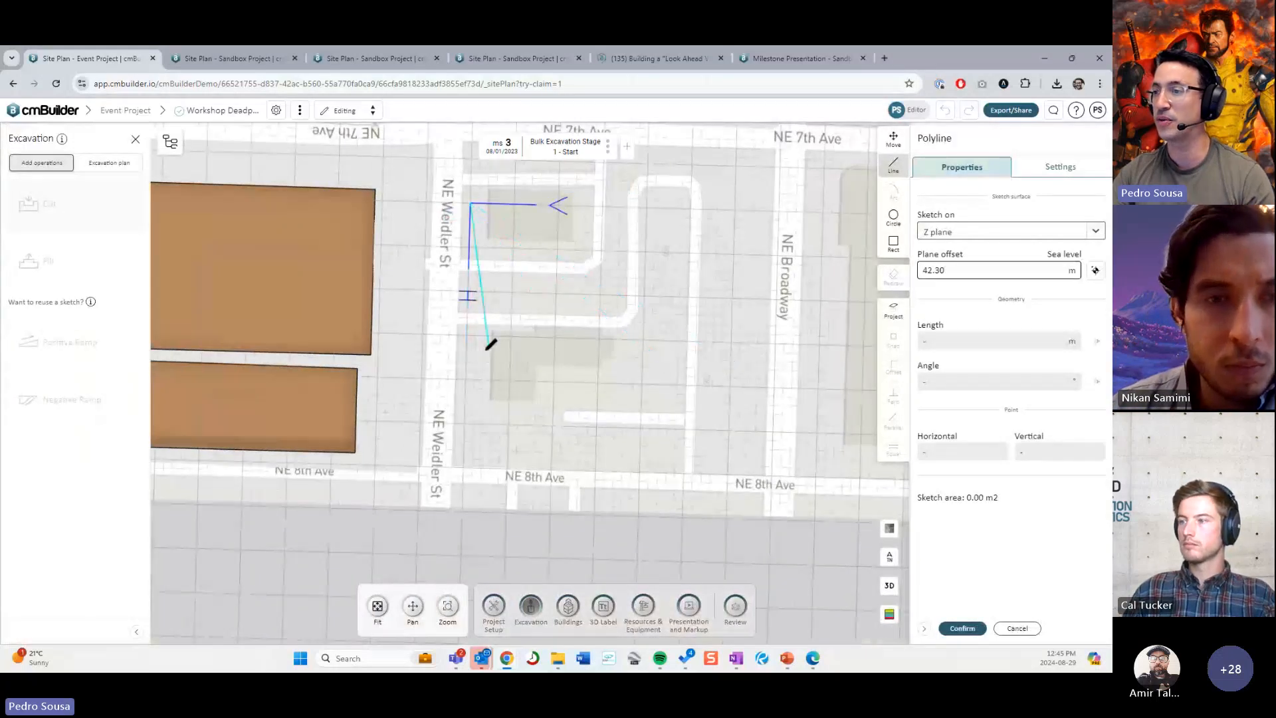
left_click(470, 354)
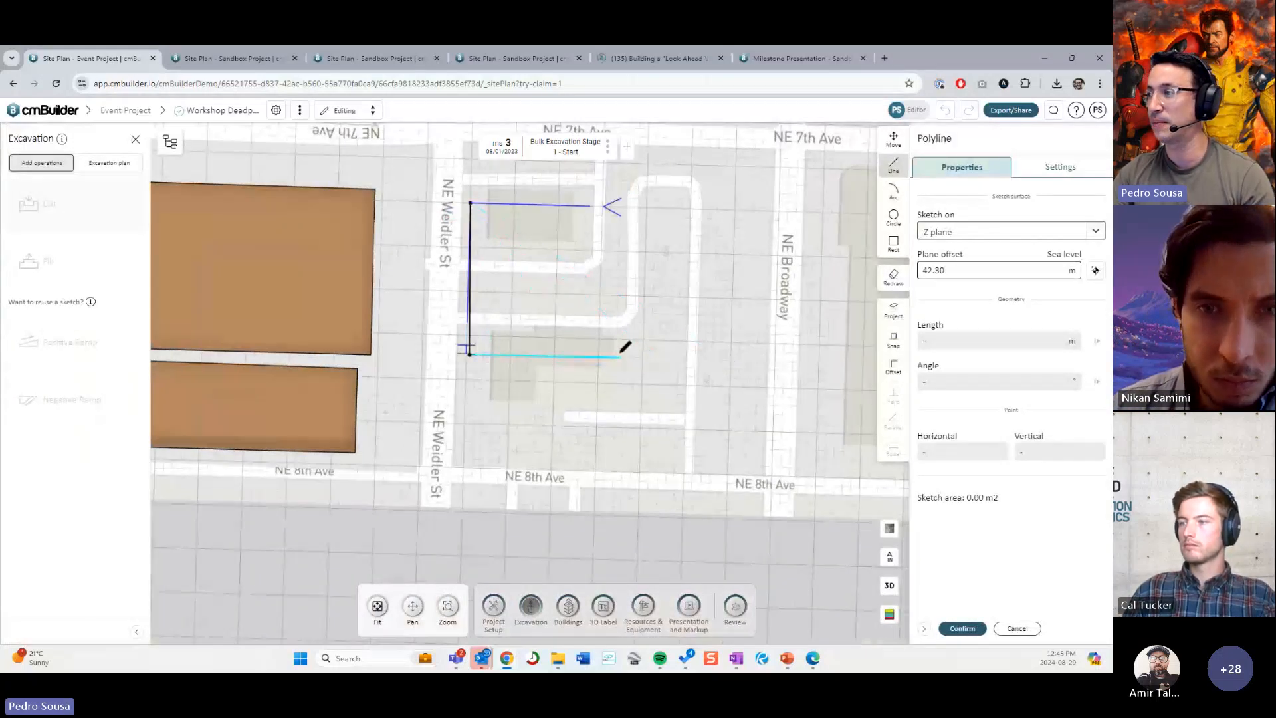
scroll(624, 351, "up", 2)
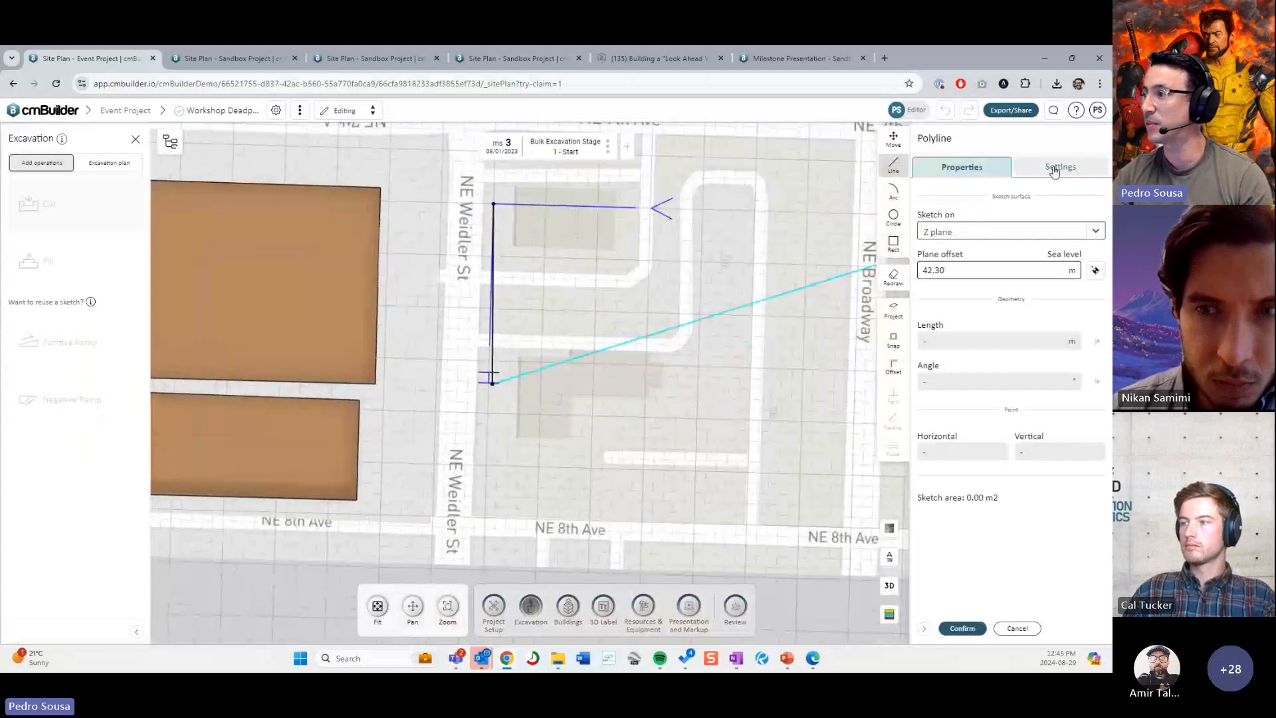
left_click(896, 277)
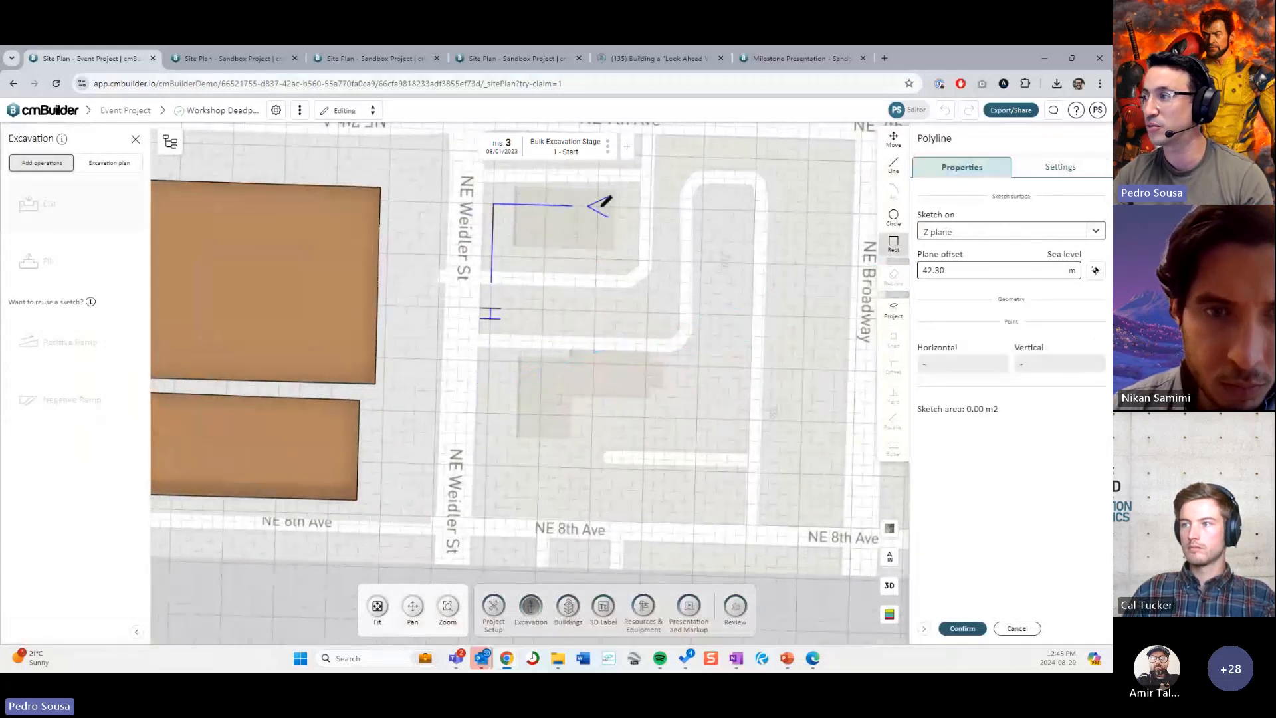
Step: Turn on length display and sketch a rectangle about 48 by 34 m between NE Weidler St and NE Broadway
left_click(1052, 183)
left_click(1085, 266)
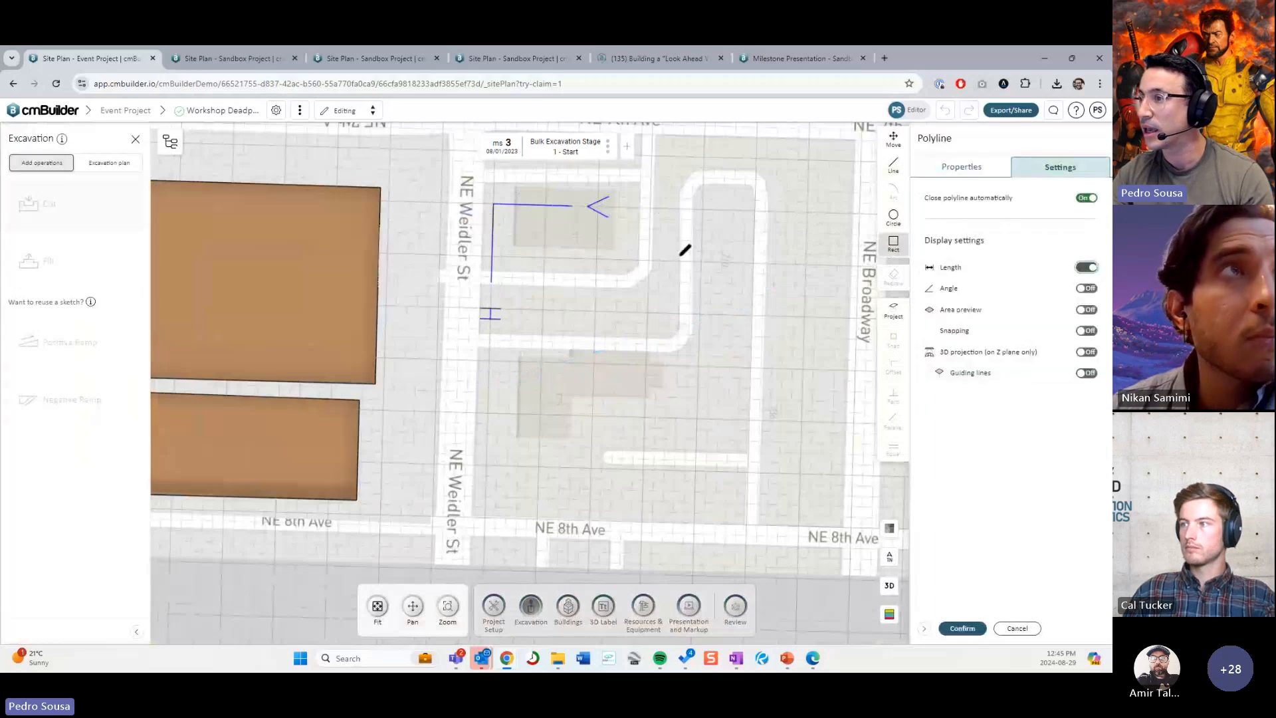
left_click(493, 204)
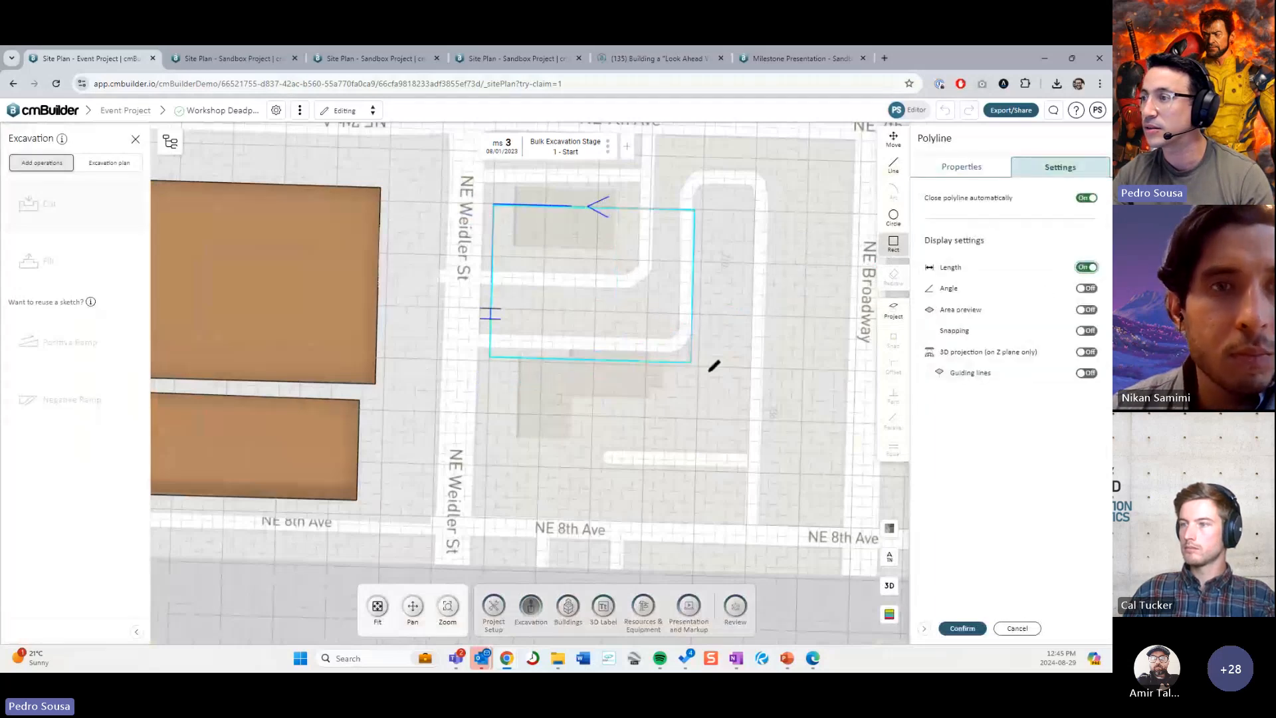
left_click(742, 387)
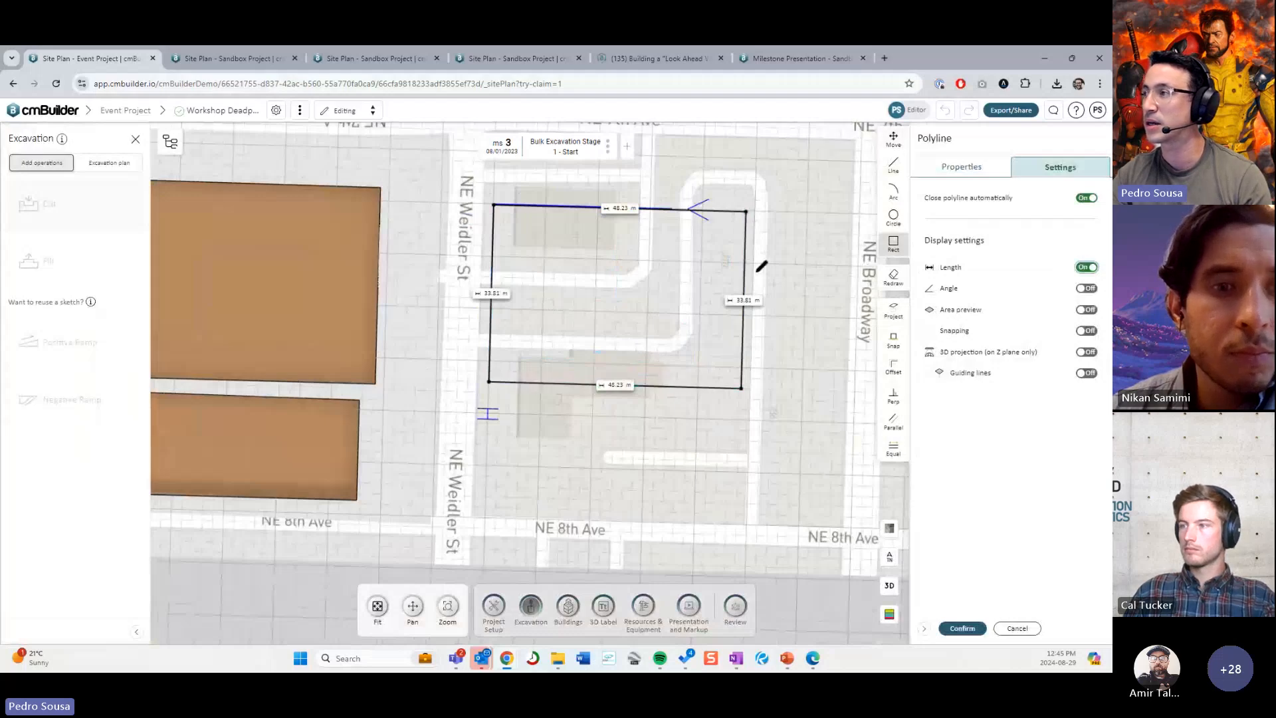
Step: Move the rectangle's edge nearest NE 8th Ave outward and set the lengths of both adjoining sides to 40 m
left_click(895, 140)
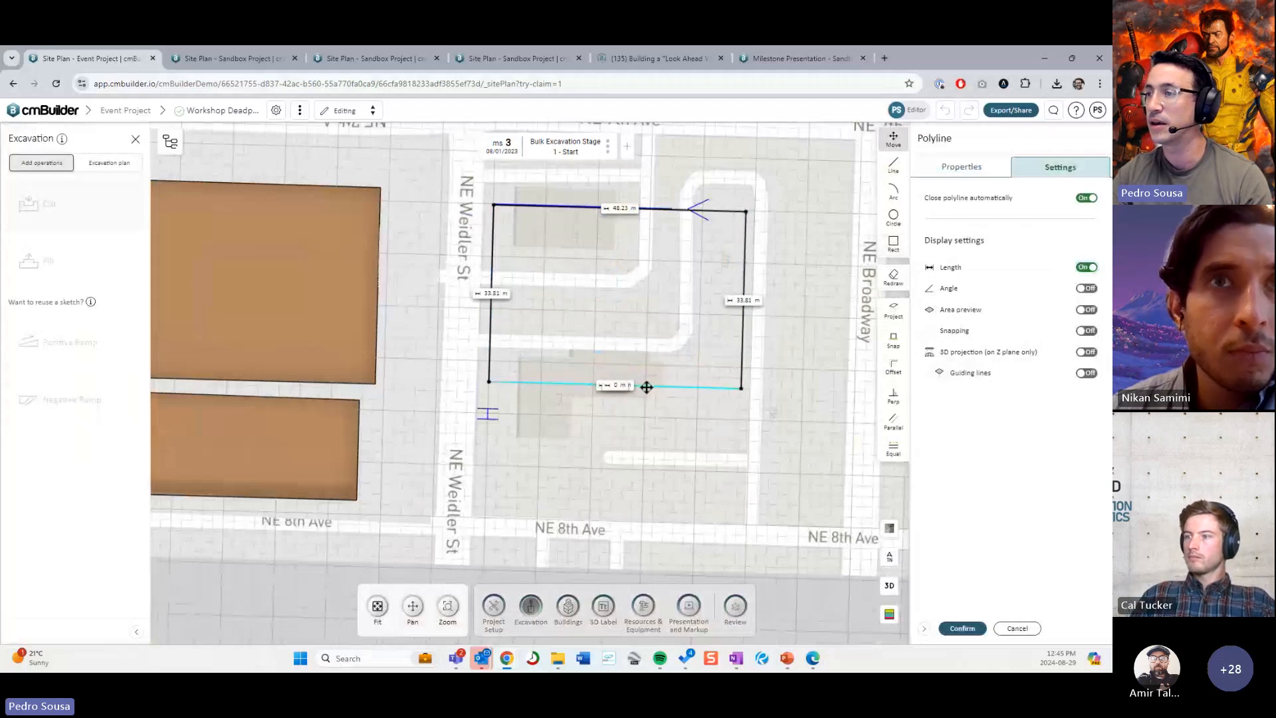
left_click_drag(647, 386, 648, 416)
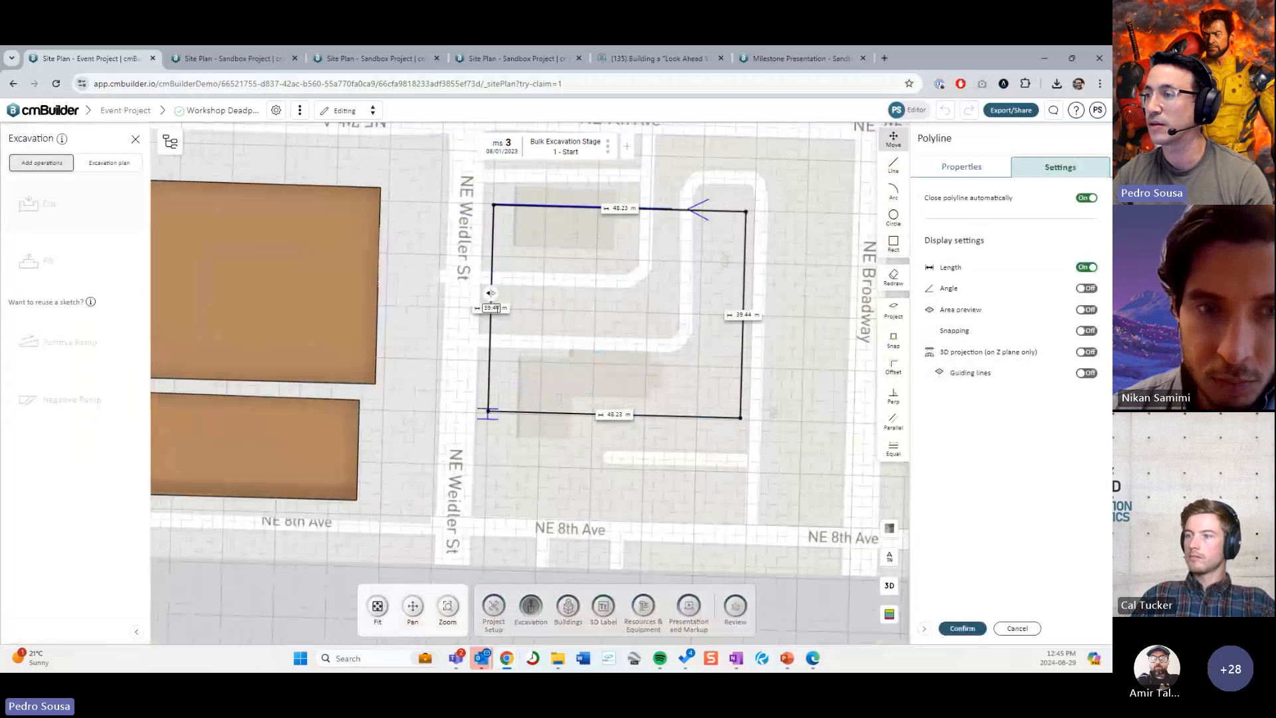
type("40")
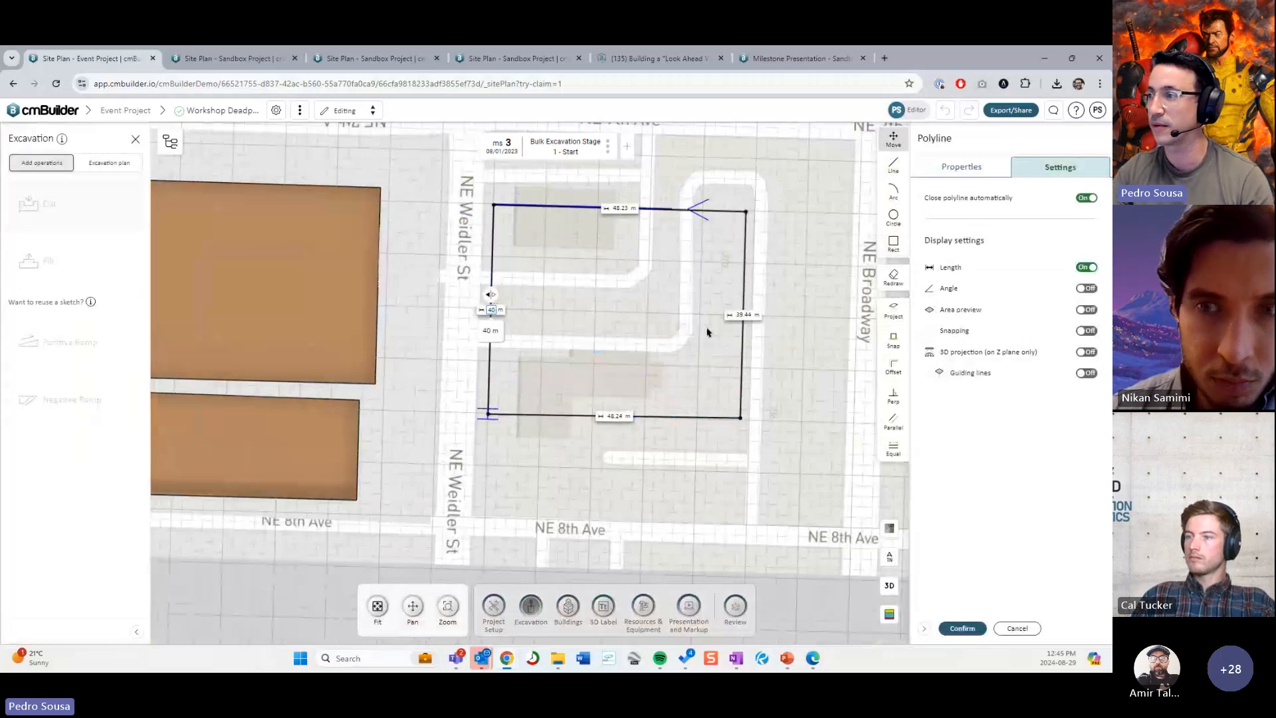
left_click(742, 315)
type("40")
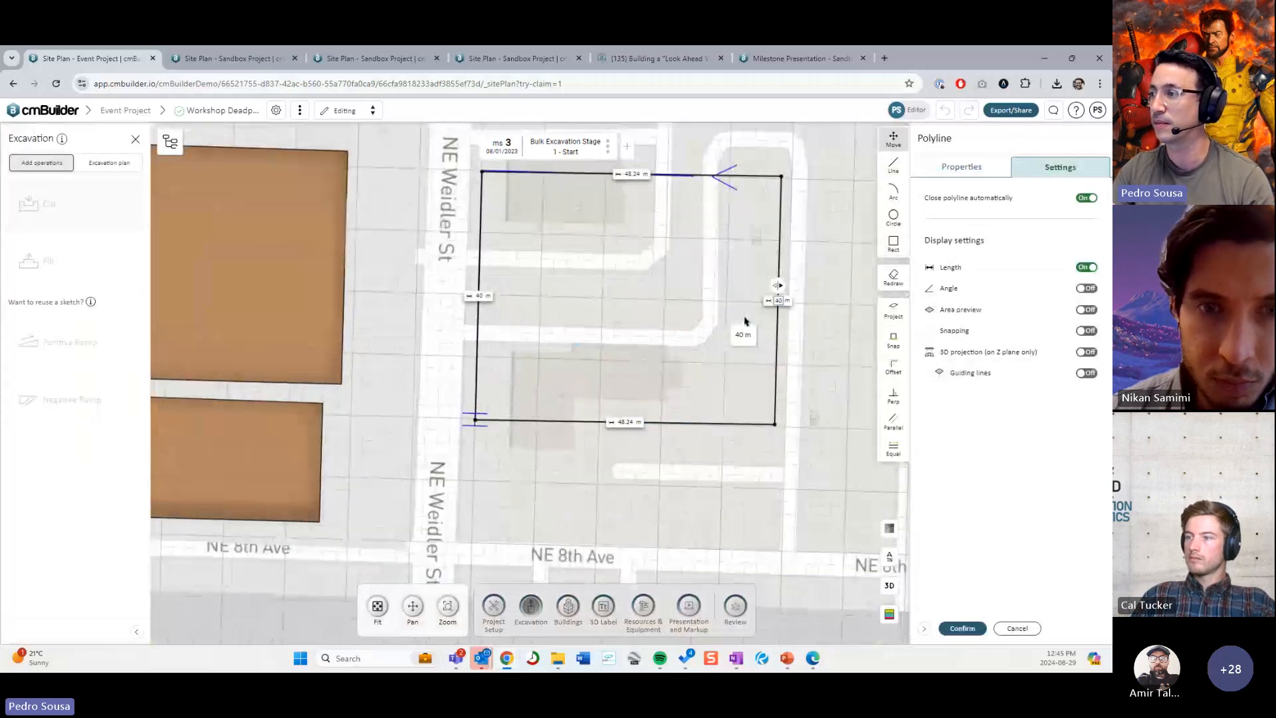
Step: Confirm the cut sketch, pick its 42.30 m sketch elevation from the terrain, finish the cut, and open the excavation plan
left_click(964, 628)
left_click_drag(811, 395, 767, 418)
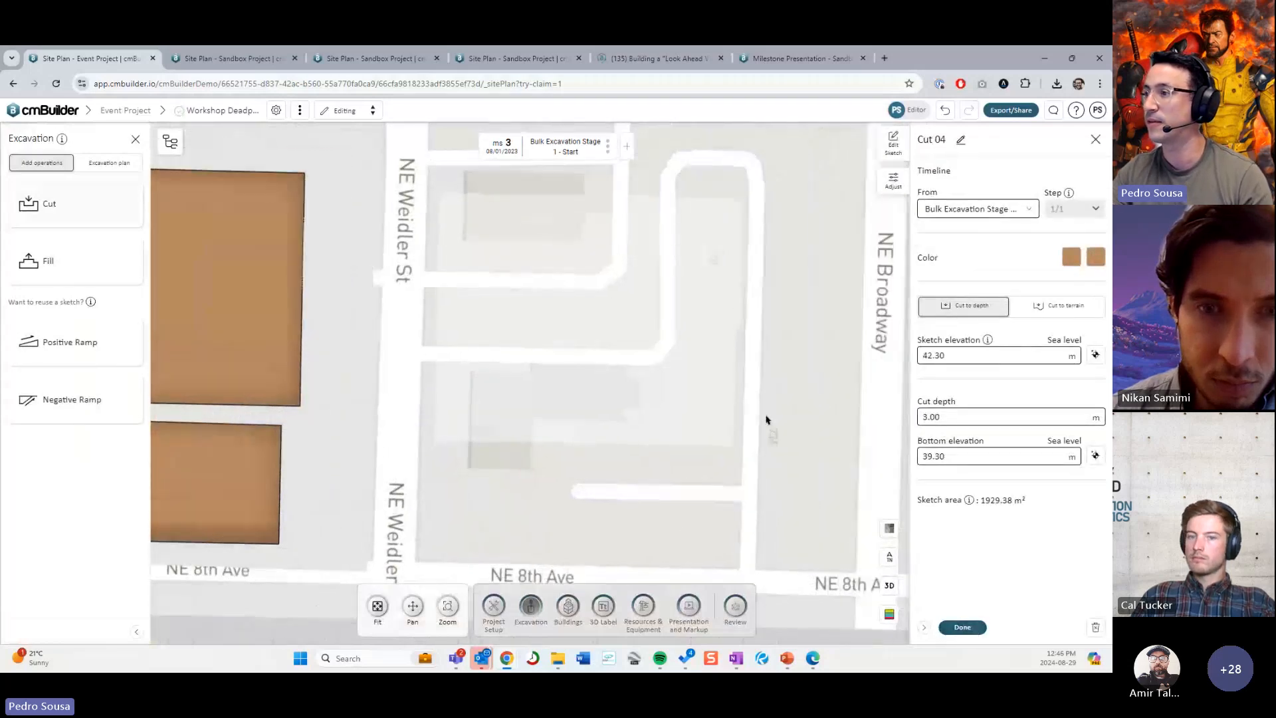
left_click(1094, 356)
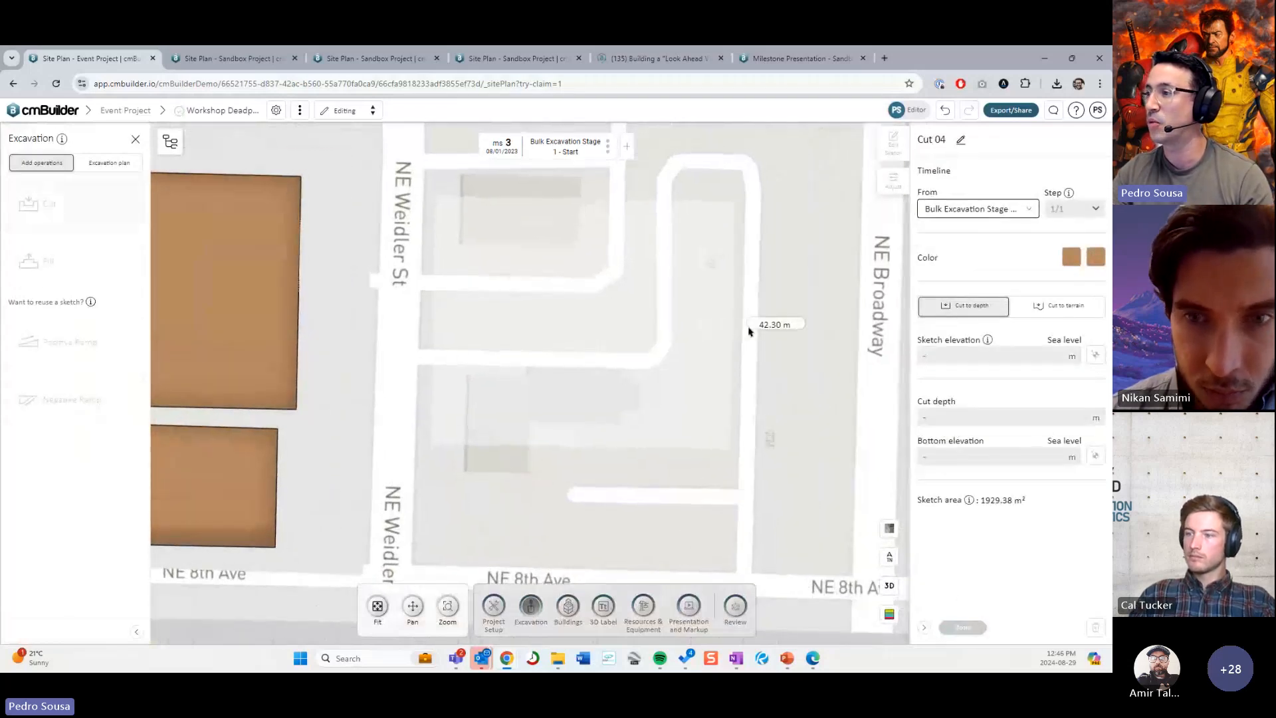
left_click(749, 330)
left_click(956, 627)
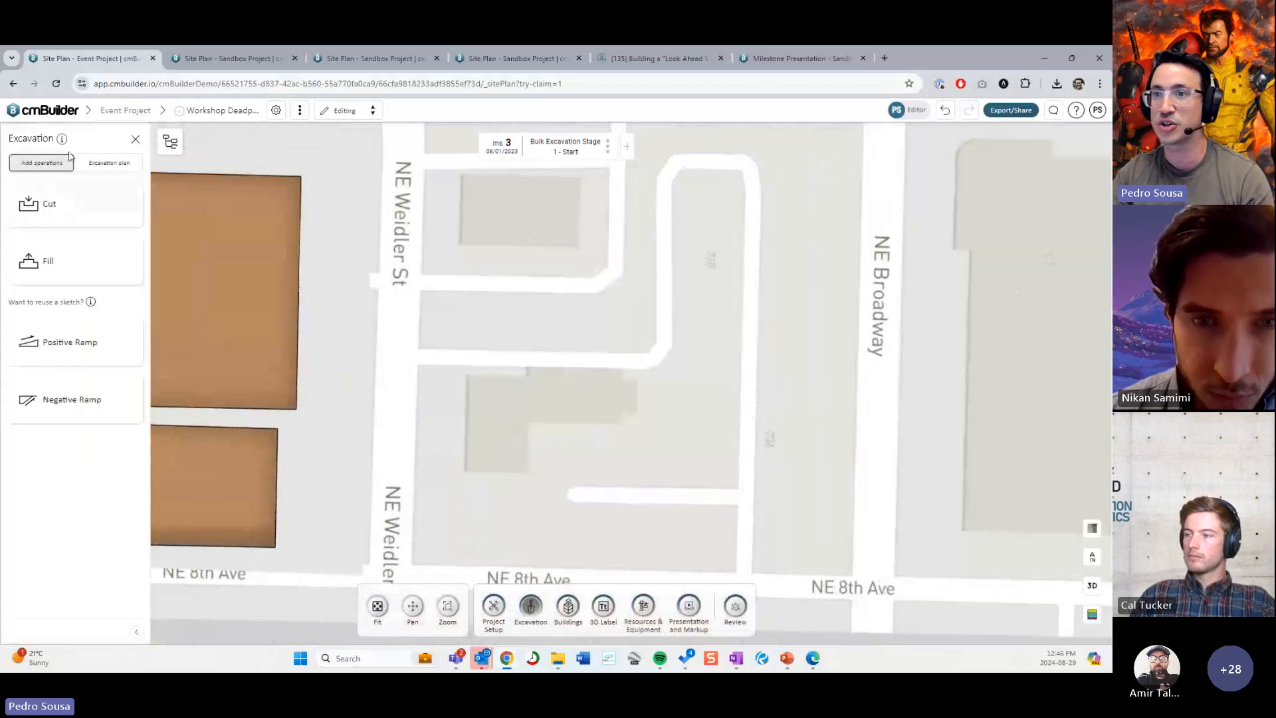
left_click(109, 163)
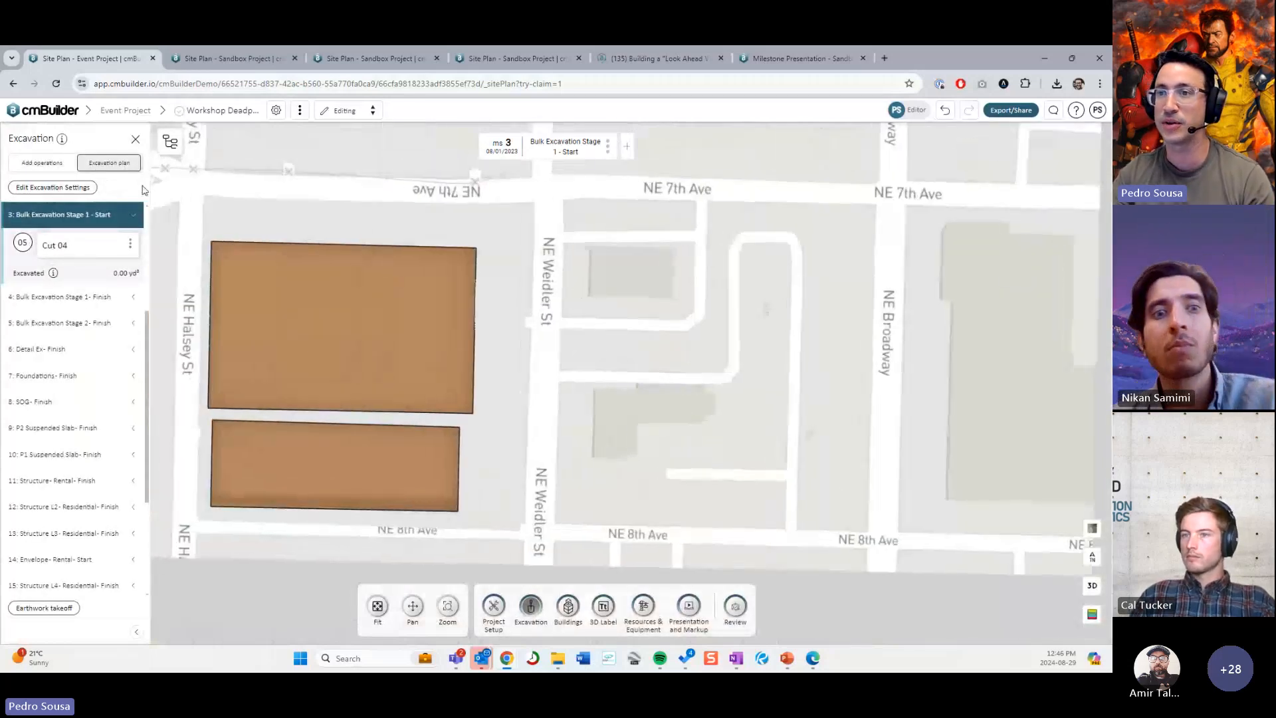
Step: Review the excavation settings and the boundary surface sketch, then leave both without editing anything
left_click(53, 186)
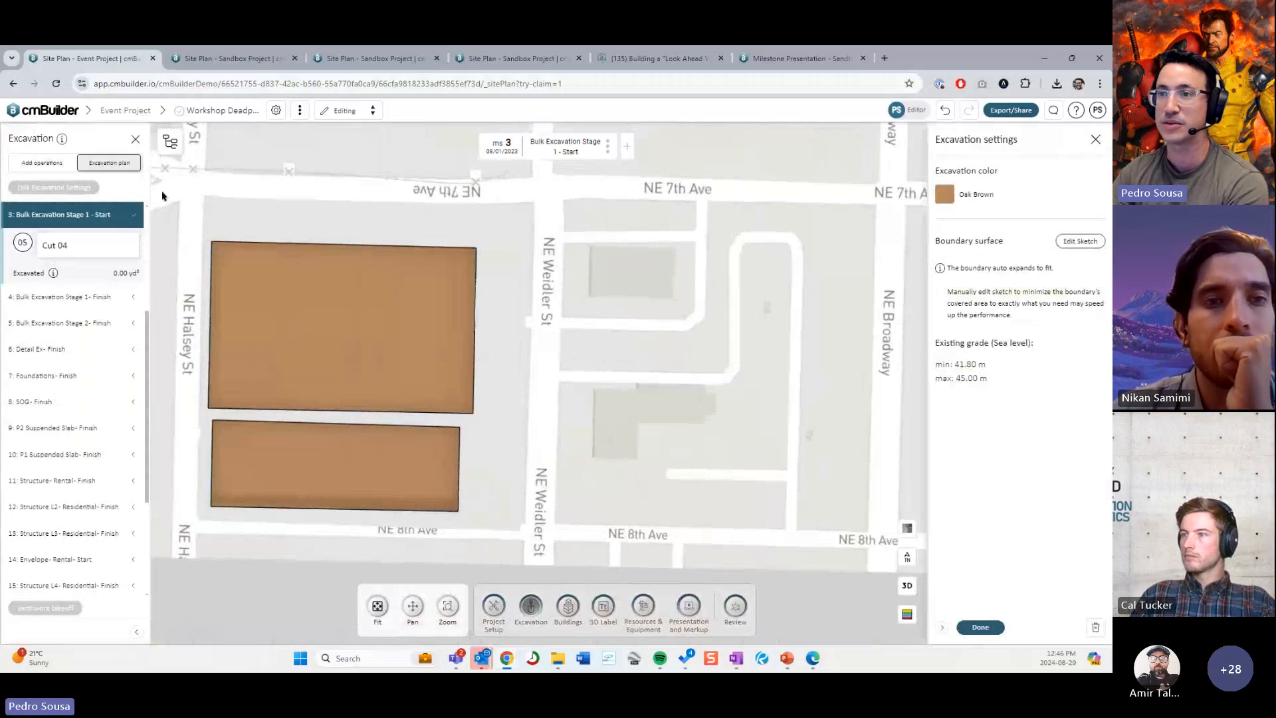
scroll(87, 280, "up", 3)
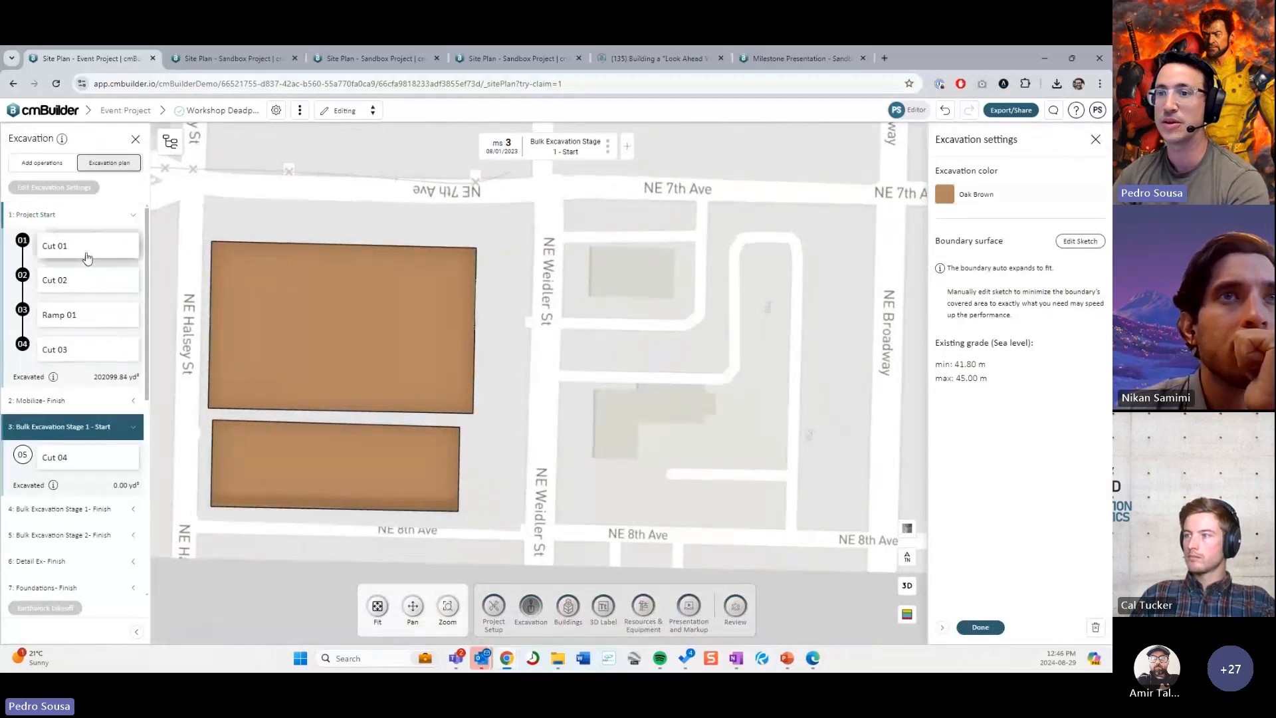
left_click(1078, 242)
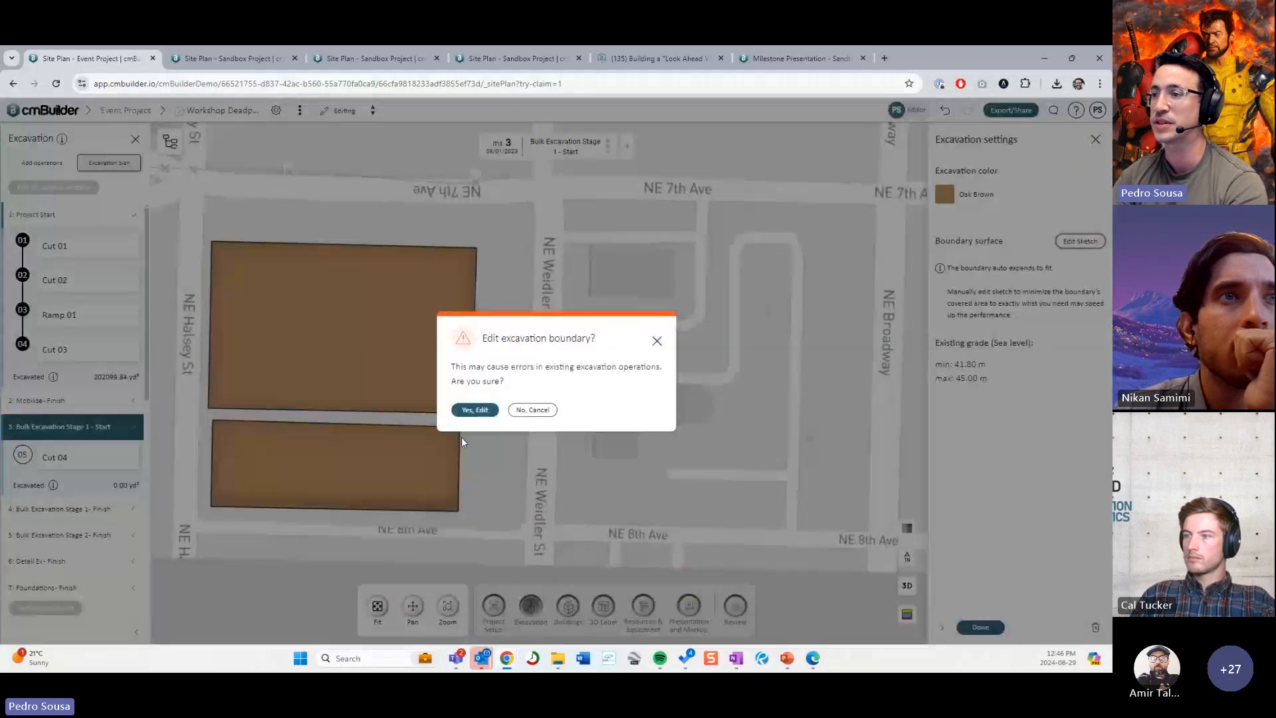
left_click(475, 410)
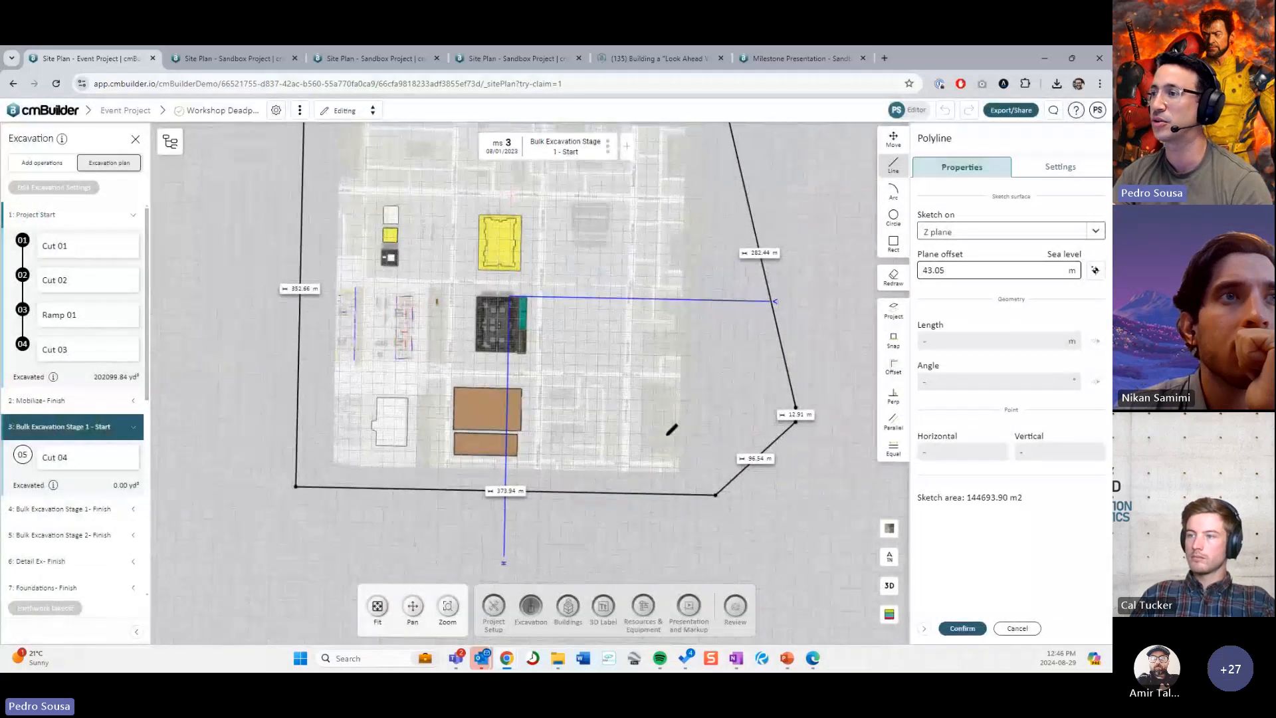
left_click(1017, 629)
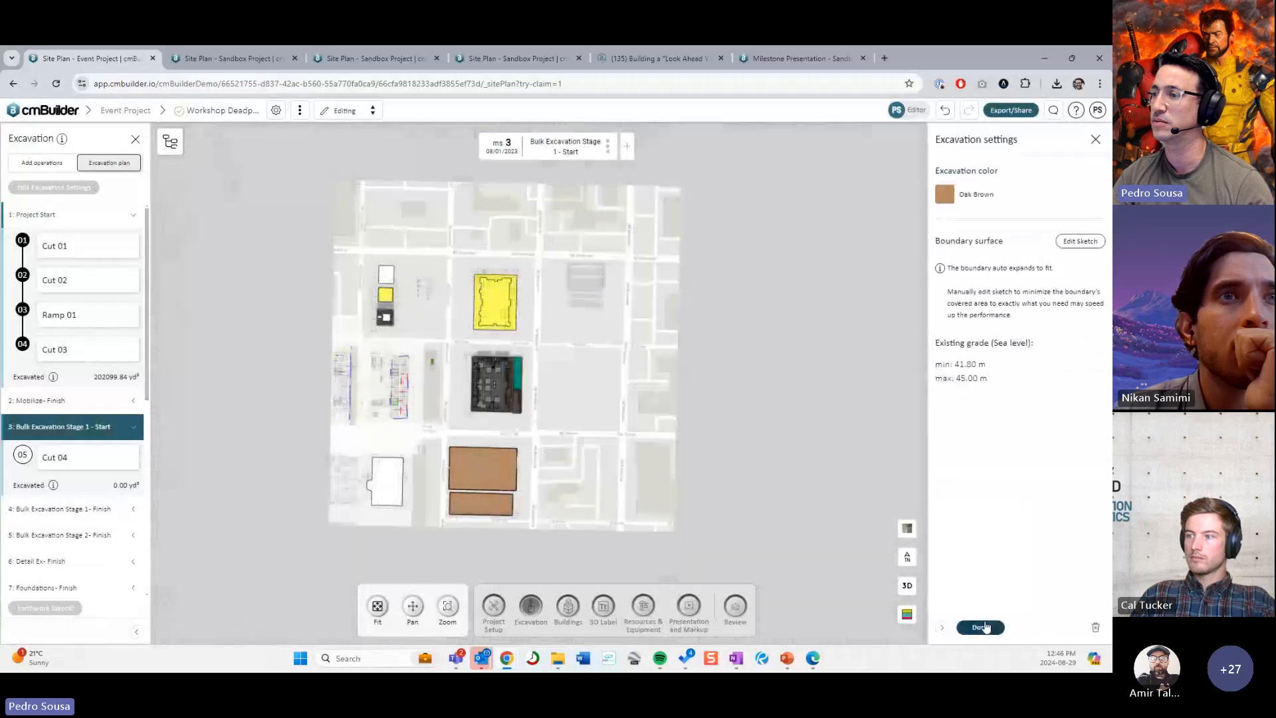
left_click(1003, 629)
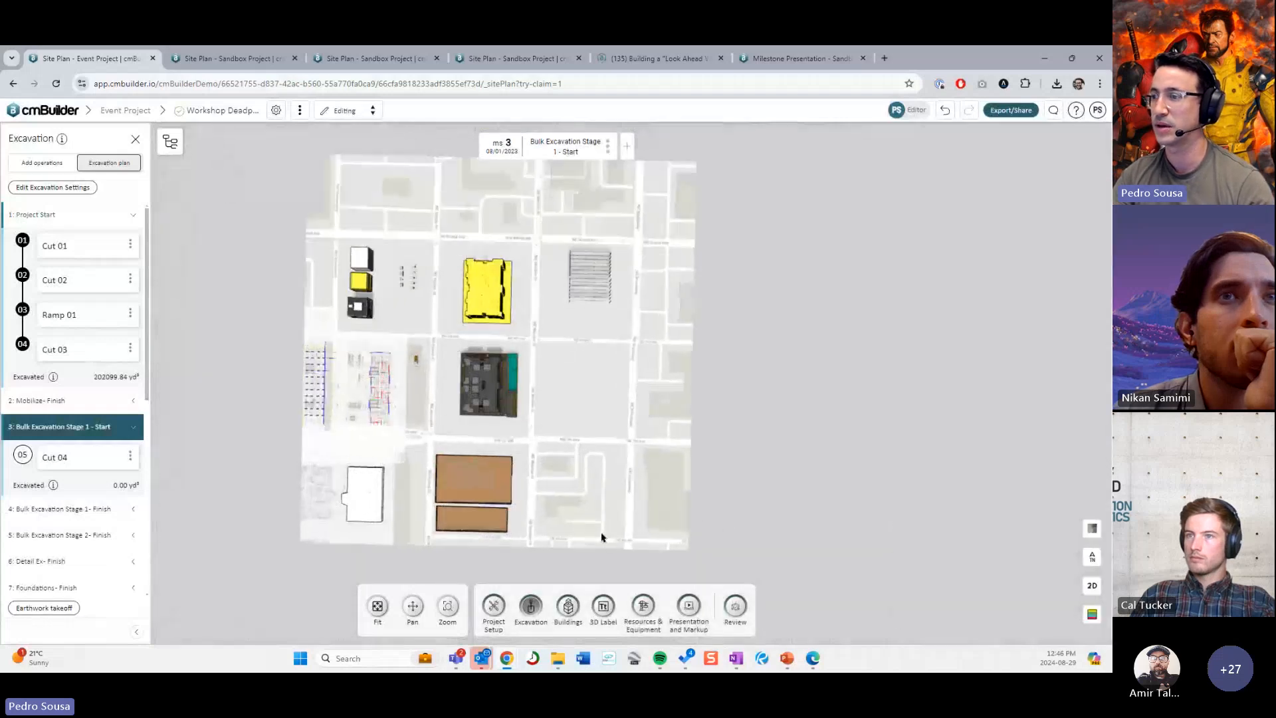
Step: Open Cut 04 under Bulk Excavation Stage 1 - Start and delete it
left_click(73, 458)
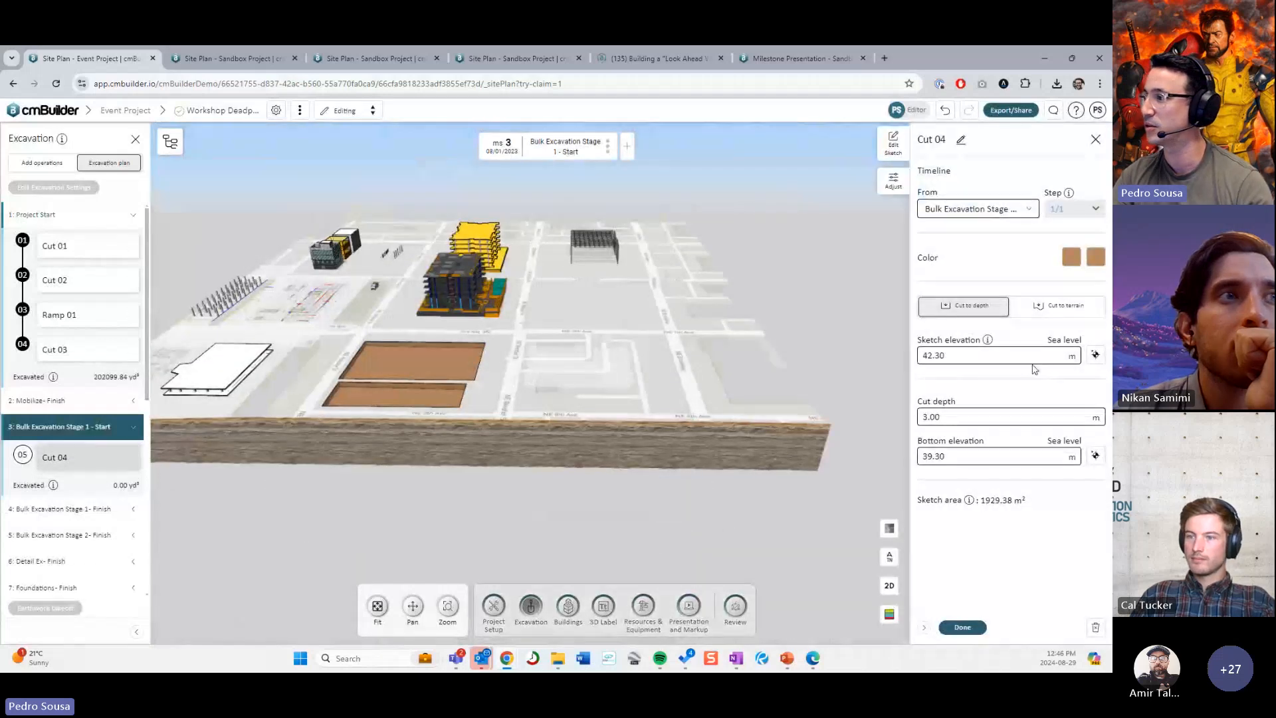
left_click(978, 313)
scroll(675, 388, "up", 5)
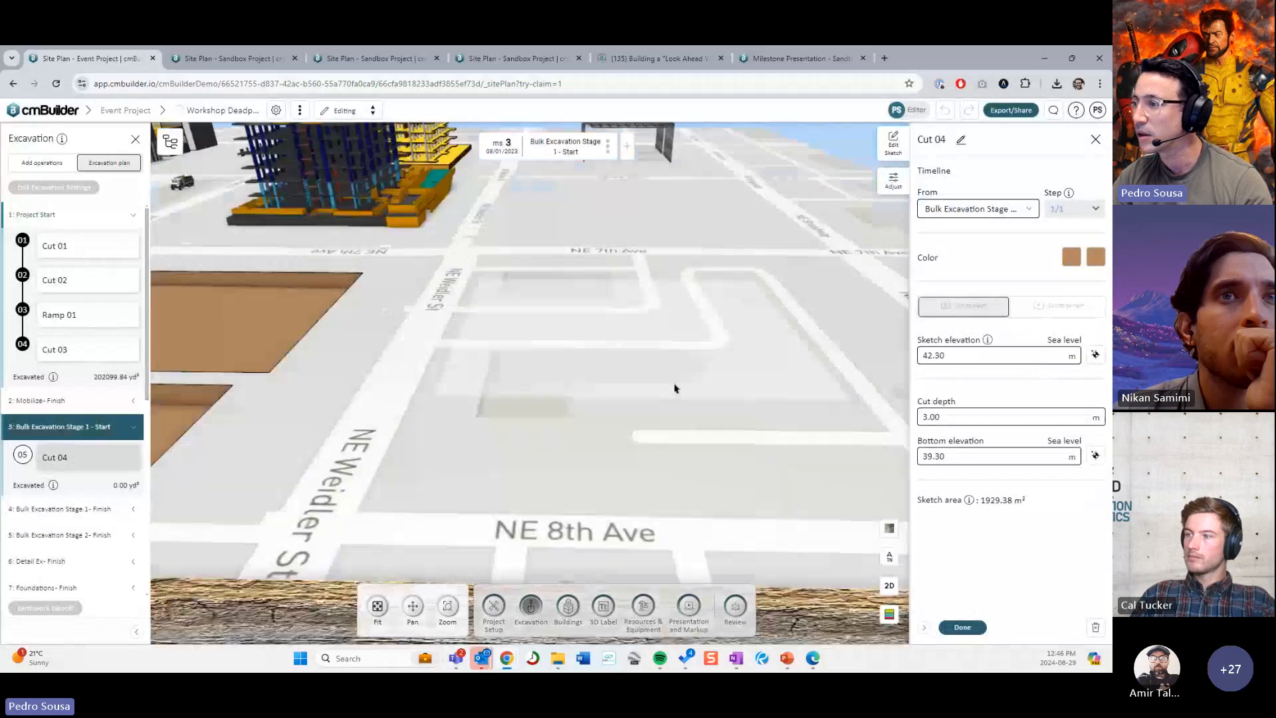
left_click_drag(670, 390, 849, 327)
left_click(1098, 626)
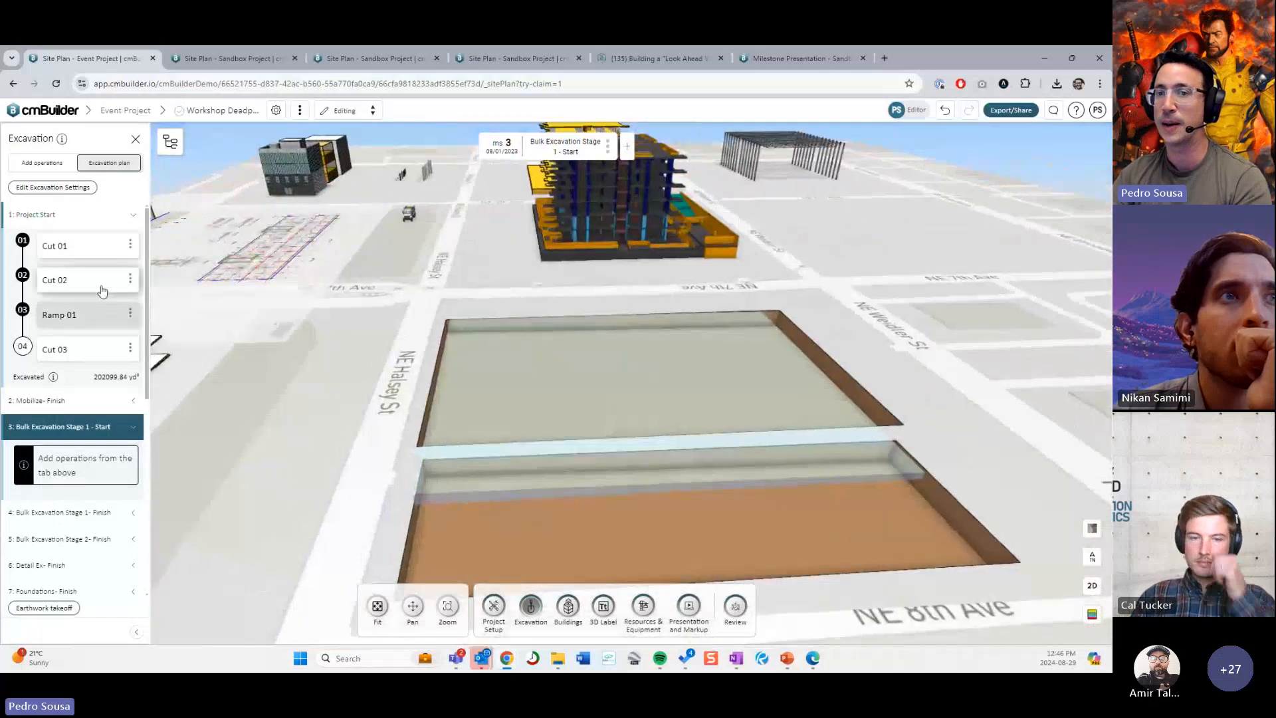
Step: Open Ramp 01 in the Project Start milestone and delete it from the excavation
left_click_drag(510, 416, 239, 362)
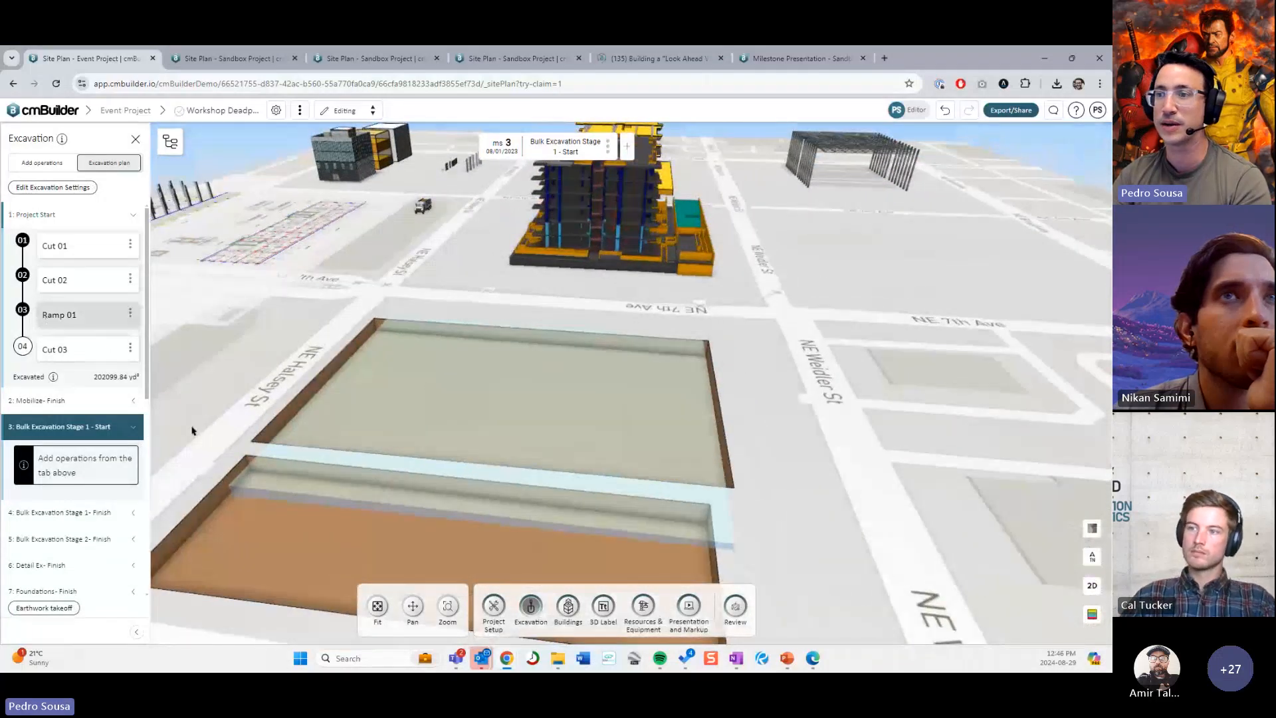
scroll(482, 394, "up", 4)
scroll(299, 332, "down", 2)
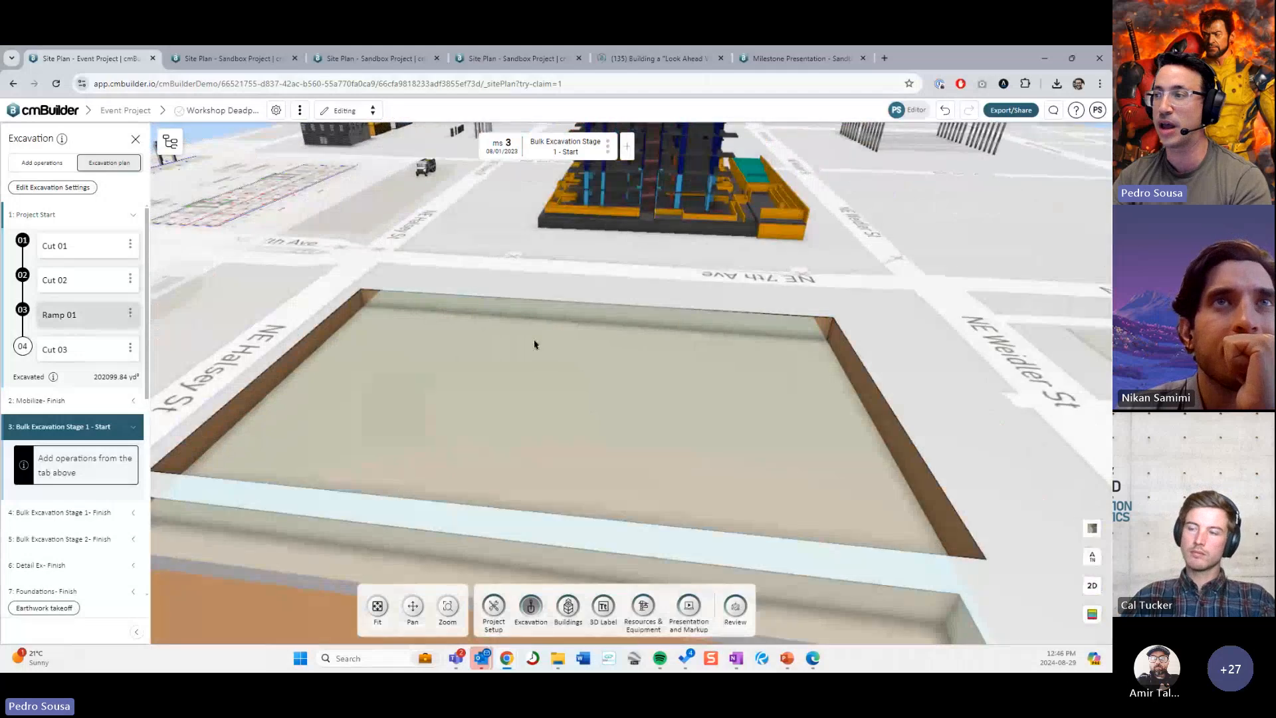
left_click_drag(610, 350, 581, 351)
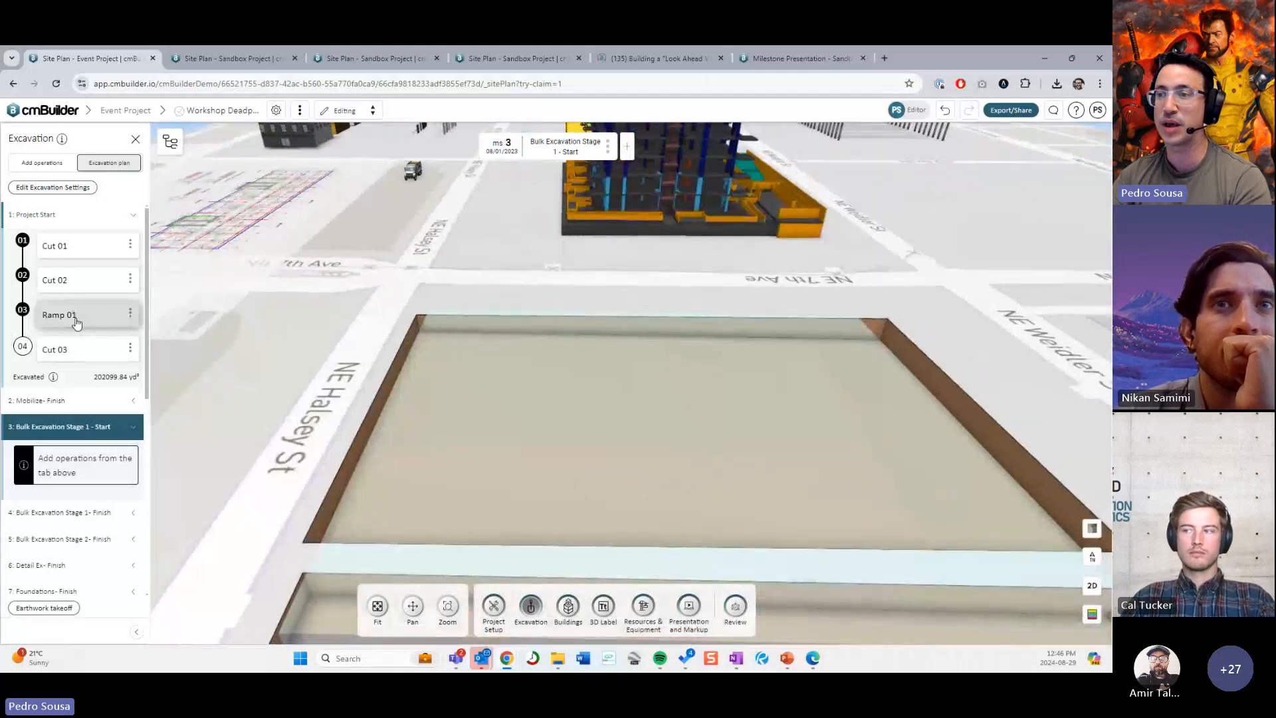
left_click(79, 317)
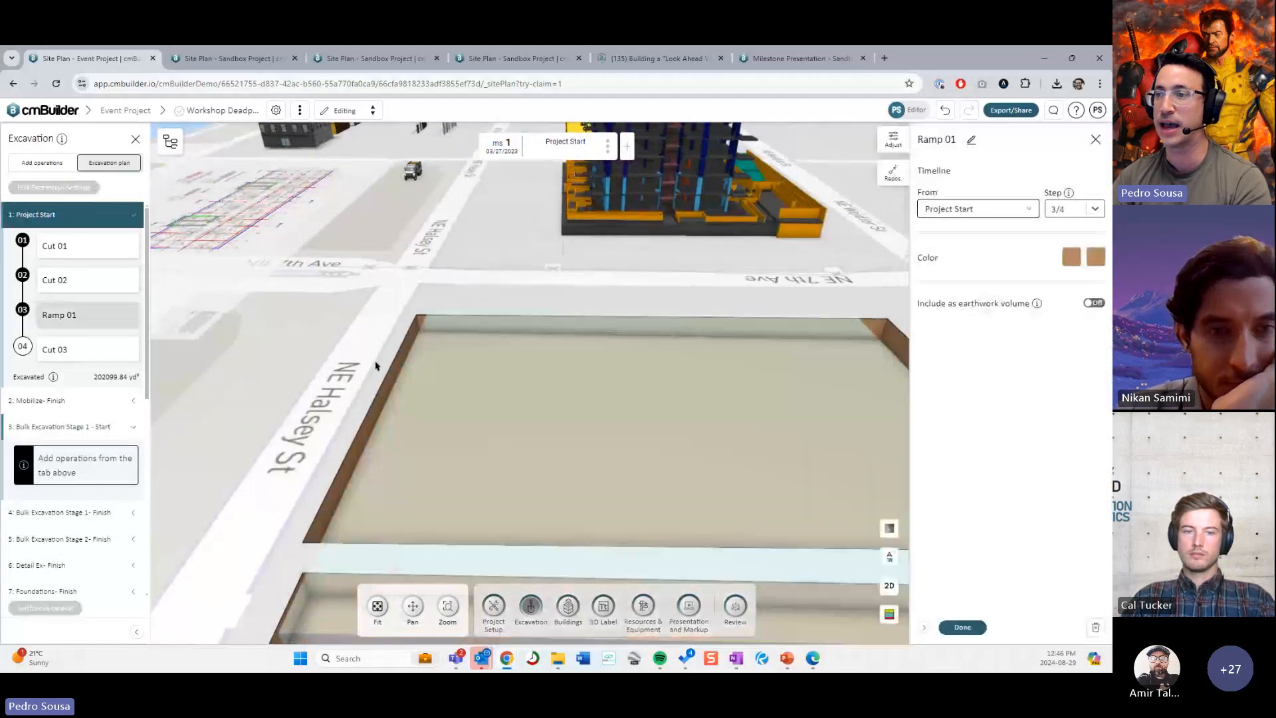
left_click_drag(375, 366, 305, 365)
right_click_drag(305, 365, 422, 326)
right_click_drag(644, 385, 492, 352)
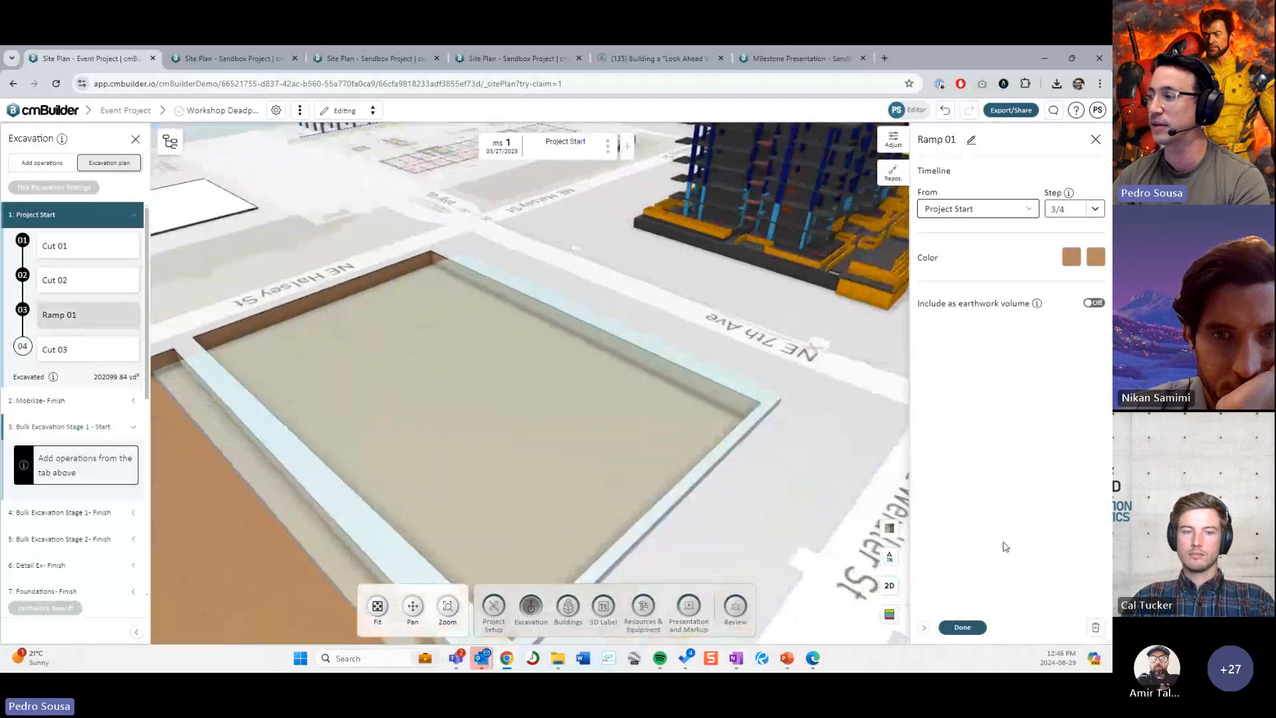
left_click(1095, 626)
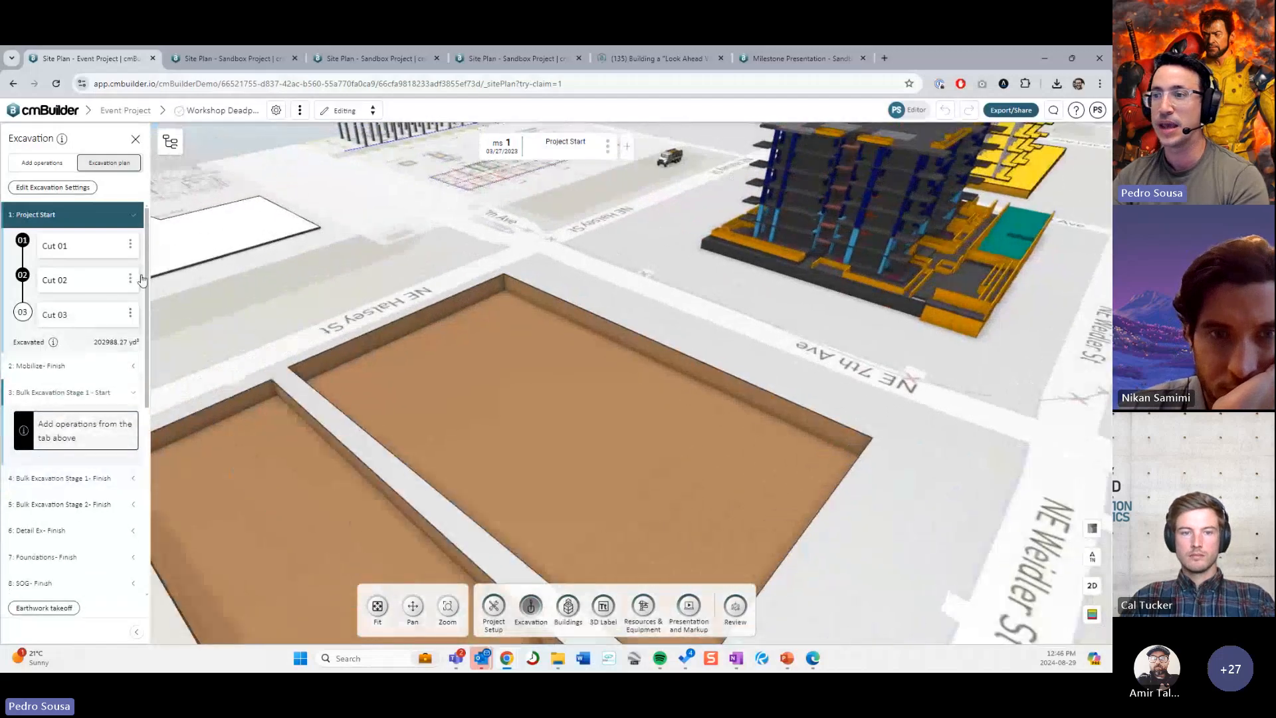
Step: Add a positive ramp to the larger excavation, starting from its edge along NE Halsey St and descending into the pit
scroll(456, 339, "up", 3)
left_click_drag(456, 339, 584, 308)
scroll(599, 313, "down", 3)
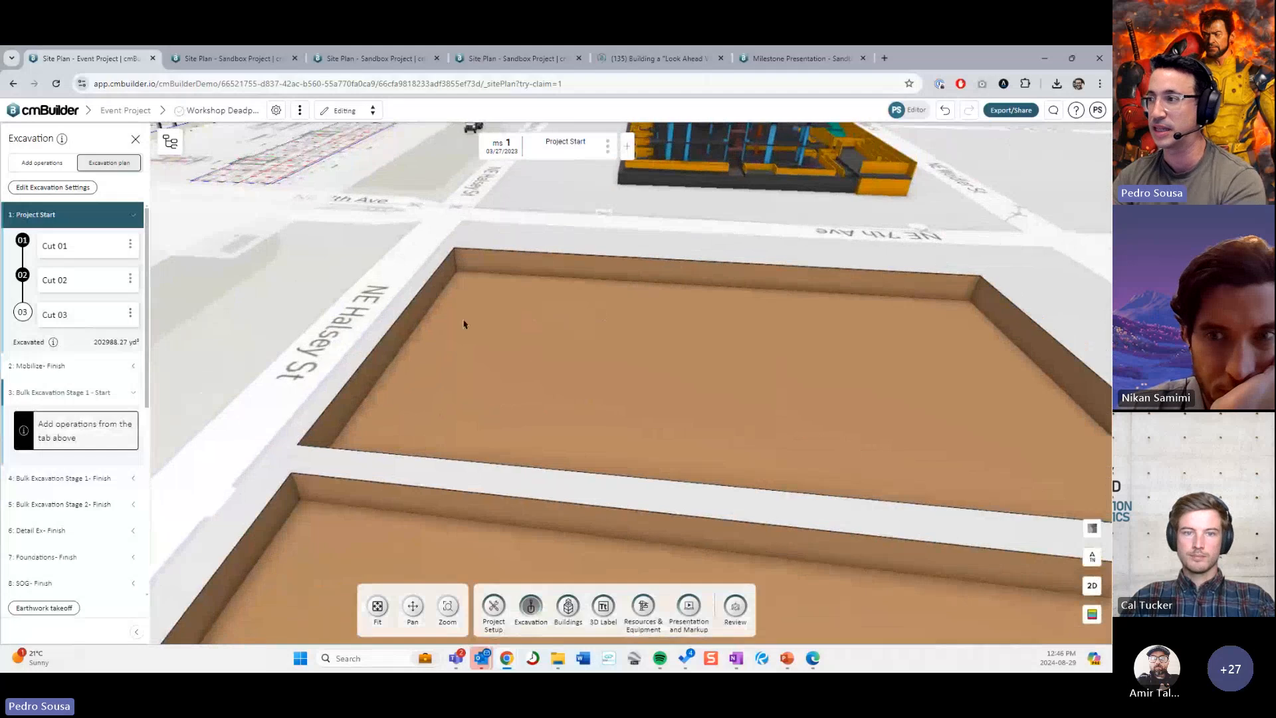
left_click_drag(578, 359, 242, 319)
left_click(42, 162)
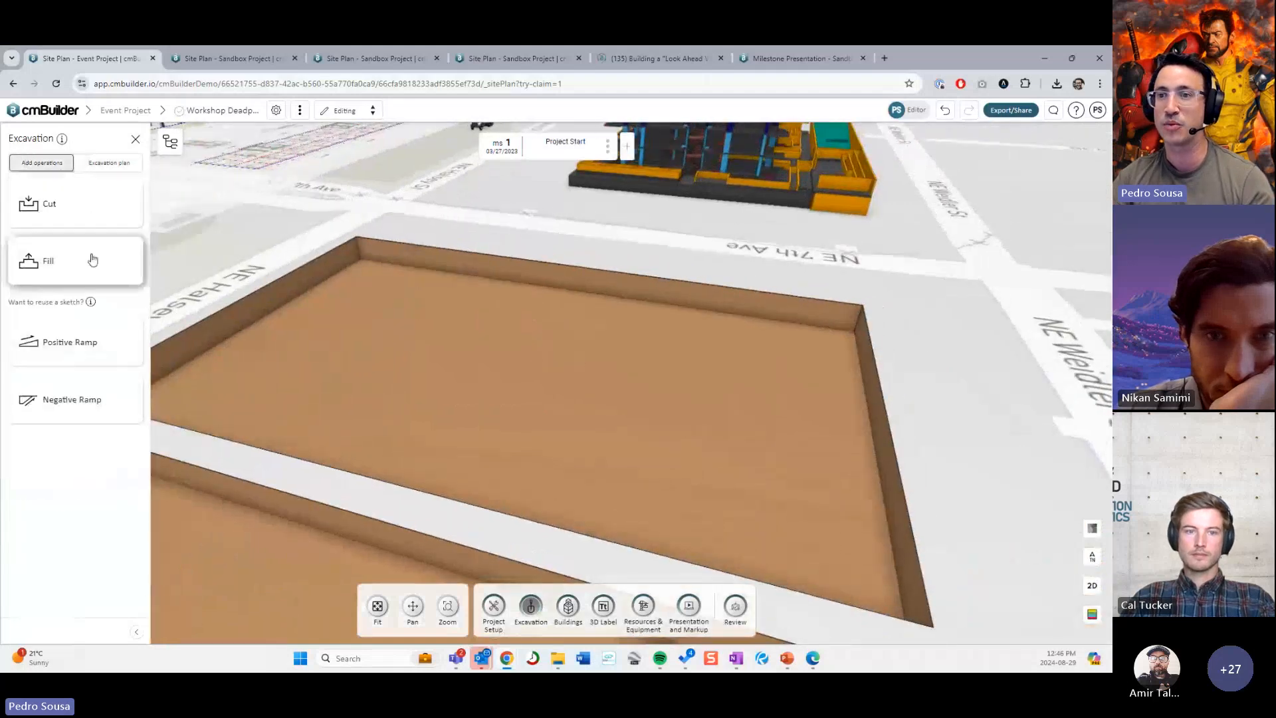
left_click(110, 348)
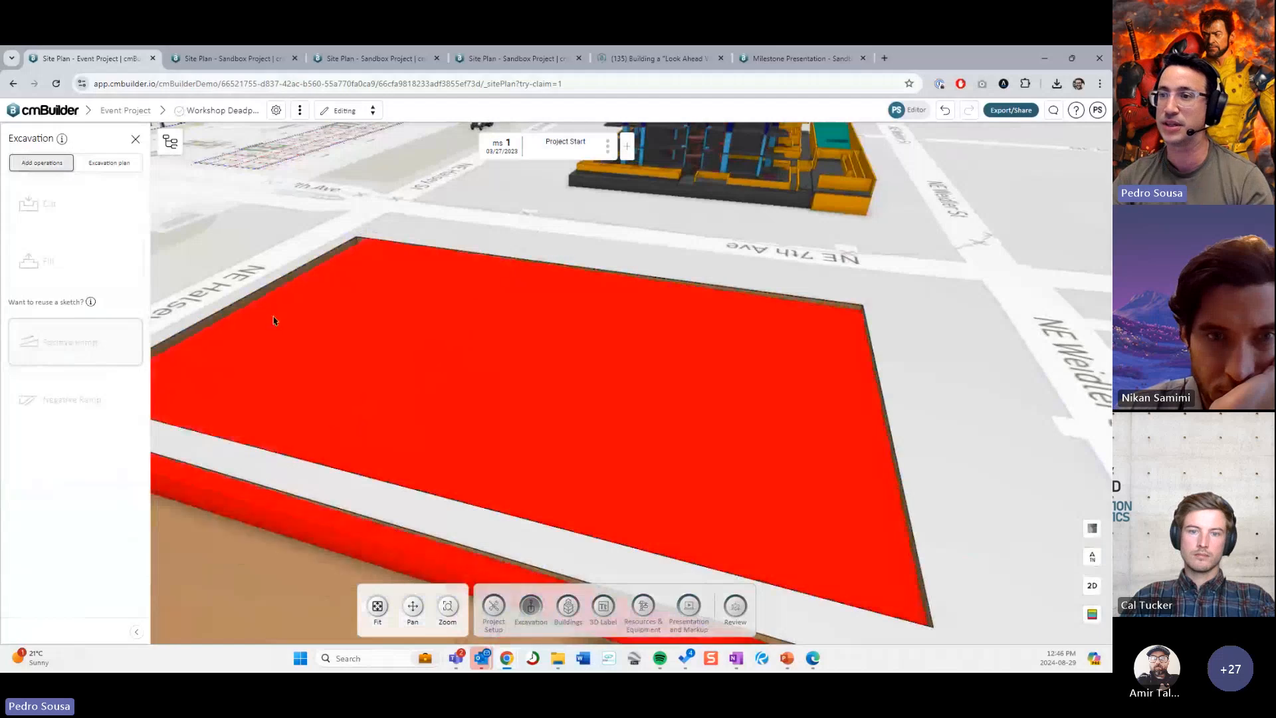
left_click(261, 313)
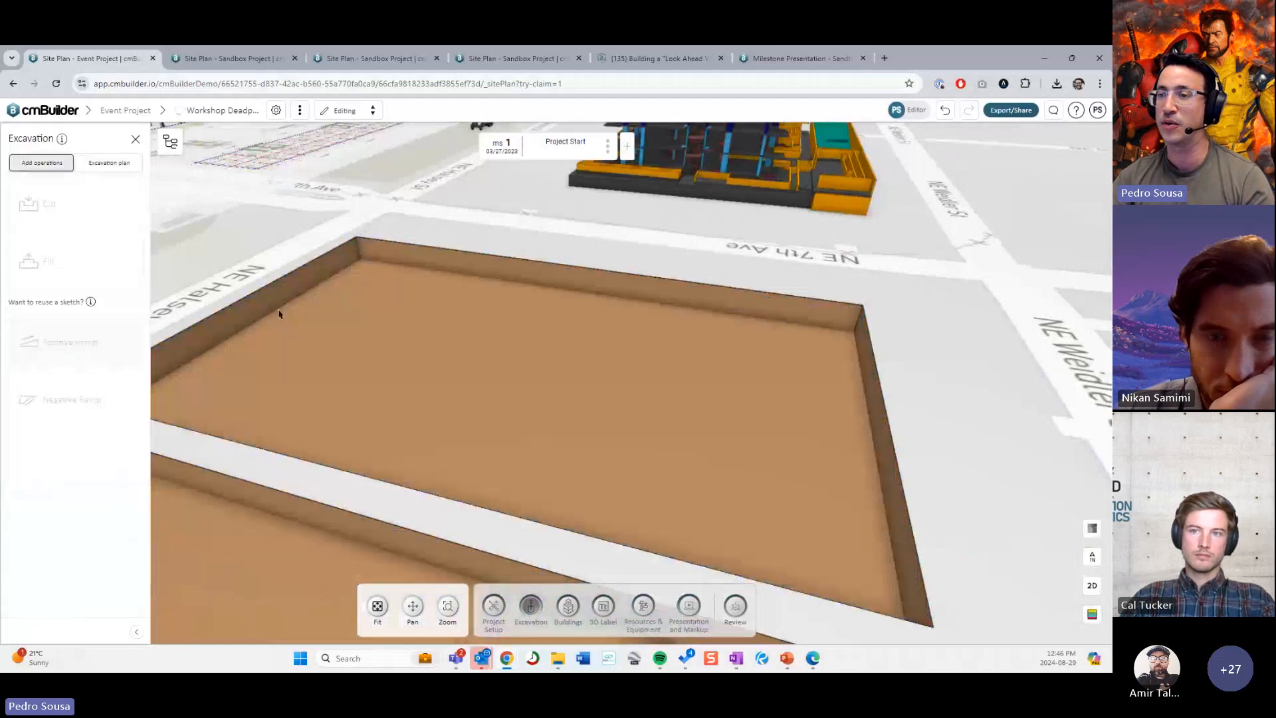
left_click(423, 326)
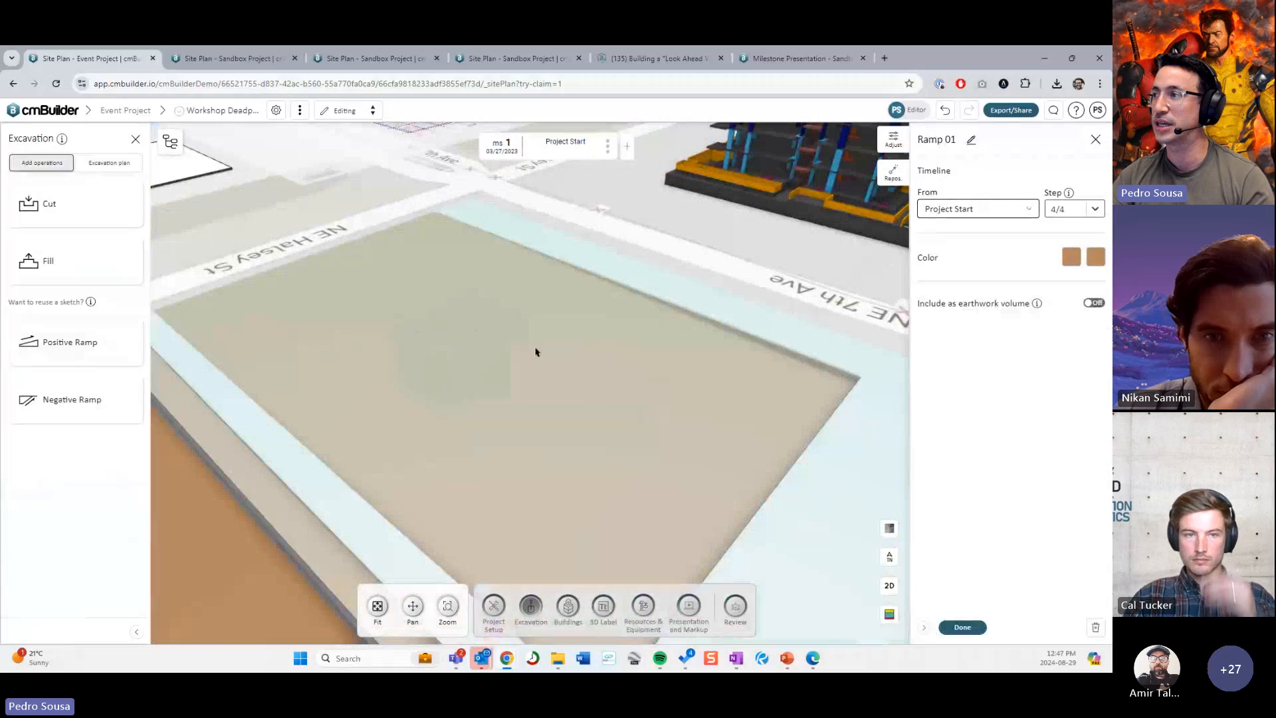
Step: Move Ramp 01 to step 3/4 of the Project Start excavation plan, ahead of Cut 03
left_click(109, 162)
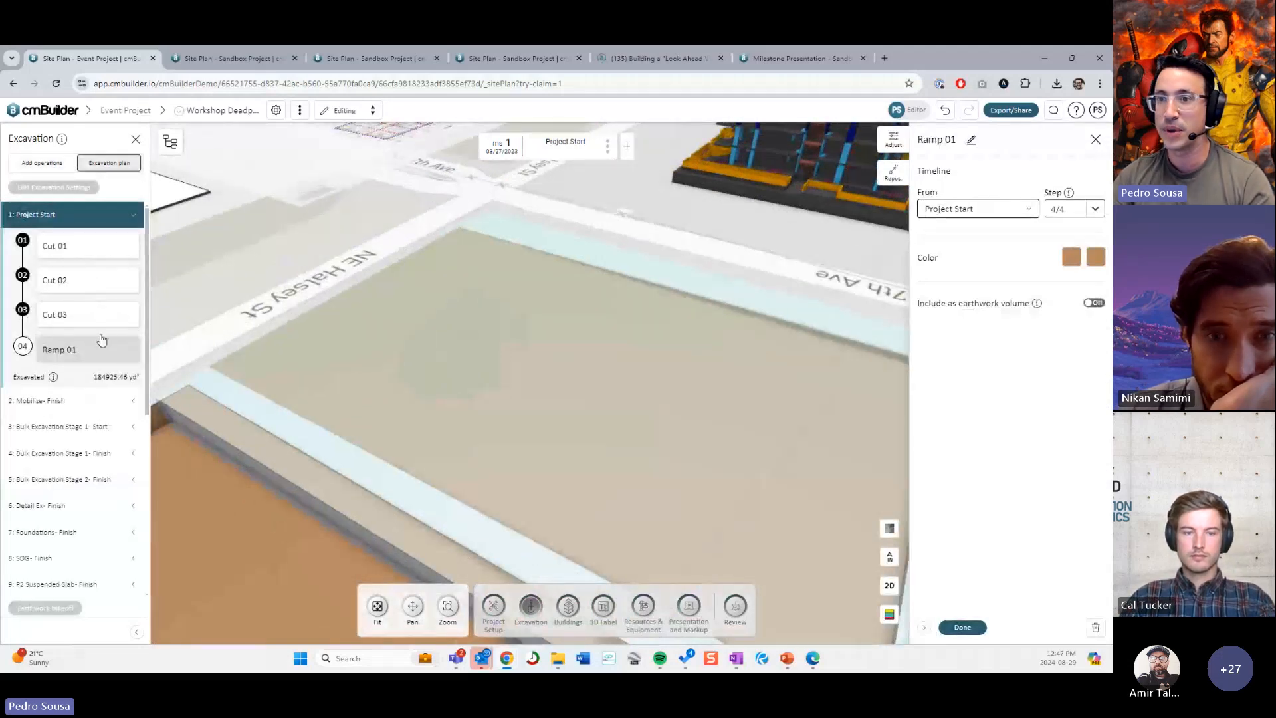
left_click(1094, 209)
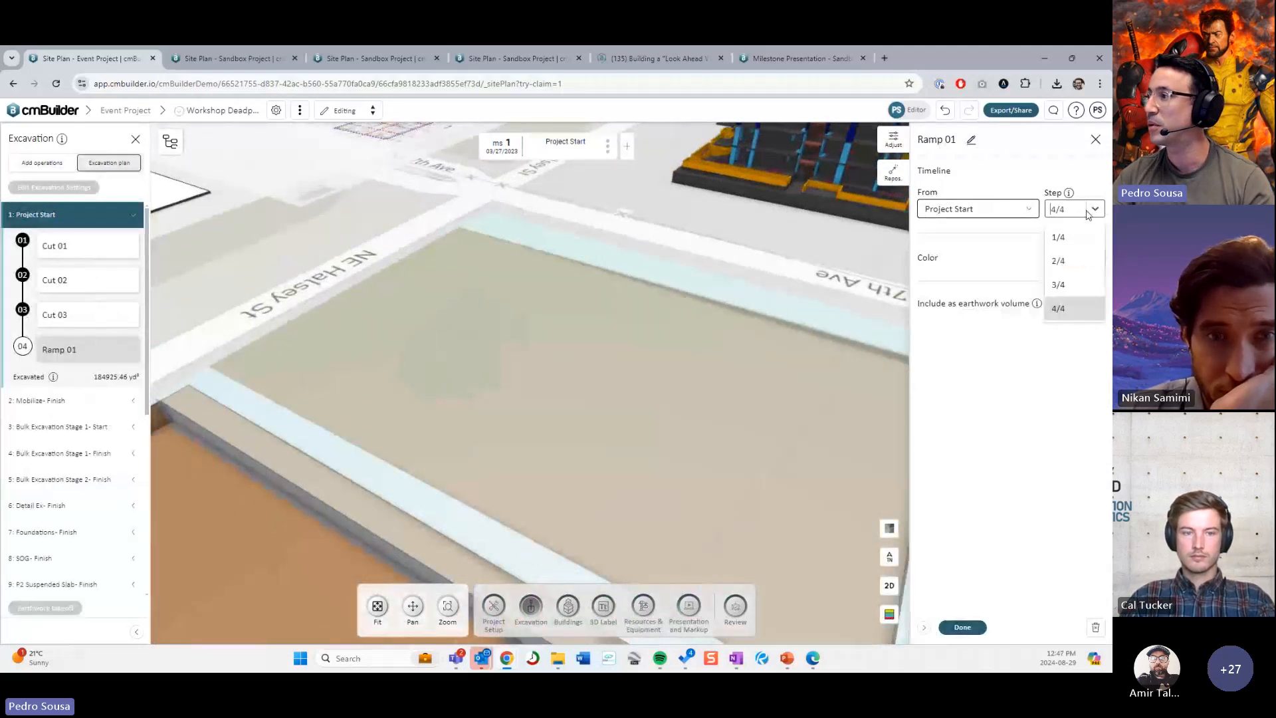
left_click(1071, 281)
left_click_drag(664, 366, 701, 342)
Step: Adjust Ramp 01 to a width of 4 m, a 30% grade and a stable soil angle of 1:1
left_click(894, 138)
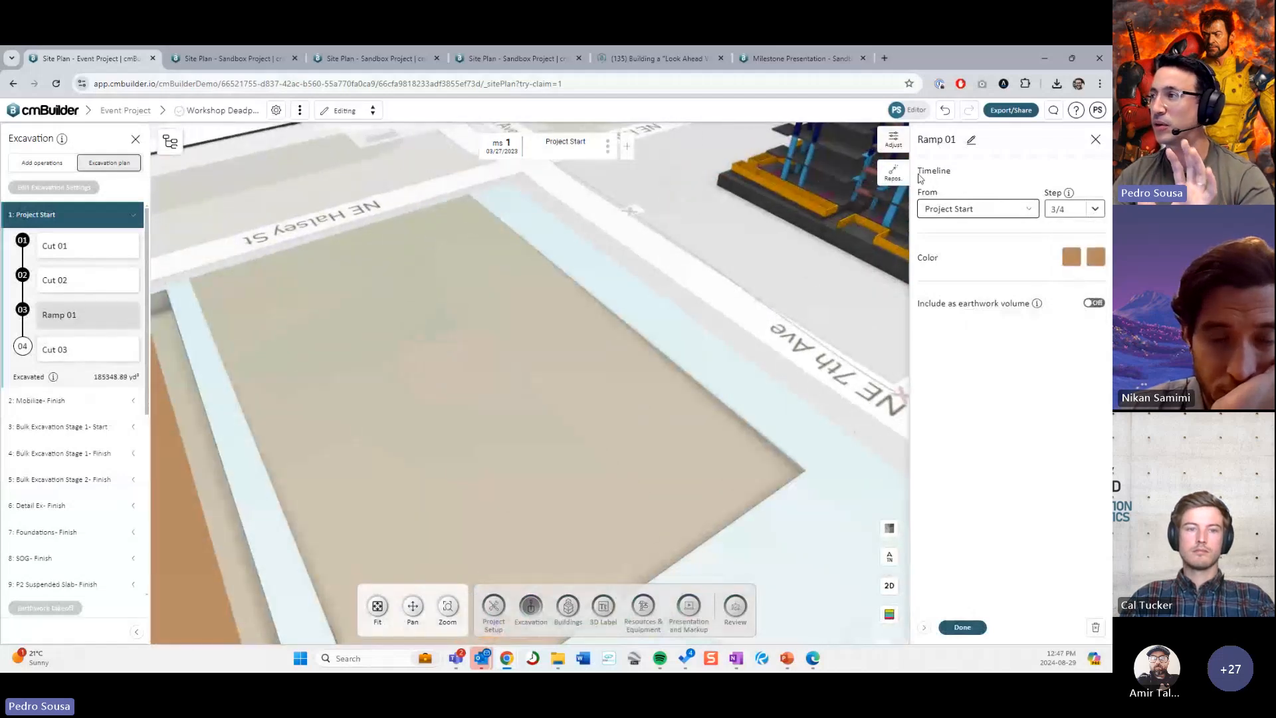
left_click(950, 188)
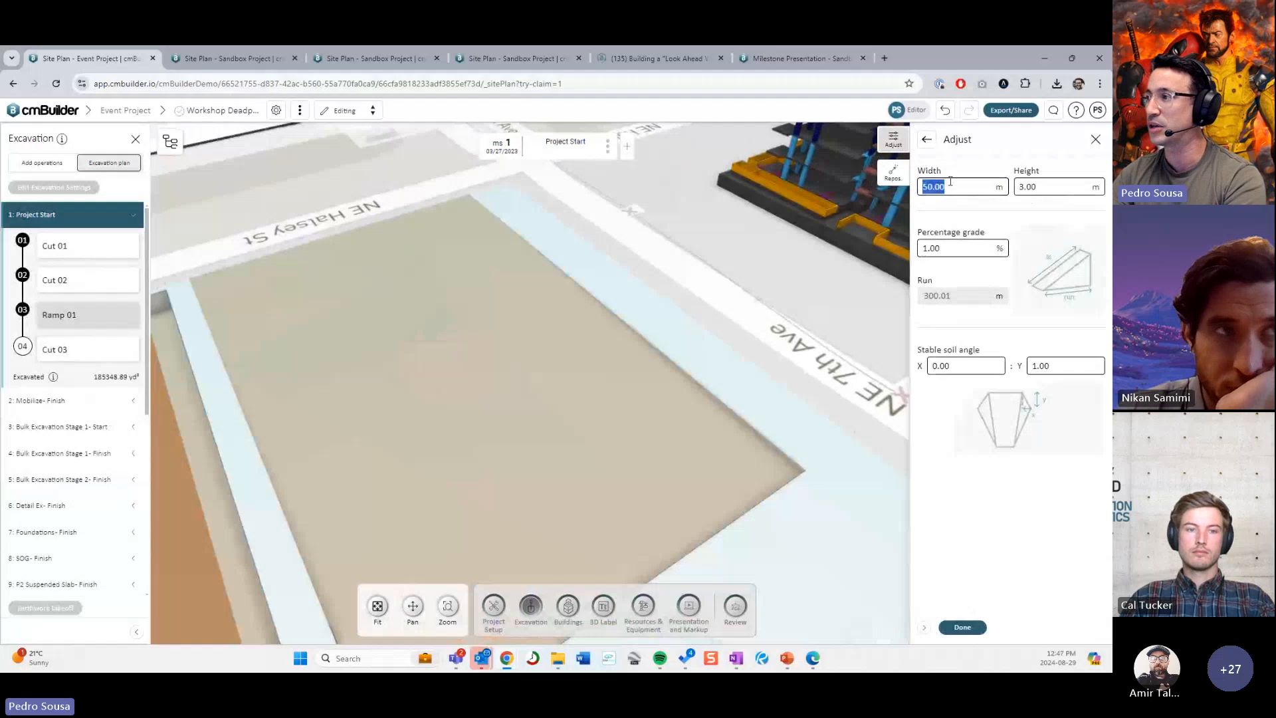
type("7")
key("BackSpace")
type("4")
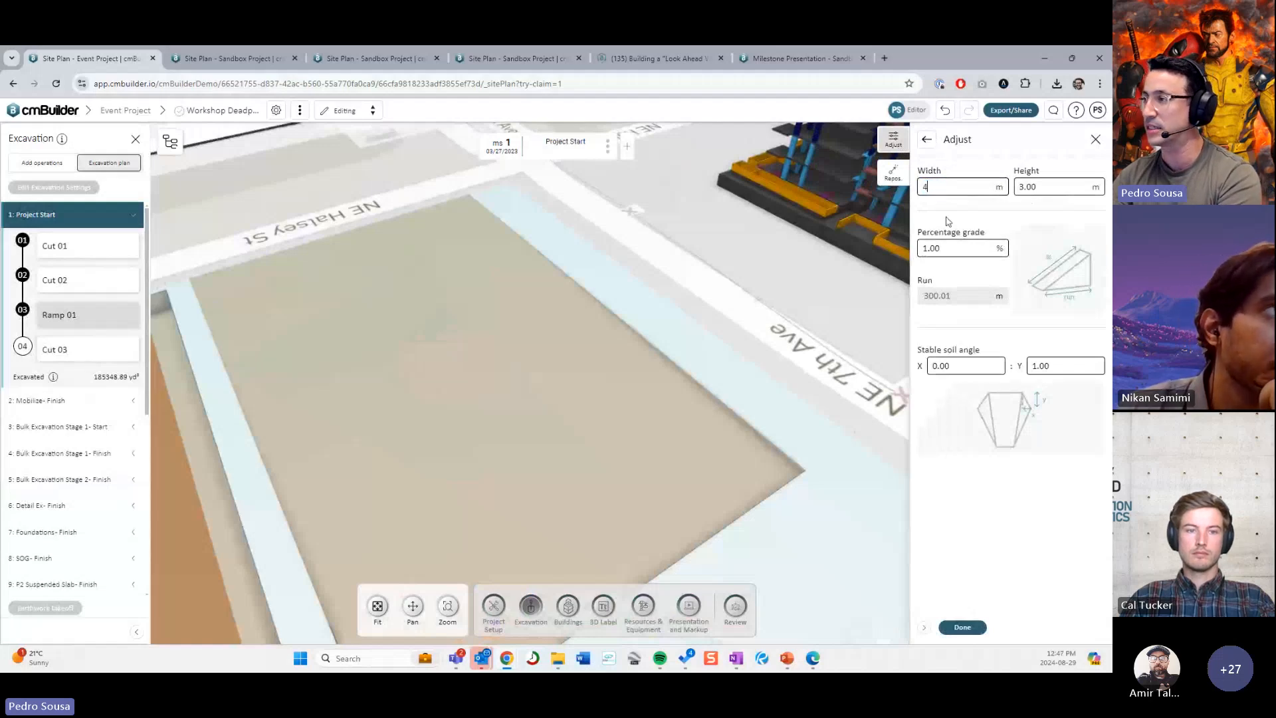
left_click(948, 245)
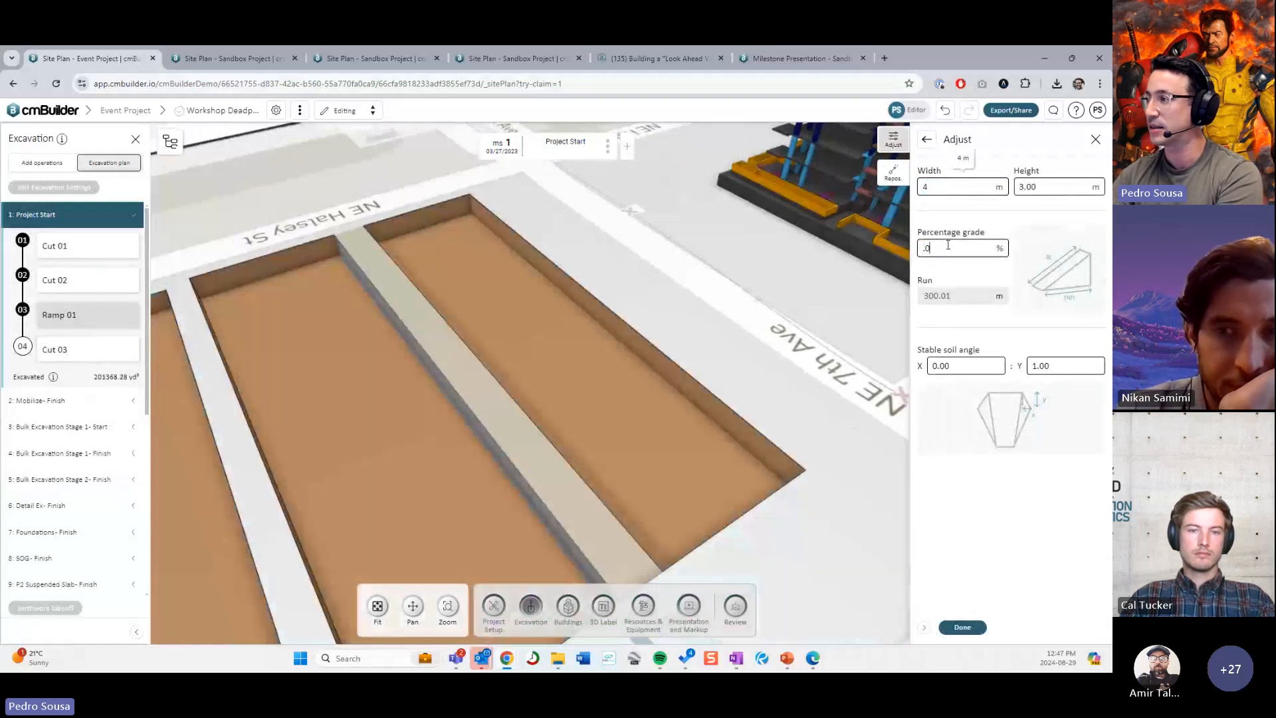
left_click(957, 364)
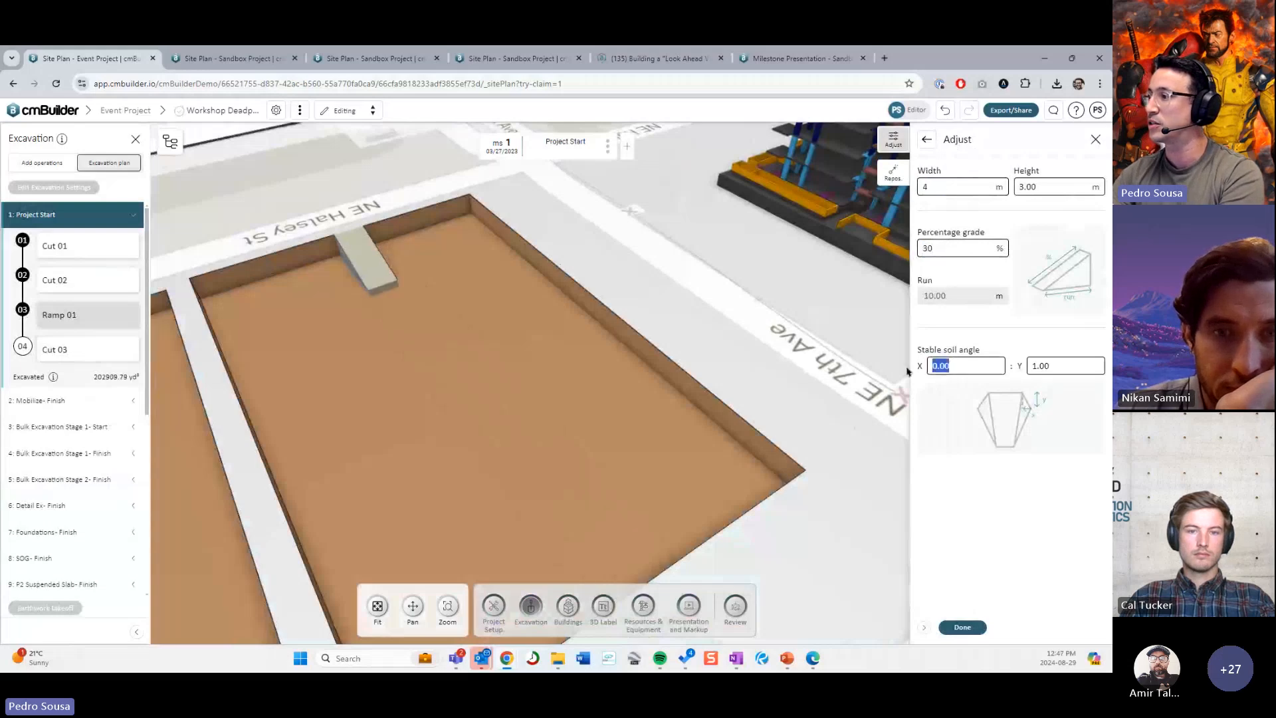
left_click(1049, 366)
type("1")
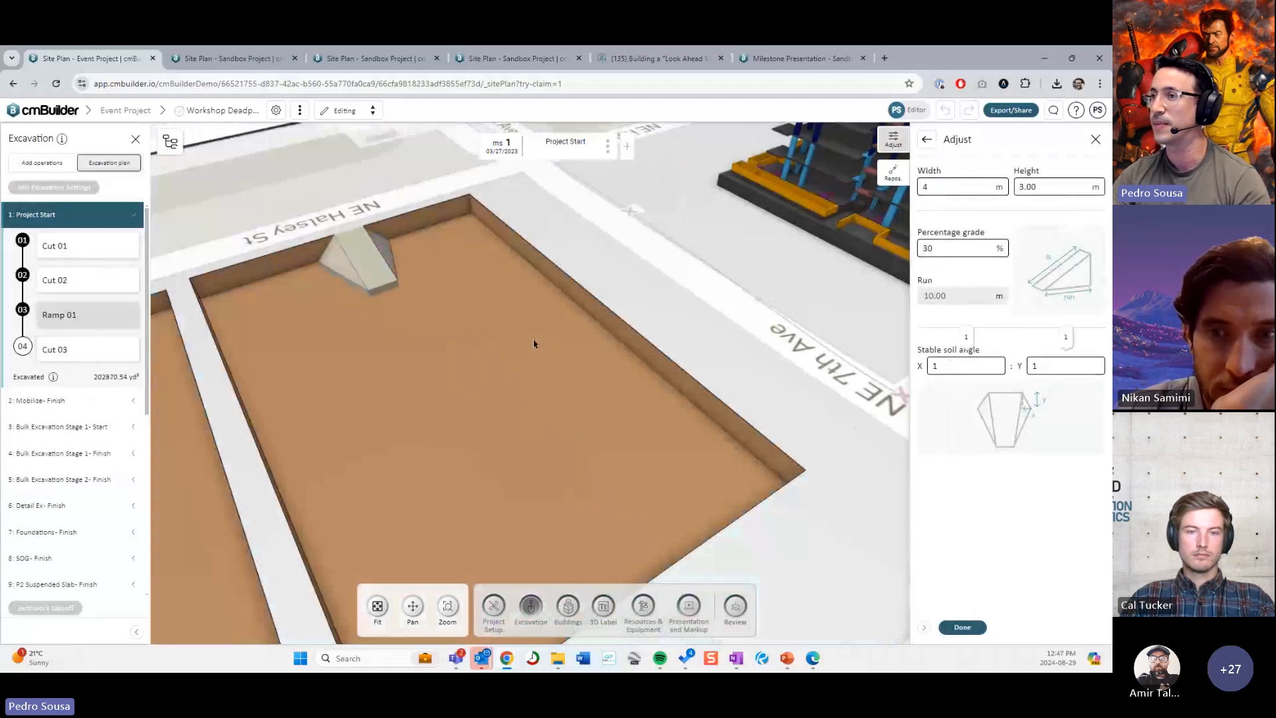
Step: Set Ramp 01's height to 0.5 m and inspect the ramp beside the NE Halsey St wall
left_click_drag(533, 344, 578, 318)
right_click_drag(578, 317, 608, 339)
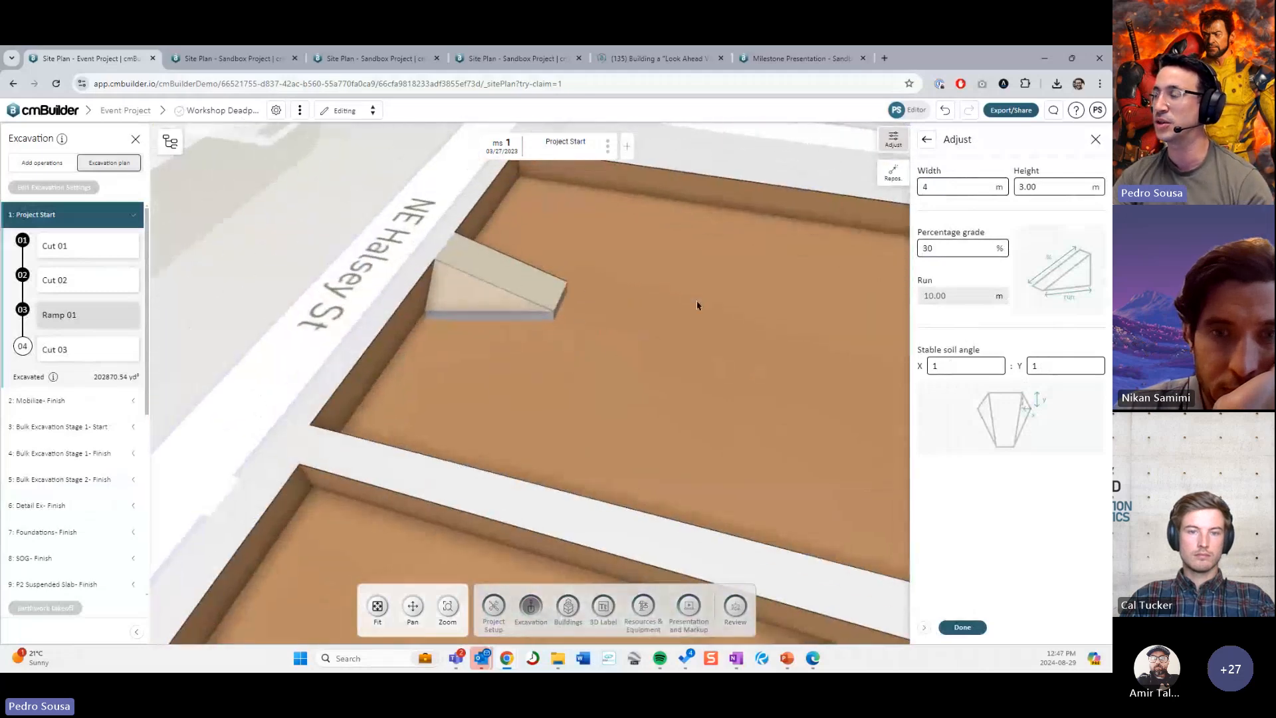
right_click_drag(697, 301, 392, 272)
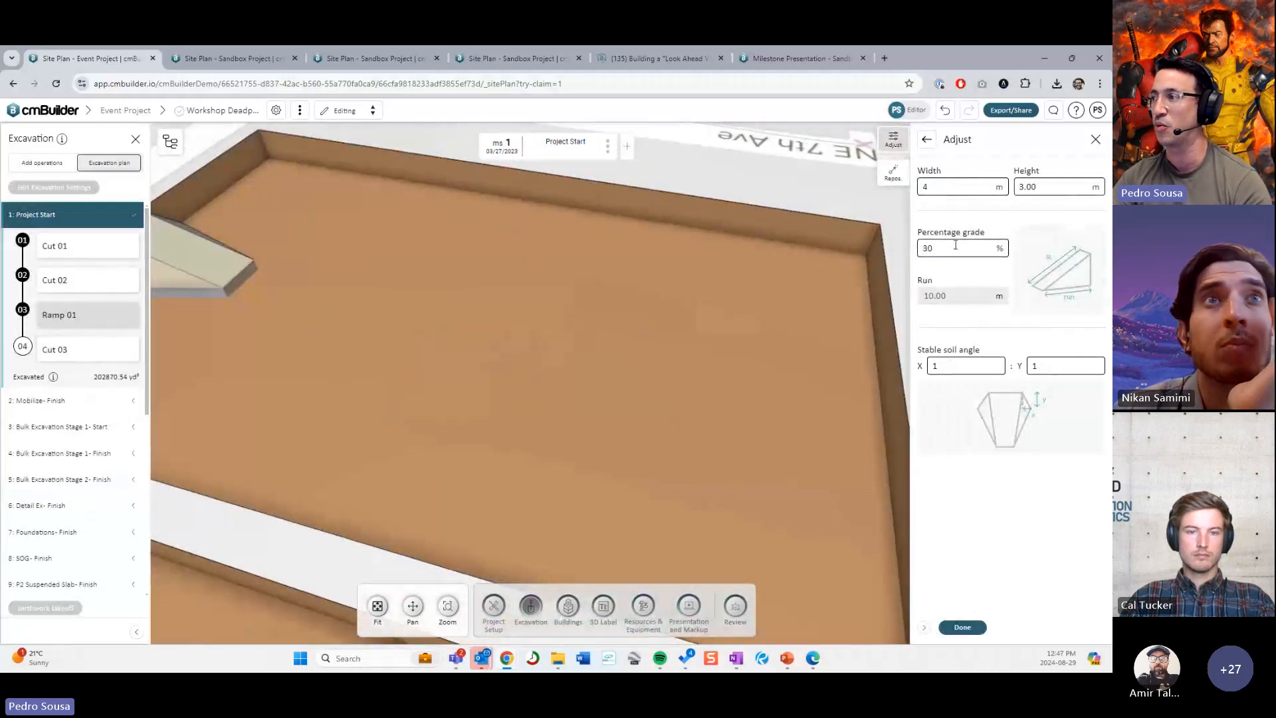
left_click(1041, 187)
double_click(1041, 187)
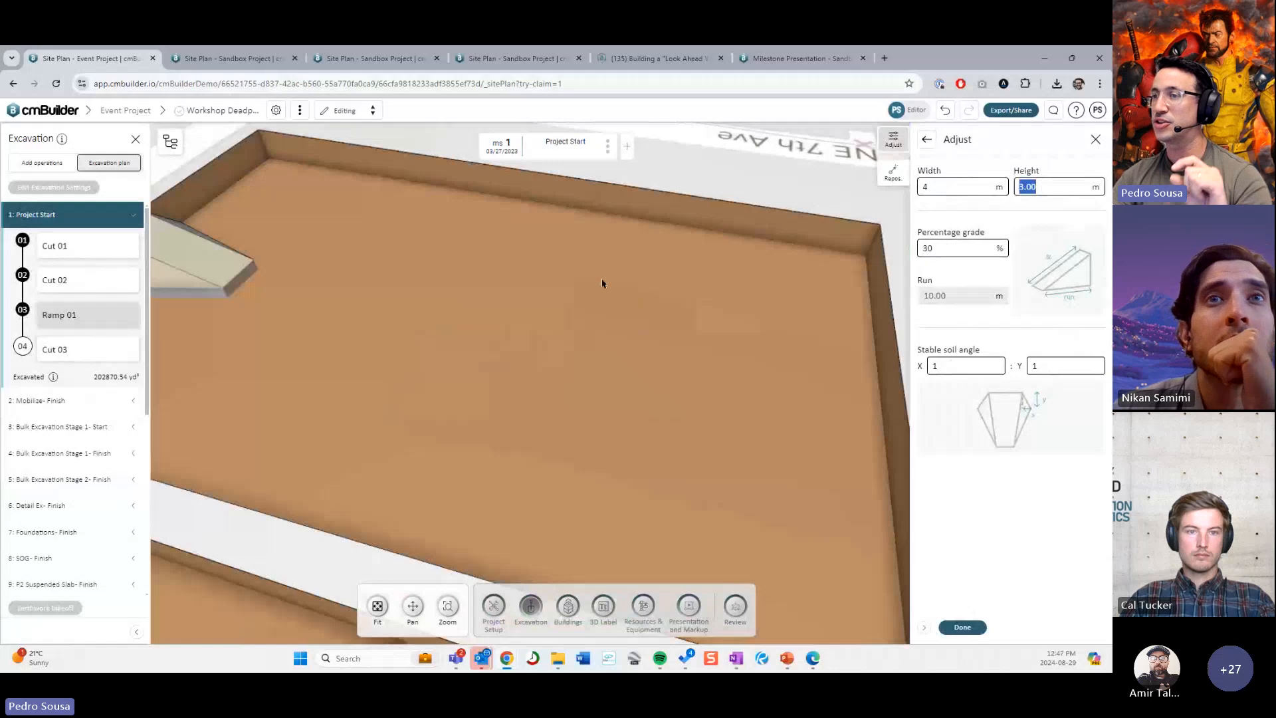
right_click_drag(605, 286, 645, 266)
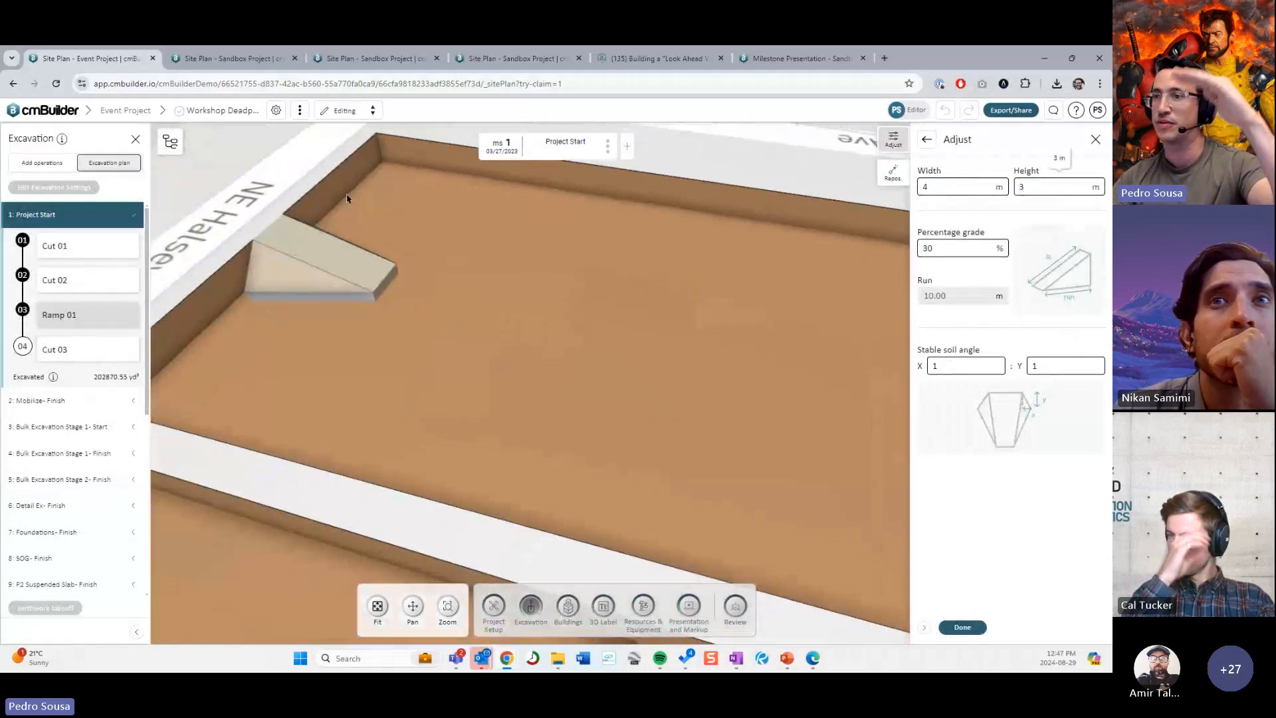
right_click_drag(312, 272, 481, 348)
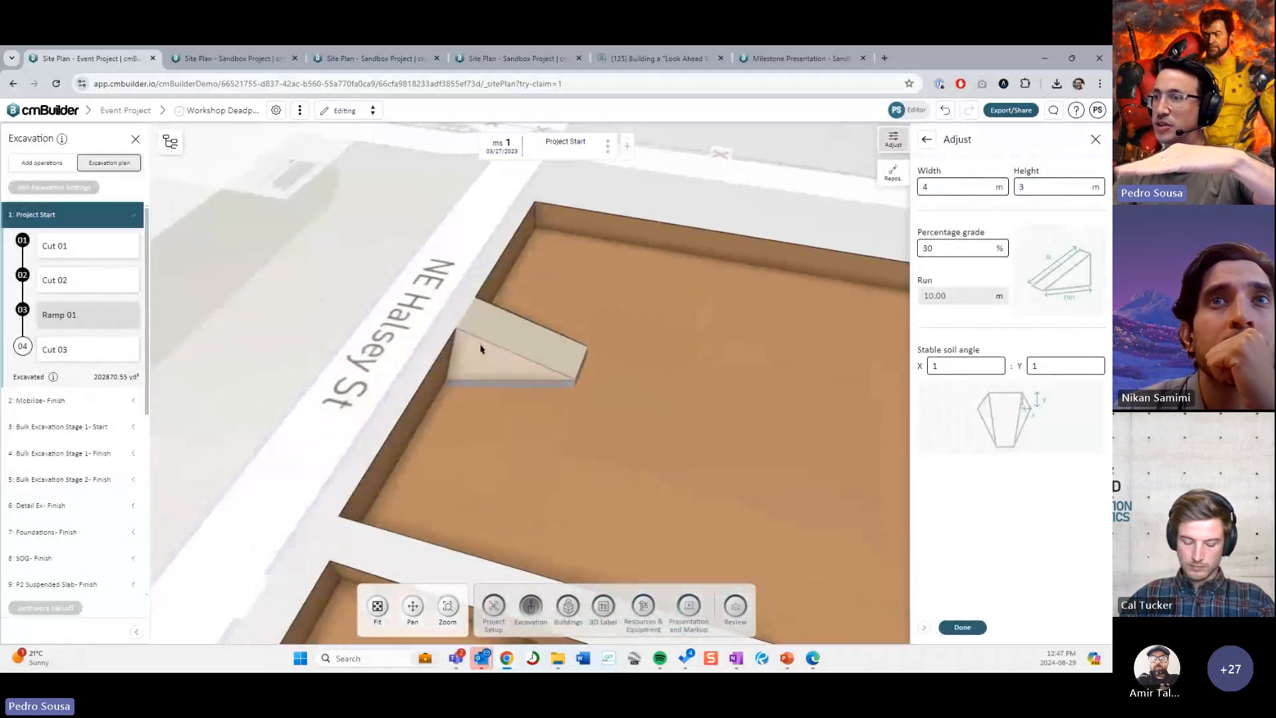
scroll(482, 347, "up", 5)
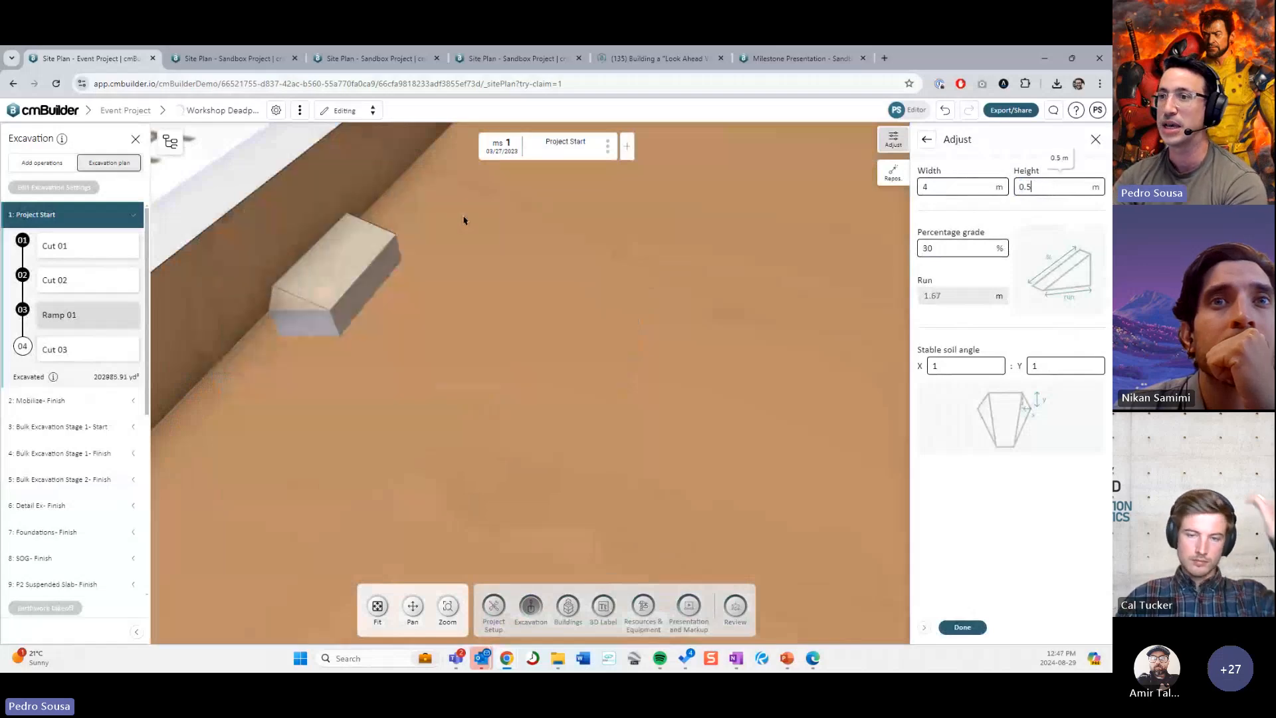
scroll(465, 346, "down", 5)
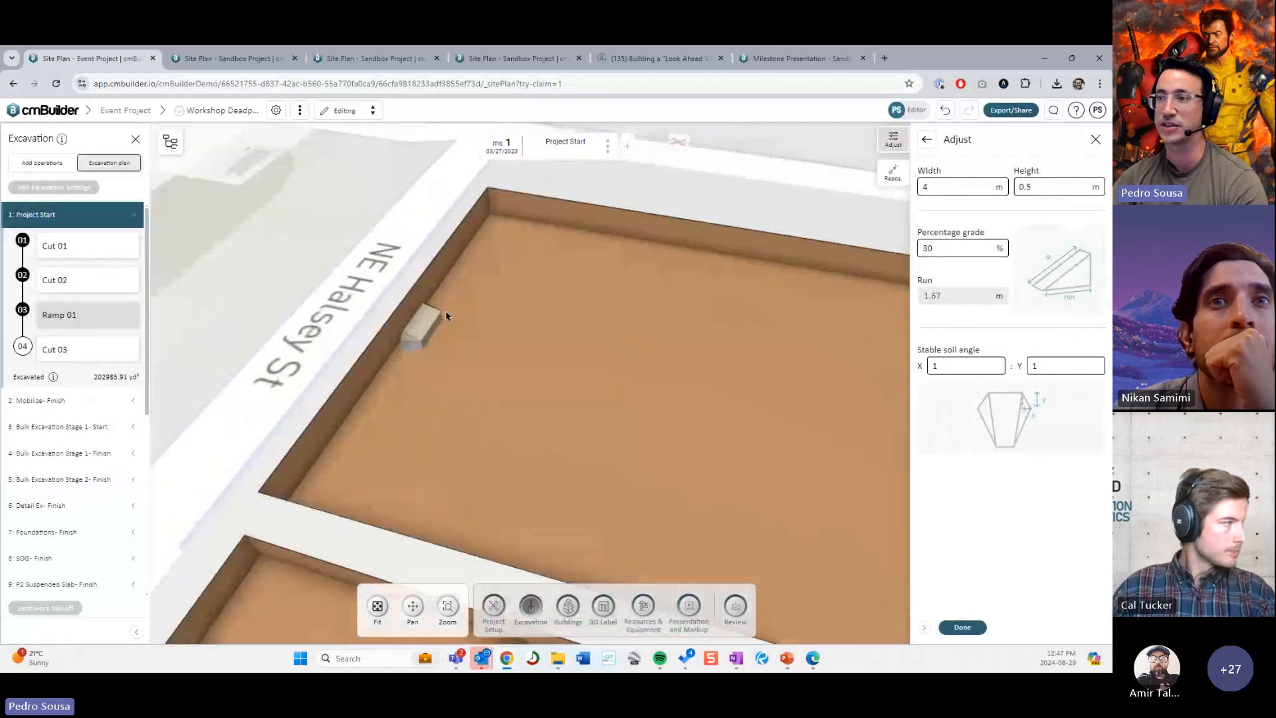
Step: Reduce Ramp 01's percentage grade to 0.8% so that the ramp extends across the full length of the larger excavation
right_click_drag(475, 351, 461, 314)
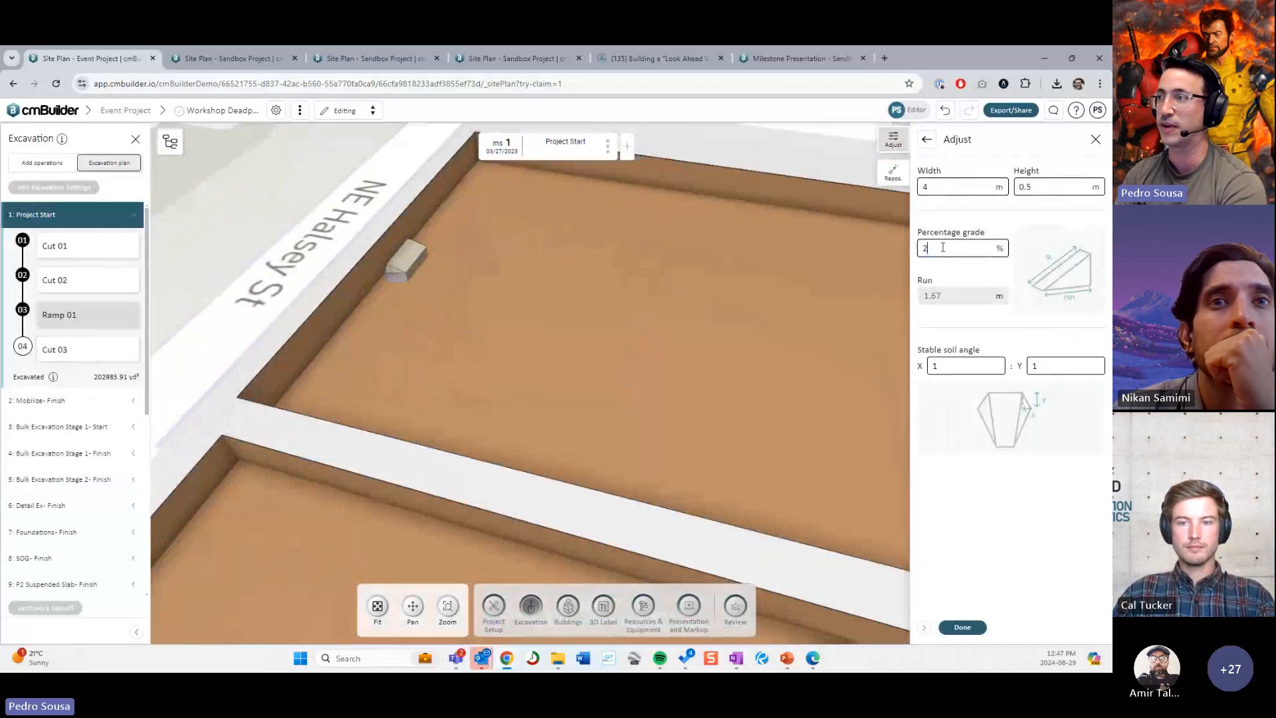
scroll(698, 299, "down", 5)
scroll(619, 377, "up", 2)
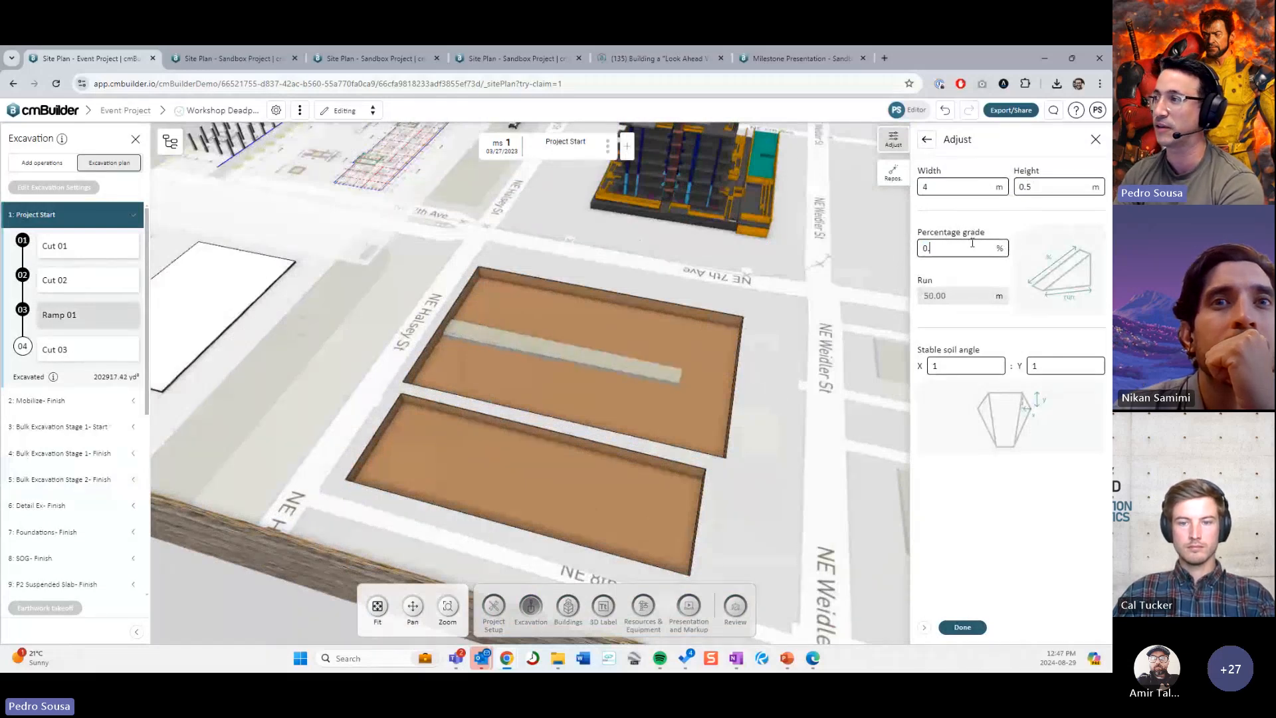
scroll(772, 353, "down", 4)
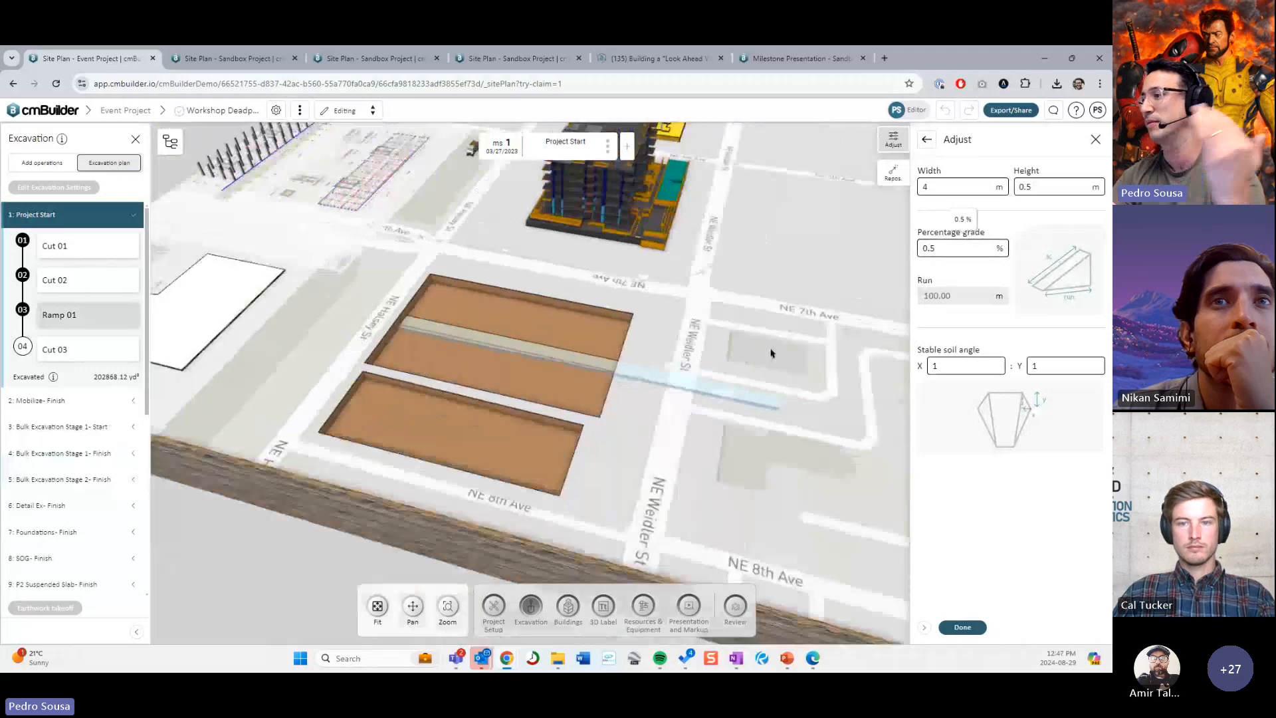
scroll(745, 358, "up", 4)
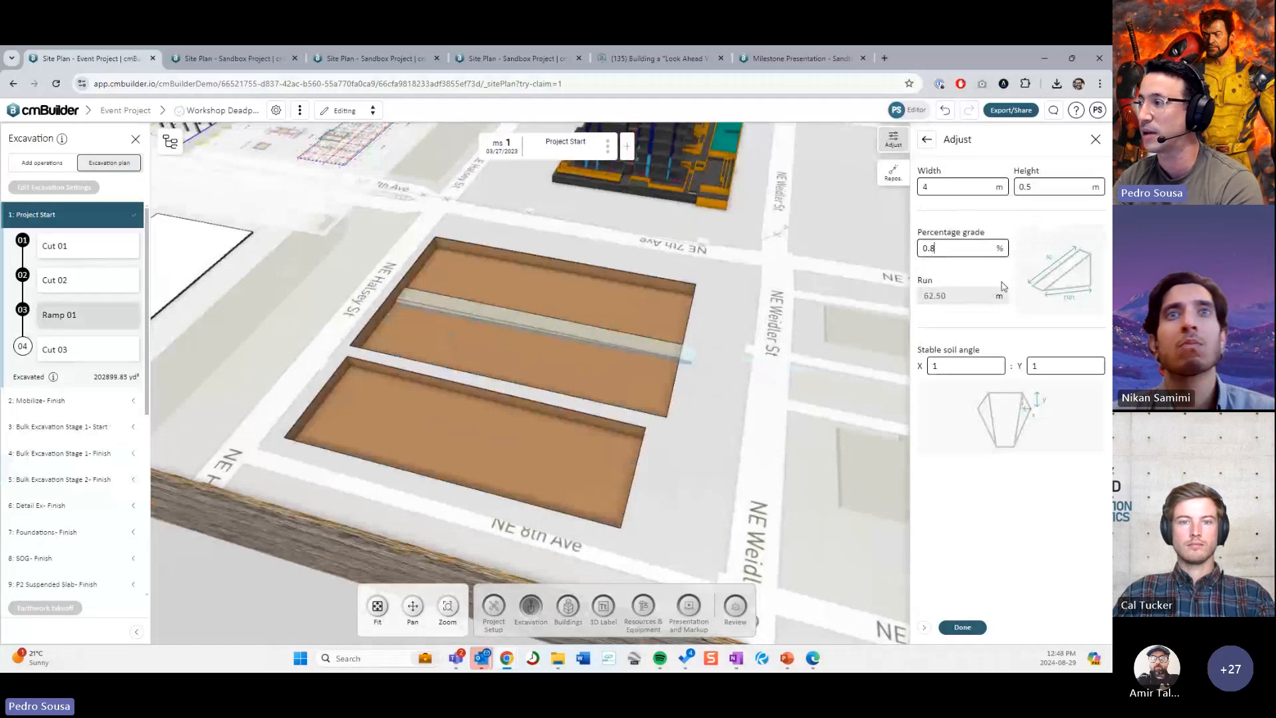
Step: Set the X value of Ramp 01's stable soil angle to 0 and check the ramp's vertical sides
left_click_drag(660, 396, 916, 367)
left_click(974, 365)
type("0")
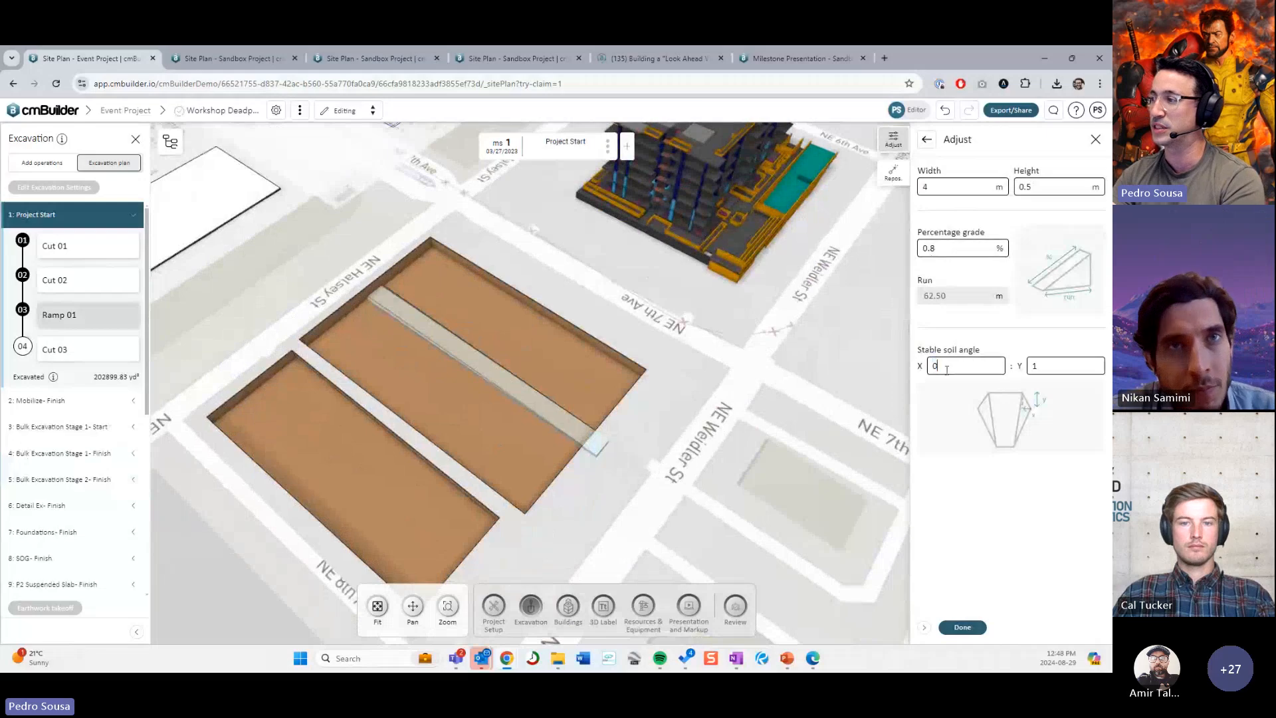
scroll(441, 347, "up", 5)
scroll(365, 305, "down", 1)
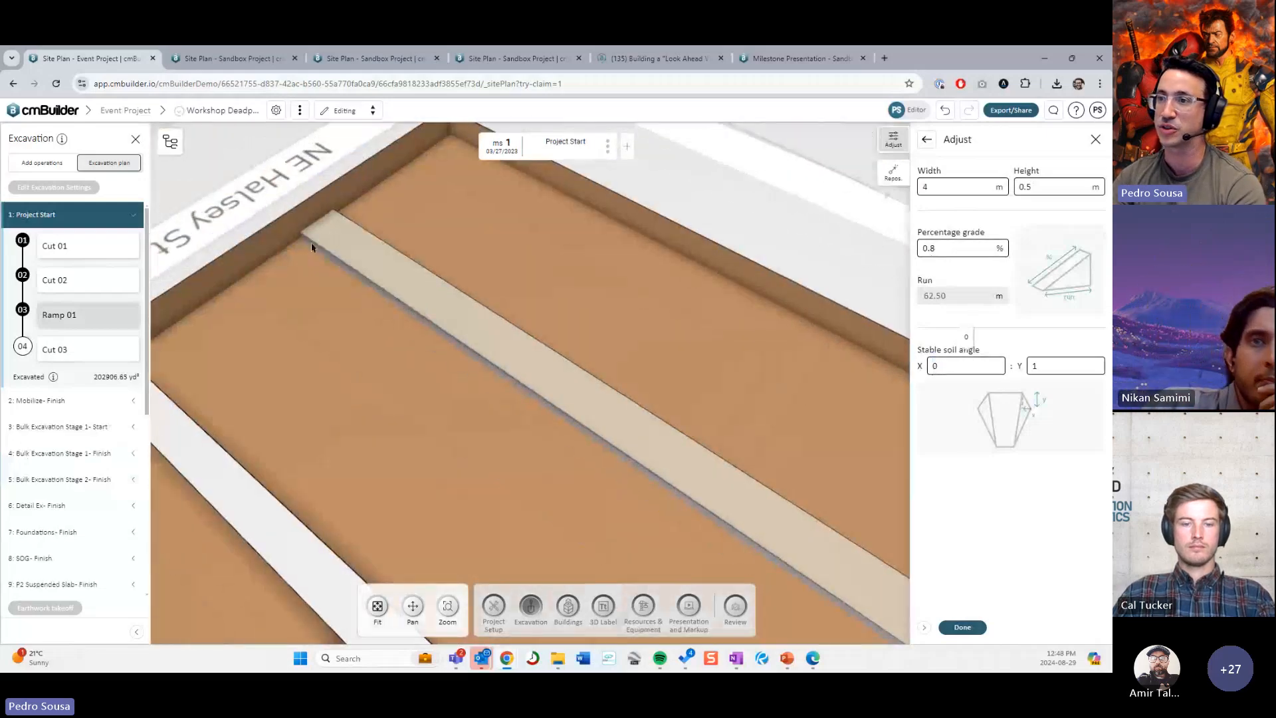
scroll(783, 252, "down", 3)
Step: Widen Ramp 01 to 50 m to cover the larger pit's bottom and finish editing the ramp
double_click(960, 187)
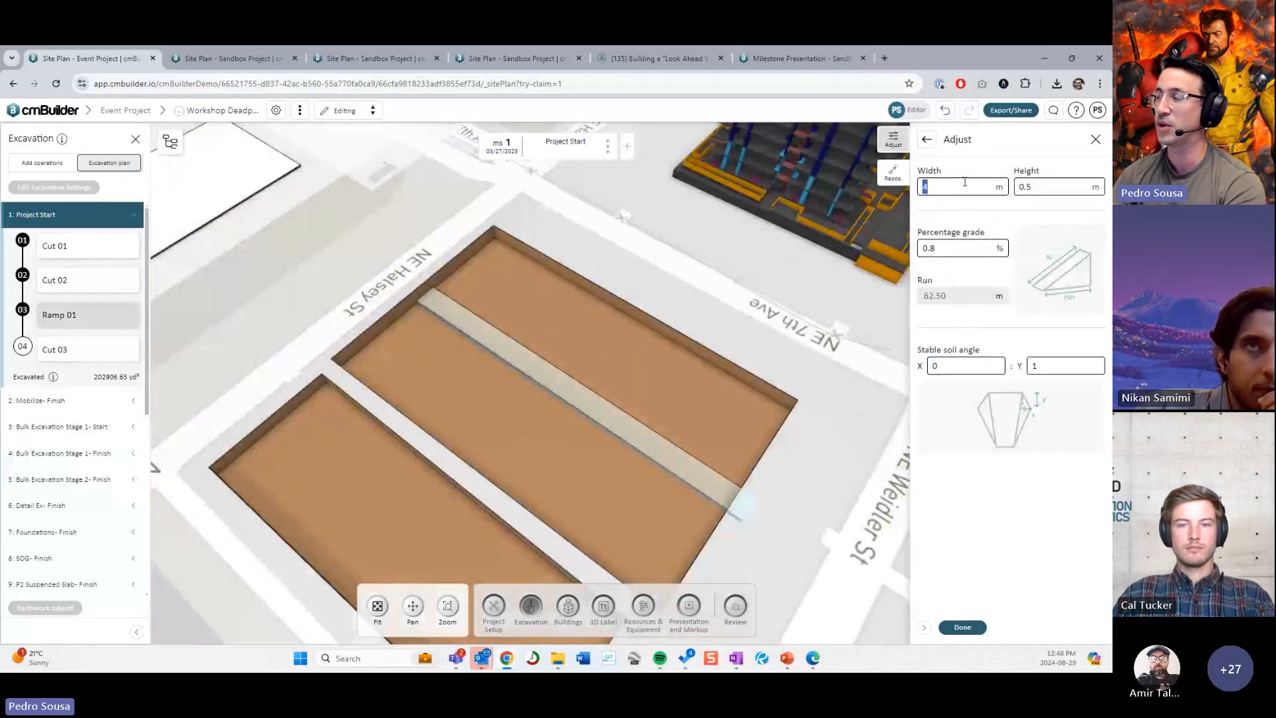
type("50")
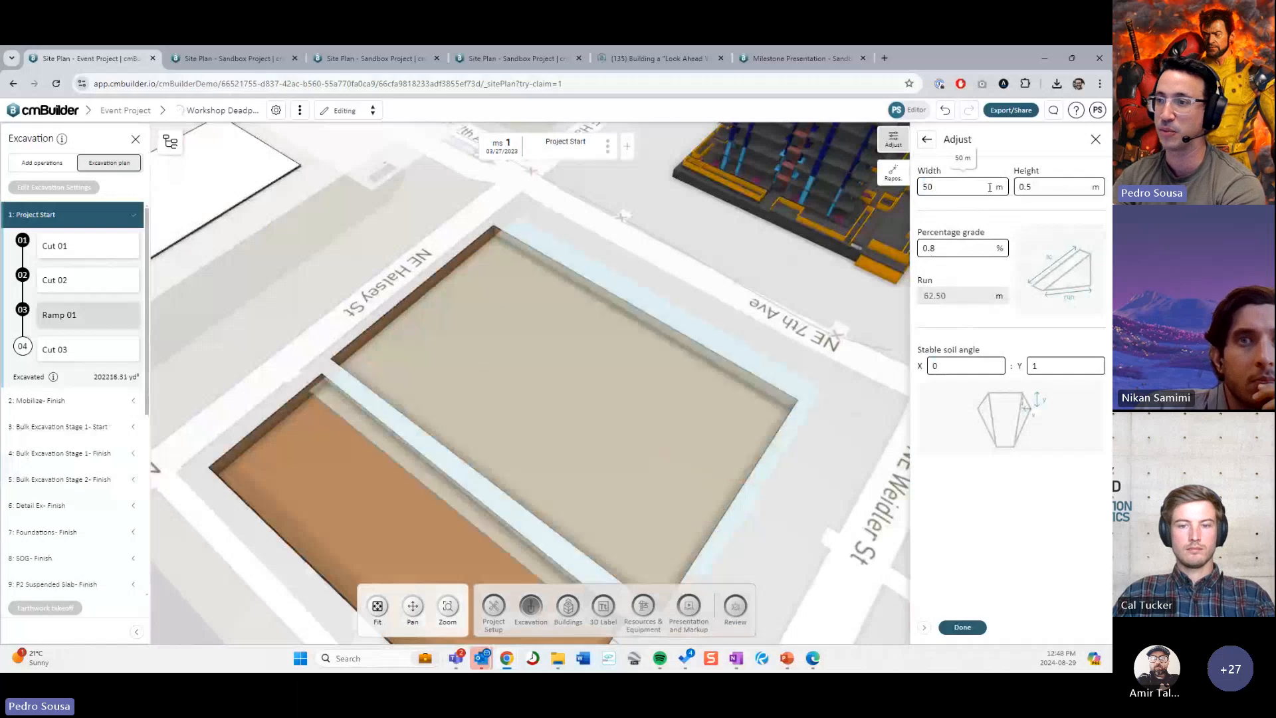
left_click_drag(791, 265, 763, 251)
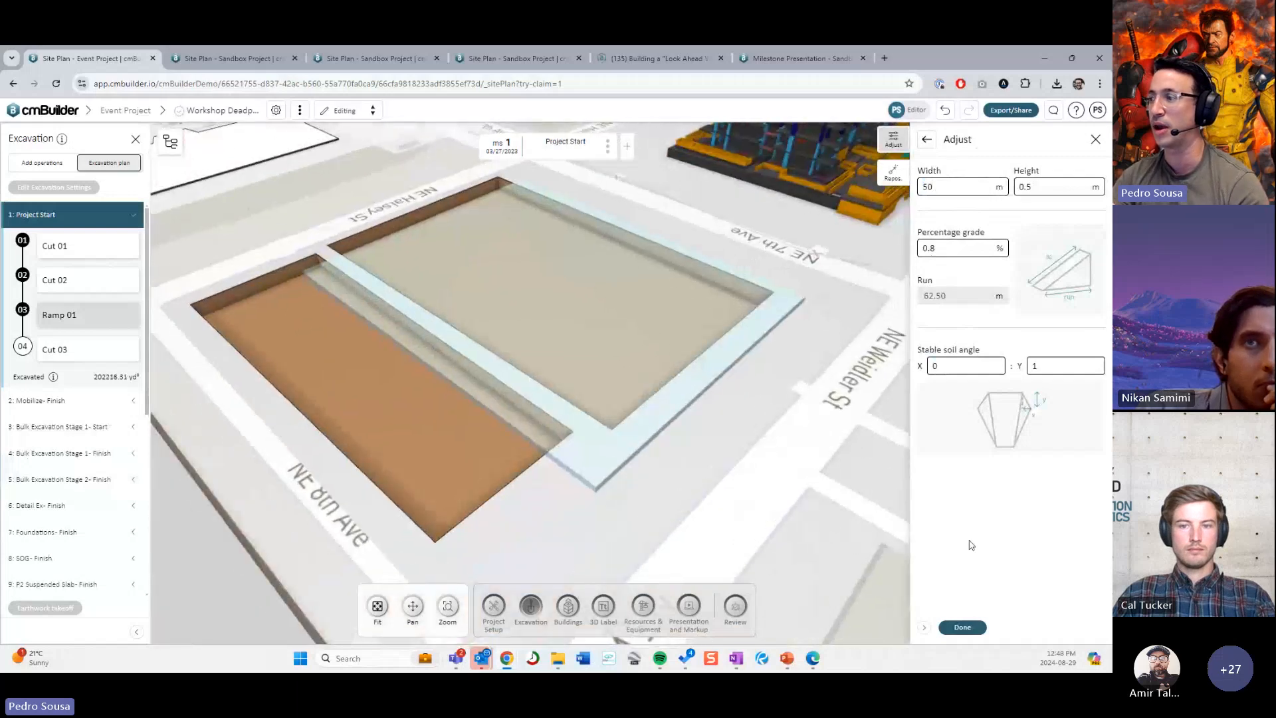
left_click(964, 625)
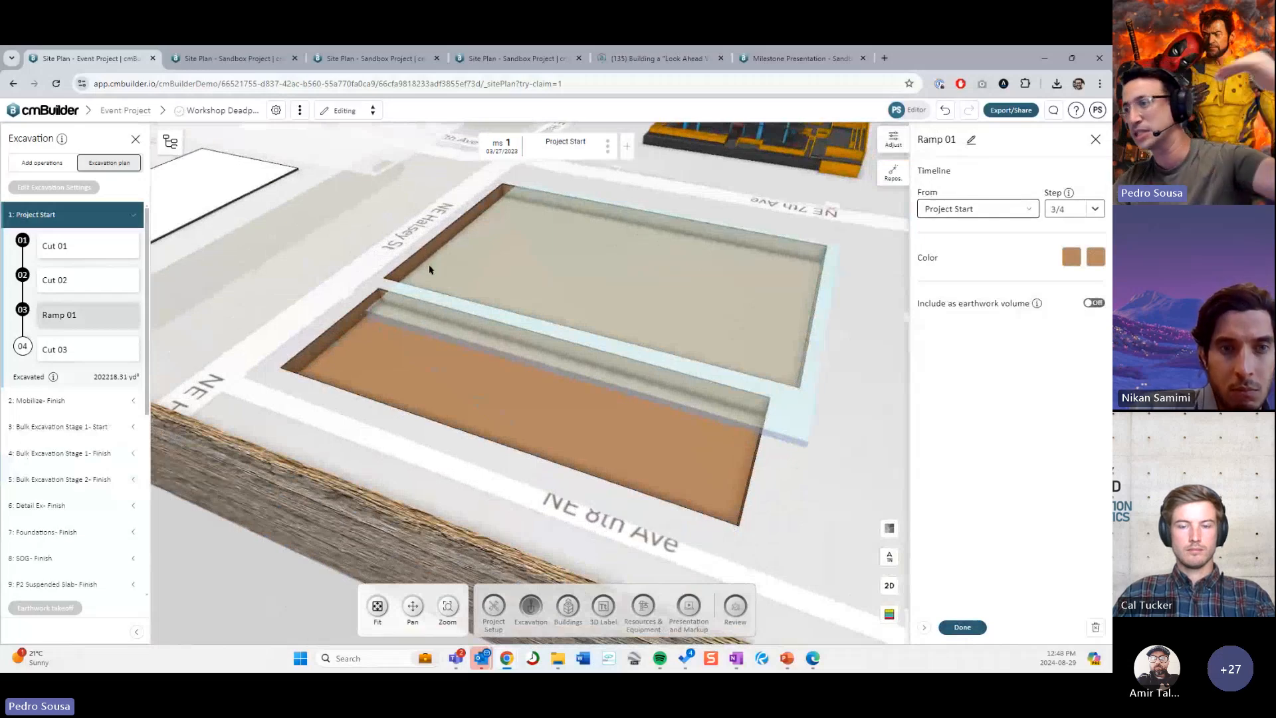
left_click(964, 628)
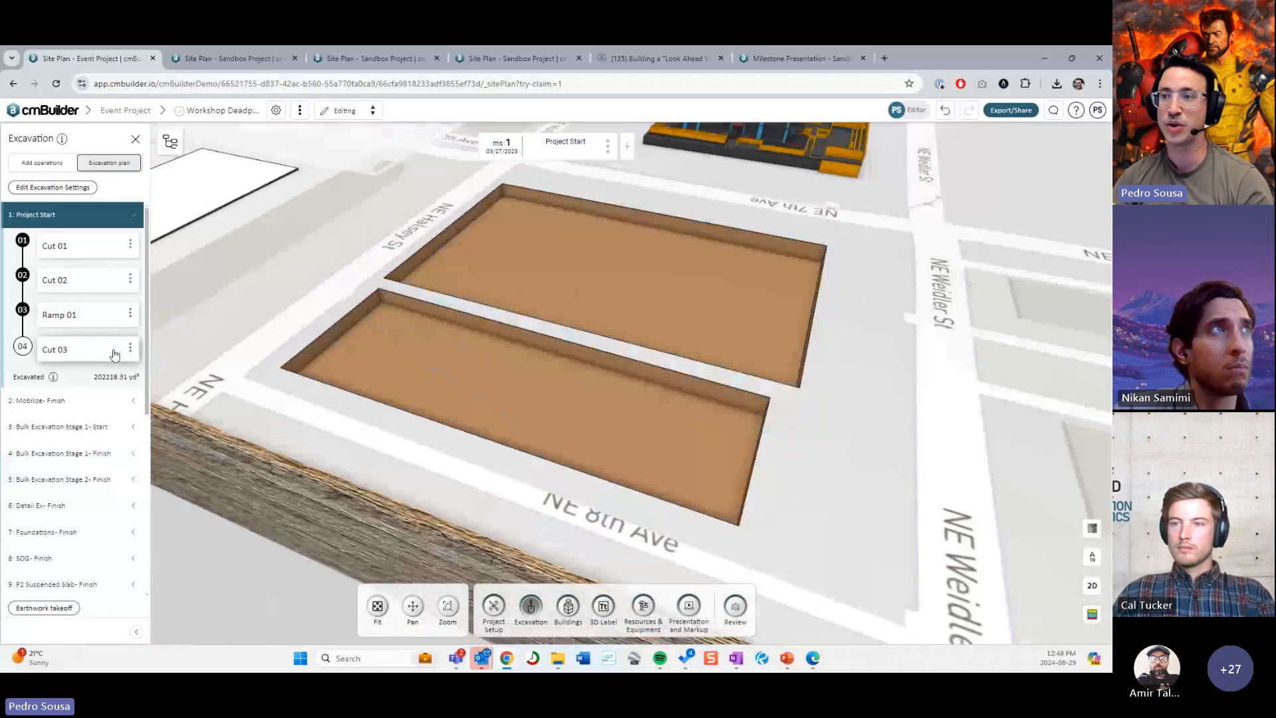
Step: Adjust Cut 03 with an inward slope applied only to wall A along NE Halsey St
left_click(73, 351)
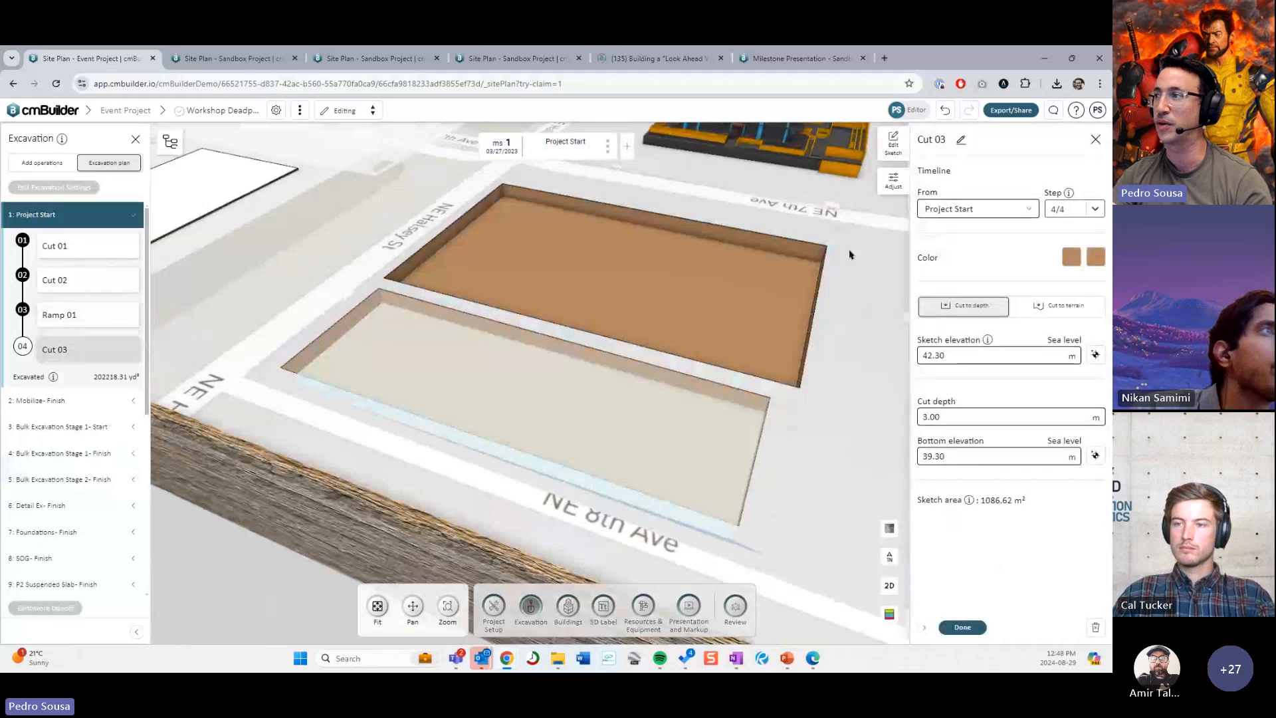
left_click(893, 180)
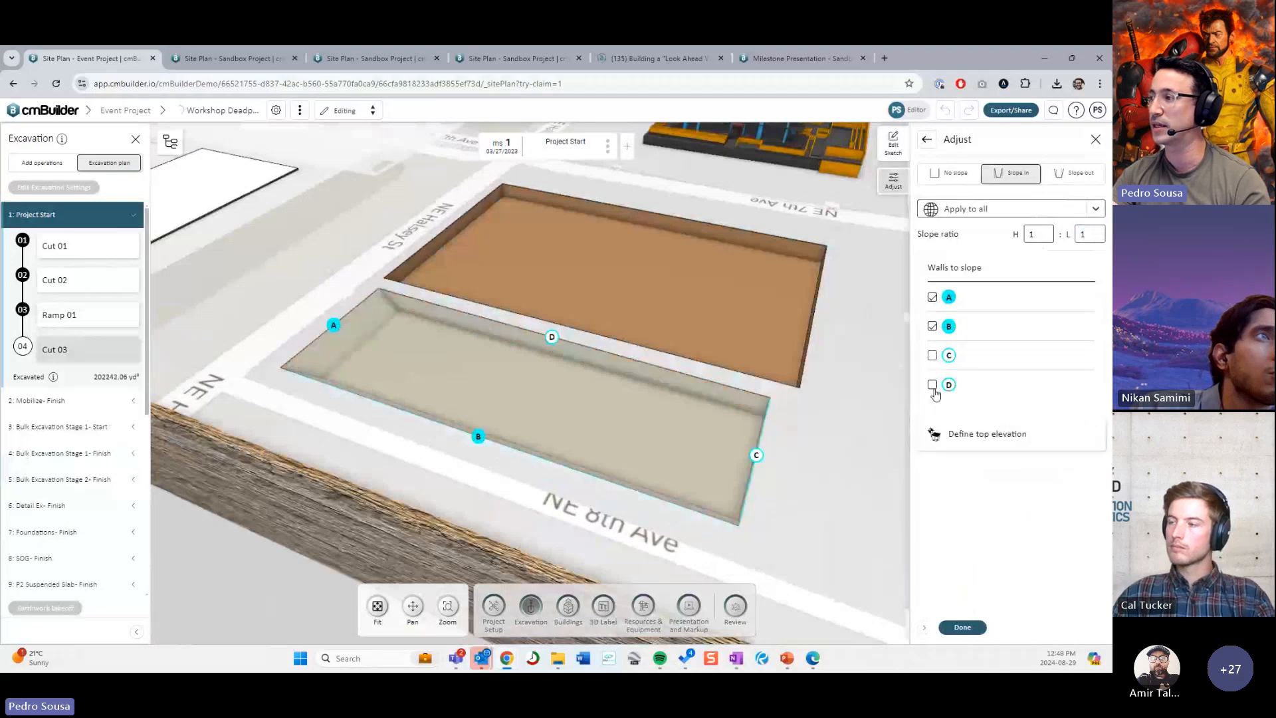
left_click_drag(884, 380, 670, 288)
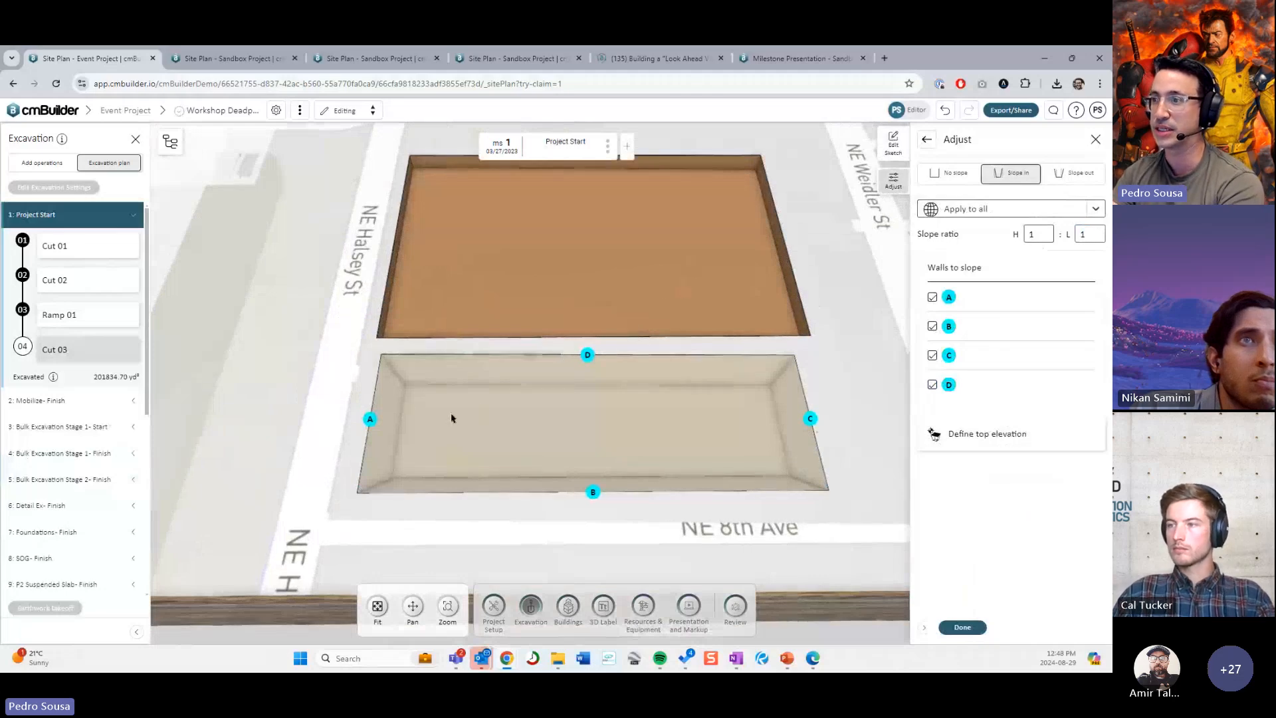
left_click(593, 492)
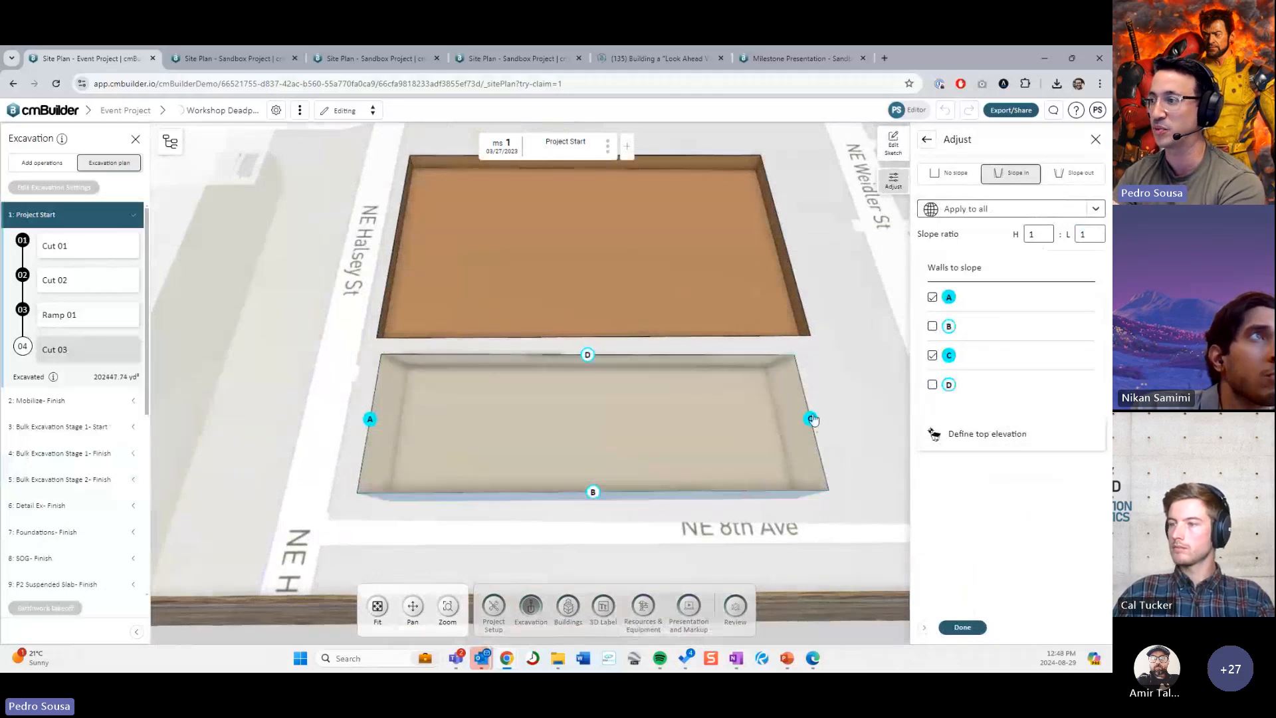
left_click(816, 420)
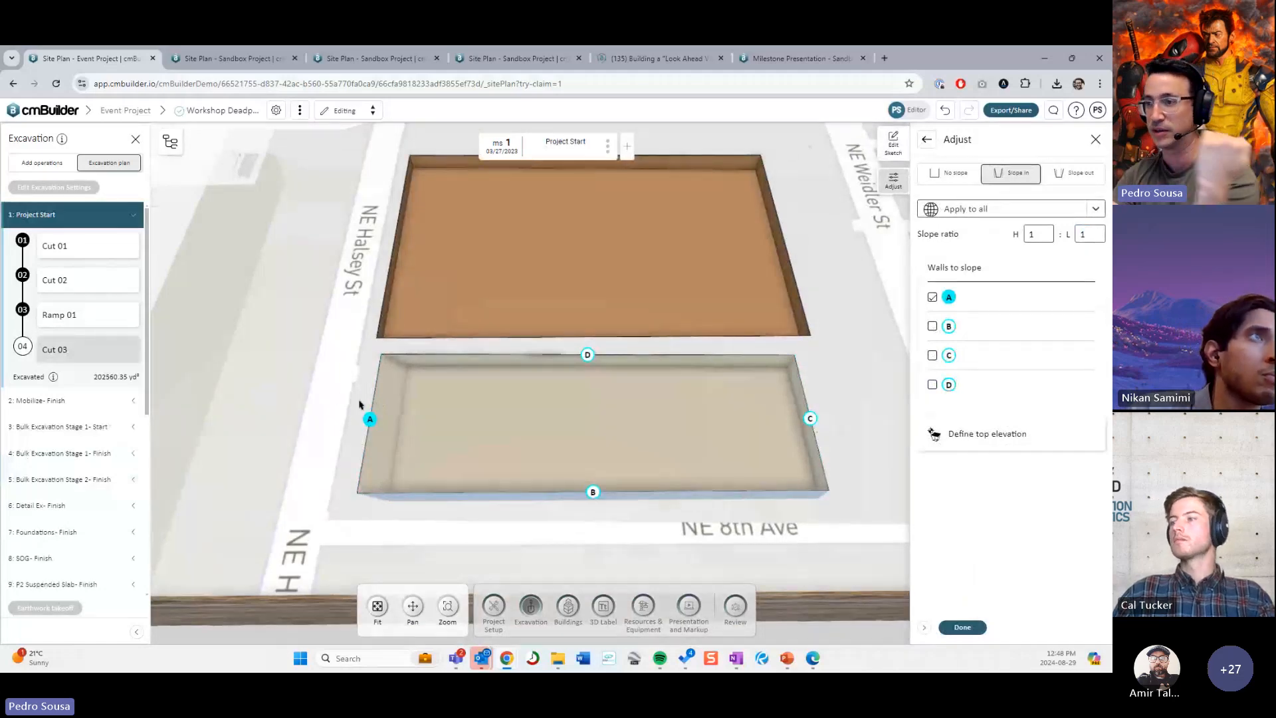
Step: Define a top elevation of 39.60 m for Cut 03's wall slope and inspect the base of wall A
left_click(973, 436)
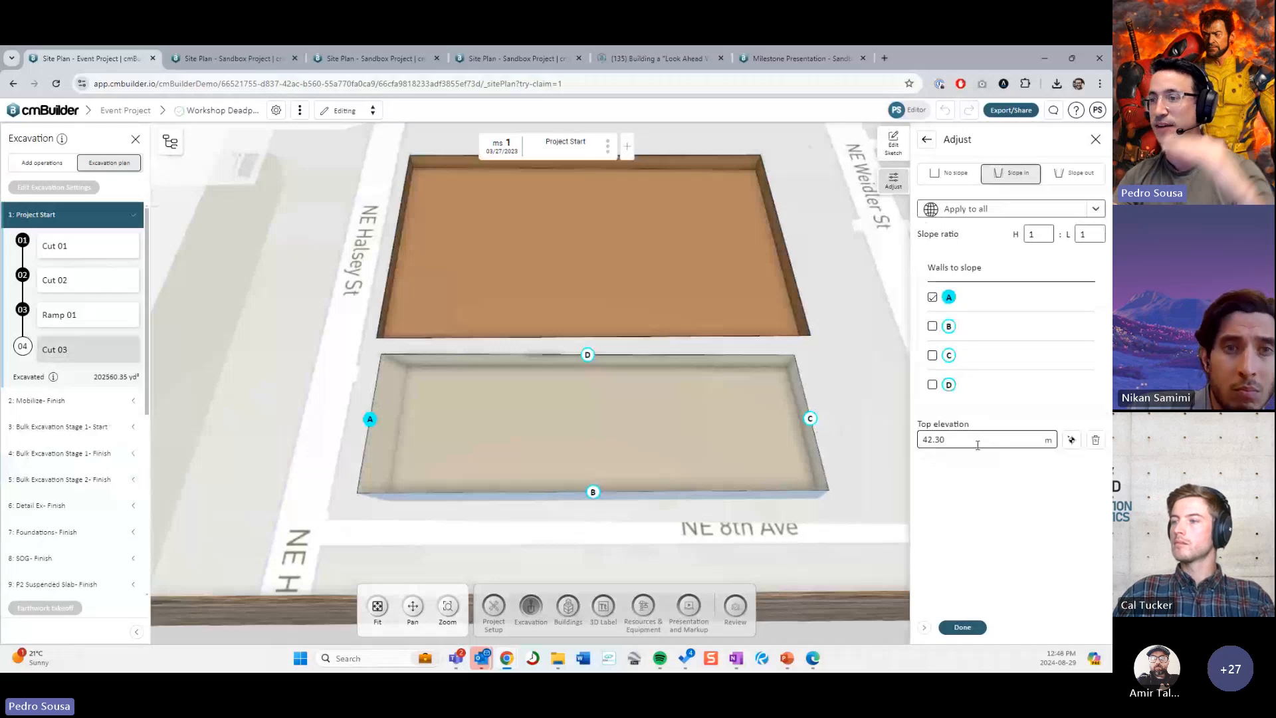
scroll(418, 247, "up", 3)
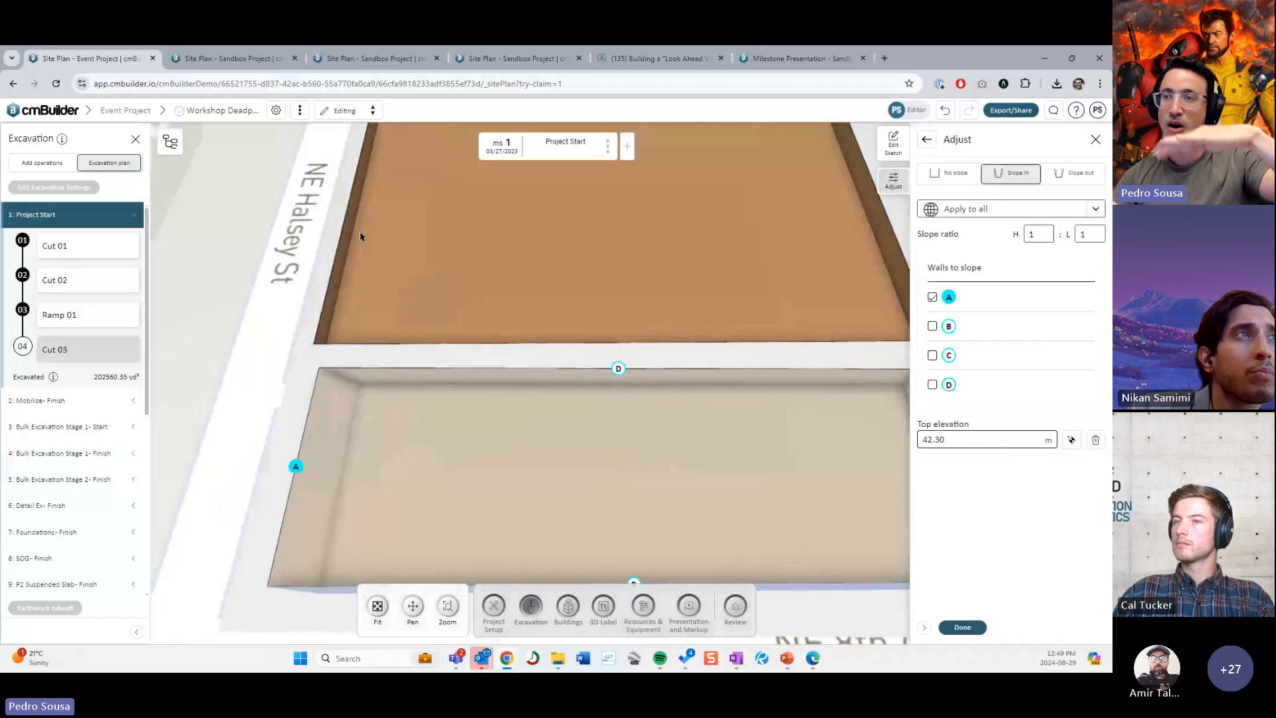
scroll(360, 236, "down", 3)
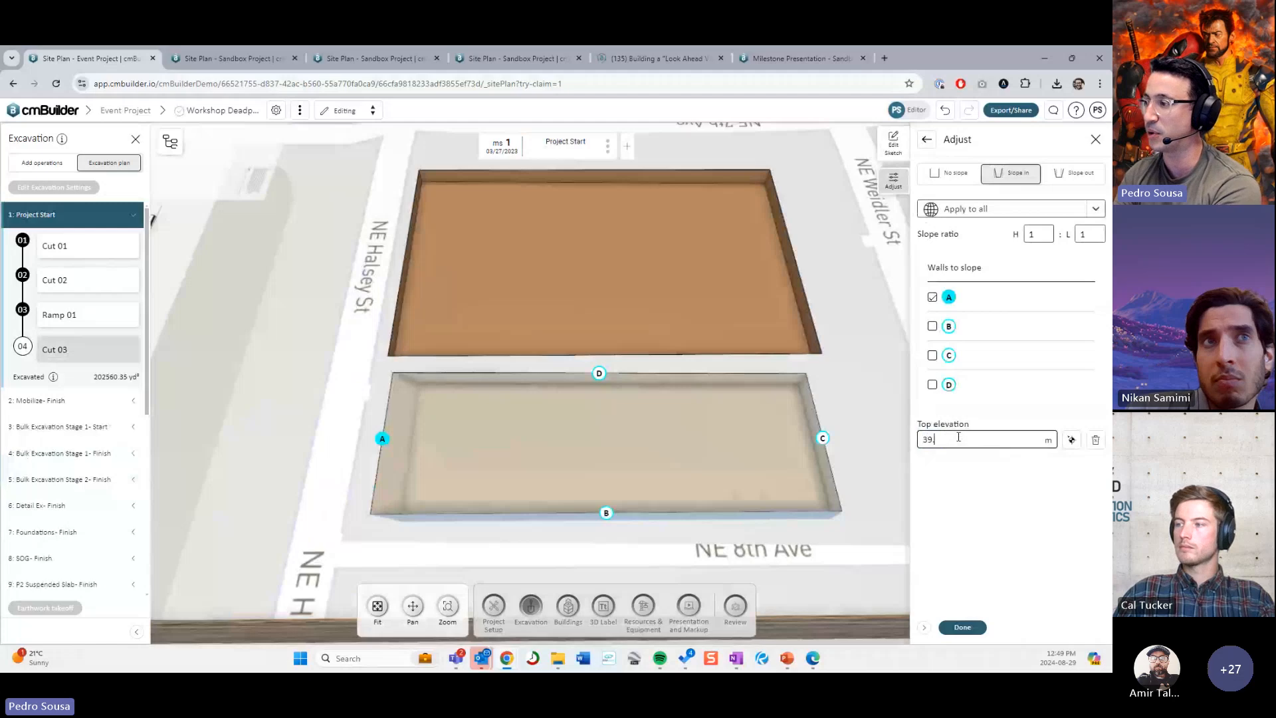
type("60")
scroll(571, 426, "up", 5)
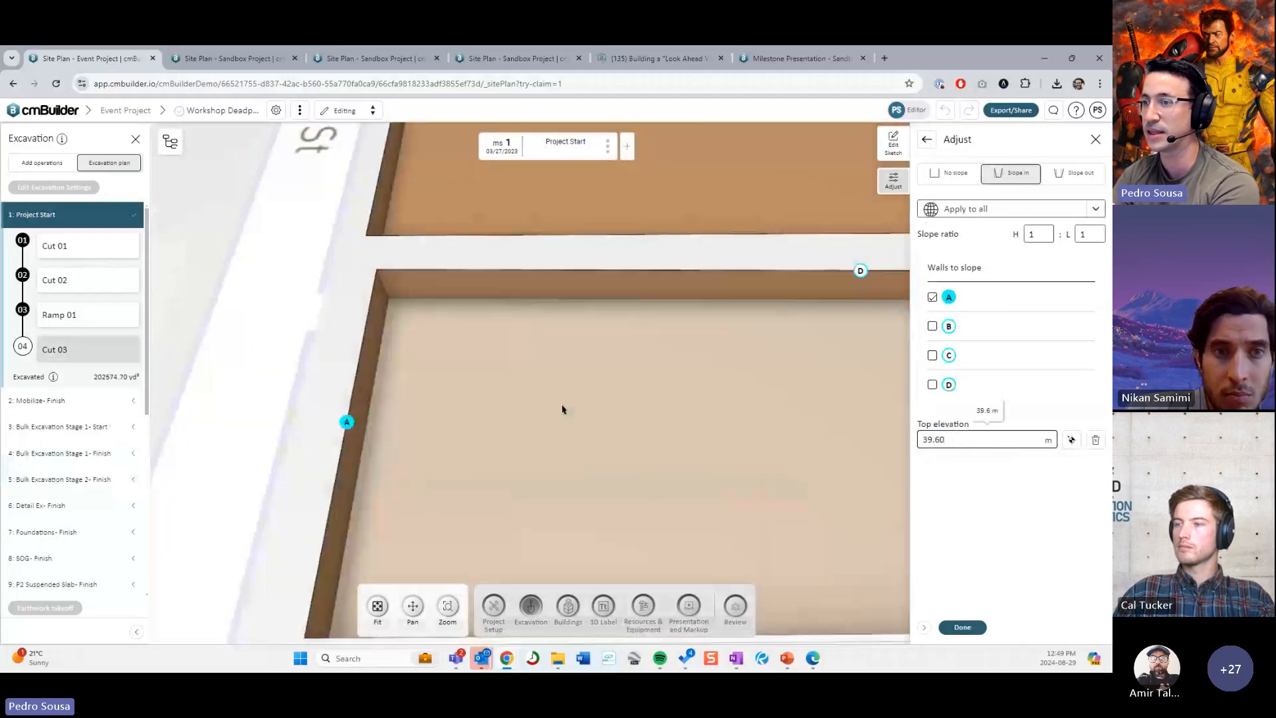
right_click_drag(563, 410, 605, 368)
scroll(507, 336, "up", 4)
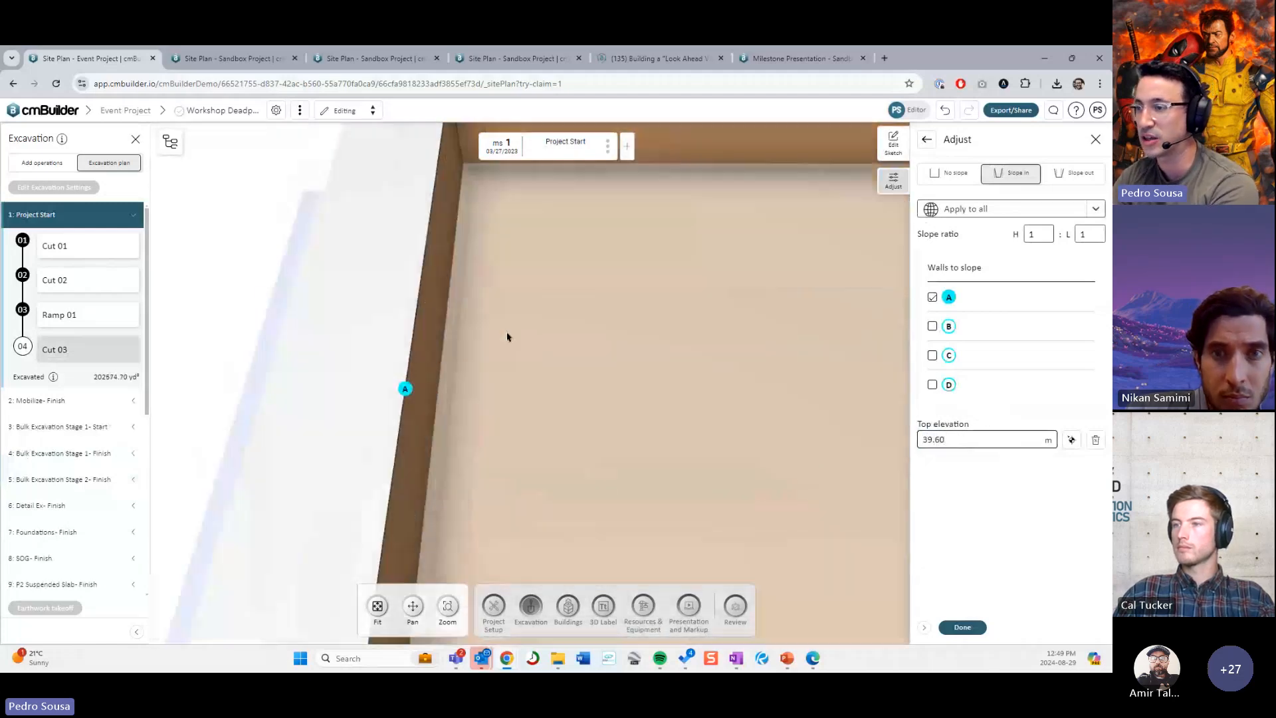
scroll(476, 337, "down", 2)
left_click_drag(484, 347, 618, 348)
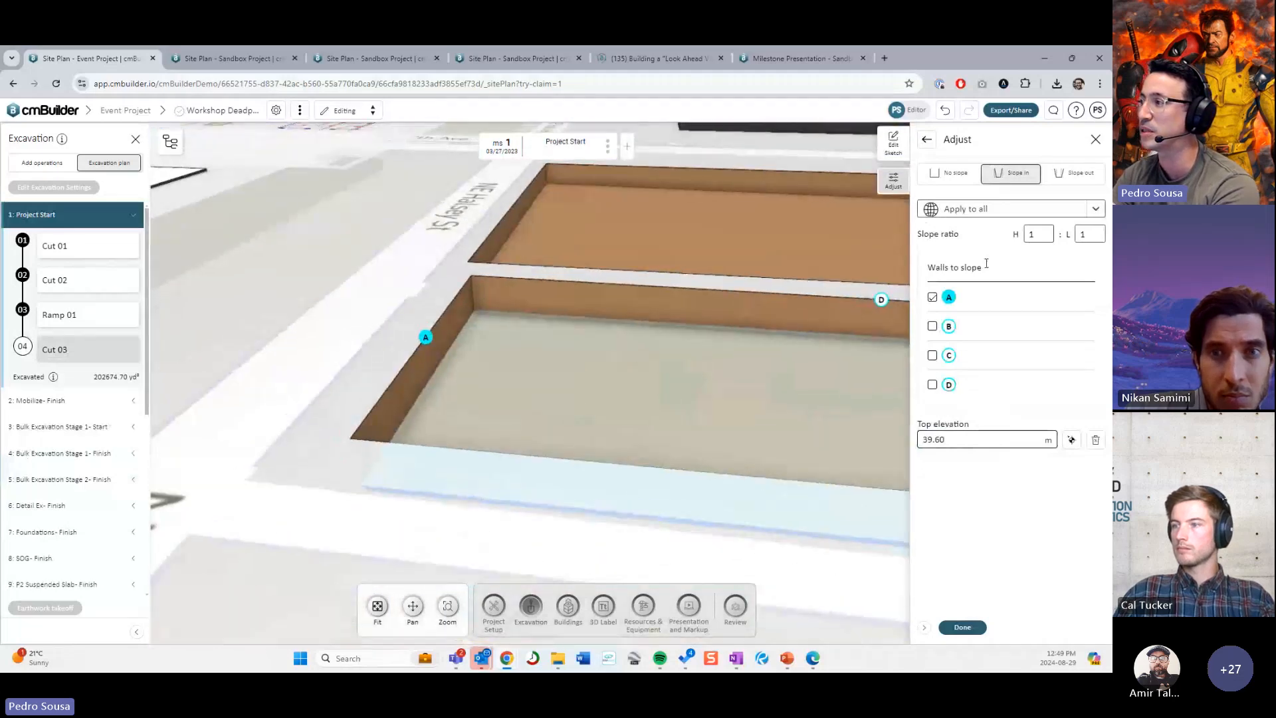
Step: Set Cut 03's slope ratio to H 1 : L 100
double_click(1015, 234)
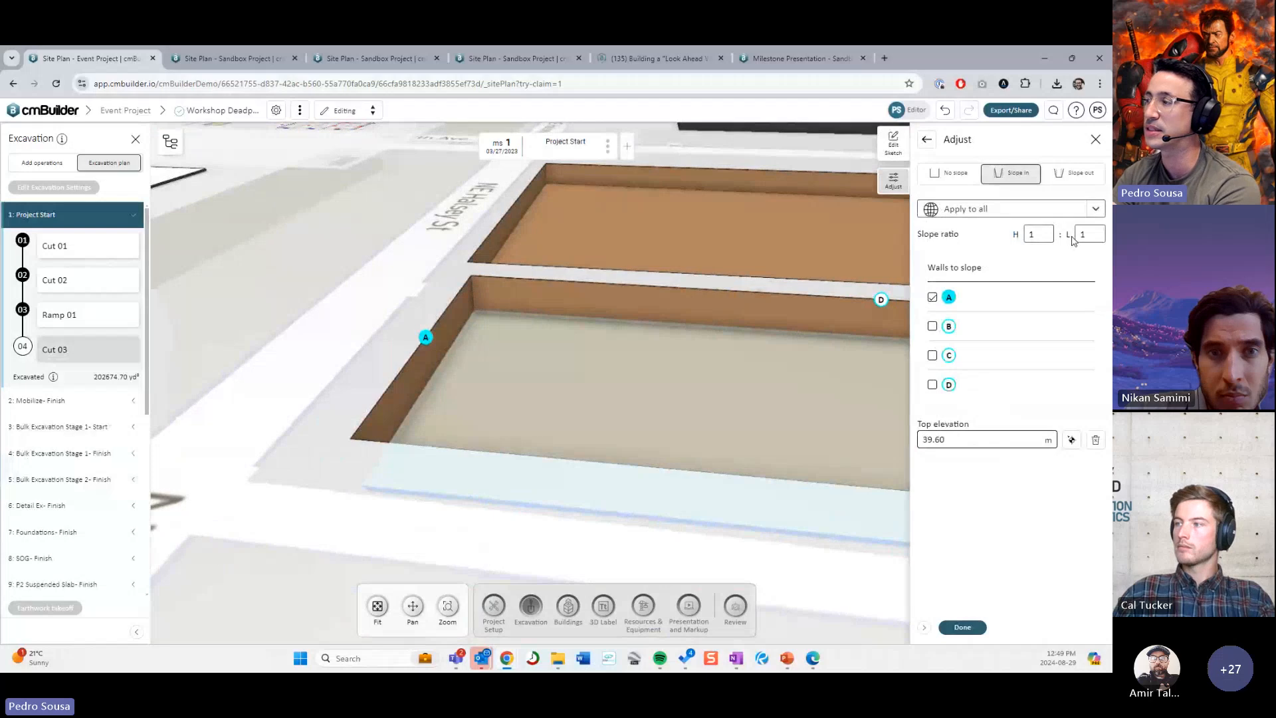
left_click(1096, 234)
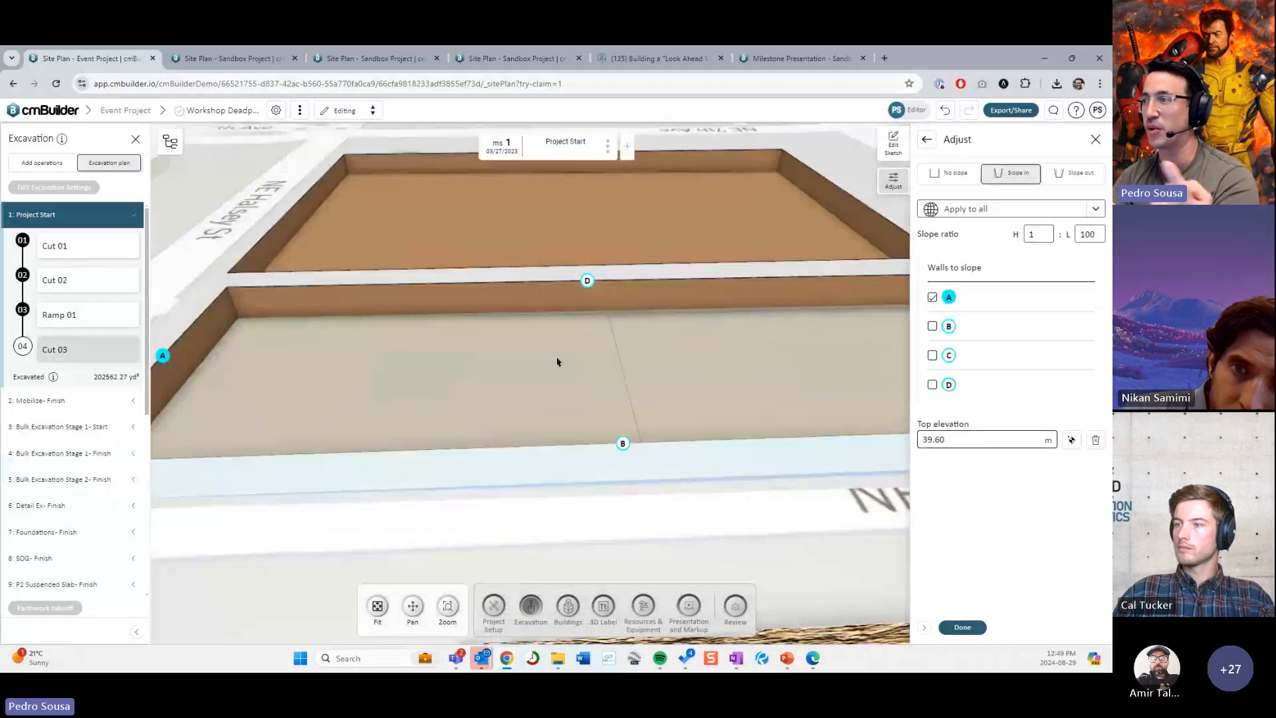
left_click_drag(708, 369, 830, 412)
scroll(674, 377, "down", 2)
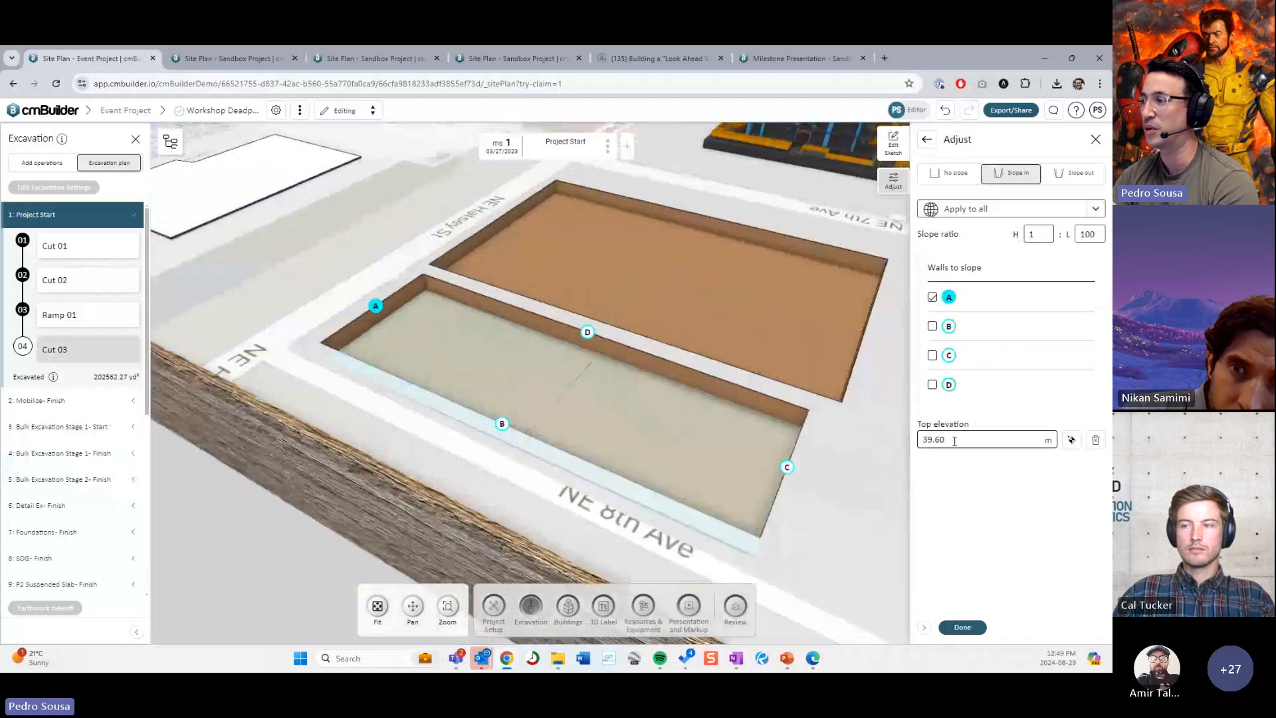
Step: Raise the slope's top elevation to 40 m and finish editing Cut 03
left_click(970, 440)
double_click(969, 441)
type("40")
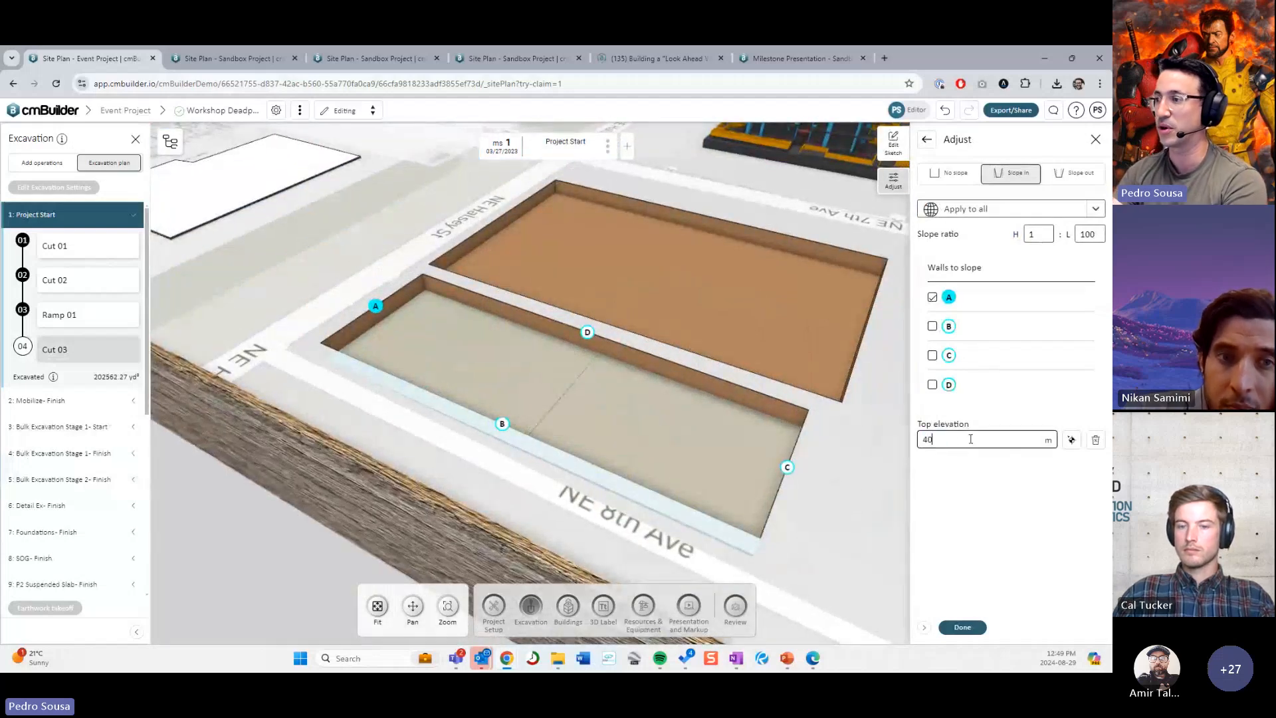
key("Return")
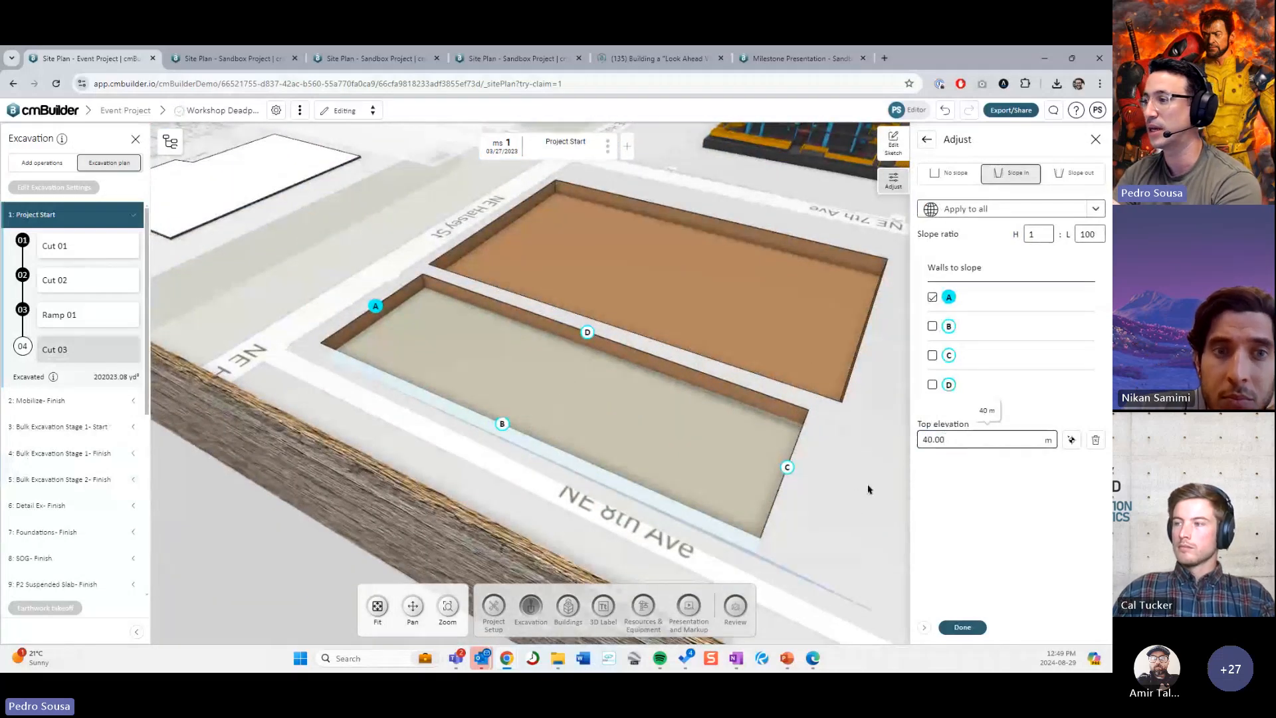
left_click(965, 627)
left_click(967, 628)
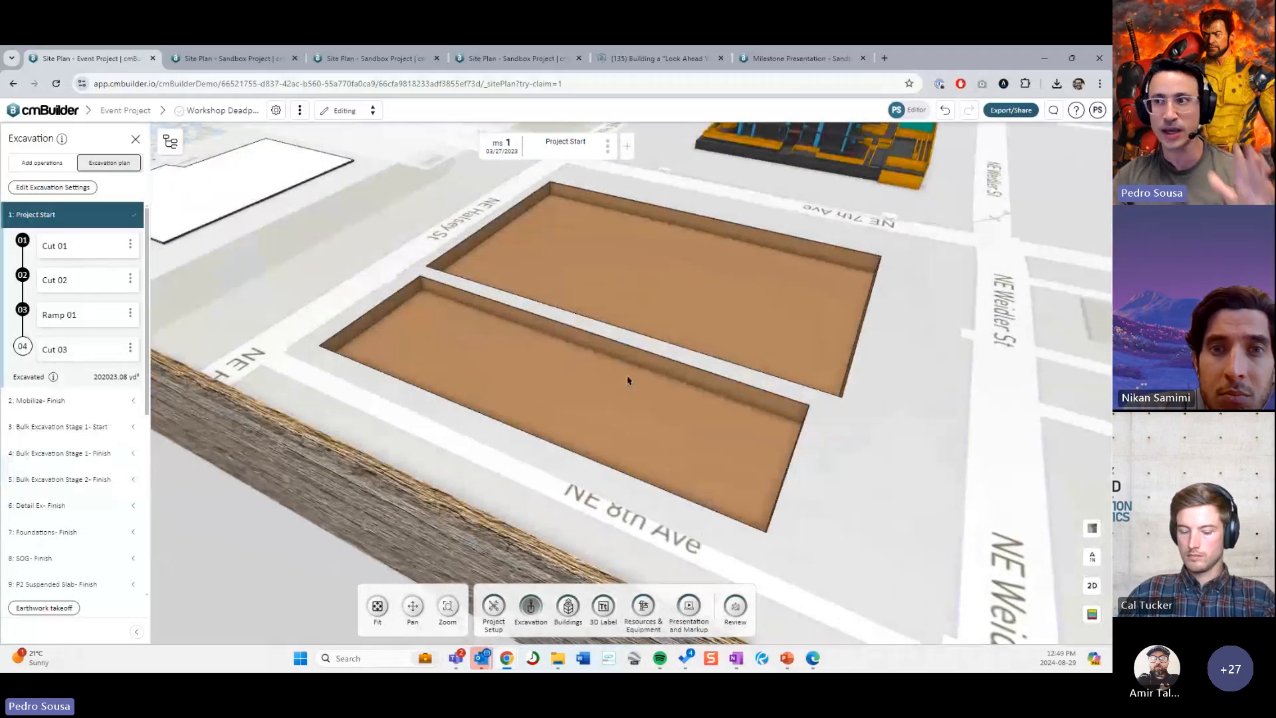
Step: Examine the sloped bottoms of both excavations from several angles and show the available excavation operations
left_click_drag(603, 361, 566, 388)
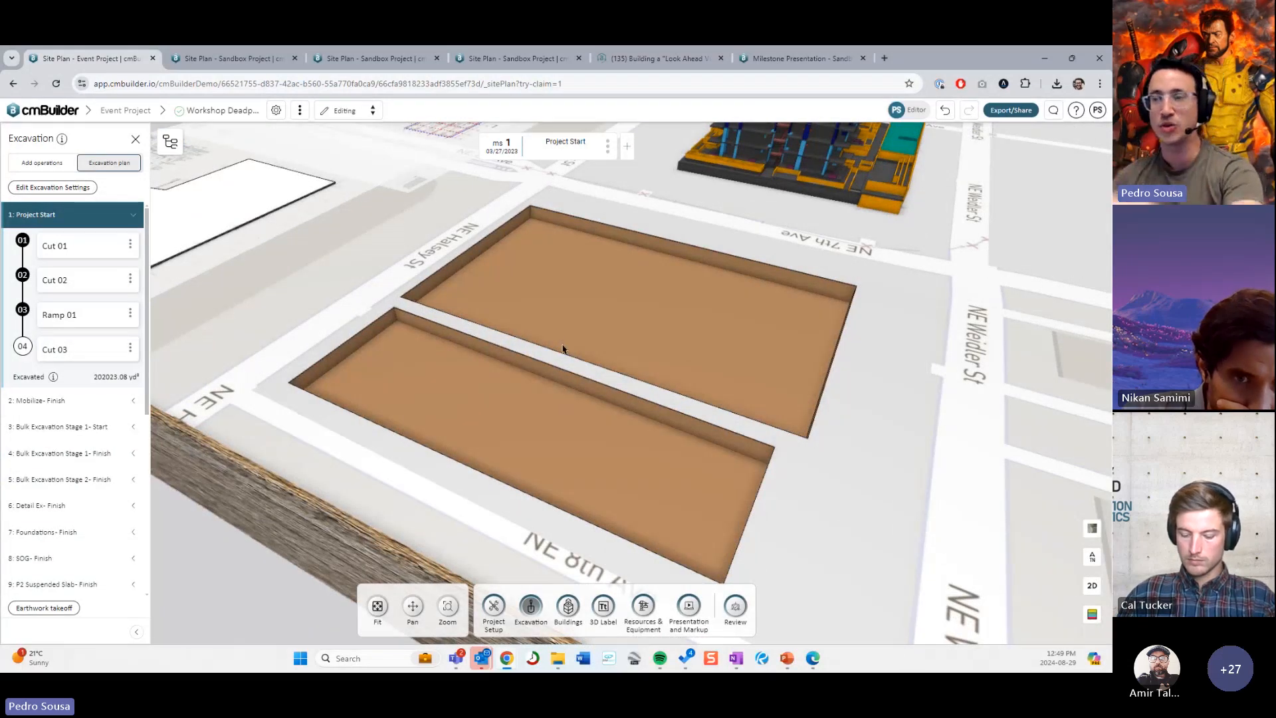
left_click_drag(519, 331, 461, 279)
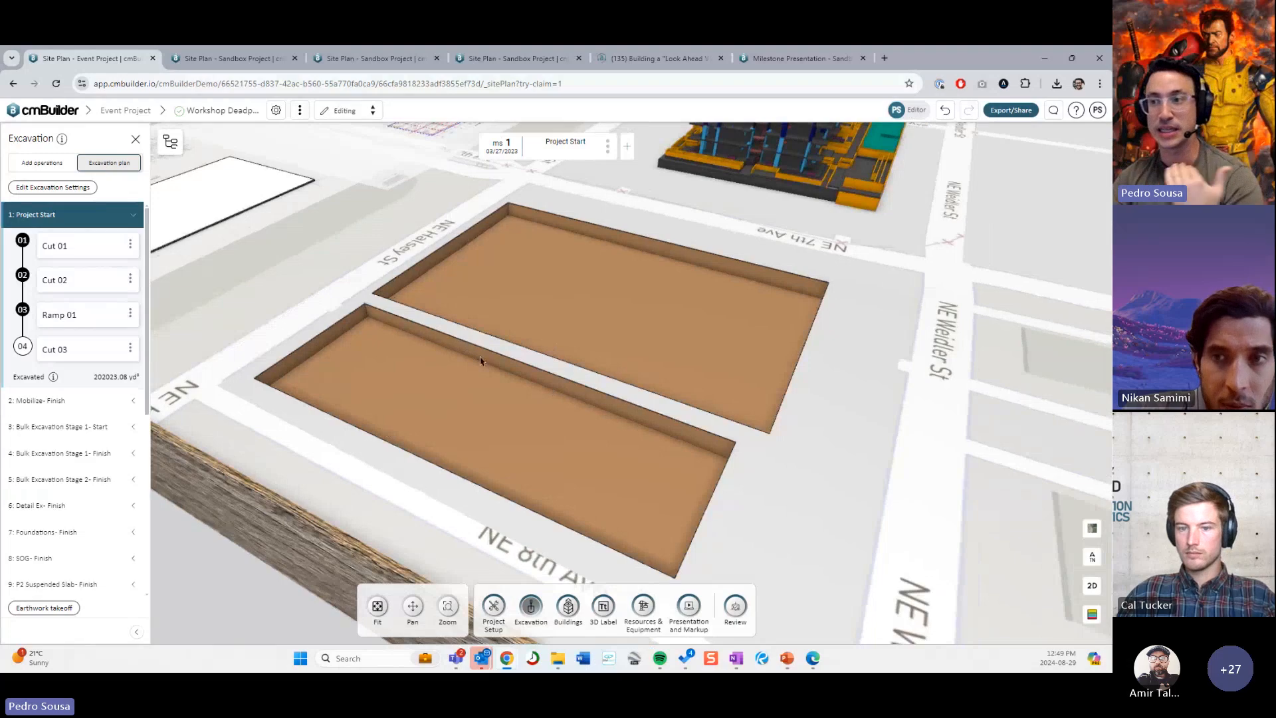
left_click_drag(483, 357, 514, 345)
mouse_move(513, 345)
right_mouse_down()
mouse_move(588, 325)
mouse_move(511, 342)
right_mouse_up()
mouse_move(510, 342)
left_mouse_down()
mouse_move(478, 353)
mouse_move(505, 357)
left_mouse_up()
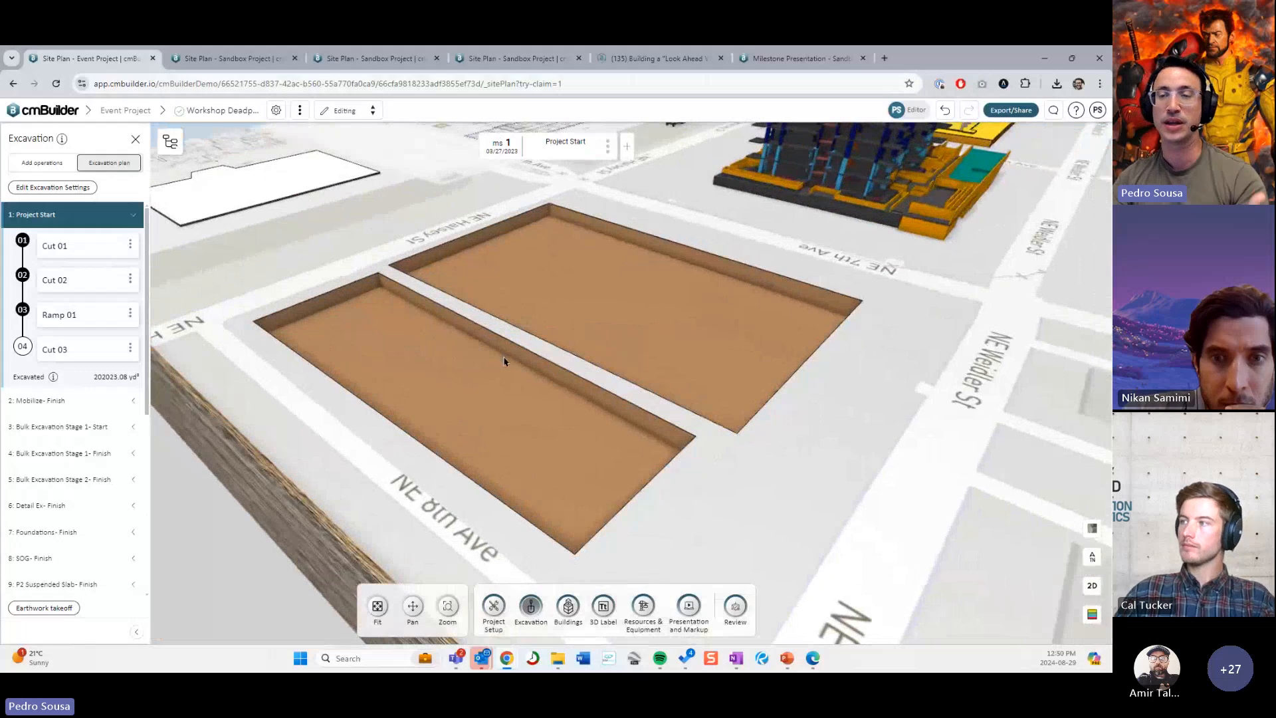
right_click_drag(504, 345, 495, 342)
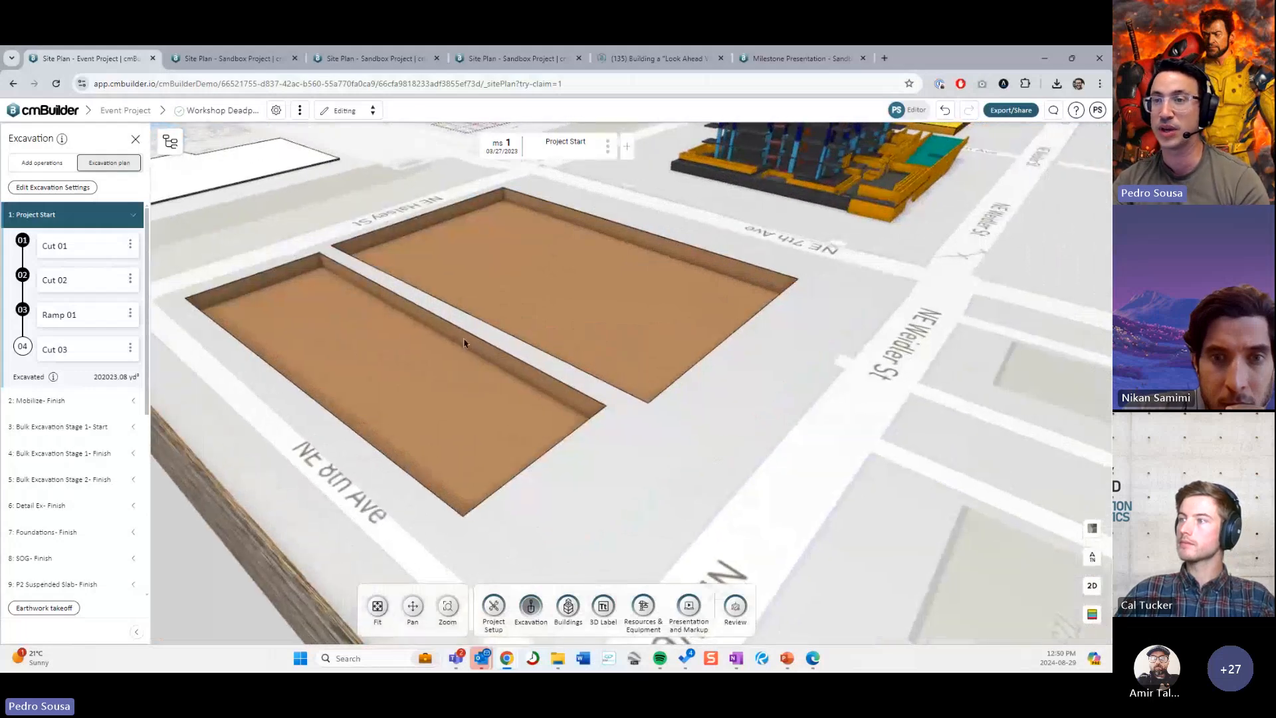
left_click(42, 163)
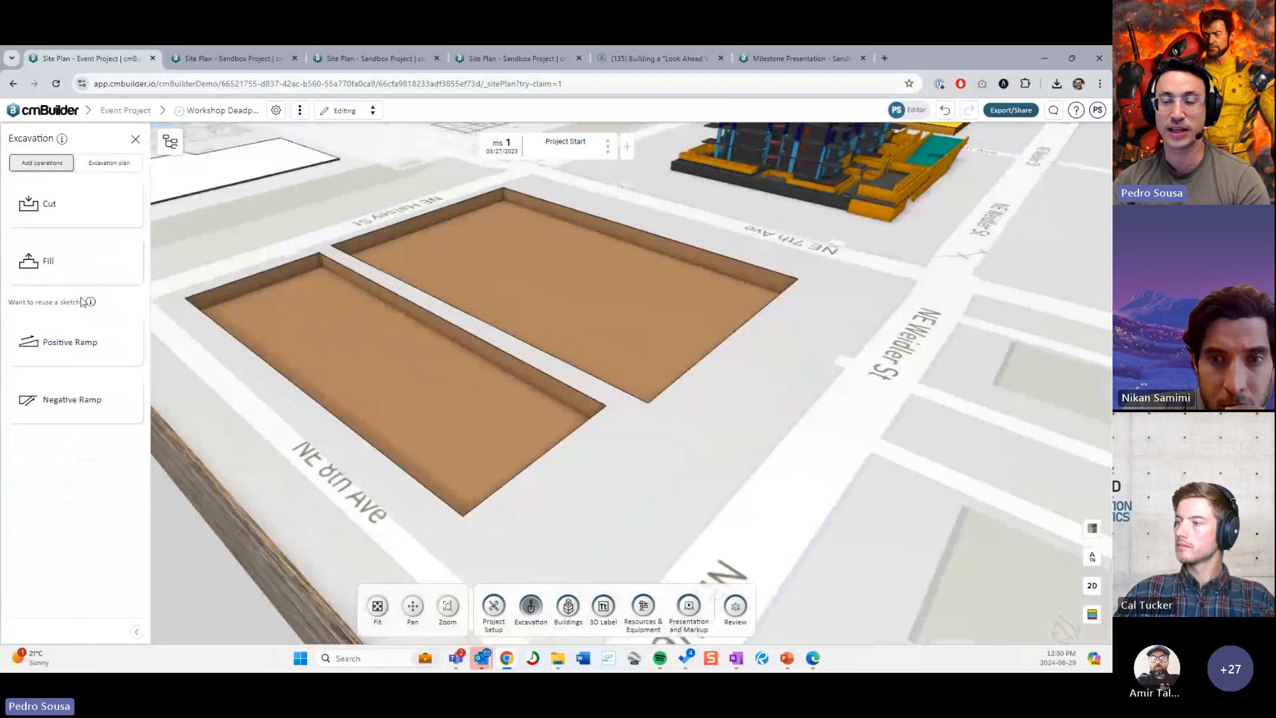
left_click_drag(658, 404, 484, 331)
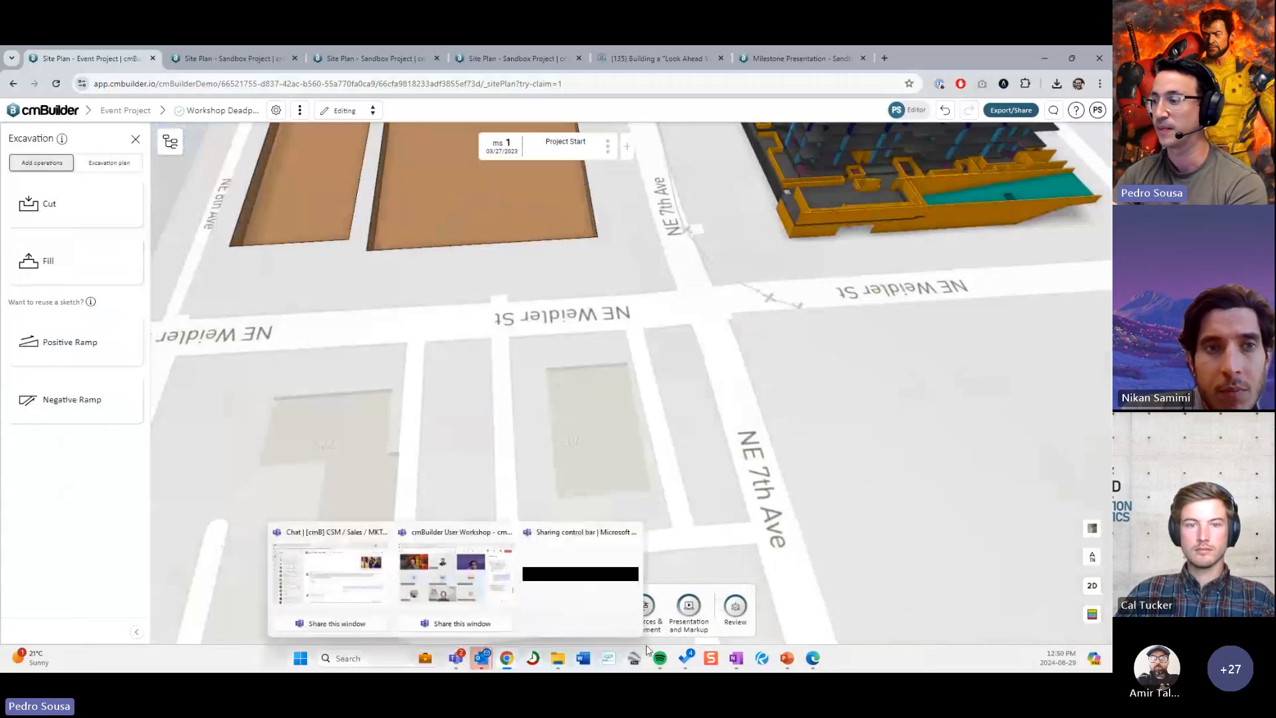
Step: Switch to the PowerPoint presentation with the New Scenario Toolbar and Layout slide
mouse_move(787, 658)
left_click(665, 572)
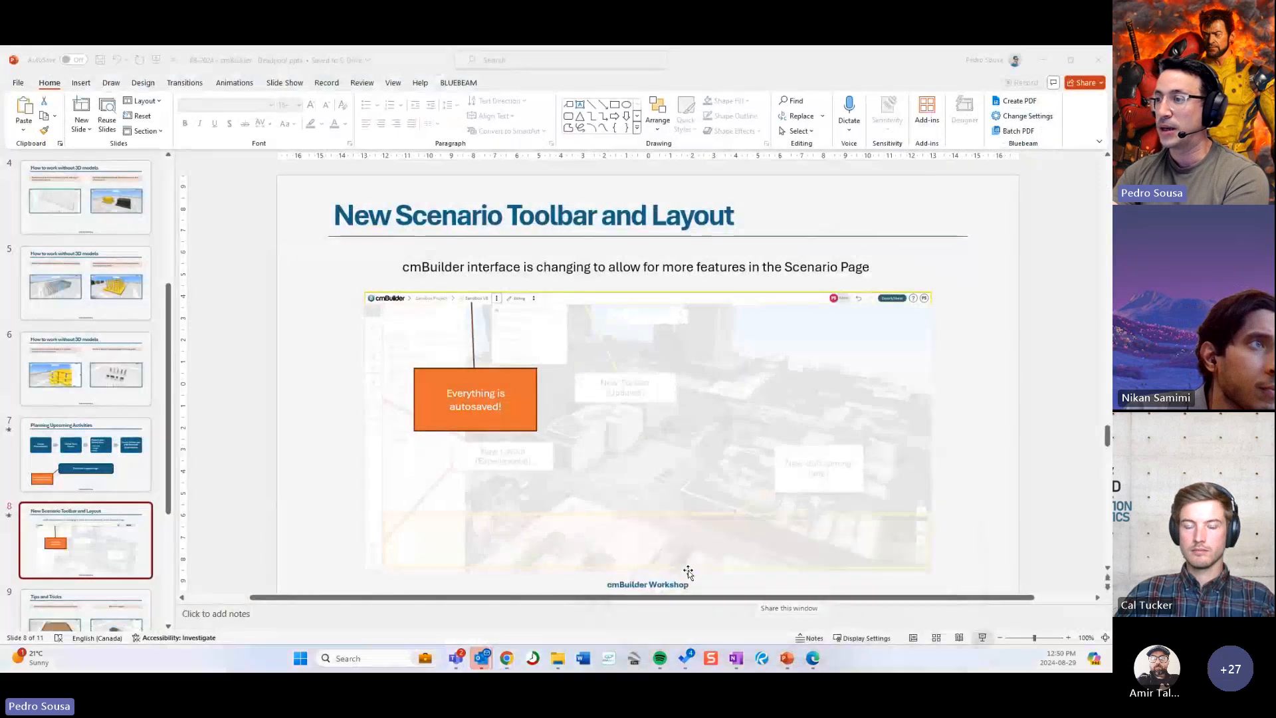
Step: Show the Tips and Tricks slide covering sloped bottoms and Resource Toggles, and switch back to cmBuilder in the browser
left_click(113, 509)
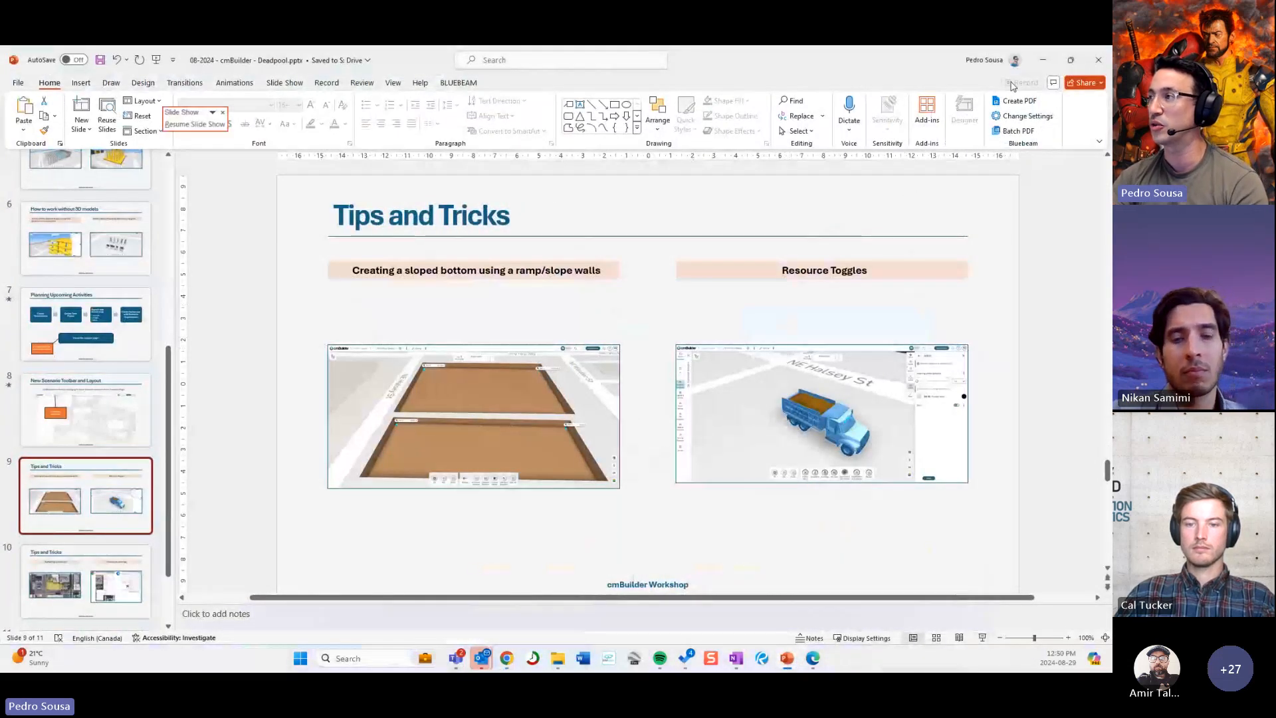
left_click(1043, 64)
Step: Place a Comansa 21 CM 450 Flat Top fixed crane in front of the yellow building, beside NE Halsey St
scroll(538, 385, "up", 3)
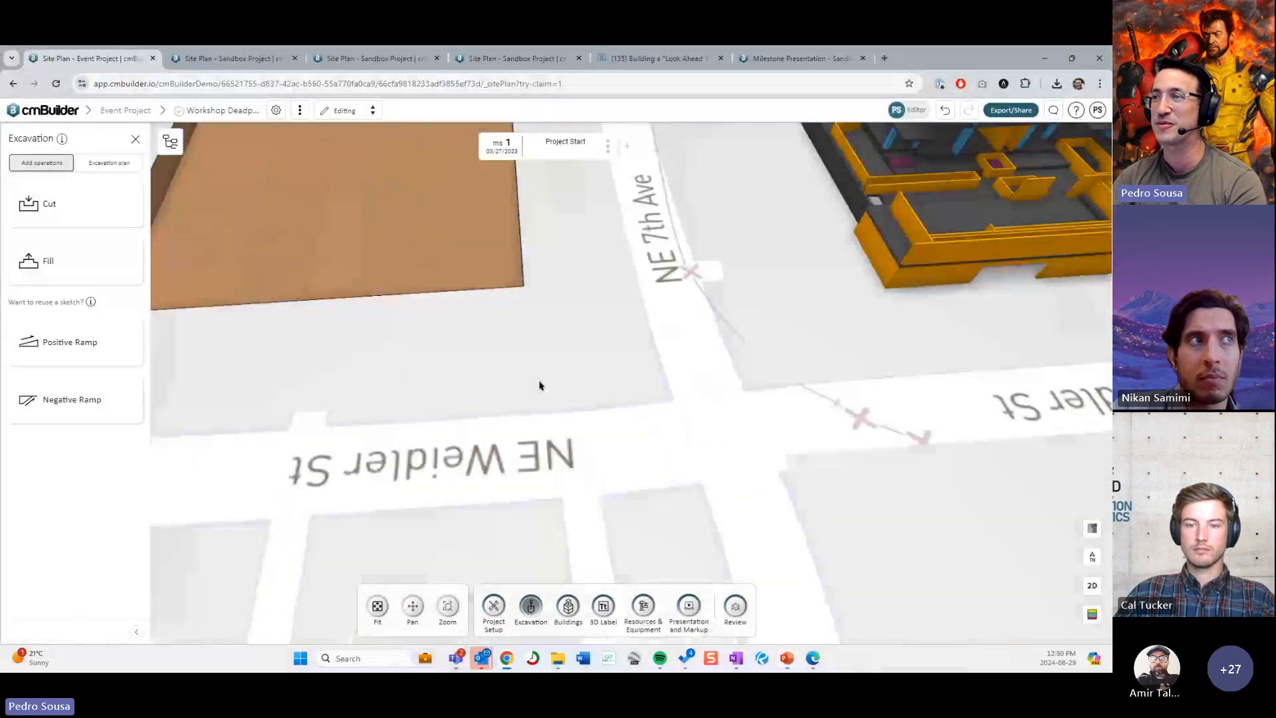
scroll(552, 296, "down", 2)
left_click_drag(553, 296, 545, 396)
right_click_drag(544, 397, 653, 452)
left_click_drag(654, 451, 624, 465)
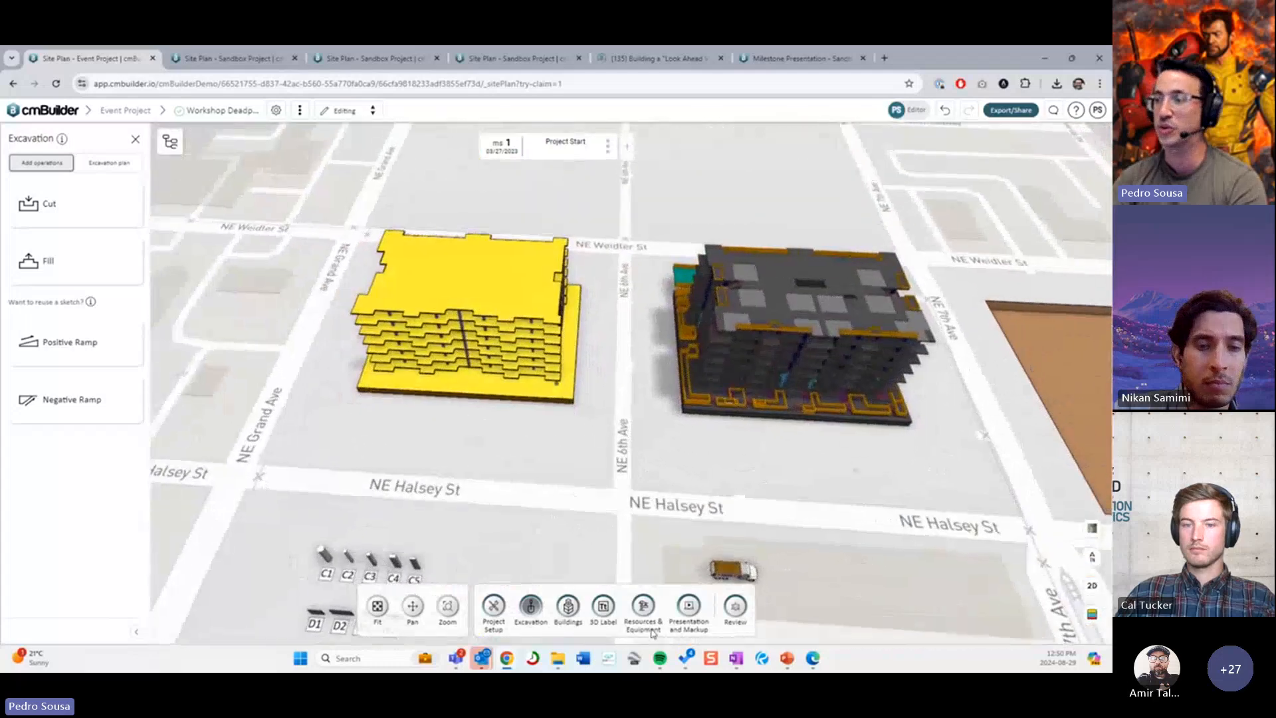
left_click(642, 607)
left_click(18, 247)
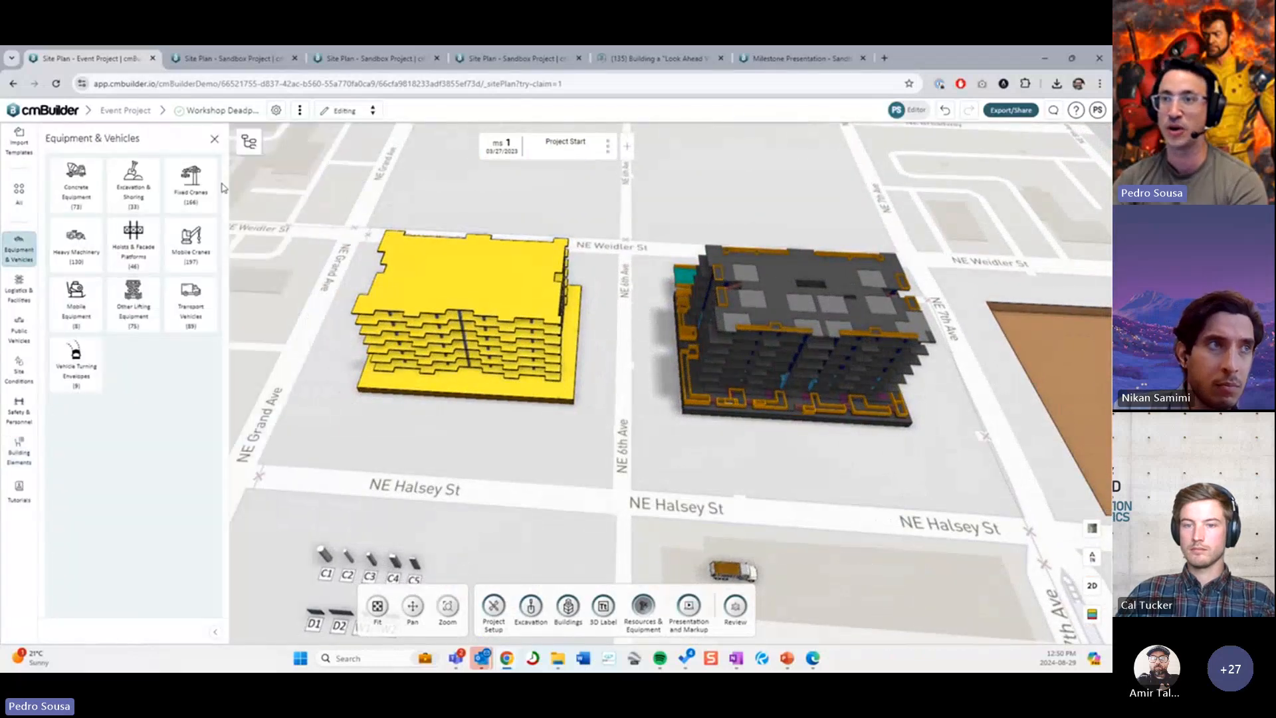
left_click(196, 189)
left_click(212, 241)
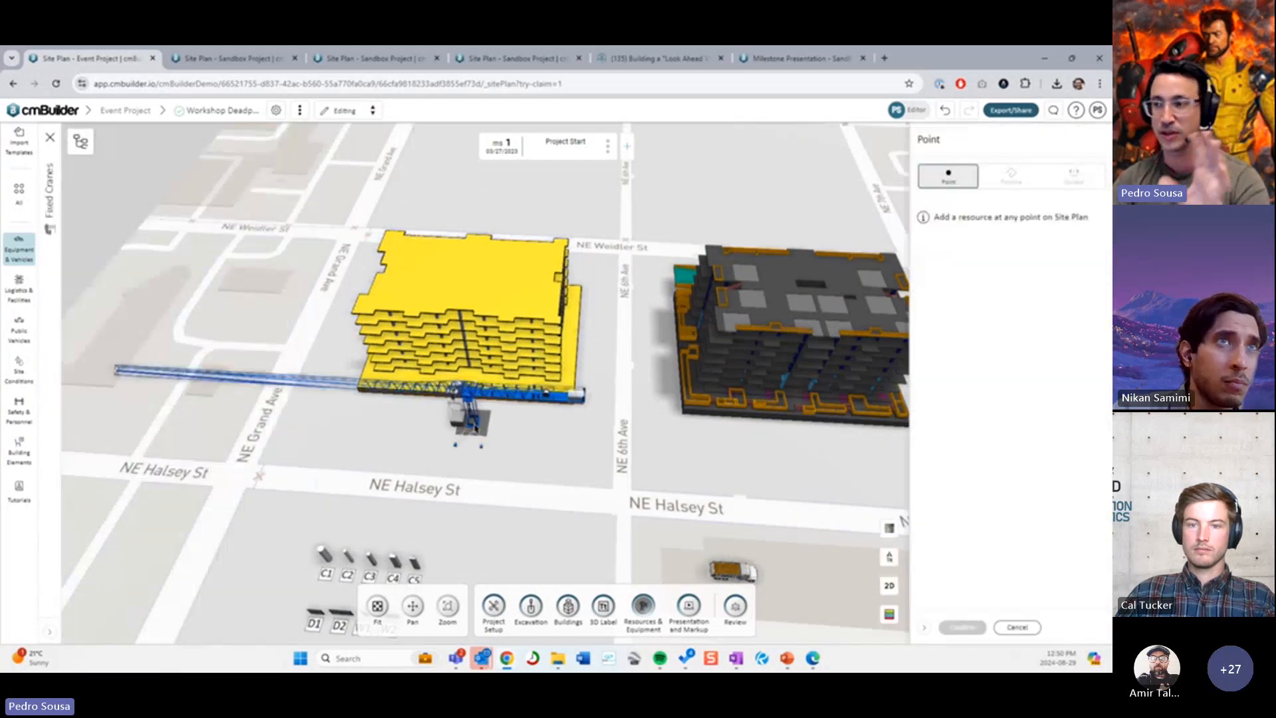
left_click(483, 417)
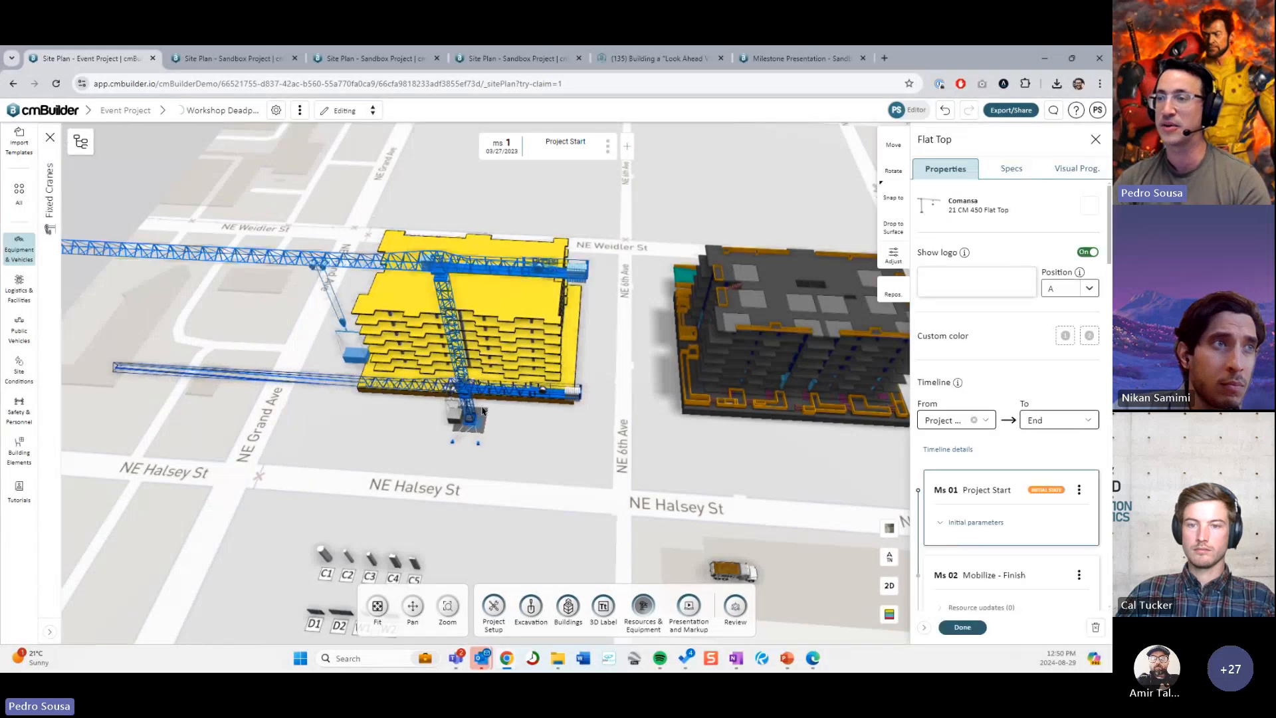
Step: Turn on the flat top crane's Jib Envelope for the Project Start milestone and view its reach over the site
left_click(893, 254)
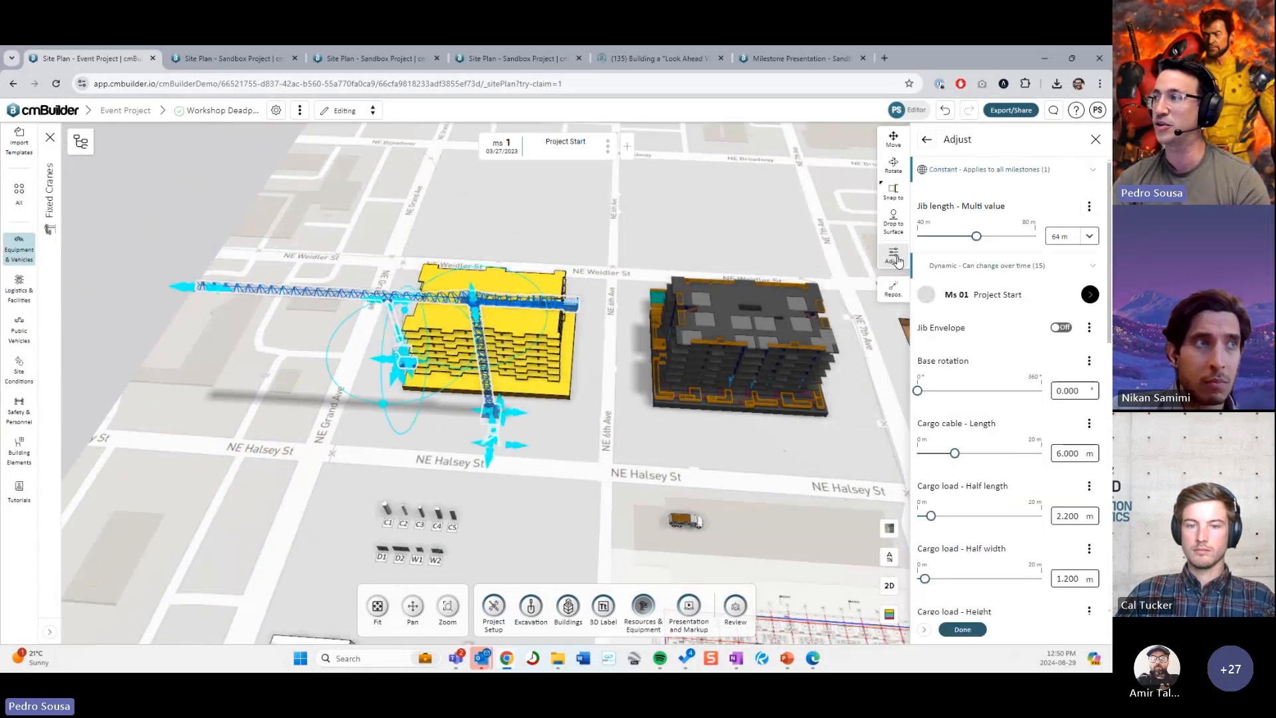
left_click(1061, 329)
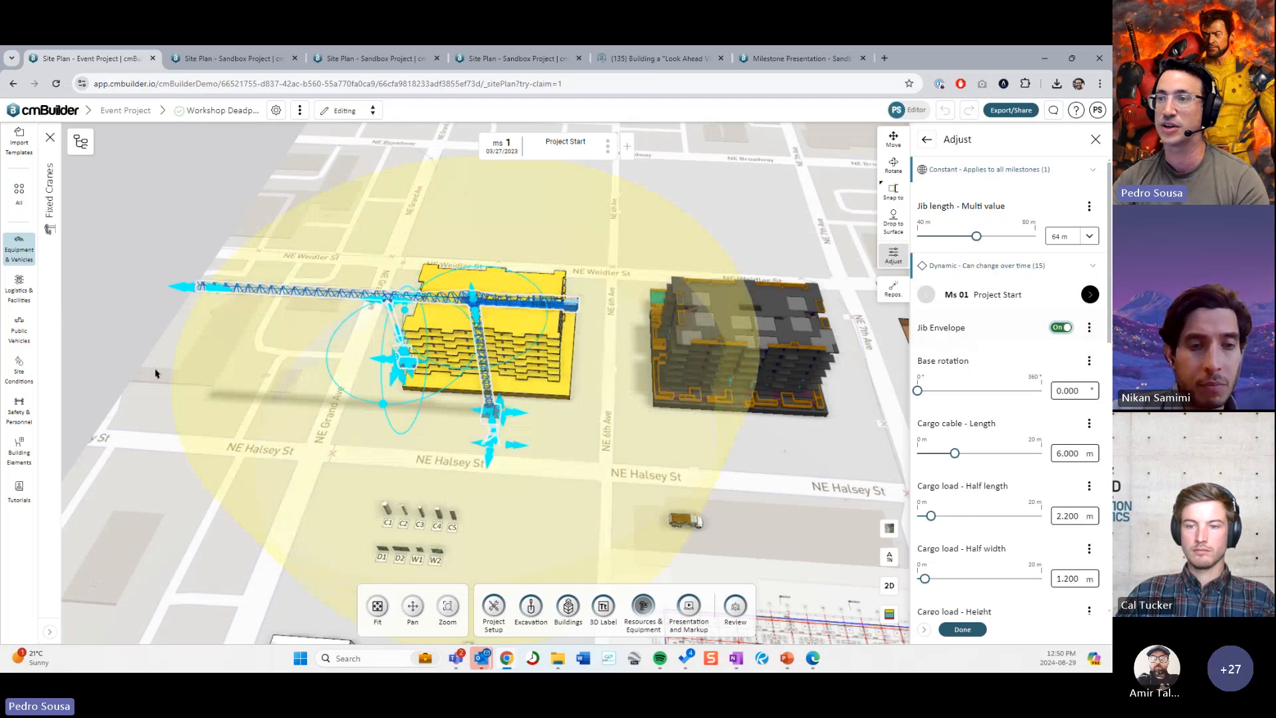
left_click_drag(154, 373, 399, 329)
scroll(399, 329, "up", 1)
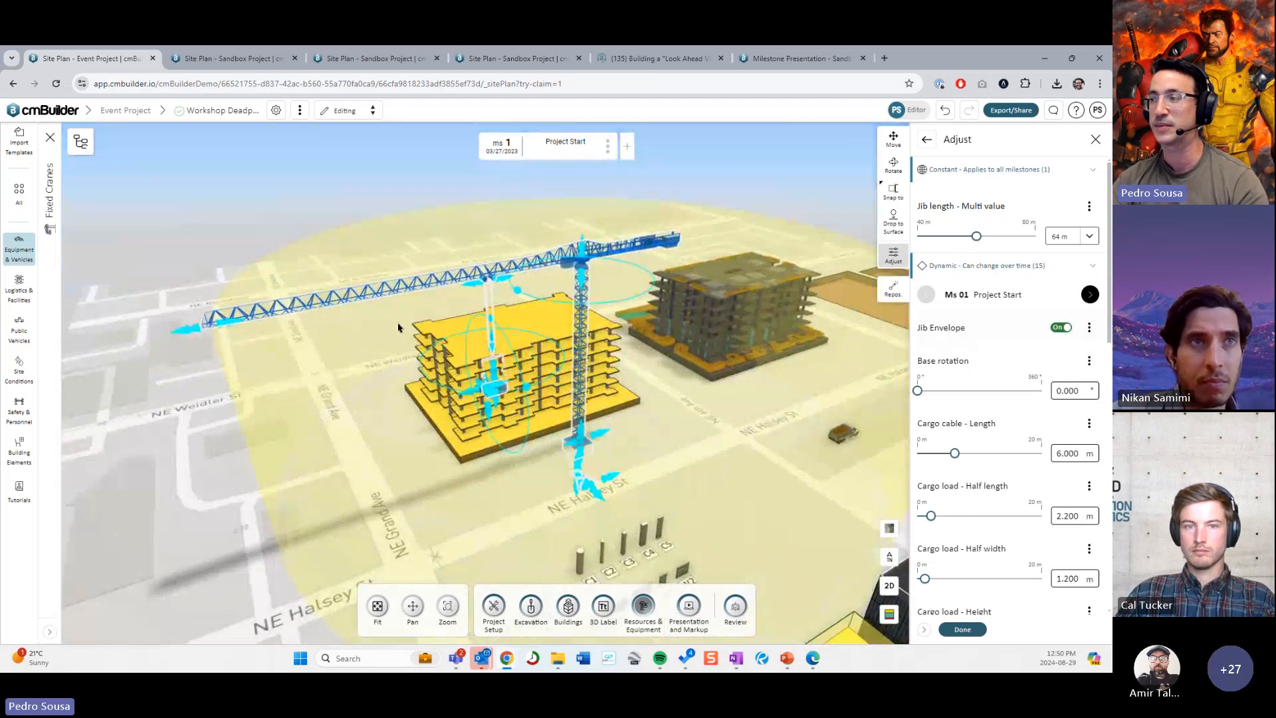
Step: Turn off the crane's Jib Envelope, finish editing the crane and close the fixed cranes library
left_click(1061, 327)
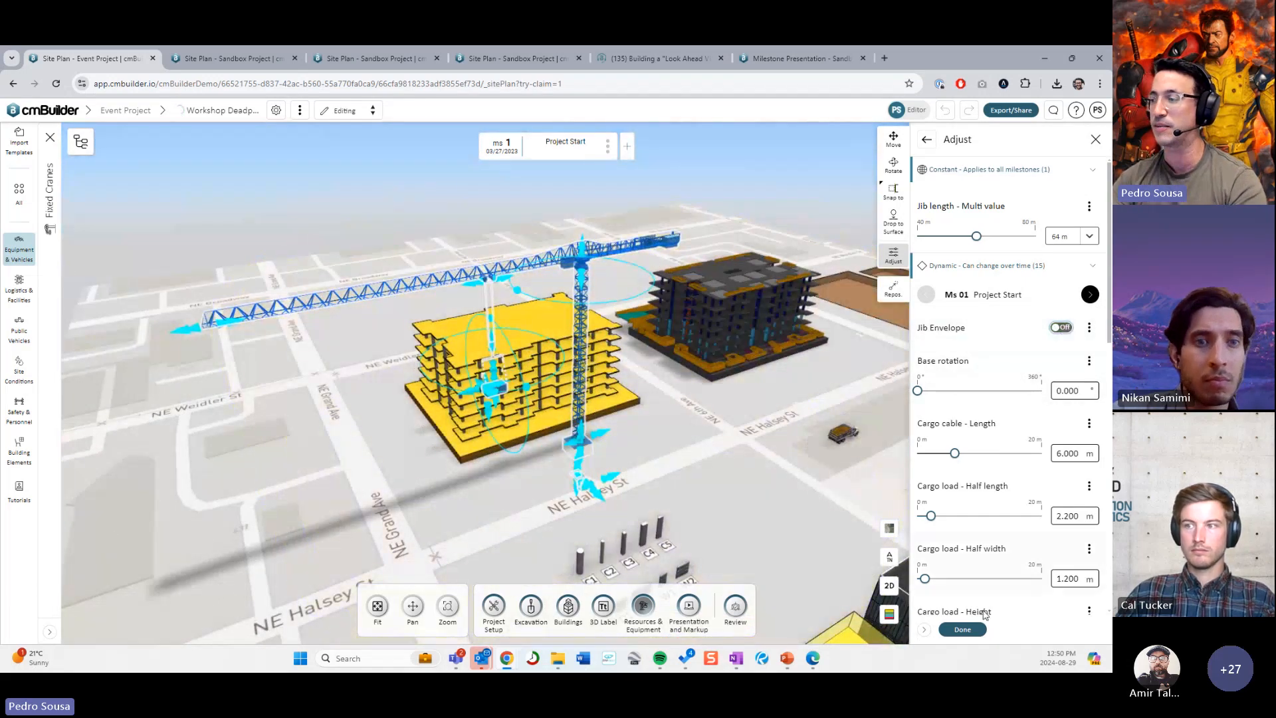
left_click_drag(784, 472, 705, 485)
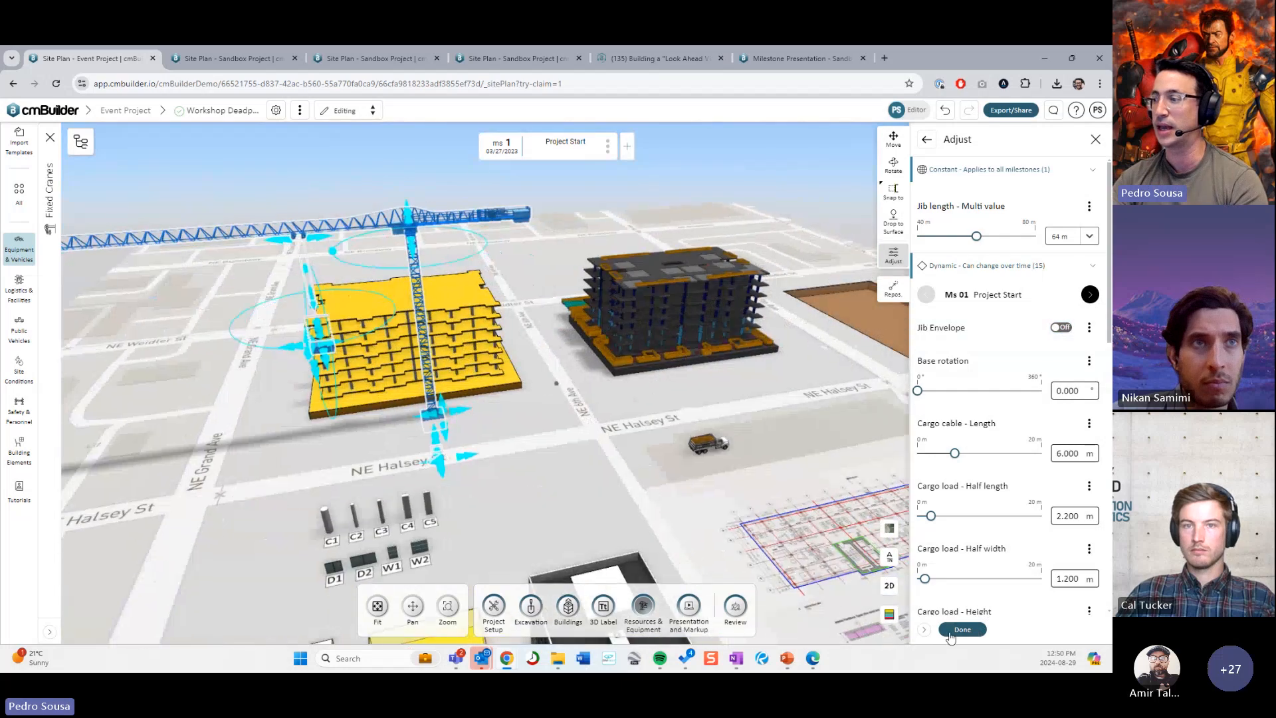
left_click(951, 633)
scroll(849, 529, "up", 3)
left_click(962, 629)
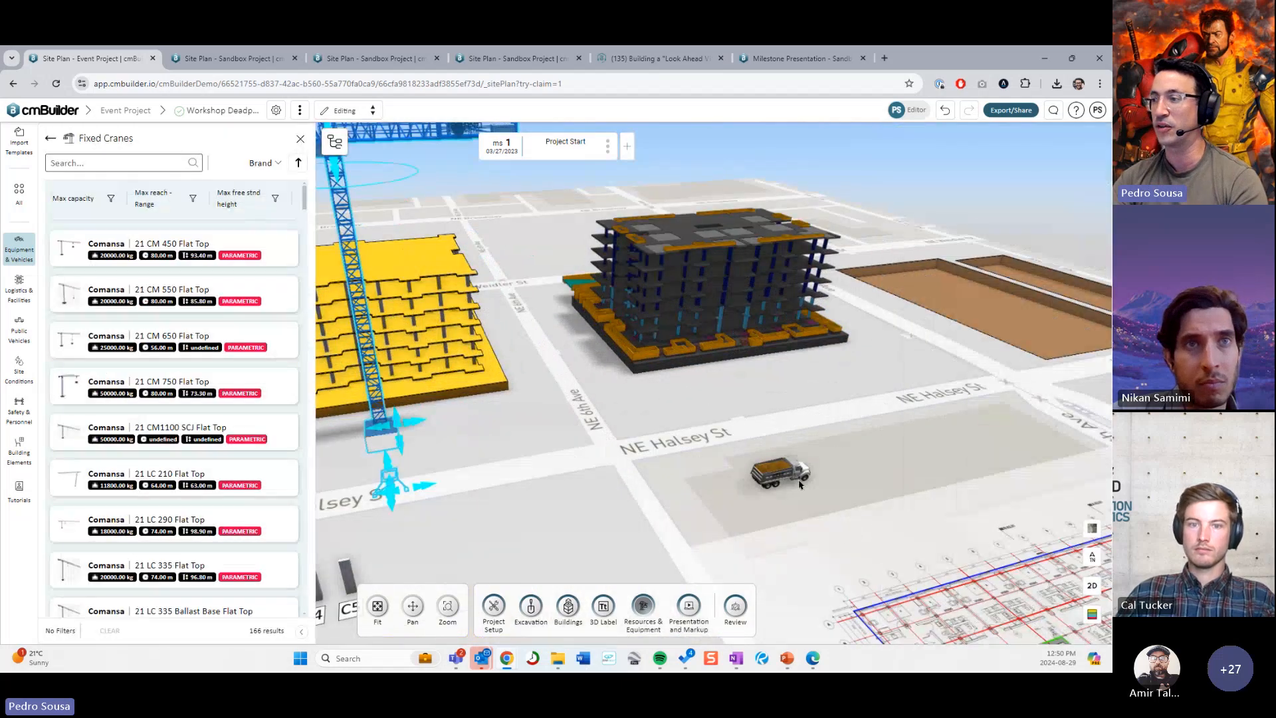
left_click(301, 140)
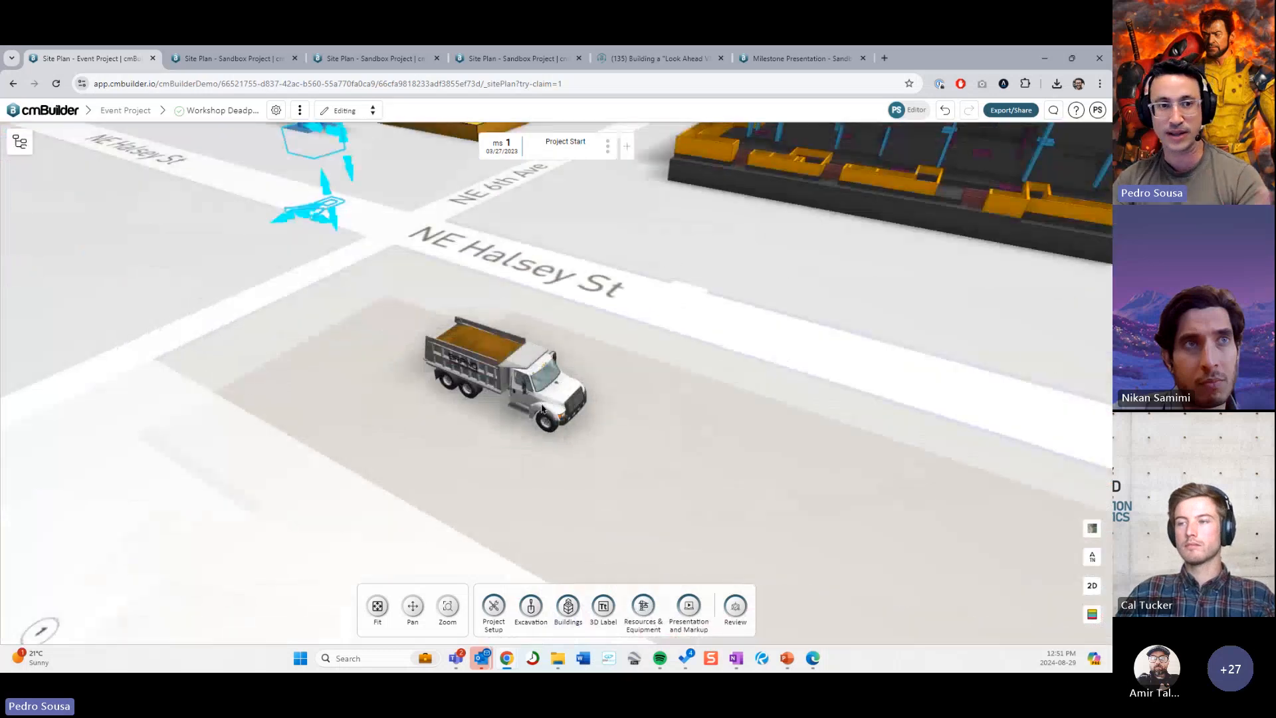
Step: Inspect the properties of the existing dump truck near NE Halsey St to identify its make and model
left_click(638, 603)
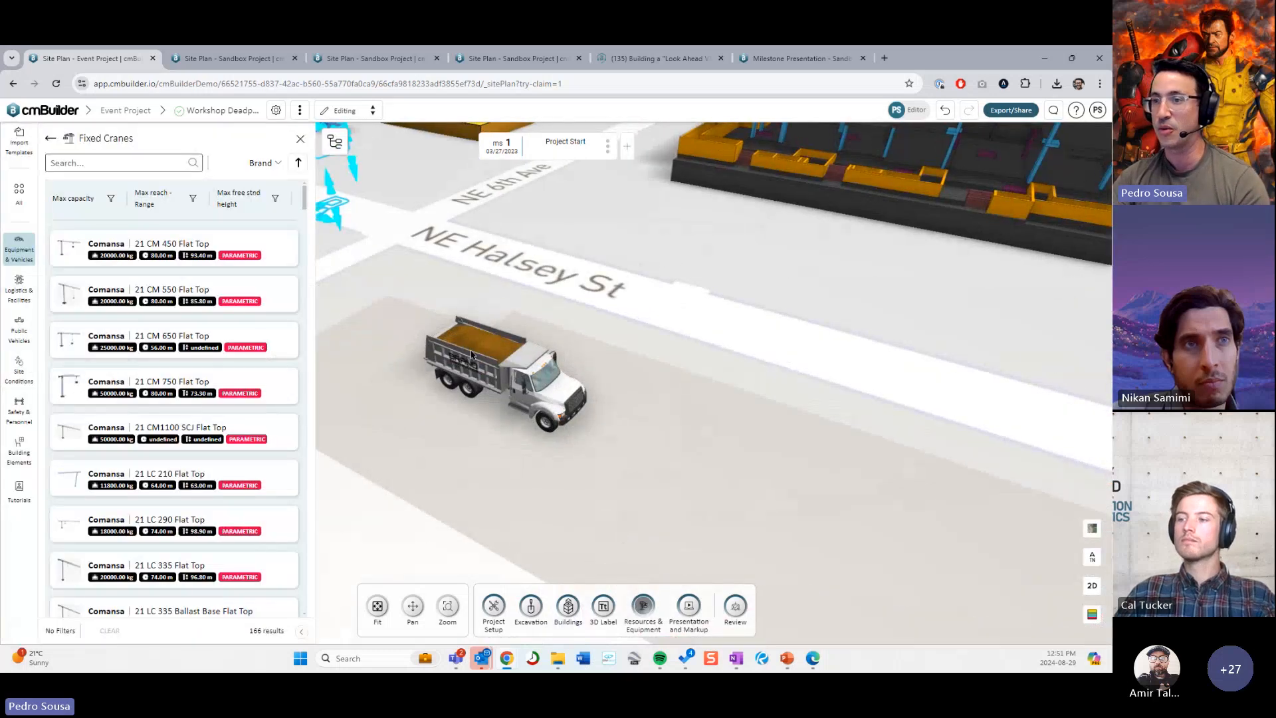
left_click(559, 388)
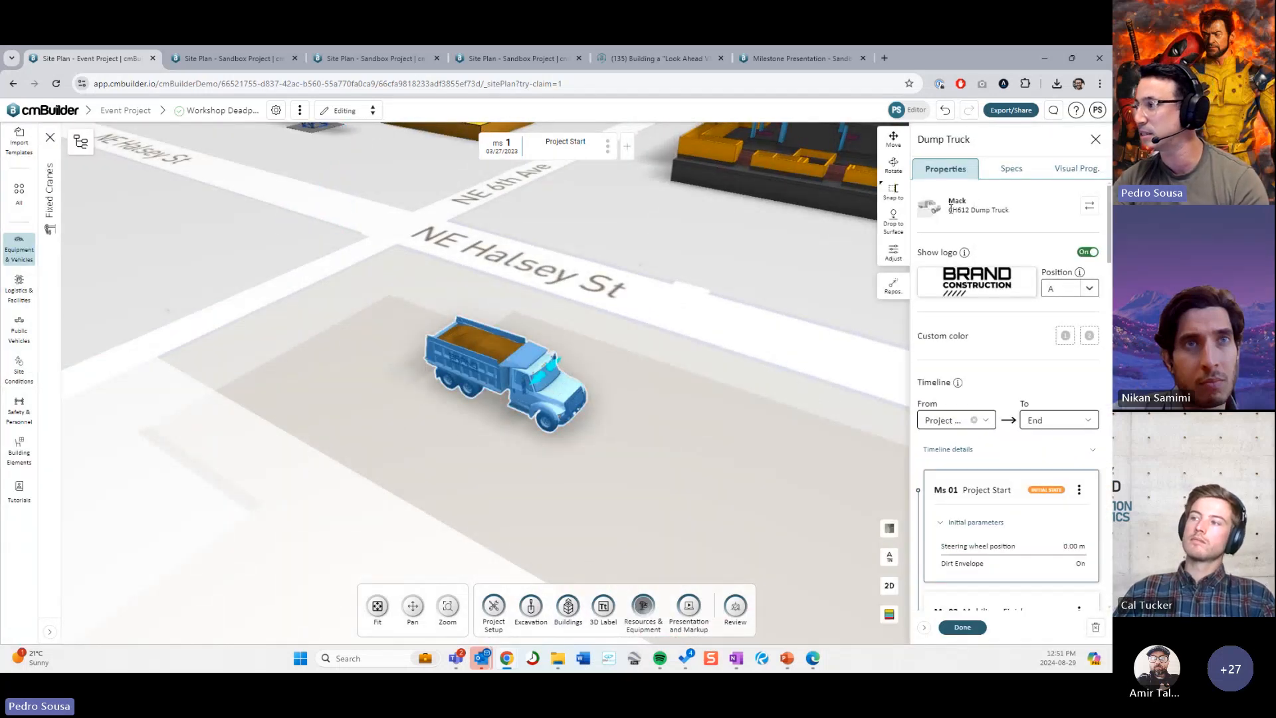
left_click_drag(950, 209, 1010, 216)
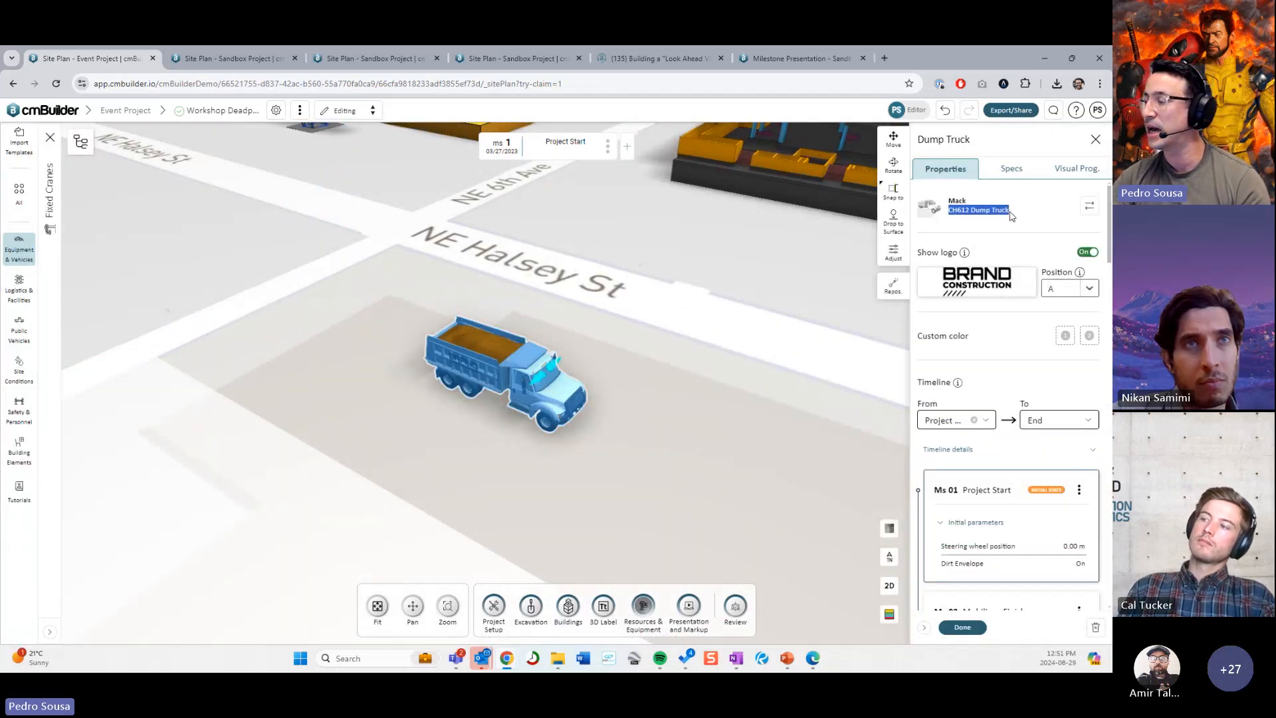
left_click(963, 626)
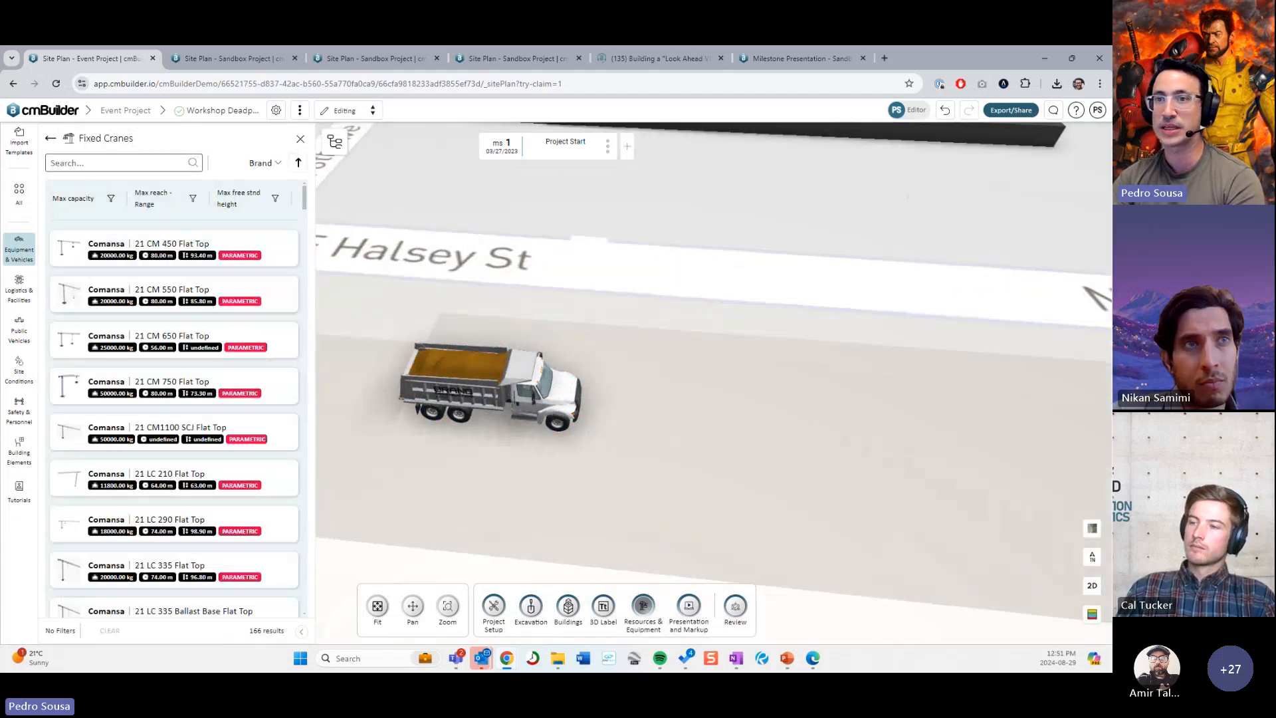
Step: Search the transport vehicles for "dump" and place a second Mack CH612 Dump Truck ahead of the existing one along NE Halsey St
left_click(19, 194)
left_click(18, 248)
left_click(190, 304)
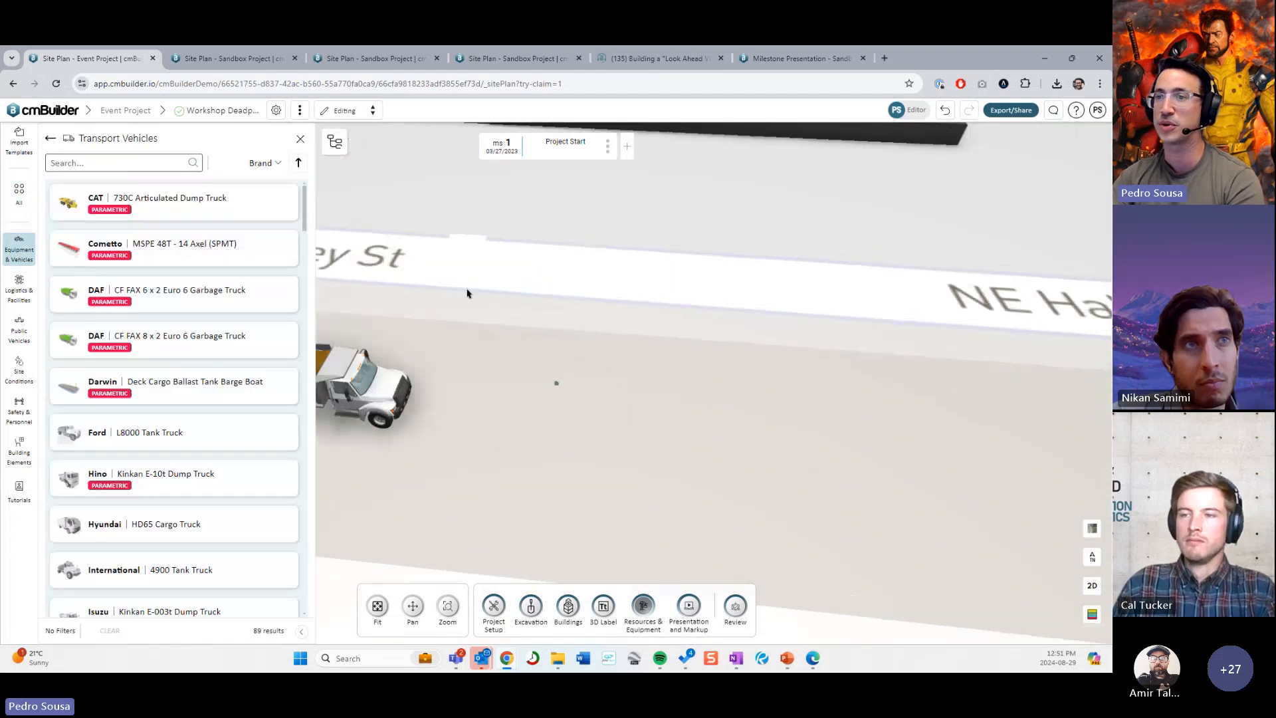
type("dump")
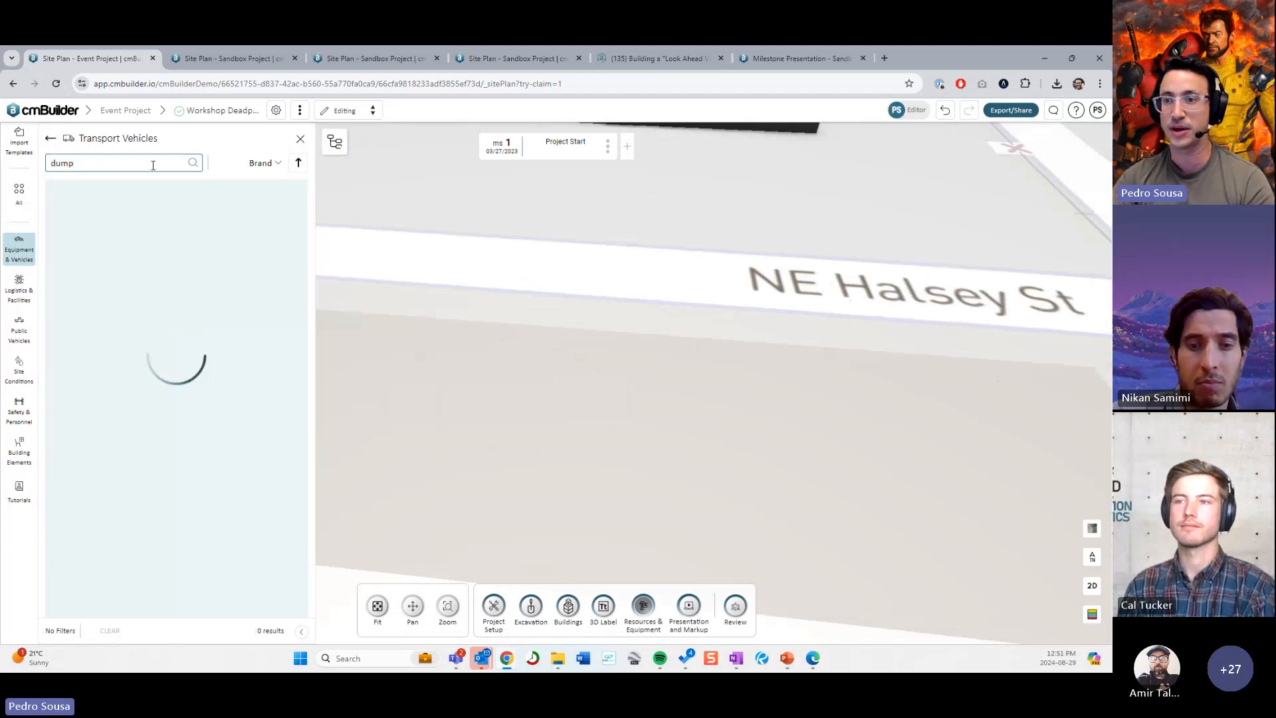
left_click(154, 483)
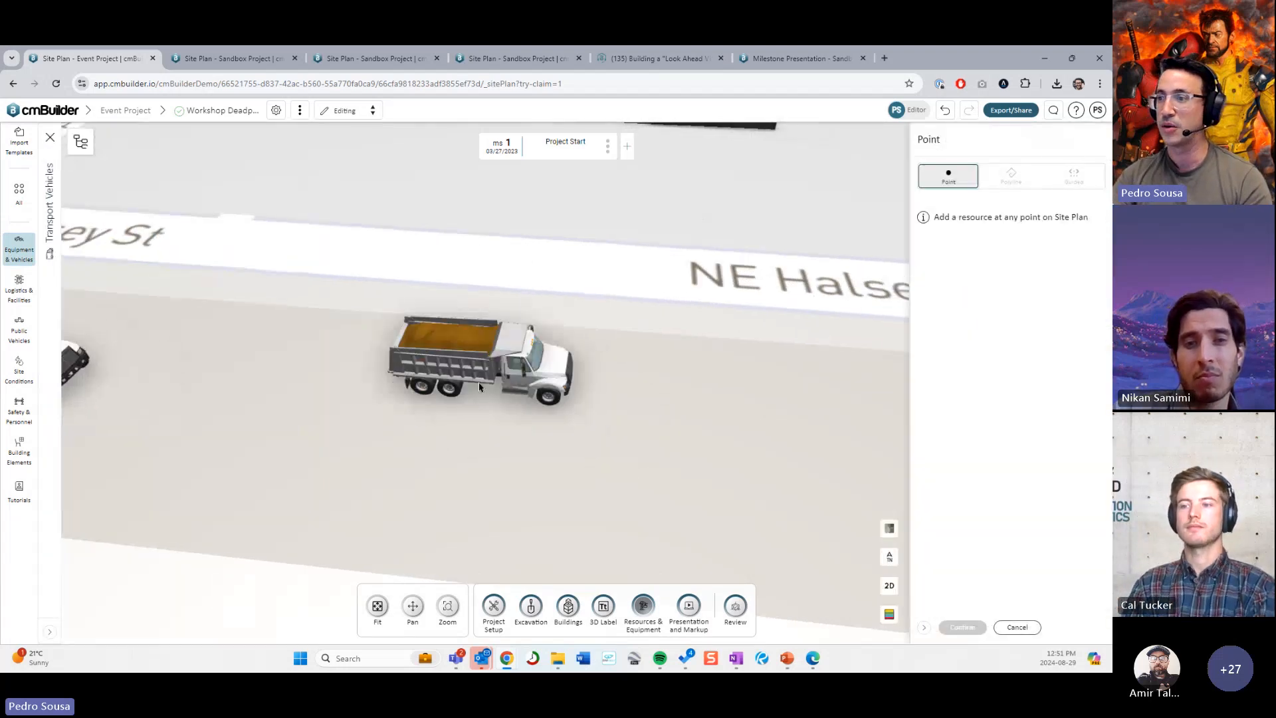
left_click(573, 380)
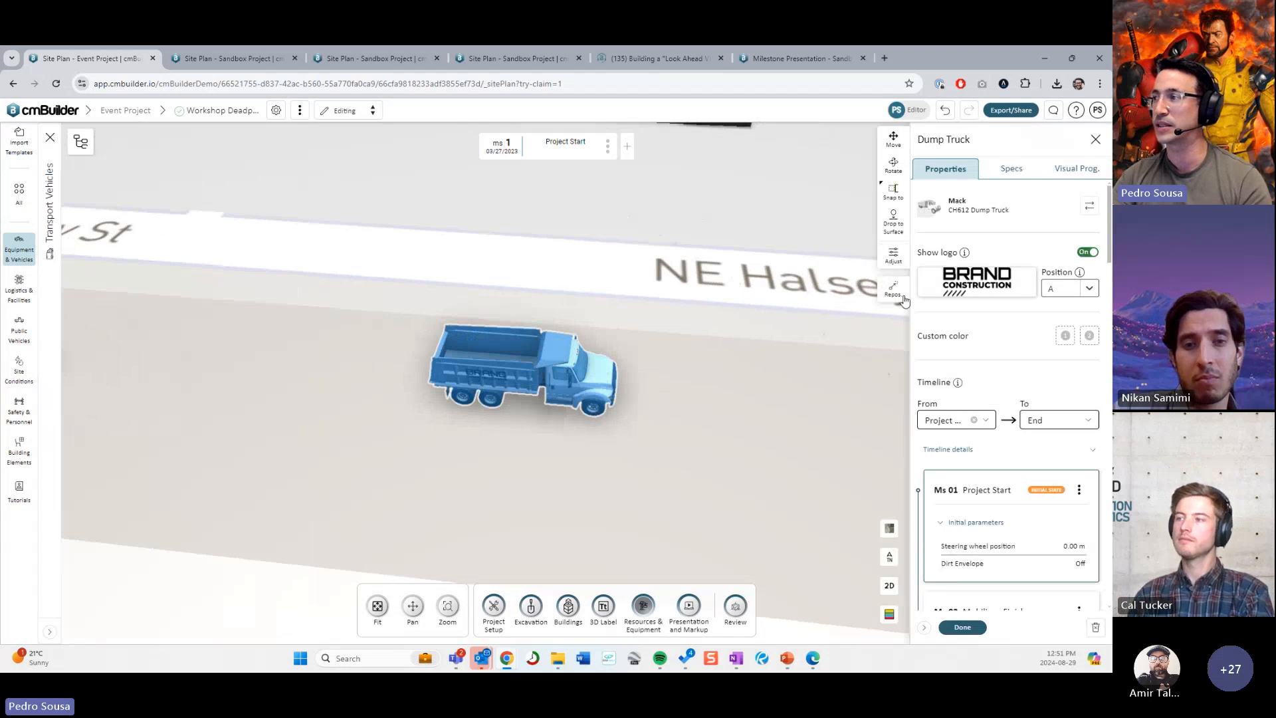
Step: Turn on the new dump truck's Dirt load at milestone 2, Mobilize - Finish, and finish editing the truck
left_click(894, 254)
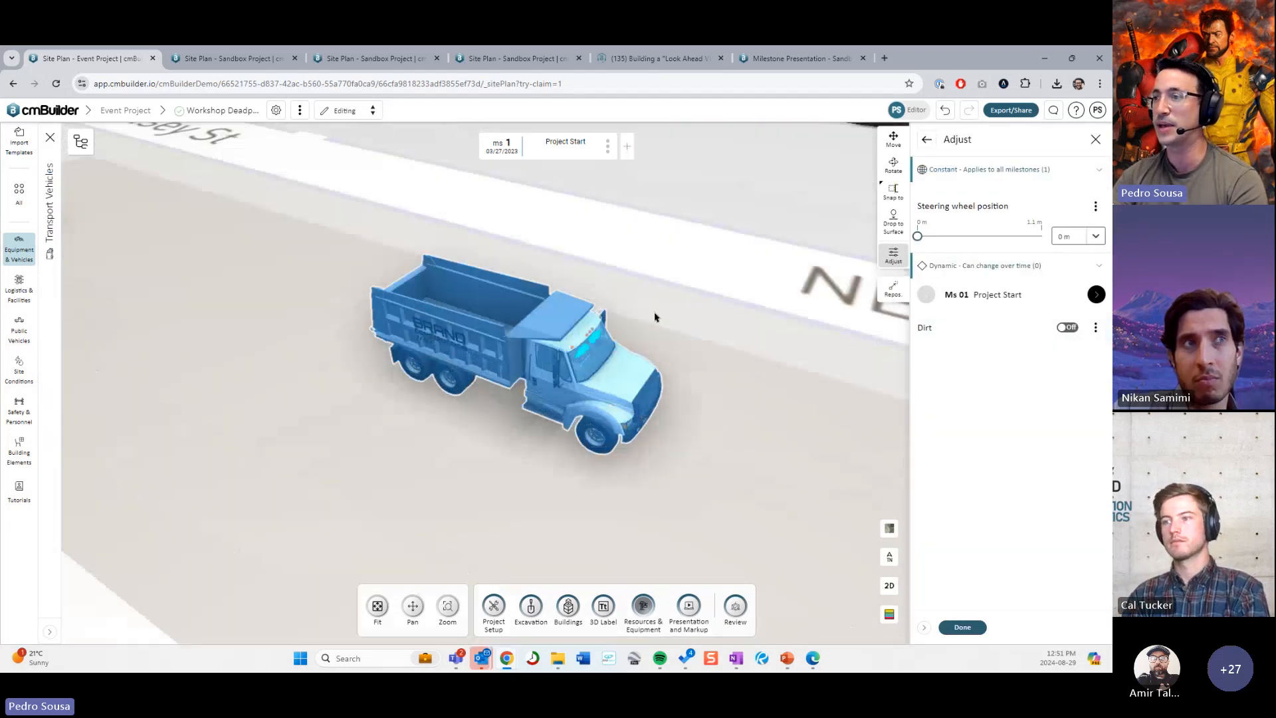
left_click(646, 148)
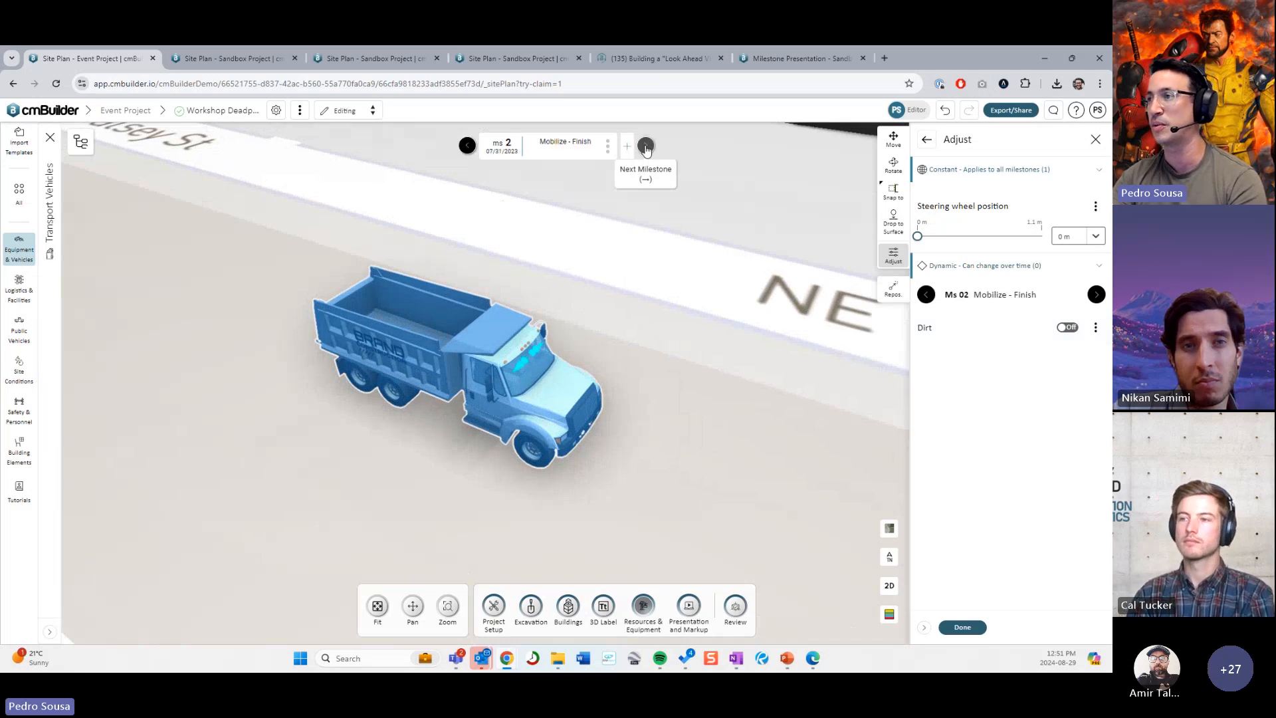
left_click(1068, 328)
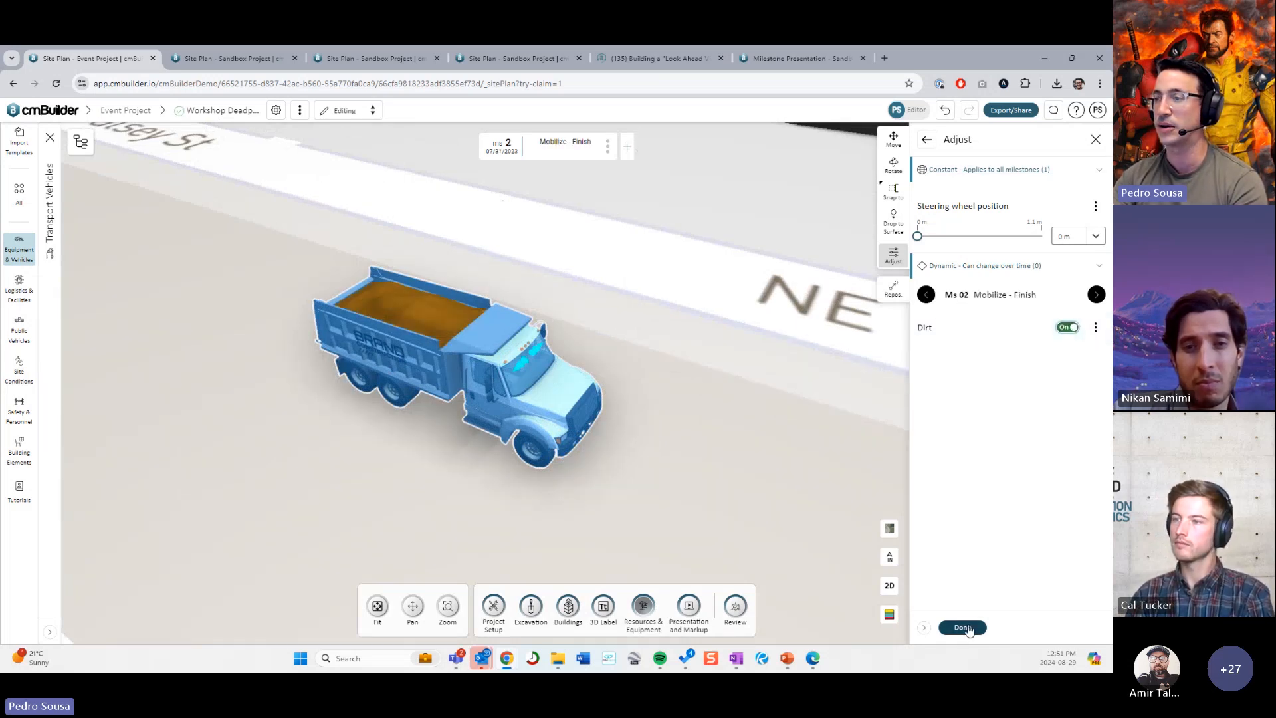
left_click(968, 630)
left_click(797, 519)
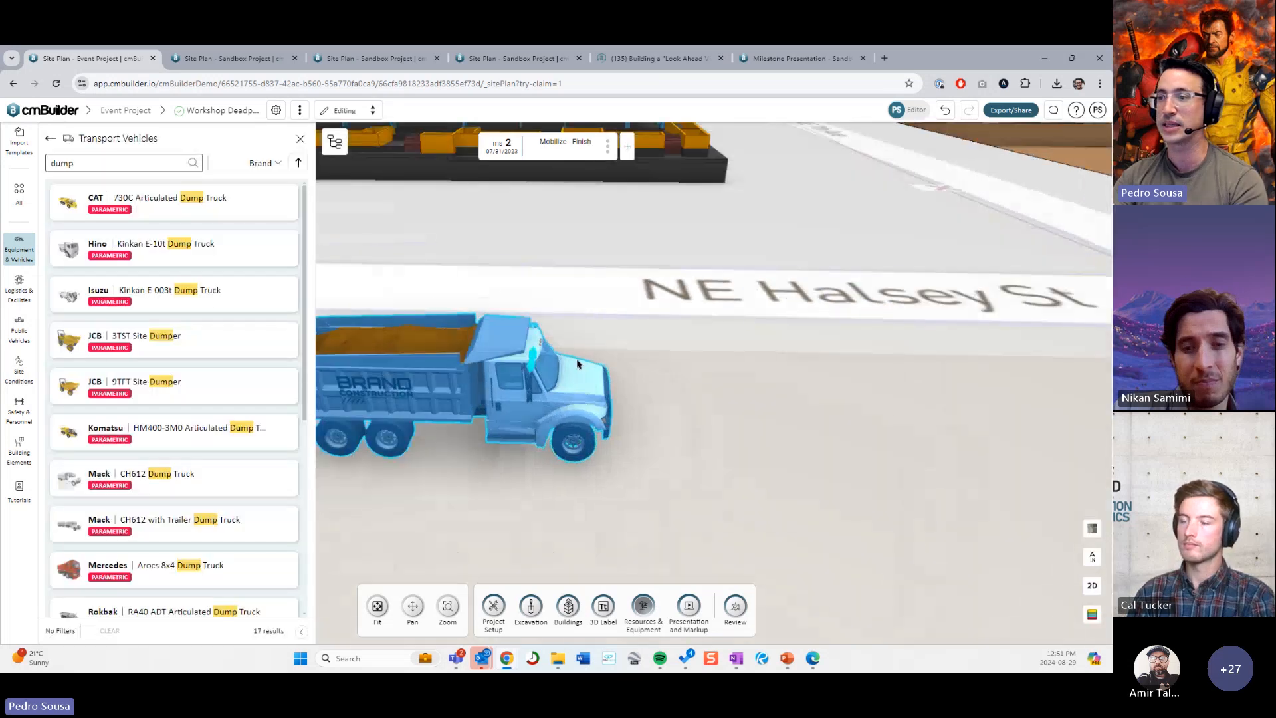
left_click(300, 139)
Step: Examine the two dump trucks and the surrounding site from several angles and distances at the Mobilize - Finish milestone
left_click_drag(512, 200, 483, 293)
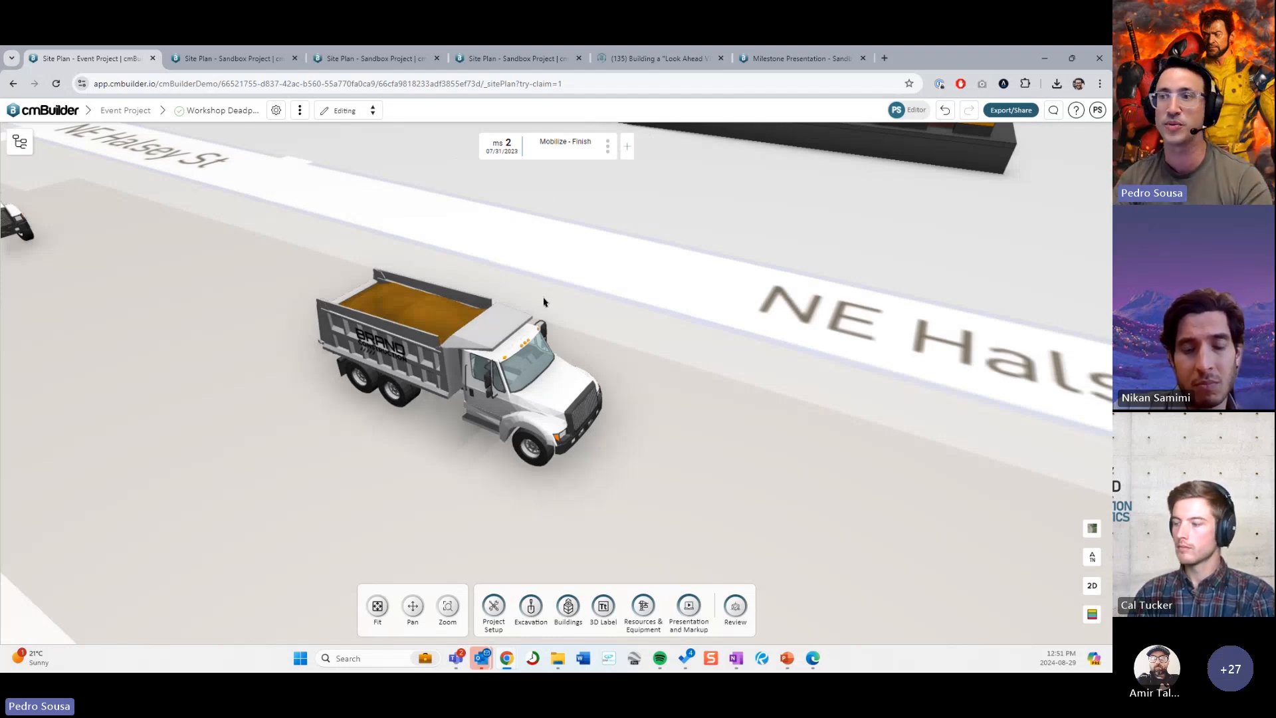
scroll(531, 305, "down", 3)
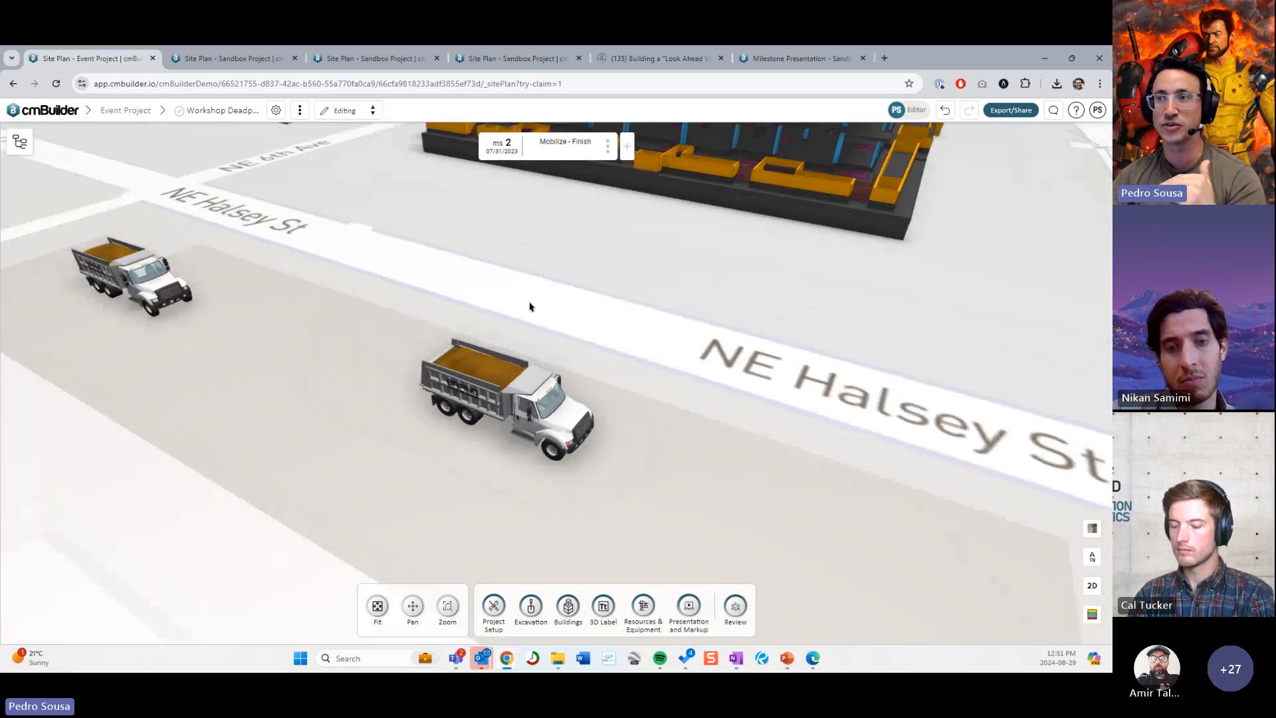
left_click_drag(535, 359, 519, 381)
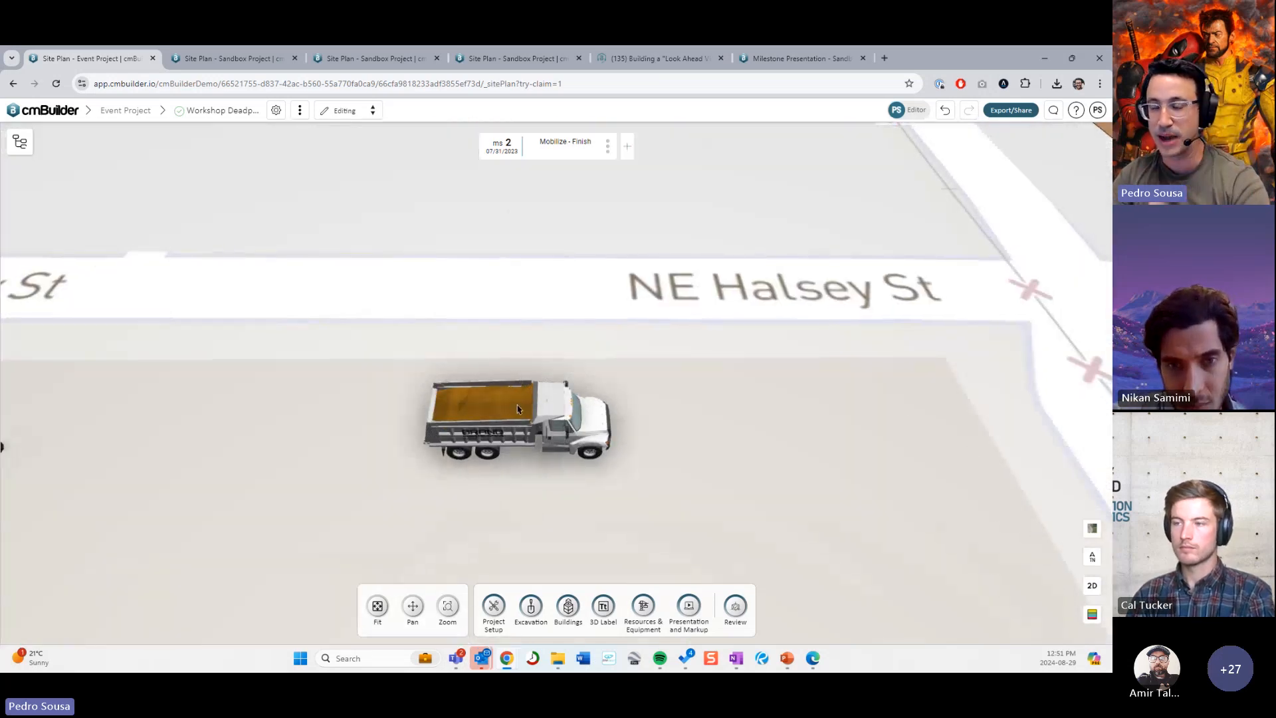
scroll(518, 407, "down", 3)
right_click_drag(518, 407, 604, 371)
scroll(570, 430, "up", 3)
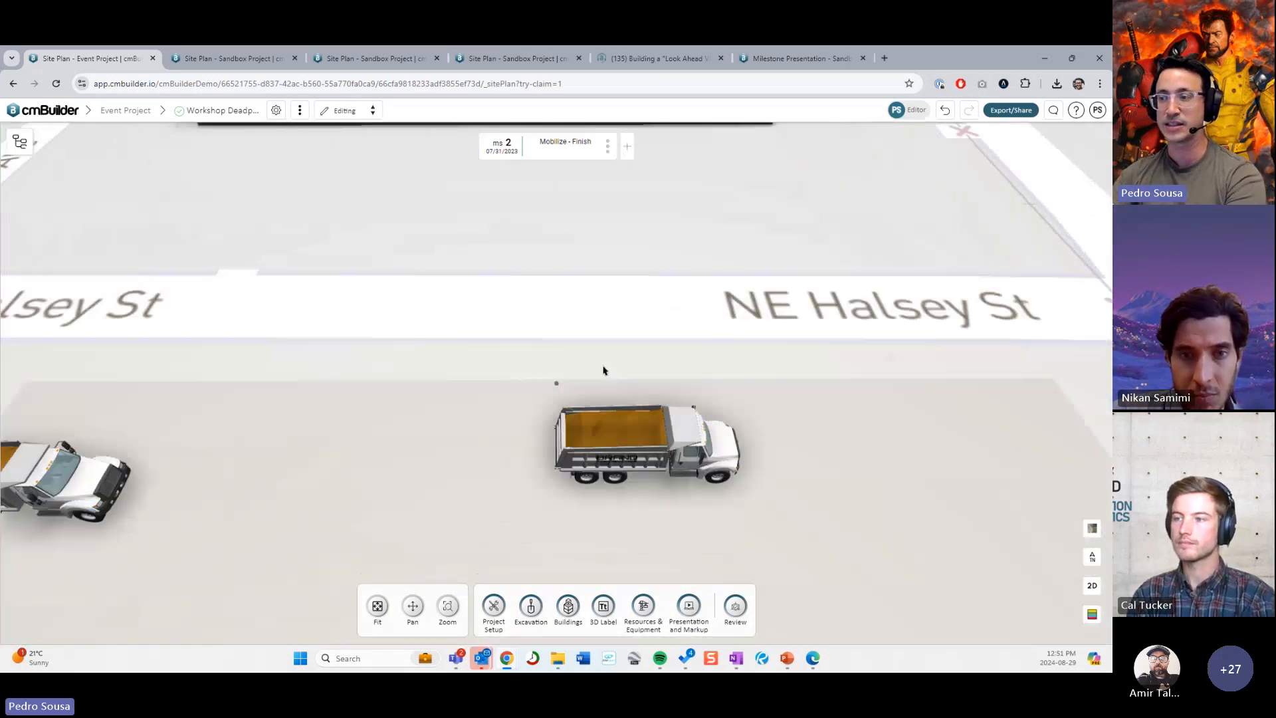
left_click_drag(684, 396, 635, 388)
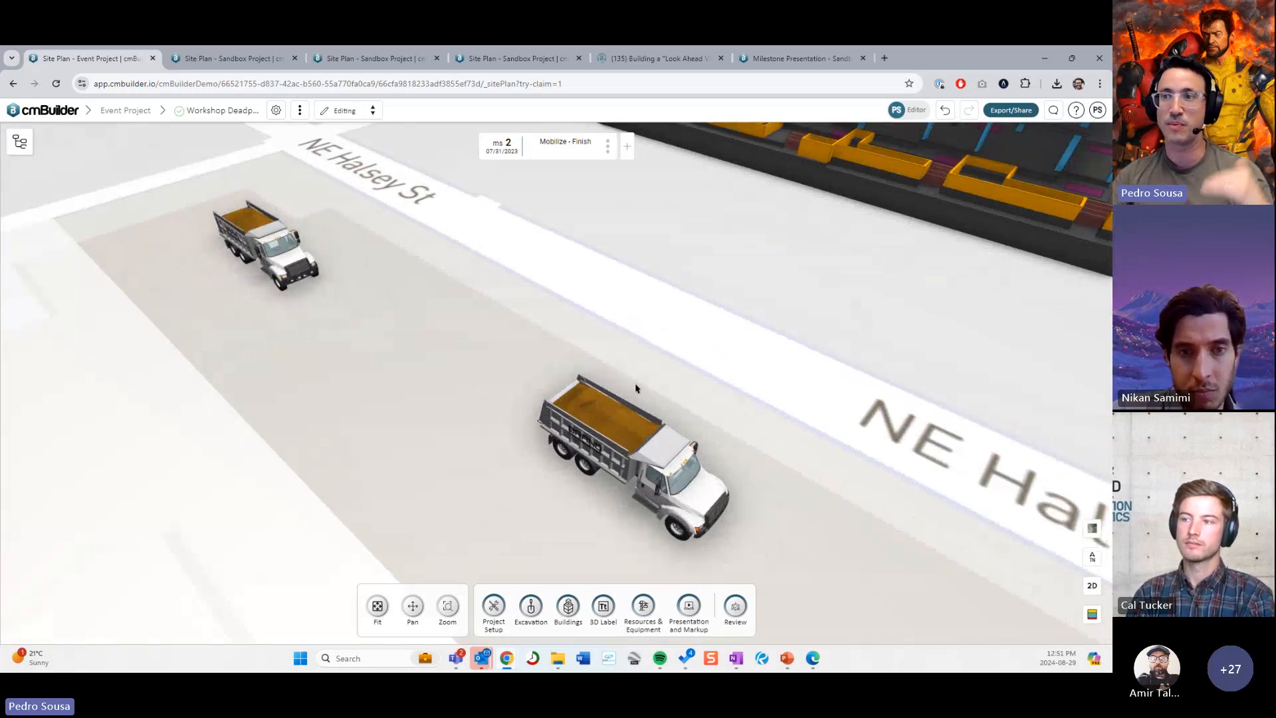
scroll(507, 402, "down", 5)
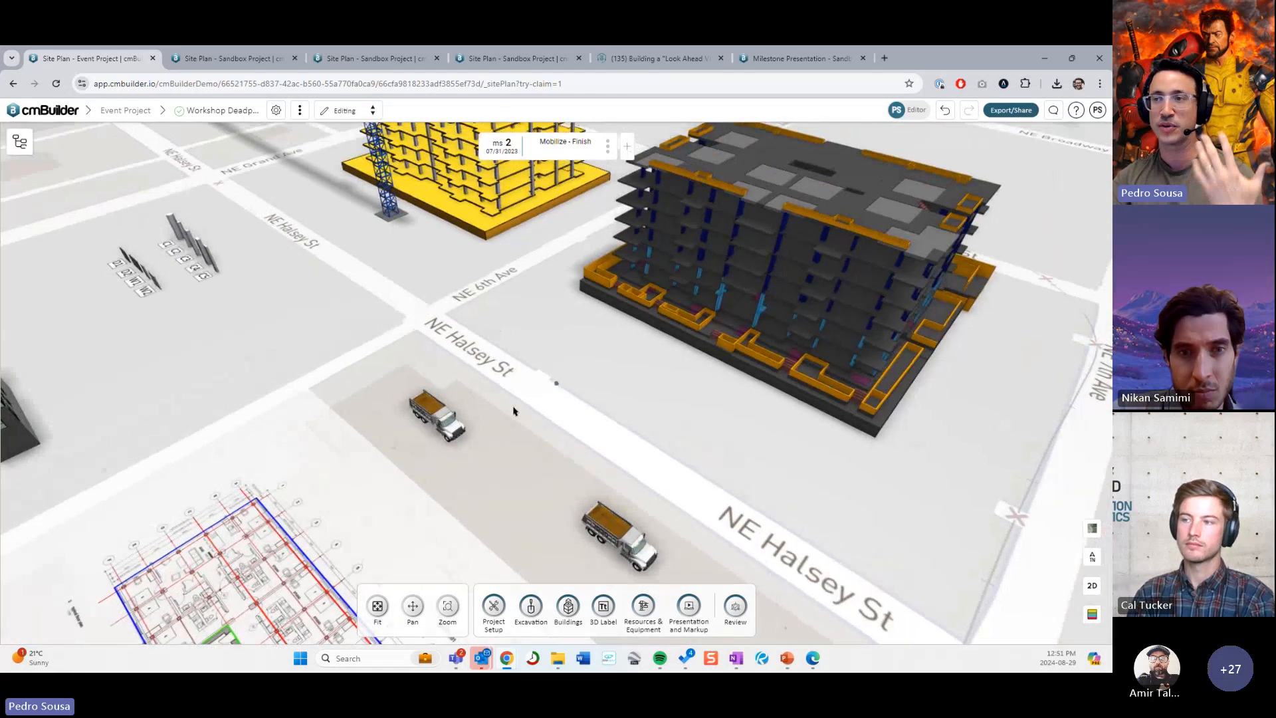
left_click_drag(513, 410, 408, 247)
scroll(469, 409, "up", 8)
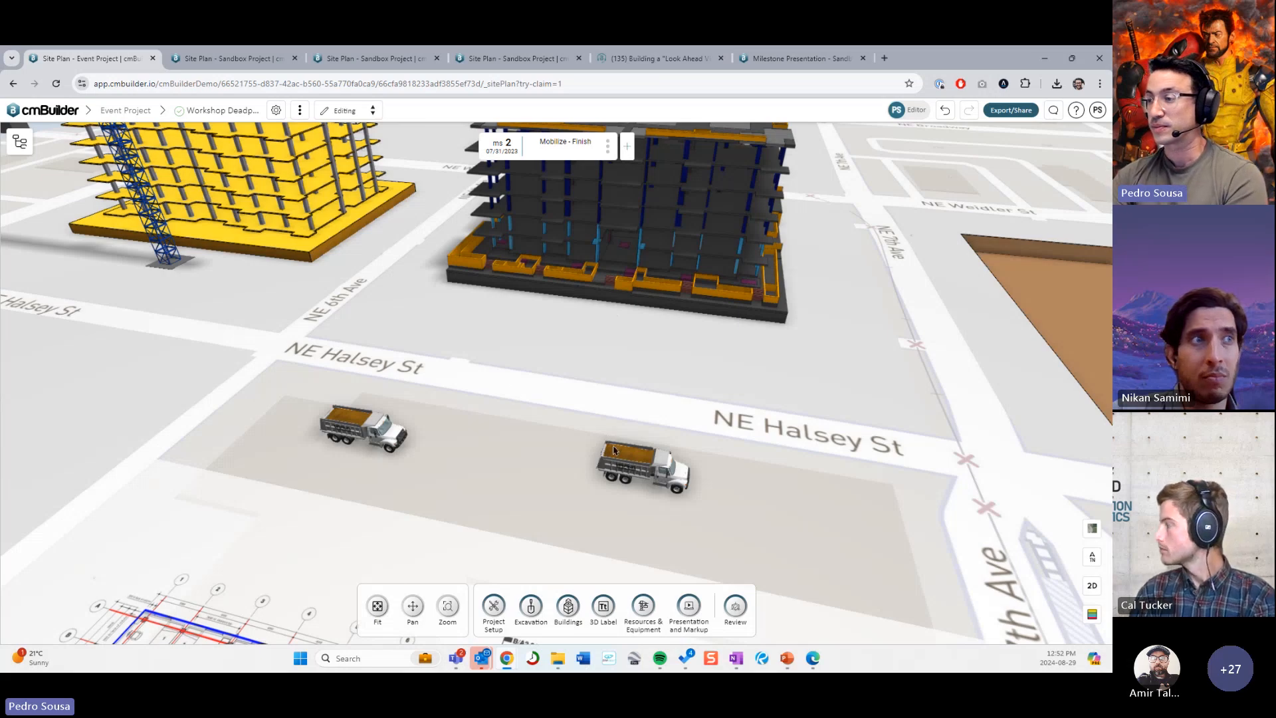
right_click_drag(614, 390, 570, 370)
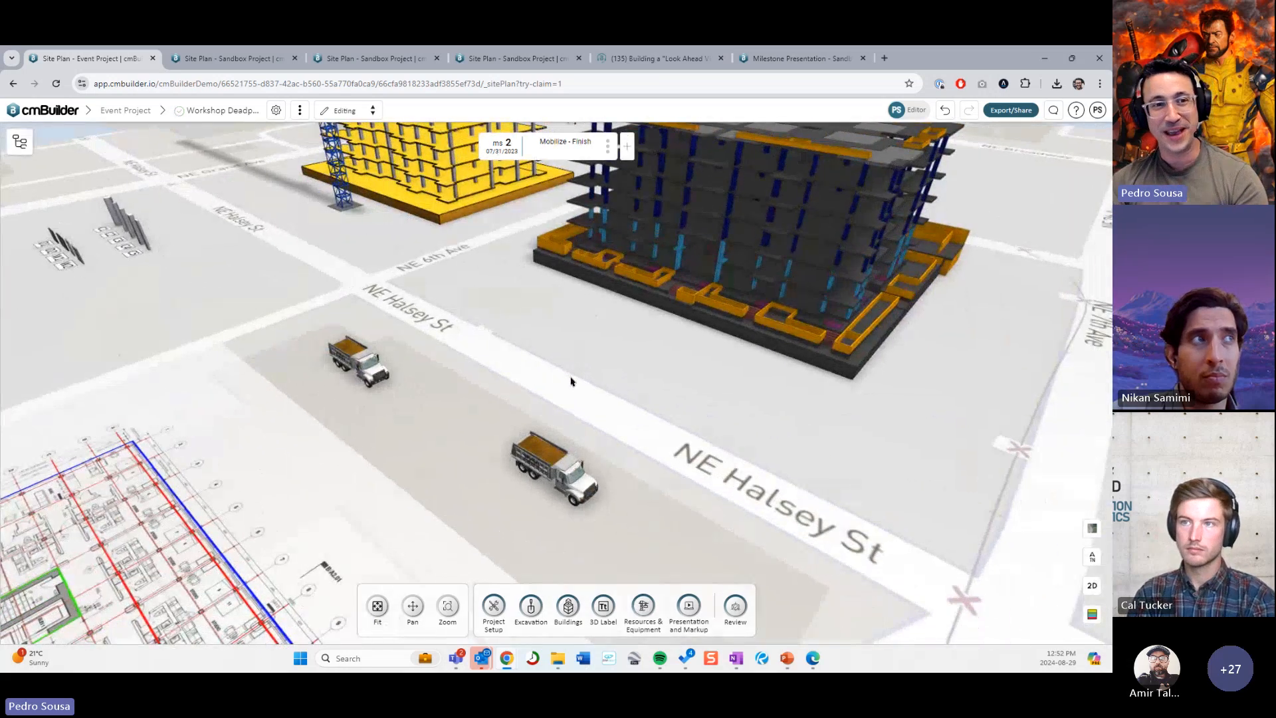
scroll(573, 348, "down", 5)
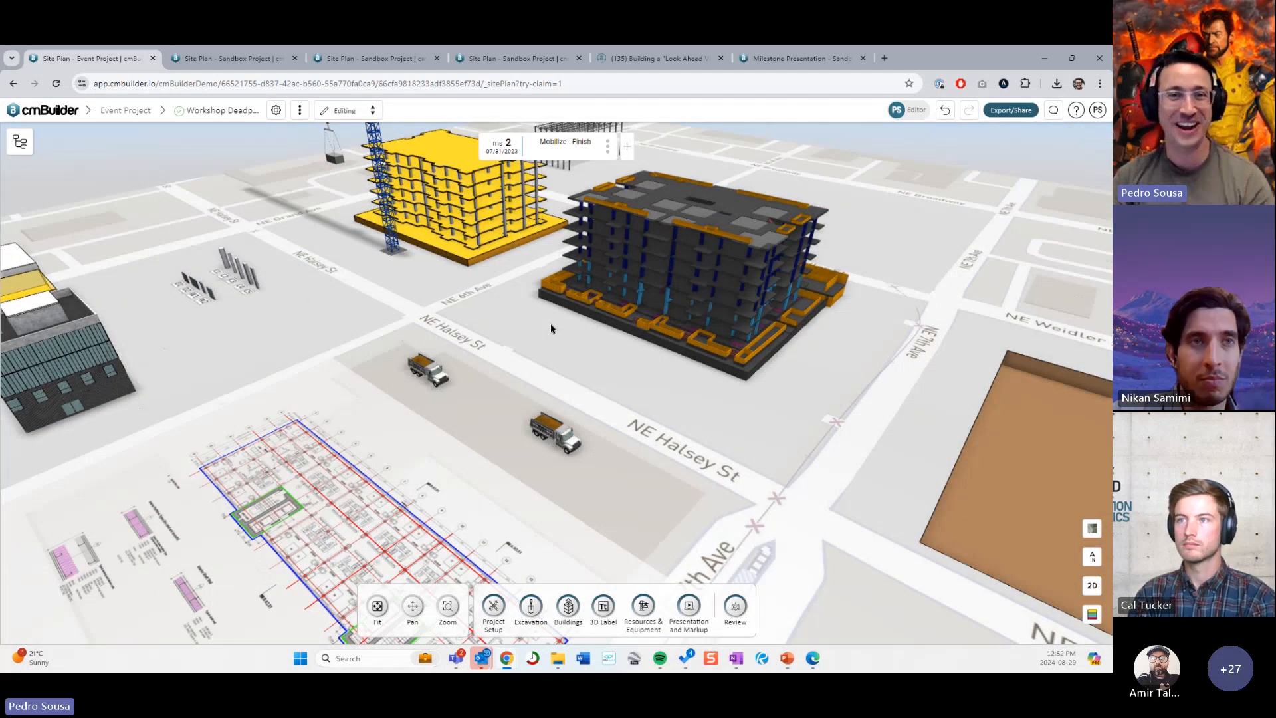
scroll(551, 328, "up", 5)
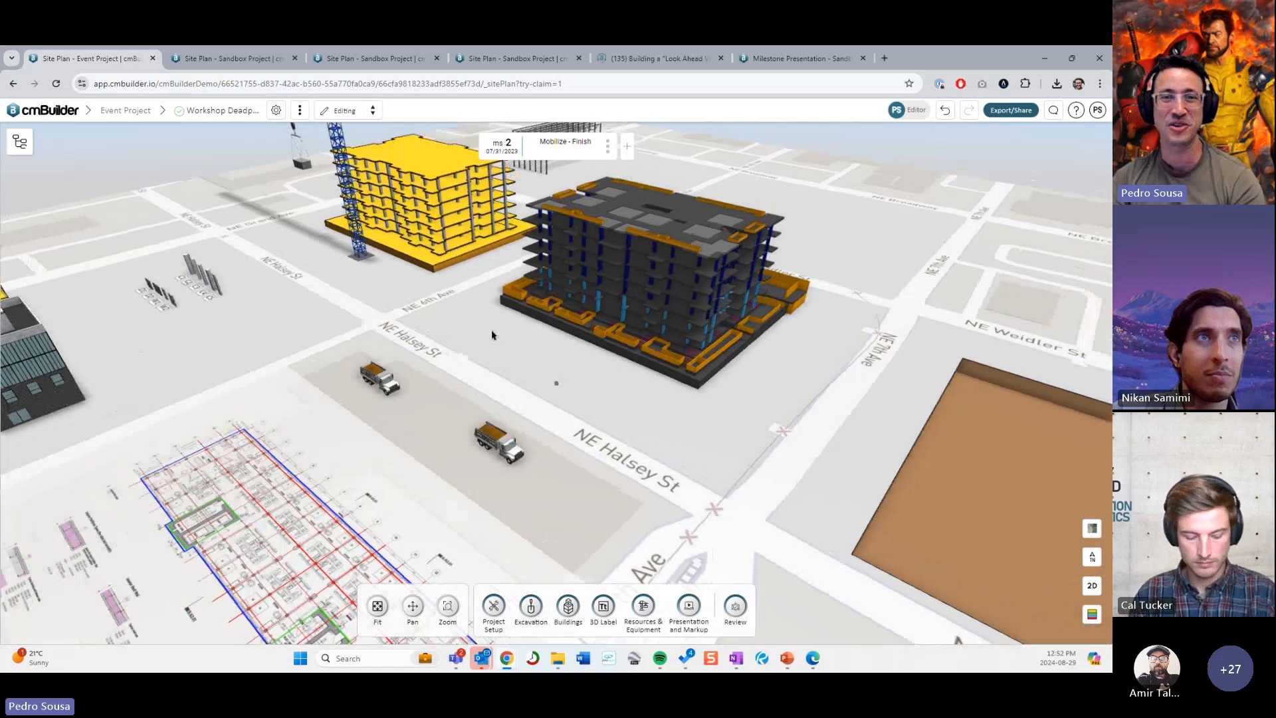
Step: Switch to the PowerPoint slide show and advance to the Tips and Tricks slide on highlighting a project area and creating a browser app
left_click_drag(527, 351, 542, 349)
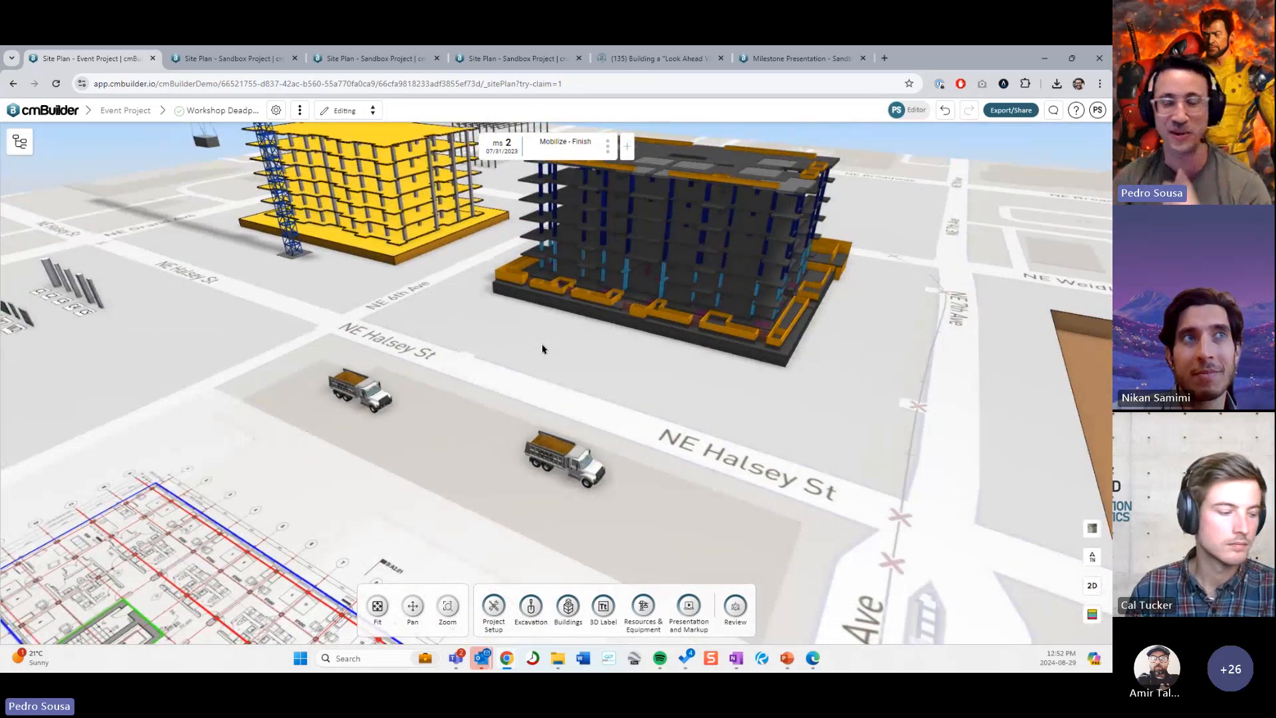
mouse_move(781, 658)
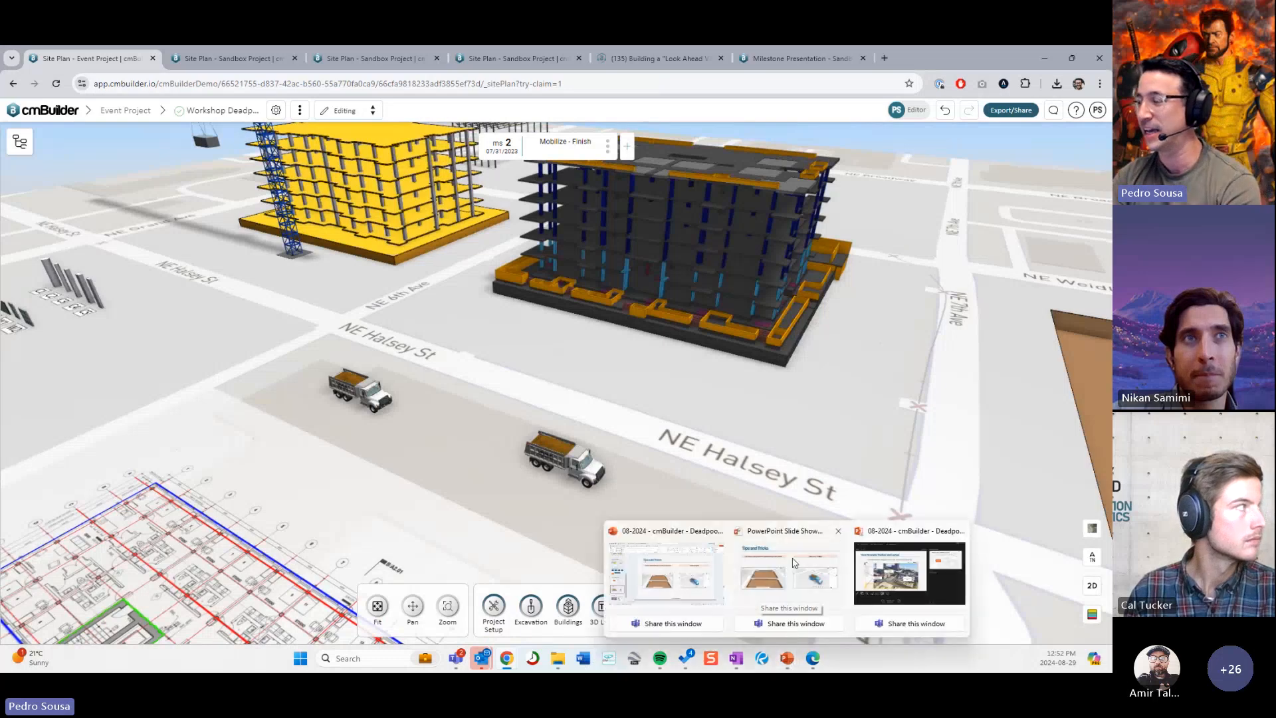
mouse_move(780, 554)
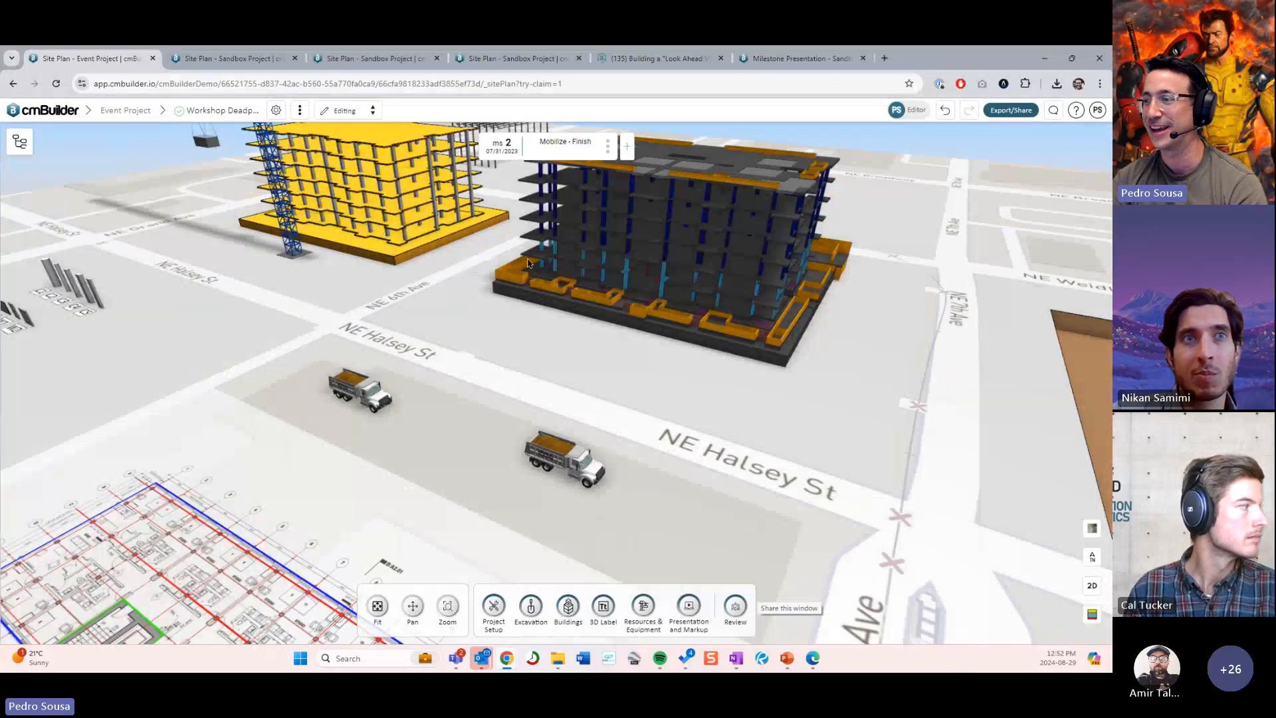
left_click(794, 585)
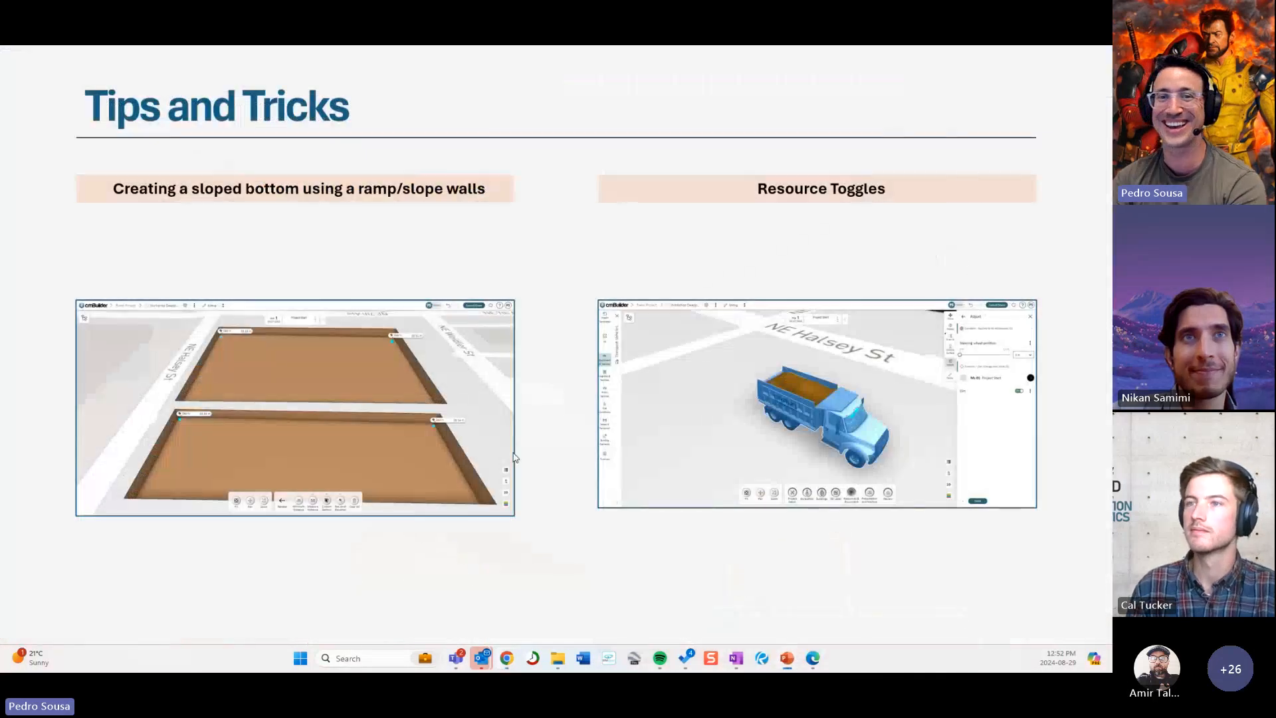
left_click(560, 276)
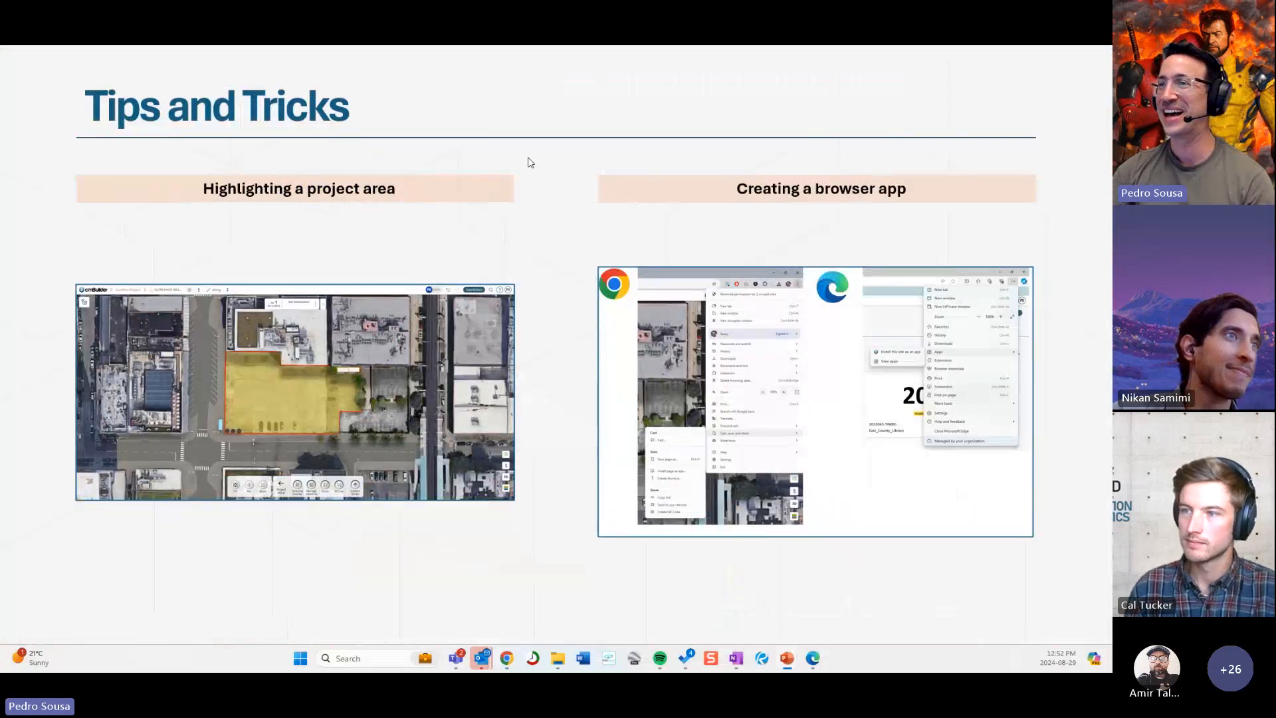
Step: Switch back to Chrome and examine the highlighted project area in the Sandbox Project's workshop scenario at the Site Mobilization milestone
key("alt+Tab")
scroll(585, 352, "down", 3)
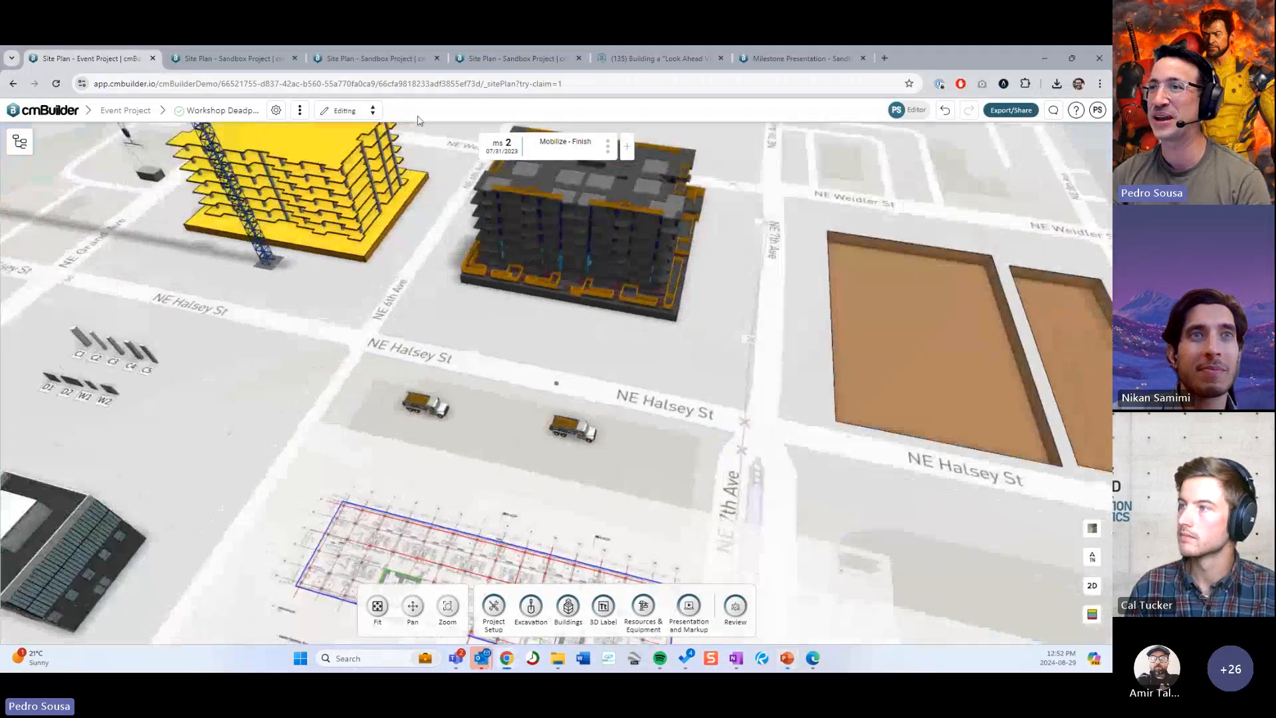
left_click(378, 58)
left_click_drag(539, 311, 645, 412)
scroll(645, 412, "down", 2)
scroll(659, 425, "up", 3)
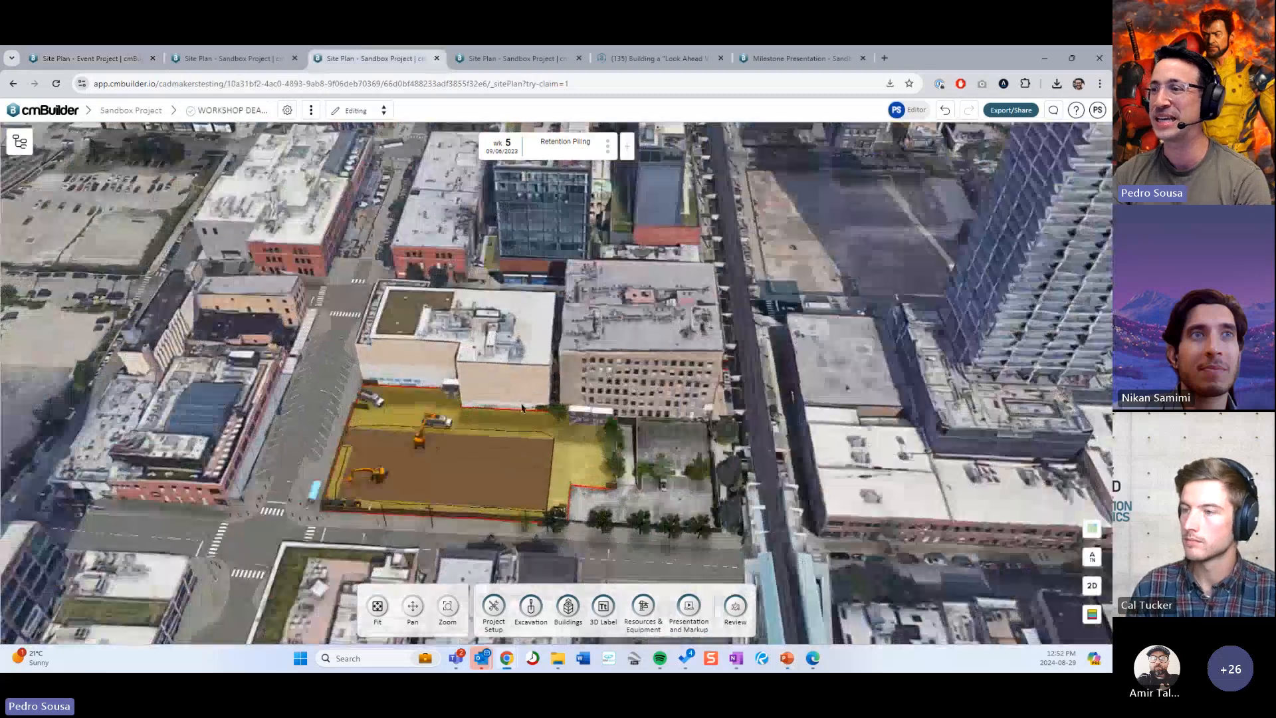
key("Left")
key("Left")
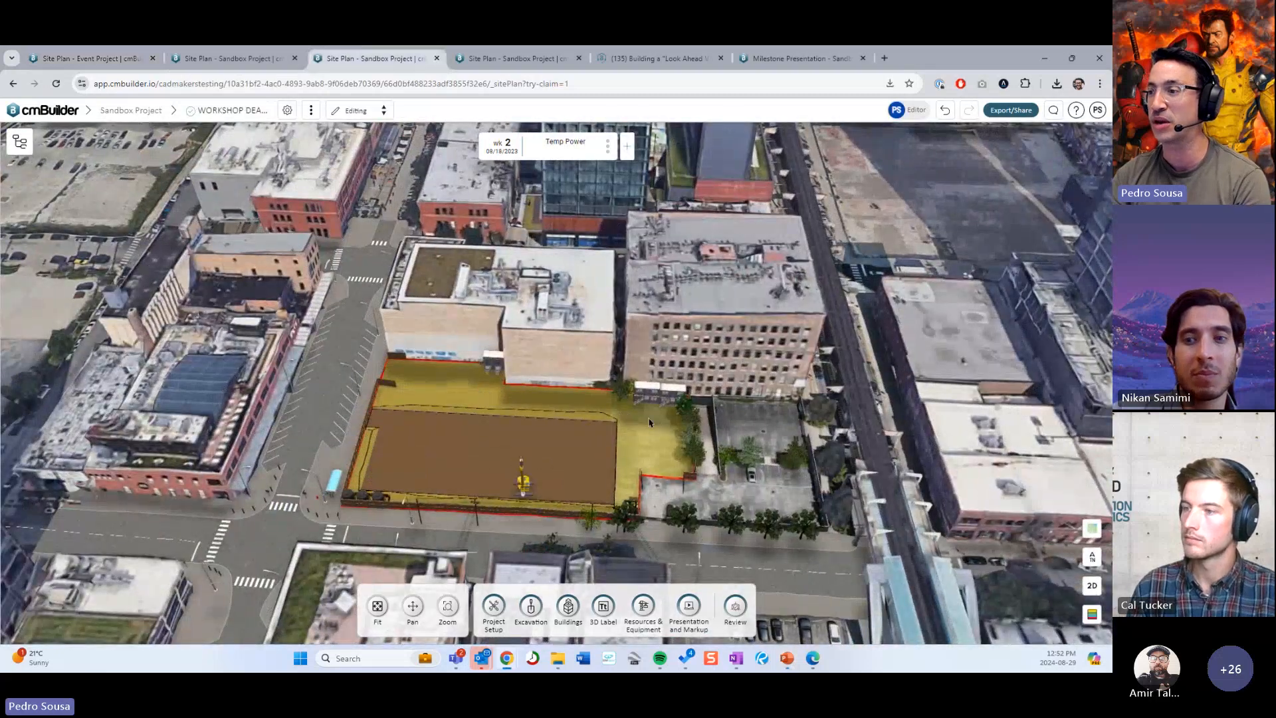
key("Right")
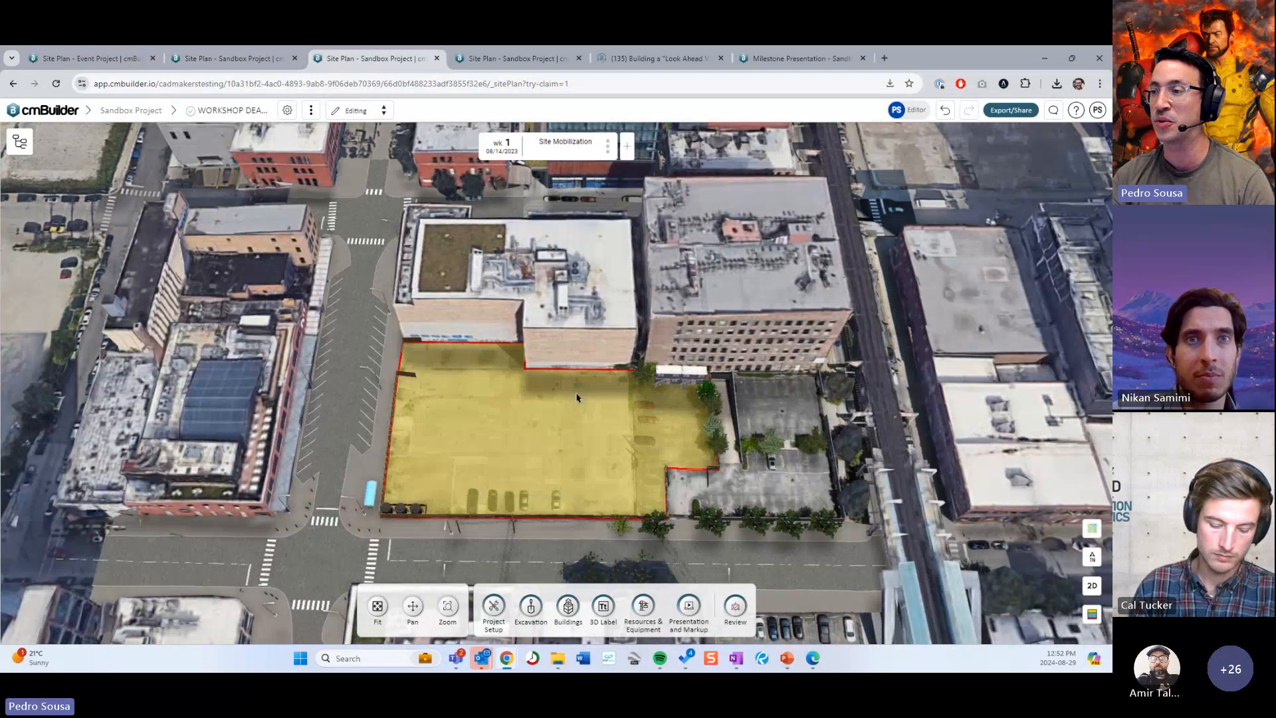
Step: Bring up the Sandbox V8 scenario with the model tree hidden, and show its Site Mobilization milestone in a 2D top view
left_click(252, 59)
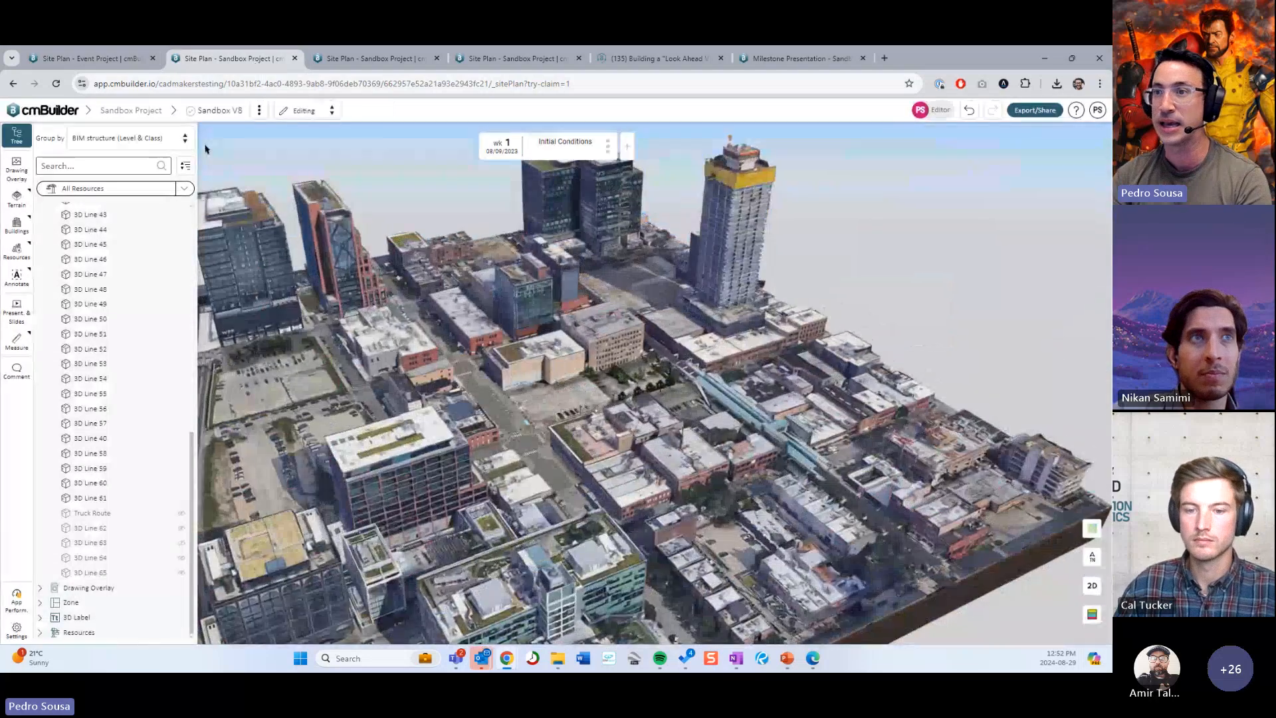
left_click(16, 136)
scroll(532, 399, "up", 3)
left_click_drag(641, 392, 593, 431)
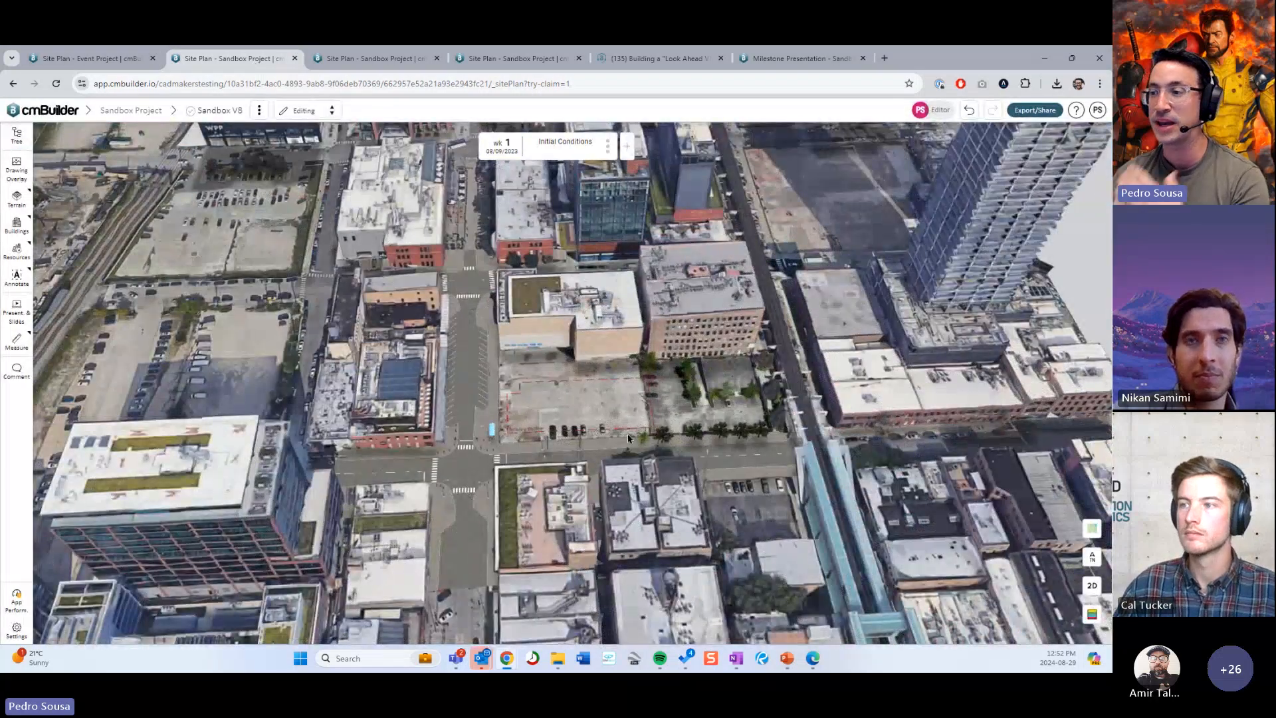
key("Right")
left_click(1092, 585)
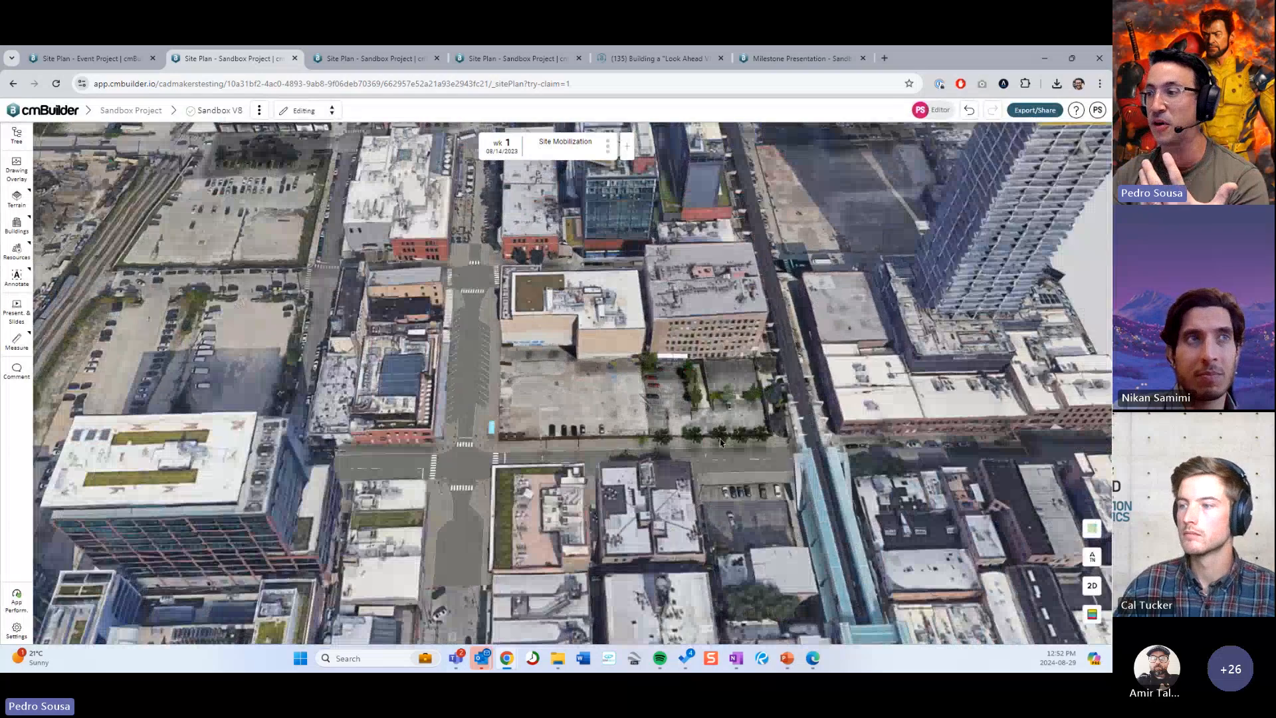
Step: Examine the extent of the city terrain from above, then inspect the unmarked parking lot site up close in 3D
scroll(711, 454, "down", 5)
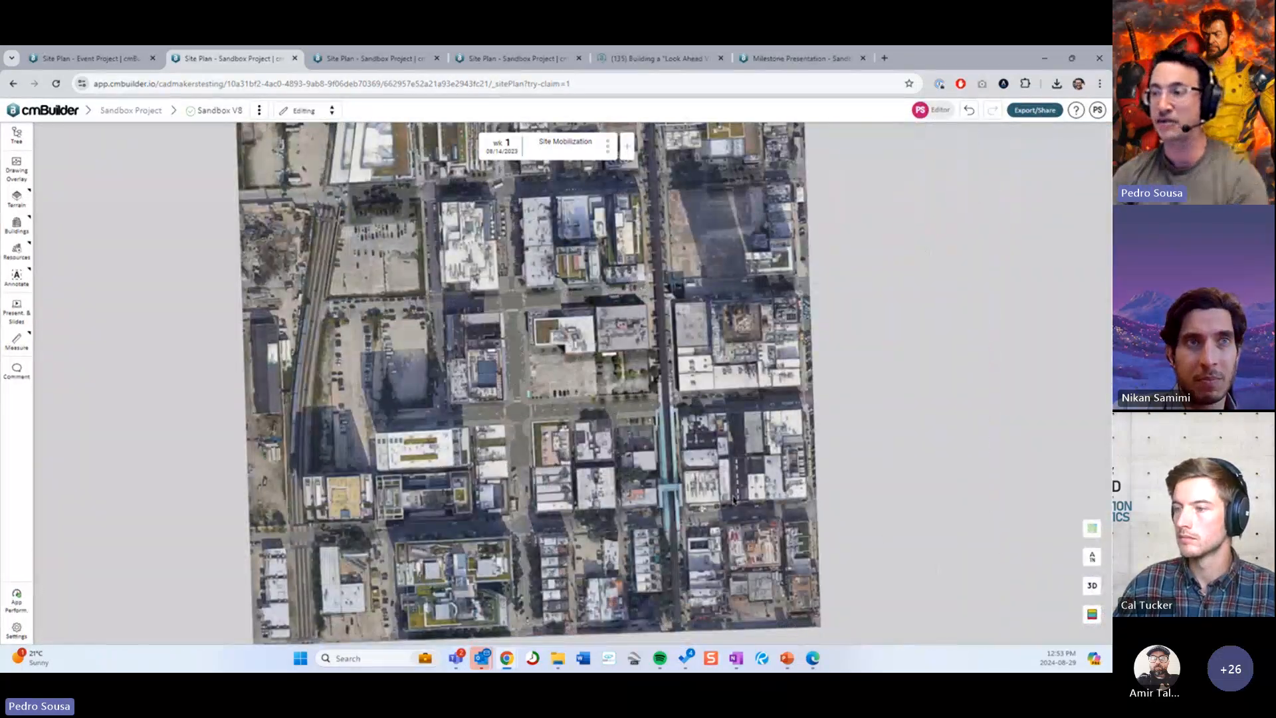
left_click_drag(734, 501, 827, 523)
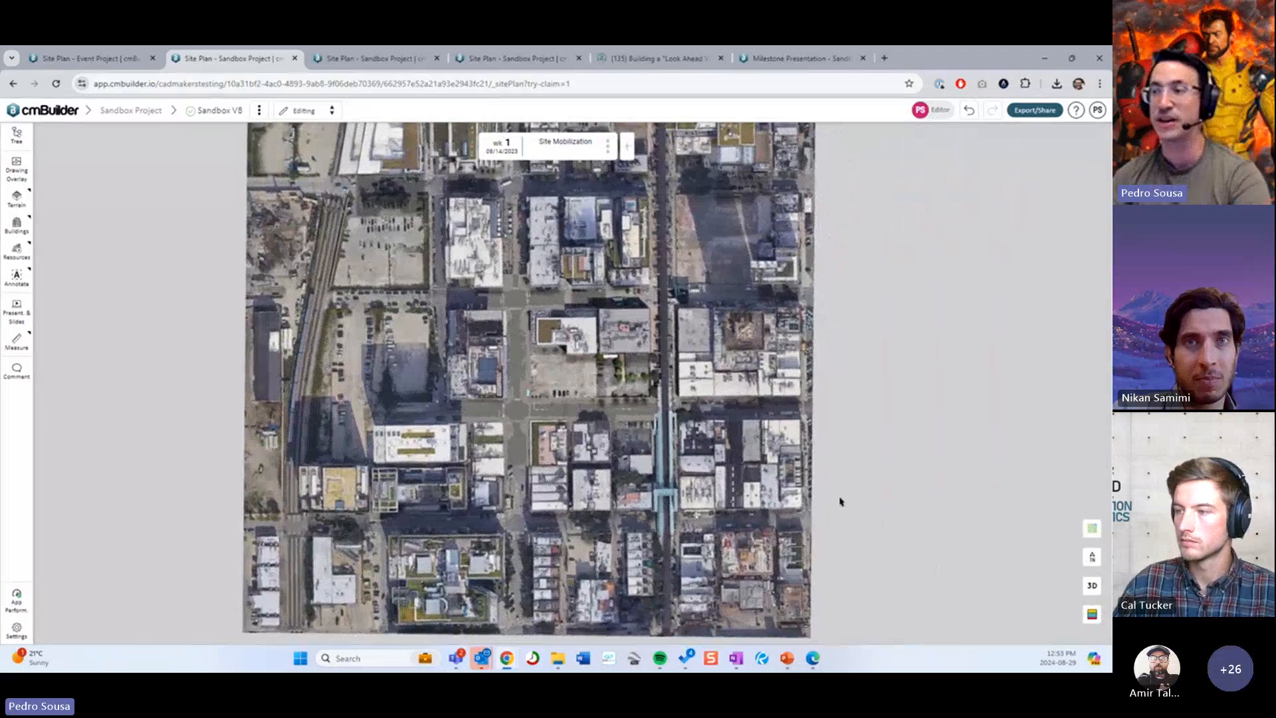
scroll(824, 485, "down", 2)
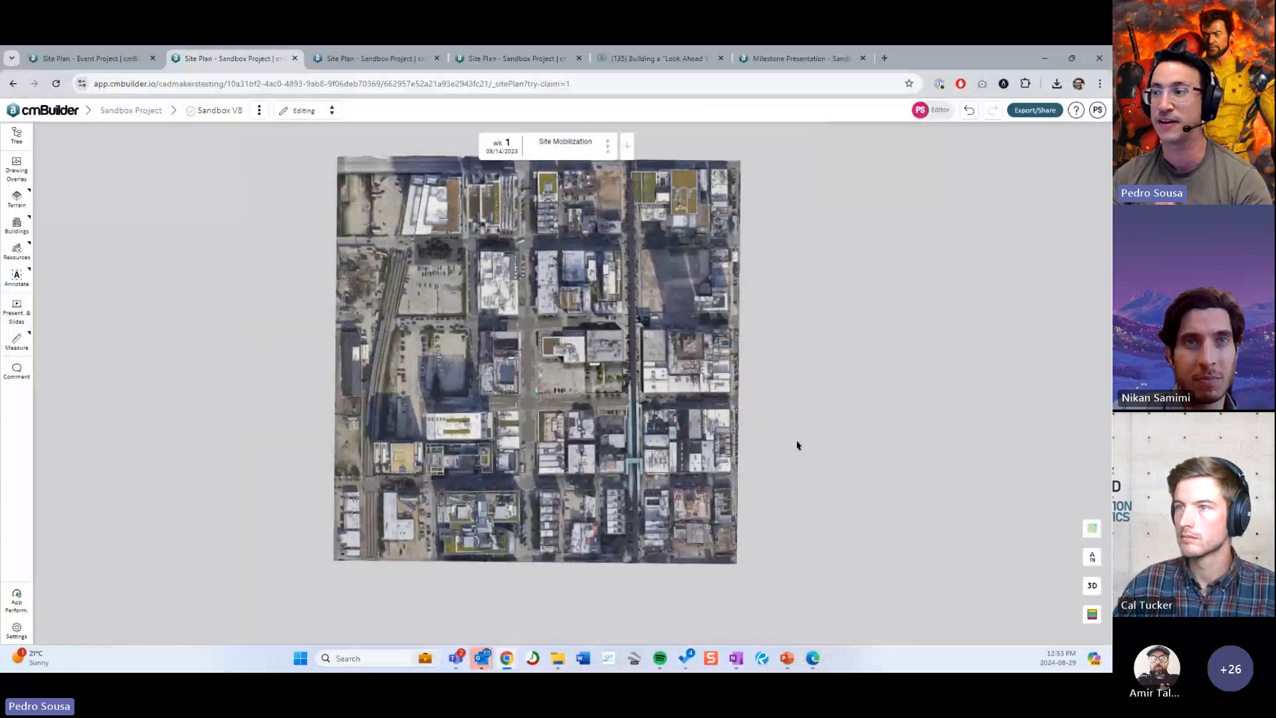
scroll(797, 444, "up", 4)
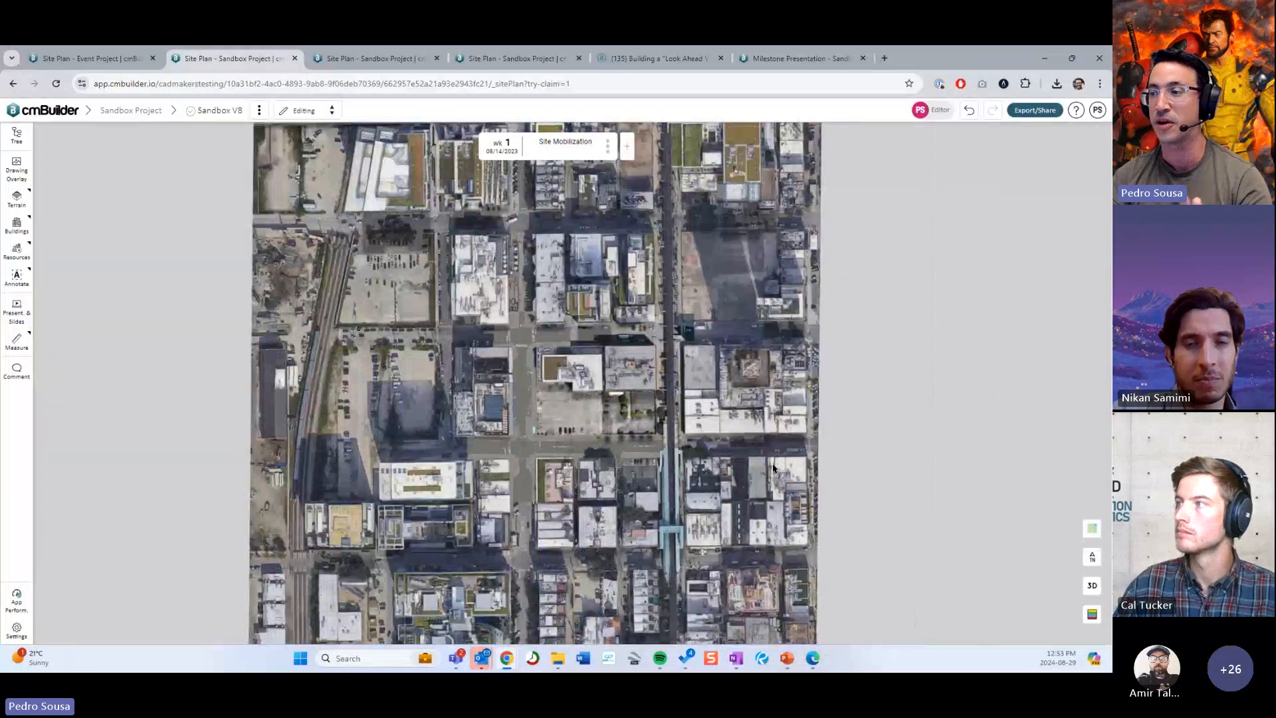
right_click_drag(739, 469, 737, 426)
scroll(620, 406, "up", 5)
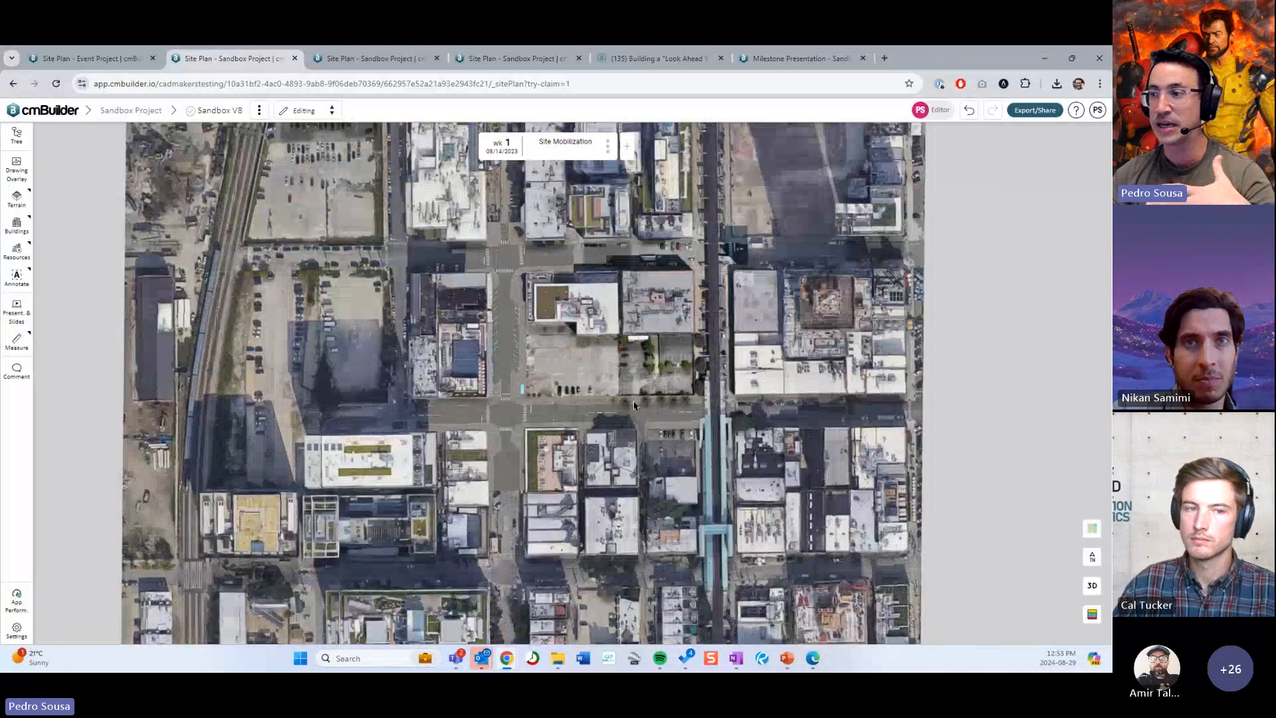
scroll(557, 393, "down", 2)
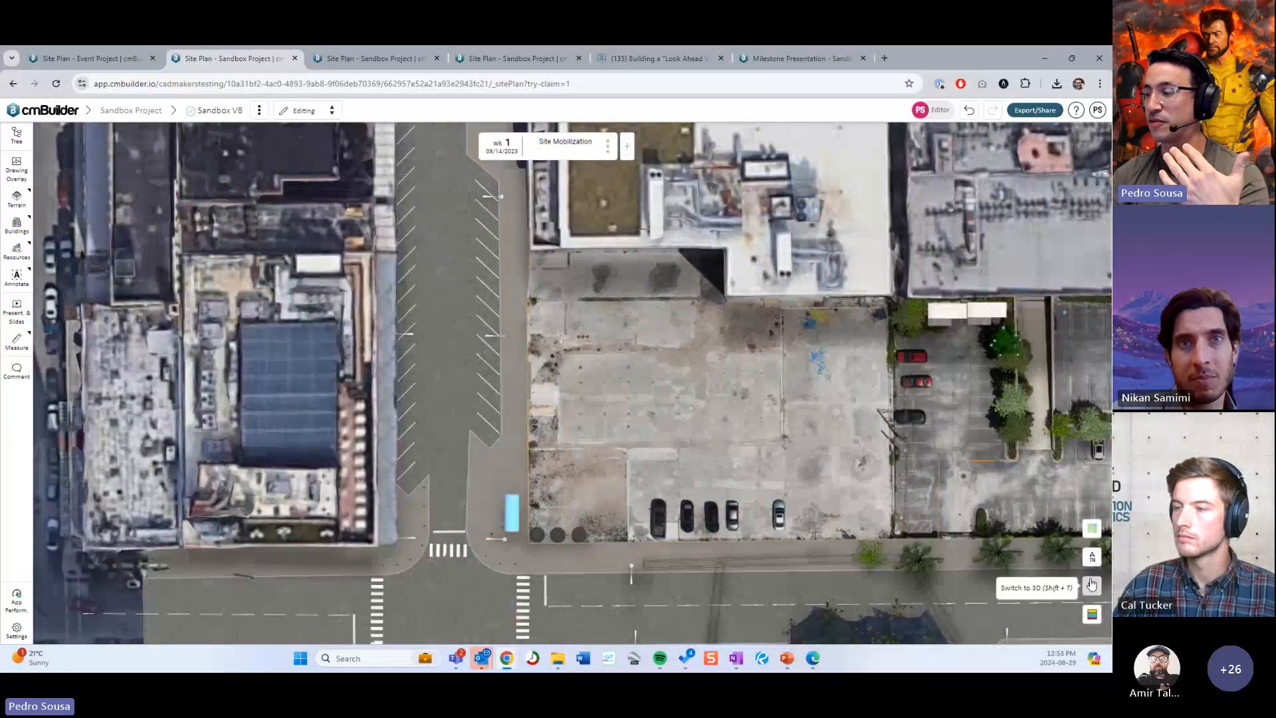
left_click(1091, 585)
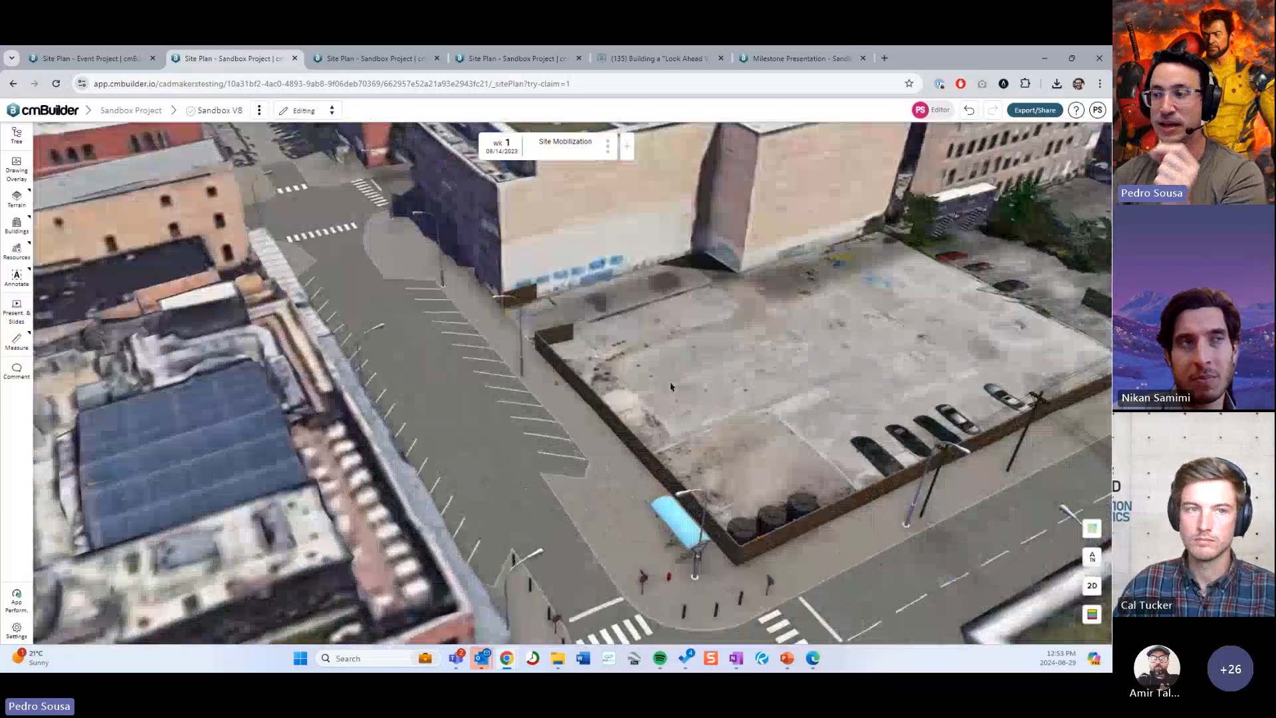
right_click_drag(670, 386, 635, 452)
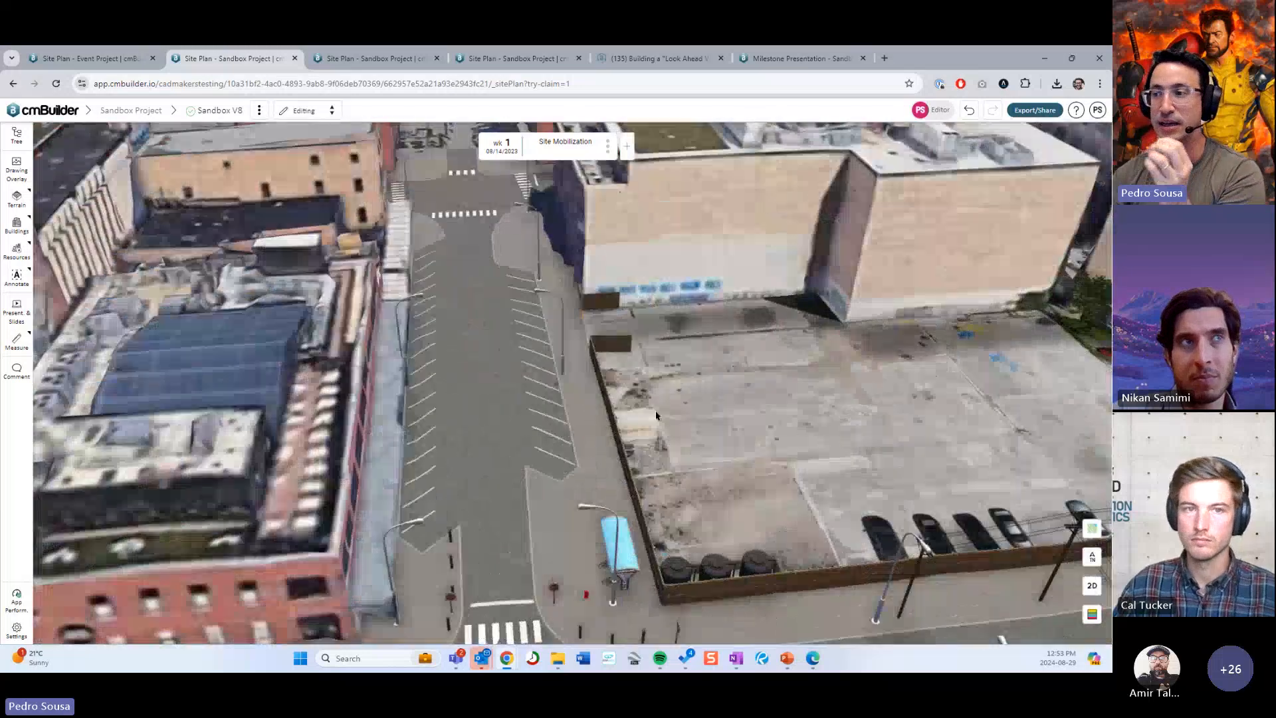
left_click_drag(635, 452, 571, 393)
Step: In the workshop scenario, delete the yellow project zone and its outlining 3D line, and view the bare lot from above in 2D
left_click(366, 61)
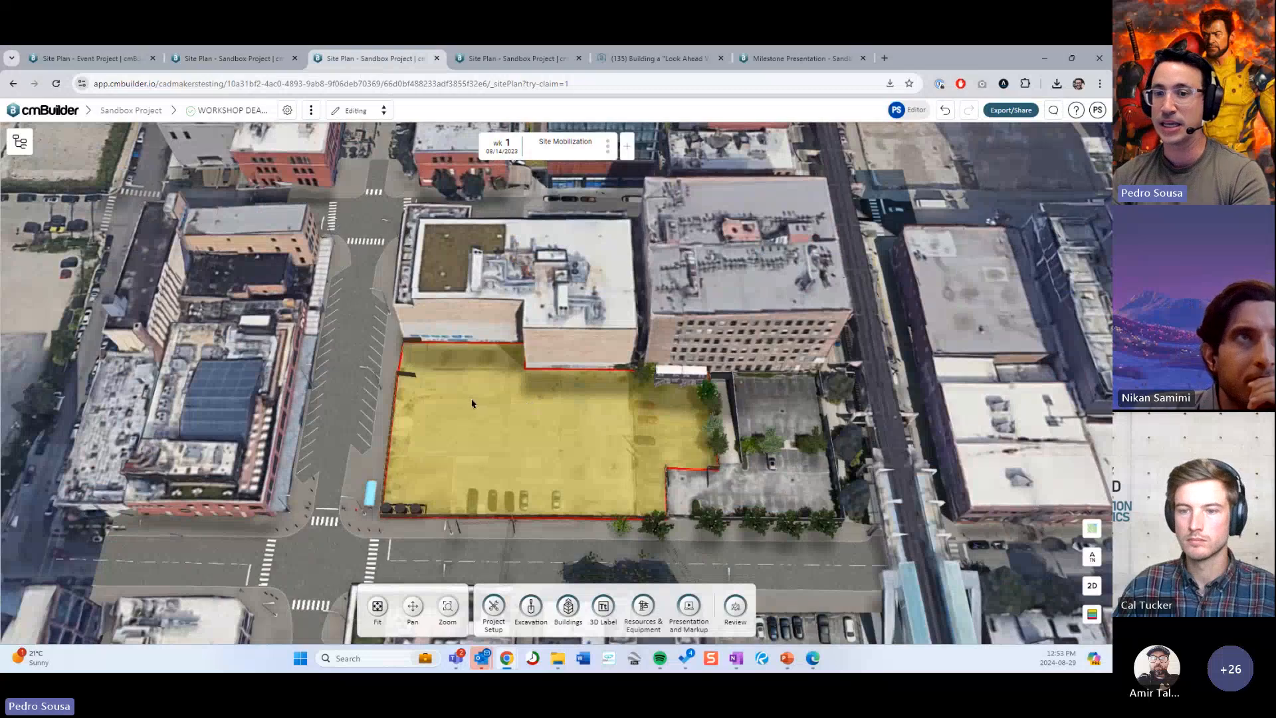
left_click_drag(471, 398, 535, 401)
left_click(536, 401)
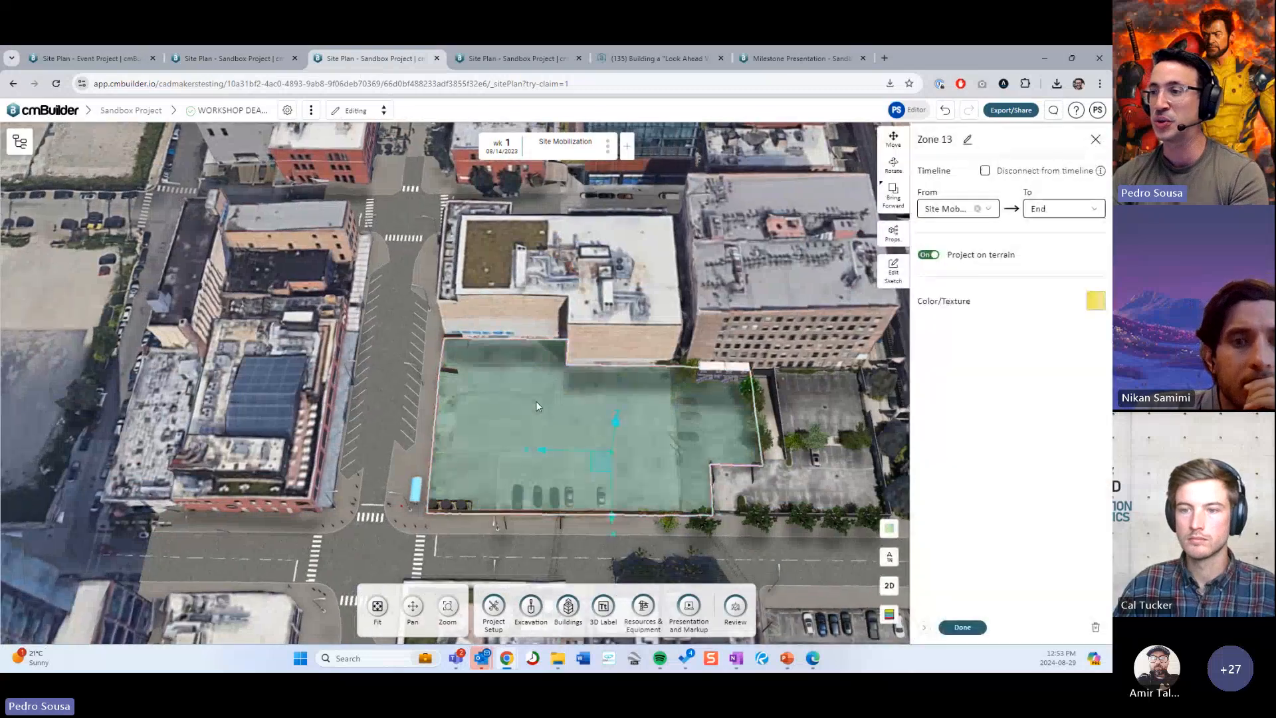
key("Delete")
left_click(443, 359)
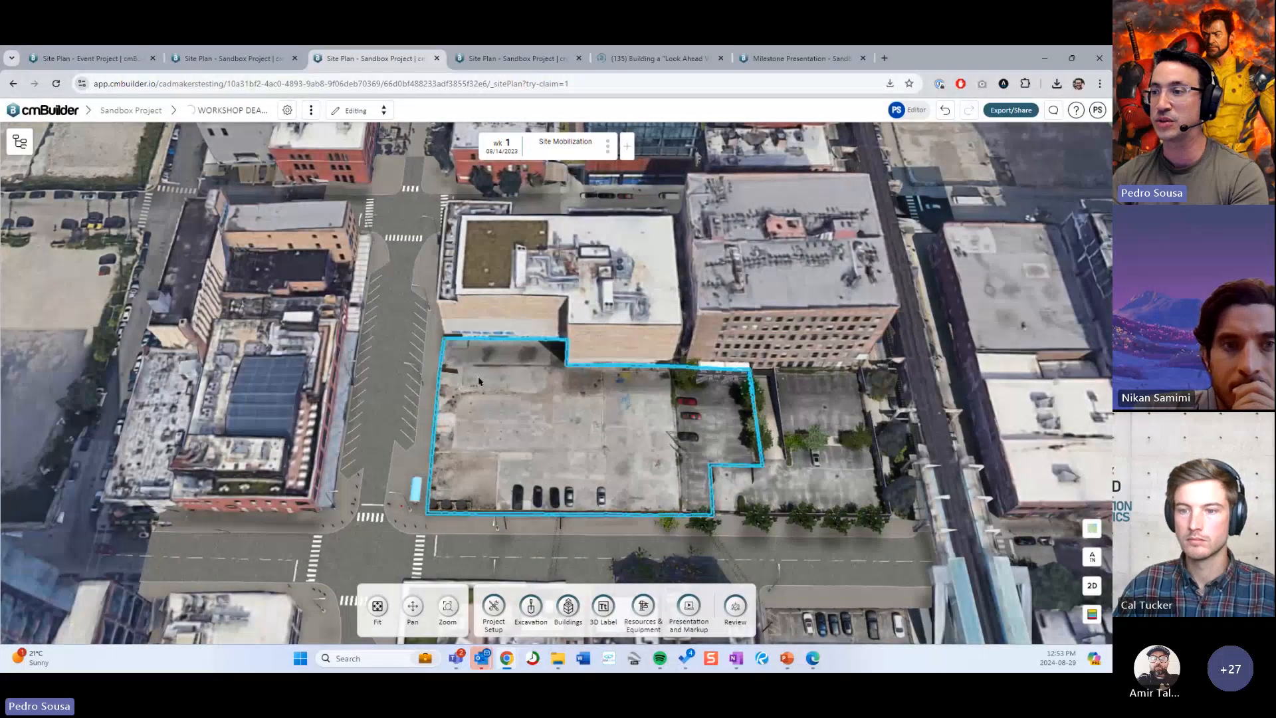
key("Delete")
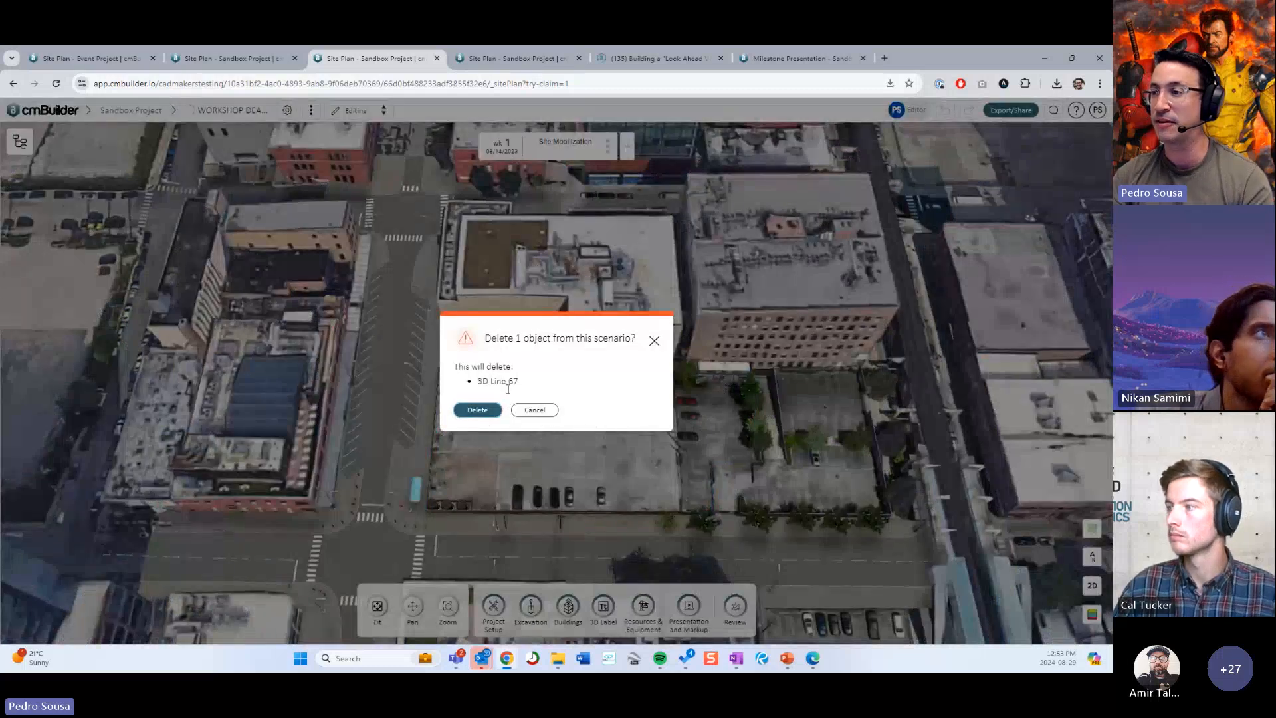
left_click(655, 341)
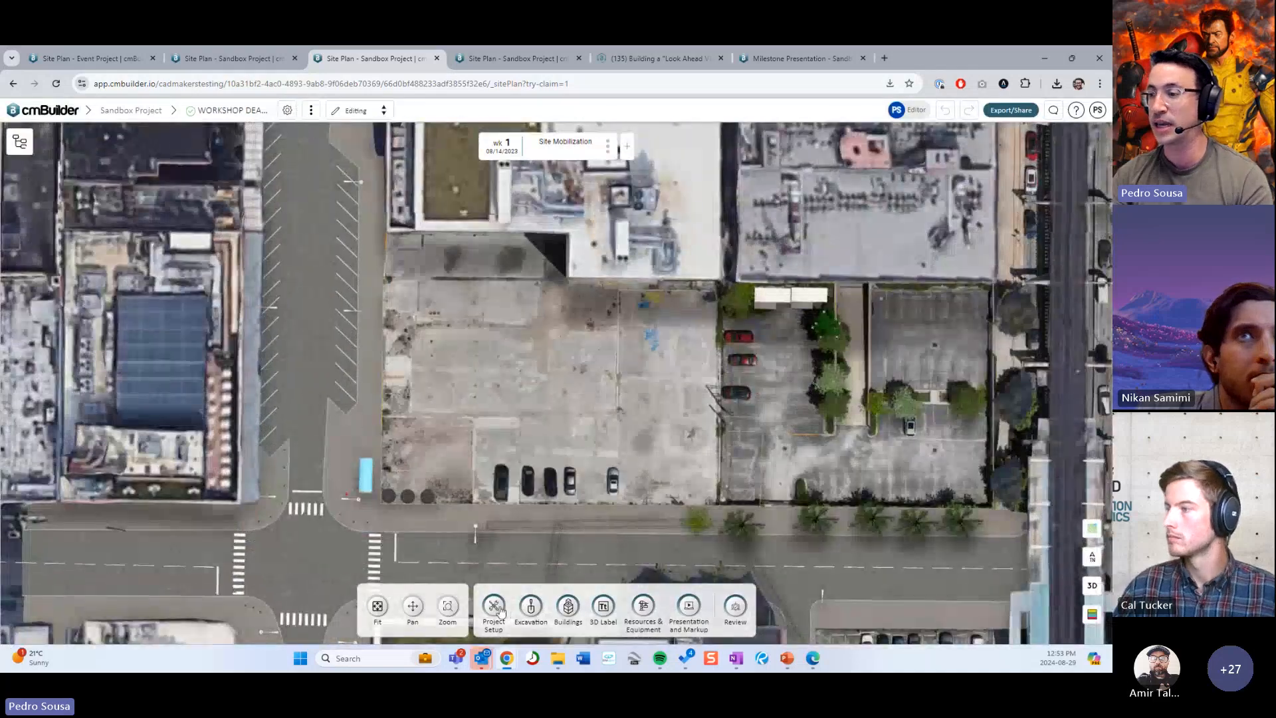
Step: Start a 3D Line sketch over the lot on the Z plane, with the plane offset at 181.71 m
left_click(500, 611)
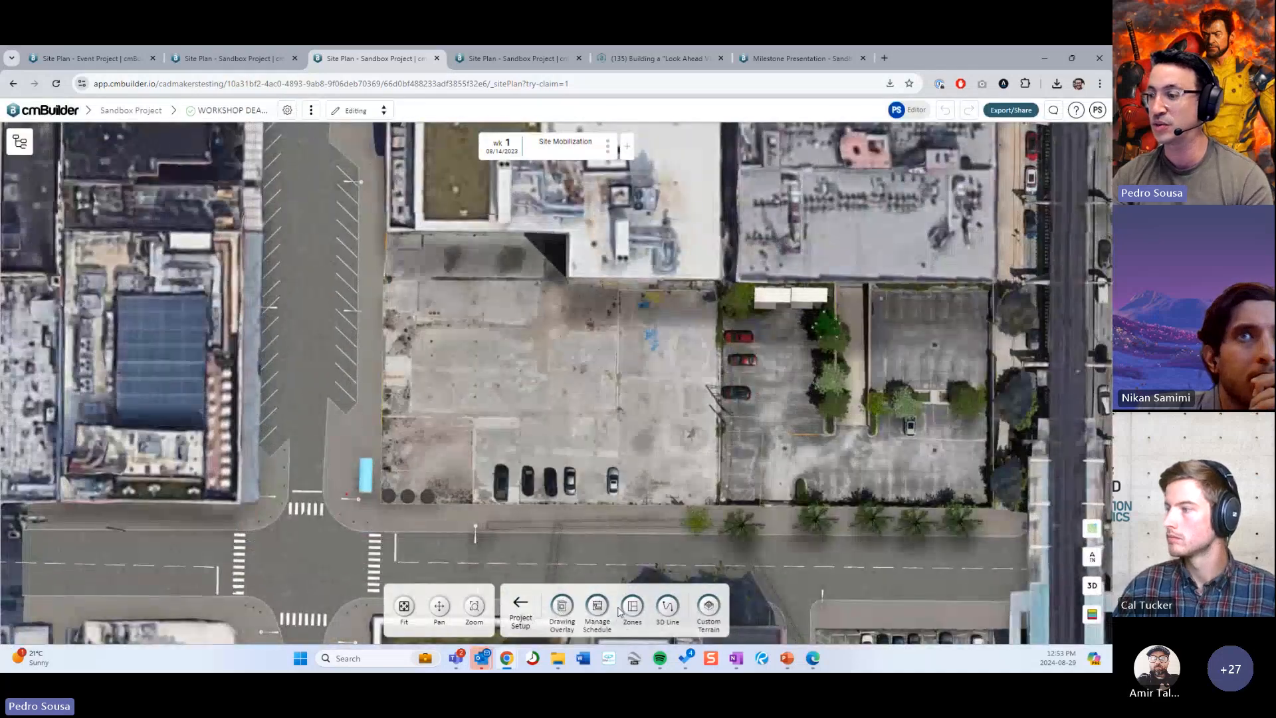
left_click(667, 606)
middle_click_drag(475, 393, 493, 420)
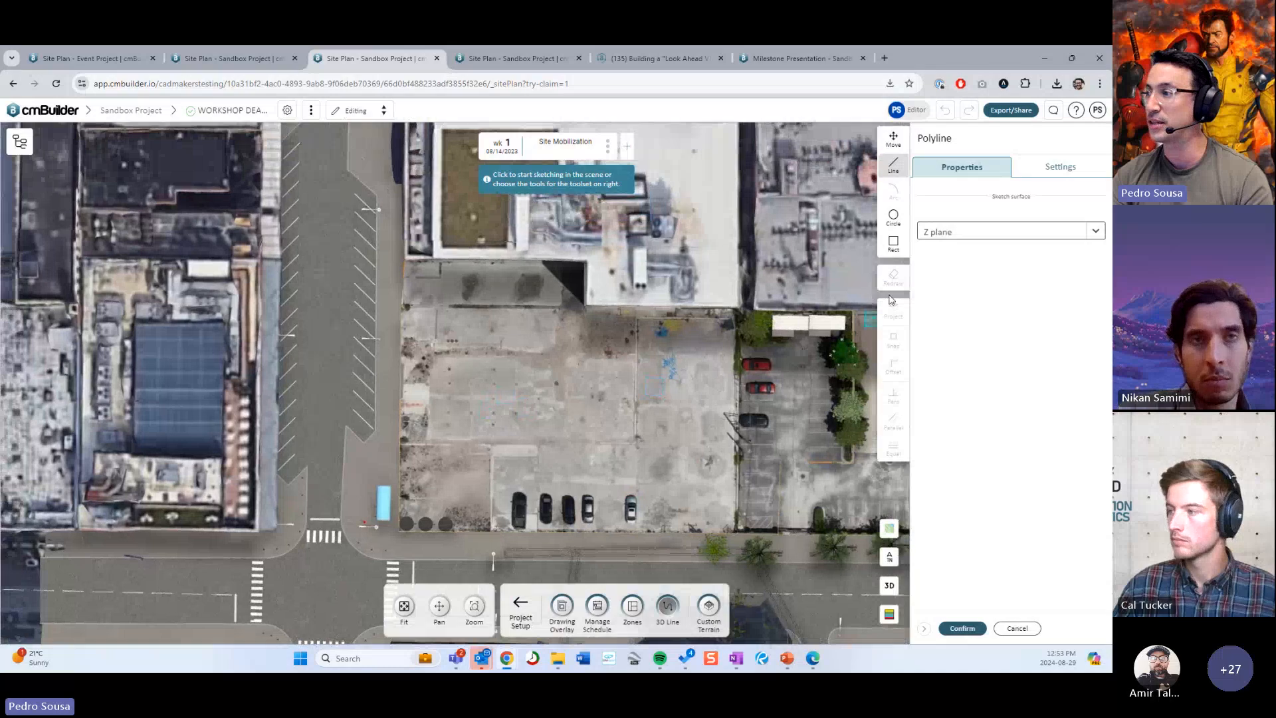
left_click(582, 391)
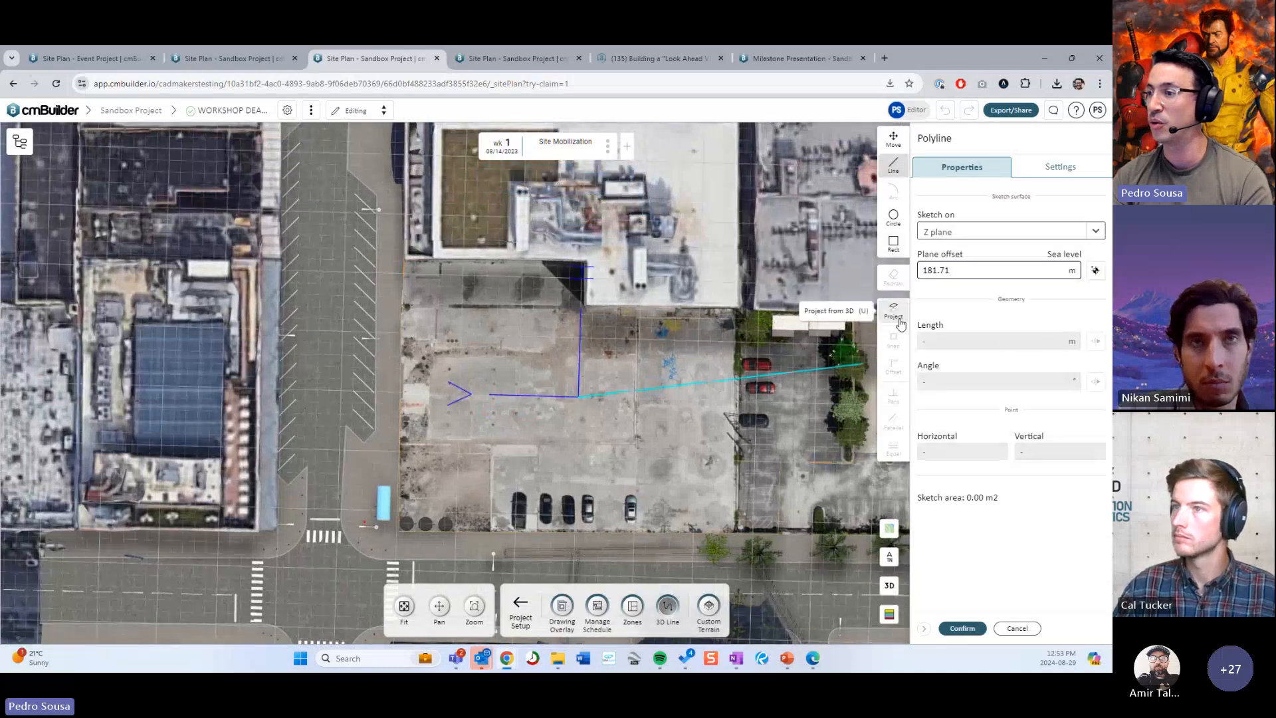
left_click(893, 310)
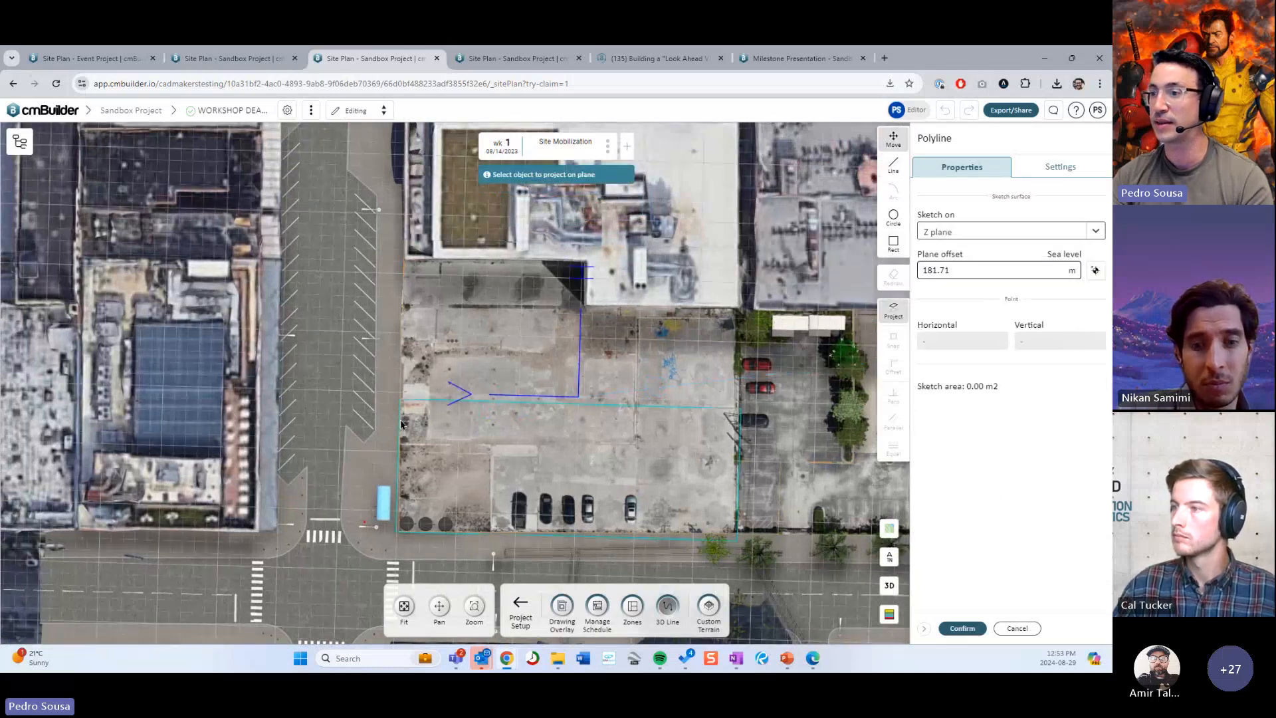
left_click(401, 421)
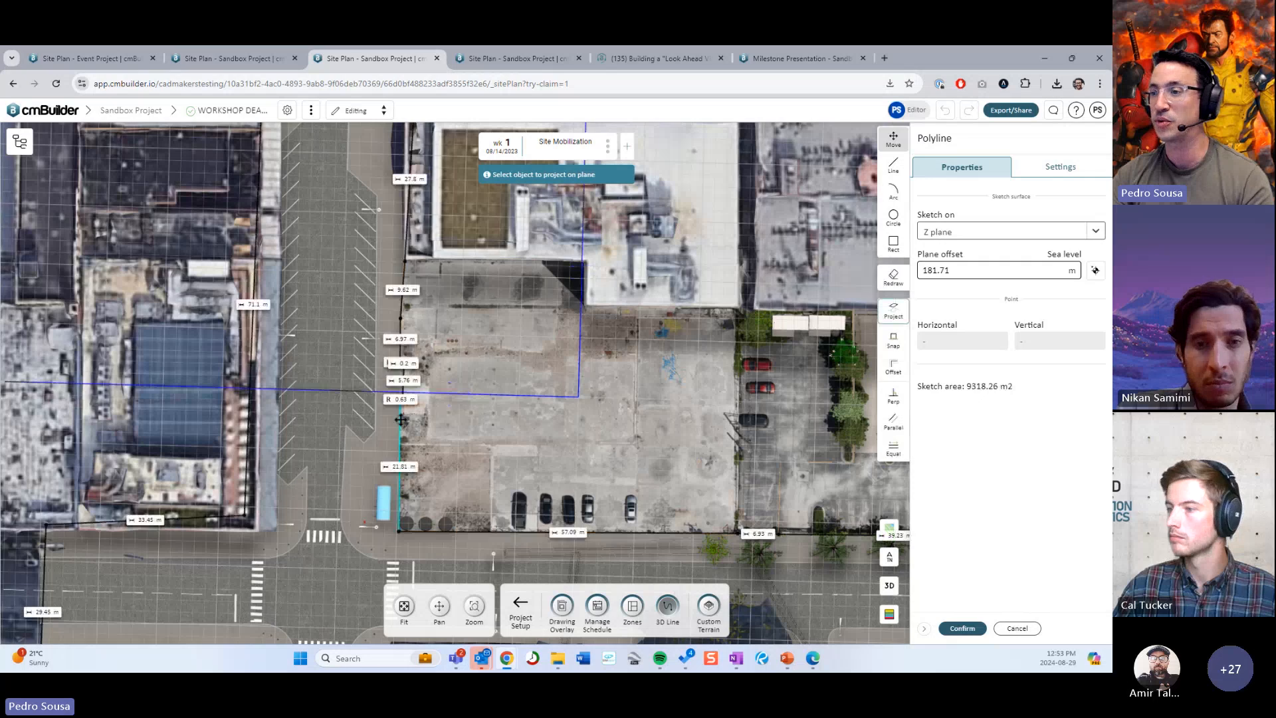
left_click(897, 281)
Step: Project the perimeter fences along the lot's two street sides onto the sketch plane as boundary lines
left_click(893, 310)
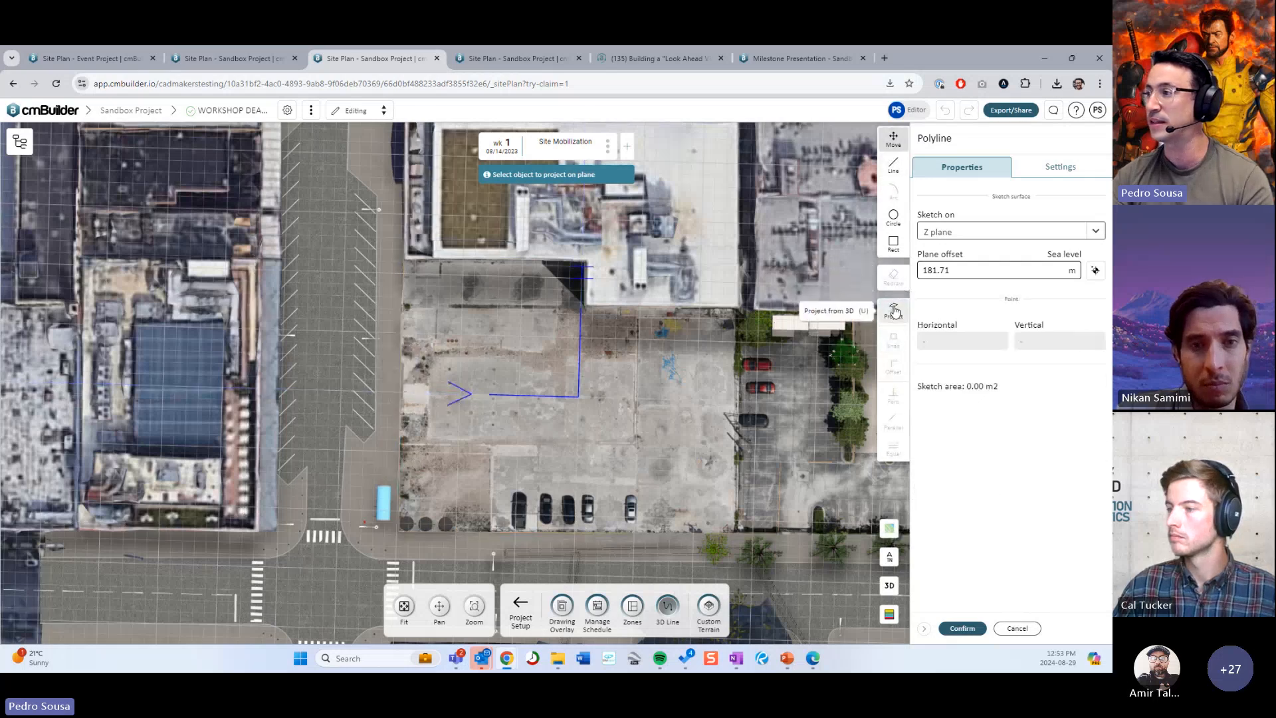
scroll(558, 386, "up", 3)
middle_click_drag(385, 464, 418, 409)
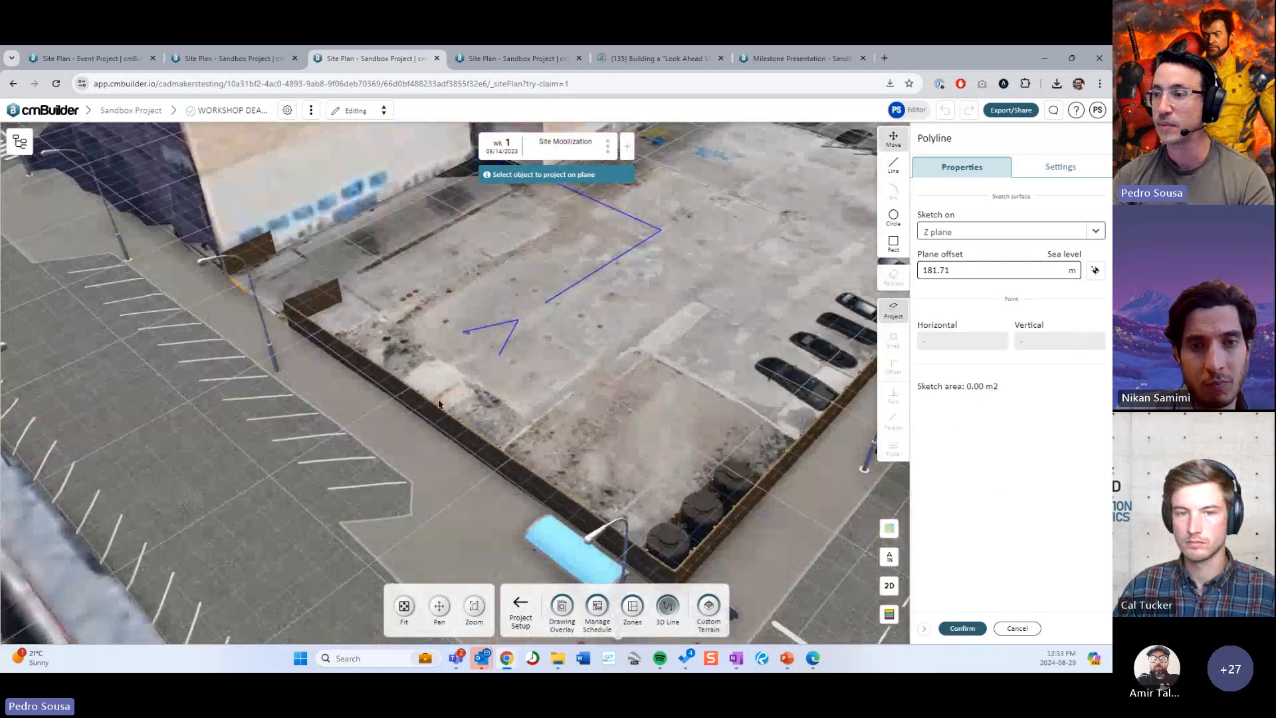
left_click(419, 409)
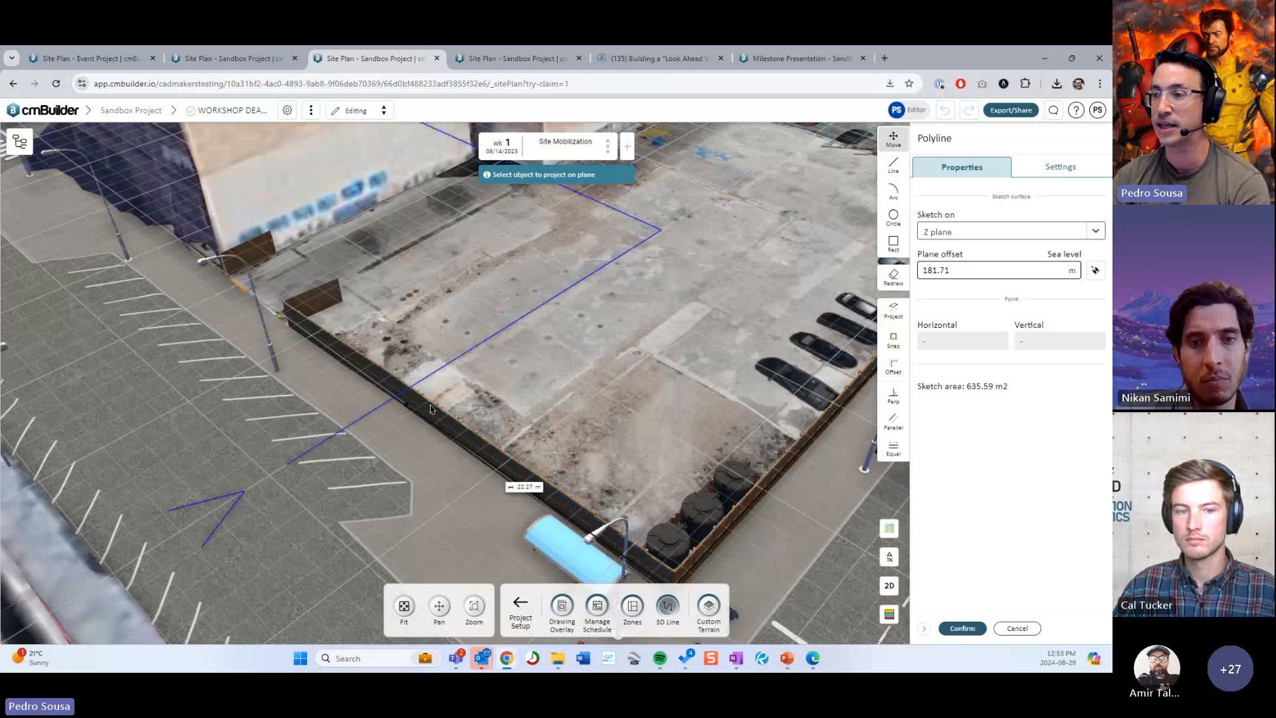
scroll(434, 407, "down", 3)
scroll(435, 405, "up", 3)
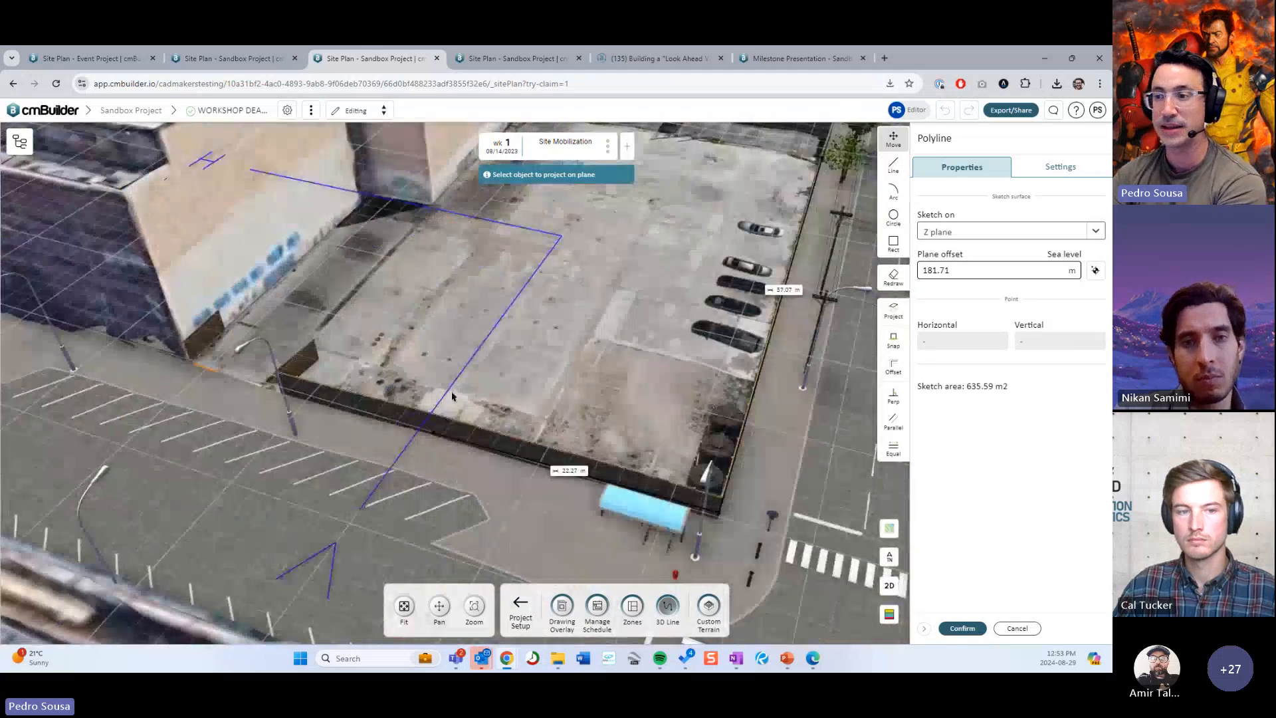
left_click(892, 316)
left_click(426, 416)
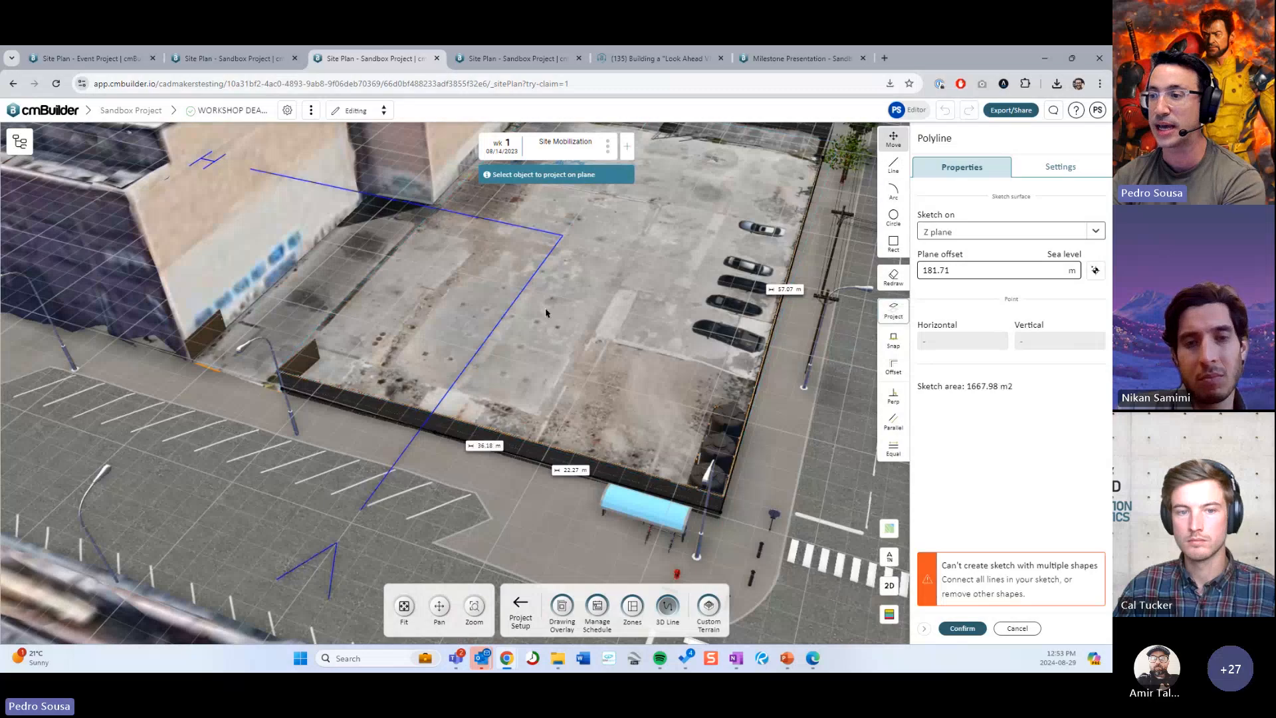
Step: Remove the shorter of the two overlapping projected lines along the fence beside the bus shelter
mouse_move(577, 286)
middle_mouse_down()
mouse_move(533, 305)
mouse_move(595, 287)
middle_mouse_up()
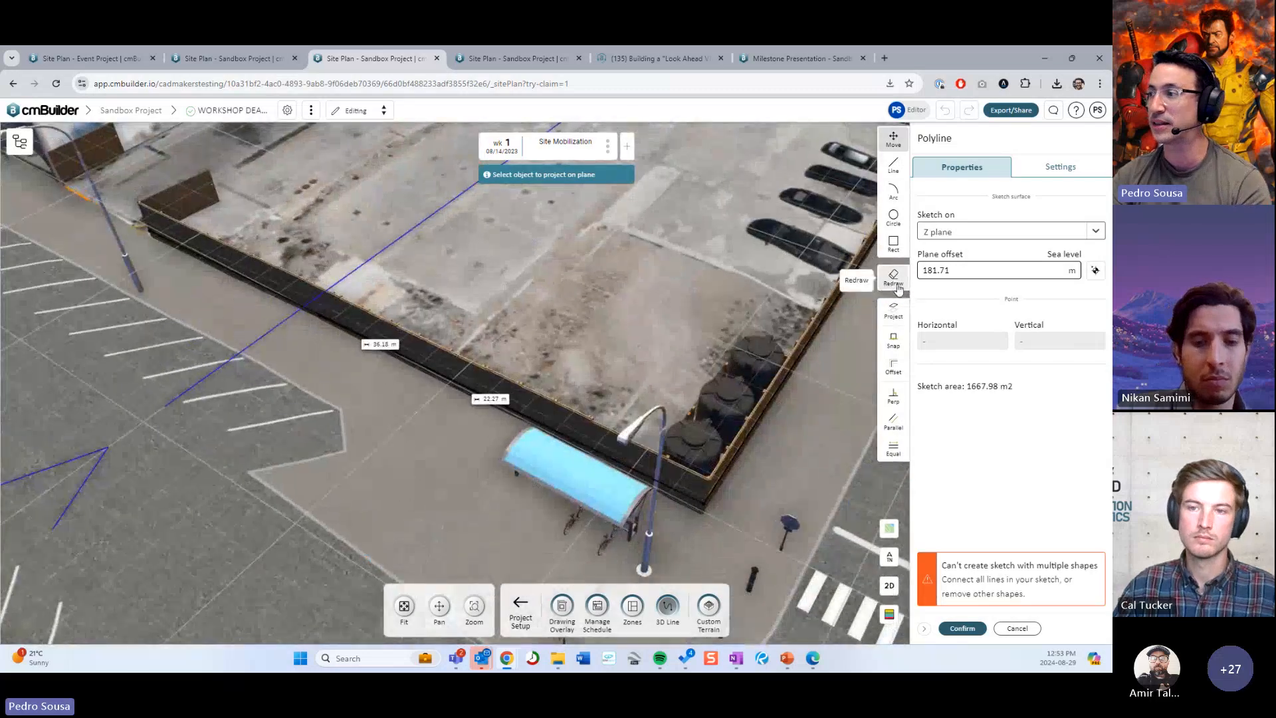
left_click(894, 285)
left_click(894, 311)
left_click(240, 280)
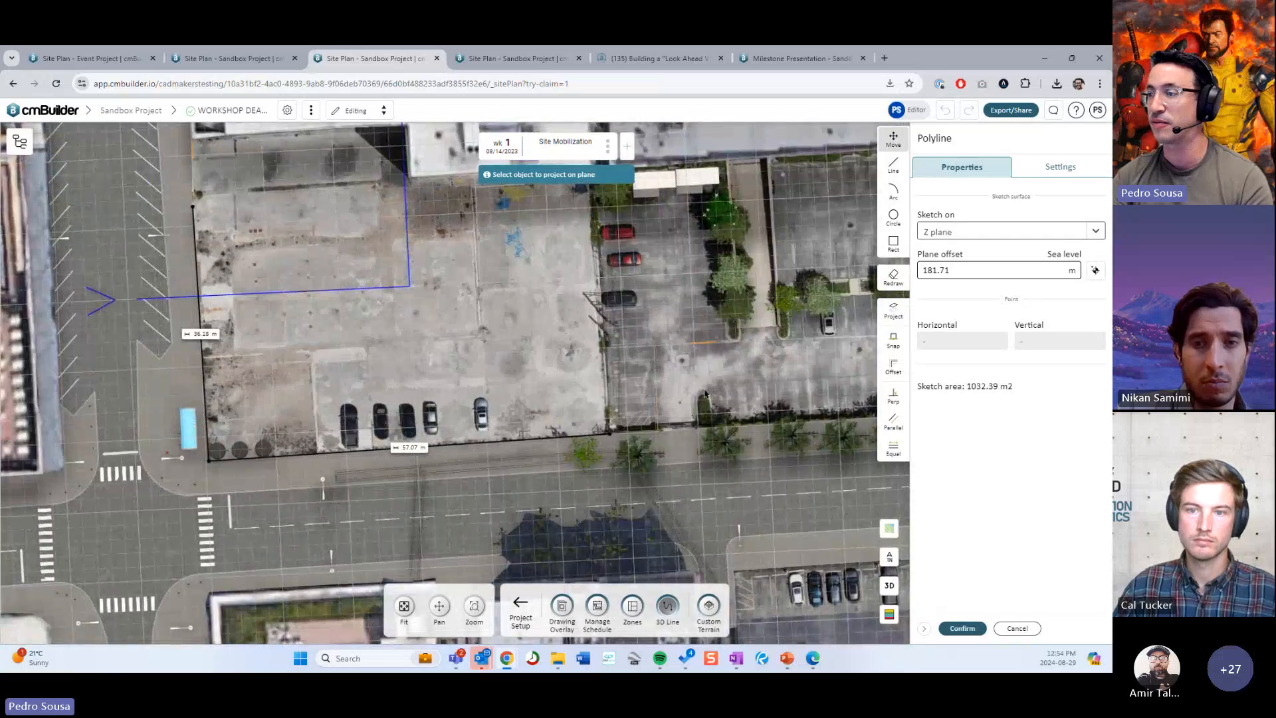
Step: Project the fence beside the parking entrance onto the sketch and extend the long street-front line to its end, about 64 m in total
middle_click_drag(704, 393, 483, 295)
scroll(483, 295, "up", 5)
middle_click_drag(569, 333, 436, 280)
scroll(592, 354, "down", 3)
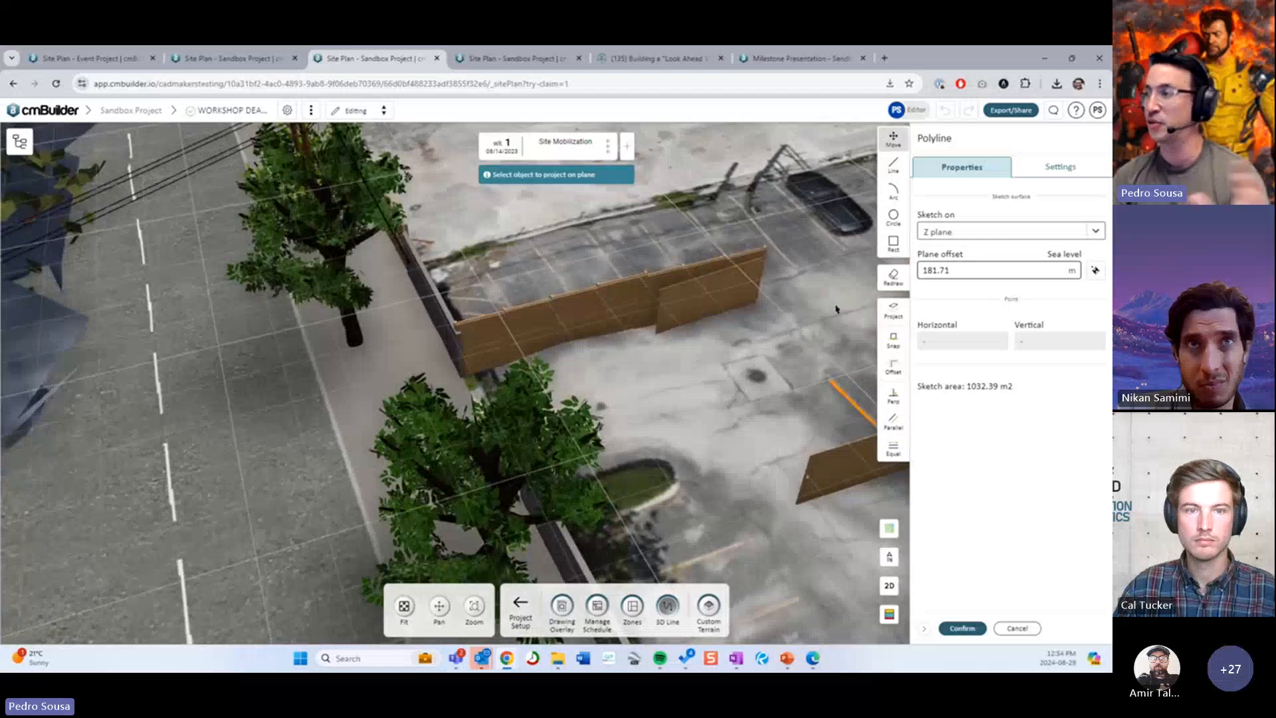
left_click(523, 328)
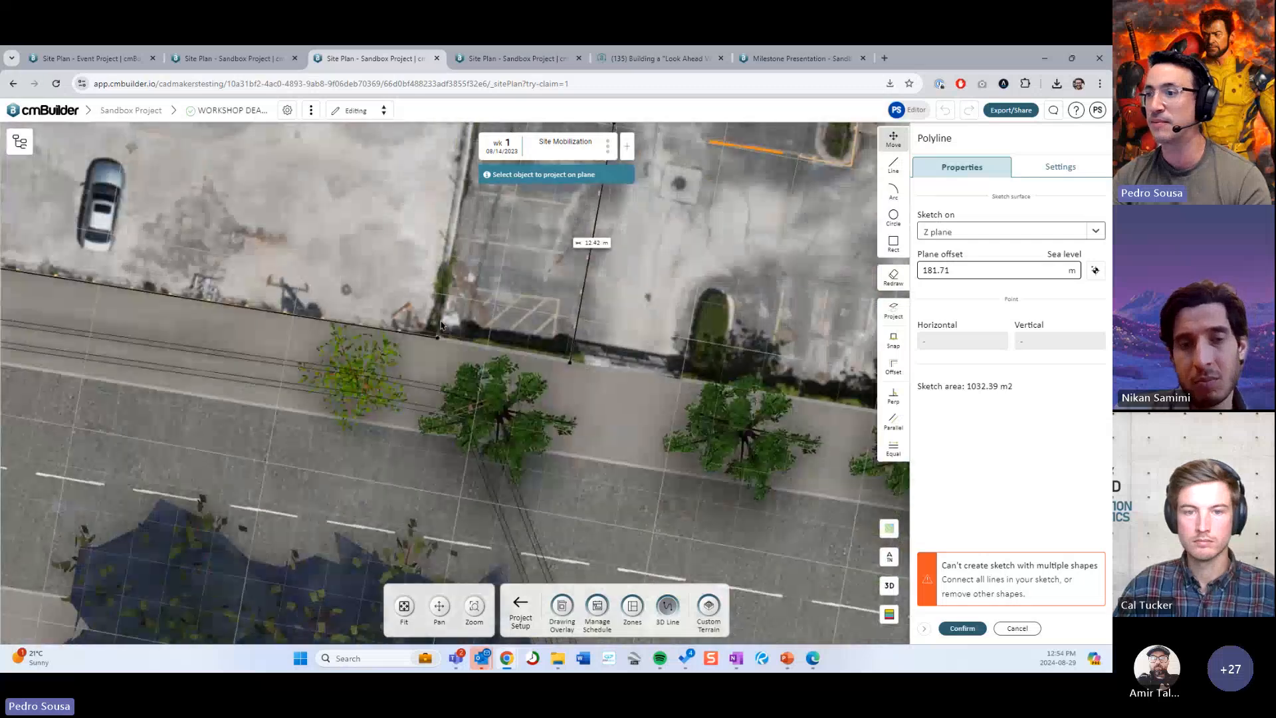
left_click_drag(439, 335, 570, 361)
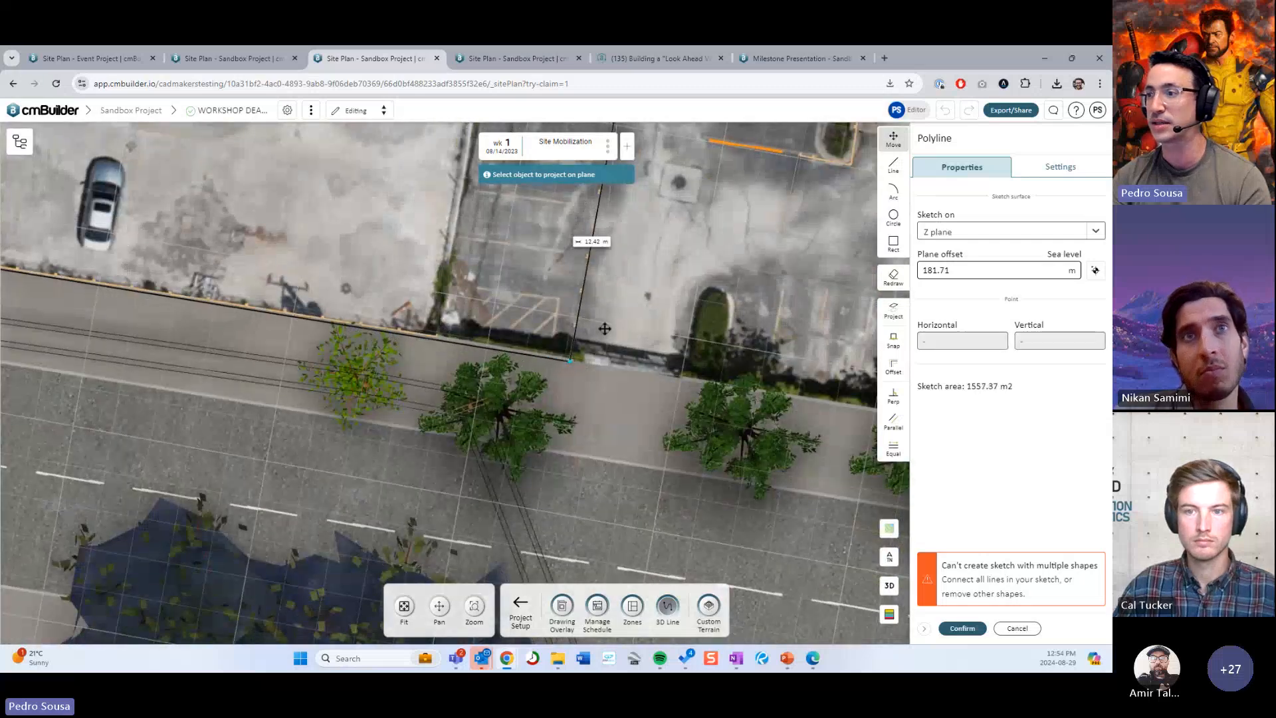
Step: Project the far fence beside the trees and join it to the entrance fence line with a segment about 12.3 m long
scroll(578, 377, "down", 3)
scroll(644, 368, "up", 2)
middle_click_drag(644, 368, 611, 345)
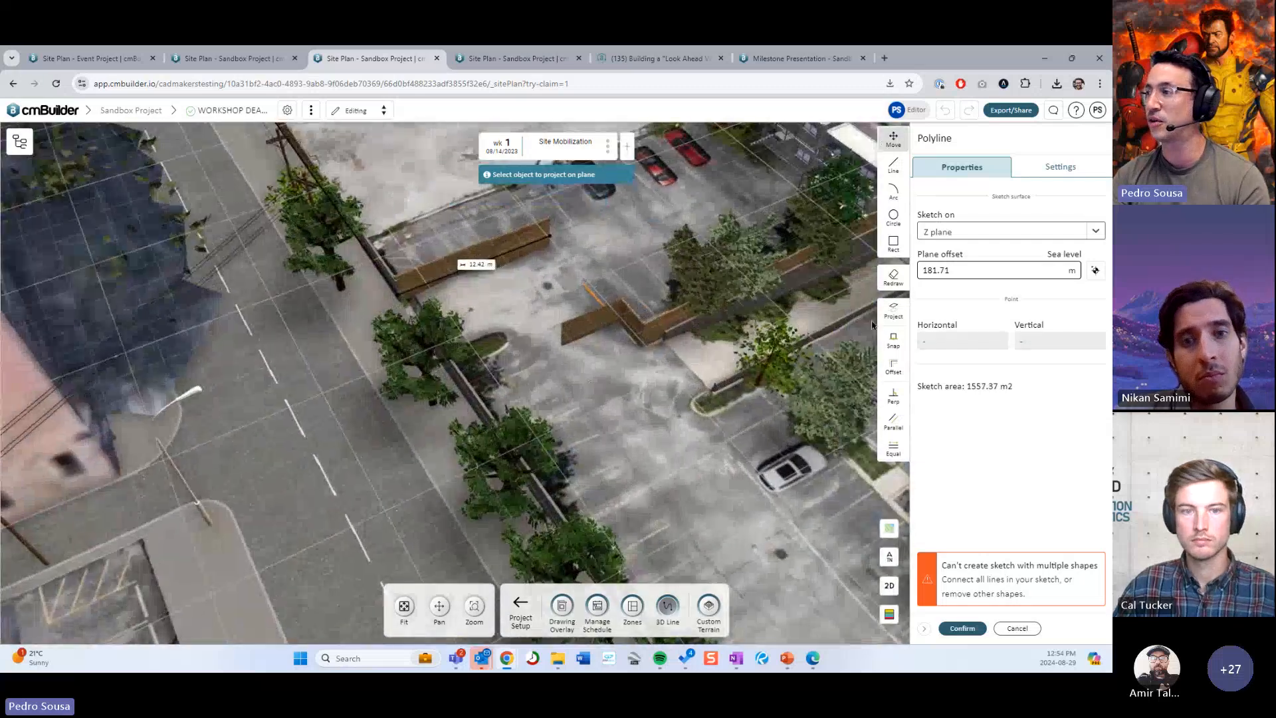
left_click(893, 310)
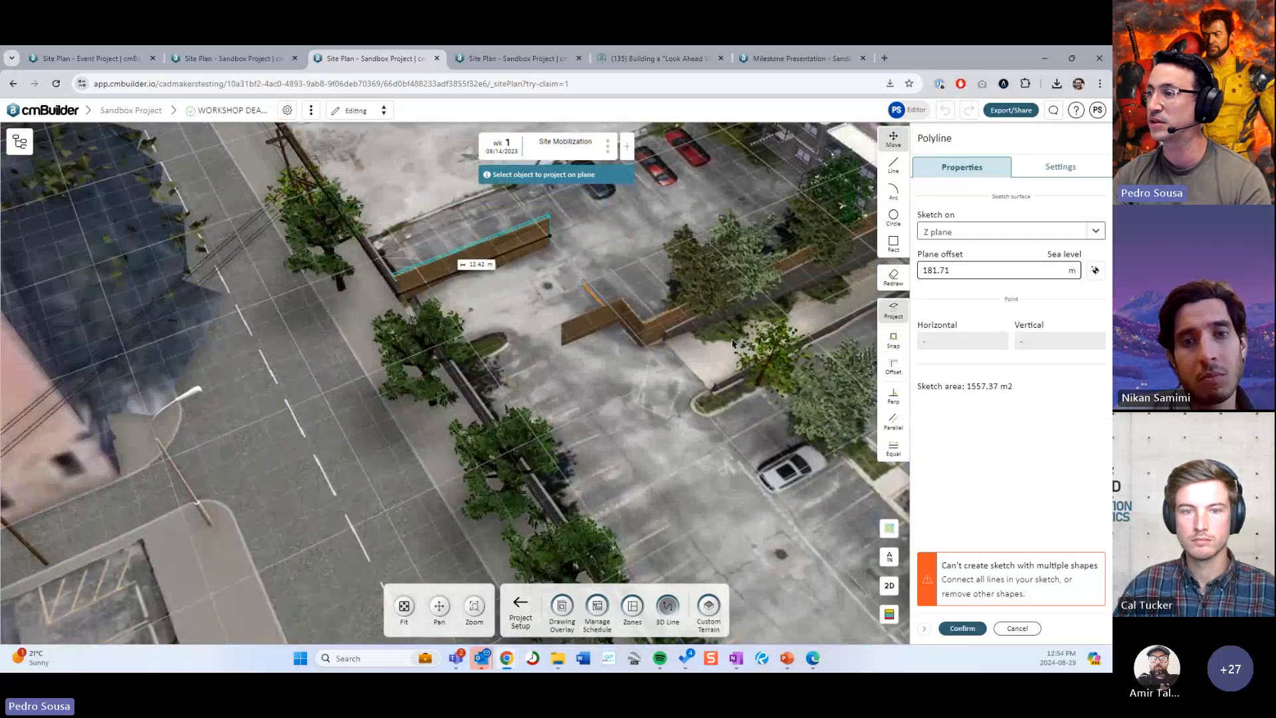
left_click(656, 331)
key("Escape")
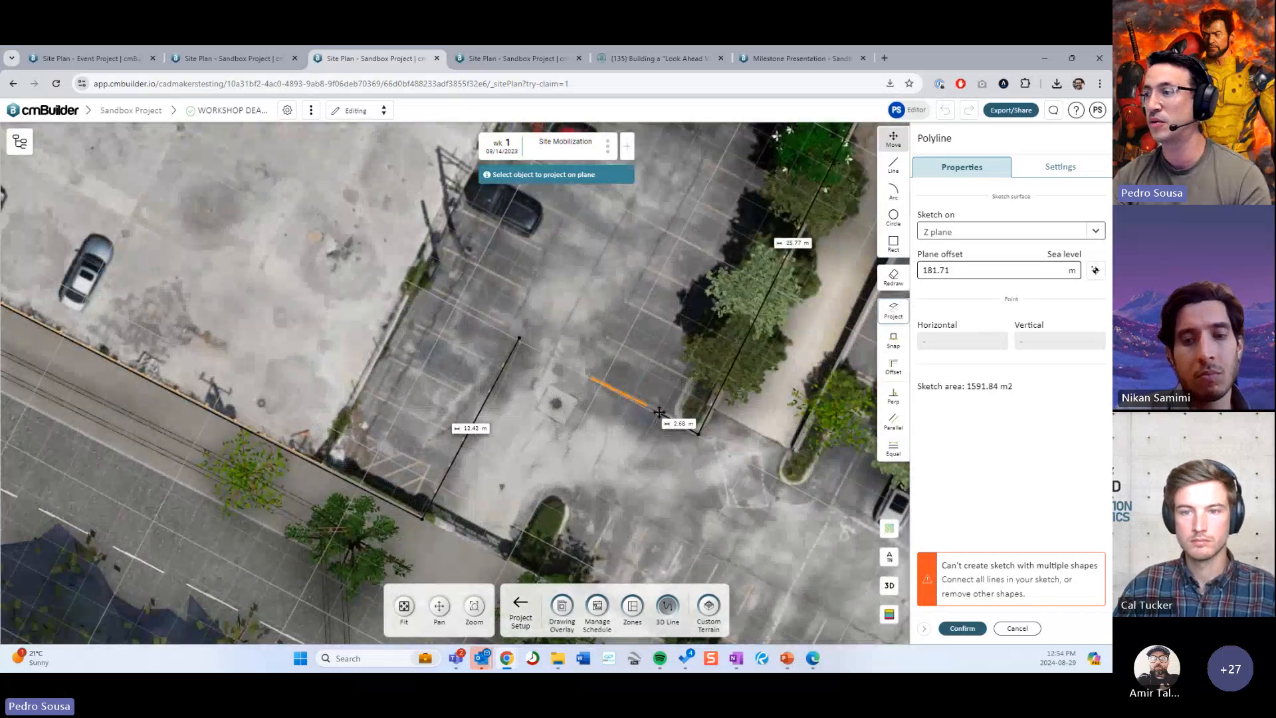
left_click(659, 412)
scroll(556, 384, "down", 3)
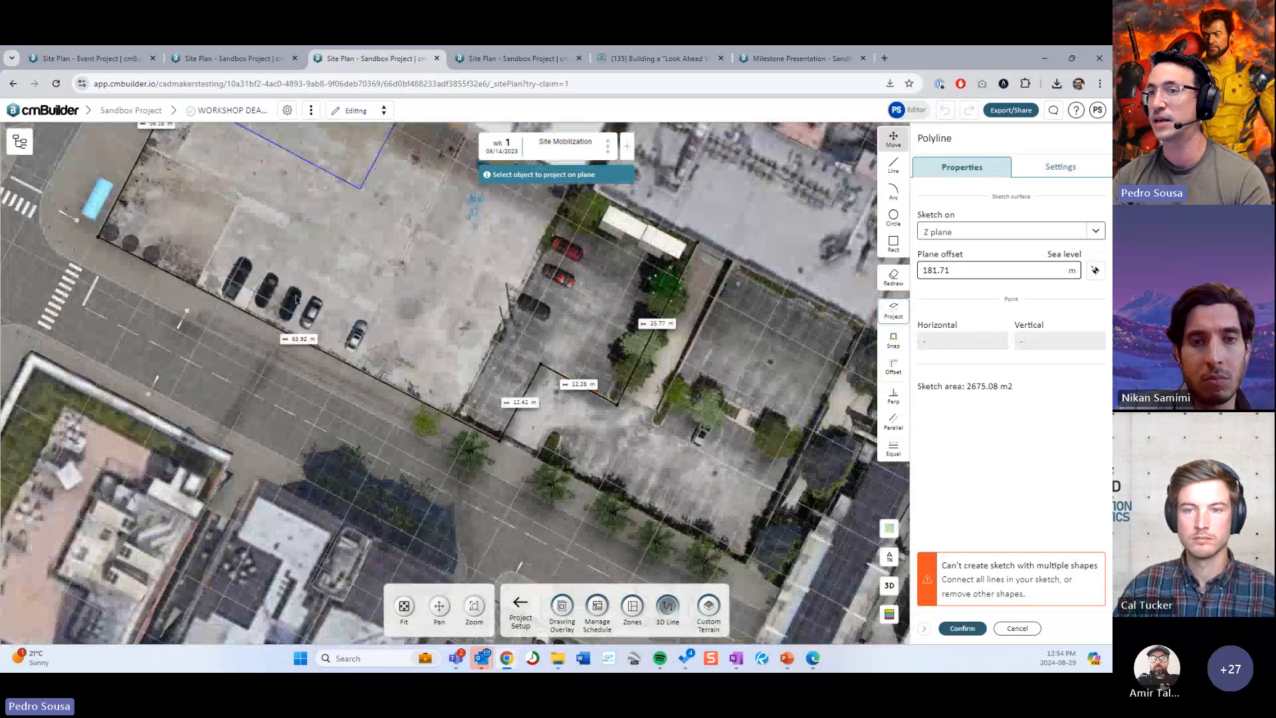
Step: Extend the side-street line to the building corner, about 45.7 m long, and finish the 3D line sketch
scroll(295, 301, "down", 3)
left_click_drag(296, 301, 326, 300)
right_click_drag(199, 189, 324, 307)
scroll(324, 307, "up", 4)
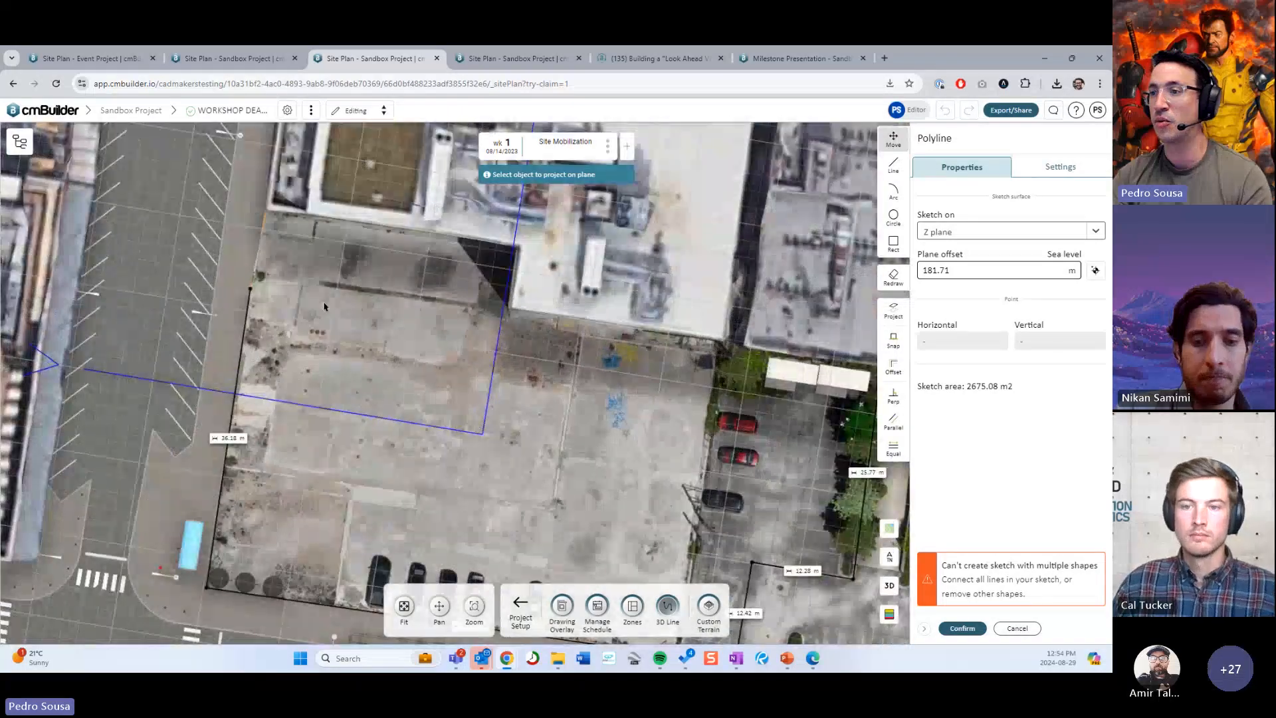
left_click_drag(250, 288, 265, 210)
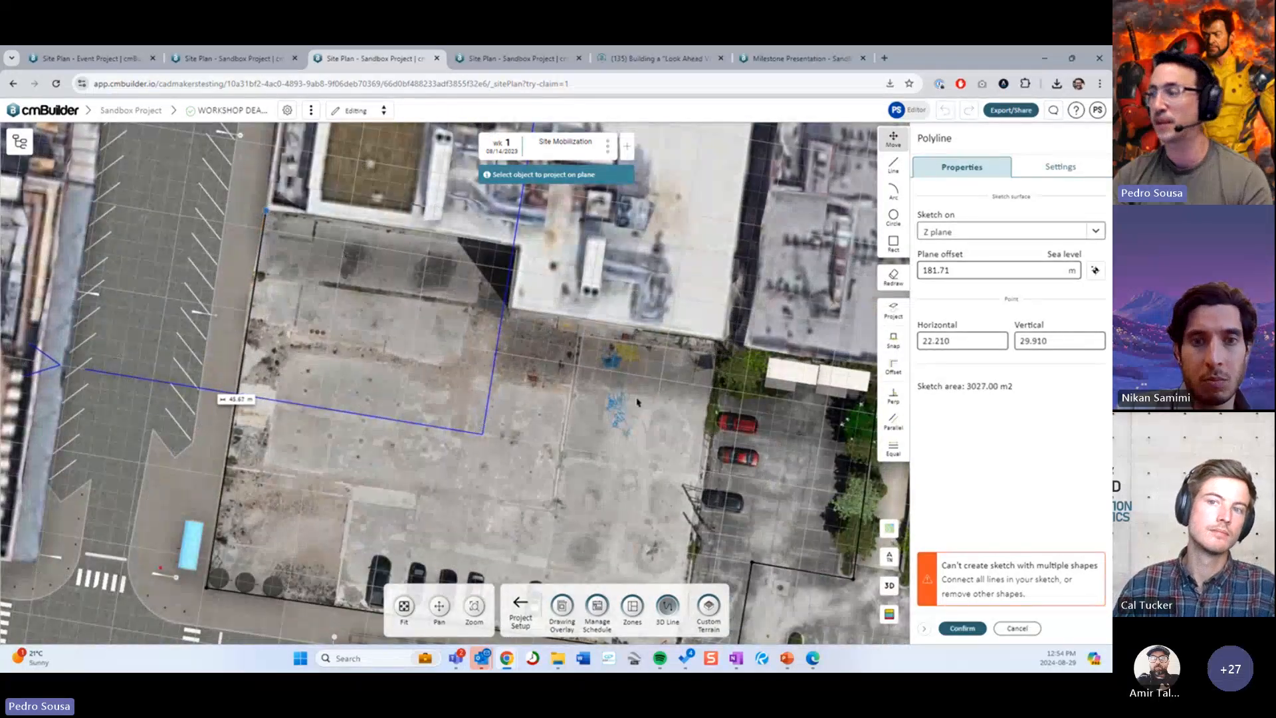
left_click(961, 628)
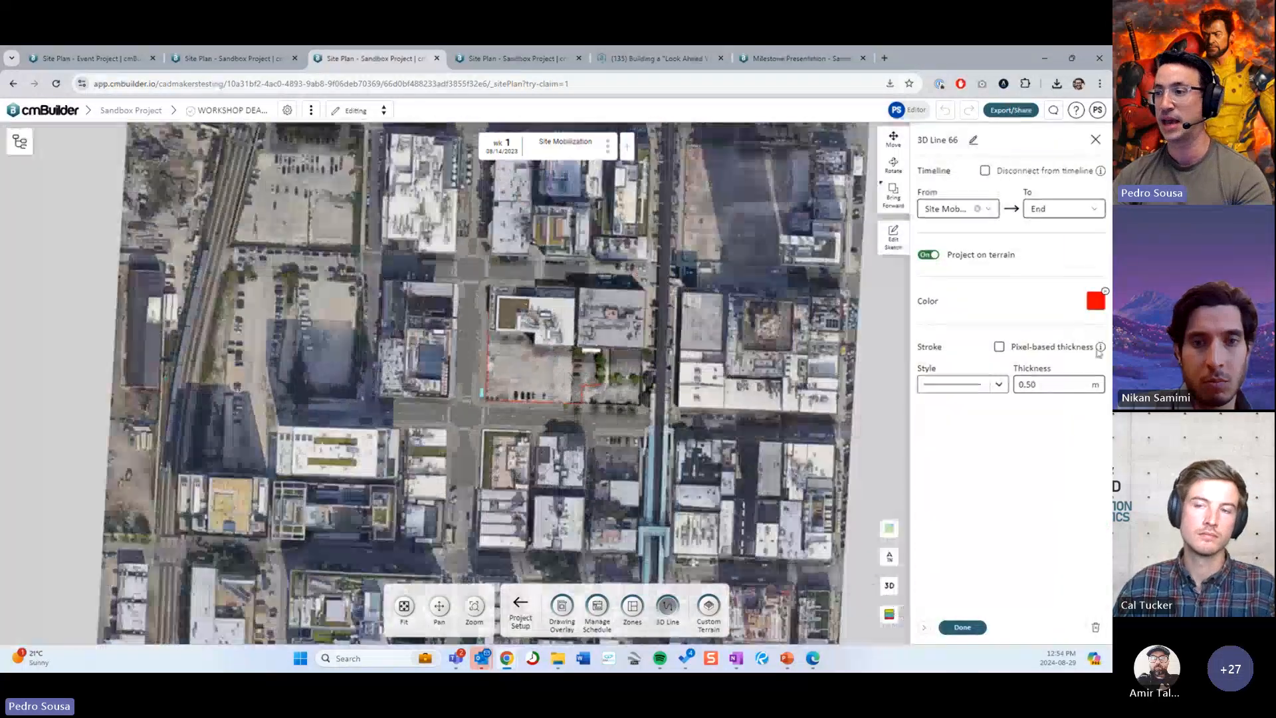
Step: Set the red 3D line's stroke thickness to 1 m and finish editing it
left_click(1069, 385)
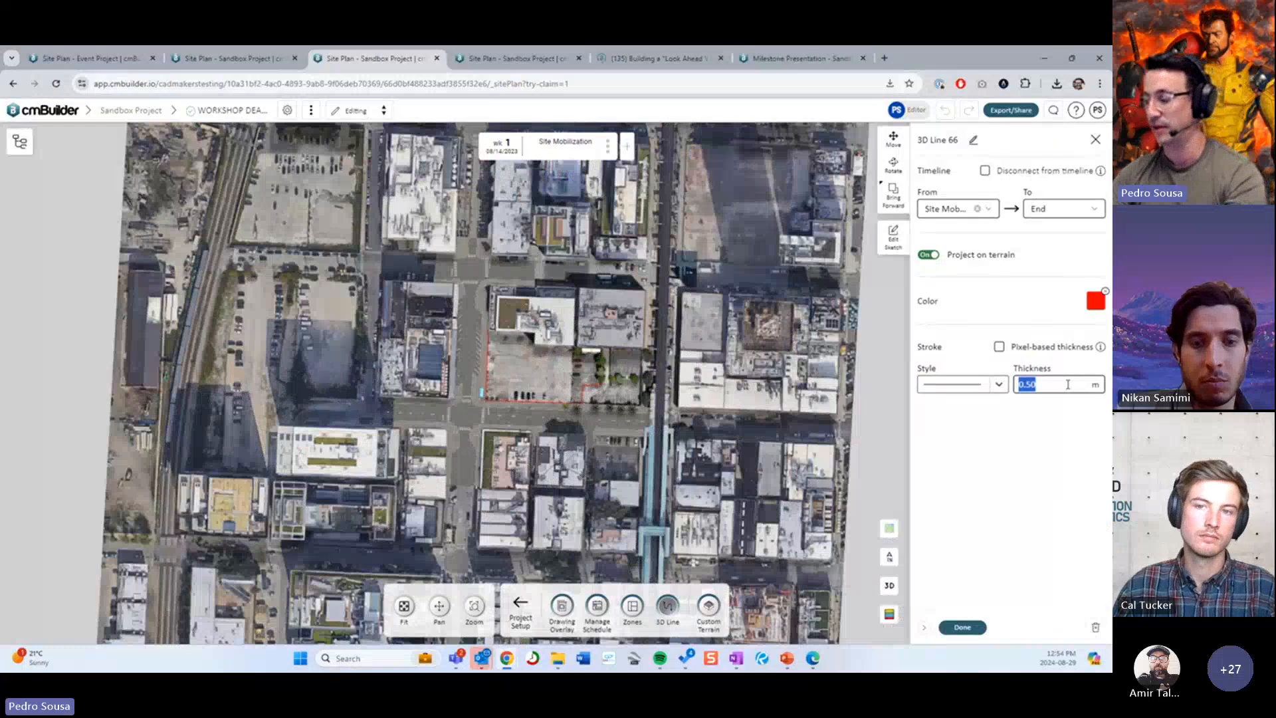
type("1")
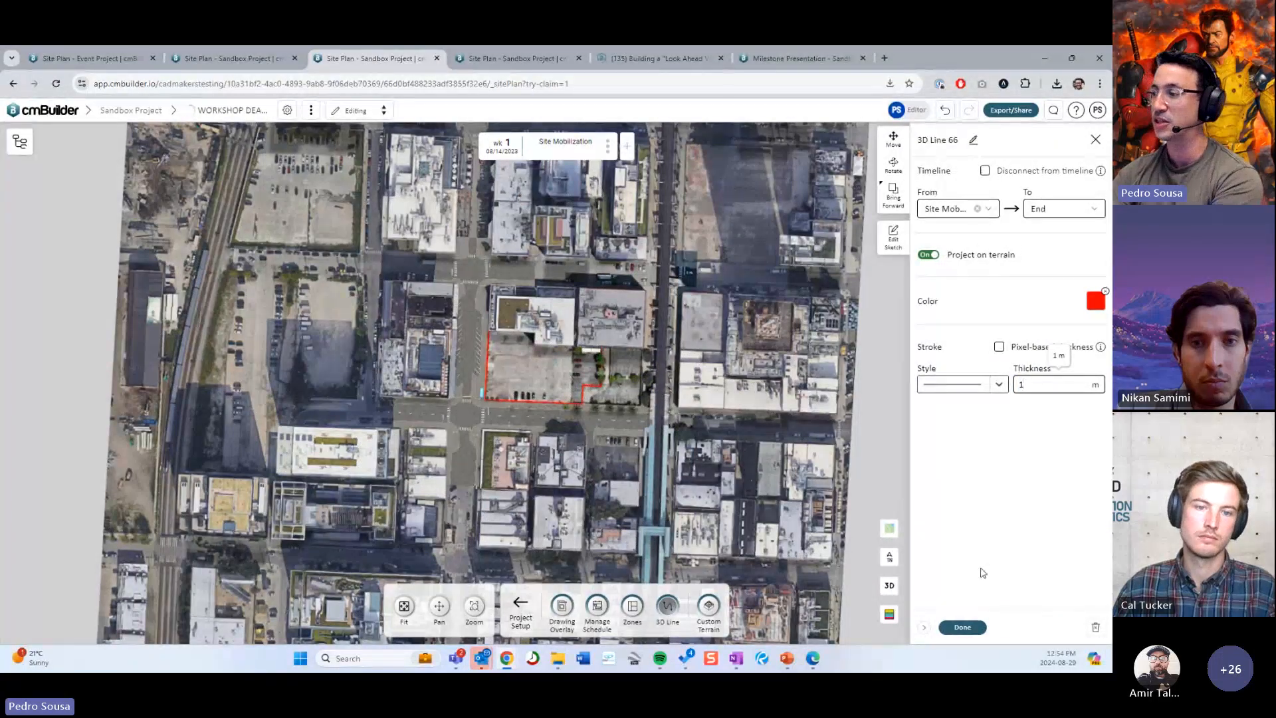
left_click(961, 627)
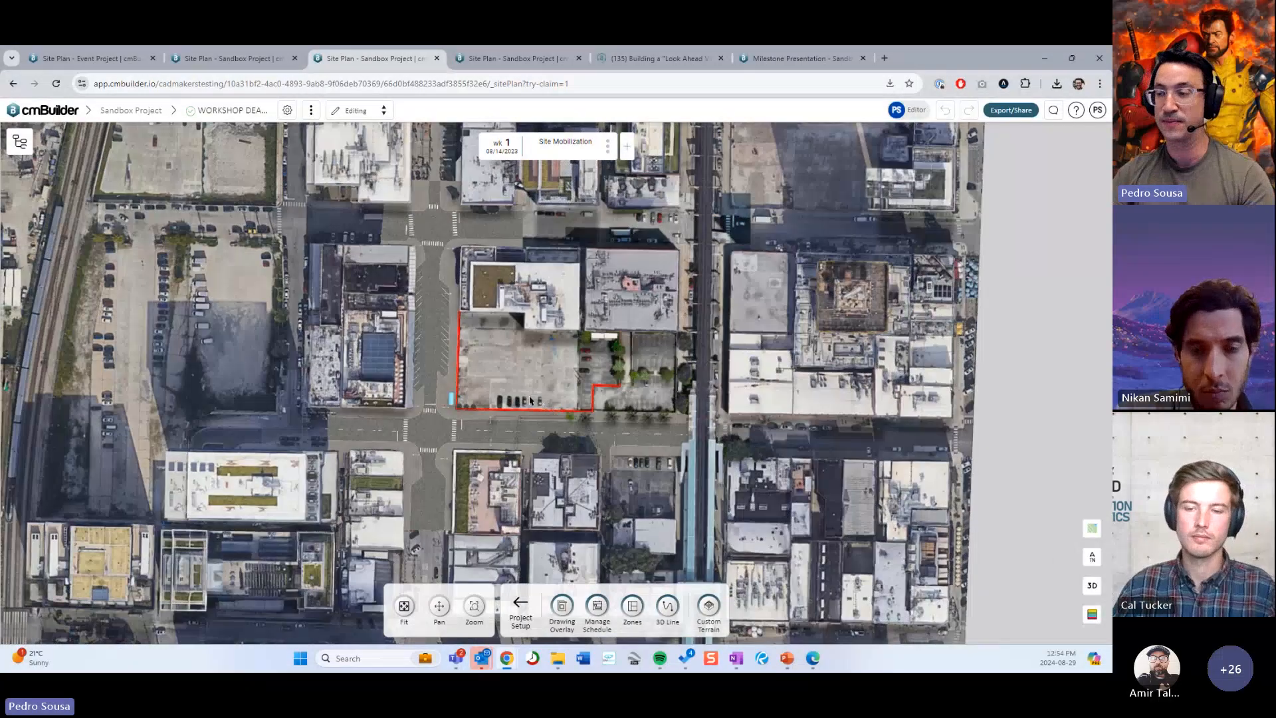
Step: Examine the red lot outline in 3D and from above in 2D, including up close at the street corner
scroll(533, 393, "up", 4)
left_click_drag(534, 394, 531, 354)
scroll(495, 359, "up", 2)
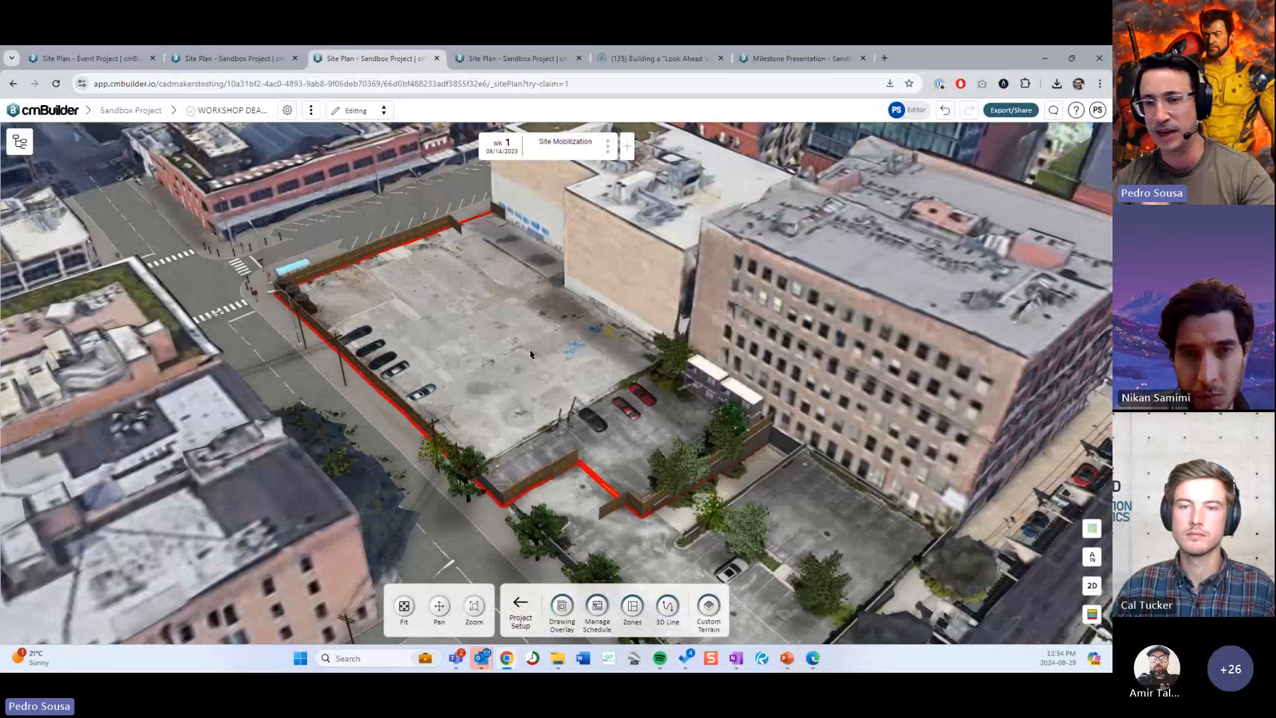
scroll(527, 332, "down", 3)
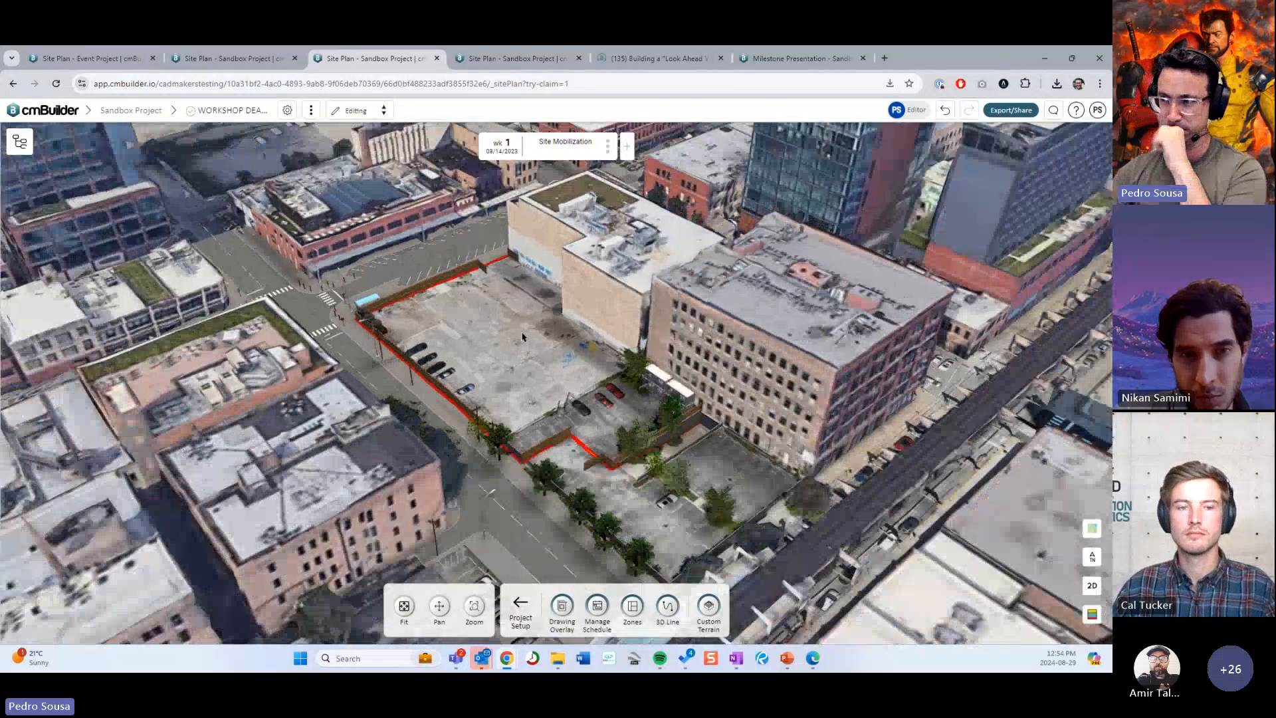
left_click_drag(526, 331, 559, 336)
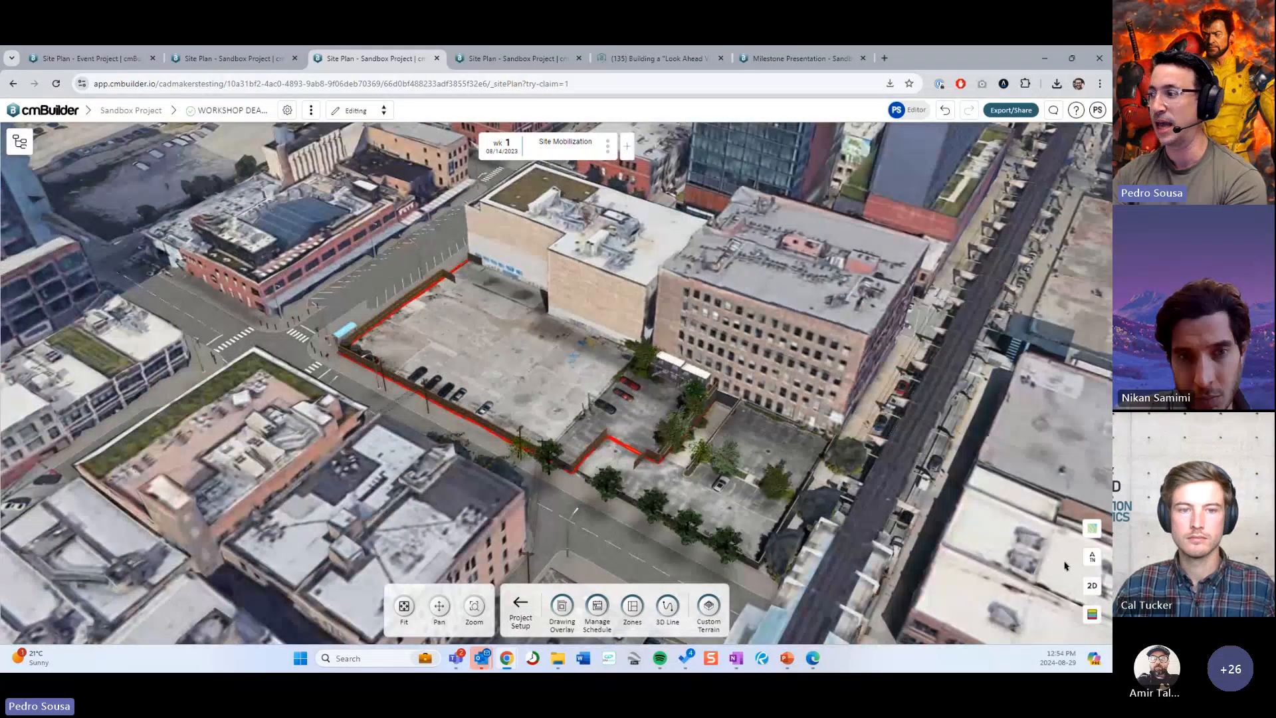
left_click(1092, 585)
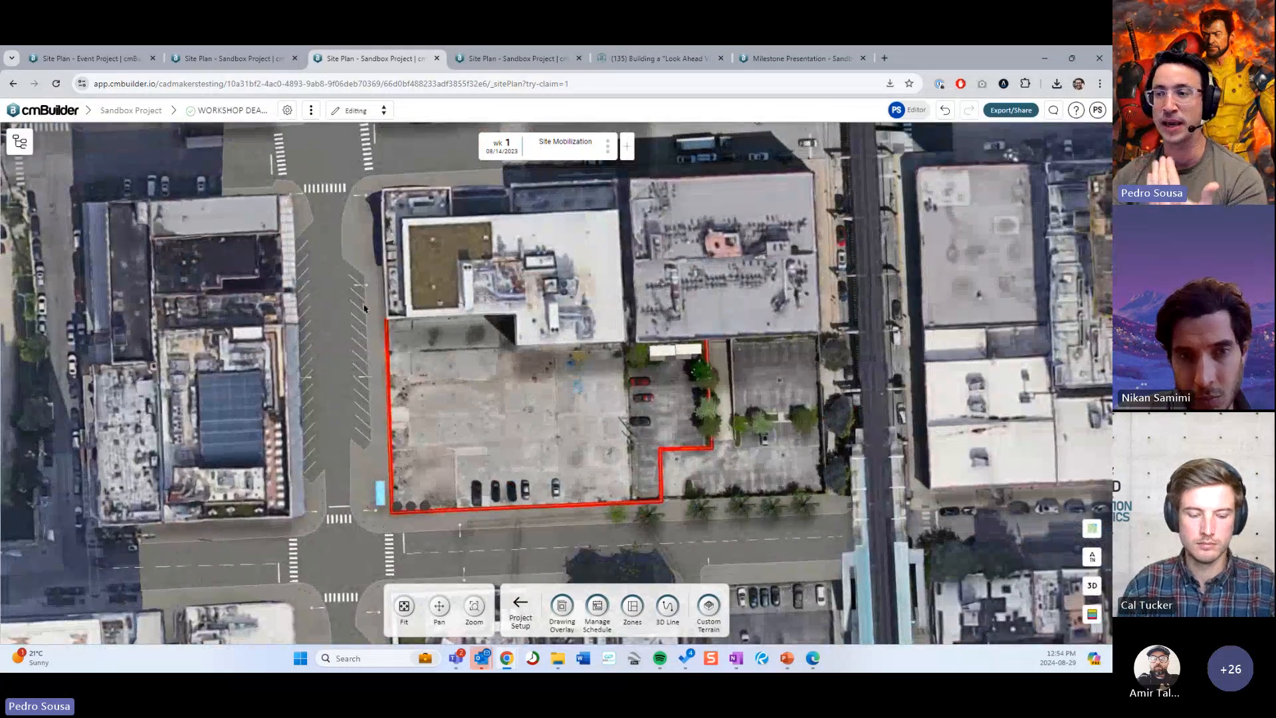
scroll(483, 491, "up", 5)
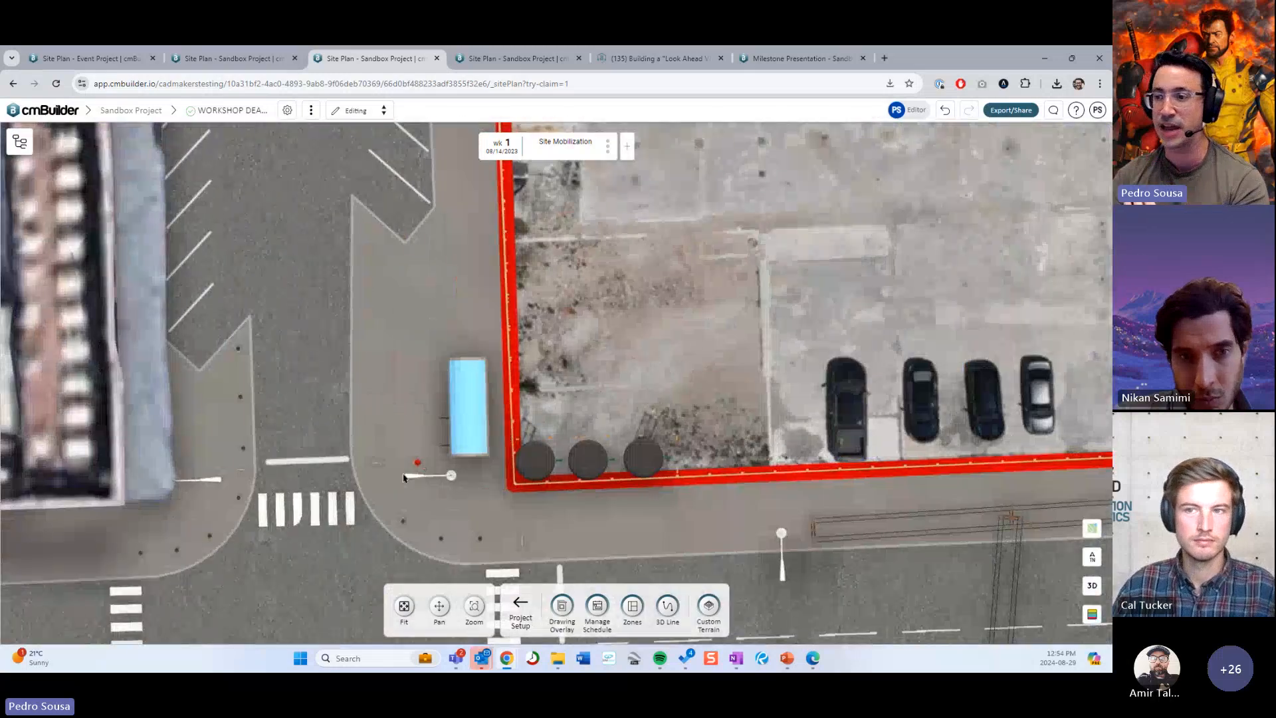
scroll(501, 436, "down", 5)
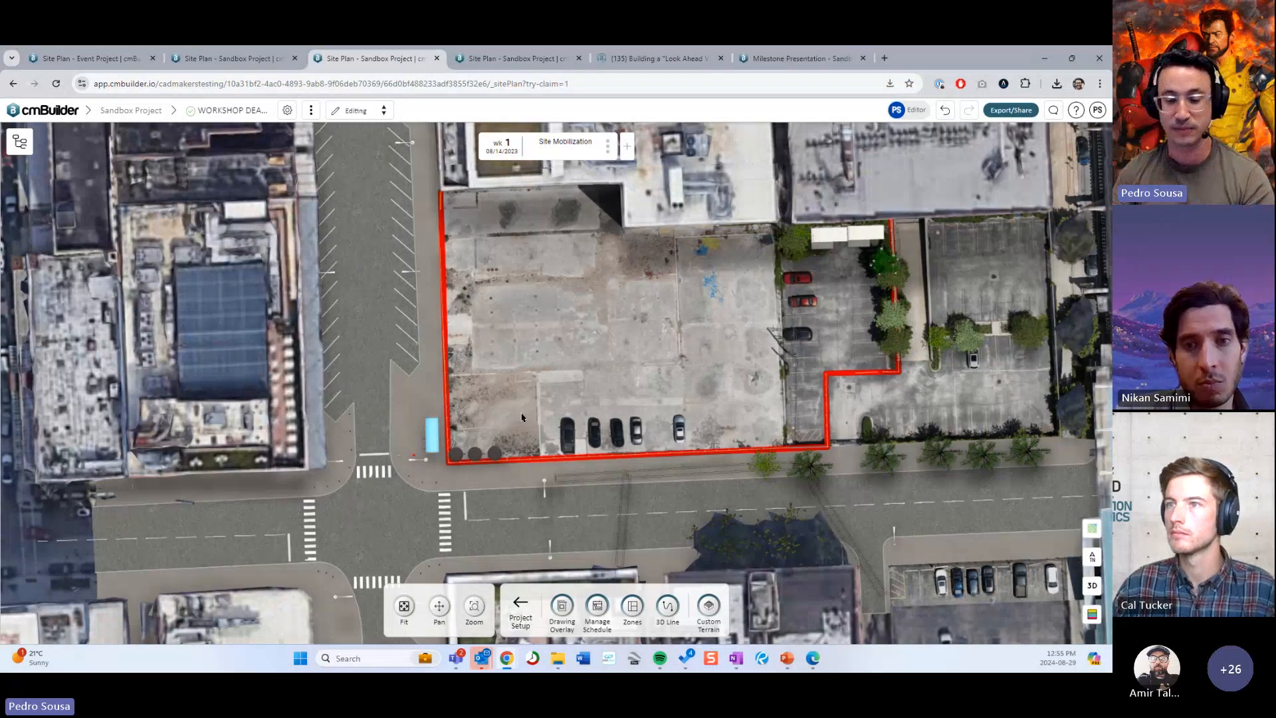
Step: Create a zone over the lot by projecting the red outline onto the Z plane at an offset of 181.76 m
left_click(1092, 585)
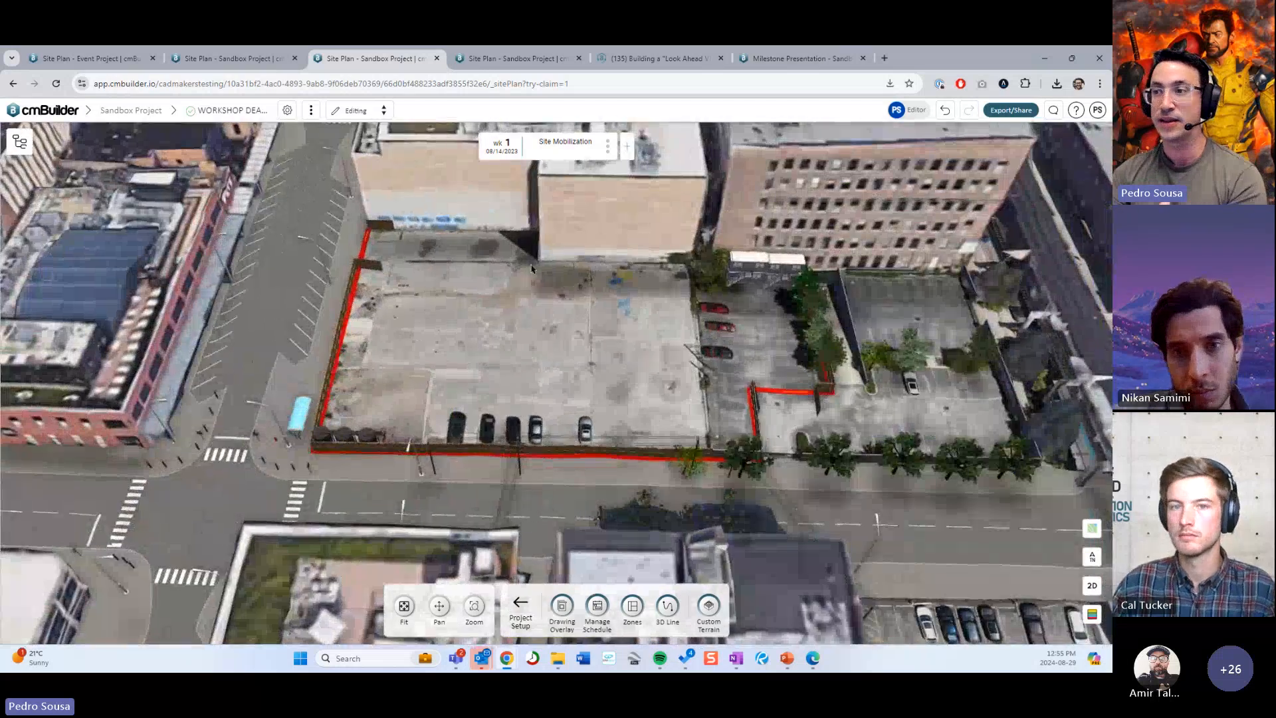
left_click(635, 602)
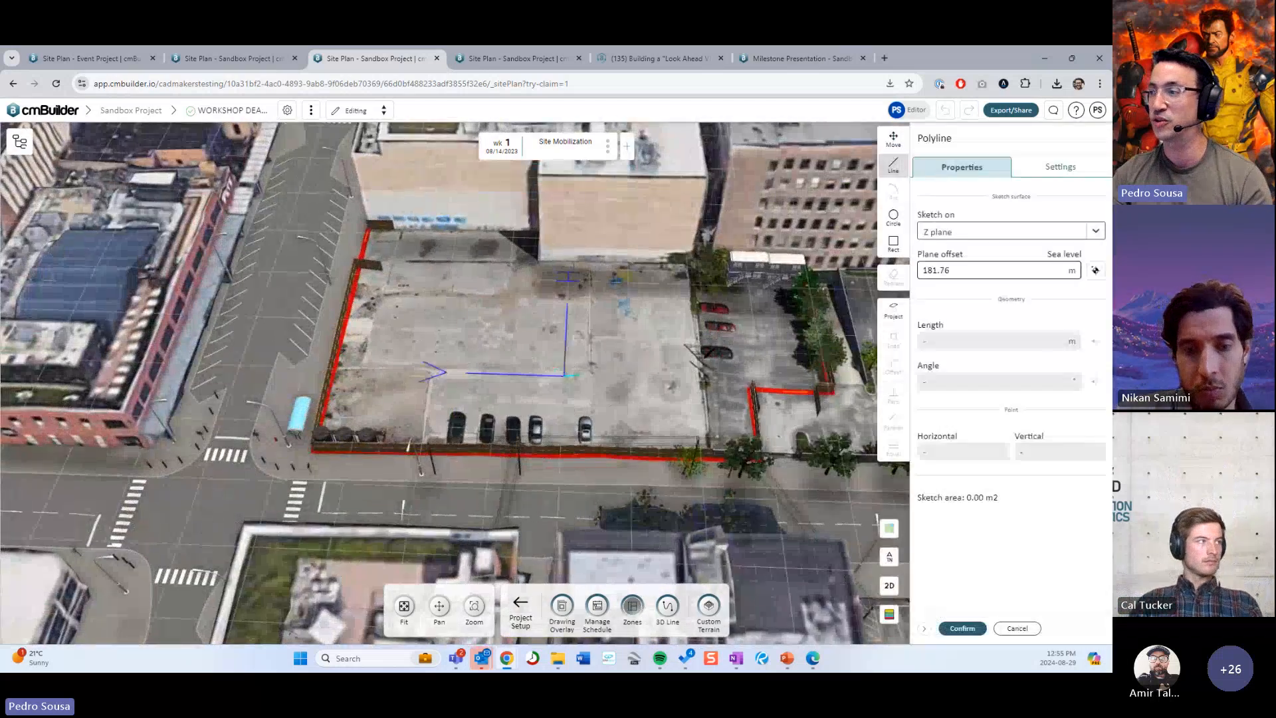
left_click(894, 310)
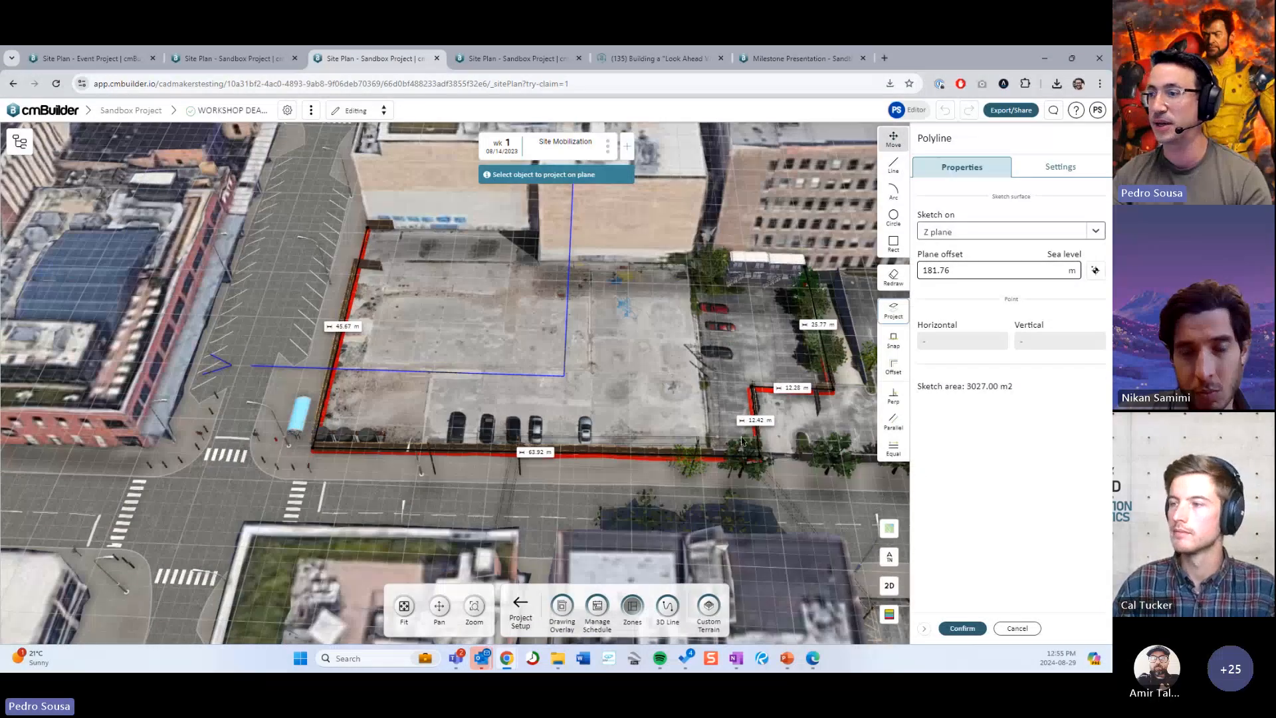
left_click(562, 346)
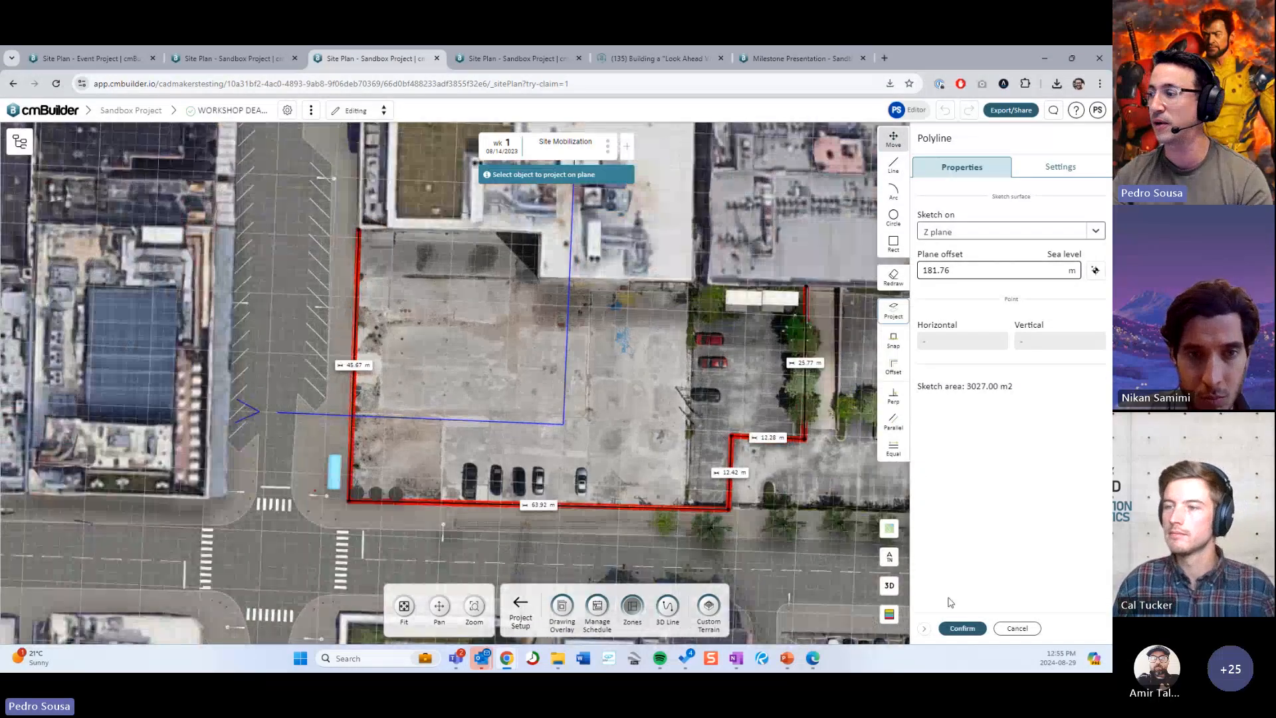
left_click(963, 628)
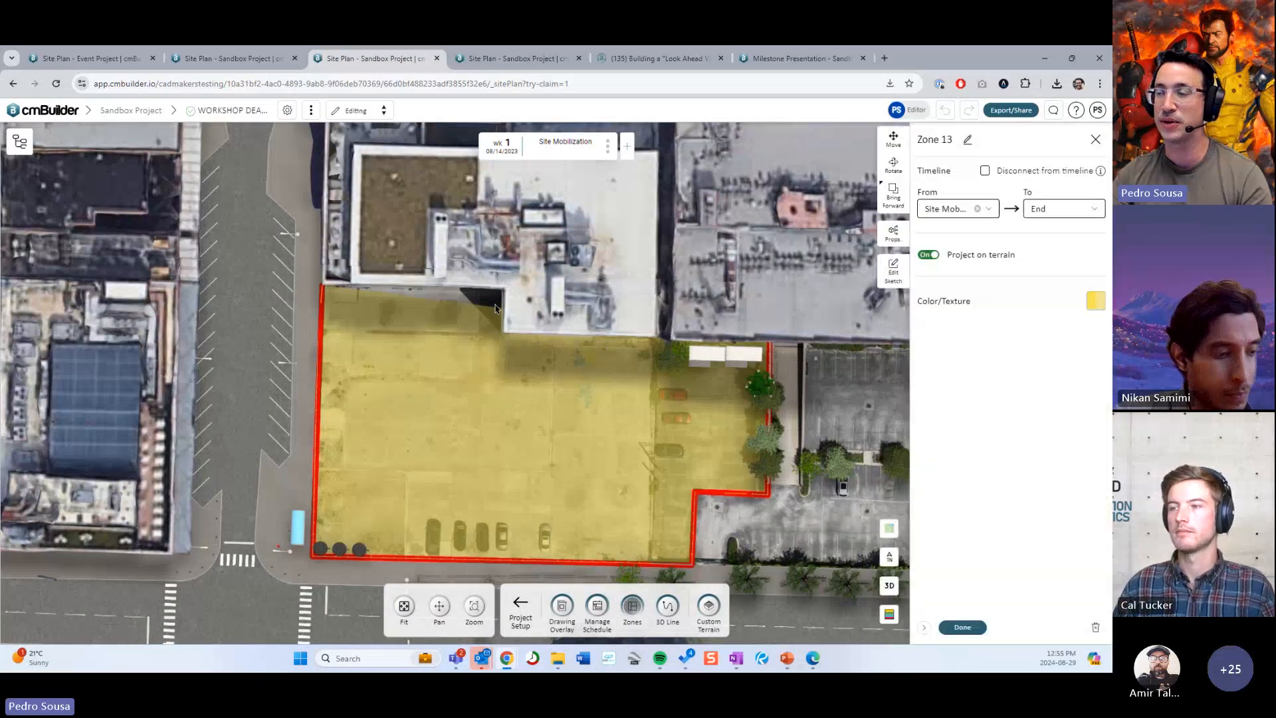
Step: Edit the zone's sketch so its building-side edge follows the building's notch, with segments about 30.4 m and 7.8 m long
left_click(588, 356)
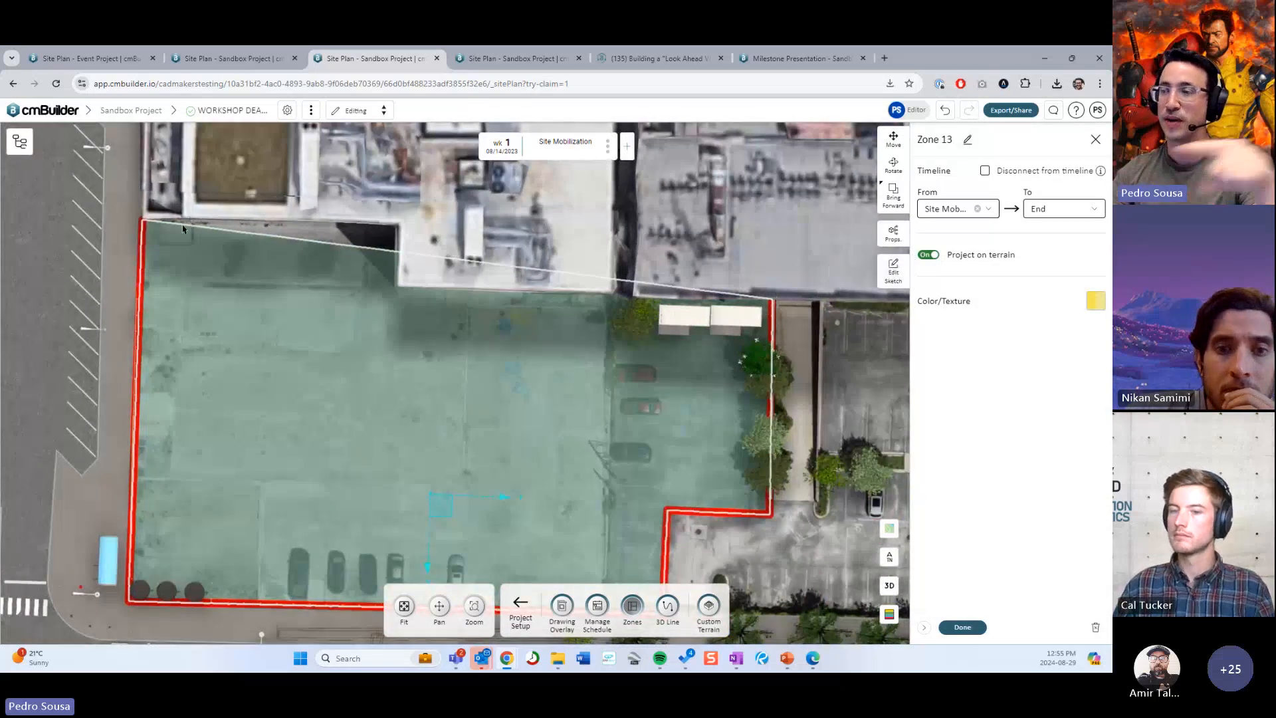
left_click(893, 270)
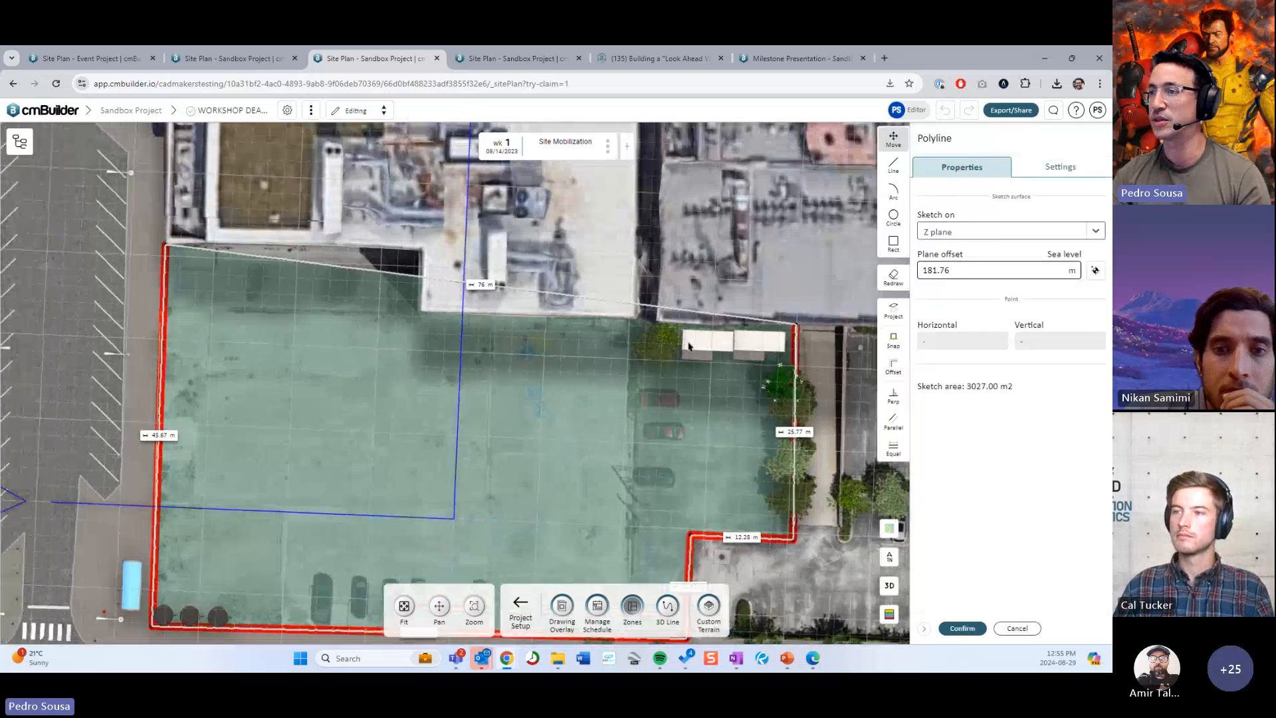
key("l")
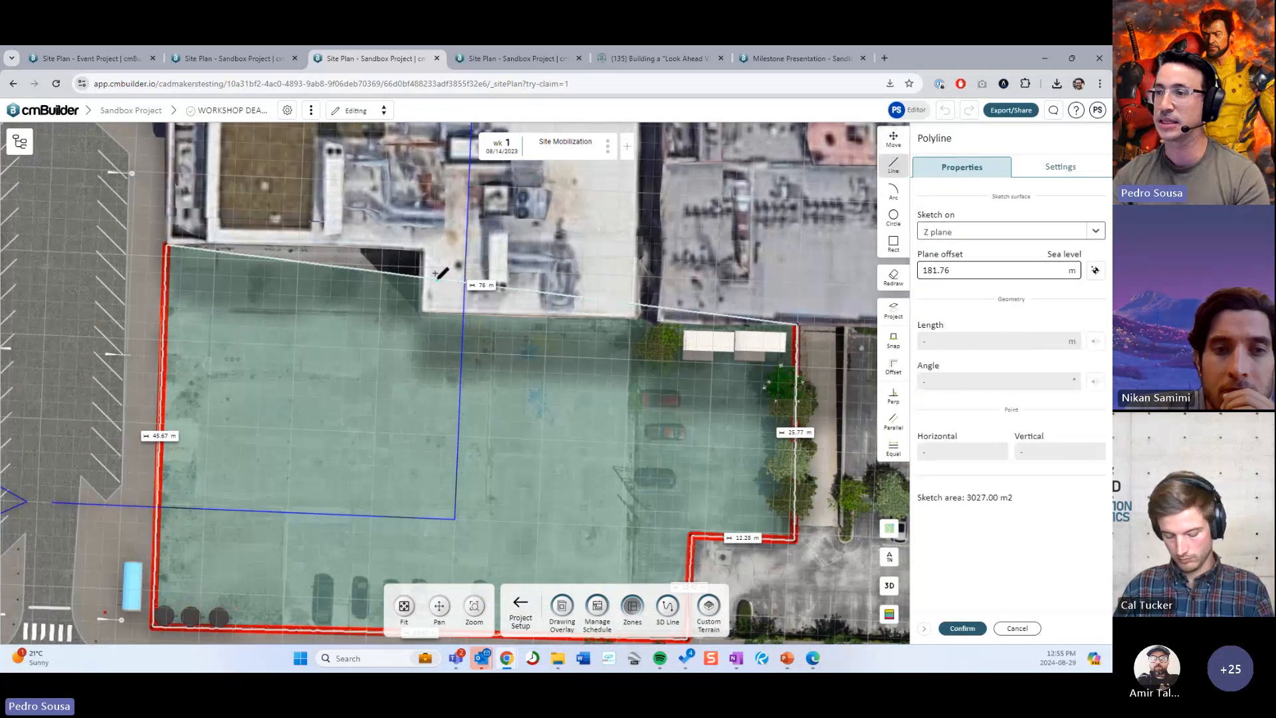
left_click_drag(440, 280, 422, 250)
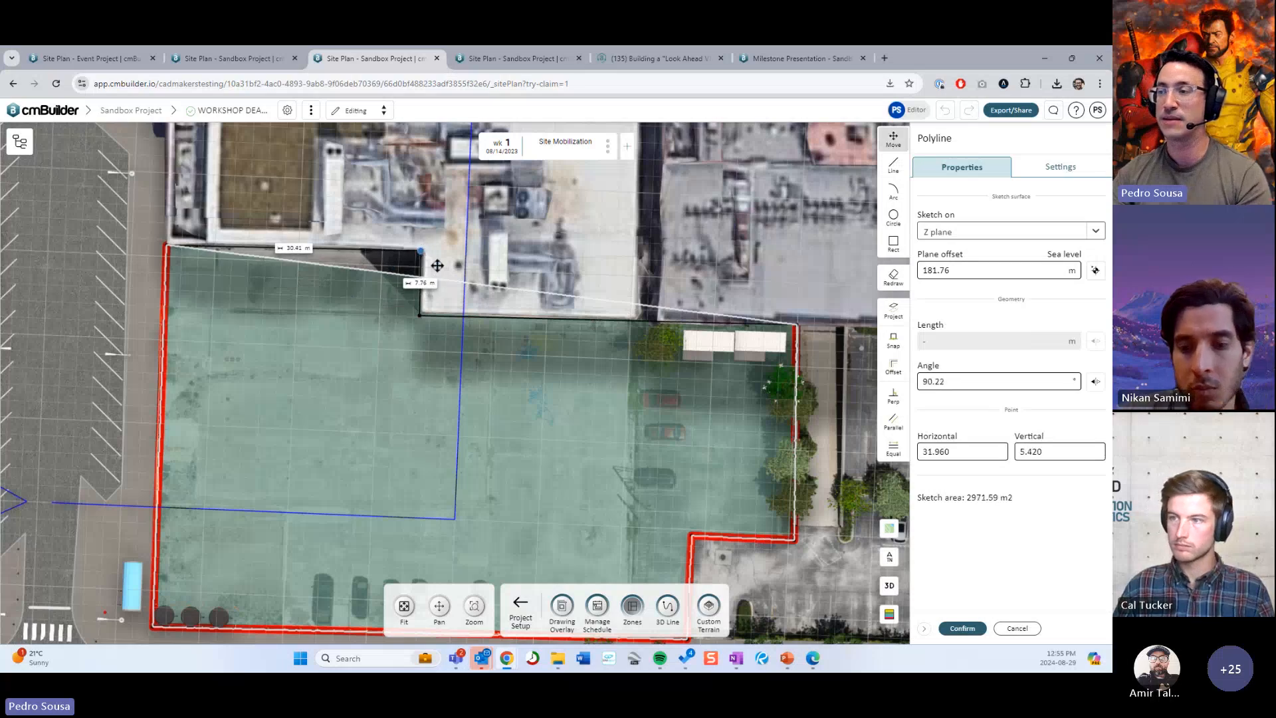
Step: Insert an extra point on the long edge beside the building, pull it into the lot and remove it again
scroll(499, 350, "down", 3)
middle_click_drag(557, 416, 560, 448)
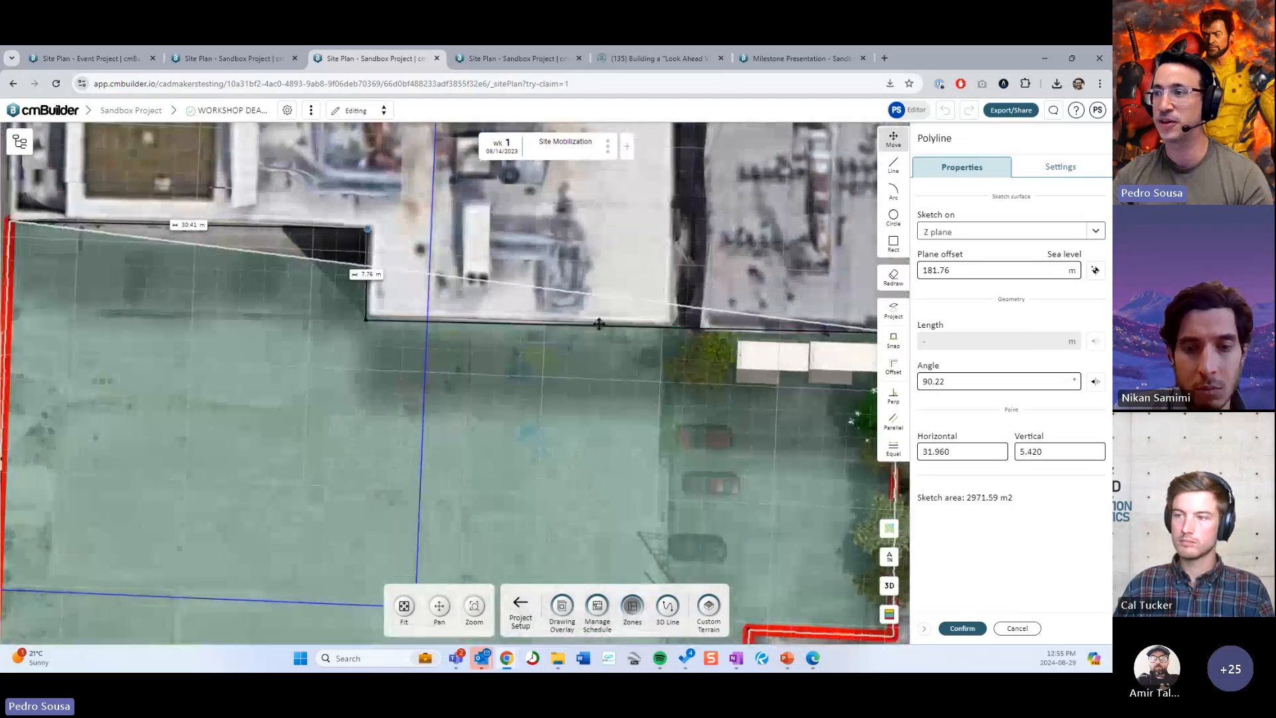
middle_click_drag(565, 366, 506, 359)
scroll(569, 336, "up", 1)
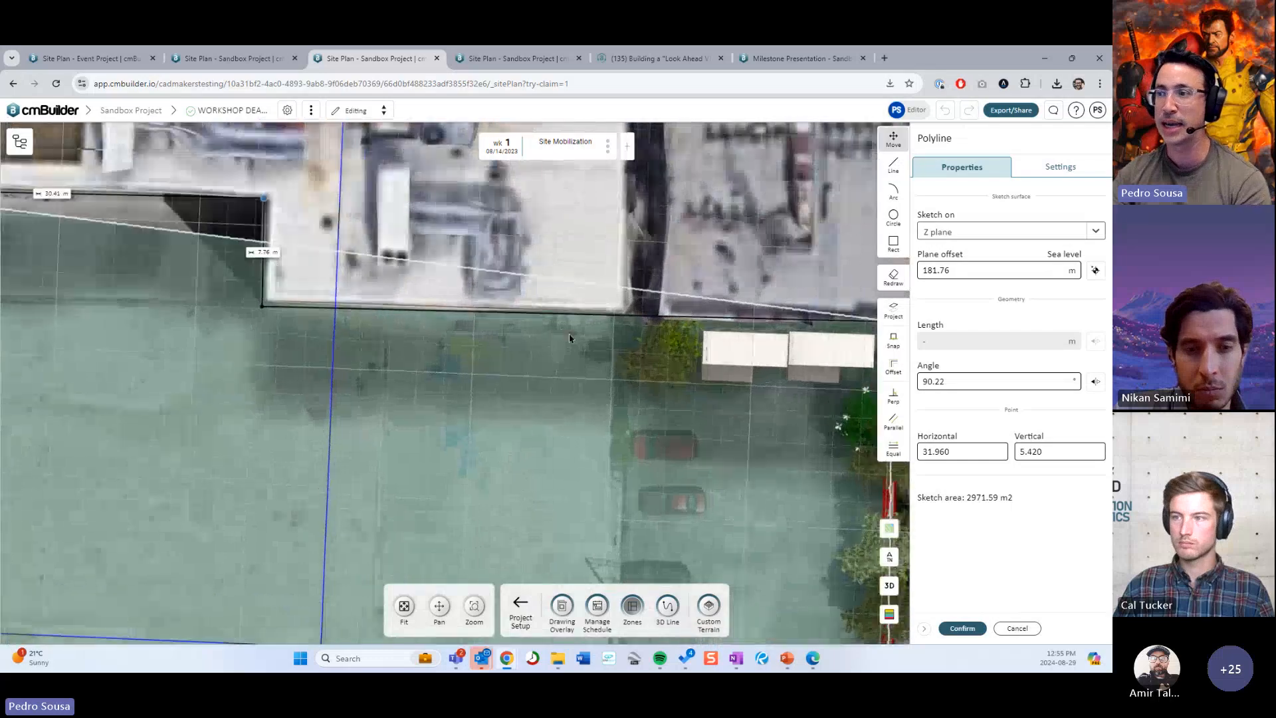
left_click(894, 167)
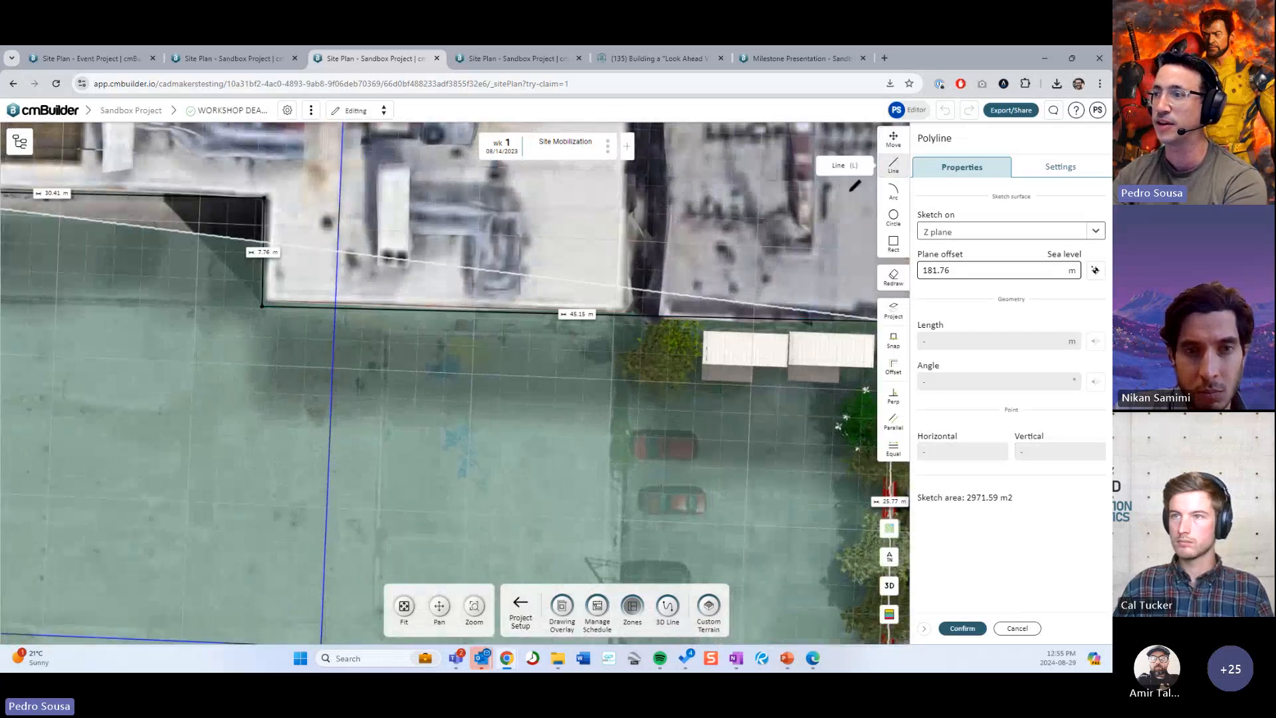
left_click(430, 310)
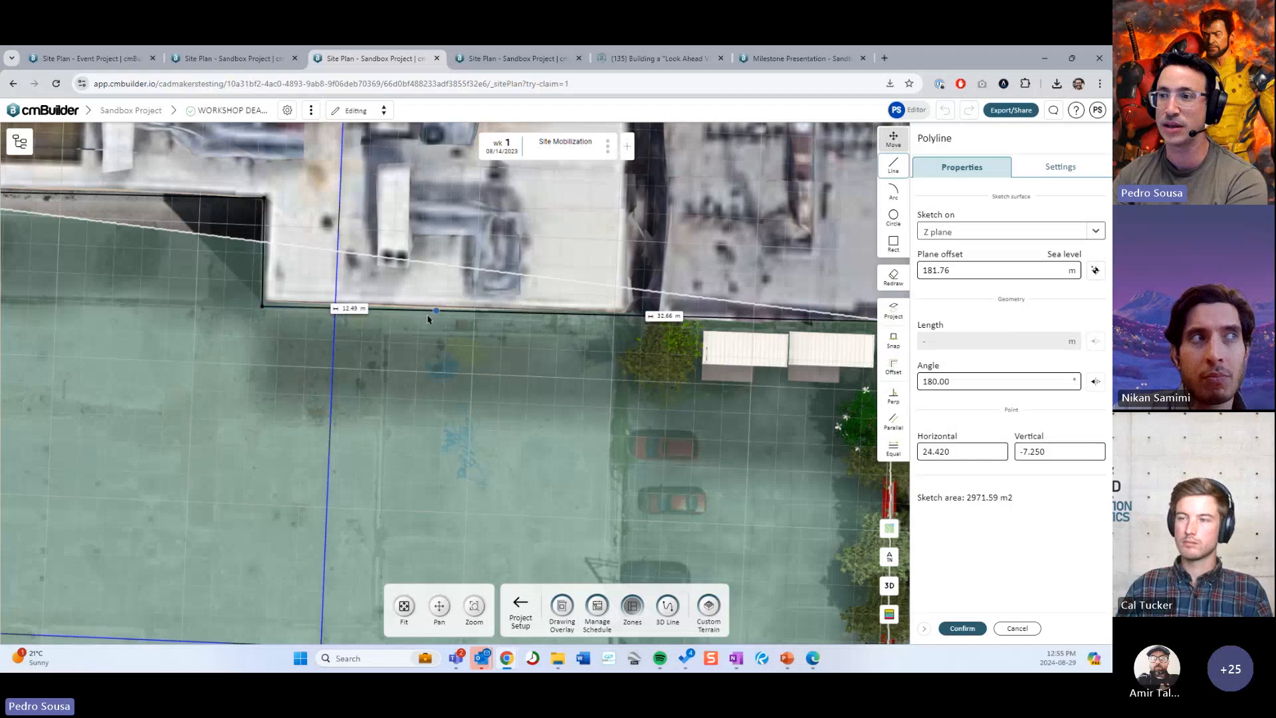
left_click_drag(431, 310, 450, 383)
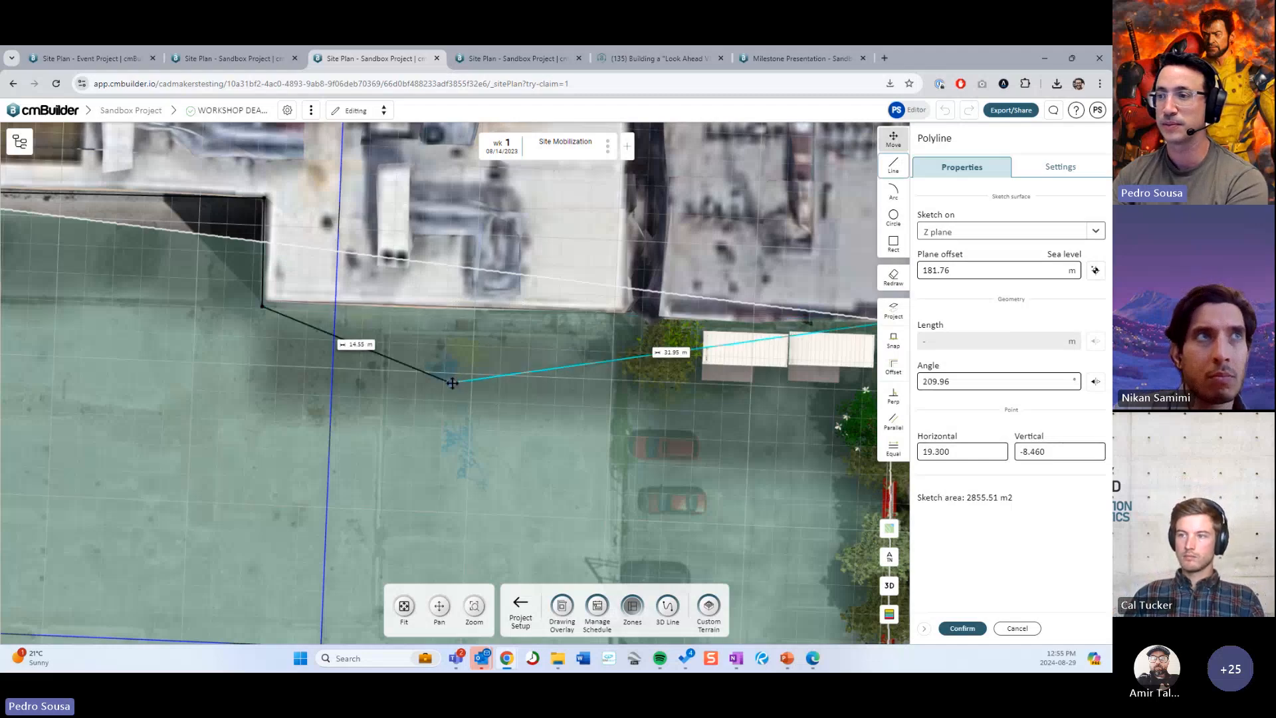
right_click(451, 382)
left_click(491, 419)
Step: Confirm the reshaped sketch, finish editing the zone, and view the highlighted lot within the city model
scroll(479, 352, "down", 5)
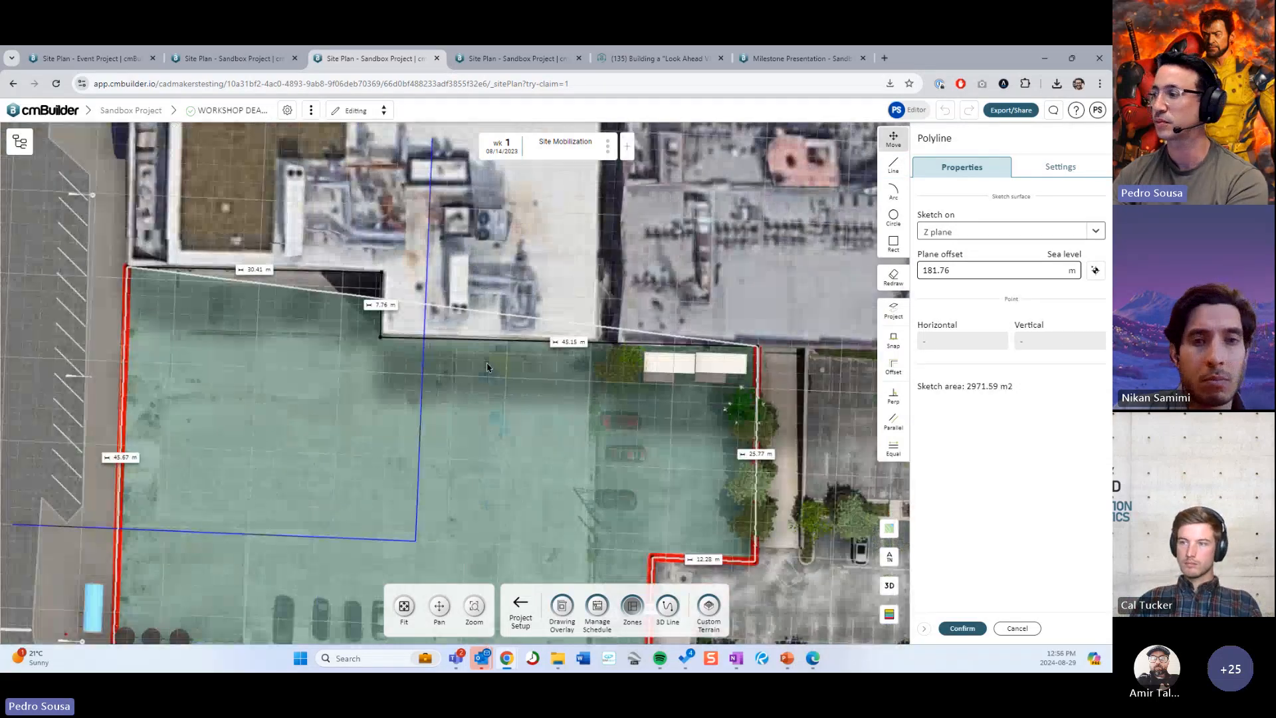
left_click(963, 628)
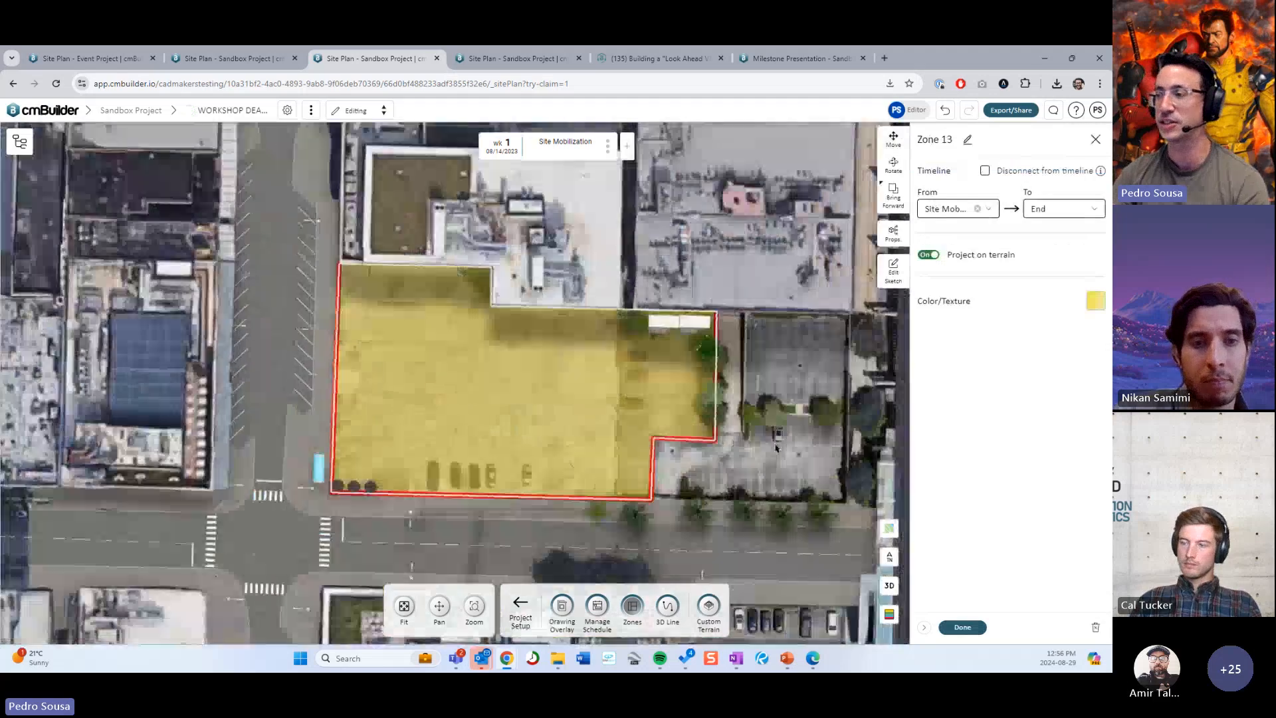
left_click(962, 627)
scroll(746, 397, "down", 3)
scroll(746, 397, "down", 6)
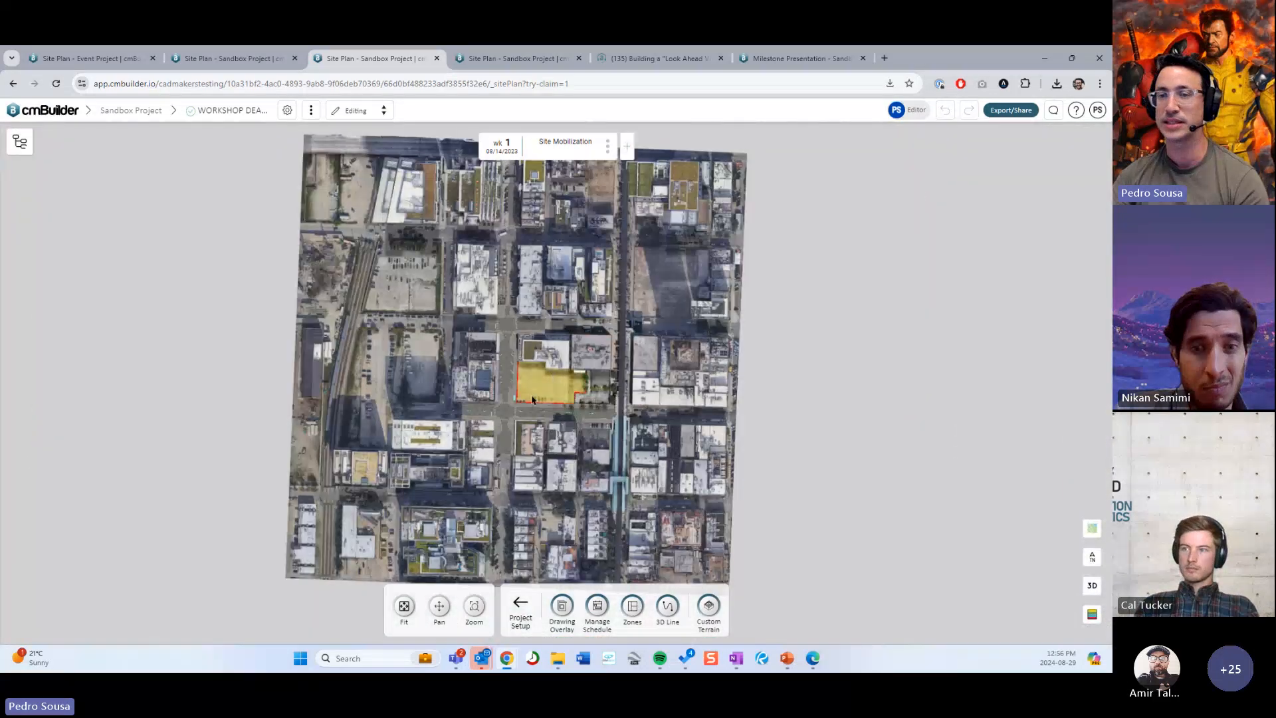
scroll(560, 398, "up", 6)
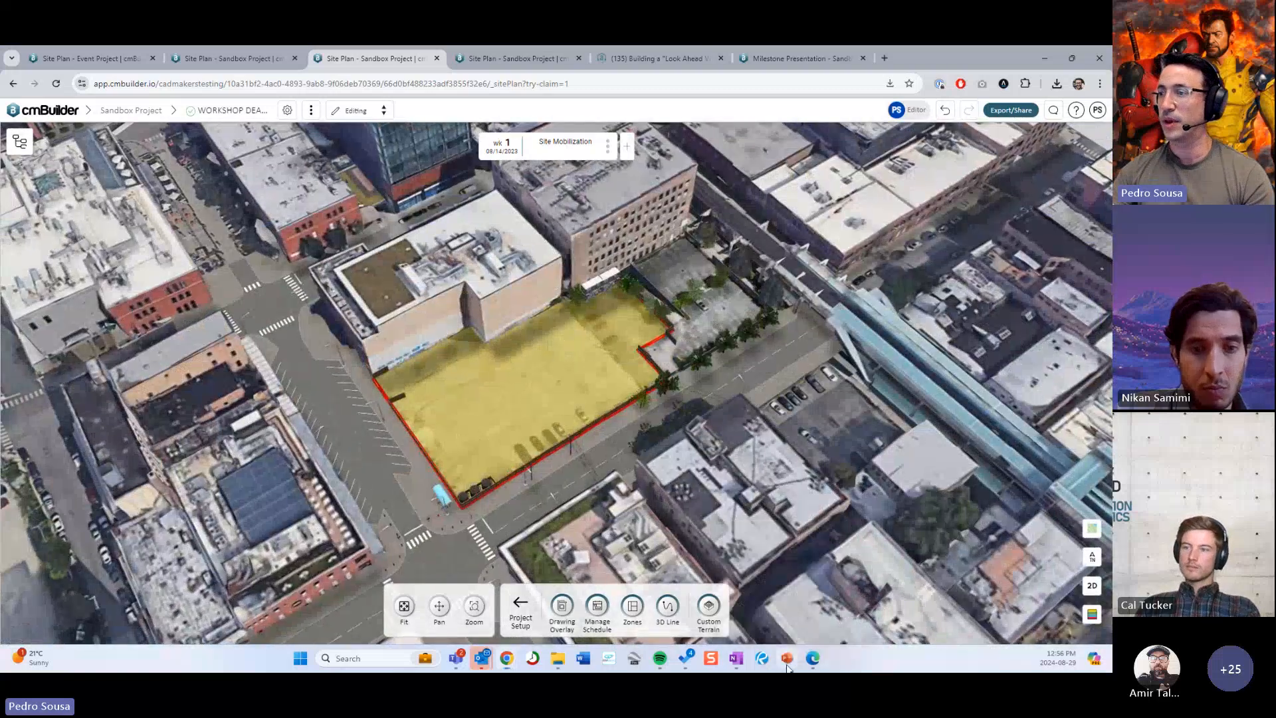
Step: Switch to PowerPoint to check the Tips and Tricks slide on creating a browser app, and return to the 3D site plan in Chrome
left_click(788, 658)
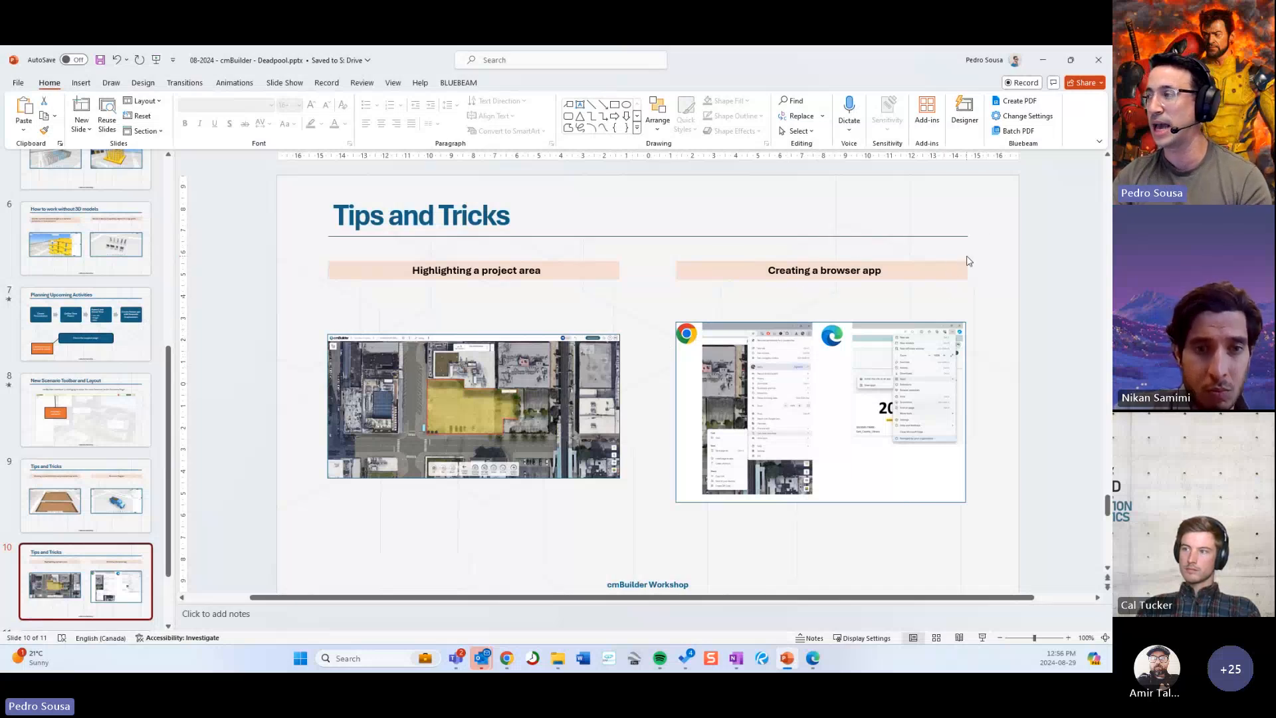
left_click(1047, 63)
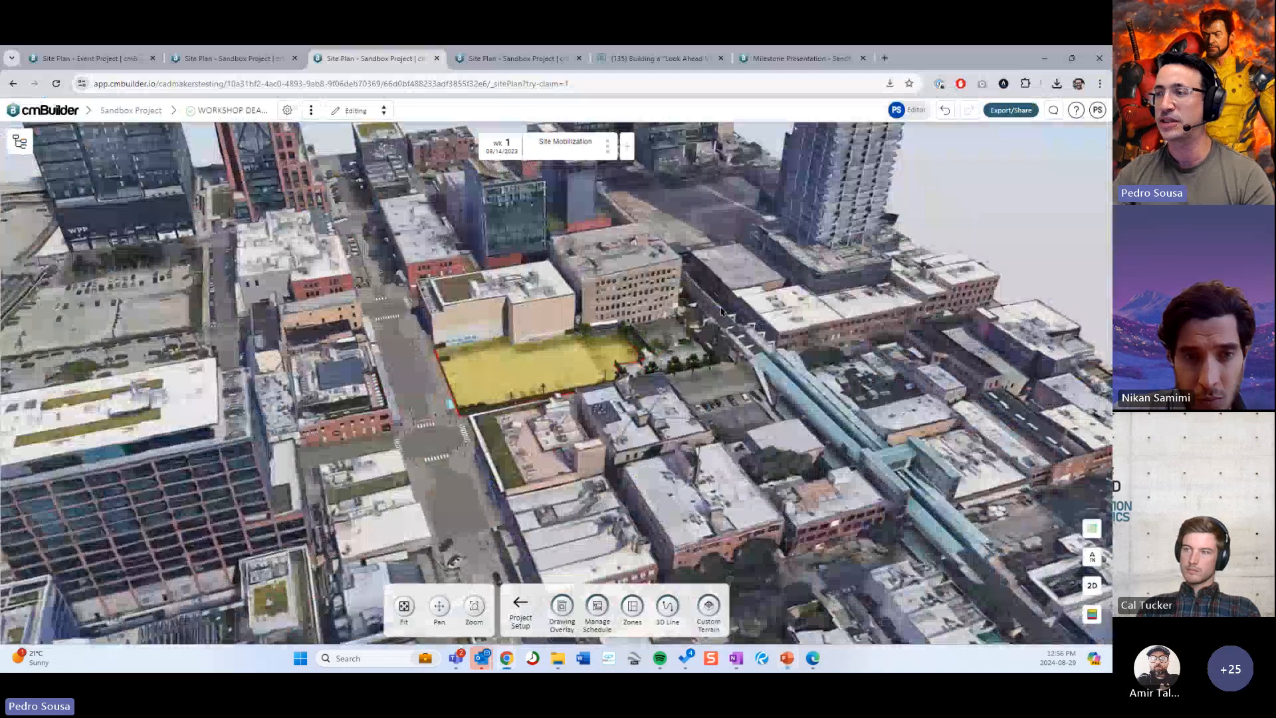
left_click_drag(738, 313, 633, 327)
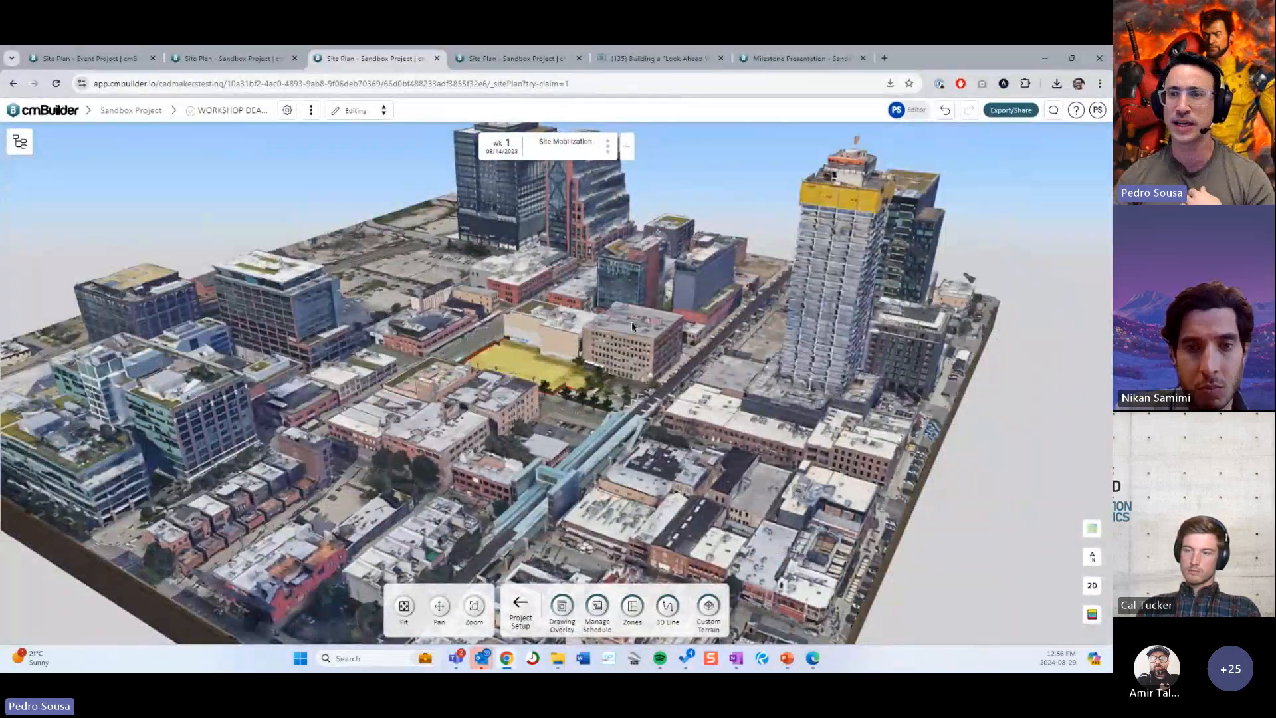
scroll(632, 328, "down", 3)
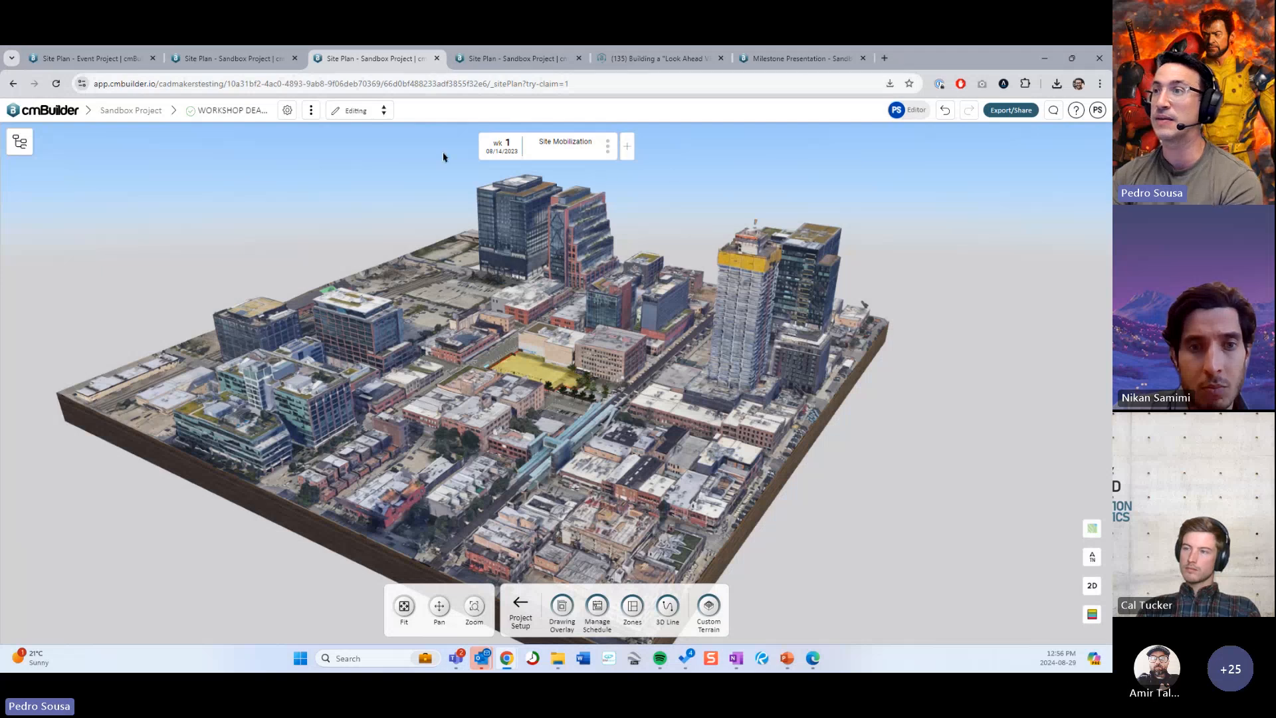
left_click(252, 85)
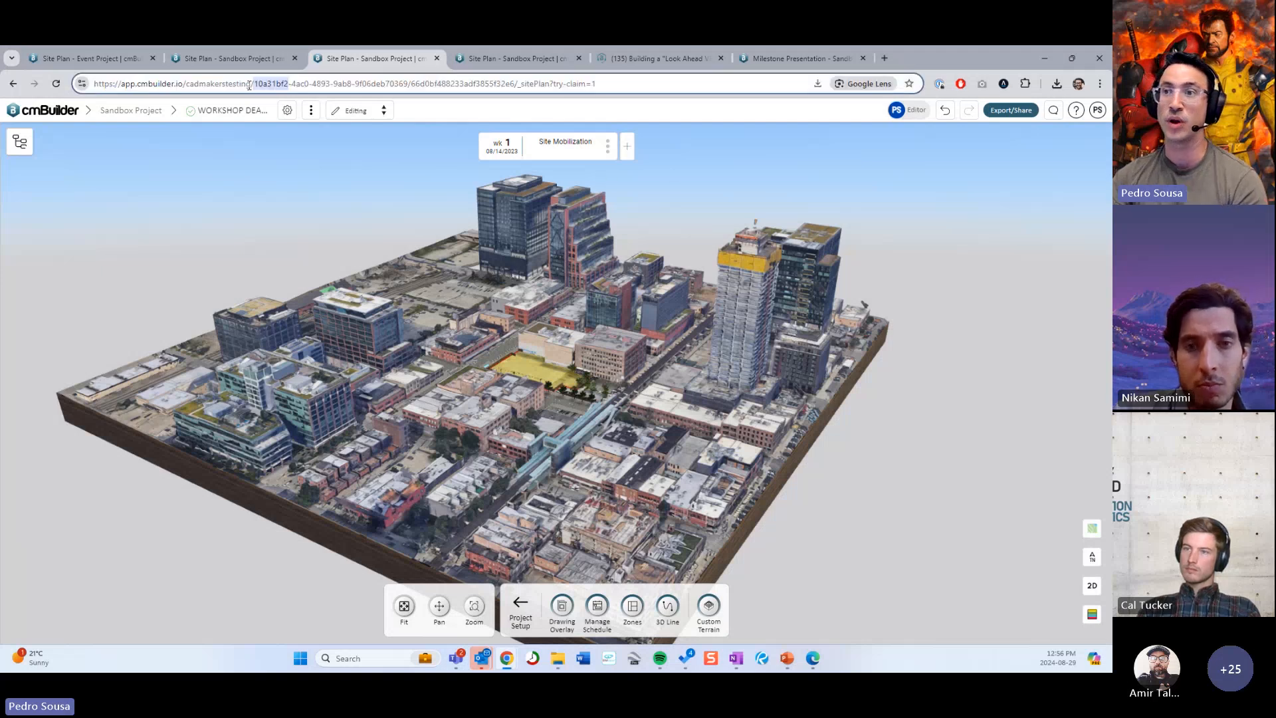
left_click(309, 174)
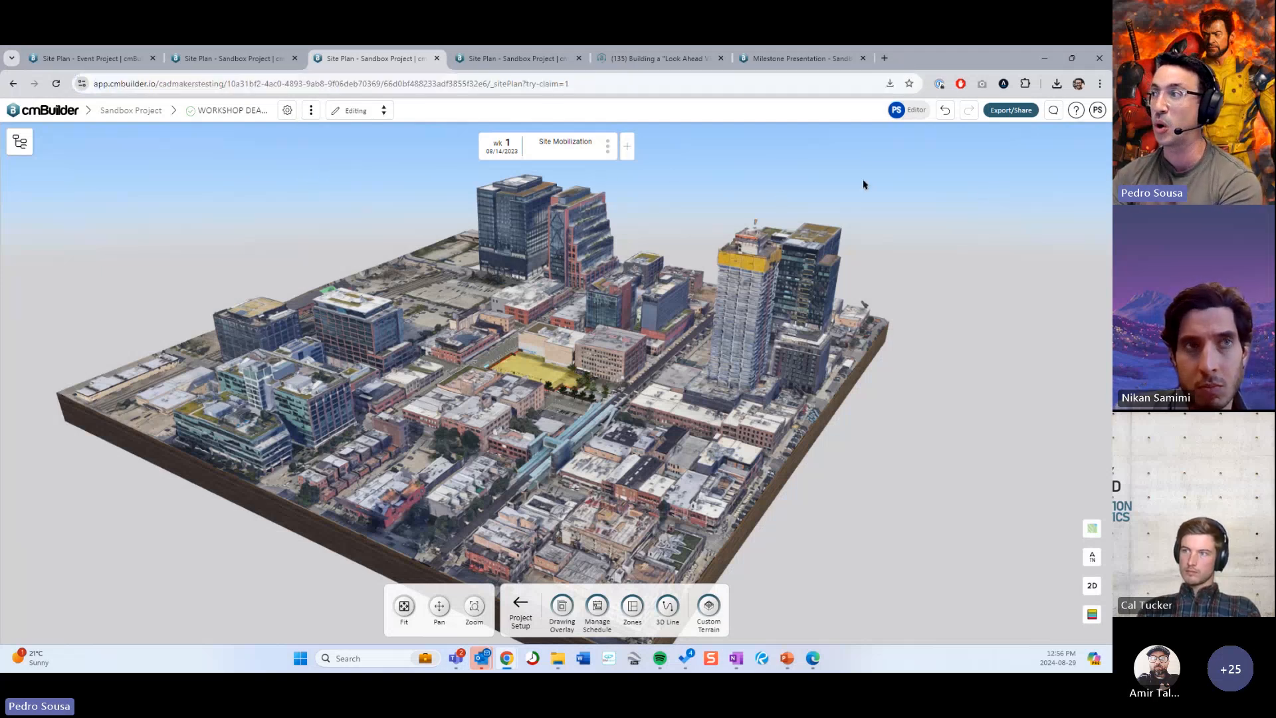
Step: Install the current cmBuilder page as a browser app named "Deadpool is the best"
left_click(1101, 85)
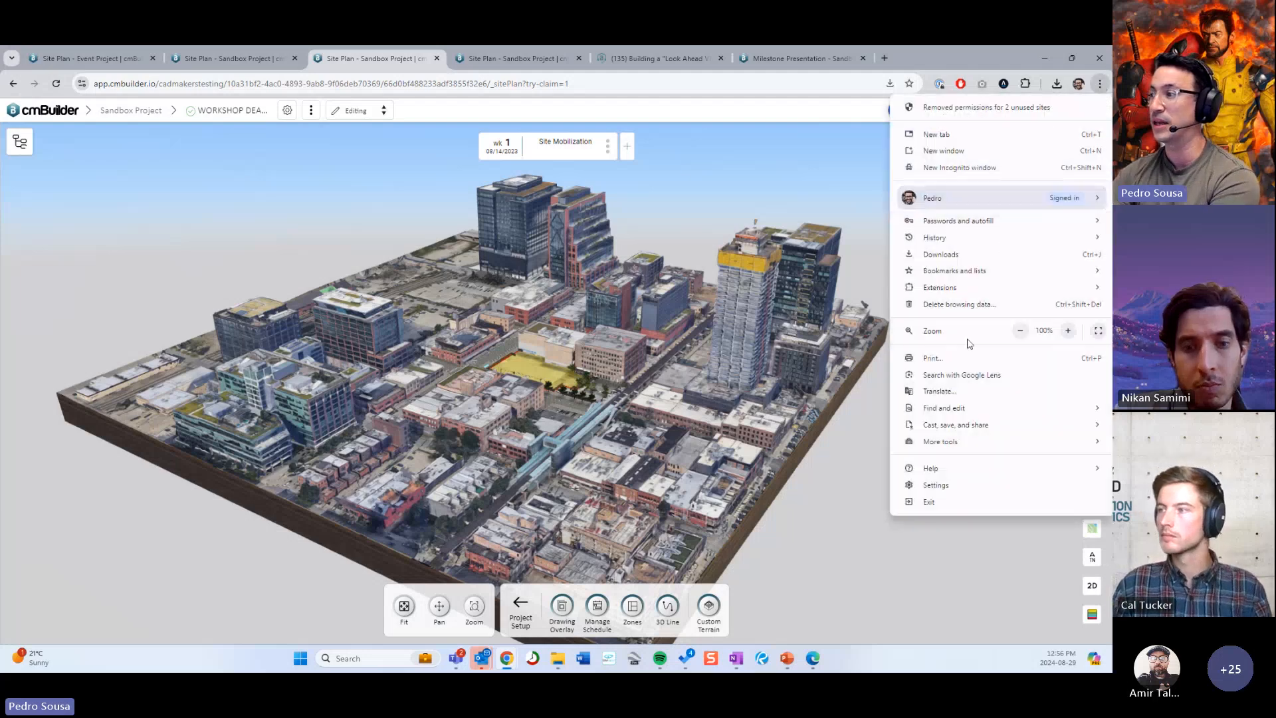
mouse_move(958, 431)
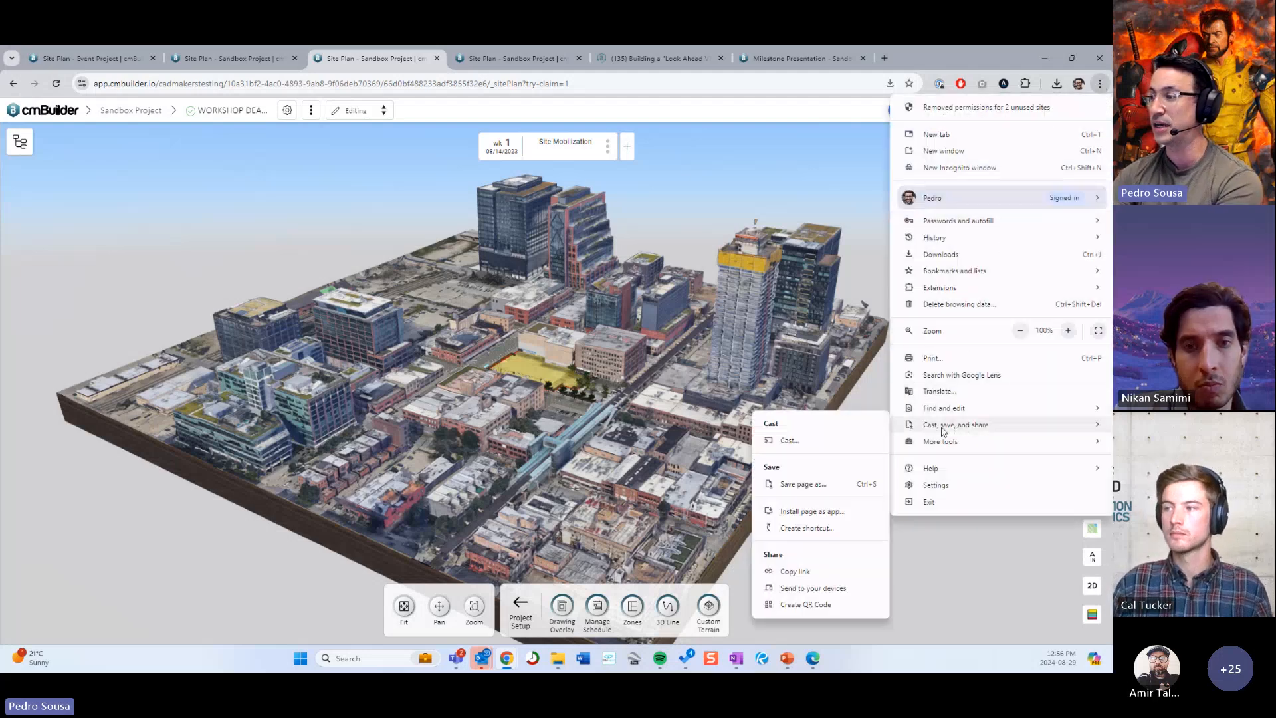
left_click(798, 517)
left_click(535, 156)
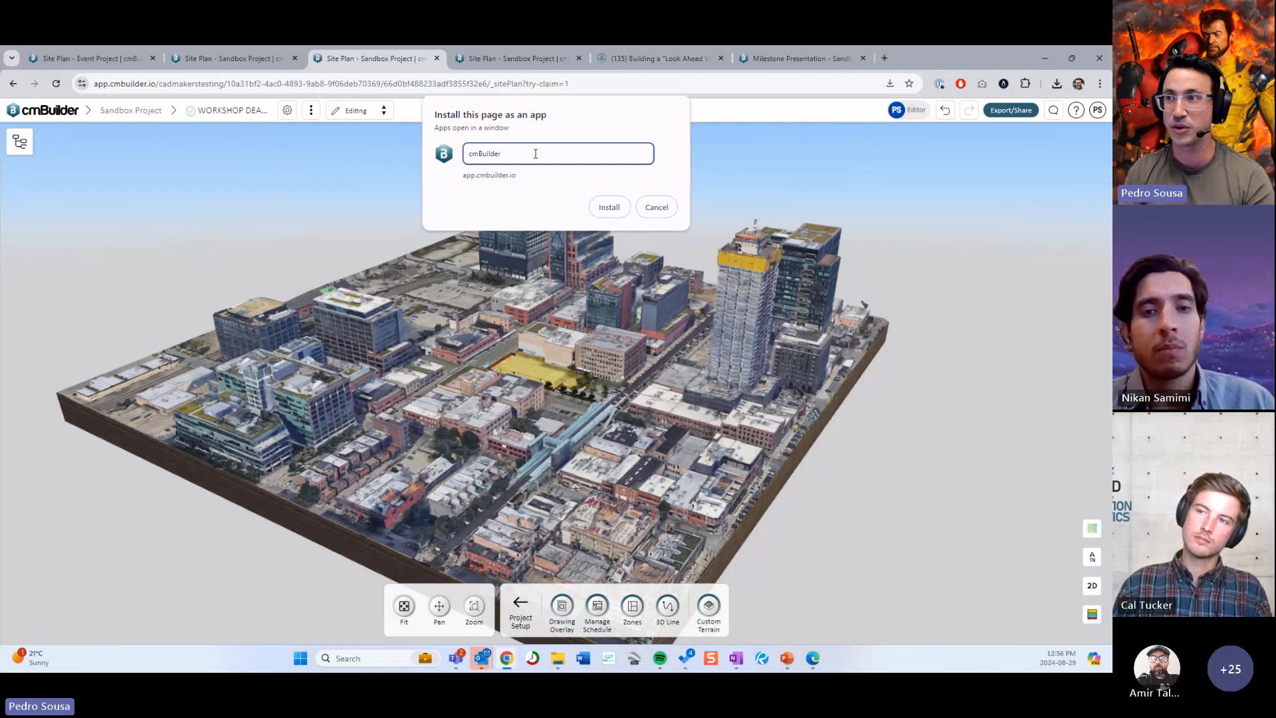
double_click(536, 153)
type("cm")
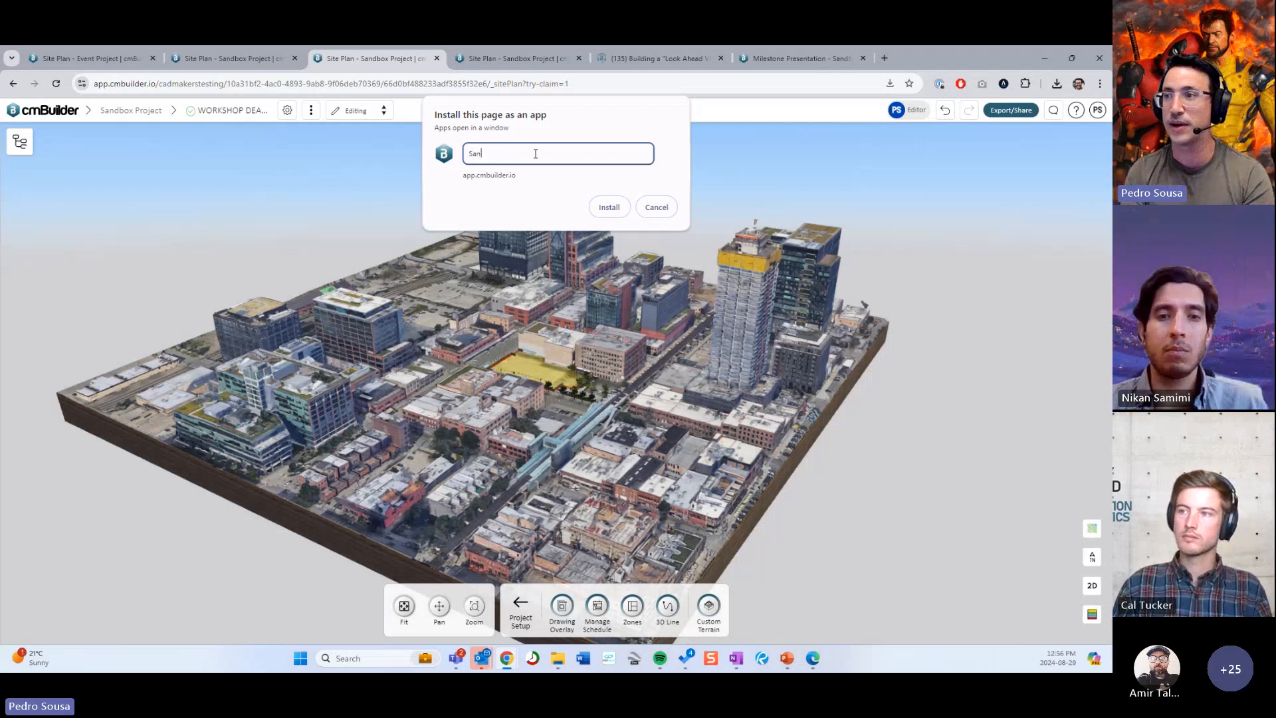
key("BackSpace")
key("BackSpace")
type("Deadpoo")
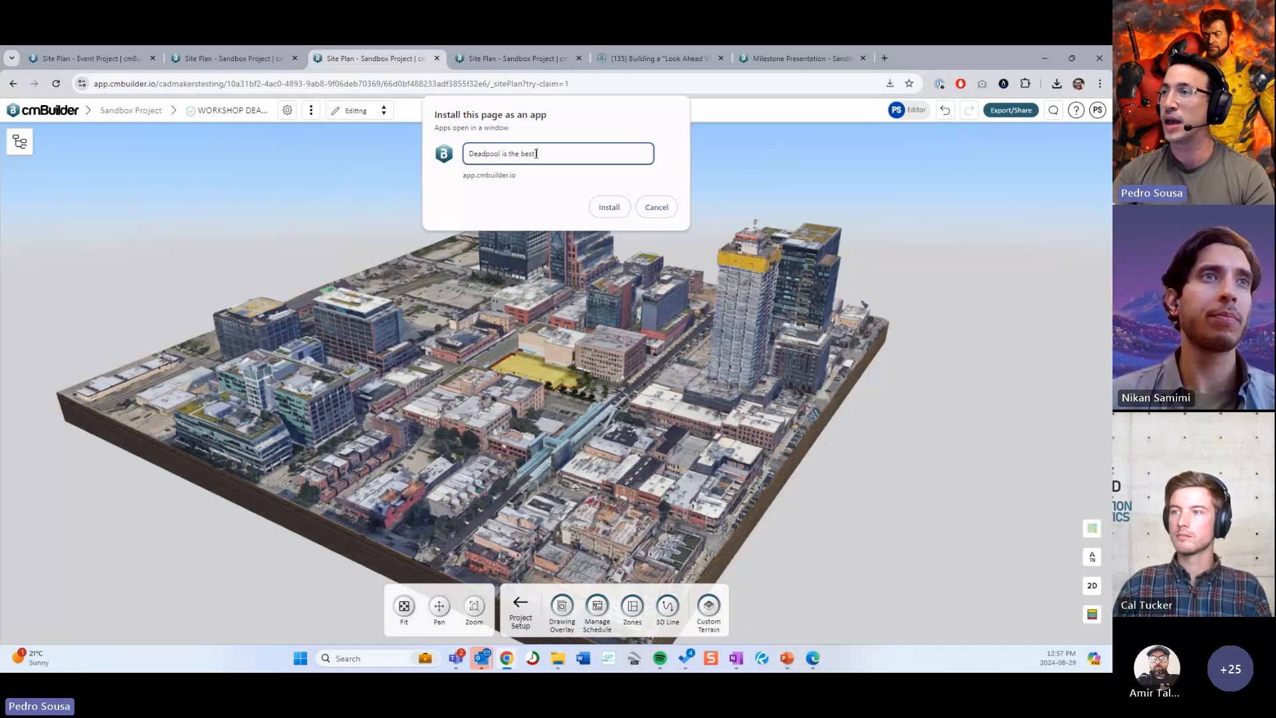
type("l is the best")
left_click(609, 207)
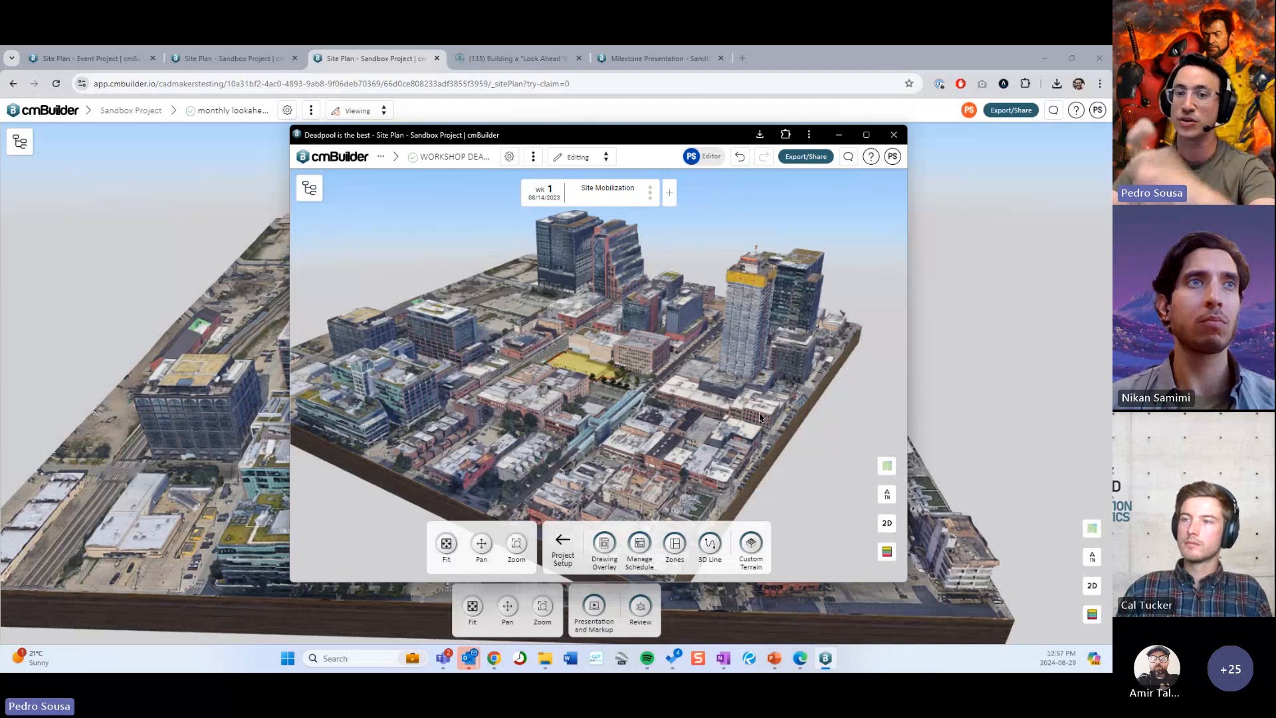
Step: Look at the installed app's taskbar options, including pinning it to the taskbar
right_click(825, 661)
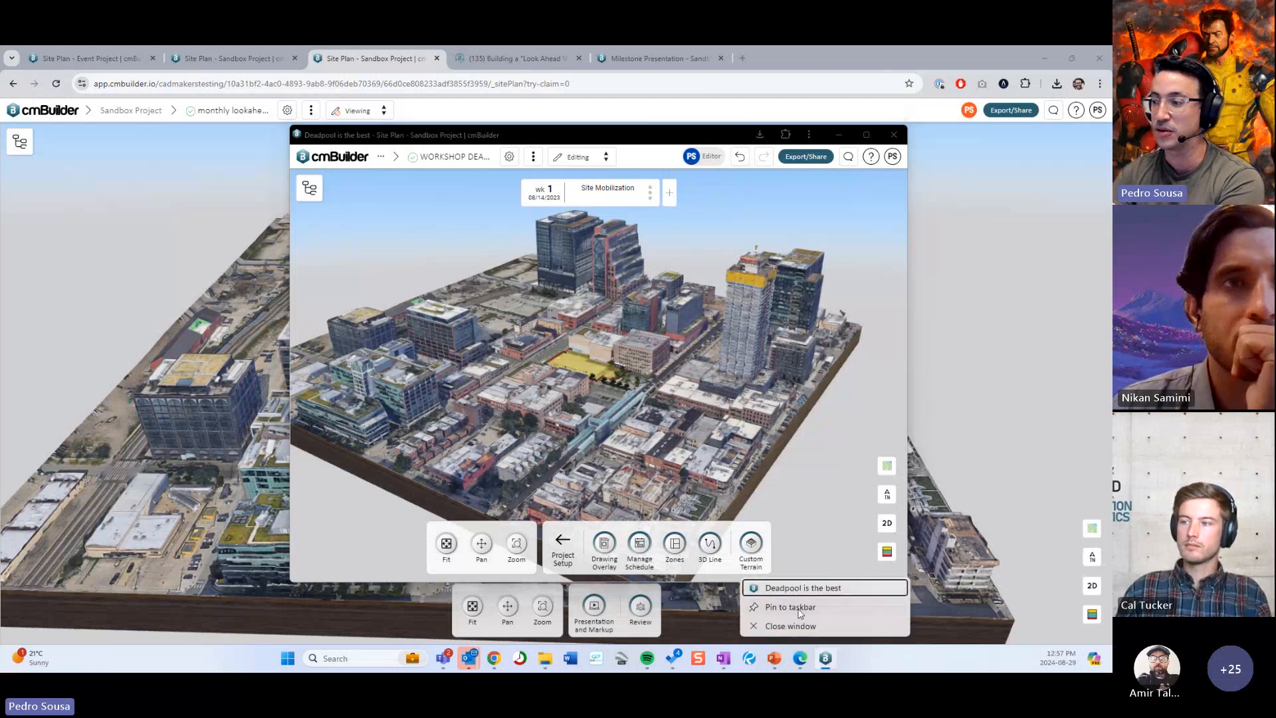
left_click(851, 648)
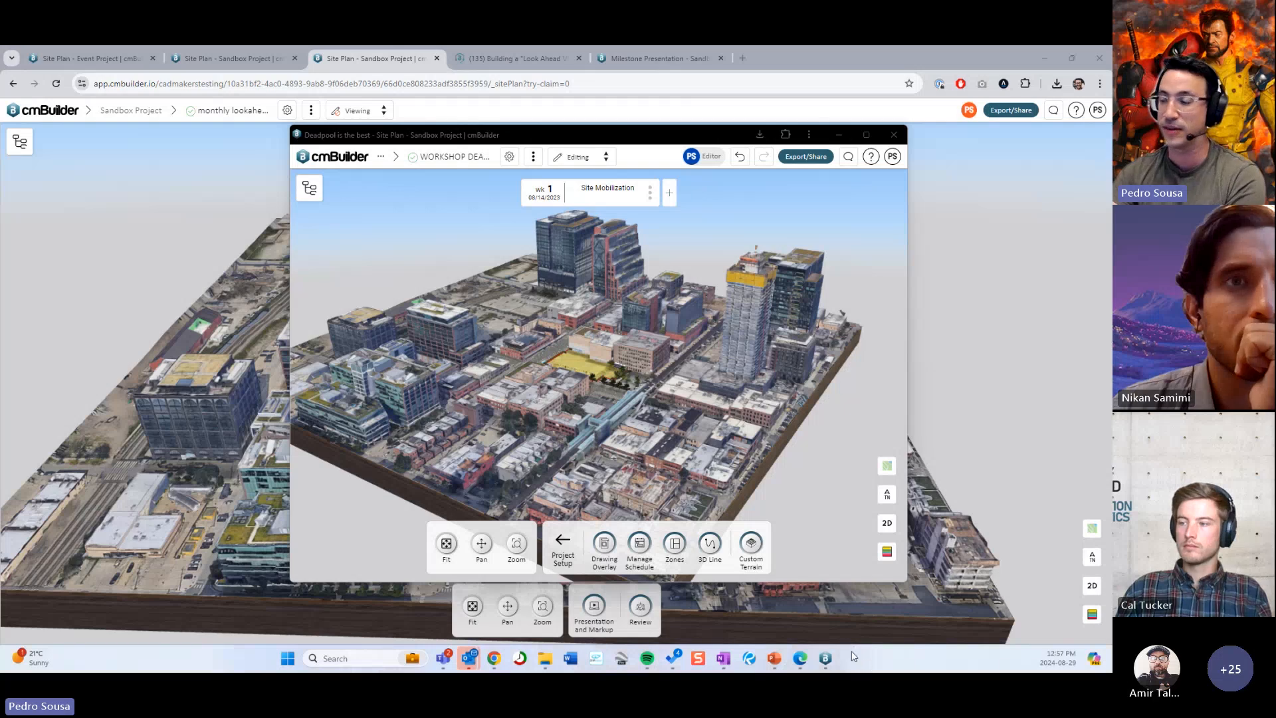
right_click(825, 658)
left_click(775, 270)
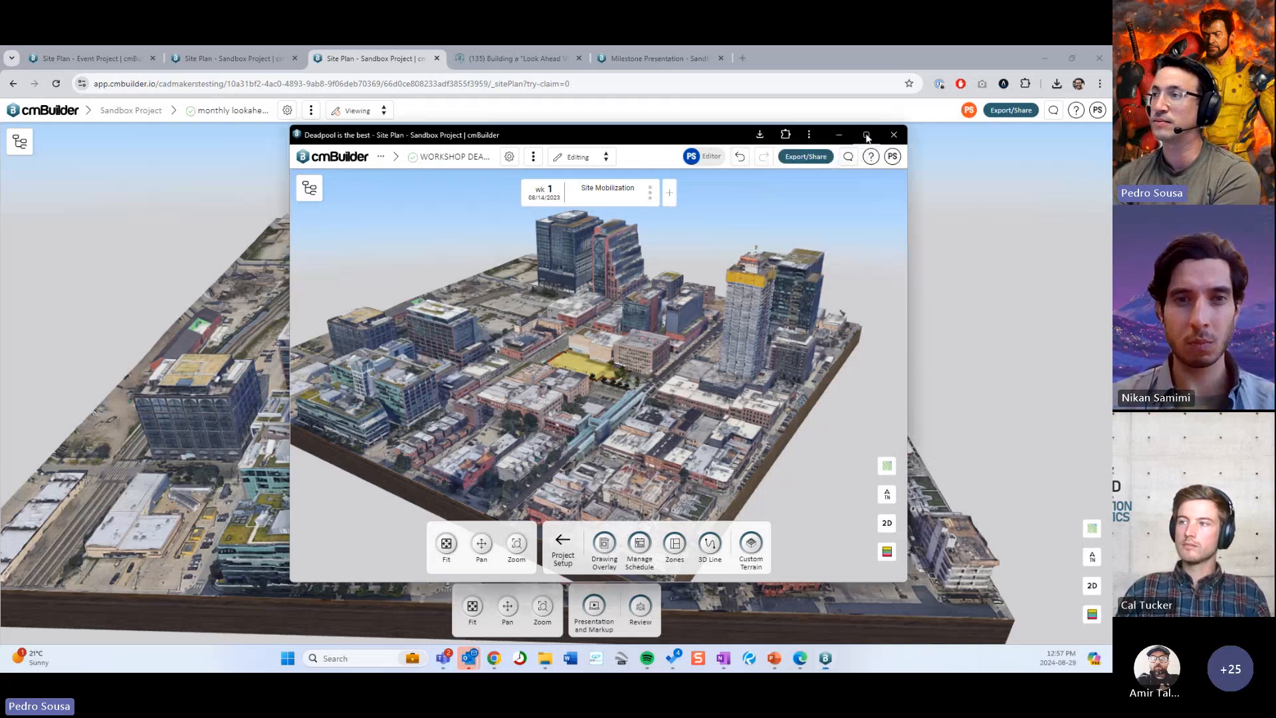
Step: Maximize the installed app's window, view the site model from another angle in it, and minimize the window
left_click(867, 136)
scroll(746, 353, "up", 3)
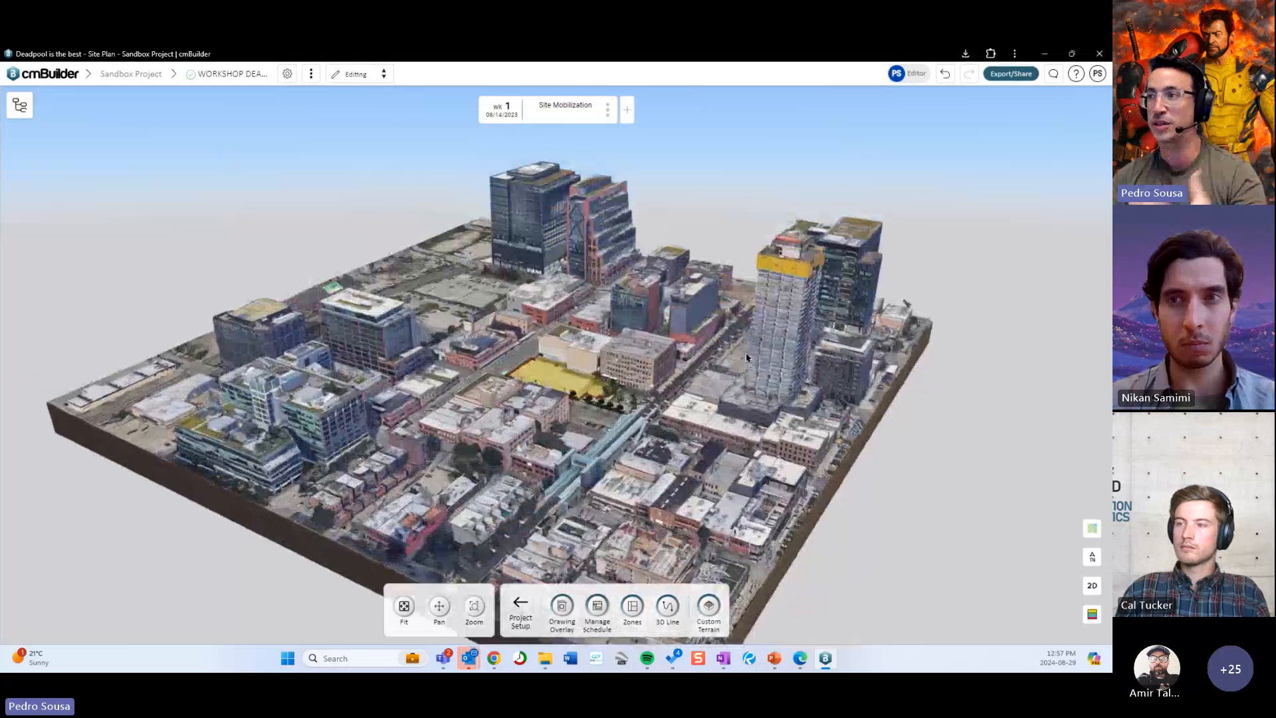
left_click_drag(874, 293, 1057, 111)
left_click(1044, 53)
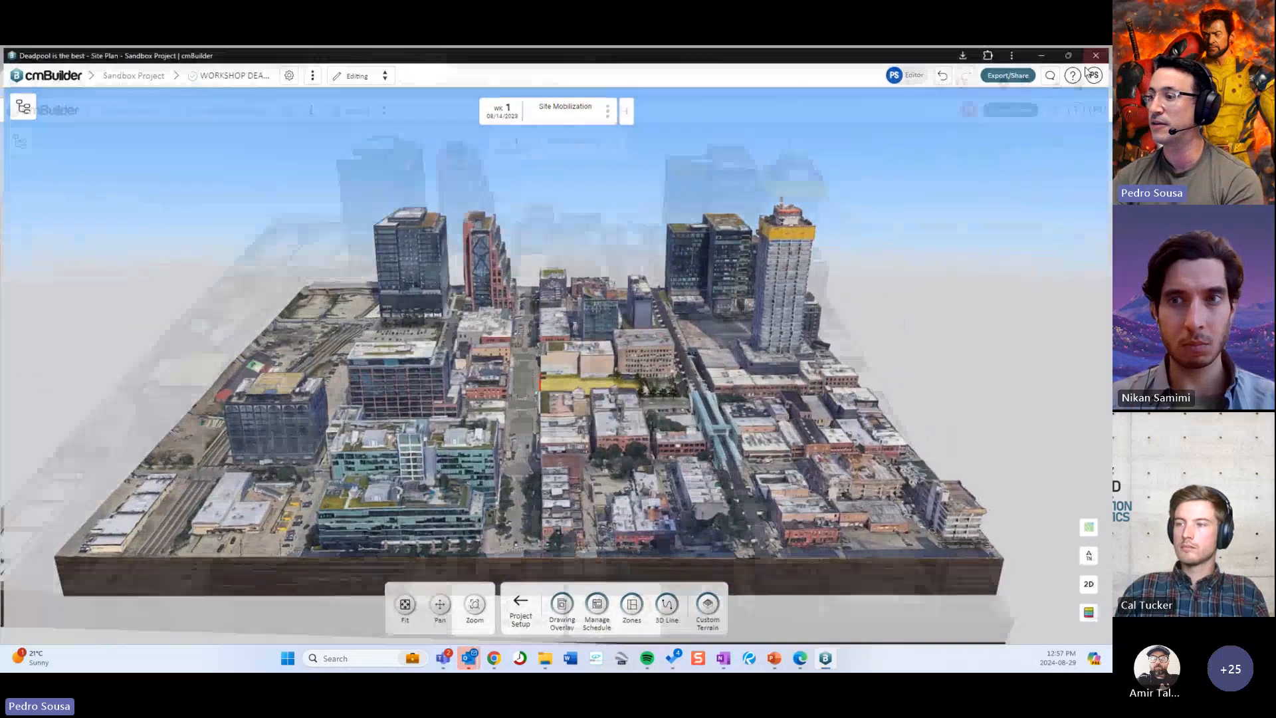
Step: Switch to Microsoft Edge, view the prompt for installing the cmBuilder site as an app, and dismiss it without installing
left_click(800, 659)
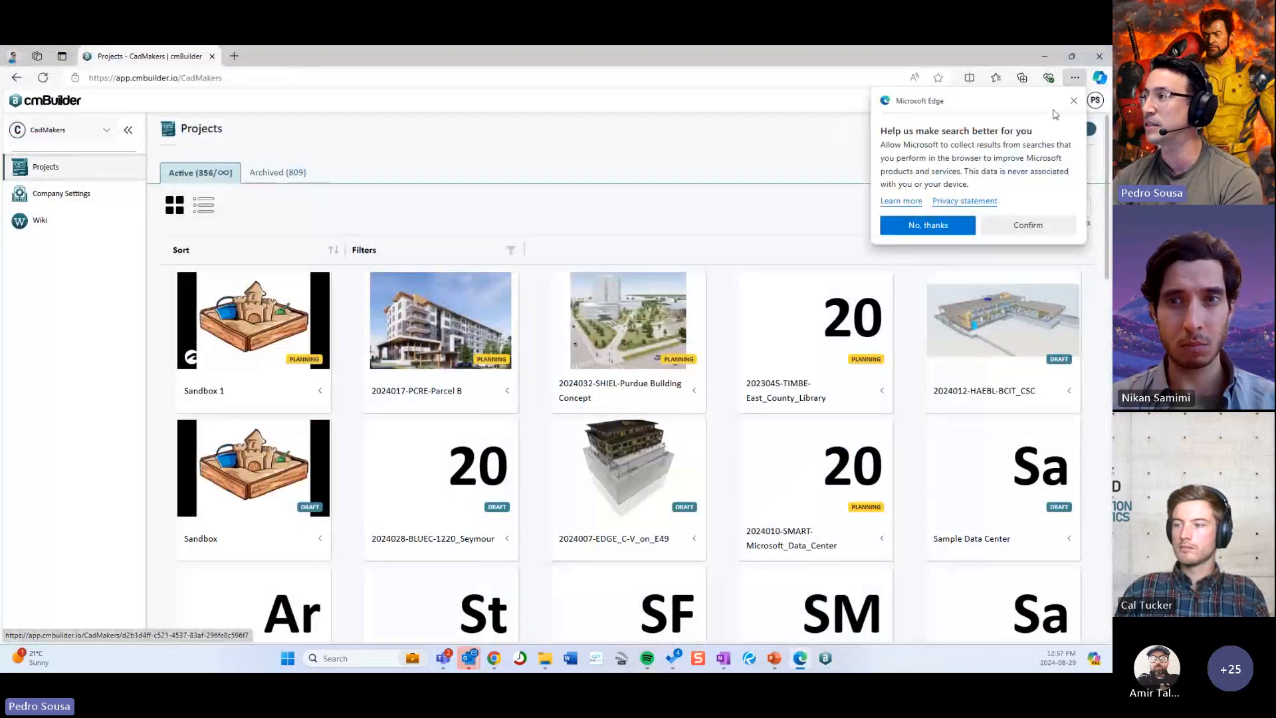
left_click(928, 225)
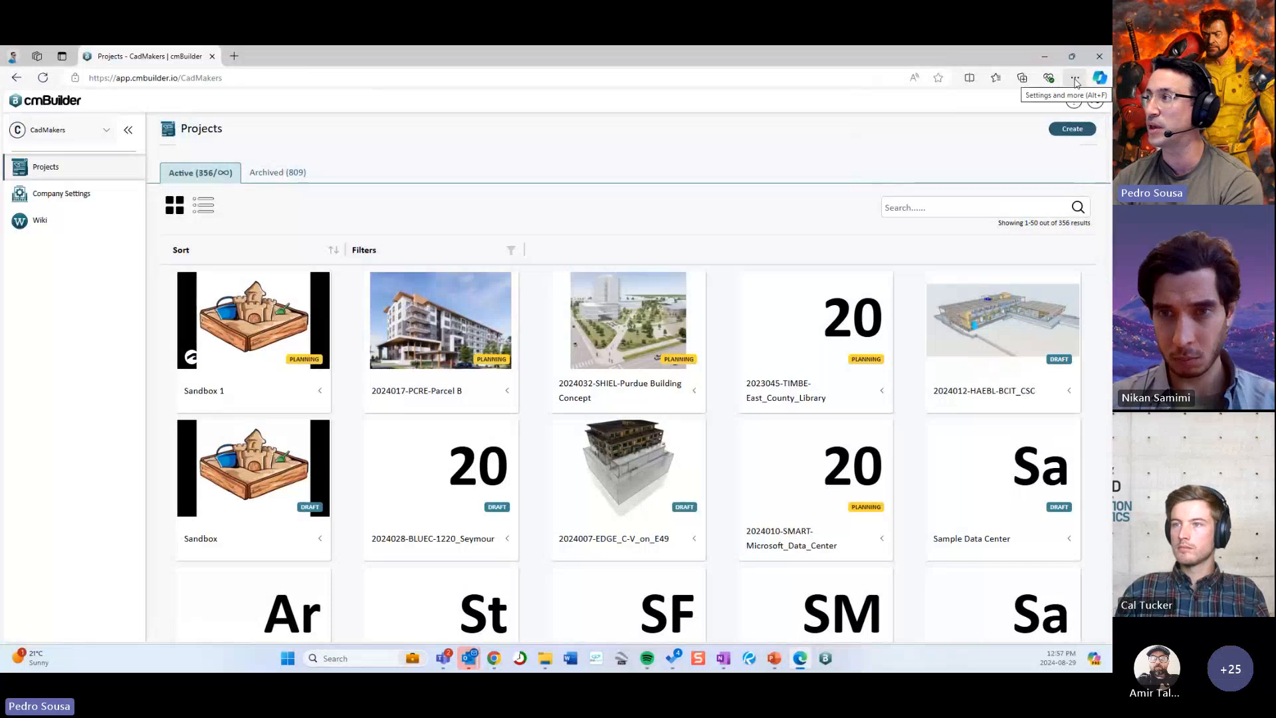
left_click(1075, 78)
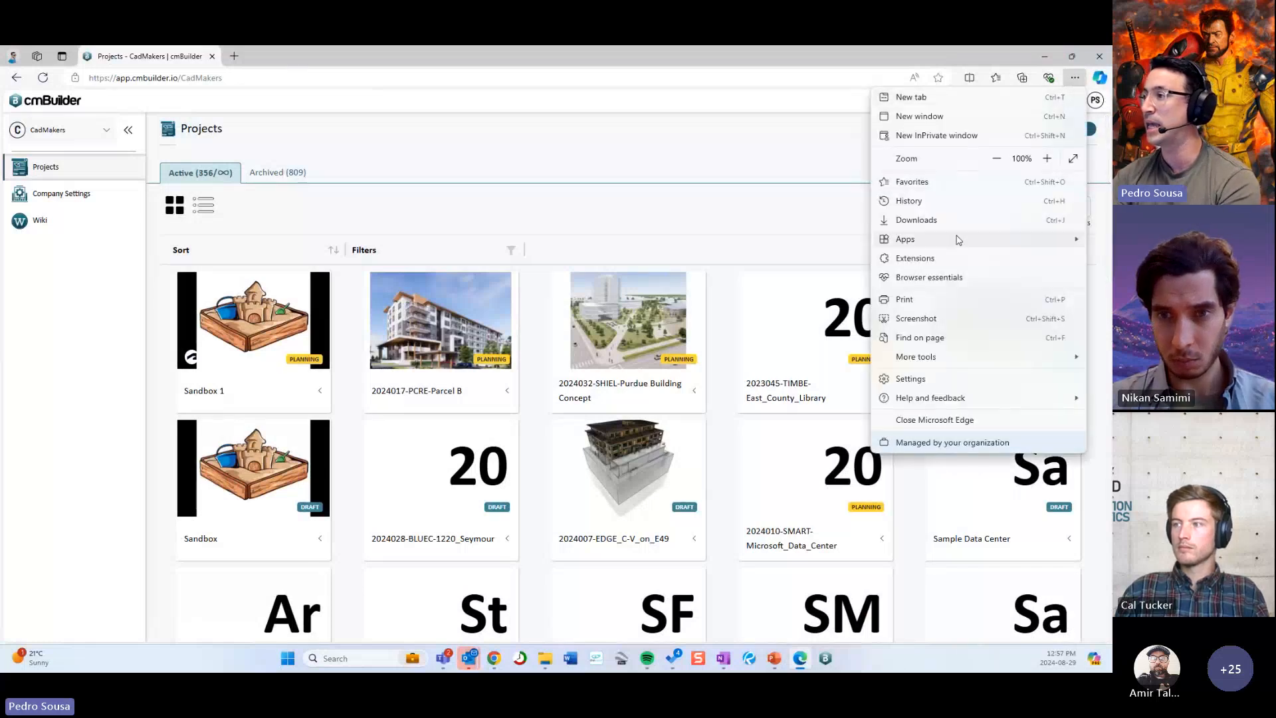
mouse_move(912, 244)
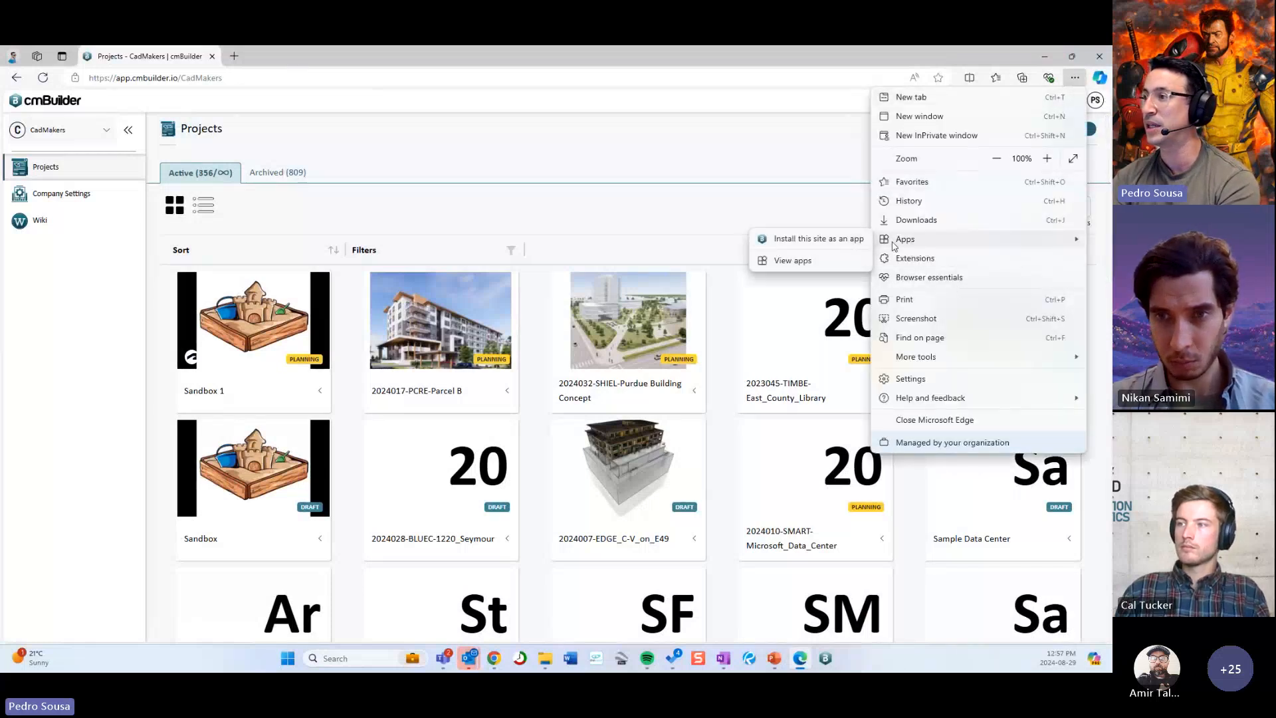
left_click(813, 243)
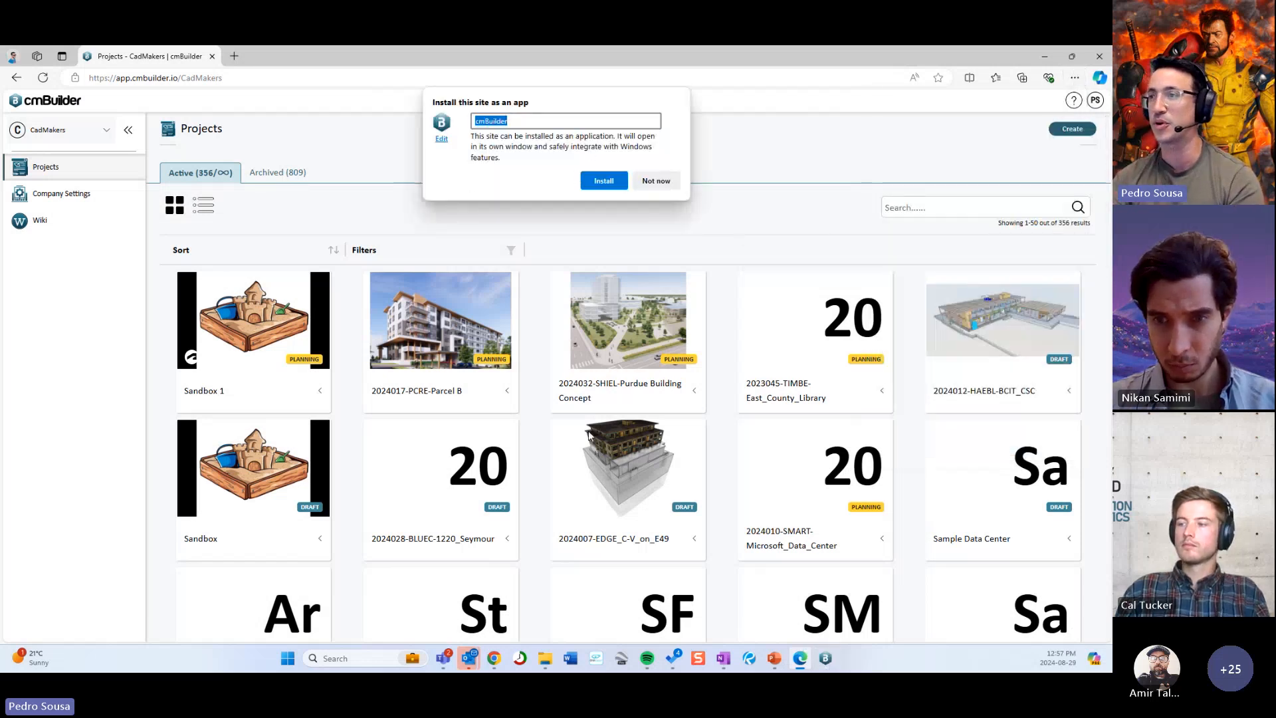
left_click(794, 159)
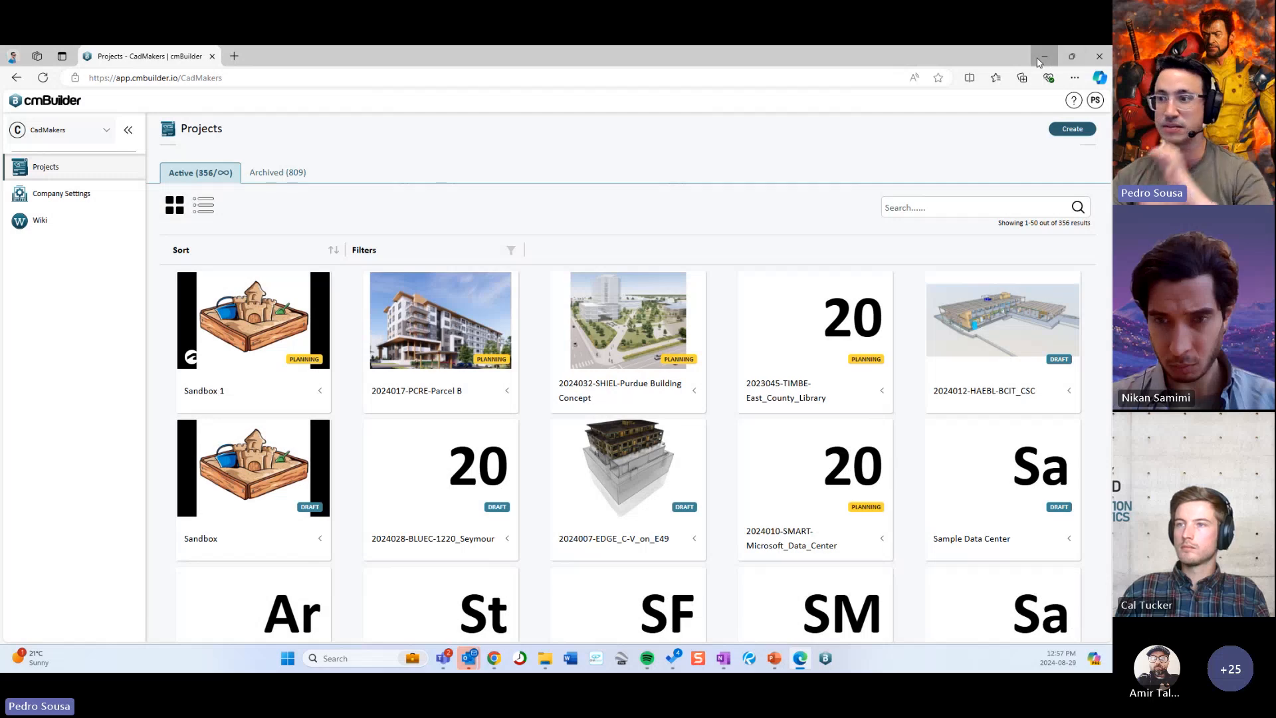
left_click(1043, 57)
Step: Search Windows for "cmbuilder" and for "dead" to find the "Deadpool is the best" app, and choose to uninstall it
key("super")
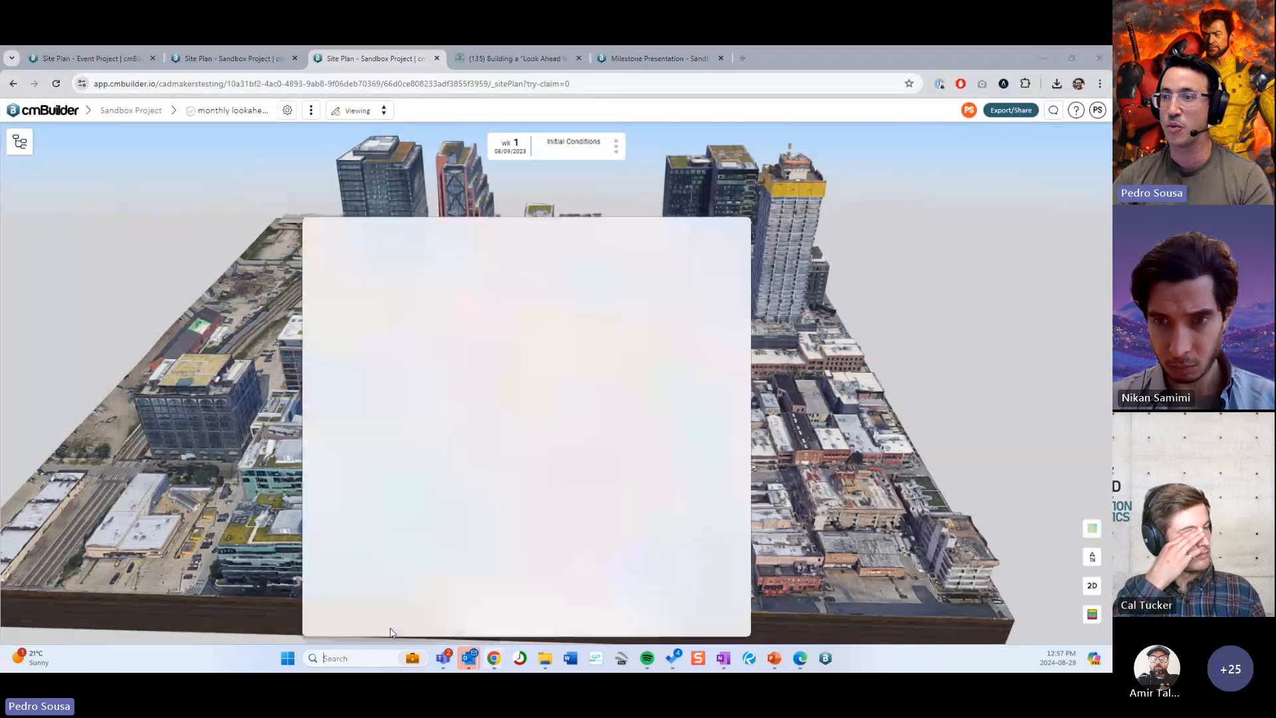
type("cmbuilder")
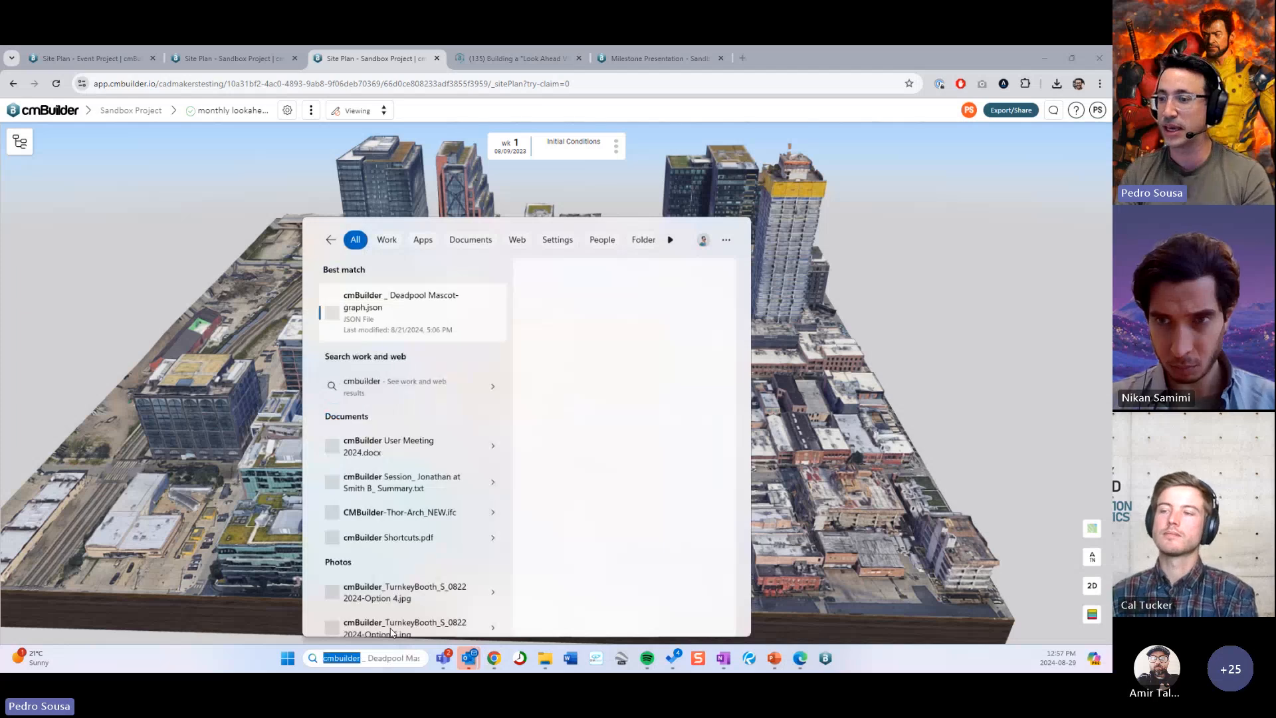
type("dead")
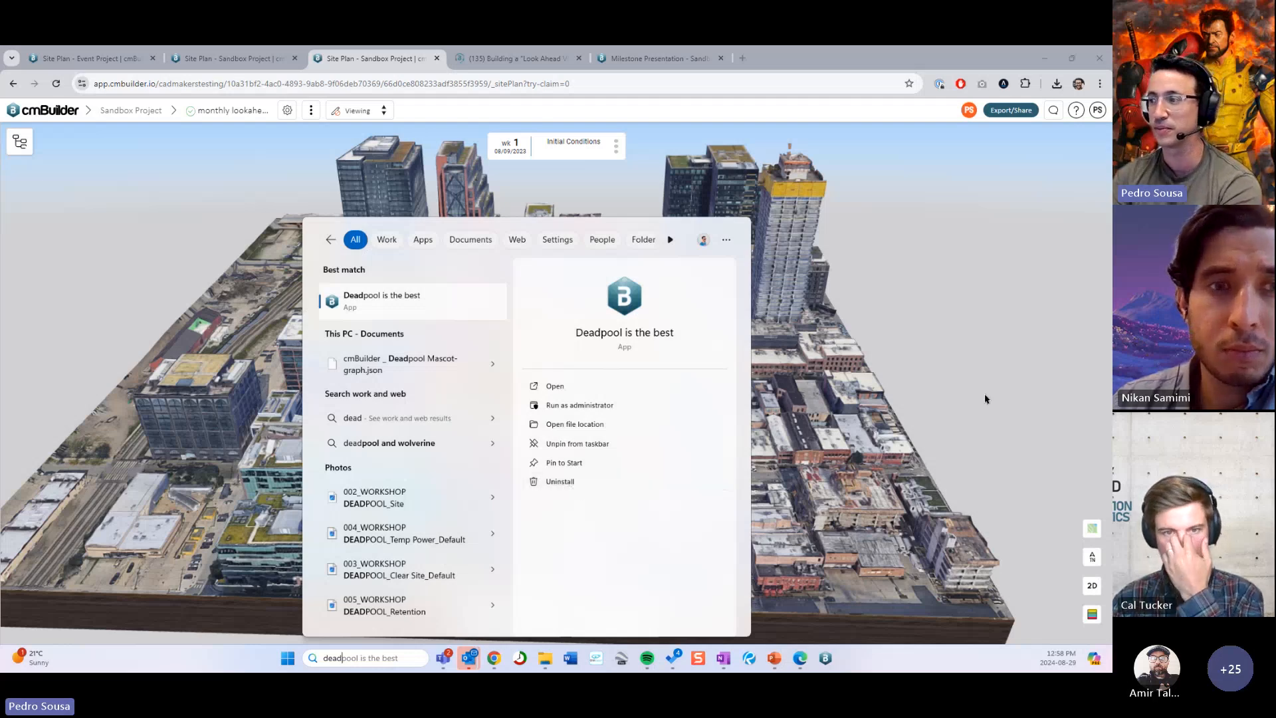
left_click(572, 483)
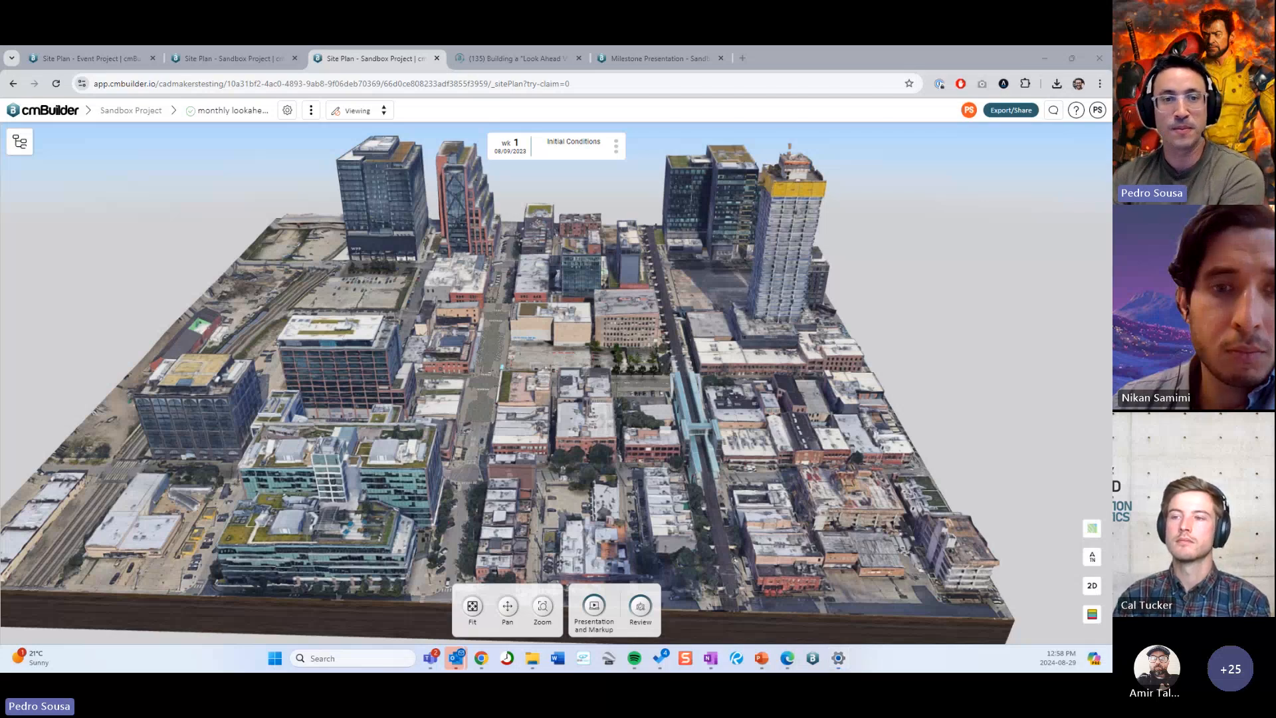
Step: Switch to PowerPoint to show the Wrapping Up slide with the session recap
left_click(761, 660)
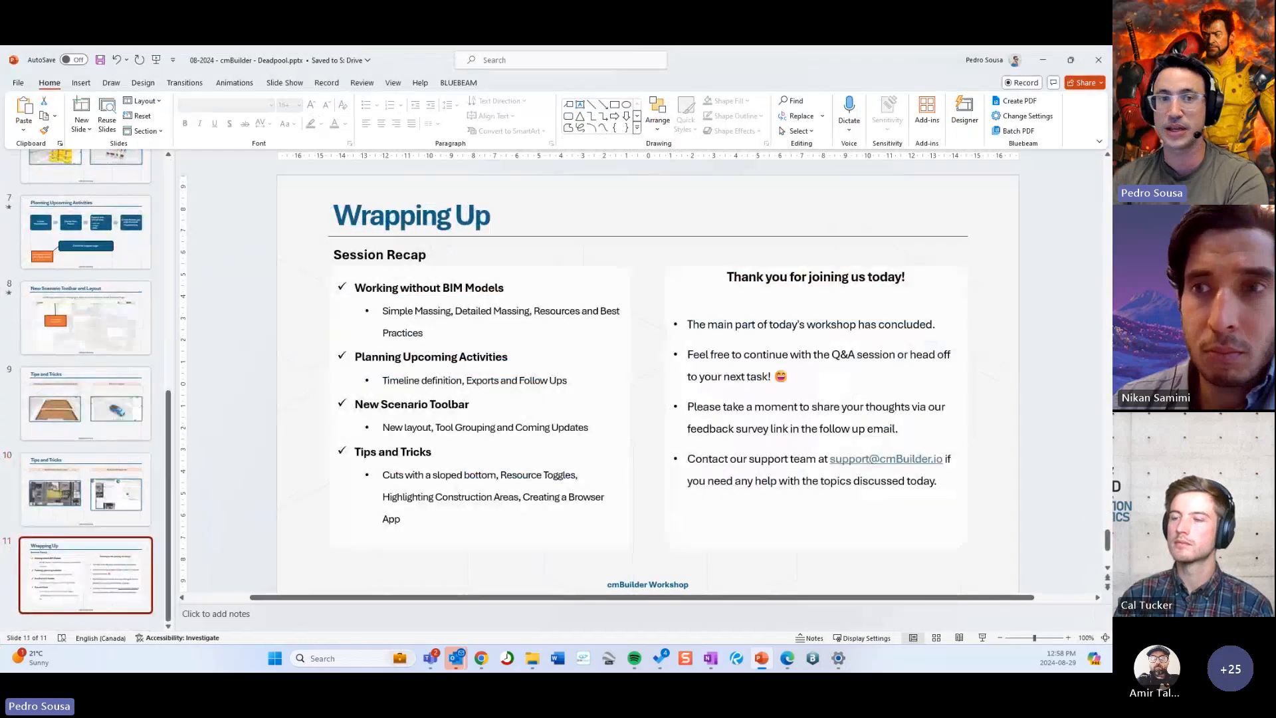